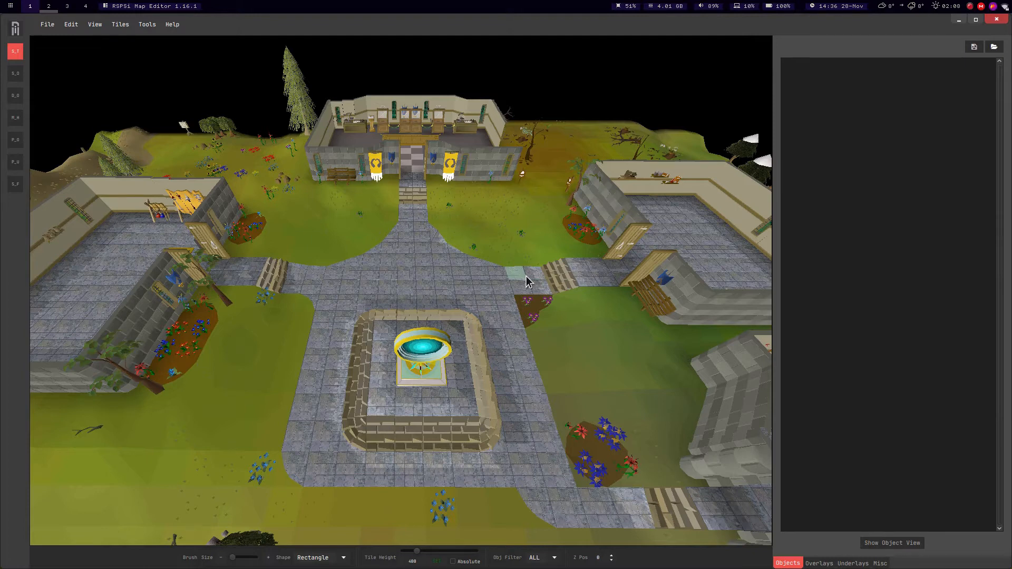
Open the object swatch builder and preview object 184 from the Type 22 group.
{"action": "key", "text": "Right"}
{"action": "middle_click_drag", "start_coordinate": [403, 312], "coordinate": [547, 376]}
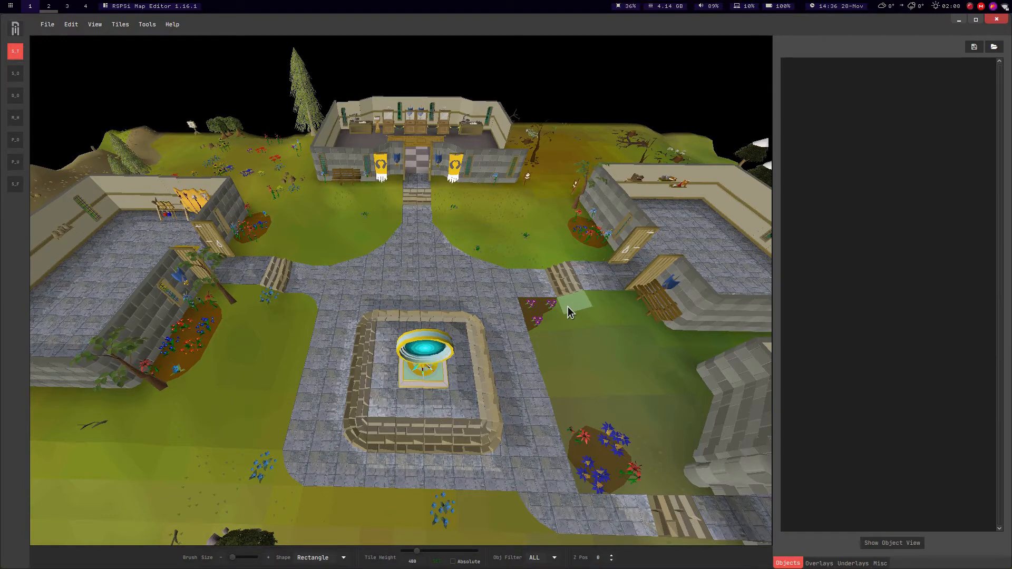
{"action": "left_click", "coordinate": [886, 544]}
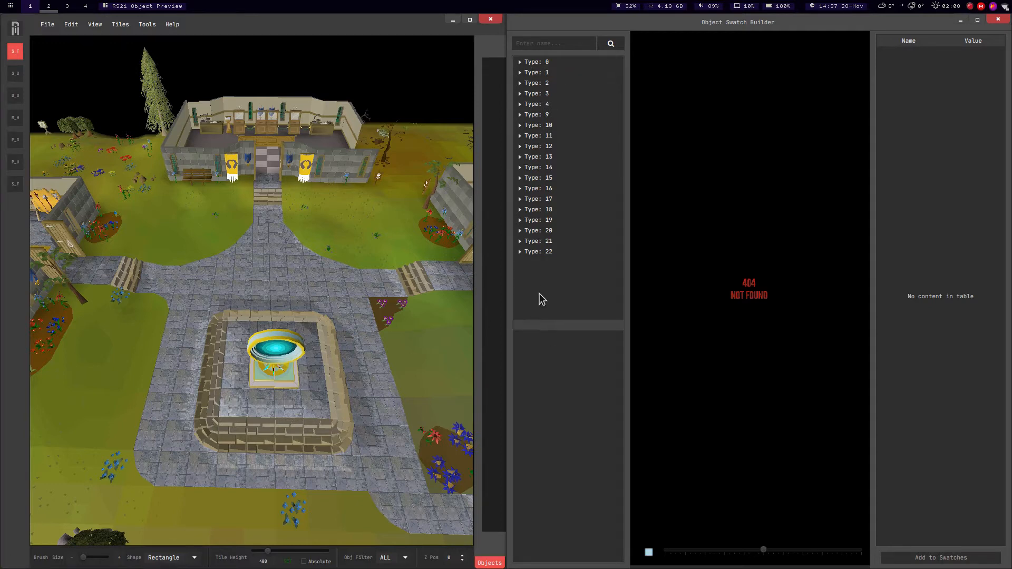
{"action": "left_click", "coordinate": [520, 252]}
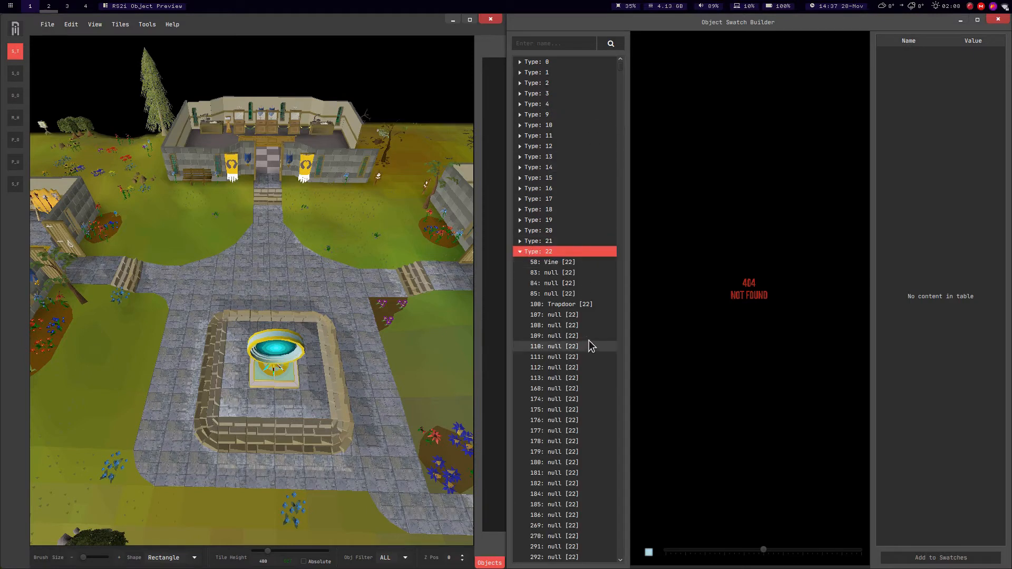
{"action": "scroll", "coordinate": [592, 343], "scroll_direction": "down", "scroll_amount": 3}
{"action": "left_click", "coordinate": [559, 388]}
Rotate the 184 preview, add it to the swatches, and collapse Type 22.
{"action": "scroll", "coordinate": [743, 292], "scroll_direction": "up", "scroll_amount": 5}
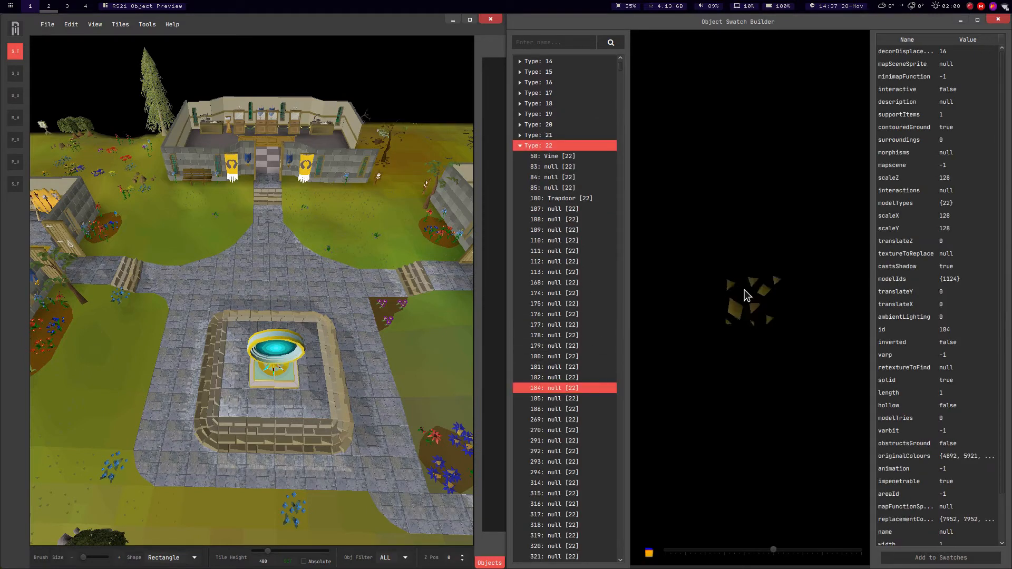
{"action": "mouse_move", "coordinate": [751, 287]}
{"action": "middle_mouse_down"}
{"action": "mouse_move", "coordinate": [737, 281]}
{"action": "mouse_move", "coordinate": [751, 296]}
{"action": "middle_mouse_up"}
{"action": "scroll", "coordinate": [763, 316], "scroll_direction": "up", "scroll_amount": 2}
{"action": "scroll", "coordinate": [763, 315], "scroll_direction": "up", "scroll_amount": 1}
{"action": "left_click", "coordinate": [942, 558]}
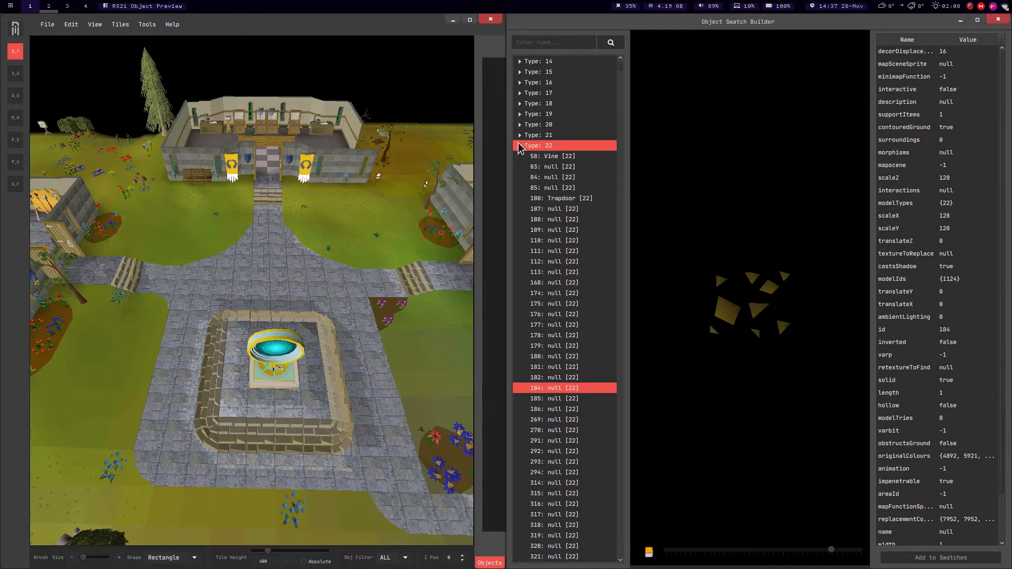
{"action": "left_click", "coordinate": [520, 149]}
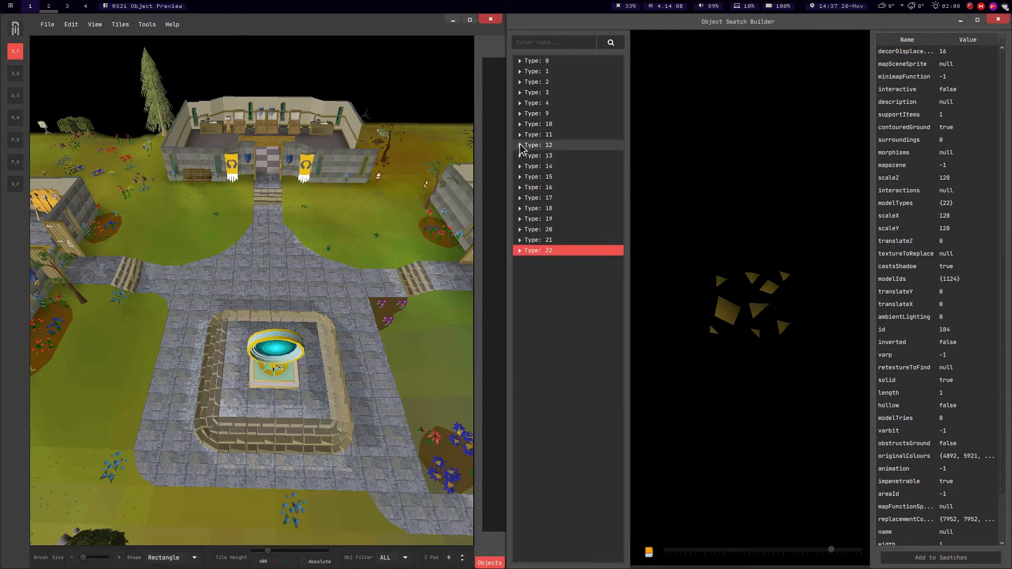
{"action": "left_click", "coordinate": [548, 61]}
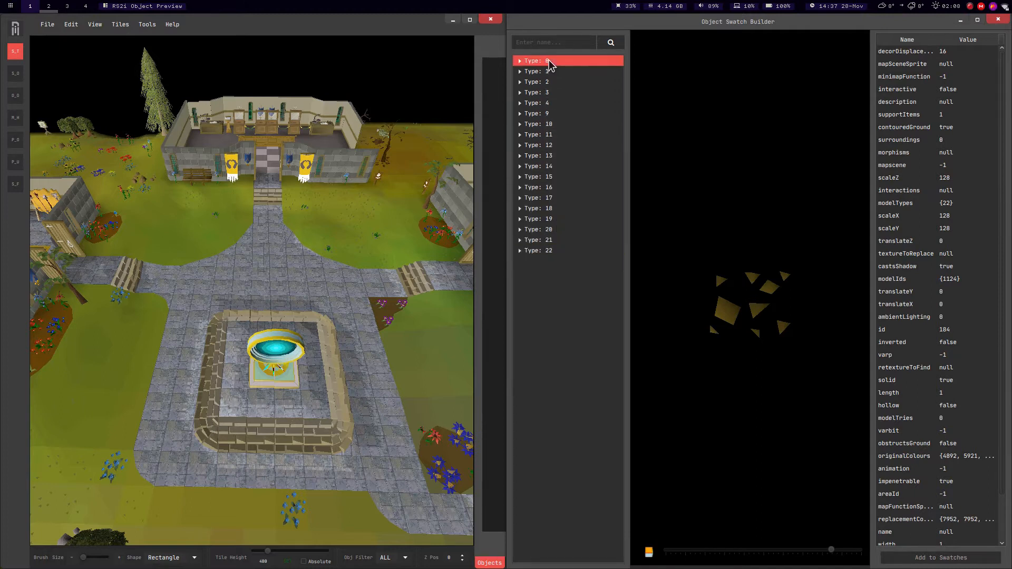
Browse Type 0 objects: a door, 16 Railing, 39 Gate and 71 Large door.
{"action": "left_click", "coordinate": [518, 61]}
{"action": "left_click", "coordinate": [542, 82]}
{"action": "left_click", "coordinate": [553, 113]}
{"action": "left_click", "coordinate": [553, 210]}
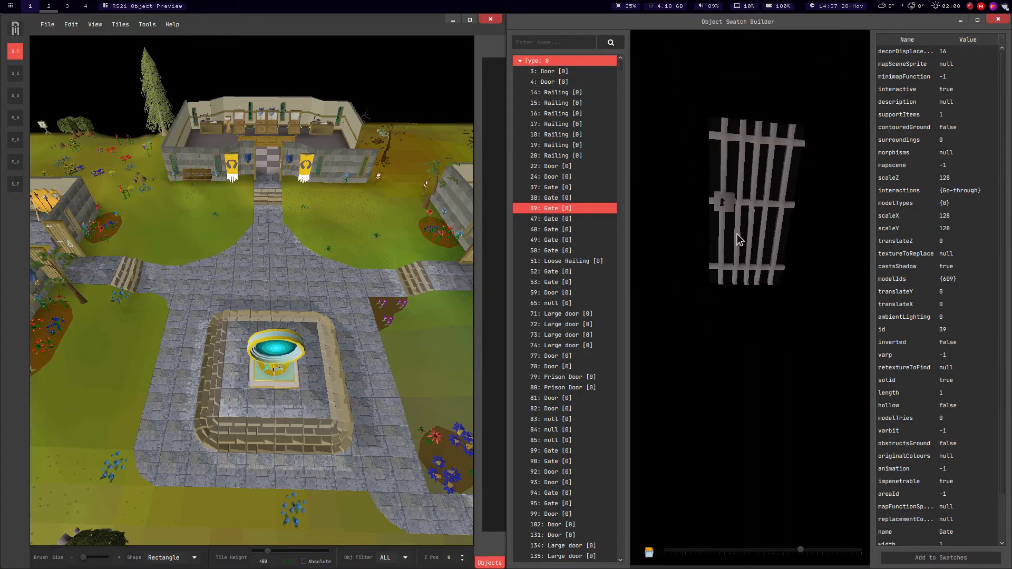
{"action": "left_click", "coordinate": [588, 314]}
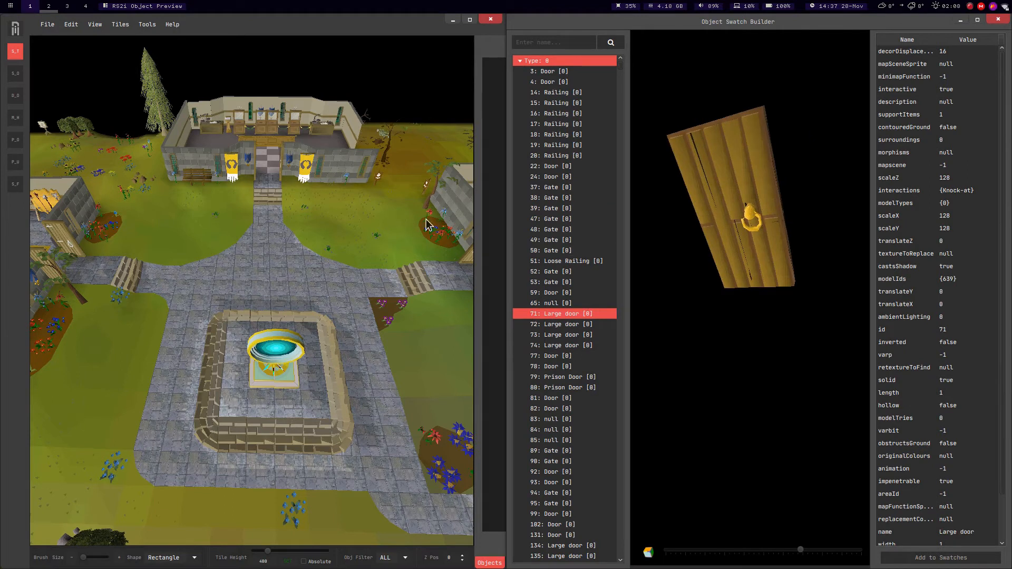
{"action": "left_click", "coordinate": [522, 61]}
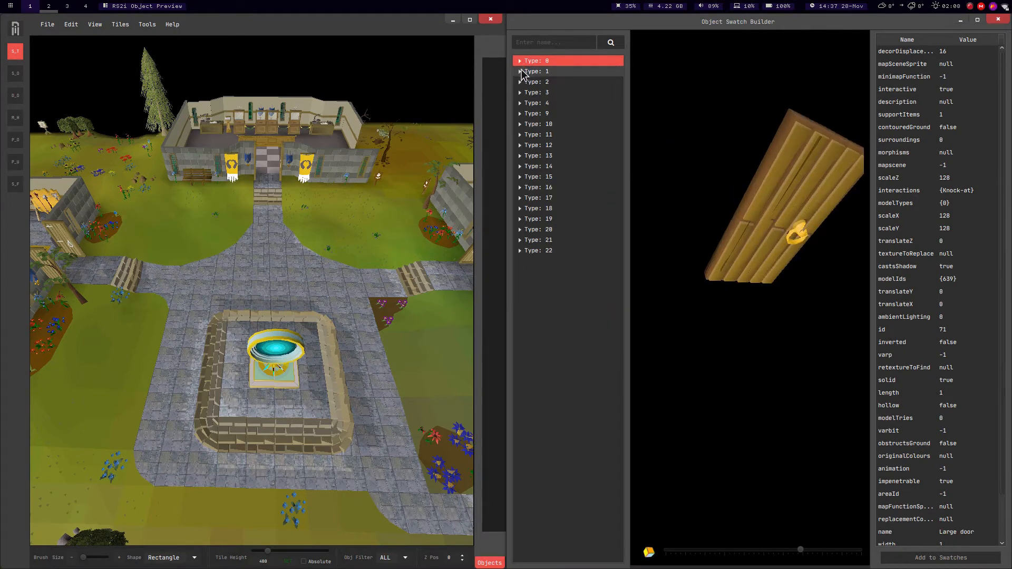
Browse Type 1 objects 438 Door and wall segment 511, tilting the 511 preview.
{"action": "left_click", "coordinate": [528, 72]}
{"action": "left_click", "coordinate": [519, 73]}
{"action": "left_click", "coordinate": [520, 73]}
{"action": "left_click", "coordinate": [551, 219]}
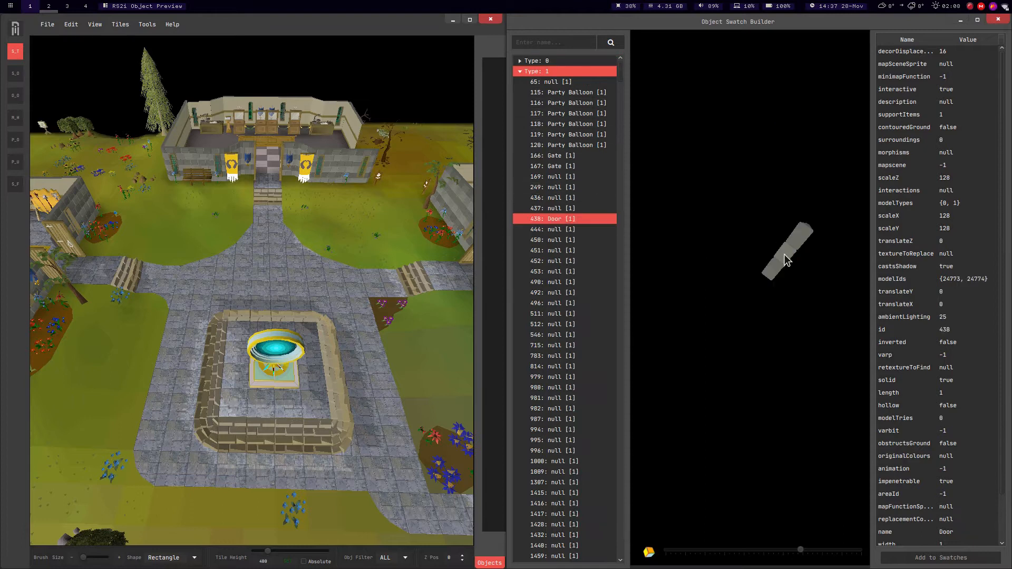
{"action": "left_click", "coordinate": [596, 314]}
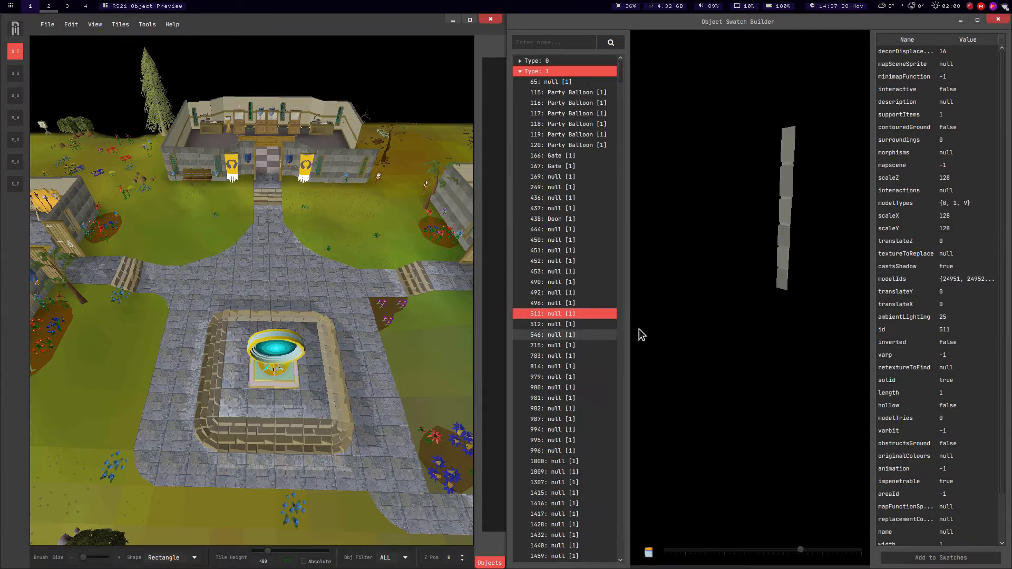
{"action": "middle_click_drag", "start_coordinate": [773, 220], "coordinate": [765, 223]}
Move the map camera up to the stone wall, facing the alley.
{"action": "middle_click_drag", "start_coordinate": [365, 215], "coordinate": [432, 226]}
{"action": "key", "text": "w"}
{"action": "key", "text": "d"}
{"action": "middle_click_drag", "start_coordinate": [268, 214], "coordinate": [267, 176]}
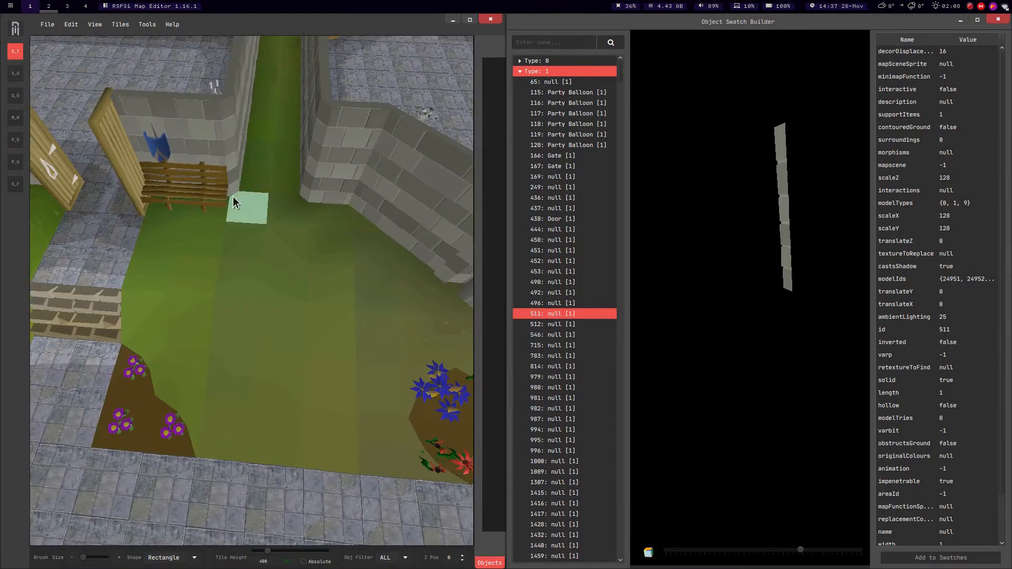
Switch to object selection and browse Type 2 objects 83, 169 and 230.
{"action": "left_click", "coordinate": [15, 74]}
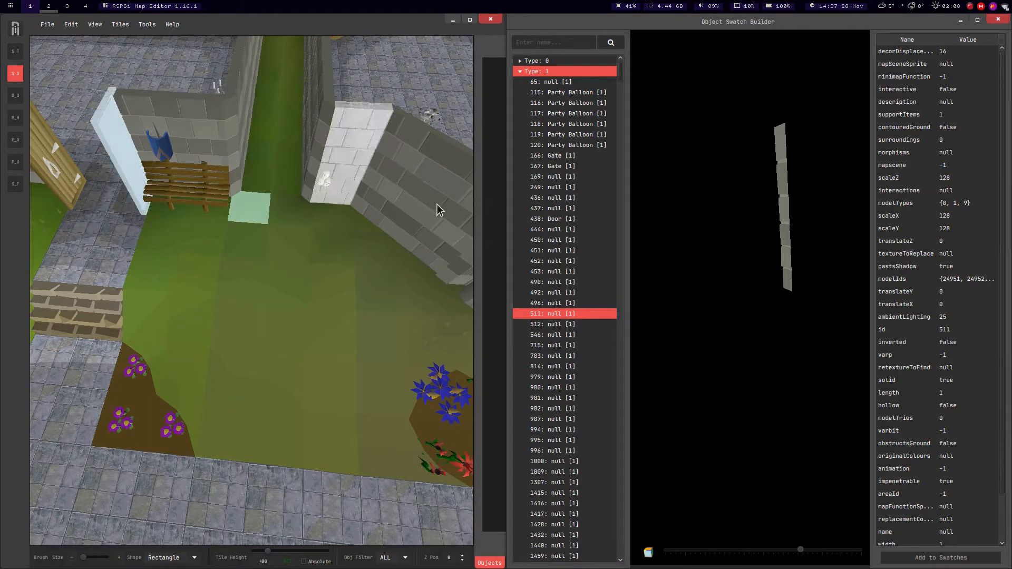
{"action": "left_click", "coordinate": [518, 72]}
{"action": "left_click", "coordinate": [520, 82]}
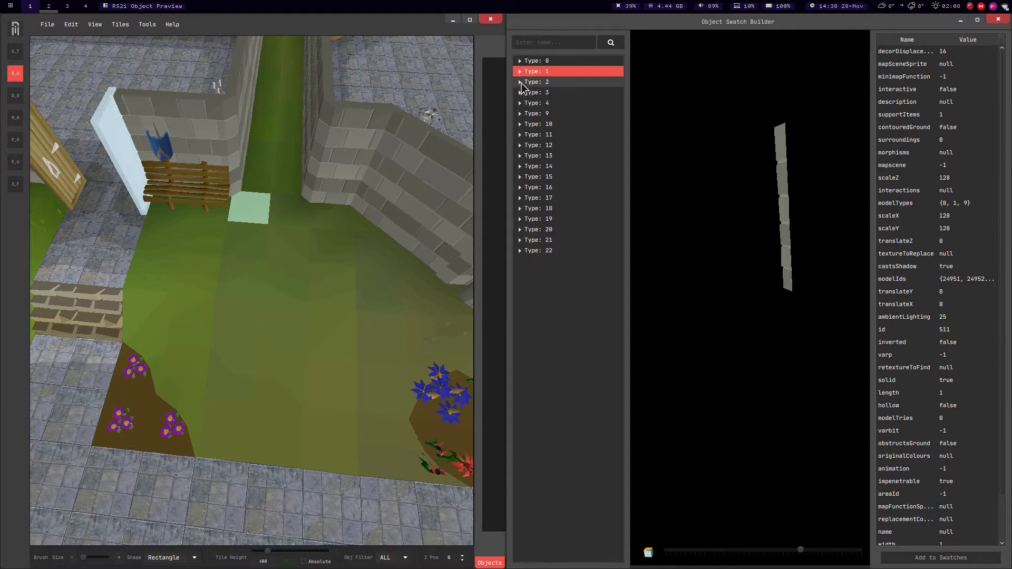
{"action": "left_click", "coordinate": [542, 102]}
{"action": "left_click", "coordinate": [545, 198]}
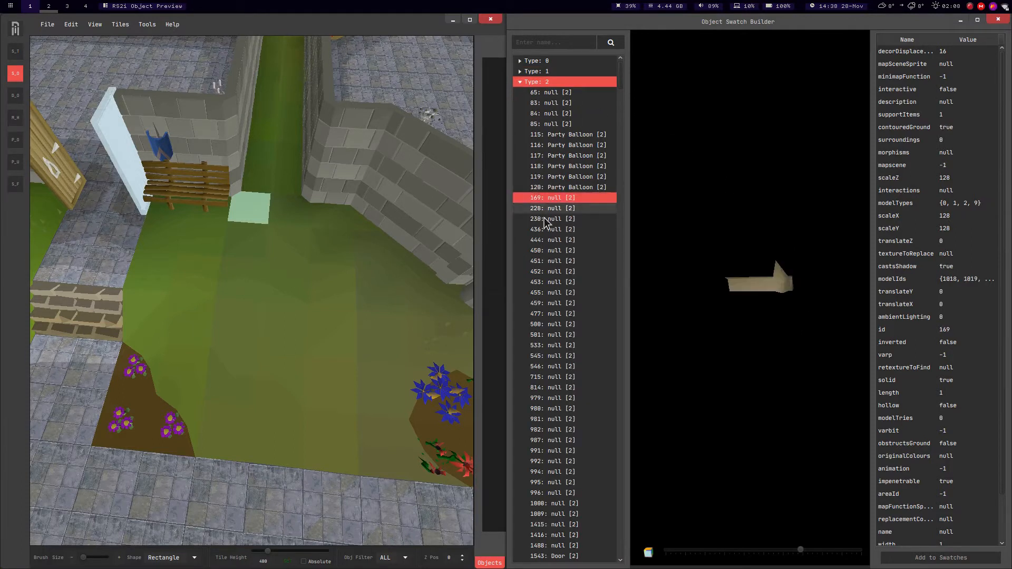
{"action": "left_click", "coordinate": [545, 219]}
Add Type 2 object 451 to the swatches twice and select its swatch.
{"action": "scroll", "coordinate": [316, 219], "scroll_direction": "down", "scroll_amount": 5}
{"action": "middle_click_drag", "start_coordinate": [335, 224], "coordinate": [301, 226]}
{"action": "key", "text": "a"}
{"action": "key", "text": "d"}
{"action": "scroll", "coordinate": [257, 223], "scroll_direction": "up", "scroll_amount": 5}
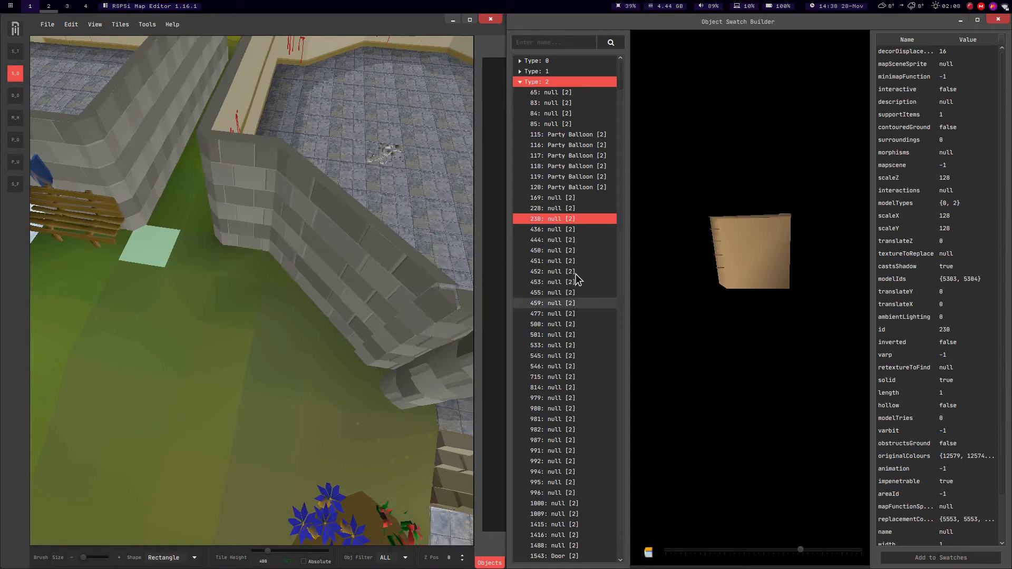
{"action": "left_click", "coordinate": [562, 261]}
{"action": "left_click", "coordinate": [940, 558]}
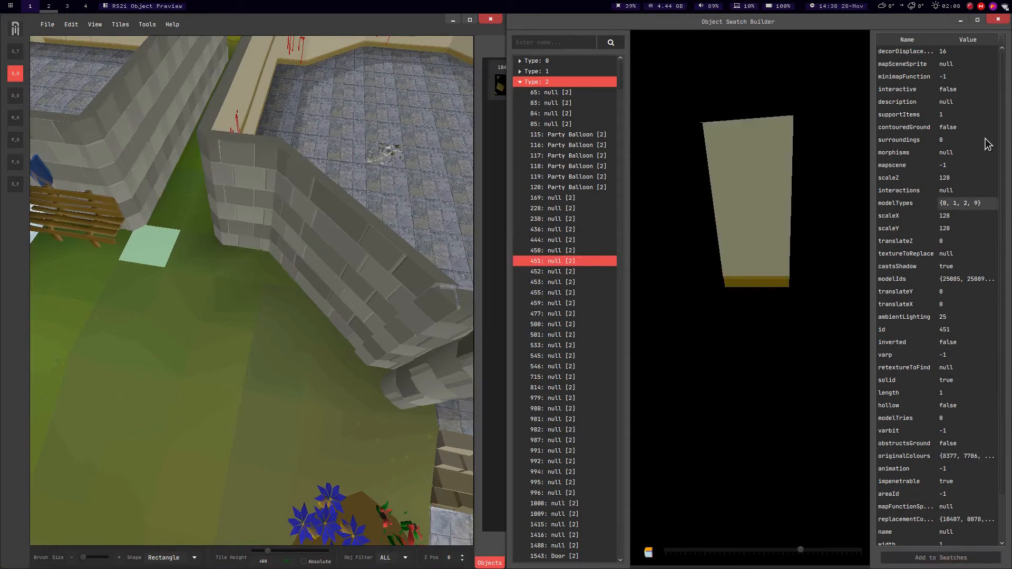
{"action": "left_click", "coordinate": [998, 19]}
{"action": "left_click", "coordinate": [931, 84]}
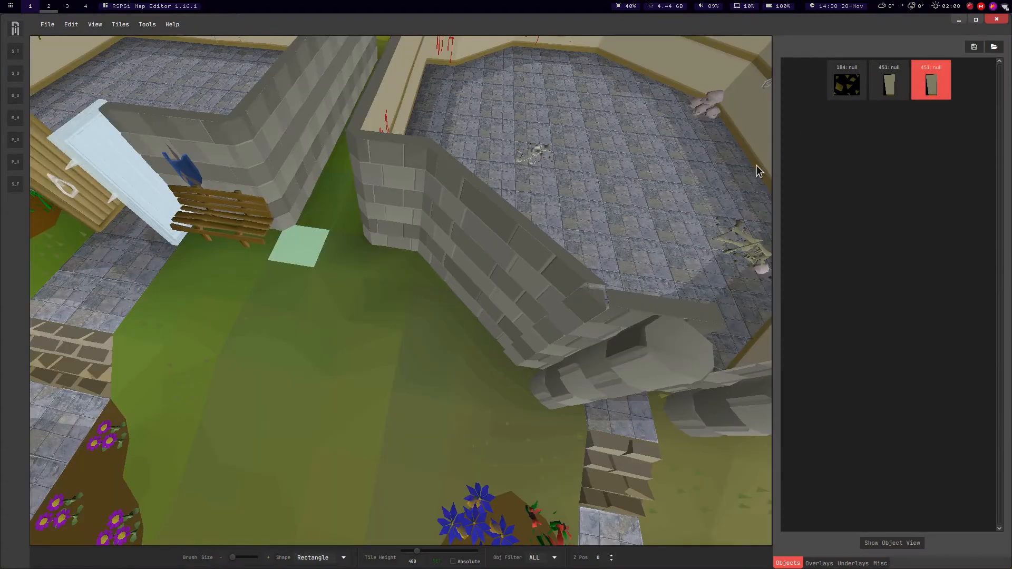
Switch to tile selection, reopen the swatch builder and preview Type 3 objects 1809 and 1596.
{"action": "middle_click_drag", "start_coordinate": [343, 334], "coordinate": [412, 338]}
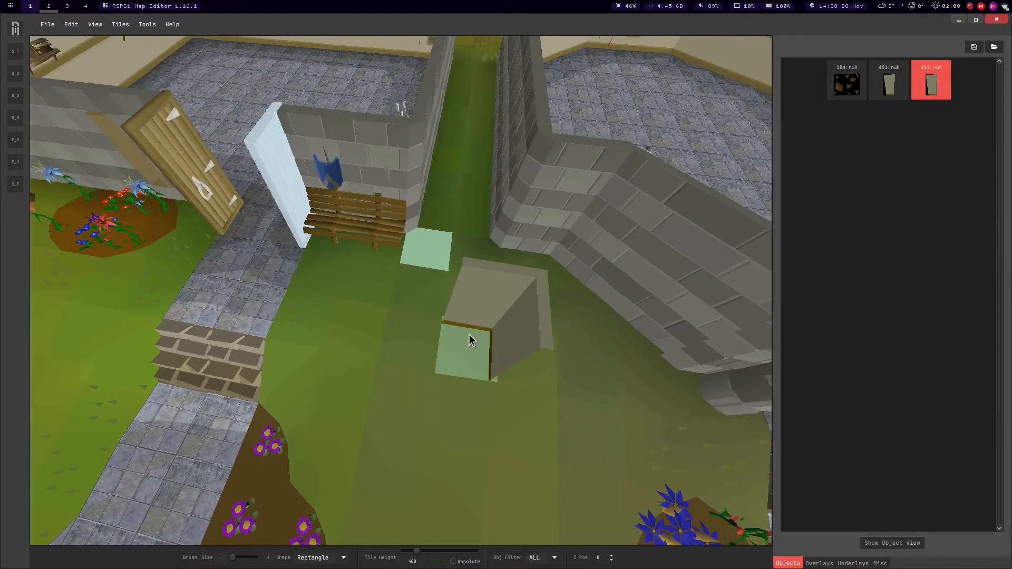
{"action": "left_click", "coordinate": [15, 51]}
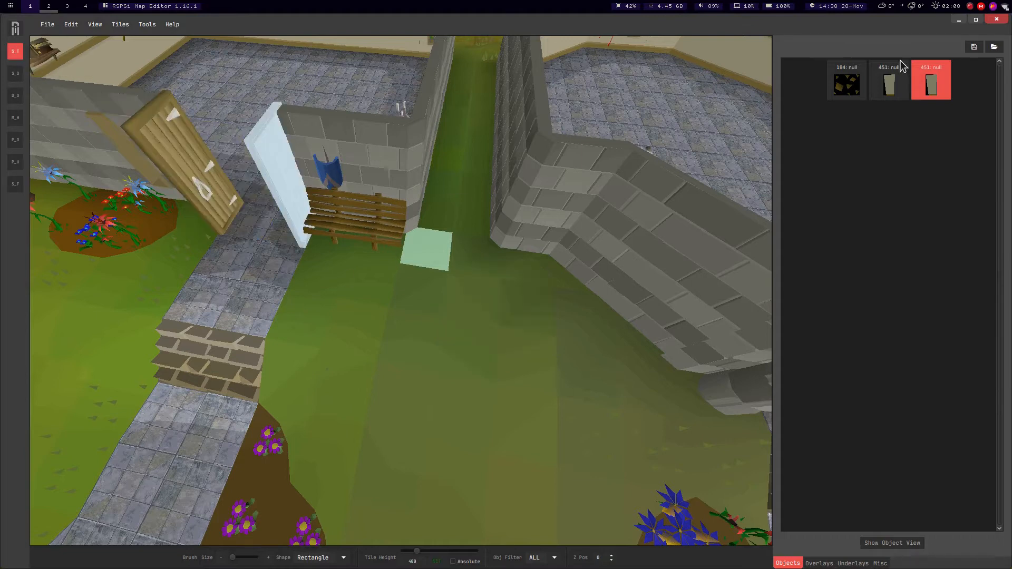
{"action": "left_click", "coordinate": [916, 543]}
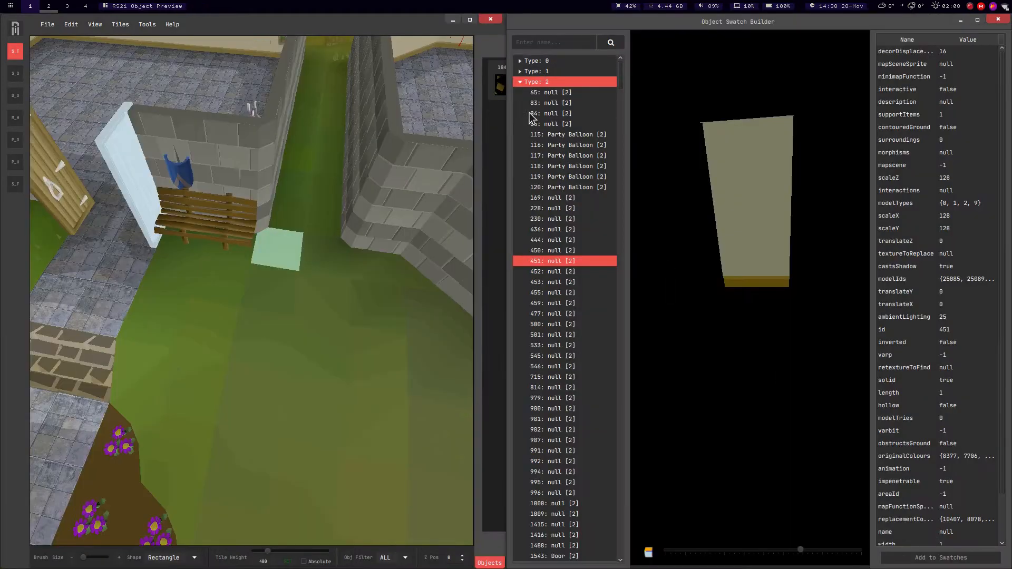
{"action": "left_click", "coordinate": [520, 82]}
{"action": "left_click", "coordinate": [521, 93]}
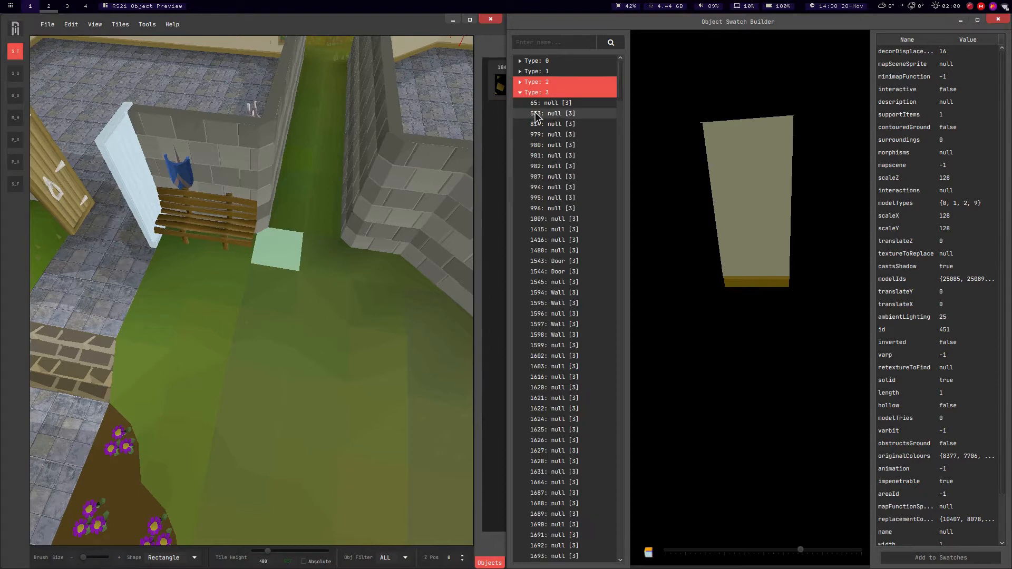
{"action": "left_click", "coordinate": [555, 218]}
{"action": "left_click", "coordinate": [601, 312]}
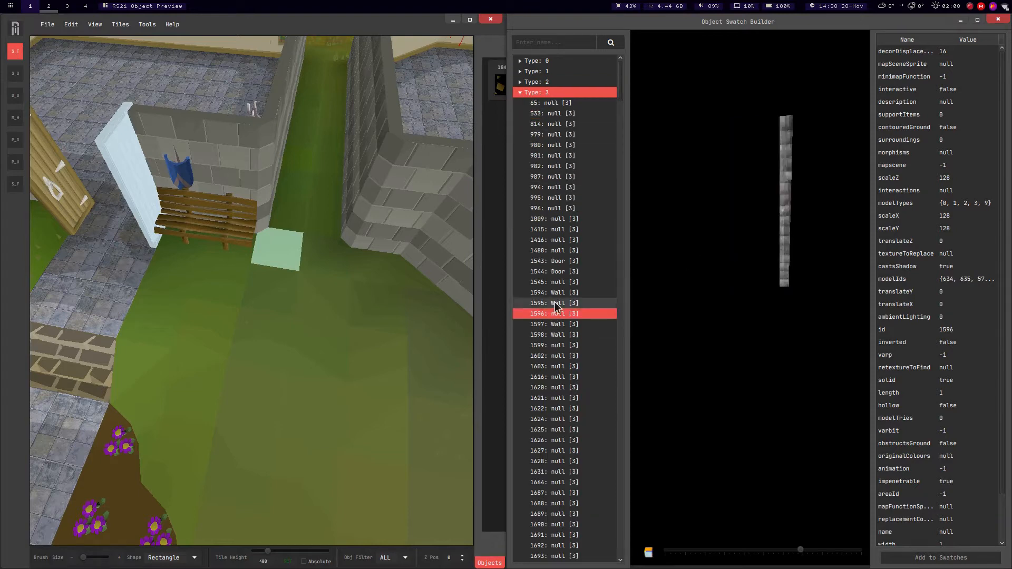
Add object 1596 to the swatches and select its swatch in the map editor.
{"action": "left_click", "coordinate": [911, 560]}
{"action": "key", "text": "super+w"}
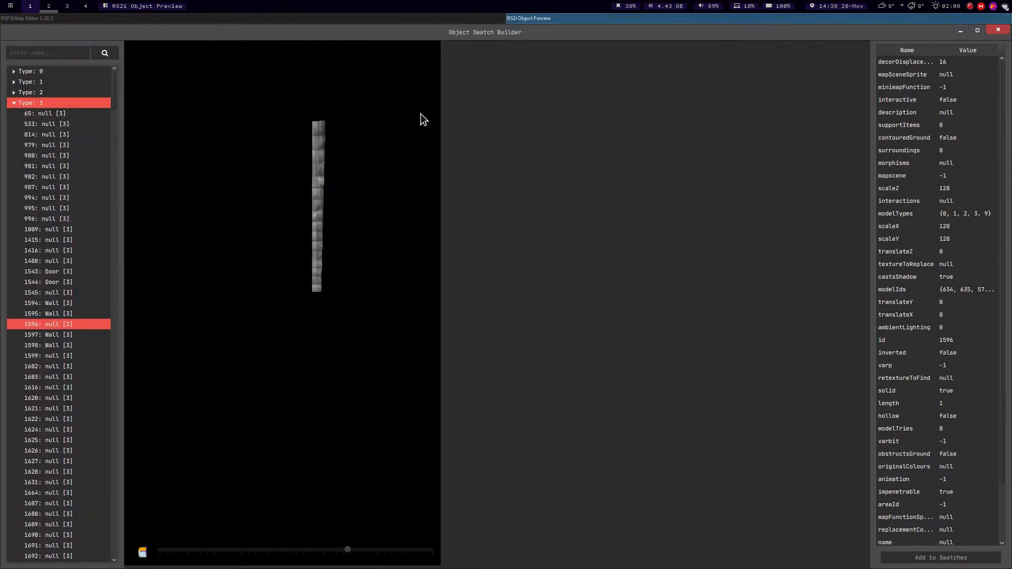
{"action": "left_click", "coordinate": [427, 18]}
{"action": "left_click", "coordinate": [952, 92]}
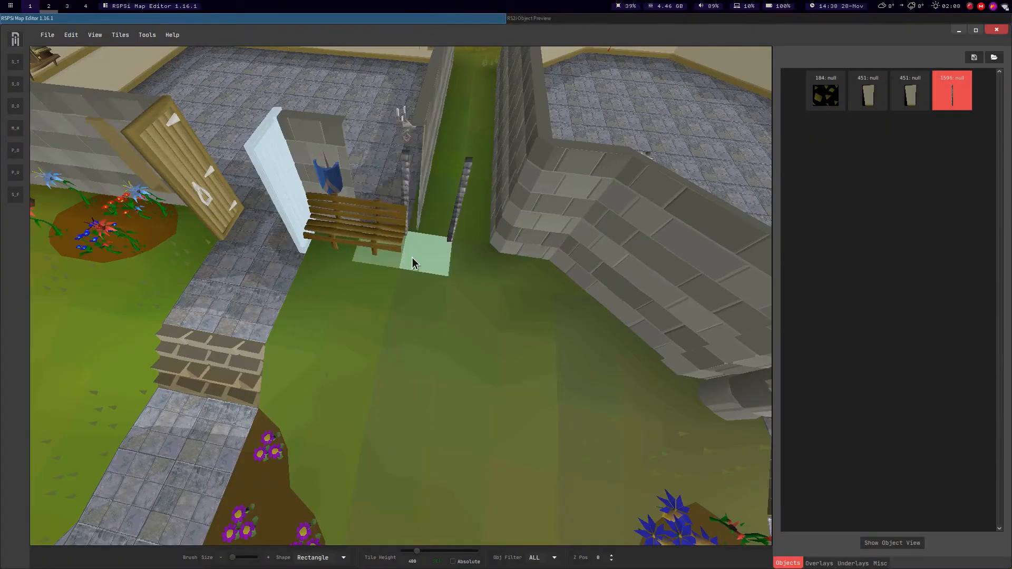
Rotate the 1596 post and place it on the grass below the bench.
{"action": "key", "text": "r"}
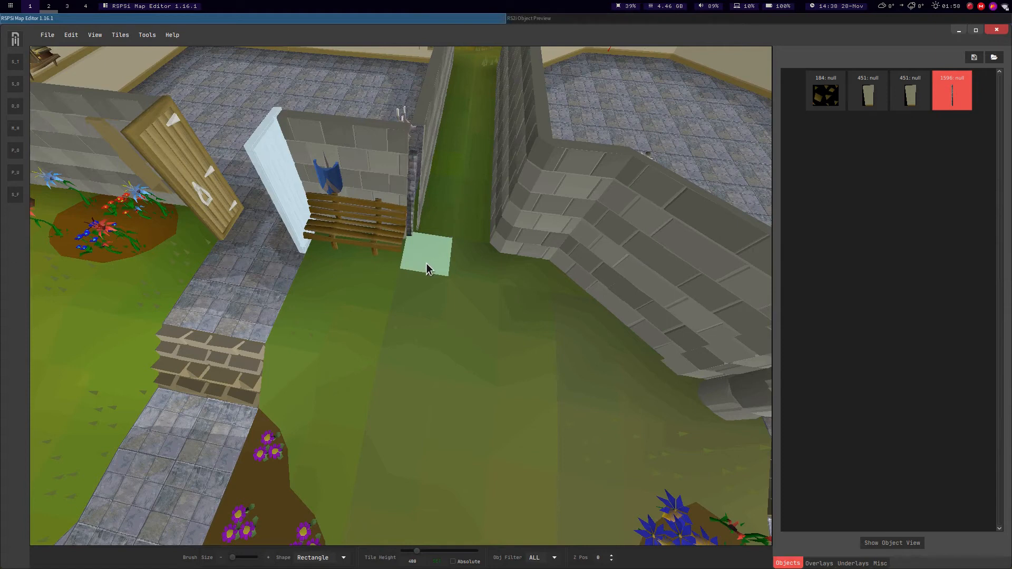
{"action": "left_click", "coordinate": [437, 302]}
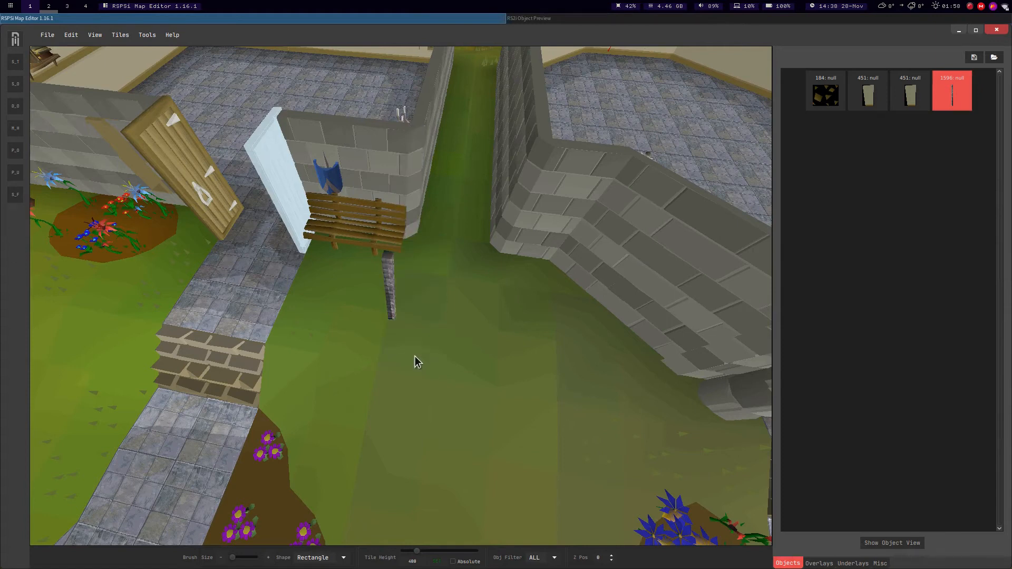
{"action": "key", "text": "a"}
{"action": "key", "text": "d"}
Return to tile selection, reorient the view along the alley, and bring up the object preview.
{"action": "left_click", "coordinate": [15, 63]}
{"action": "scroll", "coordinate": [408, 380], "scroll_direction": "down", "scroll_amount": 3}
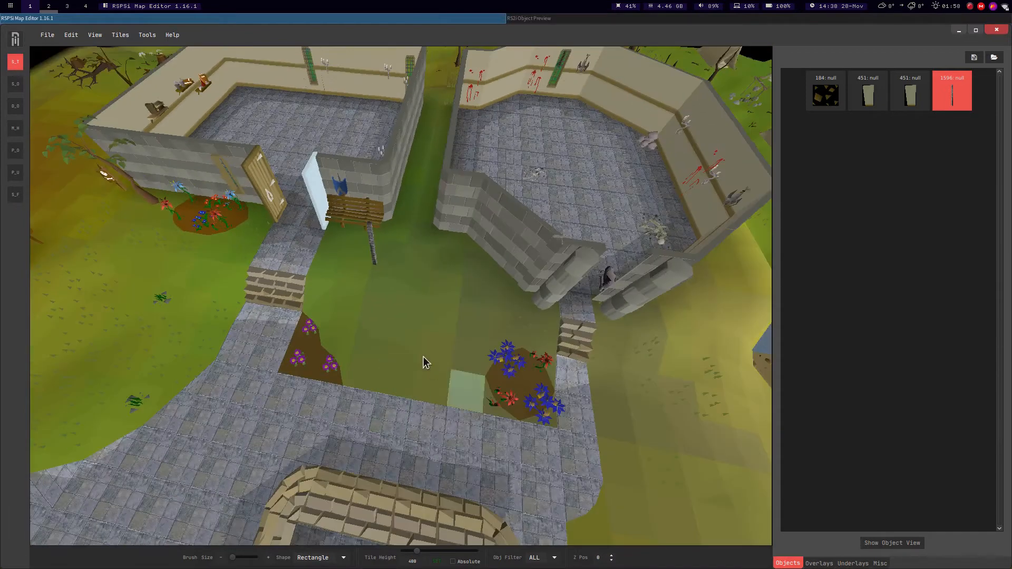
{"action": "middle_click_drag", "start_coordinate": [435, 359], "coordinate": [469, 333]}
{"action": "scroll", "coordinate": [393, 261], "scroll_direction": "up", "scroll_amount": 4}
{"action": "middle_click_drag", "start_coordinate": [393, 261], "coordinate": [406, 284]}
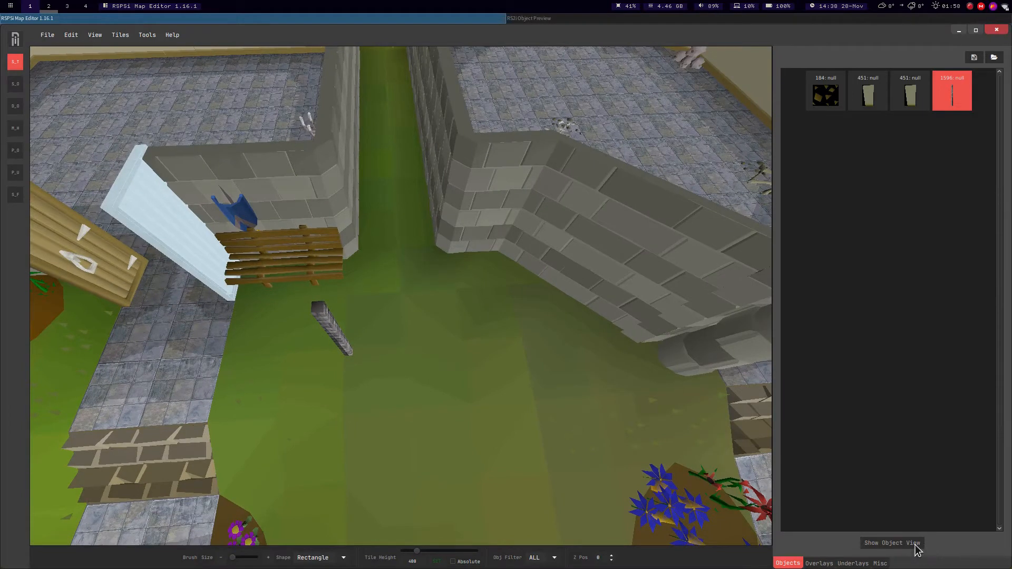
{"action": "left_click", "coordinate": [549, 19]}
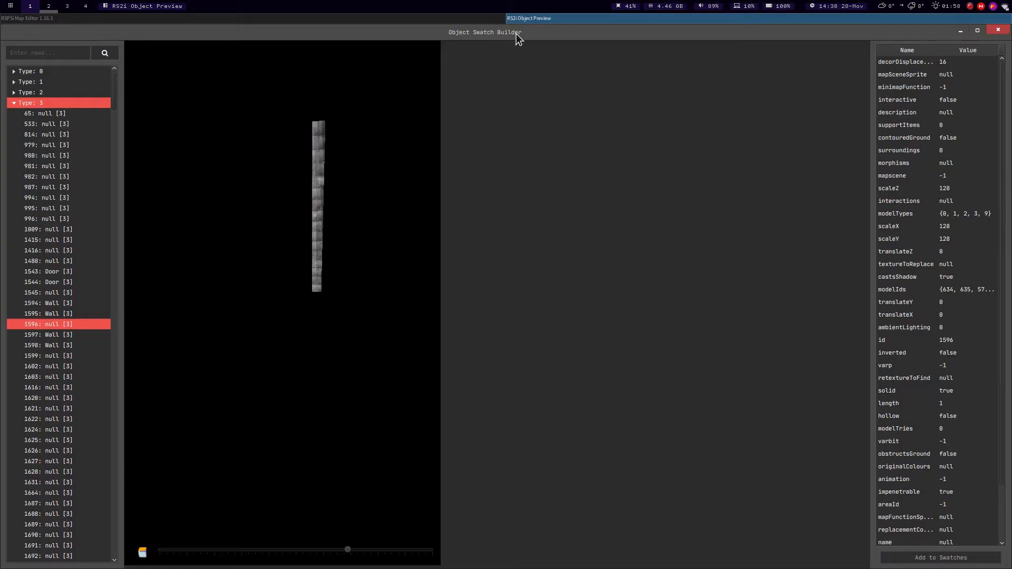
Browse Type 4 objects: 34 Lever, 475 rock, 650 and 843 shield.
{"action": "left_click", "coordinate": [16, 104]}
{"action": "left_click", "coordinate": [13, 103]}
{"action": "left_click", "coordinate": [14, 115]}
{"action": "left_click", "coordinate": [30, 135]}
{"action": "left_click", "coordinate": [53, 420]}
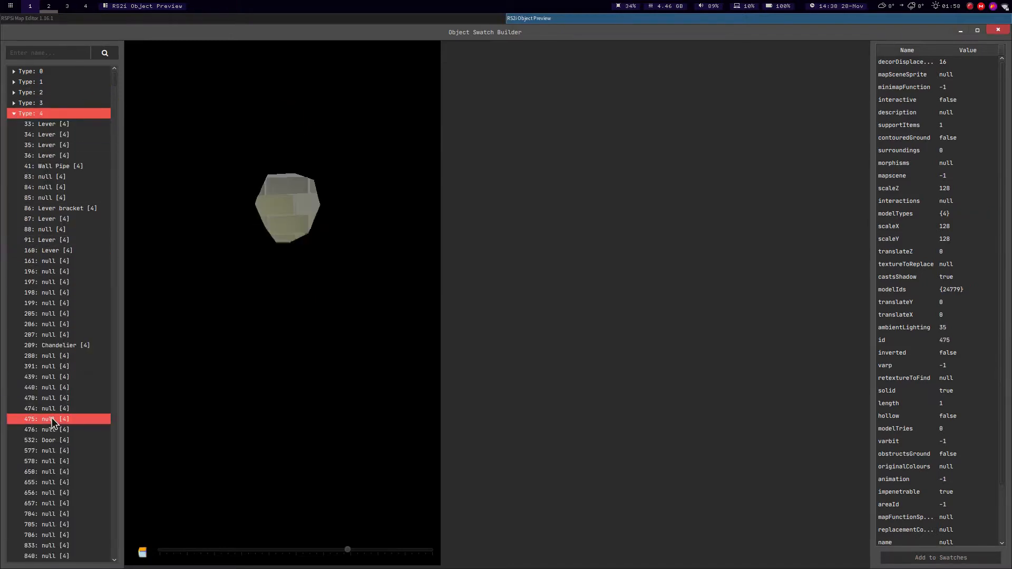
{"action": "left_click", "coordinate": [61, 473]}
{"action": "scroll", "coordinate": [68, 421], "scroll_direction": "down", "scroll_amount": 7}
{"action": "left_click", "coordinate": [49, 377]}
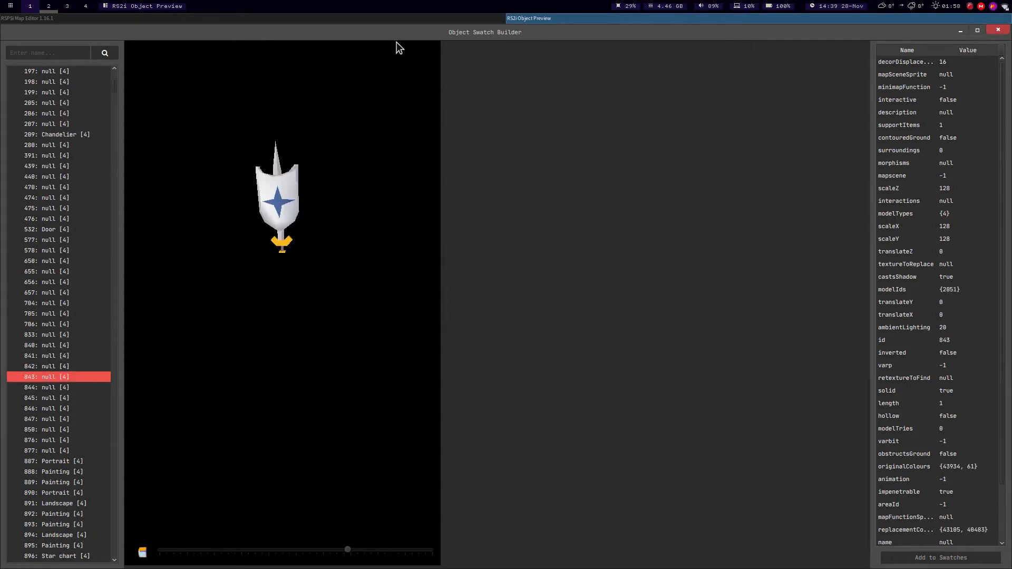
Back in the map editor, select the wall ornament with the object selection tool.
{"action": "left_click", "coordinate": [402, 19]}
{"action": "left_click", "coordinate": [15, 85]}
{"action": "left_click", "coordinate": [242, 217]}
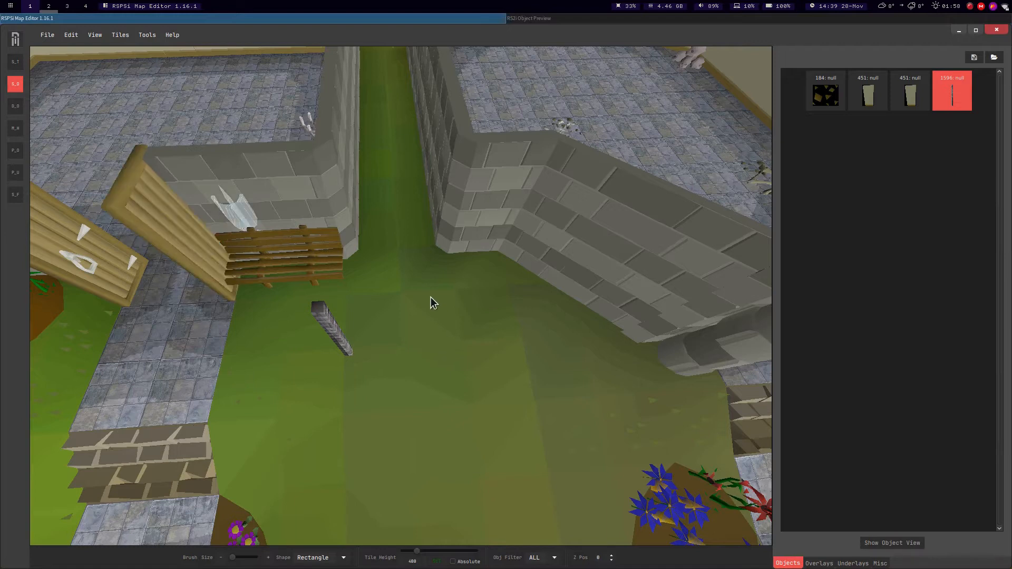
Orbit and fly the camera over the left building and across the room.
{"action": "middle_click_drag", "start_coordinate": [423, 295], "coordinate": [536, 397]}
{"action": "scroll", "coordinate": [470, 338], "scroll_direction": "down", "scroll_amount": 5}
{"action": "scroll", "coordinate": [469, 337], "scroll_direction": "down", "scroll_amount": 3}
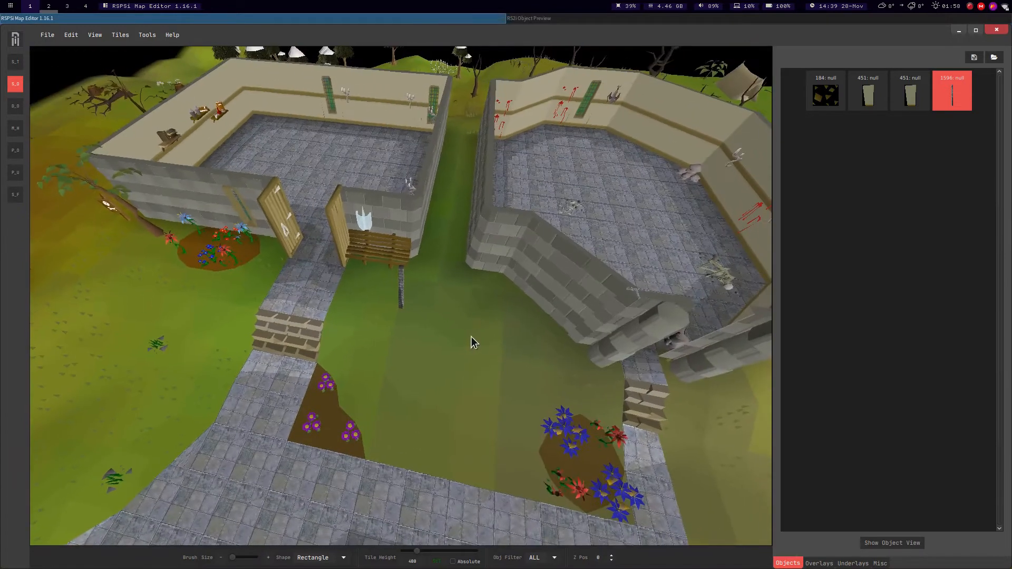
{"action": "key", "text": "a"}
{"action": "key", "text": "Left"}
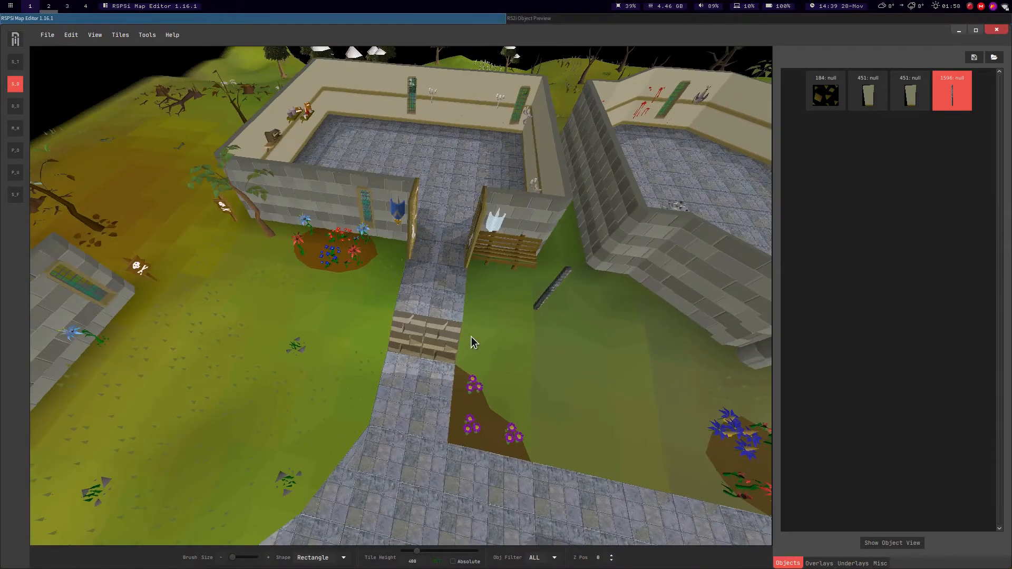
{"action": "key", "text": "w"}
{"action": "key", "text": "w"}
{"action": "key", "text": "Right"}
{"action": "key", "text": "s"}
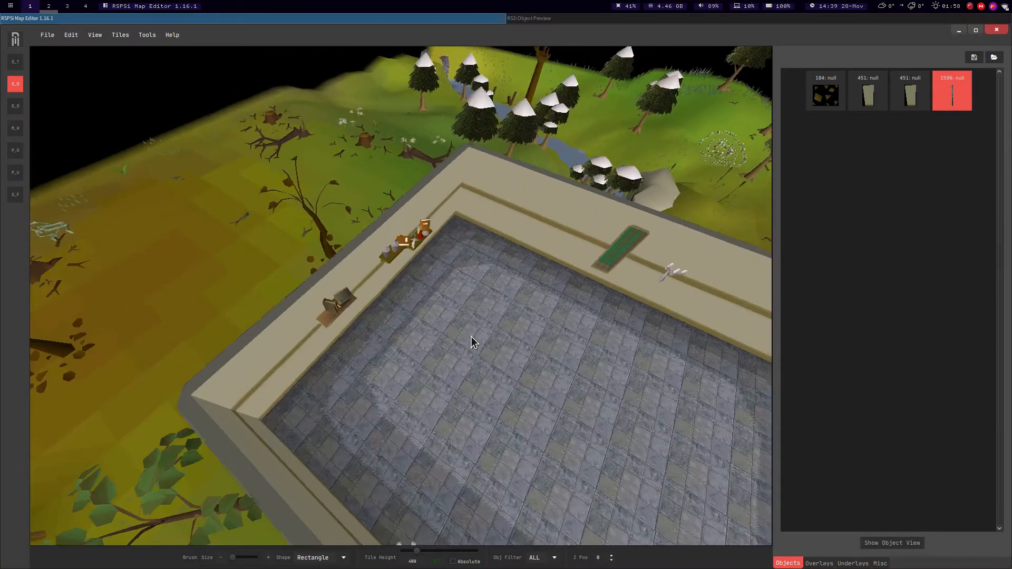
{"action": "key", "text": "Right"}
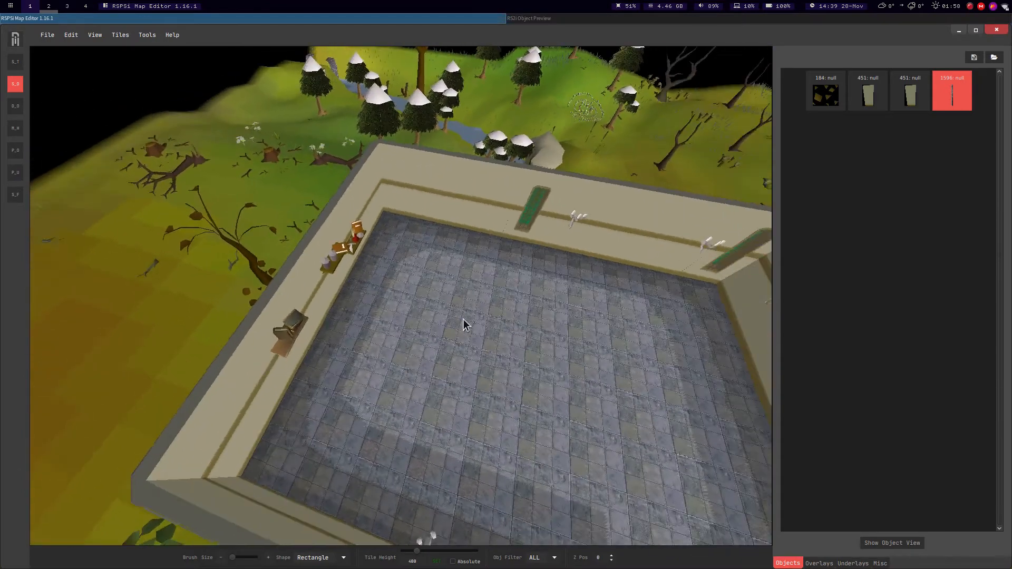
Pull the camera back toward the bank and fountain square, then show the object preview.
{"action": "key", "text": "a"}
{"action": "key", "text": "Right"}
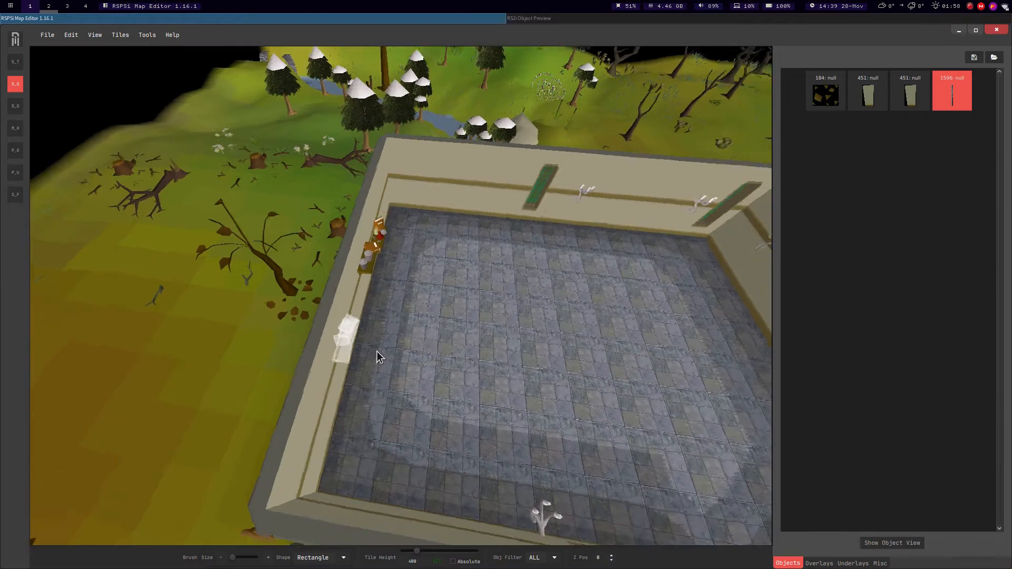
{"action": "key", "text": "s"}
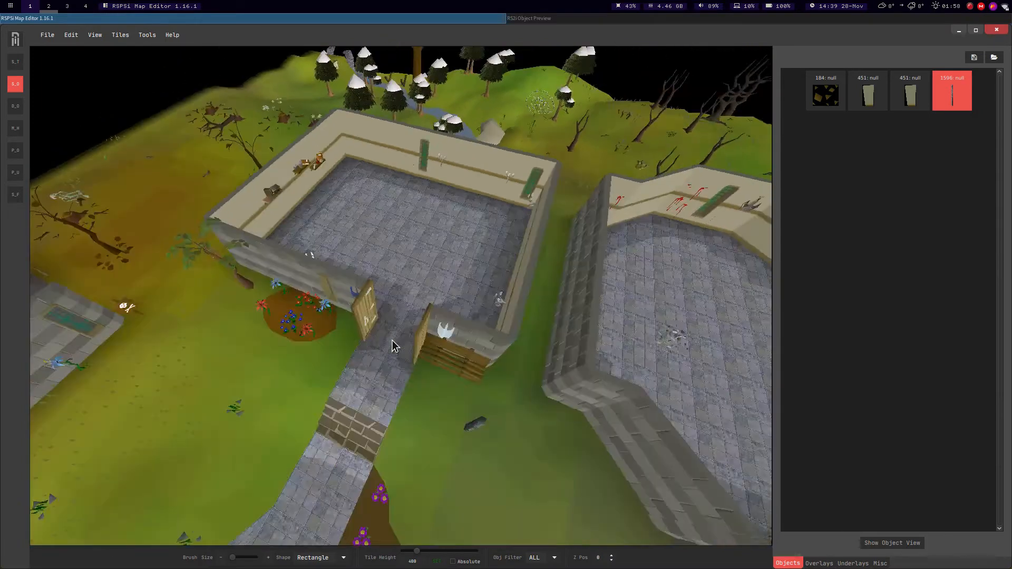
{"action": "key", "text": "a"}
{"action": "key", "text": "Left"}
{"action": "key", "text": "s"}
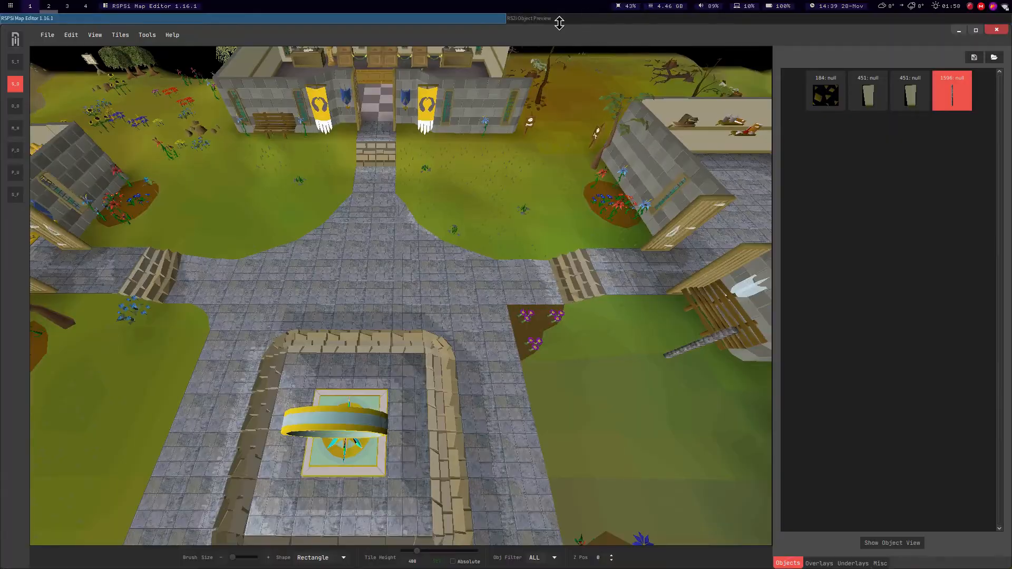
{"action": "left_click", "coordinate": [559, 21]}
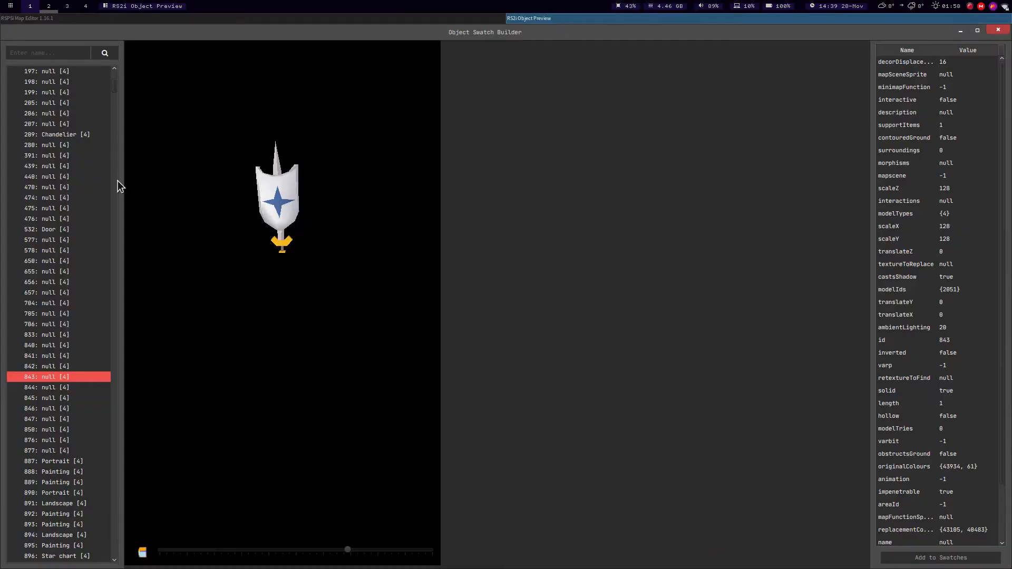
Collapse Type 4 and preview Type 9 object 65, a wooden door.
{"action": "scroll", "coordinate": [37, 129], "scroll_direction": "up", "scroll_amount": 6}
{"action": "scroll", "coordinate": [28, 116], "scroll_direction": "up", "scroll_amount": 1}
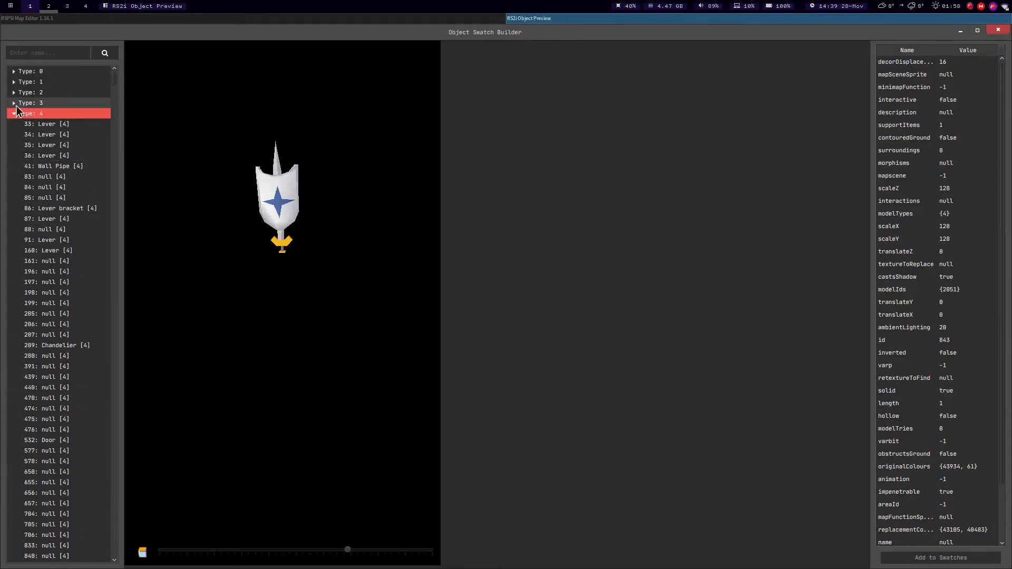
{"action": "left_click", "coordinate": [14, 114]}
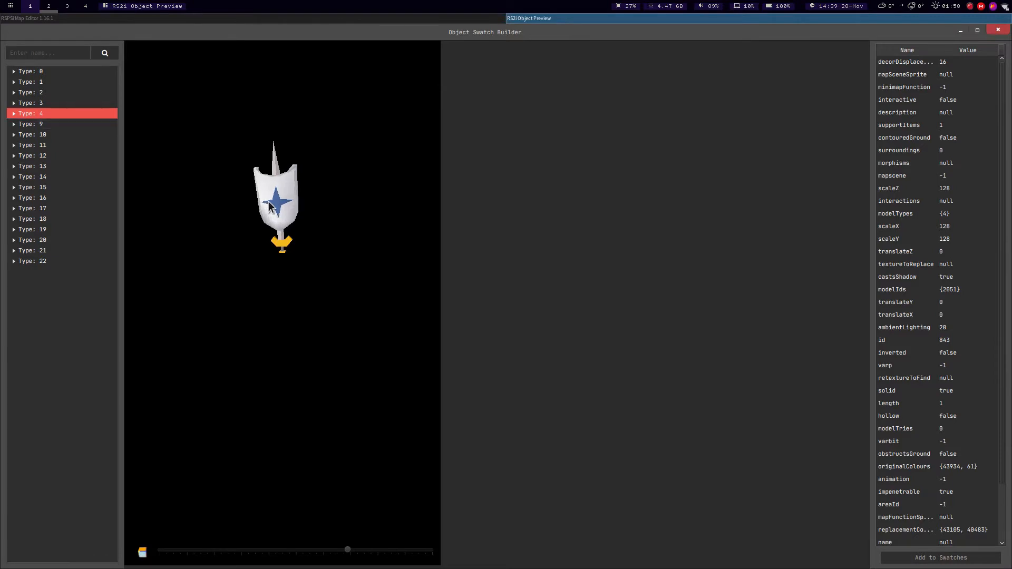
{"action": "left_click", "coordinate": [15, 125]}
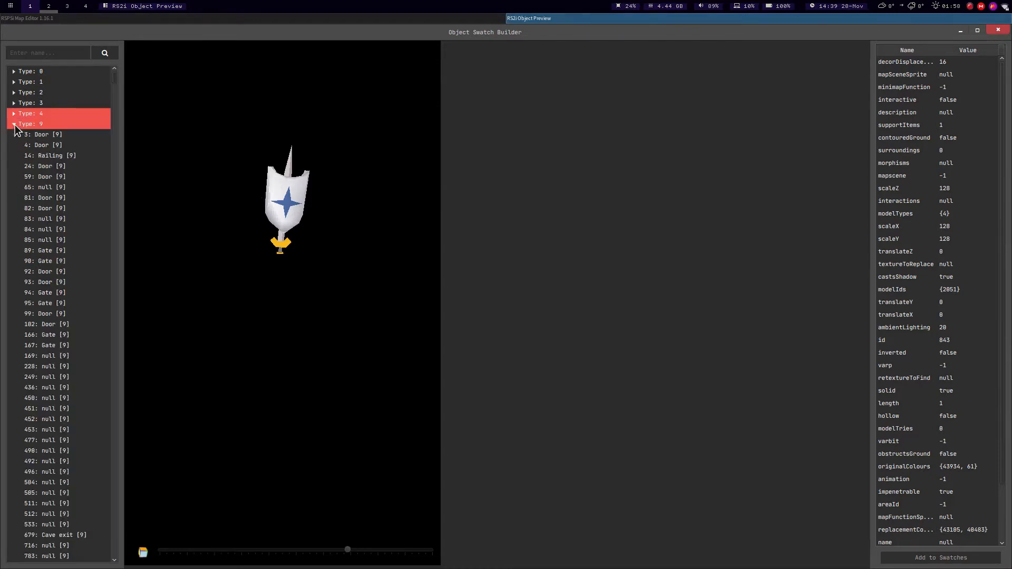
{"action": "left_click", "coordinate": [57, 187]}
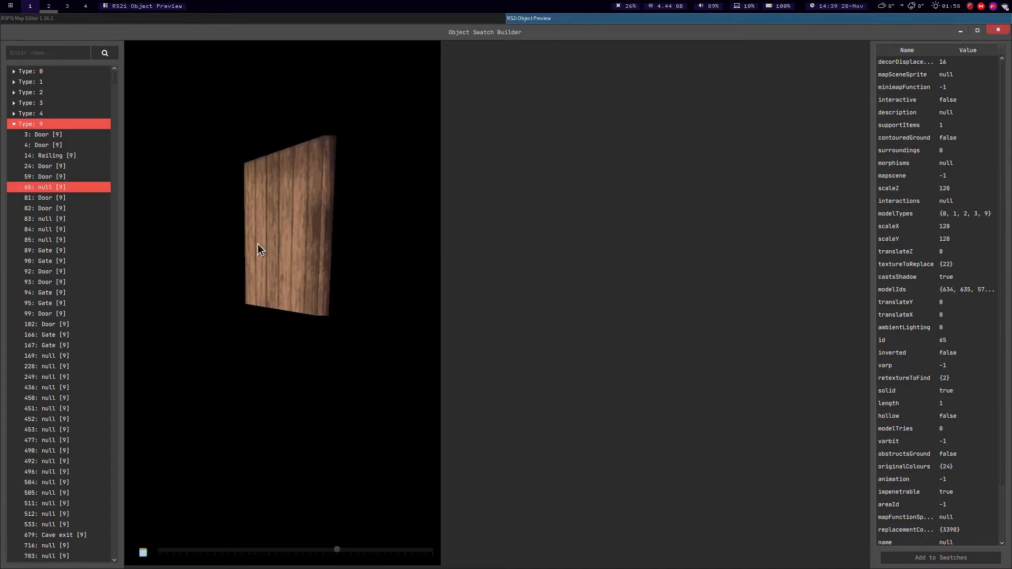
{"action": "left_click", "coordinate": [14, 125]}
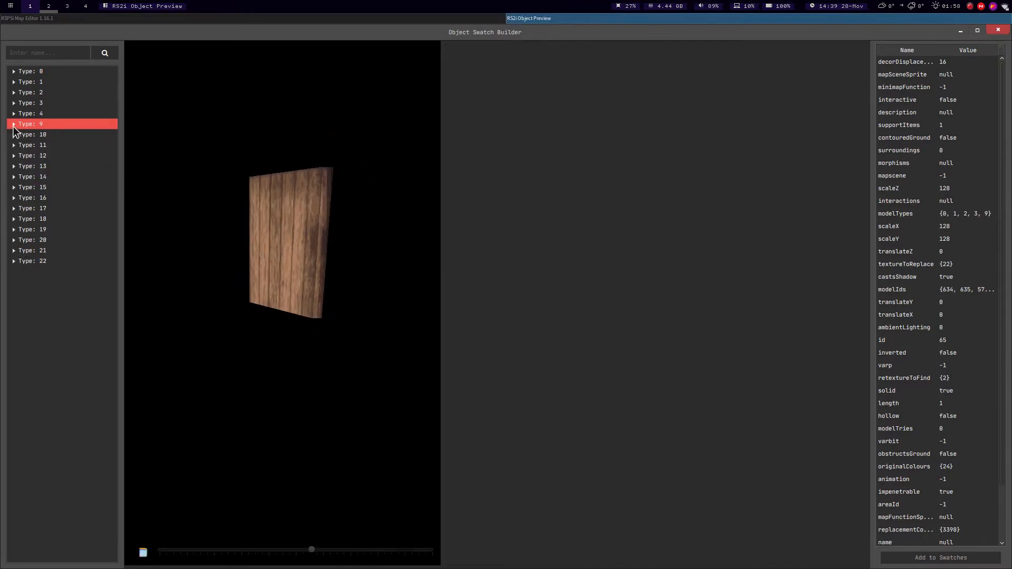
Preview Type 10 Cave Entrance, 32 Clock spindle and 45 Fishing spot, then return to the map.
{"action": "left_click", "coordinate": [14, 134]}
{"action": "left_click", "coordinate": [42, 166]}
{"action": "left_click", "coordinate": [54, 366]}
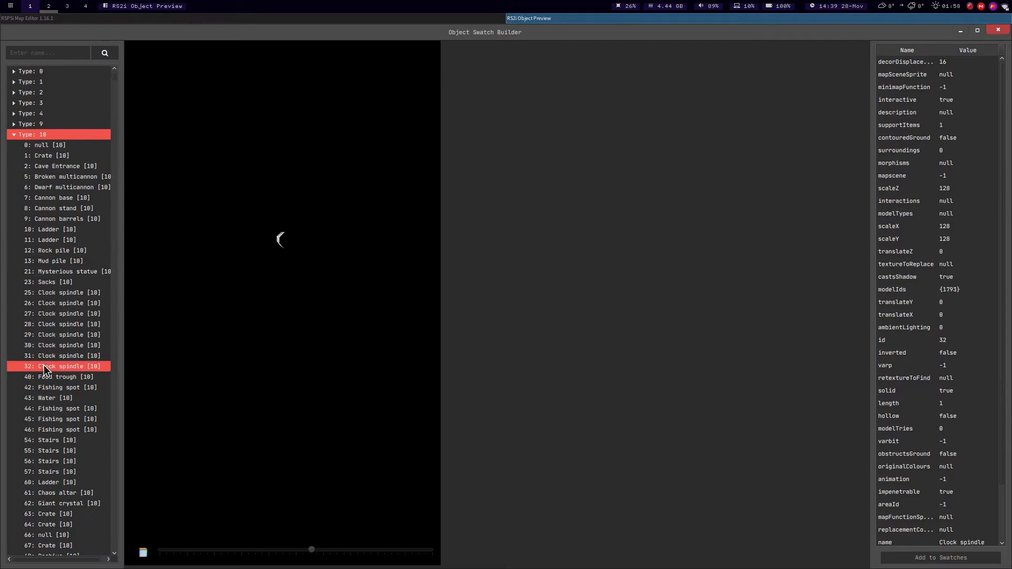
{"action": "left_click", "coordinate": [50, 420]}
{"action": "left_click", "coordinate": [305, 20]}
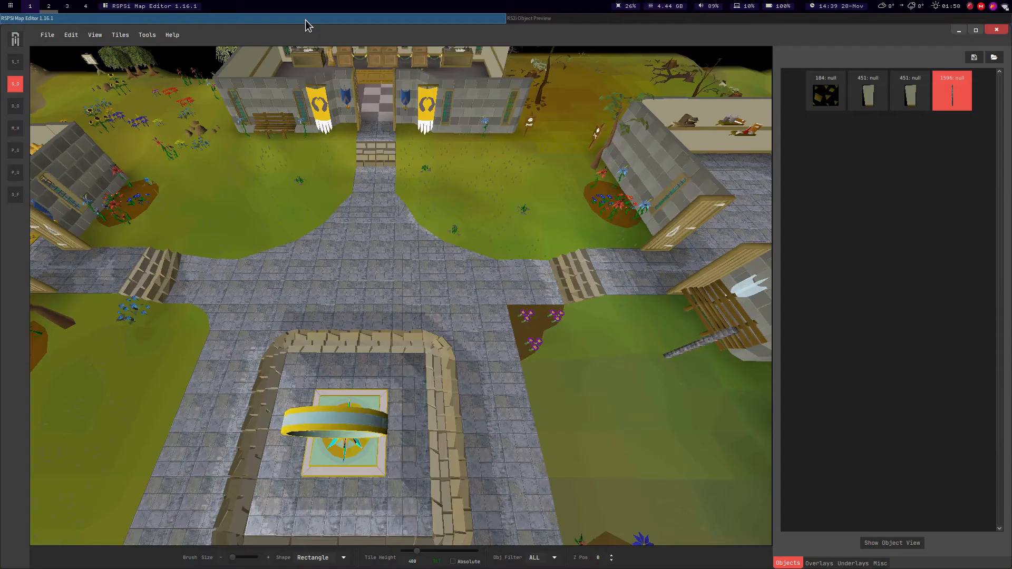
{"action": "middle_click_drag", "start_coordinate": [459, 305], "coordinate": [584, 112]}
{"action": "middle_click_drag", "start_coordinate": [571, 194], "coordinate": [586, 309]}
{"action": "key", "text": "d"}
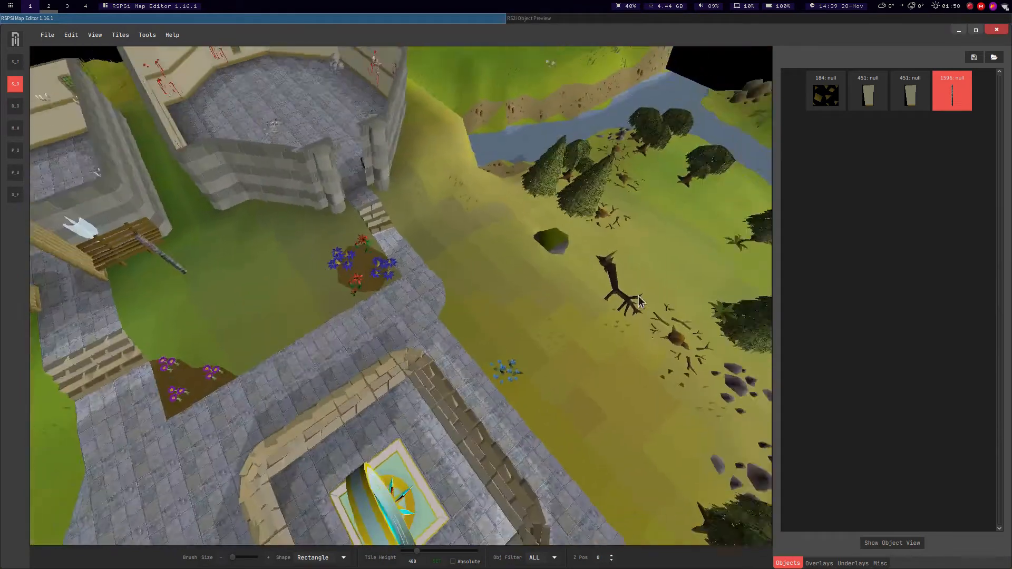
{"action": "key", "text": "w"}
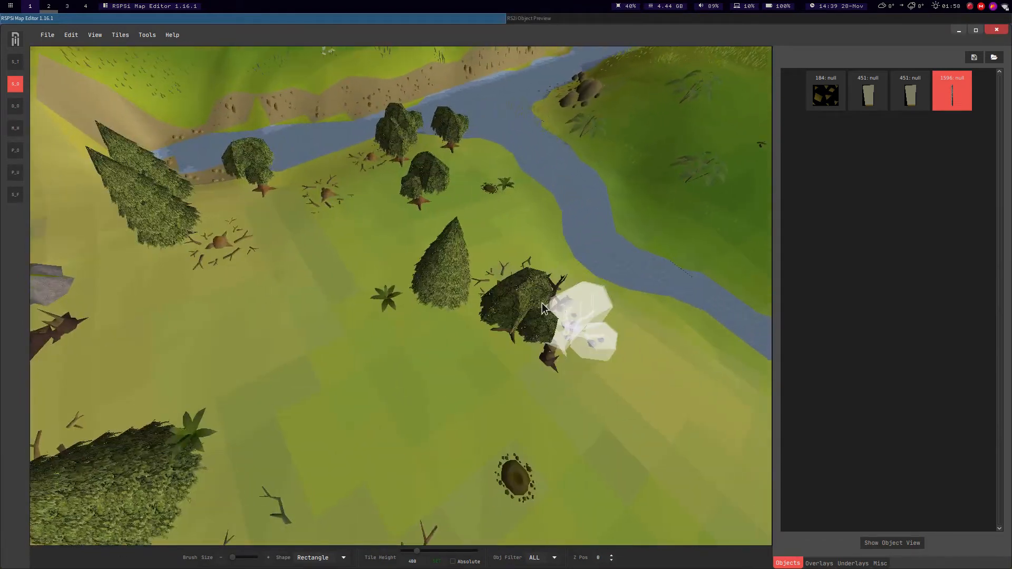
{"action": "middle_click_drag", "start_coordinate": [548, 303], "coordinate": [538, 302]}
{"action": "key", "text": "s"}
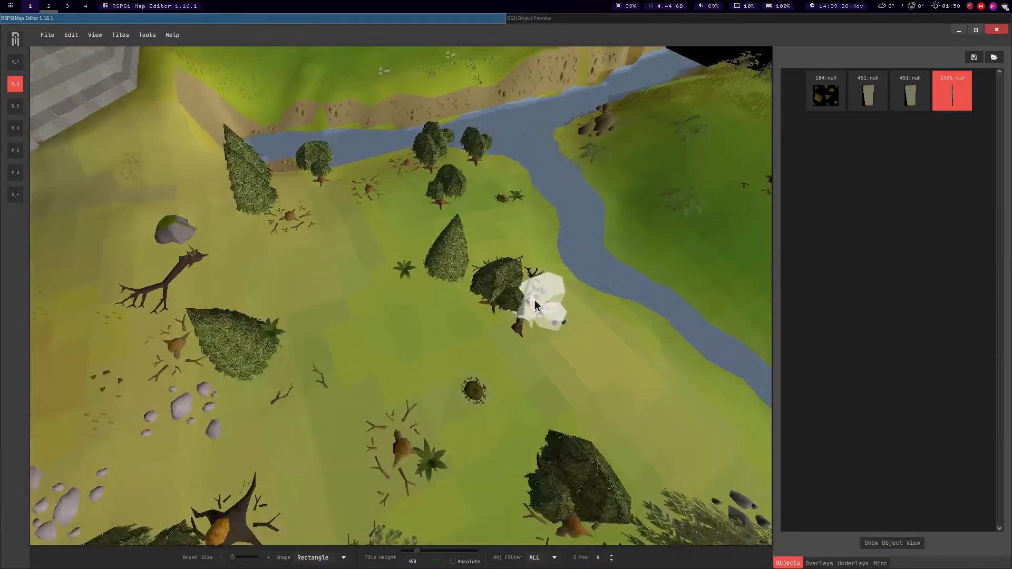
{"action": "key", "text": "Right"}
{"action": "key", "text": "w"}
{"action": "key", "text": "w"}
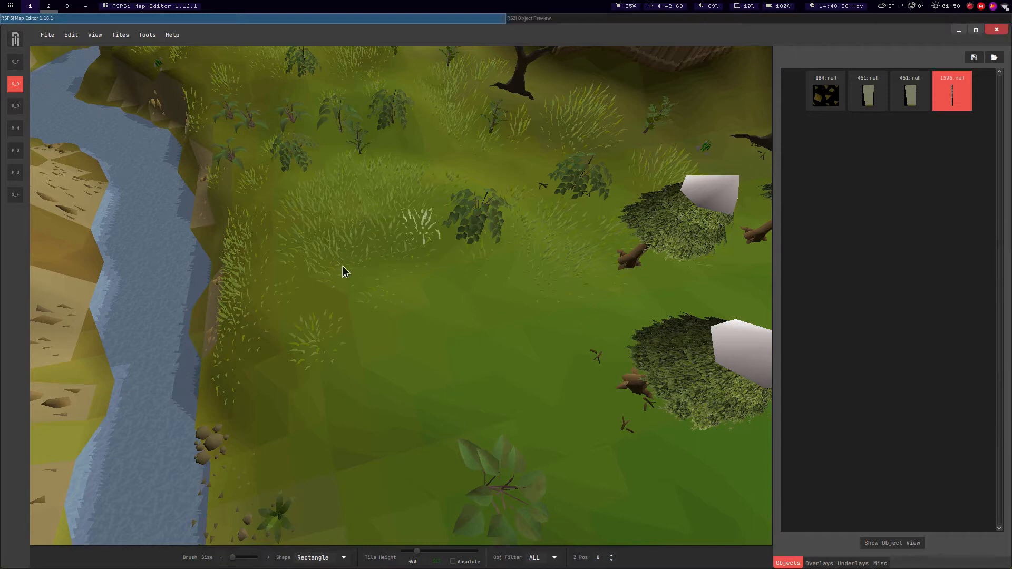
{"action": "middle_click_drag", "start_coordinate": [409, 280], "coordinate": [441, 274]}
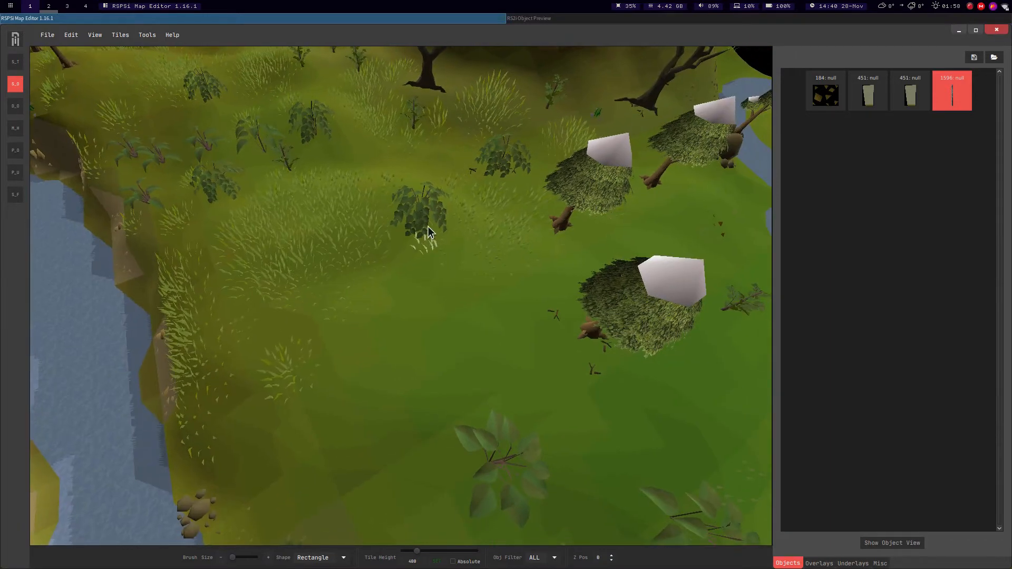
{"action": "left_click", "coordinate": [630, 316]}
{"action": "left_click", "coordinate": [581, 160]}
{"action": "key", "text": "s"}
{"action": "key", "text": "d"}
{"action": "middle_click_drag", "start_coordinate": [488, 335], "coordinate": [526, 328]}
{"action": "key", "text": "w"}
{"action": "key", "text": "Right"}
{"action": "key", "text": "d"}
{"action": "scroll", "coordinate": [526, 328], "scroll_direction": "down", "scroll_amount": 1}
{"action": "key", "text": "s"}
{"action": "key", "text": "d"}
{"action": "middle_click_drag", "start_coordinate": [442, 294], "coordinate": [477, 281]}
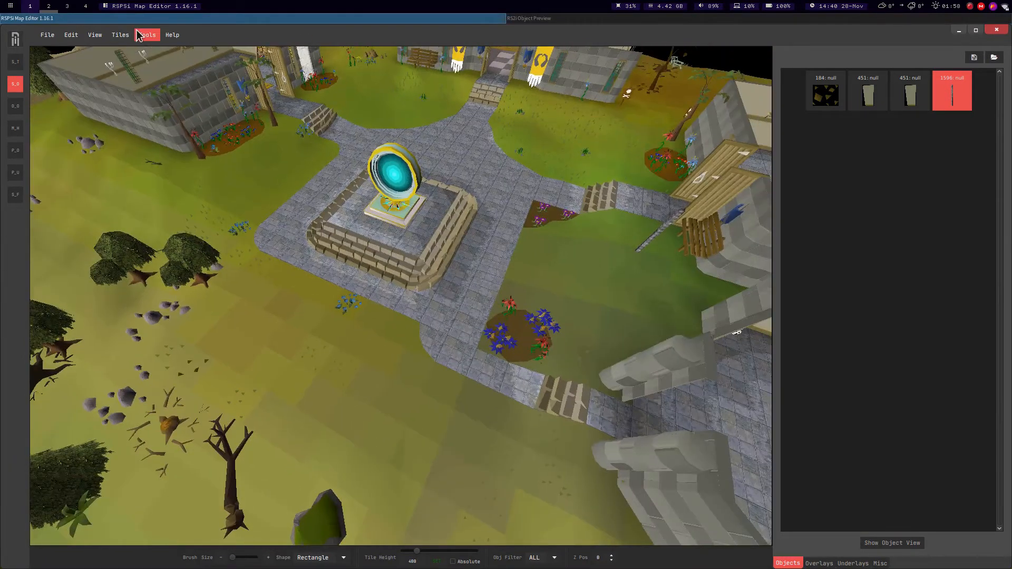
{"action": "middle_click_drag", "start_coordinate": [504, 279], "coordinate": [530, 267]}
{"action": "key", "text": "d"}
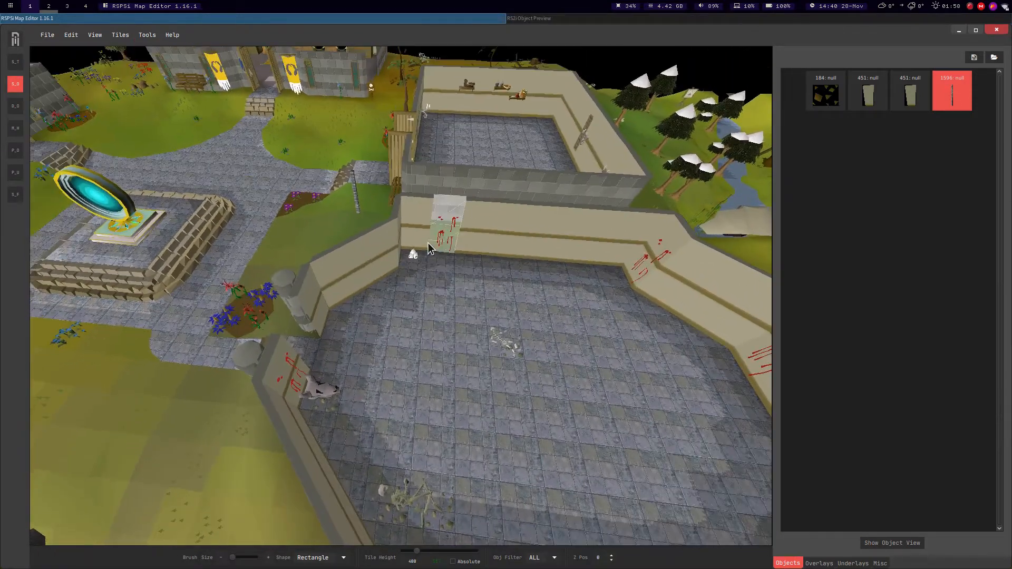
{"action": "middle_click_drag", "start_coordinate": [440, 245], "coordinate": [420, 270]}
{"action": "key", "text": "a"}
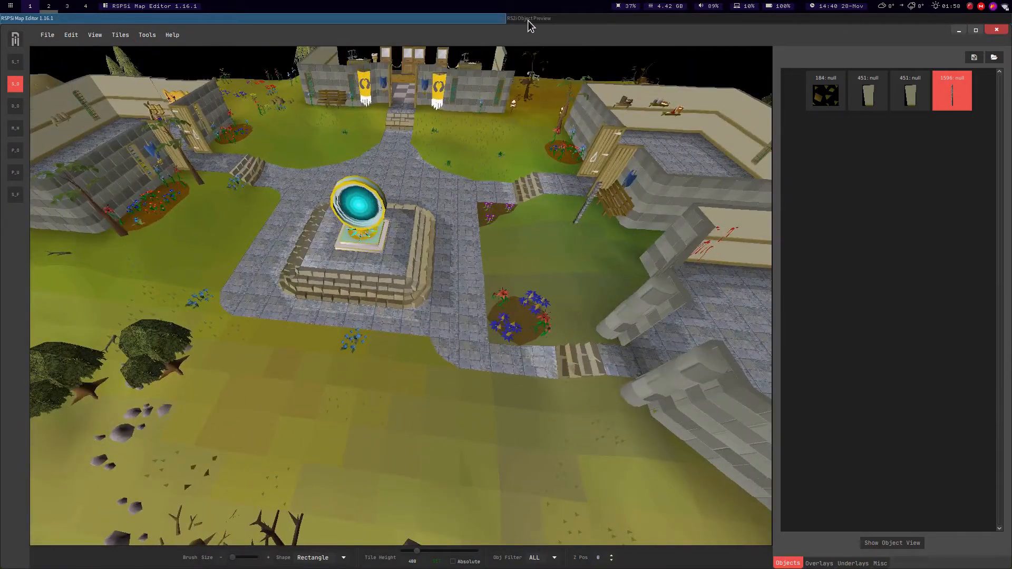
Browse Type 11 objects Cave Entrance and 29 Clock spindle in the object preview.
{"action": "left_click", "coordinate": [527, 19]}
{"action": "left_click", "coordinate": [14, 136]}
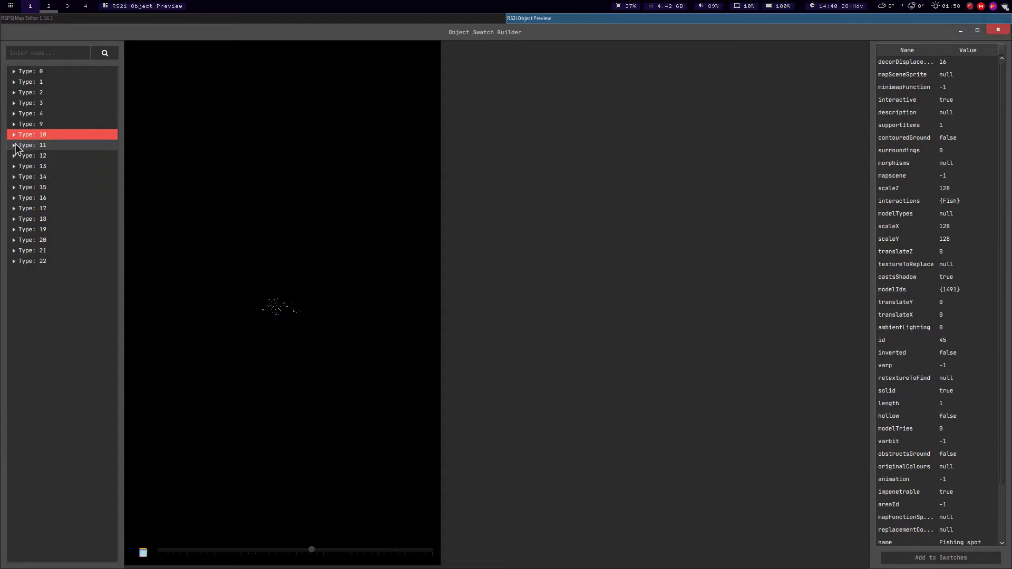
{"action": "left_click", "coordinate": [14, 145]}
{"action": "left_click", "coordinate": [40, 177]}
{"action": "left_click", "coordinate": [68, 344]}
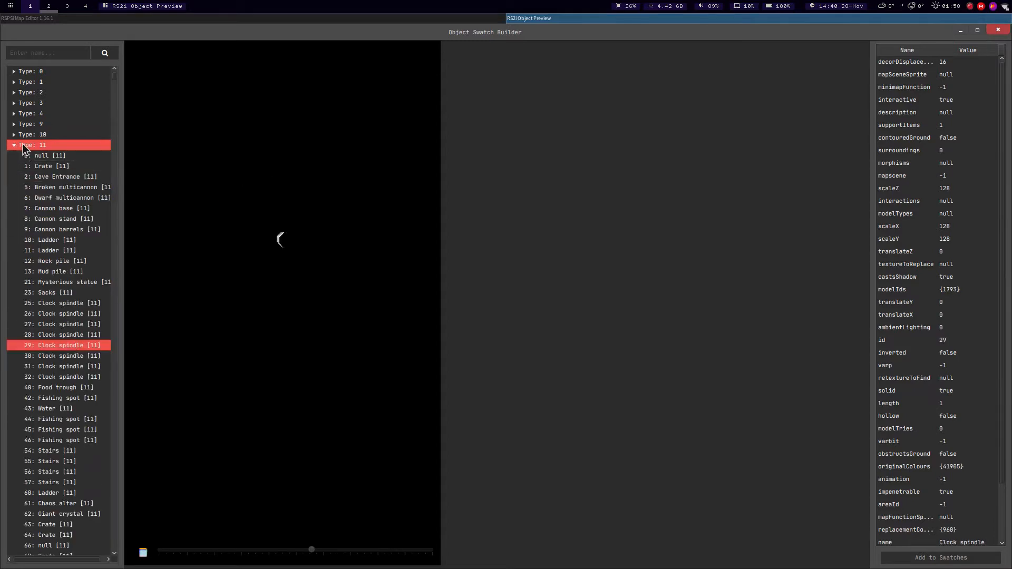
{"action": "left_click", "coordinate": [14, 146]}
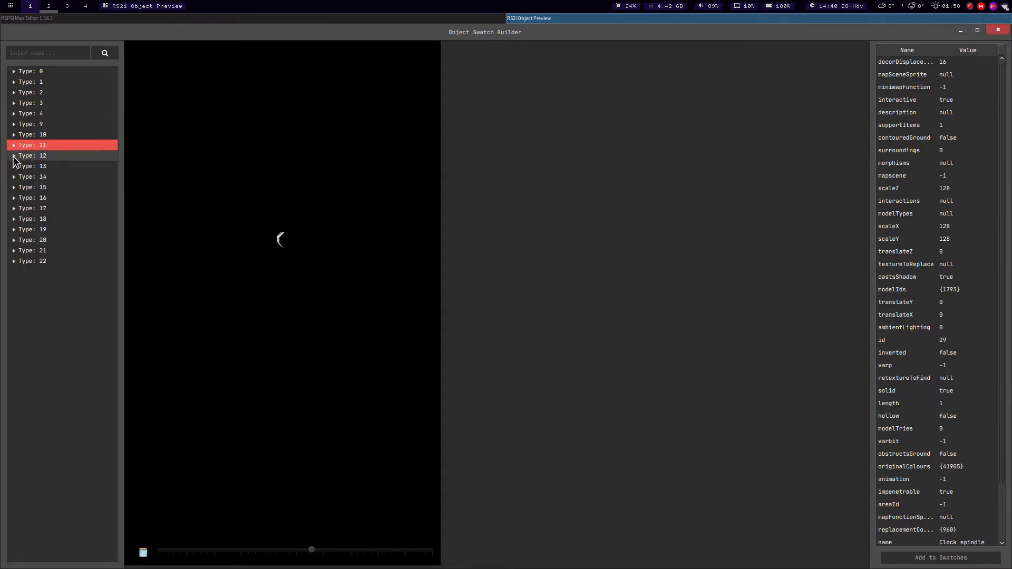
Browse Type 12 objects, including 790 and chimney 791.
{"action": "left_click", "coordinate": [19, 157]}
{"action": "left_click", "coordinate": [38, 252]}
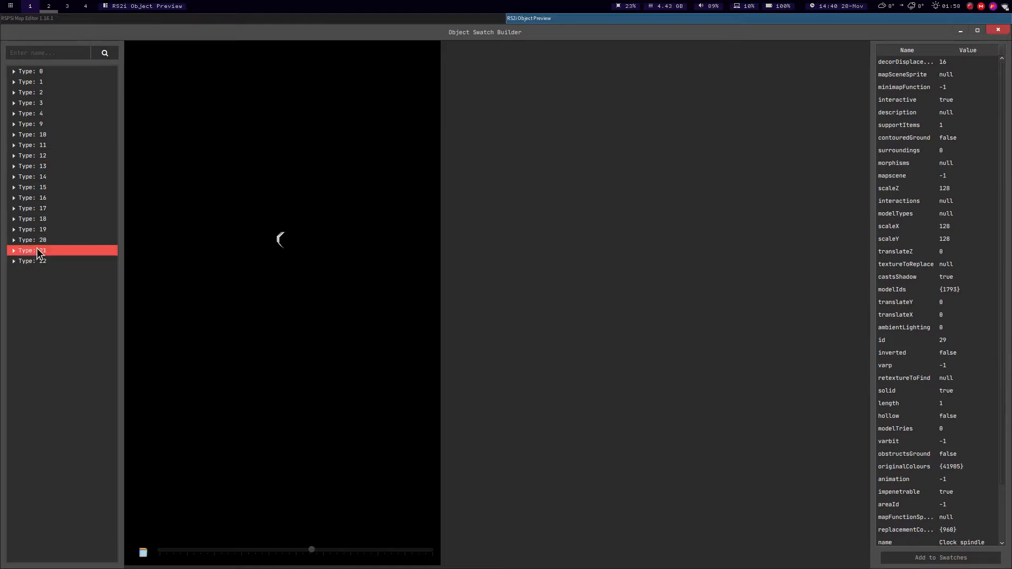
{"action": "left_click", "coordinate": [40, 136]}
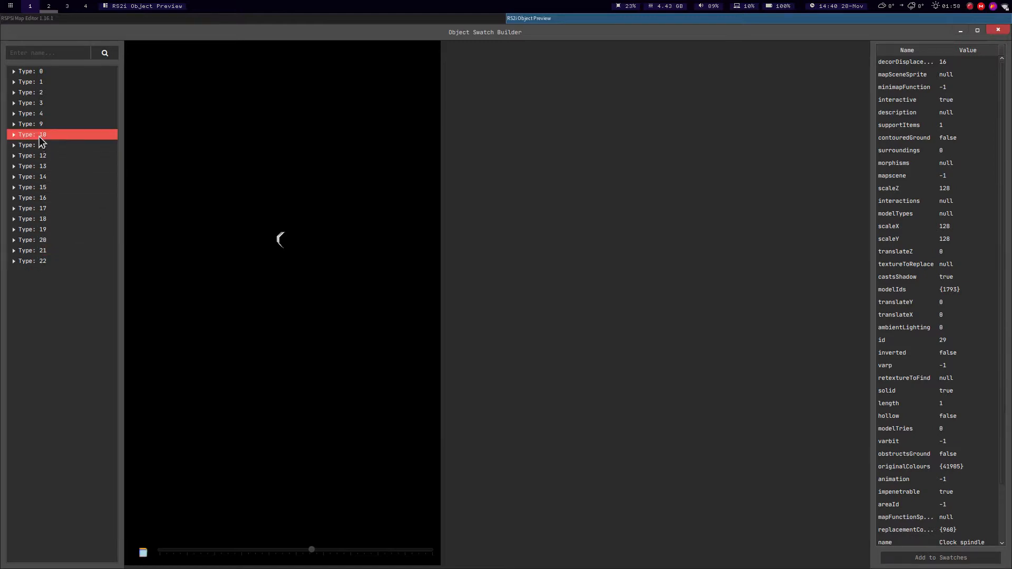
{"action": "left_click", "coordinate": [14, 156]}
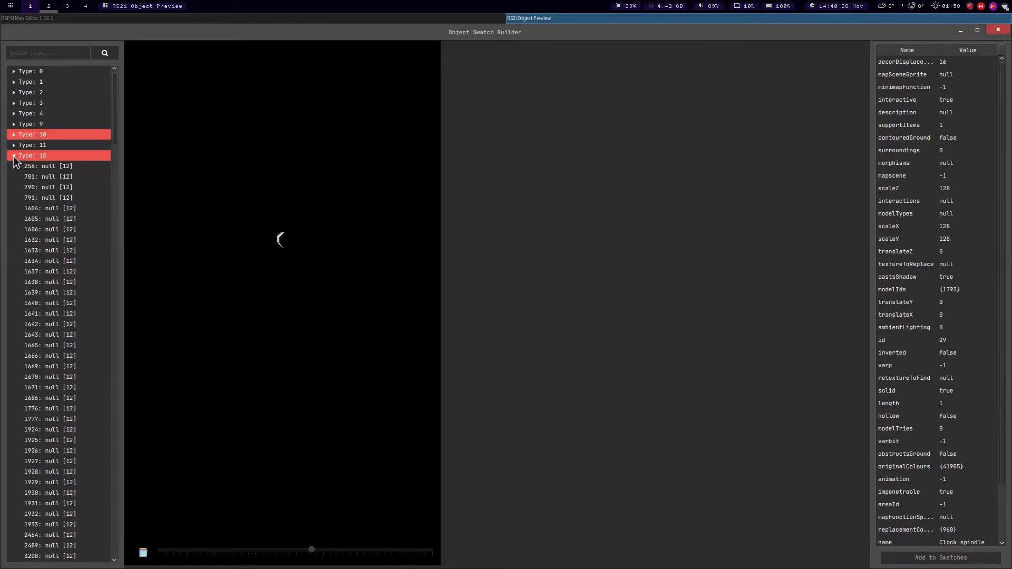
{"action": "left_click", "coordinate": [39, 188]}
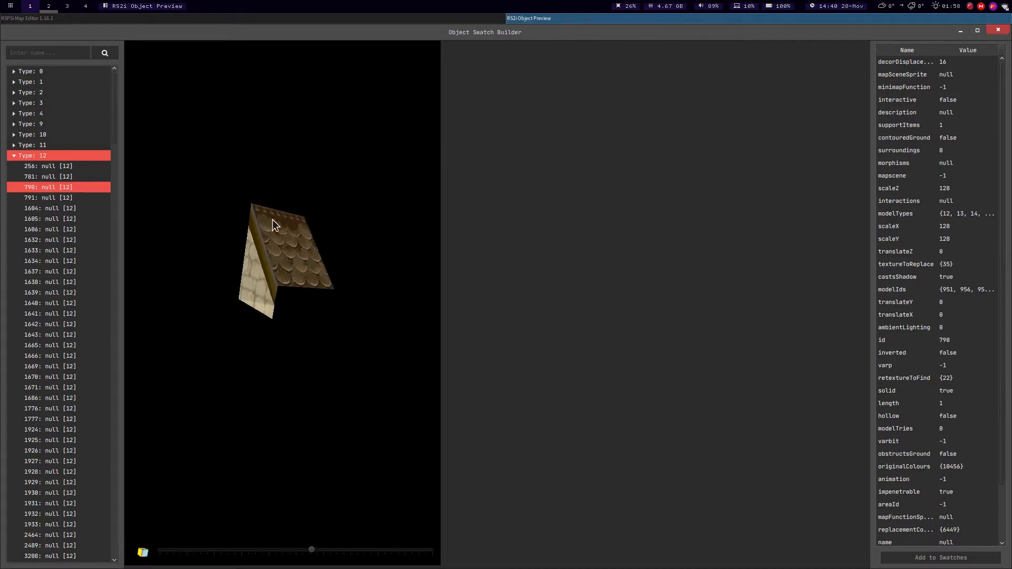
{"action": "left_click", "coordinate": [50, 271]}
{"action": "left_click", "coordinate": [50, 471]}
{"action": "left_click", "coordinate": [48, 282]}
{"action": "left_click", "coordinate": [27, 198]}
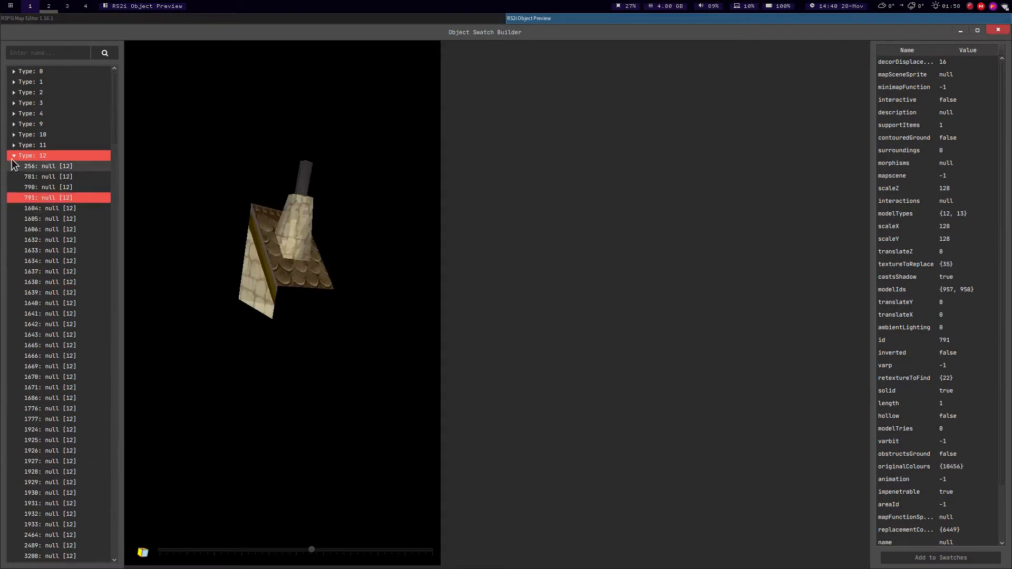
{"action": "left_click", "coordinate": [15, 158]}
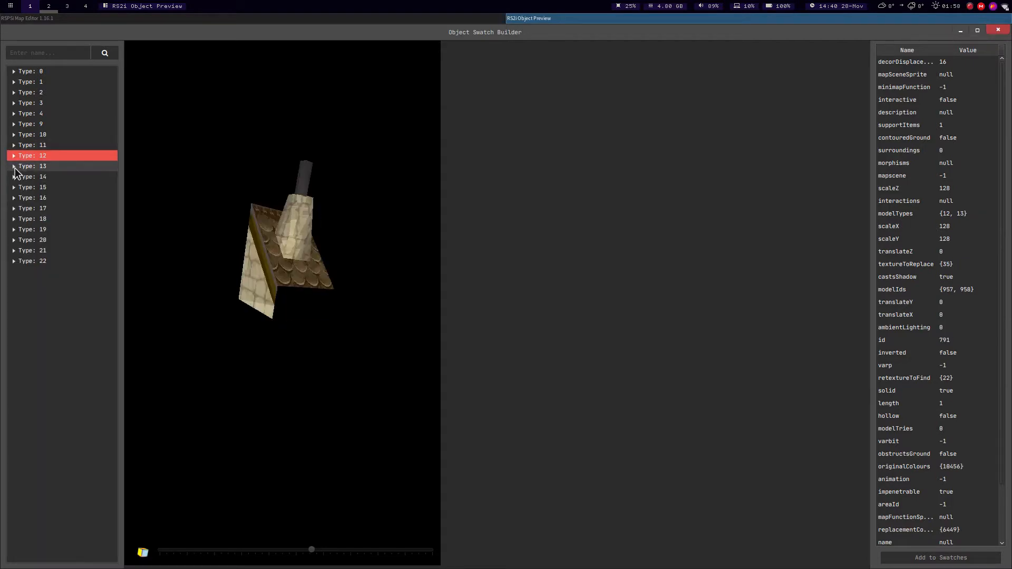
Browse Type 17 objects such as 1665 and 1643, turning the previewed model.
{"action": "left_click", "coordinate": [13, 209]}
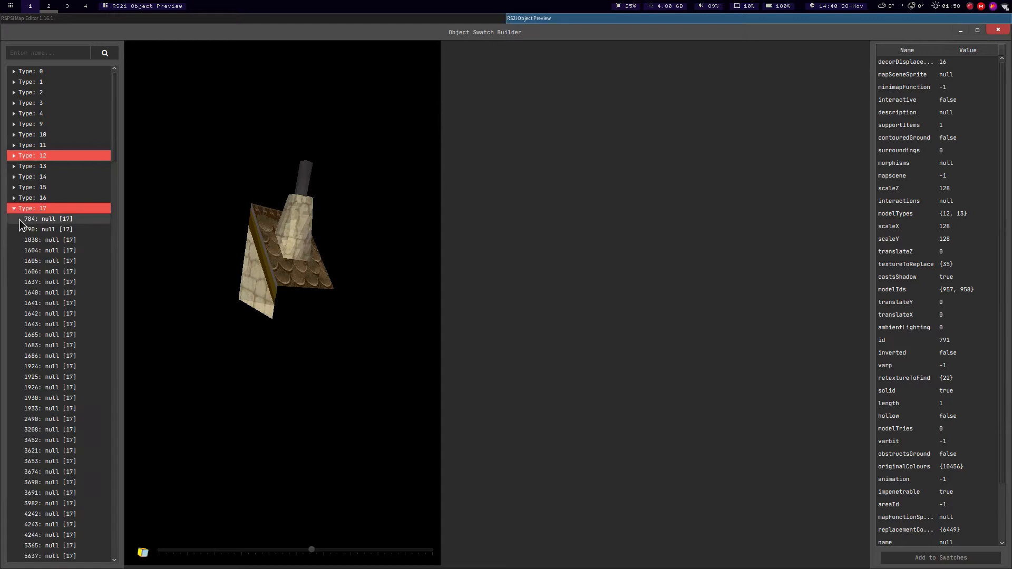
{"action": "left_click", "coordinate": [27, 252]}
{"action": "left_click", "coordinate": [22, 335]}
{"action": "mouse_move", "coordinate": [261, 287]}
{"action": "left_mouse_down"}
{"action": "mouse_move", "coordinate": [273, 271]}
{"action": "mouse_move", "coordinate": [268, 280]}
{"action": "left_mouse_up"}
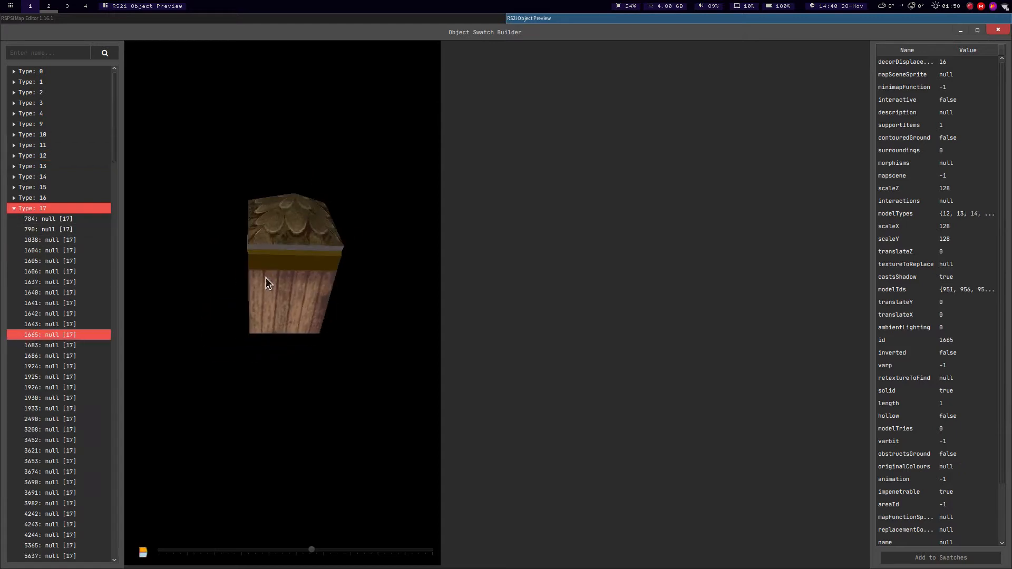
{"action": "left_click", "coordinate": [58, 410]}
{"action": "left_click", "coordinate": [40, 462]}
{"action": "left_click", "coordinate": [60, 325]}
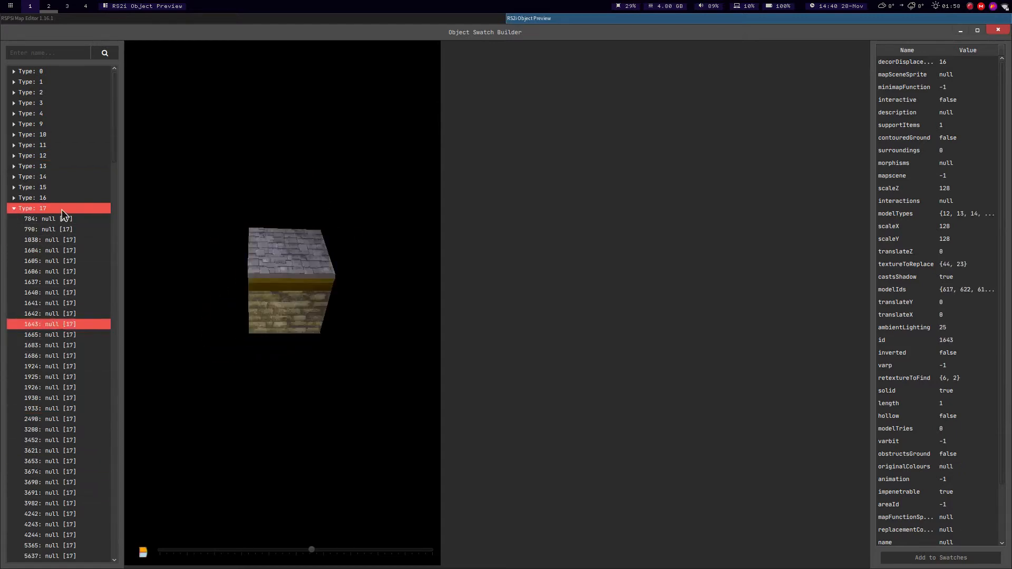
{"action": "left_click", "coordinate": [13, 208]}
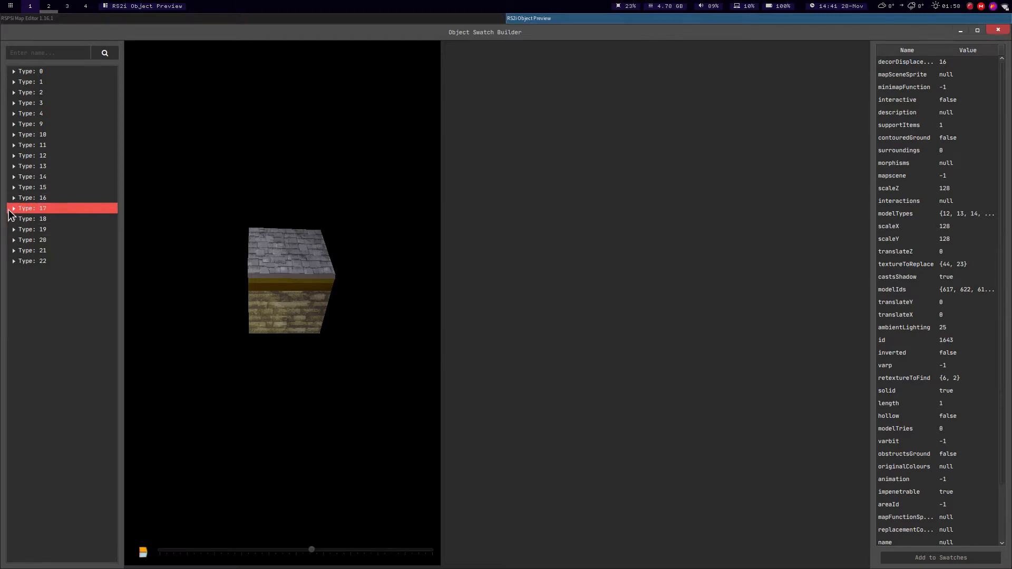
Preview Type 17 object 1604, turn the cube, and enter 1604 in the search.
{"action": "left_click", "coordinate": [14, 208]}
{"action": "left_click", "coordinate": [41, 251]}
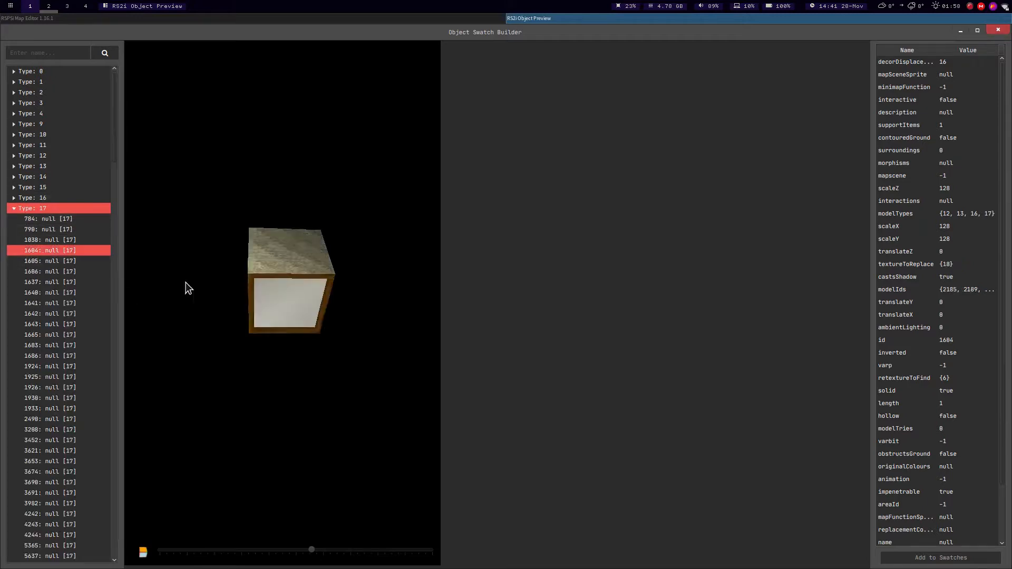
{"action": "middle_click_drag", "start_coordinate": [262, 277], "coordinate": [258, 270]}
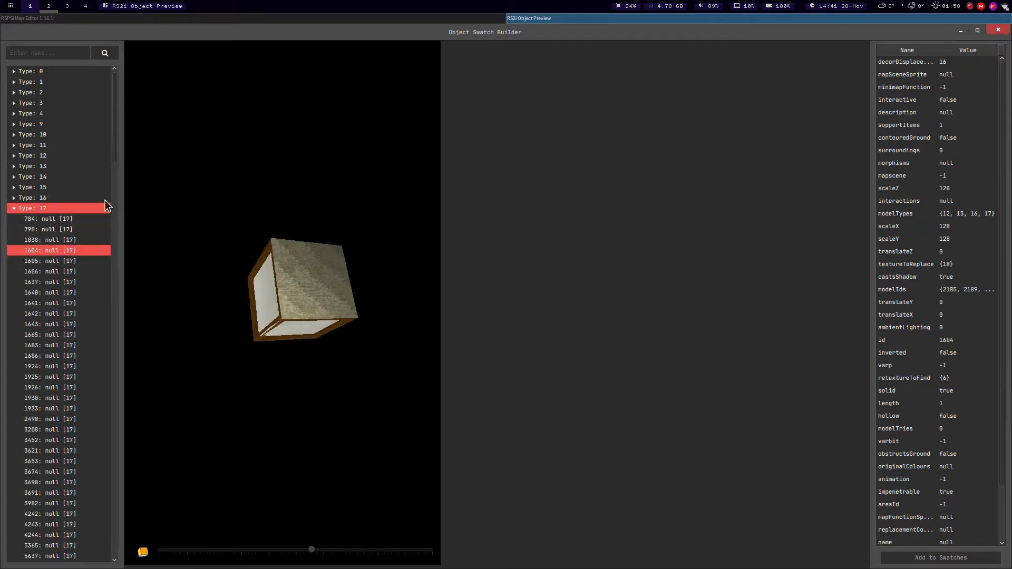
{"action": "left_click", "coordinate": [55, 51]}
{"action": "type", "text": "1604"}
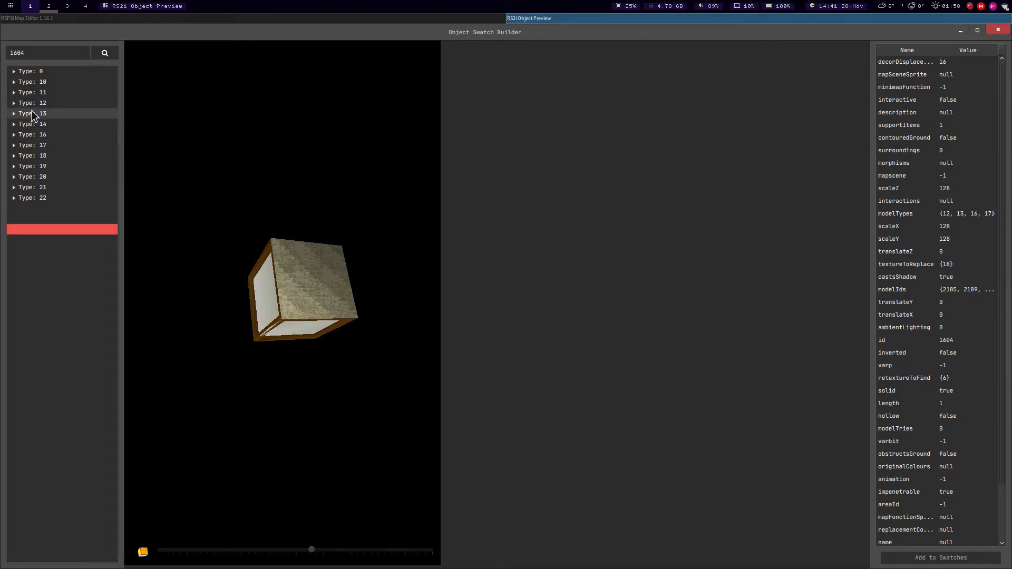
Expand the Type 11, 12, 13, 14, 16, 17 and 21 matches for 1604 in the object list.
{"action": "left_click", "coordinate": [14, 92]}
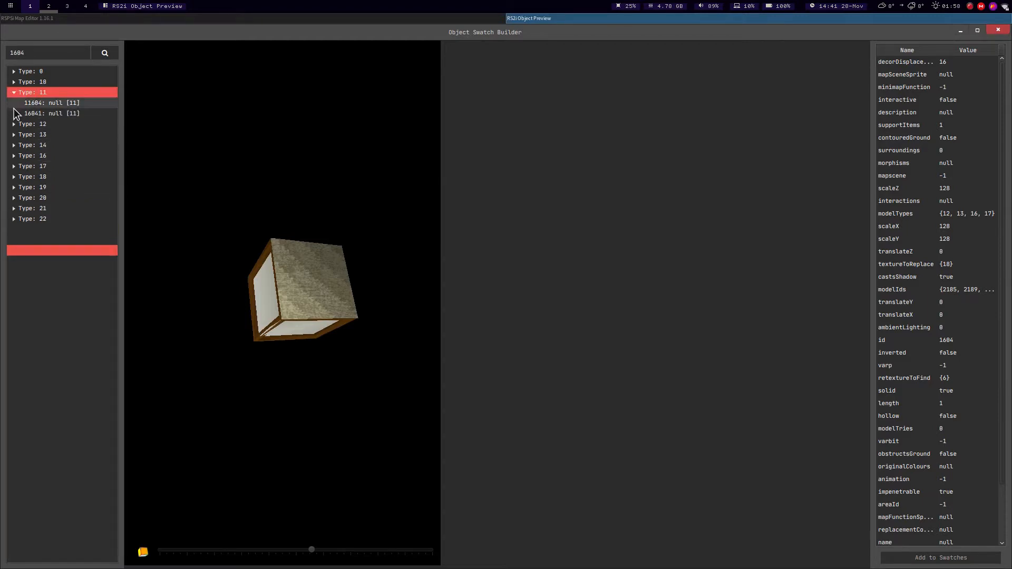
{"action": "left_click", "coordinate": [14, 123]}
{"action": "left_click", "coordinate": [15, 229]}
{"action": "left_click", "coordinate": [14, 187]}
{"action": "left_click", "coordinate": [14, 177]}
{"action": "left_click", "coordinate": [14, 166]}
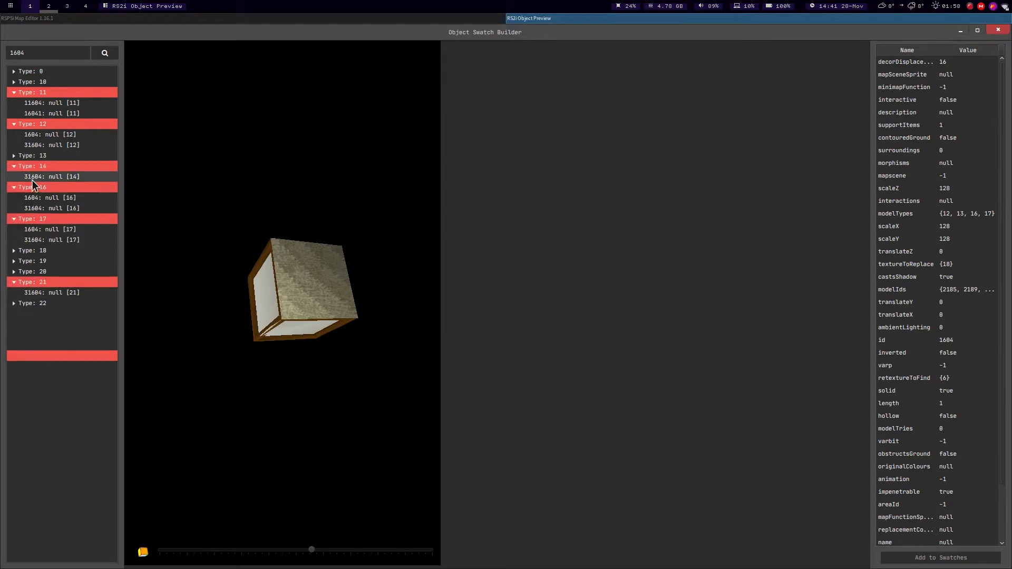
{"action": "left_click", "coordinate": [14, 156]}
Preview object 1604 under Type 12 and Type 13, then go back to the 3D map.
{"action": "left_click", "coordinate": [35, 135]}
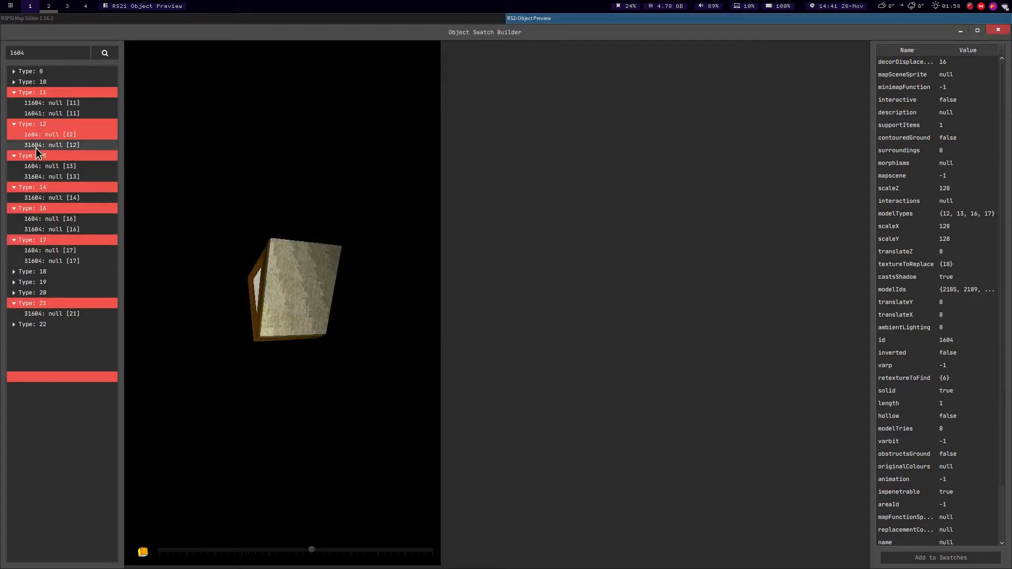
{"action": "left_click_drag", "start_coordinate": [248, 258], "coordinate": [276, 272]}
{"action": "left_click", "coordinate": [40, 167]}
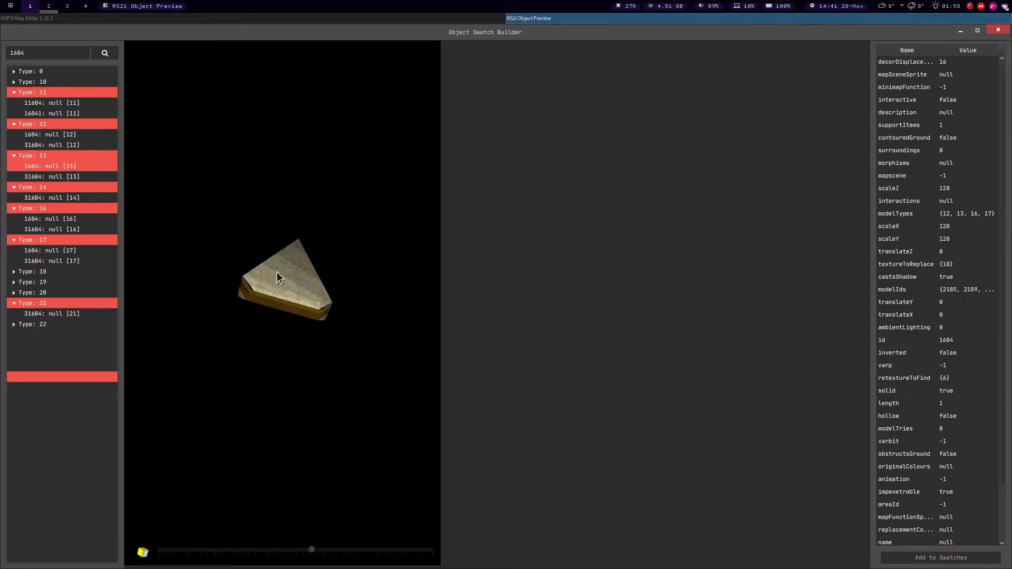
{"action": "left_click", "coordinate": [440, 19]}
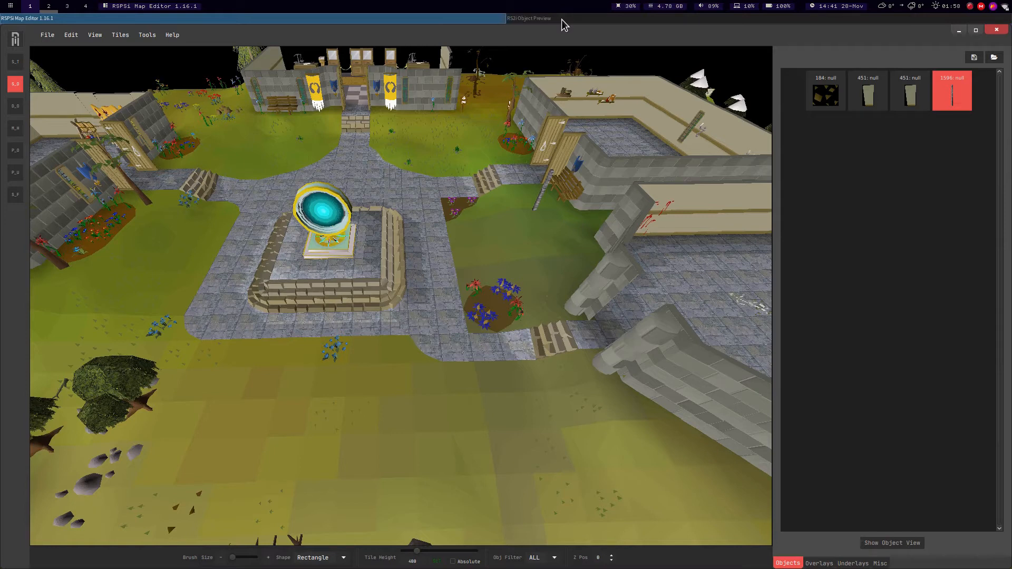
Expand the Type 19 match for 1604 in the Object Preview, then return to the map.
{"action": "middle_click_drag", "start_coordinate": [489, 110], "coordinate": [512, 136]}
{"action": "middle_click_drag", "start_coordinate": [511, 226], "coordinate": [512, 225]}
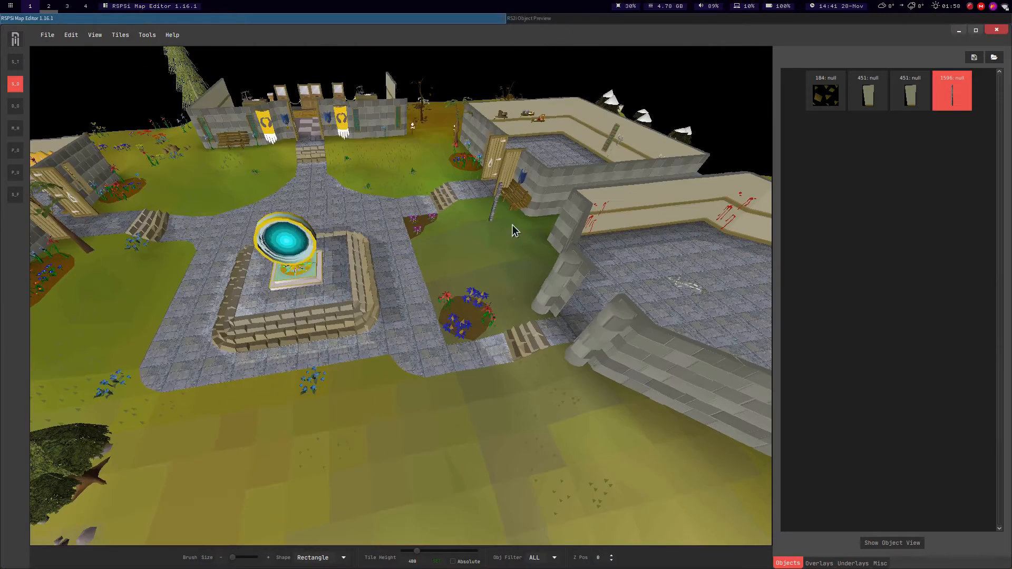
{"action": "left_click", "coordinate": [557, 18]}
{"action": "left_click", "coordinate": [12, 283]}
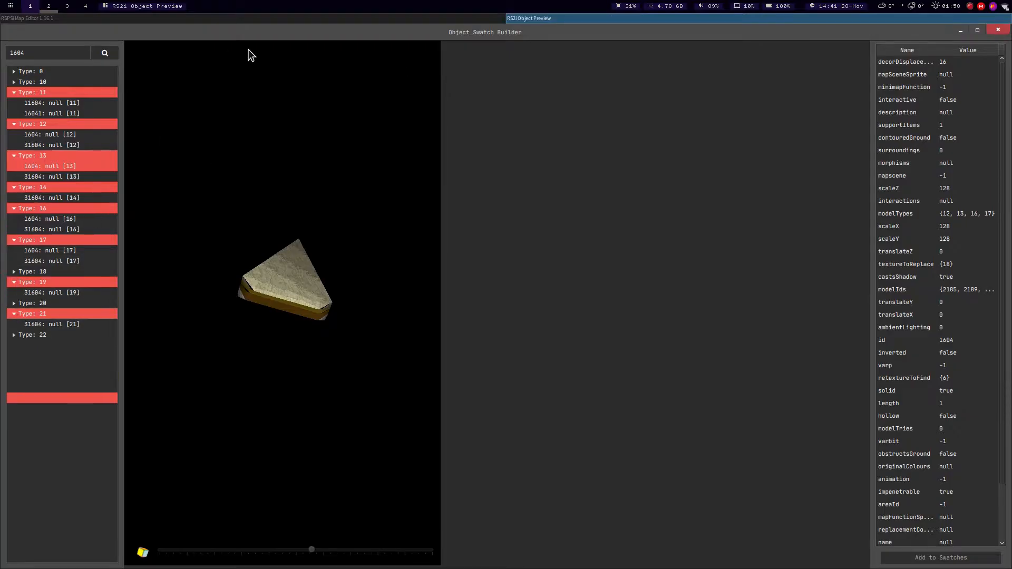
{"action": "left_click", "coordinate": [280, 19]}
Turn the camera toward the river, tents and house.
{"action": "scroll", "coordinate": [464, 418], "scroll_direction": "down", "scroll_amount": 5}
{"action": "middle_click_drag", "start_coordinate": [465, 413], "coordinate": [545, 324]}
{"action": "key", "text": "d"}
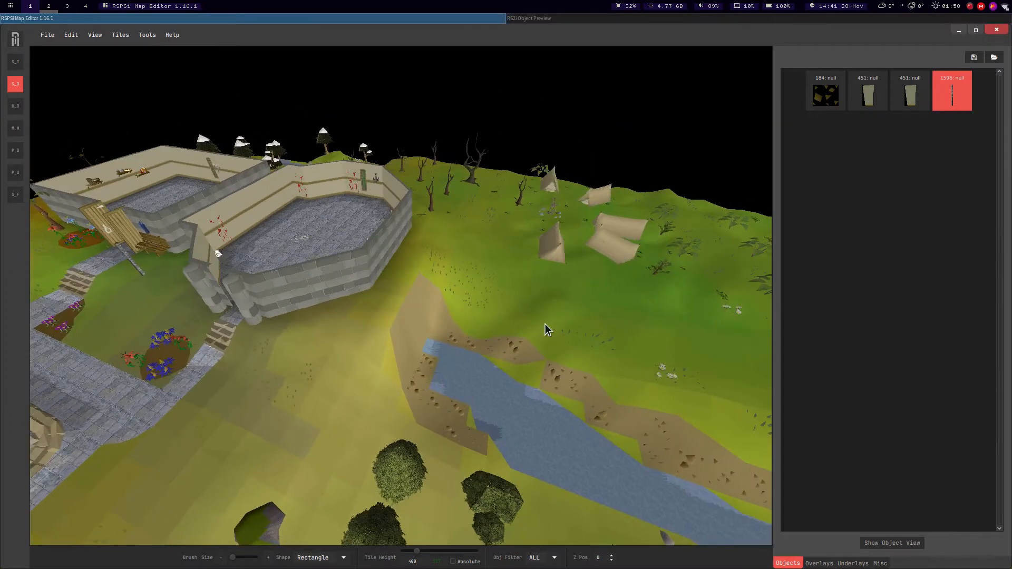
{"action": "key", "text": "Right"}
Fly the camera up to the stone house and circle around its upper level.
{"action": "key", "text": "s"}
{"action": "key", "text": "Left"}
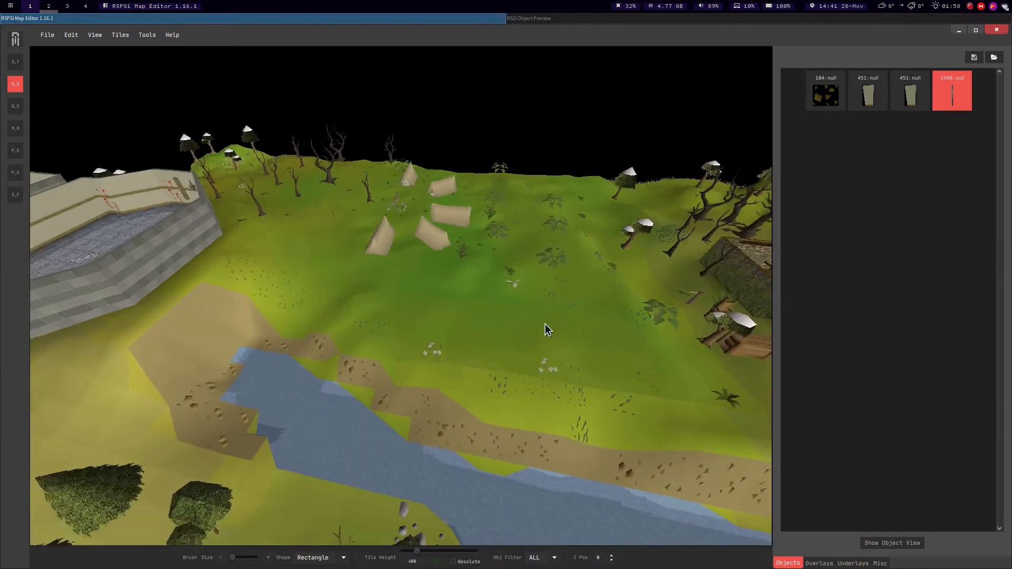
{"action": "key", "text": "d"}
{"action": "key", "text": "w"}
{"action": "key", "text": "d"}
{"action": "key", "text": "w"}
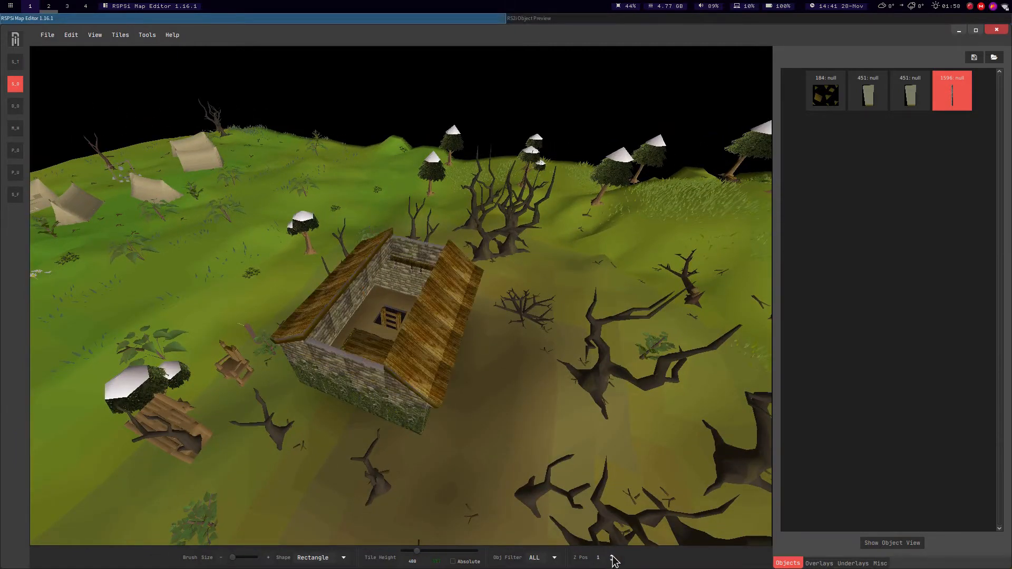
{"action": "key", "text": "a"}
{"action": "key", "text": "Right"}
{"action": "key", "text": "w"}
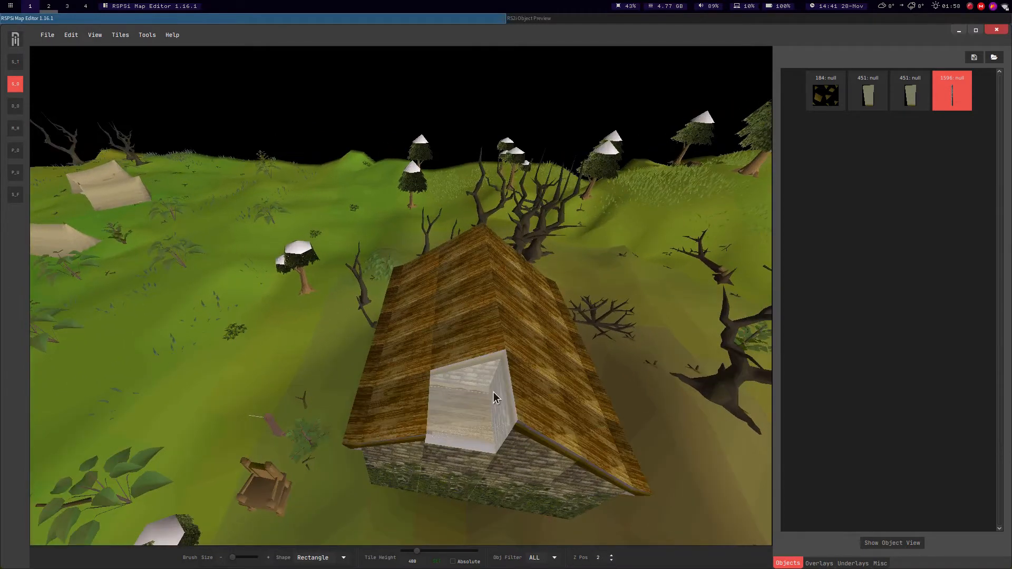
{"action": "key", "text": "Right"}
{"action": "key", "text": "d"}
{"action": "middle_click_drag", "start_coordinate": [559, 393], "coordinate": [465, 364]}
{"action": "key", "text": "a"}
{"action": "key", "text": "a"}
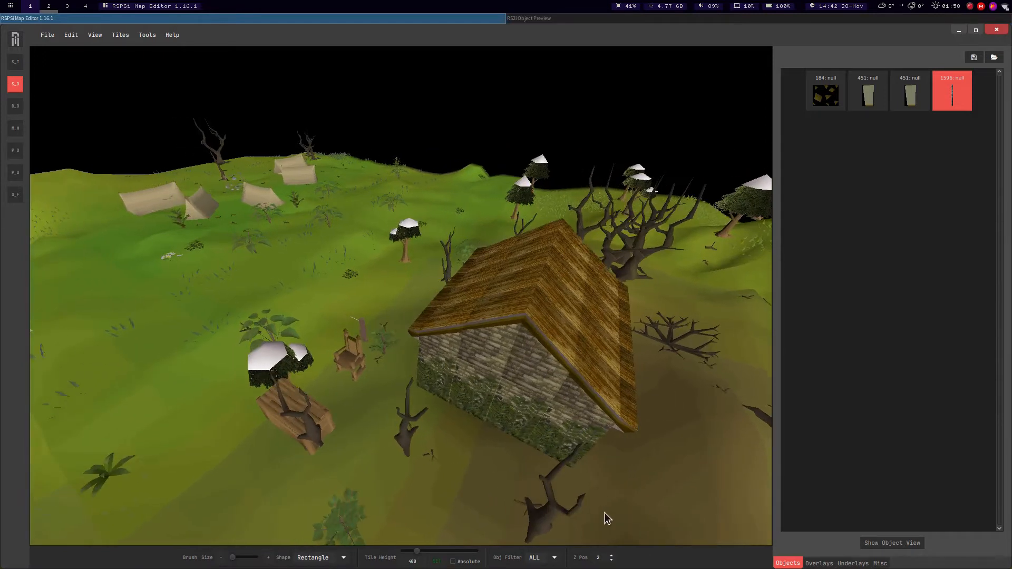
Change the shown floor level and set it back to 0, then survey the river and towers.
{"action": "left_click", "coordinate": [612, 560]}
{"action": "left_click", "coordinate": [612, 559]}
{"action": "middle_click_drag", "start_coordinate": [273, 317], "coordinate": [216, 282]}
{"action": "key", "text": "a"}
{"action": "key", "text": "w"}
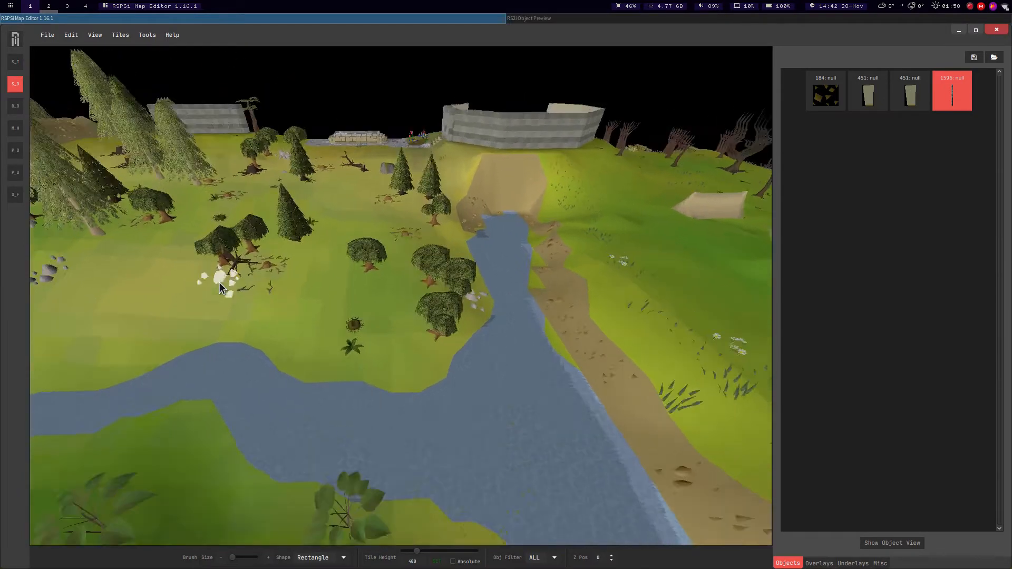
{"action": "key", "text": "a"}
{"action": "key", "text": "s"}
{"action": "middle_click_drag", "start_coordinate": [220, 282], "coordinate": [422, 210]}
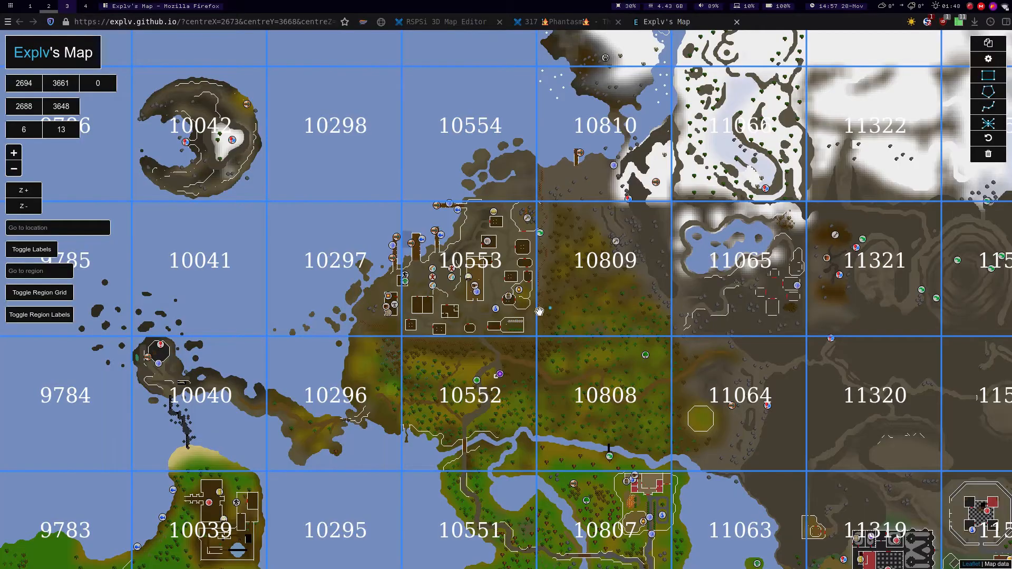
Locate region 10553 on Explv's Map, then bring up RSPSi's File > Open from options.
{"action": "left_click_drag", "start_coordinate": [511, 312], "coordinate": [549, 309]}
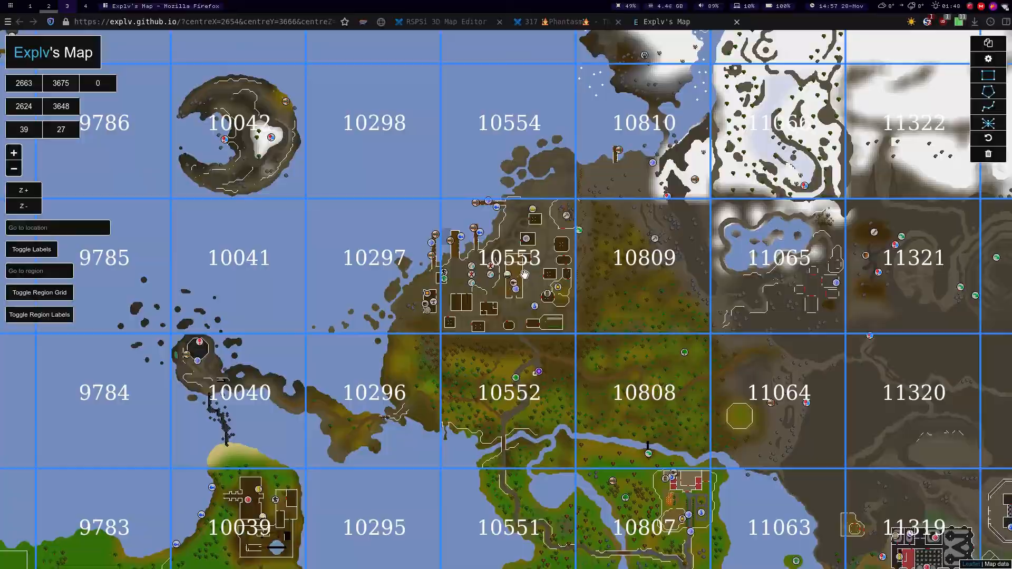
{"action": "key", "text": "super+1"}
{"action": "left_click", "coordinate": [53, 34]}
{"action": "left_click", "coordinate": [53, 35]}
{"action": "left_click", "coordinate": [54, 35]}
Open a region by hash, confirm 10553 against Explv's Map, and load region 10553.
{"action": "mouse_move", "coordinate": [53, 66]}
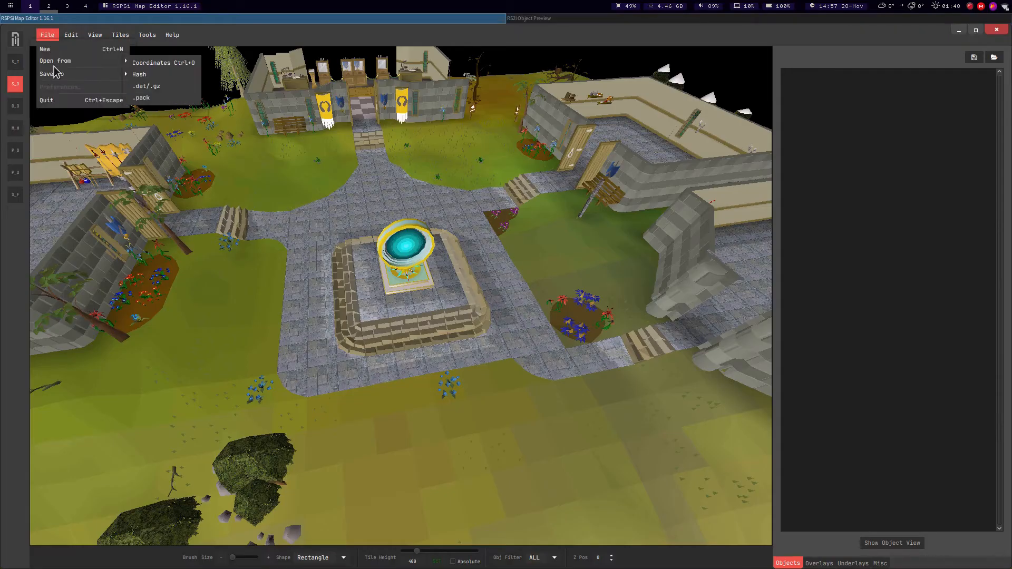
{"action": "left_click", "coordinate": [138, 74]}
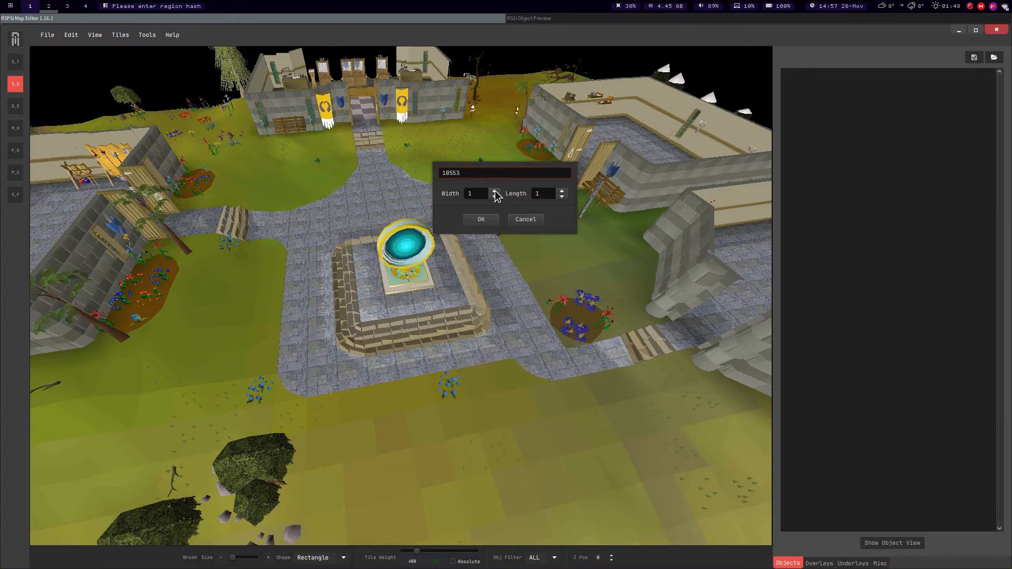
{"action": "left_click", "coordinate": [68, 6]}
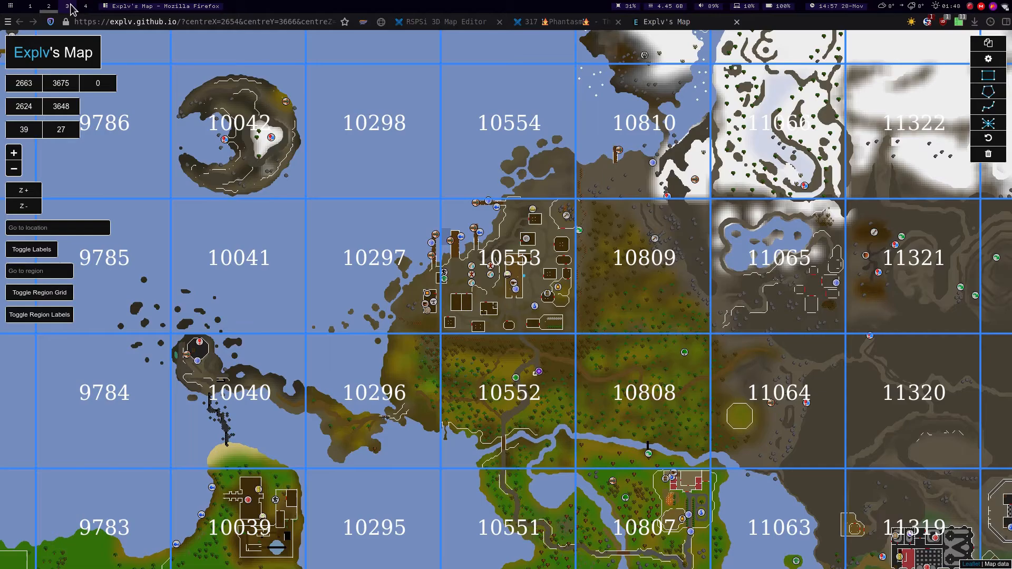
{"action": "left_click_drag", "start_coordinate": [504, 284], "coordinate": [516, 279]}
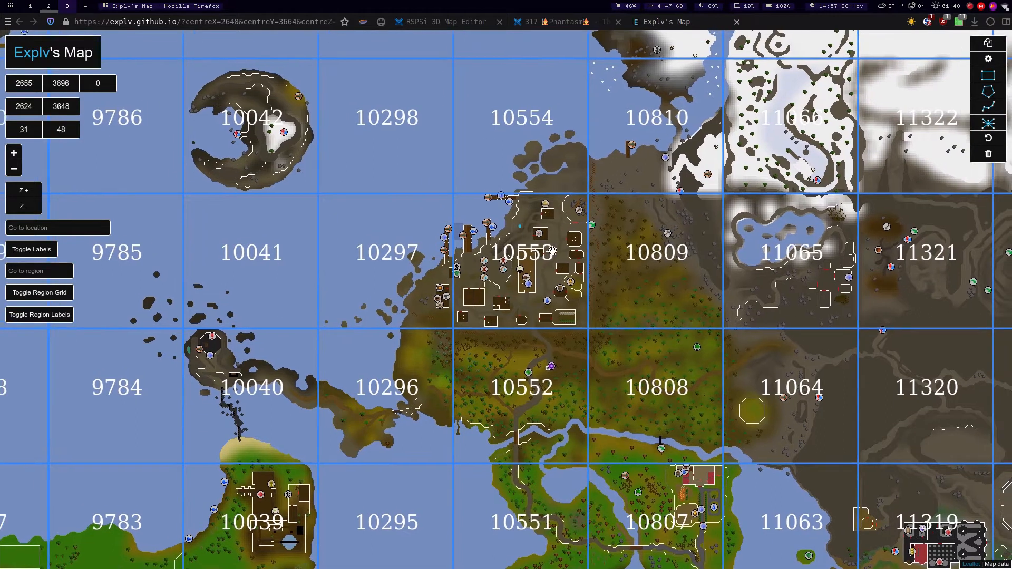
{"action": "key", "text": "super+1"}
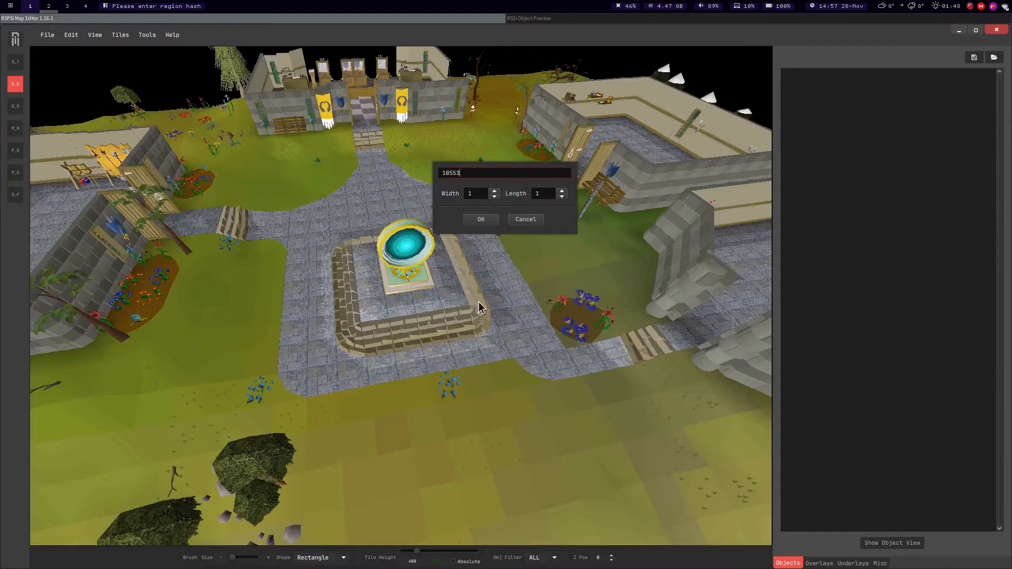
{"action": "left_click", "coordinate": [481, 220]}
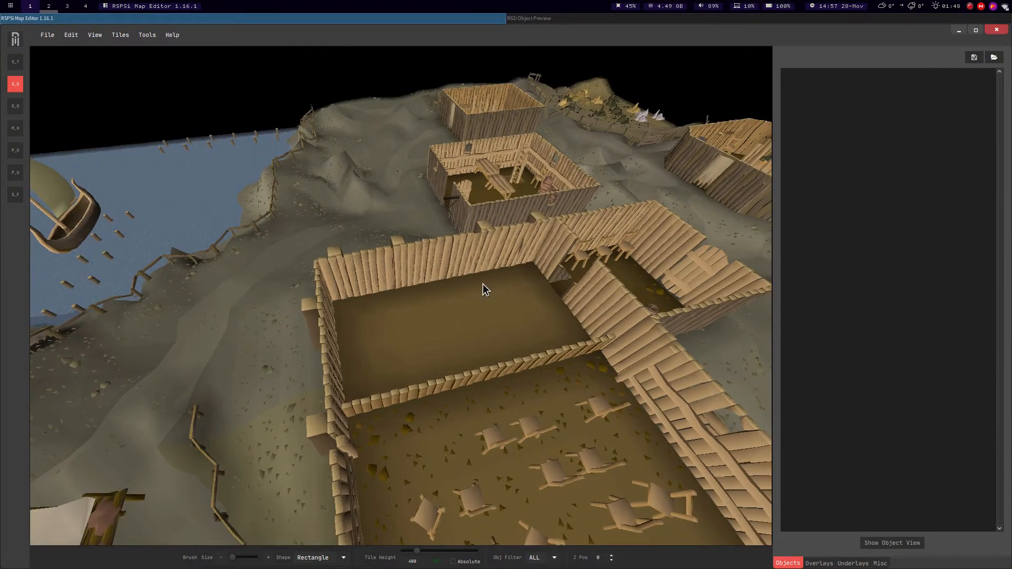
{"action": "key", "text": "d"}
{"action": "key", "text": "s"}
{"action": "key", "text": "w"}
{"action": "key", "text": "a"}
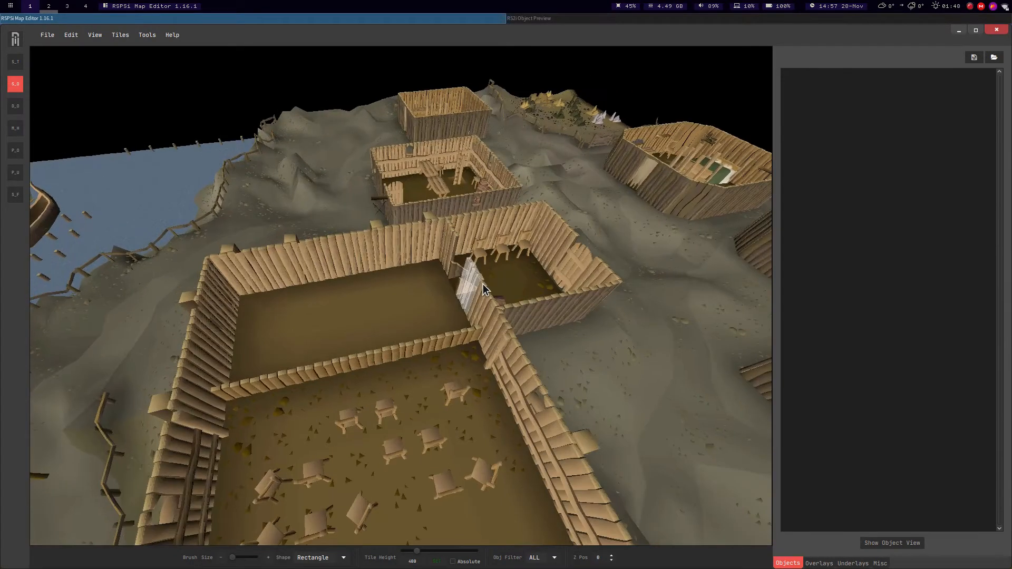
{"action": "key", "text": "d"}
{"action": "key", "text": "d"}
{"action": "key", "text": "w"}
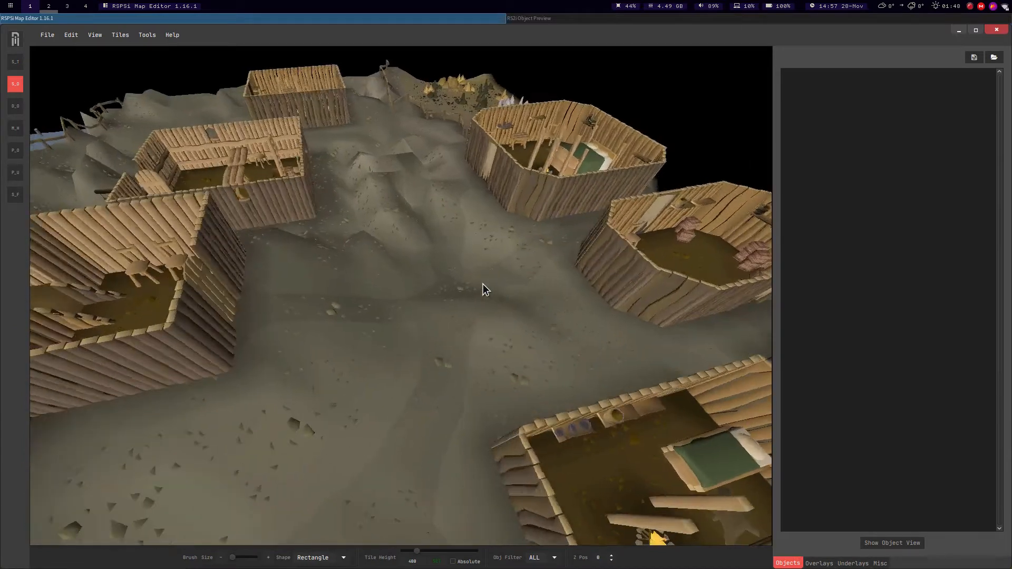
{"action": "key", "text": "s"}
{"action": "key", "text": "a"}
{"action": "key", "text": "Left"}
{"action": "key", "text": "w"}
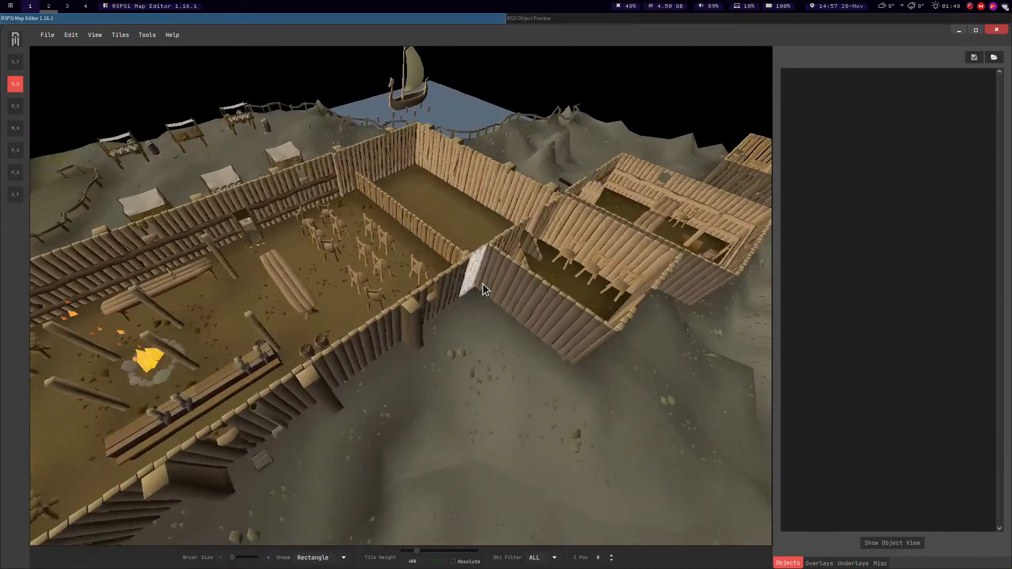
{"action": "key", "text": "Right"}
{"action": "key", "text": "Right"}
{"action": "key", "text": "w"}
{"action": "key", "text": "Left"}
{"action": "key", "text": "s"}
{"action": "key", "text": "d"}
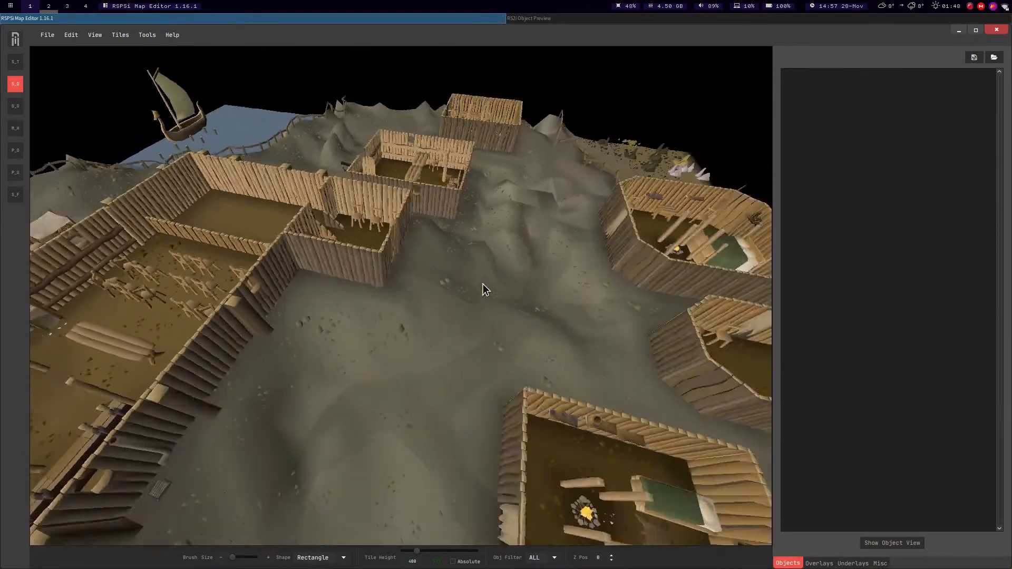
{"action": "key", "text": "w"}
{"action": "key", "text": "w"}
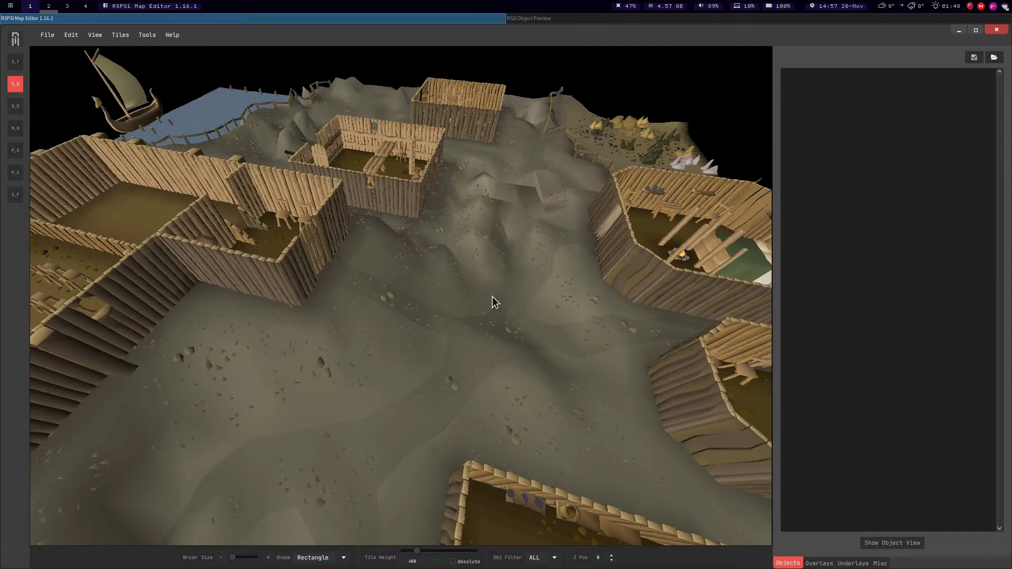
{"action": "key", "text": "s"}
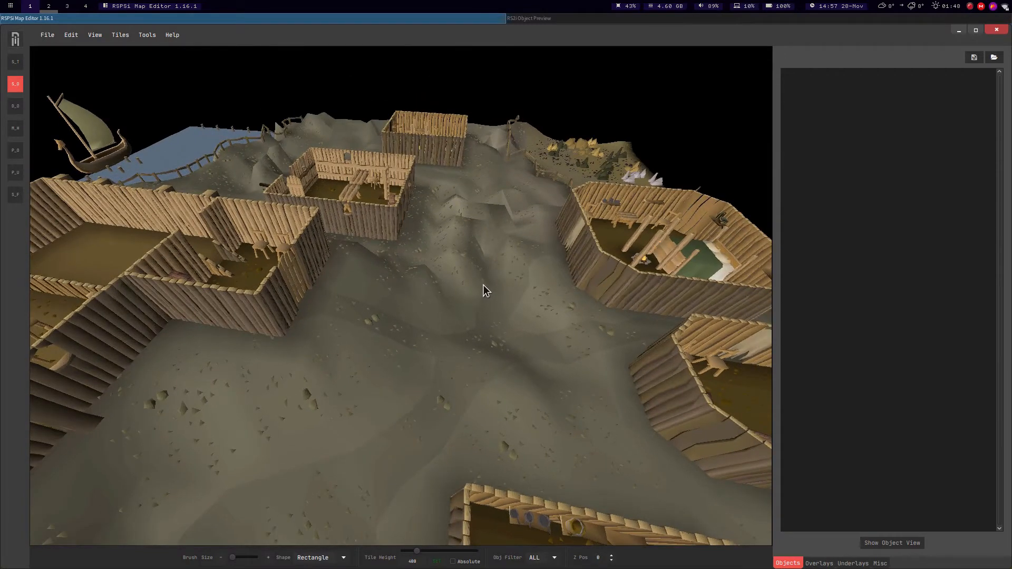
{"action": "mouse_move", "coordinate": [485, 283]}
{"action": "middle_mouse_down"}
{"action": "mouse_move", "coordinate": [489, 264]}
{"action": "mouse_move", "coordinate": [470, 301]}
{"action": "mouse_move", "coordinate": [459, 256]}
{"action": "mouse_move", "coordinate": [495, 270]}
{"action": "mouse_move", "coordinate": [472, 283]}
{"action": "middle_mouse_up"}
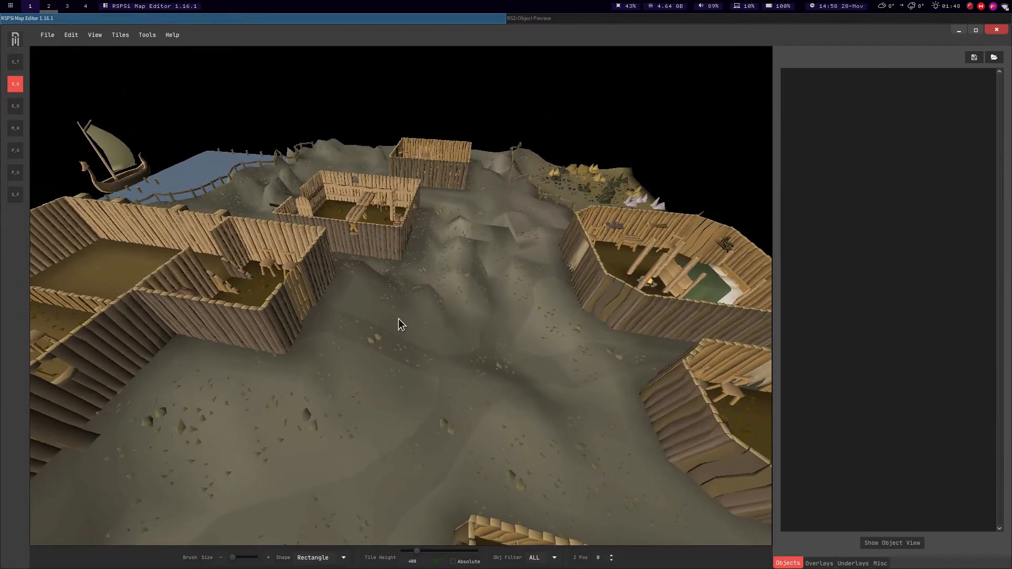
{"action": "scroll", "coordinate": [400, 333], "scroll_direction": "up", "scroll_amount": 3}
{"action": "scroll", "coordinate": [409, 320], "scroll_direction": "down", "scroll_amount": 3}
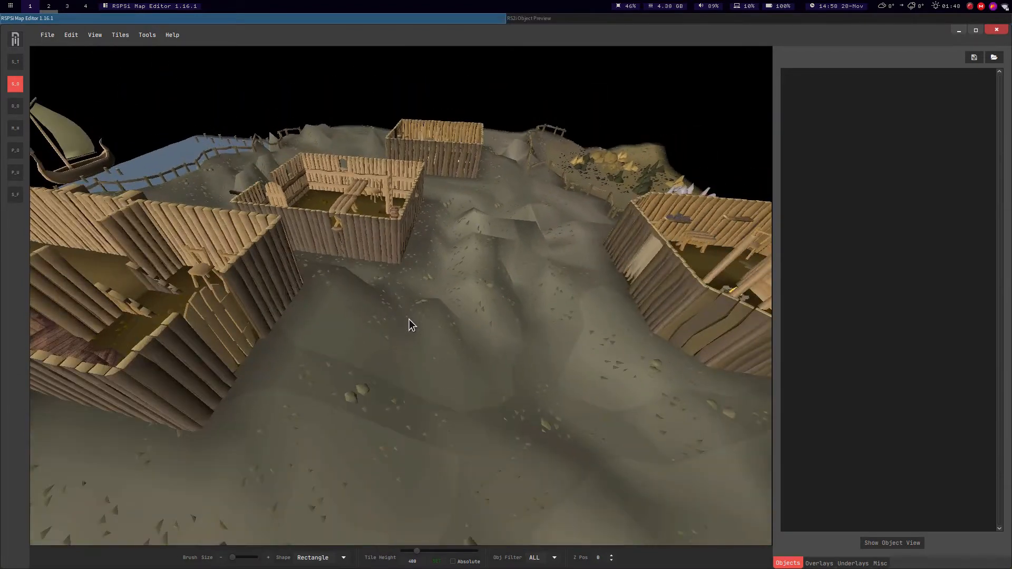
{"action": "scroll", "coordinate": [409, 320], "scroll_direction": "up", "scroll_amount": 1}
{"action": "scroll", "coordinate": [409, 320], "scroll_direction": "up", "scroll_amount": 3}
{"action": "scroll", "coordinate": [436, 345], "scroll_direction": "down", "scroll_amount": 3}
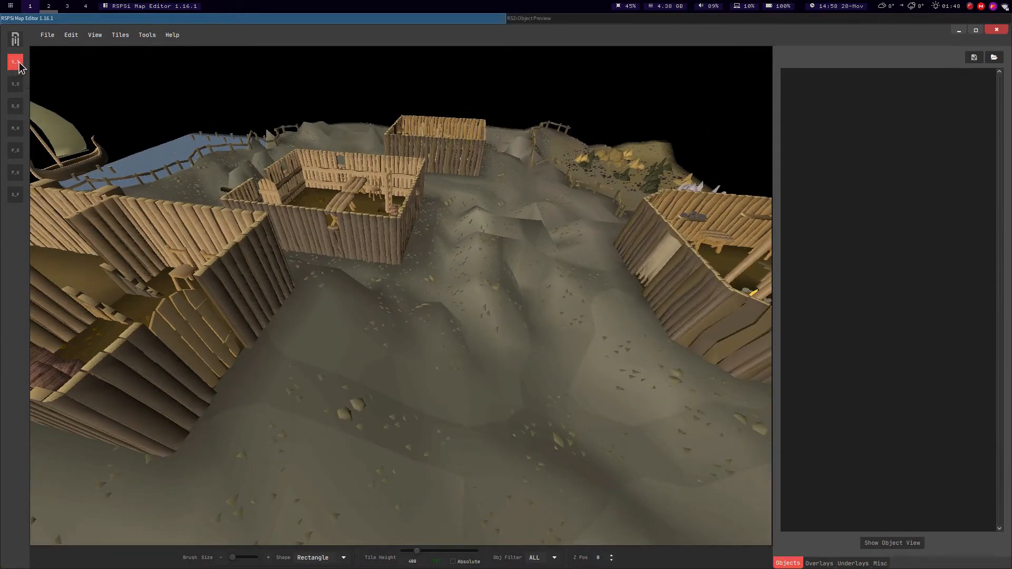
Switch to the Select Object tool and circle the camera around the long hall.
{"action": "left_click", "coordinate": [391, 338]}
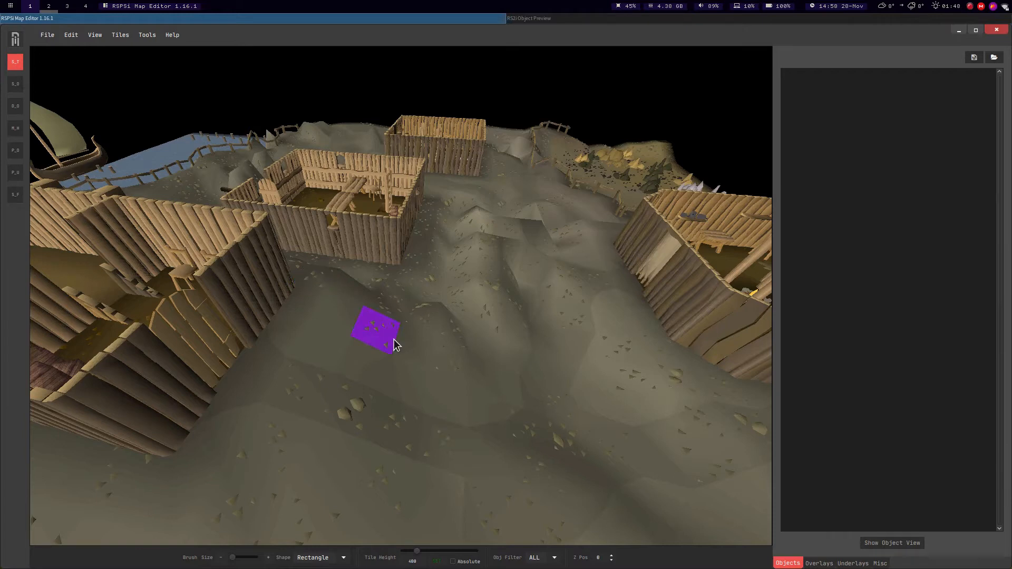
{"action": "left_click", "coordinate": [15, 84]}
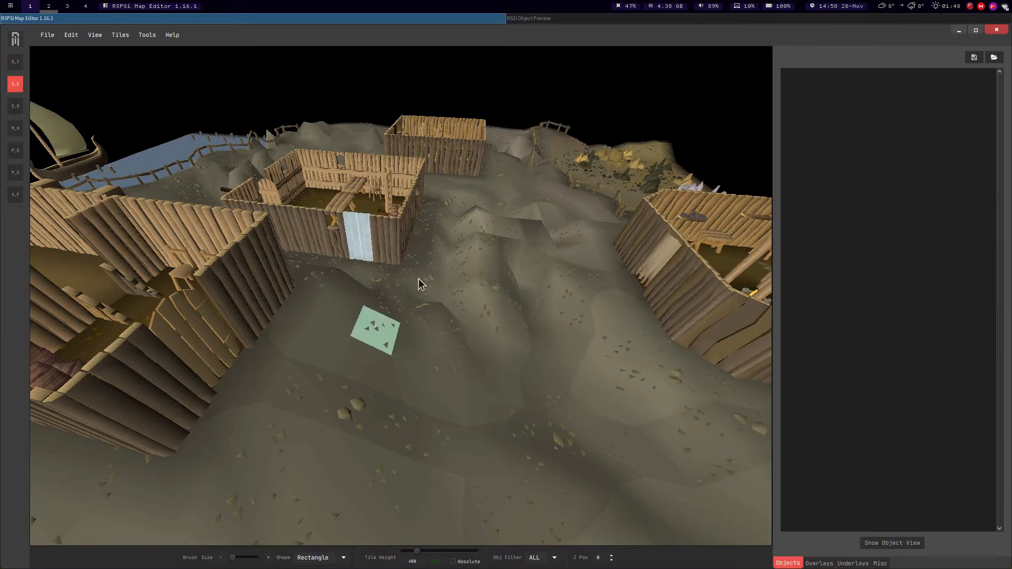
{"action": "middle_click_drag", "start_coordinate": [425, 277], "coordinate": [415, 279]}
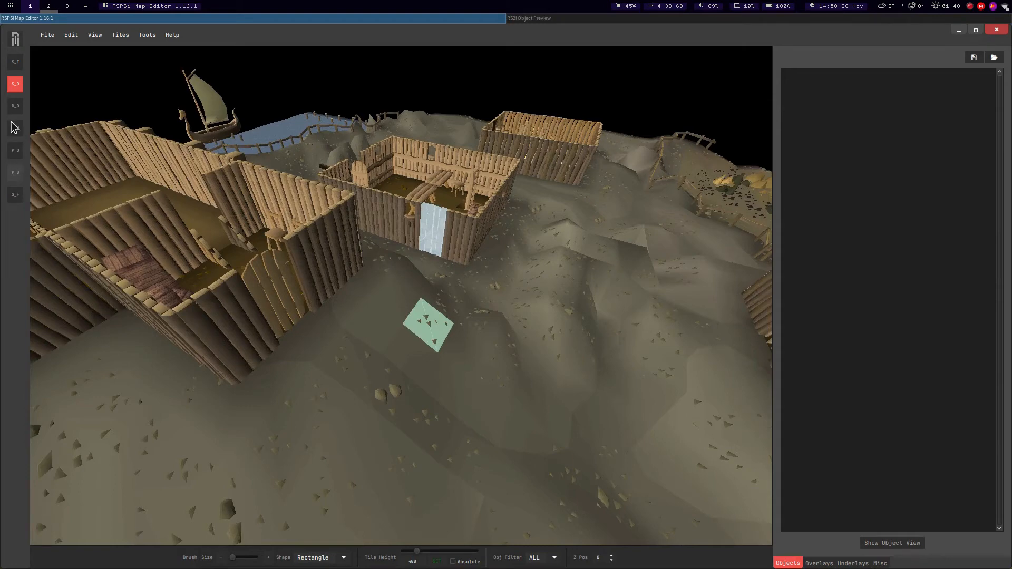
{"action": "middle_click_drag", "start_coordinate": [412, 290], "coordinate": [374, 305]}
{"action": "key", "text": "a"}
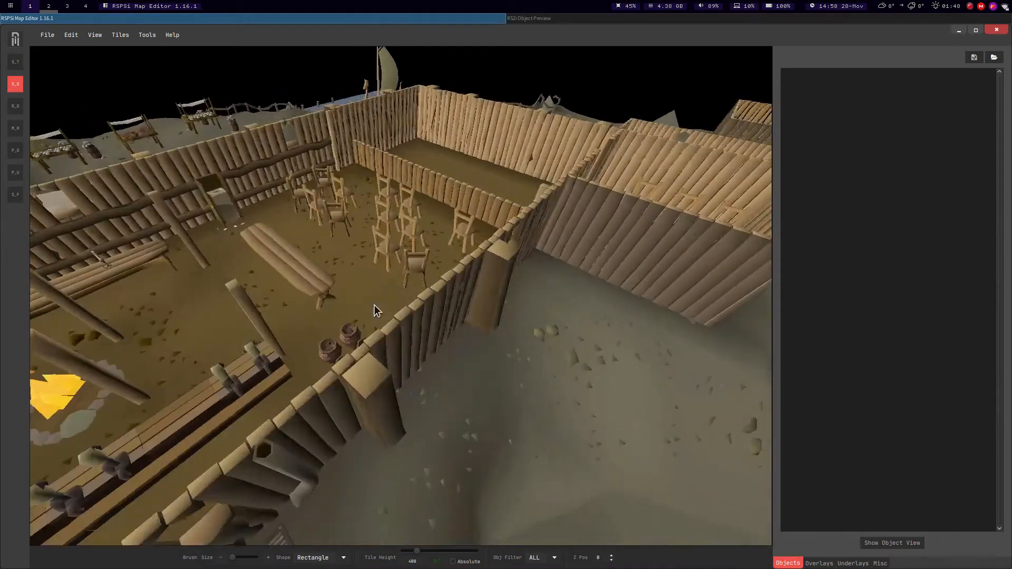
{"action": "key", "text": "s"}
{"action": "key", "text": "Right"}
{"action": "key", "text": "a"}
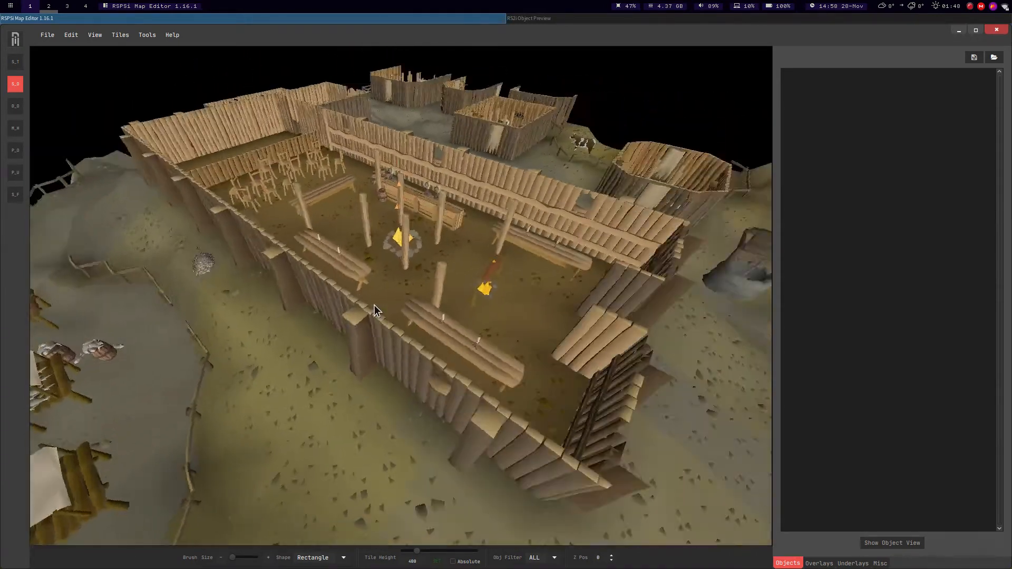
{"action": "key", "text": "s"}
{"action": "key", "text": "d"}
{"action": "key", "text": "w"}
{"action": "key", "text": "s"}
{"action": "key", "text": "Left"}
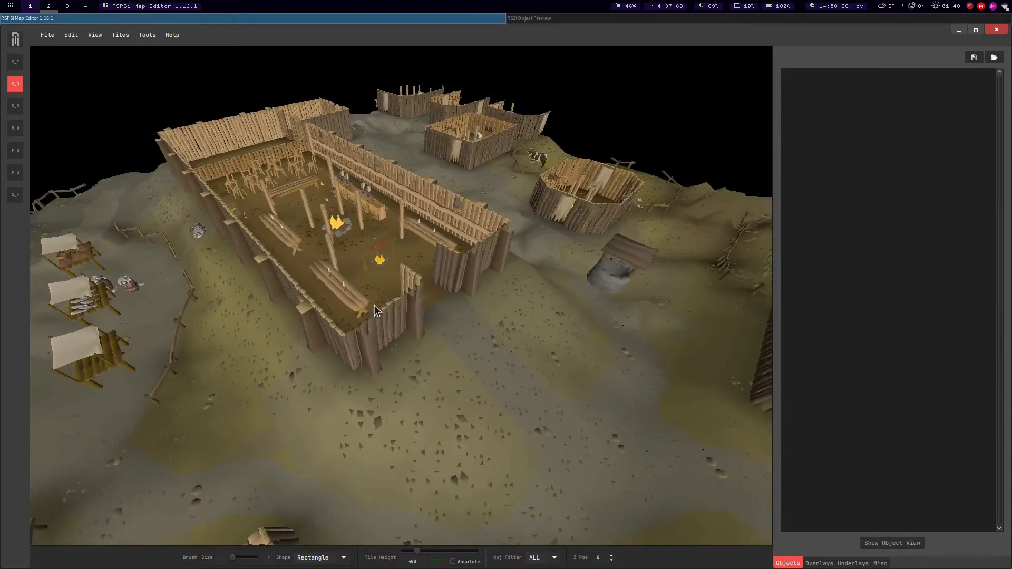
{"action": "key", "text": "w"}
{"action": "key", "text": "d"}
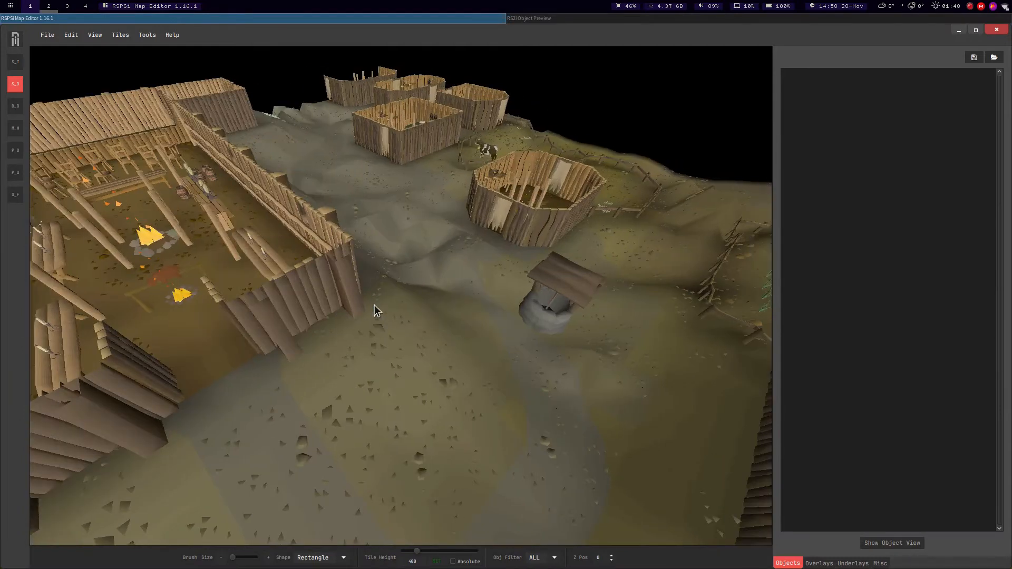
Bring the well and round hut into view and circle in closer to the hut.
{"action": "key", "text": "w"}
{"action": "key", "text": "d"}
{"action": "key", "text": "Left"}
{"action": "key", "text": "s"}
{"action": "key", "text": "Right"}
{"action": "key", "text": "w"}
{"action": "key", "text": "a"}
{"action": "key", "text": "Right"}
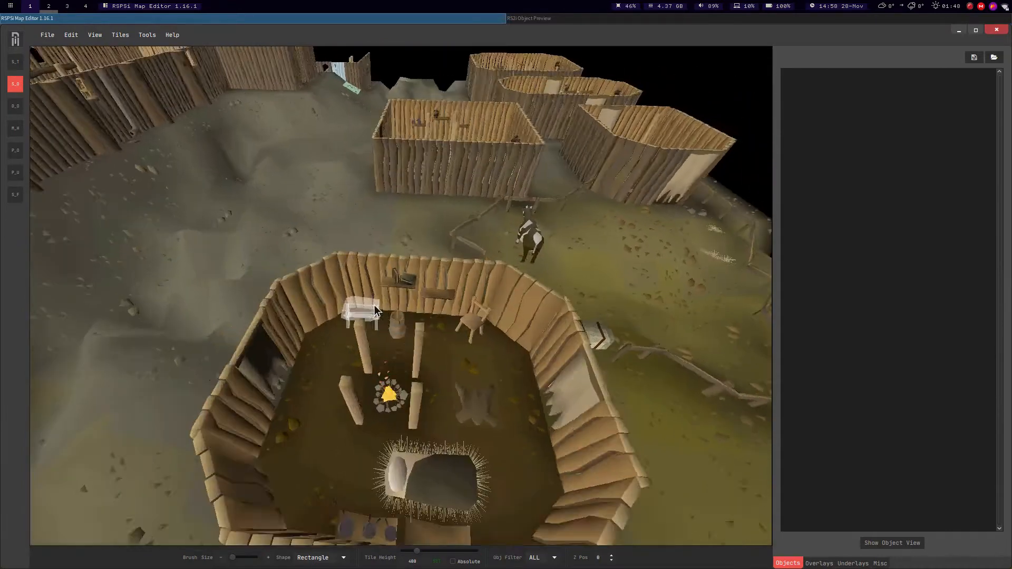
{"action": "key", "text": "w"}
{"action": "key", "text": "Right"}
{"action": "key", "text": "s"}
{"action": "key", "text": "Left"}
{"action": "key", "text": "a"}
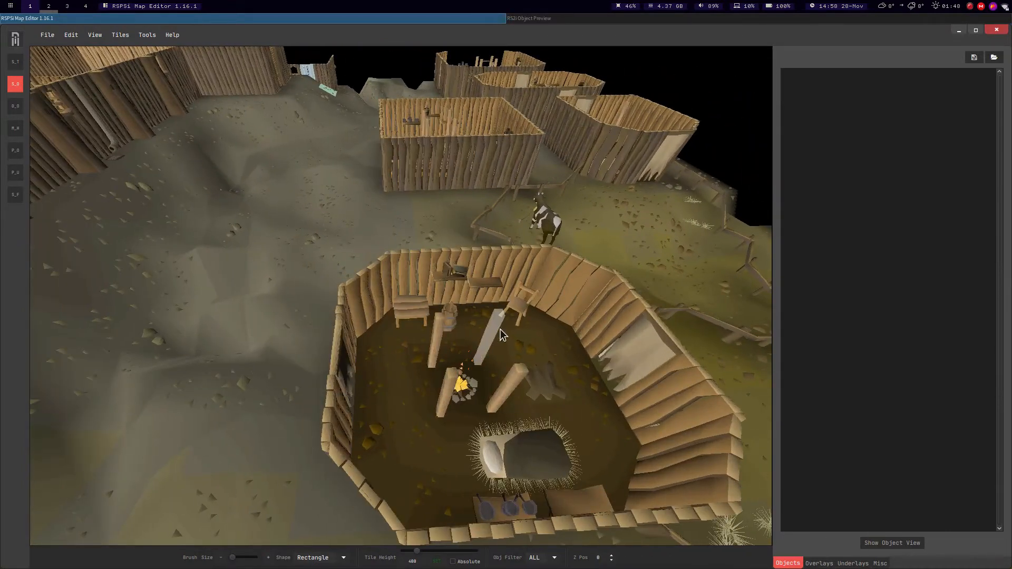
{"action": "key", "text": "s"}
{"action": "key", "text": "Right"}
Face the round hut's front wall and select its curtained doorway.
{"action": "middle_click_drag", "start_coordinate": [453, 331], "coordinate": [556, 304]}
{"action": "key", "text": "s"}
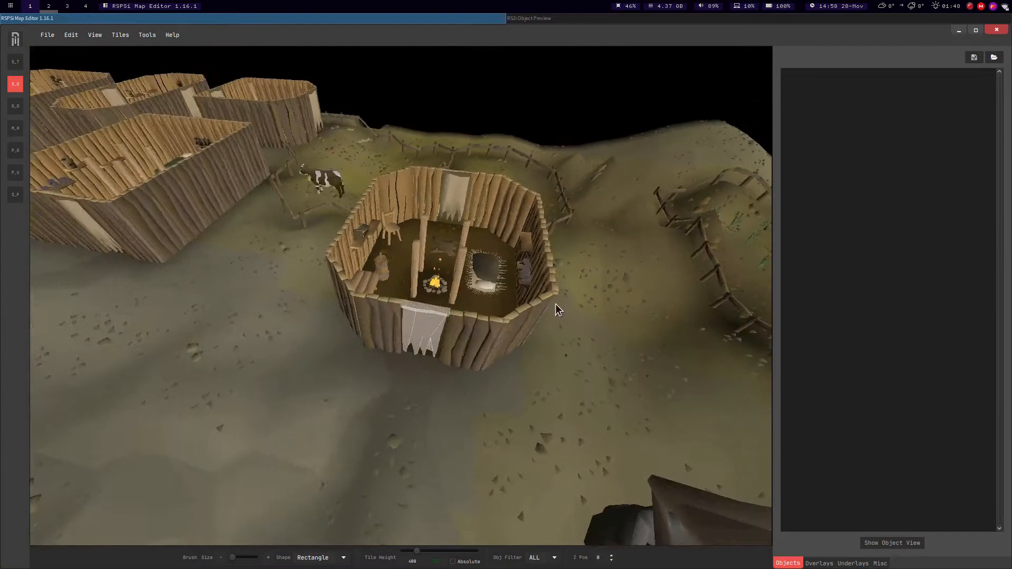
{"action": "key", "text": "w"}
{"action": "key", "text": "s"}
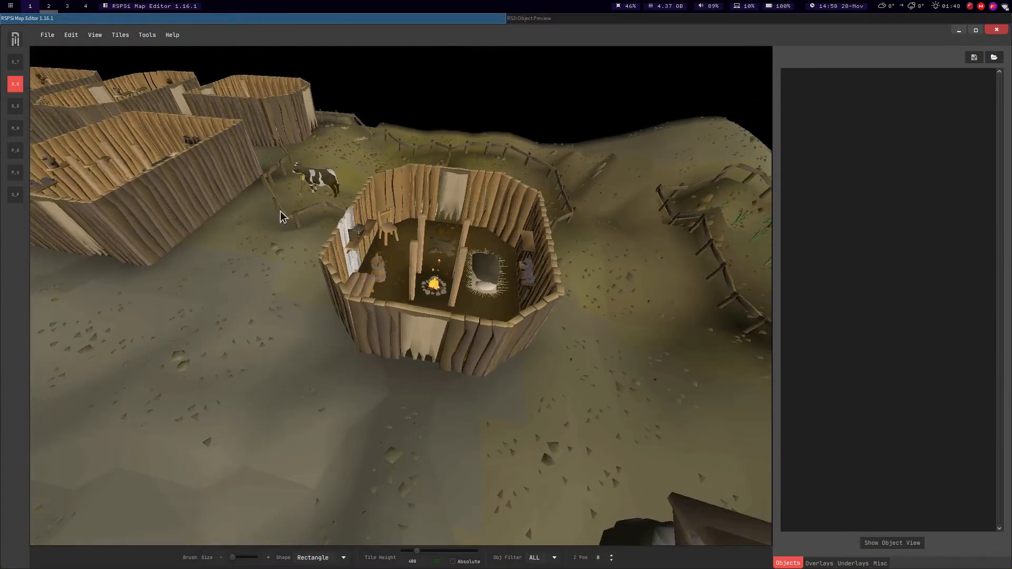
{"action": "left_click", "coordinate": [371, 329]}
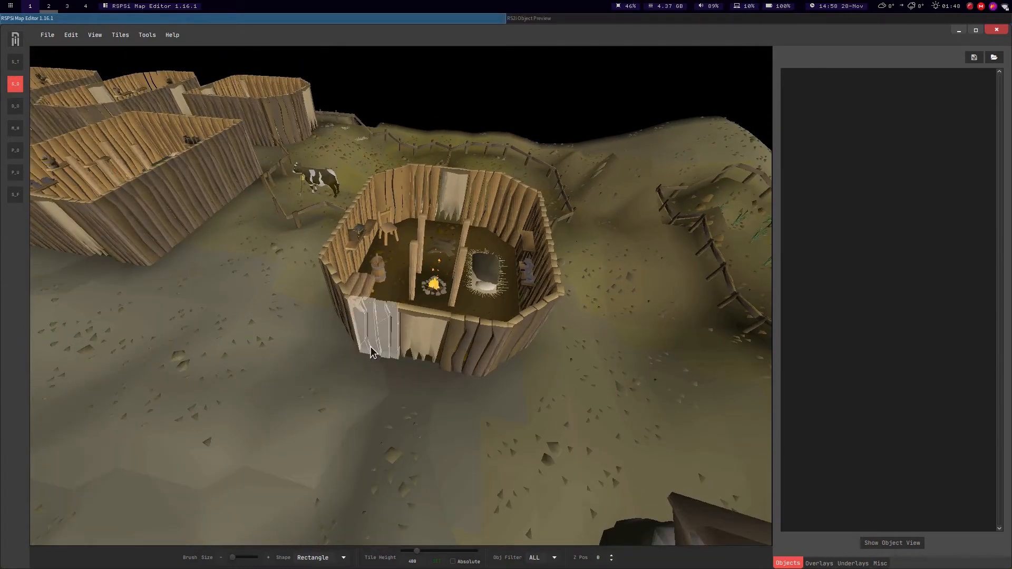
{"action": "left_click", "coordinate": [75, 37]}
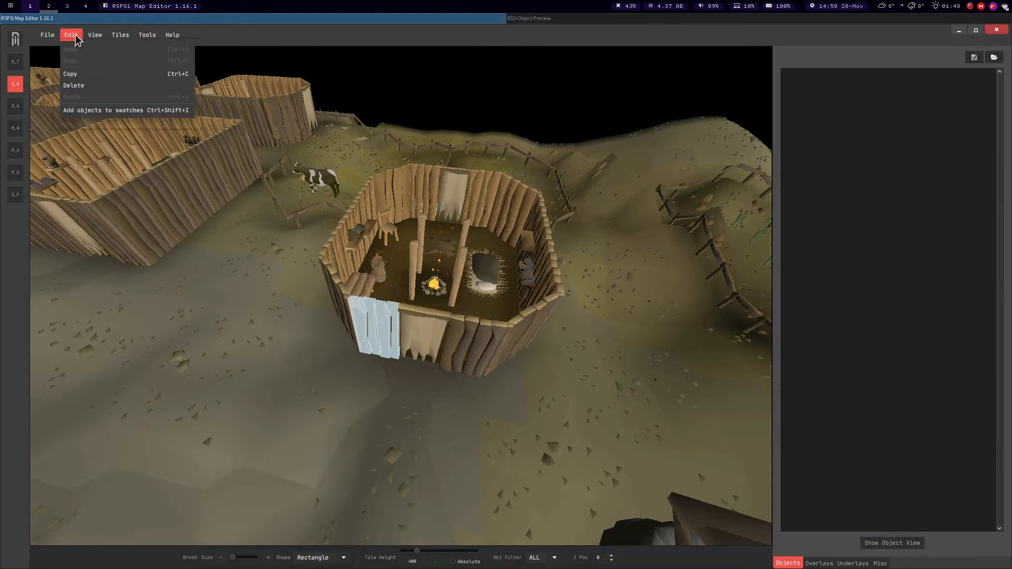
Save the selected doorway as a swatch, then remove the unwanted second swatch.
{"action": "left_click", "coordinate": [71, 111]}
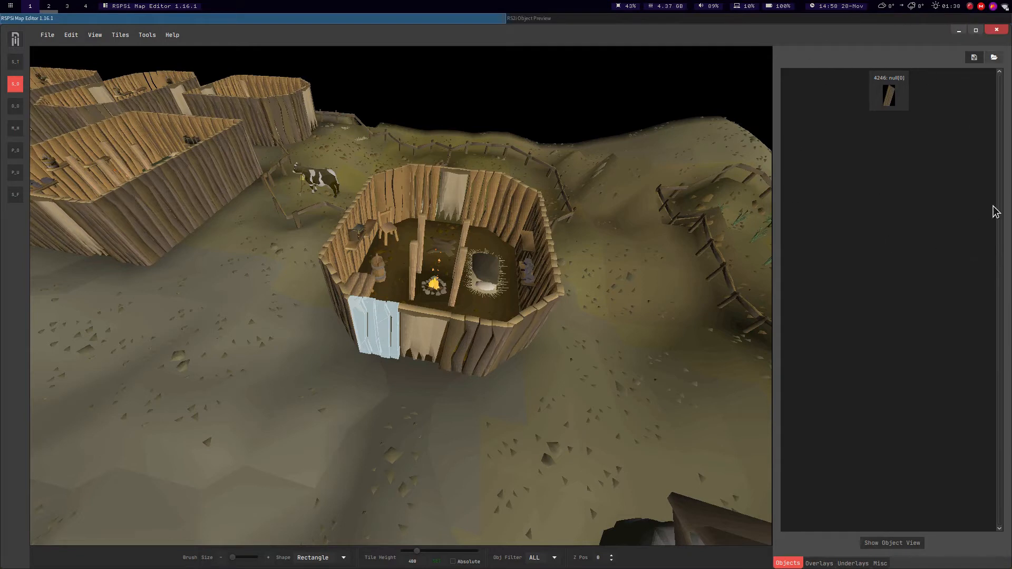
{"action": "middle_click_drag", "start_coordinate": [416, 271], "coordinate": [422, 280]}
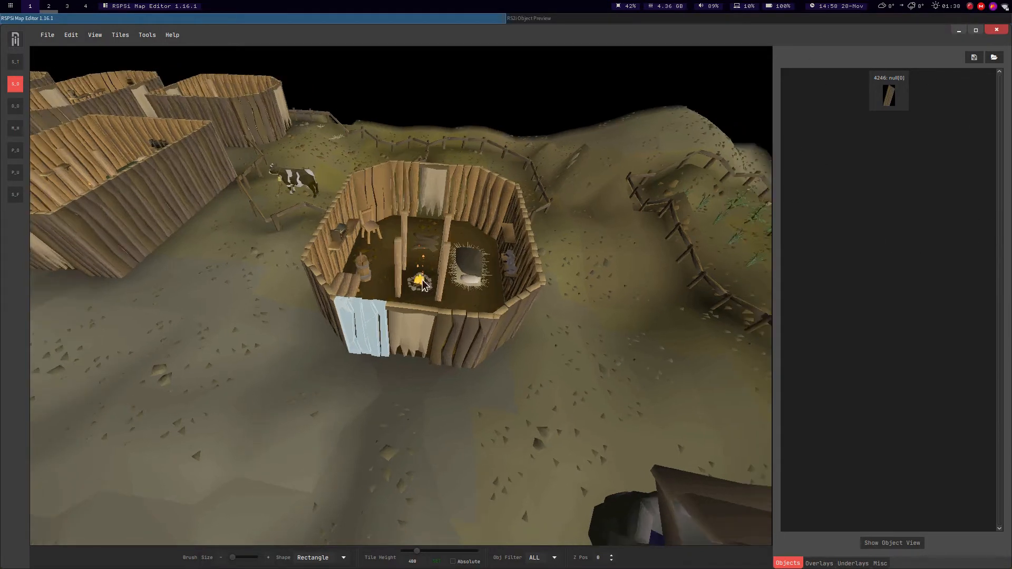
{"action": "left_click", "coordinate": [452, 338]}
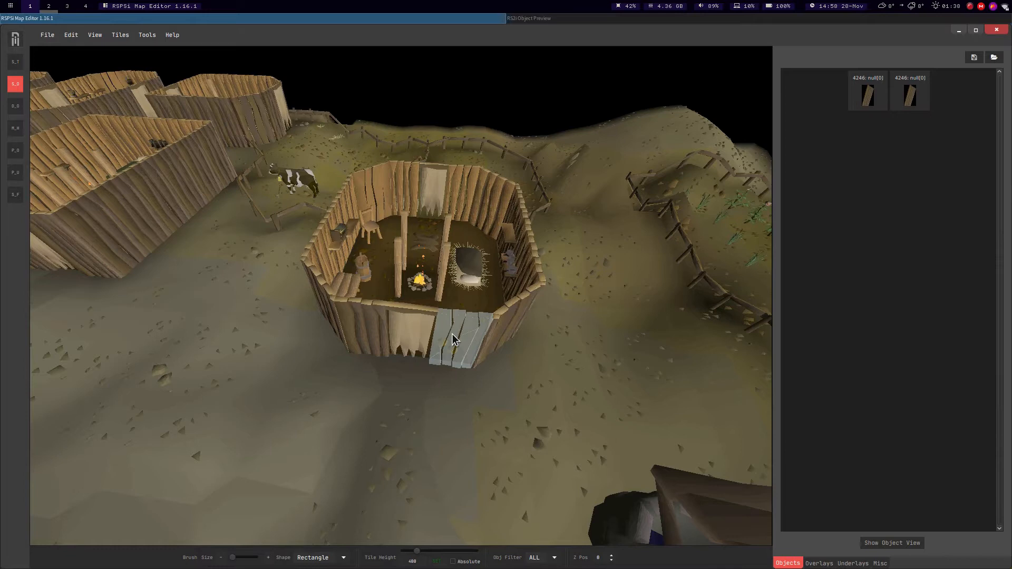
{"action": "right_click", "coordinate": [917, 94]}
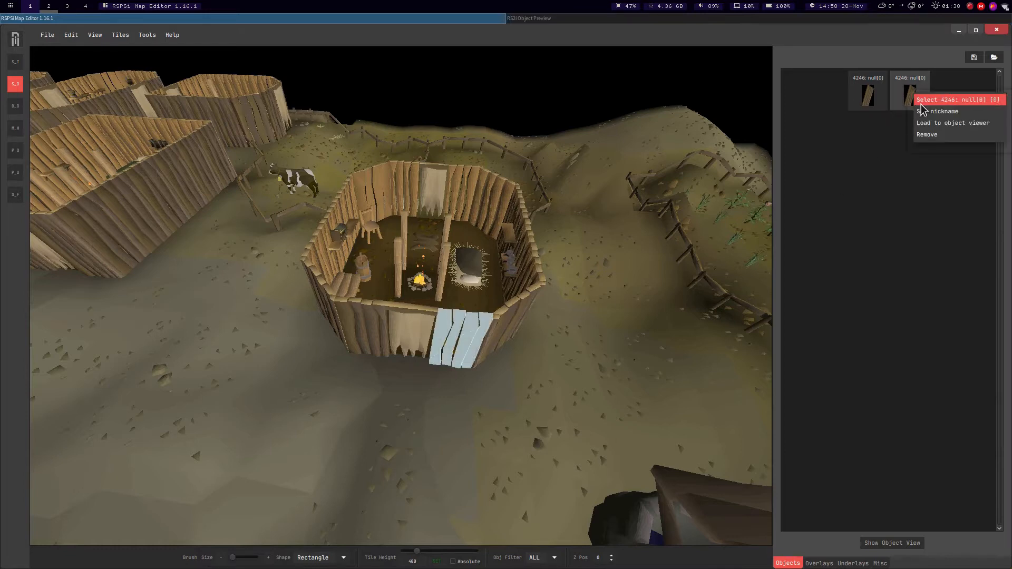
{"action": "left_click", "coordinate": [926, 135]}
Add the hut's front door panel and a thin wall post to the swatch.
{"action": "left_click", "coordinate": [411, 327]}
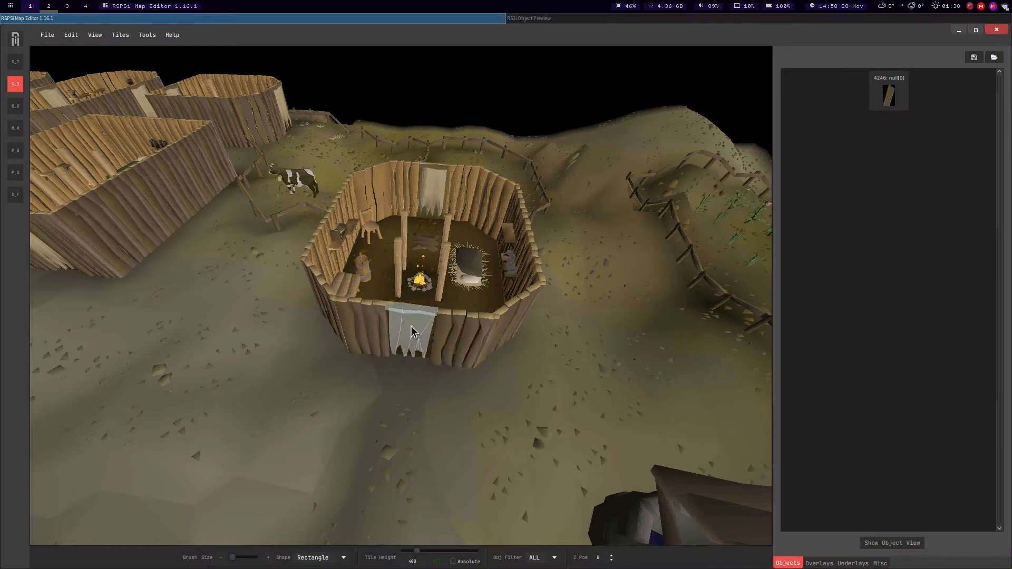
{"action": "middle_click_drag", "start_coordinate": [460, 364], "coordinate": [369, 337]}
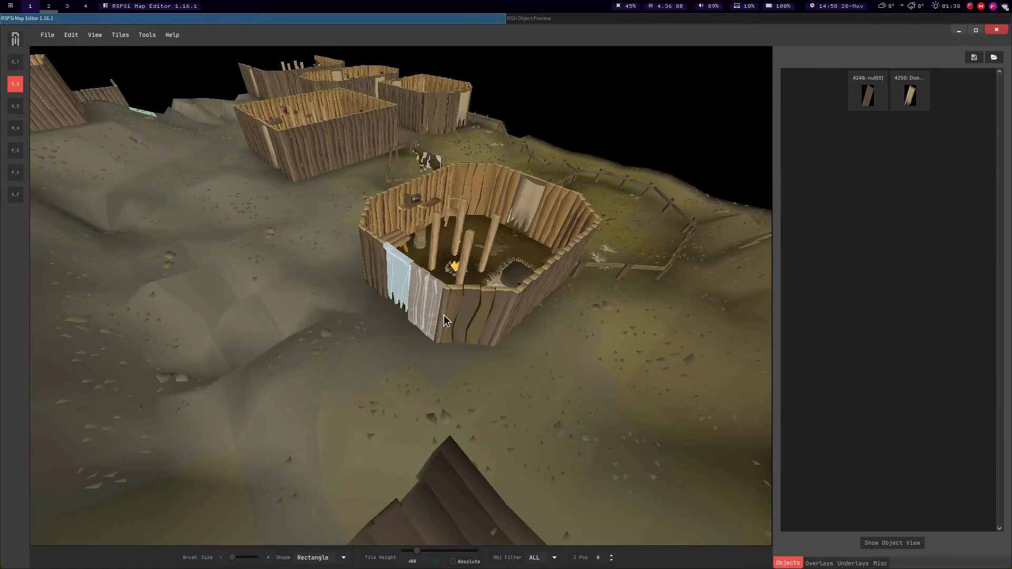
{"action": "scroll", "coordinate": [459, 354], "scroll_direction": "up", "scroll_amount": 5}
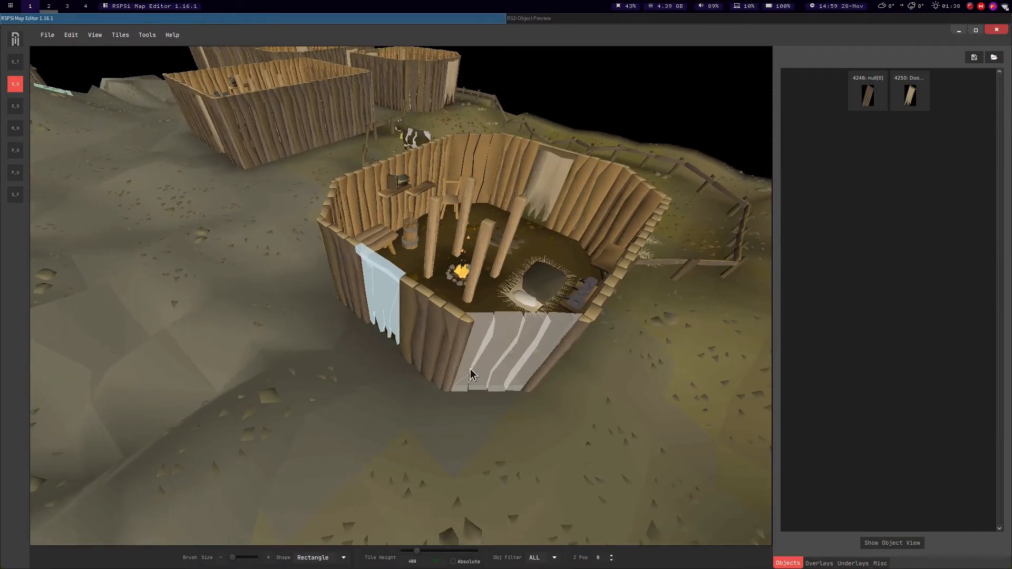
{"action": "left_click", "coordinate": [496, 385]}
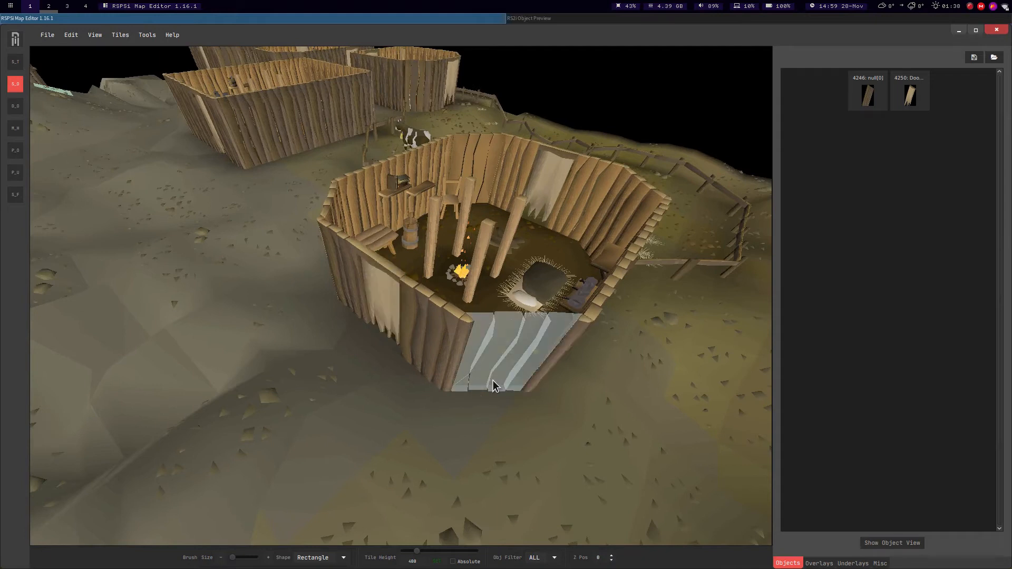
{"action": "key", "text": "ctrl+c"}
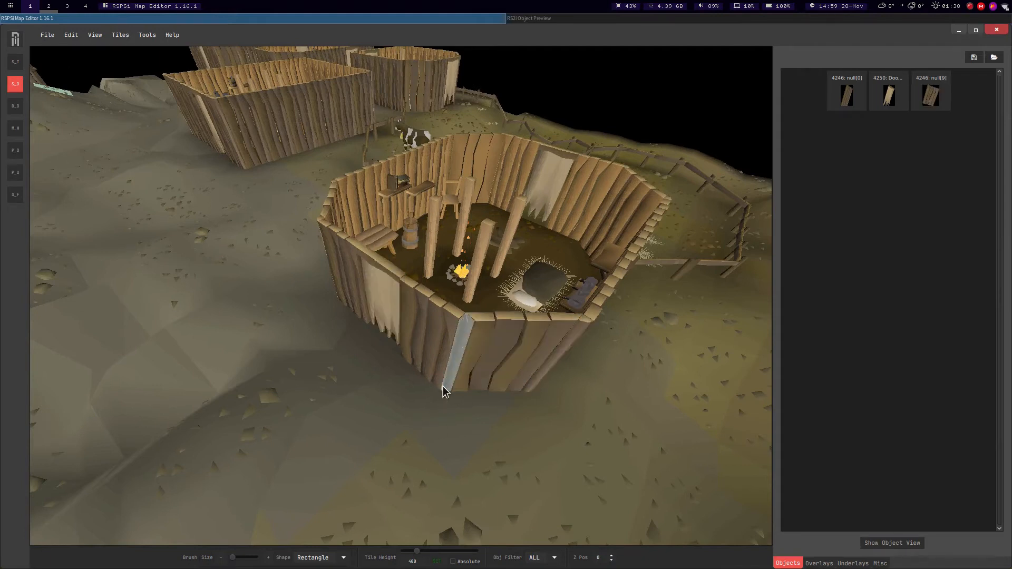
{"action": "key", "text": "ctrl+c"}
Add the star-shaped floor rug and the bed to the swatch.
{"action": "middle_click_drag", "start_coordinate": [442, 379], "coordinate": [372, 270]}
{"action": "left_click", "coordinate": [389, 278]}
{"action": "key", "text": "ctrl+c"}
{"action": "left_click", "coordinate": [284, 290]}
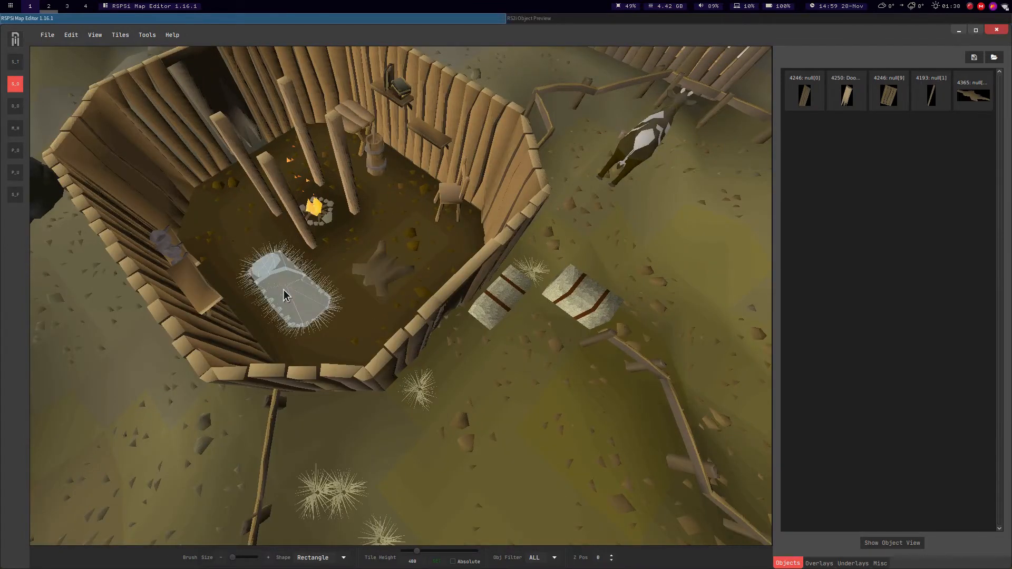
{"action": "key", "text": "ctrl+c"}
Move over the hut and add the shelf on the bottom wall to the swatch.
{"action": "middle_click_drag", "start_coordinate": [284, 290], "coordinate": [479, 323]}
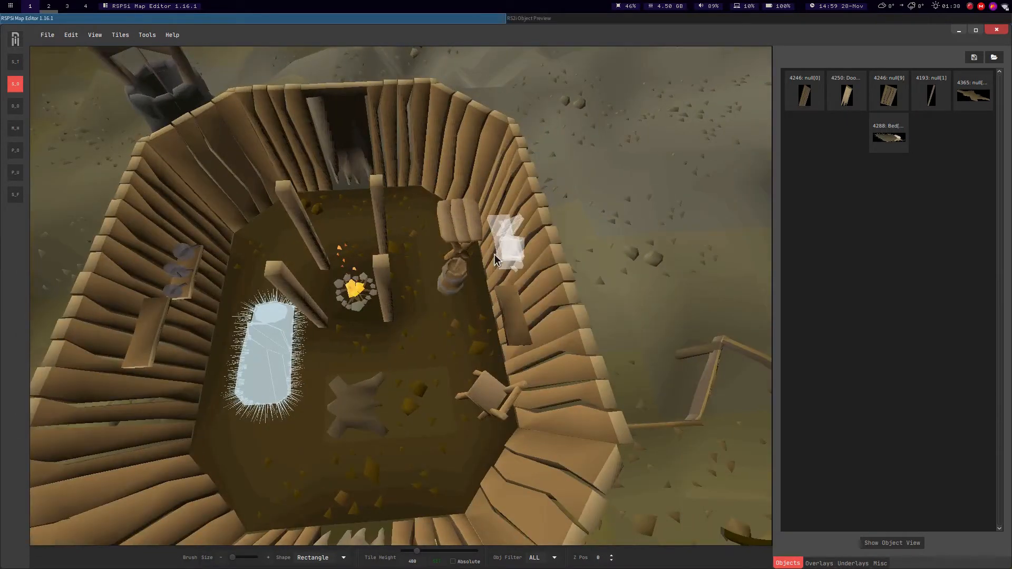
{"action": "middle_click_drag", "start_coordinate": [456, 339], "coordinate": [321, 420]}
{"action": "scroll", "coordinate": [321, 420], "scroll_direction": "down", "scroll_amount": 3}
{"action": "key", "text": "w"}
{"action": "key", "text": "d"}
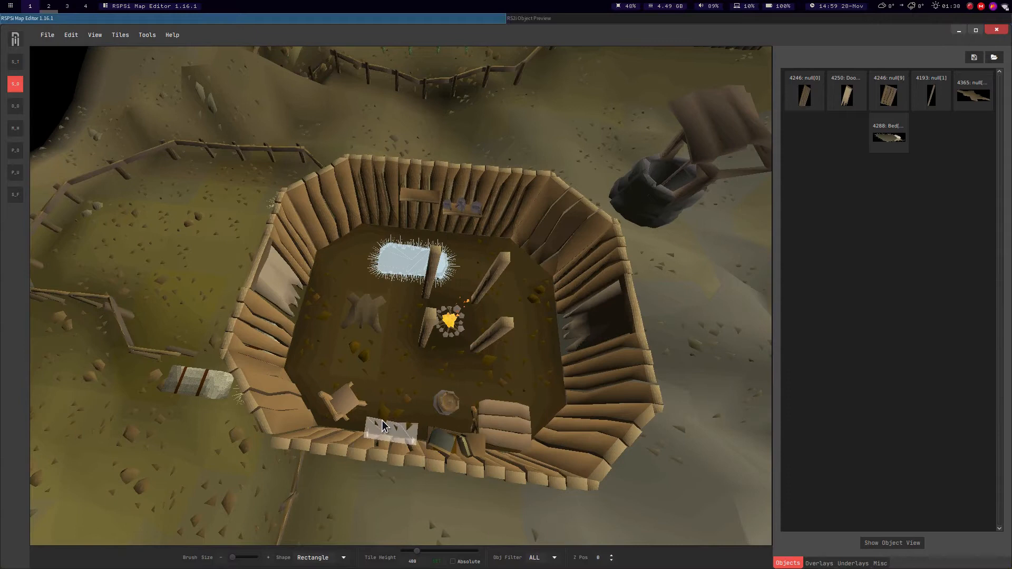
{"action": "left_click", "coordinate": [383, 425]}
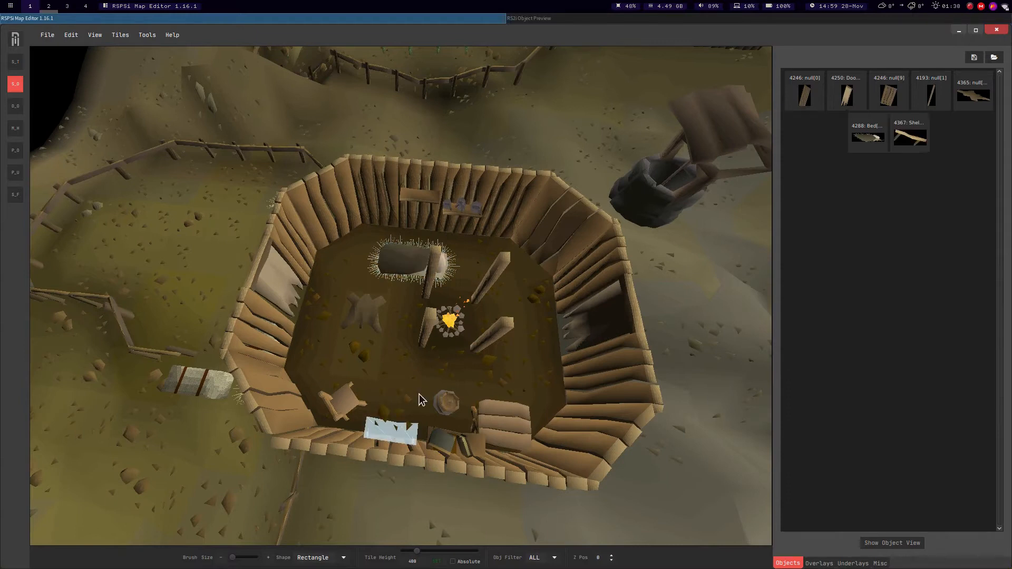
{"action": "middle_click_drag", "start_coordinate": [419, 395], "coordinate": [519, 368]}
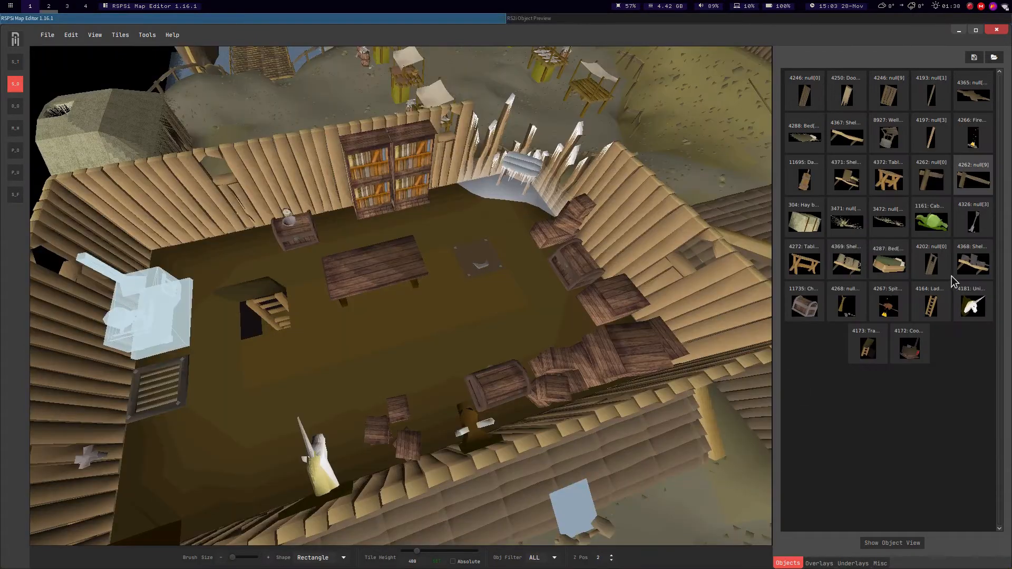
{"action": "right_click", "coordinate": [963, 409]}
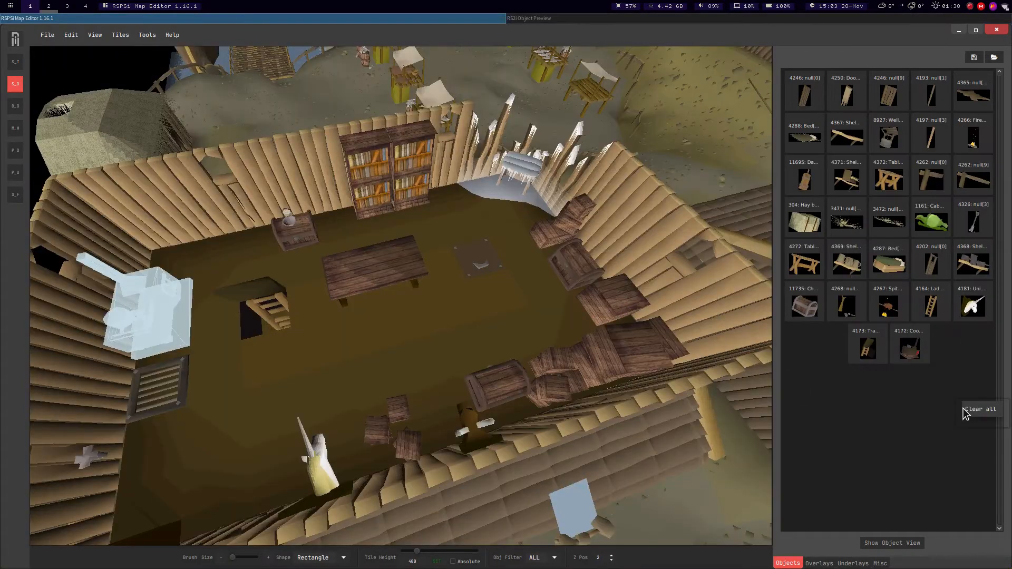
Save the collected swatch as barbarian.jswatch.
{"action": "left_click", "coordinate": [912, 418]}
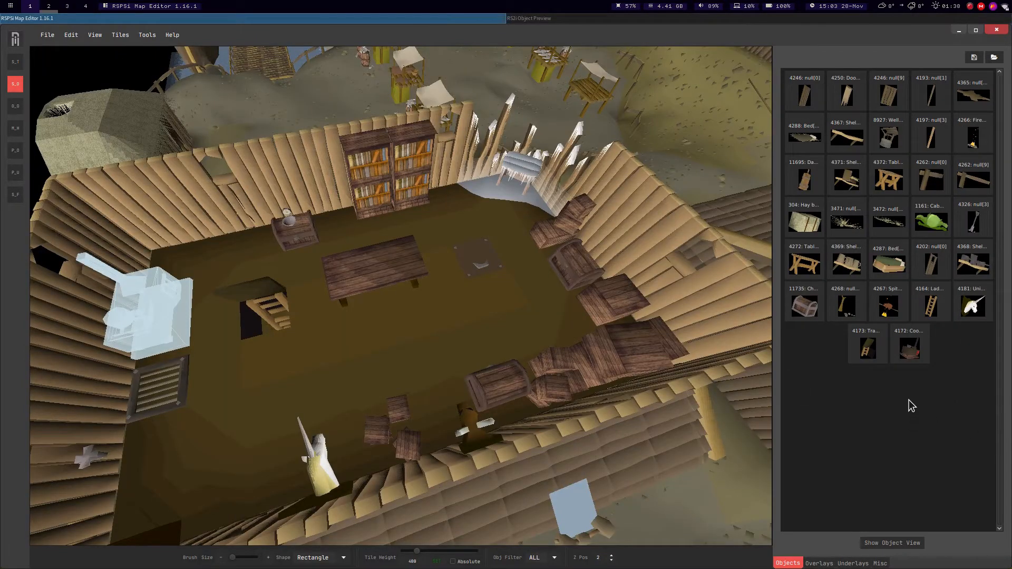
{"action": "left_click", "coordinate": [973, 59]}
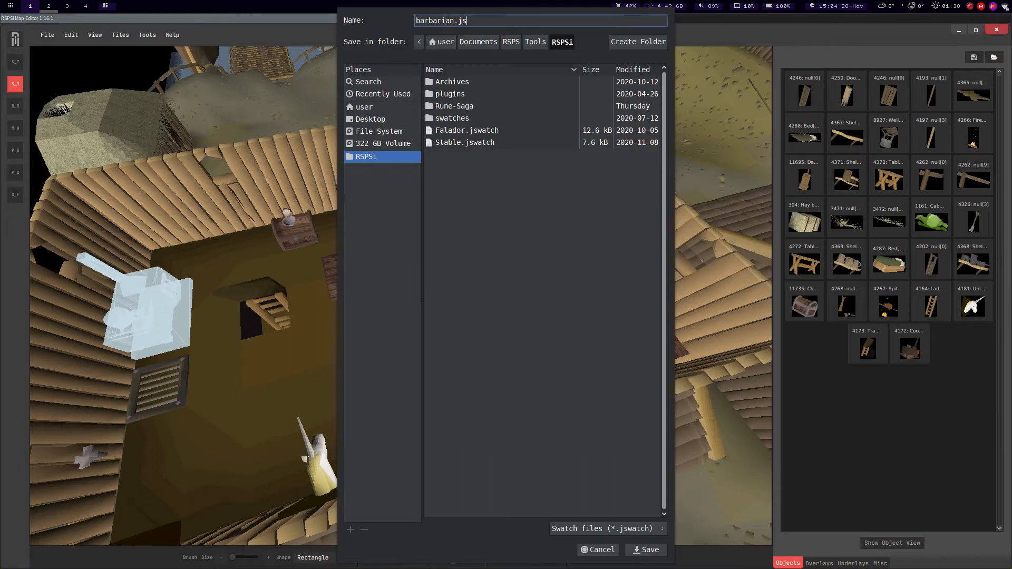
{"action": "type", "text": "barbarian.jswatch"}
{"action": "key", "text": "Return"}
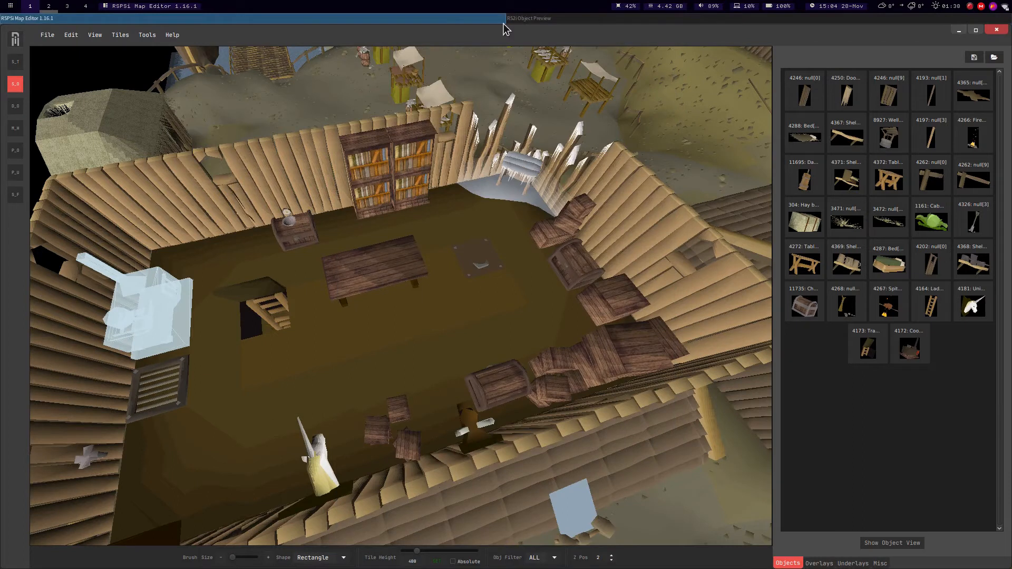
Clear all swatches, then reload barbarian.jswatch into the swatch panel.
{"action": "middle_click_drag", "start_coordinate": [449, 203], "coordinate": [456, 201]}
{"action": "key", "text": "d"}
{"action": "key", "text": "s"}
{"action": "key", "text": "w"}
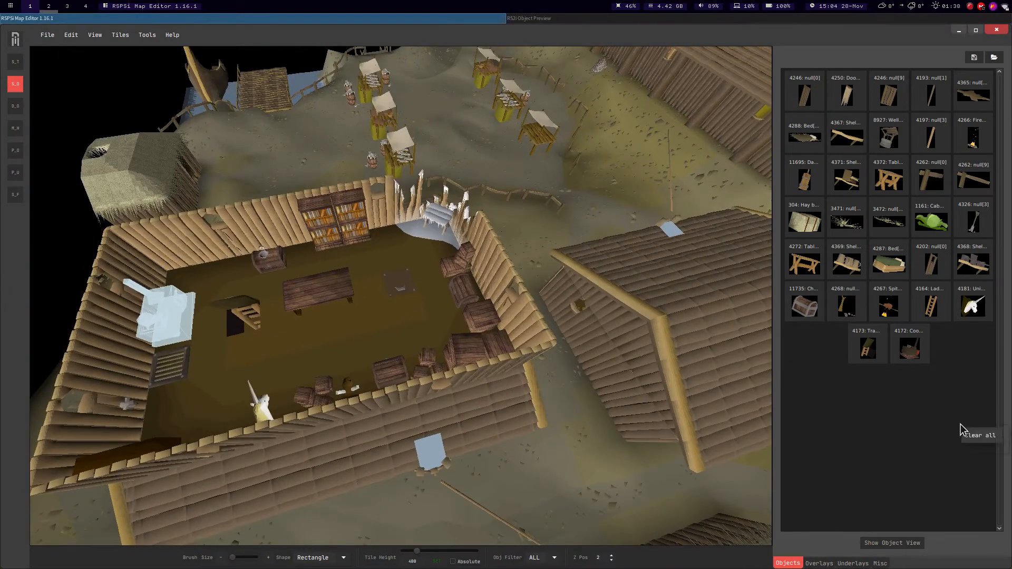
{"action": "left_click", "coordinate": [976, 434]}
{"action": "left_click", "coordinate": [994, 57]}
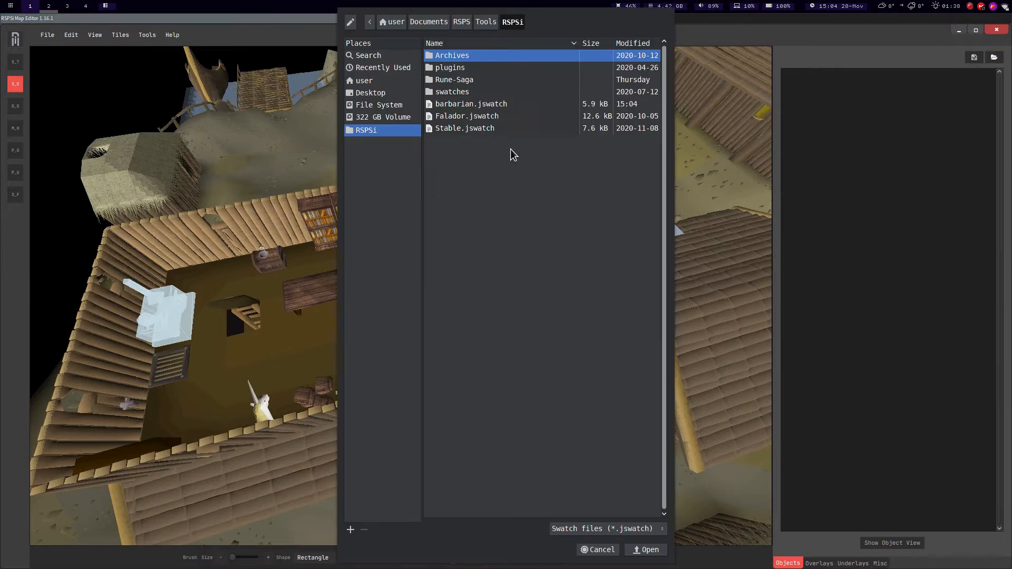
{"action": "left_click", "coordinate": [471, 105]}
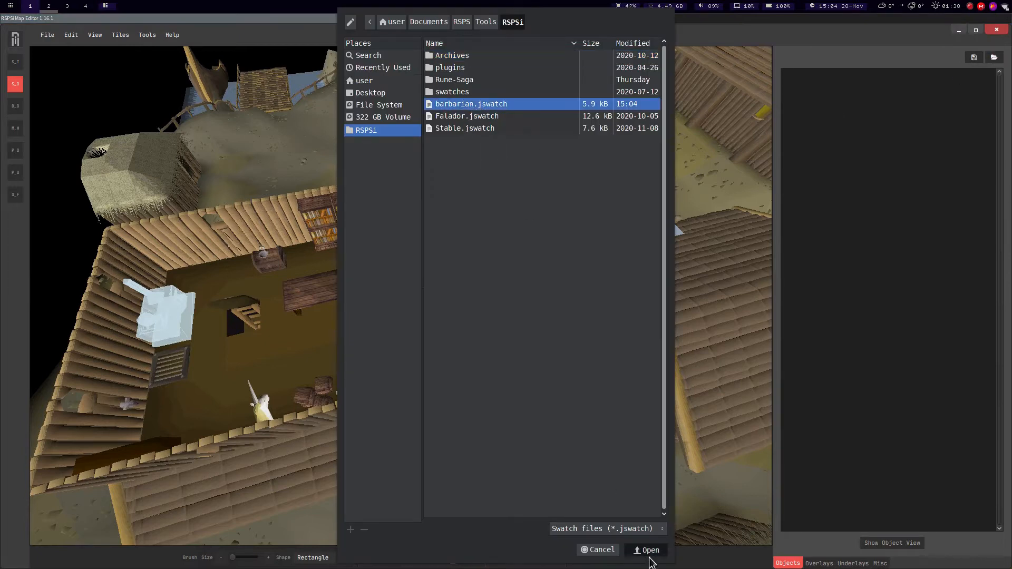
{"action": "left_click", "coordinate": [647, 551]}
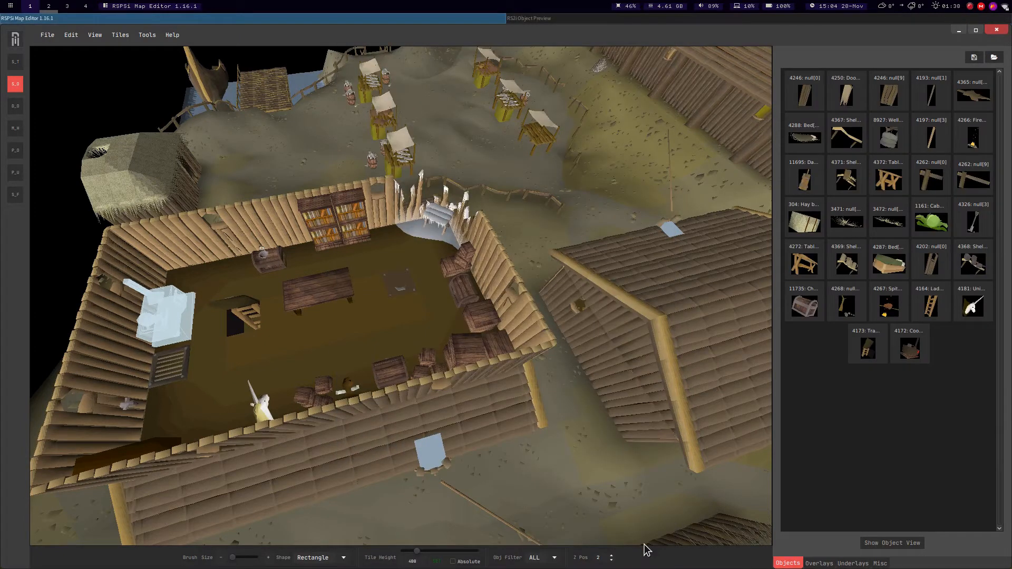
{"action": "middle_click_drag", "start_coordinate": [488, 383], "coordinate": [454, 370]}
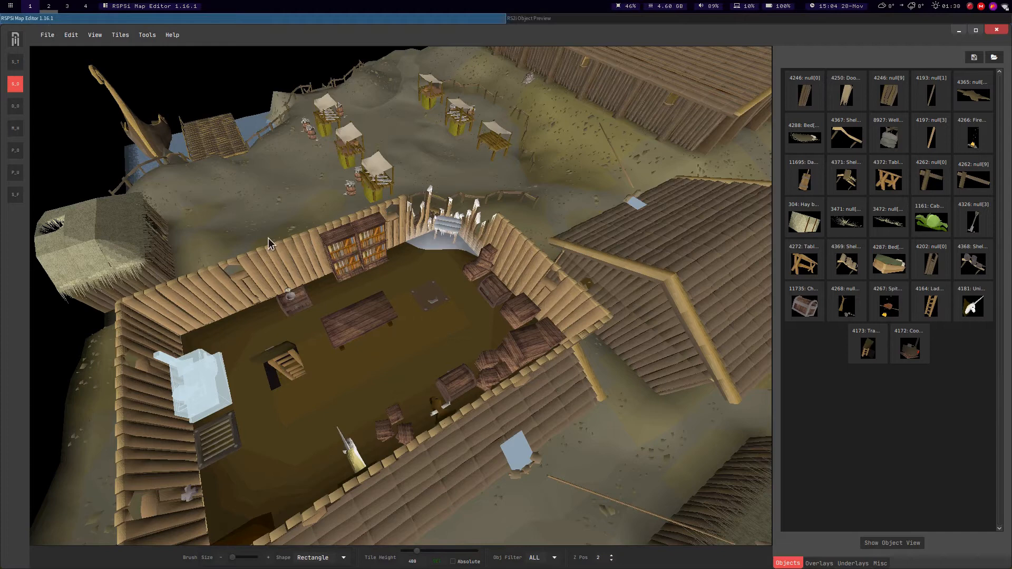
Launch Files and open the RSPSi swatches folder.
{"action": "key", "text": "super+d"}
{"action": "type", "text": "files"}
{"action": "key", "text": "Return"}
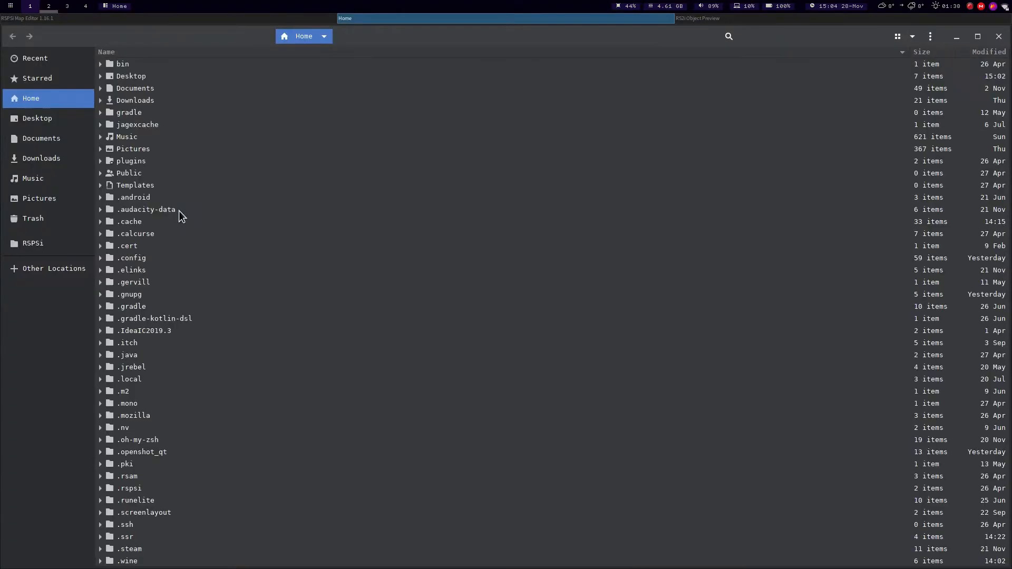
{"action": "left_click", "coordinate": [51, 245]}
{"action": "double_click", "coordinate": [131, 100]}
Browse the .jswatch files from Castle to Caves, then return to the map editor.
{"action": "left_click", "coordinate": [152, 103]}
{"action": "key", "text": "Down"}
{"action": "key", "text": "Down"}
{"action": "key", "text": "Down"}
{"action": "key", "text": "Down"}
{"action": "key", "text": "Down"}
{"action": "key", "text": "Down"}
{"action": "key", "text": "Down"}
{"action": "key", "text": "Down"}
{"action": "key", "text": "Down"}
{"action": "key", "text": "Down"}
{"action": "key", "text": "Down"}
{"action": "key", "text": "Down"}
{"action": "key", "text": "Down"}
{"action": "key", "text": "Down"}
{"action": "key", "text": "Down"}
{"action": "key", "text": "Down"}
{"action": "key", "text": "Down"}
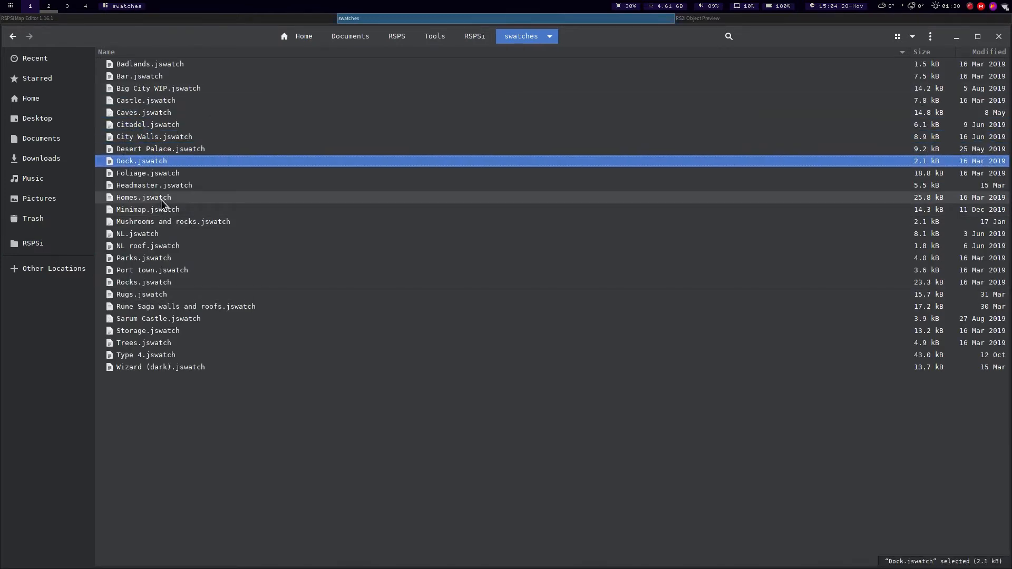
{"action": "key", "text": "Down"}
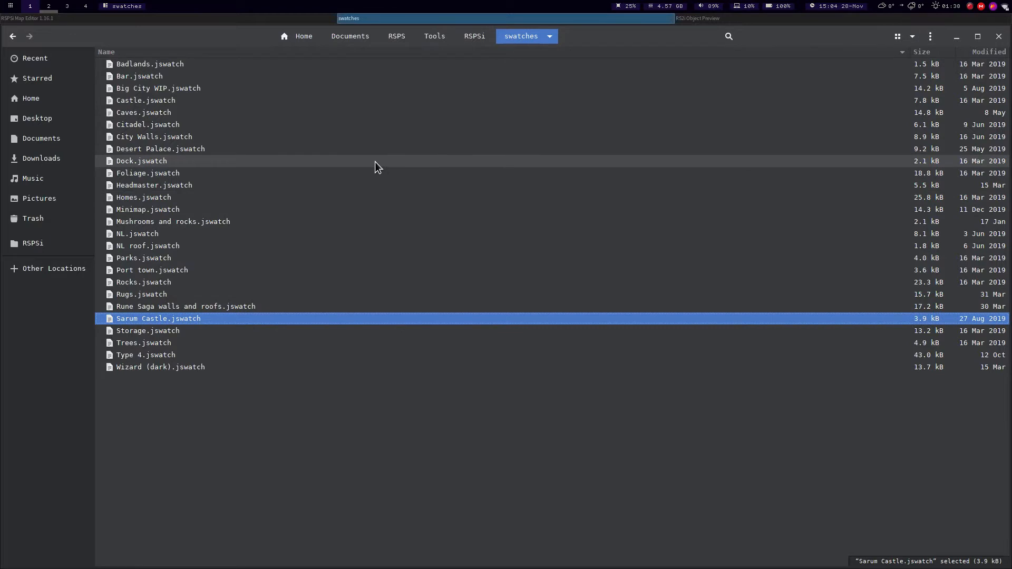
{"action": "key", "text": "Up"}
{"action": "key", "text": "Up"}
{"action": "key", "text": "Up"}
{"action": "key", "text": "Up"}
{"action": "key", "text": "Up"}
{"action": "key", "text": "Up"}
{"action": "key", "text": "Up"}
{"action": "key", "text": "Up"}
{"action": "key", "text": "Up"}
{"action": "key", "text": "Up"}
{"action": "key", "text": "Up"}
{"action": "key", "text": "Up"}
{"action": "key", "text": "Up"}
{"action": "key", "text": "Up"}
{"action": "key", "text": "Up"}
{"action": "key", "text": "Up"}
{"action": "key", "text": "Up"}
{"action": "key", "text": "Up"}
{"action": "key", "text": "Down"}
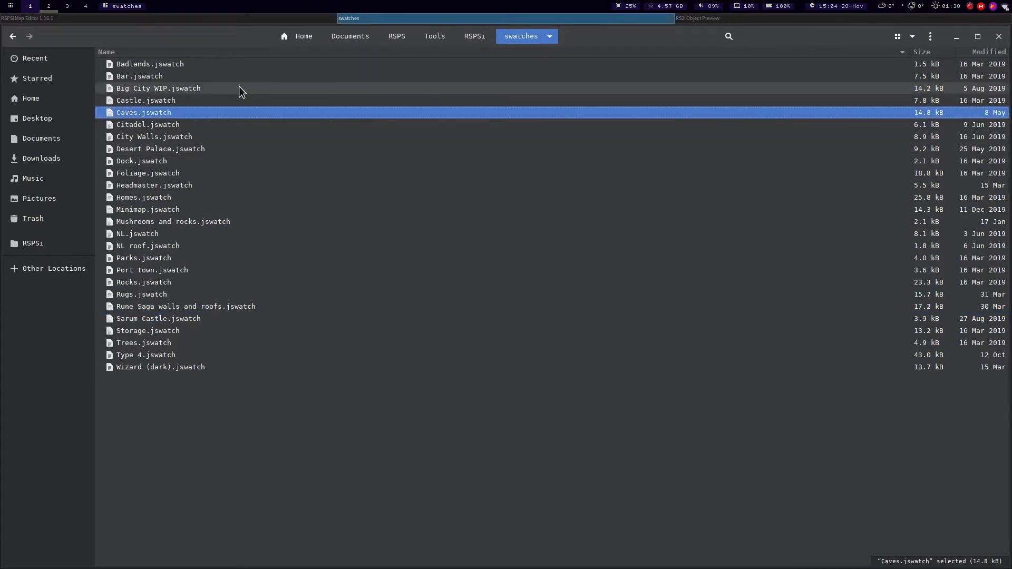
{"action": "left_click", "coordinate": [214, 22]}
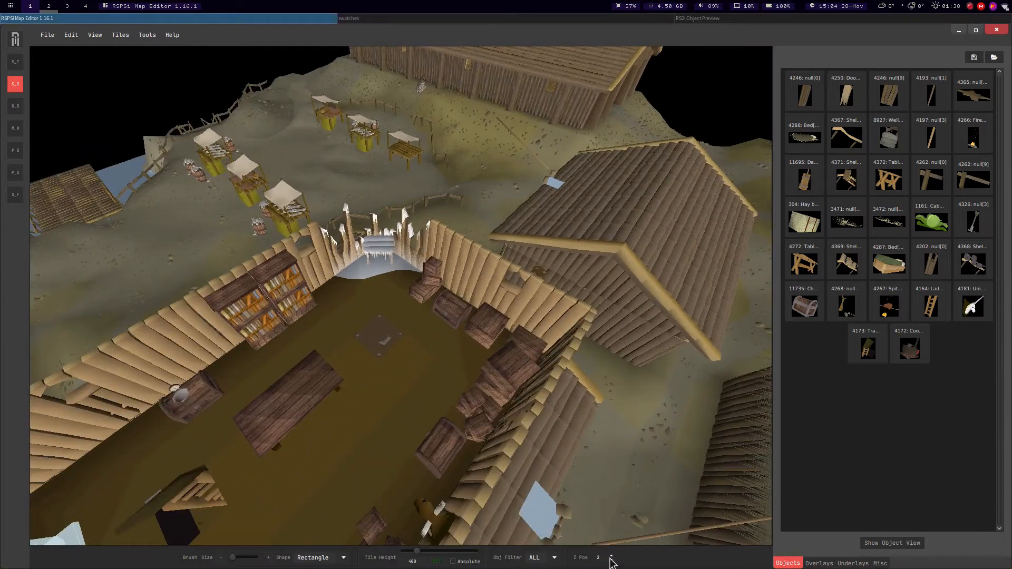
Drop the editing height (Z Pos) from 2 to 0.
{"action": "left_click", "coordinate": [611, 561]}
{"action": "left_click", "coordinate": [611, 560]}
{"action": "key", "text": "d"}
{"action": "key", "text": "w"}
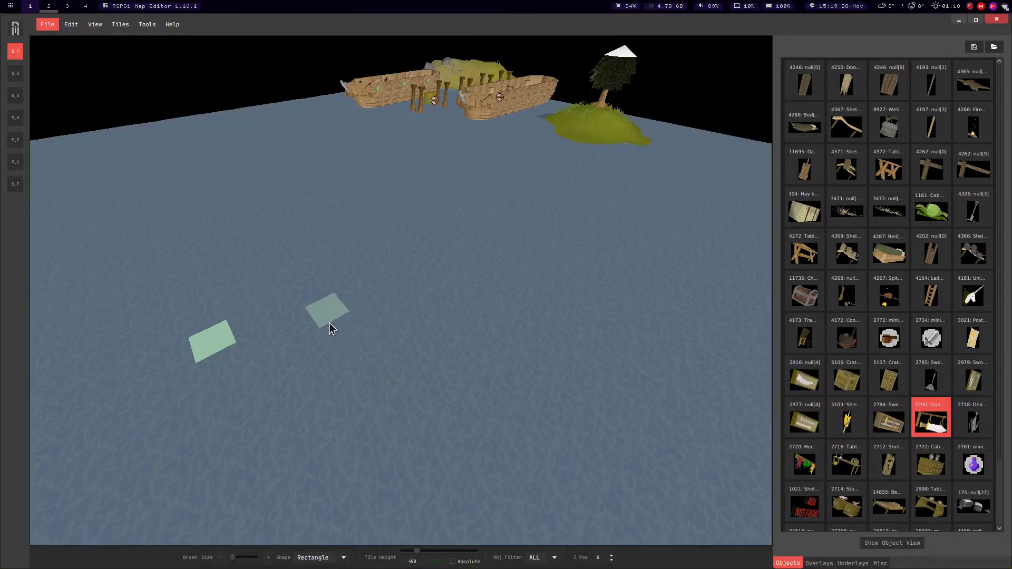
Open the Full Map View of the world beside the editor from the Tools menu.
{"action": "left_click", "coordinate": [144, 27]}
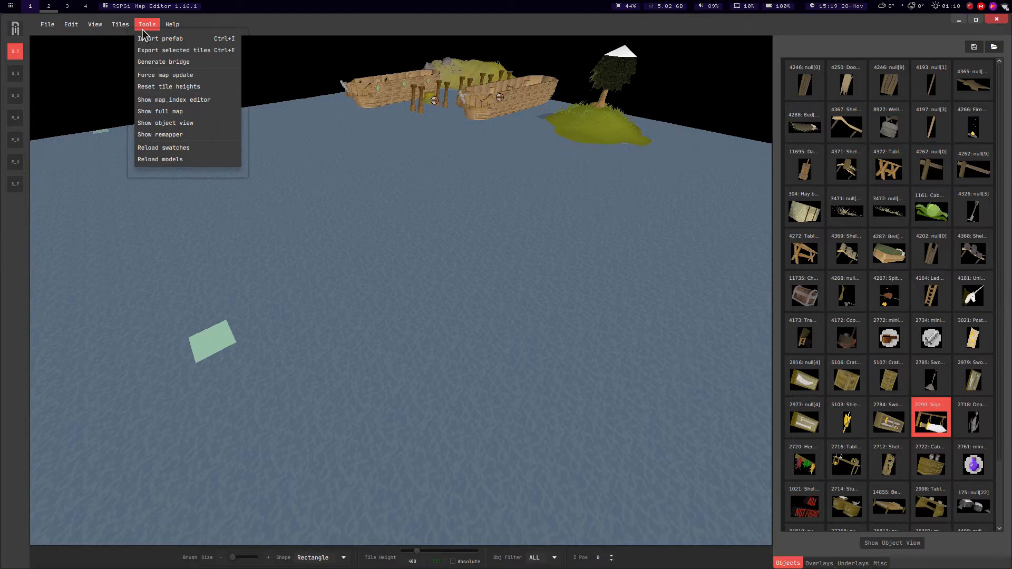
{"action": "left_click", "coordinate": [159, 114]}
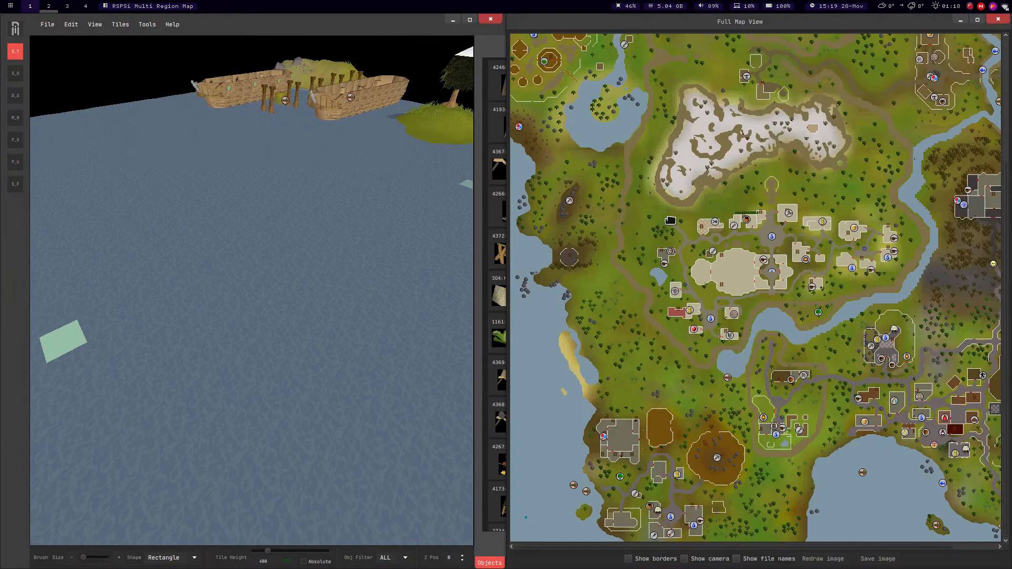
{"action": "key", "text": "s"}
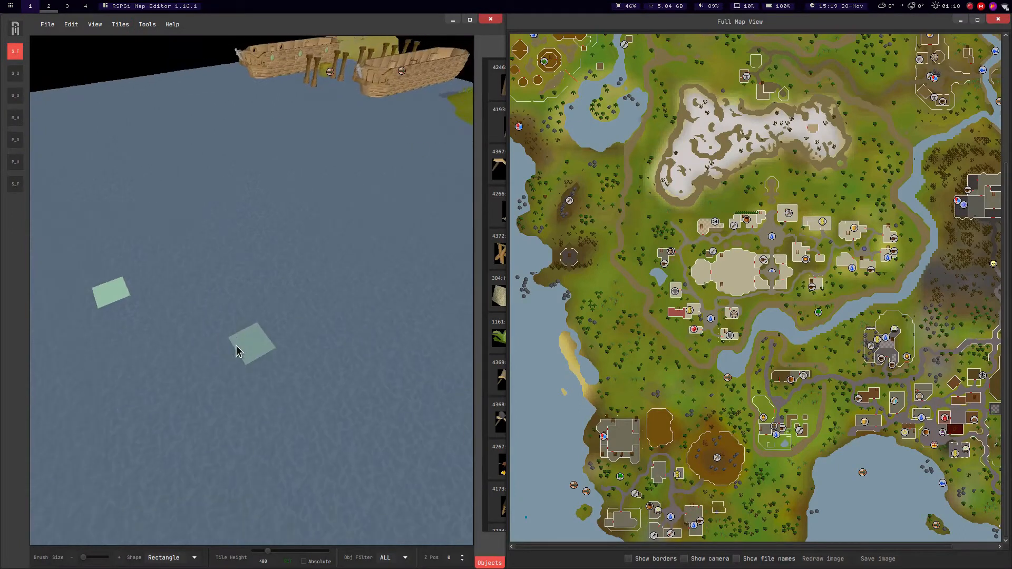
{"action": "key", "text": "a"}
{"action": "key", "text": "a"}
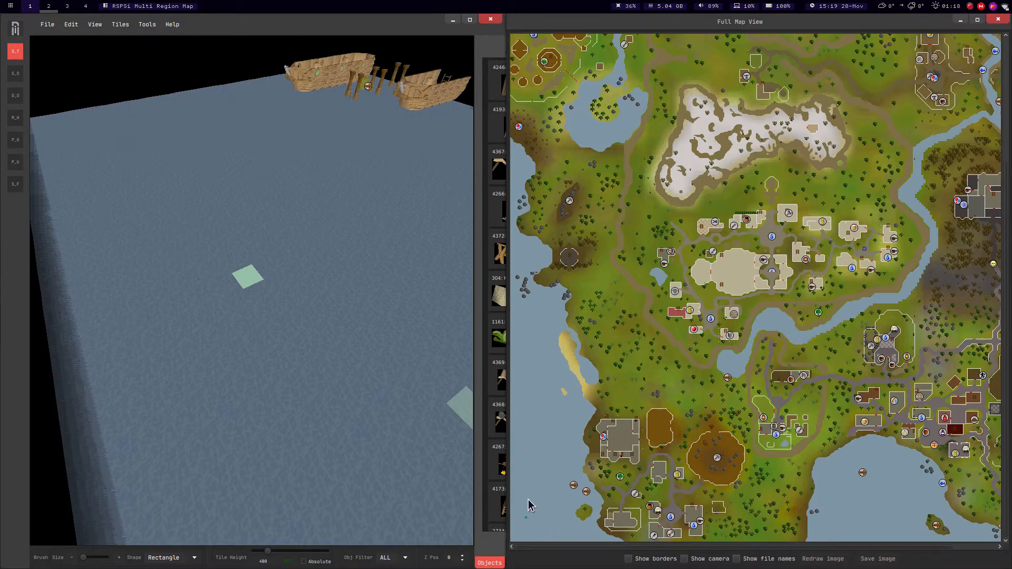
{"action": "scroll", "coordinate": [754, 205], "scroll_direction": "up", "scroll_amount": 5}
{"action": "scroll", "coordinate": [754, 205], "scroll_direction": "right", "scroll_amount": 2}
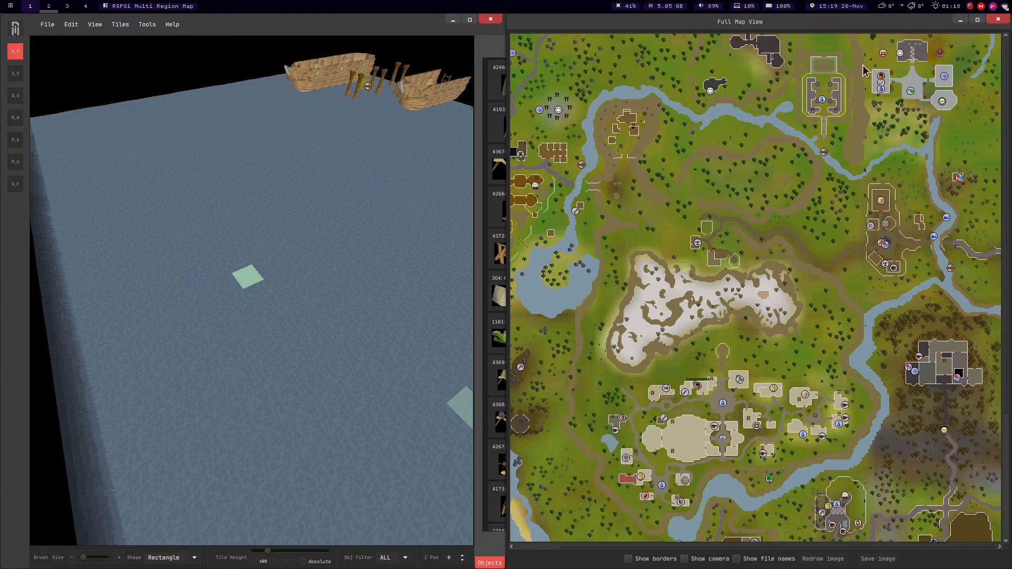
{"action": "left_click", "coordinate": [147, 25]}
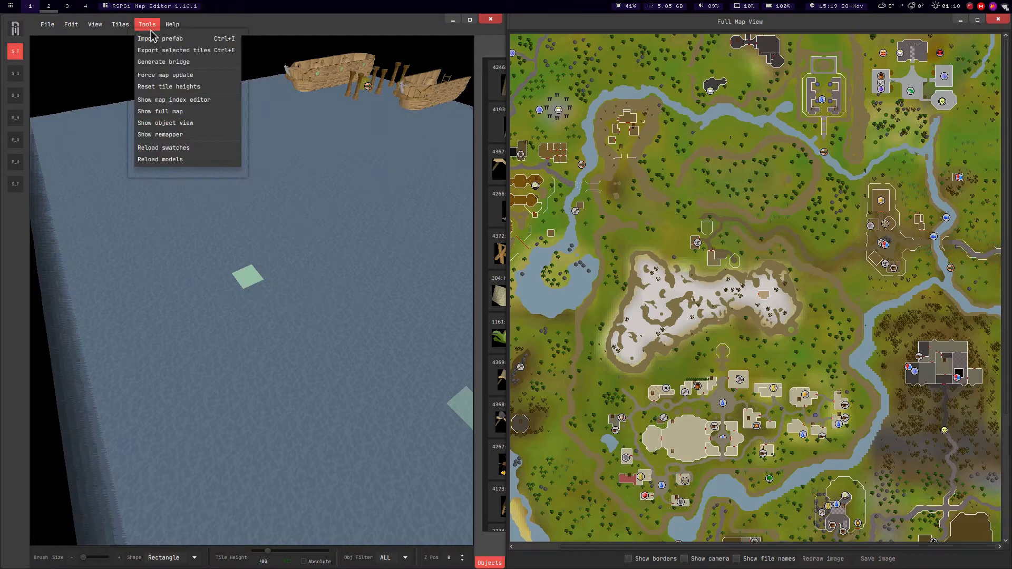
{"action": "left_click", "coordinate": [151, 28]}
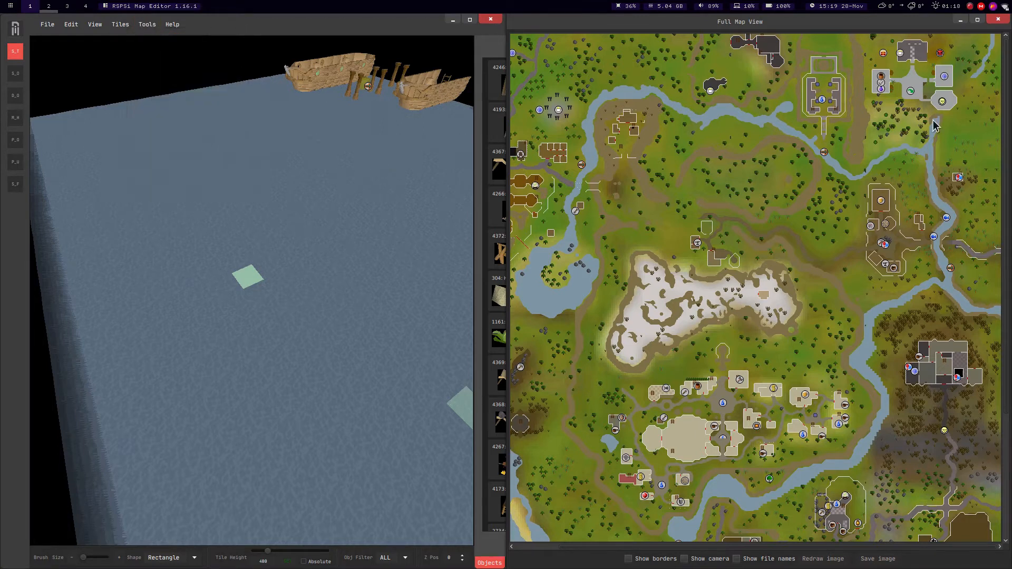
Jump the 3-D view to the portal plaza using the full map.
{"action": "left_click", "coordinate": [900, 108]}
{"action": "key", "text": "s"}
{"action": "middle_click_drag", "start_coordinate": [289, 208], "coordinate": [339, 236]}
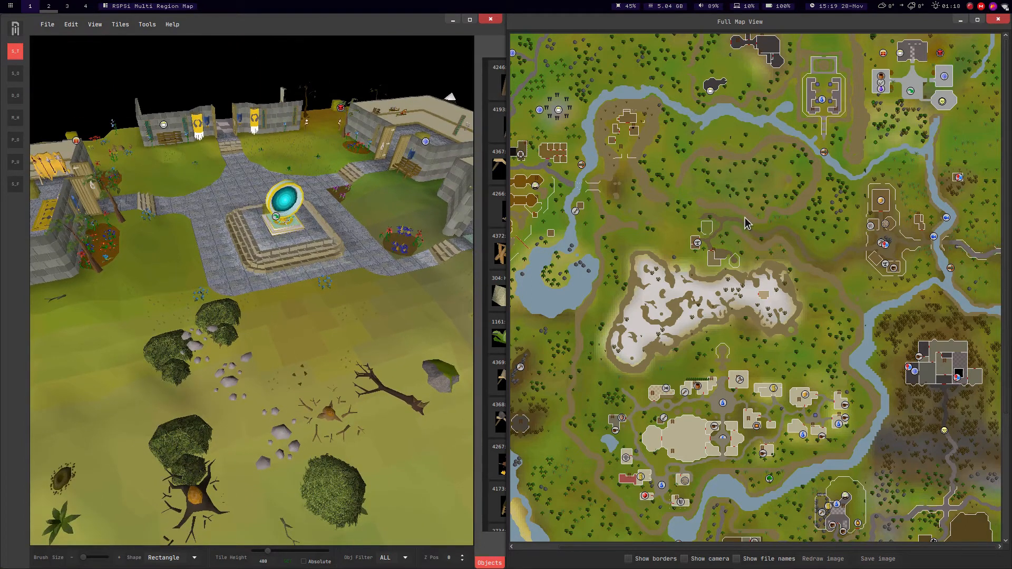
Close the full map and frame the octagonal building next to the portal plaza.
{"action": "key", "text": "super+q"}
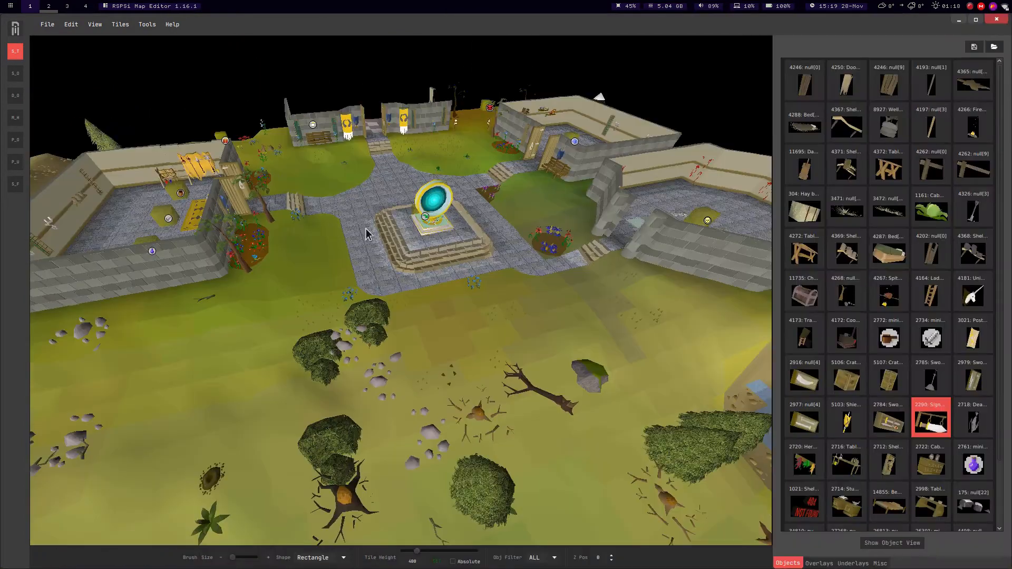
{"action": "middle_click_drag", "start_coordinate": [434, 288], "coordinate": [457, 271]}
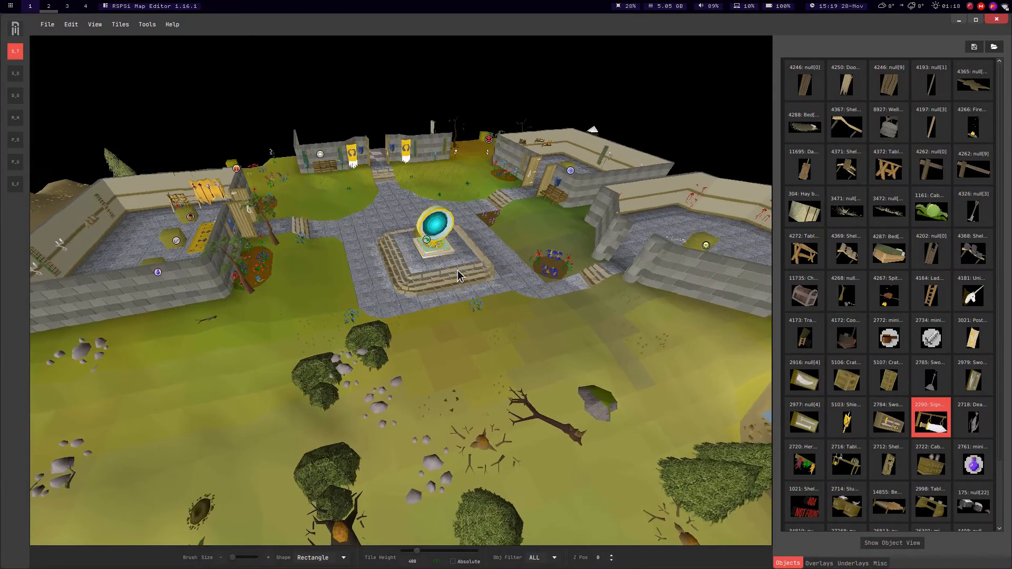
{"action": "key", "text": "w"}
{"action": "key", "text": "s"}
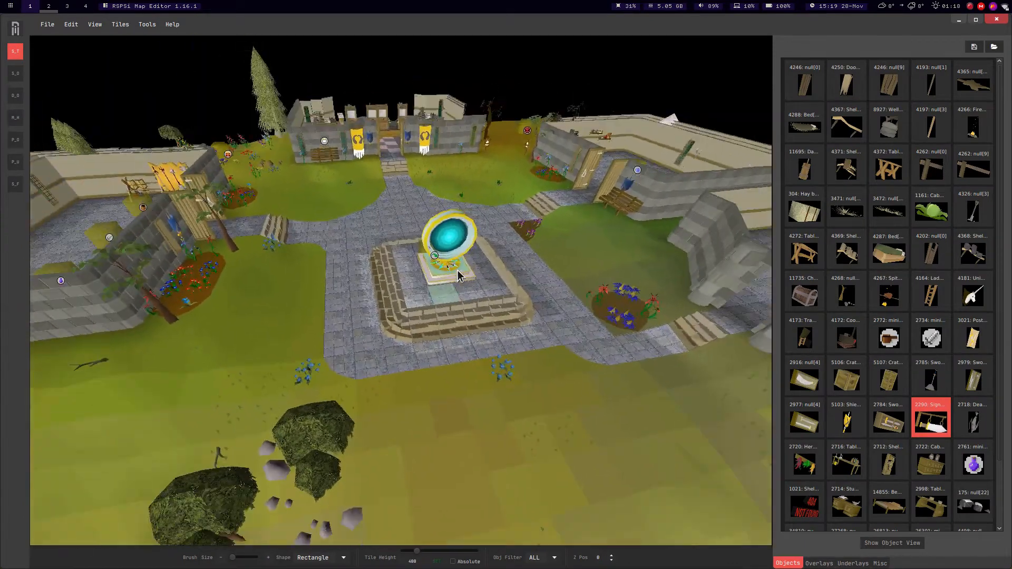
{"action": "middle_click_drag", "start_coordinate": [457, 270], "coordinate": [479, 314]}
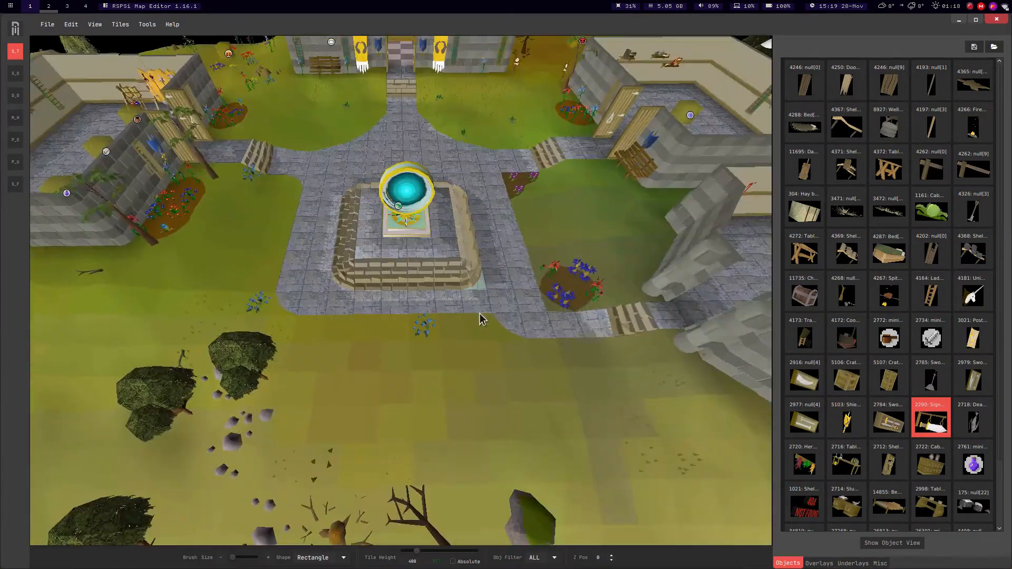
{"action": "key", "text": "d"}
{"action": "key", "text": "s"}
{"action": "key", "text": "d"}
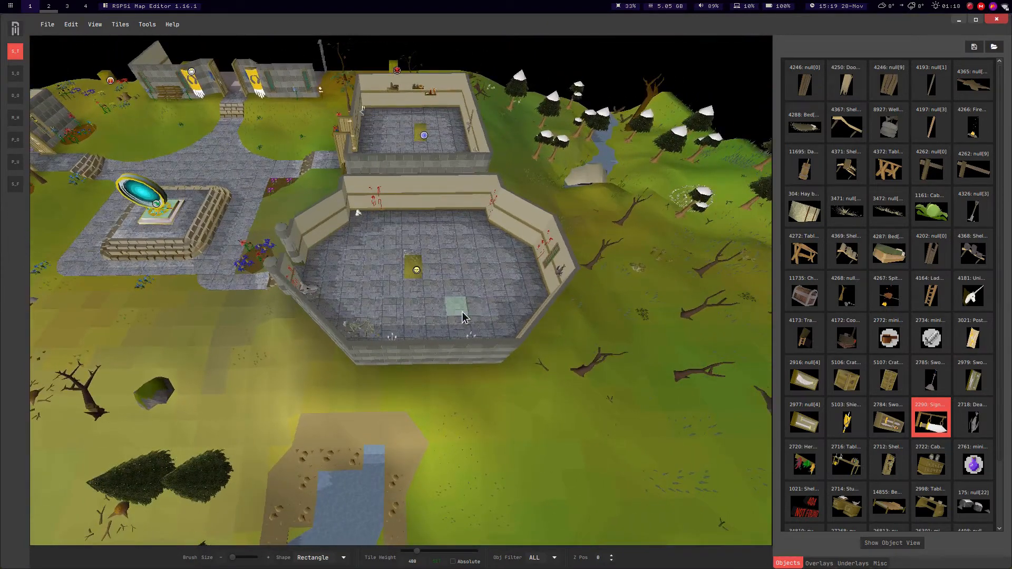
{"action": "key", "text": "s"}
{"action": "key", "text": "w"}
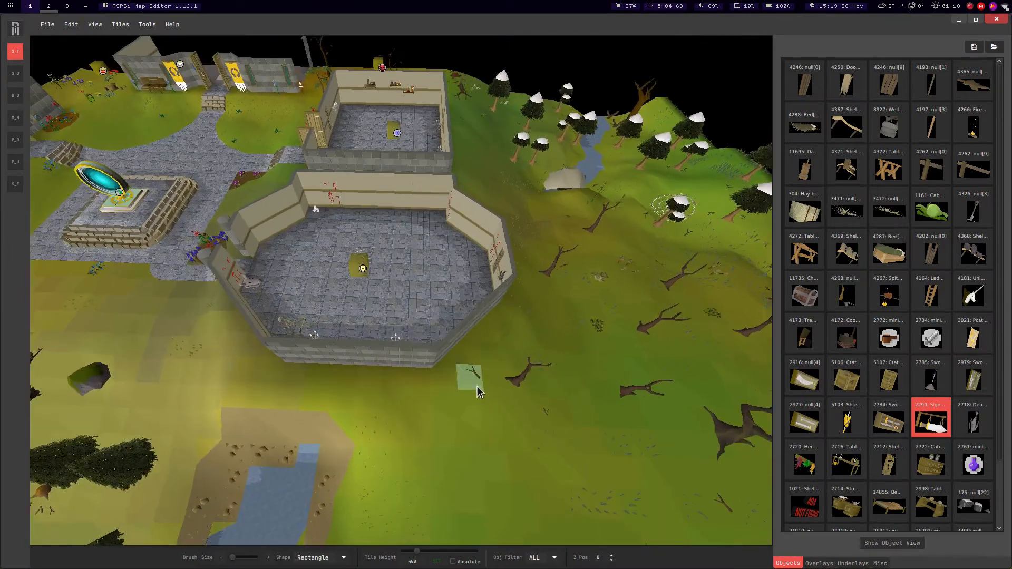
{"action": "key", "text": "d"}
{"action": "middle_click_drag", "start_coordinate": [505, 376], "coordinate": [466, 376]}
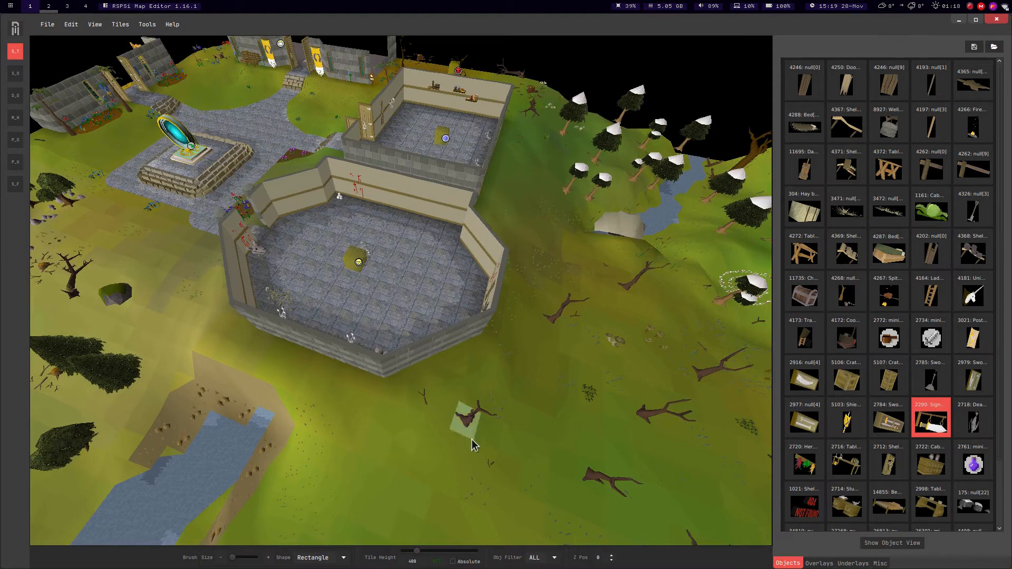
Select tiles from the grass across the octagonal building and the portal plaza.
{"action": "left_click_drag", "start_coordinate": [465, 421], "coordinate": [522, 159]}
{"action": "key", "text": "a"}
{"action": "key", "text": "a"}
{"action": "key", "text": "w"}
{"action": "key", "text": "Left"}
{"action": "key", "text": "w"}
{"action": "key", "text": "w"}
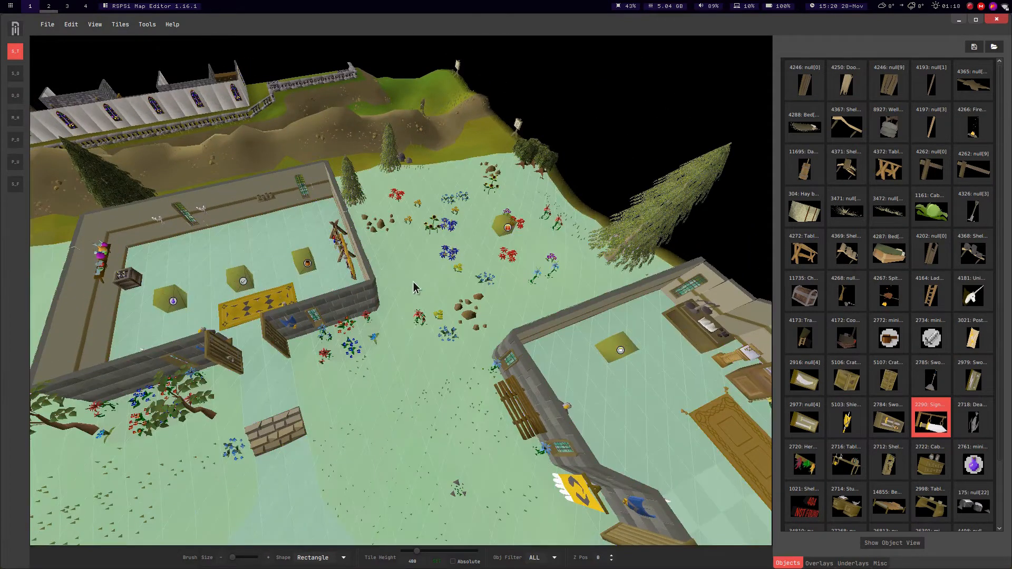
{"action": "key", "text": "Right"}
{"action": "key", "text": "s"}
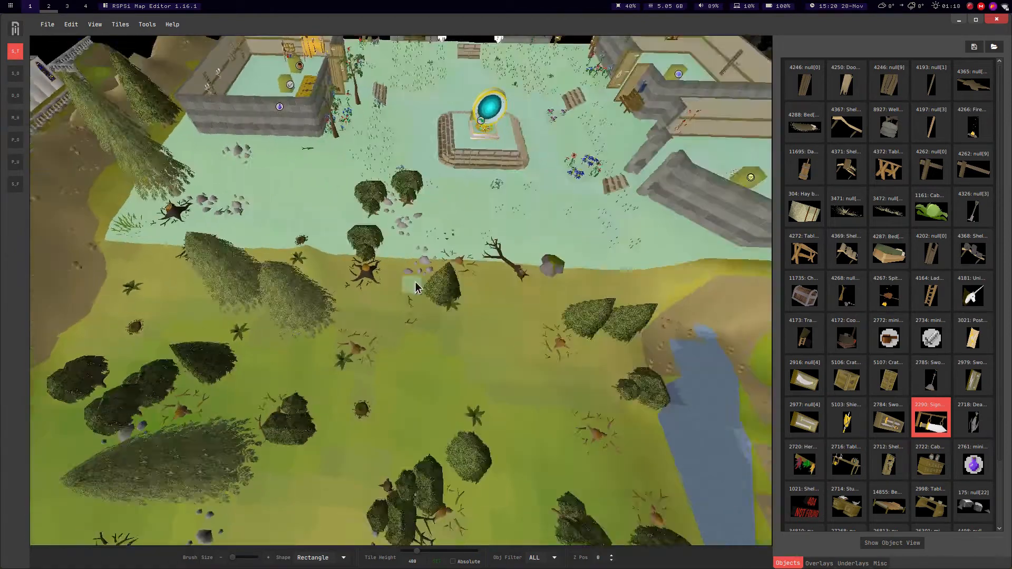
{"action": "key", "text": "s"}
Extend the selection south across the woodland to the river and cliff edge.
{"action": "middle_click_drag", "start_coordinate": [415, 282], "coordinate": [382, 226]}
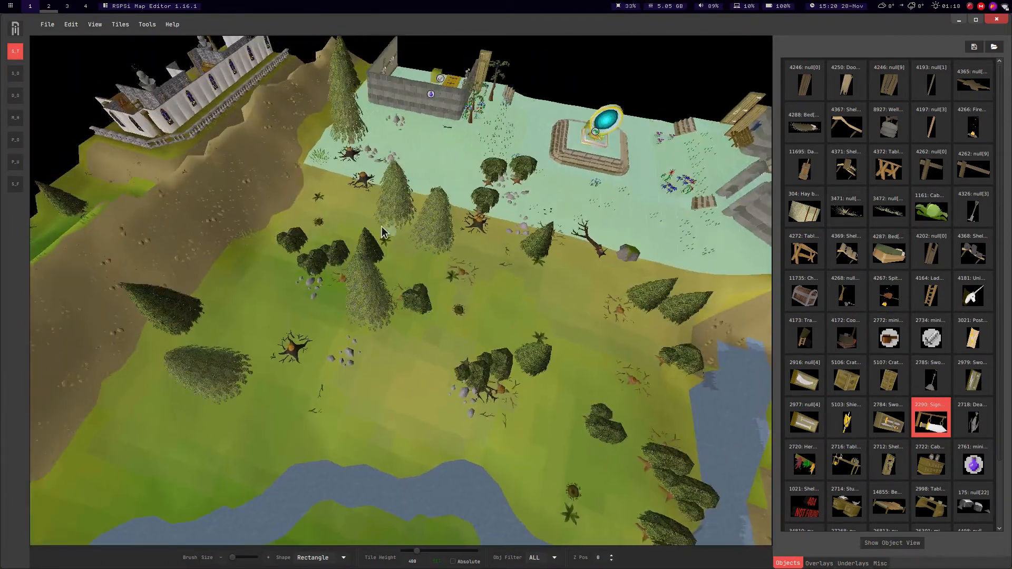
{"action": "middle_click_drag", "start_coordinate": [343, 197], "coordinate": [330, 184]}
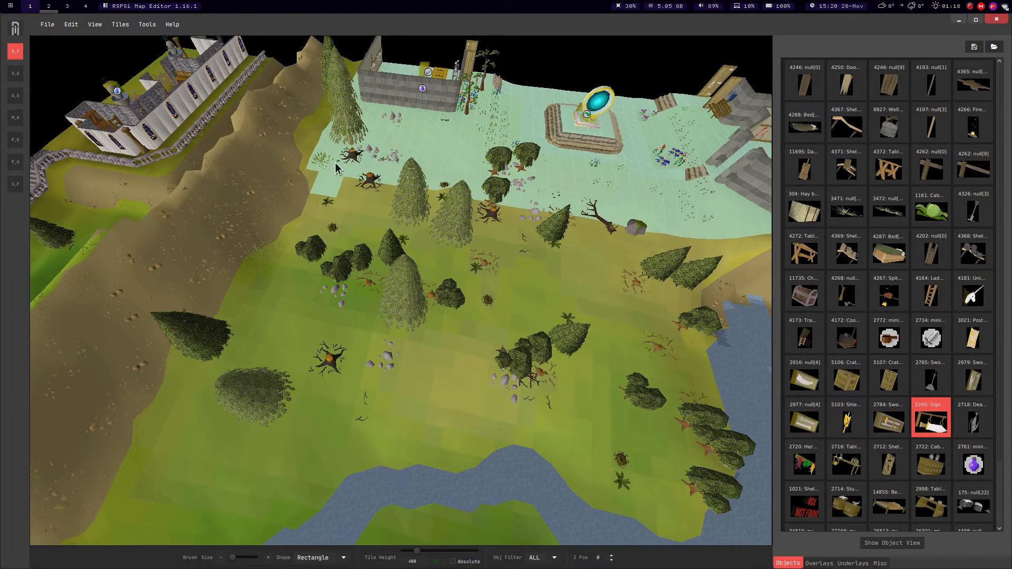
{"action": "left_click_drag", "start_coordinate": [330, 178], "coordinate": [448, 404]}
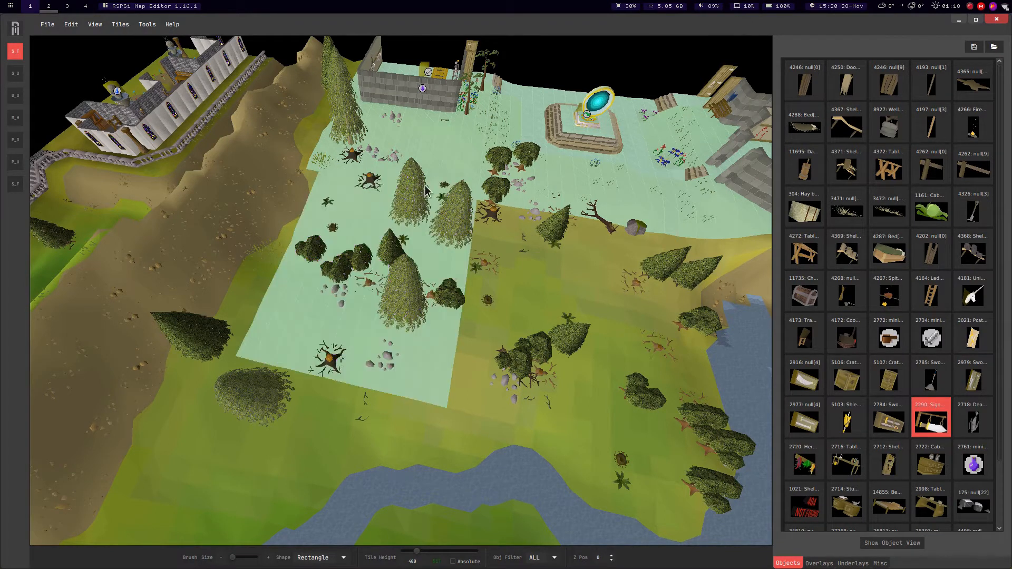
{"action": "left_click_drag", "start_coordinate": [440, 197], "coordinate": [687, 451]}
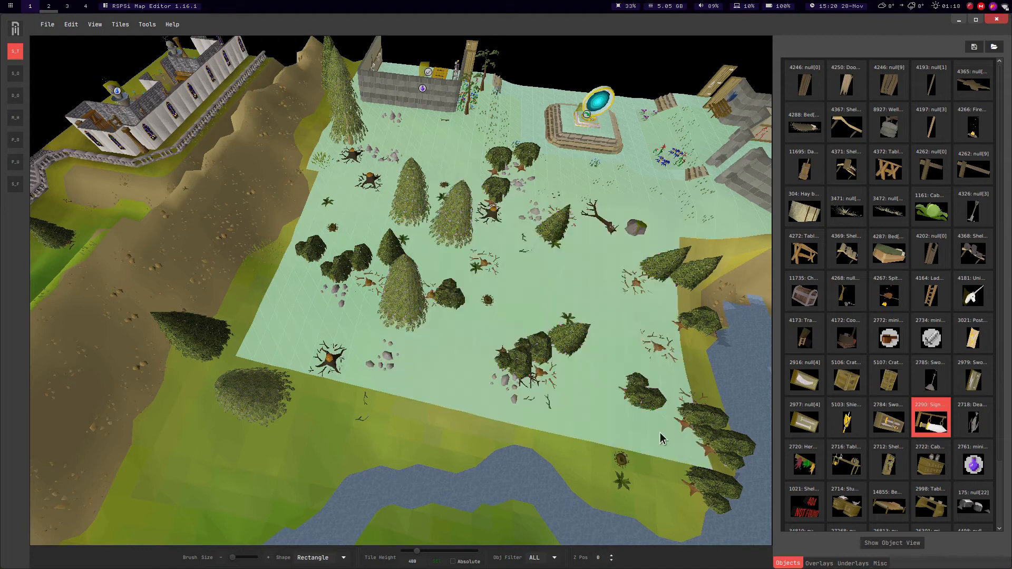
{"action": "key", "text": "d"}
{"action": "key", "text": "d"}
{"action": "key", "text": "Left"}
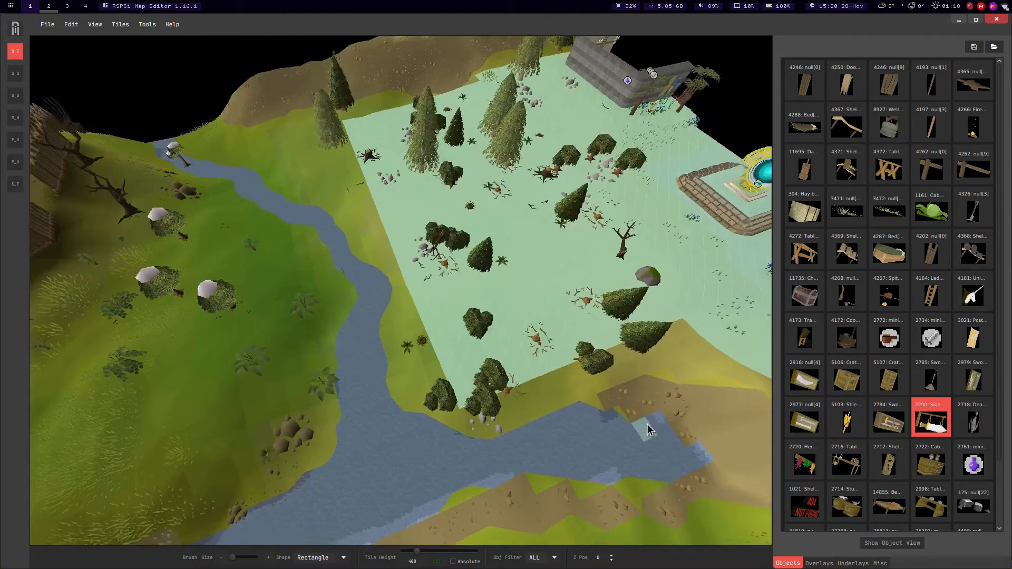
{"action": "middle_click_drag", "start_coordinate": [470, 377], "coordinate": [546, 197]}
{"action": "mouse_move", "coordinate": [476, 332]}
{"action": "left_mouse_down"}
{"action": "mouse_move", "coordinate": [445, 359]}
{"action": "mouse_move", "coordinate": [303, 316]}
{"action": "mouse_move", "coordinate": [262, 317]}
{"action": "left_mouse_up"}
{"action": "middle_click_drag", "start_coordinate": [323, 318], "coordinate": [331, 308]}
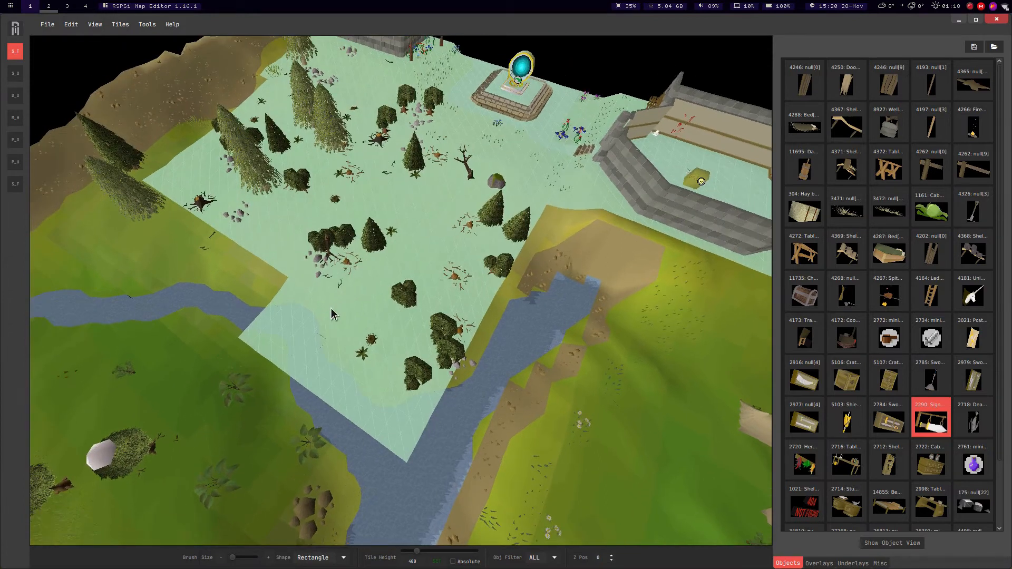
{"action": "left_click", "coordinate": [121, 25]}
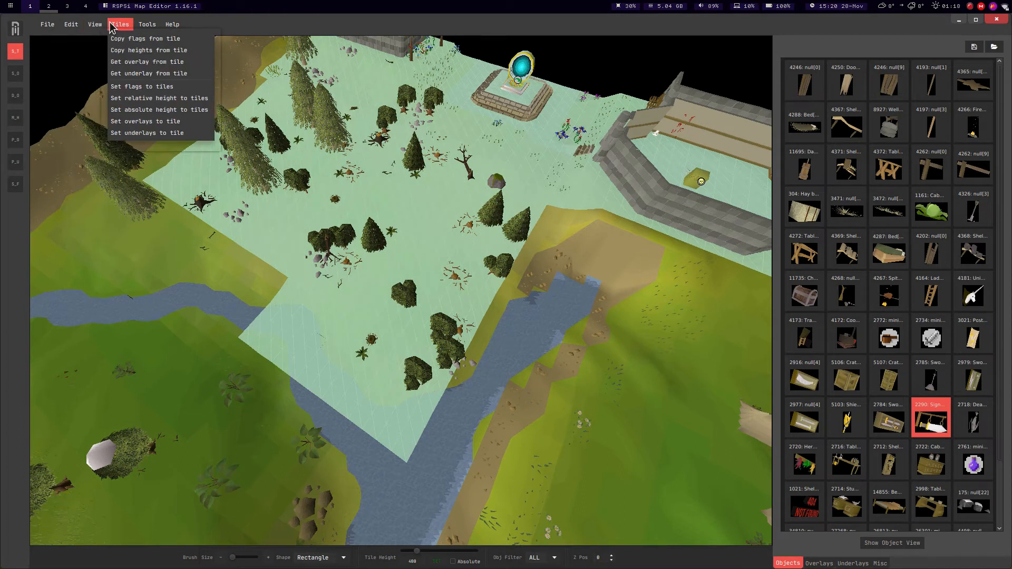
Open the Tile Delete Tool beside the map view.
{"action": "mouse_move", "coordinate": [142, 27]}
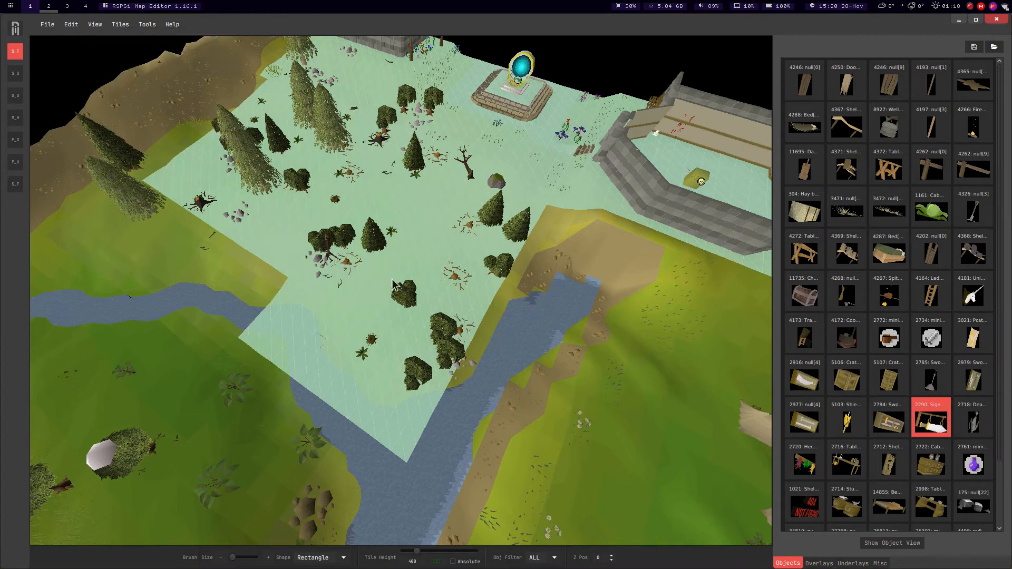
{"action": "middle_click_drag", "start_coordinate": [389, 280], "coordinate": [383, 275]}
{"action": "key", "text": "Delete"}
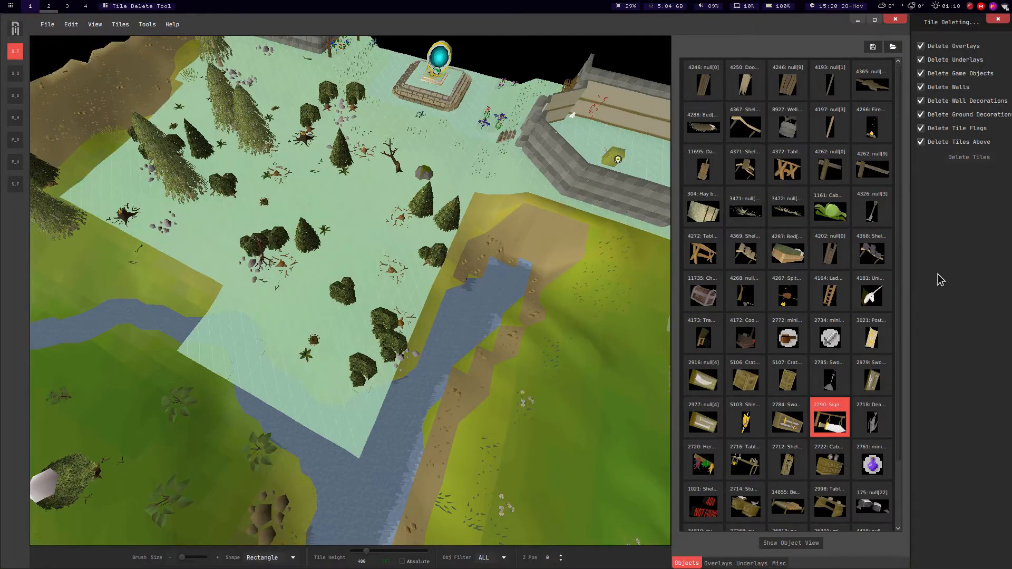
{"action": "middle_click_drag", "start_coordinate": [529, 280], "coordinate": [536, 282]}
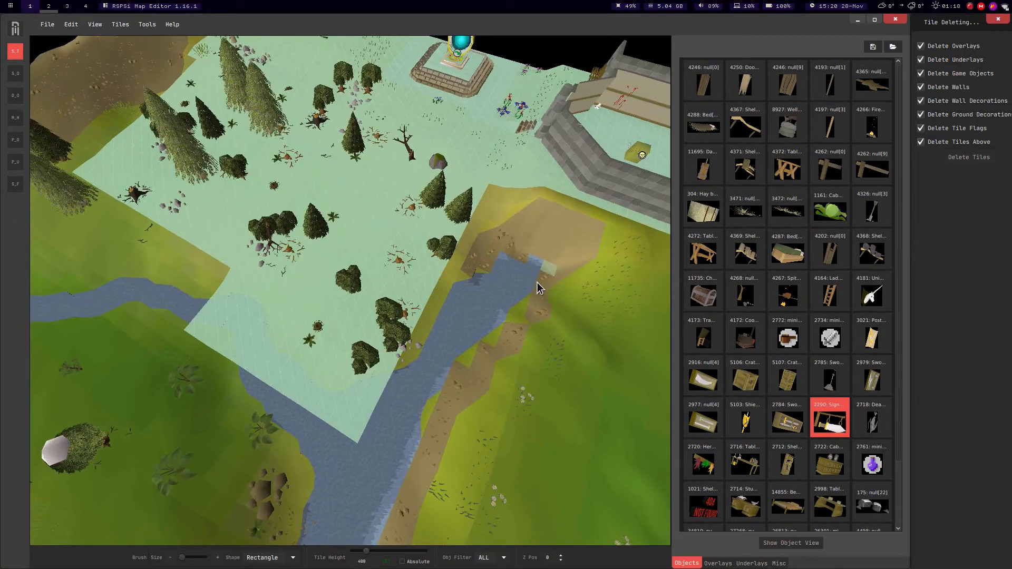
{"action": "middle_click_drag", "start_coordinate": [491, 260], "coordinate": [555, 217]}
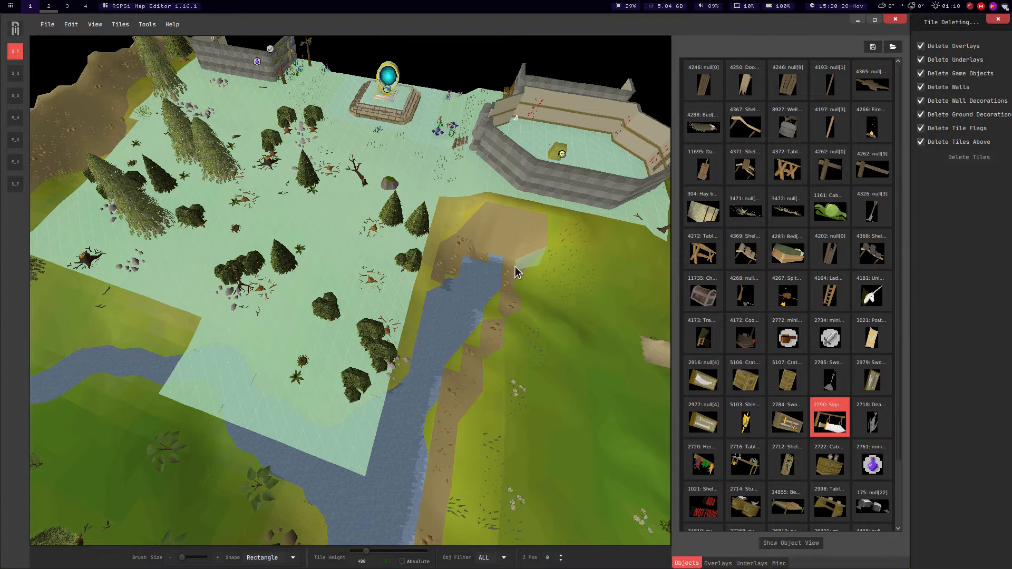
Open the Tile Copy Tool and stack it above the deleting panel.
{"action": "key", "text": "ctrl+c"}
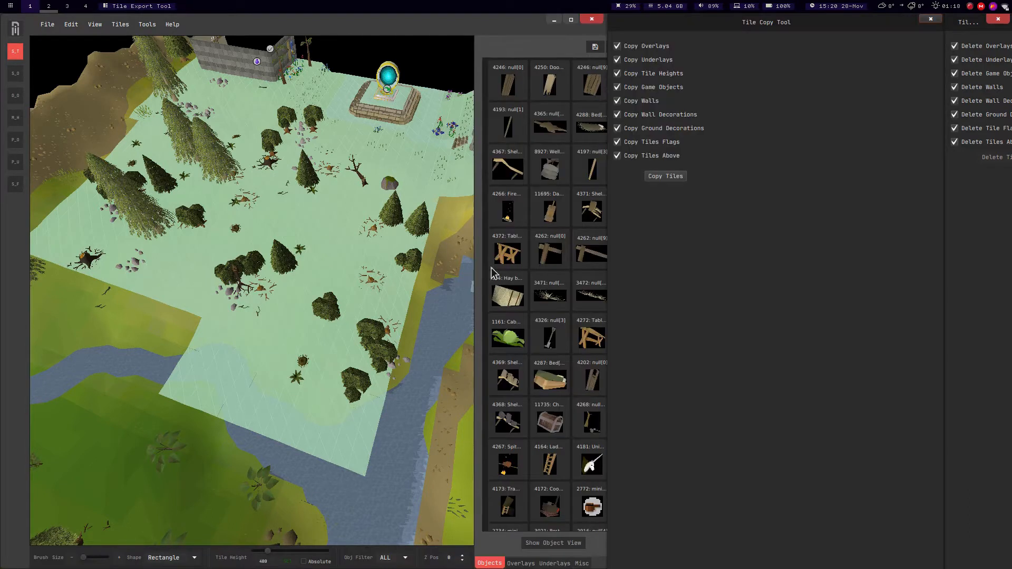
{"action": "key", "text": "super+shift+Right"}
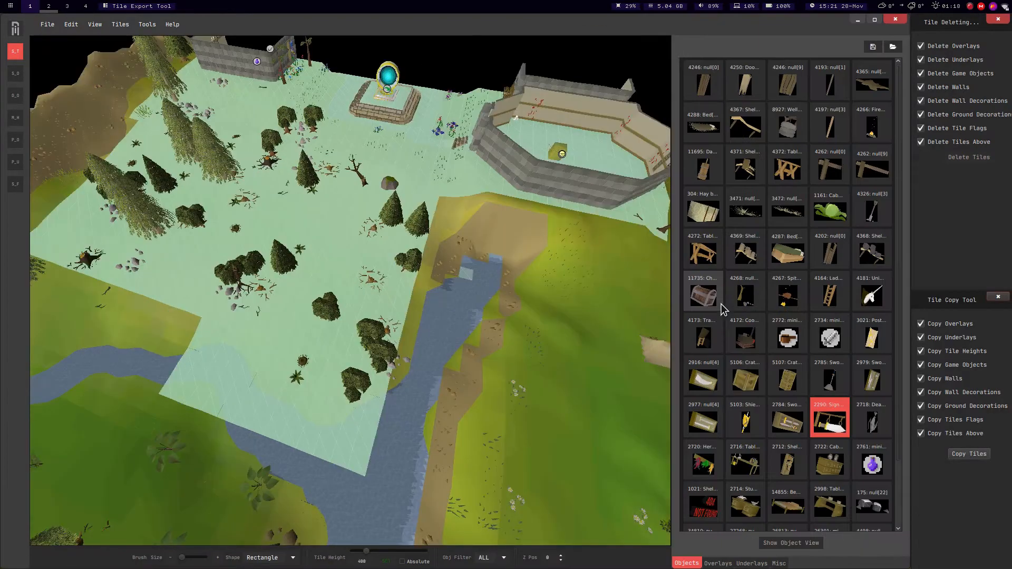
{"action": "key", "text": "super+shift+Up"}
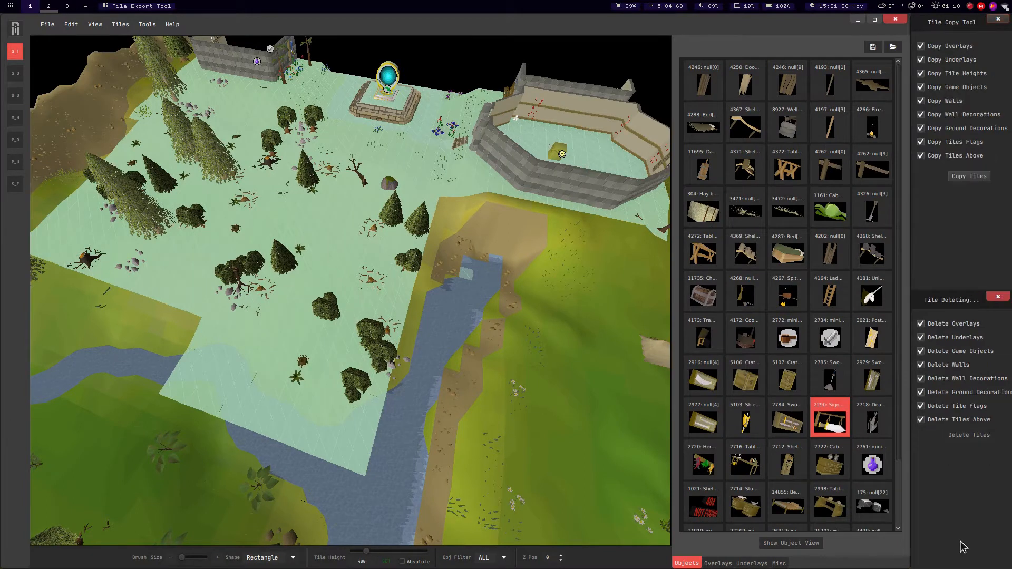
{"action": "middle_click_drag", "start_coordinate": [480, 340], "coordinate": [448, 335]}
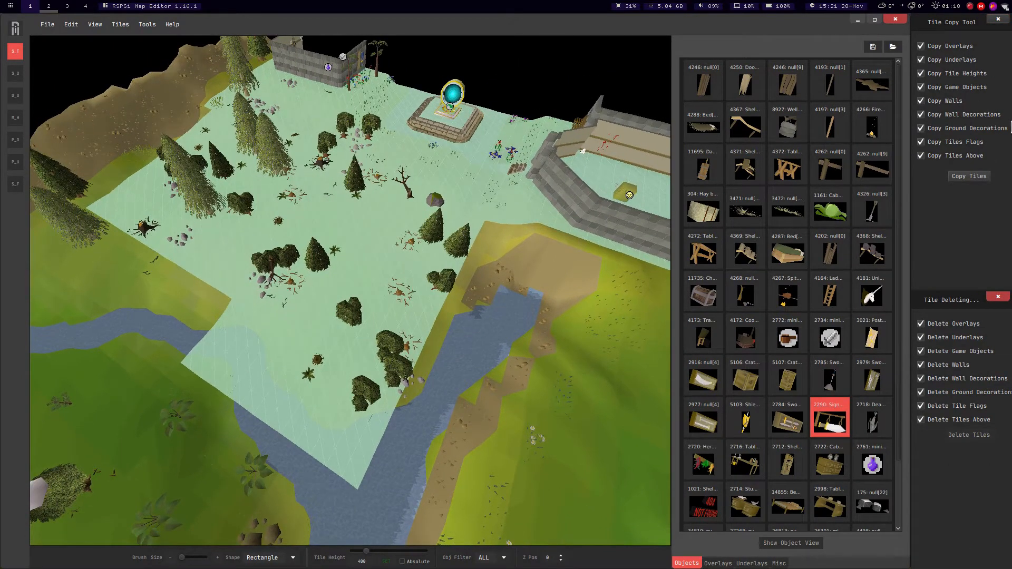
{"action": "middle_click_drag", "start_coordinate": [368, 310], "coordinate": [558, 328]}
{"action": "middle_click_drag", "start_coordinate": [662, 311], "coordinate": [505, 328]}
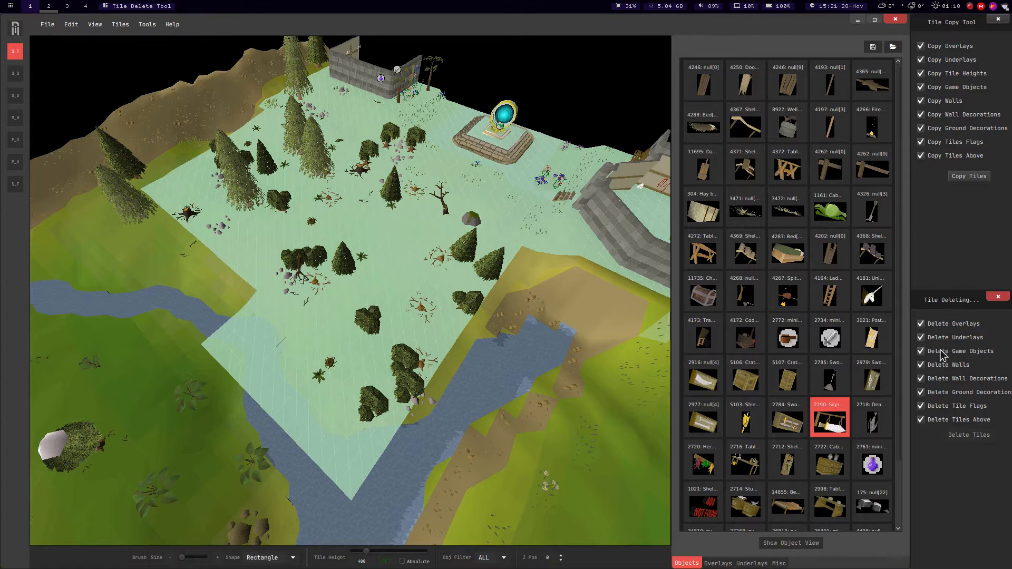
{"action": "middle_click_drag", "start_coordinate": [305, 329], "coordinate": [349, 345]}
{"action": "scroll", "coordinate": [291, 345], "scroll_direction": "up", "scroll_amount": 3}
{"action": "middle_click_drag", "start_coordinate": [483, 397], "coordinate": [518, 406]}
{"action": "scroll", "coordinate": [510, 401], "scroll_direction": "up", "scroll_amount": 3}
{"action": "middle_click_drag", "start_coordinate": [456, 375], "coordinate": [299, 328]}
{"action": "middle_click_drag", "start_coordinate": [369, 327], "coordinate": [365, 312]}
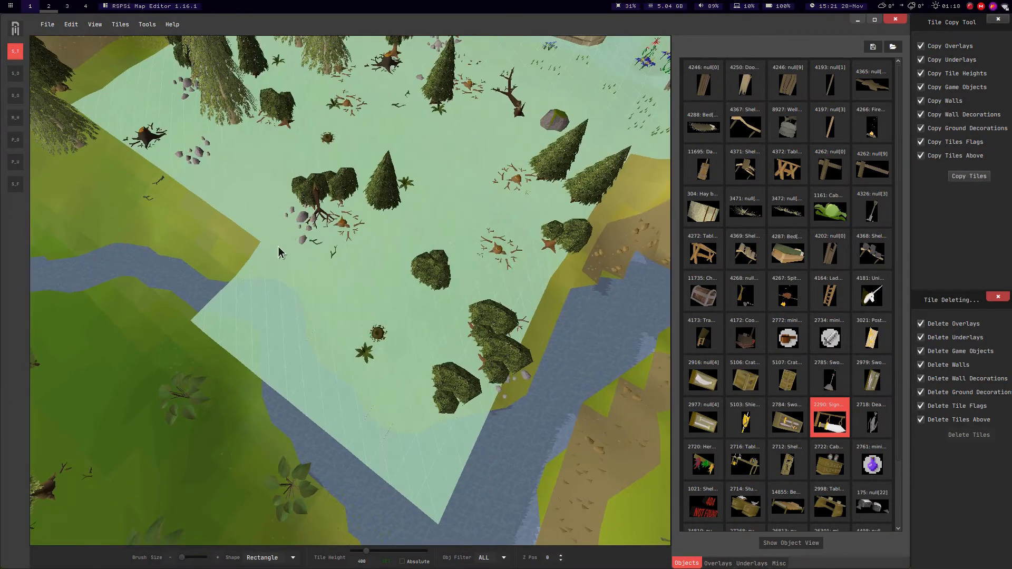
{"action": "middle_click_drag", "start_coordinate": [277, 254], "coordinate": [274, 245]}
{"action": "key", "text": "d"}
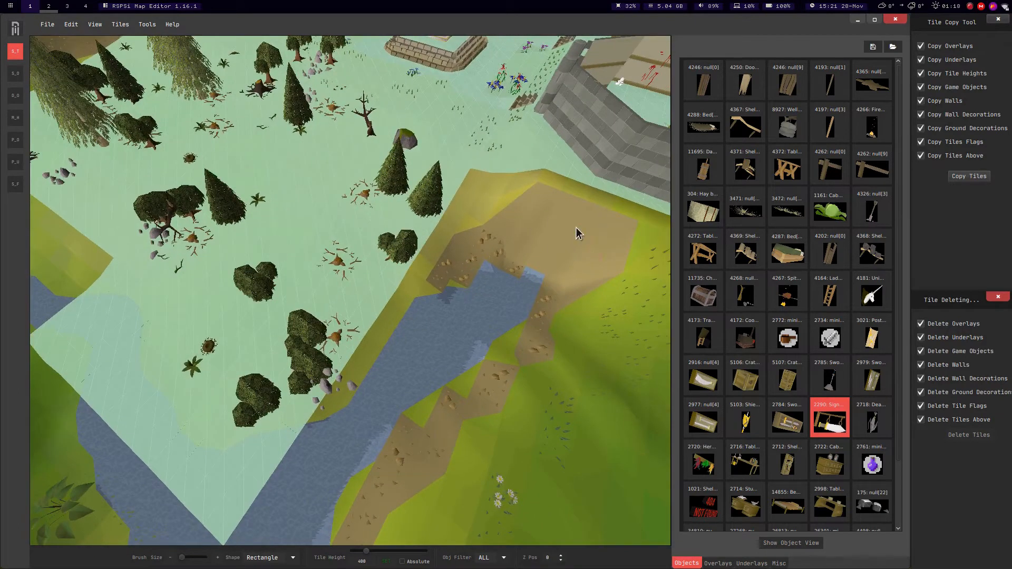
{"action": "middle_click_drag", "start_coordinate": [568, 243], "coordinate": [516, 251]}
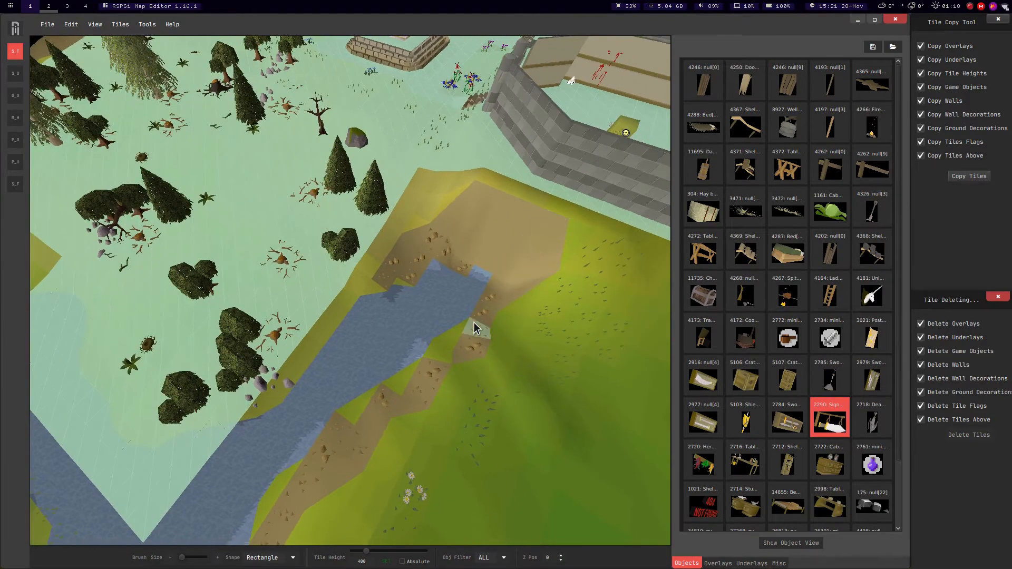
{"action": "scroll", "coordinate": [433, 388], "scroll_direction": "down", "scroll_amount": 4}
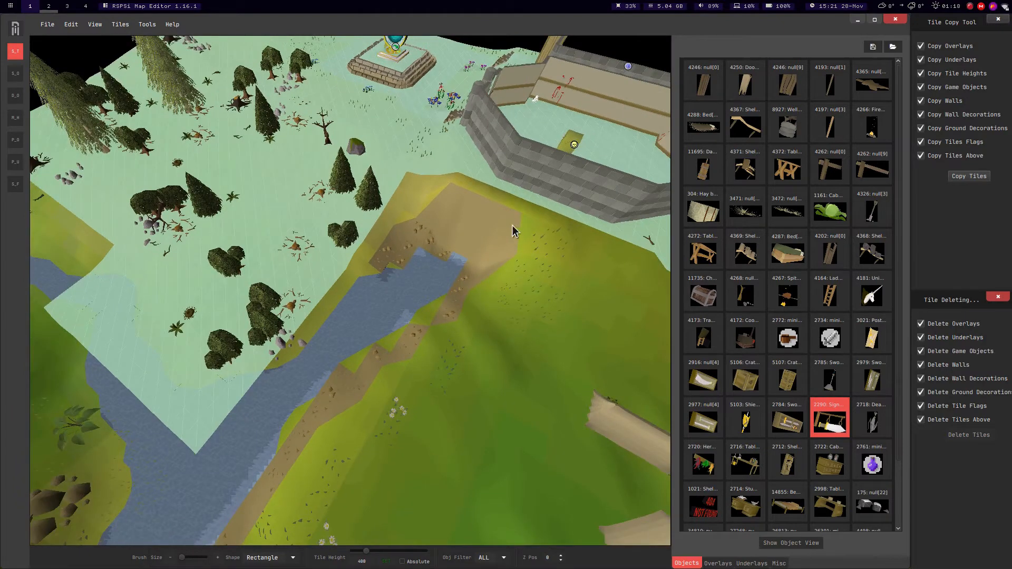
{"action": "middle_click_drag", "start_coordinate": [390, 356], "coordinate": [852, 335]}
{"action": "key", "text": "a"}
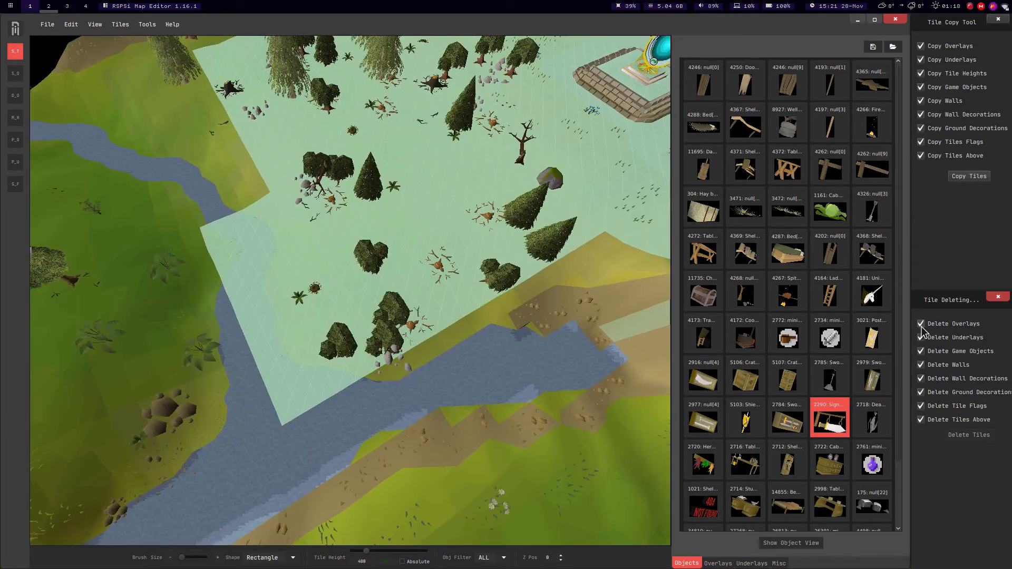
Orbit and fly the camera over the walled buildings within the selection.
{"action": "middle_click_drag", "start_coordinate": [354, 348], "coordinate": [396, 327]}
{"action": "middle_click_drag", "start_coordinate": [498, 392], "coordinate": [509, 387]}
{"action": "key", "text": "d"}
{"action": "key", "text": "w"}
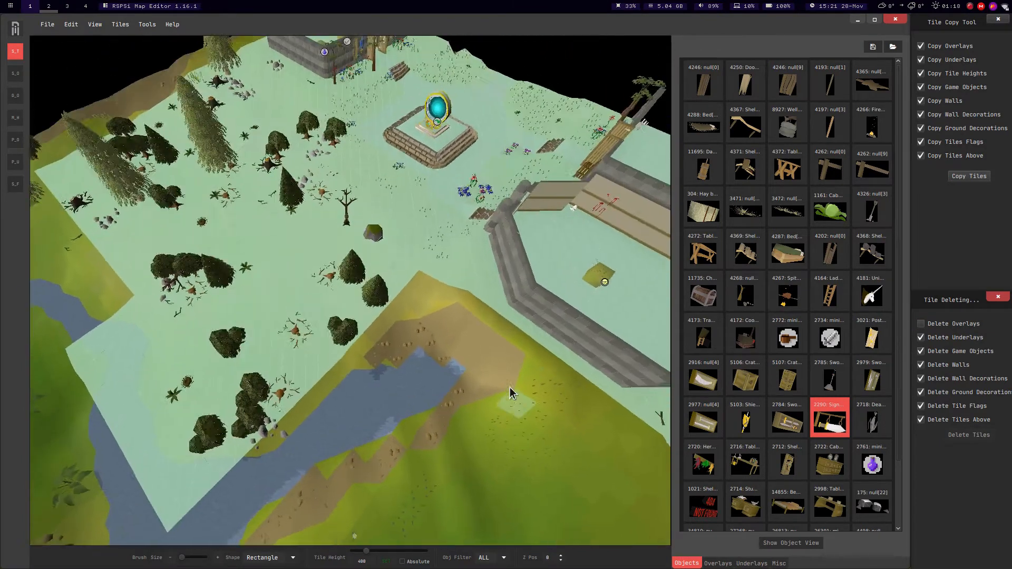
{"action": "key", "text": "d"}
{"action": "key", "text": "d"}
{"action": "key", "text": "w"}
{"action": "key", "text": "s"}
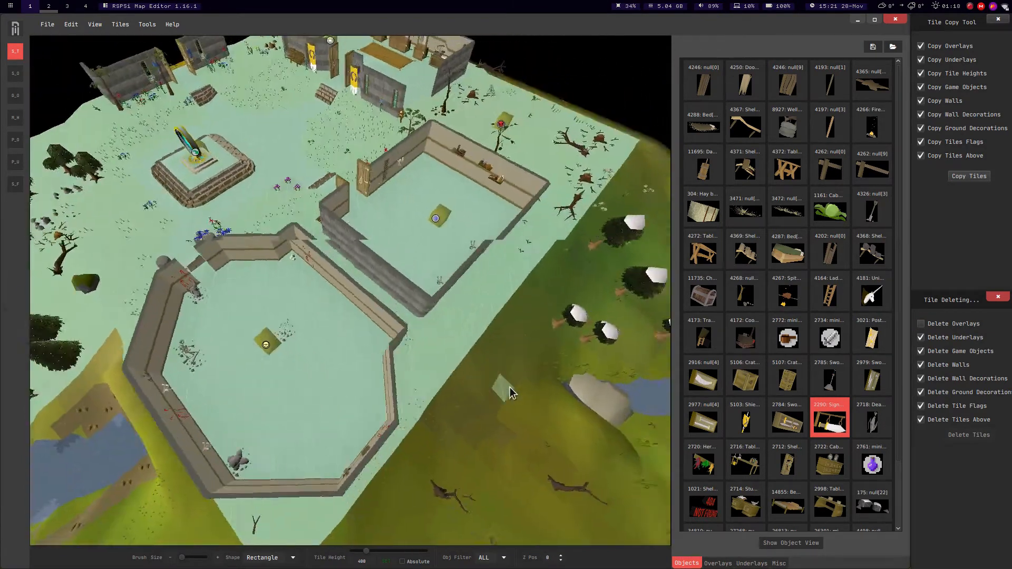
{"action": "key", "text": "Left"}
{"action": "key", "text": "Left"}
{"action": "key", "text": "d"}
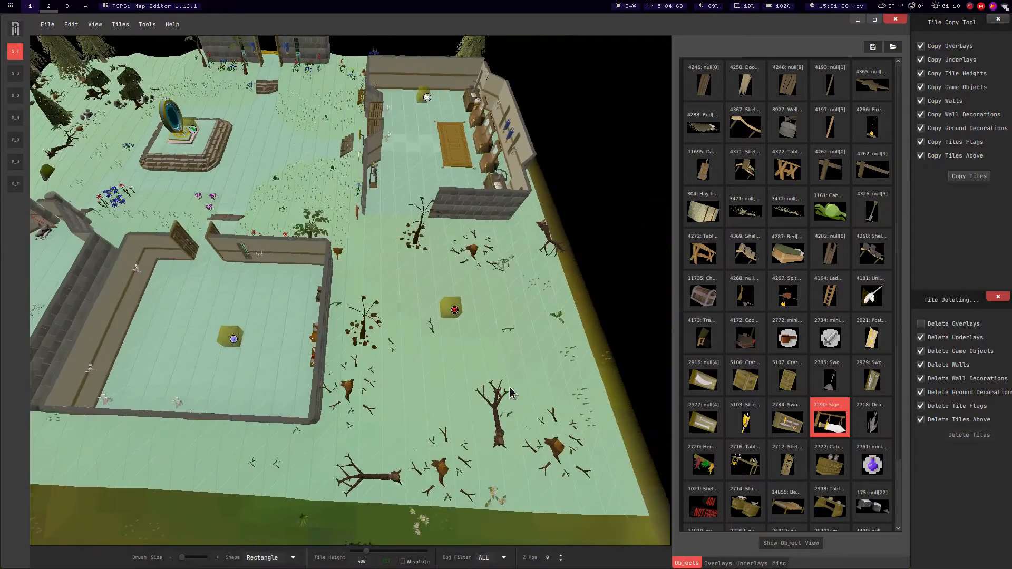
{"action": "key", "text": "w"}
{"action": "key", "text": "Left"}
{"action": "key", "text": "Left"}
{"action": "key", "text": "Right"}
{"action": "key", "text": "w"}
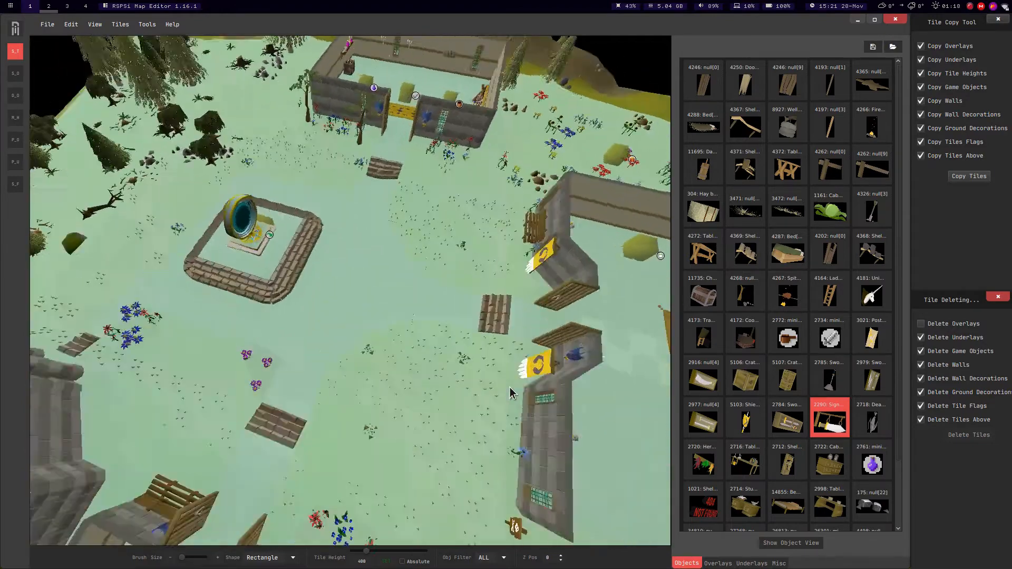
{"action": "key", "text": "d"}
{"action": "key", "text": "w"}
{"action": "middle_click_drag", "start_coordinate": [467, 343], "coordinate": [508, 291]}
{"action": "key", "text": "s"}
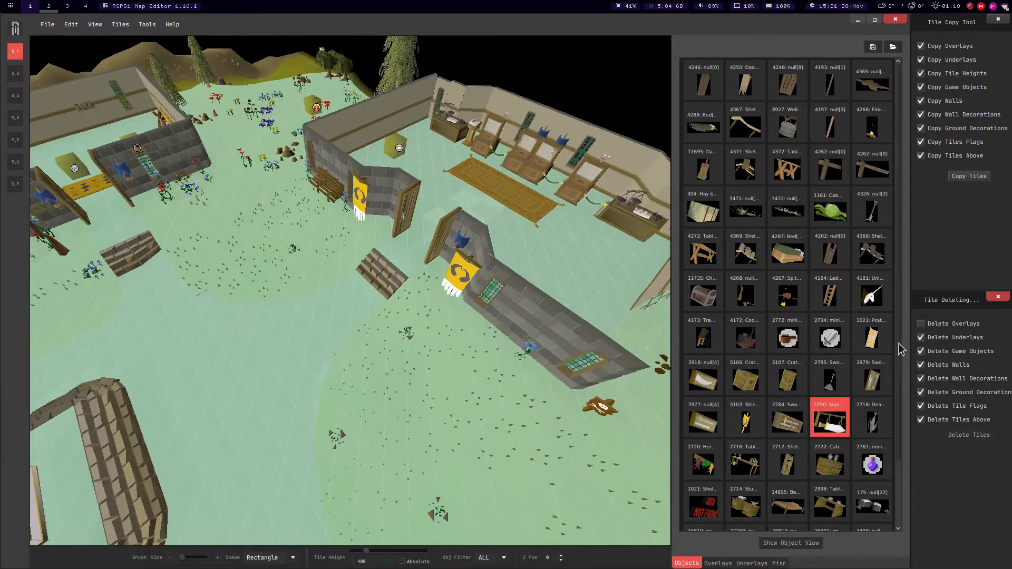
Survey the portal fountain, roofless building and selected area from a top-down view.
{"action": "middle_click_drag", "start_coordinate": [419, 244], "coordinate": [425, 262]}
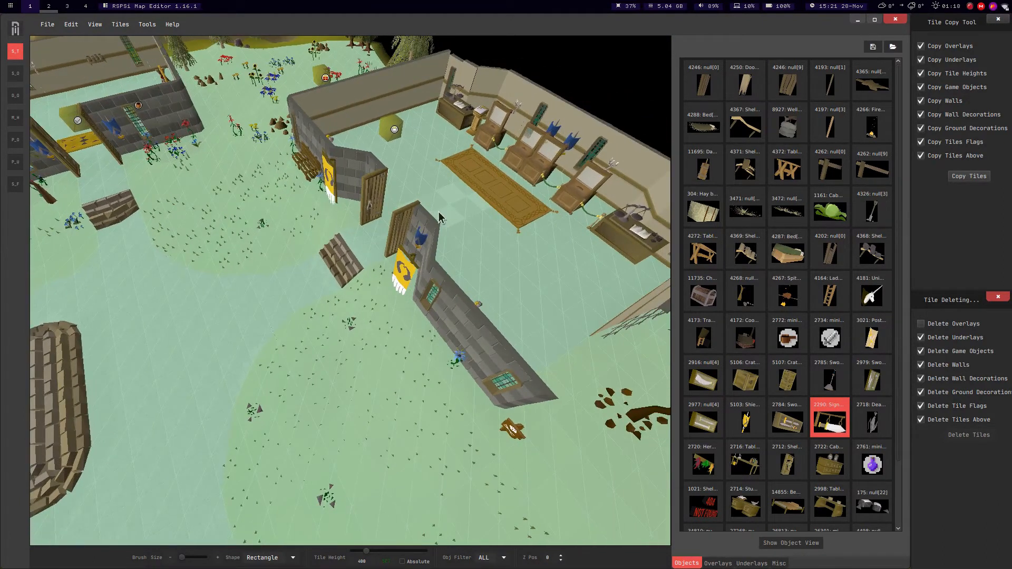
{"action": "middle_click_drag", "start_coordinate": [539, 168], "coordinate": [517, 321]}
{"action": "key", "text": "s"}
{"action": "left_click_drag", "start_coordinate": [589, 305], "coordinate": [518, 321]}
{"action": "middle_click_drag", "start_coordinate": [517, 321], "coordinate": [474, 294]}
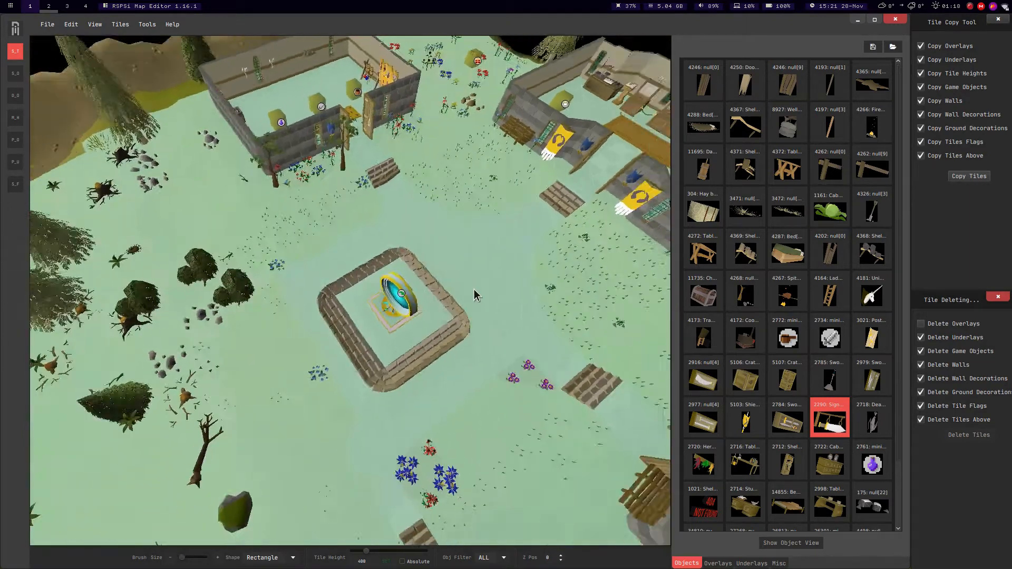
{"action": "key", "text": "w"}
{"action": "key", "text": "a"}
{"action": "middle_click_drag", "start_coordinate": [369, 214], "coordinate": [337, 290]}
{"action": "key", "text": "a"}
{"action": "key", "text": "w"}
{"action": "middle_click_drag", "start_coordinate": [416, 230], "coordinate": [493, 223]}
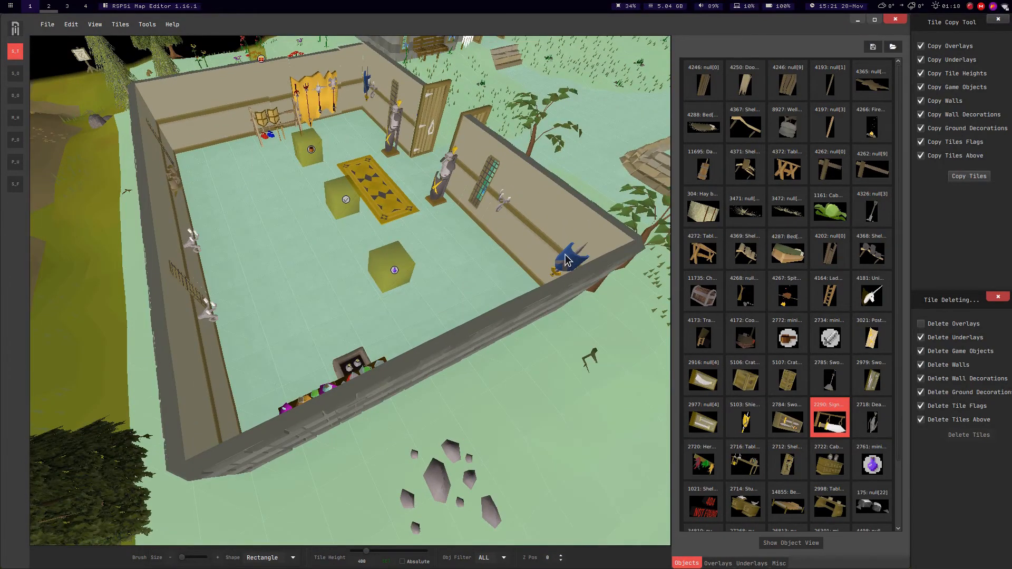
{"action": "key", "text": "d"}
{"action": "middle_click_drag", "start_coordinate": [552, 262], "coordinate": [490, 274]}
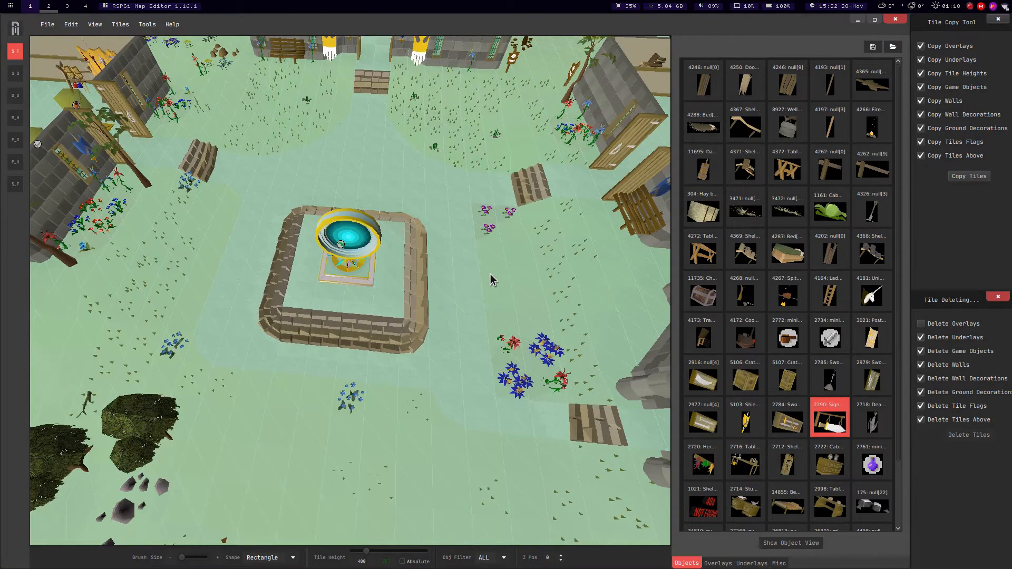
{"action": "middle_click_drag", "start_coordinate": [490, 274], "coordinate": [441, 270]}
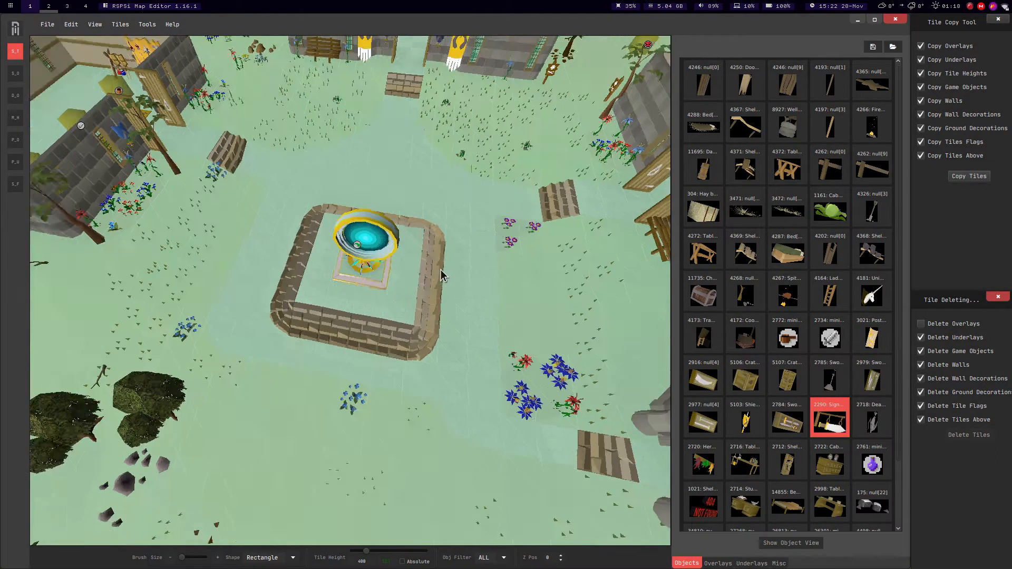
{"action": "key", "text": "s"}
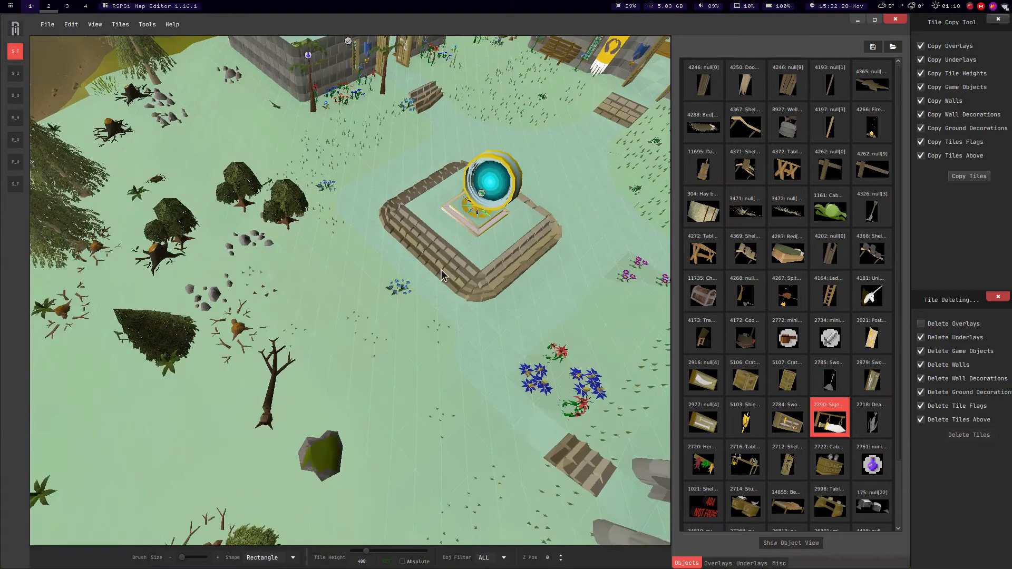
{"action": "key", "text": "s"}
{"action": "key", "text": "a"}
{"action": "key", "text": "a"}
{"action": "key", "text": "w"}
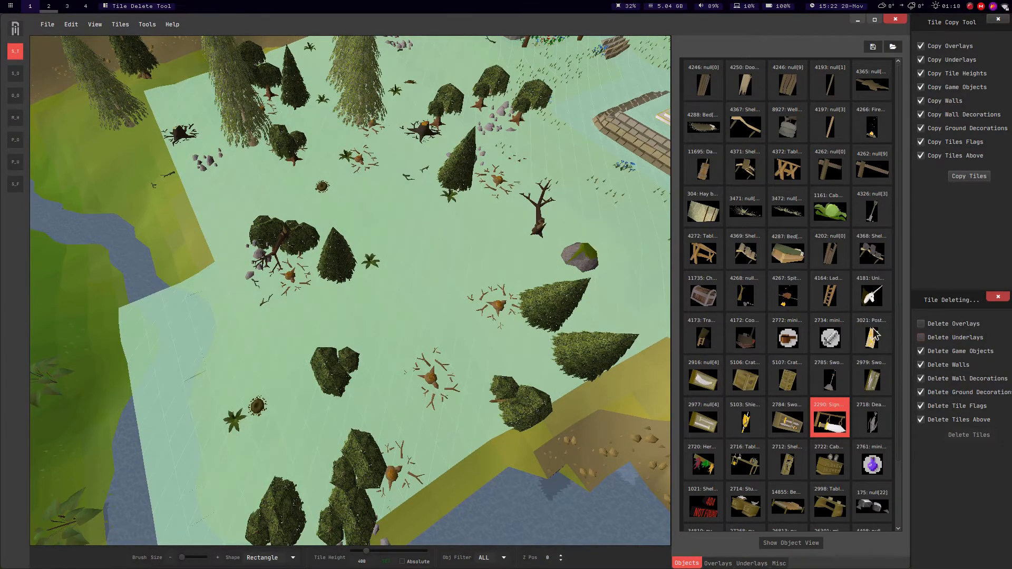
Inspect the selected grassland, river and trees from above.
{"action": "middle_click_drag", "start_coordinate": [434, 299], "coordinate": [300, 150]}
{"action": "key", "text": "a"}
{"action": "key", "text": "s"}
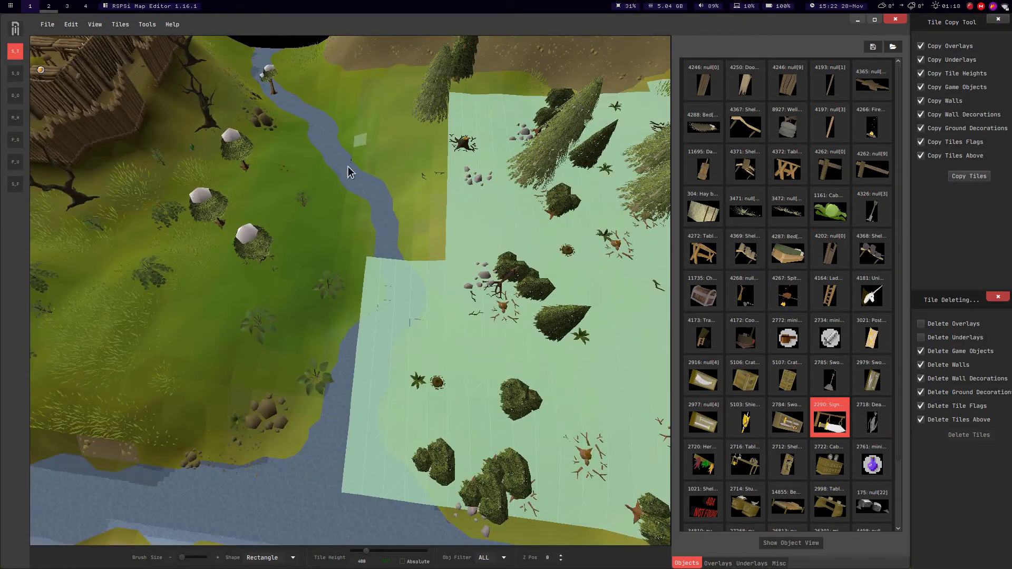
{"action": "key", "text": "a"}
{"action": "middle_click_drag", "start_coordinate": [251, 232], "coordinate": [348, 266]}
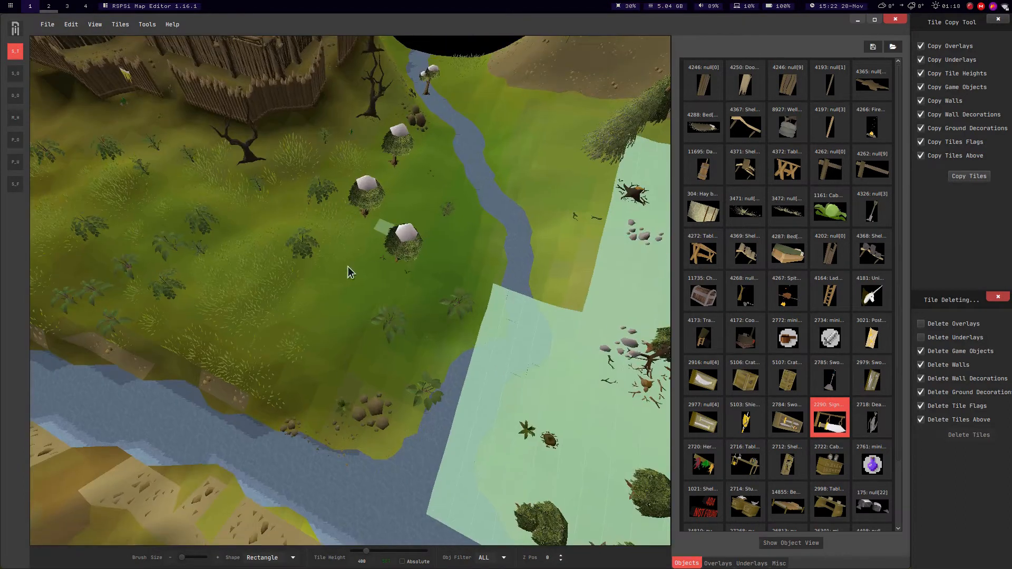
{"action": "key", "text": "a"}
{"action": "key", "text": "w"}
{"action": "middle_click_drag", "start_coordinate": [296, 287], "coordinate": [459, 209]}
{"action": "key", "text": "w"}
{"action": "key", "text": "d"}
{"action": "middle_click_drag", "start_coordinate": [451, 262], "coordinate": [393, 333]}
{"action": "key", "text": "s"}
{"action": "key", "text": "d"}
{"action": "middle_click_drag", "start_coordinate": [330, 309], "coordinate": [359, 263]}
Delete the trees and objects on the selected tiles, keeping the ground.
{"action": "key", "text": "a"}
{"action": "key", "text": "w"}
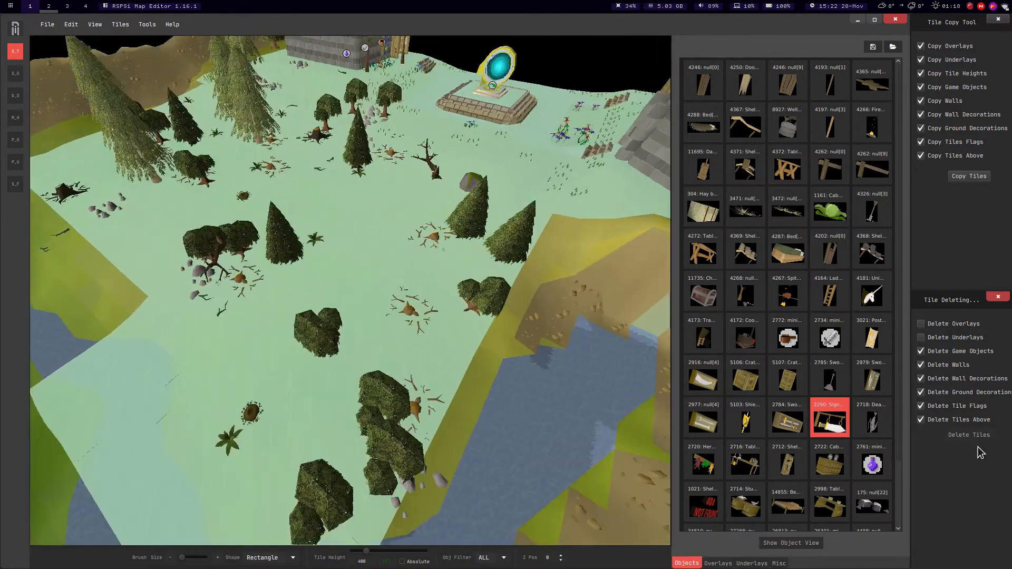
{"action": "key", "text": "s"}
{"action": "middle_click_drag", "start_coordinate": [469, 350], "coordinate": [471, 311]}
{"action": "key", "text": "d"}
{"action": "key", "text": "w"}
{"action": "key", "text": "a"}
{"action": "left_click", "coordinate": [955, 437]}
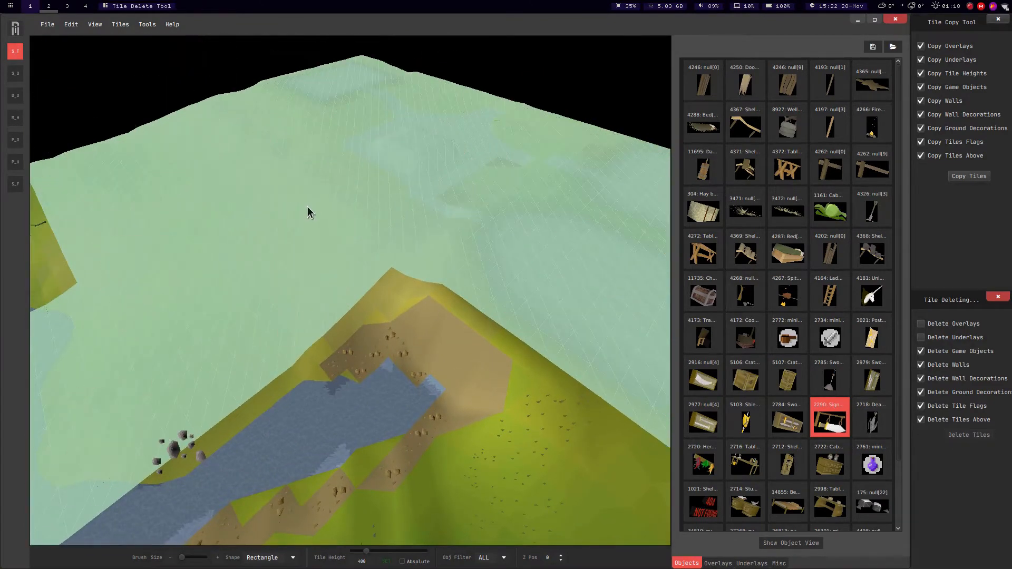
Clear the large selection down to one tile and move to the stone building.
{"action": "left_click", "coordinate": [311, 206]}
{"action": "middle_click_drag", "start_coordinate": [314, 210], "coordinate": [299, 237]}
{"action": "key", "text": "d"}
{"action": "key", "text": "s"}
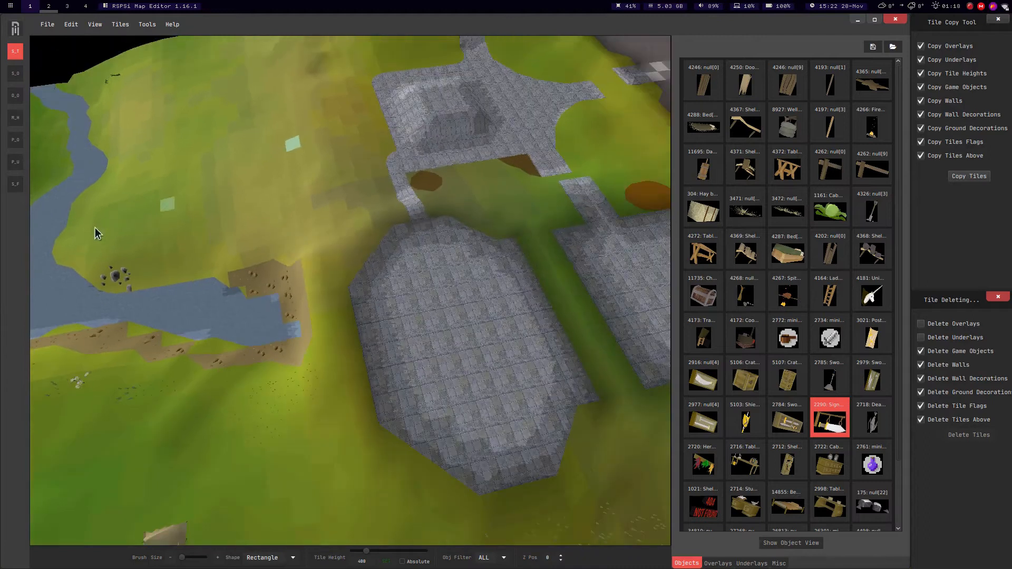
{"action": "key", "text": "a"}
{"action": "key", "text": "d"}
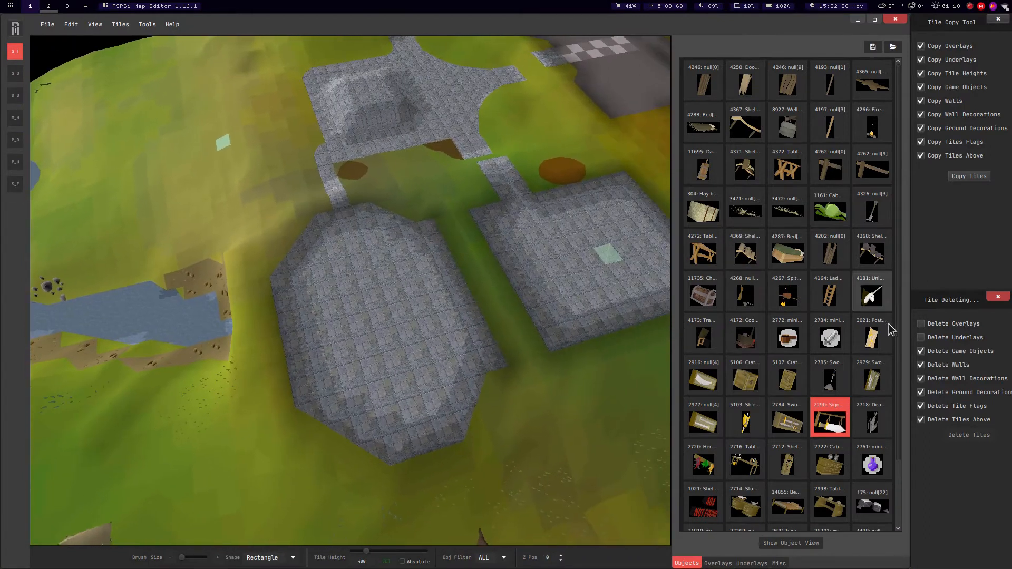
{"action": "scroll", "coordinate": [305, 353], "scroll_direction": "down", "scroll_amount": 3}
Select a strip of tiles along the stone wall and checkered floor.
{"action": "middle_click_drag", "start_coordinate": [305, 354], "coordinate": [263, 405]}
{"action": "mouse_move", "coordinate": [262, 405]}
{"action": "left_mouse_down"}
{"action": "mouse_move", "coordinate": [481, 211]}
{"action": "mouse_move", "coordinate": [527, 113]}
{"action": "mouse_move", "coordinate": [585, 121]}
{"action": "left_mouse_up"}
{"action": "key", "text": "w"}
{"action": "middle_click_drag", "start_coordinate": [585, 121], "coordinate": [428, 90]}
{"action": "key", "text": "w"}
{"action": "mouse_move", "coordinate": [428, 91]}
{"action": "left_mouse_down"}
{"action": "mouse_move", "coordinate": [332, 116]}
{"action": "mouse_move", "coordinate": [339, 96]}
{"action": "left_mouse_up"}
{"action": "middle_click_drag", "start_coordinate": [274, 177], "coordinate": [327, 156]}
{"action": "left_click_drag", "start_coordinate": [335, 136], "coordinate": [153, 235]}
{"action": "middle_click_drag", "start_coordinate": [238, 237], "coordinate": [354, 232]}
Delete the selected tiles, leaving black holes, then reset the selection to one tile.
{"action": "left_click", "coordinate": [960, 435]}
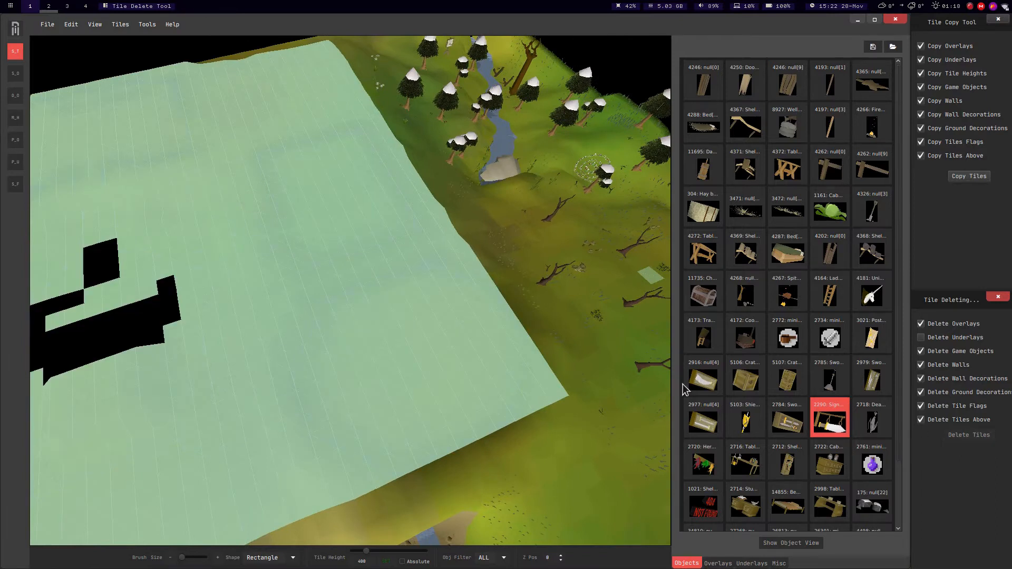
{"action": "middle_click_drag", "start_coordinate": [266, 295], "coordinate": [252, 97]}
{"action": "left_click", "coordinate": [341, 251]}
{"action": "scroll", "coordinate": [356, 252], "scroll_direction": "up", "scroll_amount": 4}
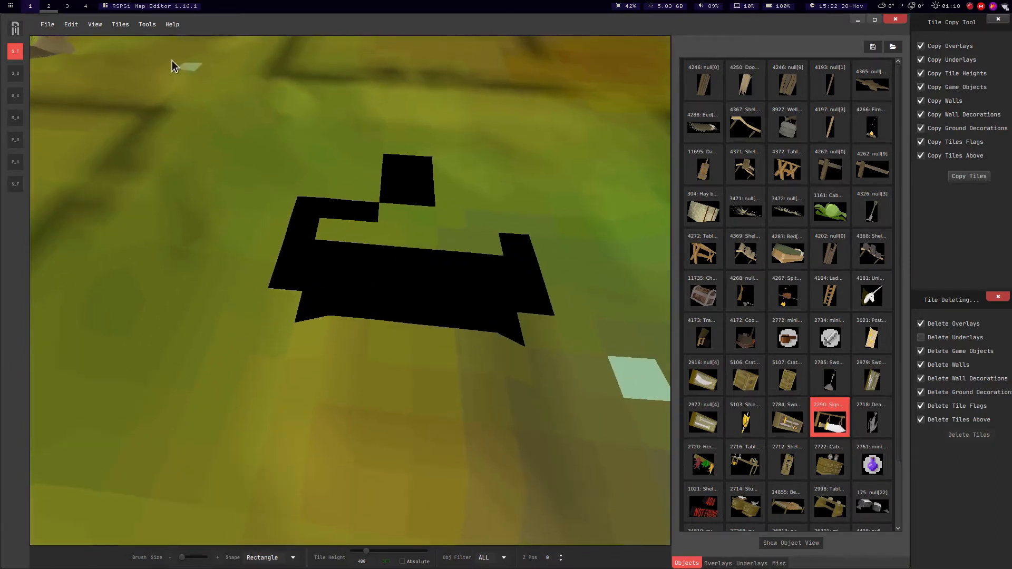
Look over the black holes and switch the palette to underlay colours.
{"action": "left_click", "coordinate": [90, 24]}
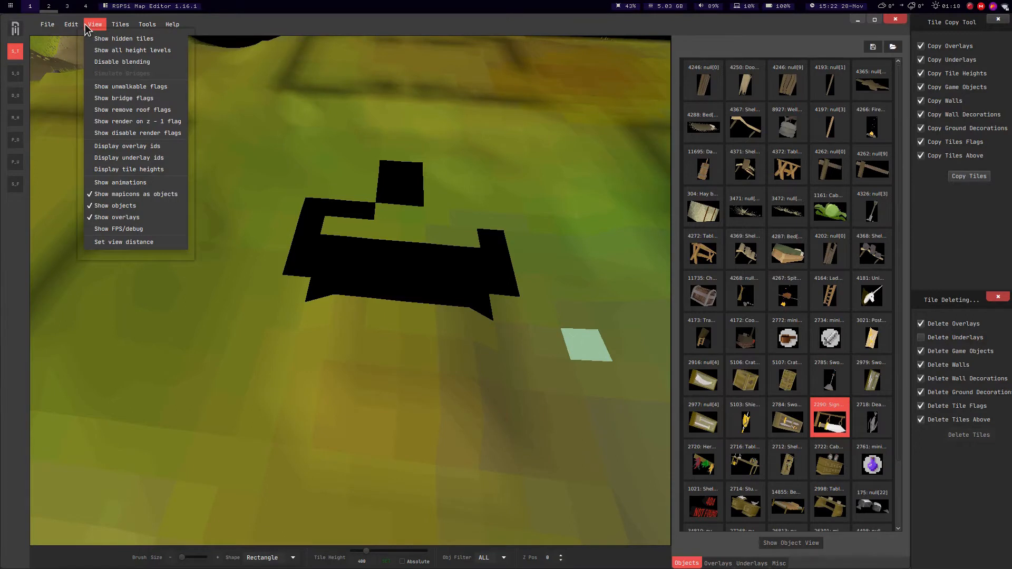
{"action": "left_click", "coordinate": [268, 166]}
{"action": "middle_click_drag", "start_coordinate": [453, 238], "coordinate": [169, 153]}
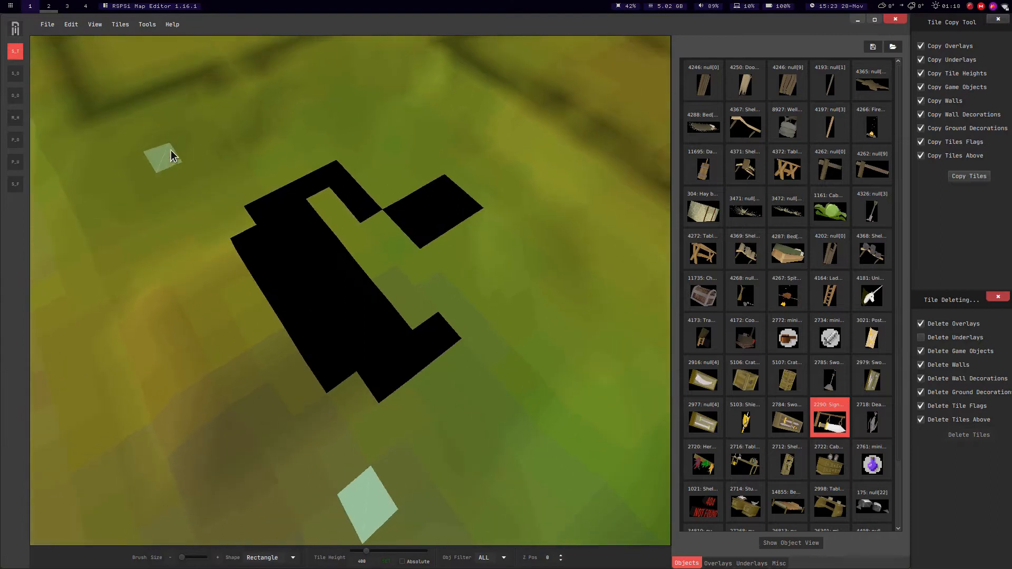
{"action": "left_click", "coordinate": [751, 563]}
Turn on Show hidden tiles so the deleted patch appears as grey tiles.
{"action": "left_click", "coordinate": [96, 27]}
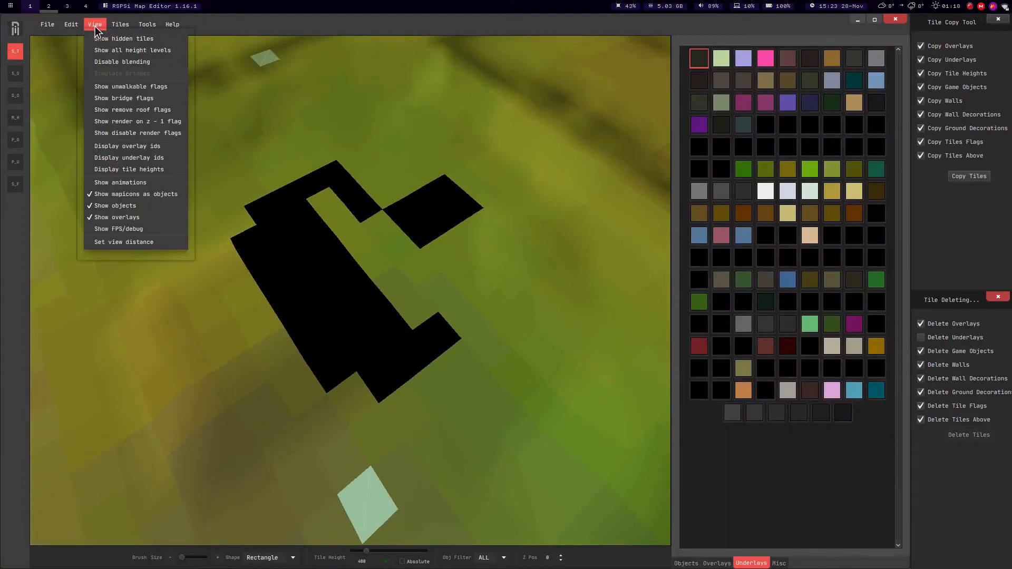
{"action": "left_click", "coordinate": [104, 39]}
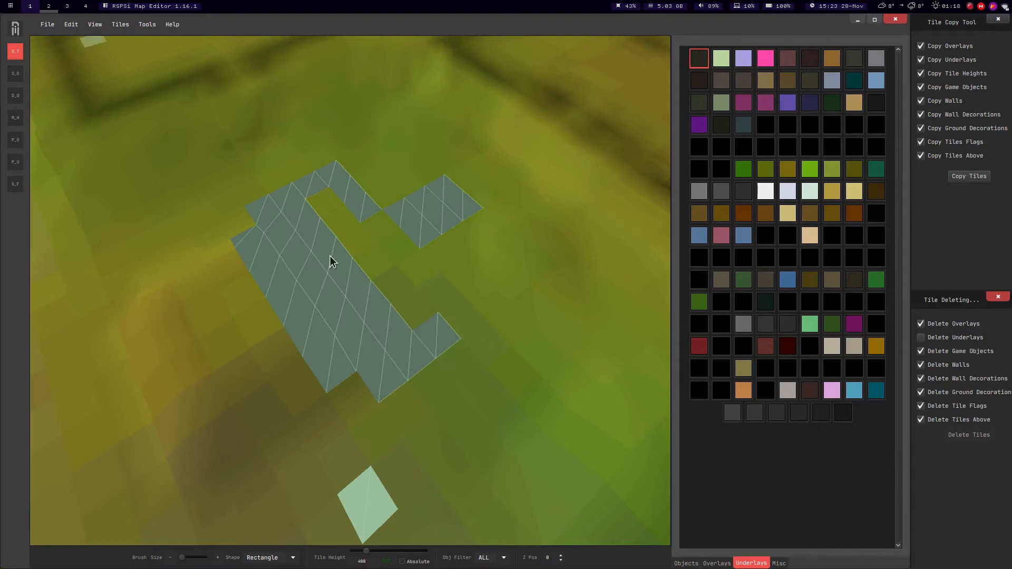
{"action": "scroll", "coordinate": [338, 255], "scroll_direction": "up", "scroll_amount": 3}
{"action": "mouse_move", "coordinate": [344, 252]}
{"action": "middle_mouse_down"}
{"action": "mouse_move", "coordinate": [514, 246]}
{"action": "mouse_move", "coordinate": [507, 280]}
{"action": "mouse_move", "coordinate": [475, 286]}
{"action": "mouse_move", "coordinate": [593, 565]}
{"action": "middle_mouse_up"}
Switch the working height level (Z Pos) to 1 and back to 0, framing the grey tiles.
{"action": "left_click", "coordinate": [559, 556]}
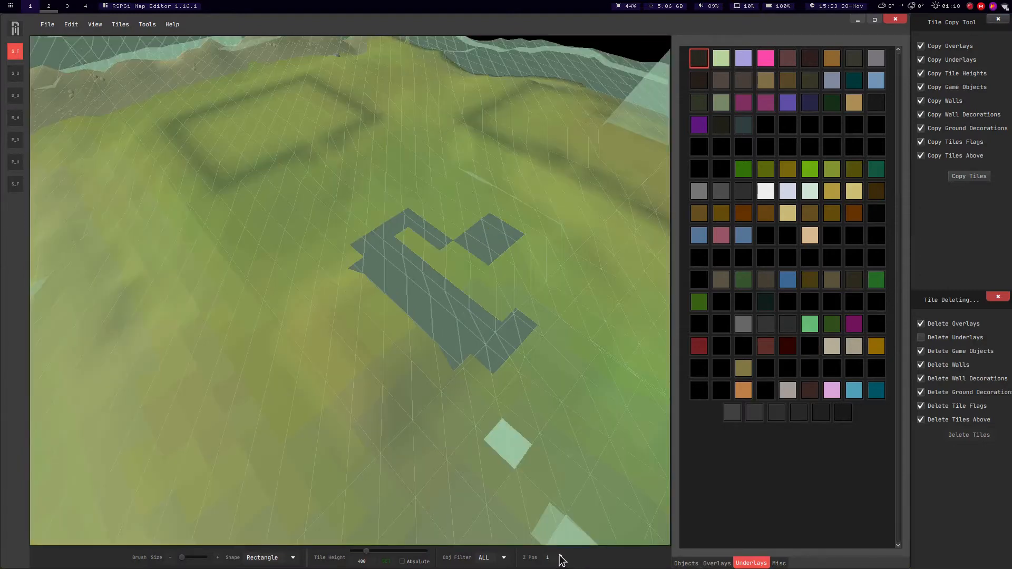
{"action": "mouse_move", "coordinate": [480, 365]}
{"action": "middle_mouse_down"}
{"action": "mouse_move", "coordinate": [470, 262]}
{"action": "mouse_move", "coordinate": [599, 276]}
{"action": "mouse_move", "coordinate": [453, 232]}
{"action": "mouse_move", "coordinate": [422, 282]}
{"action": "mouse_move", "coordinate": [338, 278]}
{"action": "middle_mouse_up"}
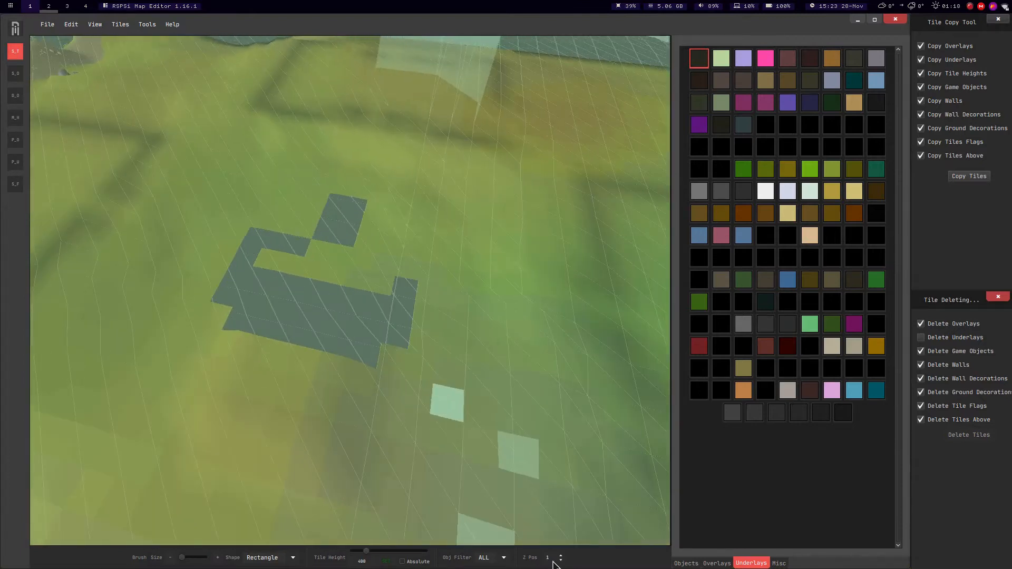
{"action": "left_click", "coordinate": [561, 561]}
{"action": "middle_click_drag", "start_coordinate": [524, 207], "coordinate": [658, 216]}
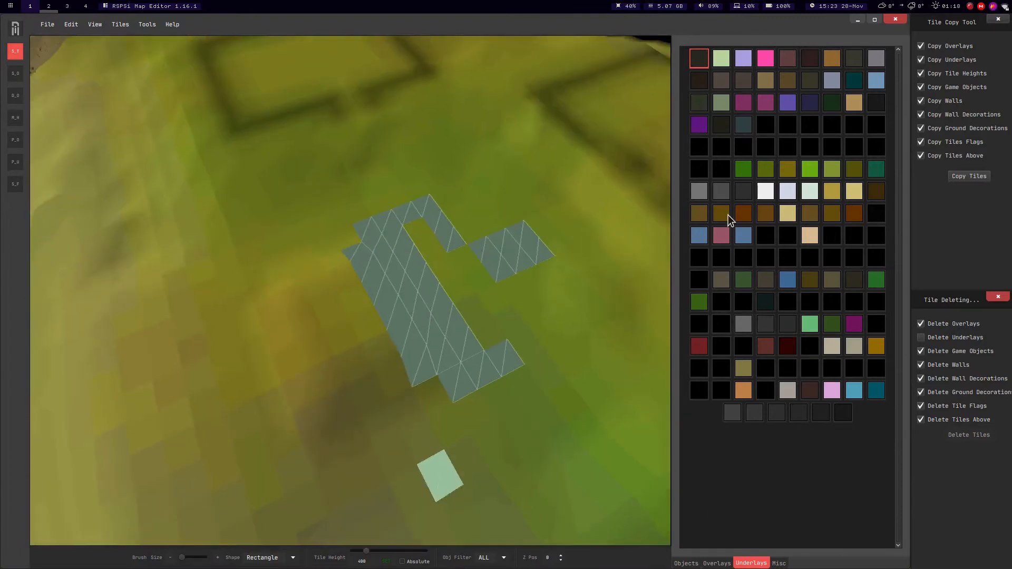
{"action": "key", "text": "d"}
{"action": "middle_click_drag", "start_coordinate": [394, 296], "coordinate": [442, 191]}
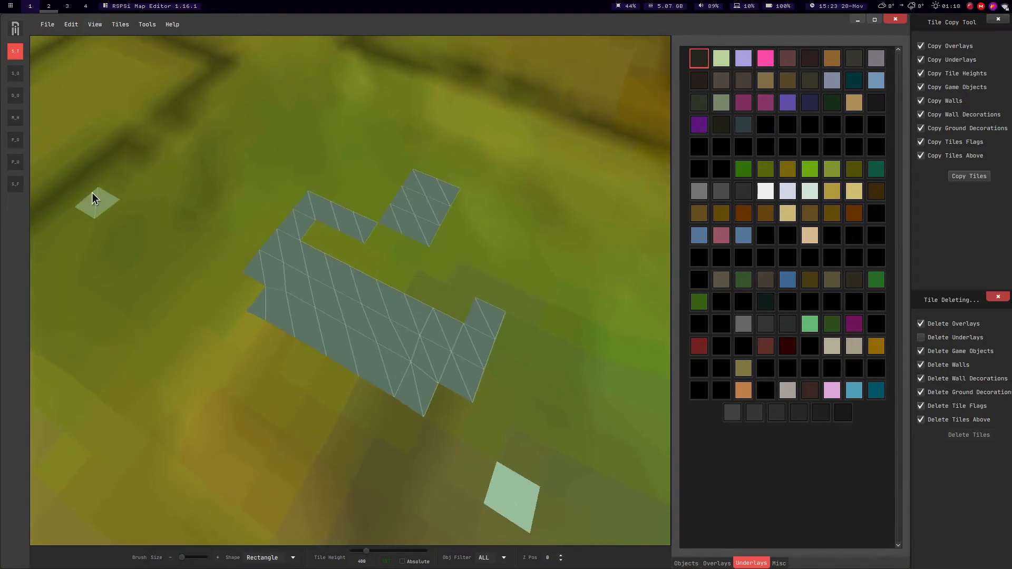
{"action": "left_click", "coordinate": [91, 22]}
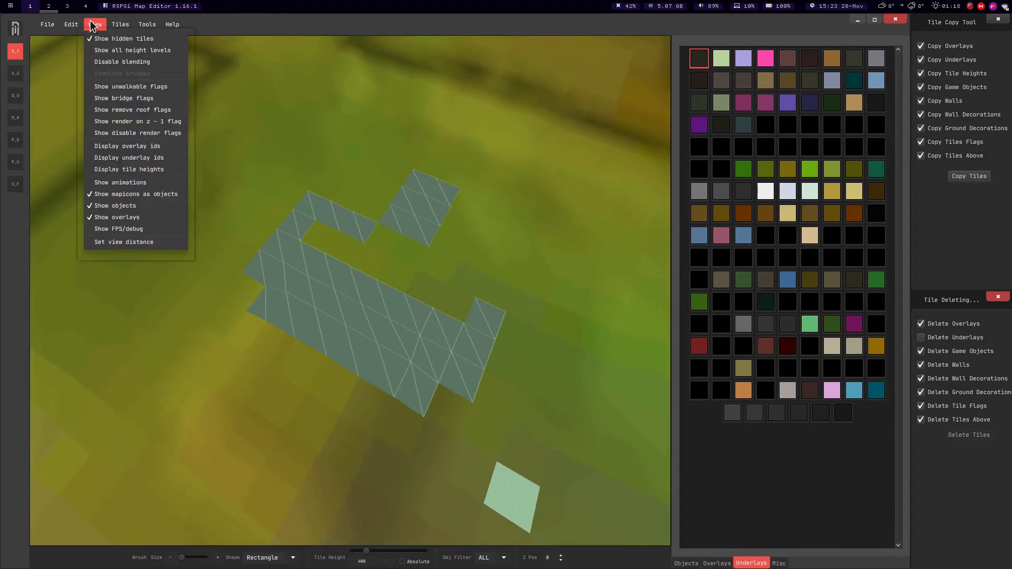
Disable tile blending and paint a green underlay over the deleted patch, including its left side.
{"action": "left_click", "coordinate": [117, 61]}
{"action": "middle_click_drag", "start_coordinate": [430, 286], "coordinate": [764, 259]}
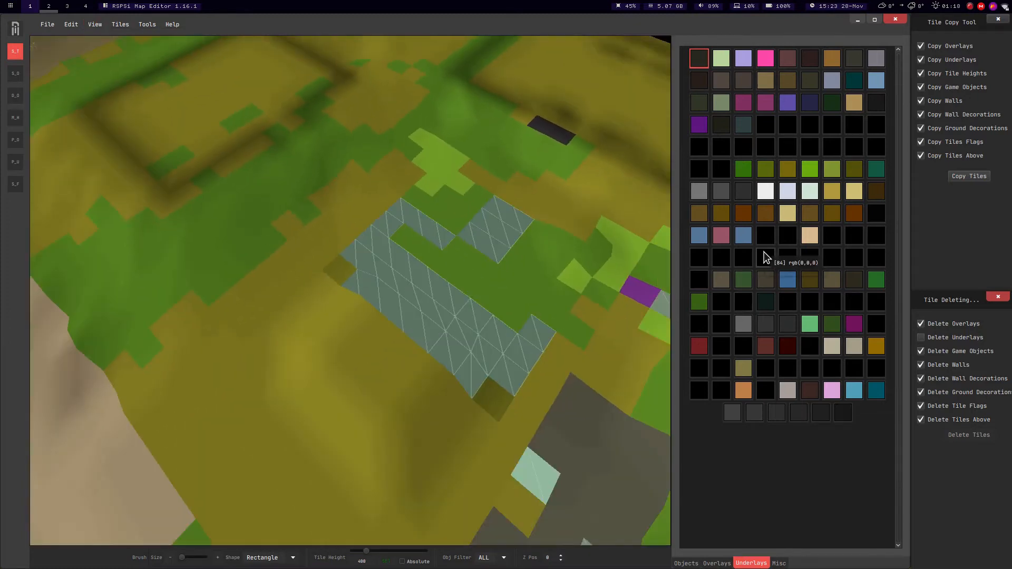
{"action": "left_click", "coordinate": [787, 172]}
{"action": "mouse_move", "coordinate": [435, 302]}
{"action": "left_mouse_down"}
{"action": "mouse_move", "coordinate": [396, 253]}
{"action": "mouse_move", "coordinate": [402, 315]}
{"action": "mouse_move", "coordinate": [384, 338]}
{"action": "left_mouse_up"}
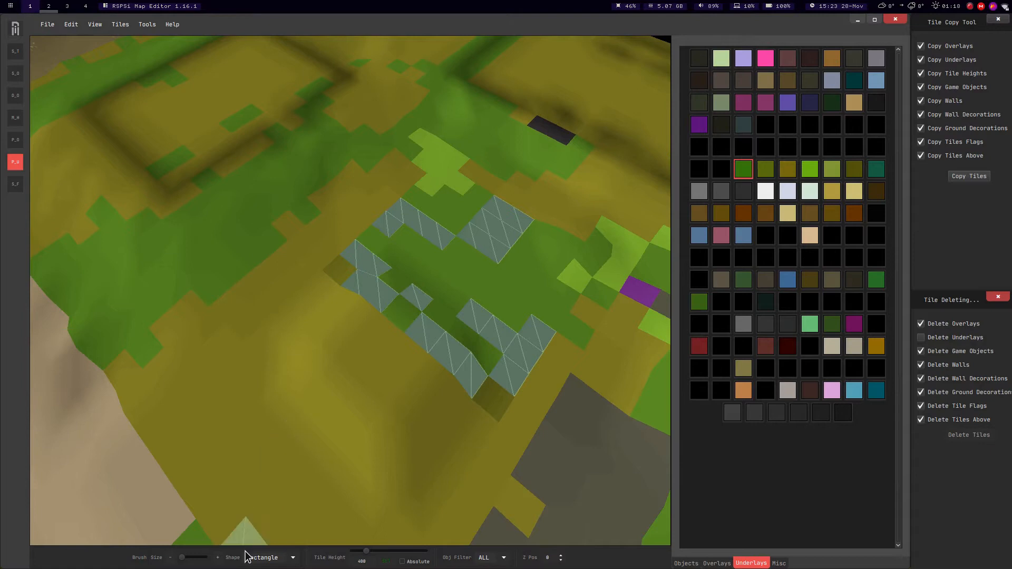
{"action": "mouse_move", "coordinate": [408, 259]}
{"action": "left_mouse_down"}
{"action": "mouse_move", "coordinate": [380, 267]}
{"action": "mouse_move", "coordinate": [459, 242]}
{"action": "left_mouse_up"}
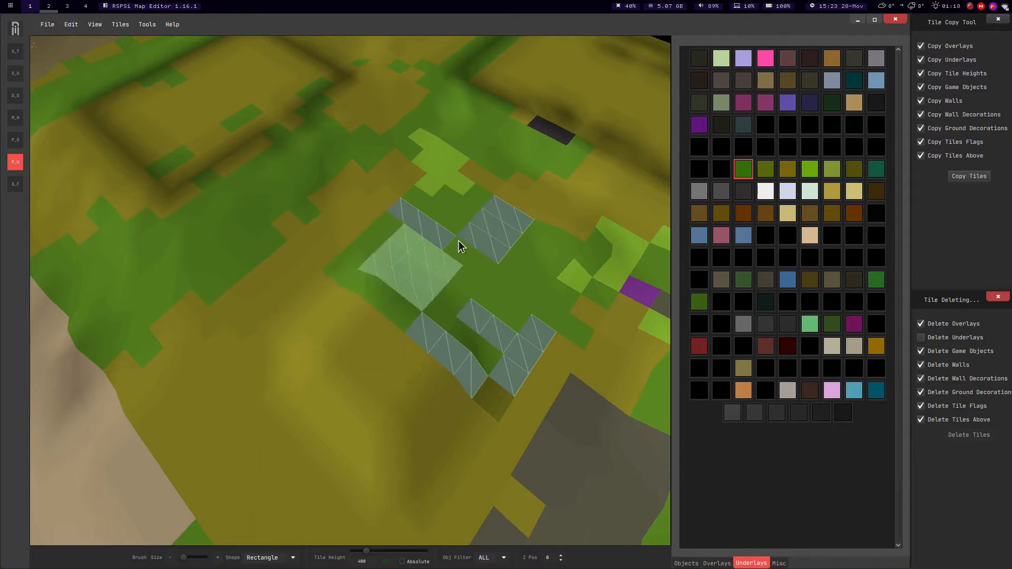
Return to the underlay palette and paint the remaining grey tiles dark green.
{"action": "left_click", "coordinate": [696, 564]}
{"action": "left_click", "coordinate": [715, 564]}
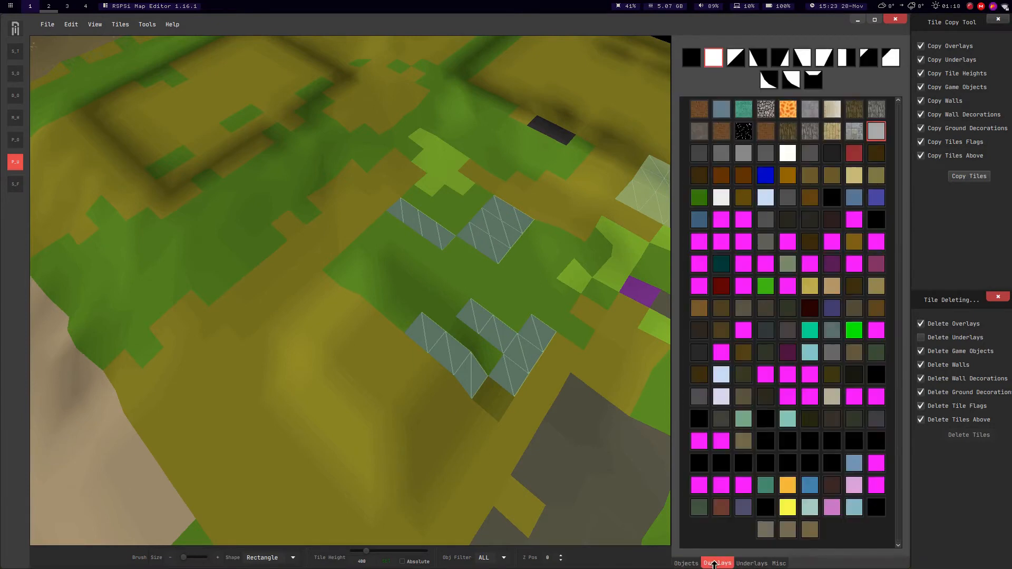
{"action": "left_click", "coordinate": [751, 563]}
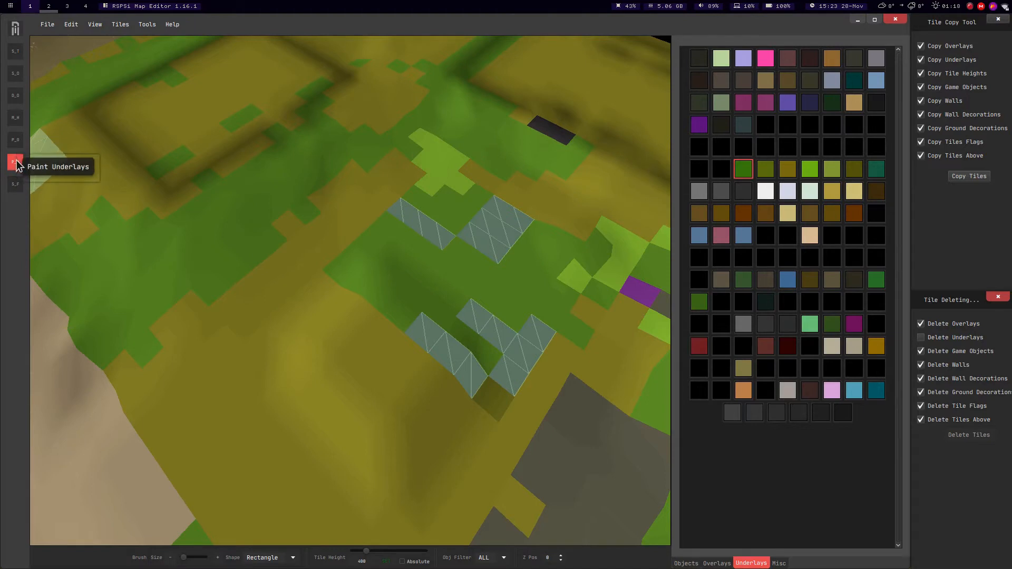
{"action": "mouse_move", "coordinate": [469, 200]}
{"action": "left_mouse_down"}
{"action": "mouse_move", "coordinate": [460, 239]}
{"action": "mouse_move", "coordinate": [417, 227]}
{"action": "mouse_move", "coordinate": [502, 333]}
{"action": "mouse_move", "coordinate": [454, 331]}
{"action": "left_mouse_up"}
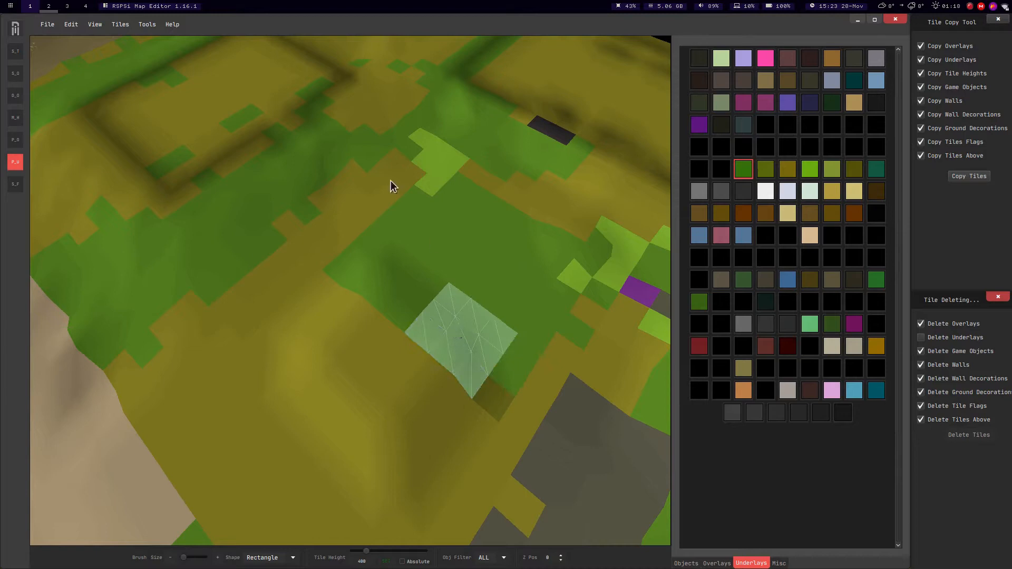
Select three leftover bare tiles, repaint them with a different green underlay, and return to Select Tile.
{"action": "left_click", "coordinate": [15, 51]}
{"action": "left_click", "coordinate": [449, 237]}
{"action": "left_click", "coordinate": [535, 240]}
{"action": "left_click", "coordinate": [457, 293]}
{"action": "left_click", "coordinate": [746, 171]}
{"action": "left_click", "coordinate": [749, 171]}
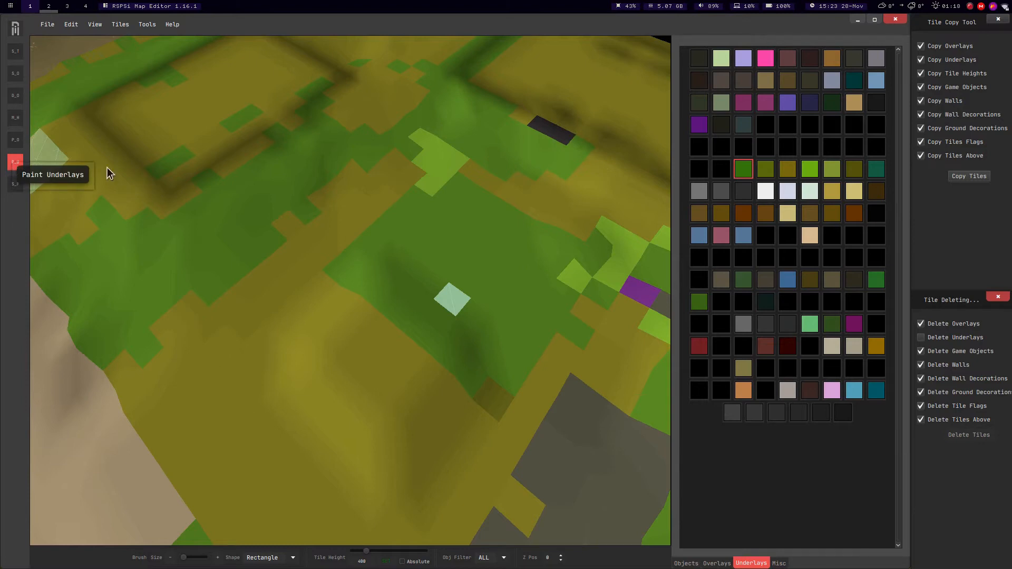
{"action": "left_click", "coordinate": [16, 52]}
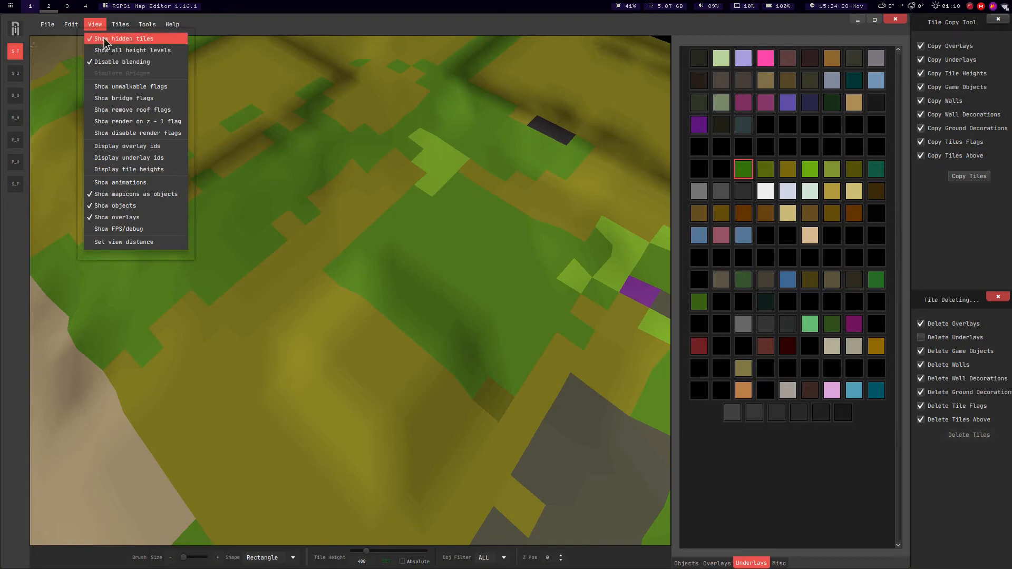
Hide the hidden tiles again and re-enable terrain blending.
{"action": "left_click", "coordinate": [105, 43]}
{"action": "left_click", "coordinate": [95, 27]}
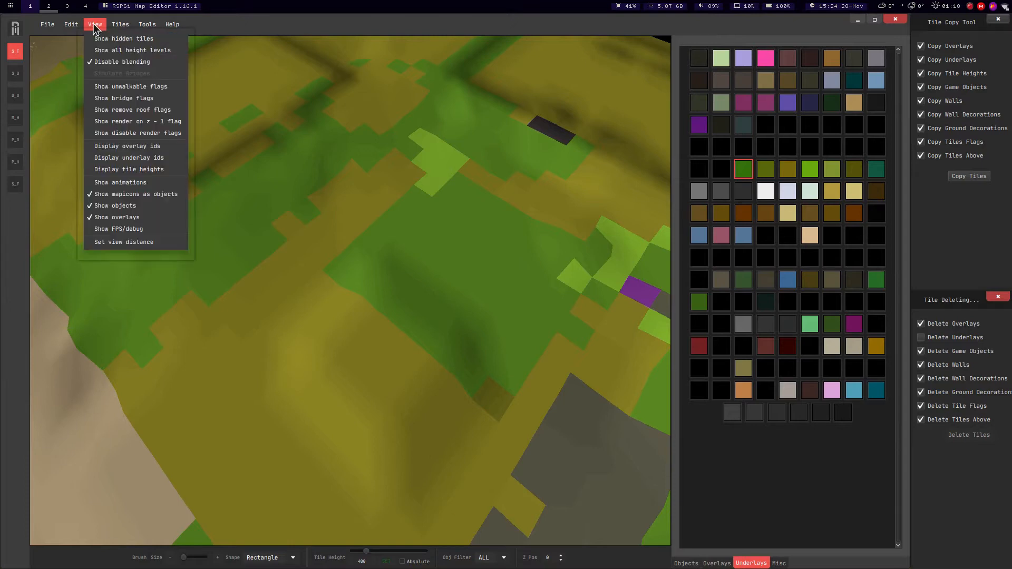
{"action": "left_click", "coordinate": [109, 62]}
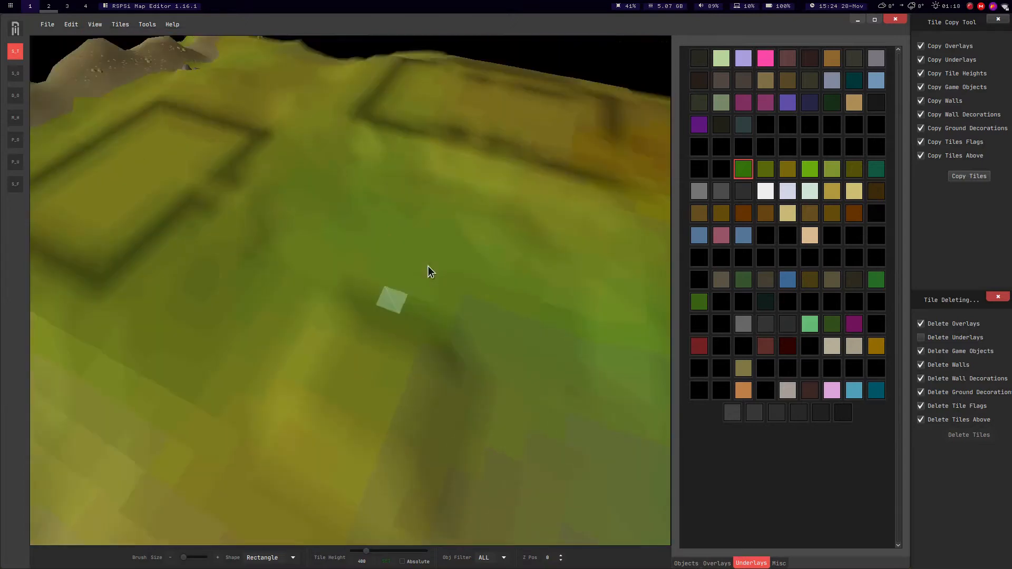
Switch the side panel to the Objects list and orbit to inspect the blended grass.
{"action": "left_click", "coordinate": [687, 563]}
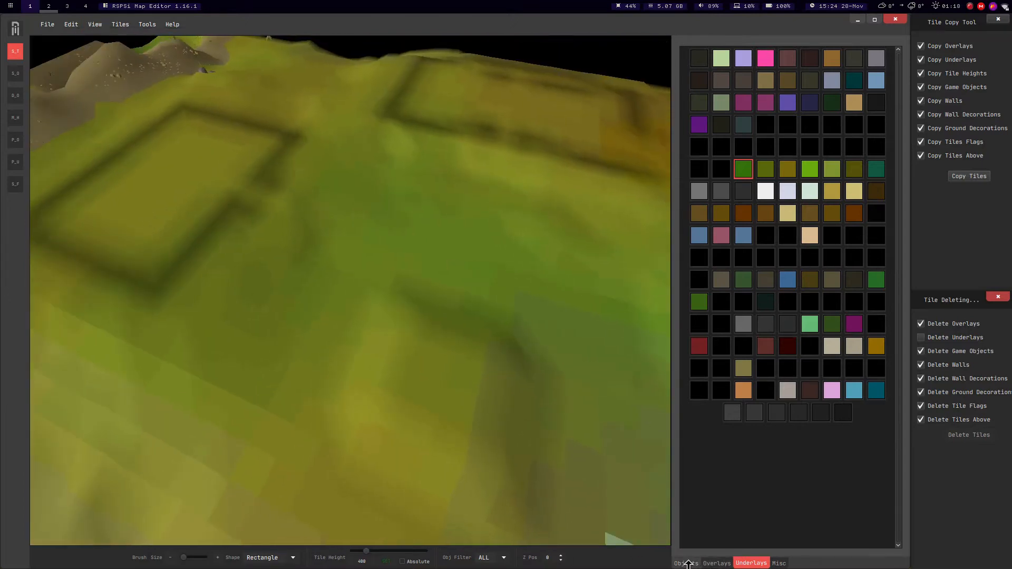
{"action": "middle_click_drag", "start_coordinate": [441, 309], "coordinate": [461, 323]}
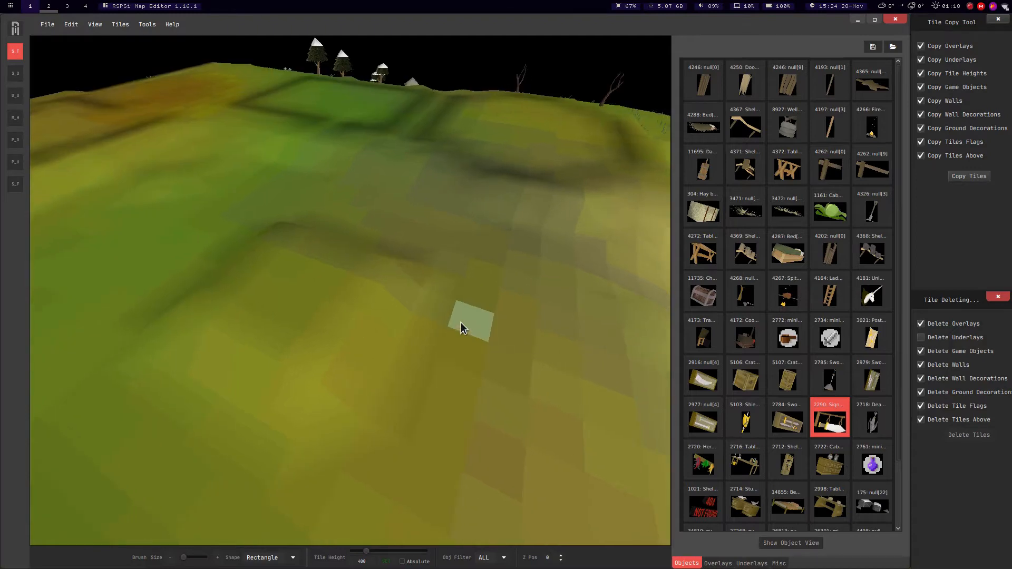
{"action": "middle_click_drag", "start_coordinate": [436, 324], "coordinate": [198, 115]}
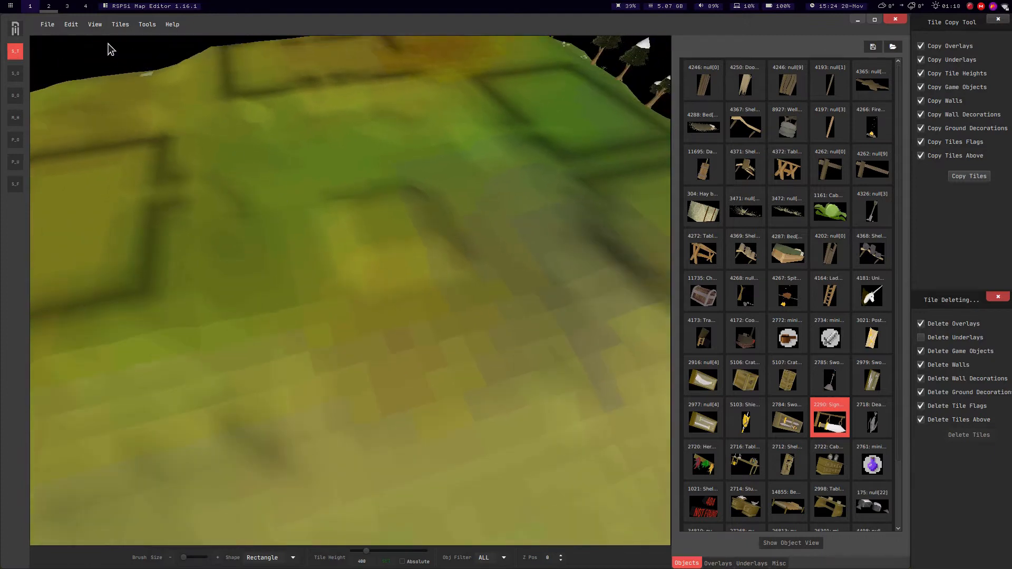
{"action": "left_click", "coordinate": [96, 27]}
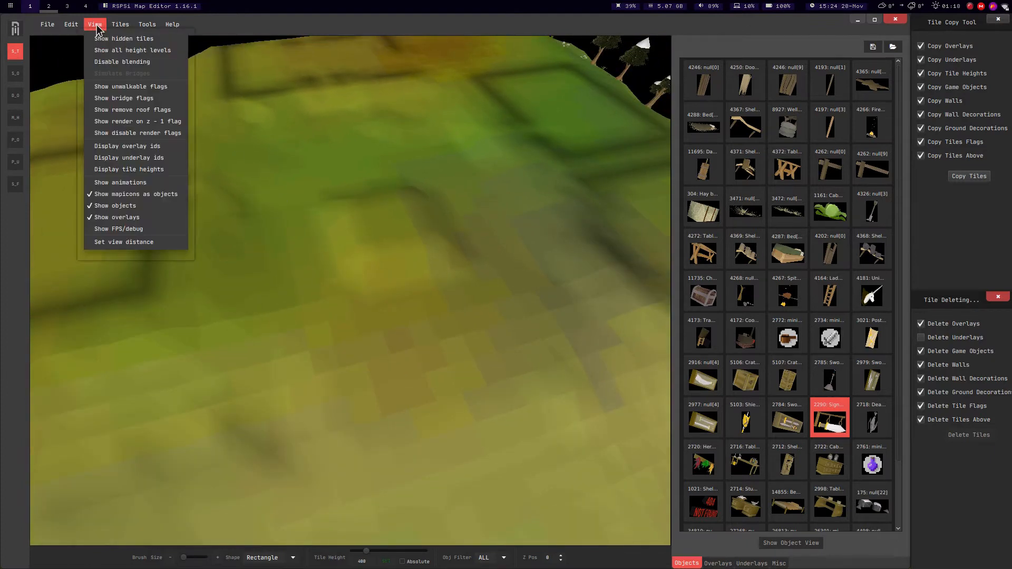
Display height values on every tile and move the camera over the walled plateau and pond.
{"action": "left_click", "coordinate": [111, 169]}
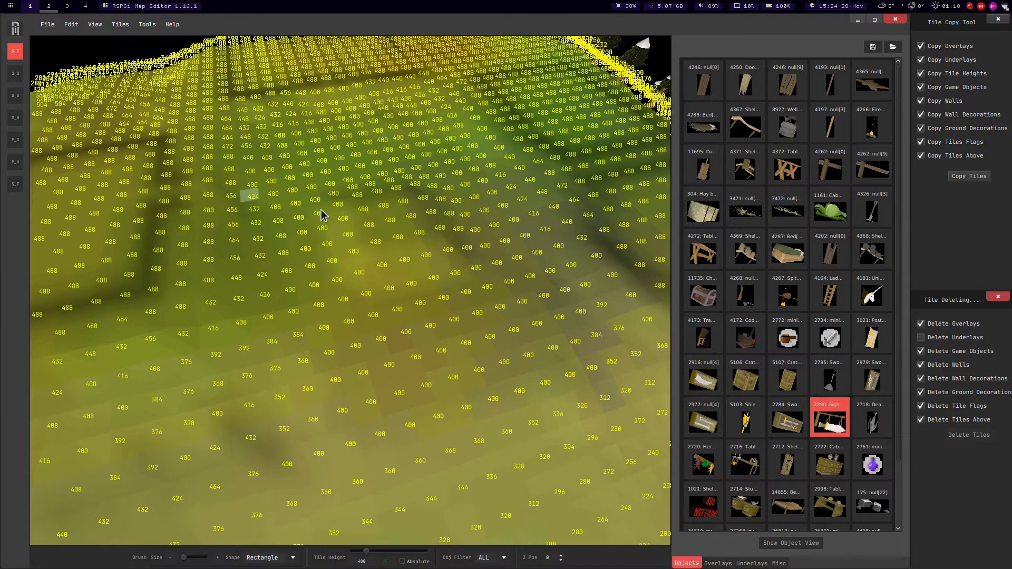
{"action": "key", "text": "a"}
{"action": "key", "text": "w"}
{"action": "key", "text": "s"}
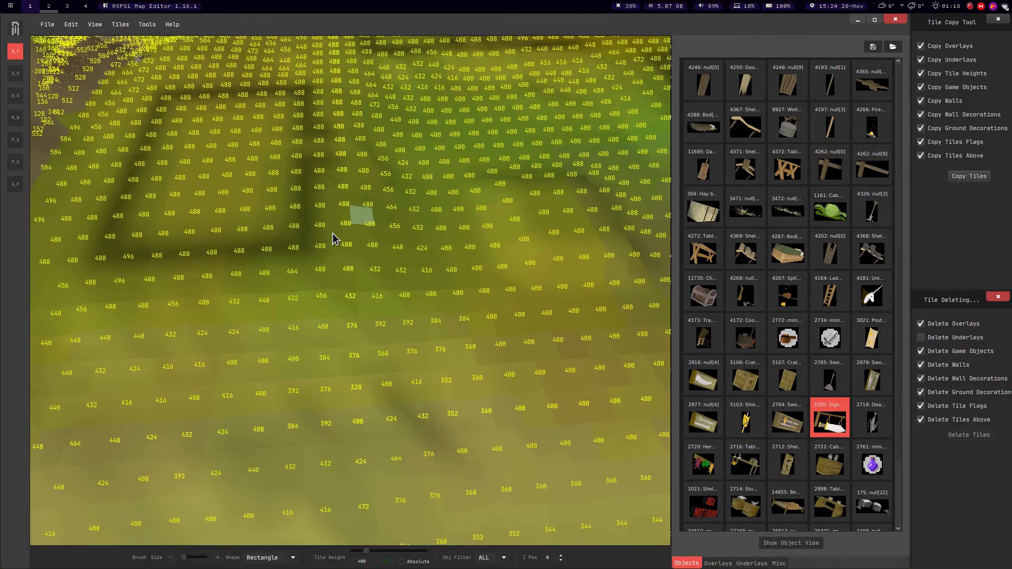
{"action": "key", "text": "Left"}
{"action": "key", "text": "Right"}
{"action": "key", "text": "Left"}
{"action": "key", "text": "s"}
{"action": "key", "text": "Up"}
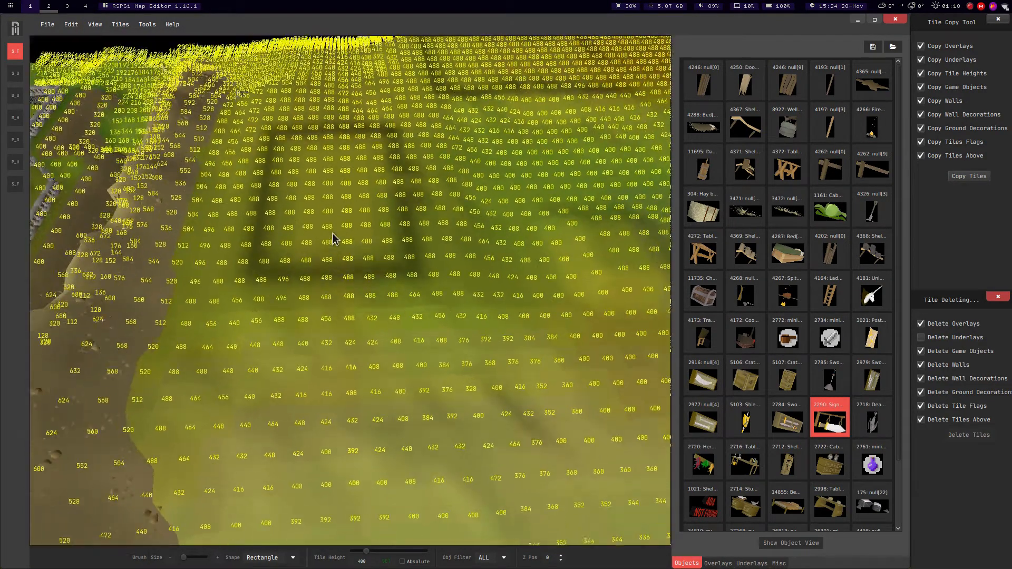
{"action": "key", "text": "w"}
{"action": "key", "text": "d"}
{"action": "key", "text": "s"}
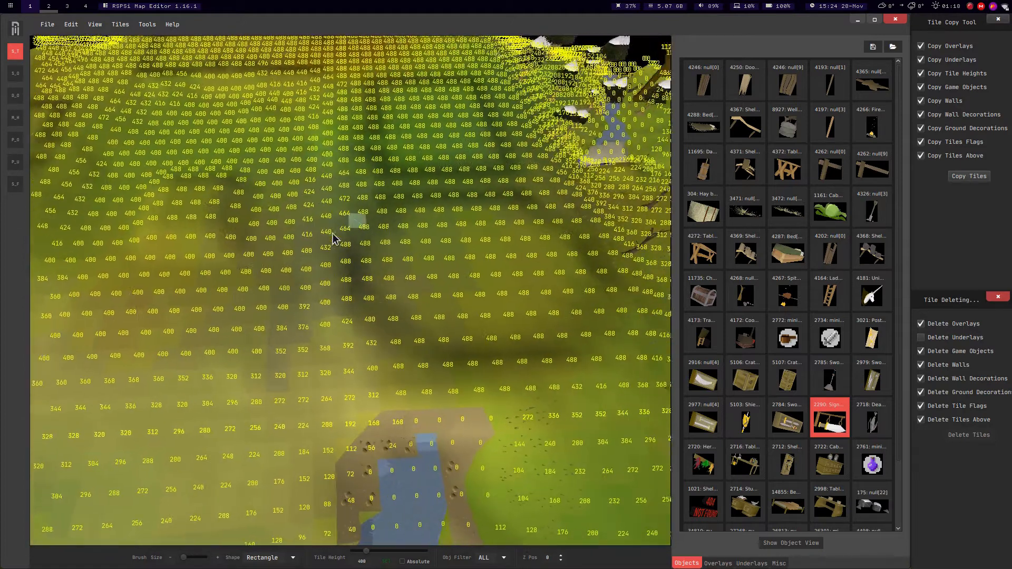
{"action": "key", "text": "a"}
{"action": "key", "text": "w"}
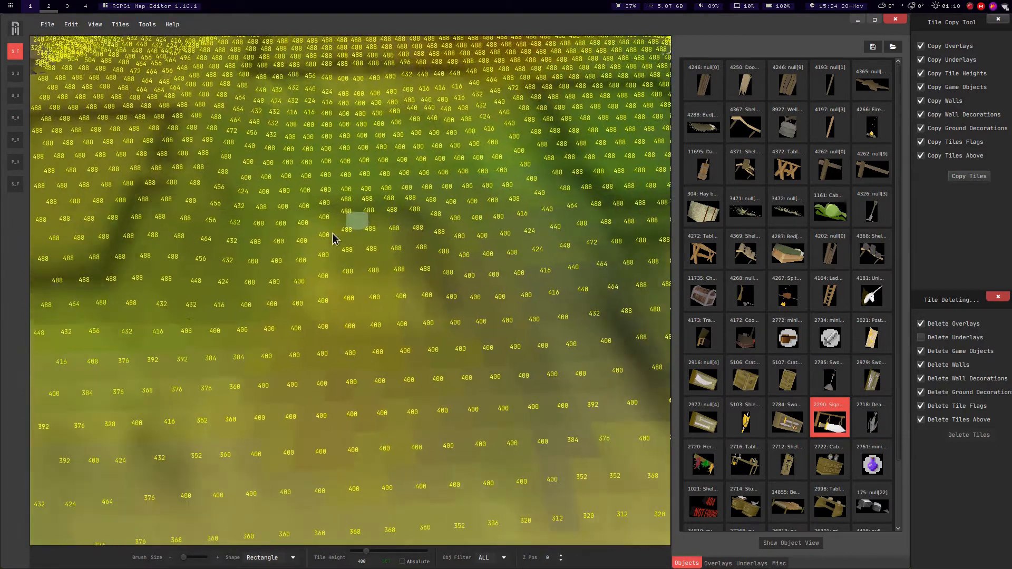
{"action": "key", "text": "s"}
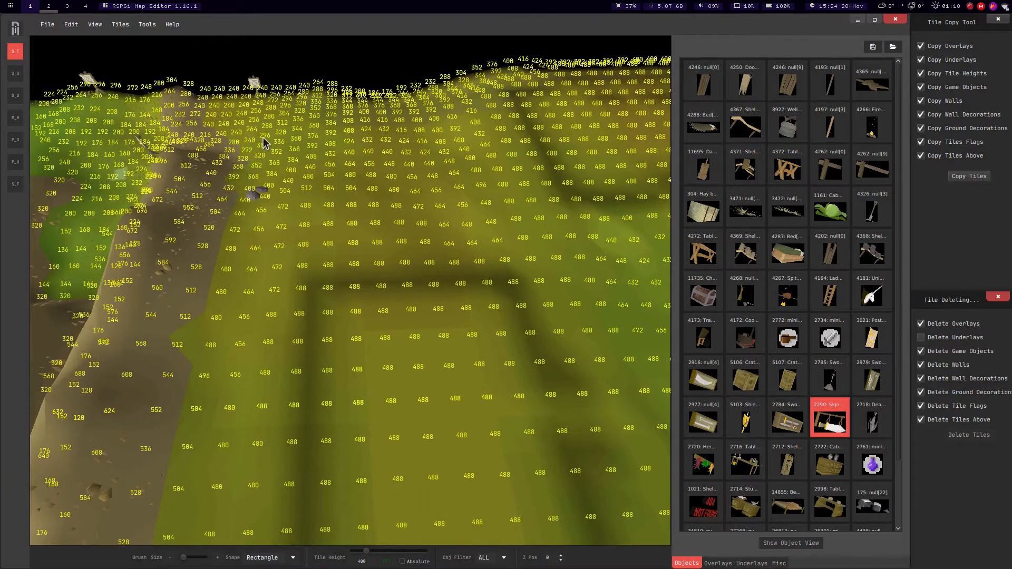
Drag-select an initial rectangle of tiles and stretch it upward near the plateau.
{"action": "left_click_drag", "start_coordinate": [283, 131], "coordinate": [451, 295]}
{"action": "left_click_drag", "start_coordinate": [310, 128], "coordinate": [514, 418]}
{"action": "key", "text": "s"}
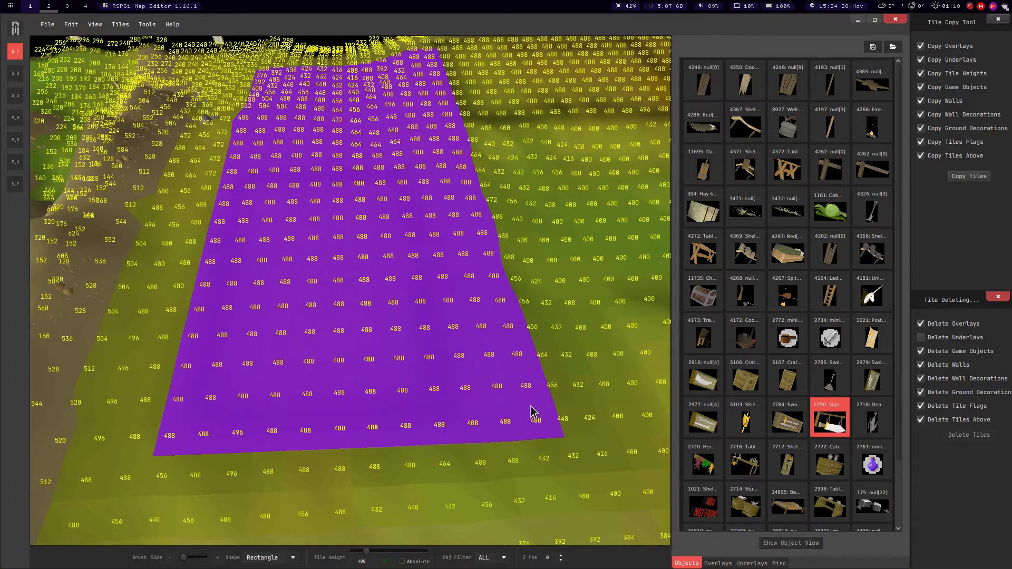
{"action": "key", "text": "s"}
{"action": "left_click_drag", "start_coordinate": [543, 414], "coordinate": [518, 249]}
{"action": "key", "text": "Right"}
{"action": "key", "text": "w"}
{"action": "key", "text": "s"}
{"action": "key", "text": "Down"}
{"action": "middle_click_drag", "start_coordinate": [529, 311], "coordinate": [400, 341]}
{"action": "key", "text": "d"}
{"action": "key", "text": "d"}
{"action": "middle_click_drag", "start_coordinate": [459, 110], "coordinate": [449, 94]}
{"action": "middle_click_drag", "start_coordinate": [450, 191], "coordinate": [388, 44]}
{"action": "key", "text": "s"}
Add blocks to the selection toward the lower right, the left, and along the right edge.
{"action": "left_click_drag", "start_coordinate": [440, 112], "coordinate": [675, 472]}
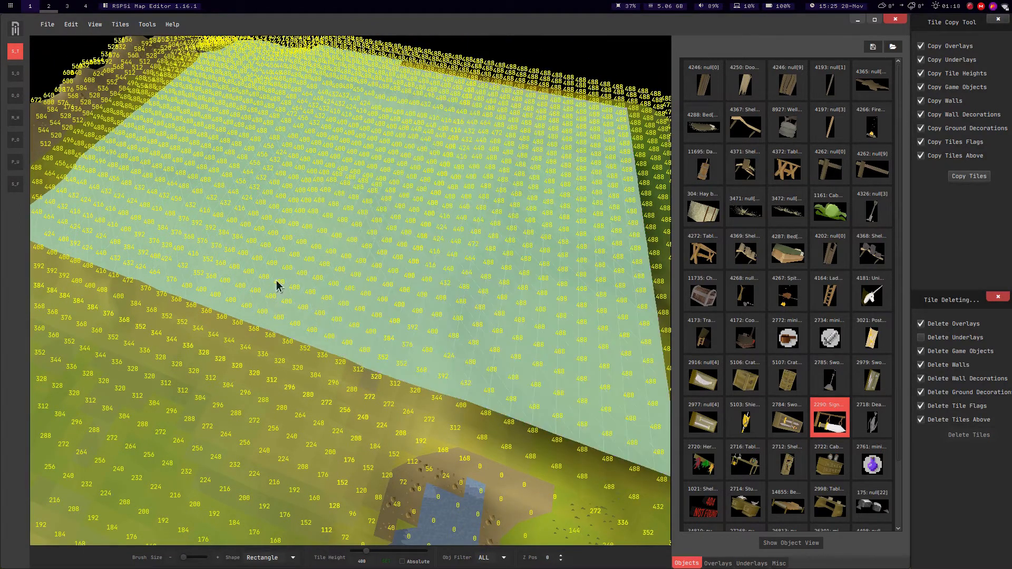
{"action": "left_click_drag", "start_coordinate": [337, 338], "coordinate": [78, 258]}
{"action": "middle_click_drag", "start_coordinate": [78, 258], "coordinate": [241, 225]}
{"action": "left_click_drag", "start_coordinate": [224, 219], "coordinate": [435, 457]}
{"action": "middle_click_drag", "start_coordinate": [294, 302], "coordinate": [151, 322]}
{"action": "middle_click_drag", "start_coordinate": [162, 233], "coordinate": [298, 235]}
{"action": "left_click_drag", "start_coordinate": [289, 227], "coordinate": [285, 367]}
{"action": "key", "text": "d"}
{"action": "left_click_drag", "start_coordinate": [236, 340], "coordinate": [646, 311]}
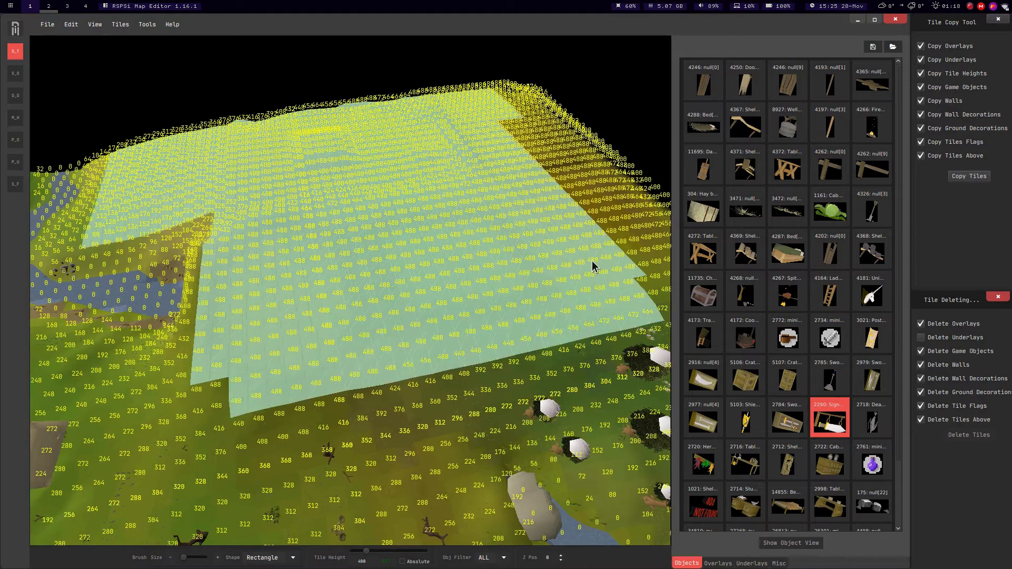
{"action": "middle_click_drag", "start_coordinate": [593, 261], "coordinate": [546, 293]}
{"action": "key", "text": "d"}
{"action": "left_click_drag", "start_coordinate": [477, 80], "coordinate": [555, 374]}
Move and orbit the camera to inspect the large selected terrain area.
{"action": "middle_click_drag", "start_coordinate": [384, 438], "coordinate": [411, 410]}
{"action": "key", "text": "a"}
{"action": "key", "text": "s"}
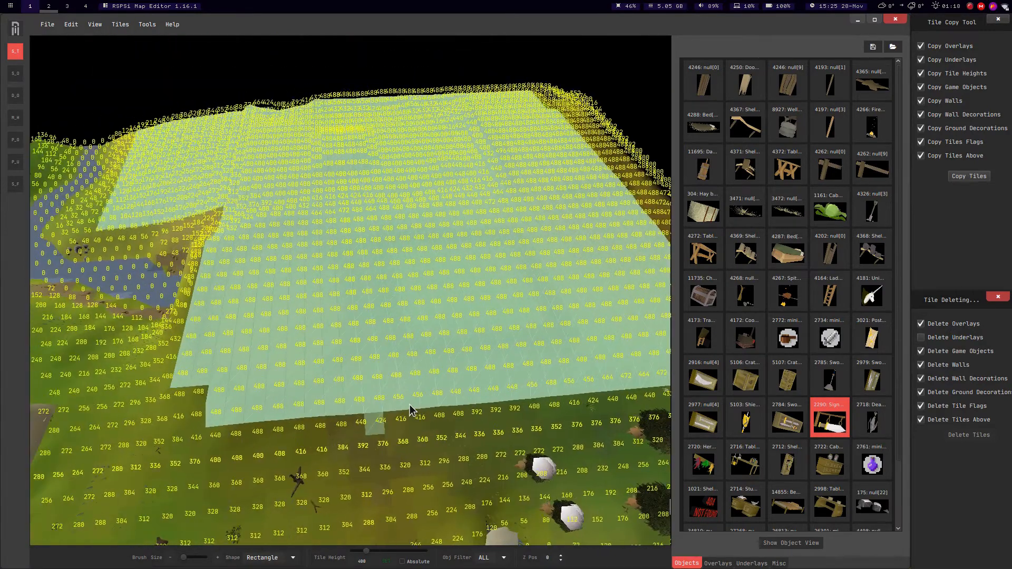
{"action": "key", "text": "w"}
{"action": "key", "text": "s"}
{"action": "key", "text": "s"}
{"action": "key", "text": "a"}
{"action": "key", "text": "Right"}
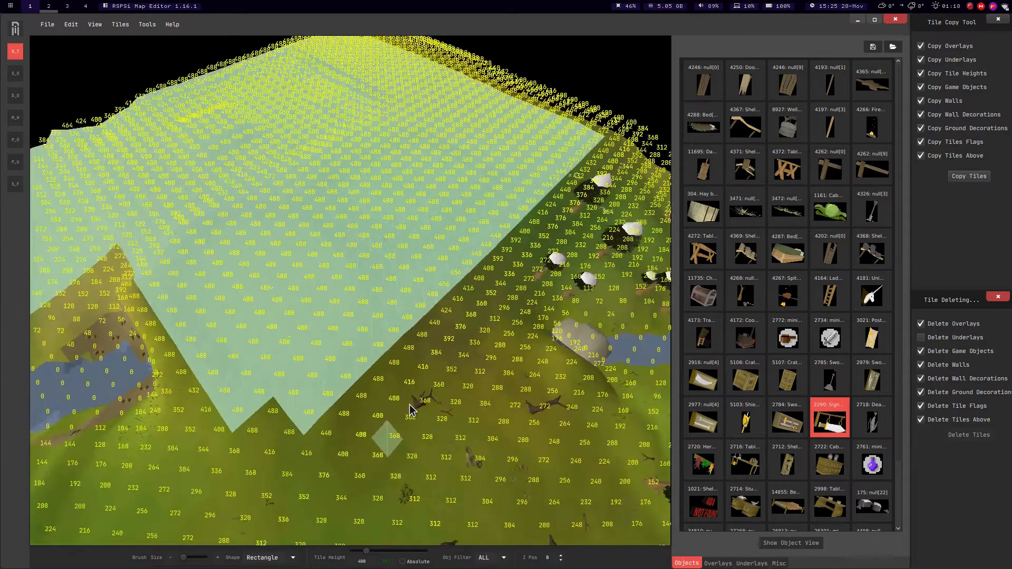
{"action": "key", "text": "w"}
{"action": "key", "text": "s"}
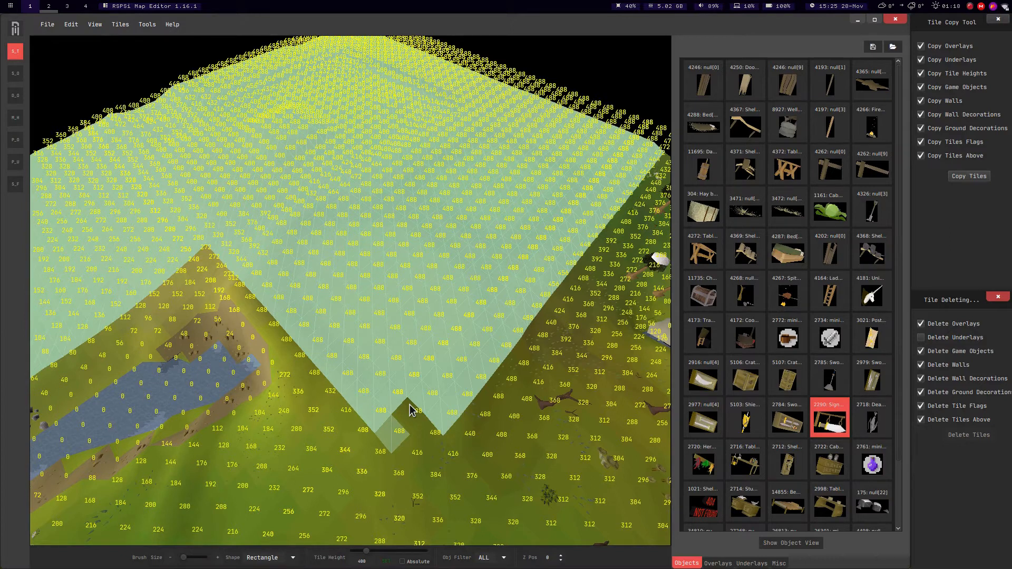
{"action": "key", "text": "Up"}
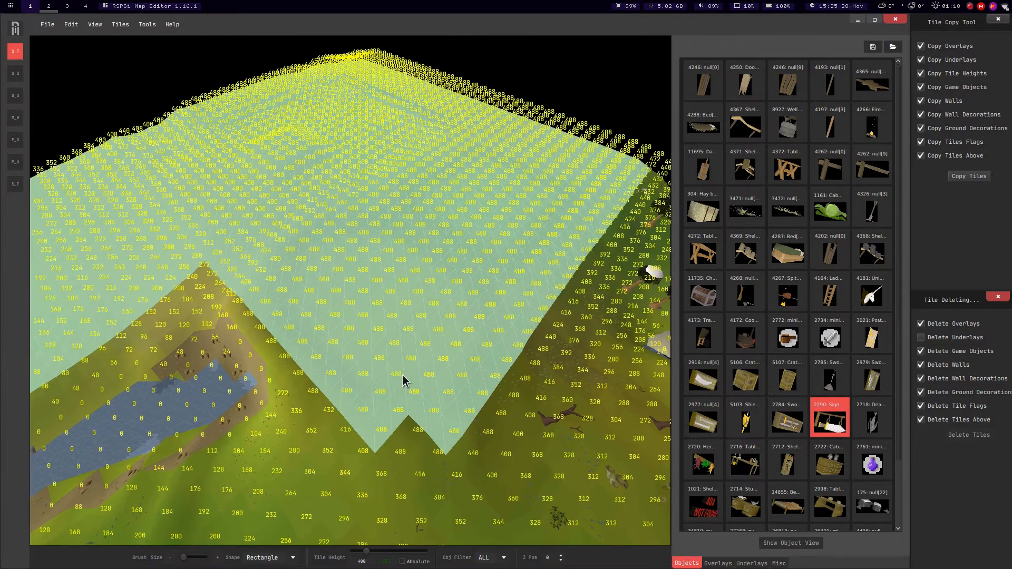
{"action": "mouse_move", "coordinate": [389, 377]}
{"action": "middle_mouse_down"}
{"action": "mouse_move", "coordinate": [413, 385]}
{"action": "mouse_move", "coordinate": [376, 378]}
{"action": "middle_mouse_up"}
{"action": "key", "text": "a"}
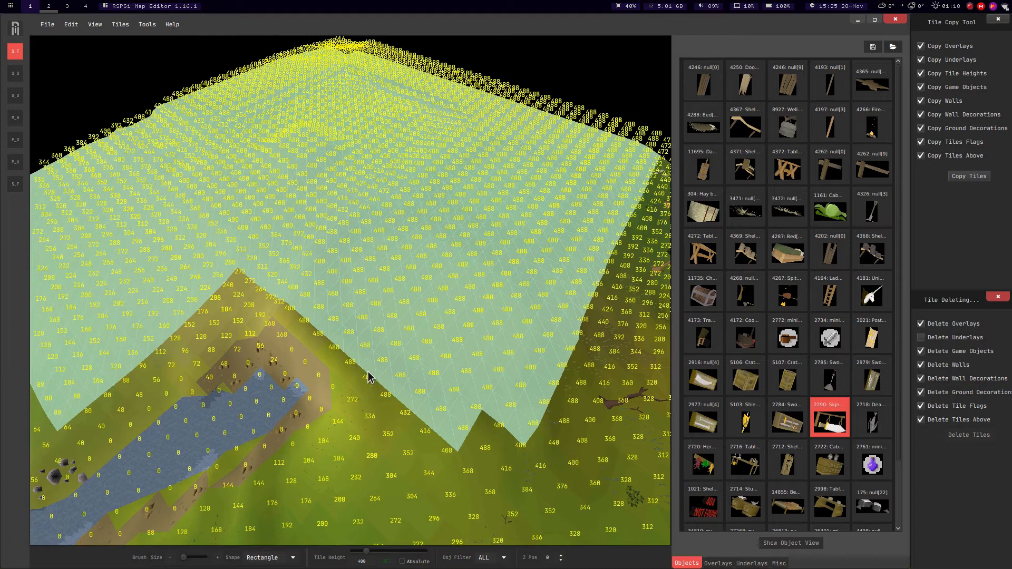
{"action": "middle_click_drag", "start_coordinate": [371, 379], "coordinate": [367, 375]}
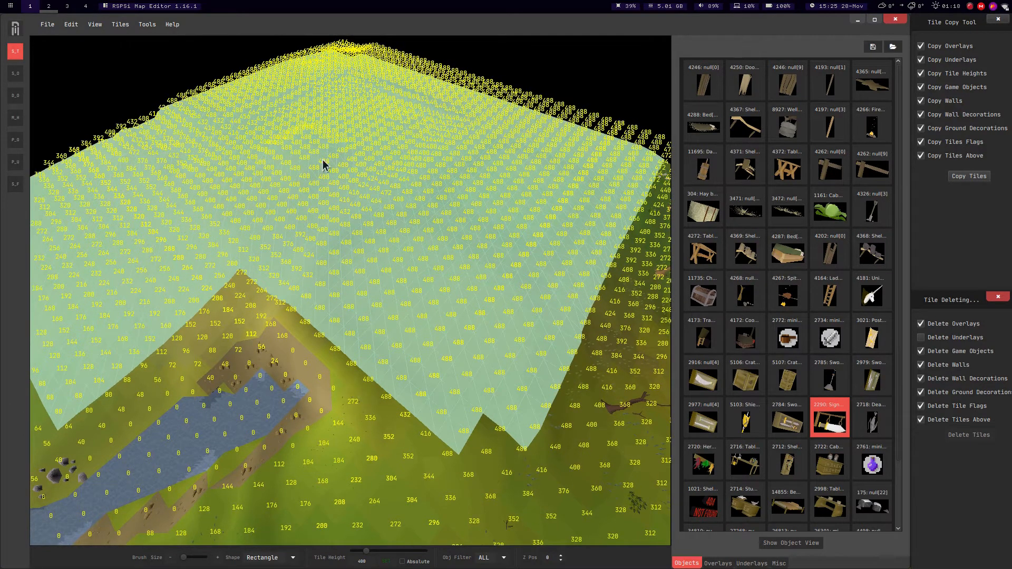
{"action": "middle_click_drag", "start_coordinate": [412, 240], "coordinate": [384, 240]}
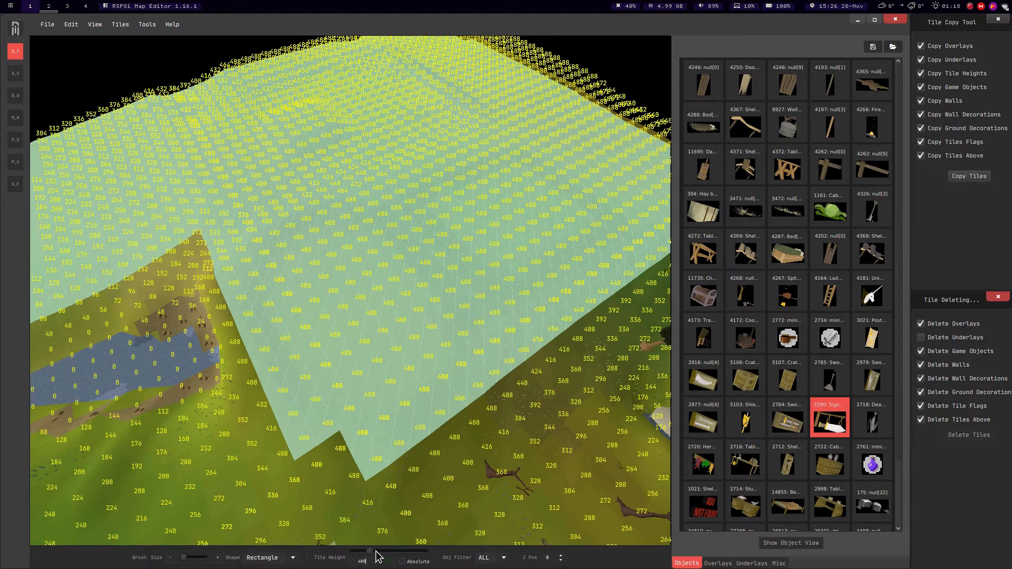
Level the selected tiles to absolute height 488 and orbit to check the result.
{"action": "left_click", "coordinate": [125, 25]}
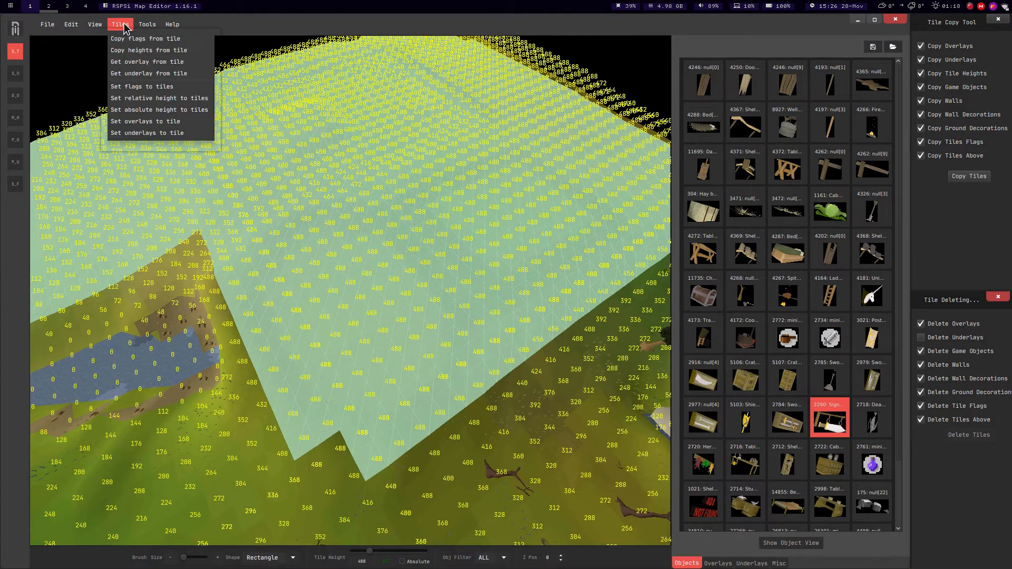
{"action": "left_click", "coordinate": [144, 110]}
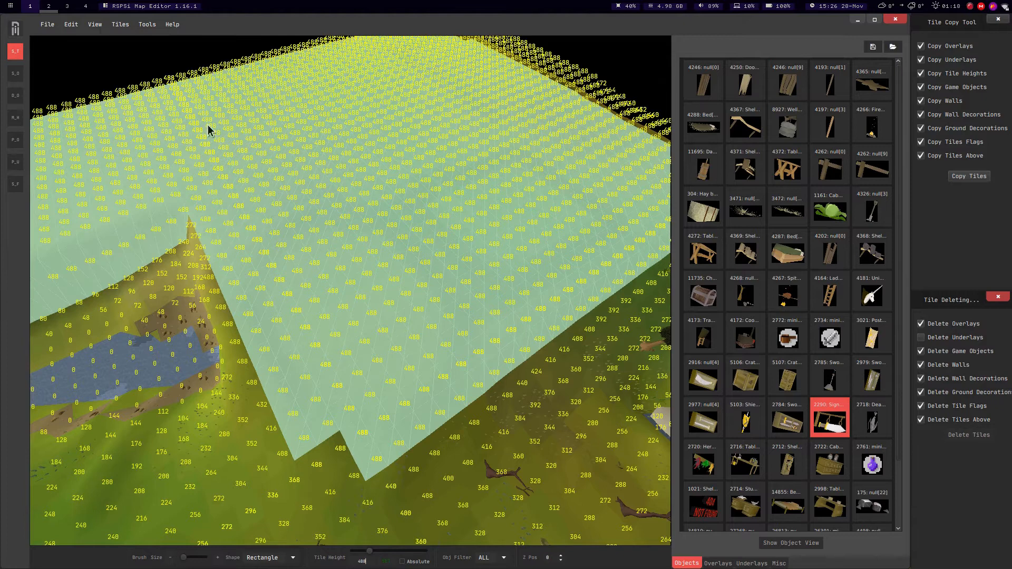
{"action": "left_click", "coordinate": [120, 25]}
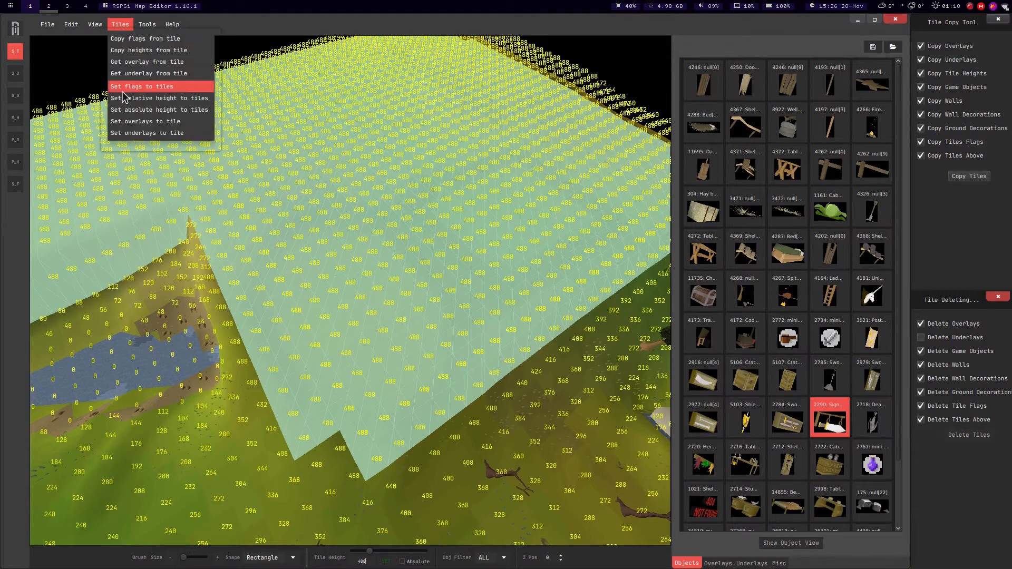
{"action": "left_click", "coordinate": [348, 205]}
{"action": "key", "text": "a"}
{"action": "middle_click_drag", "start_coordinate": [343, 190], "coordinate": [397, 204]}
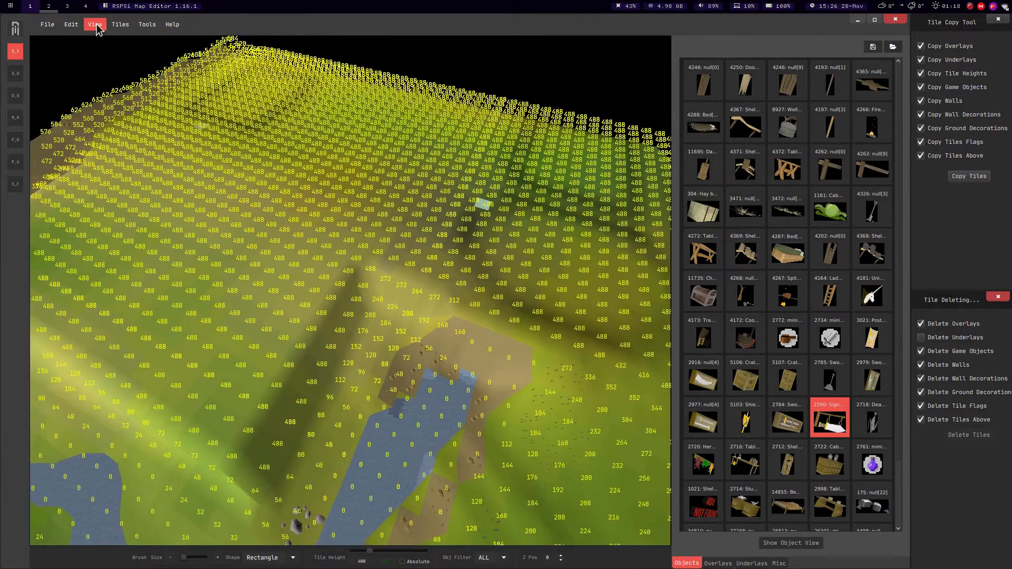
{"action": "middle_click_drag", "start_coordinate": [258, 158], "coordinate": [295, 200]}
Hide the tile height numbers and look around the raised grass plateau.
{"action": "left_click", "coordinate": [89, 25]}
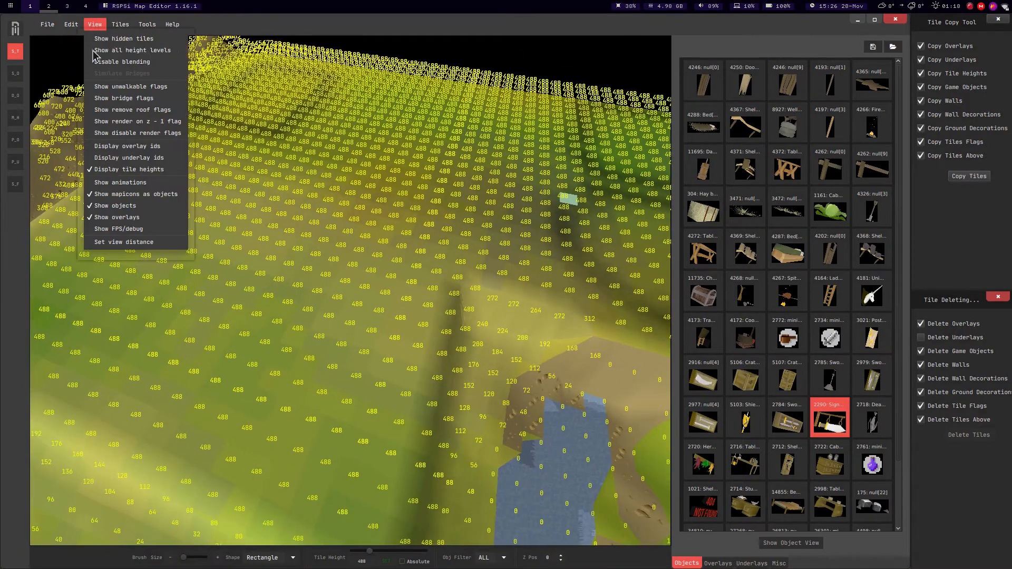
{"action": "left_click", "coordinate": [106, 170]}
{"action": "scroll", "coordinate": [266, 220], "scroll_direction": "up", "scroll_amount": 5}
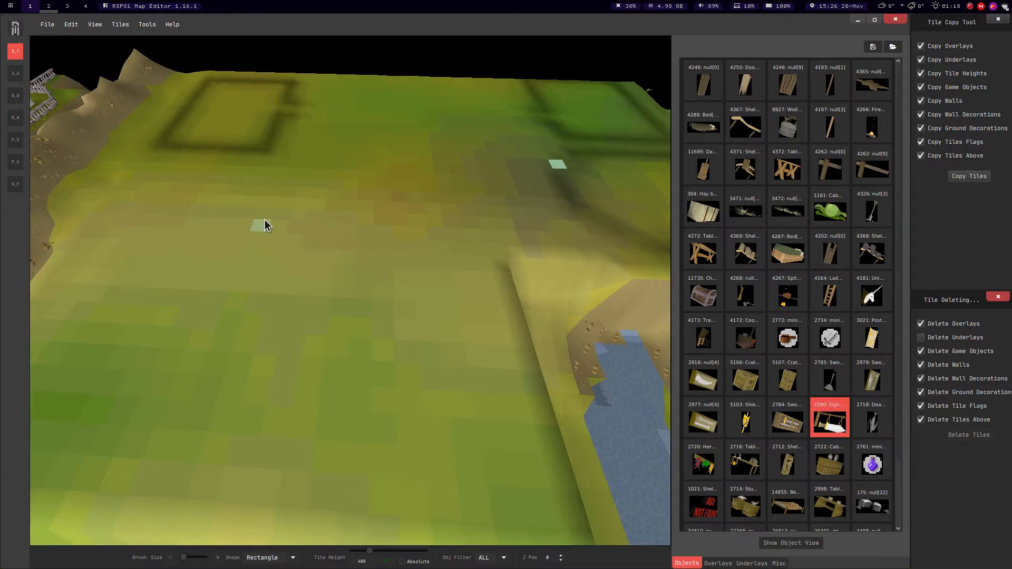
{"action": "key", "text": "Left"}
{"action": "key", "text": "Right"}
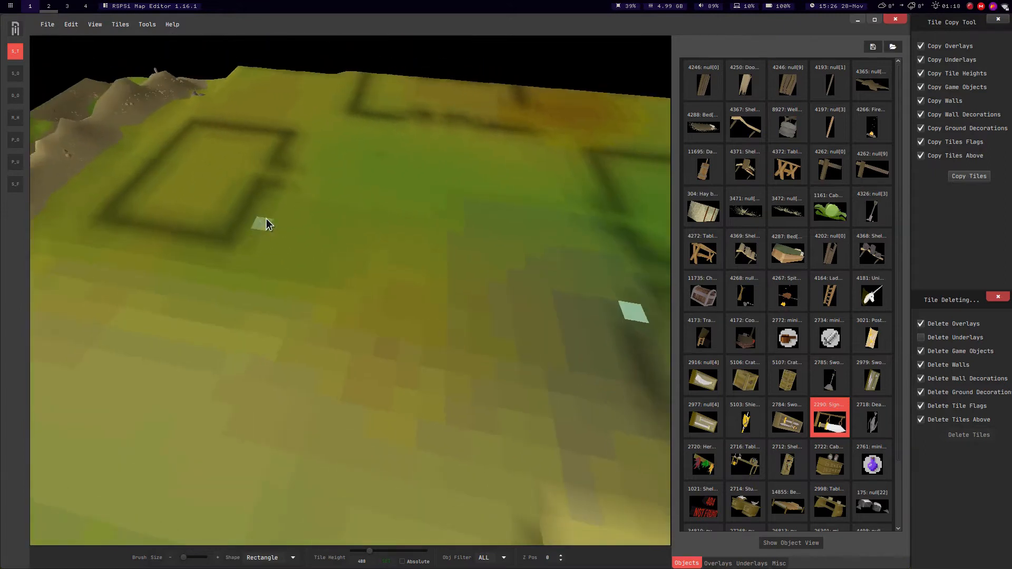
{"action": "key", "text": "s"}
{"action": "left_click", "coordinate": [266, 219]}
{"action": "key", "text": "Left"}
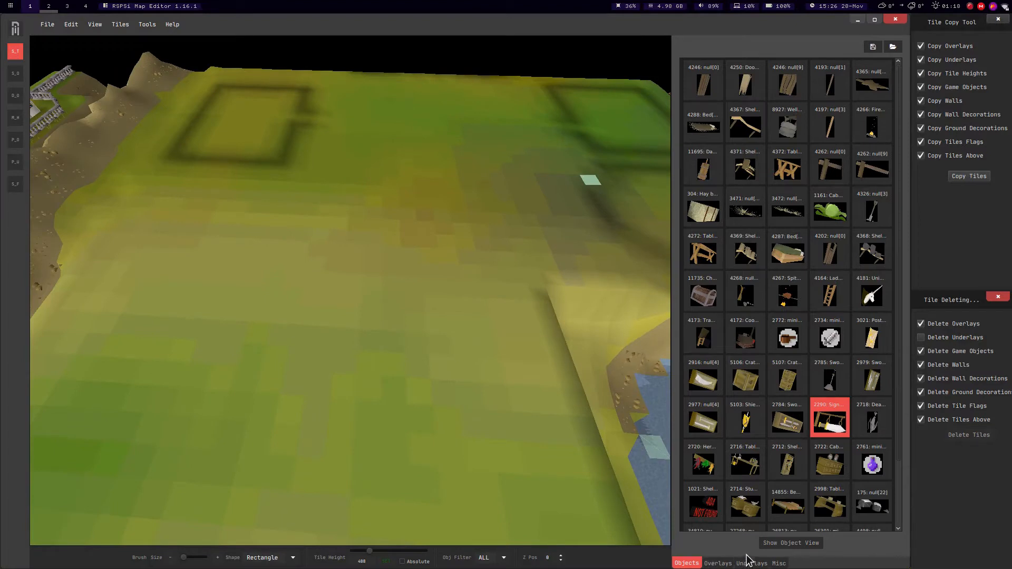
{"action": "key", "text": "w"}
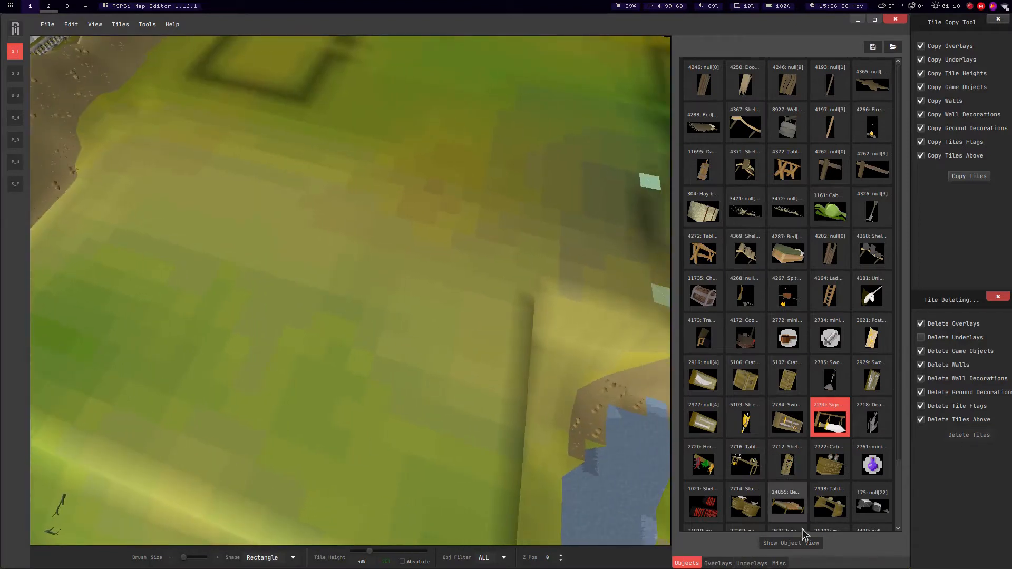
Select wooden wall panel object 4246 and bring the plateau by the fort into view.
{"action": "left_click", "coordinate": [698, 84]}
{"action": "mouse_move", "coordinate": [270, 179]}
{"action": "middle_mouse_down"}
{"action": "mouse_move", "coordinate": [321, 166]}
{"action": "mouse_move", "coordinate": [343, 216]}
{"action": "mouse_move", "coordinate": [300, 225]}
{"action": "mouse_move", "coordinate": [265, 195]}
{"action": "middle_mouse_up"}
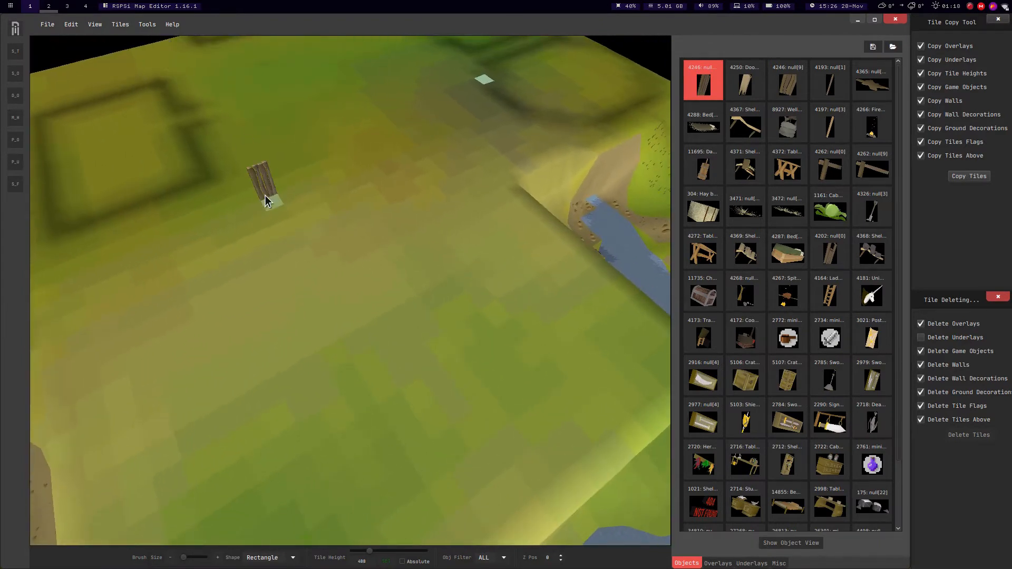
{"action": "key", "text": "s"}
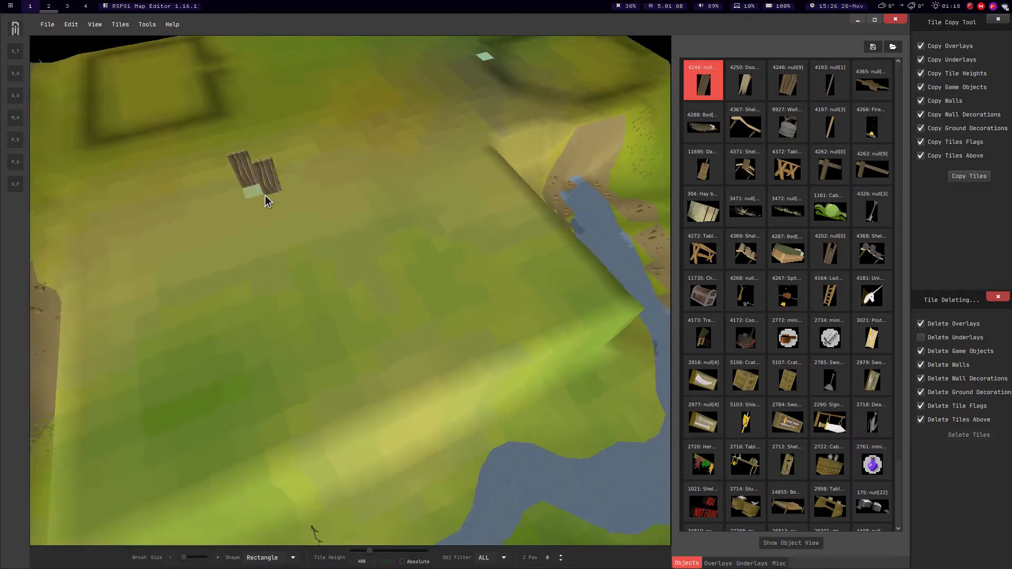
{"action": "key", "text": "Left"}
{"action": "key", "text": "a"}
{"action": "key", "text": "d"}
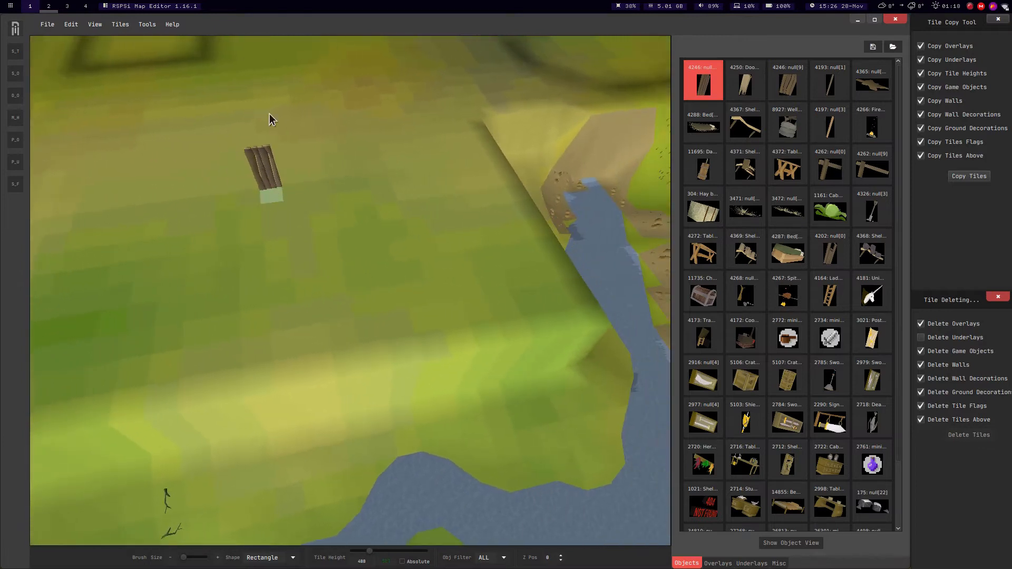
{"action": "key", "text": "Left"}
{"action": "scroll", "coordinate": [366, 153], "scroll_direction": "down", "scroll_amount": 2}
{"action": "key", "text": "d"}
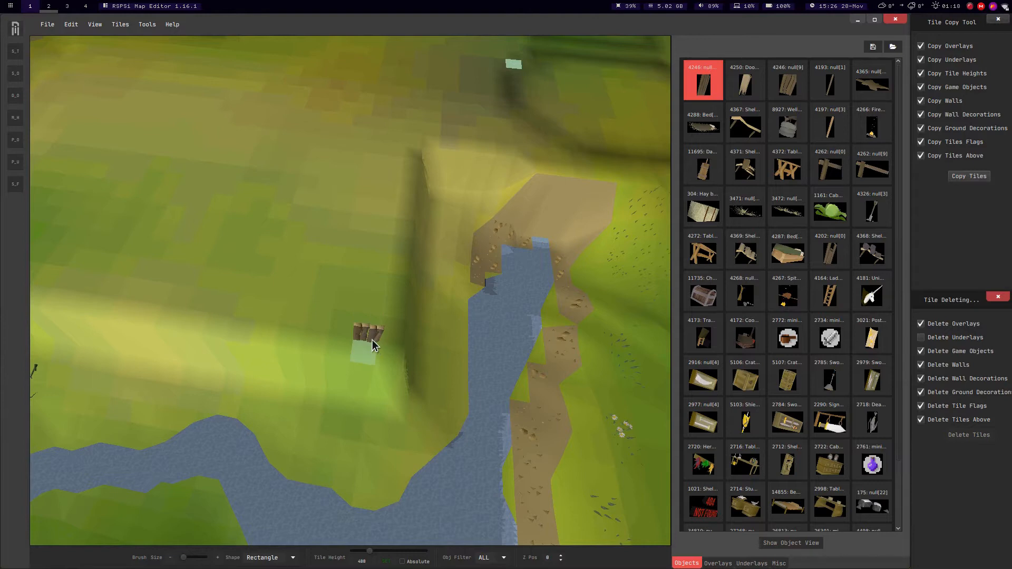
{"action": "key", "text": "Left"}
{"action": "key", "text": "d"}
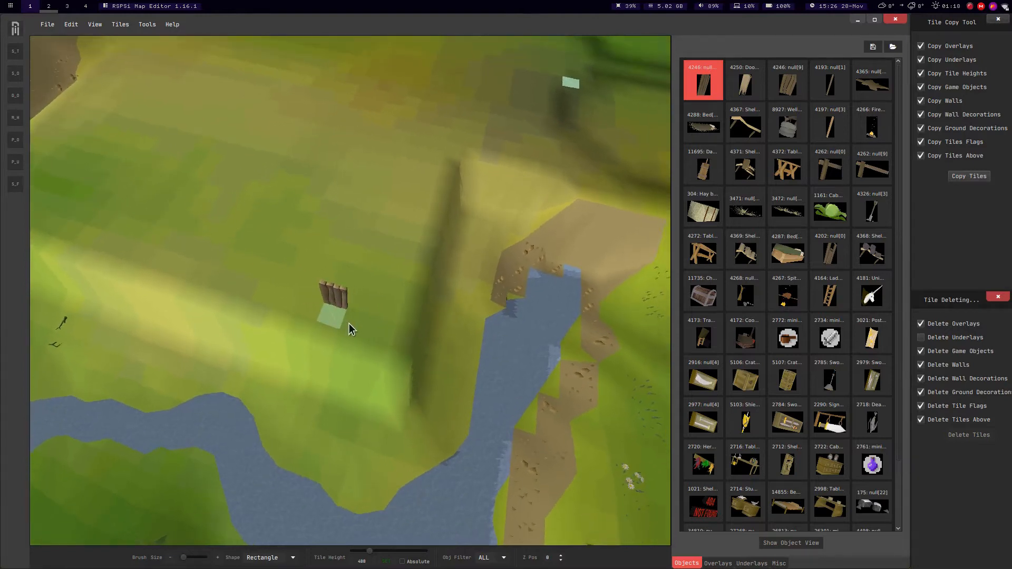
{"action": "key", "text": "a"}
{"action": "middle_click_drag", "start_coordinate": [281, 350], "coordinate": [403, 370]}
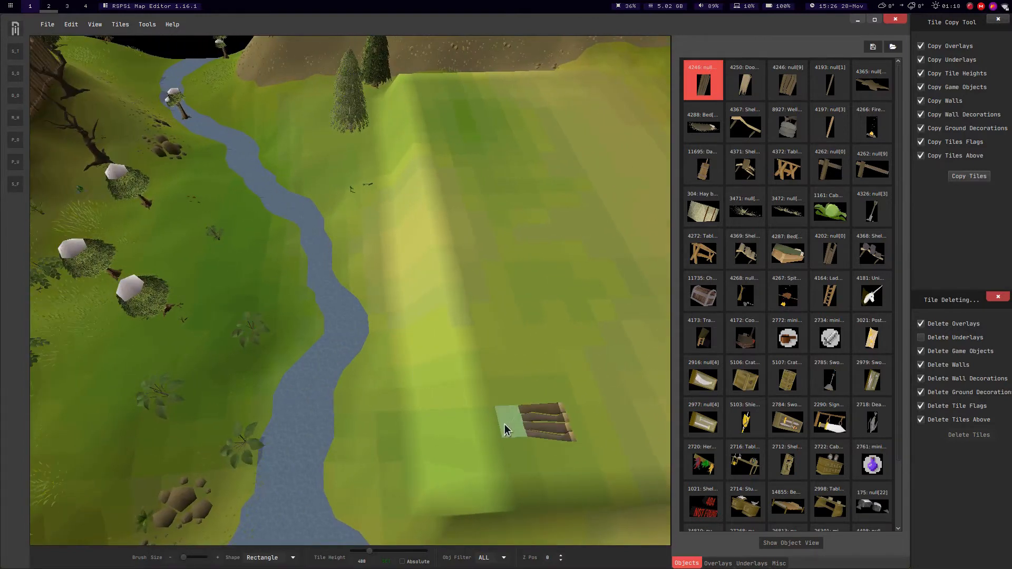
{"action": "middle_click_drag", "start_coordinate": [528, 438], "coordinate": [593, 437]}
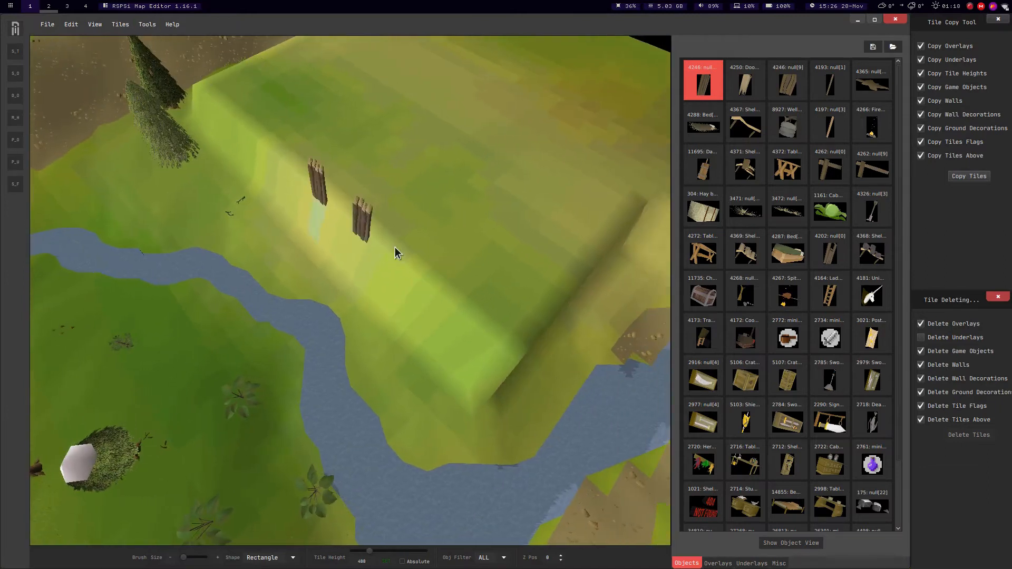
{"action": "middle_click_drag", "start_coordinate": [388, 251], "coordinate": [329, 274]}
{"action": "middle_click_drag", "start_coordinate": [371, 306], "coordinate": [276, 282]}
{"action": "key", "text": "a"}
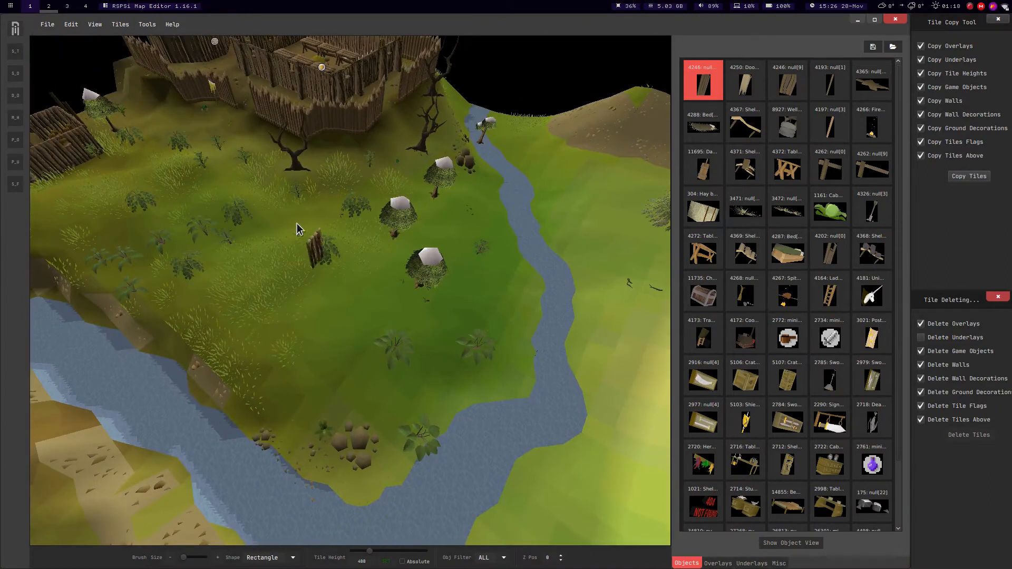
{"action": "key", "text": "a"}
{"action": "middle_click_drag", "start_coordinate": [325, 245], "coordinate": [569, 240]}
{"action": "key", "text": "a"}
{"action": "key", "text": "d"}
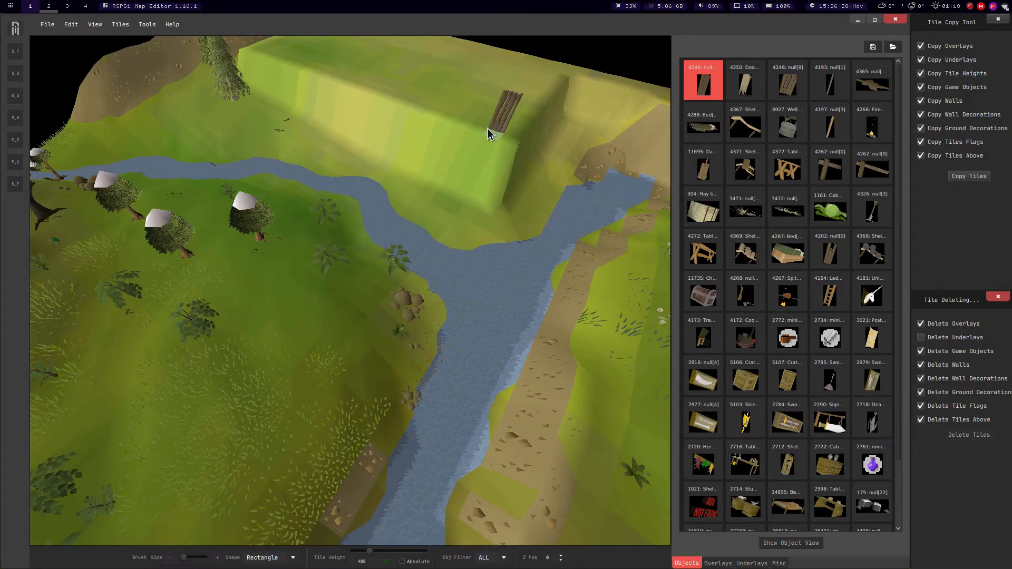
Place two wall panels side by side on the plateau's right edge.
{"action": "left_click", "coordinate": [482, 127]}
{"action": "left_click", "coordinate": [479, 125]}
{"action": "key", "text": "w"}
{"action": "key", "text": "d"}
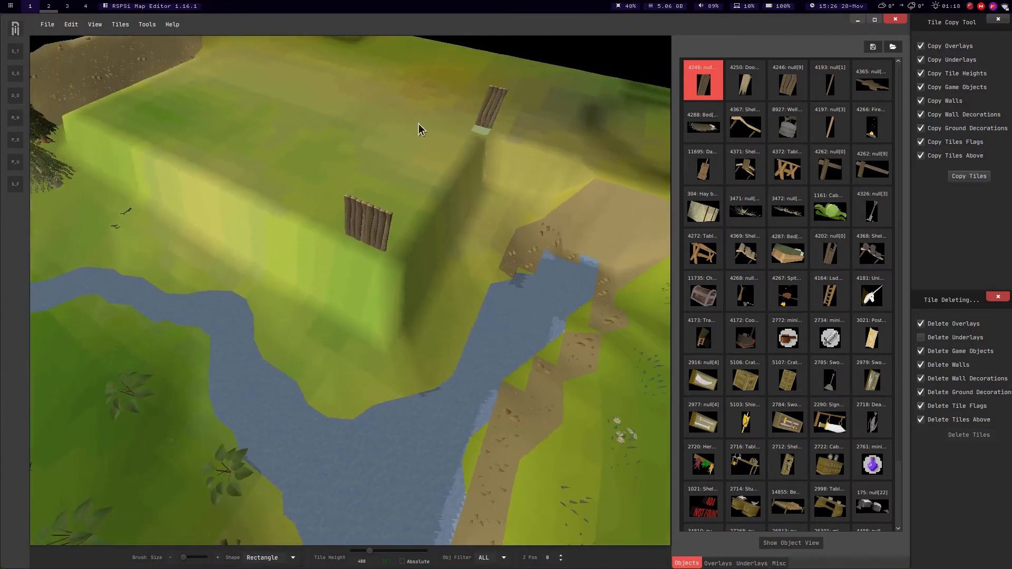
Extend the front fence with six more panels, turning later ones to the tile's back edge.
{"action": "left_click", "coordinate": [391, 244]}
{"action": "left_click", "coordinate": [405, 230]}
{"action": "middle_click_drag", "start_coordinate": [413, 218], "coordinate": [334, 229]}
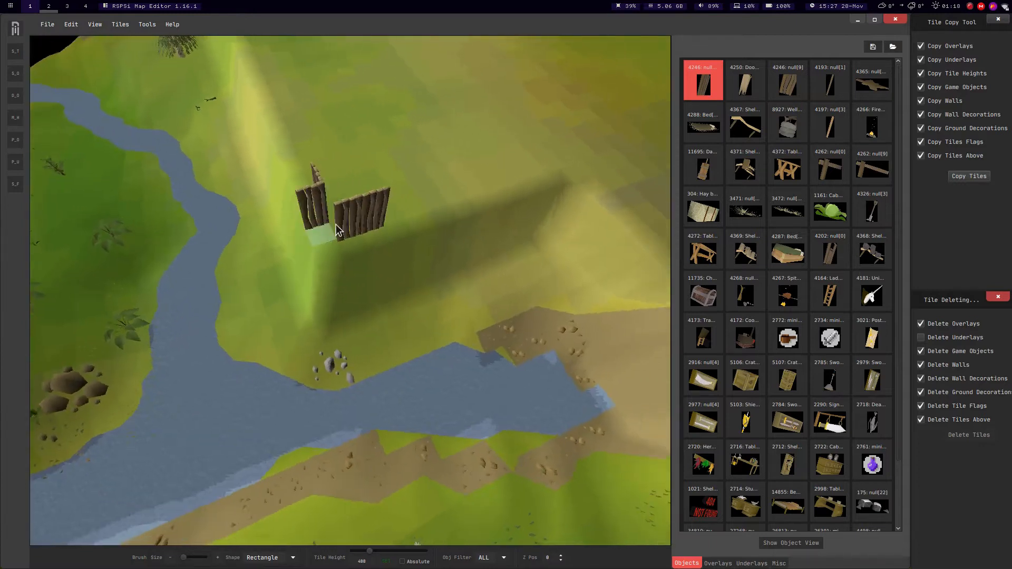
{"action": "key", "text": "w"}
{"action": "key", "text": "d"}
{"action": "left_click", "coordinate": [312, 237]}
{"action": "left_click", "coordinate": [340, 228]}
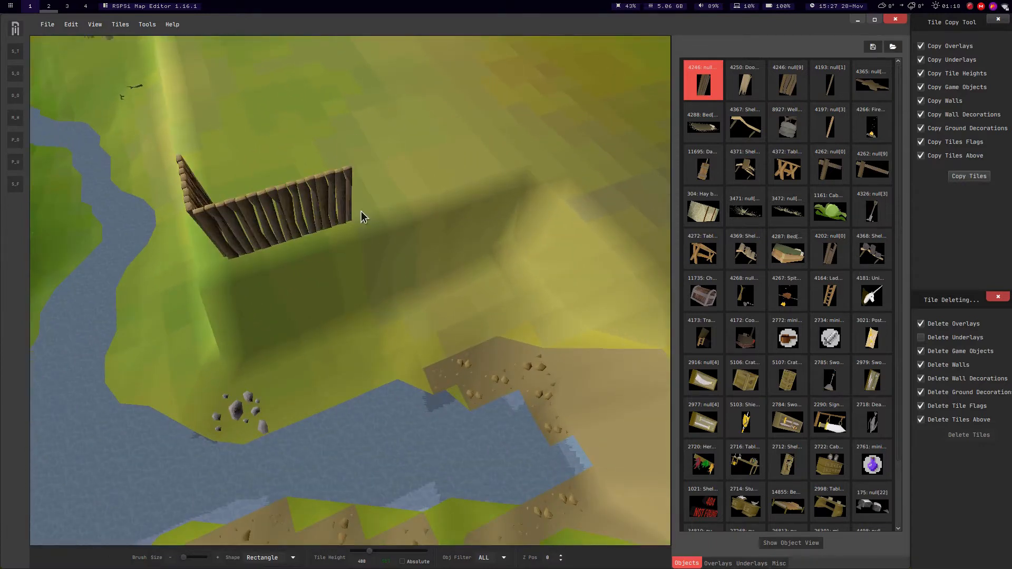
{"action": "middle_click_drag", "start_coordinate": [356, 217], "coordinate": [287, 255]}
{"action": "key", "text": "r"}
{"action": "left_click", "coordinate": [276, 262]}
{"action": "left_click", "coordinate": [265, 255]}
Add side wall panels at the fence corner and extend the fence left of the corner.
{"action": "middle_click_drag", "start_coordinate": [264, 226], "coordinate": [273, 298]}
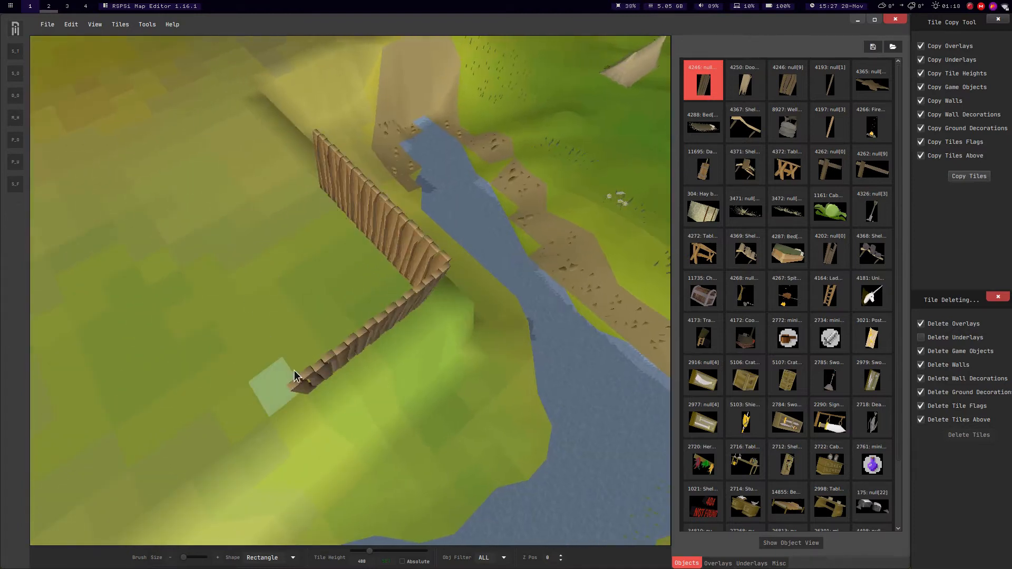
{"action": "left_click", "coordinate": [311, 349]}
{"action": "left_click", "coordinate": [289, 311]}
{"action": "middle_click_drag", "start_coordinate": [288, 311], "coordinate": [380, 261]}
{"action": "key", "text": "d"}
{"action": "left_click", "coordinate": [368, 278]}
{"action": "left_click", "coordinate": [390, 260]}
{"action": "middle_click_drag", "start_coordinate": [341, 185], "coordinate": [235, 201]}
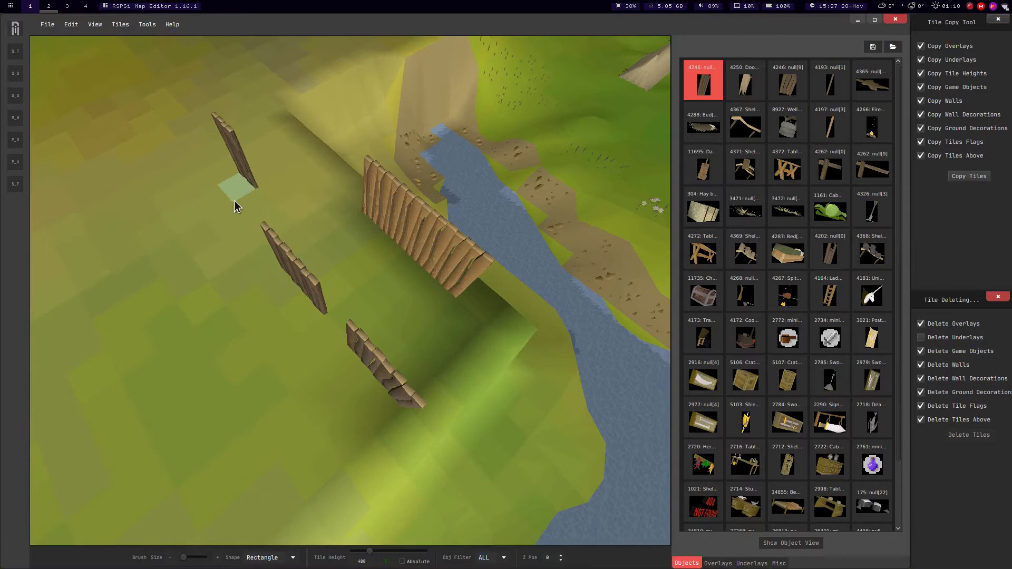
{"action": "left_click", "coordinate": [327, 228]}
Return to tile selection, inspect the enclosure's left walls, and open the Tools menu.
{"action": "left_click", "coordinate": [20, 56]}
{"action": "middle_click_drag", "start_coordinate": [306, 189], "coordinate": [204, 215]}
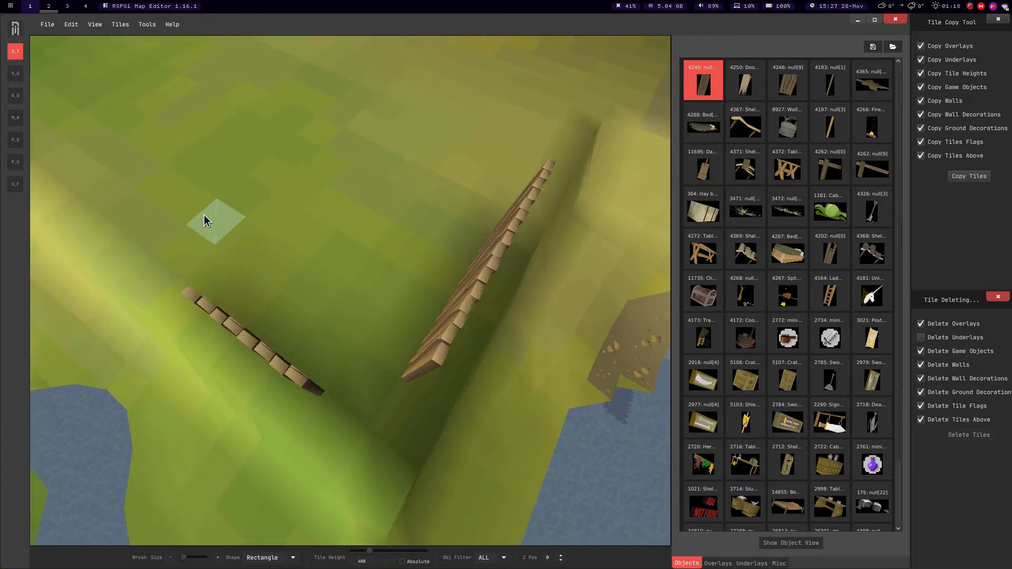
{"action": "middle_click_drag", "start_coordinate": [319, 210], "coordinate": [333, 206]}
{"action": "middle_click_drag", "start_coordinate": [365, 200], "coordinate": [151, 68]}
{"action": "key", "text": "a"}
{"action": "left_click", "coordinate": [145, 28]}
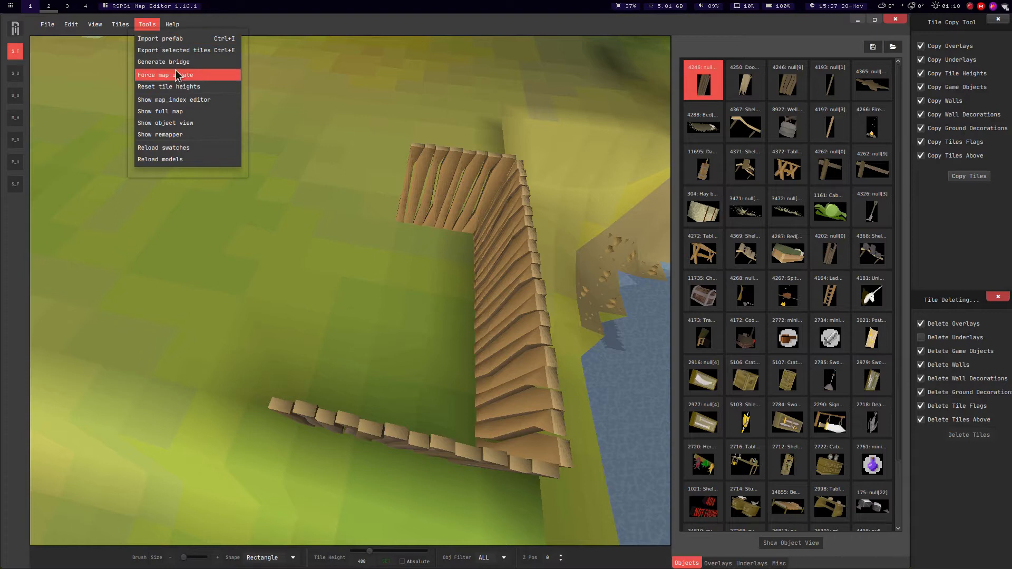
{"action": "left_click", "coordinate": [173, 75]}
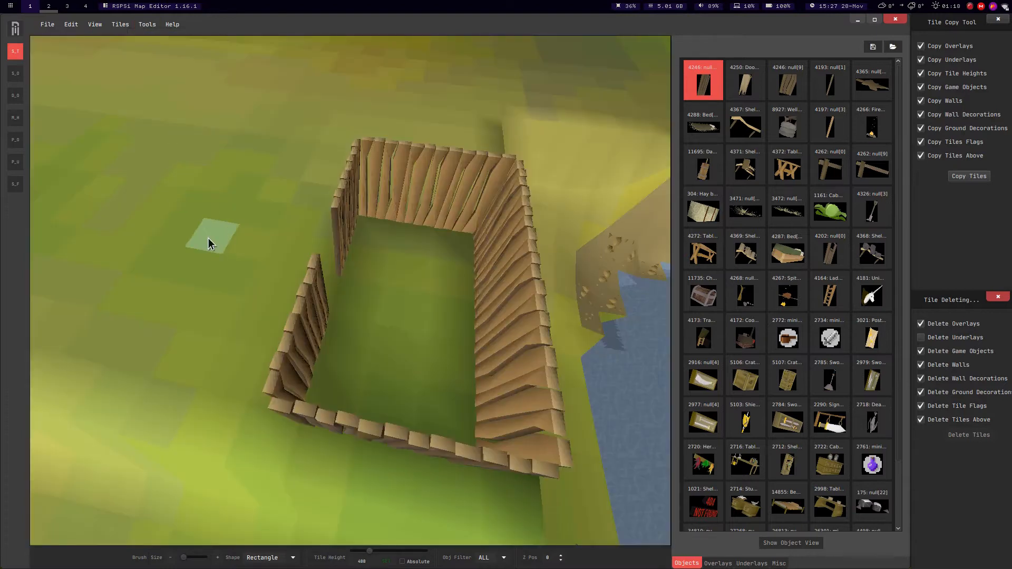
{"action": "middle_click_drag", "start_coordinate": [207, 235], "coordinate": [321, 235]}
{"action": "scroll", "coordinate": [282, 217], "scroll_direction": "down", "scroll_amount": 5}
{"action": "key", "text": "a"}
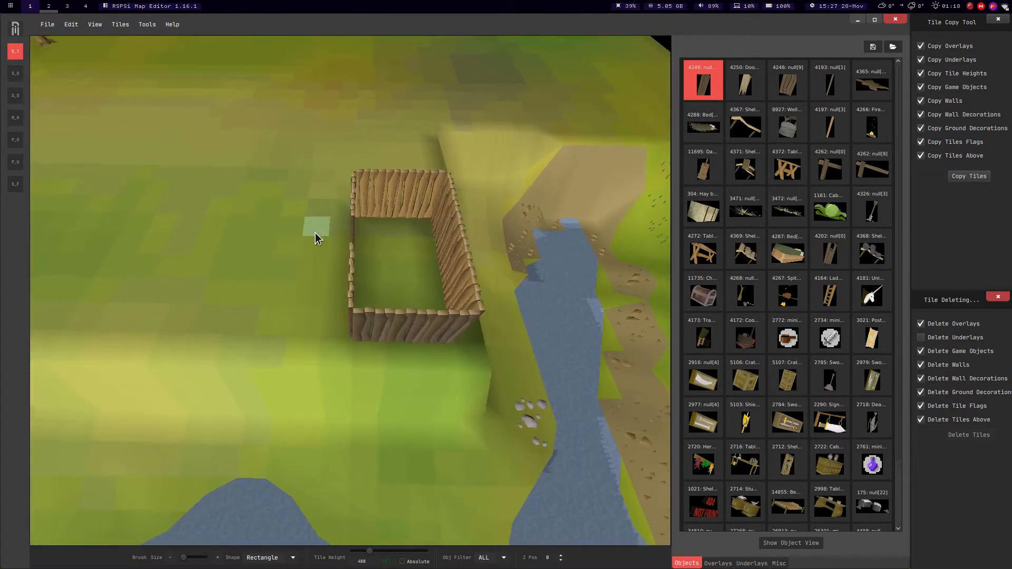
{"action": "scroll", "coordinate": [315, 238], "scroll_direction": "up", "scroll_amount": 3}
{"action": "key", "text": "Right"}
{"action": "key", "text": "Left"}
{"action": "key", "text": "s"}
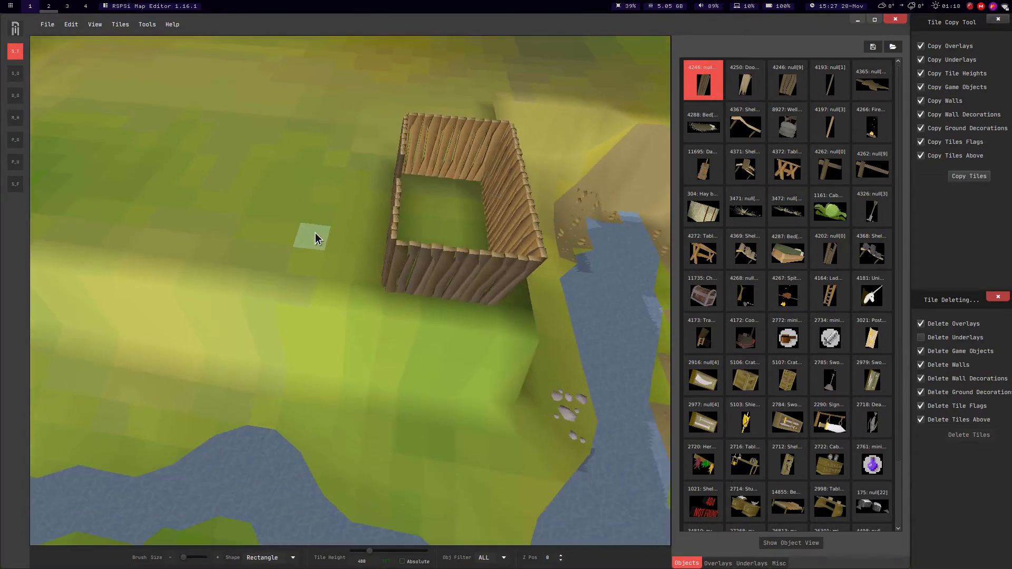
{"action": "key", "text": "w"}
{"action": "key", "text": "s"}
{"action": "key", "text": "Left"}
{"action": "scroll", "coordinate": [315, 233], "scroll_direction": "up", "scroll_amount": 3}
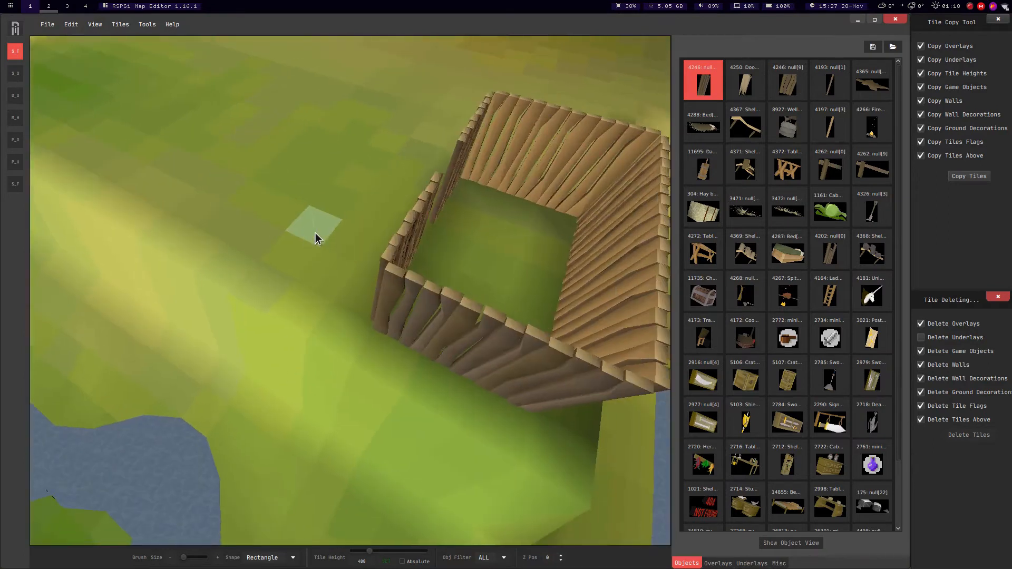
{"action": "scroll", "coordinate": [316, 233], "scroll_direction": "down", "scroll_amount": 4}
{"action": "middle_click_drag", "start_coordinate": [316, 233], "coordinate": [207, 205]}
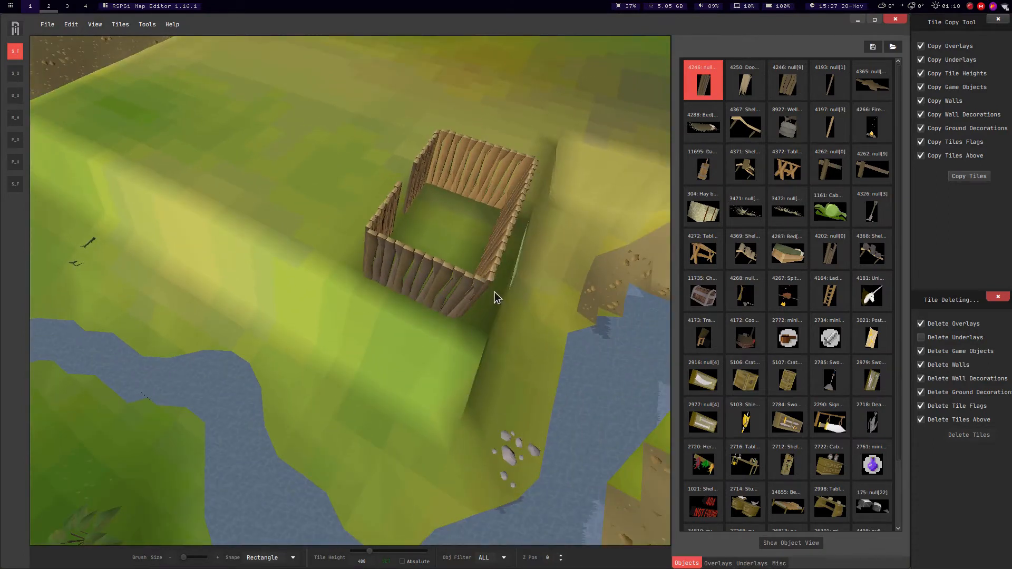
{"action": "left_click_drag", "start_coordinate": [430, 358], "coordinate": [430, 359]}
{"action": "key", "text": "d"}
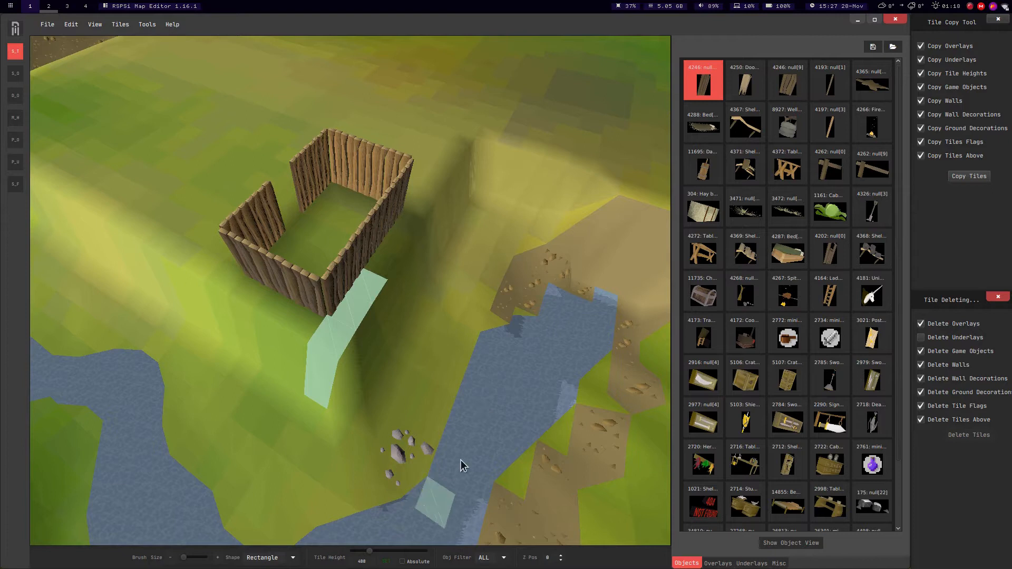
{"action": "left_click_drag", "start_coordinate": [344, 292], "coordinate": [343, 289]}
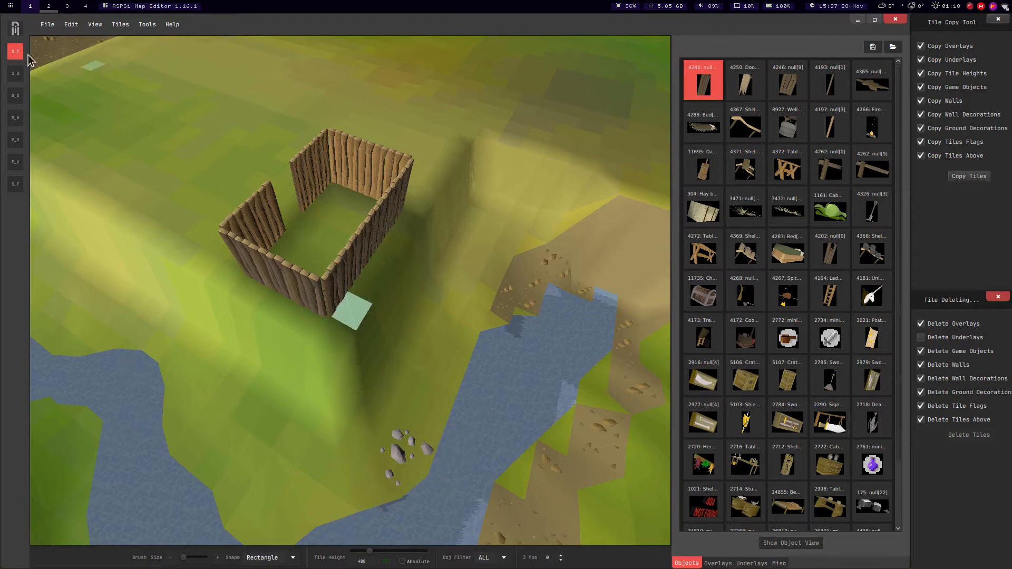
{"action": "middle_click_drag", "start_coordinate": [356, 257], "coordinate": [124, 150]}
{"action": "scroll", "coordinate": [357, 259], "scroll_direction": "up", "scroll_amount": 3}
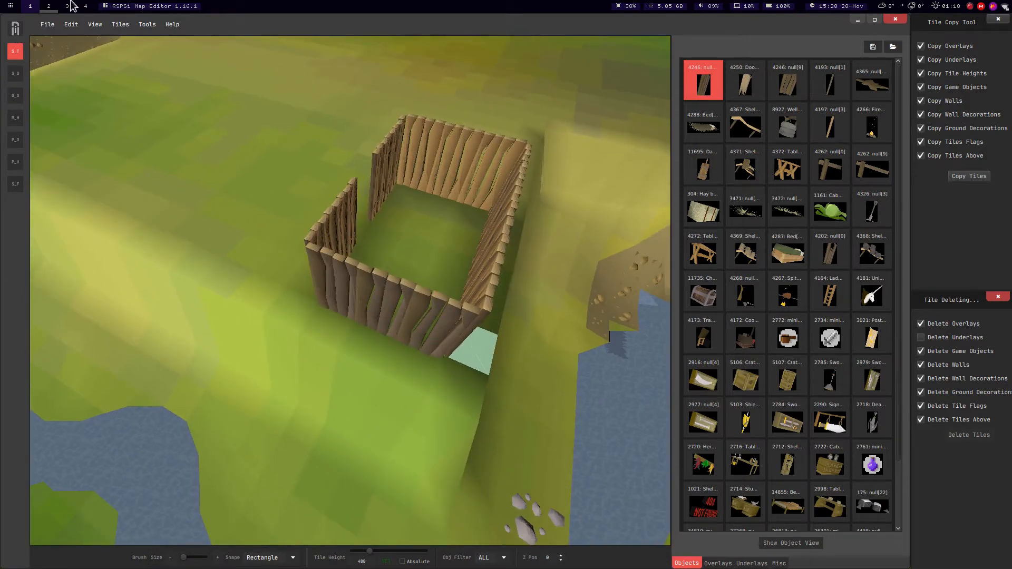
{"action": "left_click", "coordinate": [127, 25]}
{"action": "left_click", "coordinate": [146, 24]}
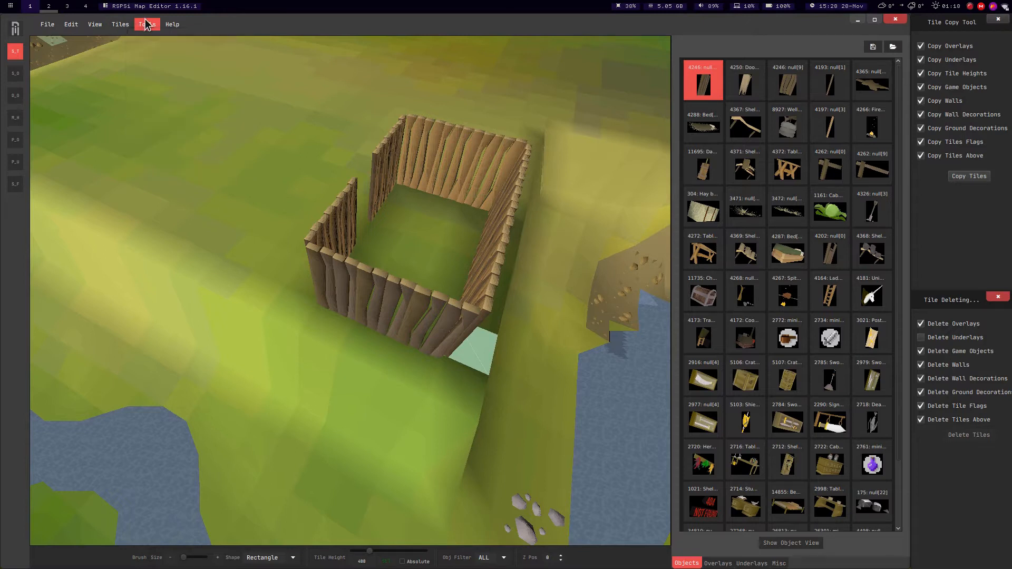
{"action": "middle_click_drag", "start_coordinate": [384, 173], "coordinate": [350, 226]}
{"action": "scroll", "coordinate": [350, 227], "scroll_direction": "up", "scroll_amount": 3}
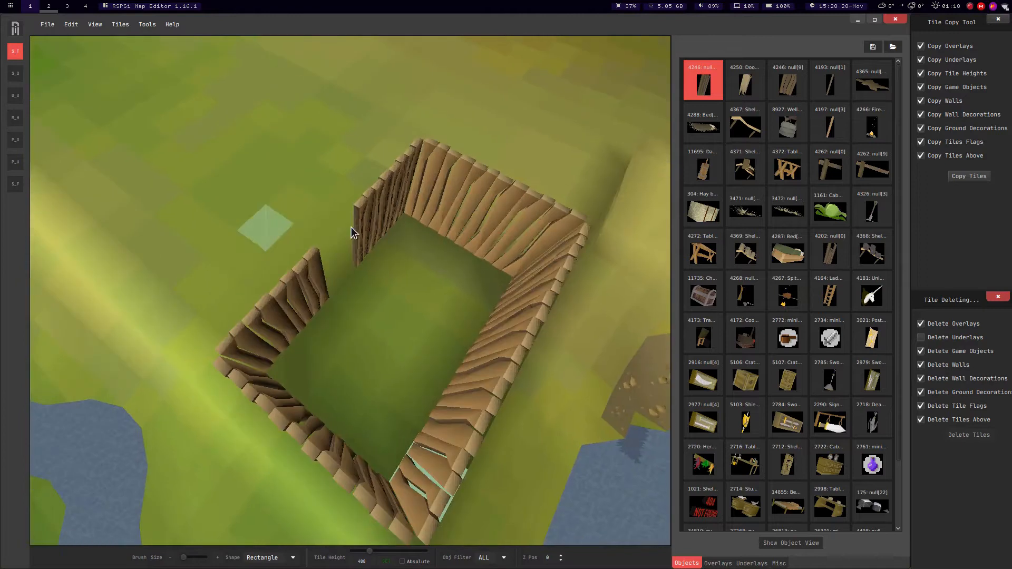
Place door 4250, rotated to line up with the fence, in the fence gap.
{"action": "left_click", "coordinate": [745, 81]}
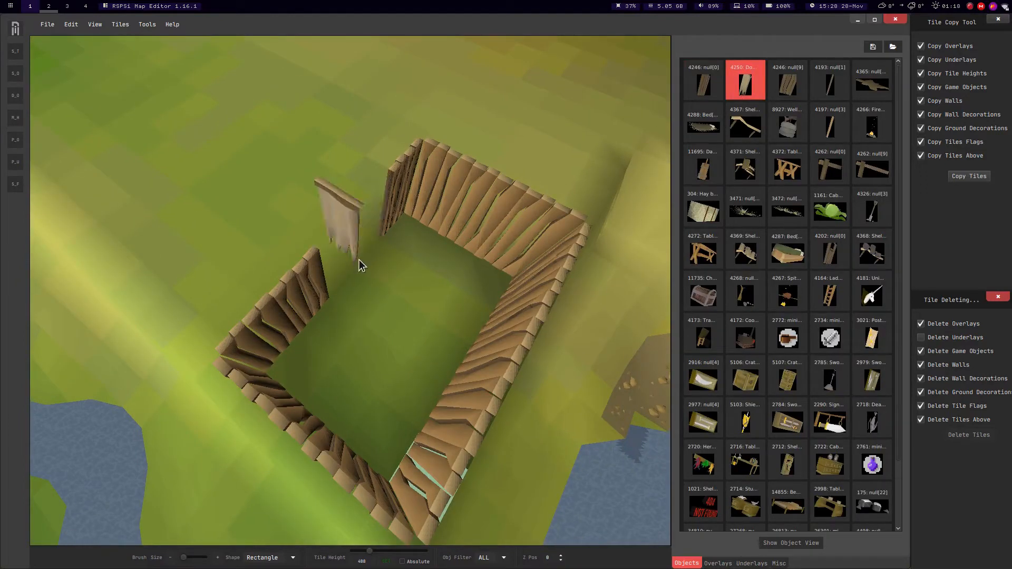
{"action": "key", "text": "r"}
{"action": "left_click", "coordinate": [343, 280]}
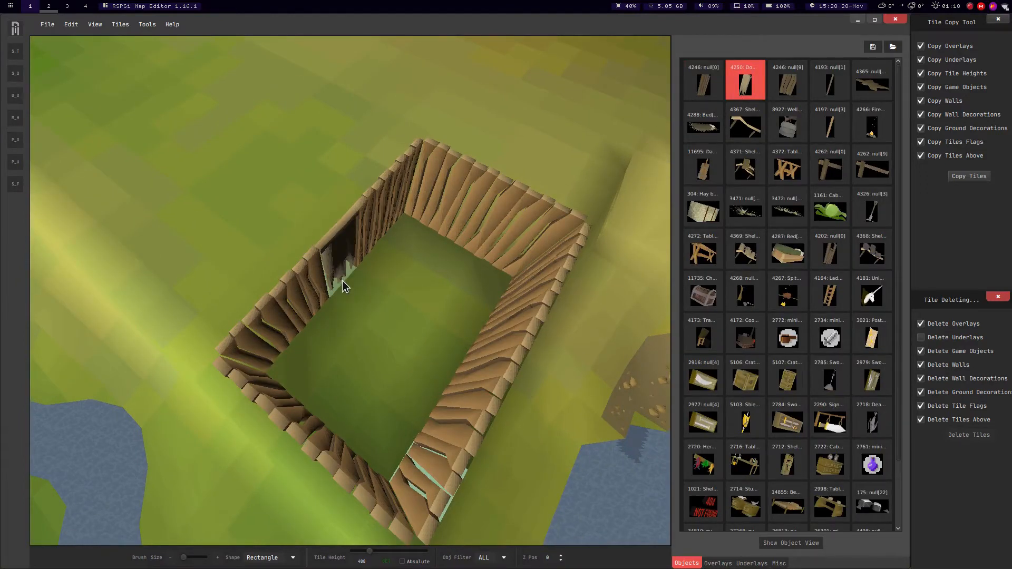
{"action": "middle_click_drag", "start_coordinate": [246, 154], "coordinate": [26, 74]}
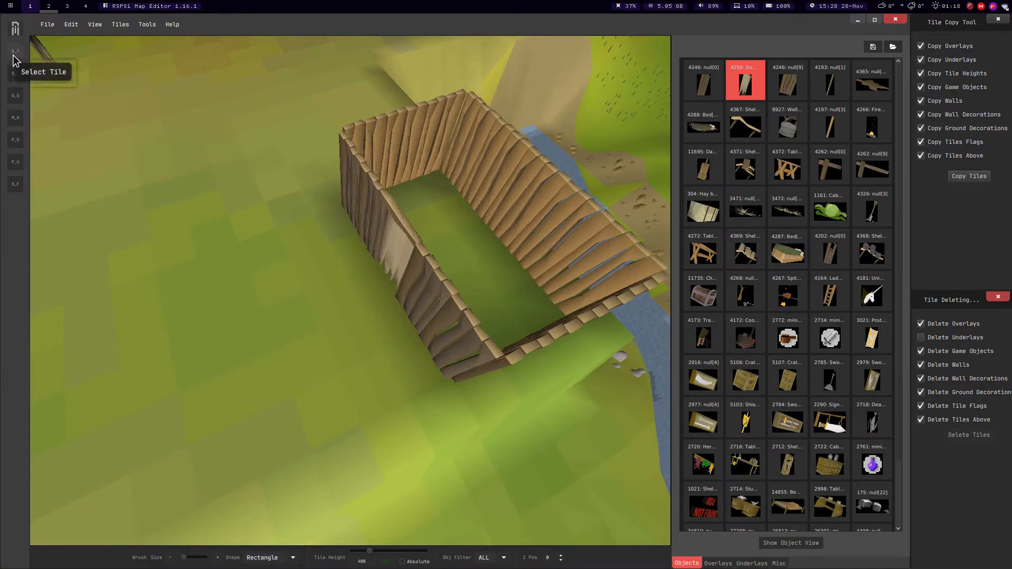
{"action": "middle_click_drag", "start_coordinate": [182, 182], "coordinate": [249, 172]}
{"action": "middle_click_drag", "start_coordinate": [517, 188], "coordinate": [585, 172]}
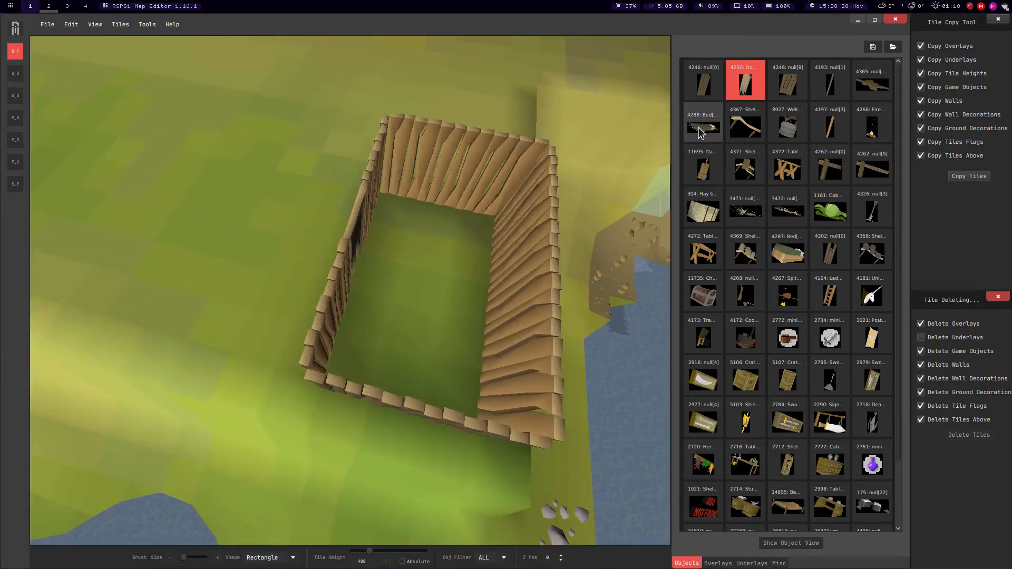
Place bed object 4287 in the hut corner.
{"action": "left_click", "coordinate": [700, 135]}
{"action": "middle_click_drag", "start_coordinate": [429, 248], "coordinate": [367, 301]}
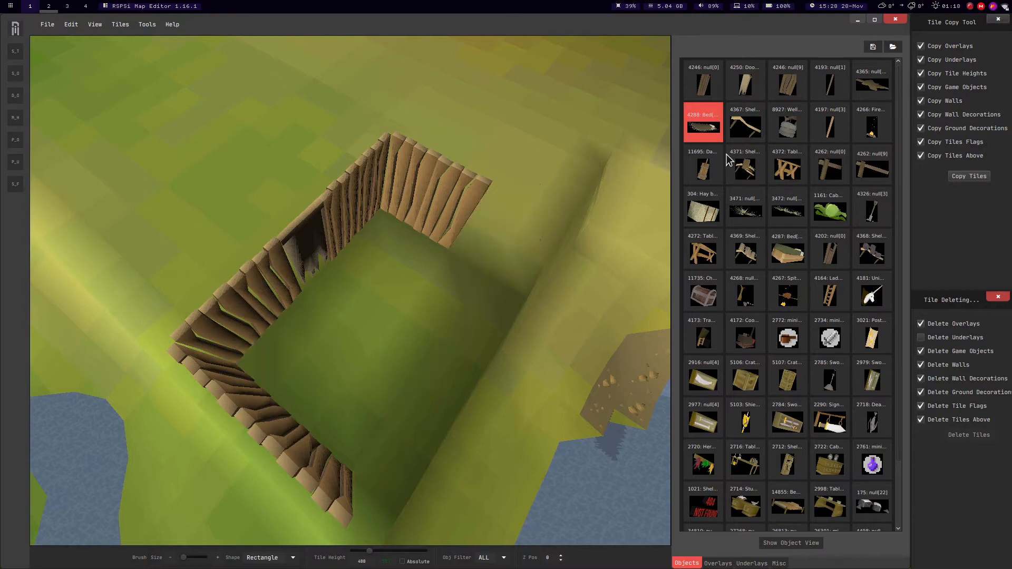
{"action": "left_click", "coordinate": [745, 164]}
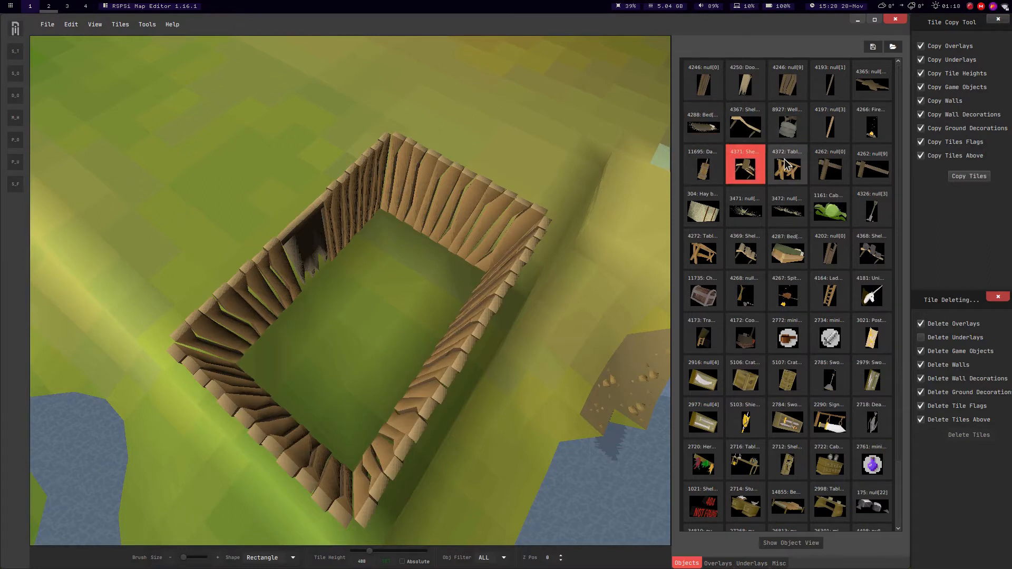
{"action": "scroll", "coordinate": [779, 164], "scroll_direction": "down", "scroll_amount": 1}
{"action": "left_click", "coordinate": [787, 225]}
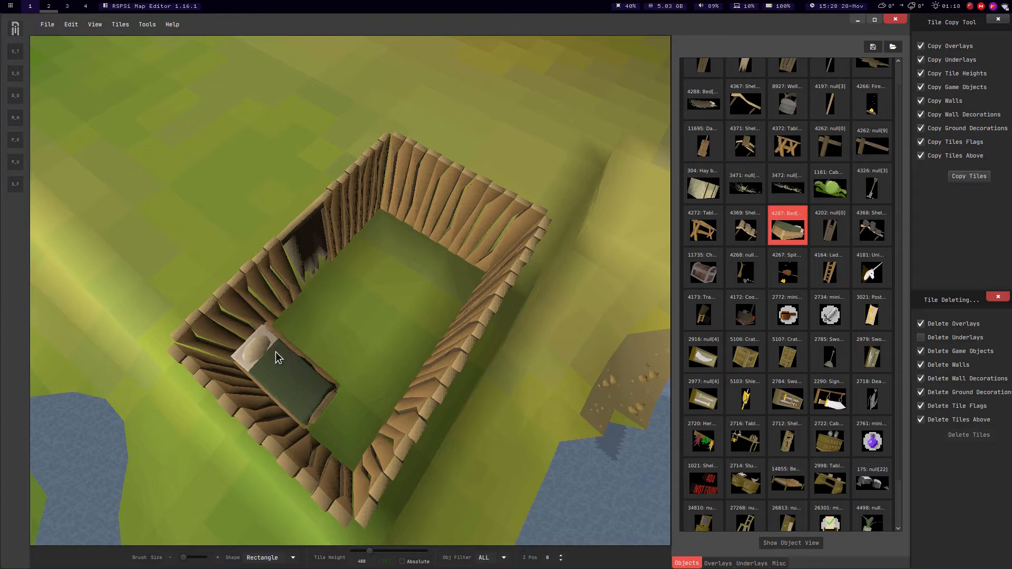
{"action": "left_click", "coordinate": [281, 366]}
{"action": "middle_click_drag", "start_coordinate": [361, 318], "coordinate": [416, 272]}
Place shelf 4369, rotated to face the wall, against the back wall.
{"action": "left_click", "coordinate": [745, 227]}
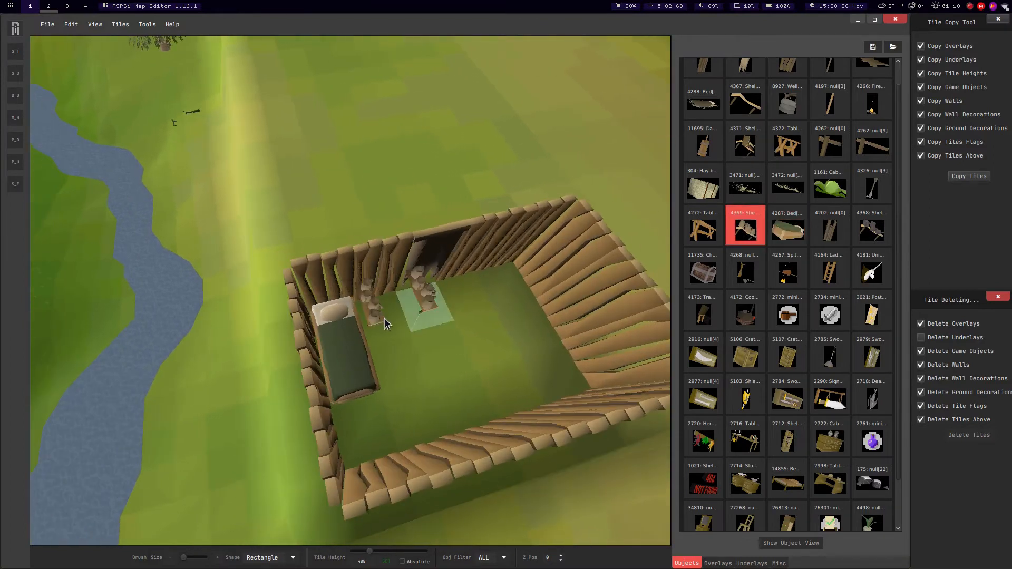
{"action": "key", "text": "r"}
{"action": "middle_click_drag", "start_coordinate": [553, 322], "coordinate": [369, 336]}
{"action": "key", "text": "r"}
{"action": "left_click", "coordinate": [412, 360]}
{"action": "key", "text": "r"}
{"action": "key", "text": "r"}
{"action": "scroll", "coordinate": [393, 337], "scroll_direction": "down", "scroll_amount": 6}
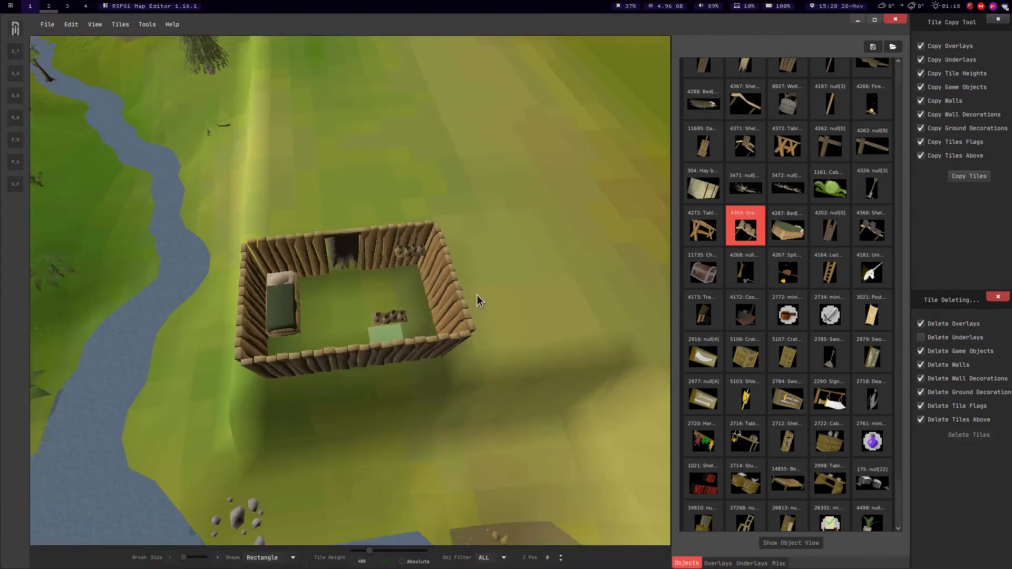
{"action": "middle_click_drag", "start_coordinate": [266, 266], "coordinate": [371, 280]}
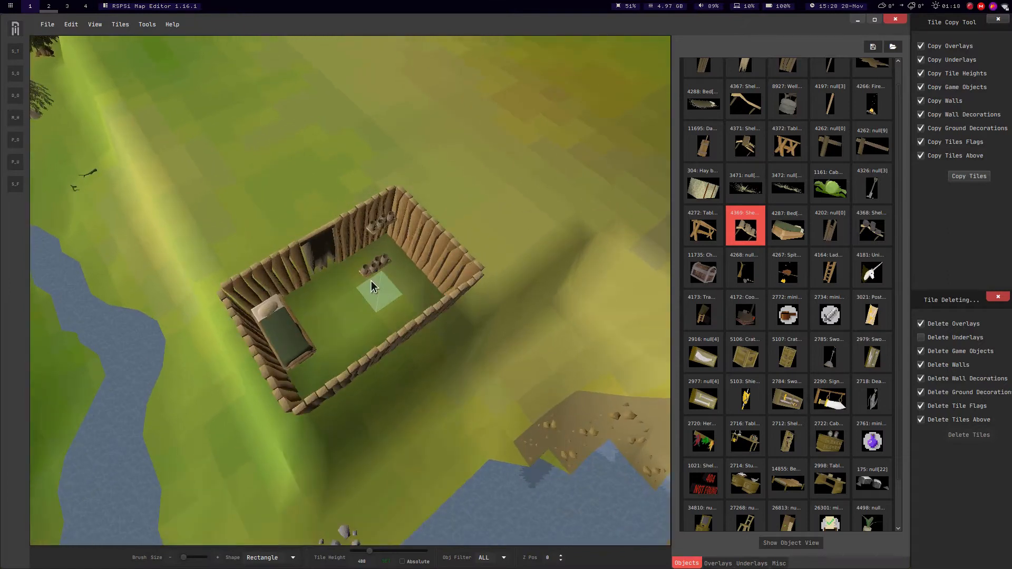
{"action": "scroll", "coordinate": [371, 280], "scroll_direction": "up", "scroll_amount": 4}
{"action": "scroll", "coordinate": [371, 280], "scroll_direction": "up", "scroll_amount": 2}
{"action": "middle_click_drag", "start_coordinate": [491, 249], "coordinate": [441, 271]}
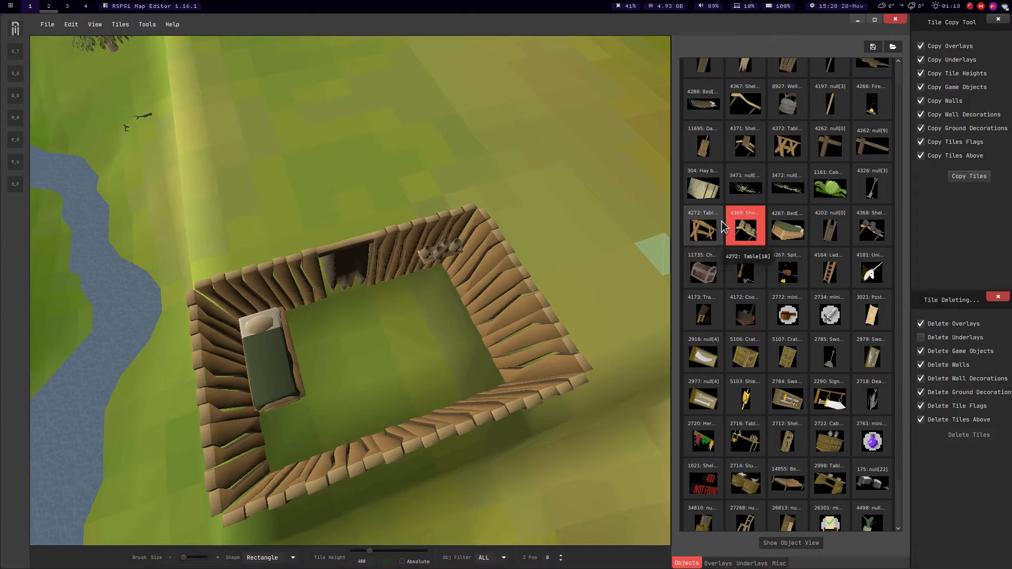
Place table 4372 below the shelf.
{"action": "left_click", "coordinate": [787, 143]}
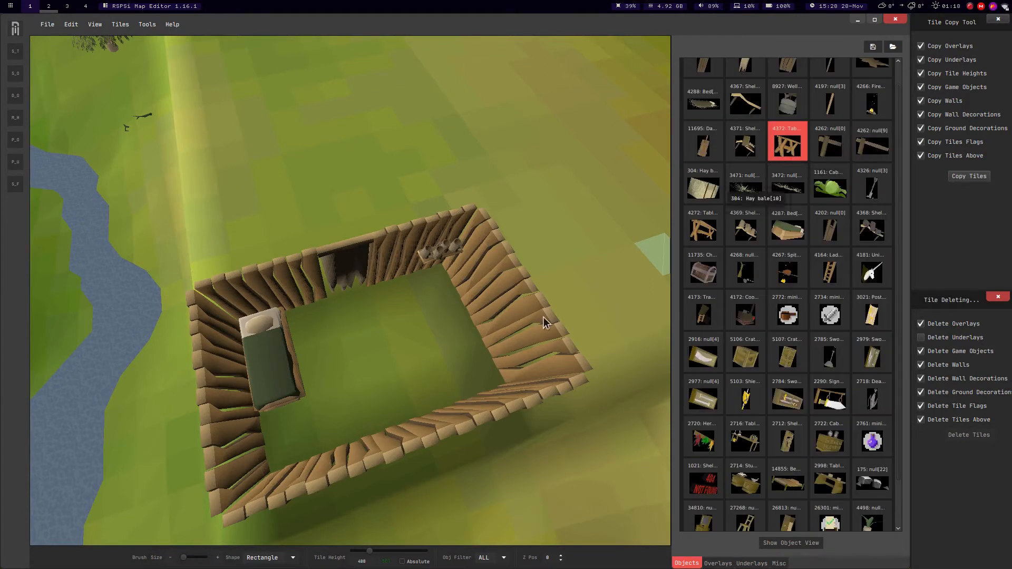
{"action": "left_click", "coordinate": [435, 286]}
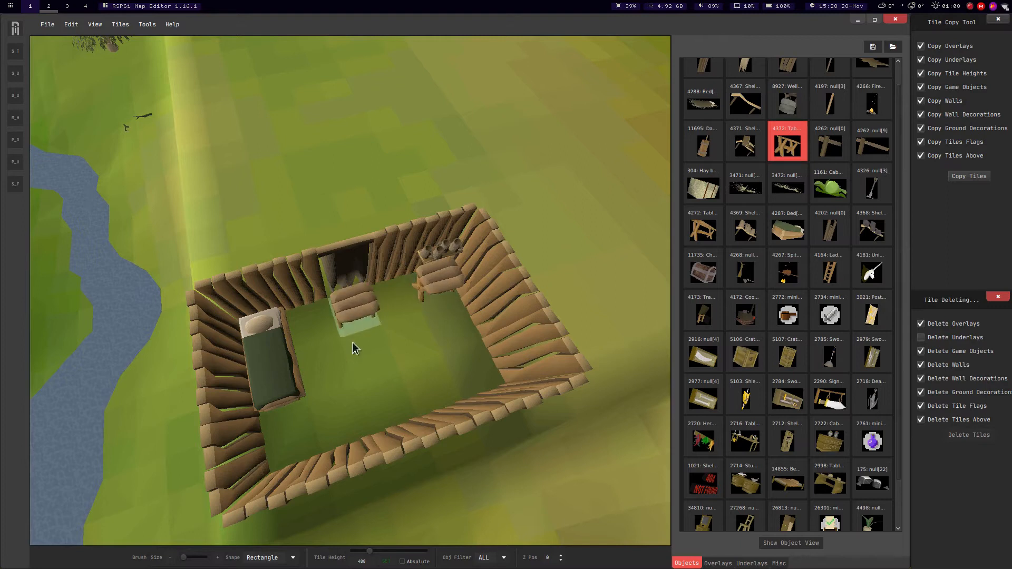
{"action": "middle_click_drag", "start_coordinate": [346, 341], "coordinate": [467, 283]}
{"action": "key", "text": "w"}
{"action": "middle_click_drag", "start_coordinate": [298, 325], "coordinate": [542, 170]}
{"action": "middle_click_drag", "start_coordinate": [332, 284], "coordinate": [803, 153]}
{"action": "key", "text": "d"}
{"action": "scroll", "coordinate": [801, 118], "scroll_direction": "up", "scroll_amount": 1}
{"action": "scroll", "coordinate": [796, 105], "scroll_direction": "up", "scroll_amount": 2}
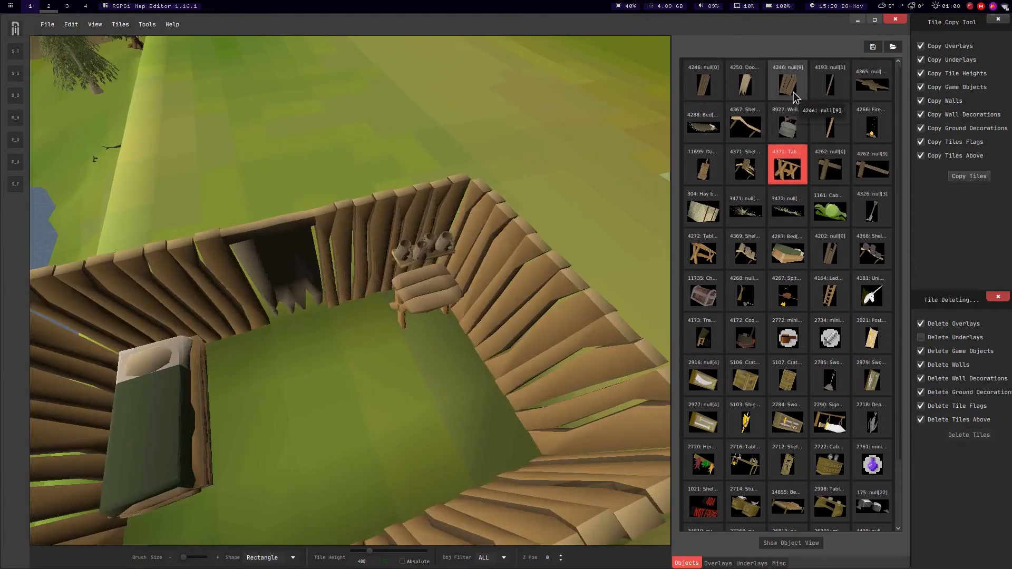
{"action": "scroll", "coordinate": [830, 318], "scroll_direction": "down", "scroll_amount": 2}
{"action": "scroll", "coordinate": [791, 337], "scroll_direction": "down", "scroll_amount": 2}
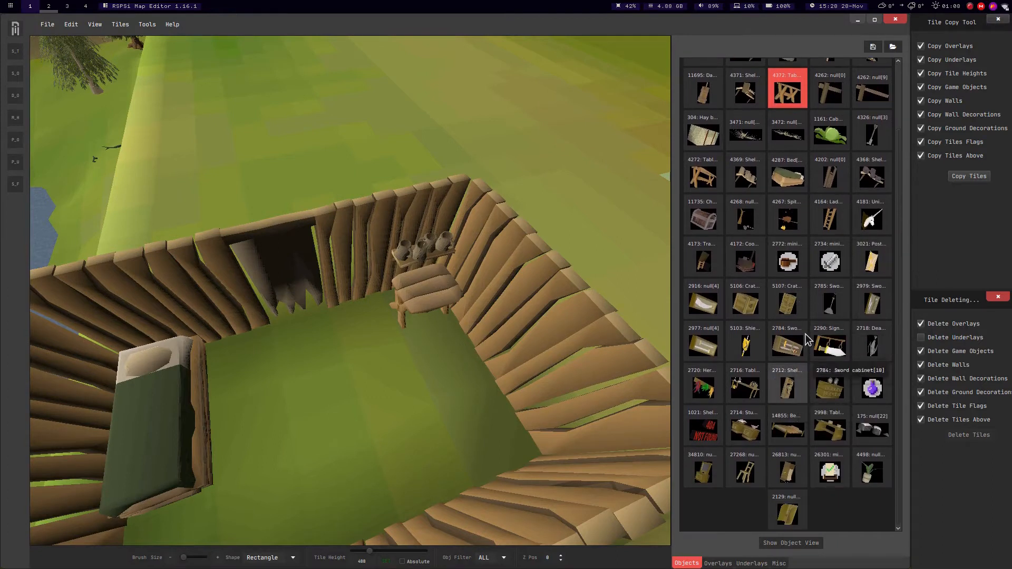
Place door 4202 in the back wall gap and move 4202 to the top of the object list.
{"action": "left_click", "coordinate": [829, 174]}
{"action": "left_click", "coordinate": [356, 299]}
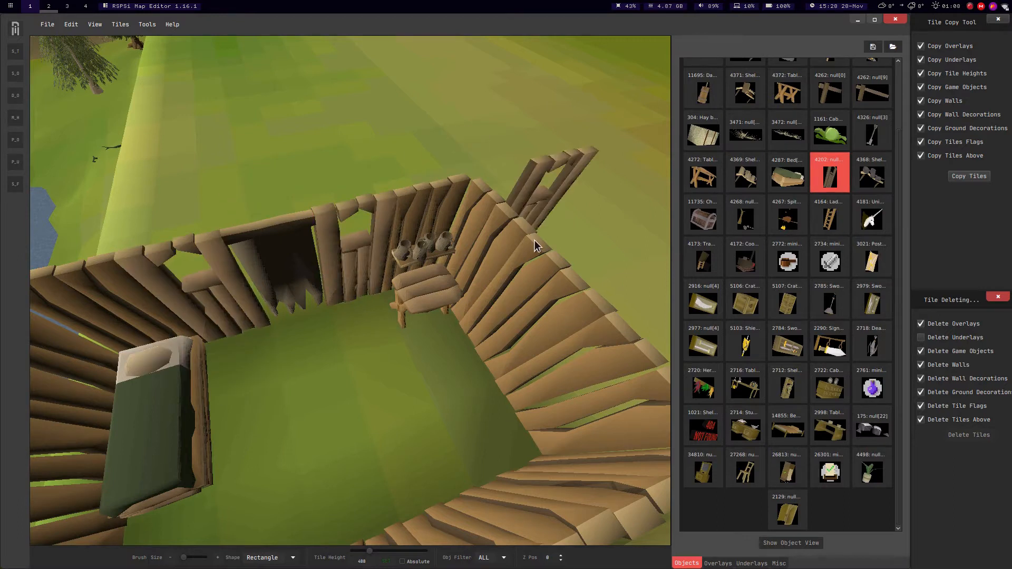
{"action": "scroll", "coordinate": [833, 201], "scroll_direction": "up", "scroll_amount": 1}
{"action": "scroll", "coordinate": [899, 105], "scroll_direction": "up", "scroll_amount": 3}
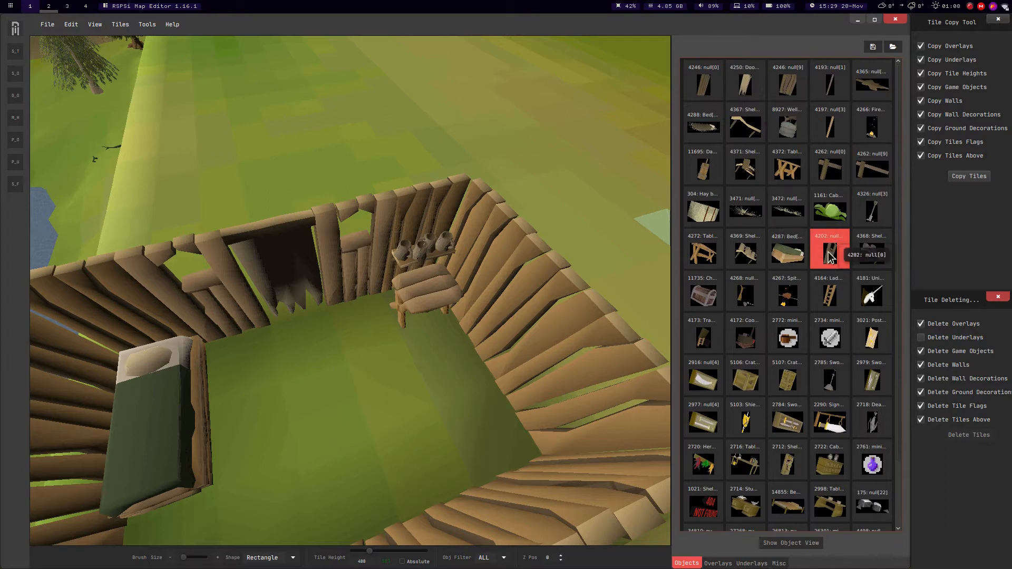
{"action": "left_click_drag", "start_coordinate": [829, 259], "coordinate": [828, 90]}
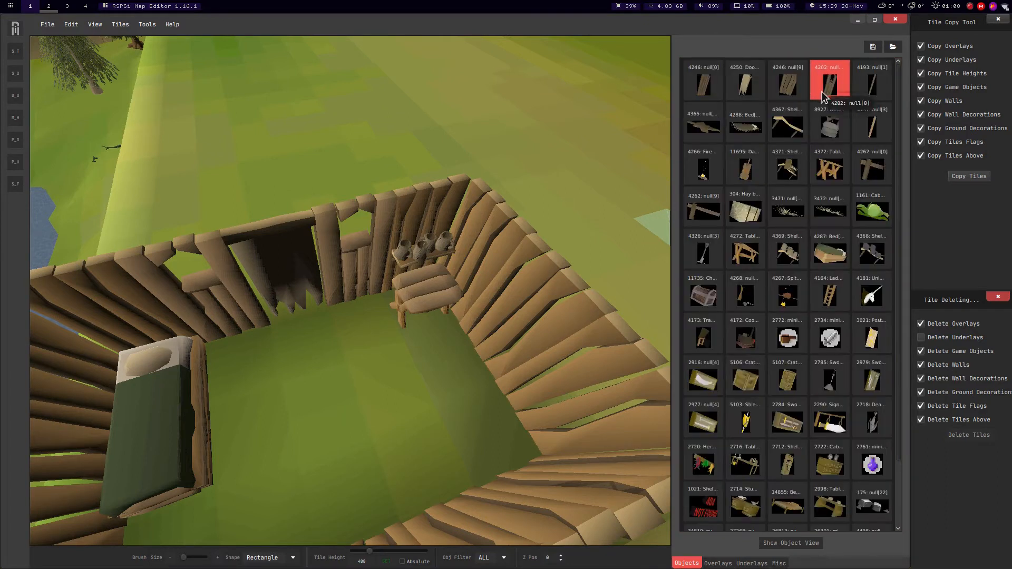
Pick pole object 4193, look down on the hut, then return to tile selection.
{"action": "left_click", "coordinate": [871, 96]}
{"action": "scroll", "coordinate": [454, 311], "scroll_direction": "down", "scroll_amount": 5}
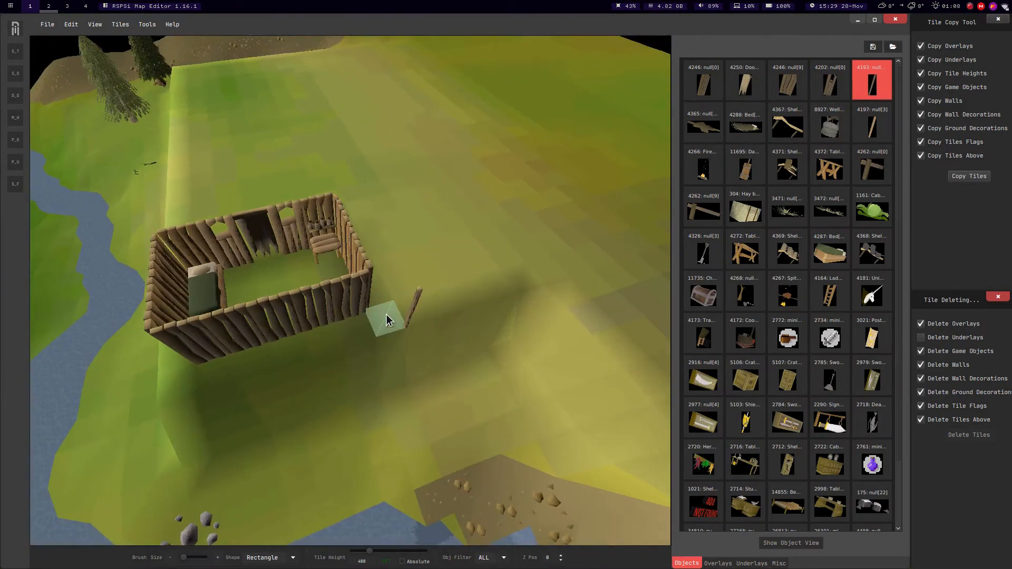
{"action": "middle_click_drag", "start_coordinate": [374, 312], "coordinate": [369, 372]}
{"action": "middle_click_drag", "start_coordinate": [331, 261], "coordinate": [455, 252]}
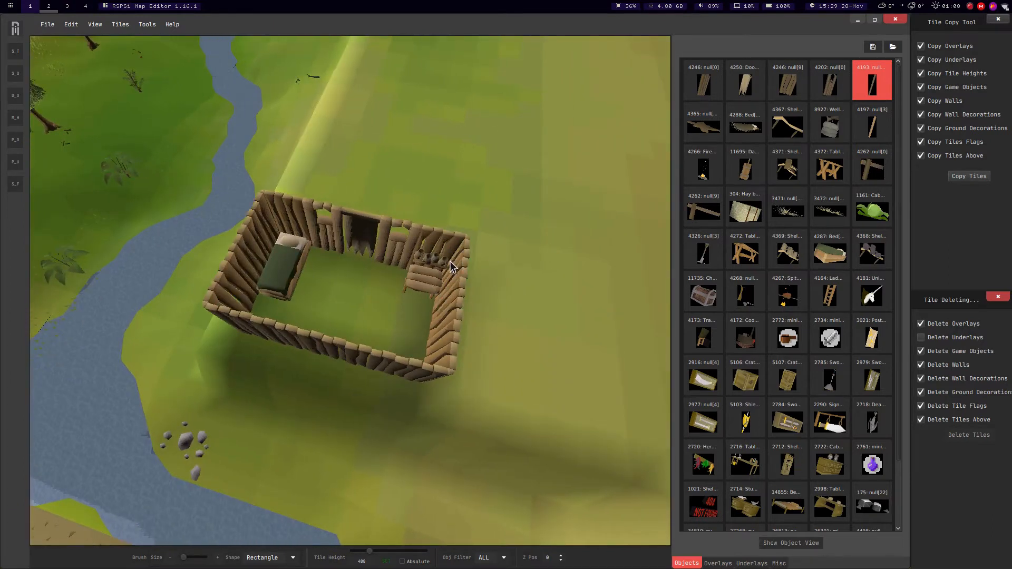
{"action": "scroll", "coordinate": [366, 282], "scroll_direction": "up", "scroll_amount": 5}
{"action": "left_click", "coordinate": [15, 51]}
{"action": "middle_click_drag", "start_coordinate": [311, 241], "coordinate": [403, 311]}
{"action": "scroll", "coordinate": [404, 311], "scroll_direction": "up", "scroll_amount": 5}
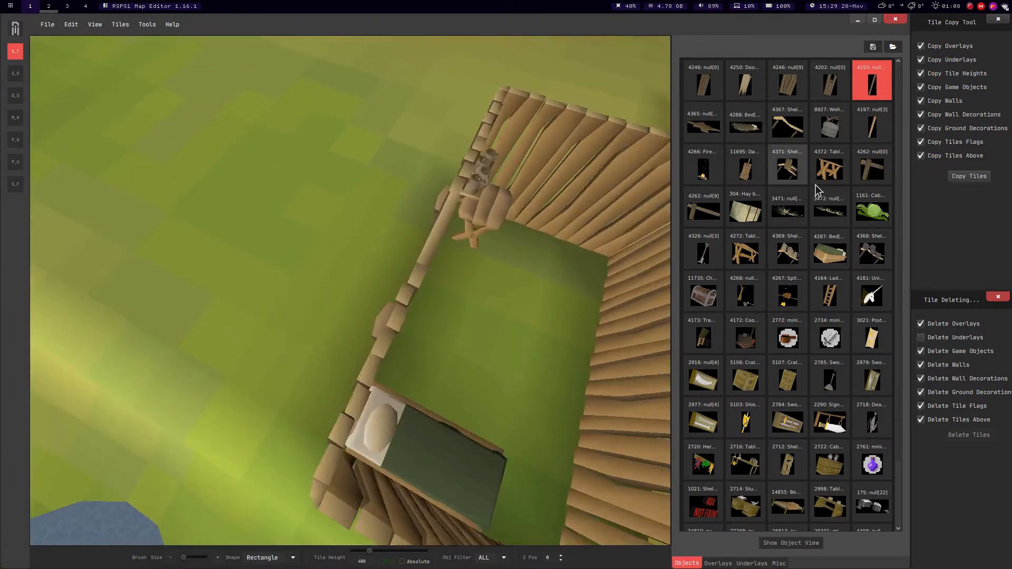
{"action": "scroll", "coordinate": [774, 253], "scroll_direction": "down", "scroll_amount": 1}
Check the Spit roast object's options, pick 4268, and orbit round to the hut's door wall.
{"action": "right_click", "coordinate": [786, 262]}
{"action": "left_click", "coordinate": [763, 251]}
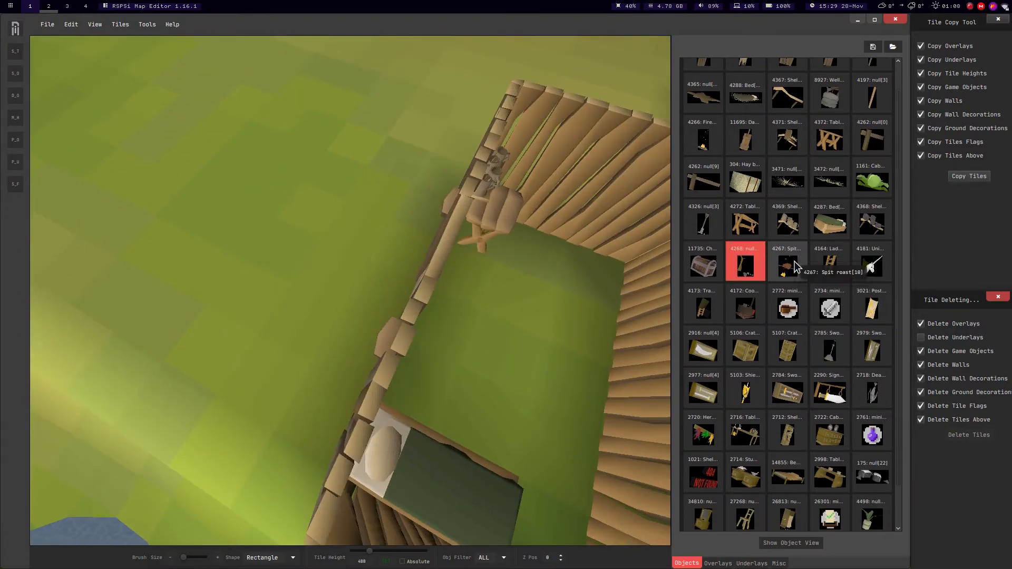
{"action": "middle_click_drag", "start_coordinate": [391, 179], "coordinate": [214, 207]}
{"action": "scroll", "coordinate": [337, 207], "scroll_direction": "down", "scroll_amount": 5}
{"action": "middle_click_drag", "start_coordinate": [425, 207], "coordinate": [361, 287]}
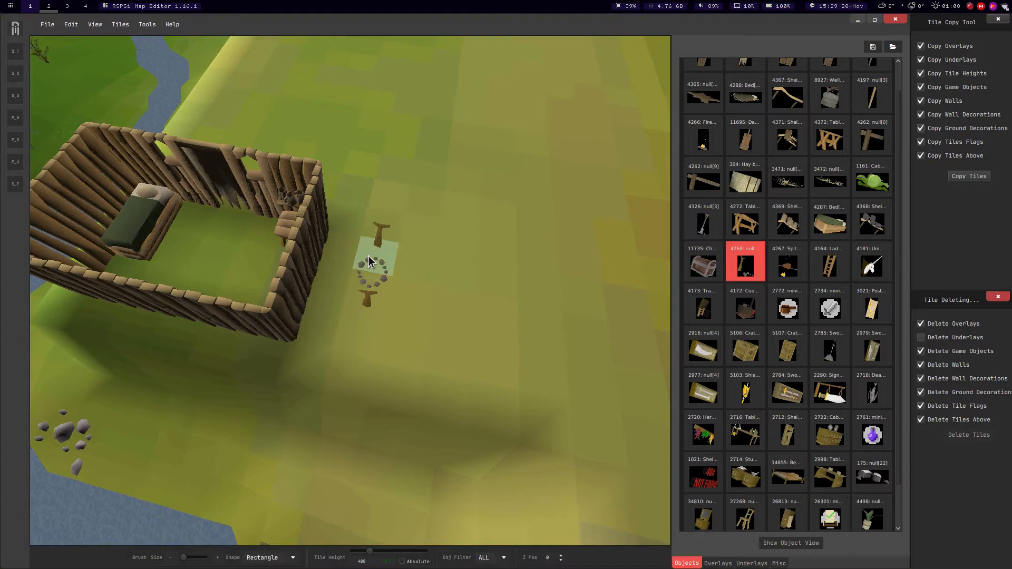
{"action": "middle_click_drag", "start_coordinate": [377, 261], "coordinate": [375, 200]}
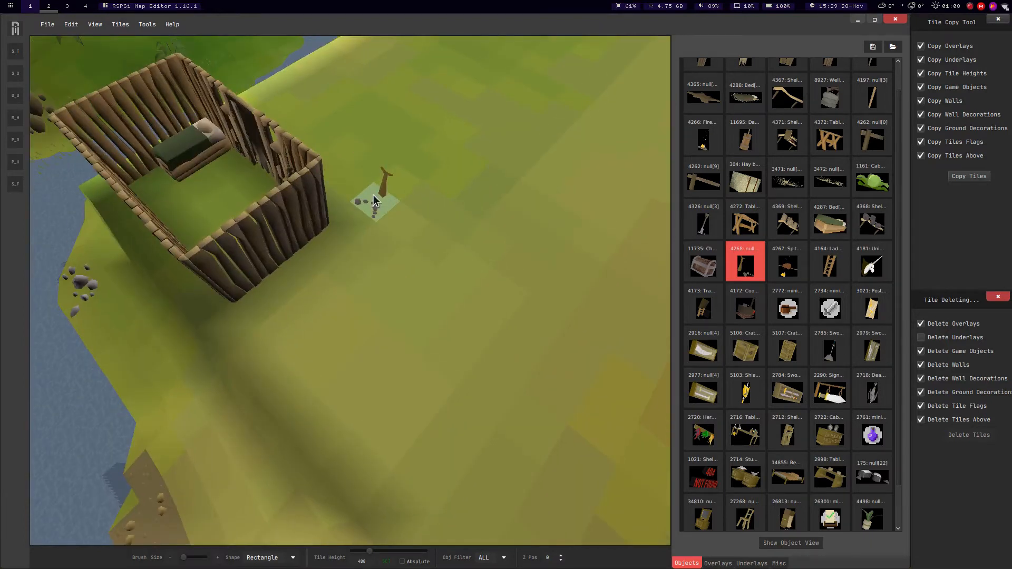
{"action": "key", "text": "Left"}
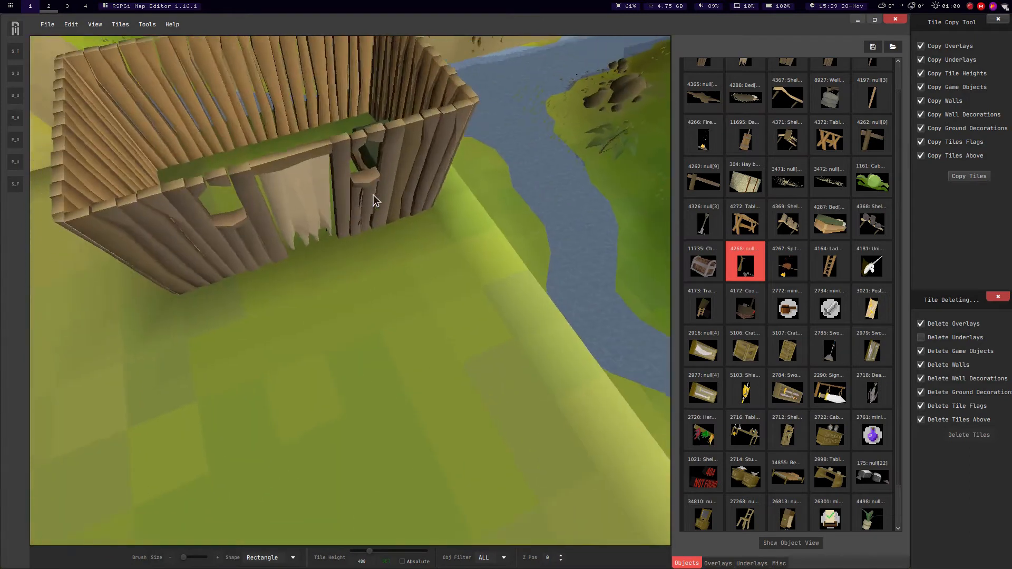
{"action": "key", "text": "s"}
{"action": "key", "text": "d"}
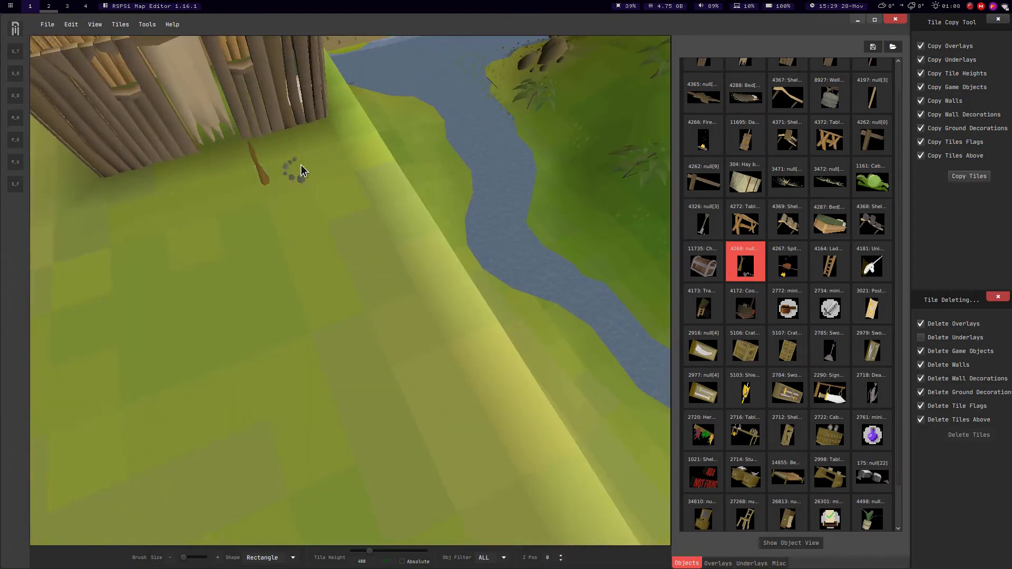
Place Spit 4267 over the stone fire ring, then return to tile selection over the river.
{"action": "left_click", "coordinate": [320, 162]}
{"action": "key", "text": "a"}
{"action": "left_click", "coordinate": [787, 262]}
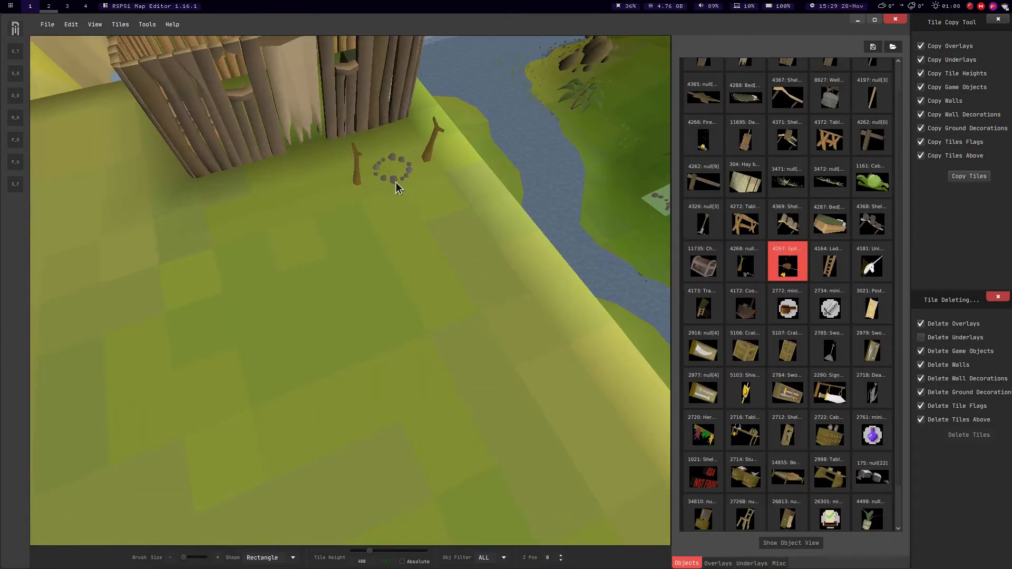
{"action": "left_click", "coordinate": [403, 166]}
{"action": "left_click", "coordinate": [19, 56]}
{"action": "middle_click_drag", "start_coordinate": [469, 345], "coordinate": [128, 234]}
{"action": "key", "text": "s"}
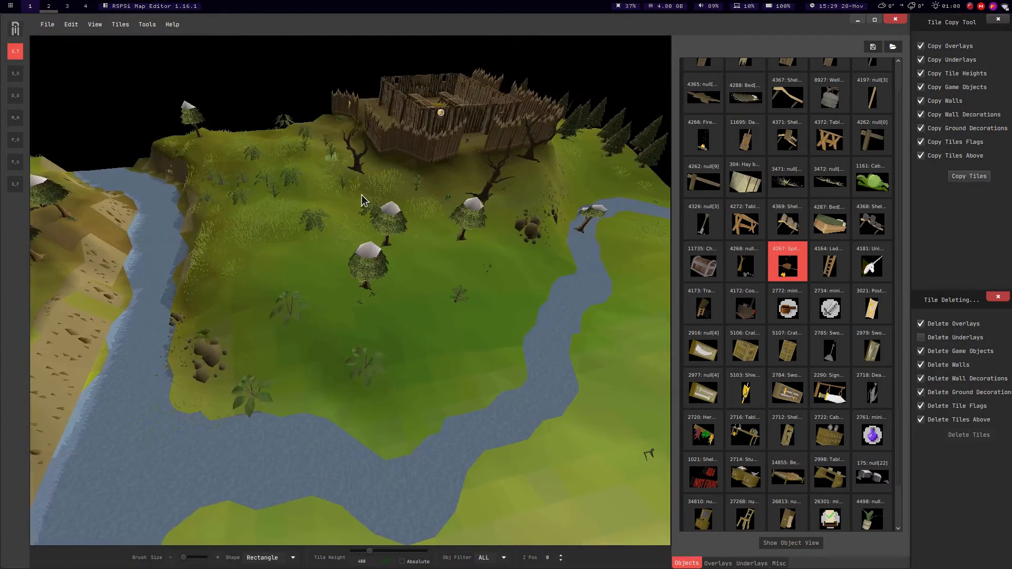
Fly the camera across the river and over the stockade to the octagonal hut.
{"action": "middle_click_drag", "start_coordinate": [336, 167], "coordinate": [409, 254]}
{"action": "left_click_drag", "start_coordinate": [387, 218], "coordinate": [571, 434]}
{"action": "middle_click_drag", "start_coordinate": [448, 289], "coordinate": [510, 297]}
{"action": "key", "text": "w"}
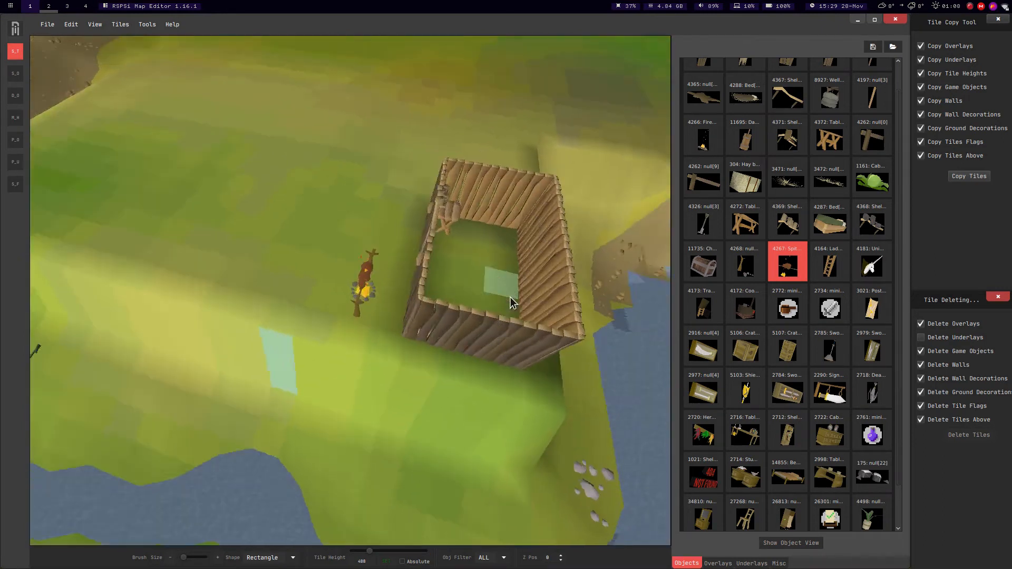
{"action": "key", "text": "s"}
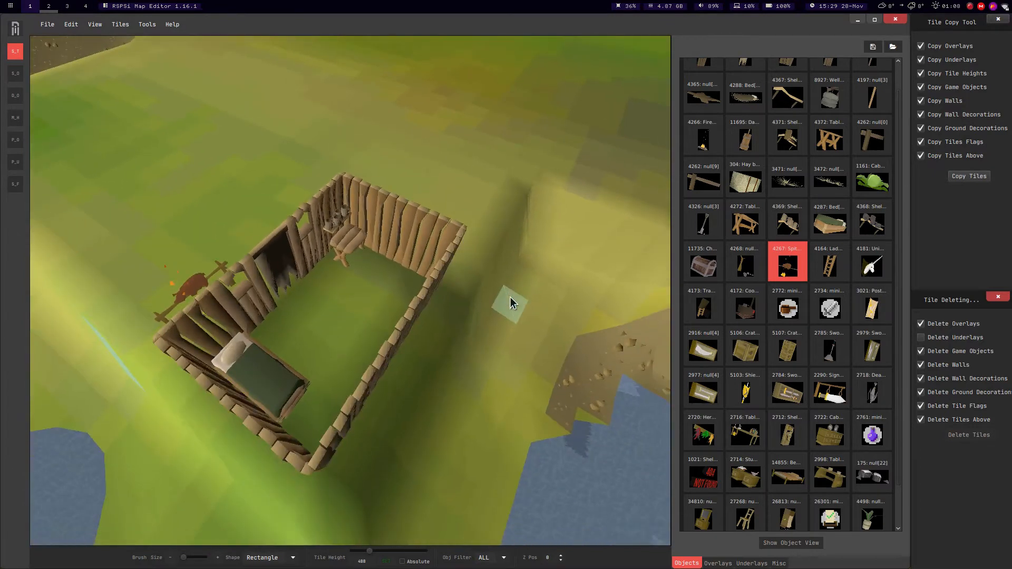
{"action": "key", "text": "a"}
{"action": "mouse_move", "coordinate": [316, 257]}
{"action": "middle_mouse_down"}
{"action": "mouse_move", "coordinate": [340, 248]}
{"action": "mouse_move", "coordinate": [381, 263]}
{"action": "mouse_move", "coordinate": [333, 248]}
{"action": "middle_mouse_up"}
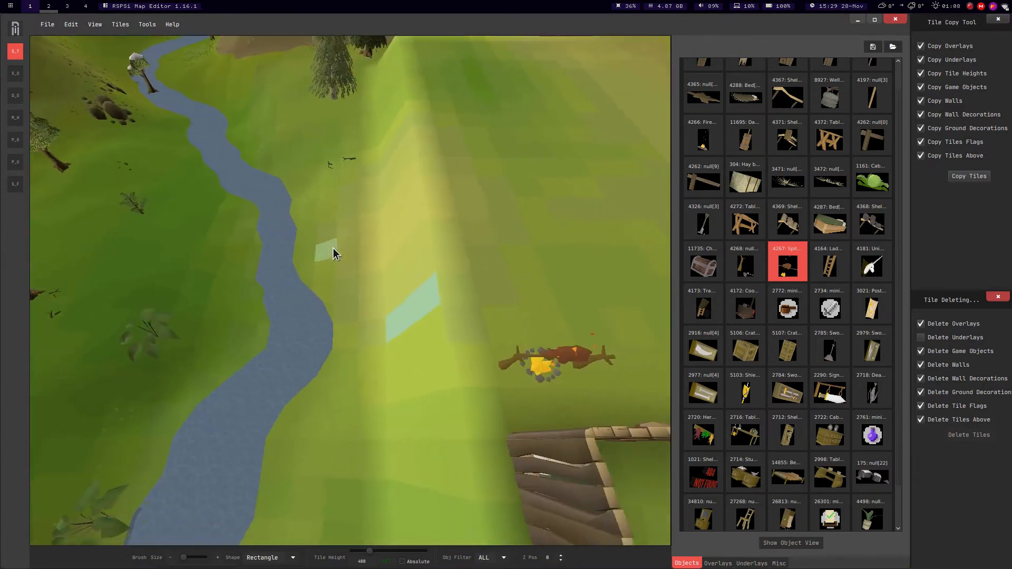
{"action": "key", "text": "a"}
{"action": "key", "text": "w"}
{"action": "key", "text": "w"}
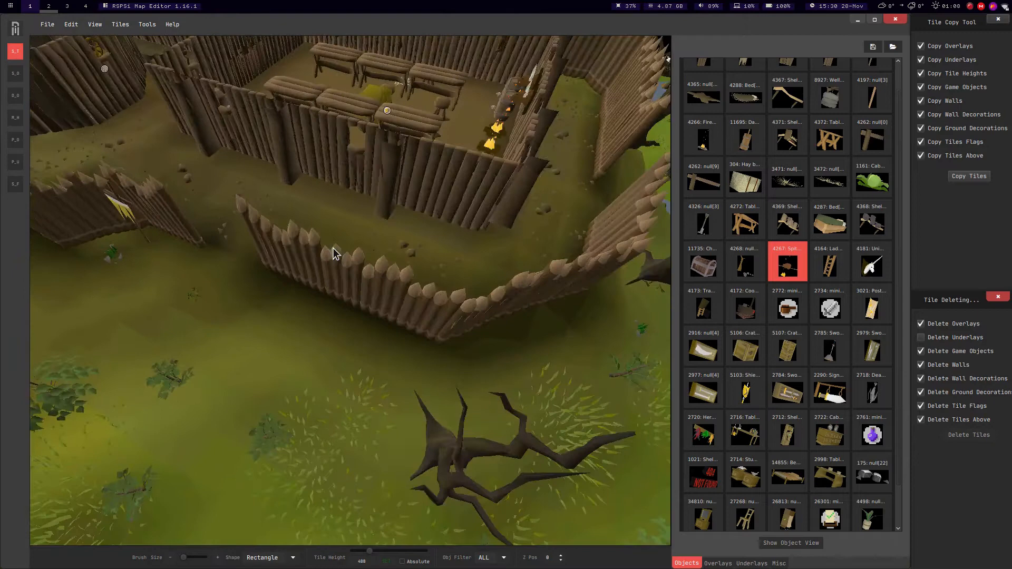
{"action": "key", "text": "a"}
{"action": "key", "text": "s"}
{"action": "key", "text": "a"}
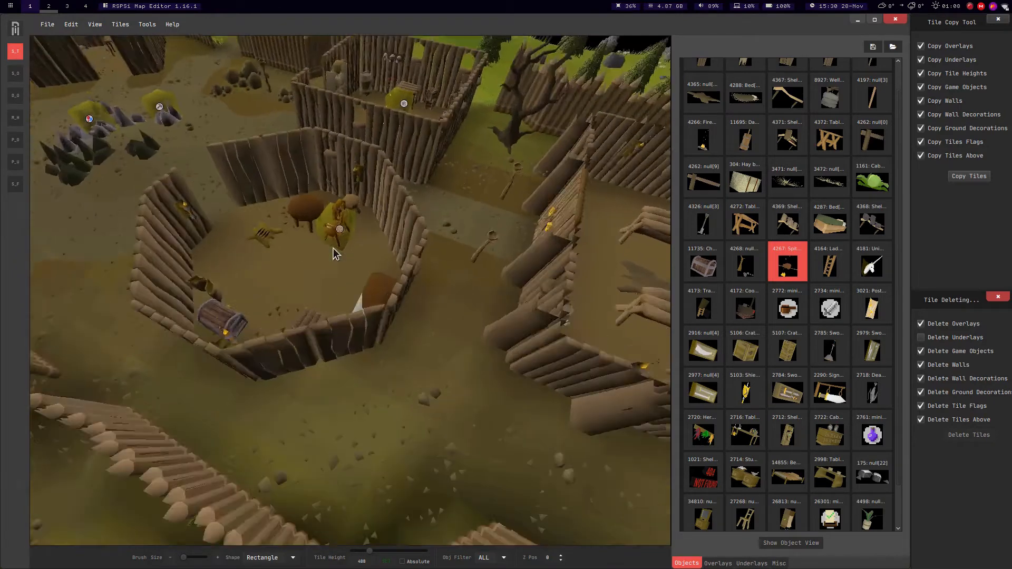
{"action": "key", "text": "w"}
Select a floor tile inside the octagonal hut and orbit to inspect its brown earth floor.
{"action": "middle_click_drag", "start_coordinate": [184, 269], "coordinate": [236, 333]}
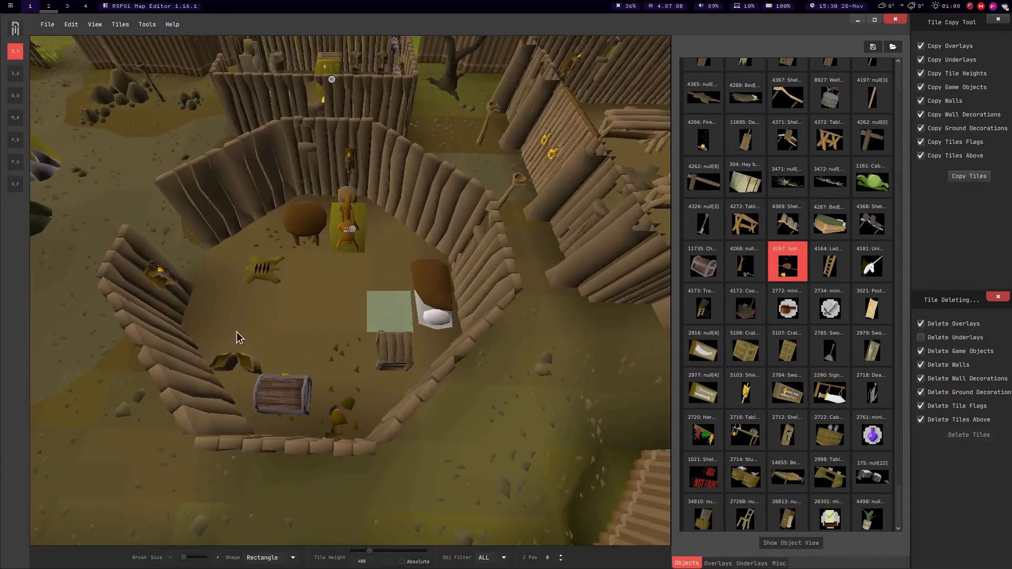
{"action": "left_click", "coordinate": [326, 292]}
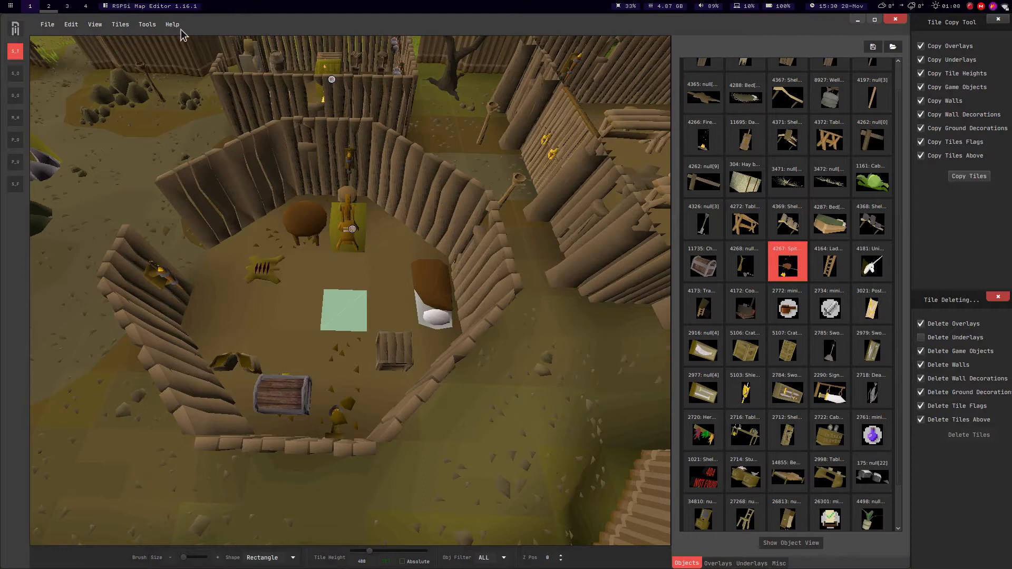
{"action": "middle_click_drag", "start_coordinate": [201, 138], "coordinate": [543, 304]}
{"action": "key", "text": "s"}
{"action": "middle_click_drag", "start_coordinate": [583, 108], "coordinate": [194, 328]}
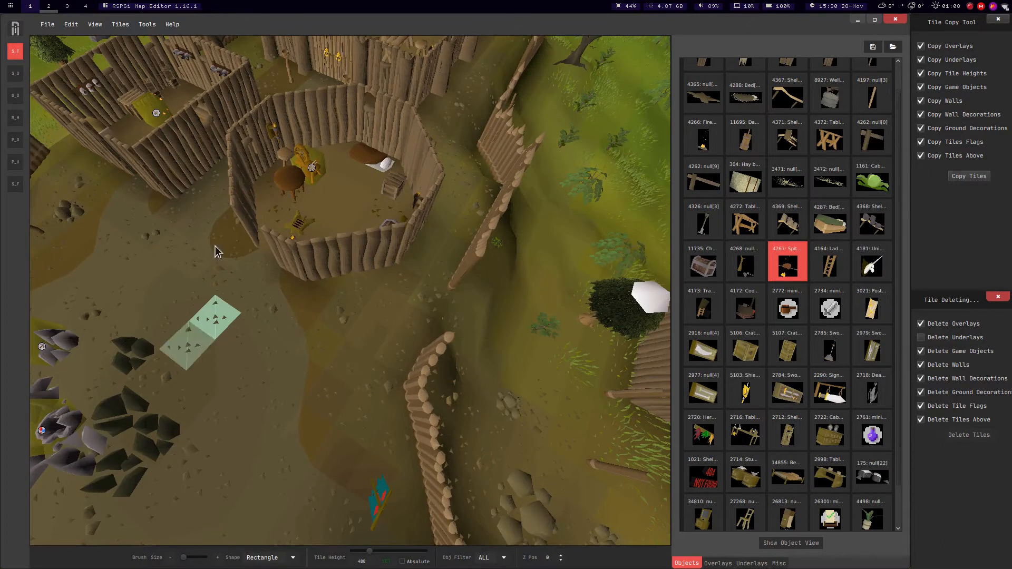
{"action": "middle_click_drag", "start_coordinate": [241, 309], "coordinate": [213, 346]}
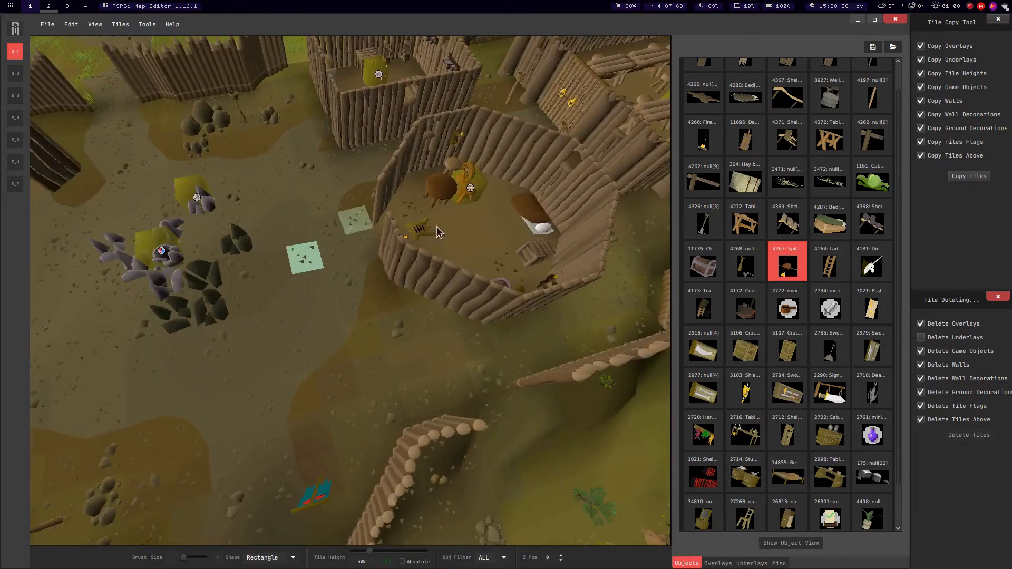
{"action": "middle_click_drag", "start_coordinate": [471, 198], "coordinate": [327, 199]}
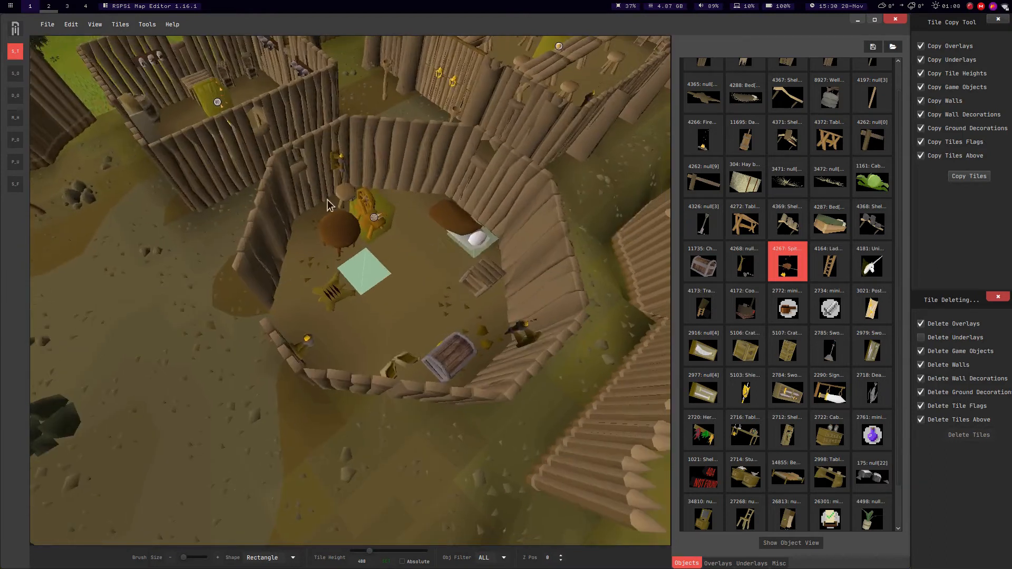
In the Overlays tab, switch to Tiles > Get overlay from tile sampling.
{"action": "left_click", "coordinate": [715, 564]}
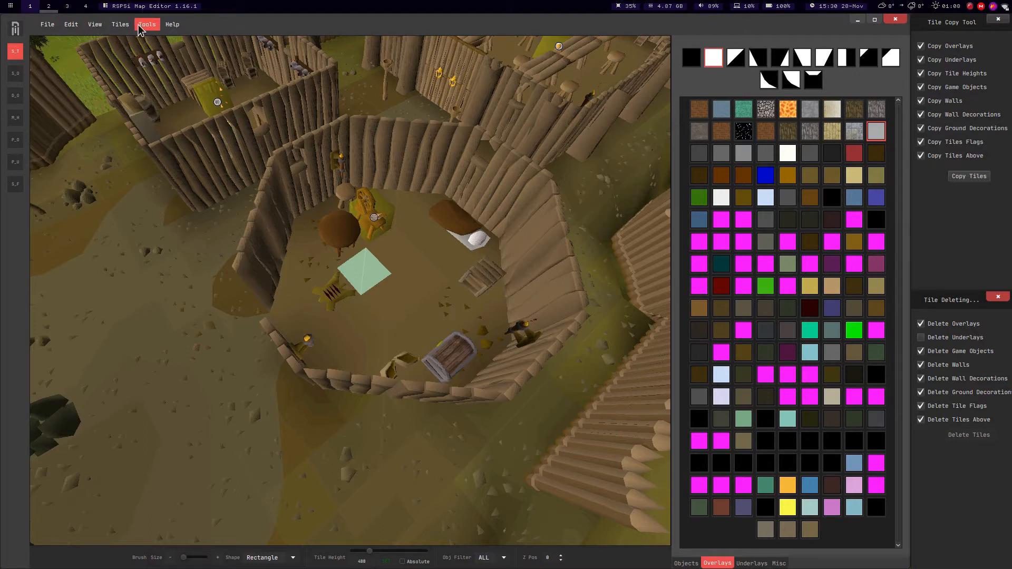
{"action": "left_click", "coordinate": [121, 24]}
{"action": "left_click", "coordinate": [125, 62]}
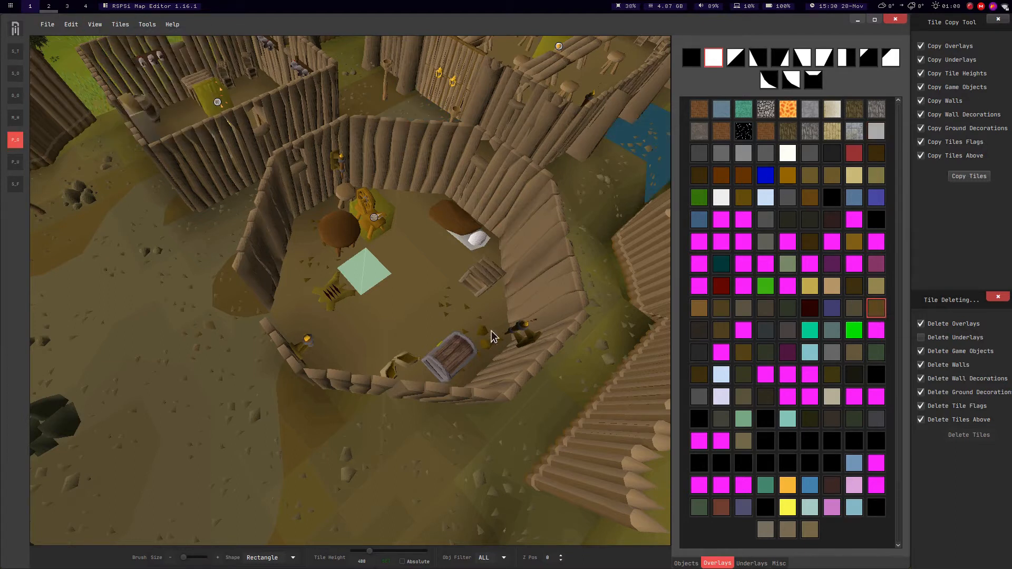
Paint the wooden hut's grassy floor tiles with the sampled brown earth overlay.
{"action": "key", "text": "d"}
{"action": "key", "text": "w"}
{"action": "key", "text": "Left"}
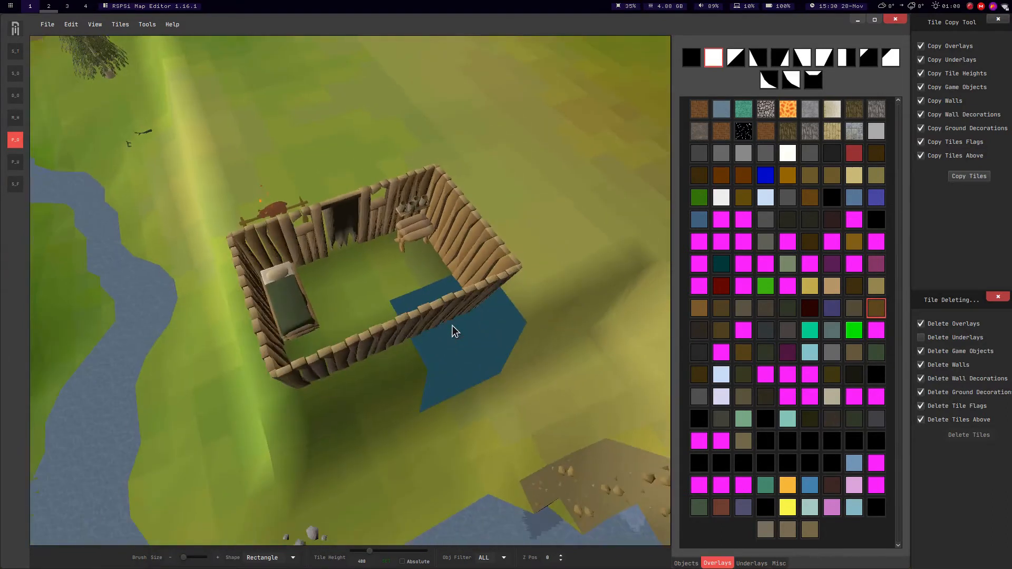
{"action": "key", "text": "w"}
{"action": "left_click", "coordinate": [398, 321]}
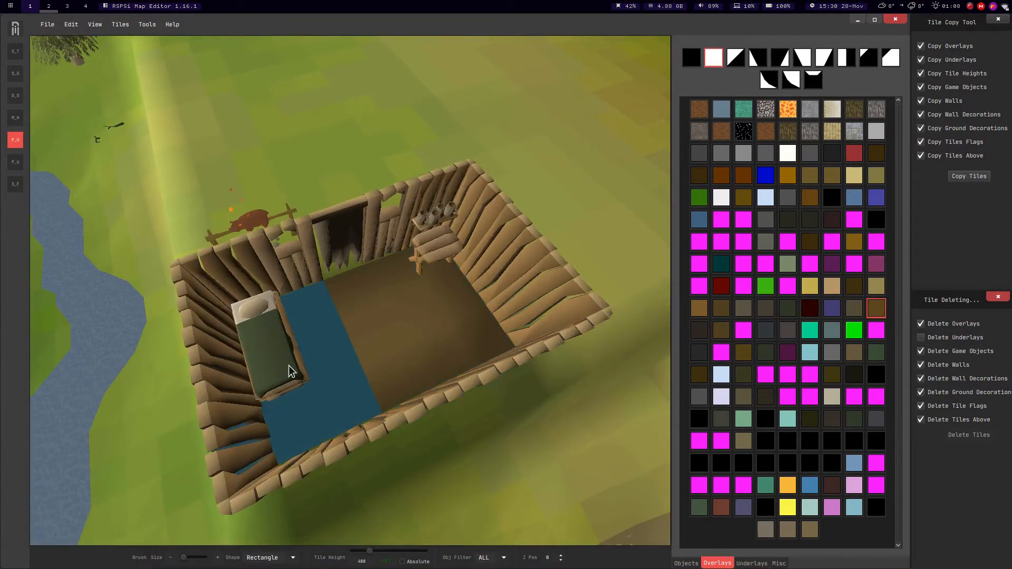
{"action": "left_click", "coordinate": [337, 355]}
{"action": "key", "text": "s"}
{"action": "key", "text": "s"}
{"action": "middle_click_drag", "start_coordinate": [309, 213], "coordinate": [338, 208]}
{"action": "key", "text": "w"}
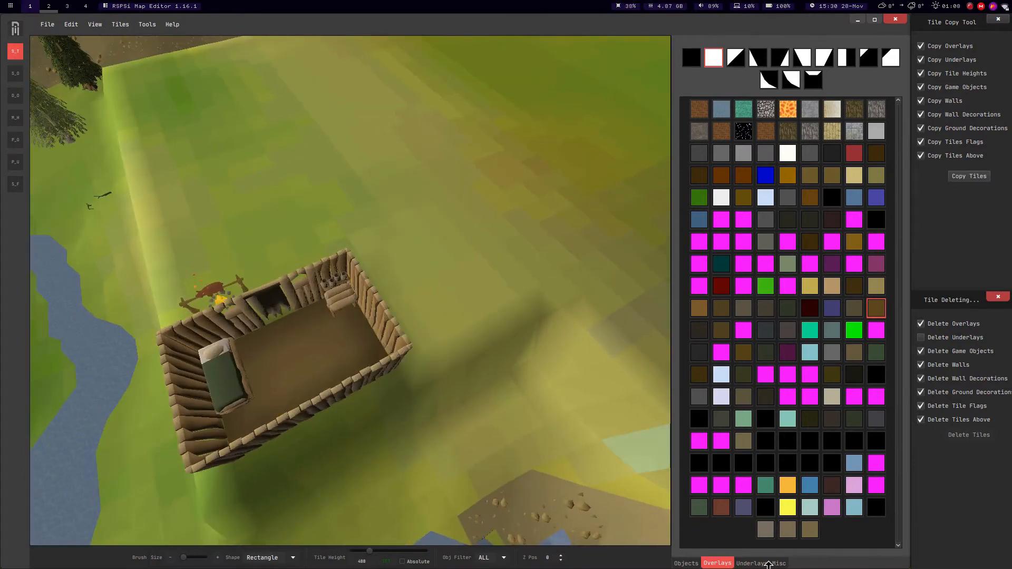
Place shelf 4368, rotated twice, against the hut's right wall.
{"action": "left_click", "coordinate": [685, 563]}
{"action": "key", "text": "a"}
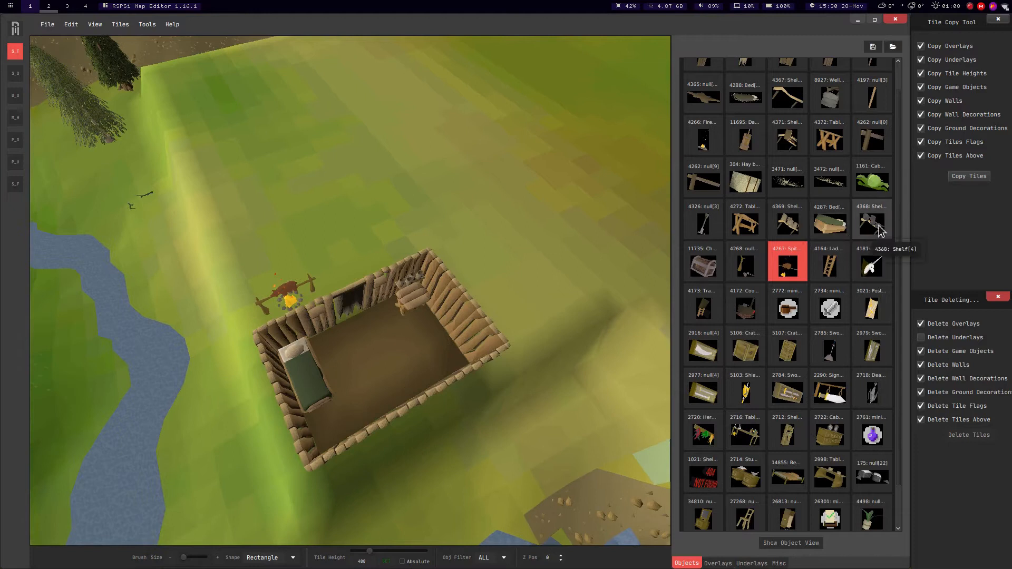
{"action": "left_click", "coordinate": [871, 224]}
{"action": "middle_click_drag", "start_coordinate": [364, 406], "coordinate": [408, 293]}
{"action": "key", "text": "w"}
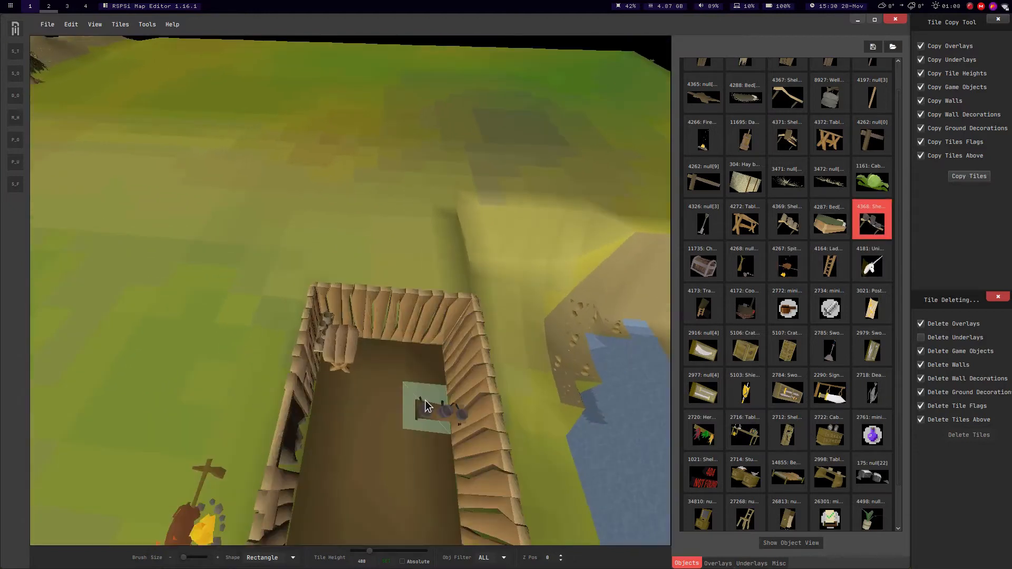
{"action": "key", "text": "r"}
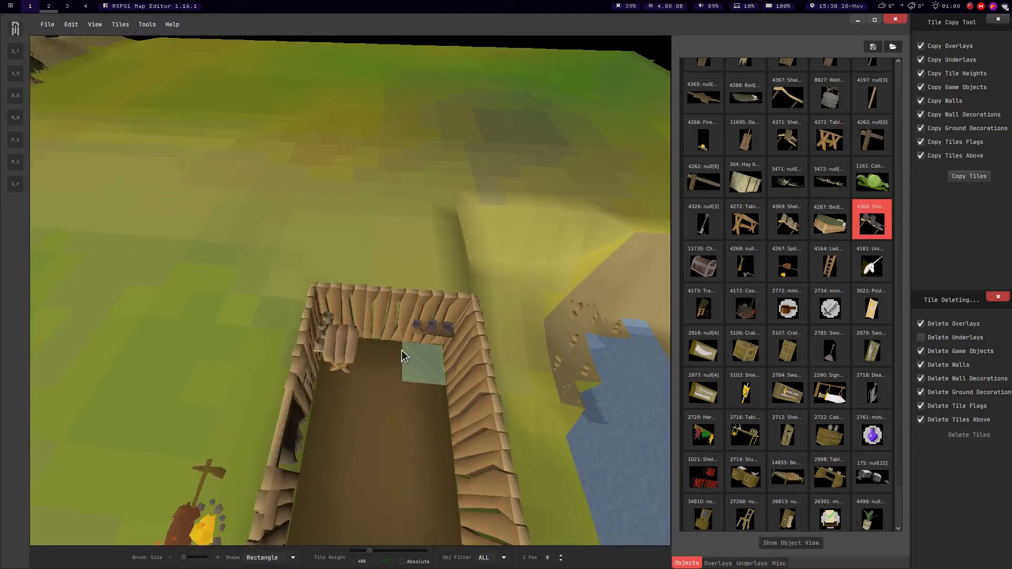
{"action": "key", "text": "r"}
{"action": "left_click", "coordinate": [419, 396]}
Place object 11695, a wooden barrel, on the hut floor beside the wall.
{"action": "middle_click_drag", "start_coordinate": [418, 396], "coordinate": [553, 308]}
{"action": "left_click", "coordinate": [786, 227]}
{"action": "key", "text": "Up"}
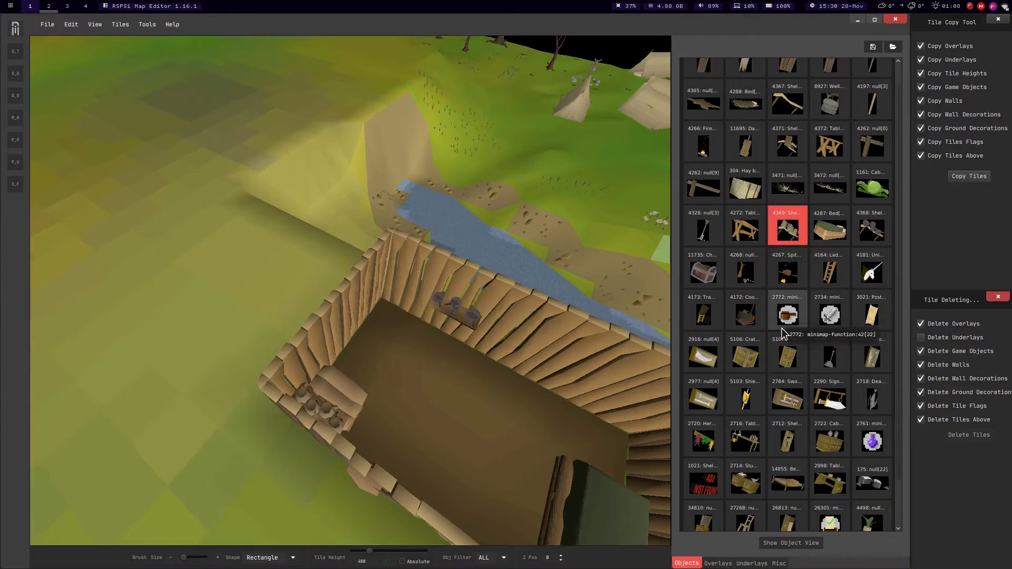
{"action": "left_click", "coordinate": [754, 355]}
{"action": "left_click", "coordinate": [789, 364]}
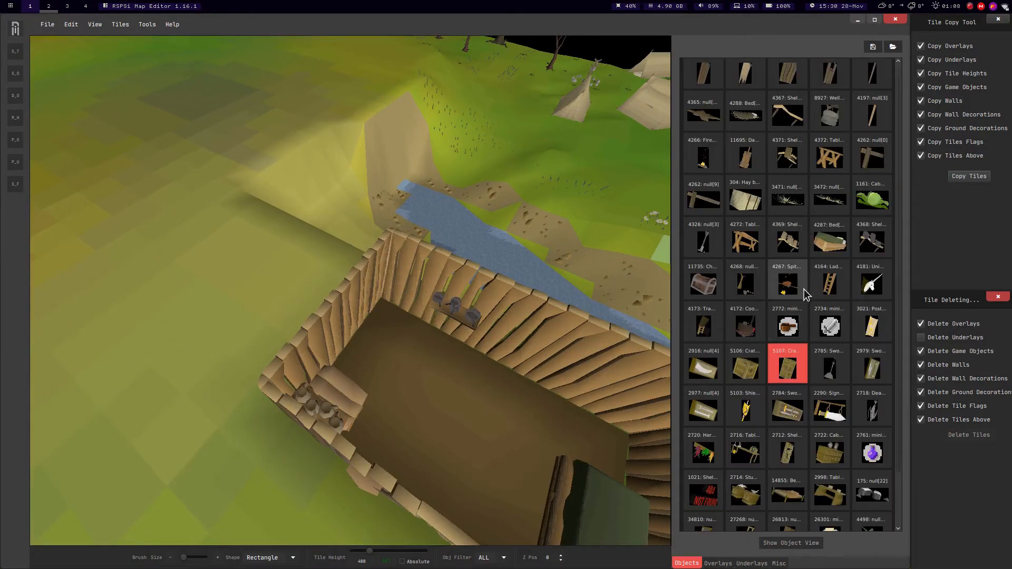
{"action": "scroll", "coordinate": [789, 364], "scroll_direction": "up", "scroll_amount": 1}
{"action": "left_click", "coordinate": [743, 175]}
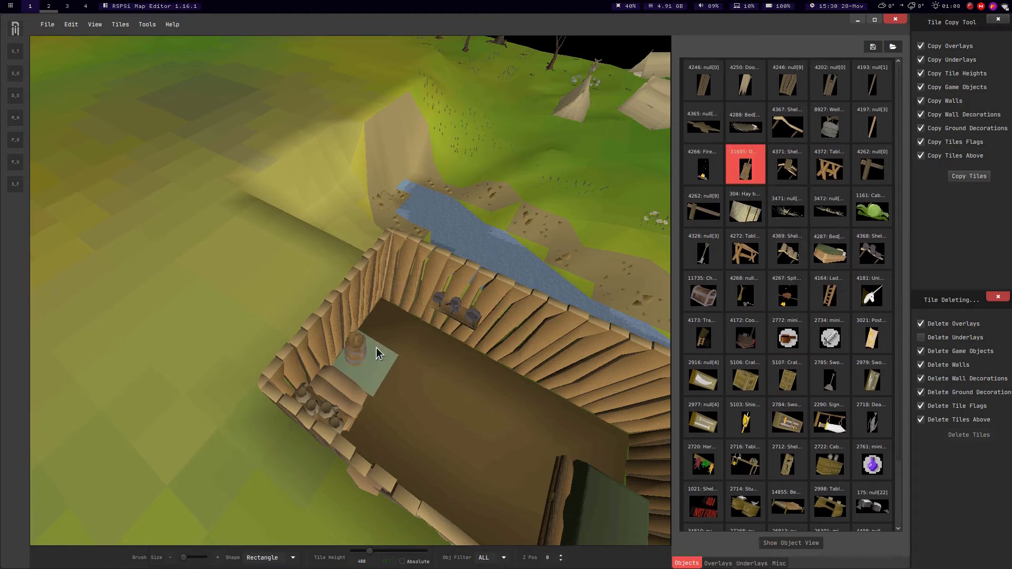
{"action": "left_click", "coordinate": [390, 332]}
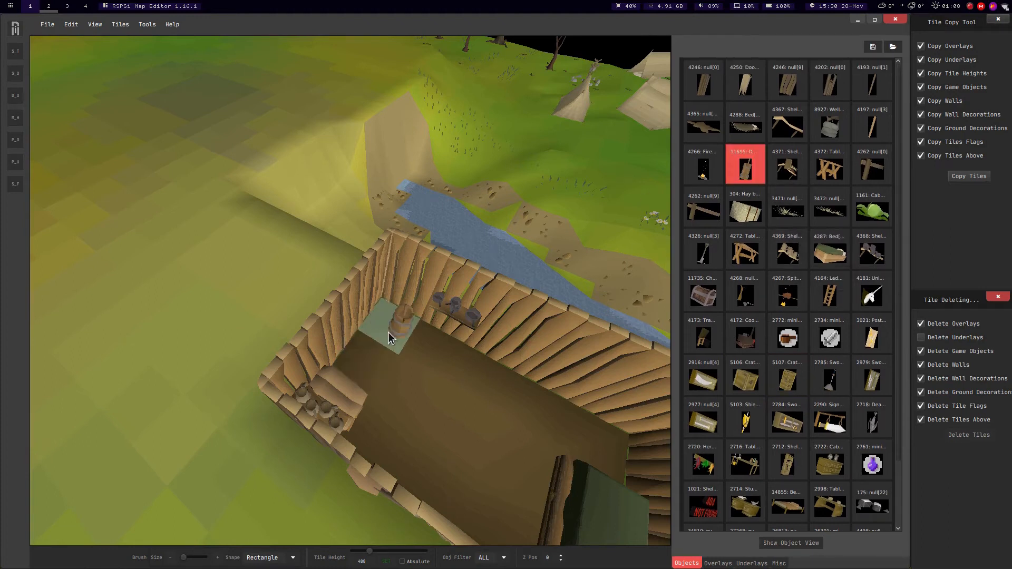
{"action": "middle_click_drag", "start_coordinate": [475, 344], "coordinate": [397, 371]}
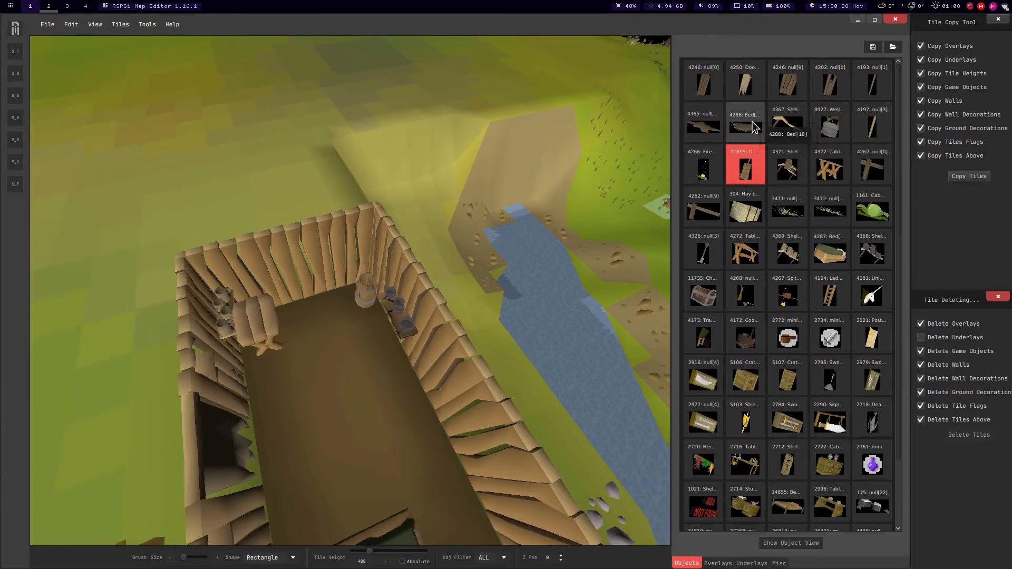
{"action": "left_click", "coordinate": [711, 127]}
Lay the fur rug on the hut's brown floor, then return to Select Tile and orbit around.
{"action": "middle_click_drag", "start_coordinate": [403, 363], "coordinate": [337, 423]}
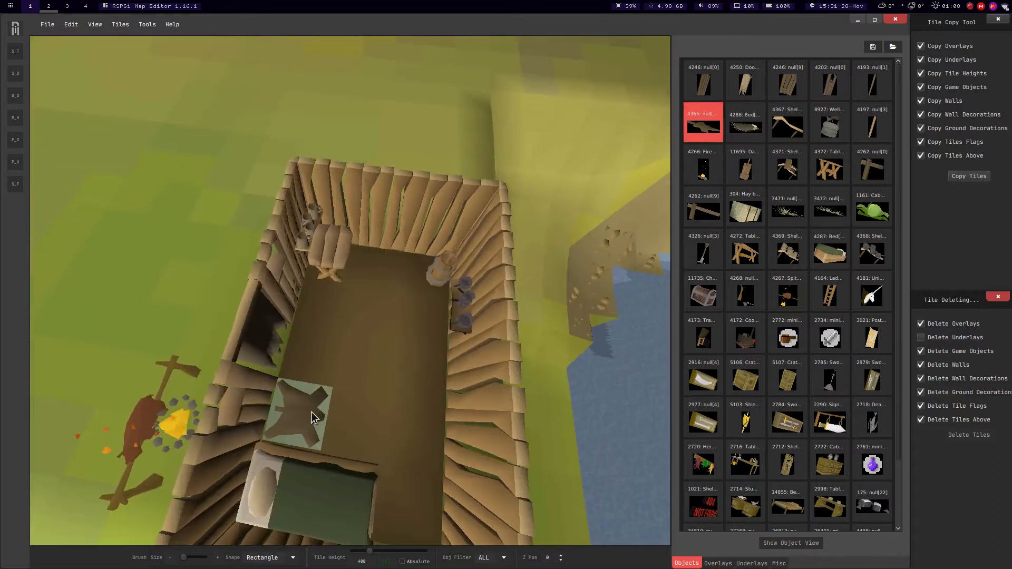
{"action": "left_click", "coordinate": [309, 352]}
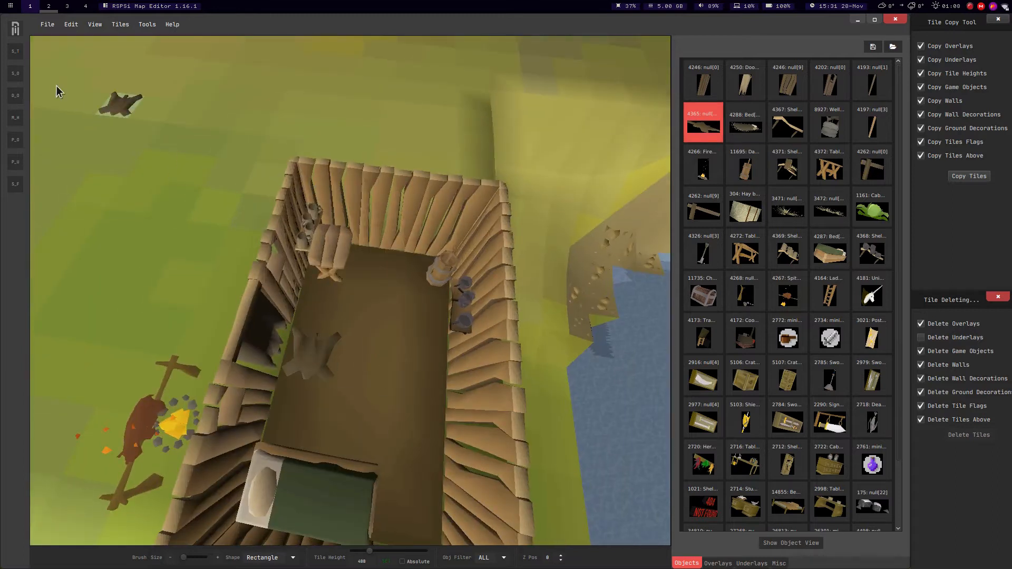
{"action": "left_click", "coordinate": [16, 56]}
{"action": "middle_click_drag", "start_coordinate": [158, 211], "coordinate": [463, 274]}
{"action": "scroll", "coordinate": [312, 258], "scroll_direction": "down", "scroll_amount": 3}
{"action": "scroll", "coordinate": [336, 275], "scroll_direction": "up", "scroll_amount": 3}
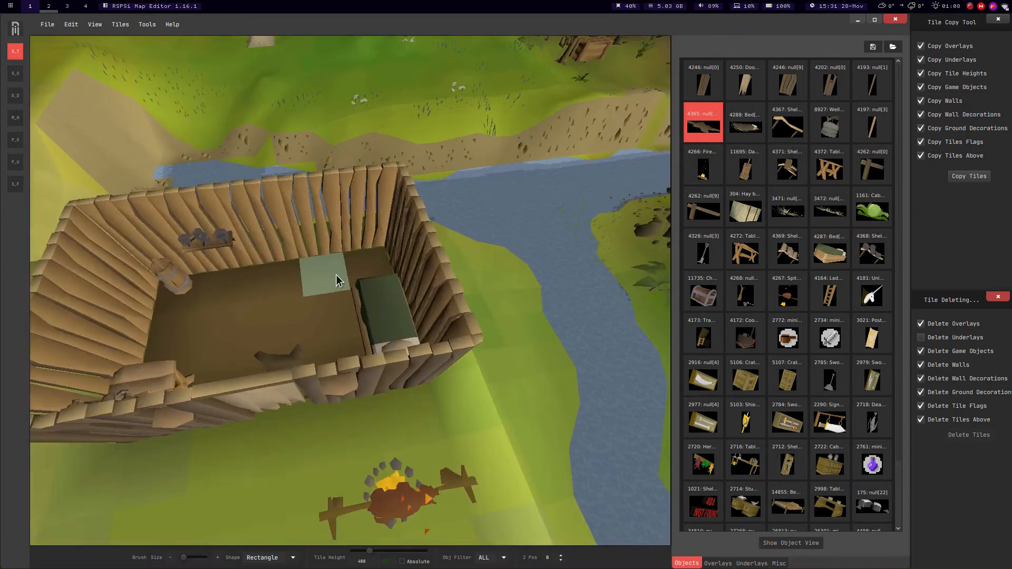
{"action": "middle_click_drag", "start_coordinate": [337, 275], "coordinate": [227, 289]}
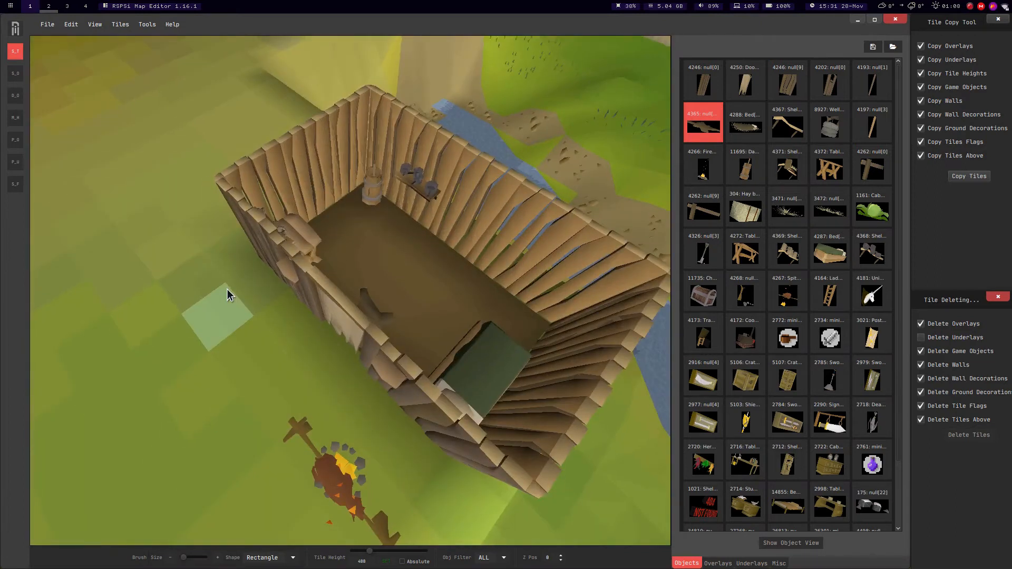
{"action": "middle_click_drag", "start_coordinate": [325, 184], "coordinate": [498, 298]}
{"action": "scroll", "coordinate": [250, 232], "scroll_direction": "down", "scroll_amount": 4}
{"action": "scroll", "coordinate": [308, 260], "scroll_direction": "up", "scroll_amount": 4}
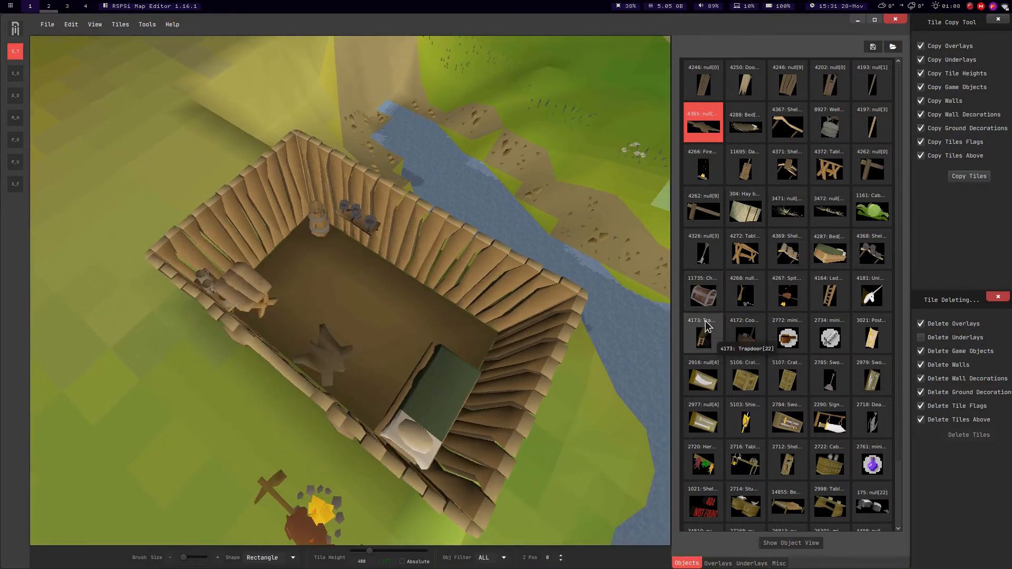
Place chest object 11735 on the hut floor, undoing the extra copy.
{"action": "left_click", "coordinate": [703, 291]}
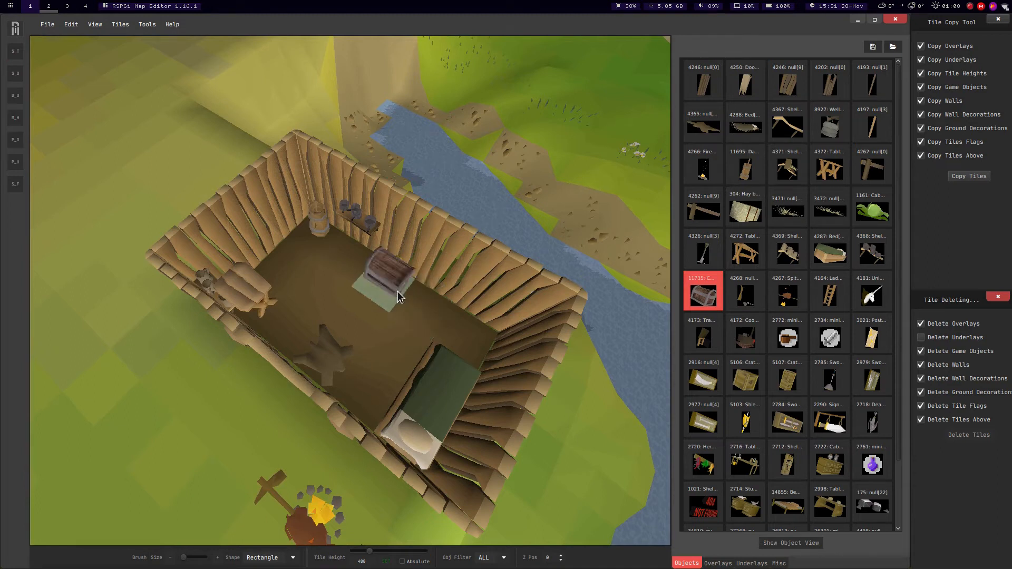
{"action": "left_click", "coordinate": [316, 248]}
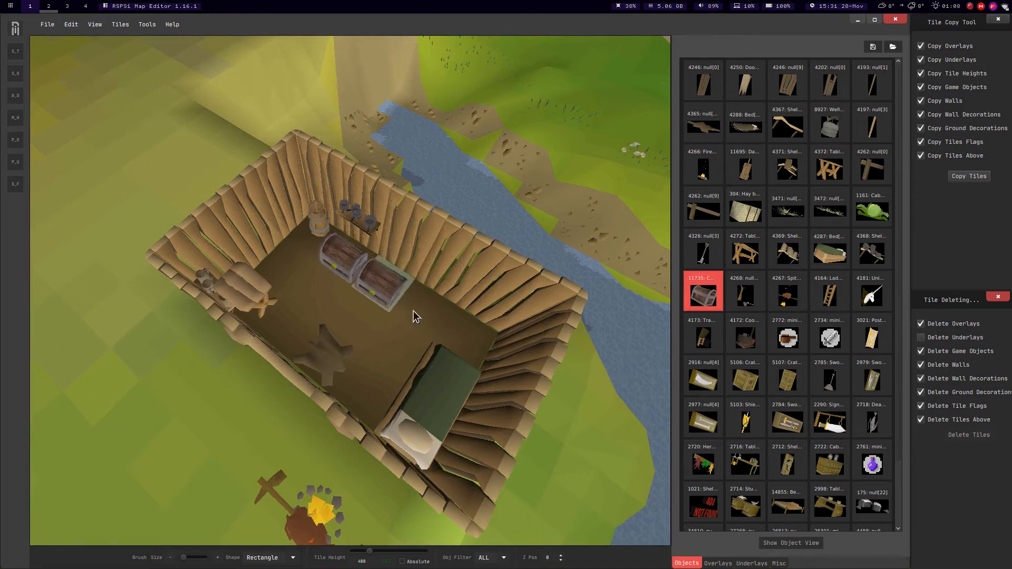
{"action": "key", "text": "ctrl+z"}
{"action": "left_click", "coordinate": [384, 280]}
{"action": "middle_click_drag", "start_coordinate": [273, 304], "coordinate": [232, 284]}
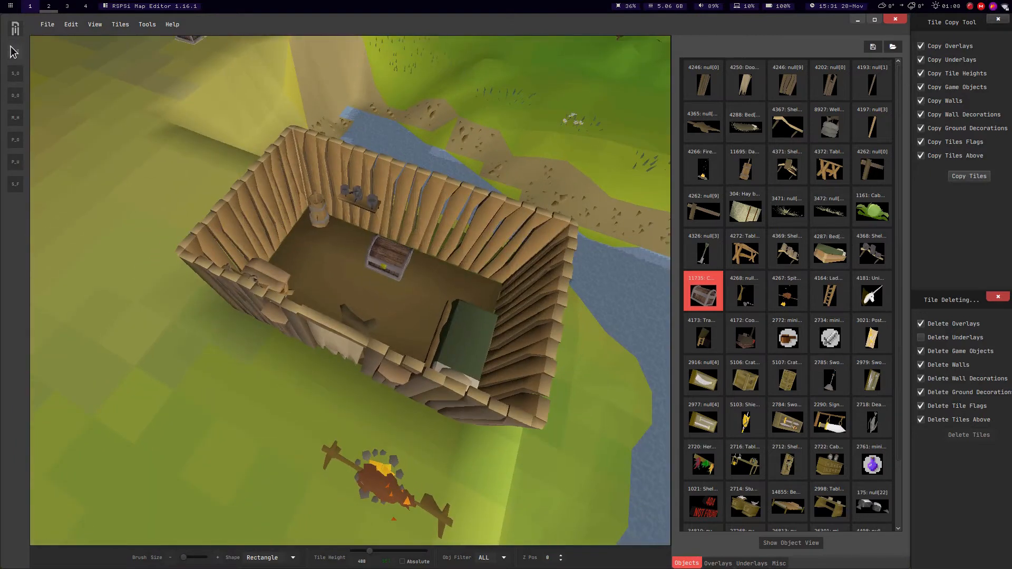
{"action": "middle_click_drag", "start_coordinate": [323, 229], "coordinate": [361, 425]}
{"action": "middle_click_drag", "start_coordinate": [333, 373], "coordinate": [69, 126]}
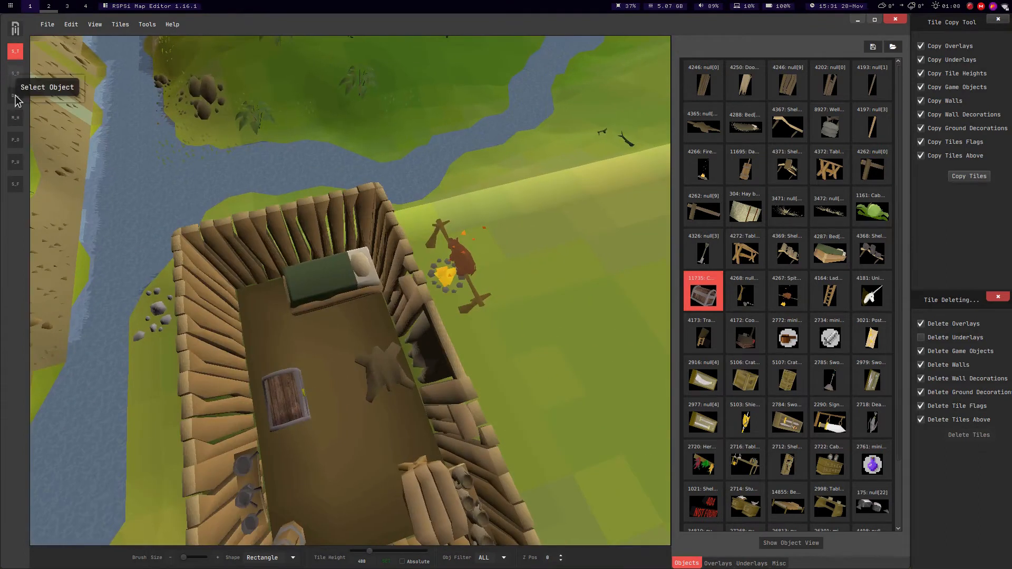
Delete the bed, re-place chest 11735 at the end wall, and set bed 4287 beside it.
{"action": "left_click", "coordinate": [15, 96]}
{"action": "left_click", "coordinate": [299, 285]}
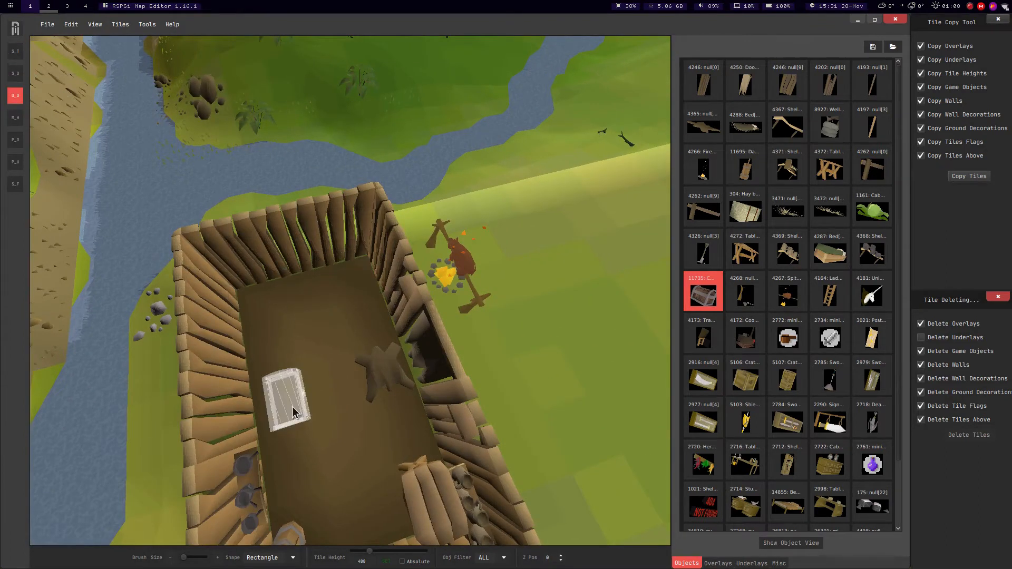
{"action": "left_click", "coordinate": [713, 291]}
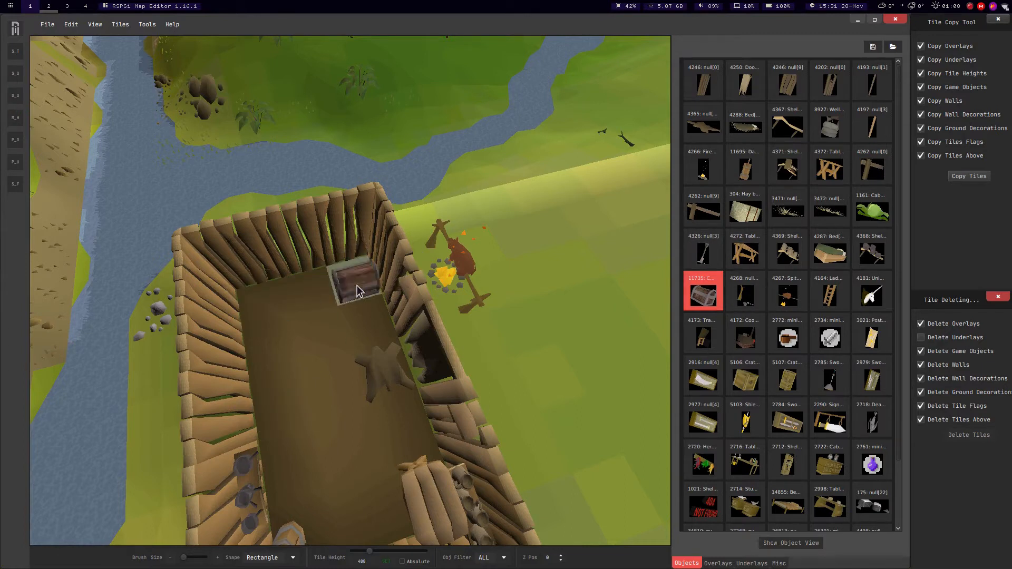
{"action": "left_click", "coordinate": [253, 315]}
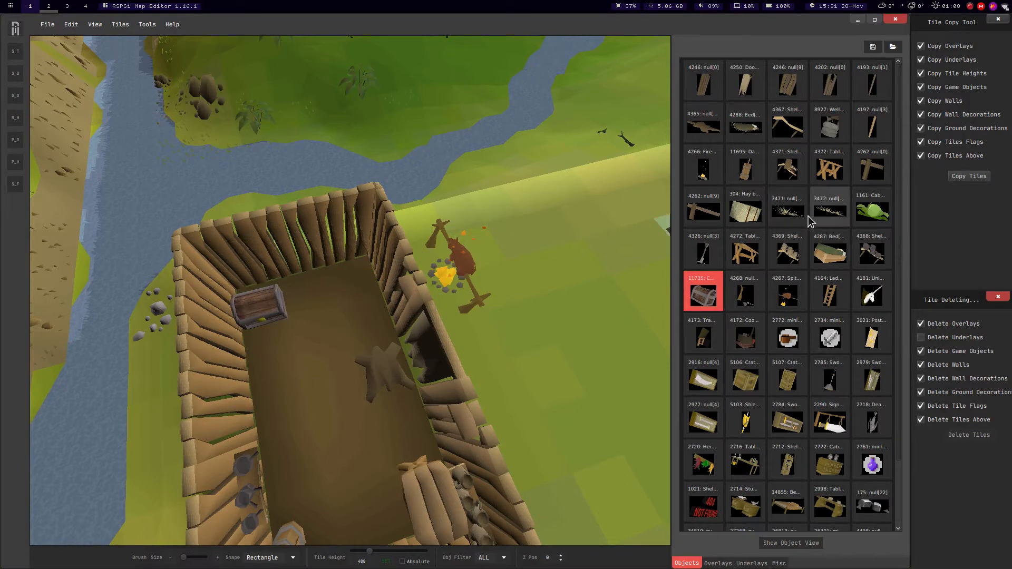
{"action": "left_click", "coordinate": [829, 250]}
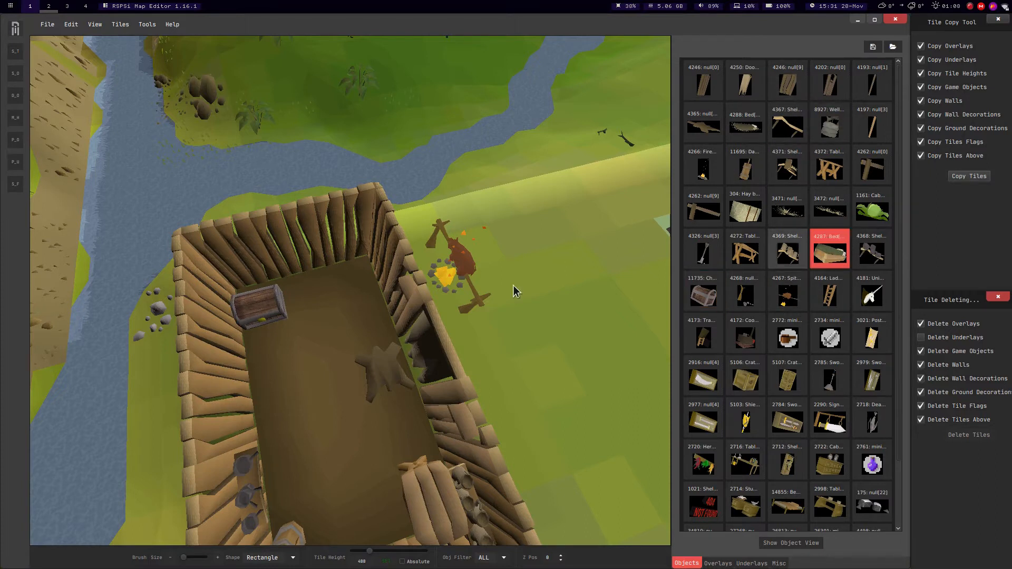
{"action": "left_click", "coordinate": [367, 354]}
{"action": "left_click", "coordinate": [785, 298]}
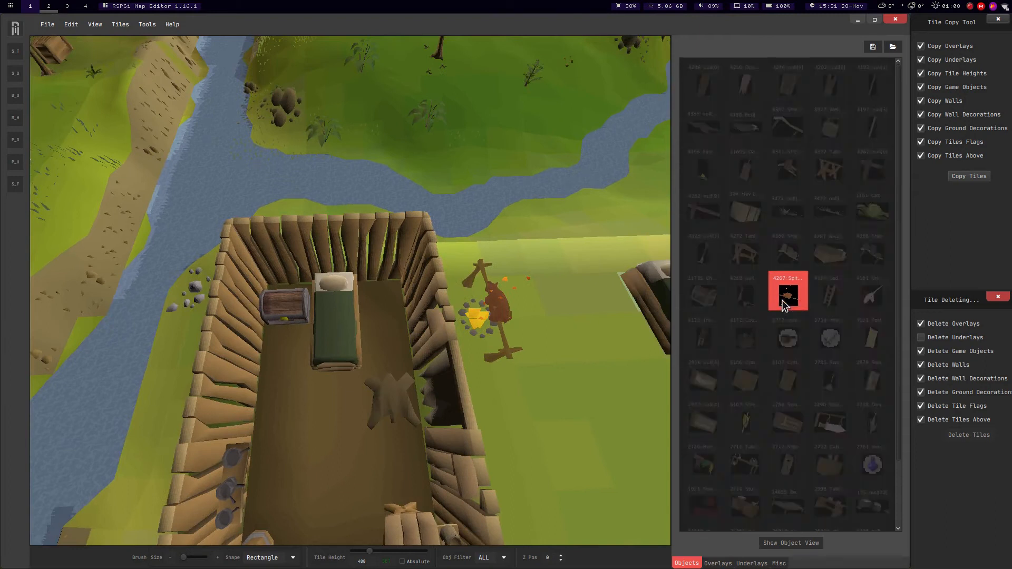
Mount shelf 4371 on the hut wall above the chest and bed.
{"action": "left_click", "coordinate": [788, 249]}
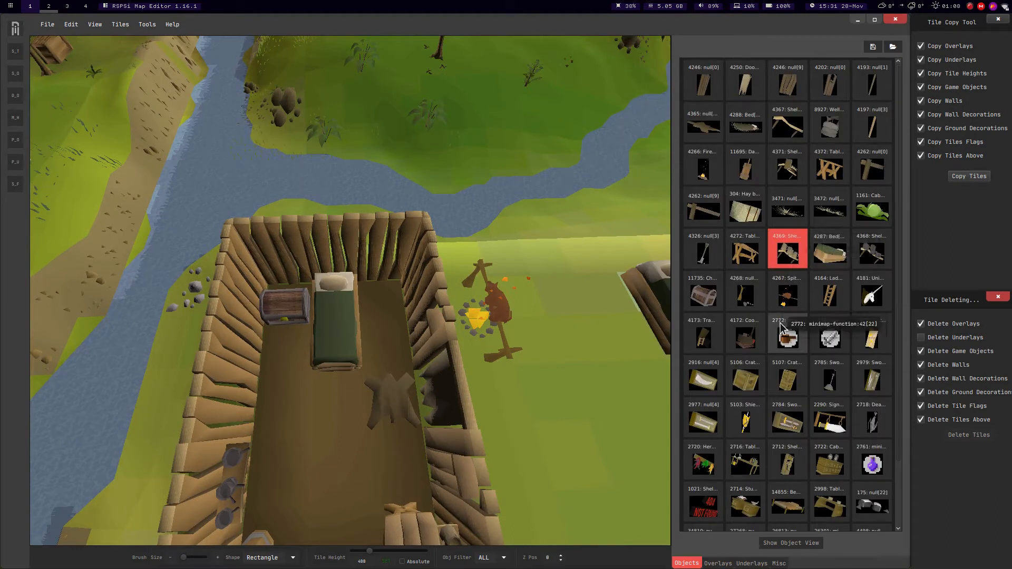
{"action": "left_click", "coordinate": [788, 158]}
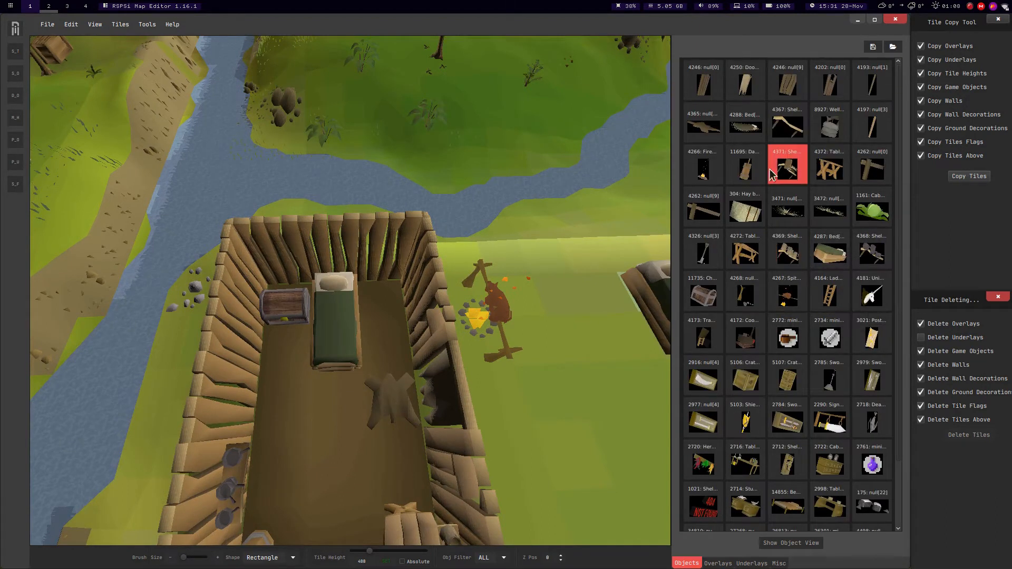
{"action": "left_click", "coordinate": [378, 299]}
{"action": "key", "text": "a"}
{"action": "middle_click_drag", "start_coordinate": [578, 404], "coordinate": [396, 301]}
{"action": "middle_click_drag", "start_coordinate": [278, 318], "coordinate": [458, 351]}
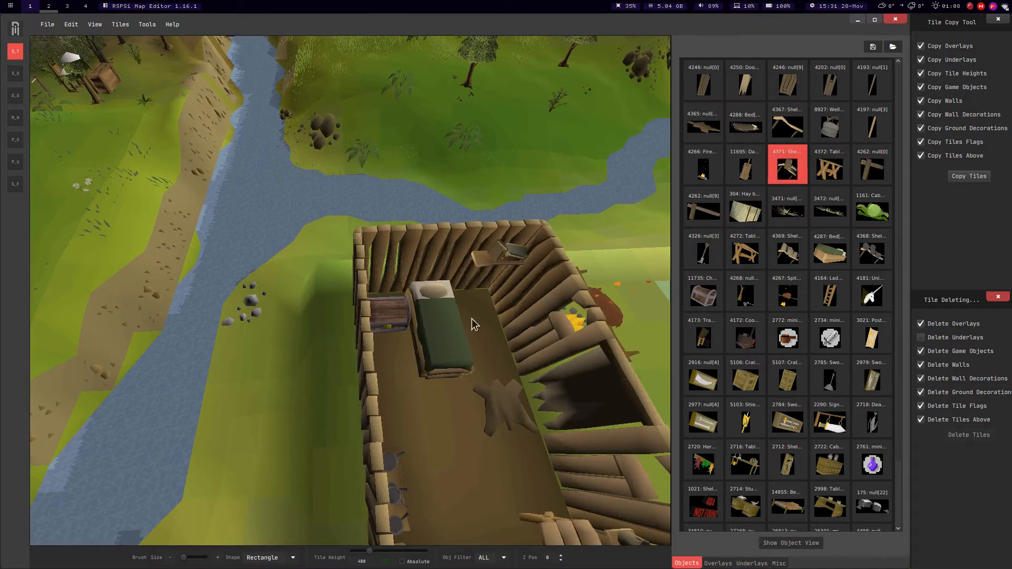
{"action": "left_click", "coordinate": [403, 316]}
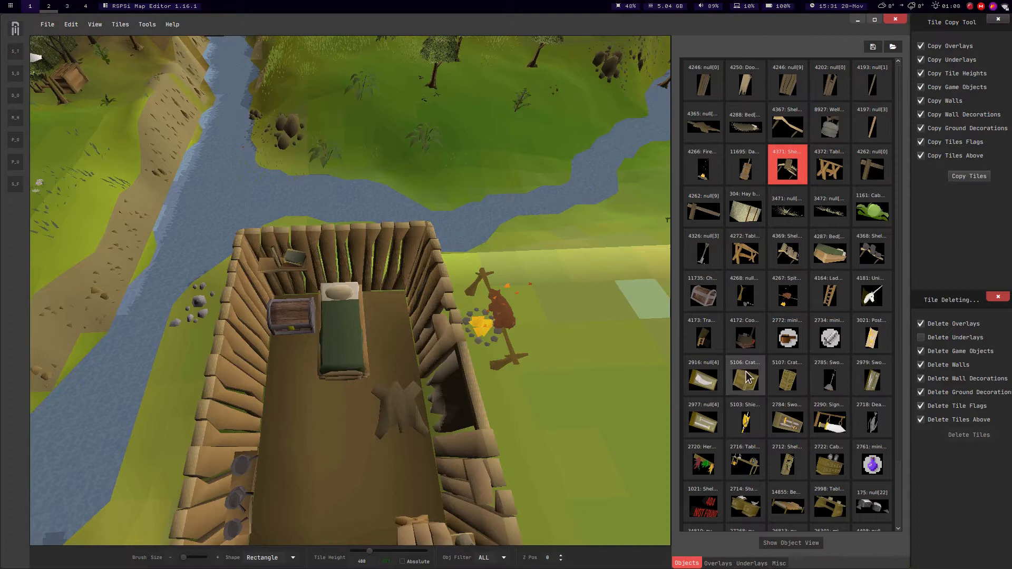
{"action": "left_click", "coordinate": [748, 377]}
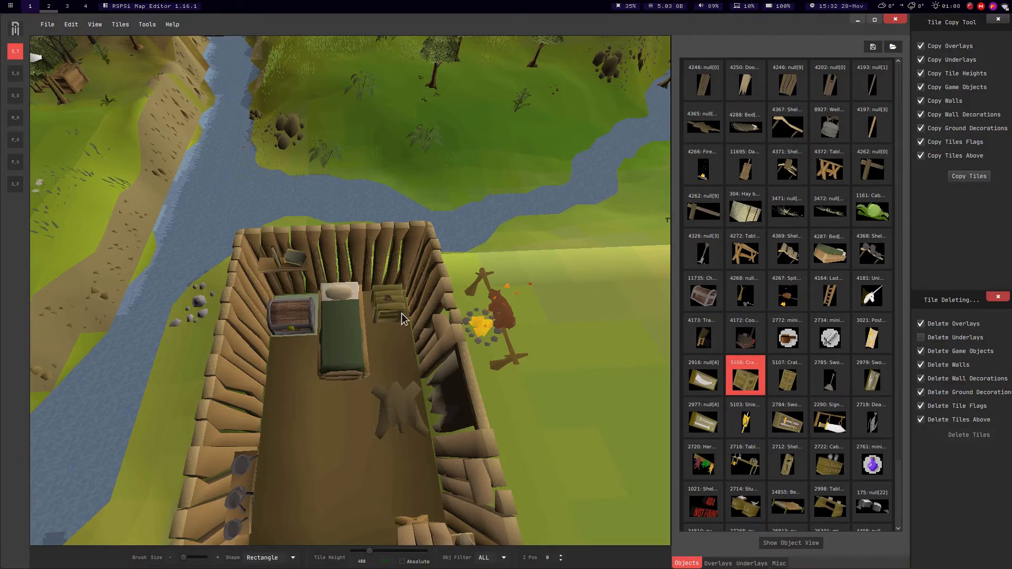
Delete the small cluster of stones on the grass between the hut and the river.
{"action": "middle_click_drag", "start_coordinate": [373, 375], "coordinate": [811, 74]}
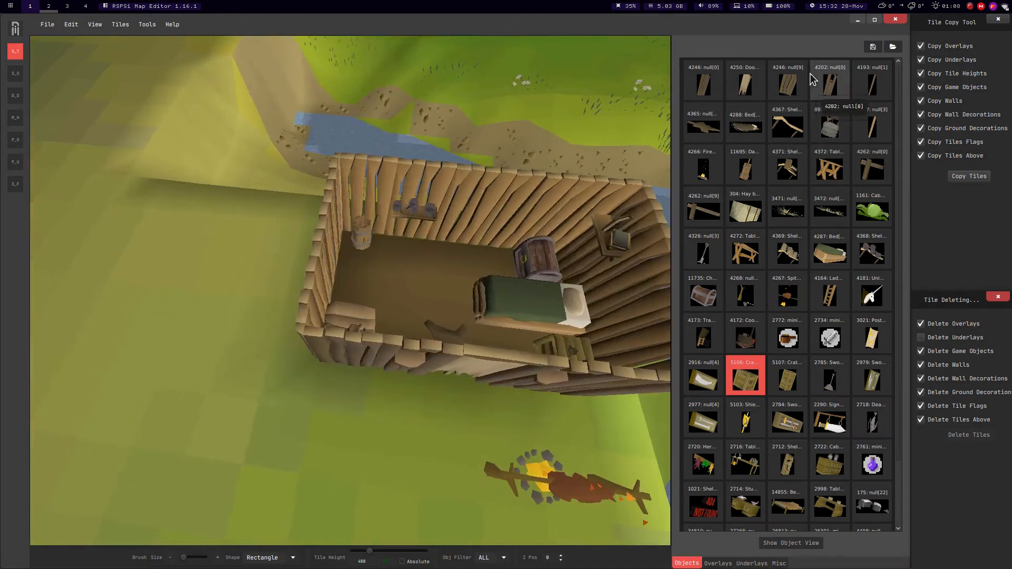
{"action": "left_click", "coordinate": [825, 84]}
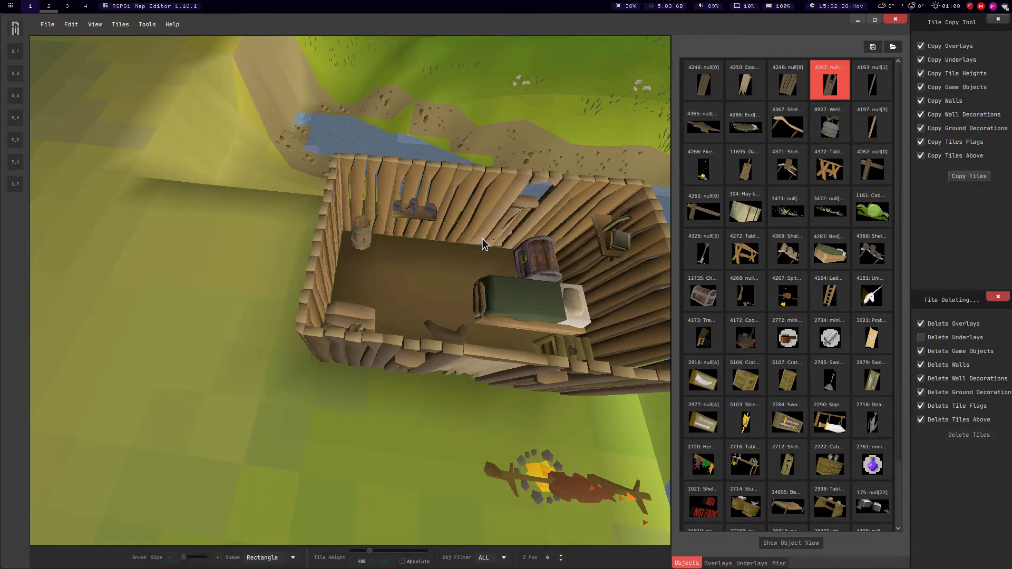
{"action": "middle_click_drag", "start_coordinate": [394, 247], "coordinate": [283, 236]}
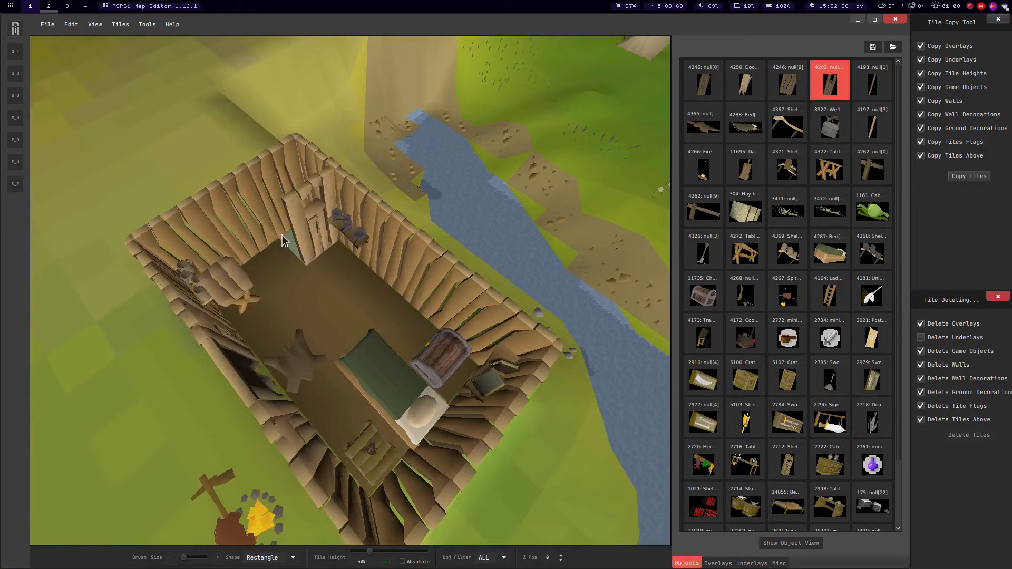
{"action": "key", "text": "d"}
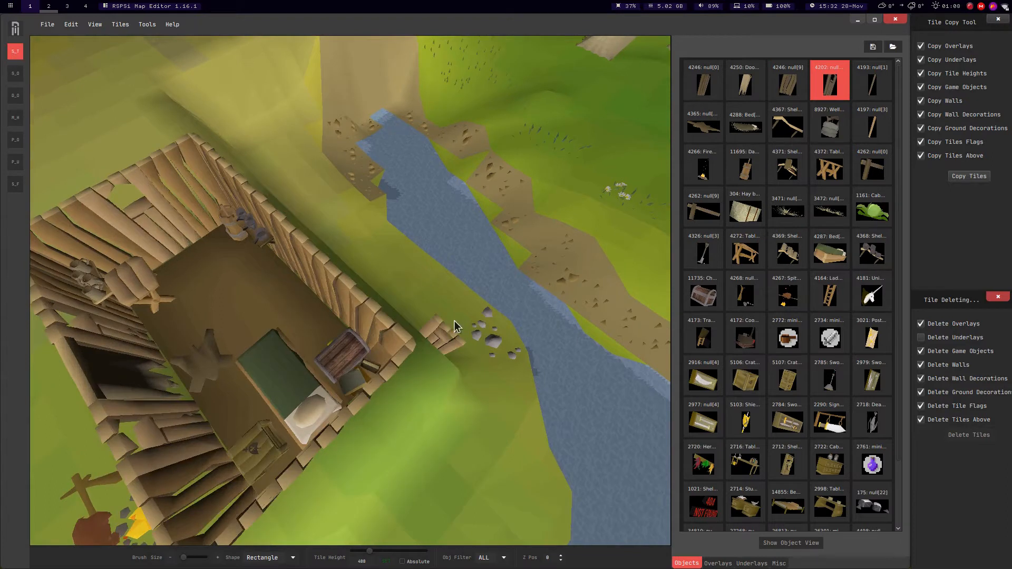
{"action": "middle_click_drag", "start_coordinate": [455, 327], "coordinate": [12, 84]}
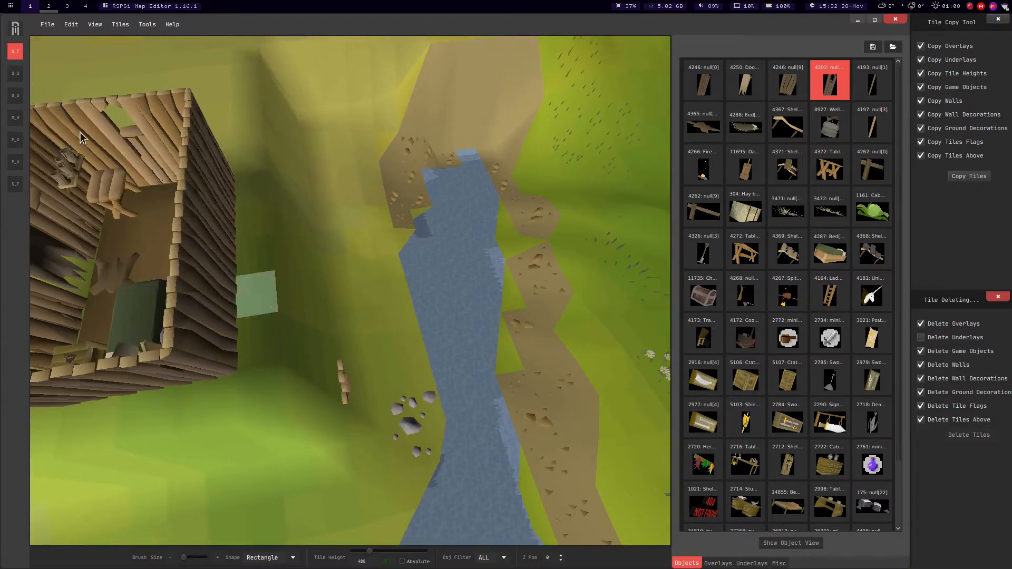
{"action": "left_click", "coordinate": [16, 95]}
{"action": "middle_click_drag", "start_coordinate": [454, 426], "coordinate": [262, 140]}
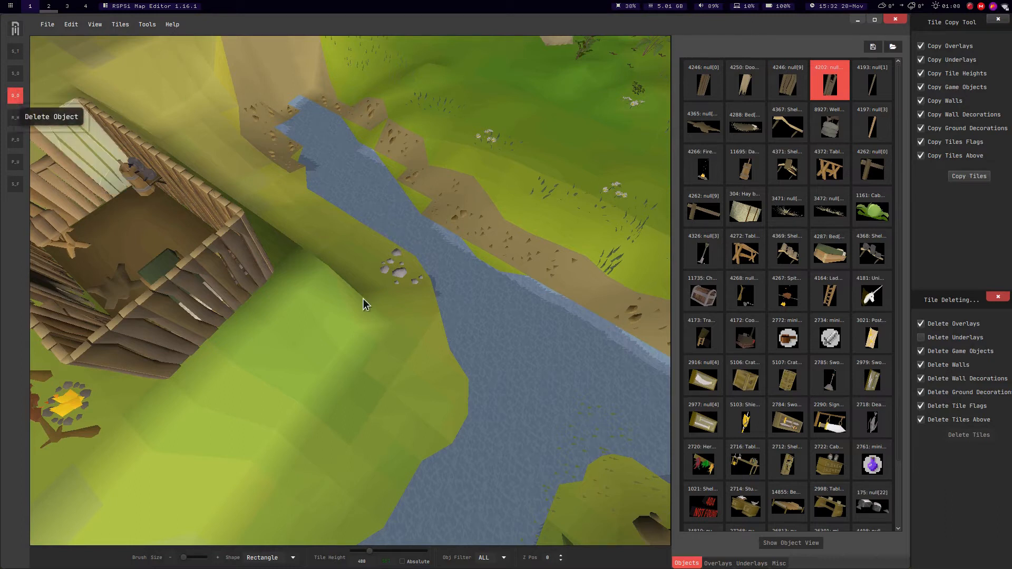
{"action": "left_click", "coordinate": [20, 52]}
Fly the camera around the furnished hut and across the river to the wooden fort.
{"action": "middle_click_drag", "start_coordinate": [390, 338], "coordinate": [287, 344]}
{"action": "key", "text": "w"}
{"action": "key", "text": "s"}
{"action": "key", "text": "w"}
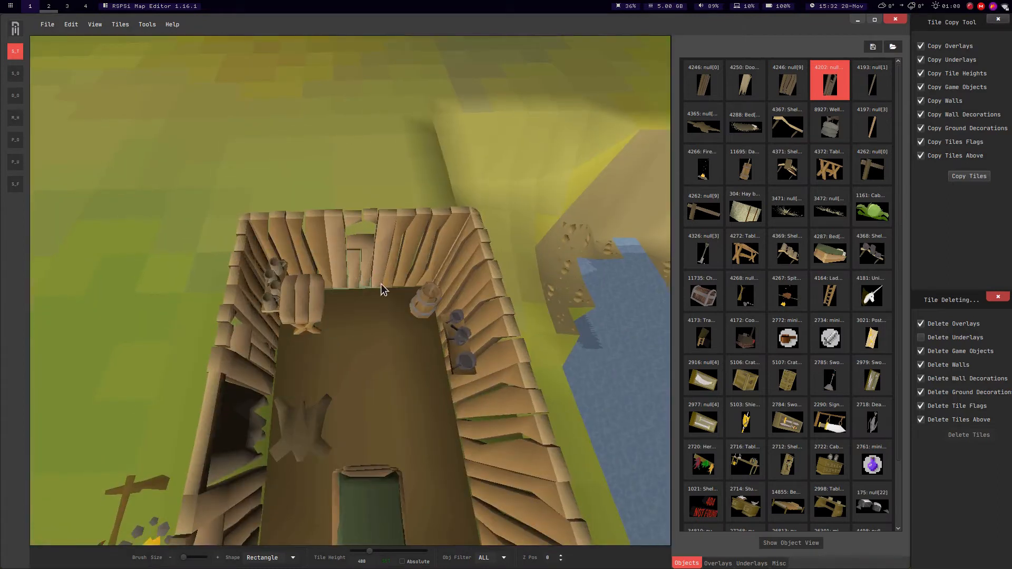
{"action": "middle_click_drag", "start_coordinate": [378, 284], "coordinate": [399, 287]}
{"action": "key", "text": "d"}
{"action": "key", "text": "s"}
{"action": "scroll", "coordinate": [355, 275], "scroll_direction": "up", "scroll_amount": 3}
{"action": "scroll", "coordinate": [355, 275], "scroll_direction": "down", "scroll_amount": 3}
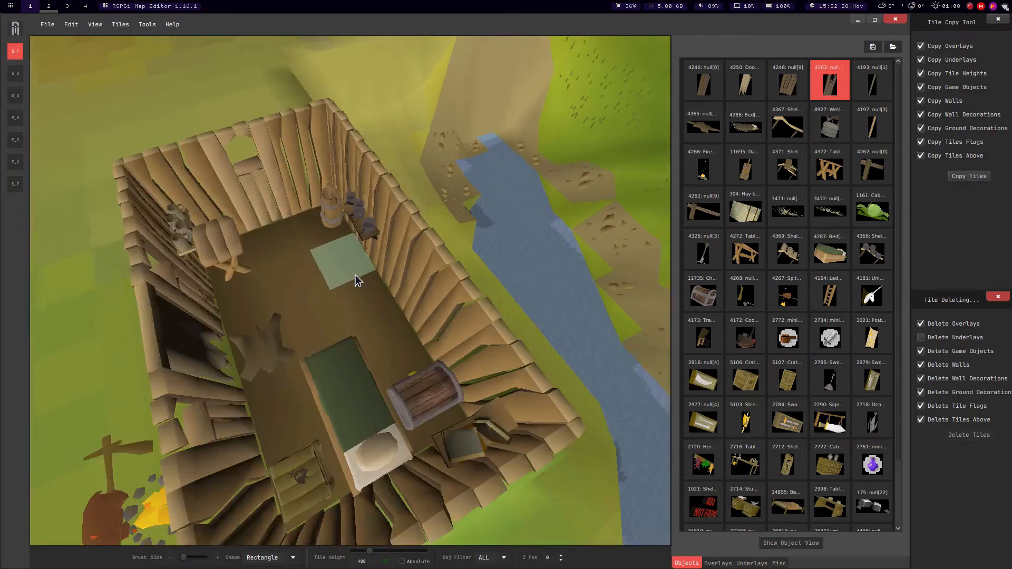
{"action": "key", "text": "a"}
{"action": "middle_click_drag", "start_coordinate": [403, 203], "coordinate": [179, 209]}
{"action": "key", "text": "s"}
{"action": "key", "text": "w"}
{"action": "key", "text": "s"}
{"action": "key", "text": "w"}
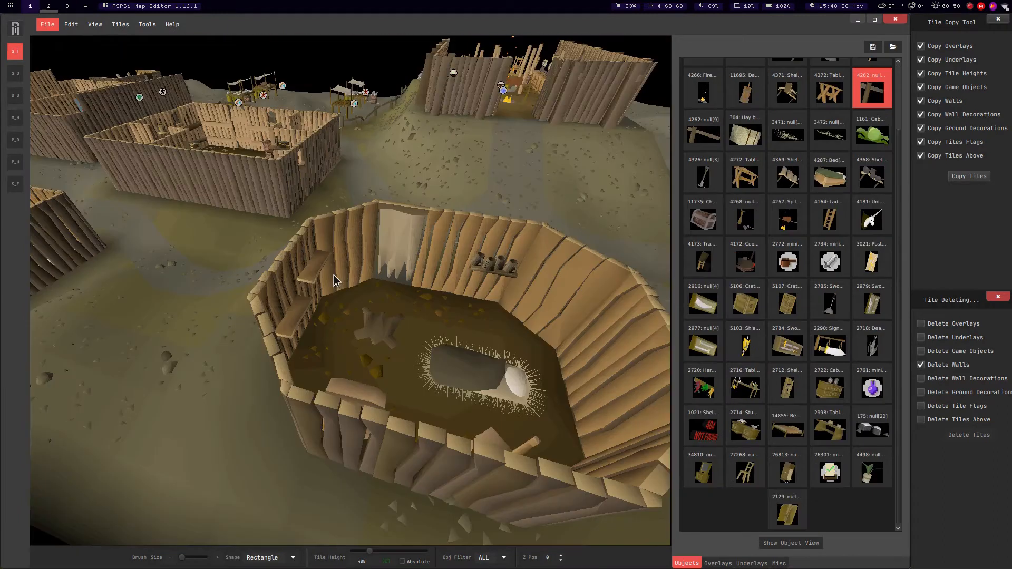
{"action": "key", "text": "Left"}
{"action": "key", "text": "w"}
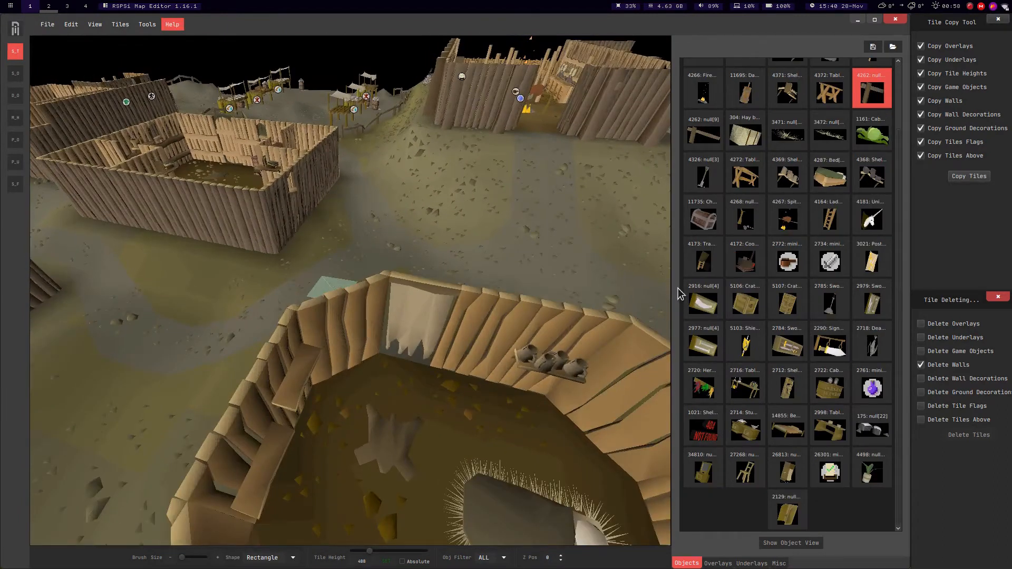
{"action": "middle_click_drag", "start_coordinate": [403, 308], "coordinate": [460, 301]}
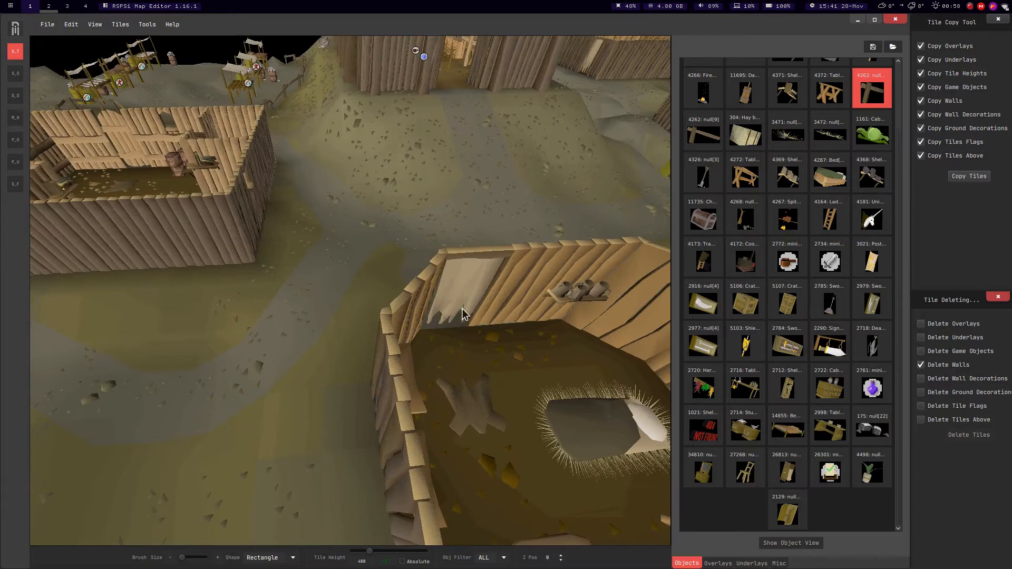
{"action": "key", "text": "s"}
{"action": "key", "text": "d"}
{"action": "key", "text": "w"}
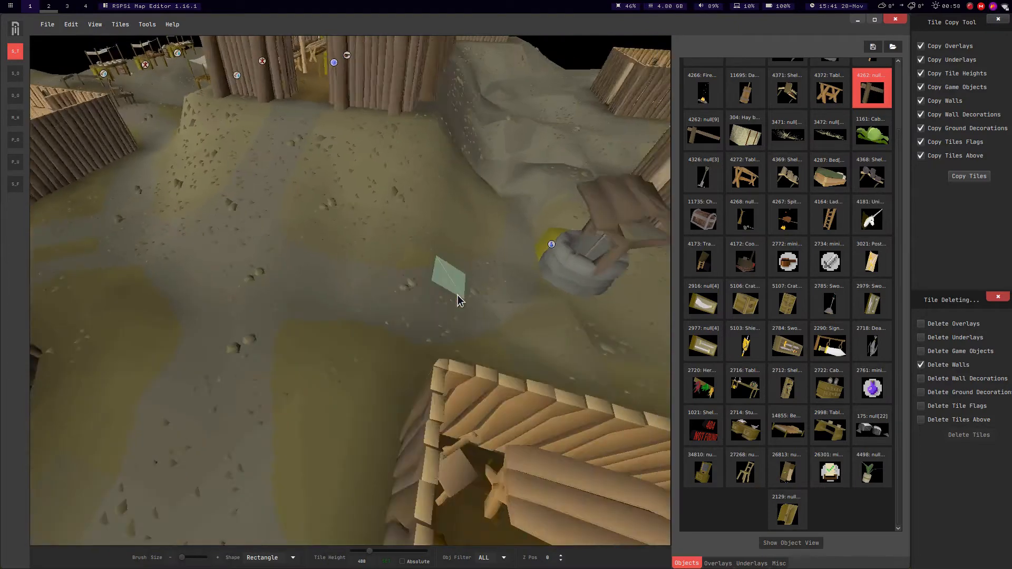
{"action": "key", "text": "s"}
{"action": "key", "text": "d"}
{"action": "key", "text": "Left"}
{"action": "key", "text": "w"}
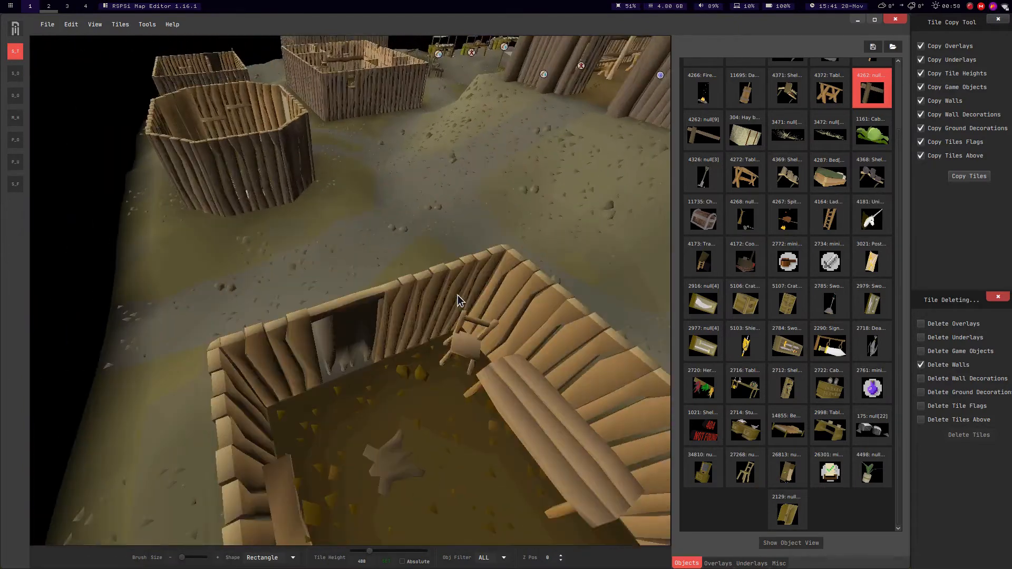
{"action": "key", "text": "w"}
{"action": "key", "text": "a"}
{"action": "key", "text": "Right"}
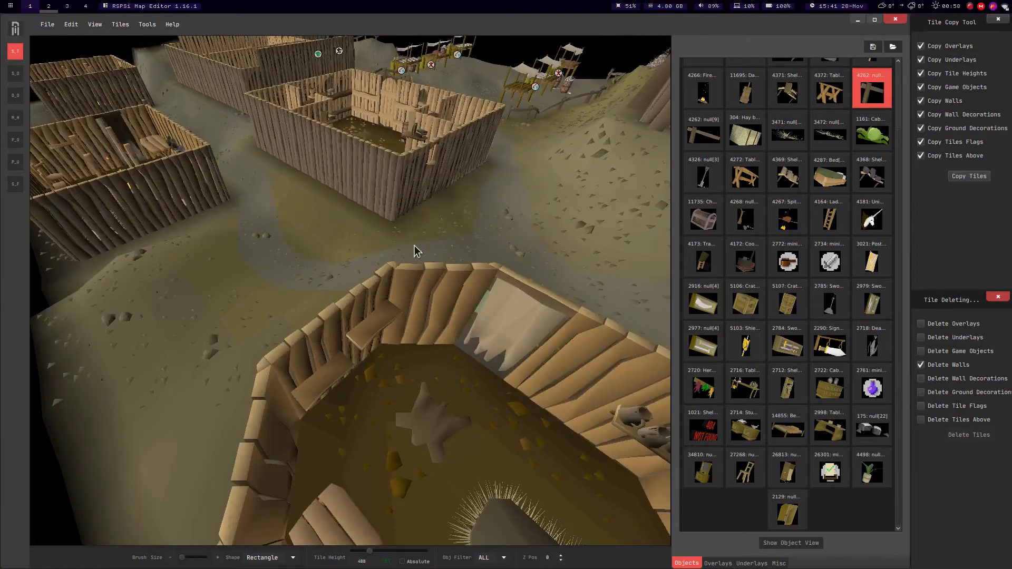
{"action": "key", "text": "d"}
{"action": "key", "text": "Left"}
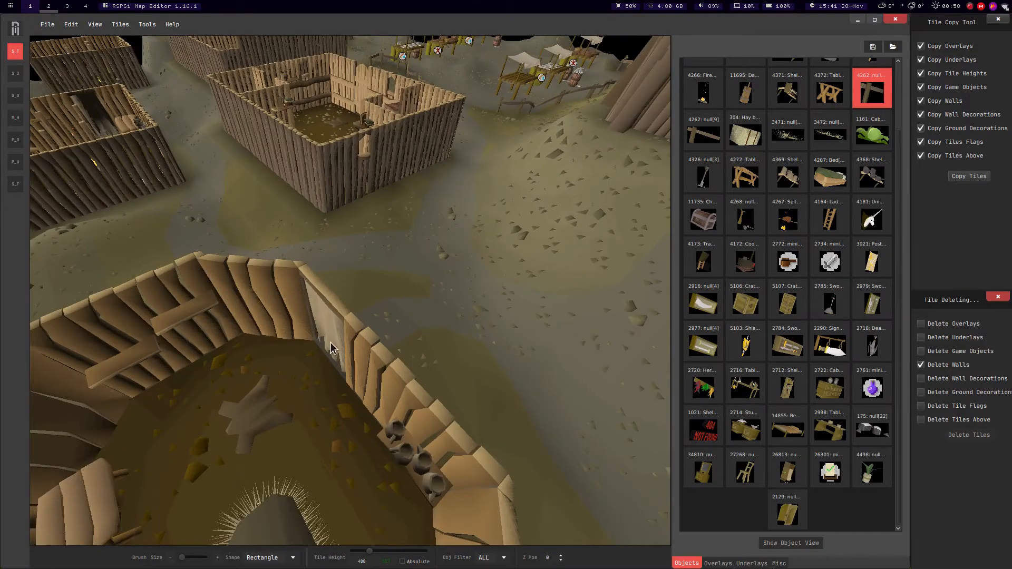
{"action": "key", "text": "a"}
{"action": "key", "text": "Right"}
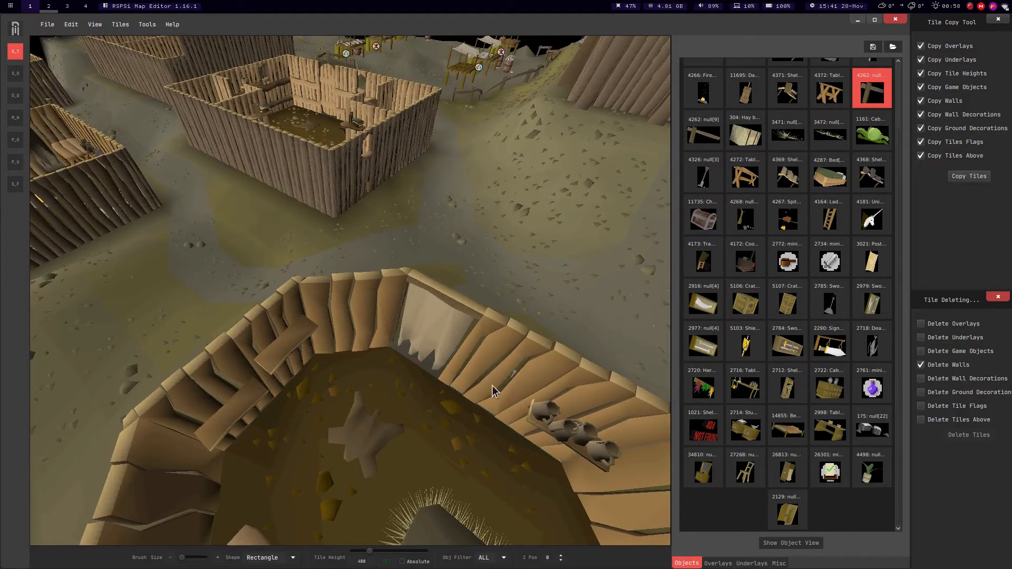
{"action": "key", "text": "s"}
{"action": "key", "text": "a"}
{"action": "key", "text": "Right"}
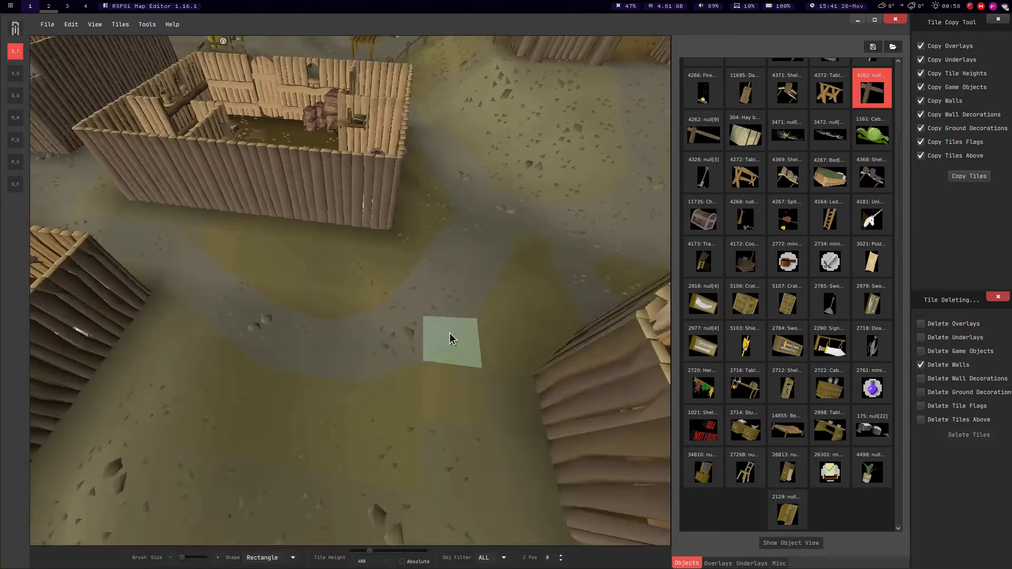
{"action": "key", "text": "w"}
{"action": "key", "text": "Left"}
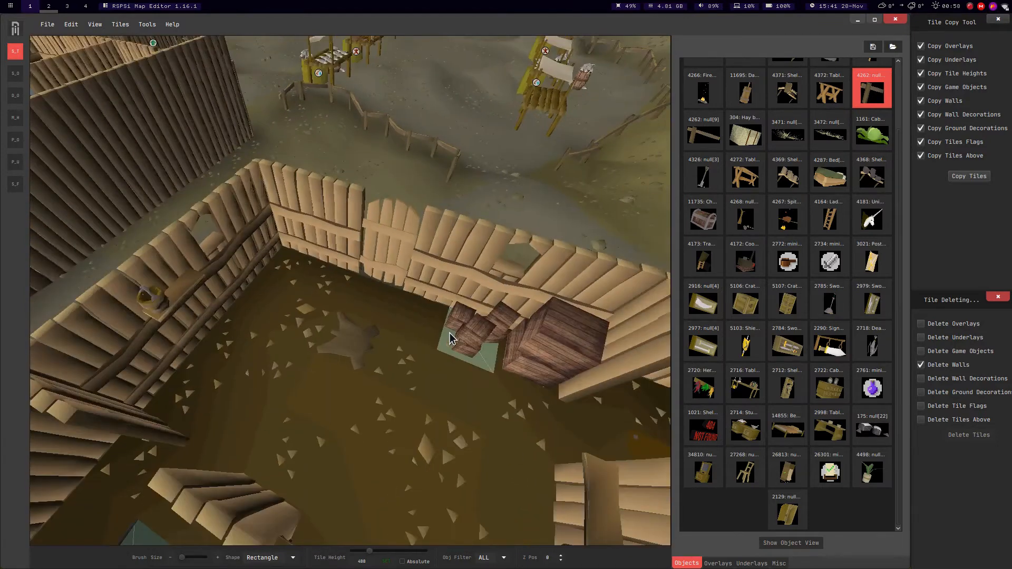
{"action": "key", "text": "d"}
{"action": "key", "text": "Right"}
{"action": "key", "text": "s"}
{"action": "key", "text": "Left"}
{"action": "key", "text": "a"}
{"action": "key", "text": "Right"}
{"action": "key", "text": "w"}
{"action": "key", "text": "Right"}
{"action": "key", "text": "Left"}
{"action": "key", "text": "d"}
{"action": "key", "text": "Right"}
{"action": "key", "text": "w"}
{"action": "key", "text": "s"}
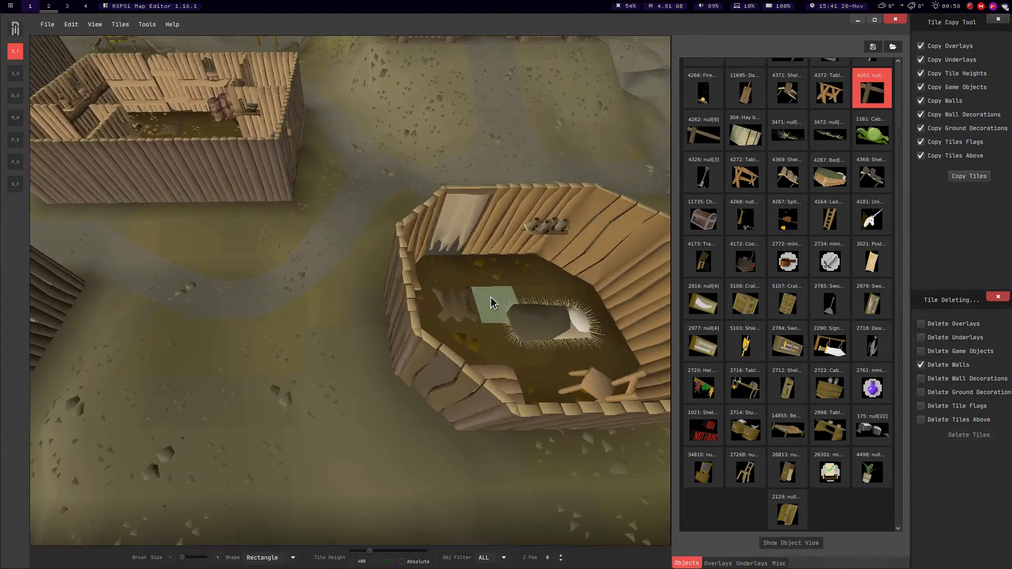
{"action": "key", "text": "Right"}
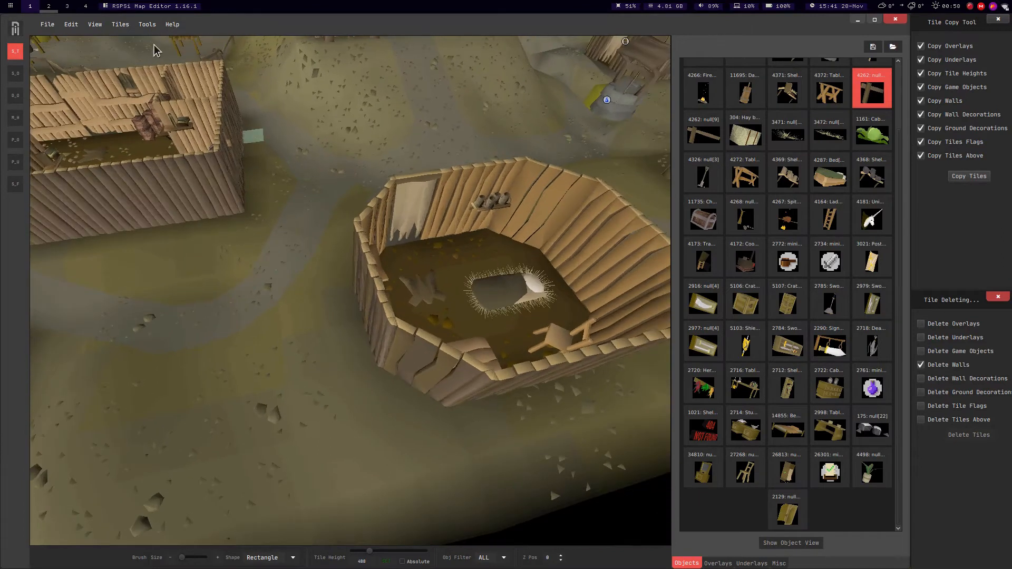
Add the octagonal hut's curtain door, object 4250, to the Objects list and select it.
{"action": "middle_click_drag", "start_coordinate": [430, 194], "coordinate": [344, 190]}
{"action": "key", "text": "a"}
{"action": "key", "text": "d"}
{"action": "left_click", "coordinate": [312, 220]}
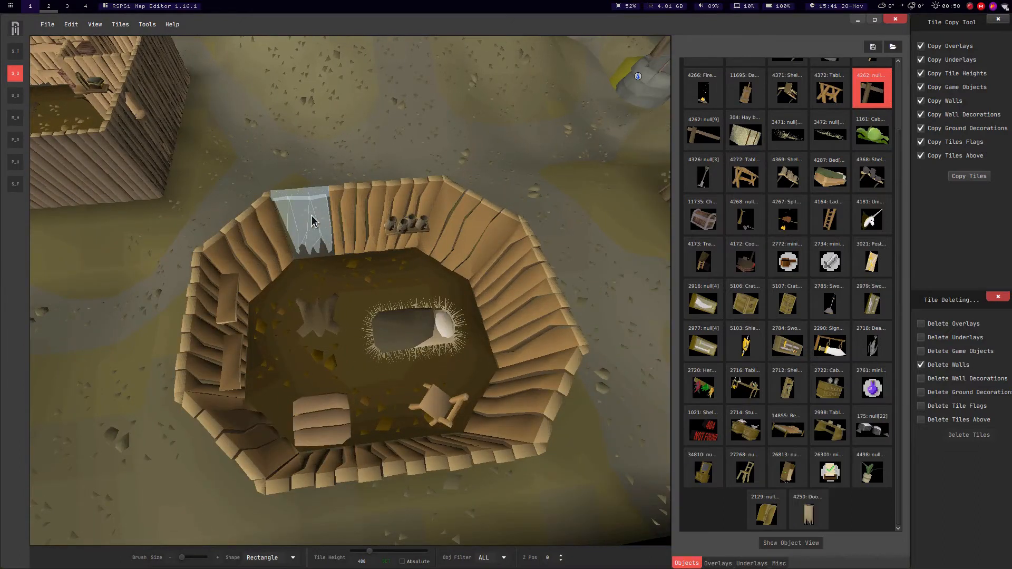
{"action": "key", "text": "a"}
{"action": "left_click", "coordinate": [800, 521]}
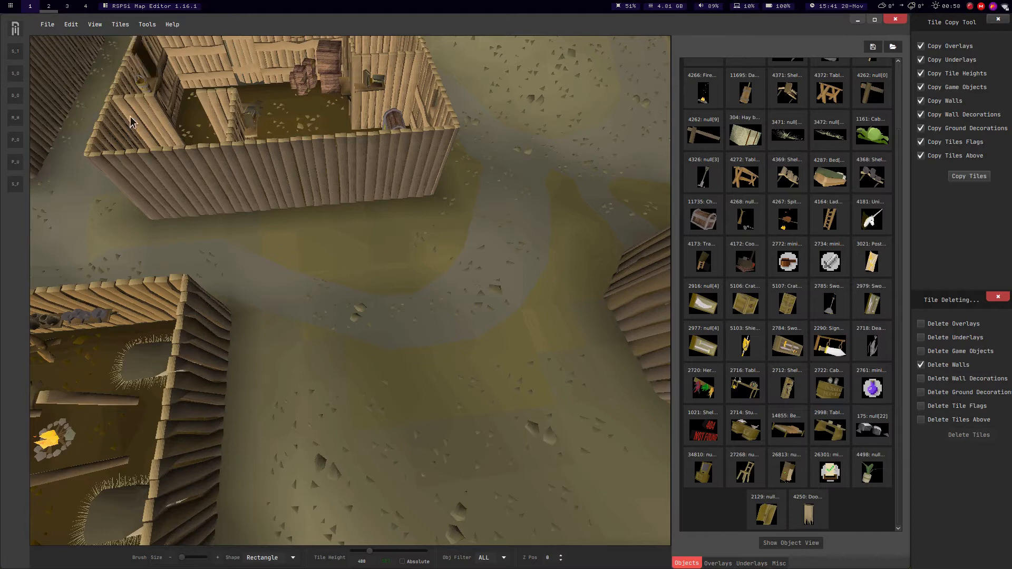
Rotate the door 4250 preview to fit the north wall while viewing the hut interior.
{"action": "key", "text": "d"}
{"action": "key", "text": "a"}
{"action": "key", "text": "w"}
{"action": "key", "text": "Left"}
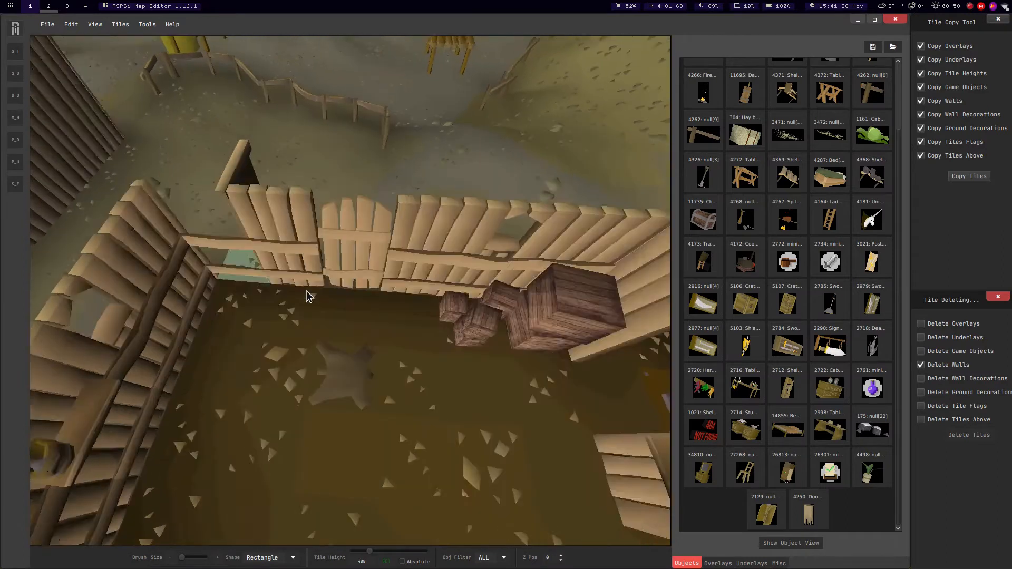
{"action": "key", "text": "s"}
{"action": "key", "text": "r"}
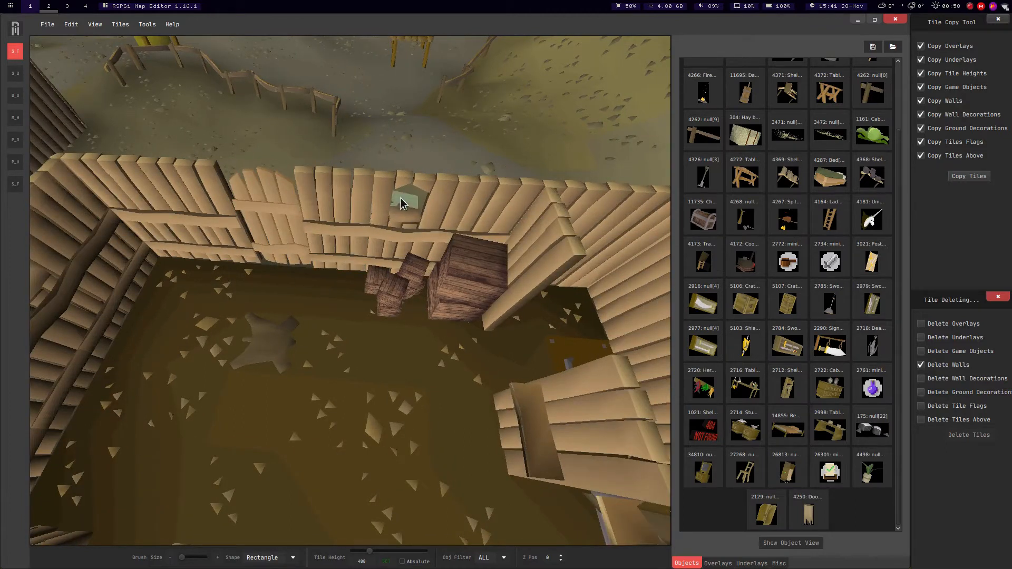
{"action": "scroll", "coordinate": [791, 237], "scroll_direction": "up", "scroll_amount": 4}
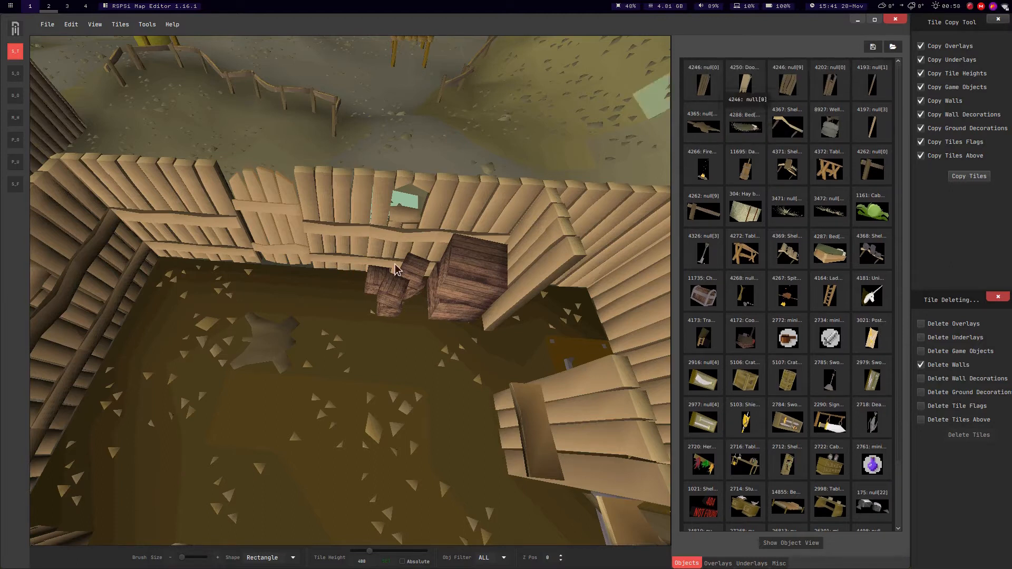
{"action": "scroll", "coordinate": [310, 356], "scroll_direction": "down", "scroll_amount": 5}
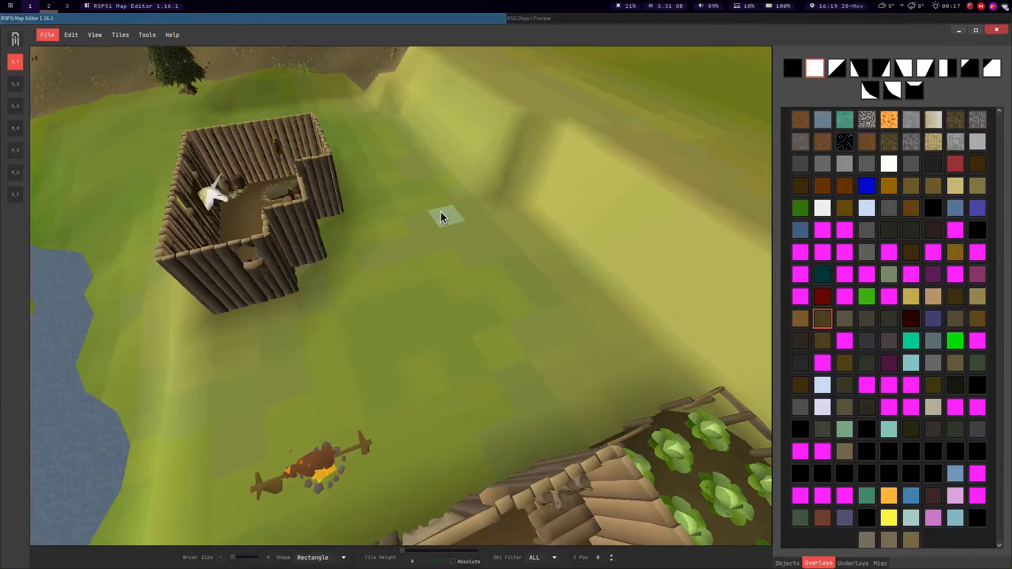
Paint brown dirt tiles just outside the hut doorway.
{"action": "key", "text": "a"}
{"action": "key", "text": "w"}
{"action": "key", "text": "Right"}
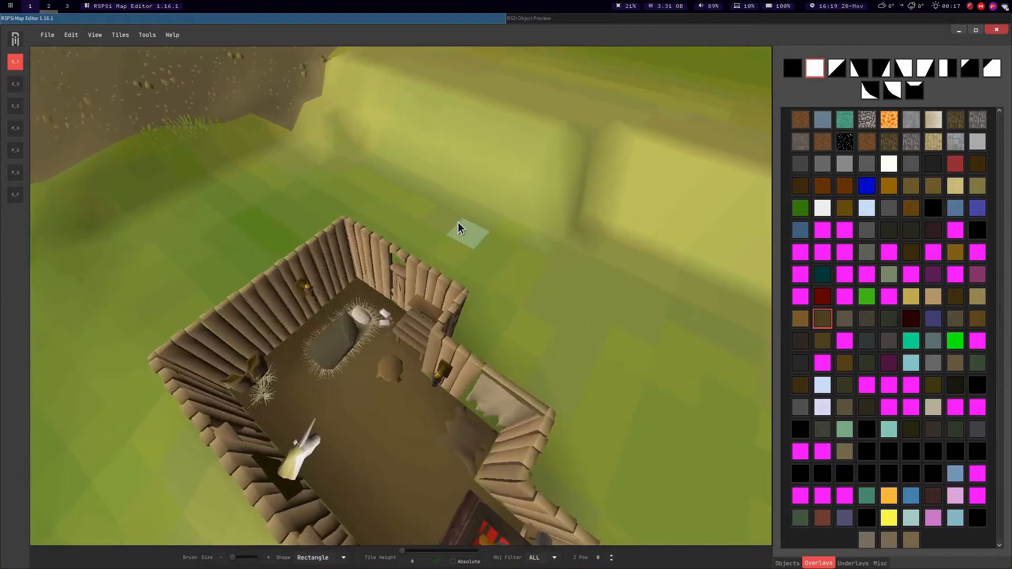
{"action": "key", "text": "s"}
{"action": "key", "text": "d"}
{"action": "key", "text": "d"}
{"action": "key", "text": "Left"}
{"action": "key", "text": "s"}
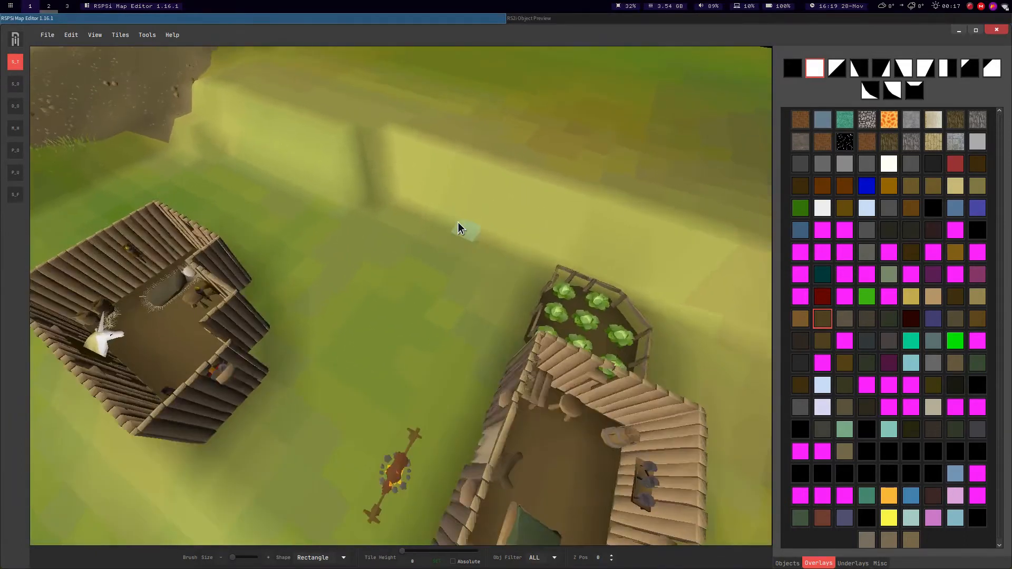
{"action": "key", "text": "d"}
{"action": "key", "text": "Left"}
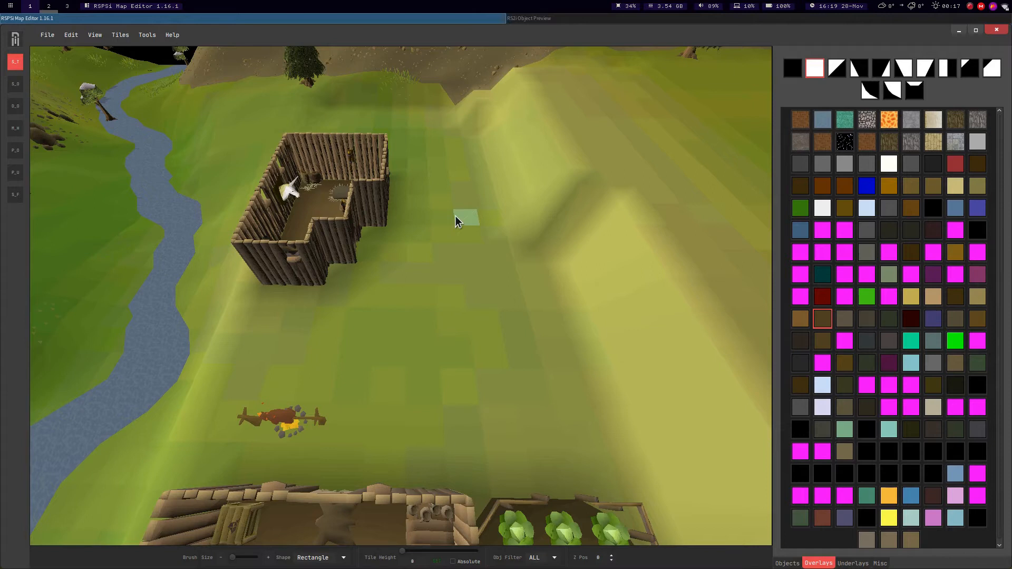
{"action": "key", "text": "Down"}
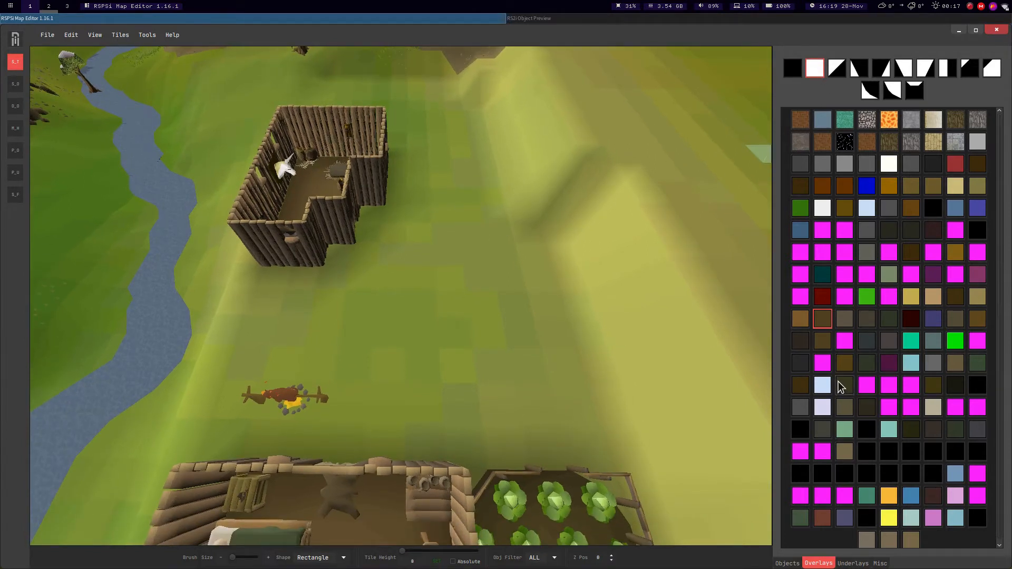
{"action": "middle_click_drag", "start_coordinate": [498, 262], "coordinate": [456, 290]}
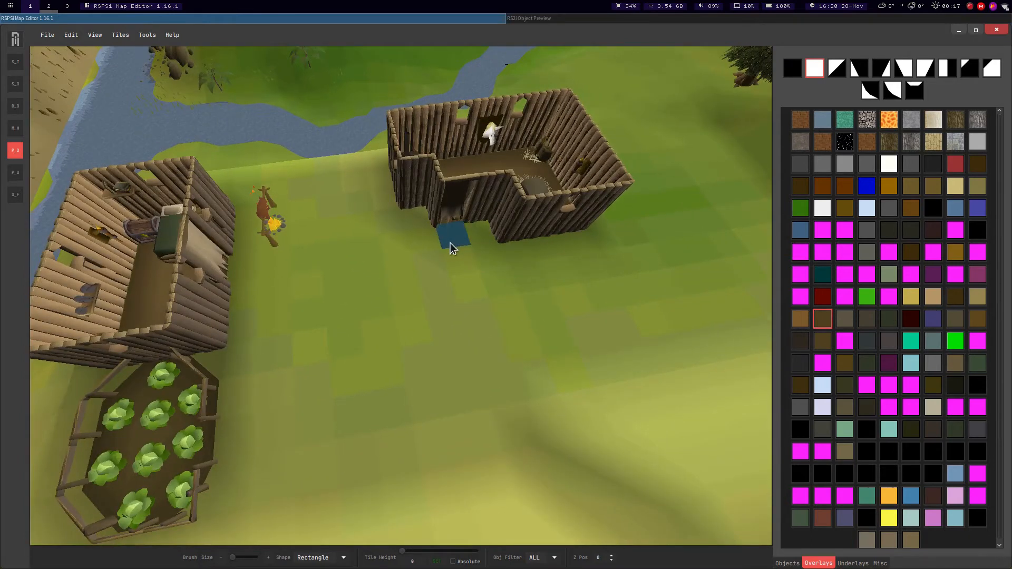
{"action": "left_click_drag", "start_coordinate": [450, 243], "coordinate": [432, 264]}
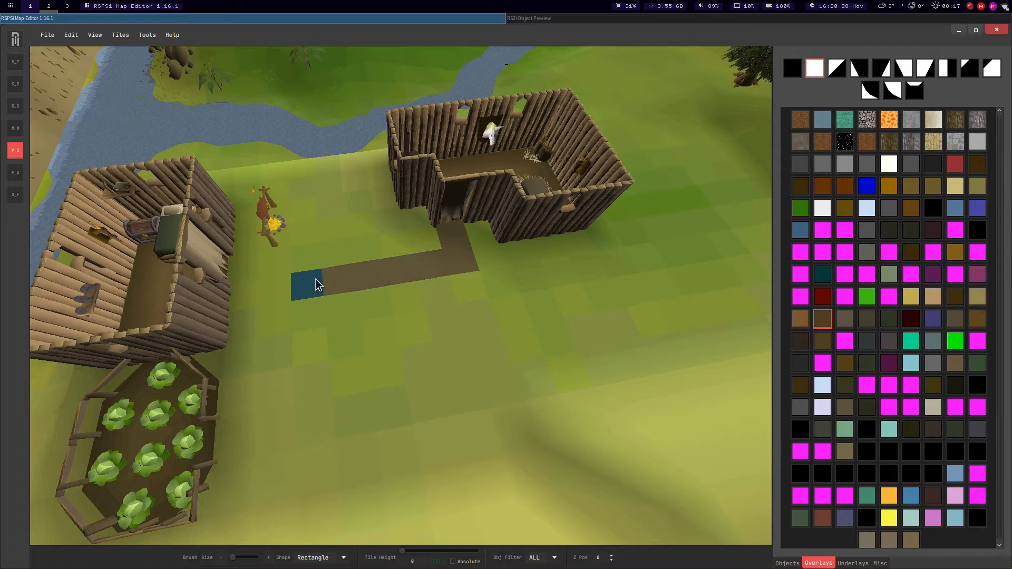
Extend the dirt path in a row leftward from the doorway.
{"action": "middle_click_drag", "start_coordinate": [378, 300], "coordinate": [527, 341]}
{"action": "left_click_drag", "start_coordinate": [529, 342], "coordinate": [362, 356]}
{"action": "mouse_move", "coordinate": [438, 337]}
{"action": "middle_mouse_down"}
{"action": "mouse_move", "coordinate": [565, 338]}
{"action": "mouse_move", "coordinate": [450, 283]}
{"action": "middle_mouse_up"}
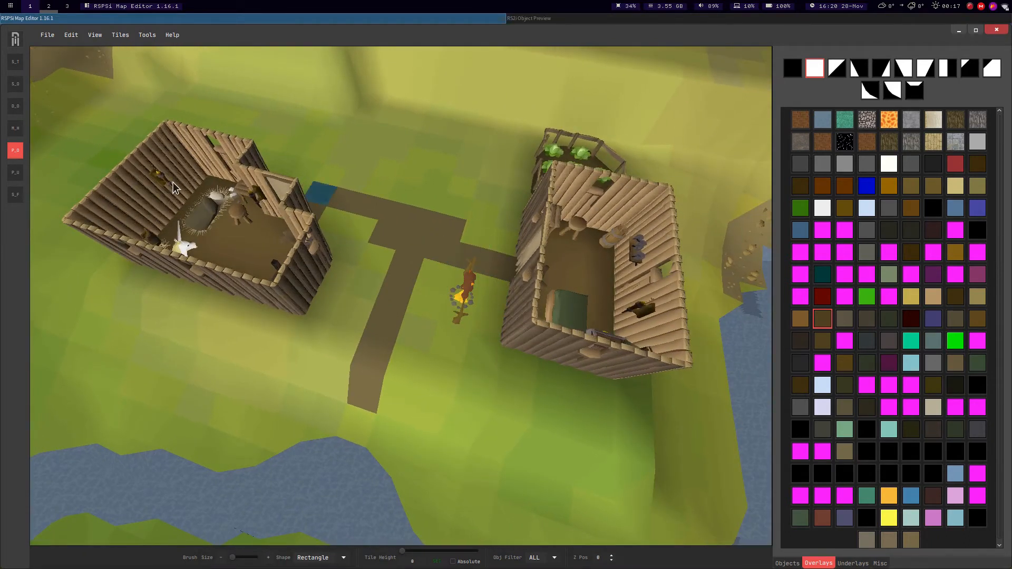
Paint dirt tiles down the right side of the path junction.
{"action": "middle_click_drag", "start_coordinate": [389, 236], "coordinate": [237, 183]}
{"action": "middle_click_drag", "start_coordinate": [520, 264], "coordinate": [543, 289]}
{"action": "scroll", "coordinate": [543, 289], "scroll_direction": "up", "scroll_amount": 5}
{"action": "middle_click_drag", "start_coordinate": [425, 346], "coordinate": [459, 353]}
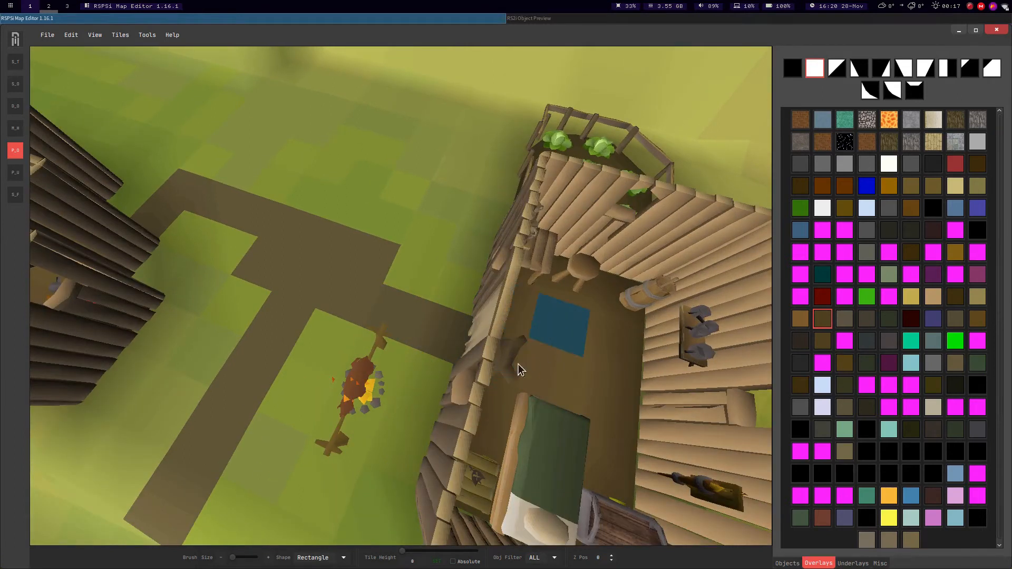
{"action": "key", "text": "a"}
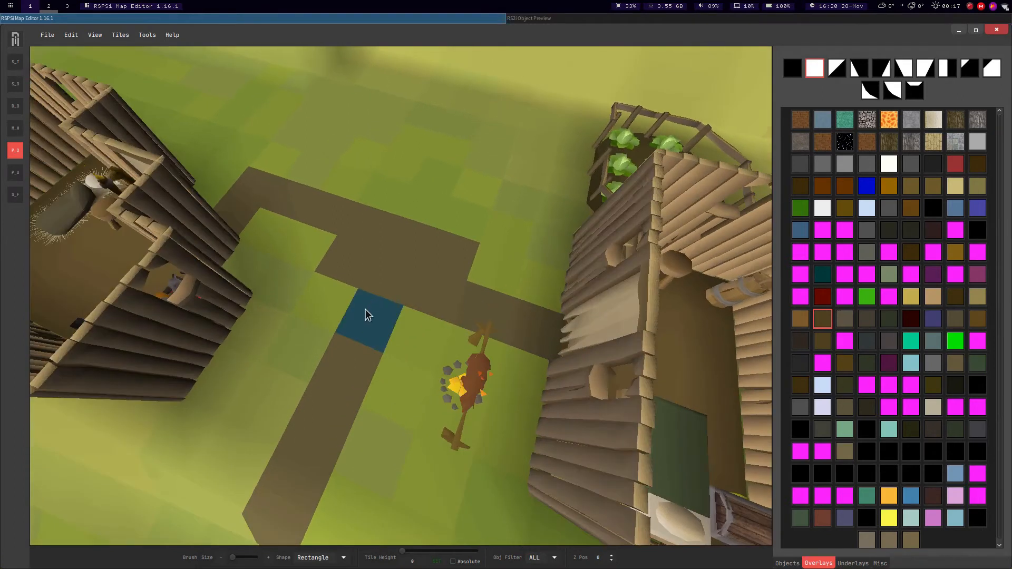
{"action": "scroll", "coordinate": [376, 305], "scroll_direction": "down", "scroll_amount": 4}
{"action": "left_click", "coordinate": [404, 284]}
{"action": "left_click_drag", "start_coordinate": [375, 331], "coordinate": [341, 424]}
Widen the path column and branch a new dirt row off to the right.
{"action": "middle_click_drag", "start_coordinate": [334, 435], "coordinate": [359, 260]}
{"action": "scroll", "coordinate": [361, 242], "scroll_direction": "up", "scroll_amount": 3}
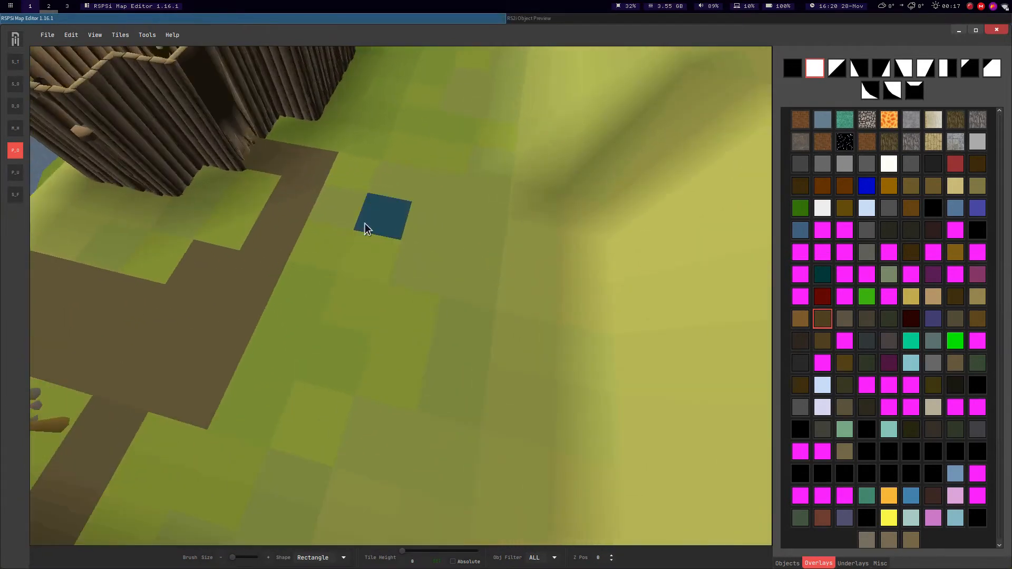
{"action": "scroll", "coordinate": [385, 211], "scroll_direction": "down", "scroll_amount": 1}
{"action": "mouse_move", "coordinate": [363, 164]}
{"action": "left_mouse_down"}
{"action": "mouse_move", "coordinate": [399, 248]}
{"action": "mouse_move", "coordinate": [372, 351]}
{"action": "left_mouse_up"}
{"action": "scroll", "coordinate": [372, 351], "scroll_direction": "down", "scroll_amount": 3}
{"action": "left_click_drag", "start_coordinate": [450, 277], "coordinate": [493, 284]}
{"action": "scroll", "coordinate": [460, 299], "scroll_direction": "down", "scroll_amount": 4}
{"action": "left_click_drag", "start_coordinate": [371, 230], "coordinate": [457, 235]}
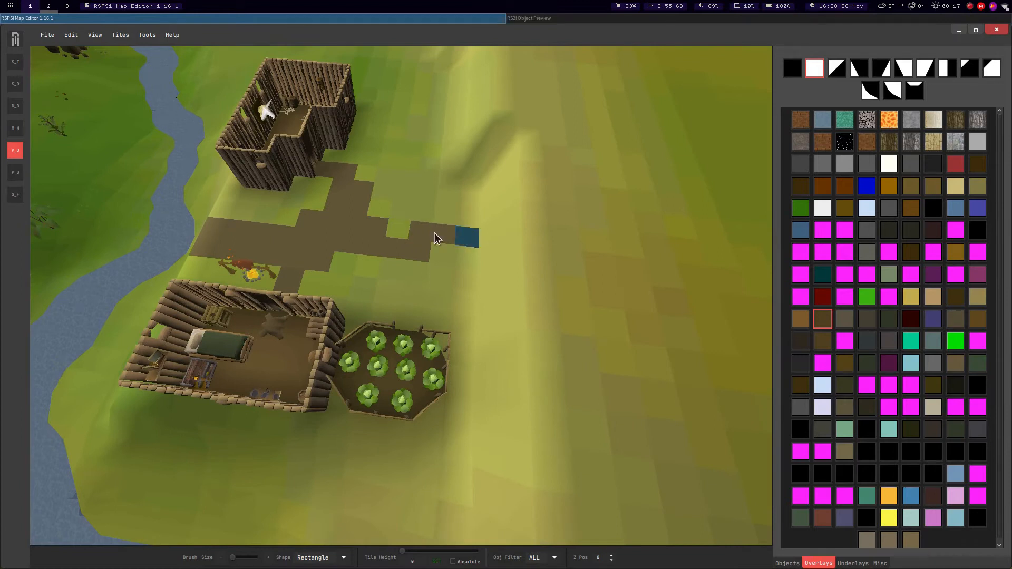
Orbit the camera to inspect the new dirt paths from several angles.
{"action": "mouse_move", "coordinate": [358, 238]}
{"action": "middle_mouse_down"}
{"action": "mouse_move", "coordinate": [391, 232]}
{"action": "mouse_move", "coordinate": [316, 235]}
{"action": "middle_mouse_up"}
{"action": "key", "text": "w"}
{"action": "key", "text": "a"}
{"action": "mouse_move", "coordinate": [514, 249]}
{"action": "middle_mouse_down"}
{"action": "mouse_move", "coordinate": [546, 239]}
{"action": "mouse_move", "coordinate": [695, 283]}
{"action": "mouse_move", "coordinate": [612, 238]}
{"action": "mouse_move", "coordinate": [686, 198]}
{"action": "middle_mouse_up"}
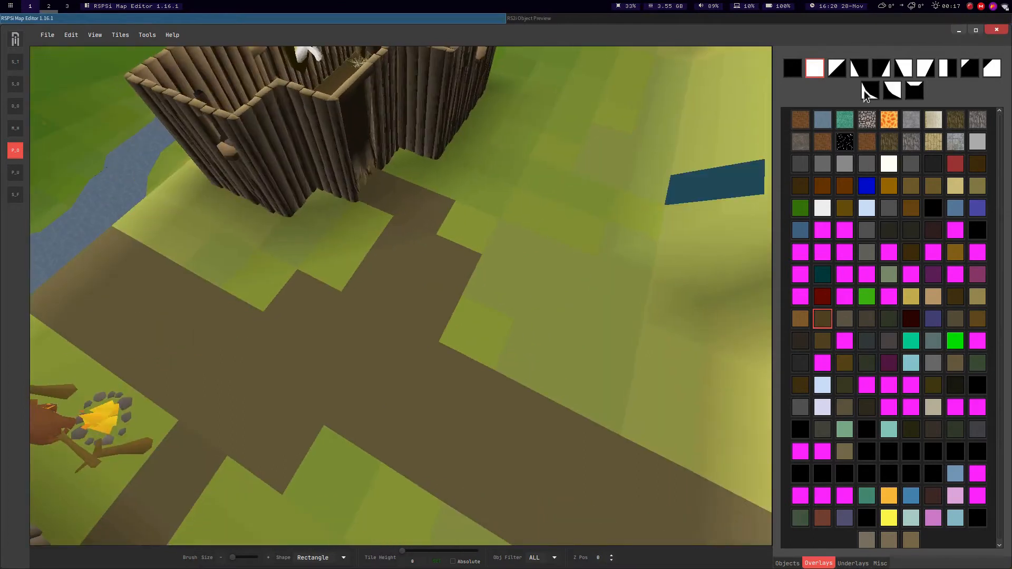
{"action": "key", "text": "s"}
{"action": "key", "text": "a"}
{"action": "mouse_move", "coordinate": [429, 232]}
{"action": "middle_mouse_down"}
{"action": "mouse_move", "coordinate": [516, 251]}
{"action": "mouse_move", "coordinate": [473, 226]}
{"action": "middle_mouse_up"}
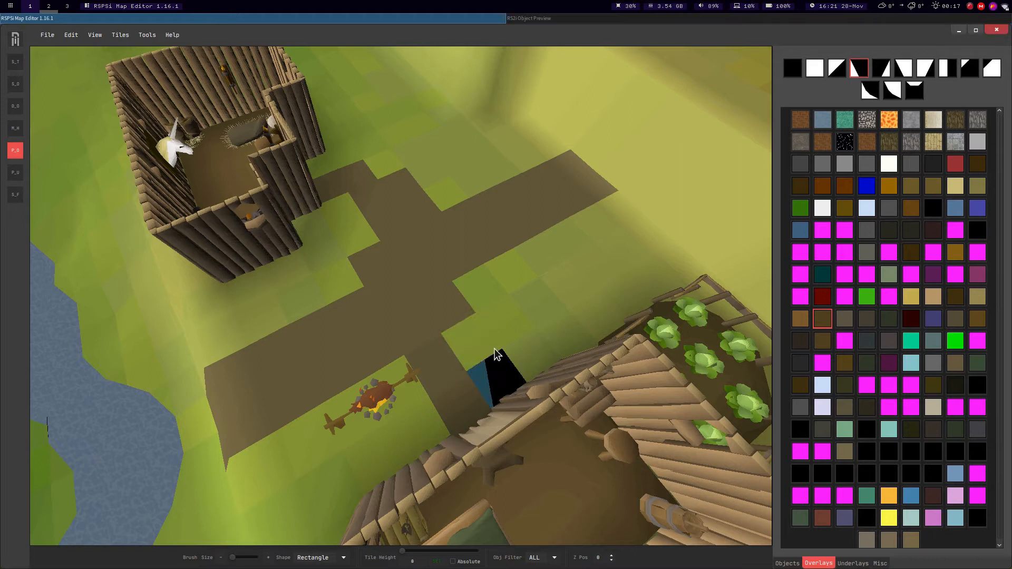
Cut one path corner with a diagonal corner tile.
{"action": "mouse_move", "coordinate": [476, 331]}
{"action": "middle_mouse_down"}
{"action": "mouse_move", "coordinate": [426, 340]}
{"action": "mouse_move", "coordinate": [454, 361]}
{"action": "middle_mouse_up"}
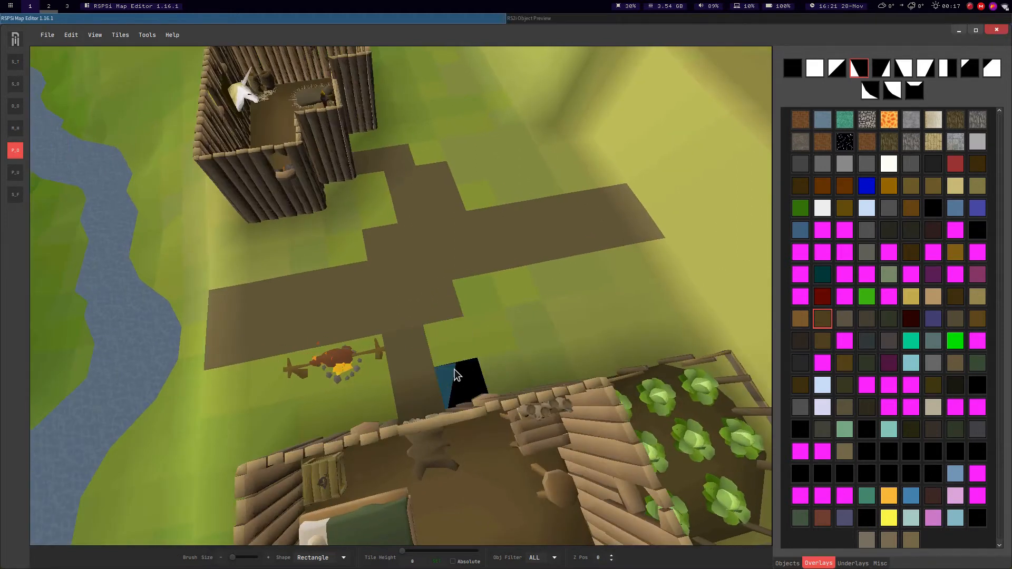
{"action": "middle_click_drag", "start_coordinate": [452, 210], "coordinate": [533, 307]}
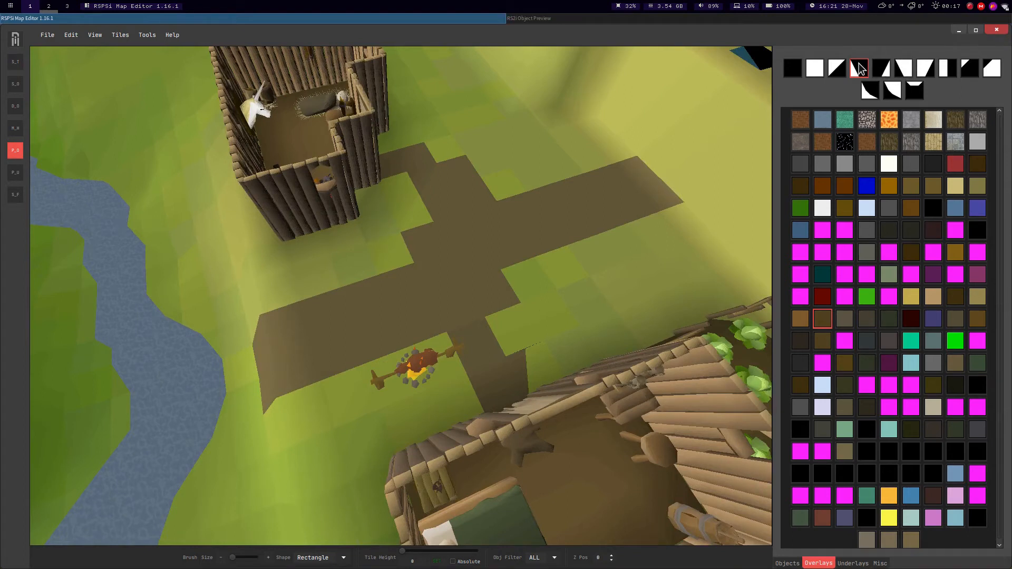
{"action": "left_click", "coordinate": [904, 68]}
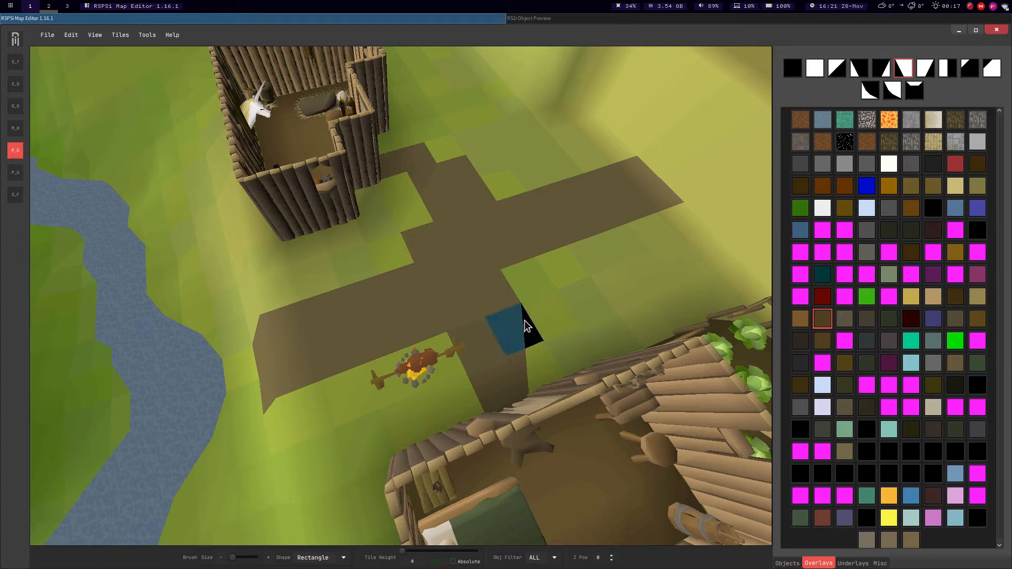
{"action": "left_click", "coordinate": [524, 320]}
Round off the path corner beside the campfire with a rotated rounded tile.
{"action": "key", "text": "d"}
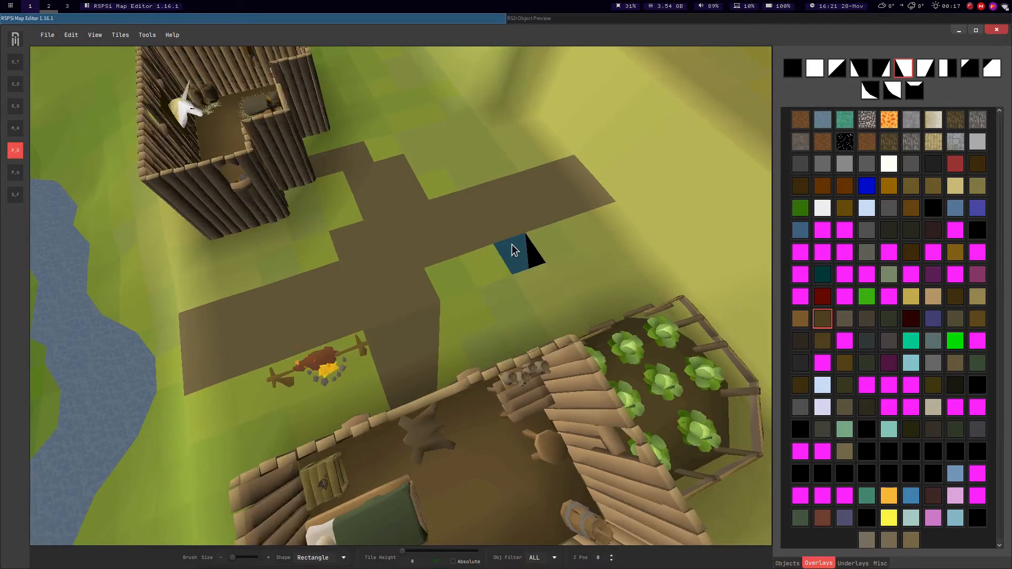
{"action": "middle_click_drag", "start_coordinate": [511, 245], "coordinate": [327, 269]}
{"action": "middle_click_drag", "start_coordinate": [483, 270], "coordinate": [613, 214]}
{"action": "key", "text": "a"}
{"action": "left_click", "coordinate": [869, 91]}
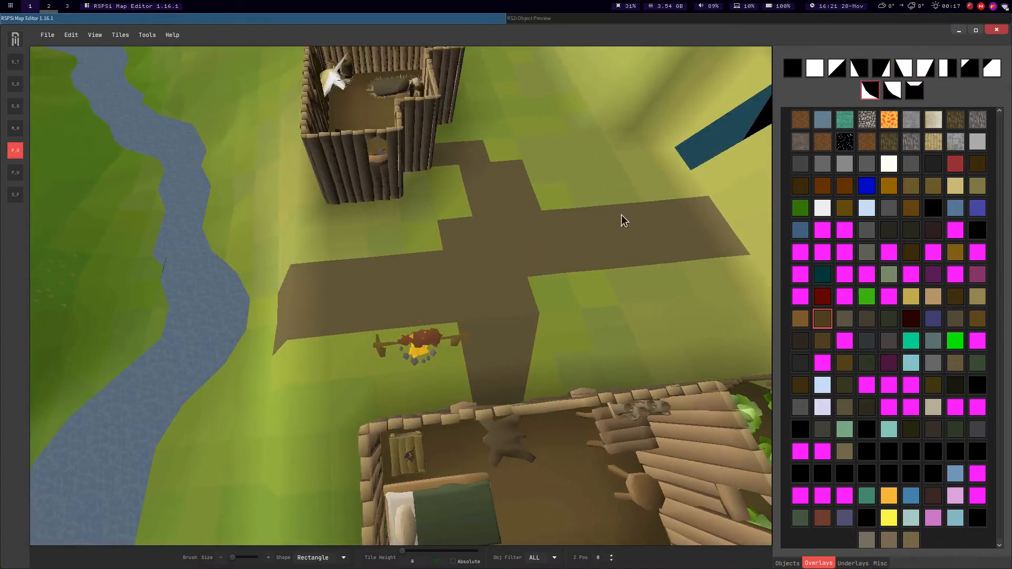
{"action": "key", "text": "r"}
{"action": "left_click", "coordinate": [446, 342]}
Place a corner-cut tile facing bottom-right at the path junction.
{"action": "key", "text": "d"}
{"action": "mouse_move", "coordinate": [475, 205]}
{"action": "middle_mouse_down"}
{"action": "mouse_move", "coordinate": [451, 227]}
{"action": "mouse_move", "coordinate": [395, 237]}
{"action": "middle_mouse_up"}
{"action": "key", "text": "d"}
{"action": "middle_click_drag", "start_coordinate": [506, 245], "coordinate": [508, 241]}
{"action": "key", "text": "d"}
{"action": "key", "text": "a"}
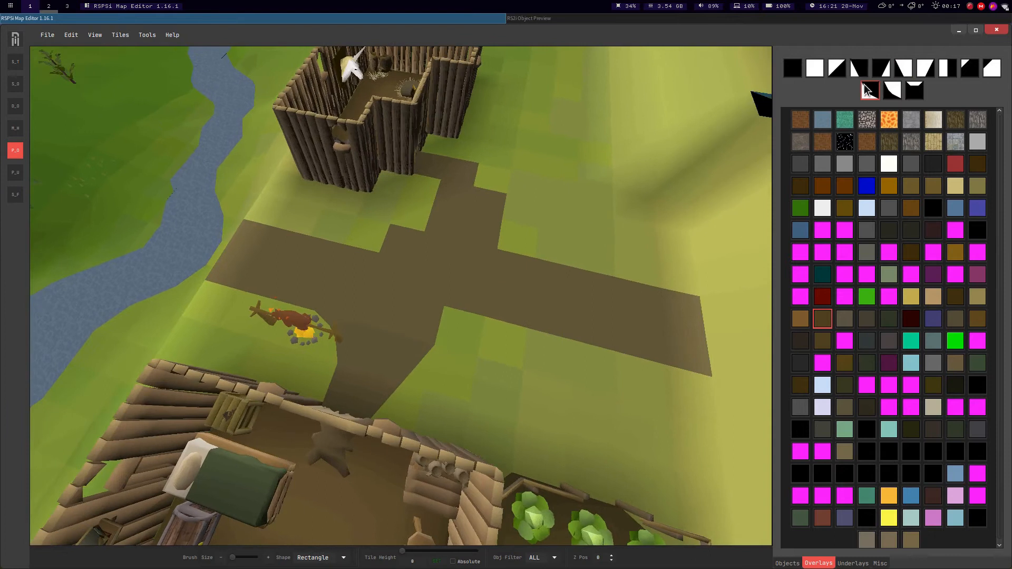
{"action": "left_click", "coordinate": [991, 67]}
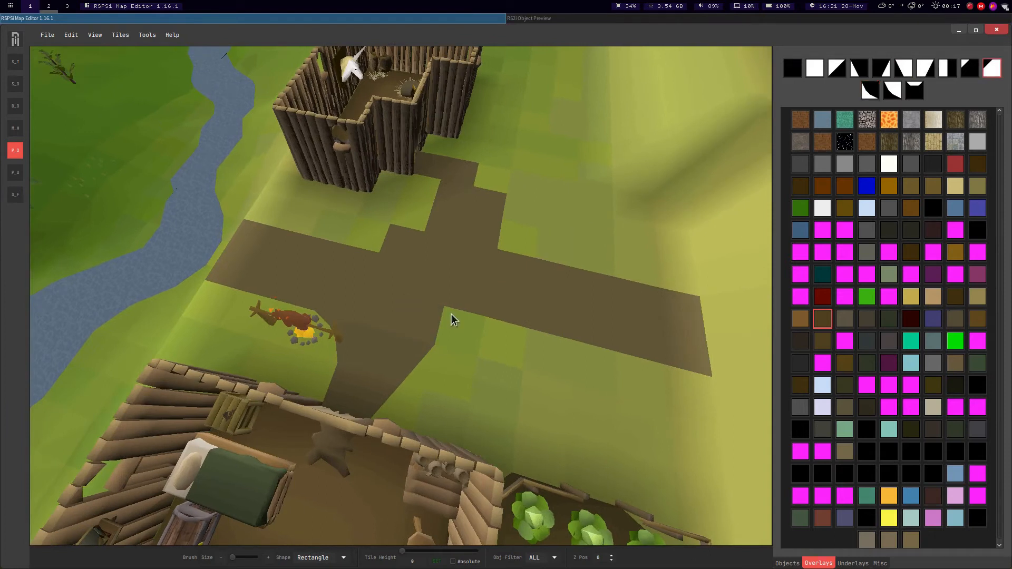
{"action": "key", "text": "r"}
{"action": "key", "text": "r"}
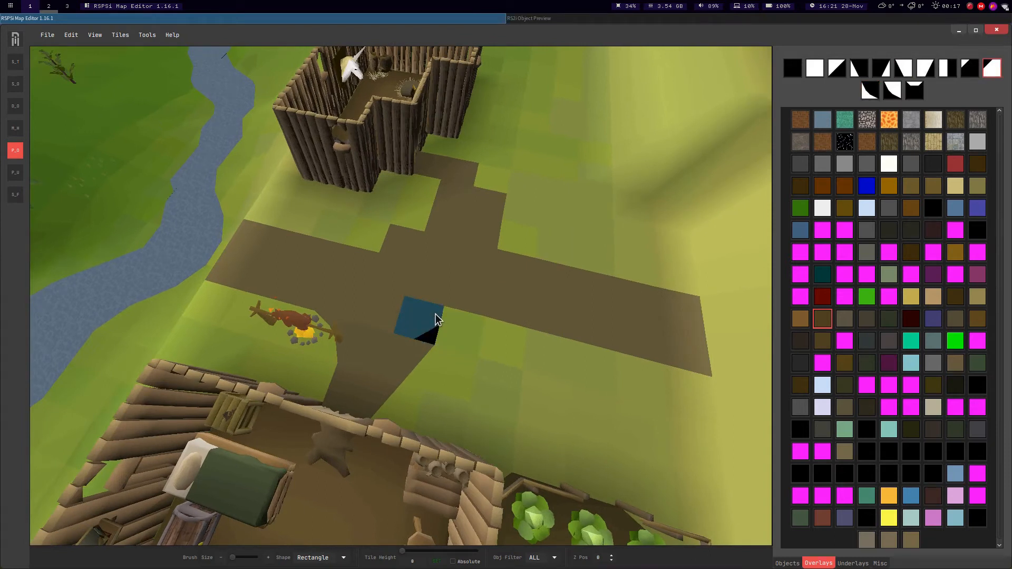
{"action": "left_click", "coordinate": [435, 314]}
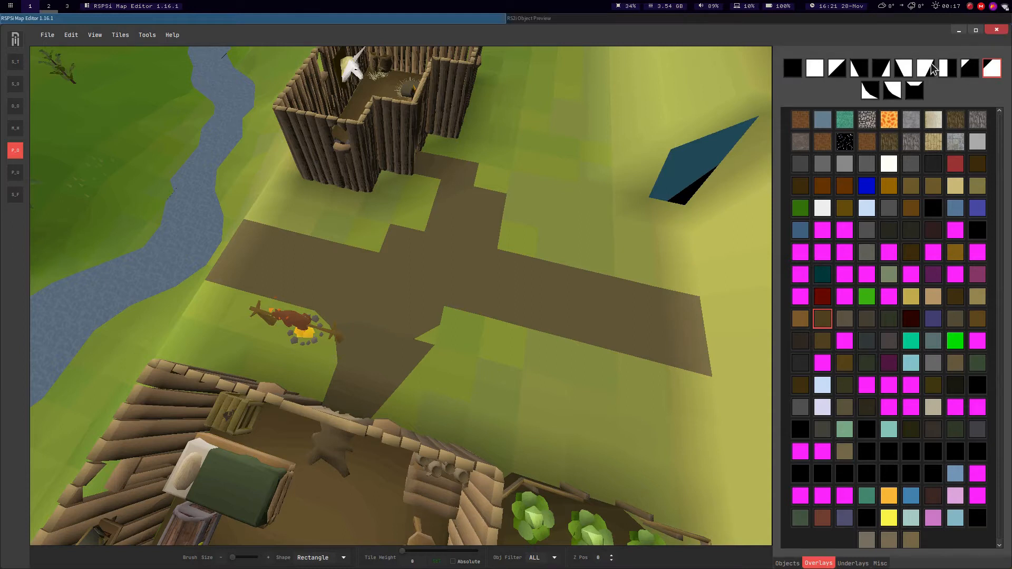
Apply a half-split tile shape to the crossroads corner.
{"action": "left_click", "coordinate": [947, 68]}
{"action": "left_click", "coordinate": [410, 360]}
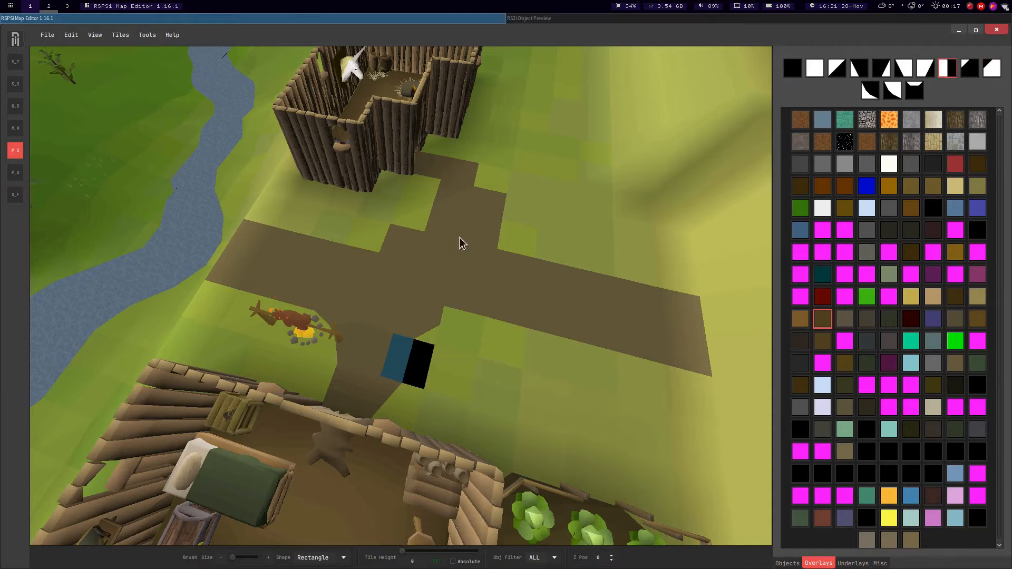
{"action": "middle_click_drag", "start_coordinate": [476, 232], "coordinate": [548, 253]}
{"action": "left_click", "coordinate": [879, 67]}
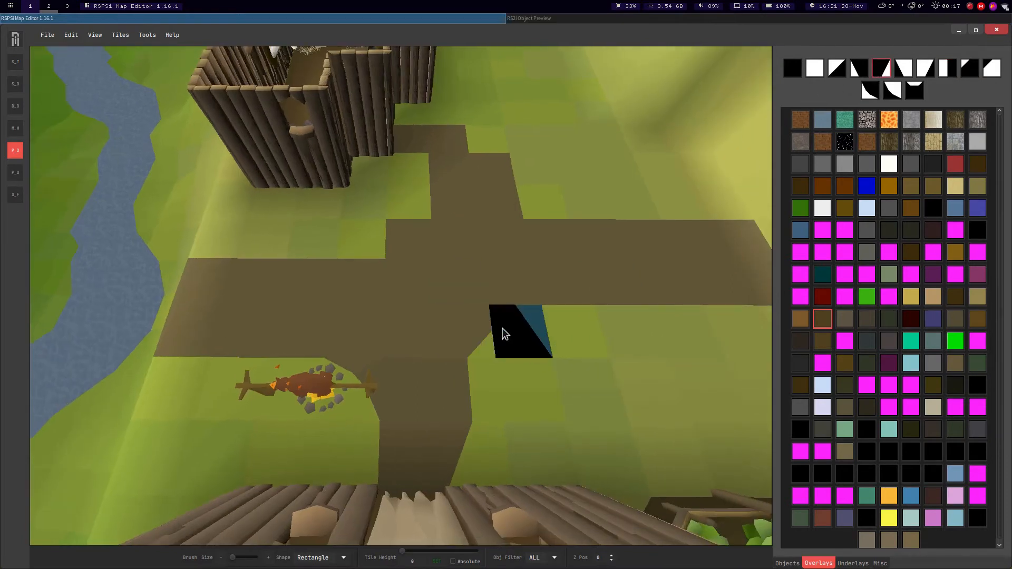
Shape the path beside the fort with a diagonal edge and a trapezoid tile.
{"action": "middle_click_drag", "start_coordinate": [555, 120], "coordinate": [454, 225]}
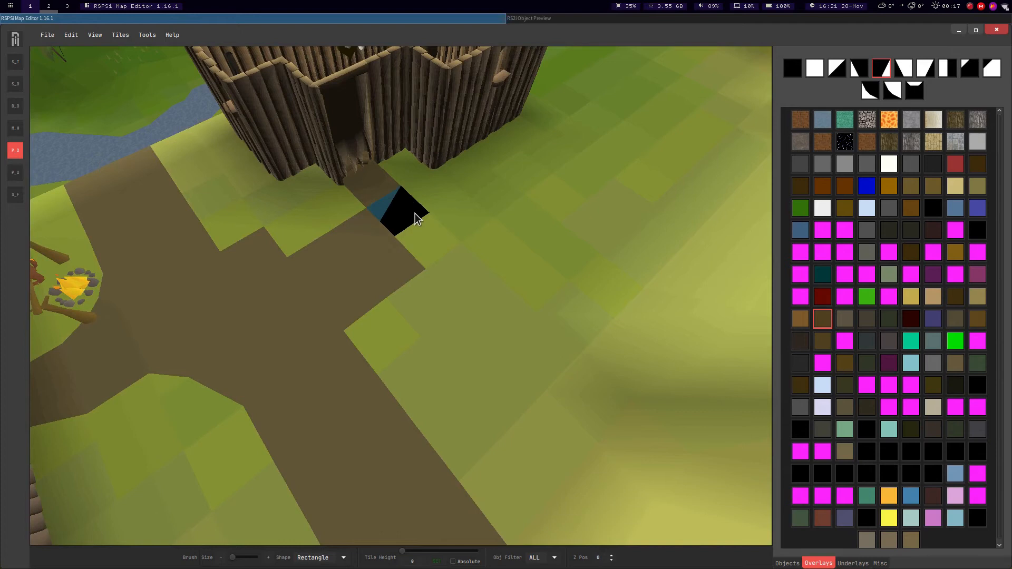
{"action": "left_click", "coordinate": [420, 222]}
{"action": "middle_click_drag", "start_coordinate": [500, 196], "coordinate": [533, 182]}
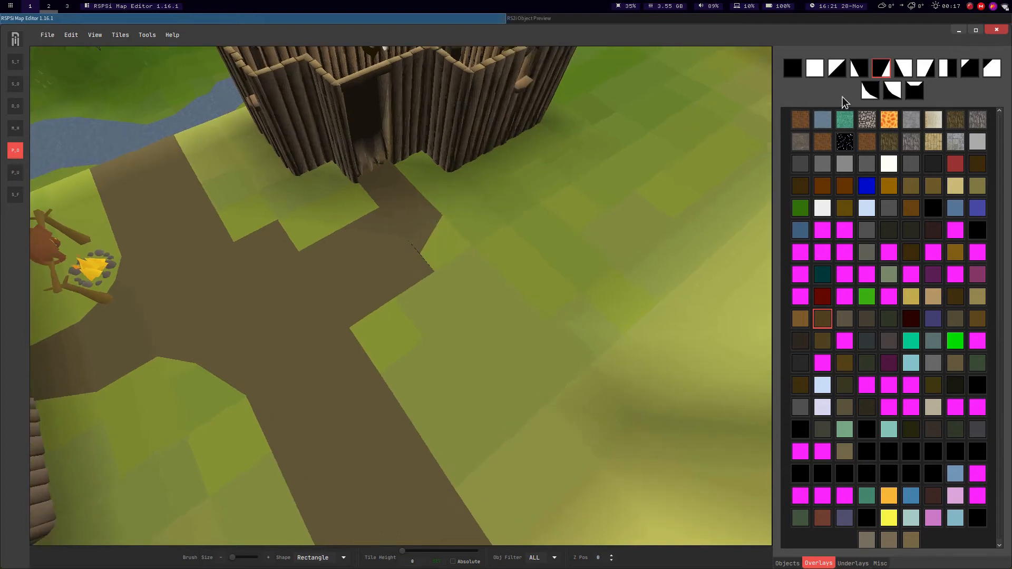
{"action": "left_click", "coordinate": [920, 92]}
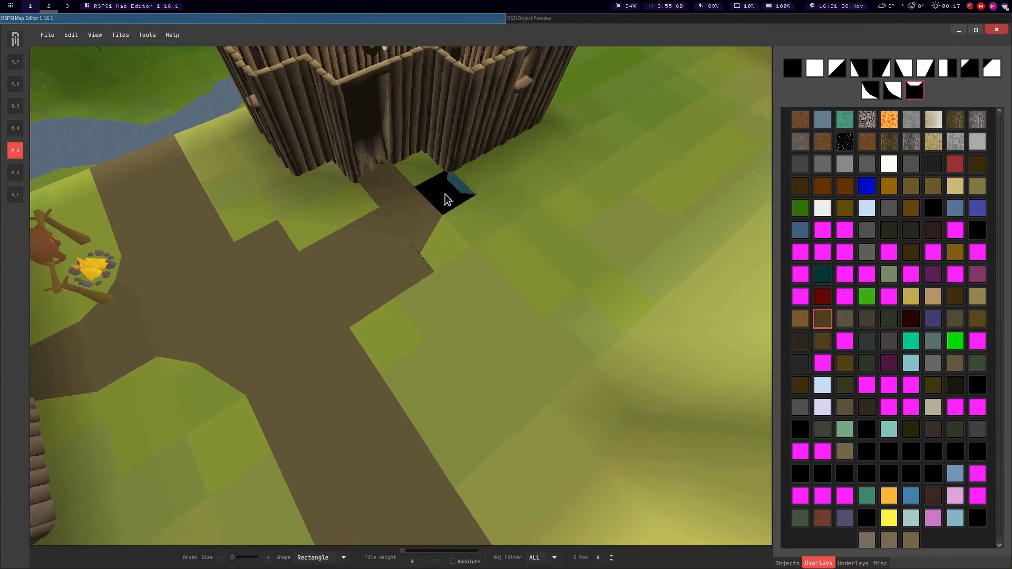
{"action": "left_click", "coordinate": [445, 194]}
Paint two different corner tiles on the path next to the fort.
{"action": "middle_click_drag", "start_coordinate": [542, 128], "coordinate": [581, 136]}
{"action": "middle_click_drag", "start_coordinate": [493, 141], "coordinate": [537, 150]}
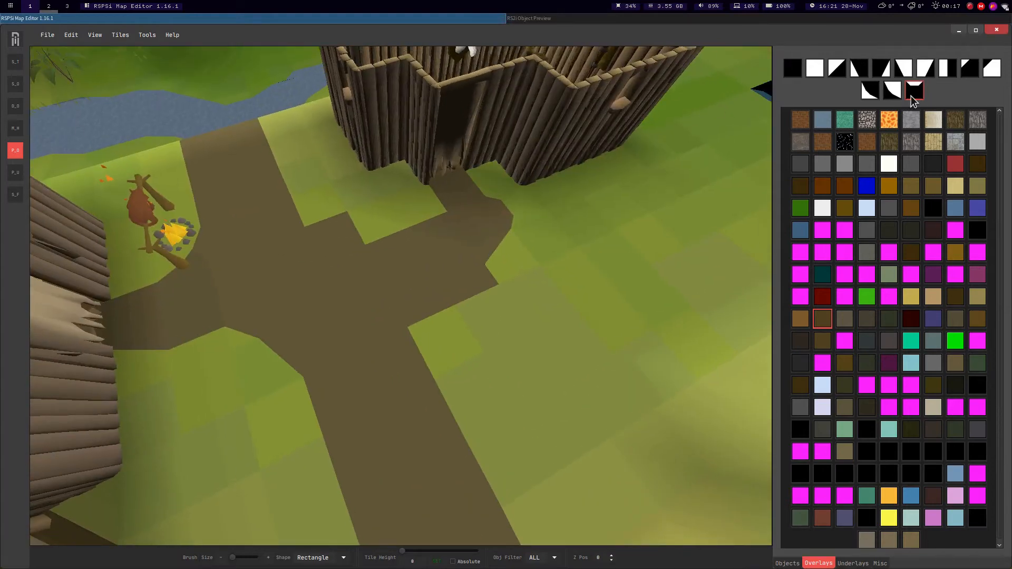
{"action": "left_click", "coordinate": [988, 69]}
{"action": "left_click", "coordinate": [474, 232]}
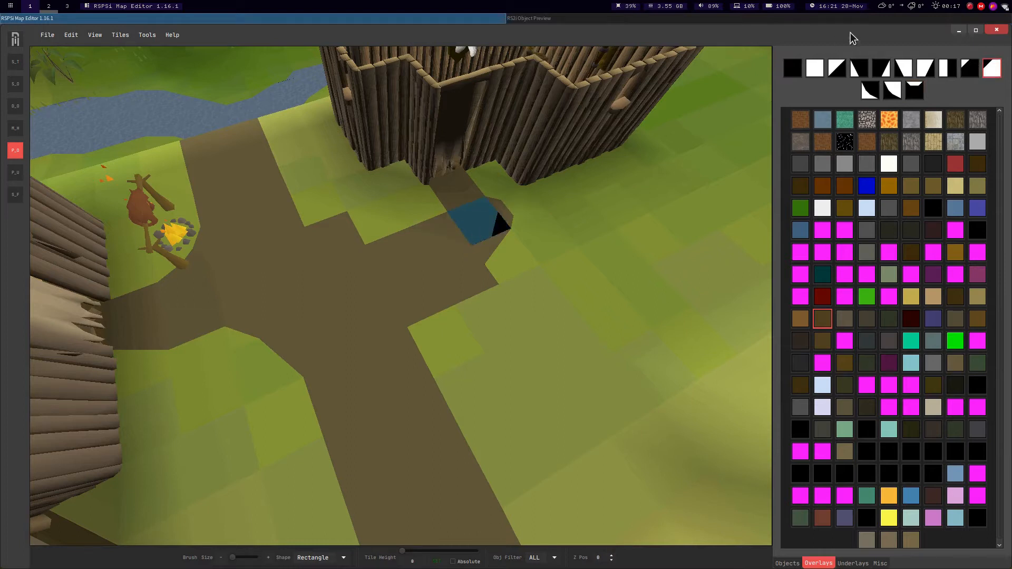
{"action": "left_click", "coordinate": [970, 68]}
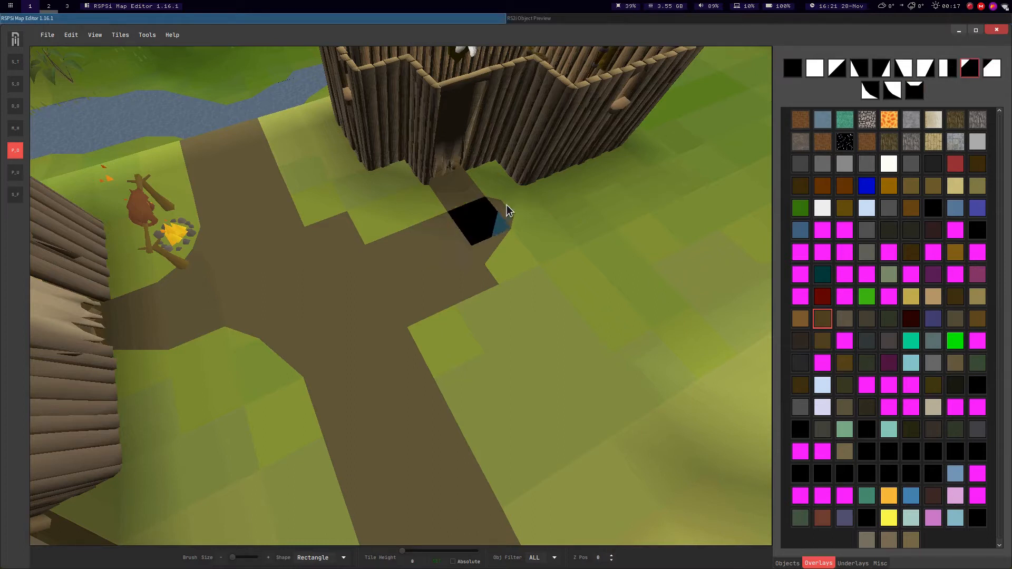
{"action": "left_click", "coordinate": [519, 202]}
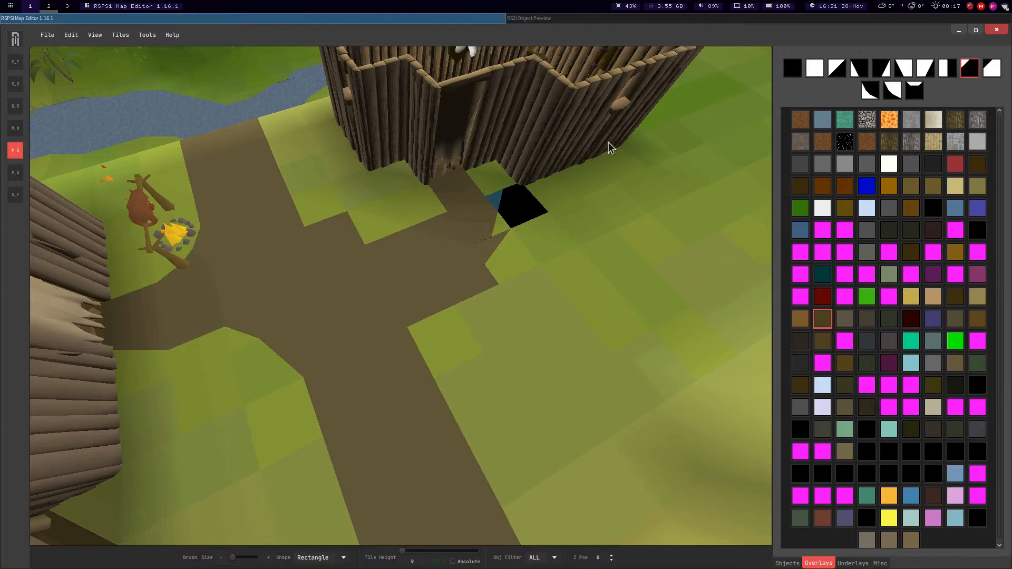
Repaint a path tile by the fort and curve the edge at its doorway.
{"action": "left_click", "coordinate": [866, 69]}
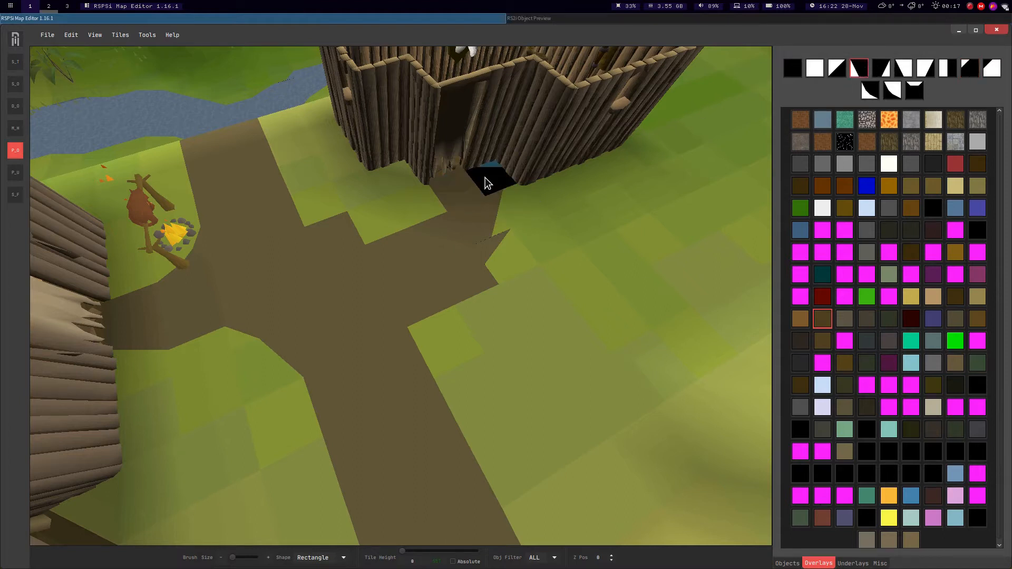
{"action": "left_click", "coordinate": [881, 68]}
{"action": "left_click", "coordinate": [485, 172]}
{"action": "middle_click_drag", "start_coordinate": [556, 177], "coordinate": [574, 179]}
{"action": "left_click", "coordinate": [865, 90]}
{"action": "left_click", "coordinate": [423, 202]}
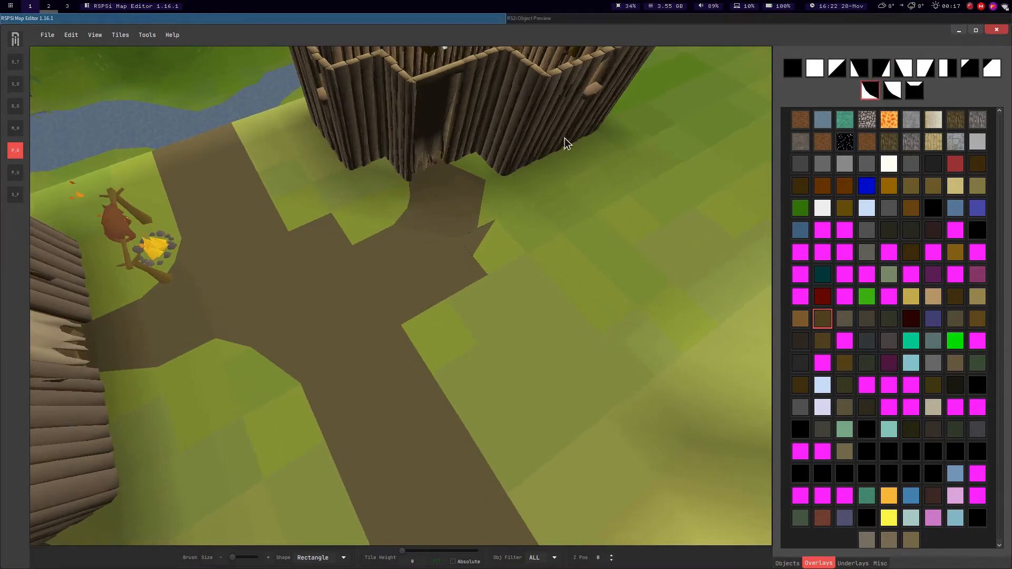
Paint a twice-rotated corner tile onto the path curve.
{"action": "middle_click_drag", "start_coordinate": [569, 129], "coordinate": [599, 136]}
{"action": "left_click", "coordinate": [969, 68]}
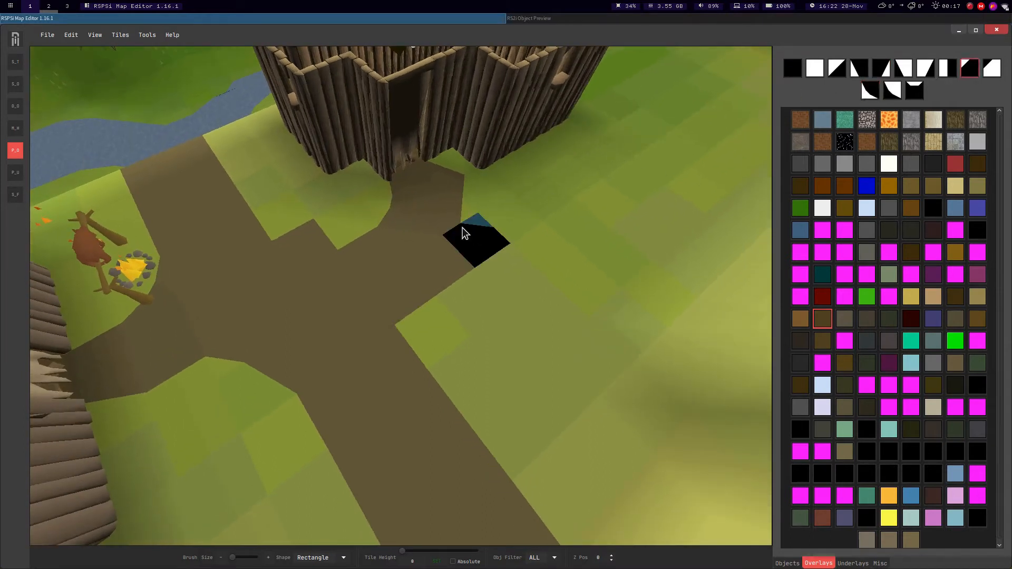
{"action": "middle_click_drag", "start_coordinate": [580, 176], "coordinate": [606, 181]}
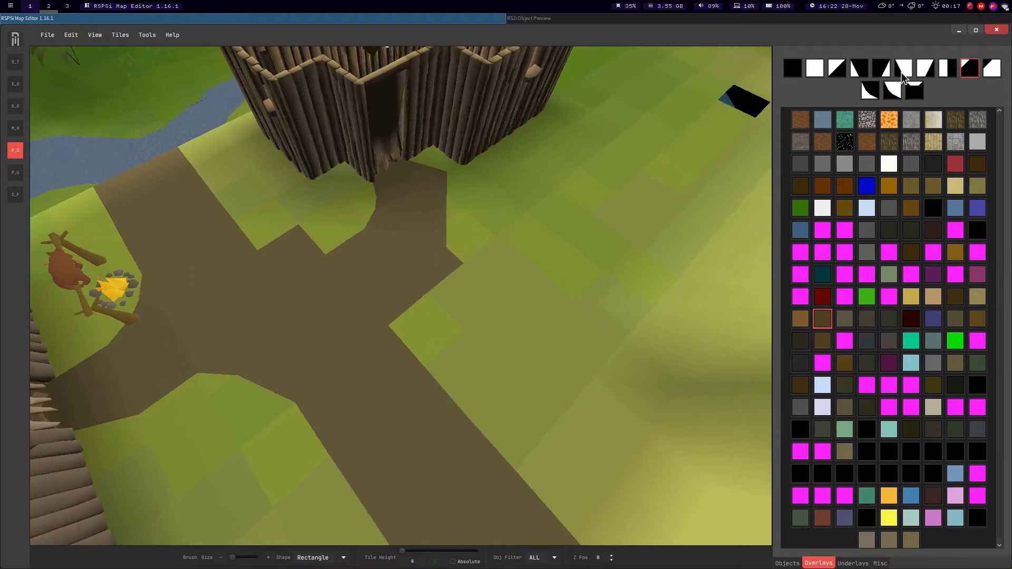
{"action": "left_click", "coordinate": [947, 68]}
{"action": "middle_click_drag", "start_coordinate": [591, 208], "coordinate": [654, 224]}
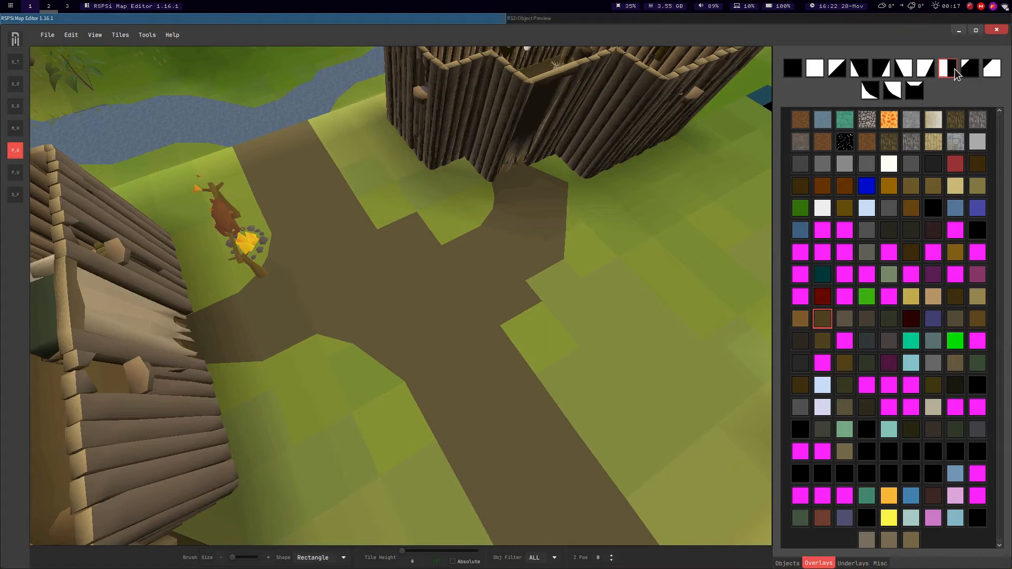
{"action": "left_click", "coordinate": [990, 68]}
{"action": "key", "text": "r"}
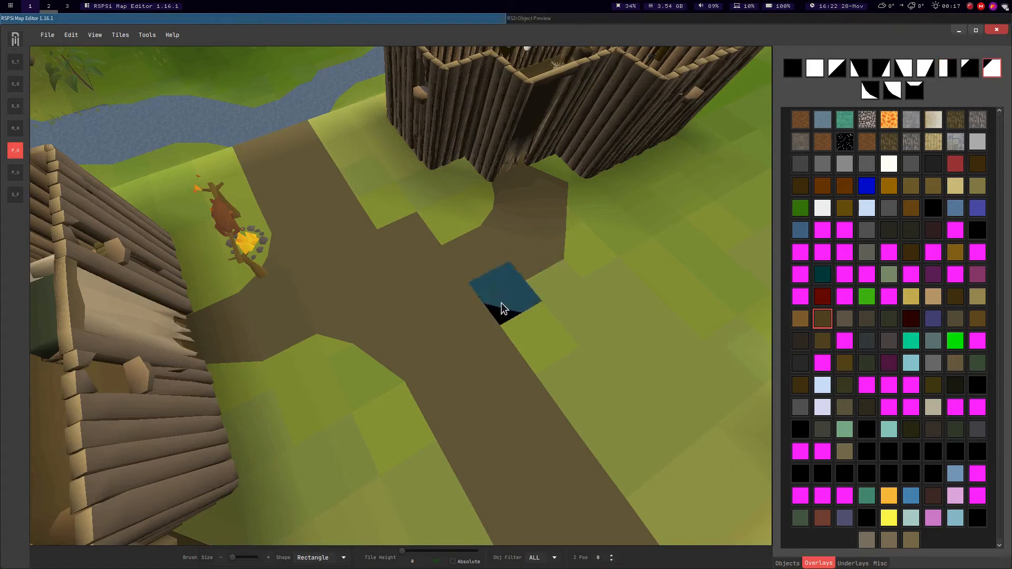
{"action": "key", "text": "r"}
{"action": "left_click", "coordinate": [501, 303]}
Try more corner shapes, settle on the curved one, then change tile editing mode.
{"action": "left_click", "coordinate": [882, 69]}
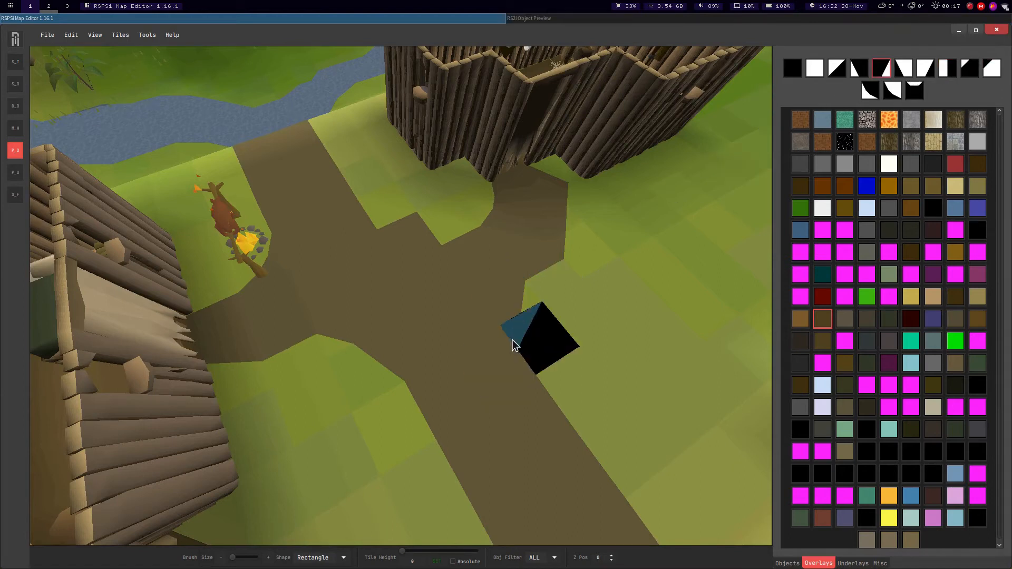
{"action": "left_click", "coordinate": [859, 68]}
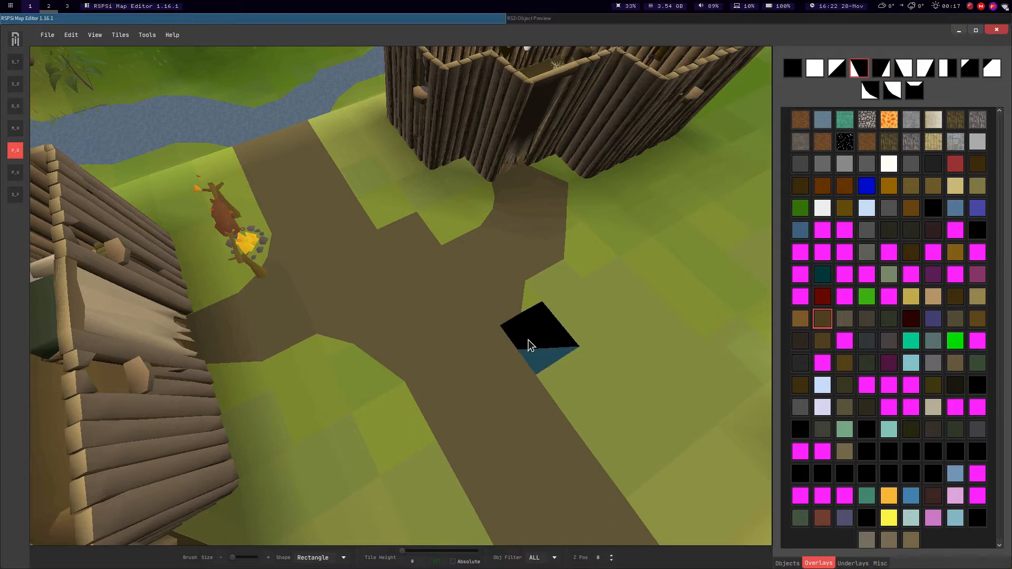
{"action": "middle_click_drag", "start_coordinate": [527, 340], "coordinate": [568, 188]}
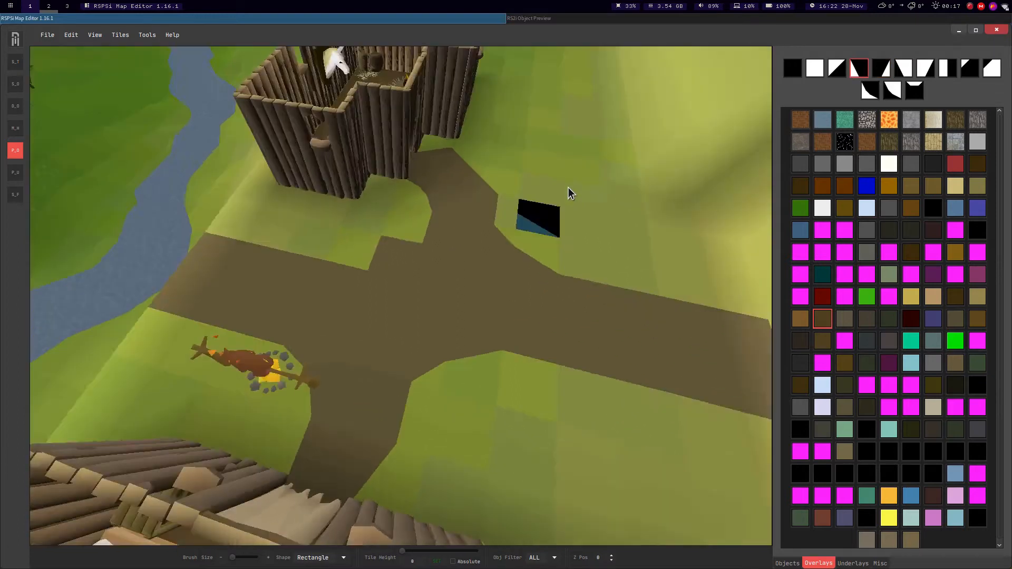
{"action": "key", "text": "s"}
{"action": "key", "text": "w"}
{"action": "left_click", "coordinate": [870, 91]}
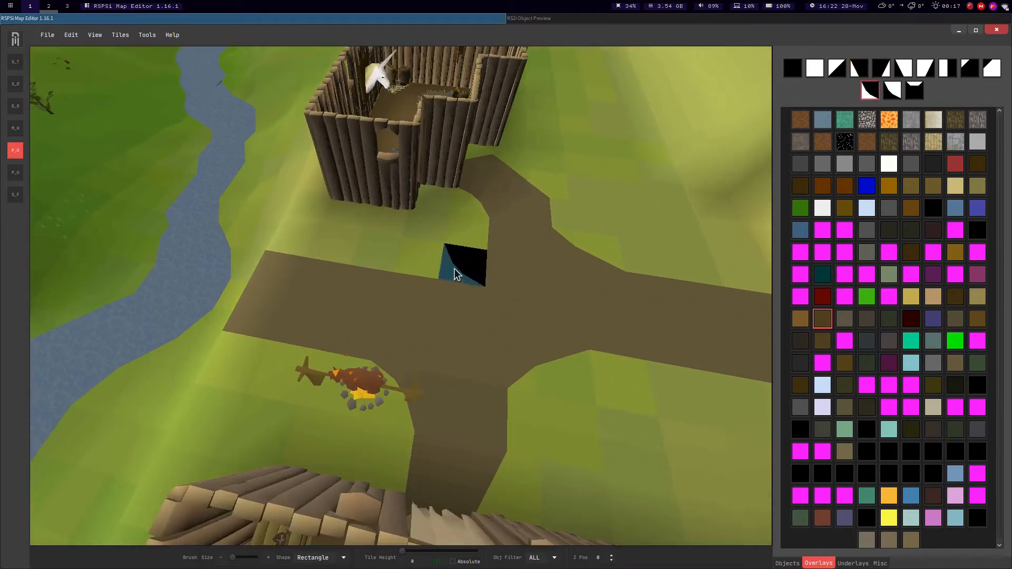
{"action": "key", "text": "d"}
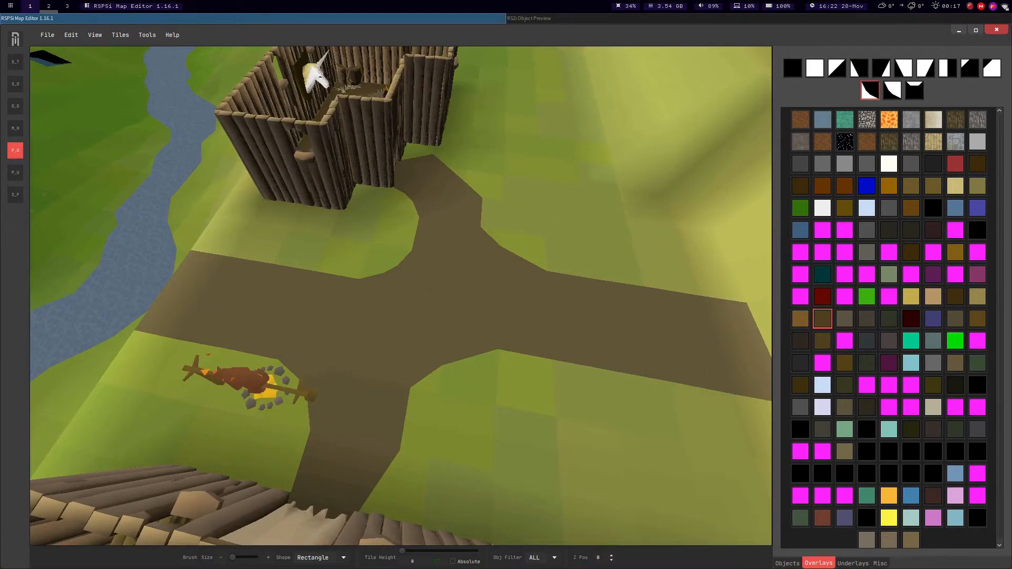
{"action": "left_click", "coordinate": [16, 65]}
Fly the camera from the huts toward the river and trees.
{"action": "middle_click_drag", "start_coordinate": [411, 217], "coordinate": [471, 158]}
{"action": "key", "text": "s"}
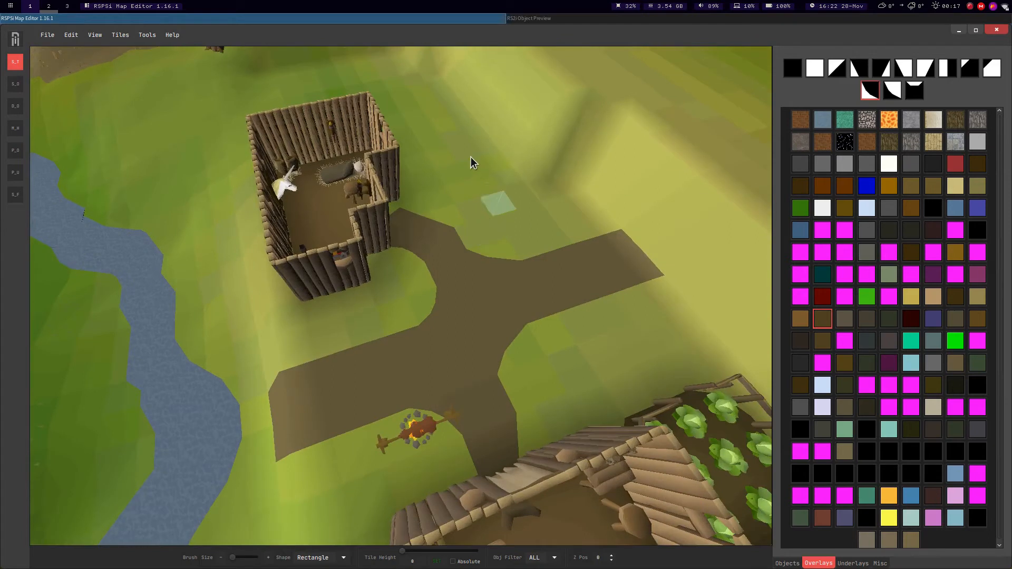
{"action": "middle_click_drag", "start_coordinate": [538, 239], "coordinate": [530, 236]}
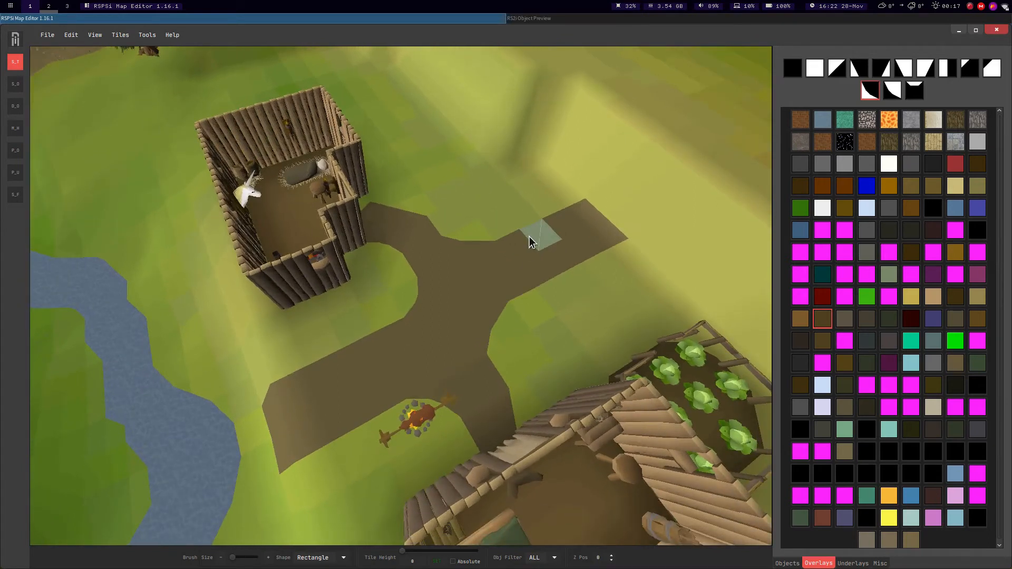
{"action": "key", "text": "a"}
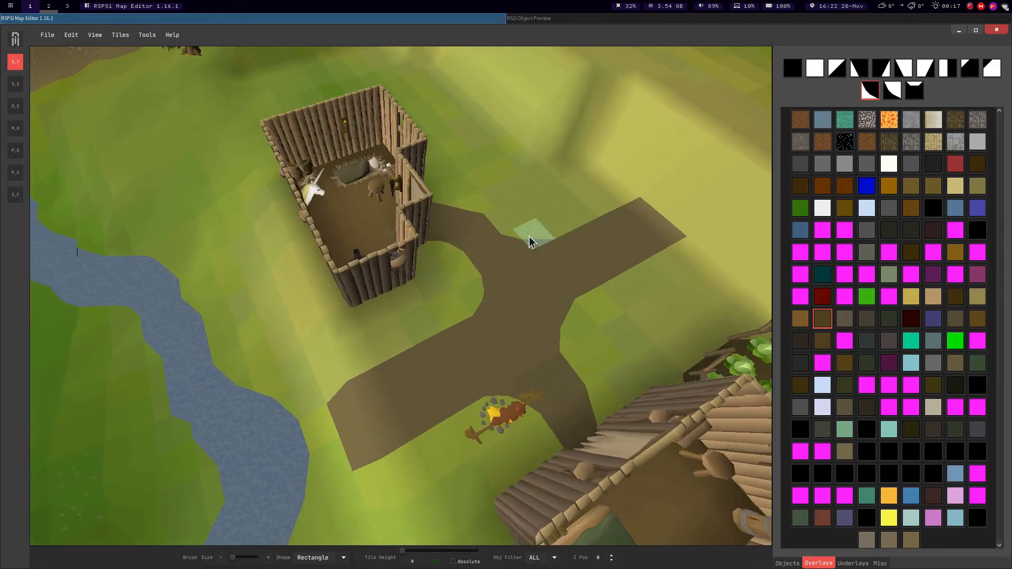
{"action": "key", "text": "Left"}
{"action": "key", "text": "s"}
{"action": "key", "text": "Left"}
Delete two trees standing by the river in object mode.
{"action": "key", "text": "w"}
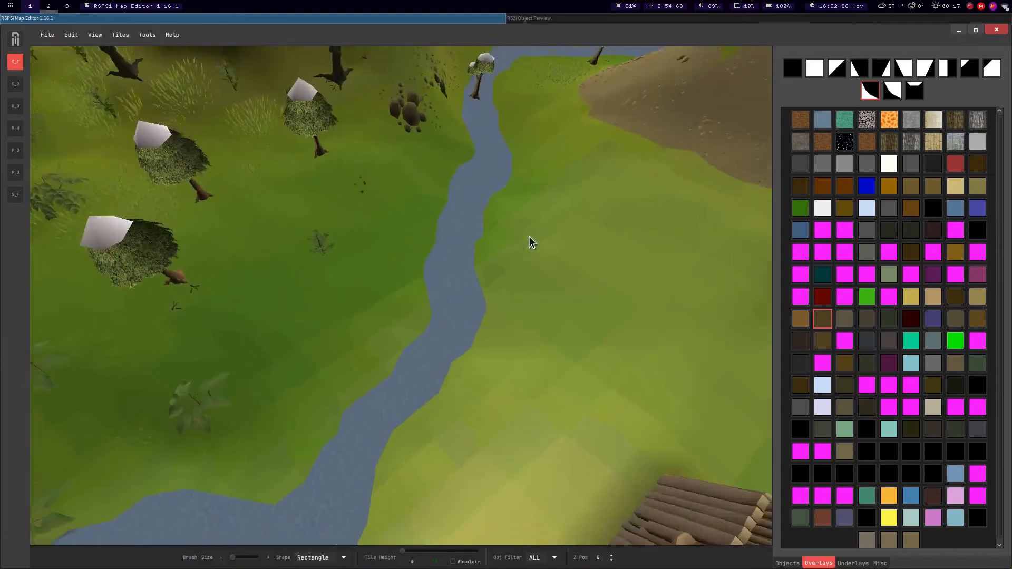
{"action": "key", "text": "w"}
{"action": "key", "text": "Right"}
{"action": "key", "text": "Right"}
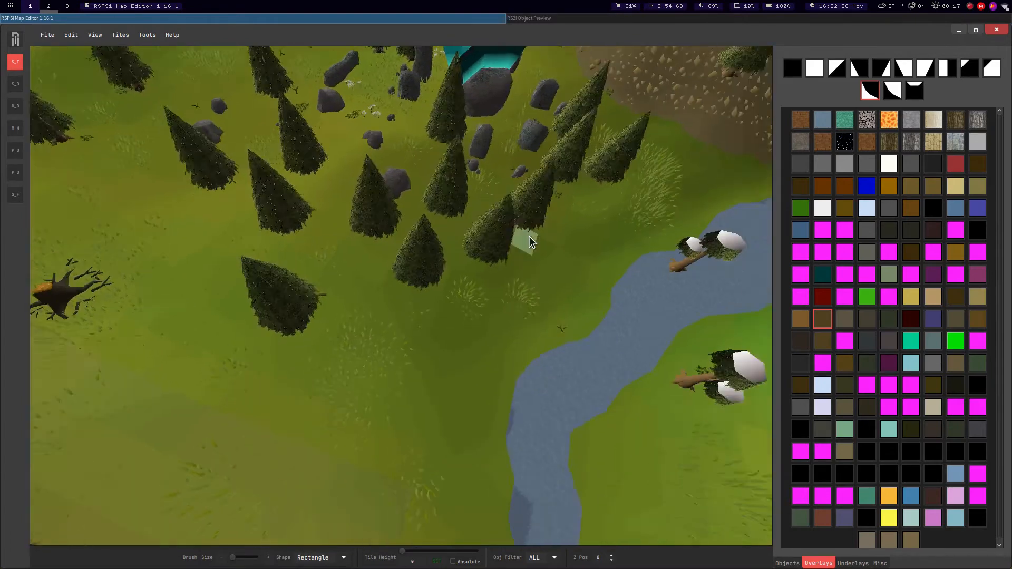
{"action": "key", "text": "Right"}
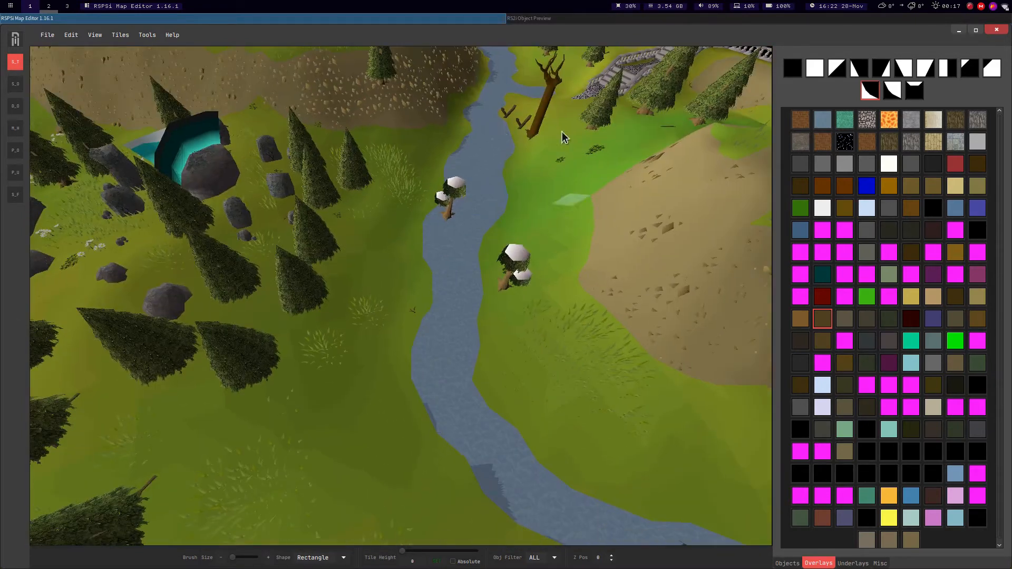
{"action": "left_click", "coordinate": [16, 106]}
{"action": "left_click", "coordinate": [451, 210]}
{"action": "middle_click_drag", "start_coordinate": [490, 360], "coordinate": [361, 309]}
{"action": "left_click", "coordinate": [480, 247]}
{"action": "key", "text": "s"}
Select a square of tiles beside a pine near the cyan-topped rock.
{"action": "middle_click_drag", "start_coordinate": [482, 328], "coordinate": [195, 117]}
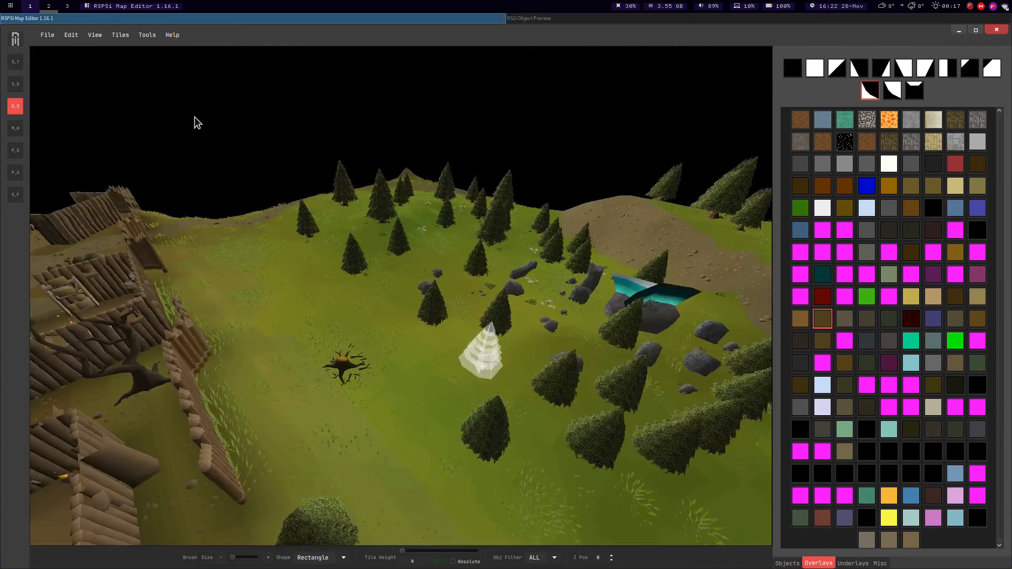
{"action": "left_click", "coordinate": [16, 62]}
{"action": "middle_click_drag", "start_coordinate": [136, 133], "coordinate": [494, 295]}
{"action": "key", "text": "w"}
{"action": "key", "text": "a"}
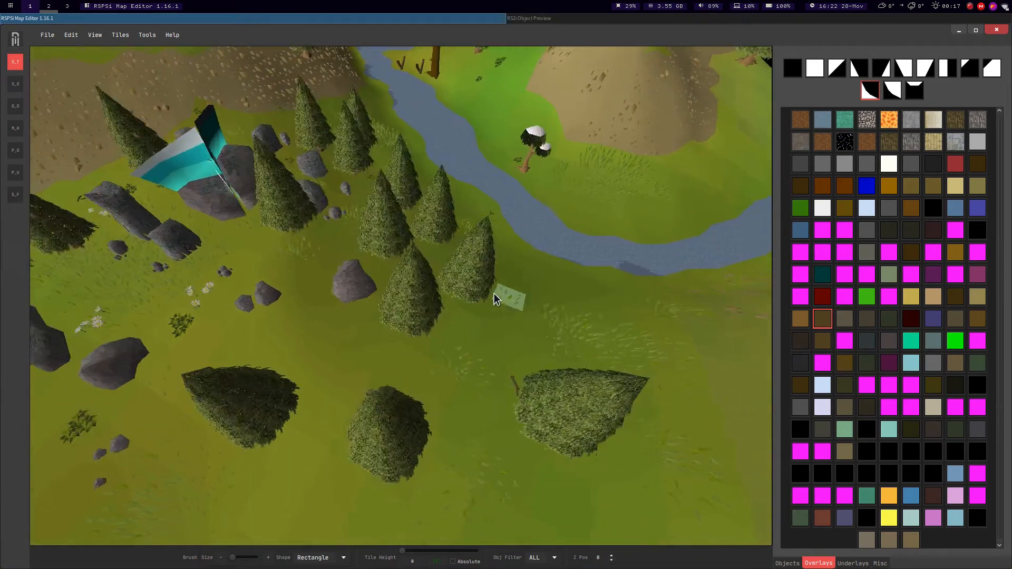
{"action": "middle_click_drag", "start_coordinate": [404, 304], "coordinate": [361, 303]}
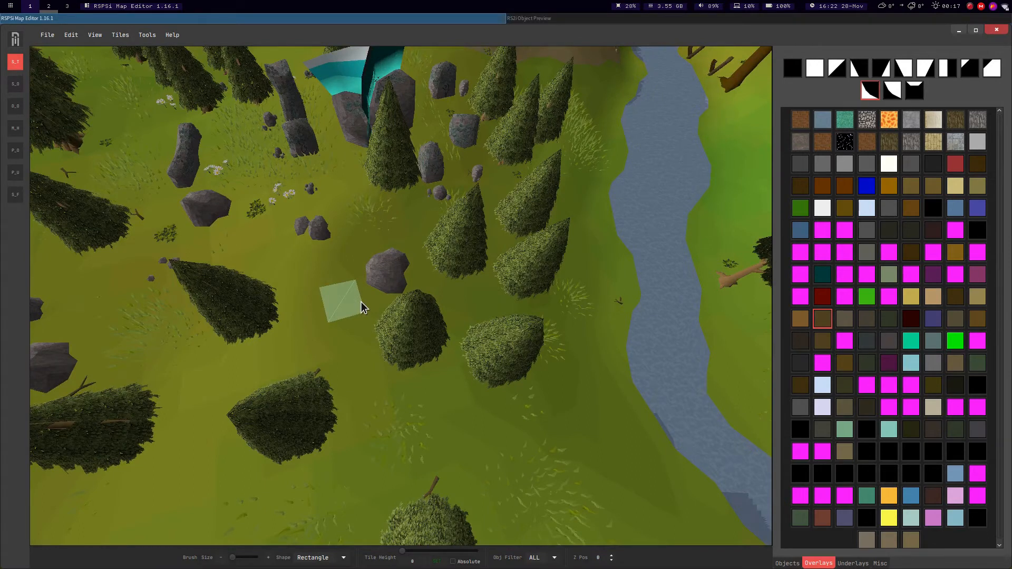
{"action": "middle_click_drag", "start_coordinate": [488, 191], "coordinate": [452, 298]}
{"action": "left_click_drag", "start_coordinate": [432, 289], "coordinate": [446, 335]}
Extend the tile selection, including a 2x2 block under the tree.
{"action": "left_click_drag", "start_coordinate": [476, 385], "coordinate": [477, 390]}
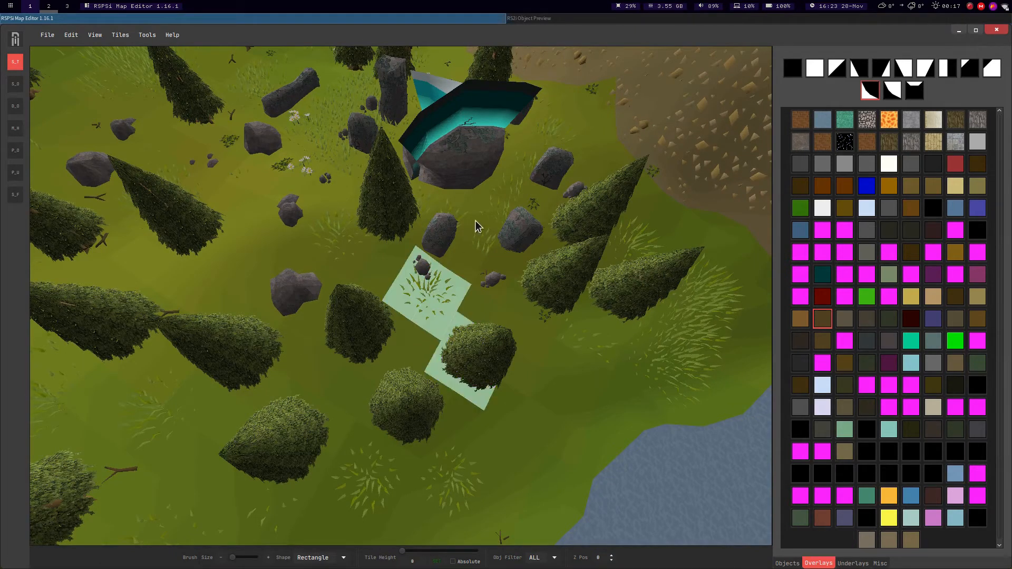
{"action": "left_click_drag", "start_coordinate": [409, 217], "coordinate": [338, 258]}
{"action": "middle_click_drag", "start_coordinate": [349, 231], "coordinate": [475, 261]}
{"action": "scroll", "coordinate": [374, 223], "scroll_direction": "up", "scroll_amount": 3}
{"action": "scroll", "coordinate": [475, 260], "scroll_direction": "down", "scroll_amount": 6}
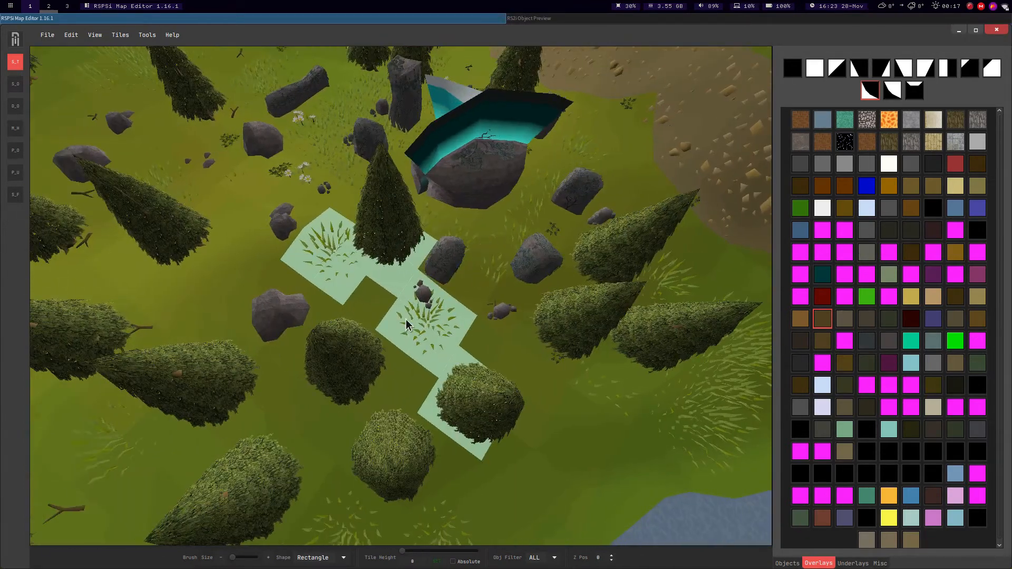
{"action": "middle_click_drag", "start_coordinate": [435, 285], "coordinate": [481, 302]}
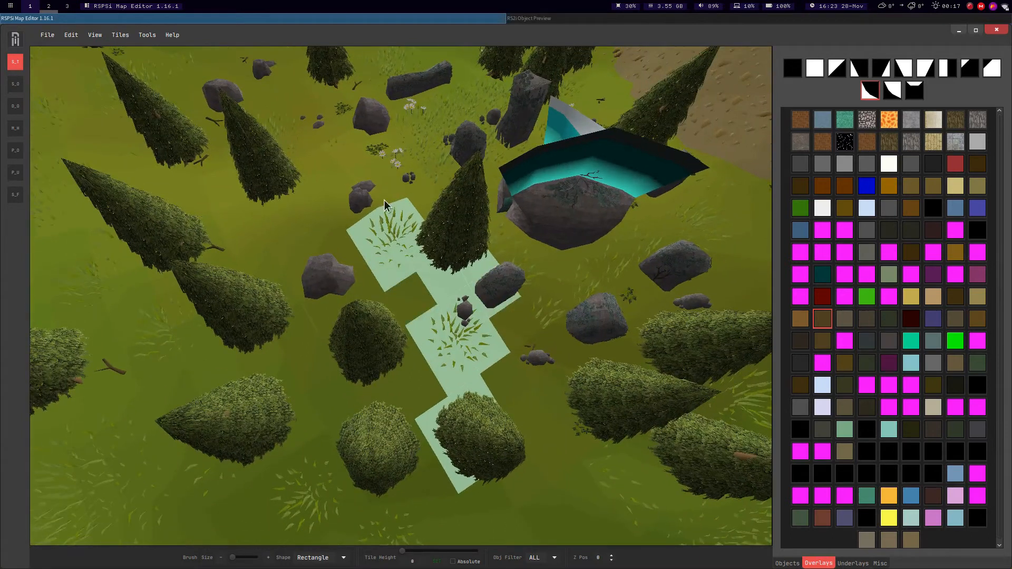
{"action": "middle_click_drag", "start_coordinate": [391, 257], "coordinate": [358, 342]}
{"action": "left_click_drag", "start_coordinate": [345, 342], "coordinate": [385, 372]}
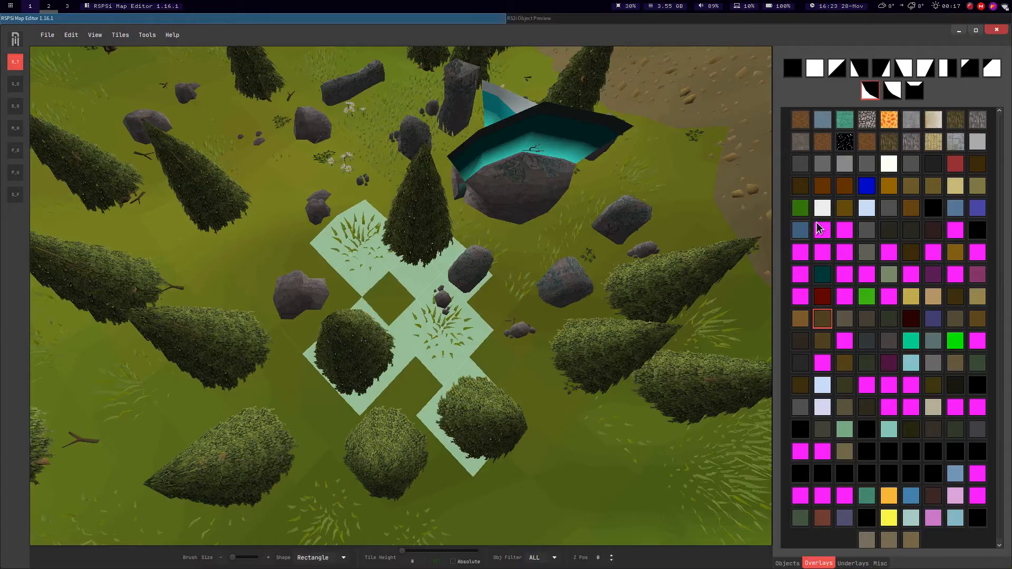
Open the Tile Copy Tool with Ctrl+C and dock it as a side column.
{"action": "key", "text": "ctrl+c"}
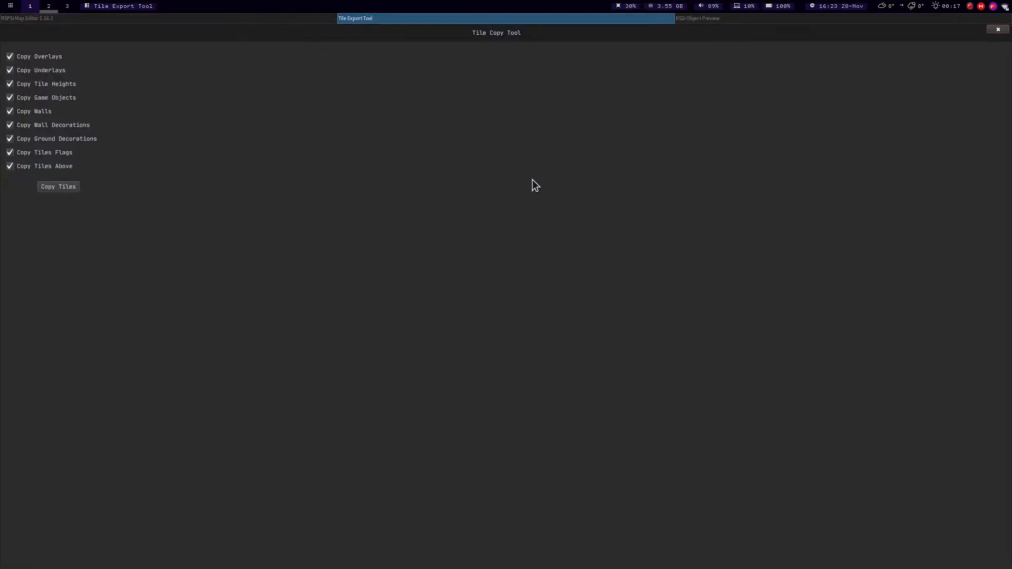
{"action": "key", "text": "super+shift+Right"}
{"action": "key", "text": "super+shift+Right"}
{"action": "key", "text": "super+r"}
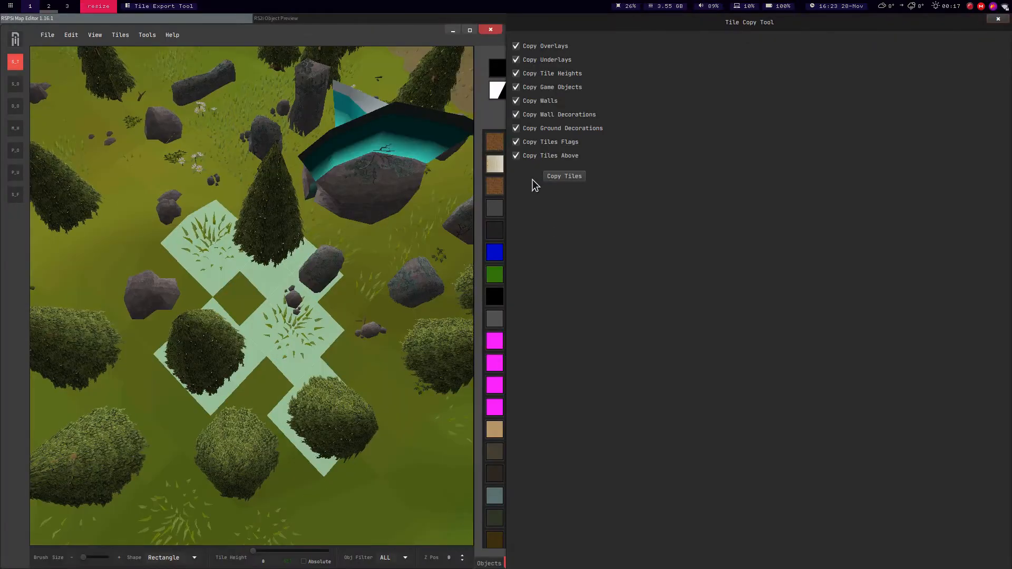
{"action": "key", "text": "Left"}
{"action": "key", "text": "Left"}
{"action": "key", "text": "Left"}
{"action": "key", "text": "Left"}
{"action": "key", "text": "Escape"}
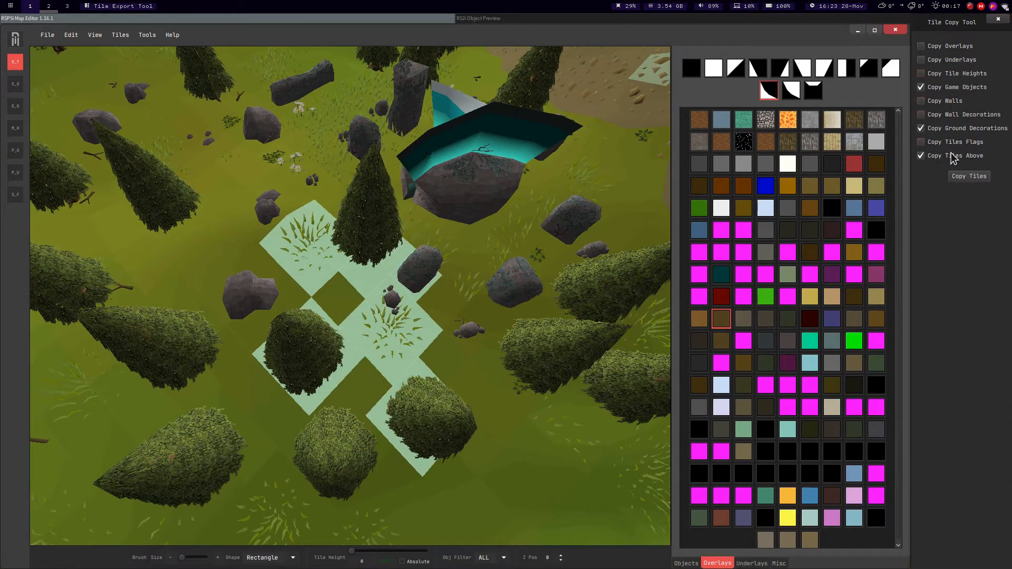
Copy the selected patch's game objects and ground decorations.
{"action": "middle_click_drag", "start_coordinate": [490, 227], "coordinate": [559, 238]}
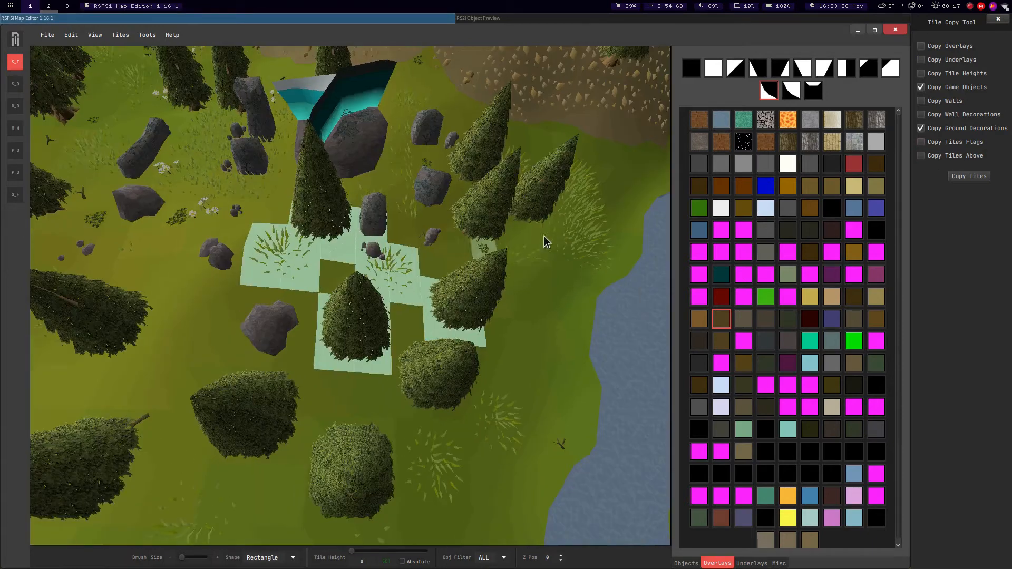
{"action": "mouse_move", "coordinate": [494, 194]}
{"action": "middle_mouse_down"}
{"action": "mouse_move", "coordinate": [517, 189]}
{"action": "mouse_move", "coordinate": [499, 199]}
{"action": "middle_mouse_up"}
{"action": "middle_click_drag", "start_coordinate": [477, 232], "coordinate": [461, 254]}
{"action": "left_click", "coordinate": [968, 176]}
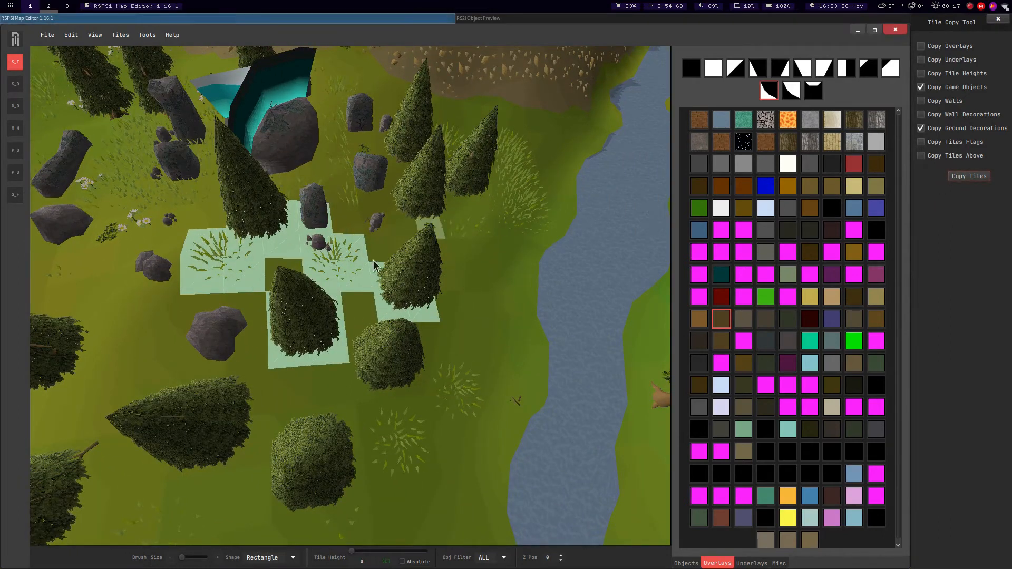
{"action": "middle_click_drag", "start_coordinate": [421, 232], "coordinate": [490, 243]}
Fly over the village and paste the copied pines, rock and grass beside the dirt path.
{"action": "key", "text": "d"}
{"action": "key", "text": "w"}
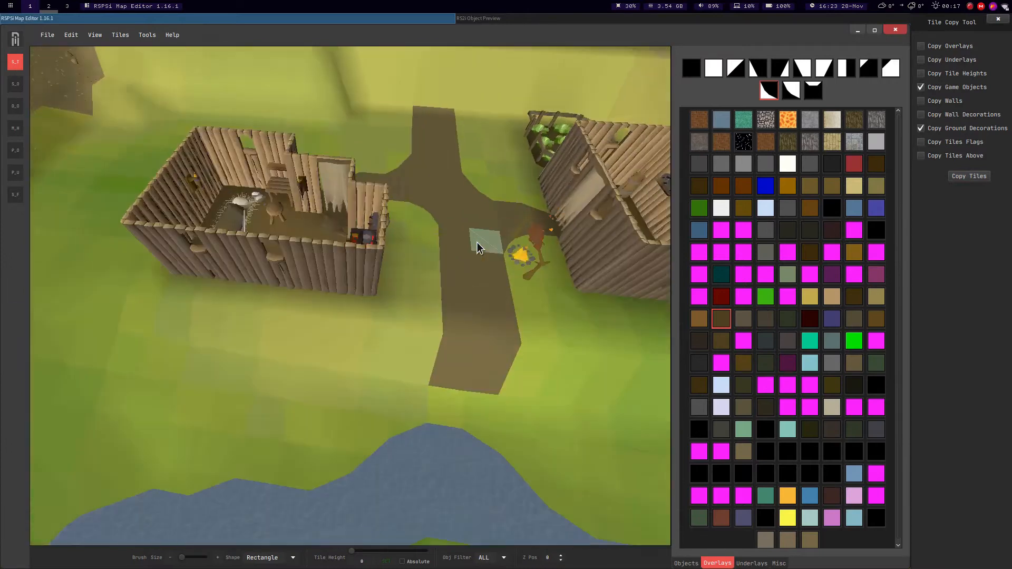
{"action": "key", "text": "Left"}
{"action": "key", "text": "s"}
{"action": "key", "text": "Left"}
{"action": "key", "text": "ctrl+v"}
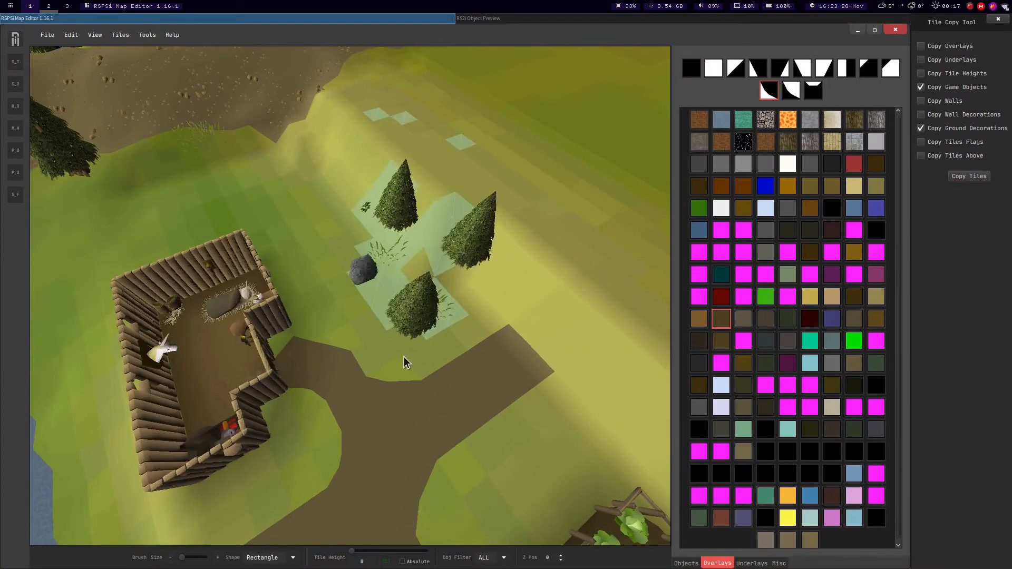
{"action": "left_click", "coordinate": [387, 381]}
Inspect the placed cluster from several angles and return to the Select Tile tool.
{"action": "middle_click_drag", "start_coordinate": [341, 182], "coordinate": [296, 214]}
{"action": "scroll", "coordinate": [295, 214], "scroll_direction": "down", "scroll_amount": 5}
{"action": "scroll", "coordinate": [287, 168], "scroll_direction": "up", "scroll_amount": 4}
{"action": "middle_click_drag", "start_coordinate": [288, 169], "coordinate": [391, 290]}
{"action": "scroll", "coordinate": [305, 141], "scroll_direction": "up", "scroll_amount": 3}
{"action": "scroll", "coordinate": [304, 140], "scroll_direction": "up", "scroll_amount": 3}
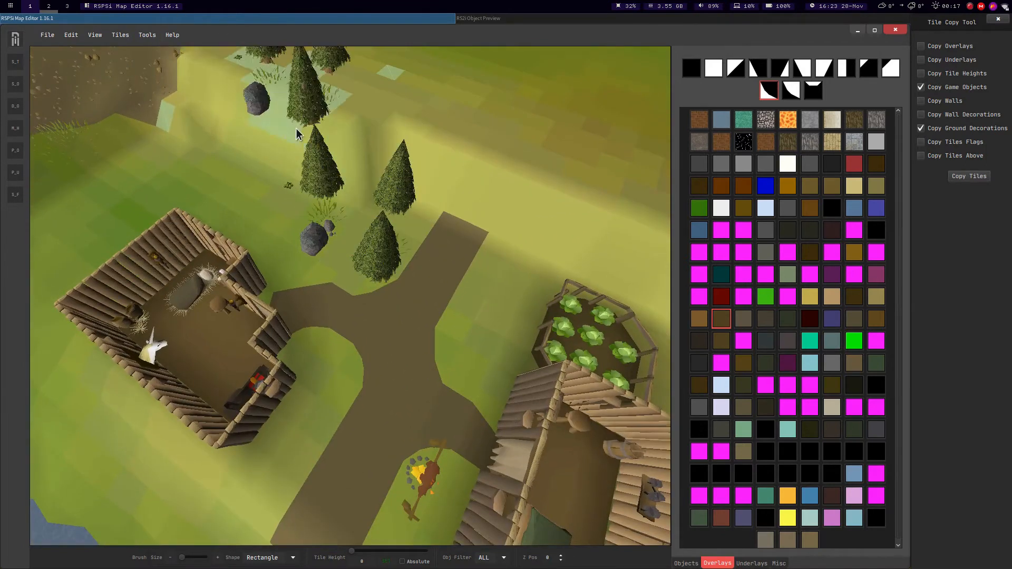
{"action": "left_click", "coordinate": [15, 61]}
{"action": "scroll", "coordinate": [448, 337], "scroll_direction": "up", "scroll_amount": 5}
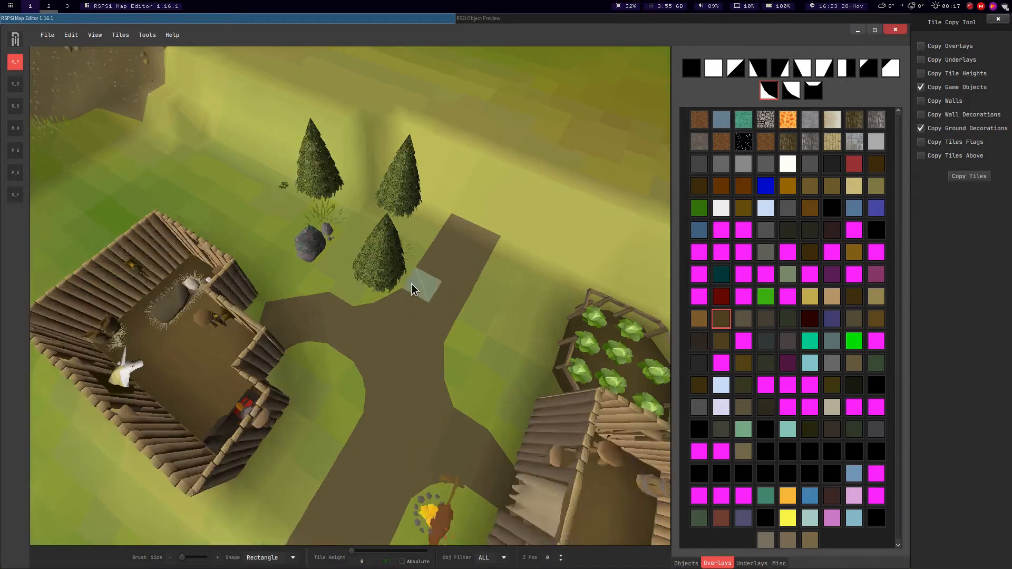
{"action": "middle_click_drag", "start_coordinate": [429, 324], "coordinate": [353, 271]}
Switch to the Paint Overlay tool and choose an angled overlay shape.
{"action": "left_click", "coordinate": [772, 96]}
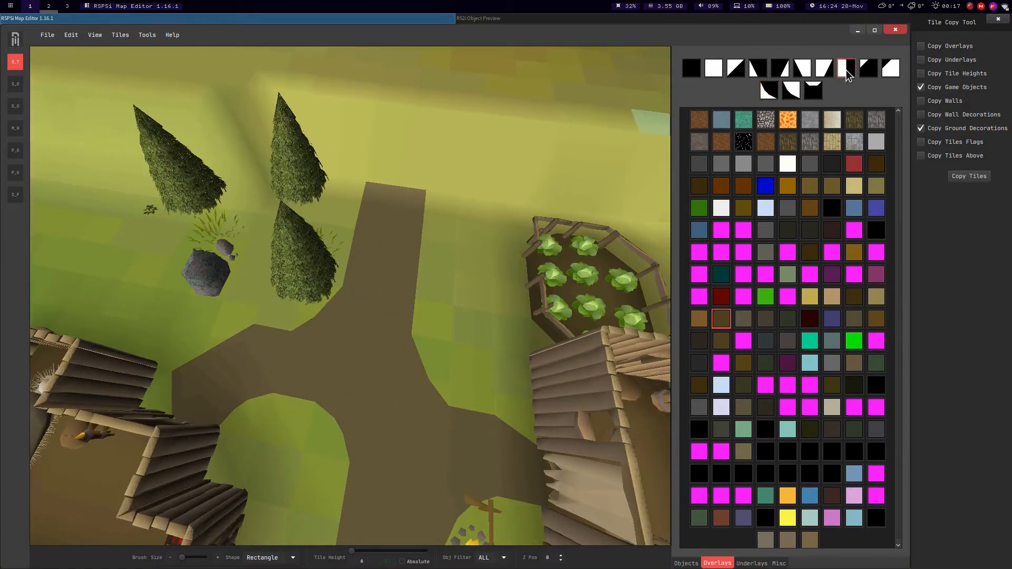
{"action": "left_click", "coordinate": [715, 323]}
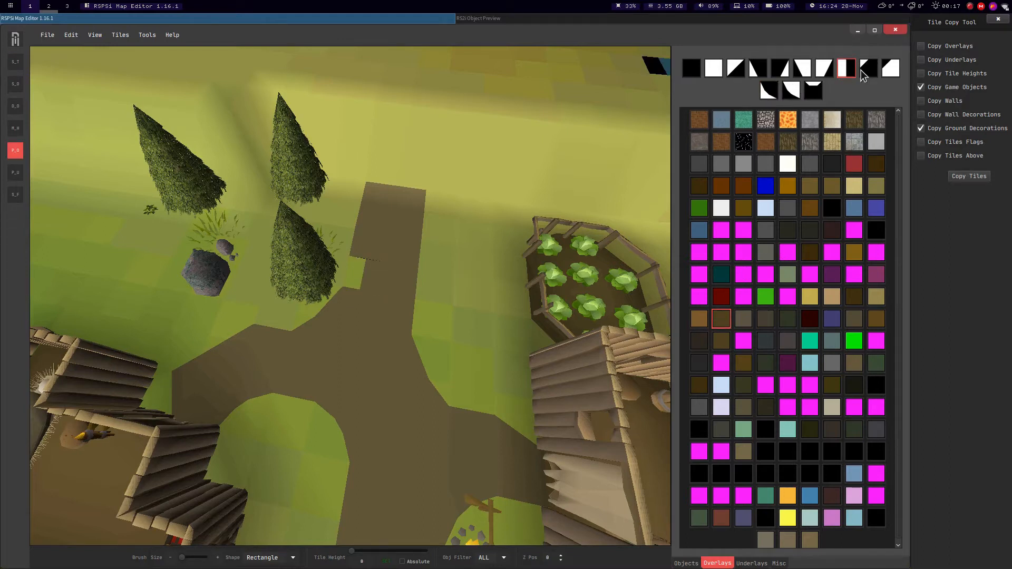
{"action": "left_click", "coordinate": [897, 71]}
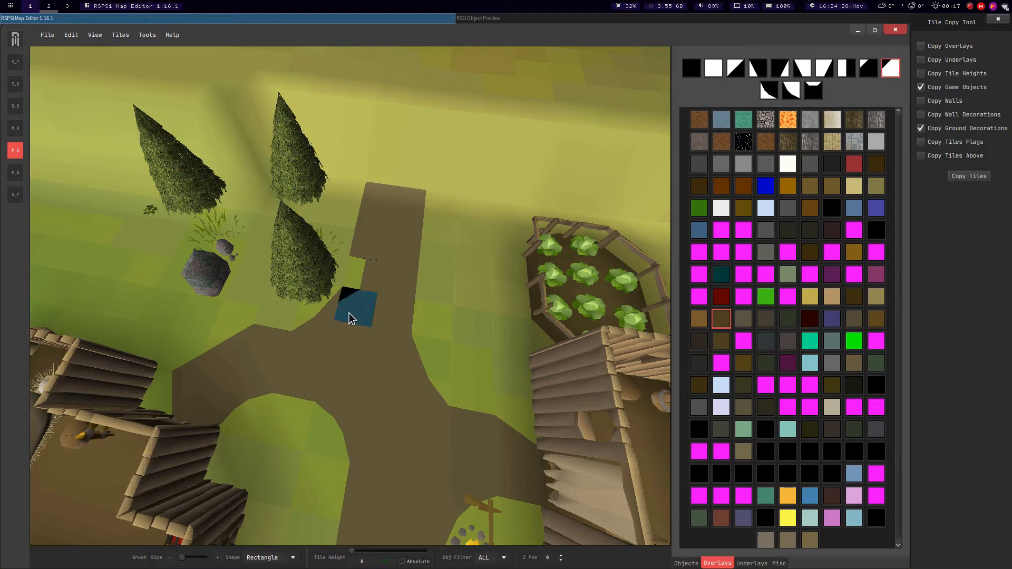
{"action": "left_click", "coordinate": [867, 71]}
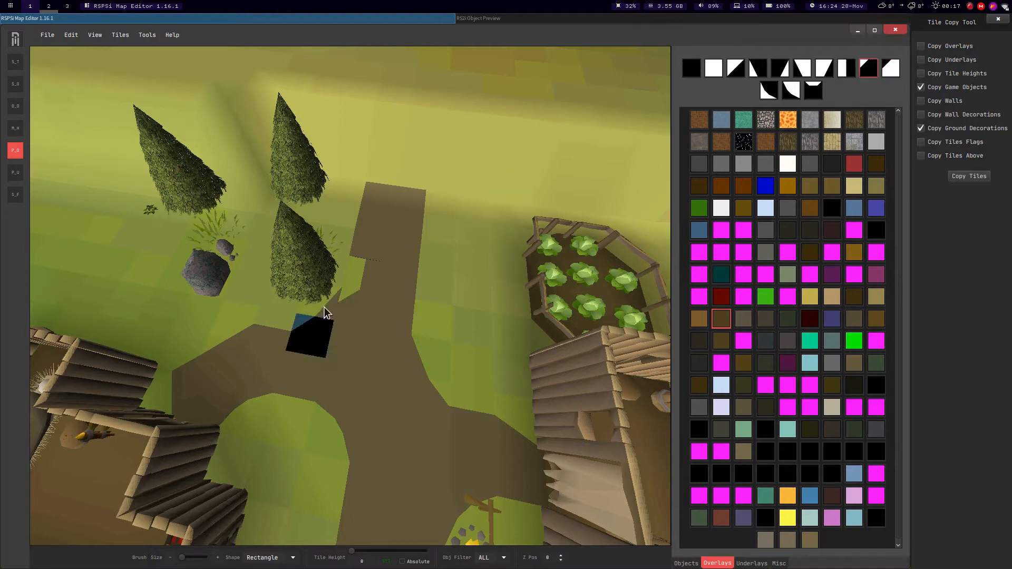
Paint cut-corner and slanted overlay pieces onto the tiles at the dirt path's tip.
{"action": "middle_click_drag", "start_coordinate": [391, 191], "coordinate": [422, 137]}
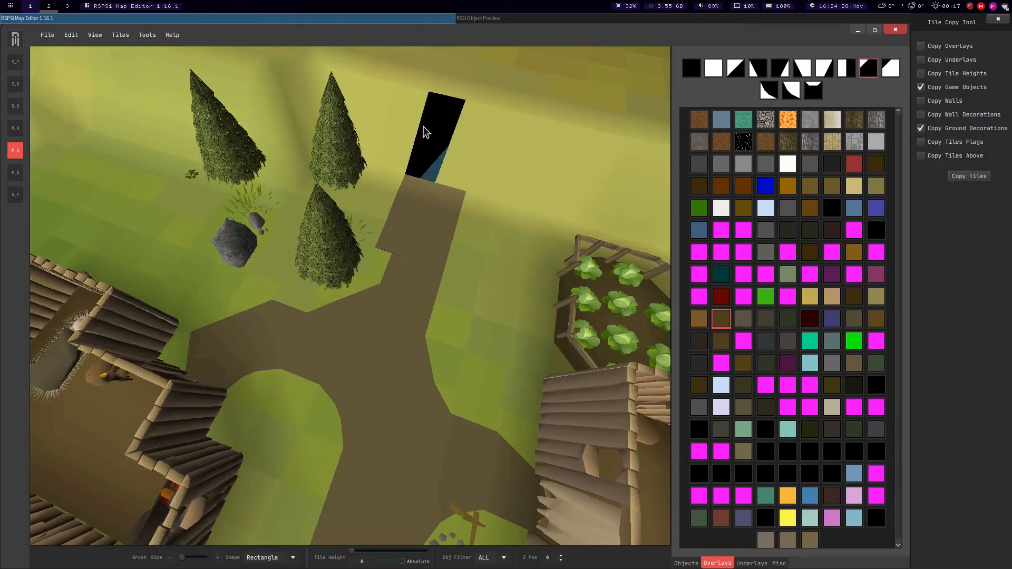
{"action": "middle_click_drag", "start_coordinate": [264, 113], "coordinate": [136, 27]}
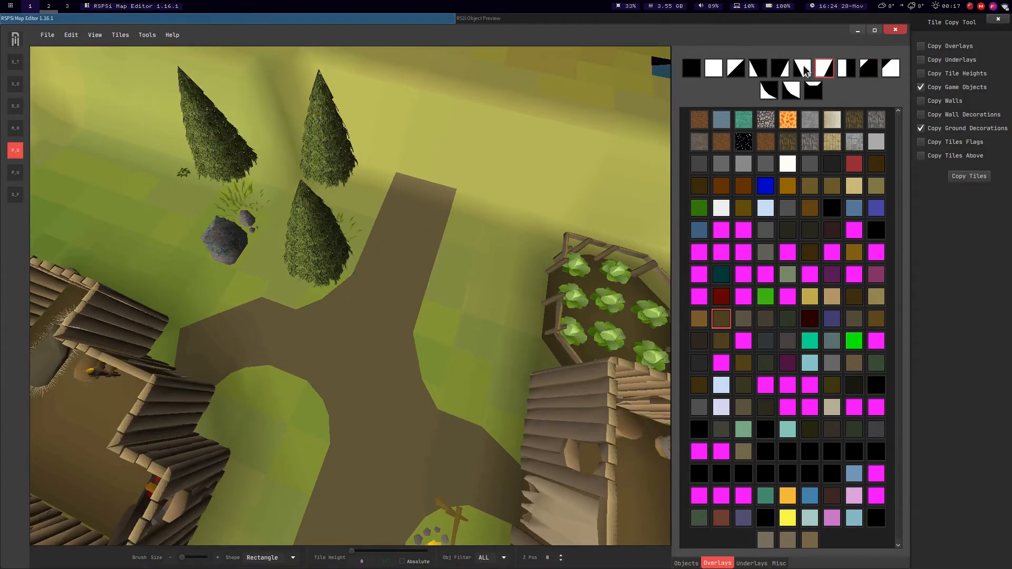
{"action": "left_click", "coordinate": [380, 240]}
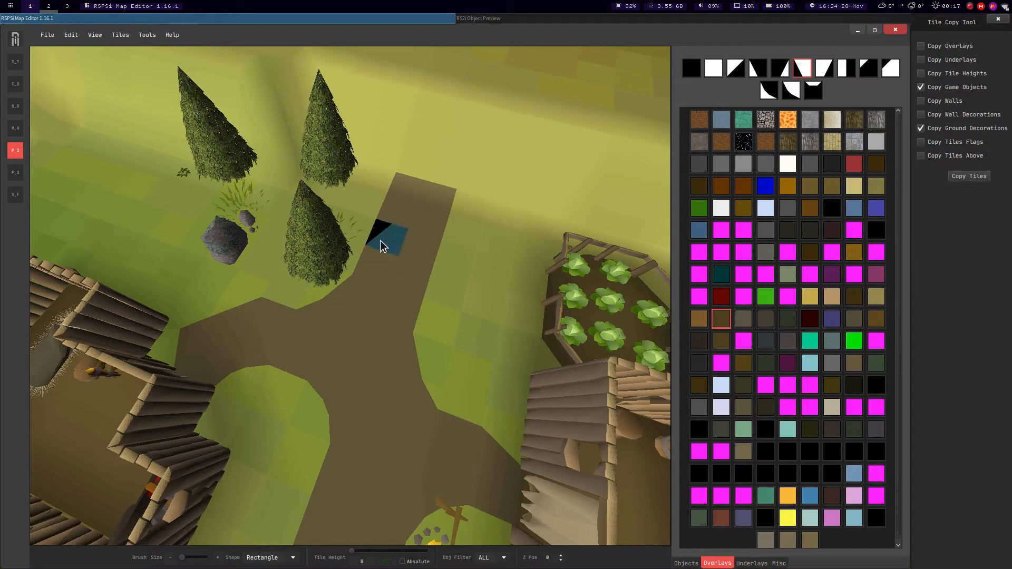
{"action": "left_click", "coordinate": [852, 68]}
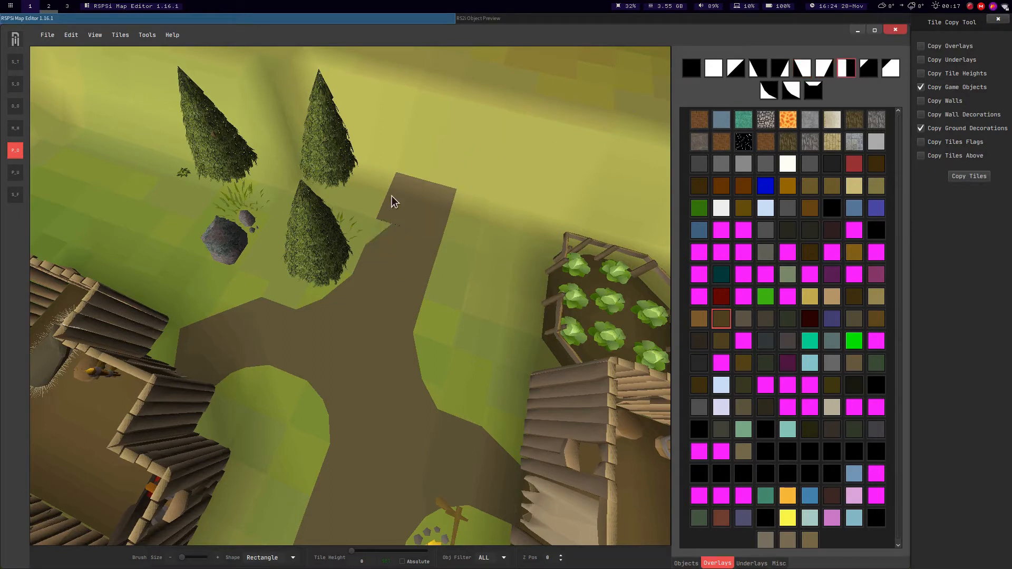
{"action": "left_click", "coordinate": [825, 69]}
{"action": "left_click", "coordinate": [413, 192]}
Paint a full-square dirt strip down the grass beside the rock.
{"action": "key", "text": "a"}
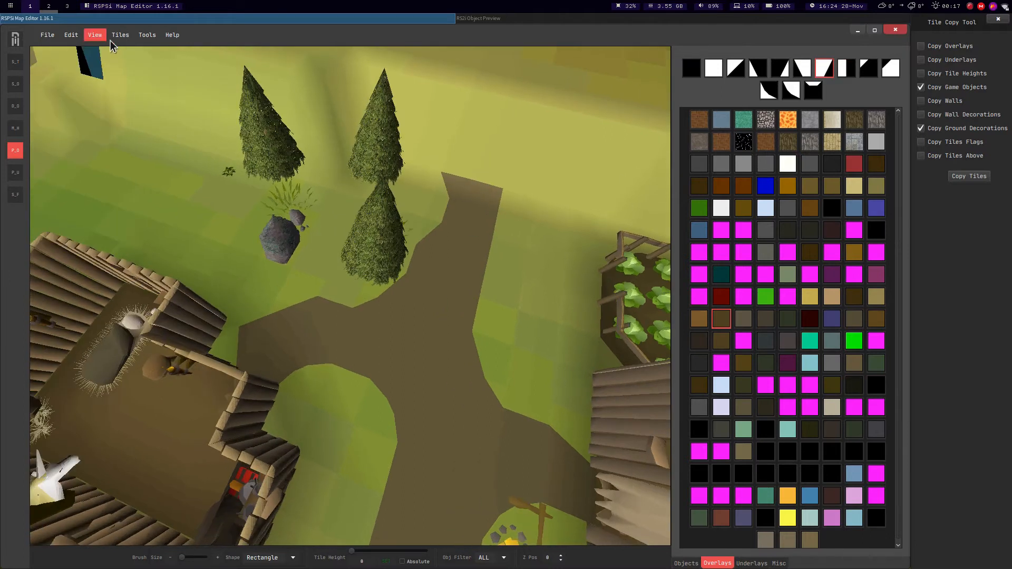
{"action": "key", "text": "d"}
{"action": "left_click", "coordinate": [14, 61]}
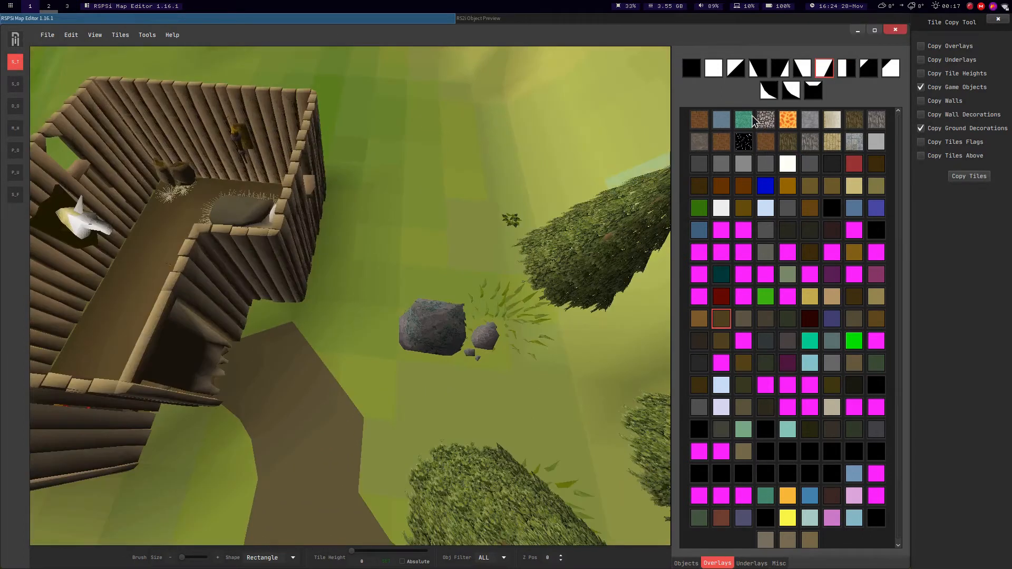
{"action": "left_click", "coordinate": [712, 74]}
{"action": "mouse_move", "coordinate": [372, 223]}
{"action": "left_mouse_down"}
{"action": "mouse_move", "coordinate": [367, 283]}
{"action": "mouse_move", "coordinate": [352, 303]}
{"action": "left_mouse_up"}
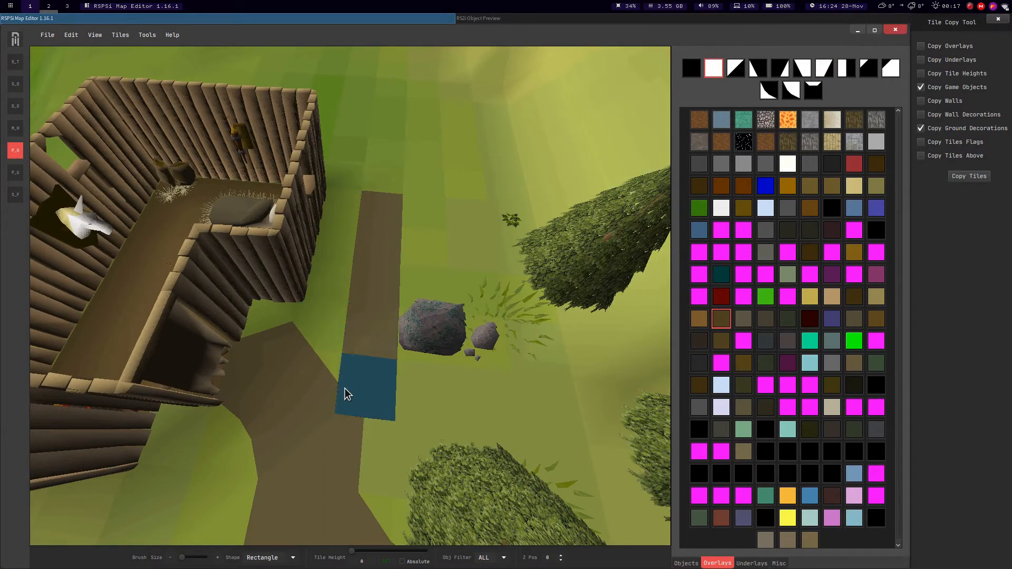
{"action": "middle_click_drag", "start_coordinate": [383, 222], "coordinate": [474, 211]}
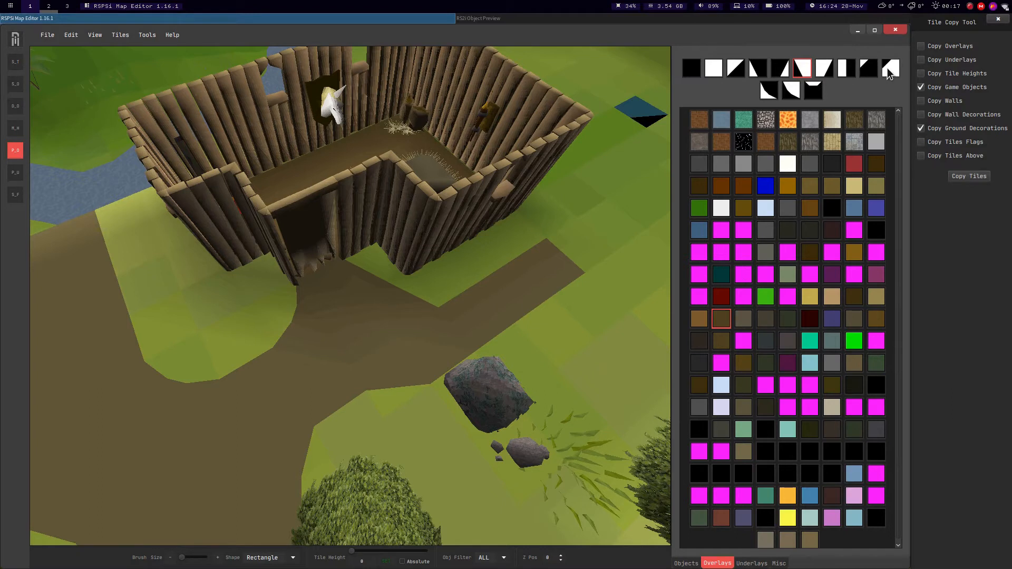
Give the new strip's edges corner-slanted and diagonal overlay shapes, then return to Select Tile.
{"action": "left_click", "coordinate": [891, 68]}
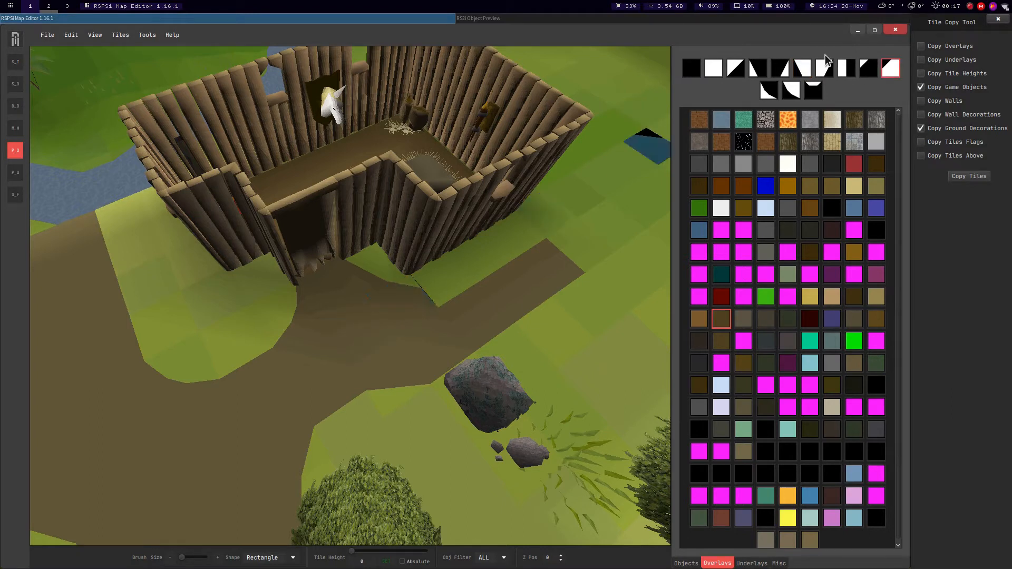
{"action": "left_click", "coordinate": [758, 73]}
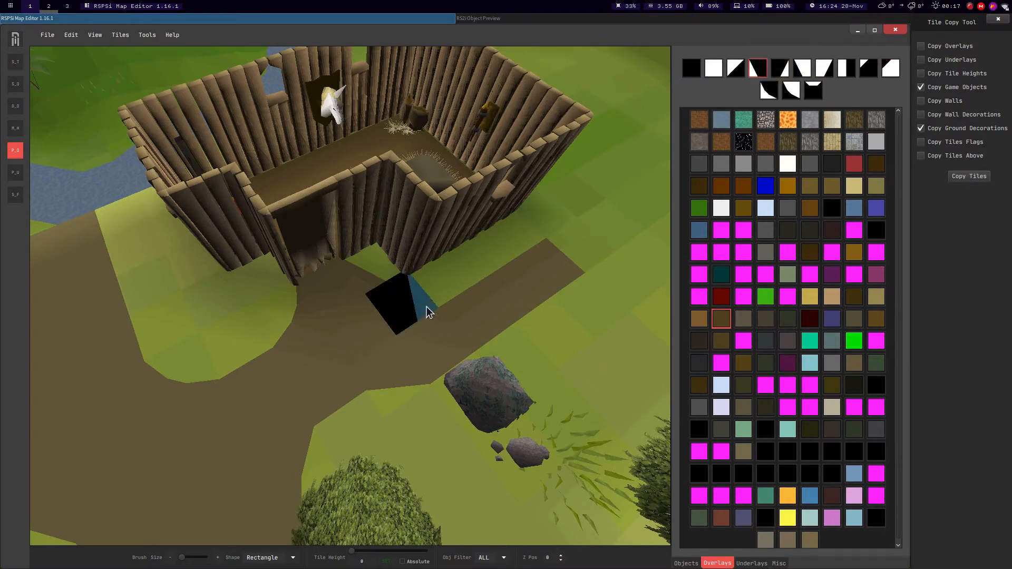
{"action": "key", "text": "d"}
{"action": "middle_click_drag", "start_coordinate": [554, 252], "coordinate": [759, 211]}
{"action": "middle_click_drag", "start_coordinate": [450, 278], "coordinate": [317, 303]}
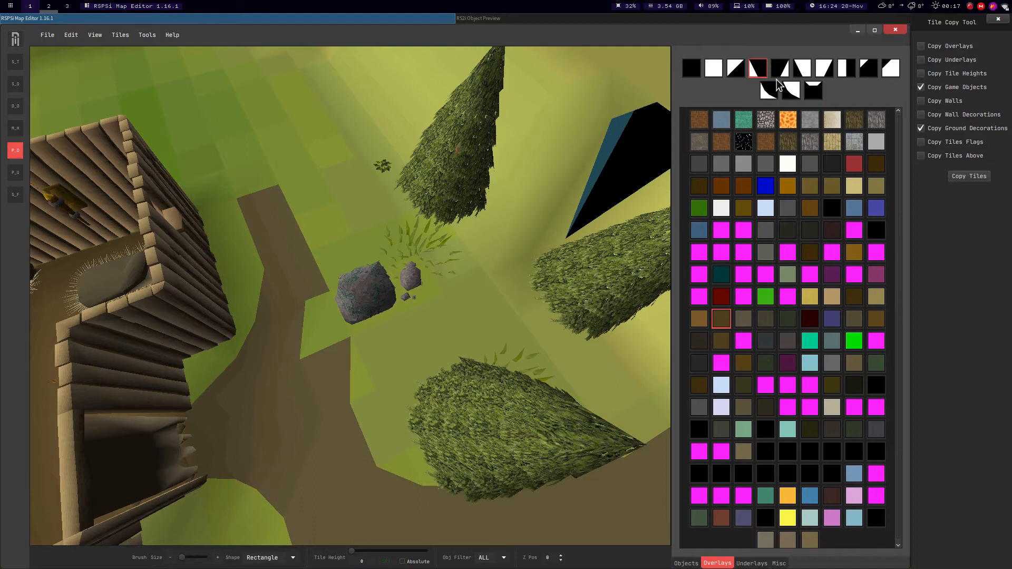
{"action": "left_click", "coordinate": [803, 69]}
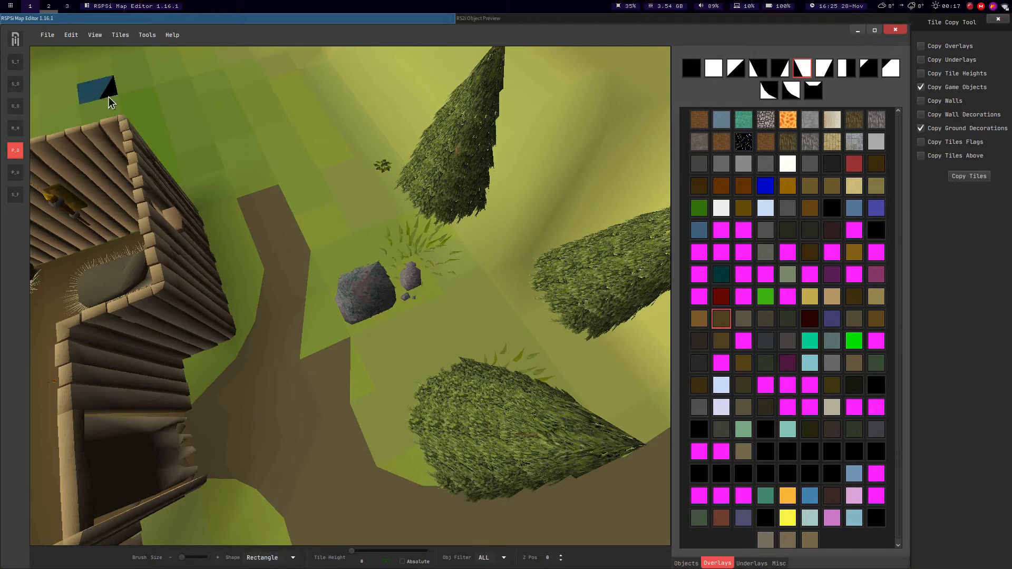
{"action": "left_click", "coordinate": [15, 62]}
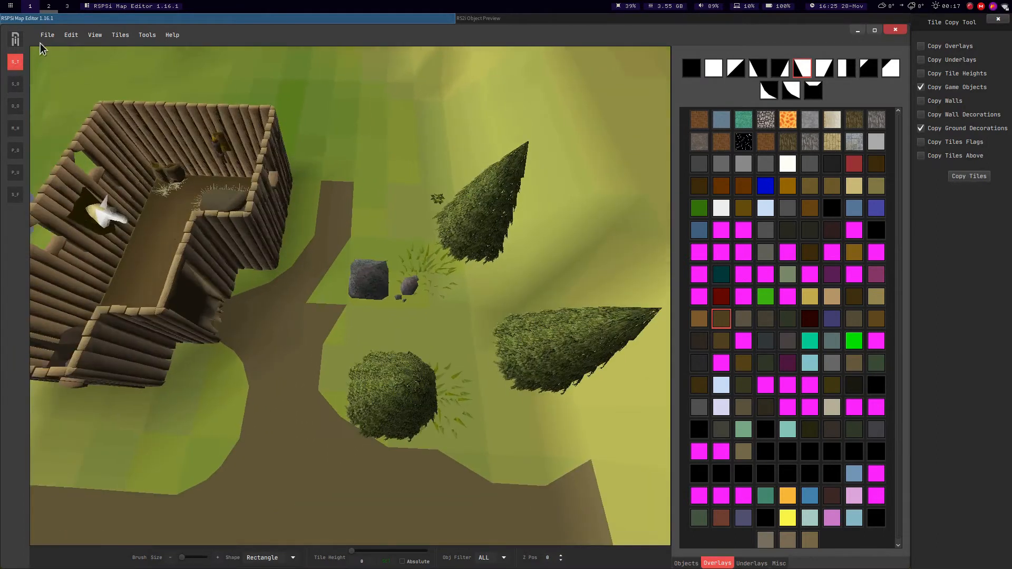
{"action": "left_click", "coordinate": [46, 35]}
Save the map as a .pack file replacing Falador.pack, then head for File > Open from.
{"action": "mouse_move", "coordinate": [79, 74]}
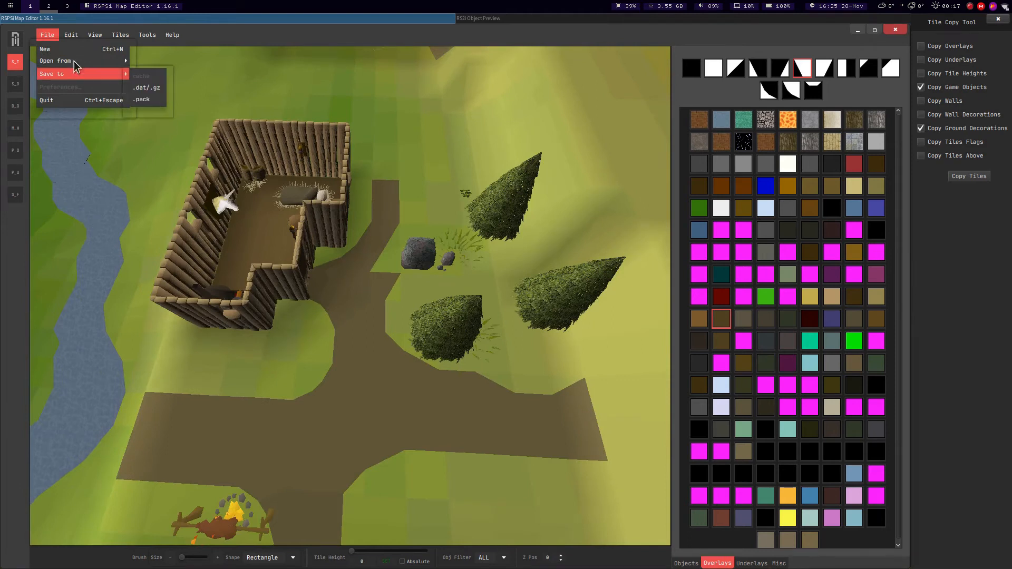
{"action": "left_click", "coordinate": [142, 99]}
{"action": "double_click", "coordinate": [411, 138]}
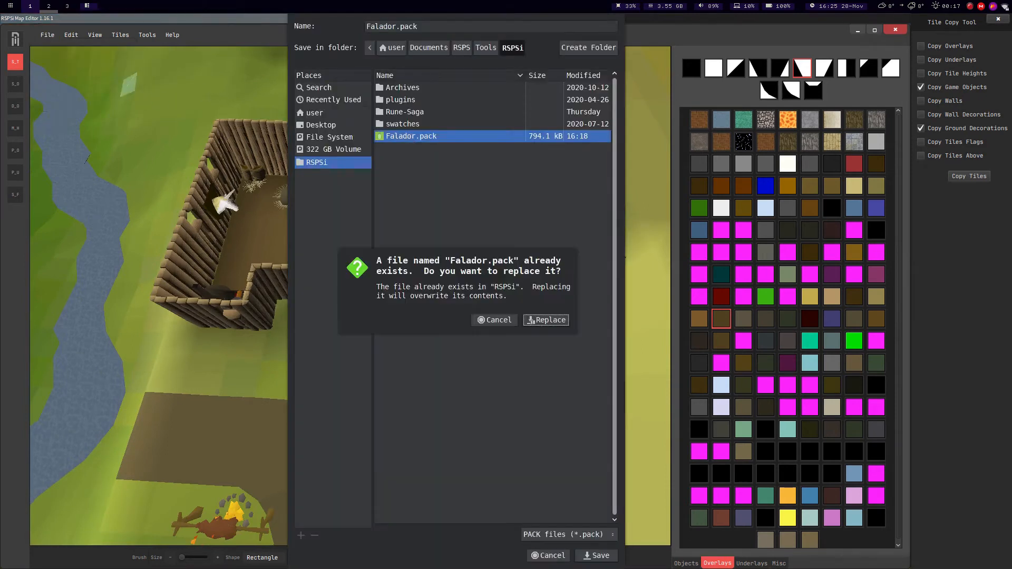
{"action": "left_click", "coordinate": [534, 319]}
{"action": "left_click", "coordinate": [47, 36]}
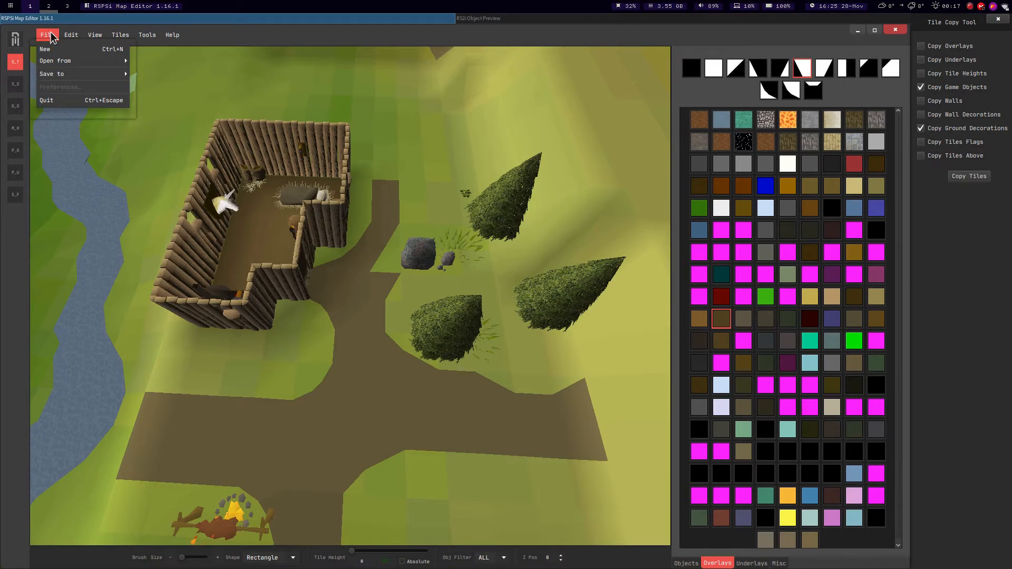
{"action": "mouse_move", "coordinate": [94, 61]}
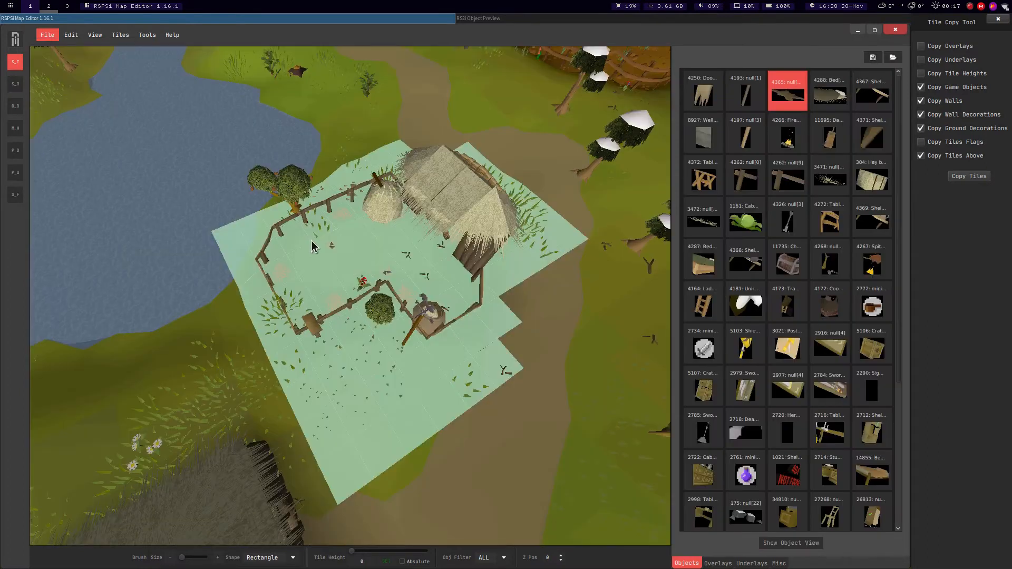
Look over the fenced thatched-hut farm and copy its objects, walls, decorations and tiles above.
{"action": "scroll", "coordinate": [353, 264], "scroll_direction": "down", "scroll_amount": 2}
{"action": "scroll", "coordinate": [368, 258], "scroll_direction": "up", "scroll_amount": 4}
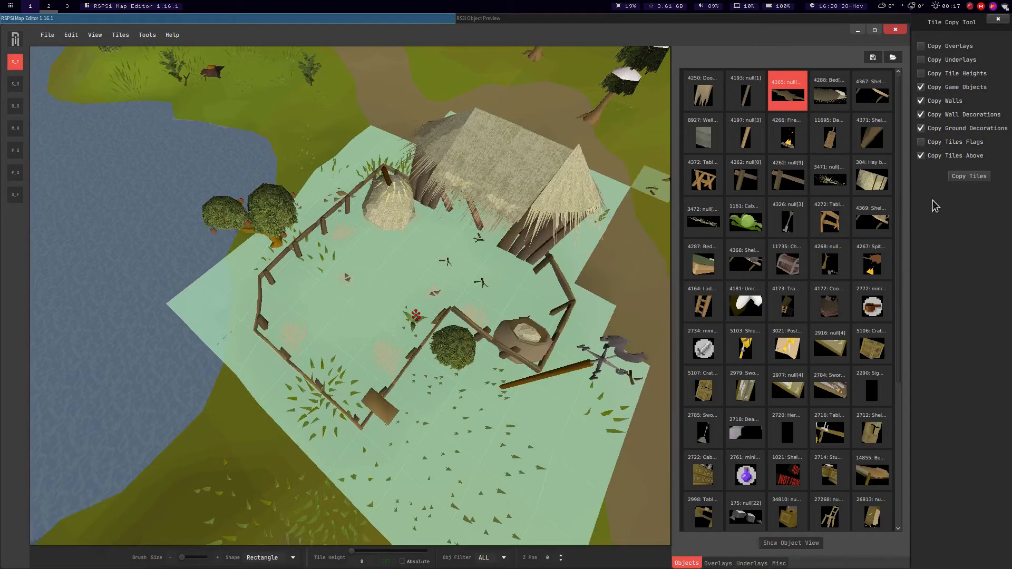
{"action": "middle_click_drag", "start_coordinate": [570, 241], "coordinate": [549, 174]}
{"action": "key", "text": "a"}
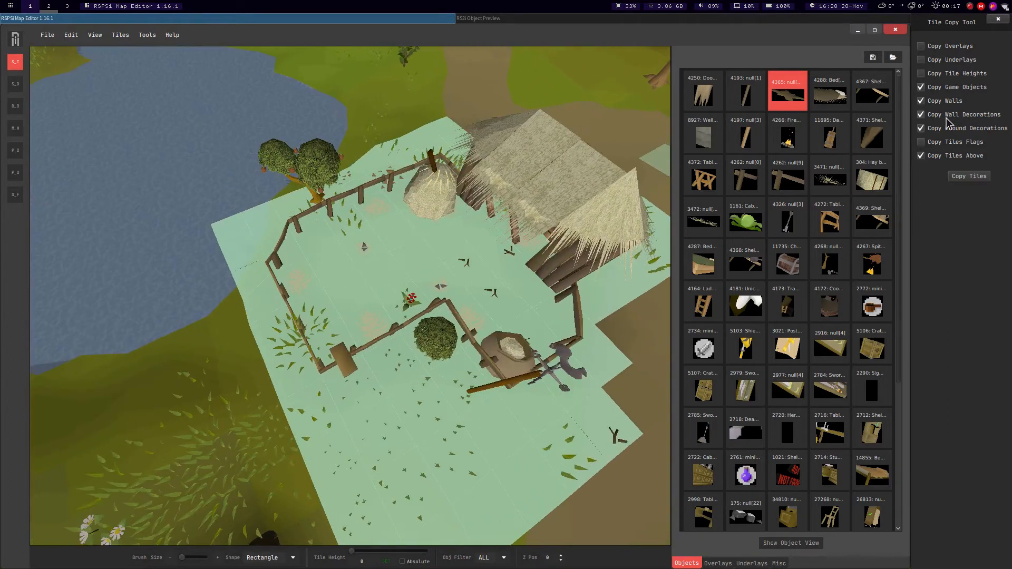
{"action": "scroll", "coordinate": [410, 245], "scroll_direction": "up", "scroll_amount": 4}
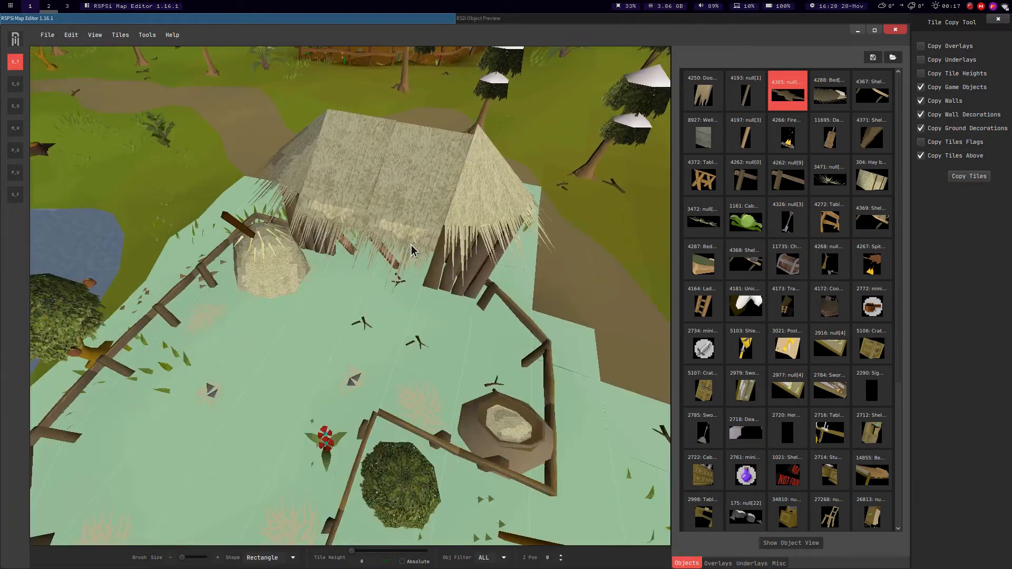
{"action": "middle_click_drag", "start_coordinate": [377, 262], "coordinate": [358, 257]}
{"action": "scroll", "coordinate": [354, 258], "scroll_direction": "down", "scroll_amount": 4}
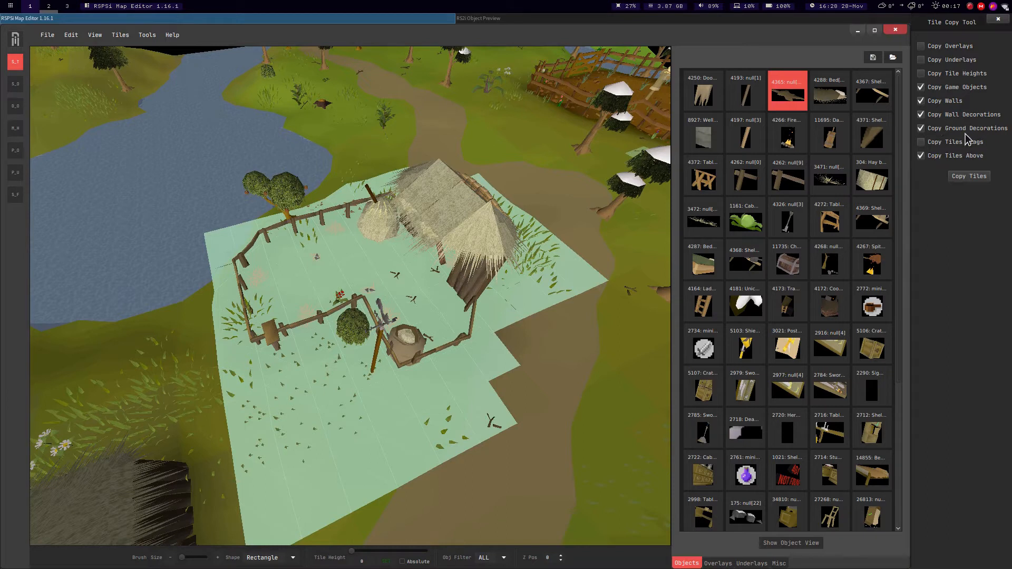
{"action": "middle_click_drag", "start_coordinate": [384, 242], "coordinate": [387, 325]}
{"action": "scroll", "coordinate": [368, 323], "scroll_direction": "up", "scroll_amount": 3}
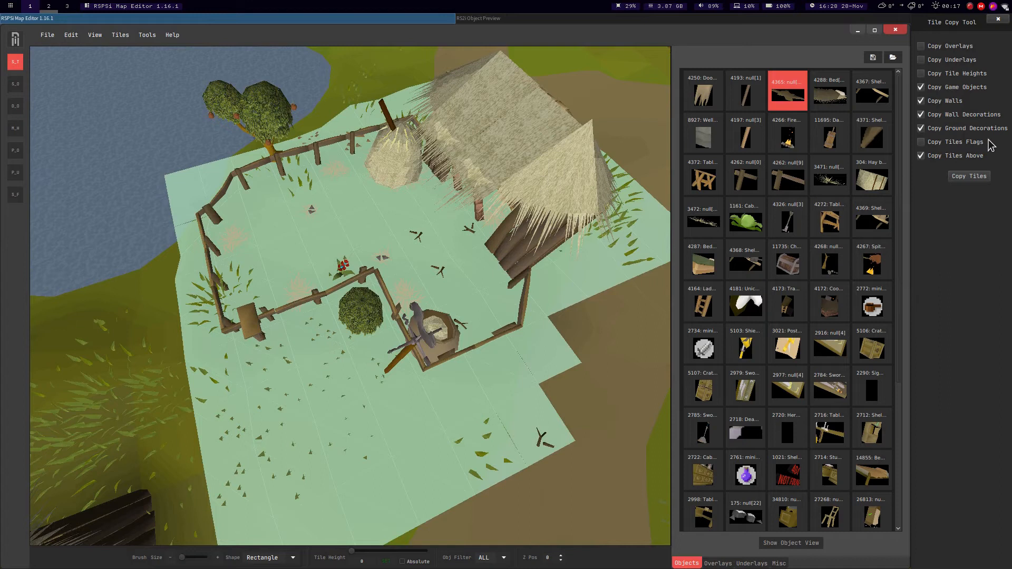
{"action": "middle_click_drag", "start_coordinate": [525, 192], "coordinate": [340, 241]}
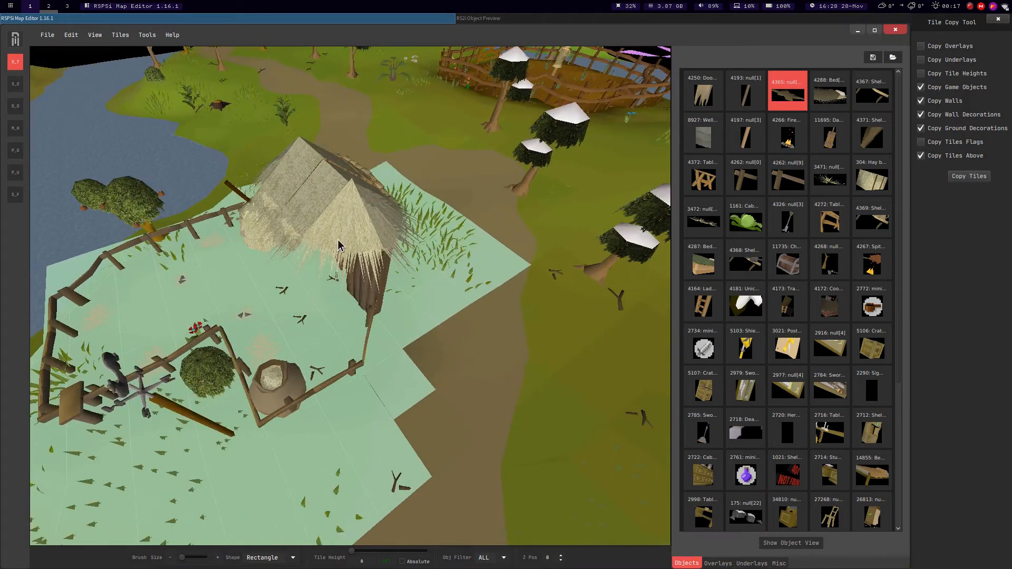
{"action": "scroll", "coordinate": [388, 203], "scroll_direction": "down", "scroll_amount": 5}
{"action": "left_click", "coordinate": [969, 176]}
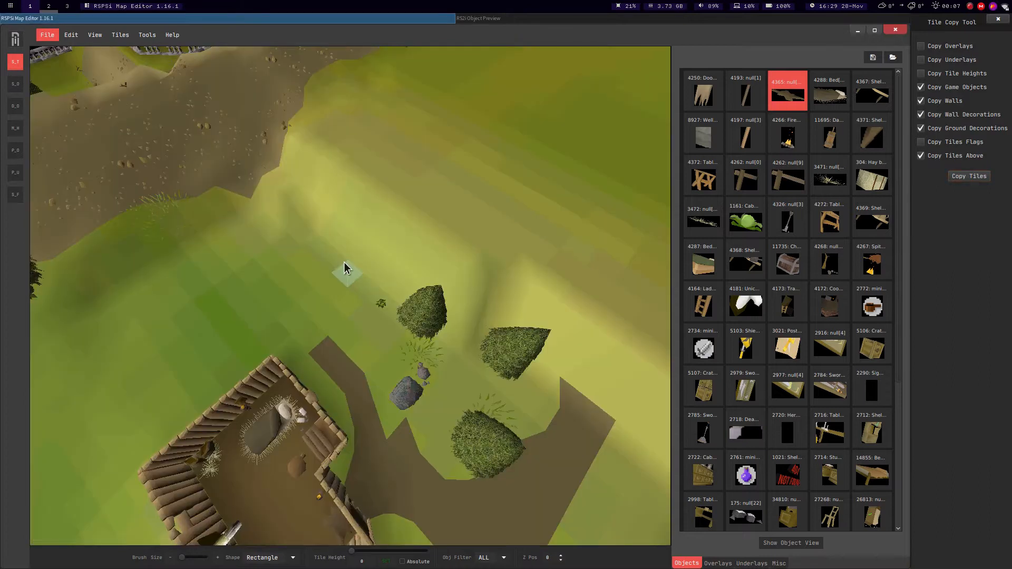
Paste the copied farm beside the dirt path, north of the trees and rocks.
{"action": "key", "text": "ctrl+v"}
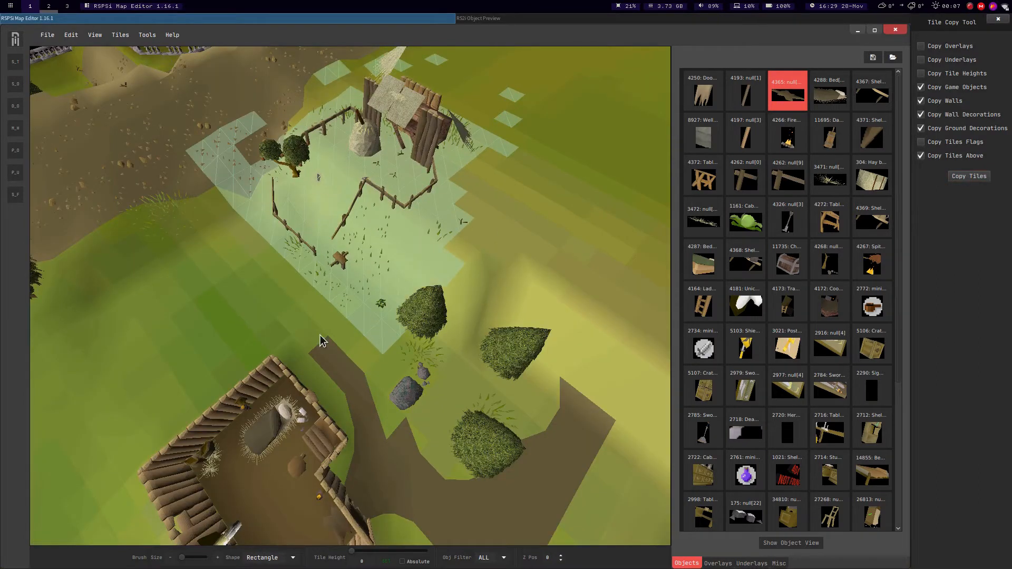
{"action": "left_click", "coordinate": [346, 406]}
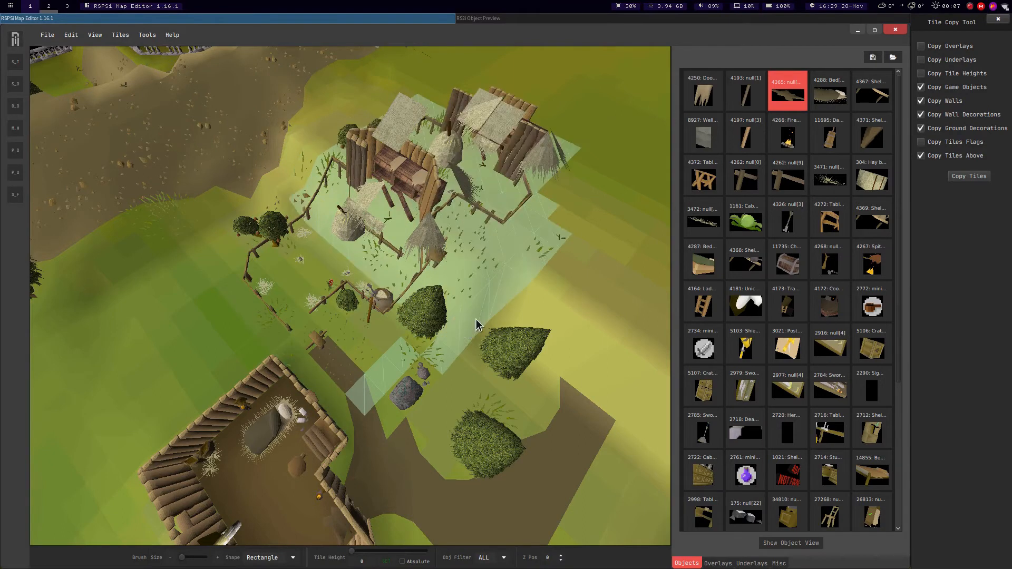
{"action": "middle_click_drag", "start_coordinate": [476, 319], "coordinate": [421, 293]}
{"action": "scroll", "coordinate": [420, 293], "scroll_direction": "up", "scroll_amount": 3}
{"action": "key", "text": "a"}
With Select Tile, select blocks of tiles from the hut downward and toward the upper right.
{"action": "left_click", "coordinate": [15, 63]}
{"action": "middle_click_drag", "start_coordinate": [359, 147], "coordinate": [428, 242]}
{"action": "scroll", "coordinate": [311, 175], "scroll_direction": "down", "scroll_amount": 3}
{"action": "scroll", "coordinate": [310, 173], "scroll_direction": "up", "scroll_amount": 3}
{"action": "middle_click_drag", "start_coordinate": [575, 103], "coordinate": [331, 150]}
{"action": "scroll", "coordinate": [405, 176], "scroll_direction": "down", "scroll_amount": 3}
{"action": "left_click_drag", "start_coordinate": [324, 154], "coordinate": [538, 430]}
{"action": "middle_click_drag", "start_coordinate": [424, 340], "coordinate": [299, 351]}
{"action": "left_click_drag", "start_coordinate": [326, 353], "coordinate": [654, 167]}
Enlarge the selection toward the upper right, view the river area, and check the Tiles menu.
{"action": "middle_click_drag", "start_coordinate": [456, 185], "coordinate": [542, 300]}
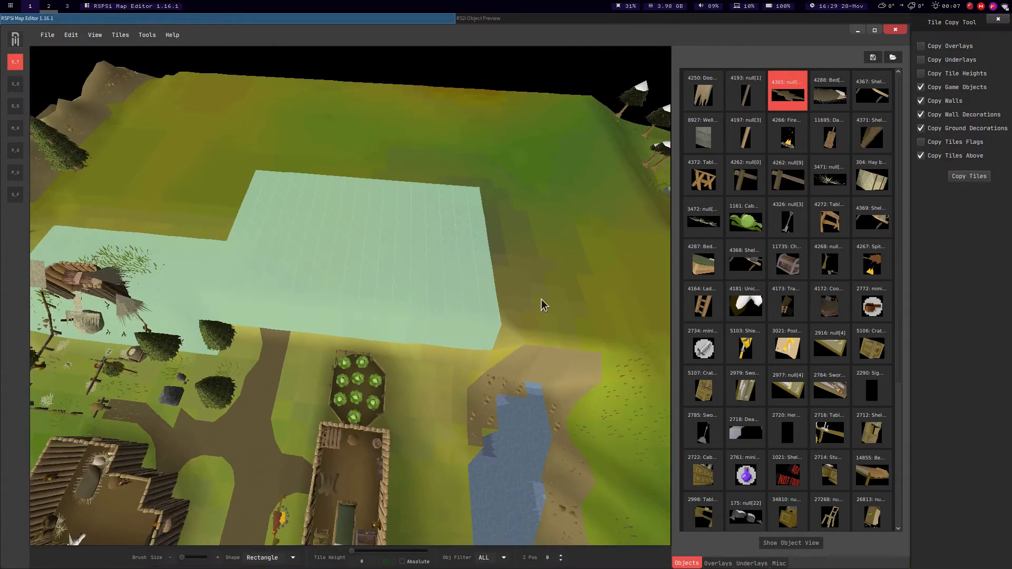
{"action": "left_click_drag", "start_coordinate": [621, 272], "coordinate": [605, 129]}
{"action": "middle_click_drag", "start_coordinate": [417, 193], "coordinate": [368, 276]}
{"action": "key", "text": "Right"}
{"action": "key", "text": "s"}
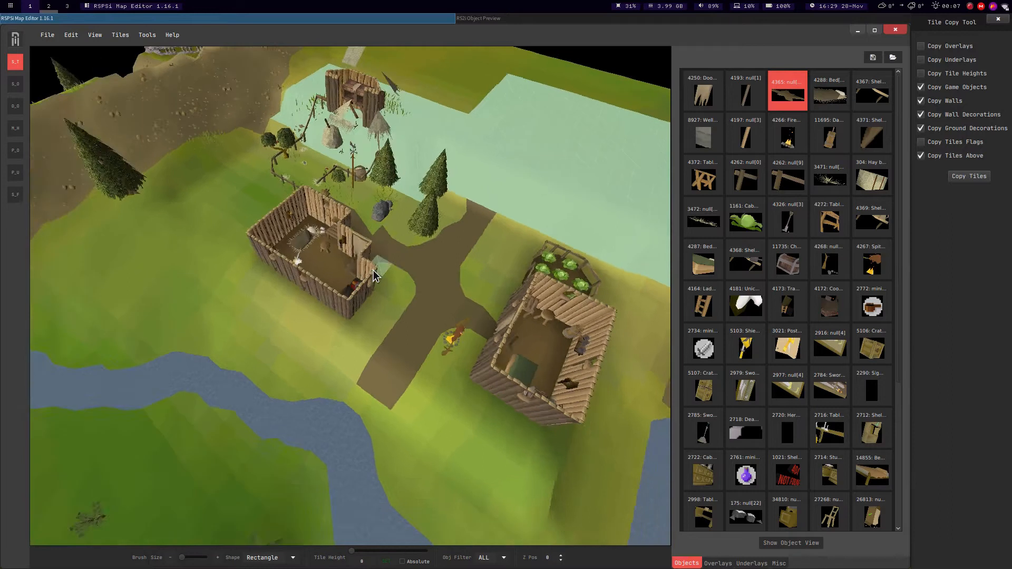
{"action": "key", "text": "Left"}
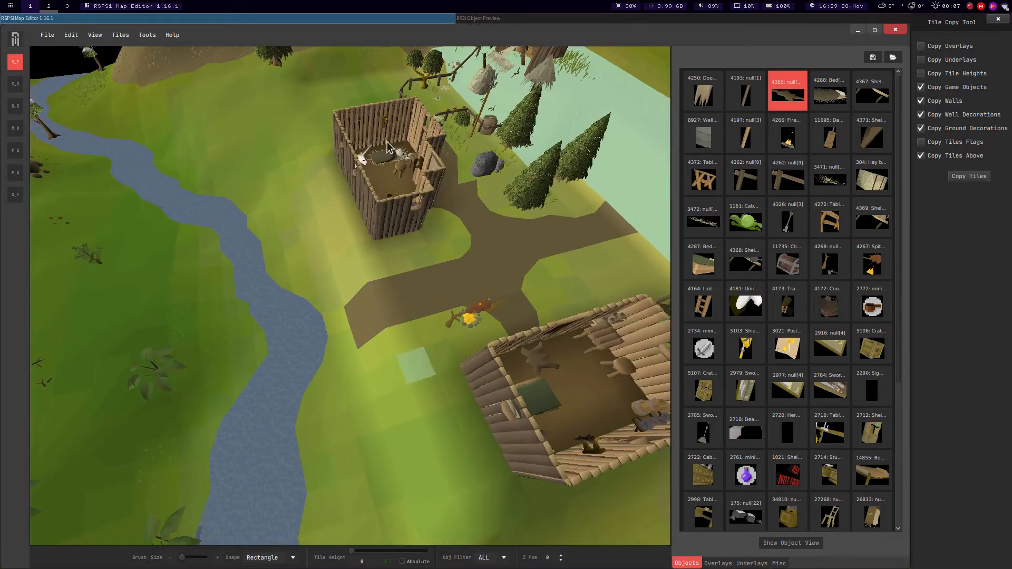
{"action": "middle_click_drag", "start_coordinate": [447, 346], "coordinate": [354, 236]}
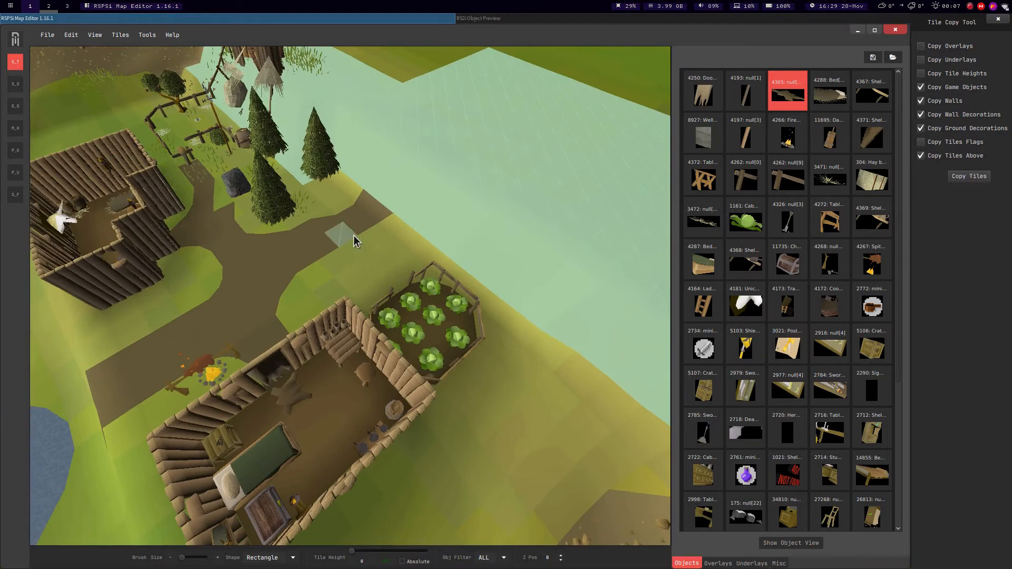
{"action": "key", "text": "w"}
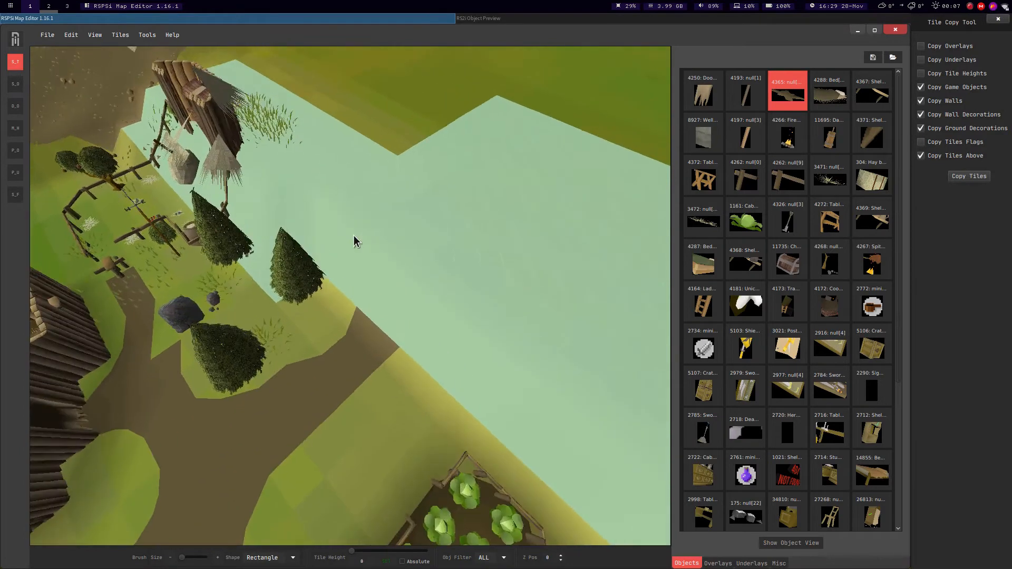
{"action": "middle_click_drag", "start_coordinate": [353, 236], "coordinate": [304, 133]}
{"action": "left_click", "coordinate": [122, 35]}
{"action": "left_click", "coordinate": [124, 36]}
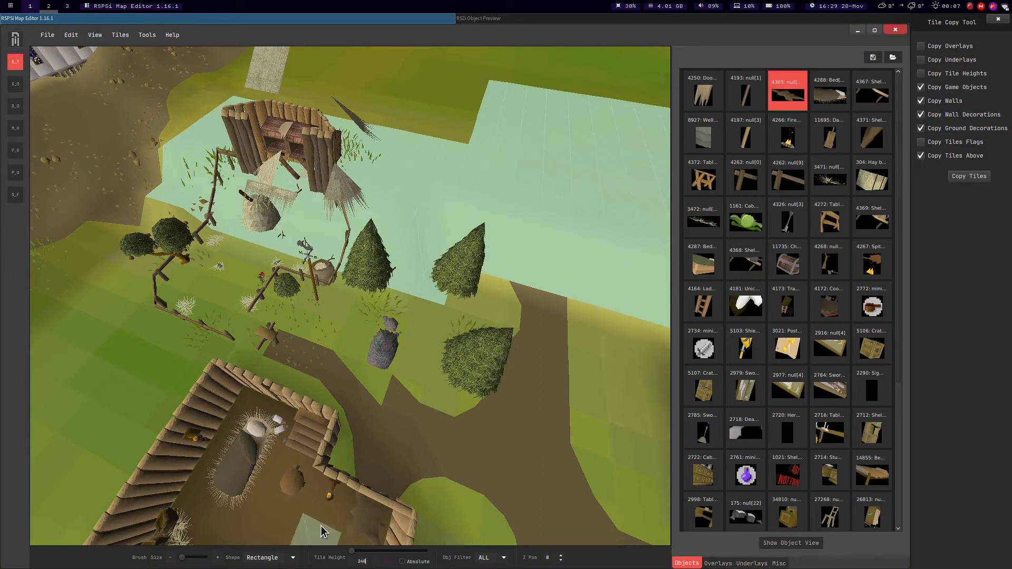
{"action": "left_click", "coordinate": [121, 35]}
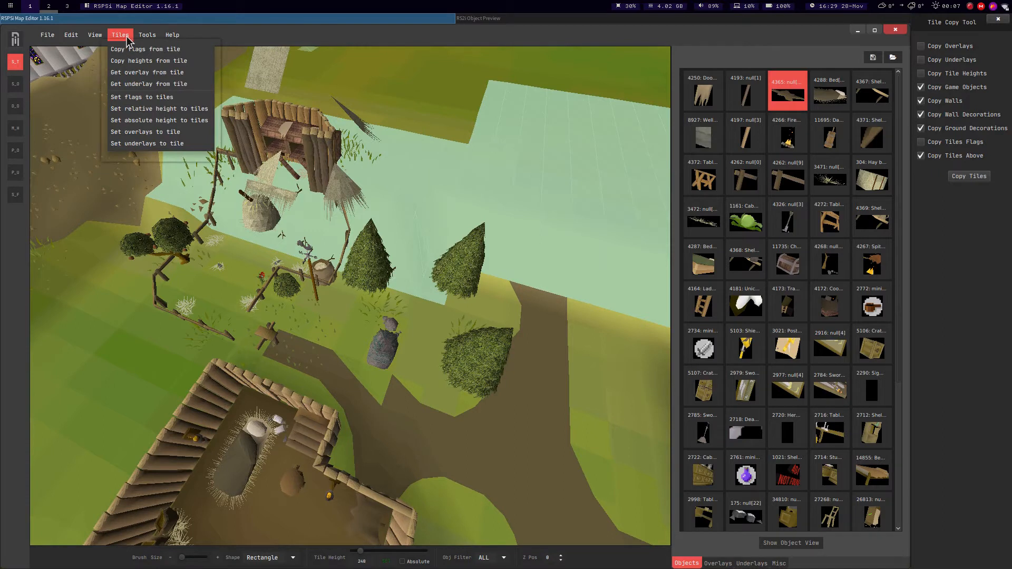
{"action": "left_click", "coordinate": [195, 133]}
{"action": "left_click", "coordinate": [315, 136]}
{"action": "middle_click_drag", "start_coordinate": [315, 136], "coordinate": [147, 35]}
{"action": "key", "text": "d"}
{"action": "key", "text": "w"}
{"action": "key", "text": "s"}
{"action": "key", "text": "w"}
{"action": "middle_click_drag", "start_coordinate": [298, 161], "coordinate": [267, 195]}
{"action": "key", "text": "w"}
{"action": "key", "text": "s"}
{"action": "key", "text": "d"}
{"action": "key", "text": "w"}
{"action": "key", "text": "w"}
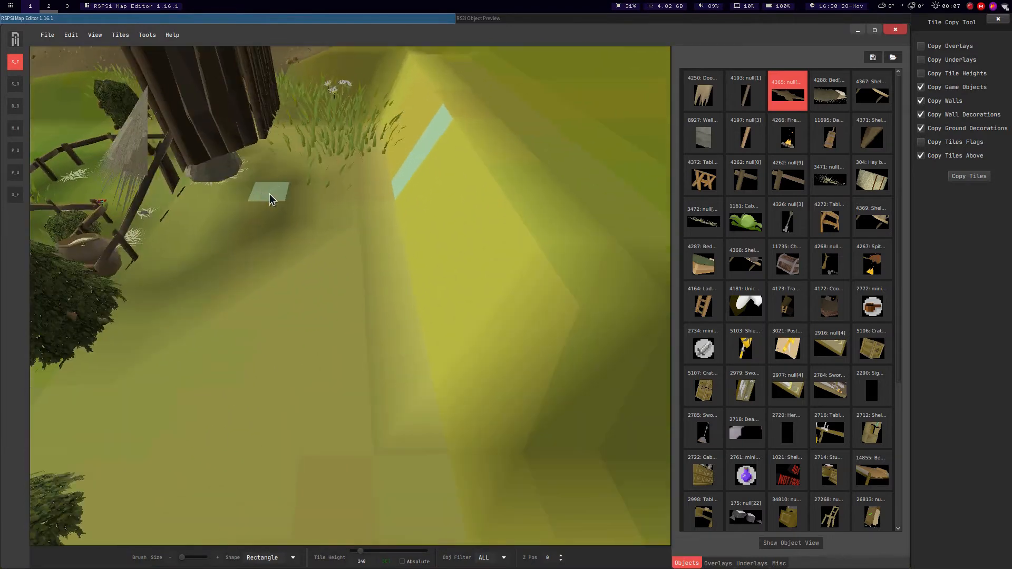
{"action": "key", "text": "s"}
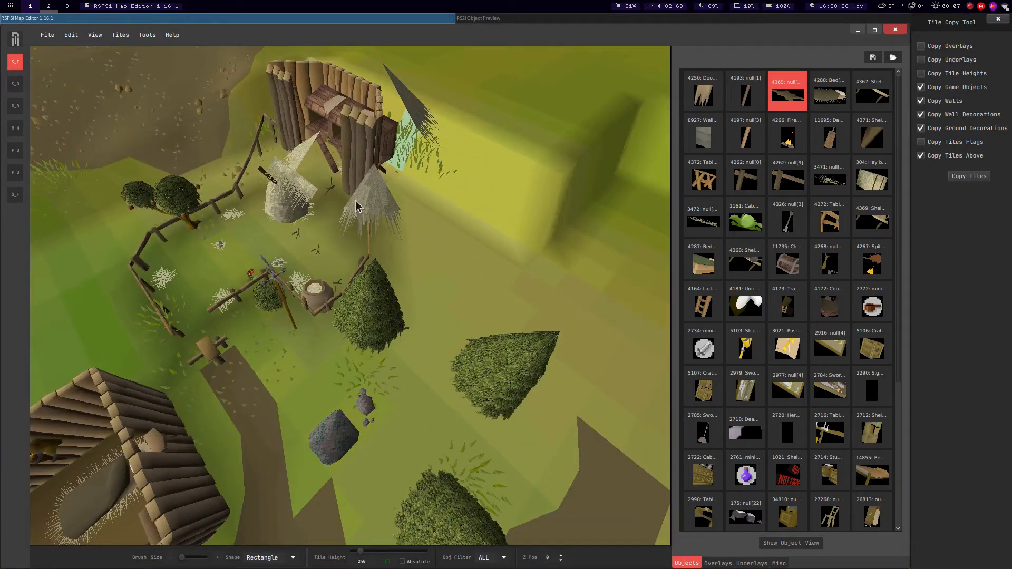
{"action": "left_click", "coordinate": [143, 35]}
{"action": "left_click", "coordinate": [145, 85]}
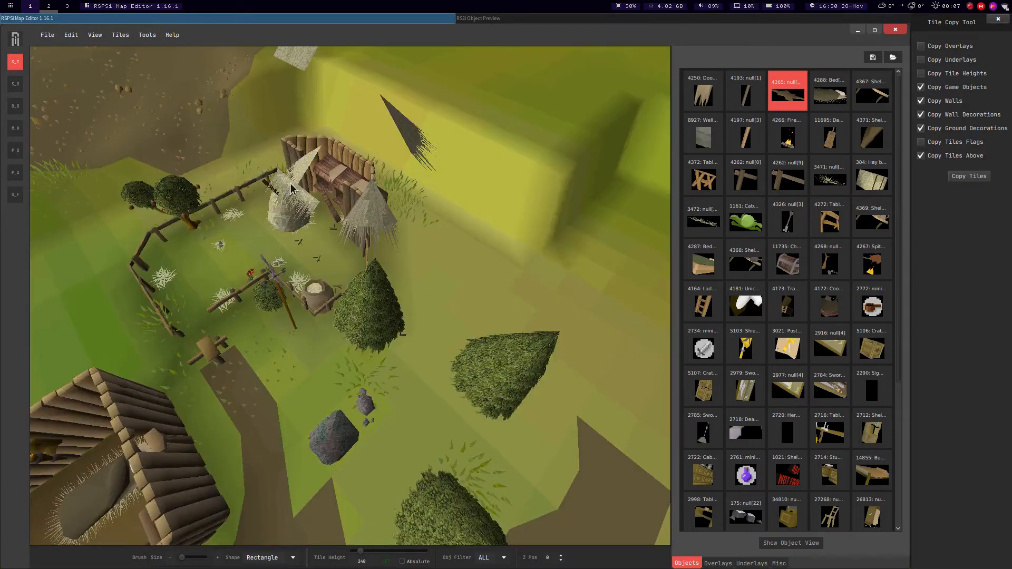
{"action": "middle_click_drag", "start_coordinate": [353, 185], "coordinate": [357, 246]}
{"action": "key", "text": "a"}
{"action": "key", "text": "d"}
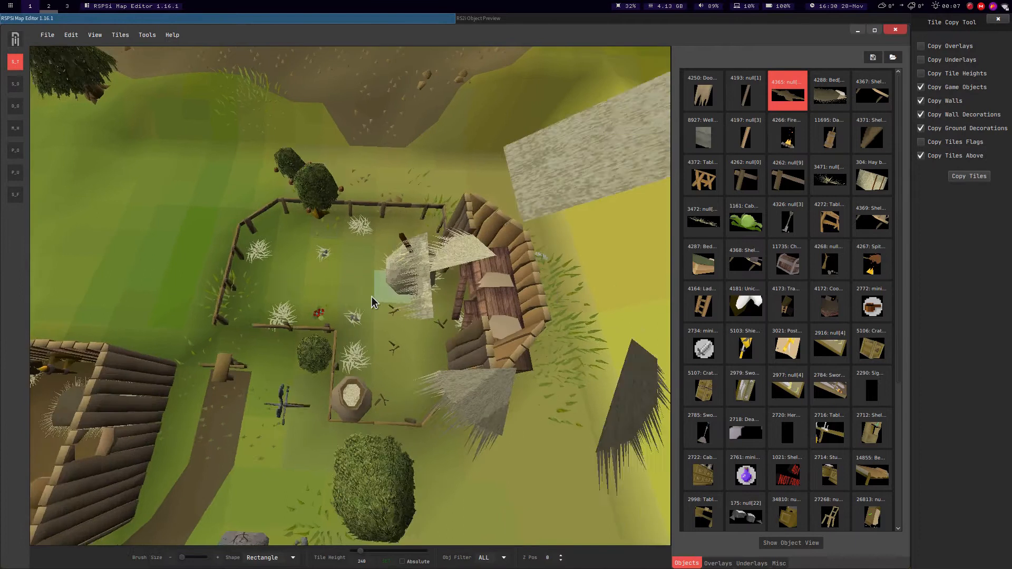
{"action": "middle_click_drag", "start_coordinate": [426, 291], "coordinate": [105, 179]}
{"action": "left_click", "coordinate": [15, 106]}
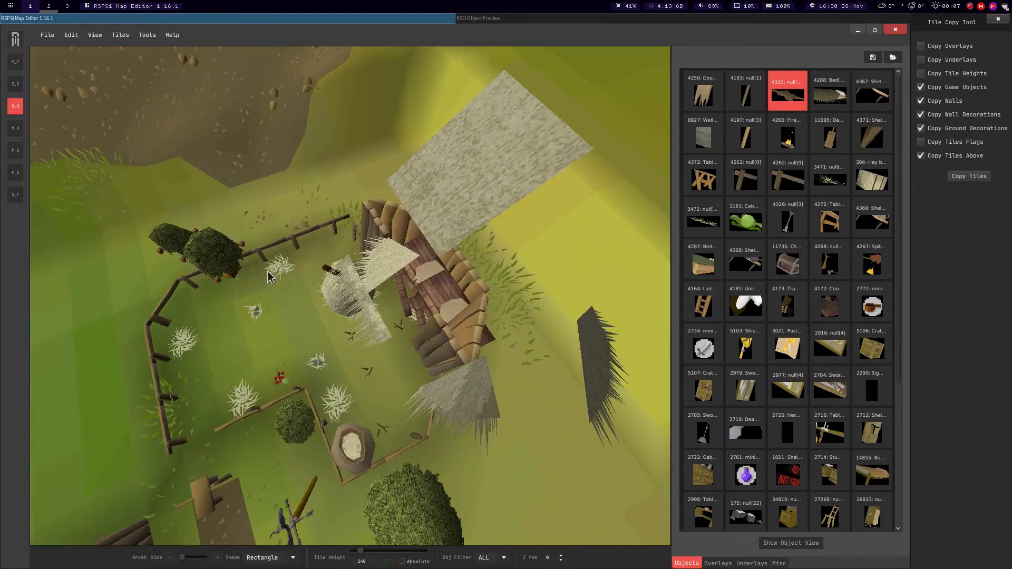
{"action": "middle_click_drag", "start_coordinate": [370, 333], "coordinate": [470, 357]}
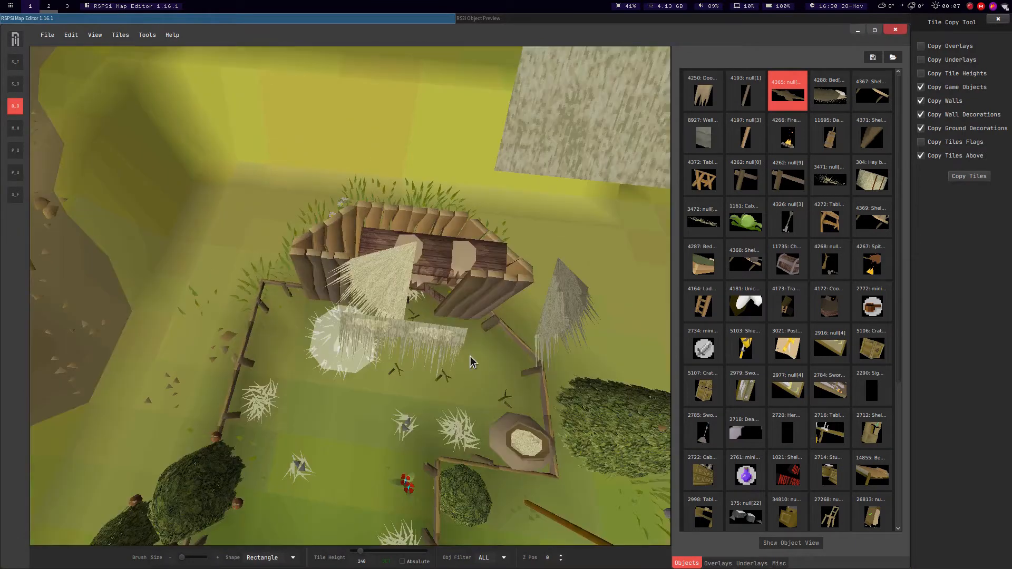
{"action": "scroll", "coordinate": [464, 354], "scroll_direction": "up", "scroll_amount": 3}
{"action": "key", "text": "d"}
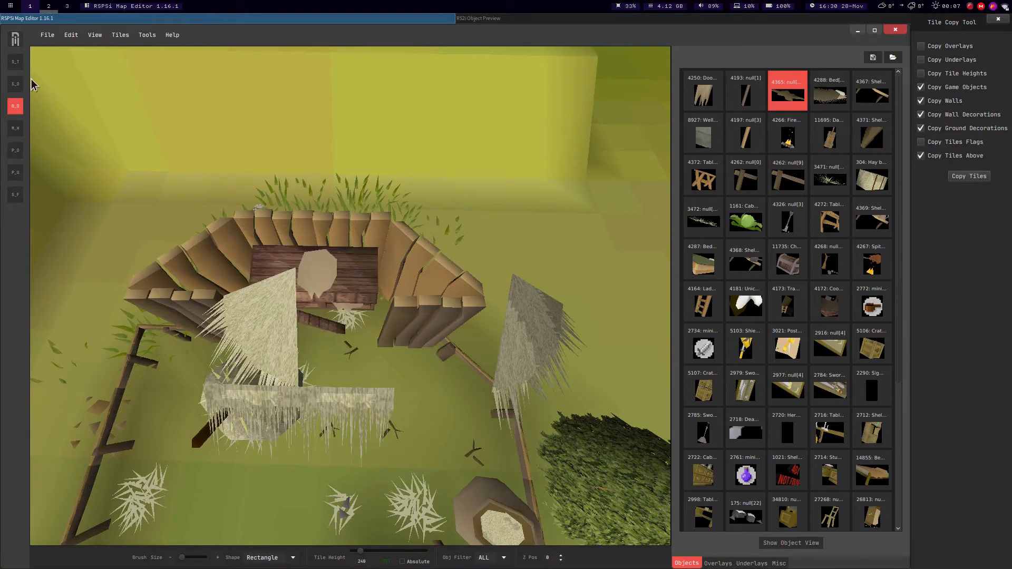
{"action": "left_click", "coordinate": [16, 62]}
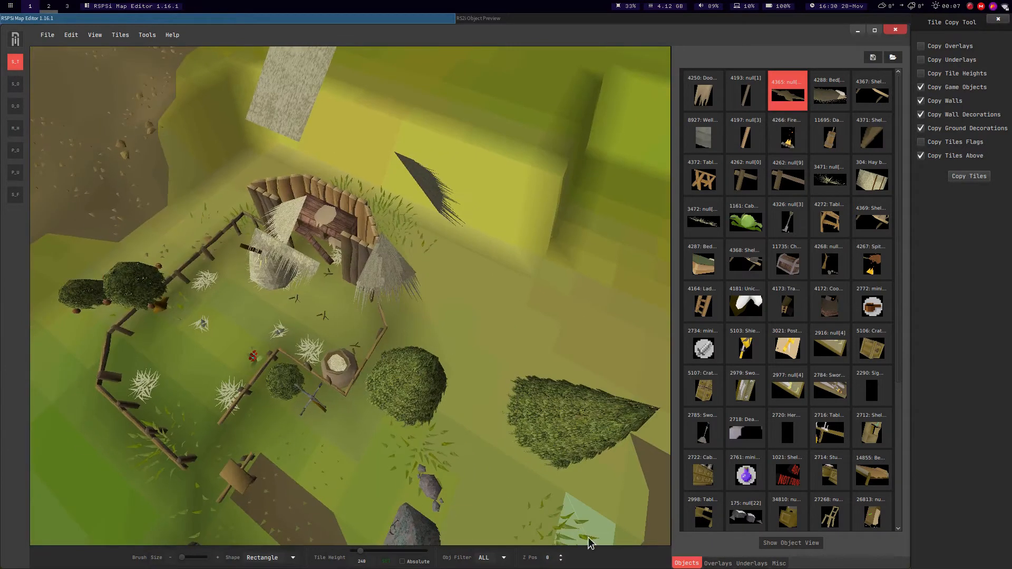
{"action": "middle_click_drag", "start_coordinate": [506, 318], "coordinate": [253, 263]}
Select a rectangle of tiles over the pasted hut area and extend it.
{"action": "left_click_drag", "start_coordinate": [253, 258], "coordinate": [246, 243]}
{"action": "middle_click_drag", "start_coordinate": [472, 175], "coordinate": [420, 308]}
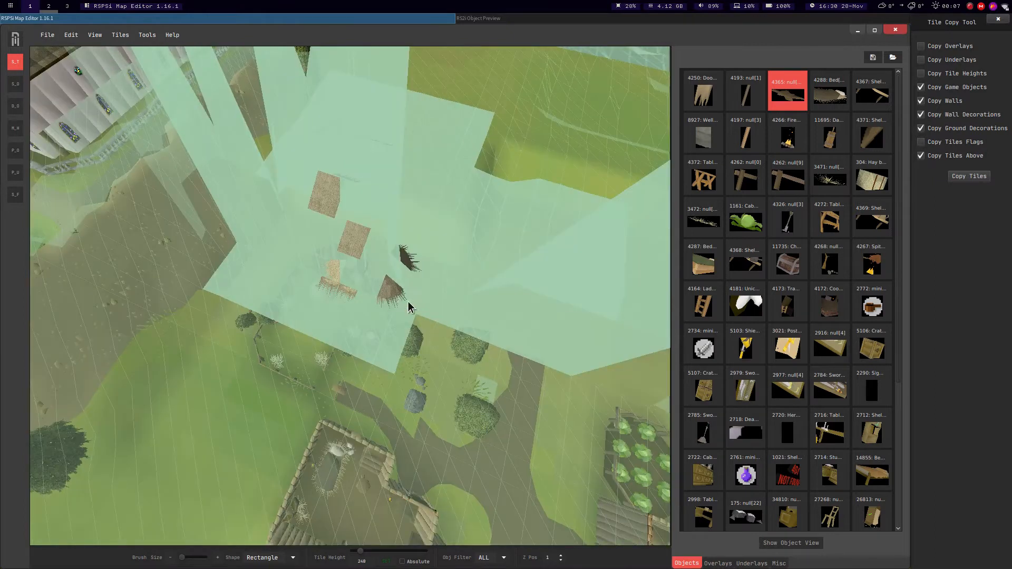
{"action": "left_click", "coordinate": [417, 322]}
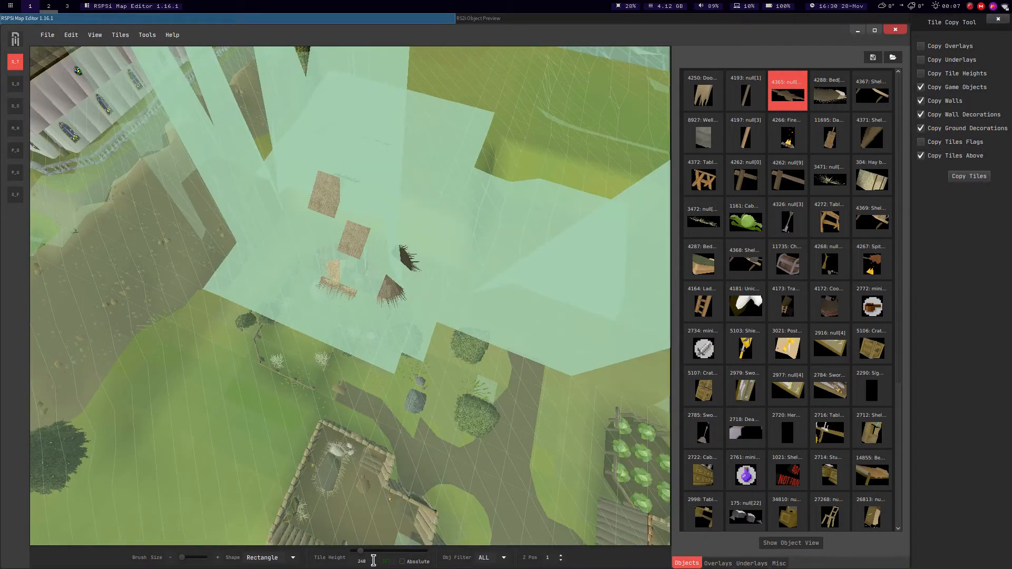
{"action": "middle_click_drag", "start_coordinate": [382, 342], "coordinate": [393, 317]}
{"action": "scroll", "coordinate": [338, 327], "scroll_direction": "up", "scroll_amount": 5}
{"action": "key", "text": "d"}
{"action": "key", "text": "s"}
{"action": "key", "text": "w"}
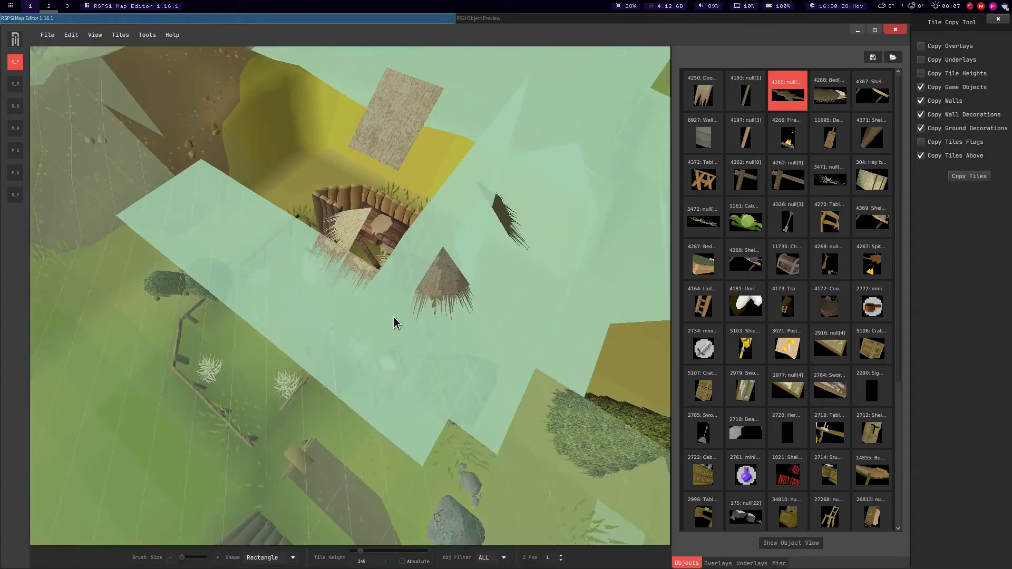
{"action": "key", "text": "s"}
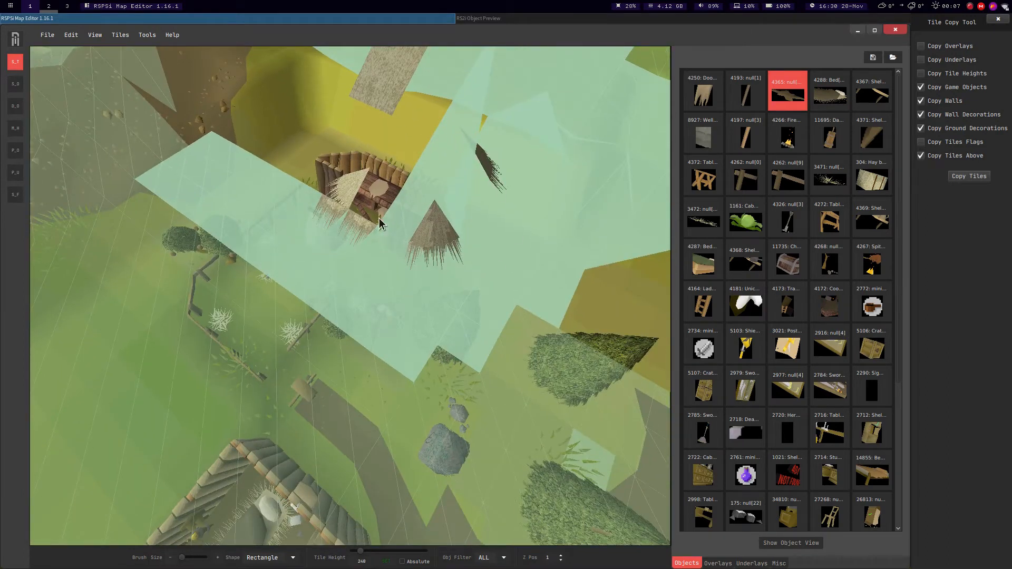
{"action": "key", "text": "w"}
Apply Tiles > Set relative height to tiles on the selection.
{"action": "middle_click_drag", "start_coordinate": [359, 154], "coordinate": [448, 232]}
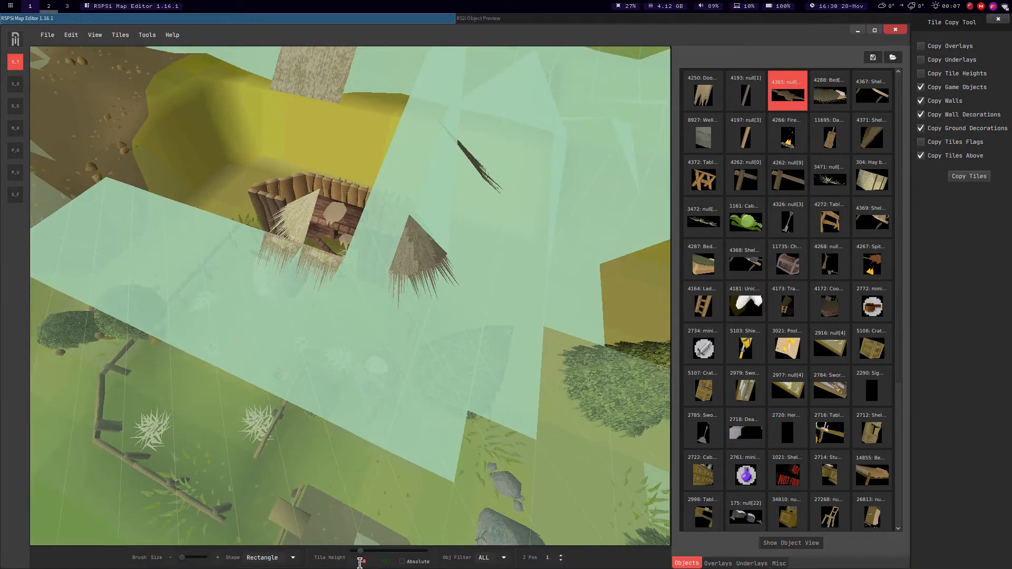
{"action": "left_click", "coordinate": [112, 36]}
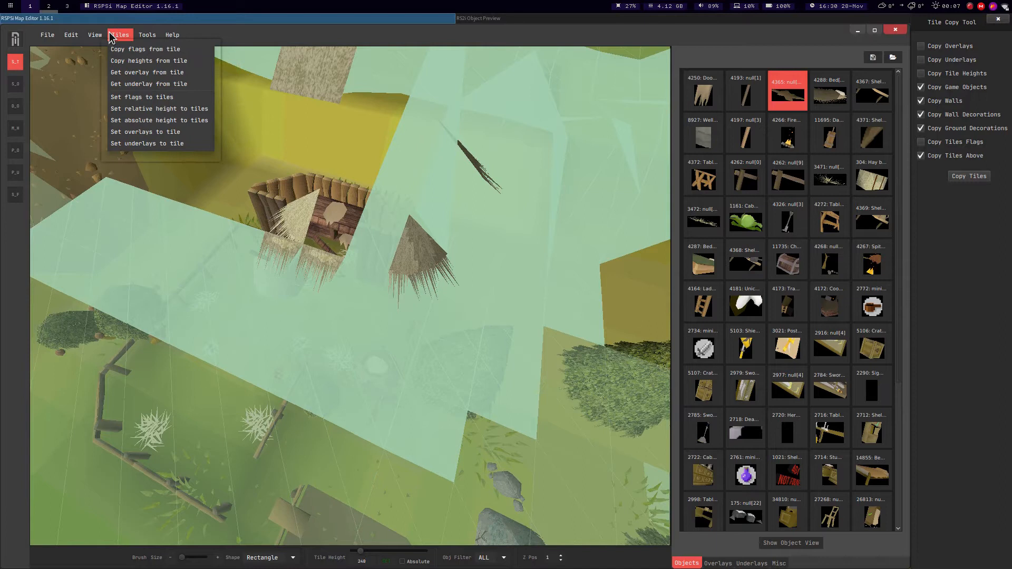
{"action": "left_click", "coordinate": [144, 104]}
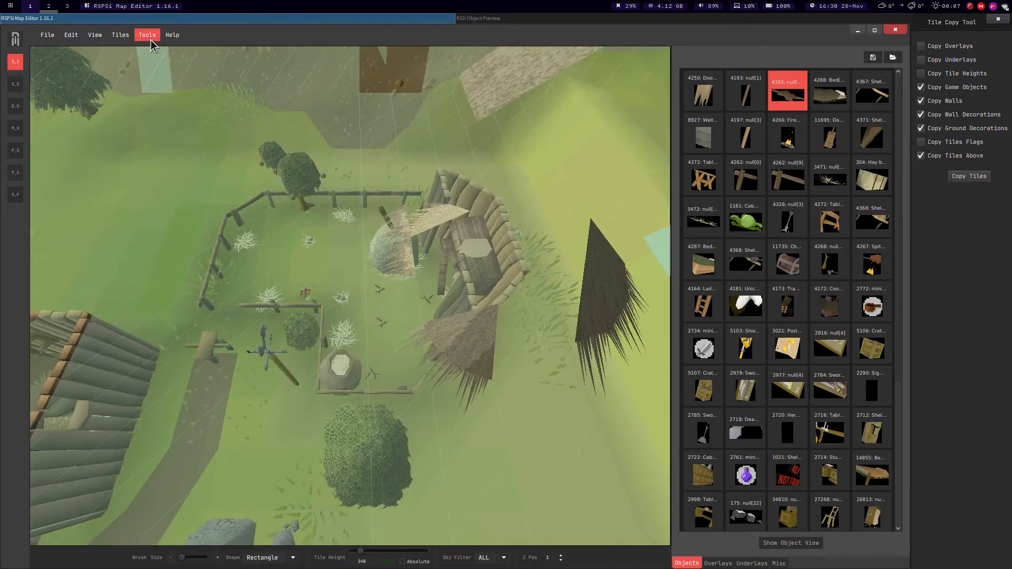
{"action": "left_click", "coordinate": [147, 35]}
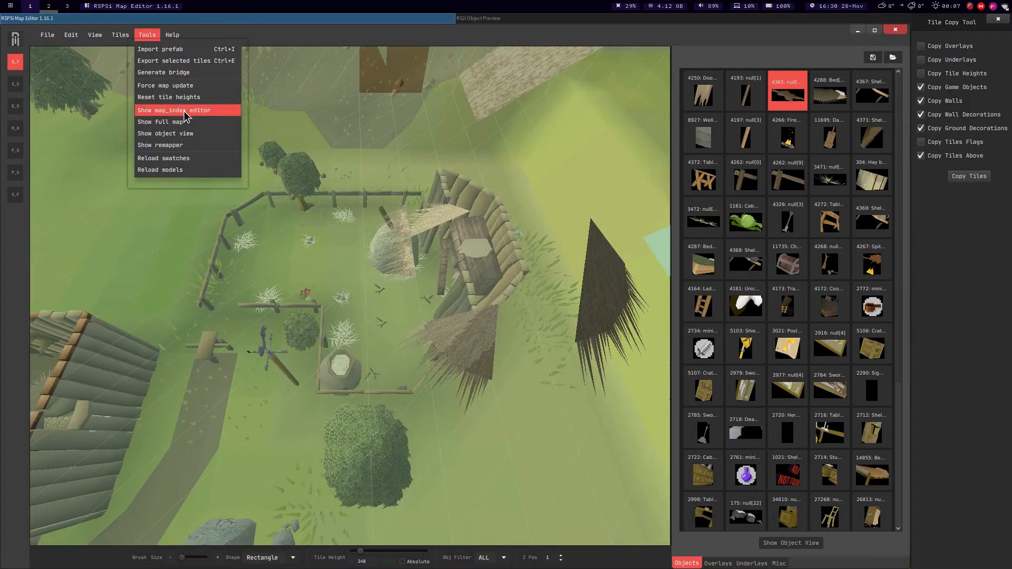
Force a map update and look over the reloaded farm.
{"action": "left_click", "coordinate": [165, 85]}
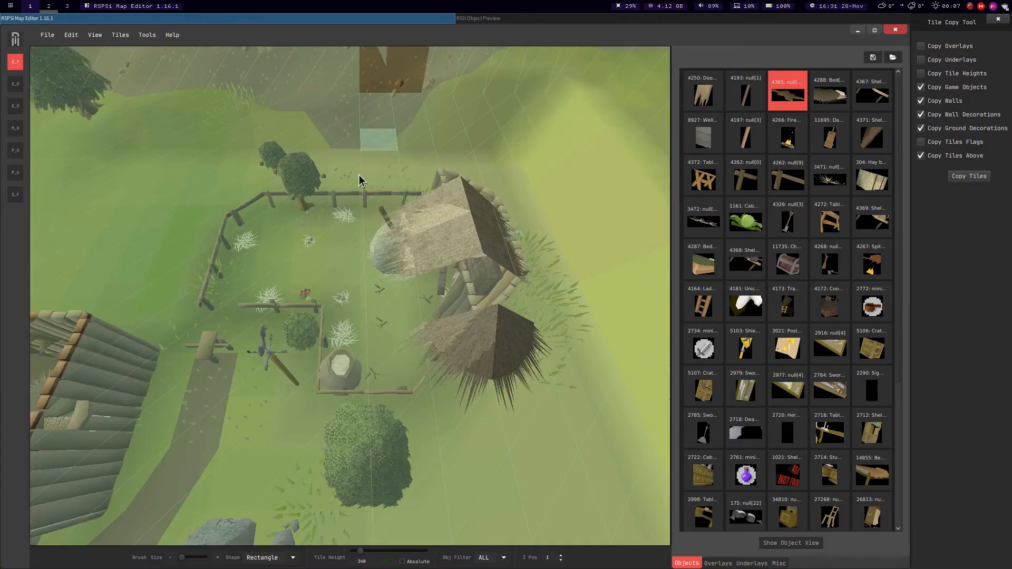
{"action": "middle_click_drag", "start_coordinate": [359, 174], "coordinate": [309, 199]}
{"action": "scroll", "coordinate": [315, 195], "scroll_direction": "down", "scroll_amount": 3}
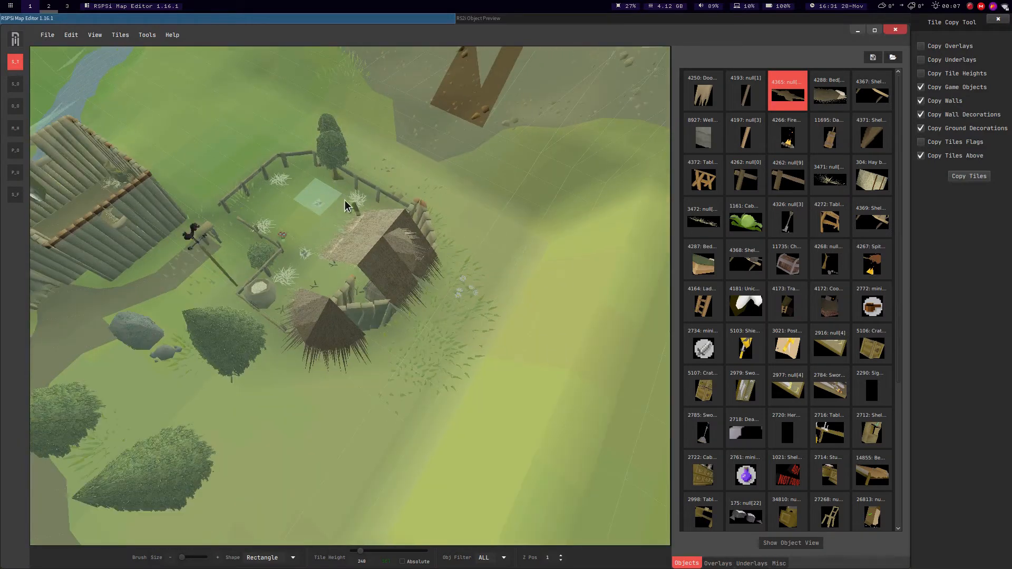
{"action": "scroll", "coordinate": [338, 203], "scroll_direction": "up", "scroll_amount": 4}
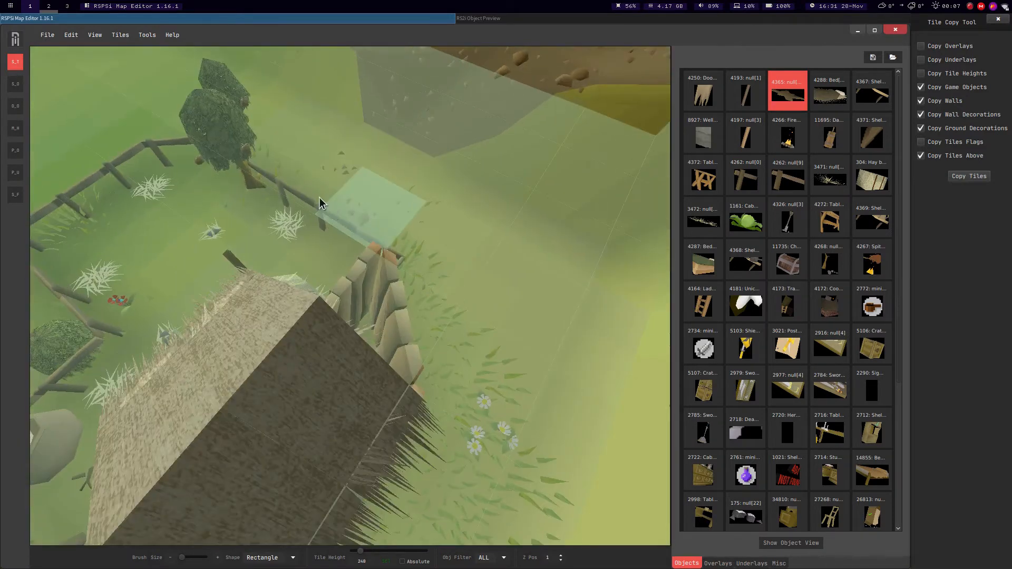
{"action": "scroll", "coordinate": [295, 168], "scroll_direction": "down", "scroll_amount": 3}
{"action": "left_click", "coordinate": [15, 106]}
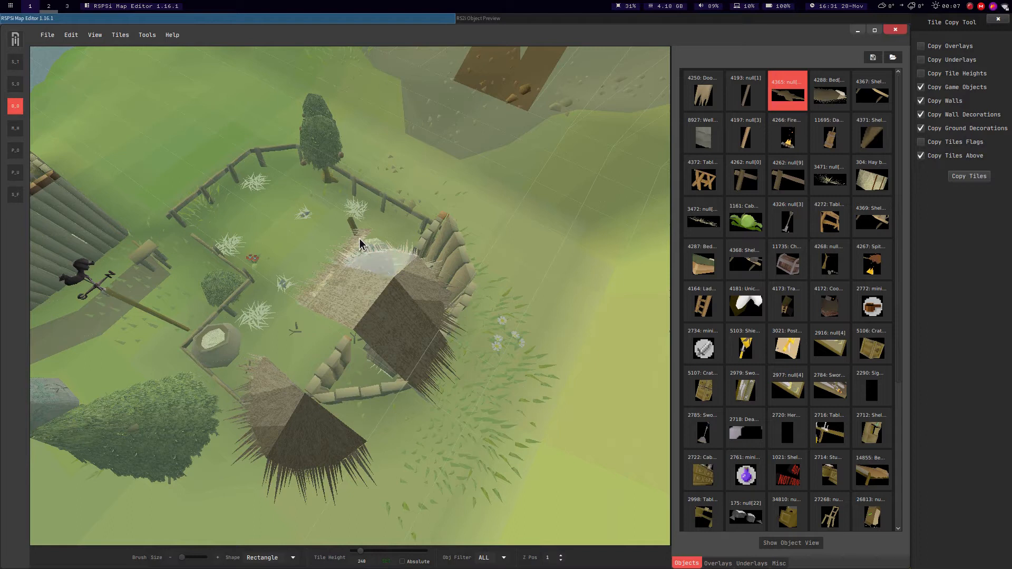
{"action": "scroll", "coordinate": [398, 213], "scroll_direction": "down", "scroll_amount": 3}
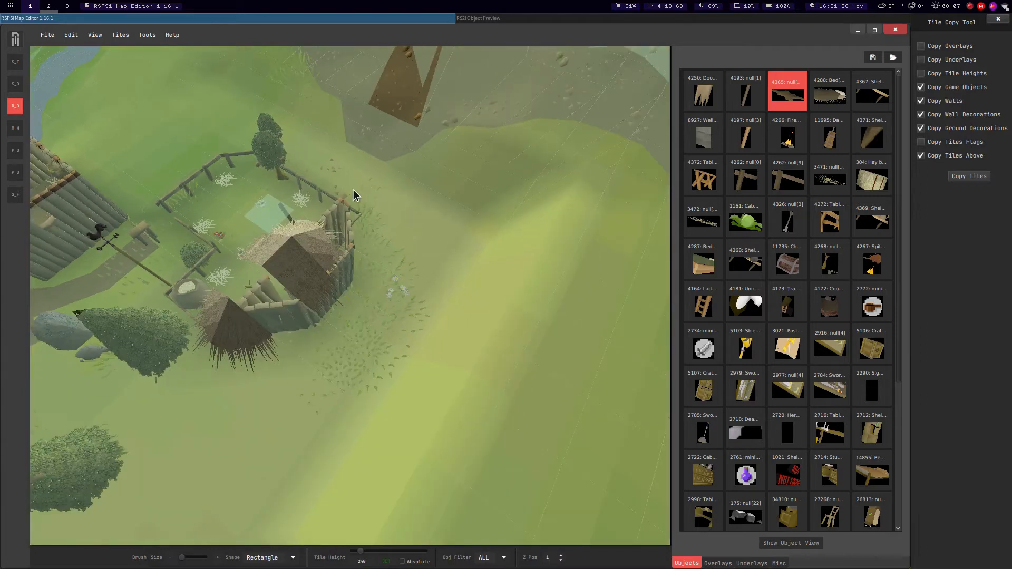
Select the tiles around the thatched hut and copy only their game objects.
{"action": "left_click", "coordinate": [16, 61]}
{"action": "left_click_drag", "start_coordinate": [296, 230], "coordinate": [329, 303]}
{"action": "scroll", "coordinate": [409, 259], "scroll_direction": "up", "scroll_amount": 3}
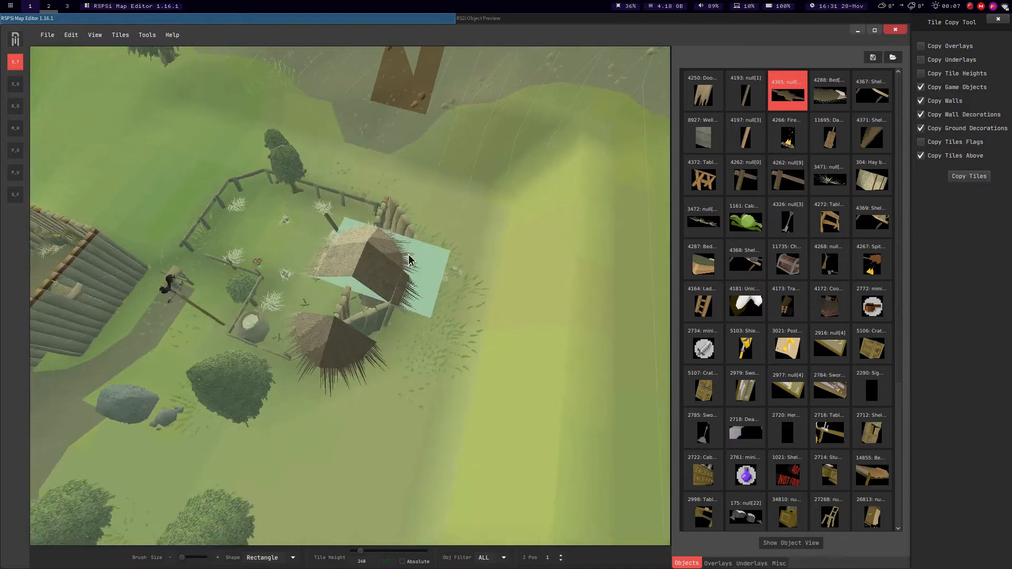
{"action": "left_click", "coordinate": [952, 94]}
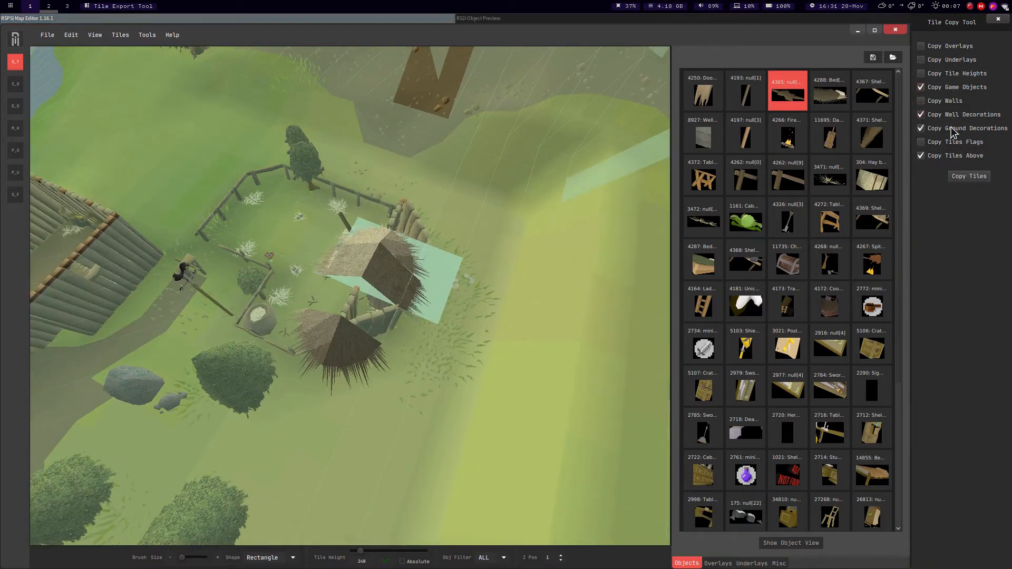
{"action": "left_click", "coordinate": [963, 174]}
Bring up the Tile Deleting Tool with the Delete key.
{"action": "middle_click_drag", "start_coordinate": [453, 256], "coordinate": [430, 256]}
{"action": "middle_click_drag", "start_coordinate": [405, 223], "coordinate": [413, 223]}
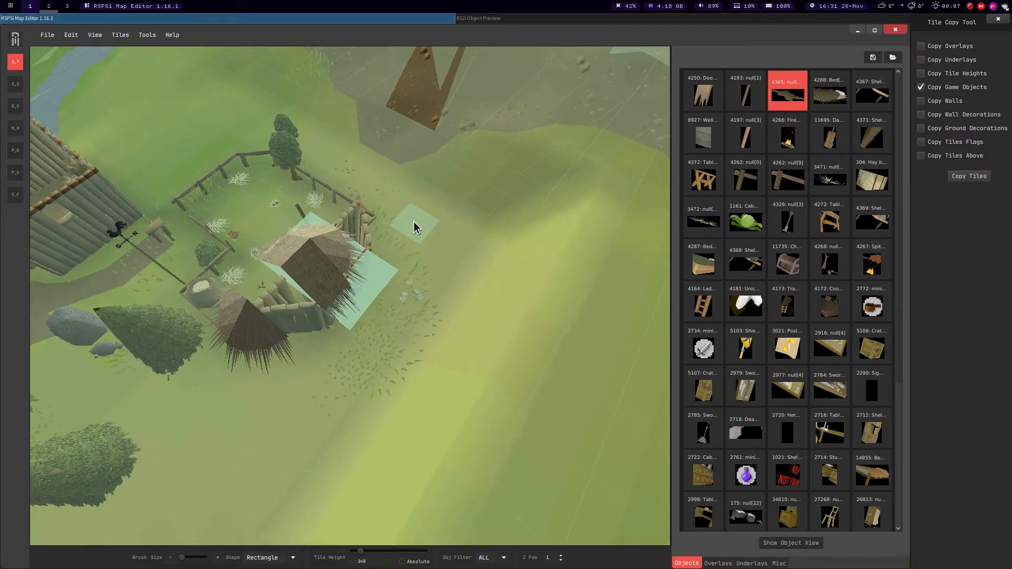
{"action": "key", "text": "Delete"}
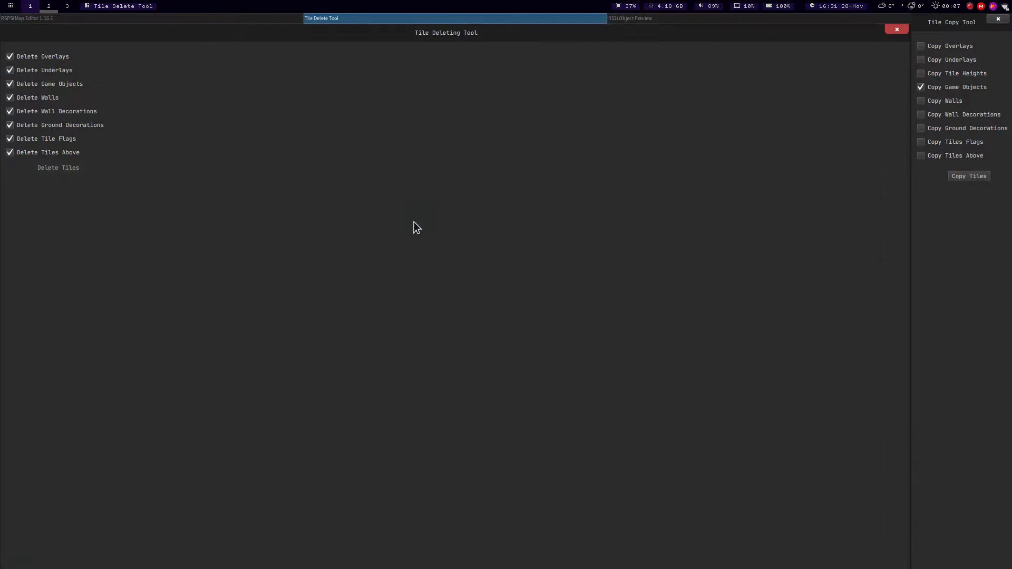
Snap the Tile Deleting Tool window to the right so the map shows alongside it.
{"action": "left_click", "coordinate": [958, 228]}
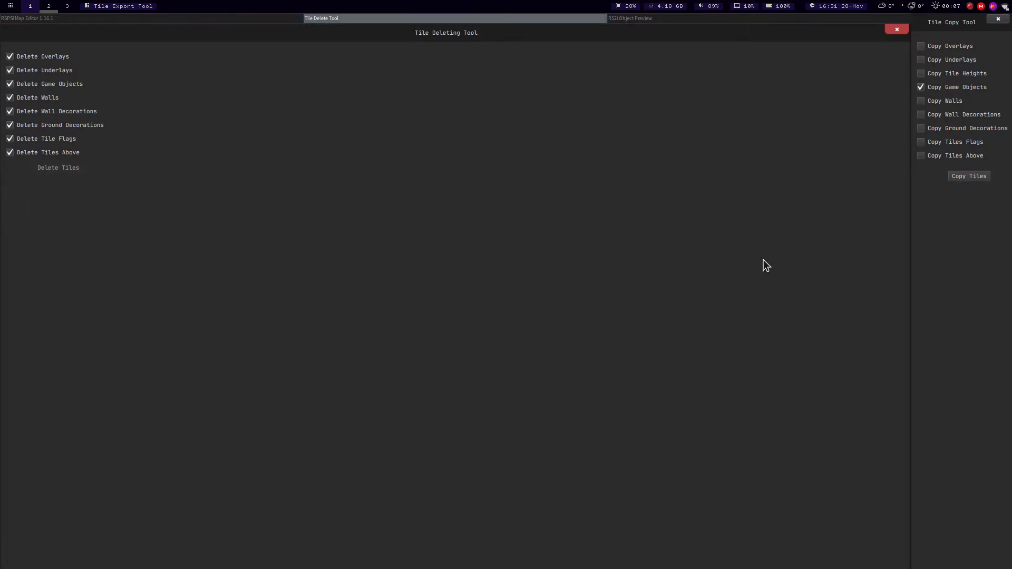
{"action": "key", "text": "super+shift+Right"}
{"action": "key", "text": "super+shift+Right"}
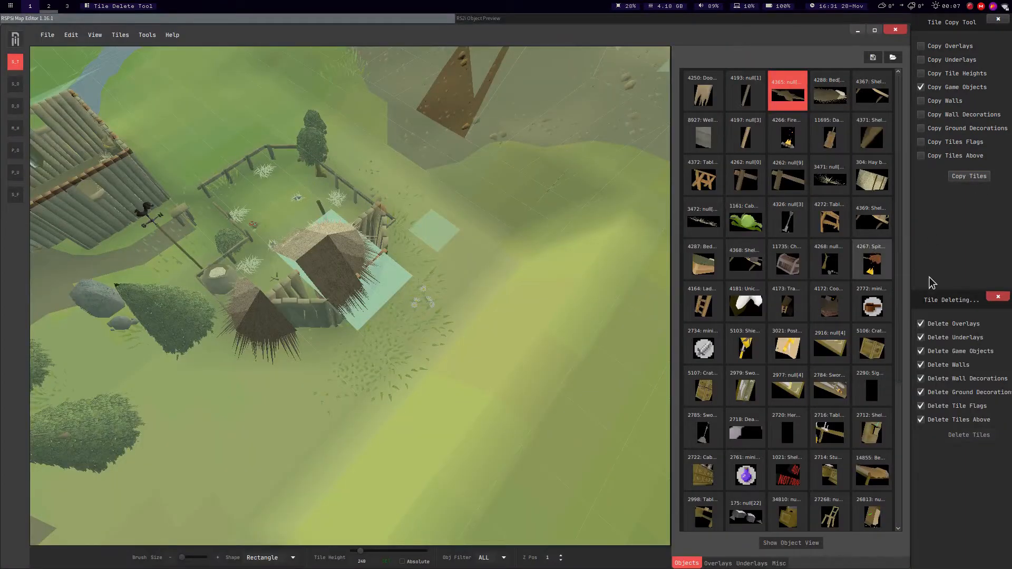
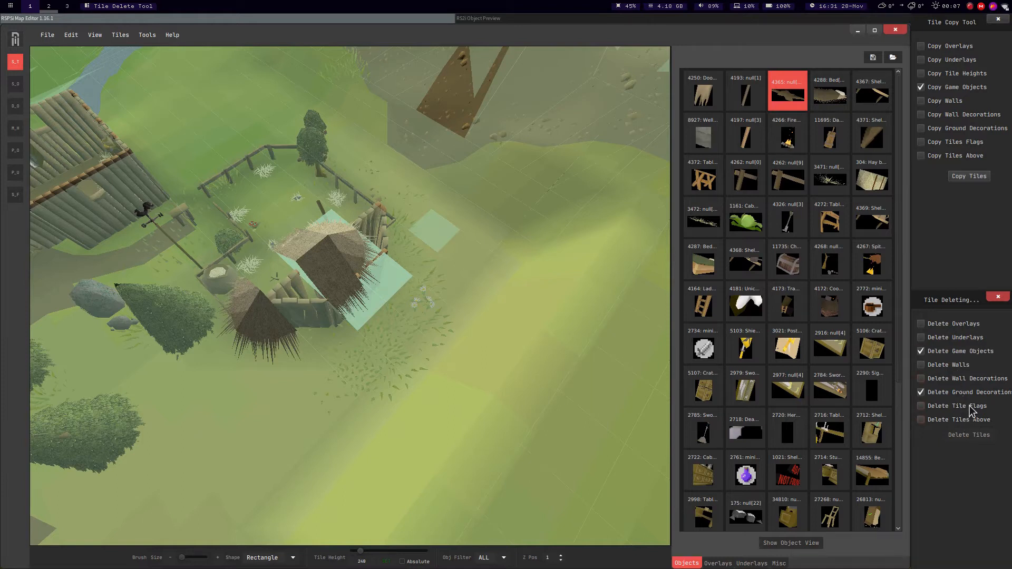
Clear the marked tiles' objects and paste the copied roof piece onto the hut.
{"action": "left_click", "coordinate": [965, 437]}
{"action": "left_click", "coordinate": [434, 231]}
{"action": "middle_click_drag", "start_coordinate": [450, 231], "coordinate": [387, 255]}
{"action": "key", "text": "ctrl+v"}
{"action": "key", "text": "d"}
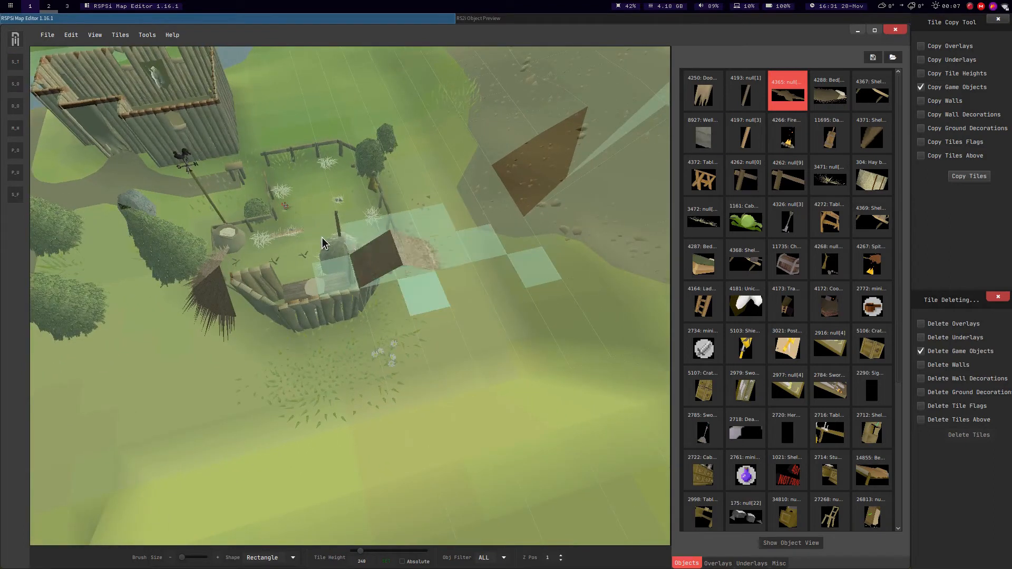
{"action": "scroll", "coordinate": [334, 309], "scroll_direction": "down", "scroll_amount": 2}
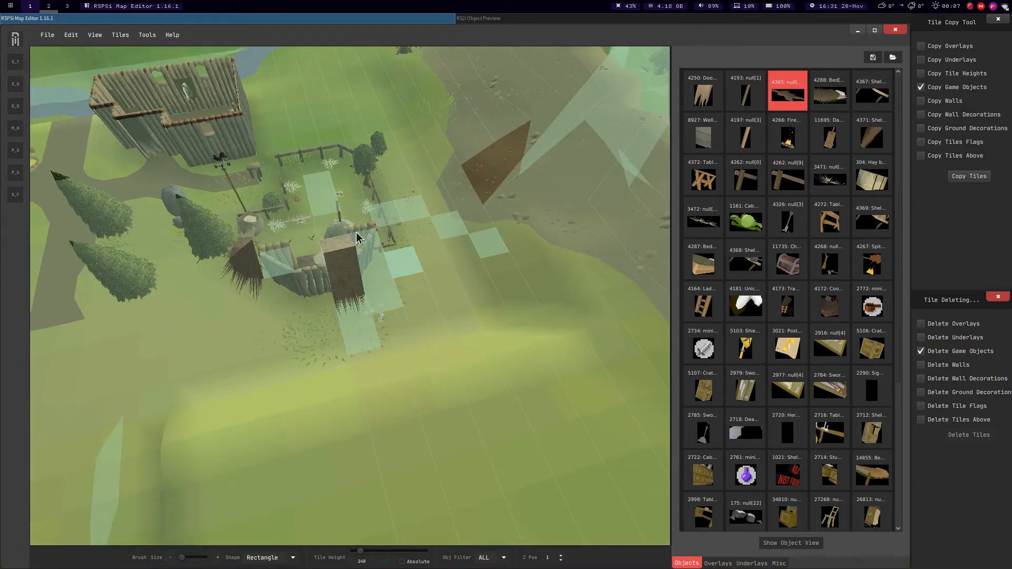
{"action": "scroll", "coordinate": [350, 264], "scroll_direction": "up", "scroll_amount": 4}
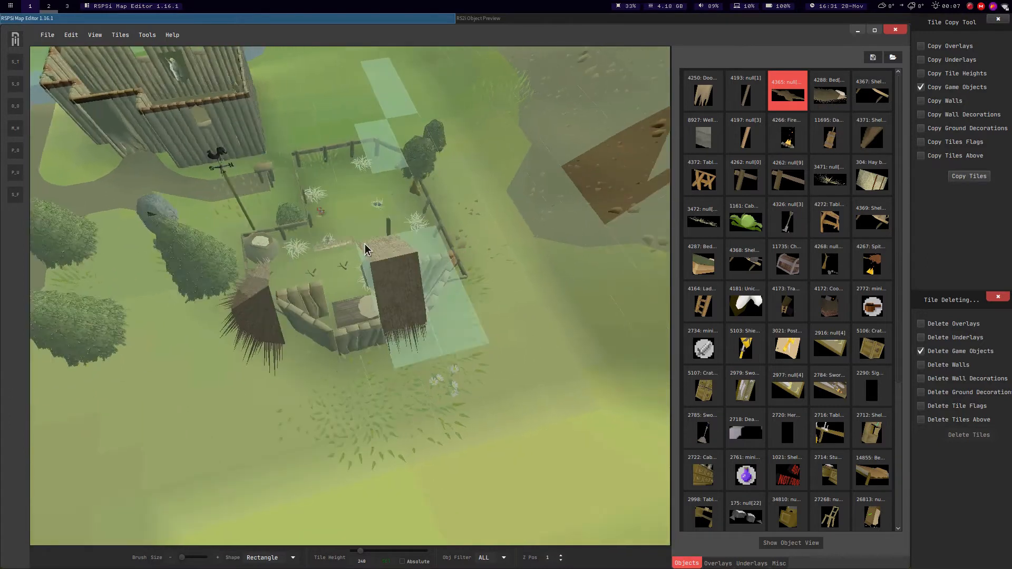
{"action": "left_click", "coordinate": [350, 274]}
Select the roof piece on the hut's left side and copy it.
{"action": "key", "text": "a"}
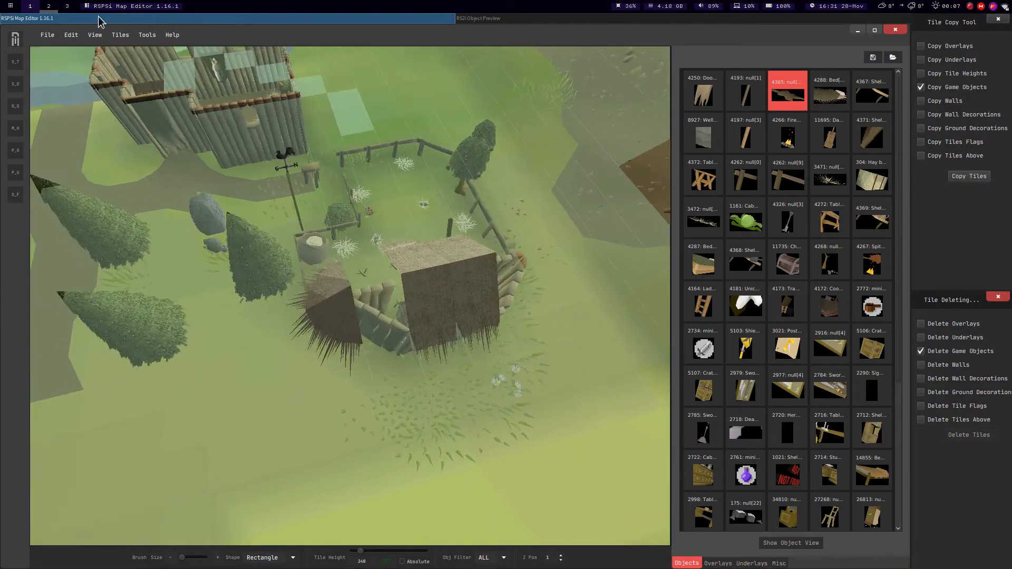
{"action": "left_click", "coordinate": [15, 61]}
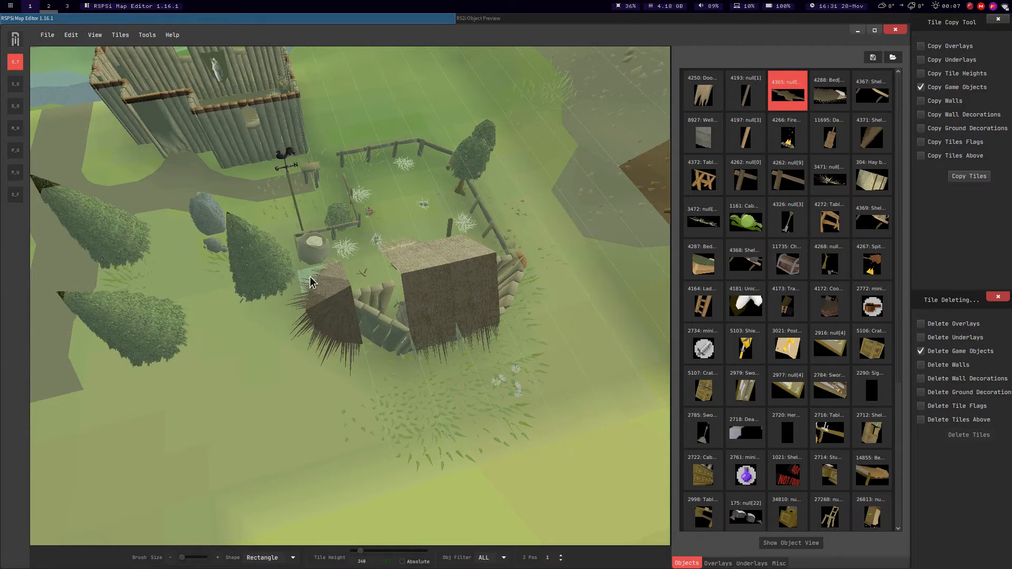
{"action": "left_click", "coordinate": [336, 325]}
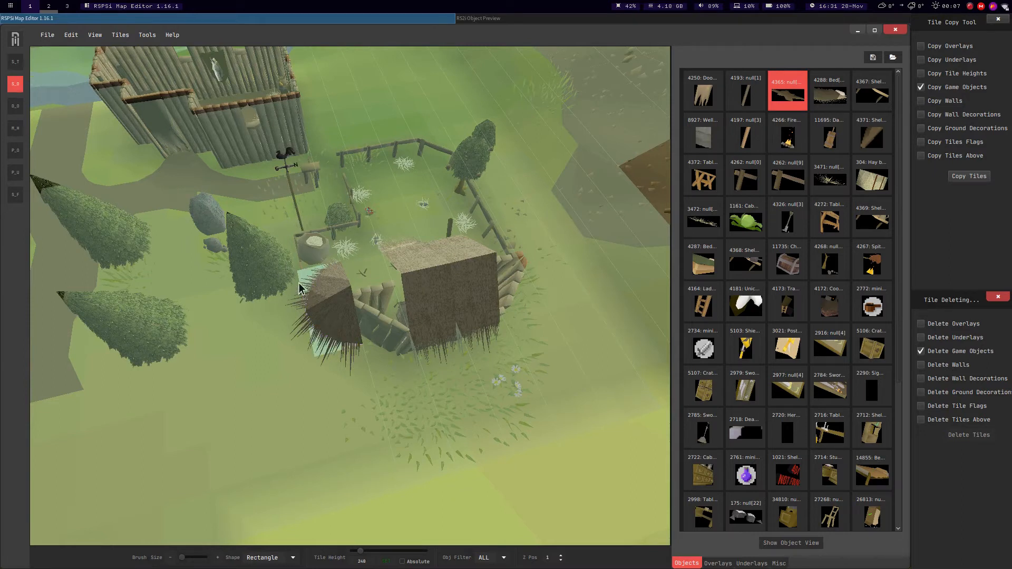
{"action": "left_click", "coordinate": [340, 322]}
{"action": "left_click", "coordinate": [351, 199]}
Paste the copied roof piece, rotated to match the hut, onto the hut's left side.
{"action": "key", "text": "ctrl+v"}
{"action": "key", "text": "d"}
{"action": "key", "text": "r"}
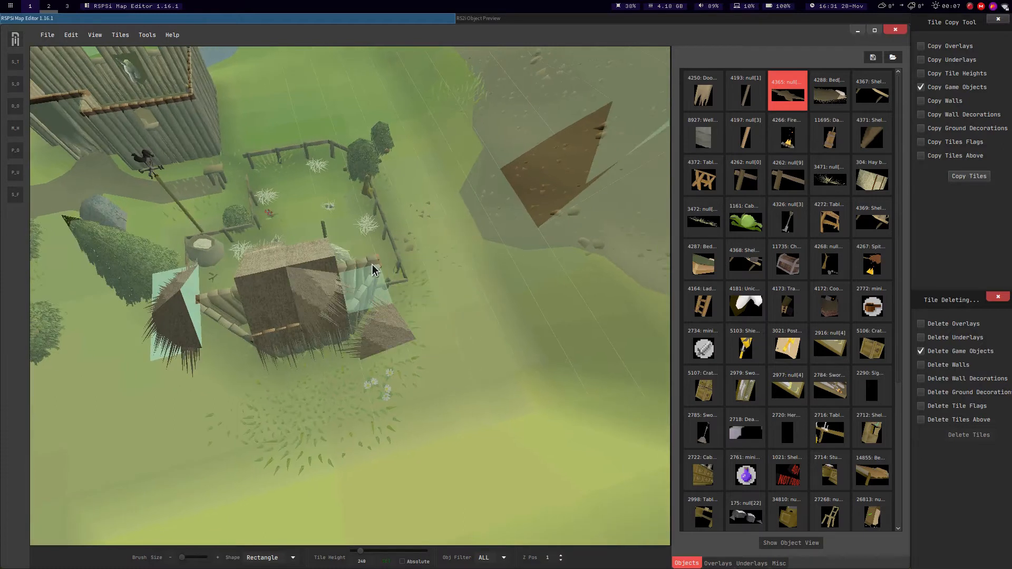
{"action": "key", "text": "r"}
{"action": "left_click", "coordinate": [382, 288]}
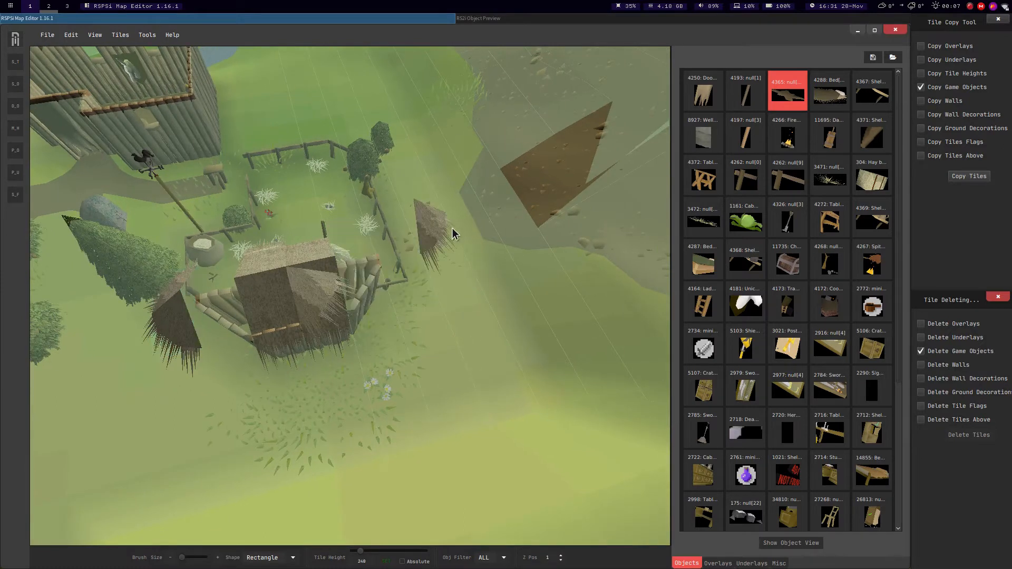
{"action": "key", "text": "ctrl+z"}
{"action": "key", "text": "ctrl+v"}
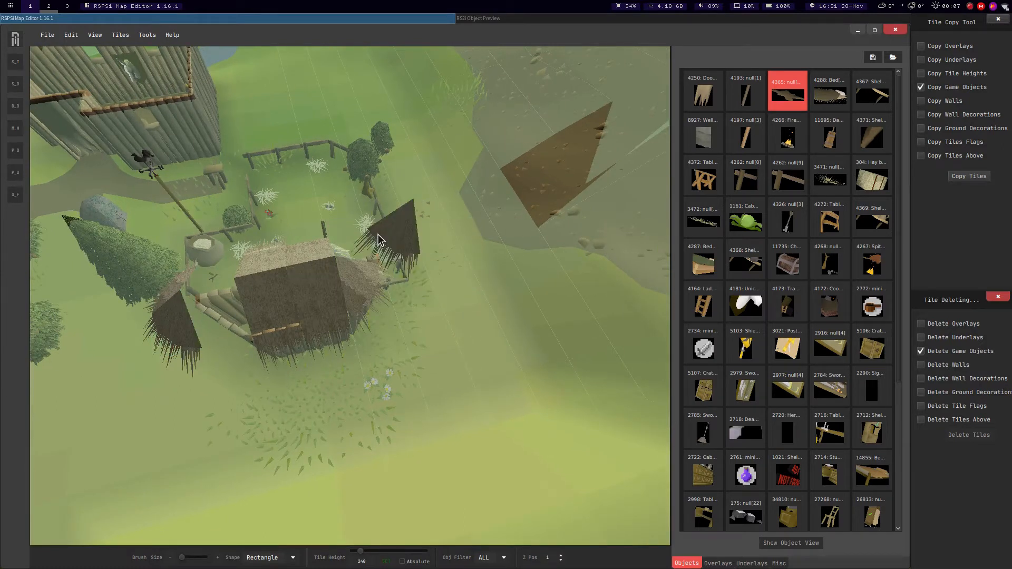
{"action": "key", "text": "ctrl+z"}
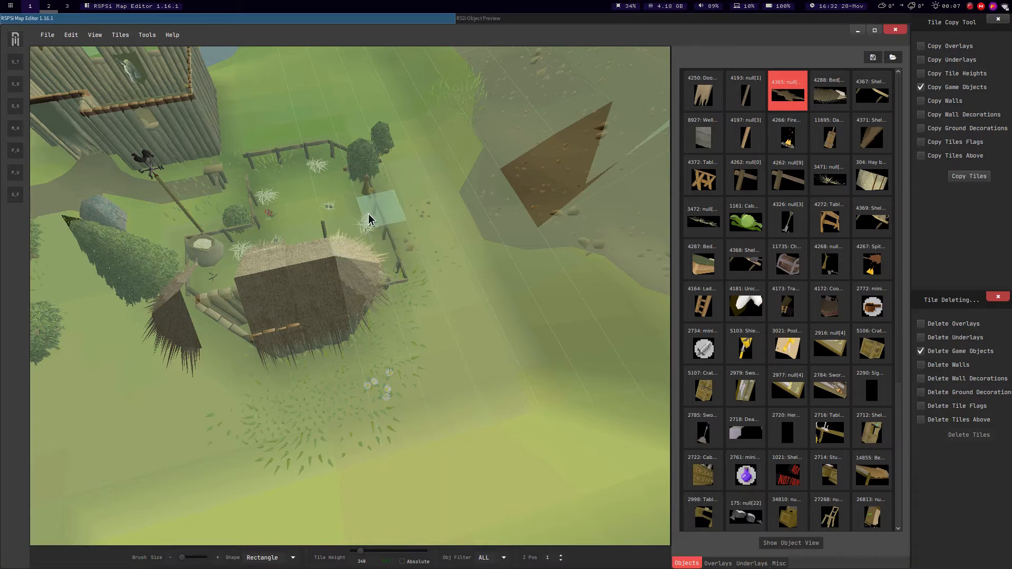
{"action": "key", "text": "a"}
{"action": "key", "text": "a"}
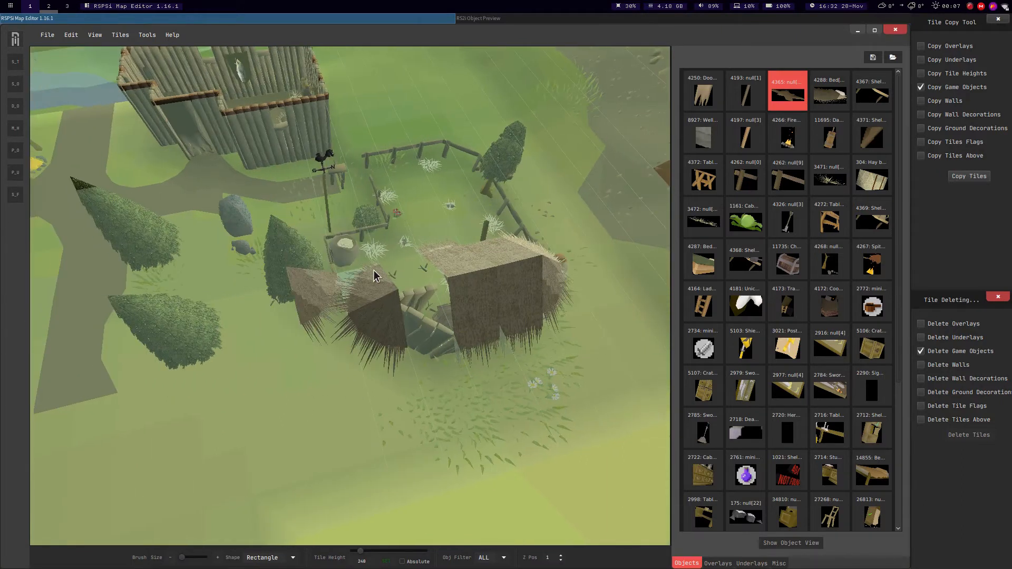
{"action": "left_click", "coordinate": [401, 338]}
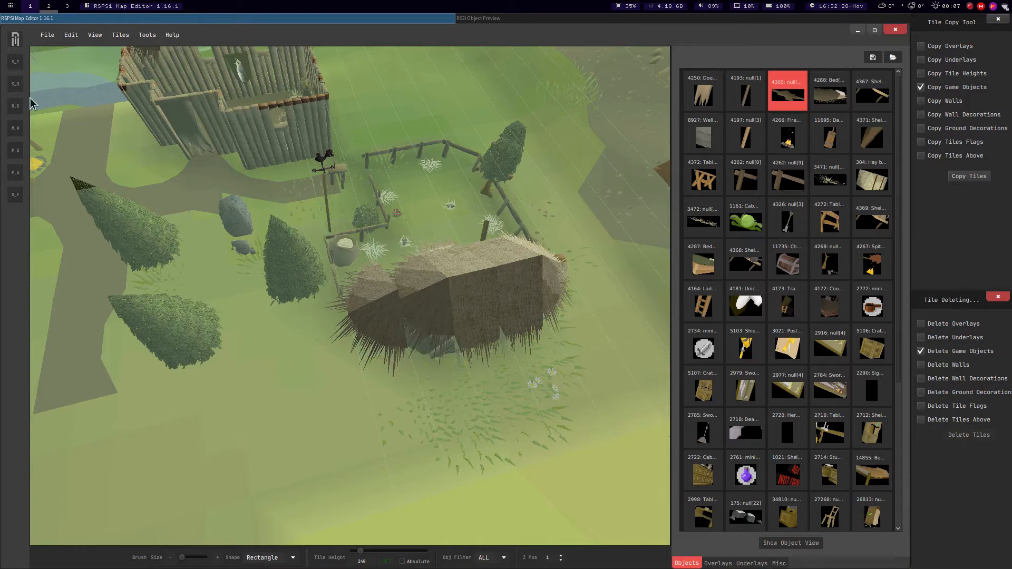
Delete the stray left roof piece and switch back to the ground-level plane, Z Pos 0.
{"action": "left_click", "coordinate": [15, 106]}
{"action": "left_click", "coordinate": [346, 302]}
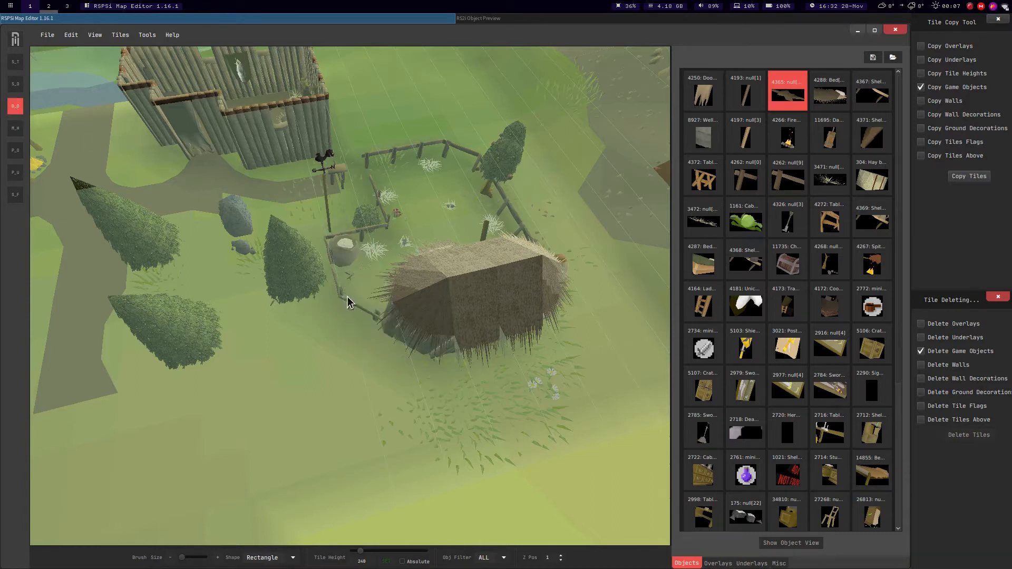
{"action": "left_click", "coordinate": [21, 64]}
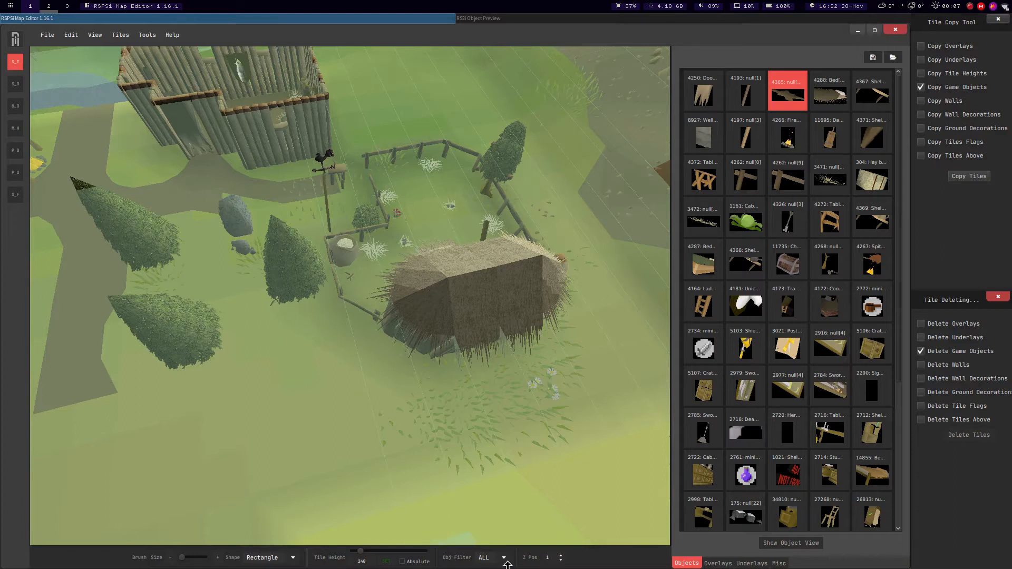
{"action": "left_click", "coordinate": [562, 561]}
{"action": "middle_click_drag", "start_coordinate": [452, 270], "coordinate": [377, 217]}
{"action": "key", "text": "s"}
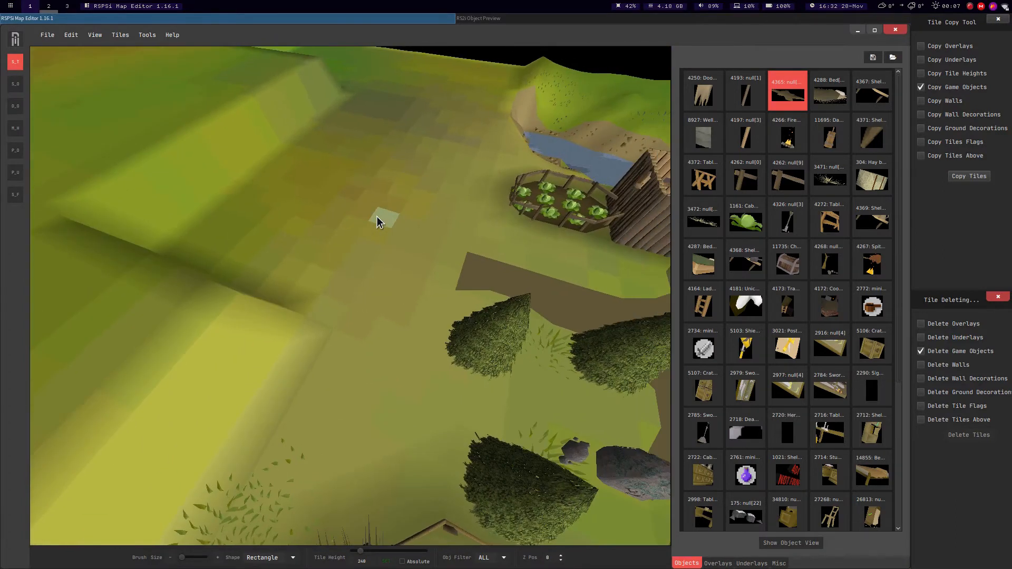
{"action": "key", "text": "Left"}
{"action": "key", "text": "Left"}
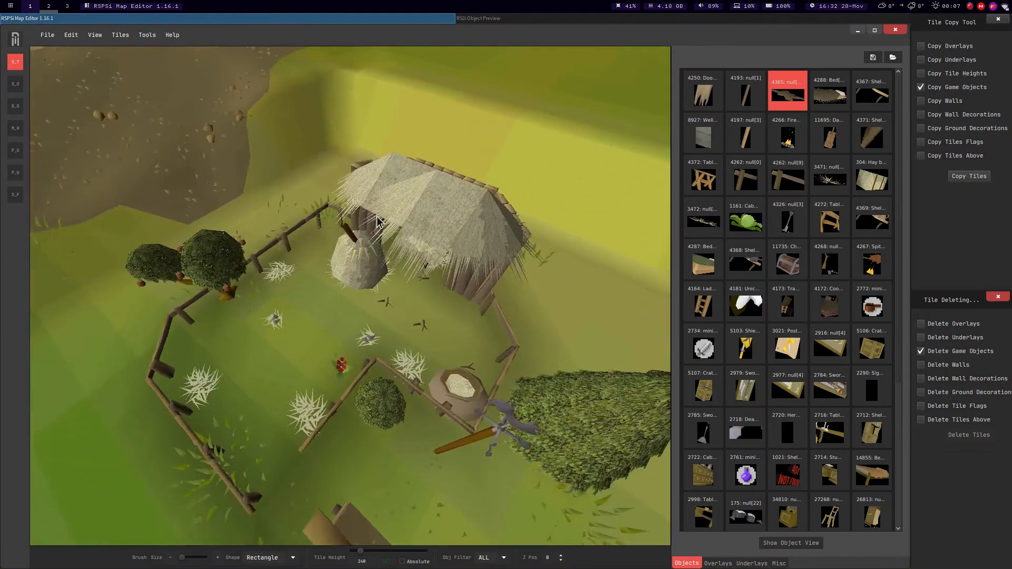
{"action": "key", "text": "w"}
{"action": "key", "text": "Left"}
{"action": "key", "text": "w"}
{"action": "key", "text": "Left"}
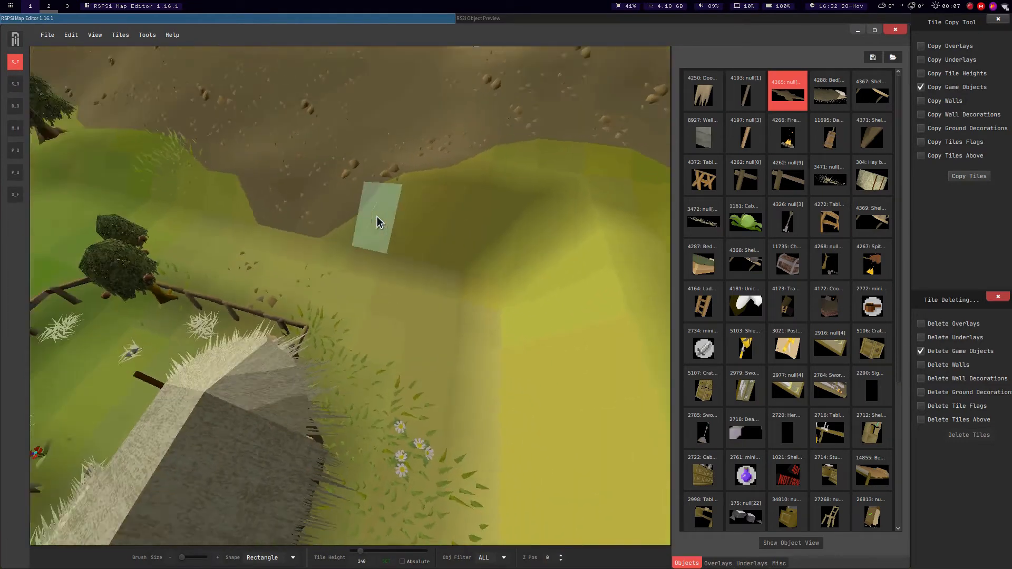
{"action": "key", "text": "s"}
{"action": "key", "text": "w"}
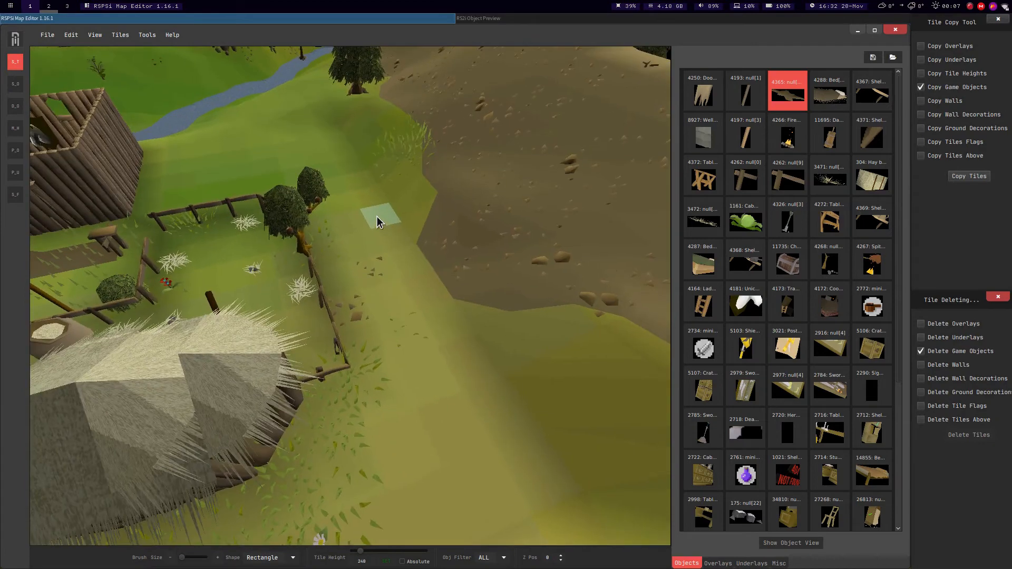
{"action": "key", "text": "Right"}
{"action": "key", "text": "a"}
{"action": "key", "text": "Right"}
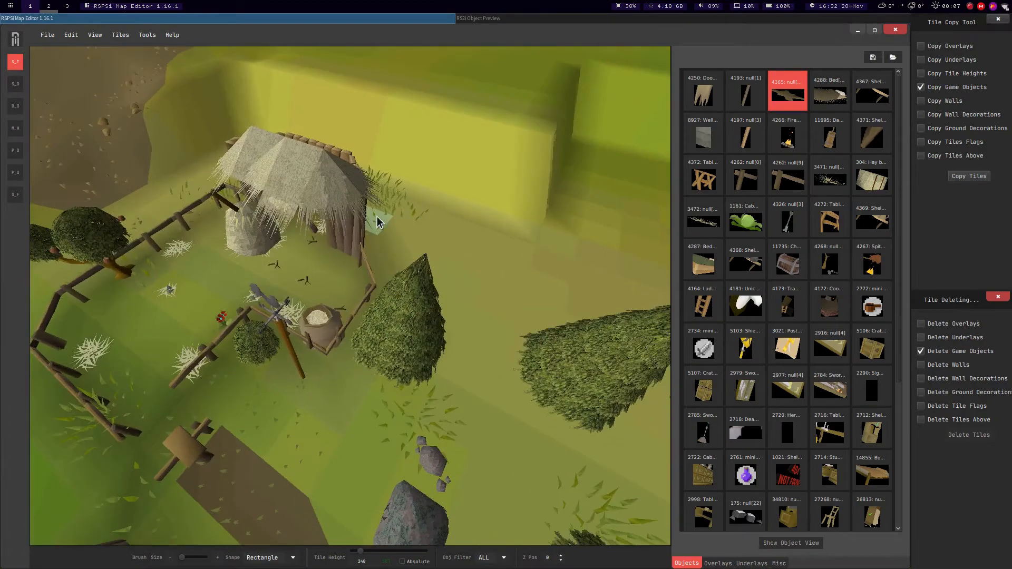
{"action": "key", "text": "a"}
{"action": "key", "text": "w"}
{"action": "key", "text": "d"}
{"action": "key", "text": "Up"}
{"action": "key", "text": "w"}
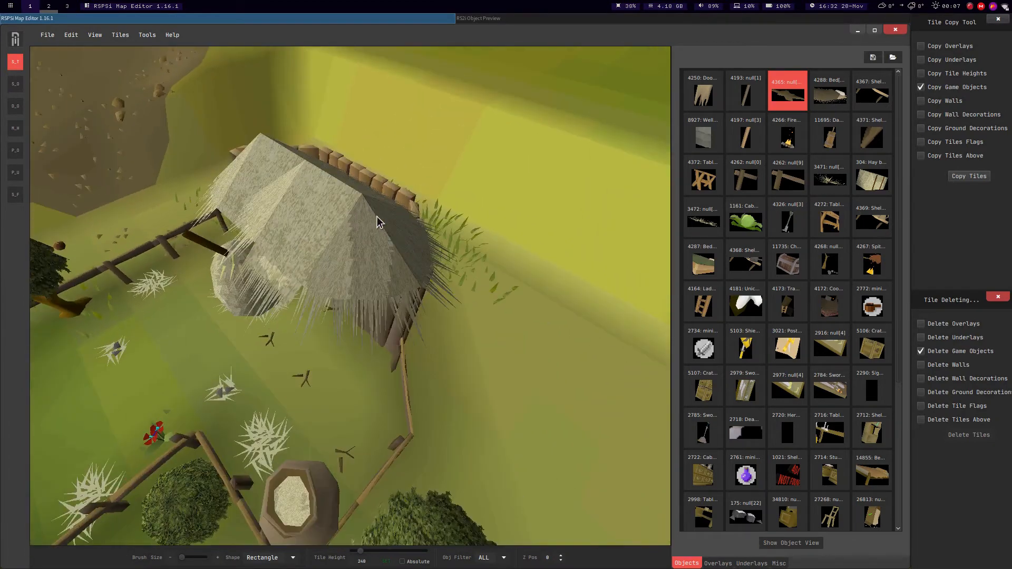
{"action": "key", "text": "s"}
{"action": "key", "text": "Down"}
{"action": "key", "text": "Down"}
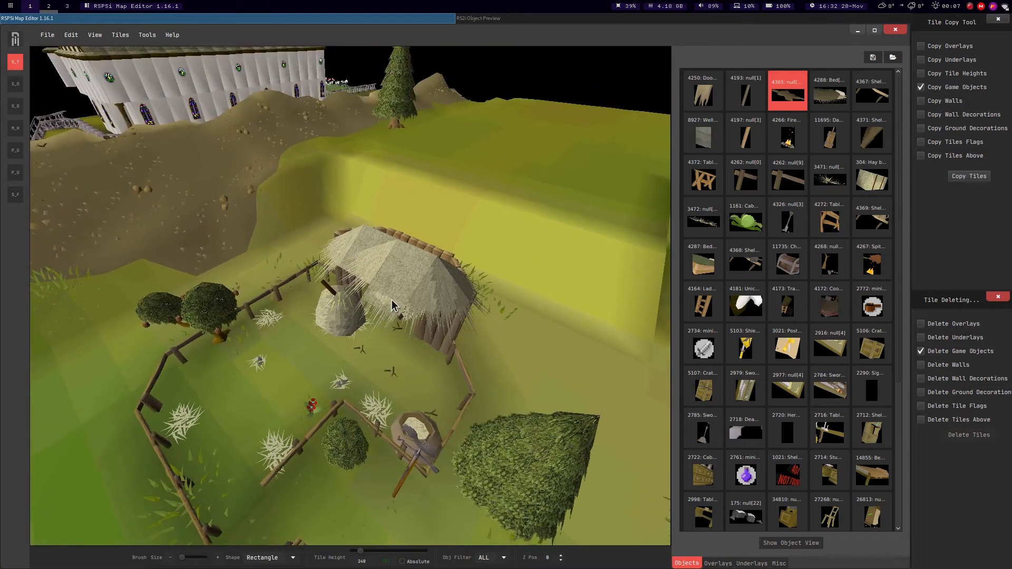
{"action": "key", "text": "s"}
{"action": "key", "text": "w"}
{"action": "key", "text": "s"}
{"action": "key", "text": "w"}
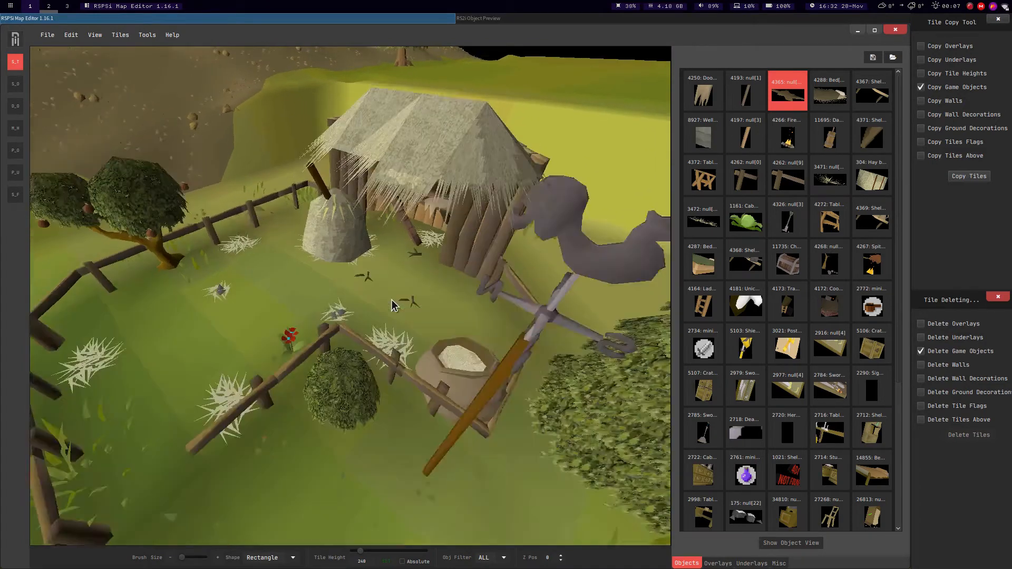
{"action": "key", "text": "d"}
{"action": "key", "text": "s"}
{"action": "key", "text": "Left"}
{"action": "key", "text": "w"}
{"action": "key", "text": "w"}
{"action": "key", "text": "a"}
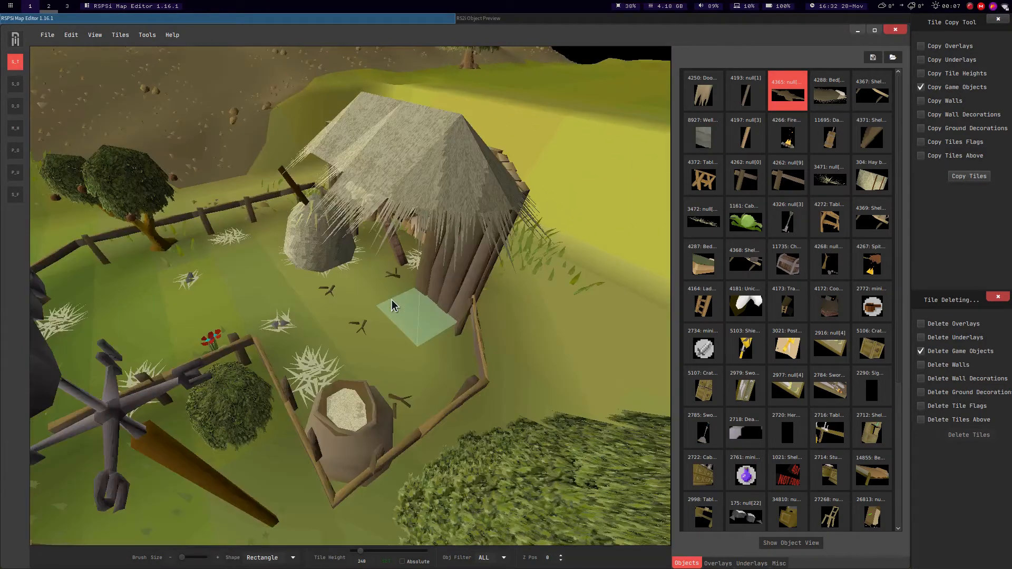
{"action": "key", "text": "Right"}
{"action": "key", "text": "s"}
{"action": "key", "text": "d"}
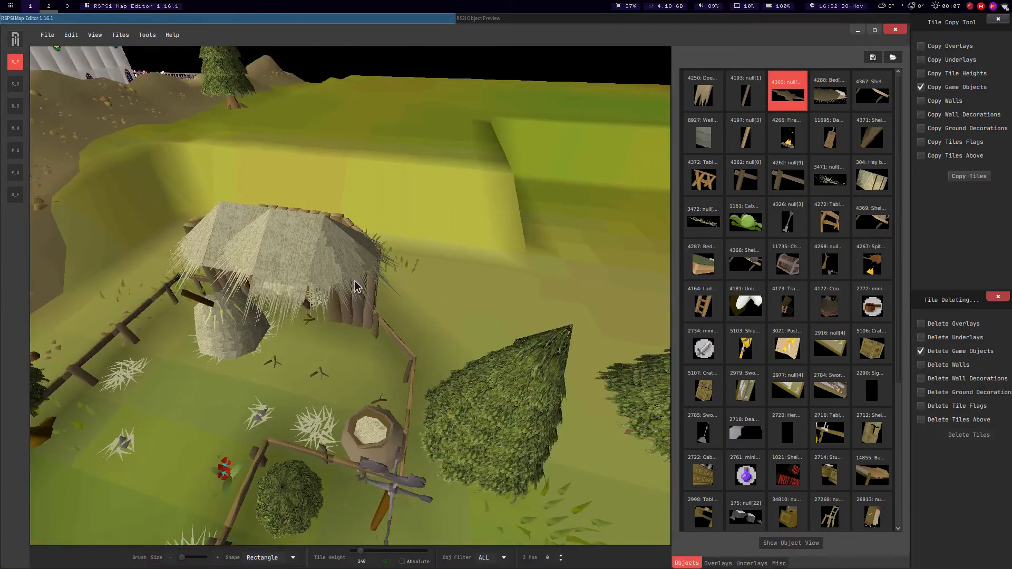
{"action": "key", "text": "w"}
{"action": "key", "text": "a"}
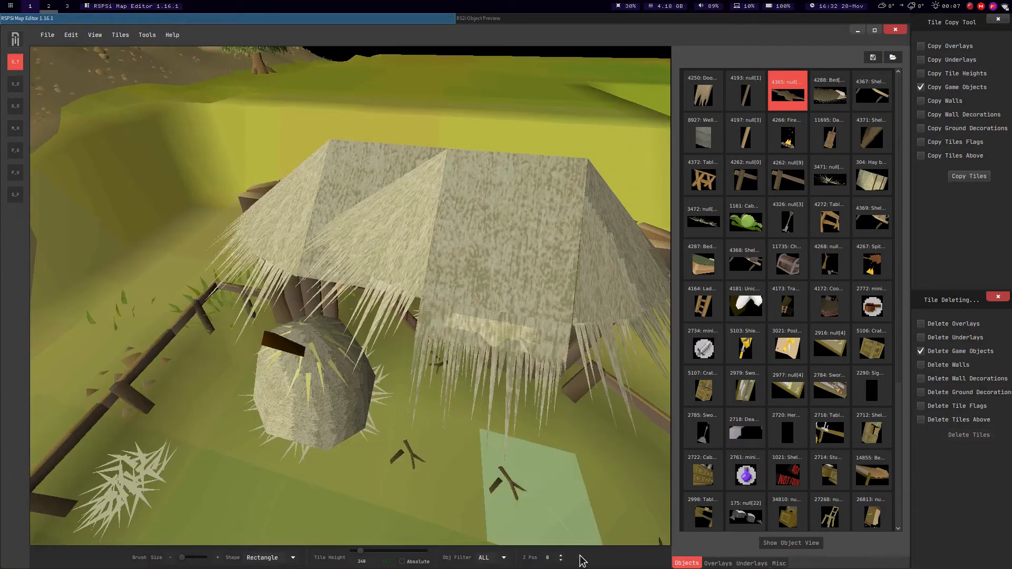
On the upper plane, replace the front-left thatched piece with a thatched overhang under the roof.
{"action": "left_click", "coordinate": [561, 555]}
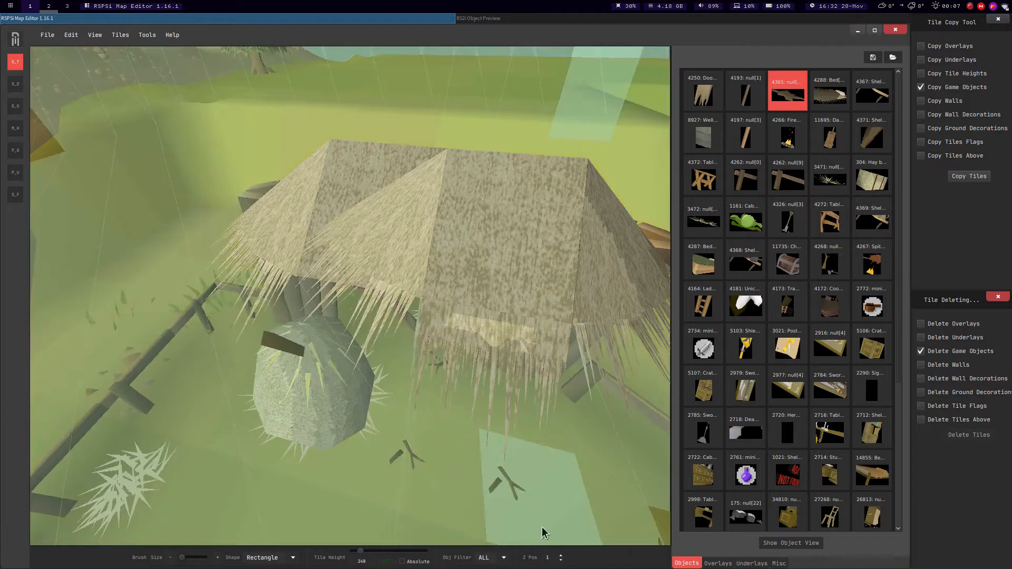
{"action": "left_click", "coordinate": [15, 106]}
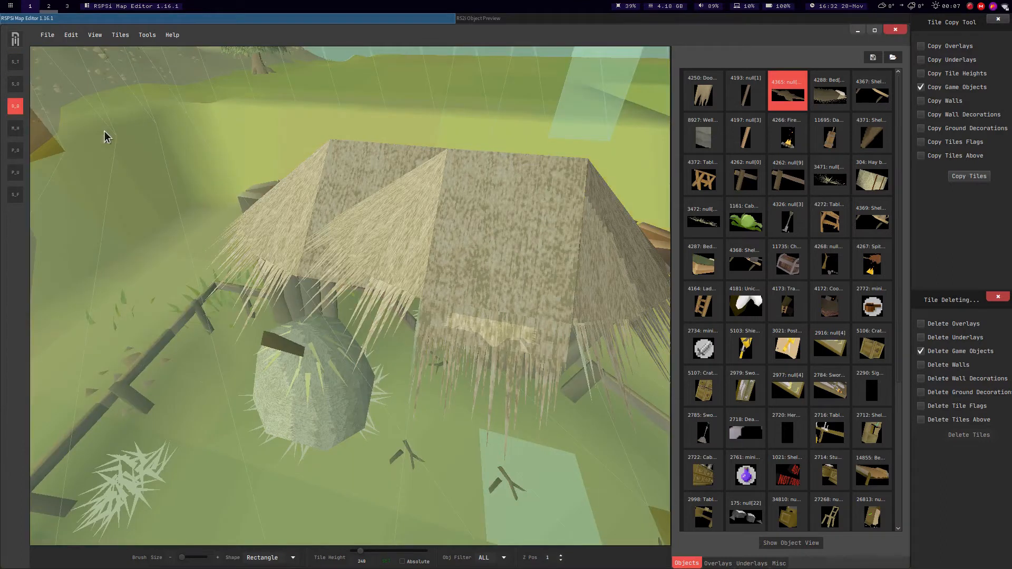
{"action": "left_click", "coordinate": [361, 333]}
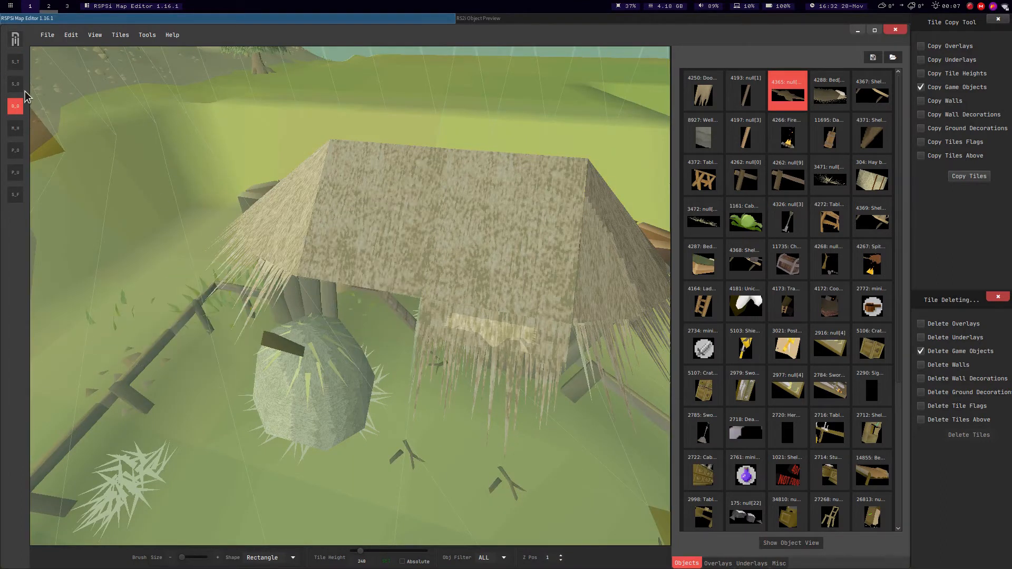
{"action": "left_click", "coordinate": [15, 84]}
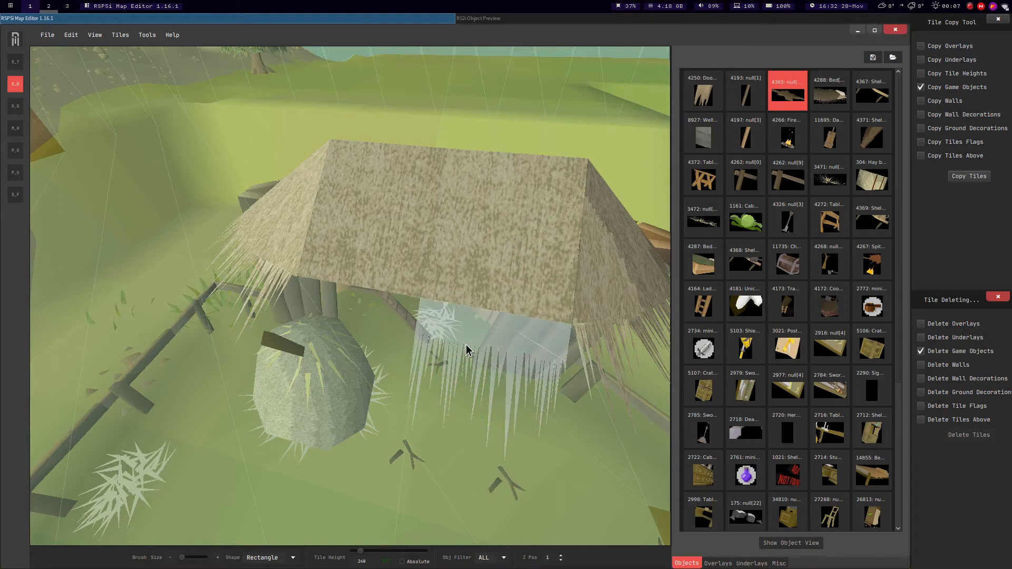
{"action": "left_click", "coordinate": [355, 356]}
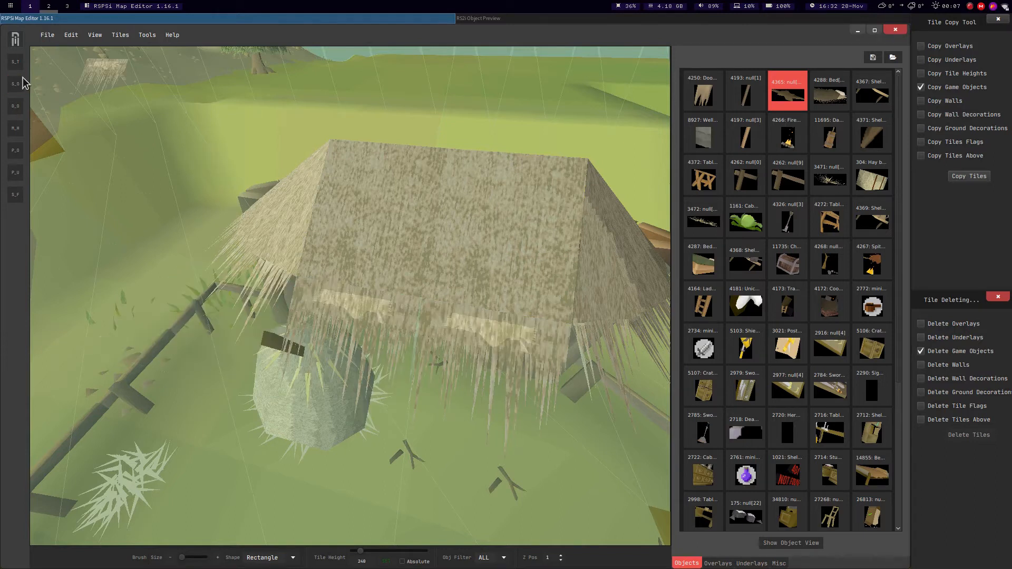
Inspect the roofed hut from several angles and return to the ground-level plane, Z Pos 0.
{"action": "scroll", "coordinate": [302, 211], "scroll_direction": "down", "scroll_amount": 5}
{"action": "middle_click_drag", "start_coordinate": [302, 211], "coordinate": [270, 246]}
{"action": "middle_click_drag", "start_coordinate": [478, 238], "coordinate": [322, 315]}
{"action": "middle_click_drag", "start_coordinate": [416, 303], "coordinate": [536, 563]}
{"action": "left_click", "coordinate": [560, 560]}
{"action": "middle_click_drag", "start_coordinate": [488, 337], "coordinate": [31, 22]}
{"action": "middle_click_drag", "start_coordinate": [422, 121], "coordinate": [389, 73]}
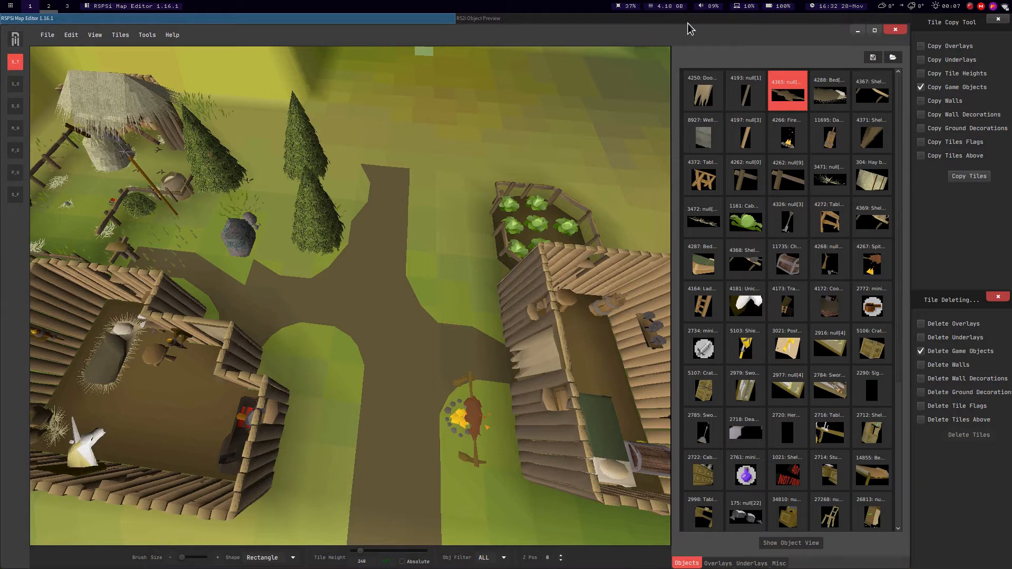
{"action": "left_click", "coordinate": [45, 39]}
Save the map as a .pack file, overwriting Falador.pack.
{"action": "mouse_move", "coordinate": [110, 78]}
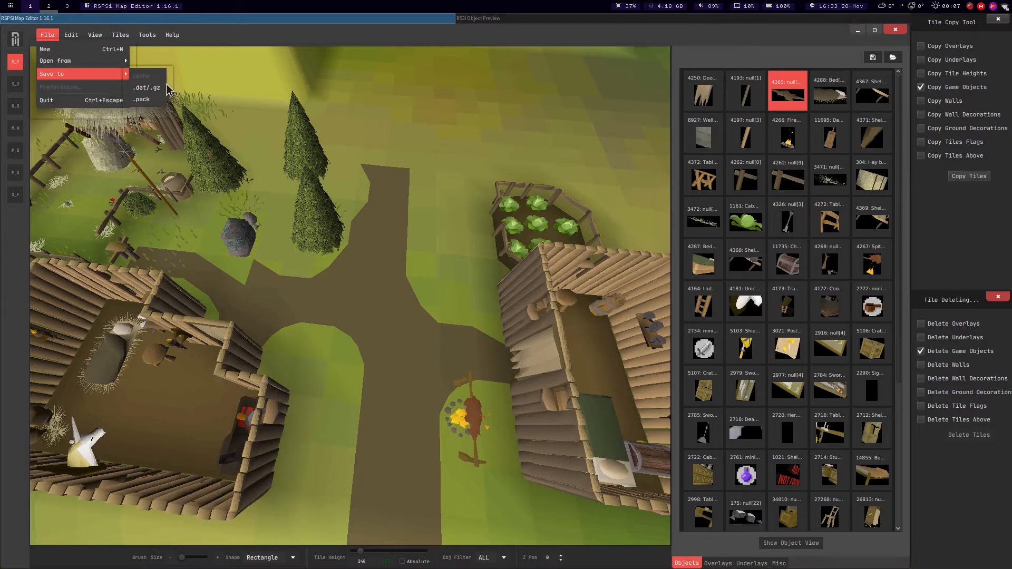
{"action": "left_click", "coordinate": [168, 97]}
{"action": "double_click", "coordinate": [423, 137]}
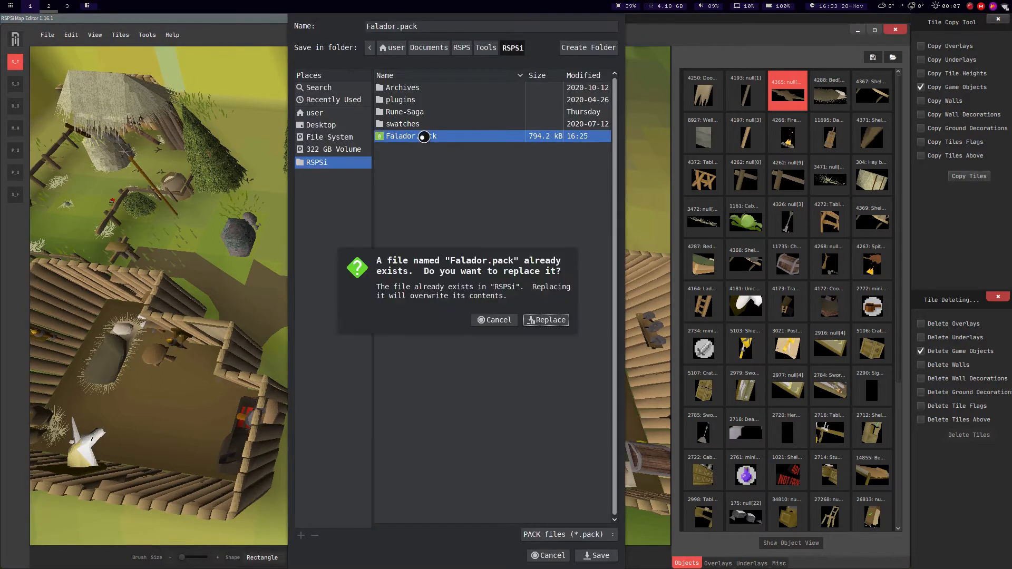
{"action": "left_click", "coordinate": [545, 320]}
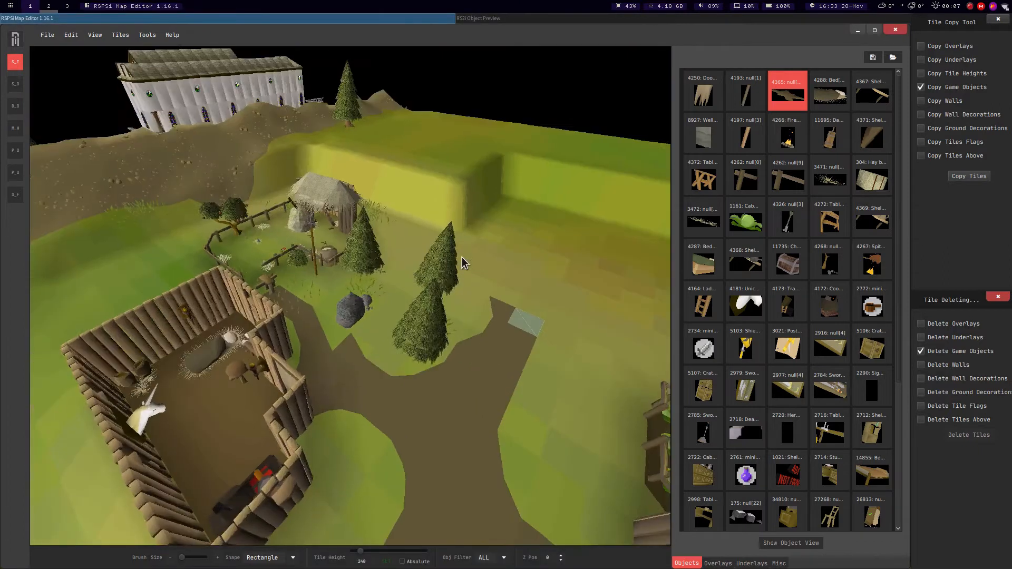
Fly the camera around the thatched hut and house to inspect the result.
{"action": "key", "text": "w"}
{"action": "key", "text": "Left"}
{"action": "key", "text": "s"}
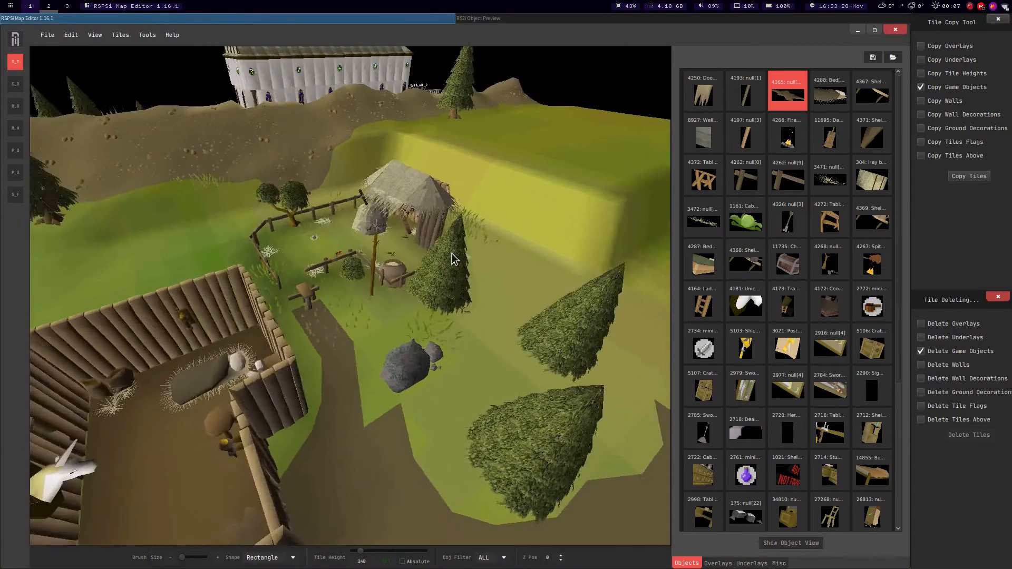
{"action": "key", "text": "d"}
{"action": "key", "text": "w"}
{"action": "key", "text": "Right"}
{"action": "key", "text": "w"}
{"action": "key", "text": "a"}
{"action": "key", "text": "Right"}
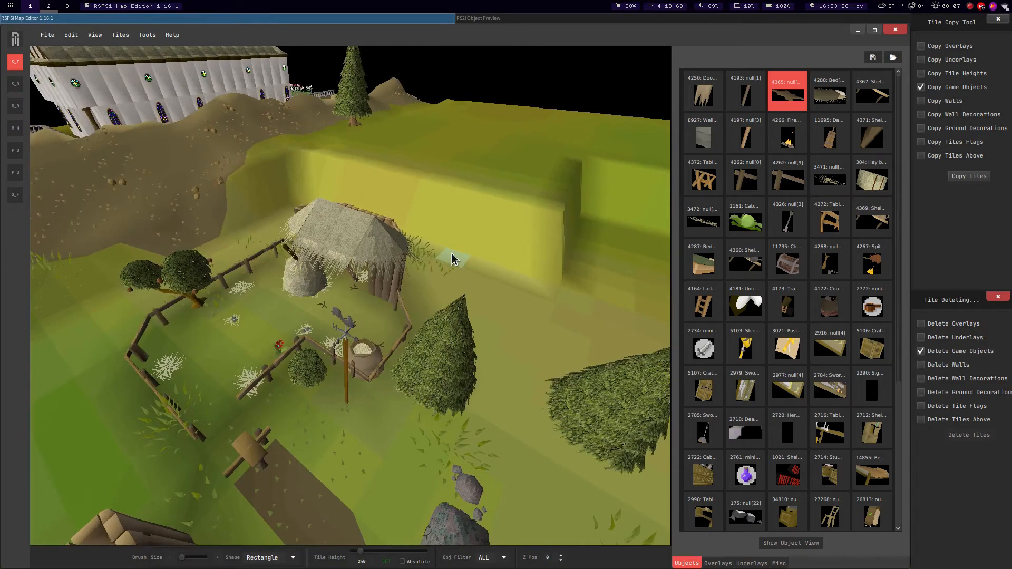
{"action": "key", "text": "a"}
{"action": "key", "text": "Right"}
{"action": "key", "text": "a"}
{"action": "key", "text": "s"}
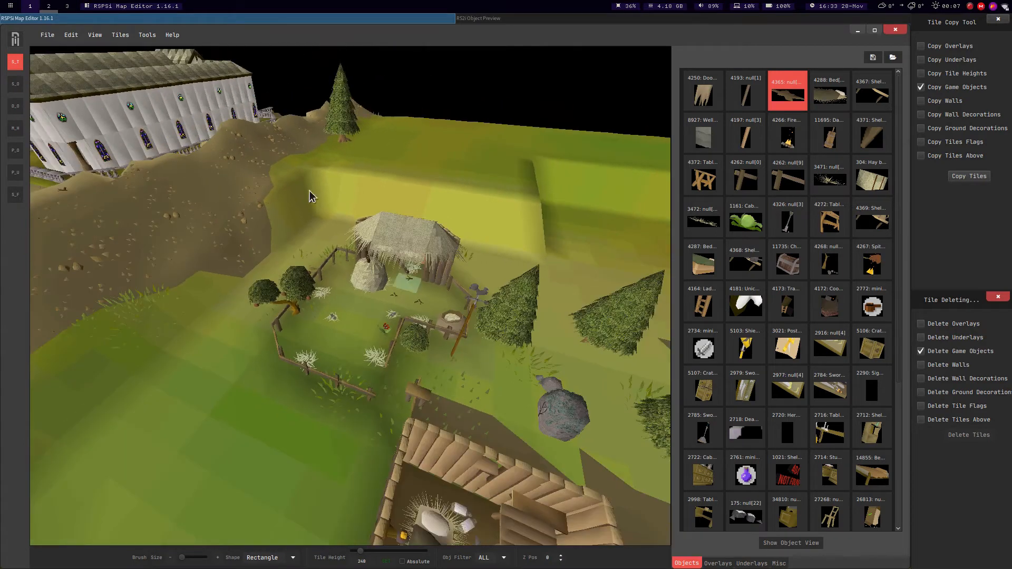
{"action": "middle_click_drag", "start_coordinate": [308, 262], "coordinate": [370, 323]}
{"action": "key", "text": "w"}
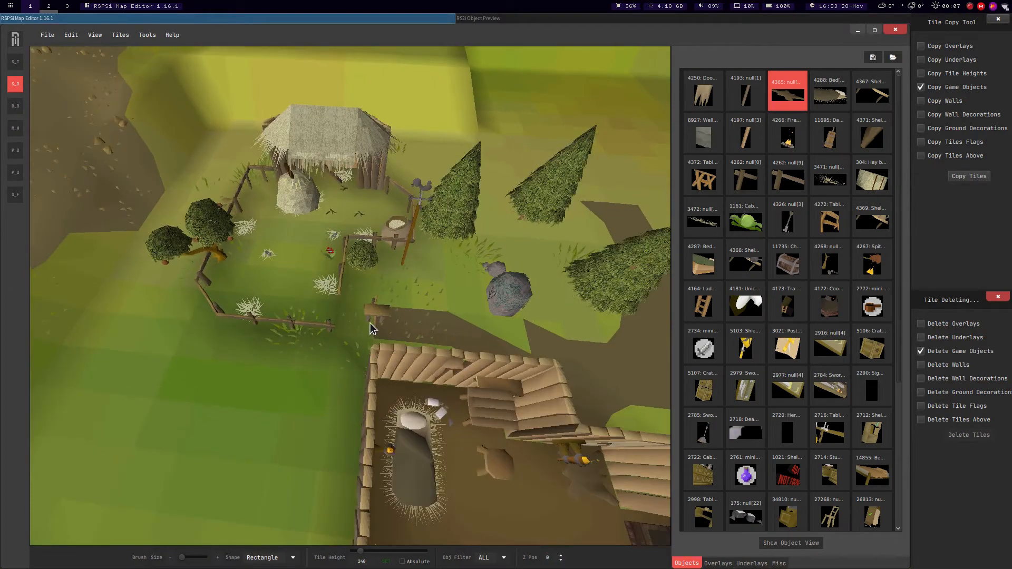
{"action": "key", "text": "w"}
{"action": "left_click", "coordinate": [377, 327]}
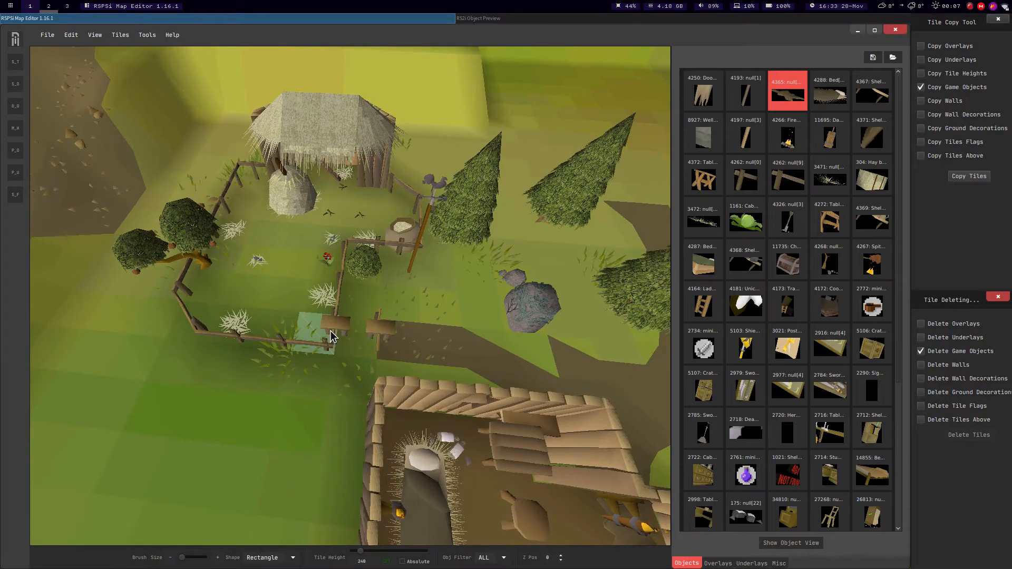
Delete the fence gate piece beside the hut's yard.
{"action": "key", "text": "d"}
{"action": "left_click", "coordinate": [15, 105]}
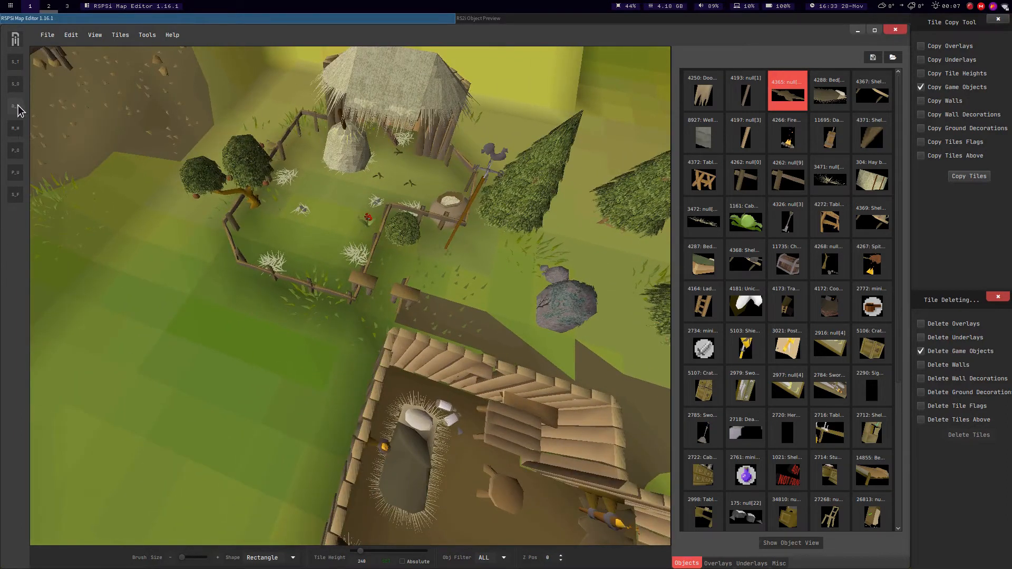
{"action": "left_click", "coordinate": [376, 274]}
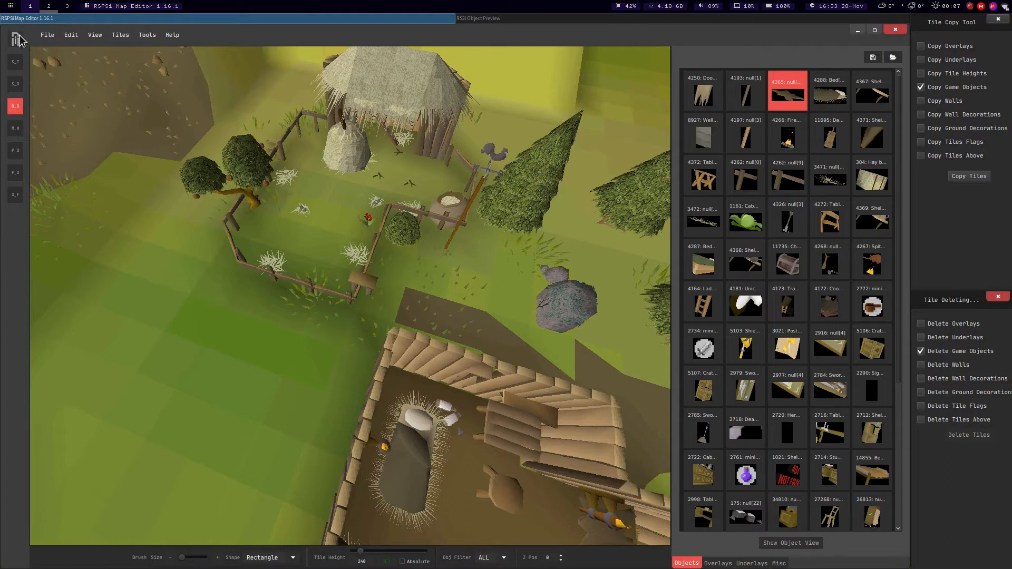
{"action": "left_click", "coordinate": [15, 62]}
Plant two trees beside the yard and one on the grass right of the river path.
{"action": "scroll", "coordinate": [348, 156], "scroll_direction": "up", "scroll_amount": 3}
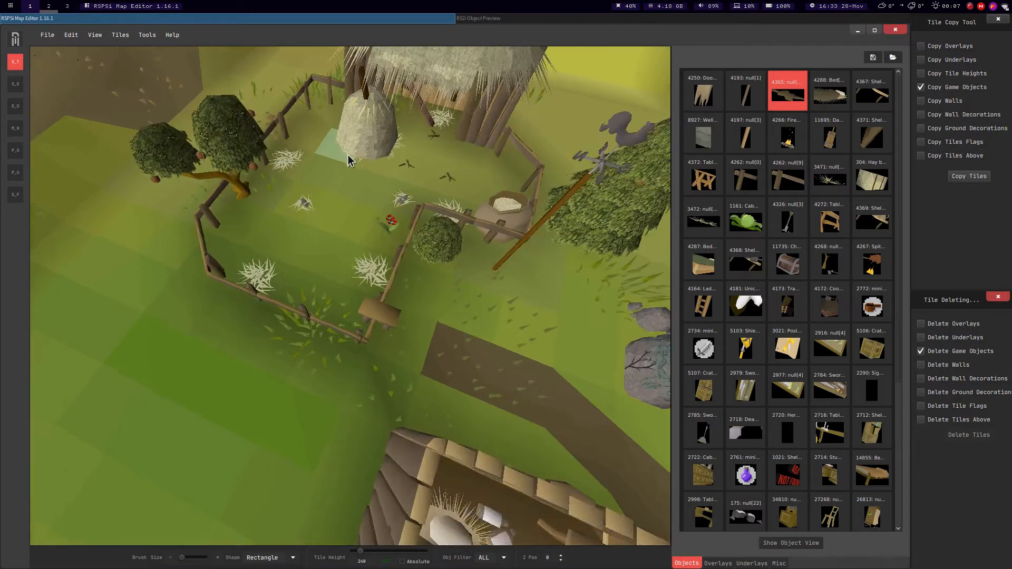
{"action": "middle_click_drag", "start_coordinate": [348, 155], "coordinate": [308, 152]}
{"action": "middle_click_drag", "start_coordinate": [371, 140], "coordinate": [316, 149]}
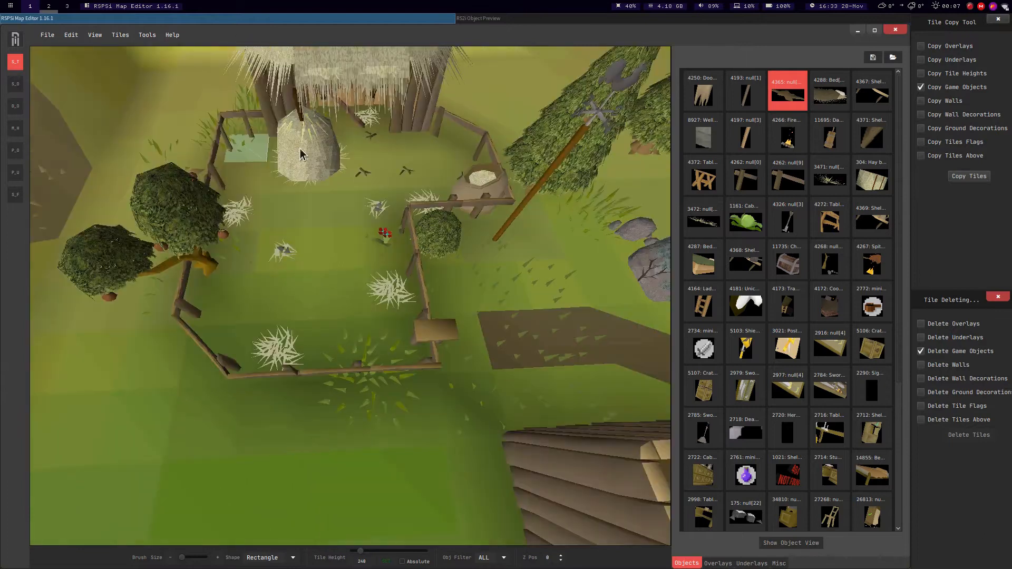
{"action": "scroll", "coordinate": [50, 80], "scroll_direction": "down", "scroll_amount": 5}
{"action": "left_click", "coordinate": [16, 84]}
{"action": "left_click", "coordinate": [224, 220]}
{"action": "left_click", "coordinate": [183, 147]}
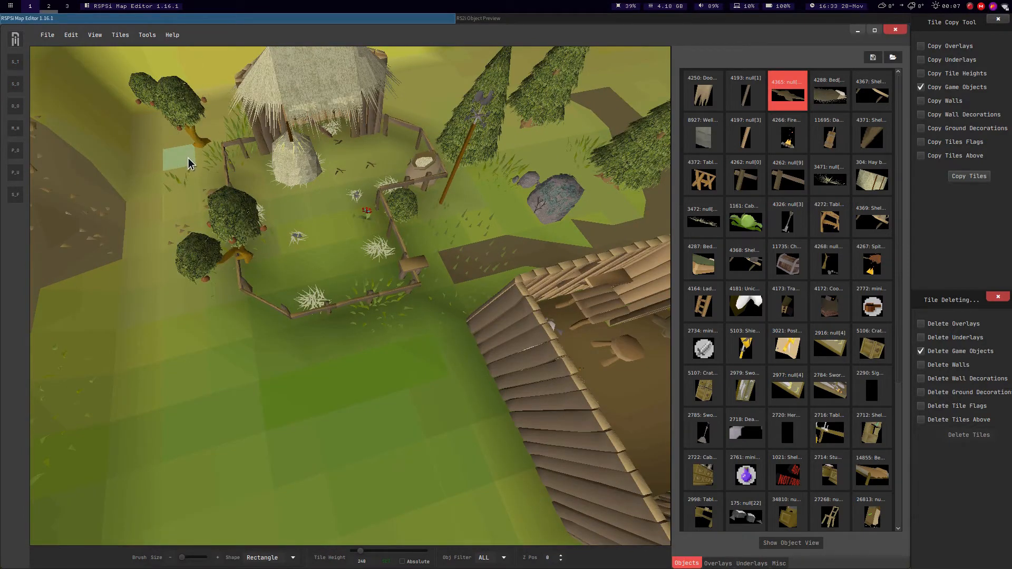
{"action": "scroll", "coordinate": [232, 264], "scroll_direction": "down", "scroll_amount": 5}
{"action": "middle_click_drag", "start_coordinate": [248, 289], "coordinate": [502, 266]}
{"action": "left_click", "coordinate": [489, 311]}
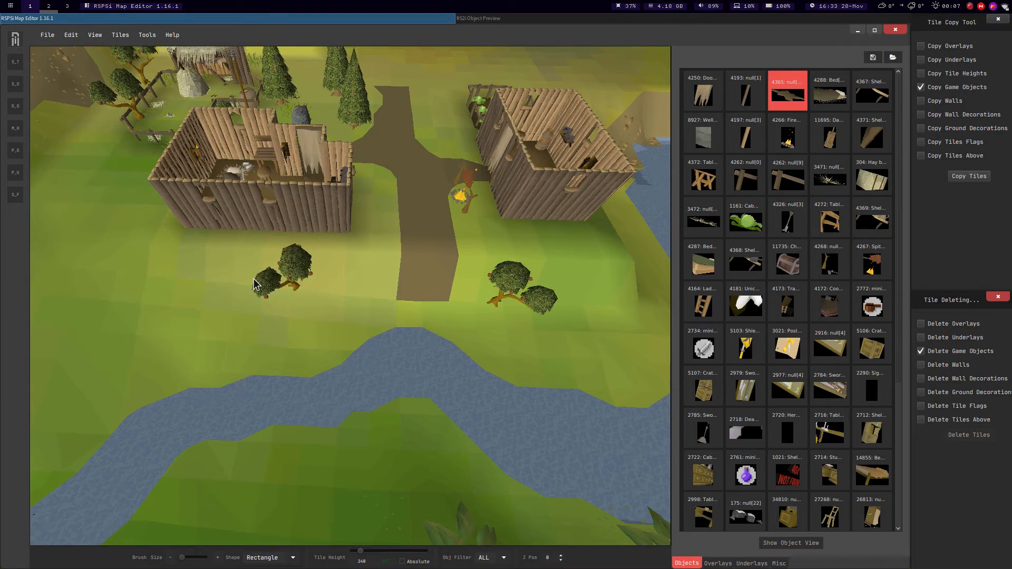
Move the view along the houses to the log-walled huts by the stone well.
{"action": "key", "text": "a"}
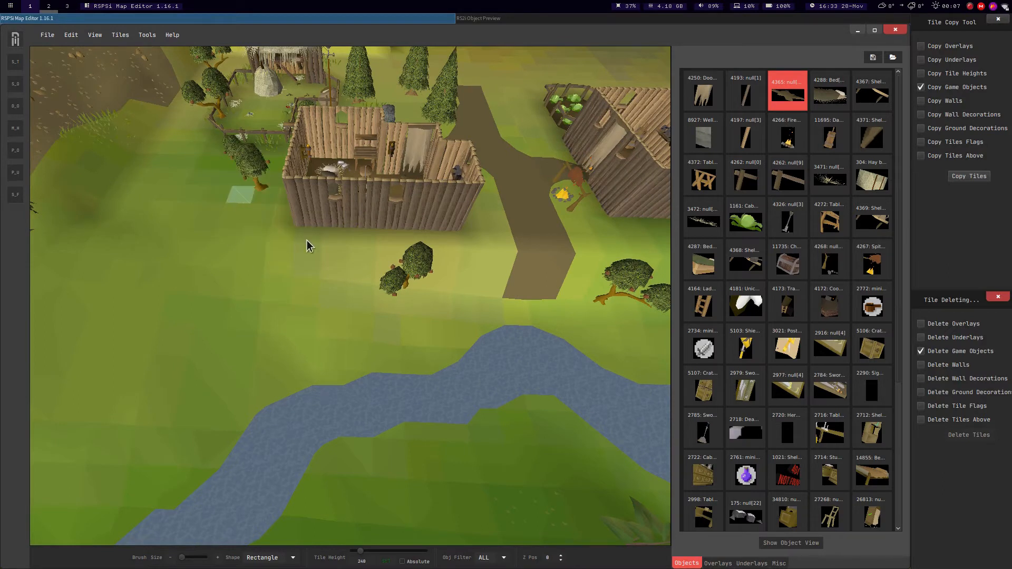
{"action": "key", "text": "a"}
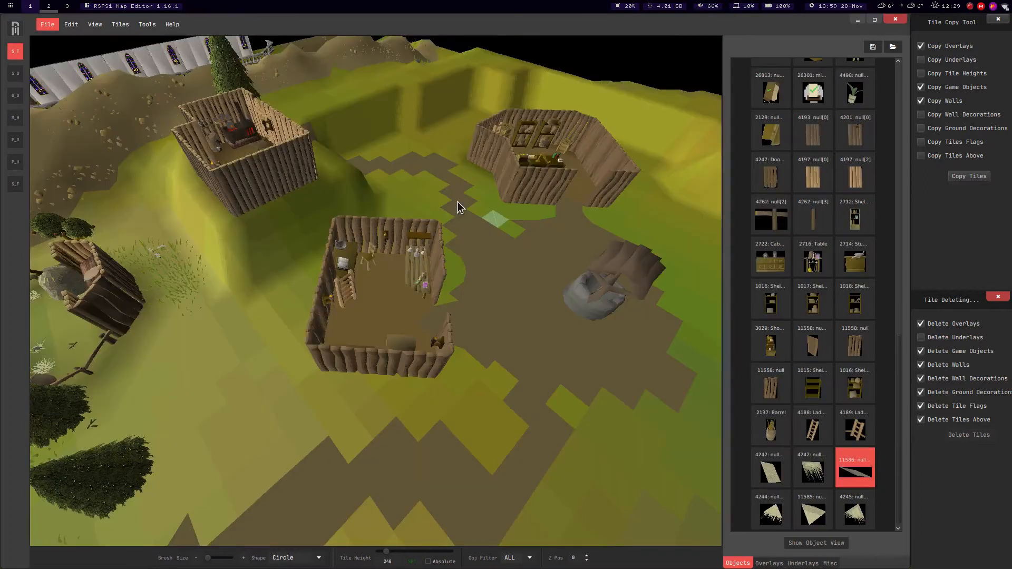
{"action": "key", "text": "Down"}
{"action": "left_click", "coordinate": [655, 191]}
{"action": "middle_click_drag", "start_coordinate": [655, 191], "coordinate": [520, 201]}
{"action": "key", "text": "w"}
{"action": "middle_click_drag", "start_coordinate": [422, 179], "coordinate": [545, 216]}
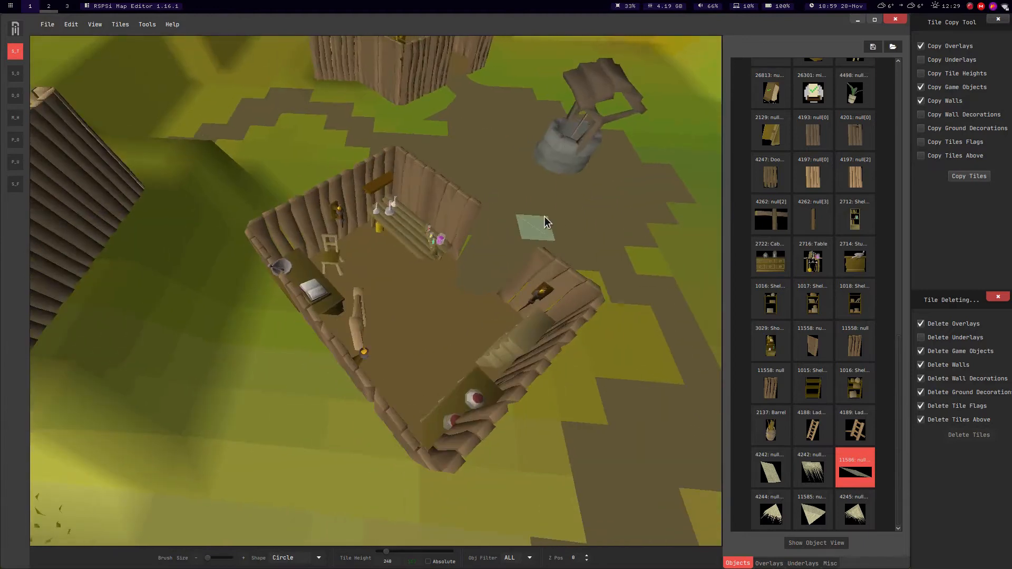
Tilt the view to look straight down into the log house's room.
{"action": "key", "text": "w"}
{"action": "key", "text": "d"}
{"action": "middle_click_drag", "start_coordinate": [545, 217], "coordinate": [366, 270]}
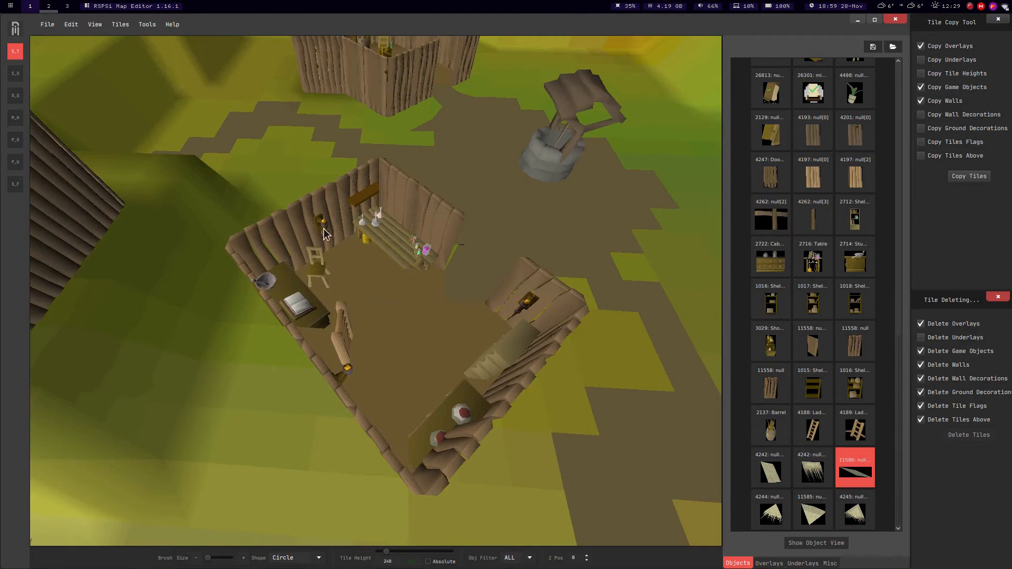
{"action": "scroll", "coordinate": [390, 270], "scroll_direction": "up", "scroll_amount": 3}
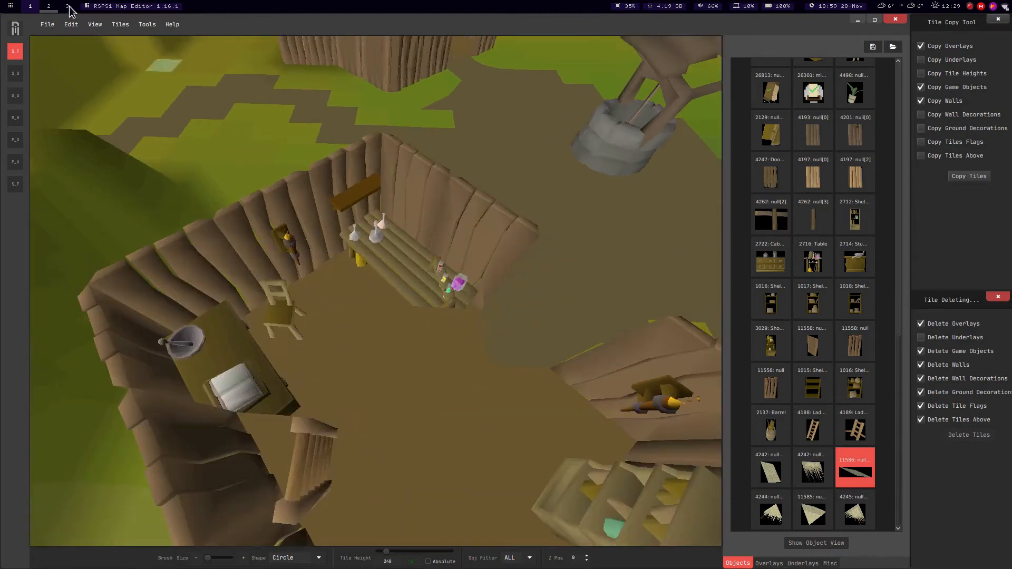
{"action": "mouse_move", "coordinate": [419, 264]}
{"action": "middle_mouse_down"}
{"action": "mouse_move", "coordinate": [399, 284]}
{"action": "mouse_move", "coordinate": [424, 259]}
{"action": "middle_mouse_up"}
{"action": "key", "text": "d"}
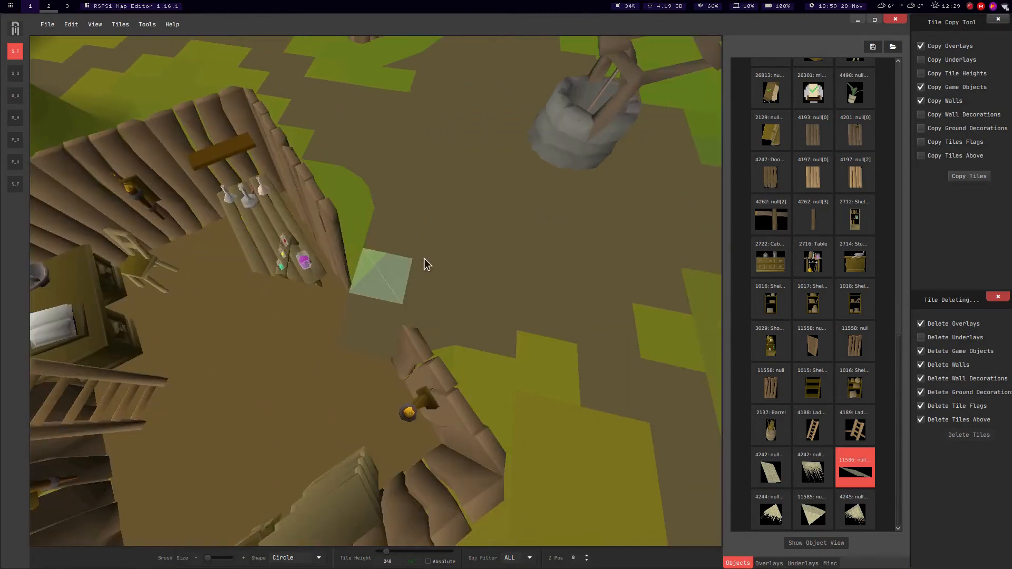
{"action": "middle_click_drag", "start_coordinate": [364, 250], "coordinate": [426, 252]}
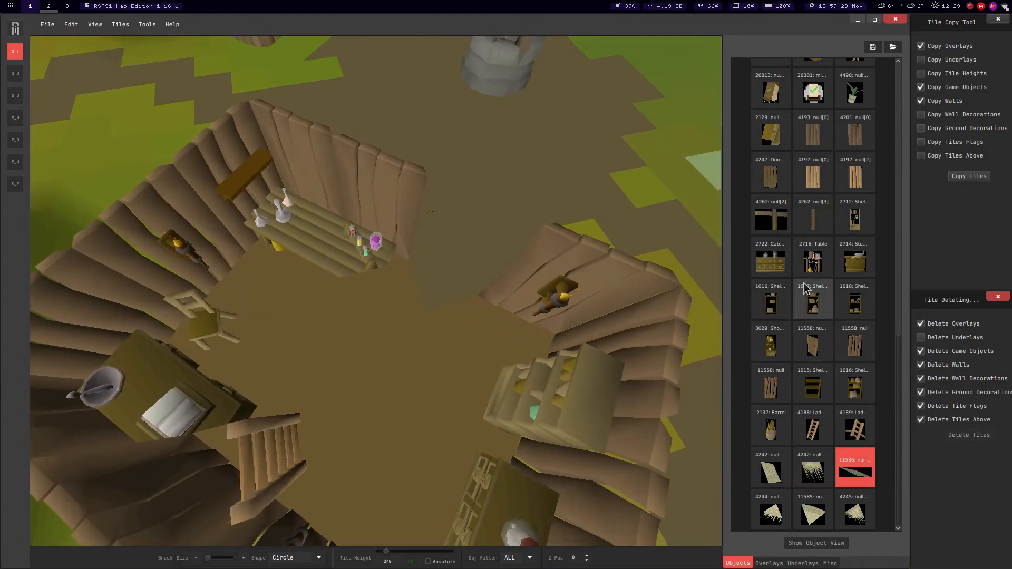
Place cabinet 2722 against the lower right wall, rotated to face into the room.
{"action": "left_click", "coordinate": [767, 261]}
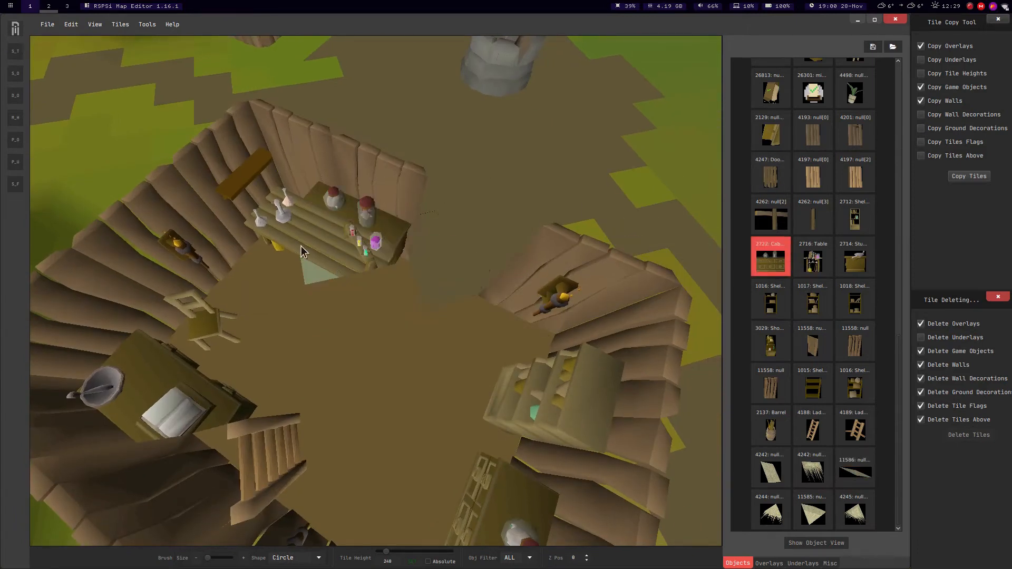
{"action": "scroll", "coordinate": [287, 240], "scroll_direction": "down", "scroll_amount": 5}
{"action": "middle_click_drag", "start_coordinate": [391, 282], "coordinate": [431, 283]}
{"action": "key", "text": "r"}
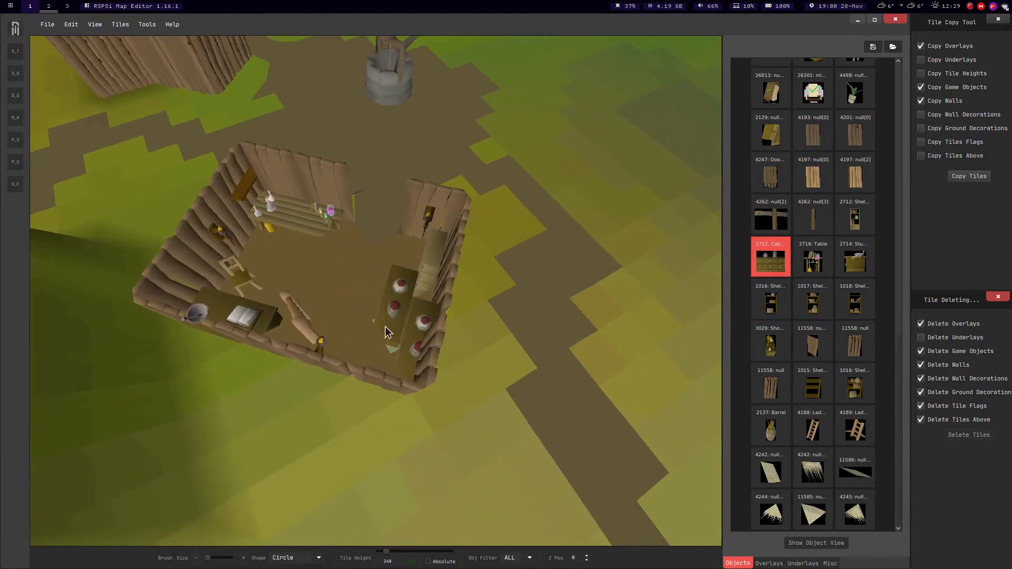
{"action": "left_click", "coordinate": [399, 350]}
{"action": "scroll", "coordinate": [347, 184], "scroll_direction": "up", "scroll_amount": 3}
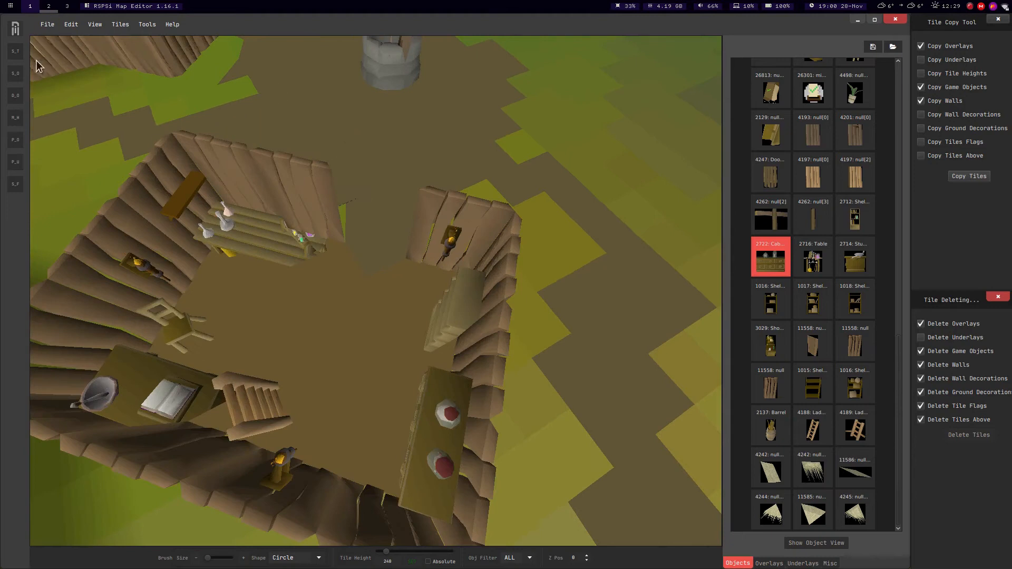
{"action": "key", "text": "d"}
{"action": "key", "text": "a"}
{"action": "key", "text": "r"}
Orbit around the house, then raise Z Pos to 1 for the upper floor.
{"action": "middle_click_drag", "start_coordinate": [412, 277], "coordinate": [273, 300]}
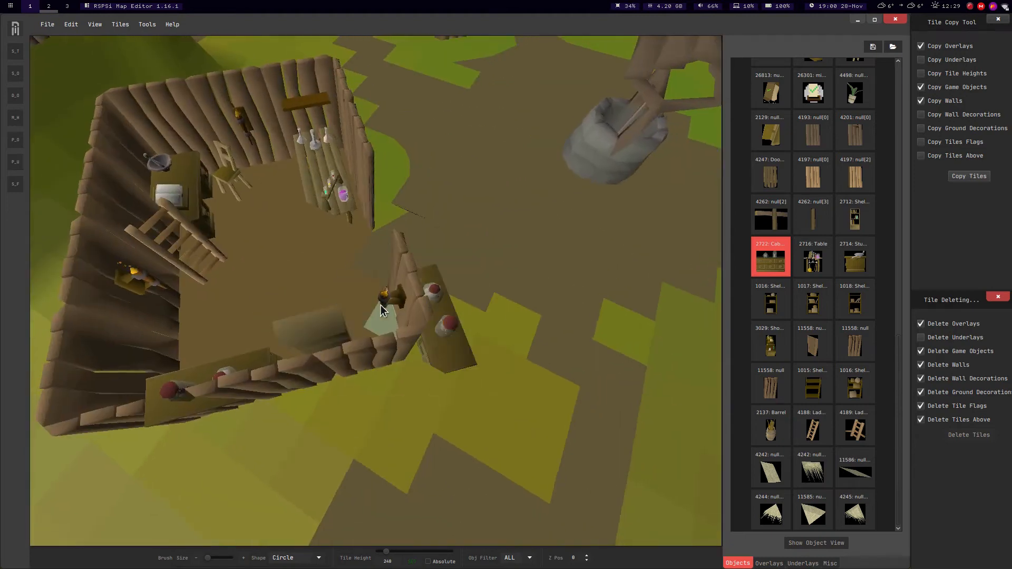
{"action": "key", "text": "d"}
{"action": "key", "text": "a"}
{"action": "middle_click_drag", "start_coordinate": [231, 158], "coordinate": [318, 201]}
{"action": "key", "text": "a"}
{"action": "key", "text": "s"}
{"action": "middle_click_drag", "start_coordinate": [445, 244], "coordinate": [324, 309]}
{"action": "key", "text": "w"}
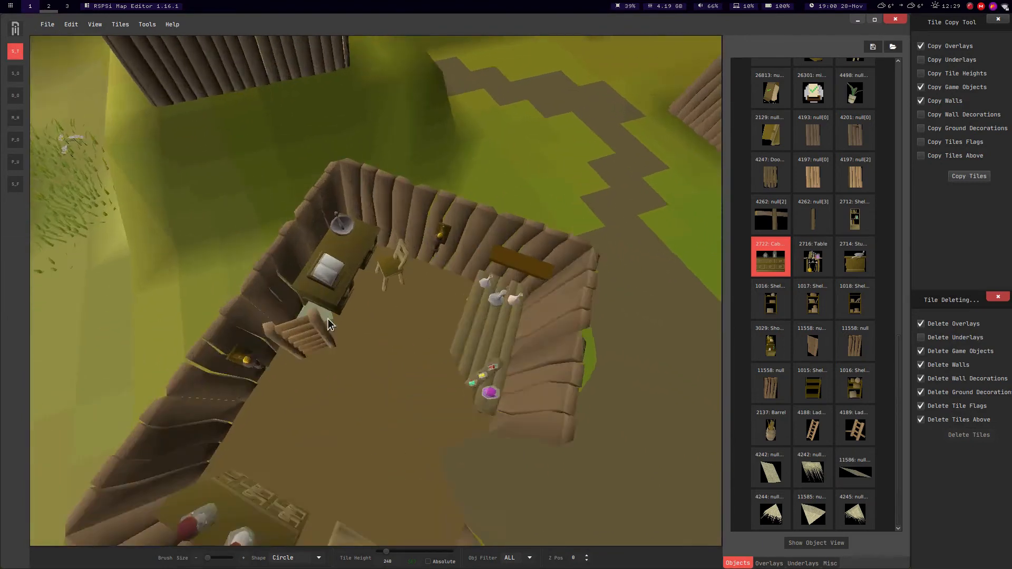
{"action": "key", "text": "a"}
{"action": "key", "text": "s"}
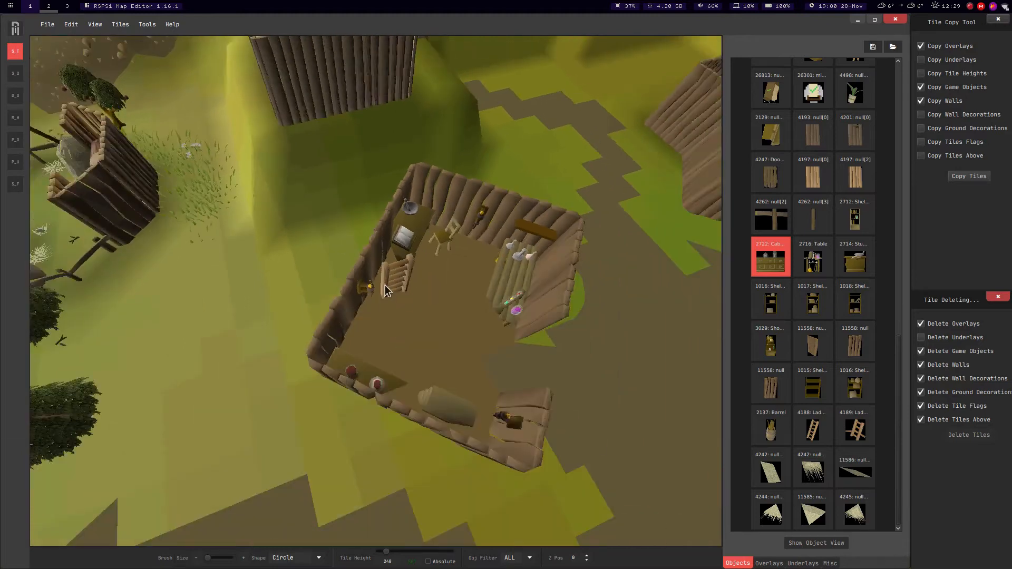
{"action": "left_click", "coordinate": [587, 555]}
Paint a see-through hole overlay on the floor tile beside the ladder.
{"action": "key", "text": "w"}
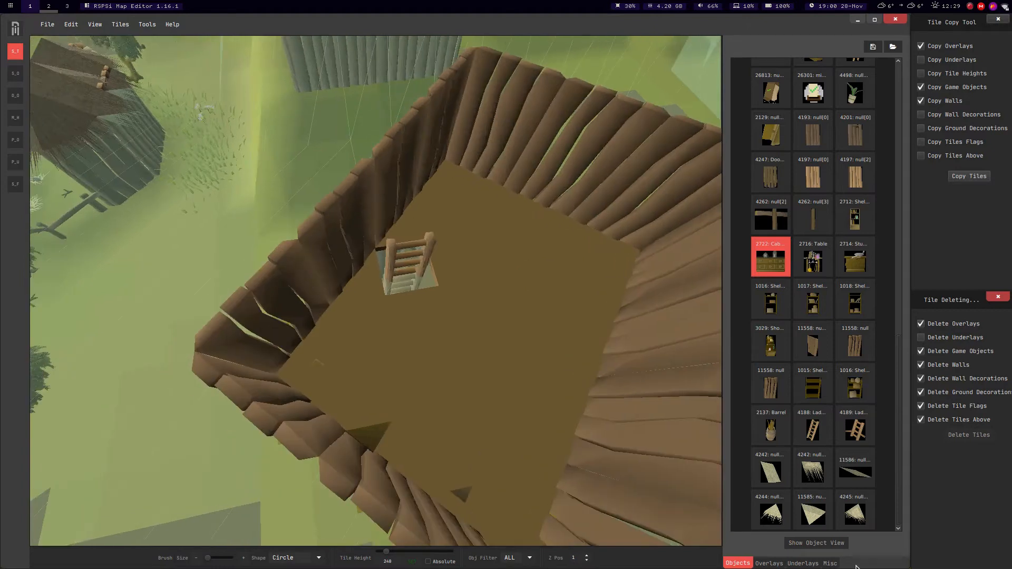
{"action": "left_click", "coordinate": [769, 564]}
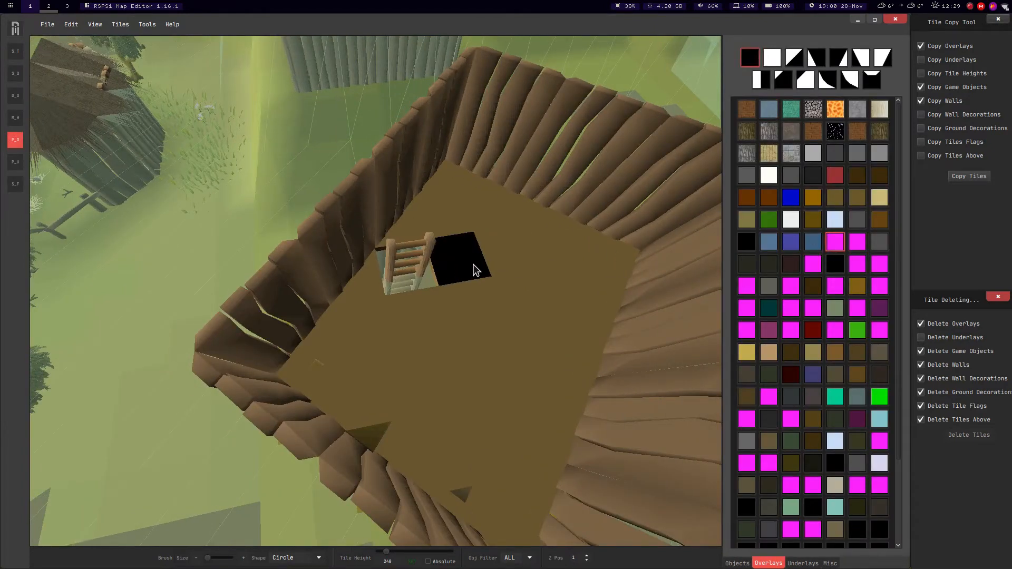
{"action": "key", "text": "w"}
{"action": "key", "text": "s"}
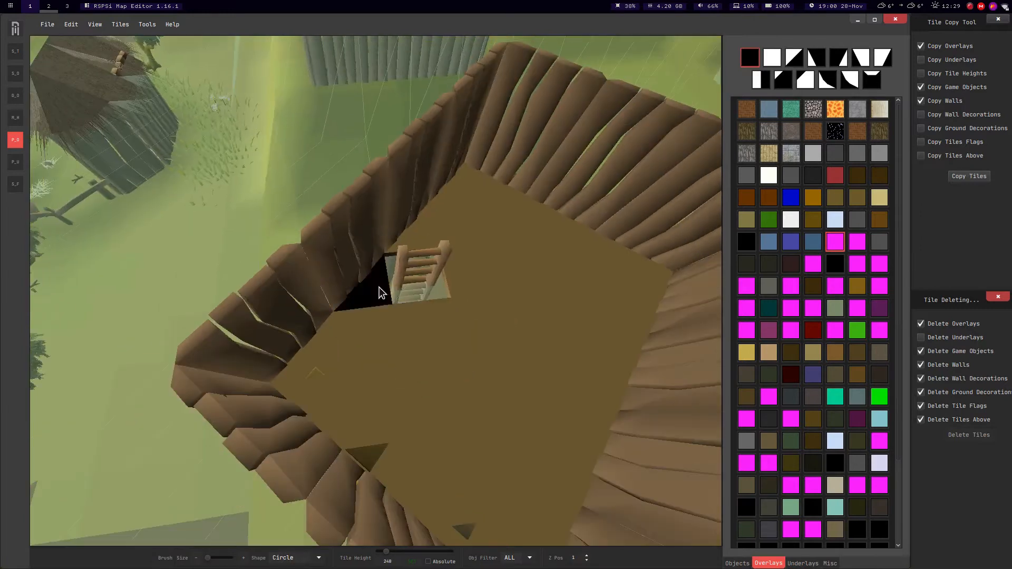
{"action": "key", "text": "d"}
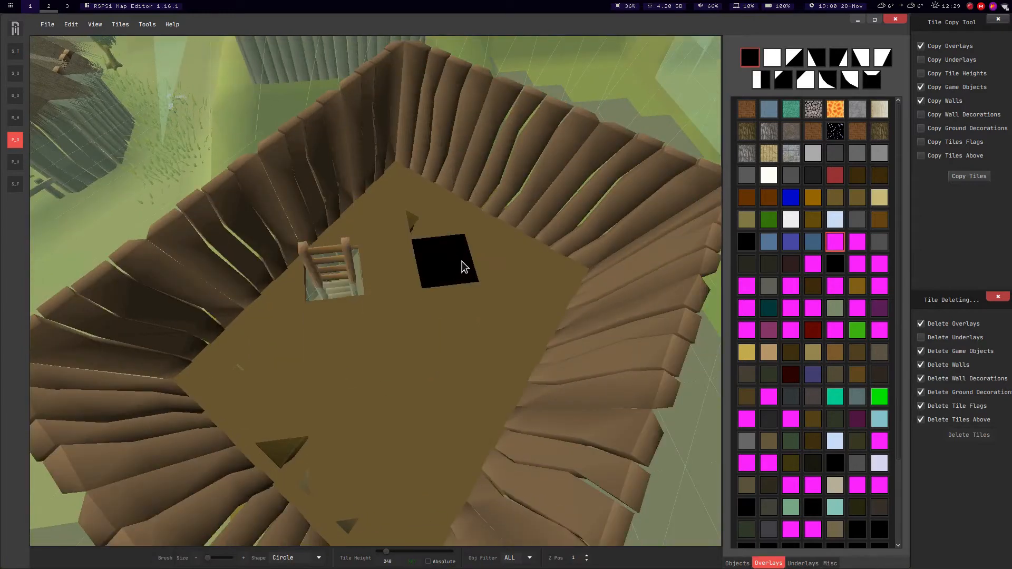
{"action": "left_click", "coordinate": [444, 236]}
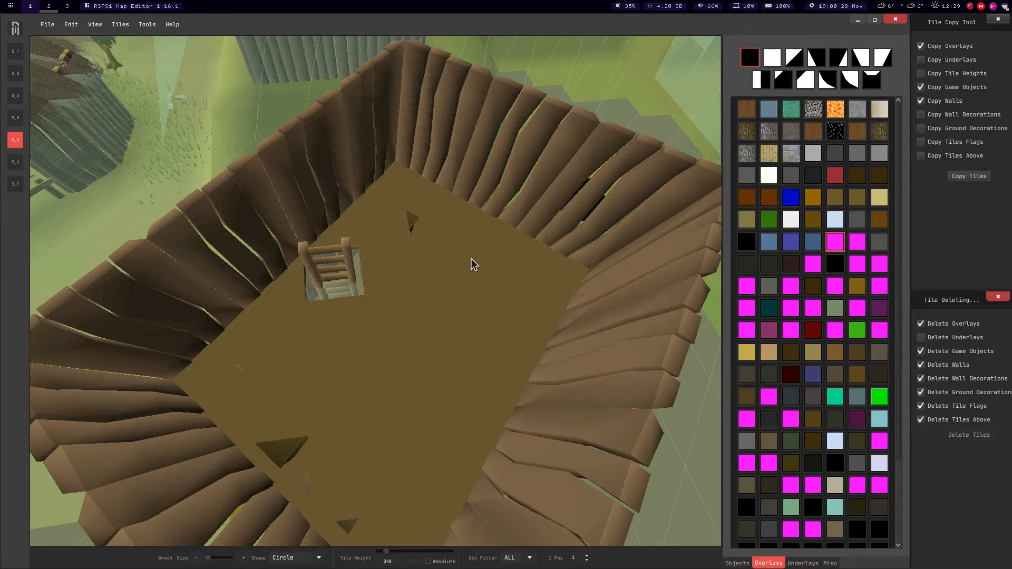
Leave overlay painting, check the upper floor around the ladder, then lower Z Pos to 0.
{"action": "key", "text": "a"}
{"action": "left_click", "coordinate": [15, 55]}
{"action": "key", "text": "d"}
{"action": "middle_click_drag", "start_coordinate": [490, 295], "coordinate": [369, 264]}
{"action": "key", "text": "s"}
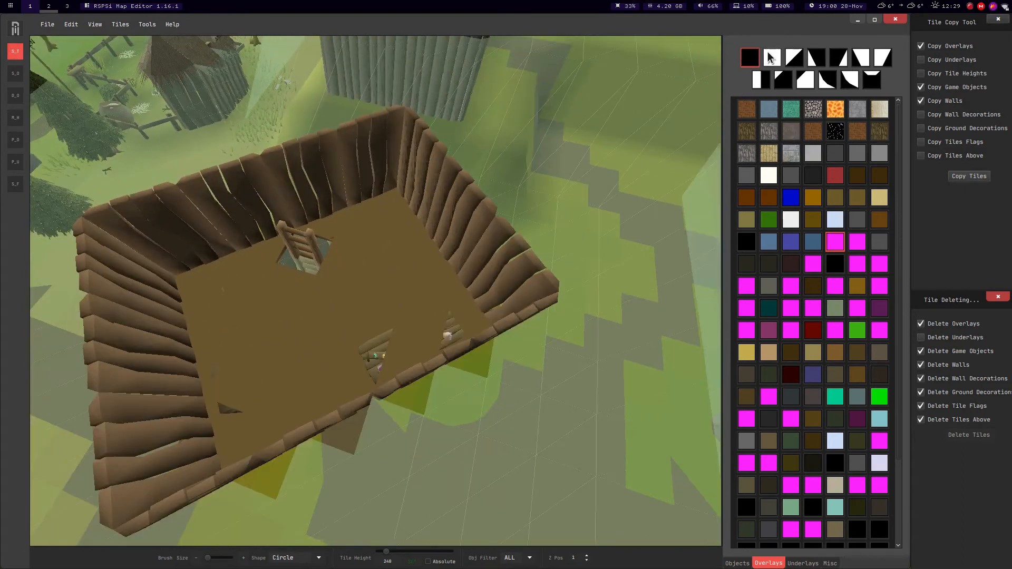
{"action": "key", "text": "a"}
{"action": "key", "text": "w"}
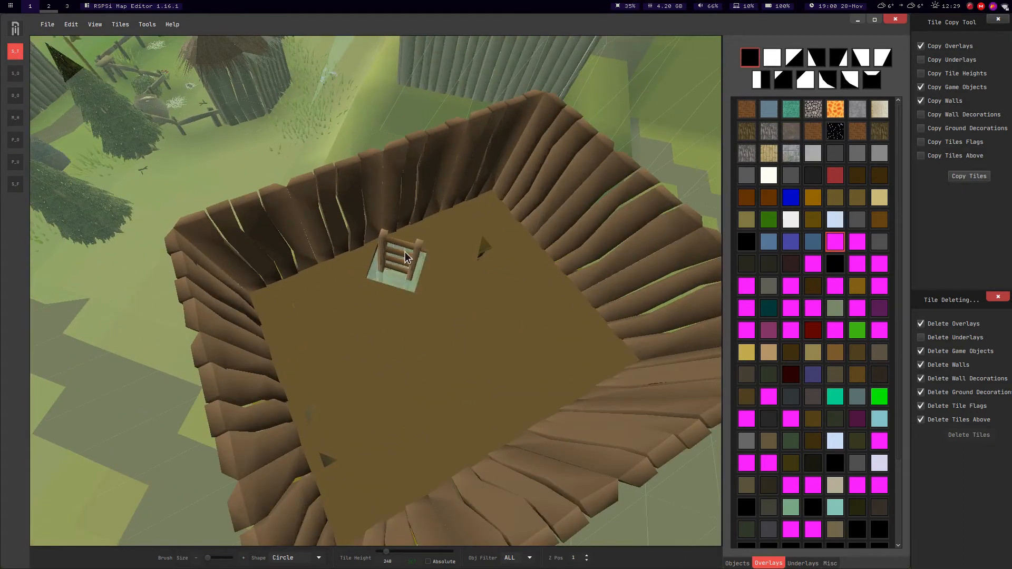
{"action": "key", "text": "w"}
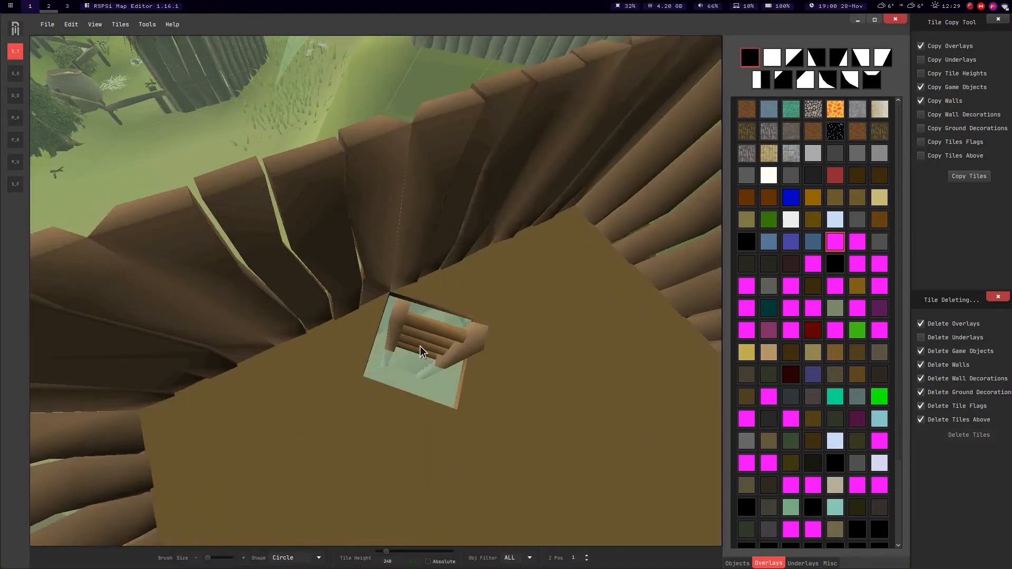
{"action": "key", "text": "s"}
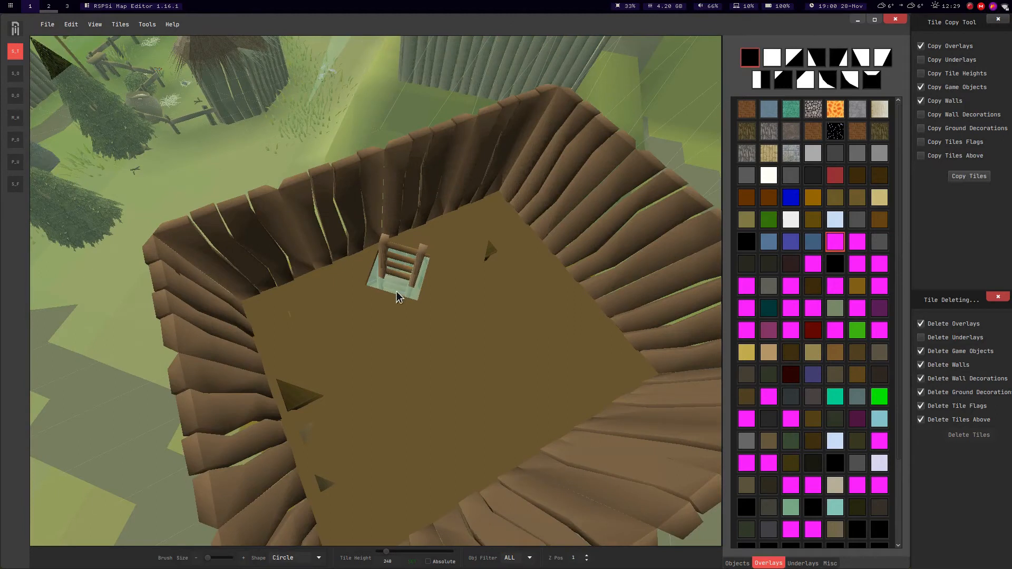
{"action": "key", "text": "w"}
{"action": "key", "text": "s"}
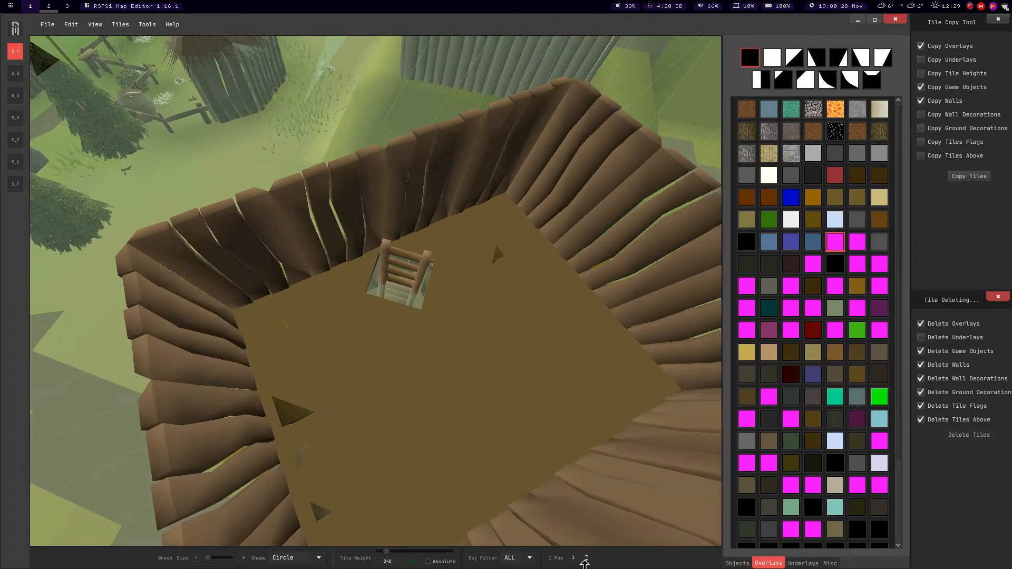
{"action": "left_click", "coordinate": [586, 560]}
Raise the placement Z position to 2, the level above the log hut.
{"action": "key", "text": "w"}
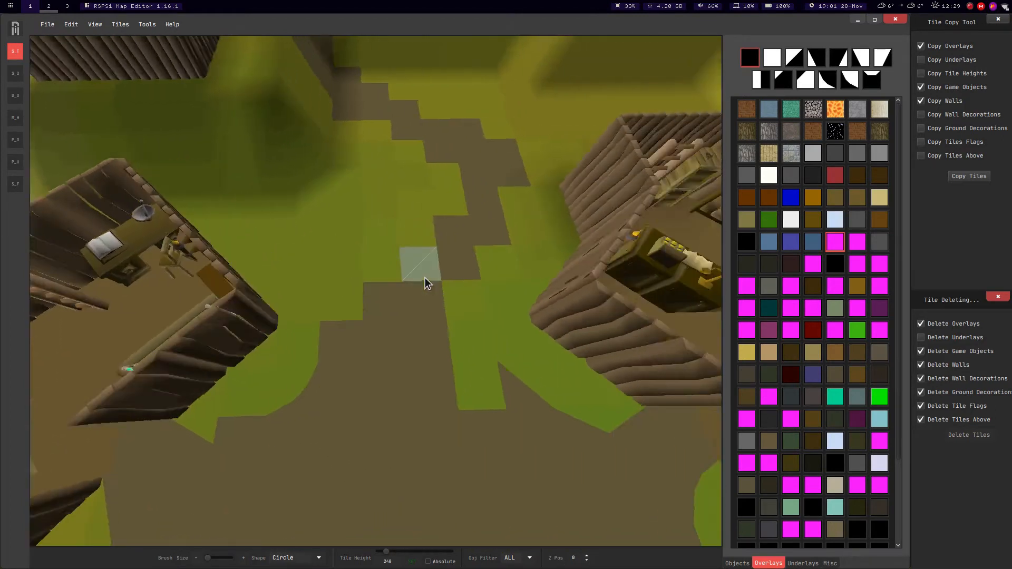
{"action": "key", "text": "d"}
{"action": "middle_click_drag", "start_coordinate": [425, 278], "coordinate": [447, 312]}
{"action": "key", "text": "w"}
{"action": "key", "text": "d"}
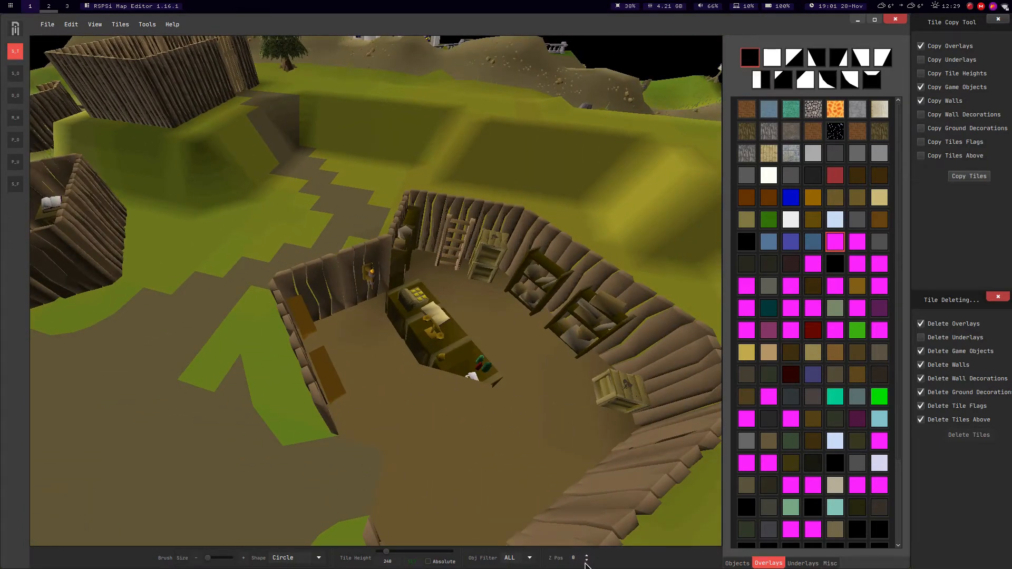
{"action": "key", "text": "s"}
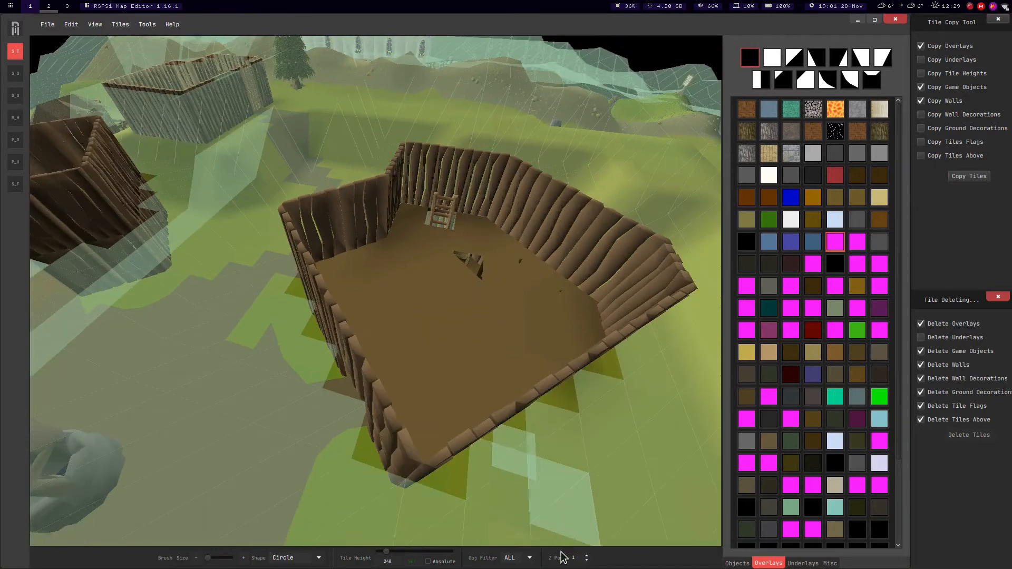
{"action": "left_click", "coordinate": [586, 557]}
Bring up the Objects palette of placeable objects.
{"action": "middle_click_drag", "start_coordinate": [403, 312], "coordinate": [381, 190]}
{"action": "key", "text": "d"}
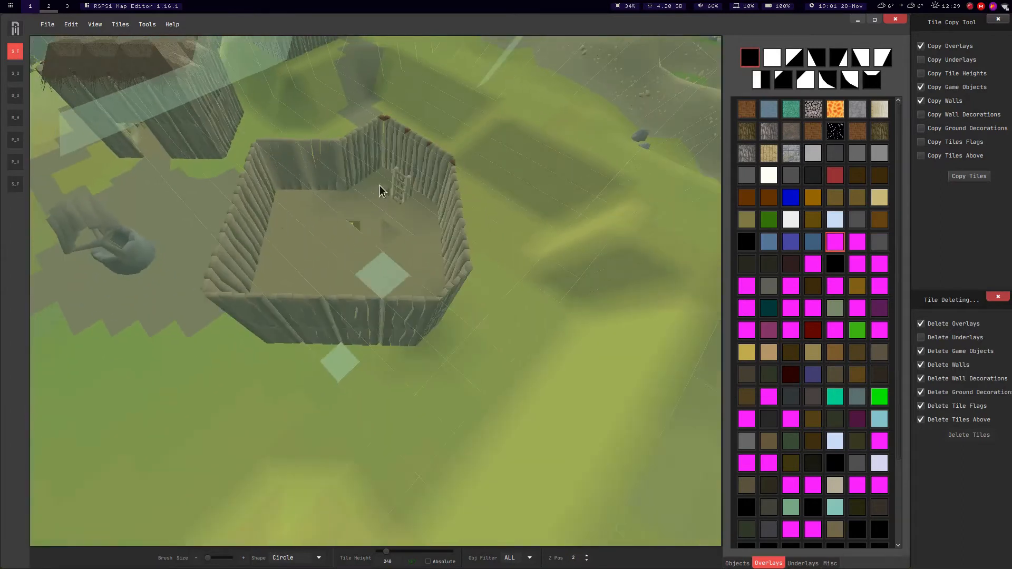
{"action": "middle_click_drag", "start_coordinate": [551, 430], "coordinate": [615, 436]}
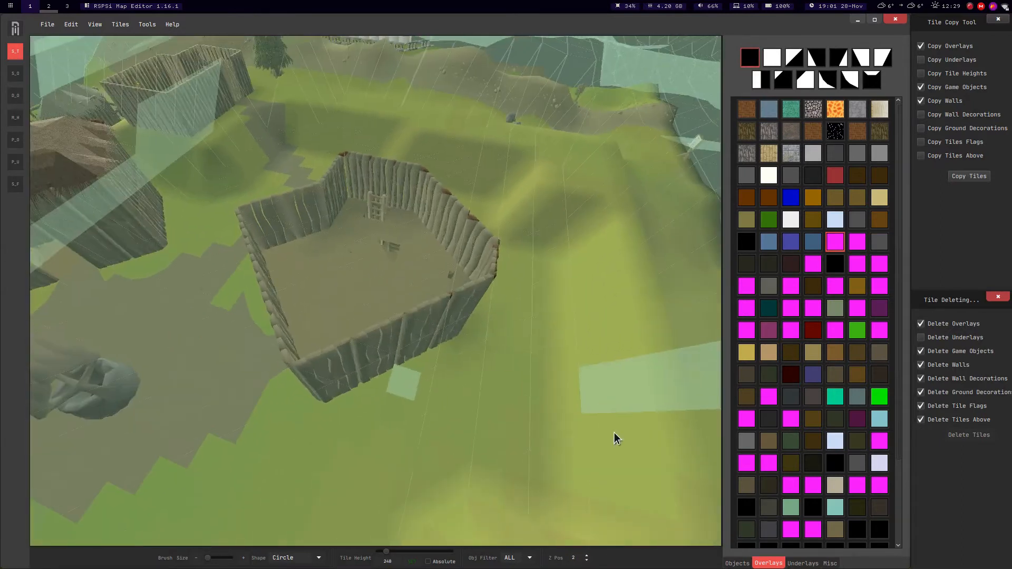
{"action": "left_click", "coordinate": [732, 562]}
Select the tiles covering the whole fenced hut.
{"action": "middle_click_drag", "start_coordinate": [364, 174], "coordinate": [330, 128]}
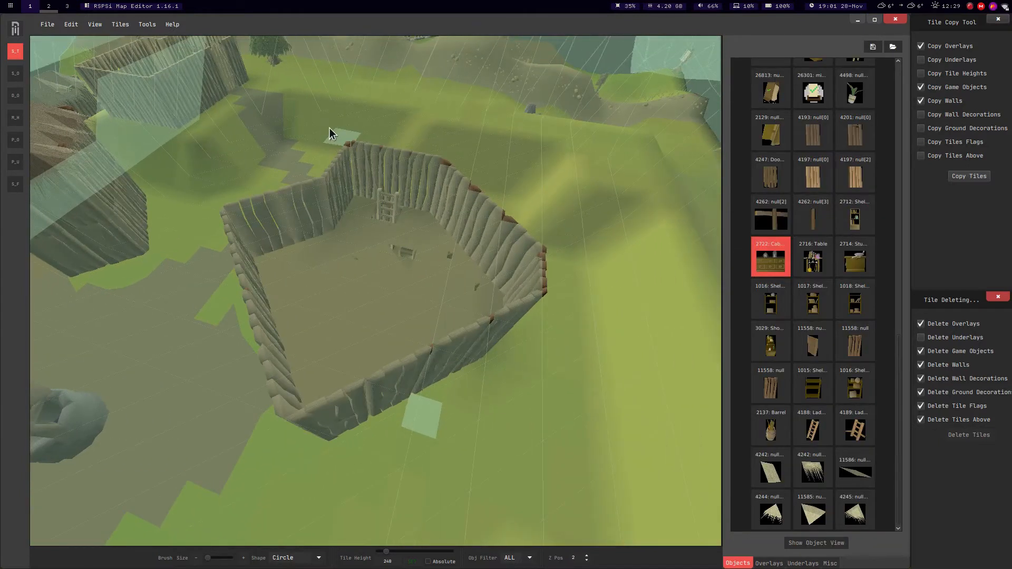
{"action": "key", "text": "w"}
{"action": "middle_click_drag", "start_coordinate": [602, 216], "coordinate": [385, 90]}
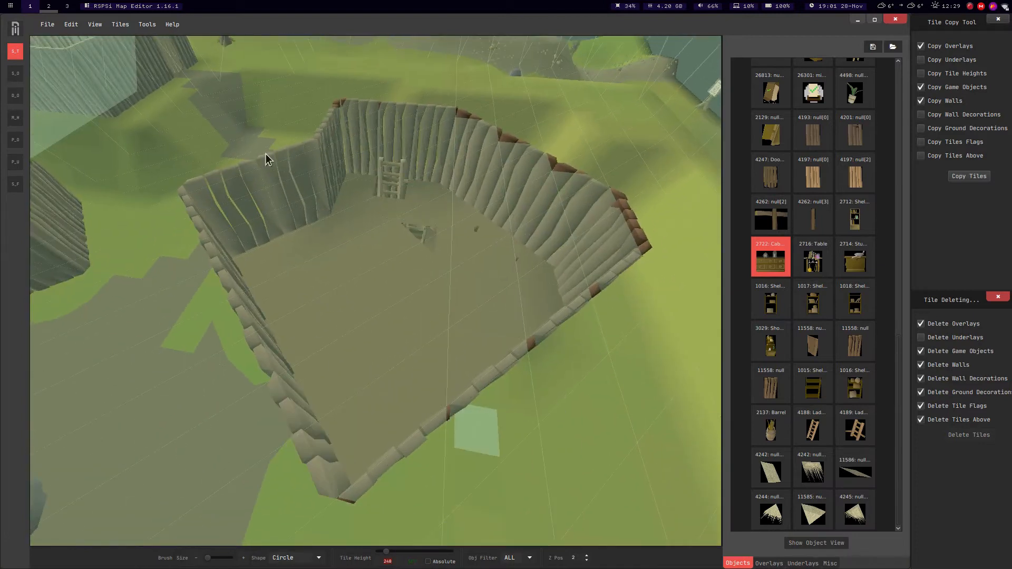
{"action": "middle_click_drag", "start_coordinate": [603, 121], "coordinate": [549, 64]}
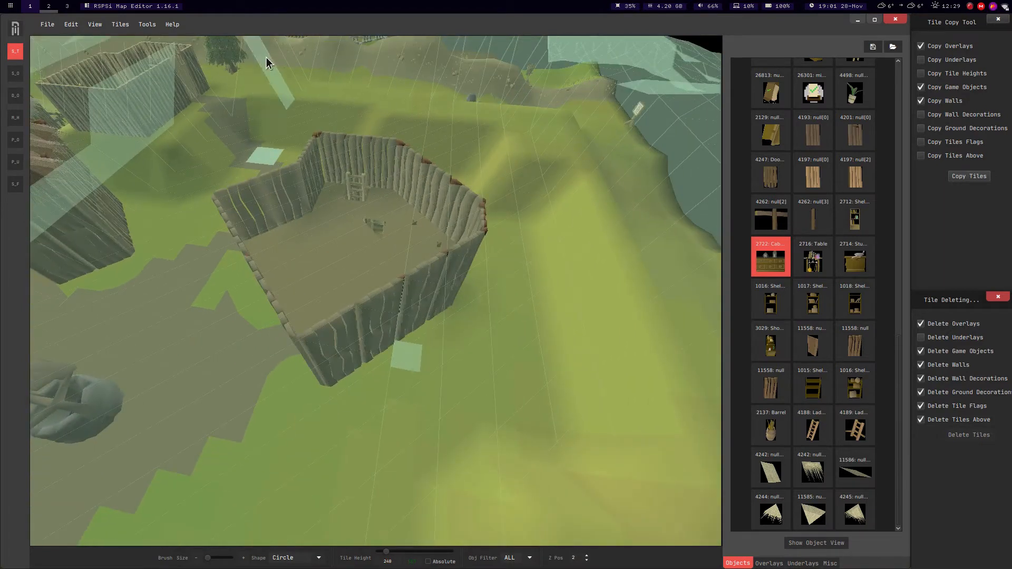
{"action": "left_click_drag", "start_coordinate": [278, 89], "coordinate": [628, 454]}
{"action": "middle_click_drag", "start_coordinate": [317, 192], "coordinate": [428, 258]}
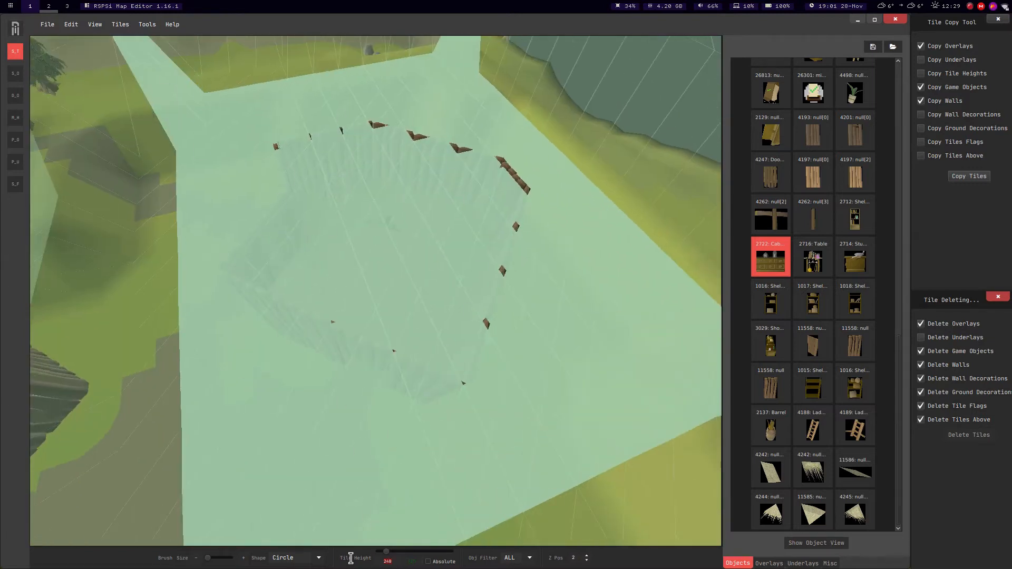
Try the Tiles menu, clear the hut's tile selection and settle Z Pos at 2.
{"action": "left_click", "coordinate": [121, 25]}
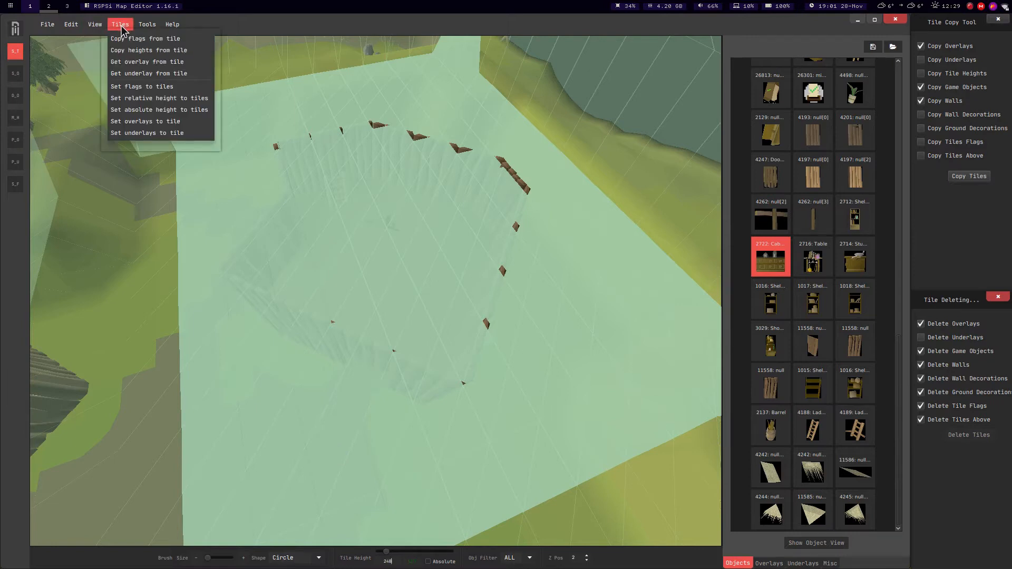
{"action": "left_click", "coordinate": [150, 99]}
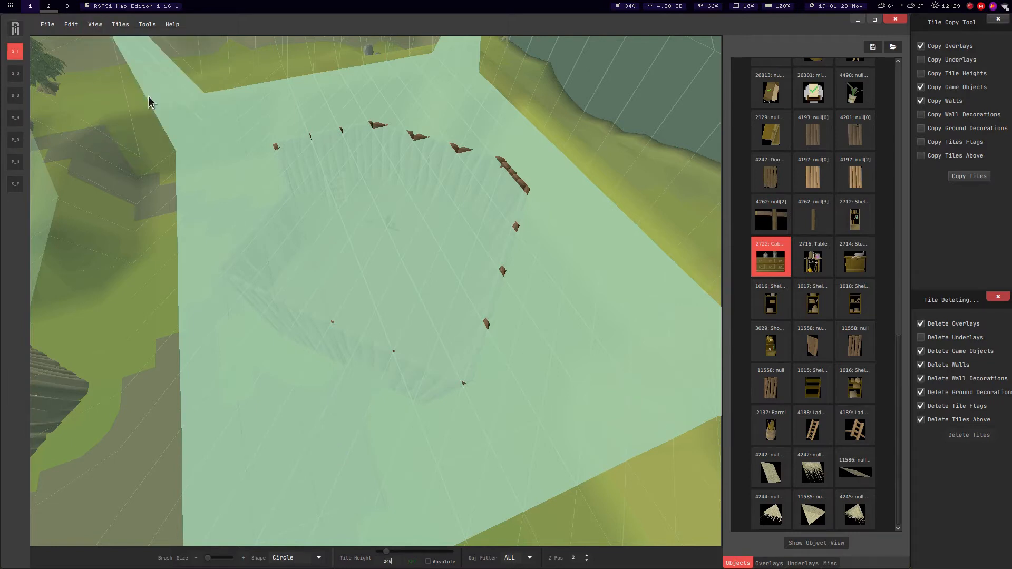
{"action": "left_click", "coordinate": [370, 154]}
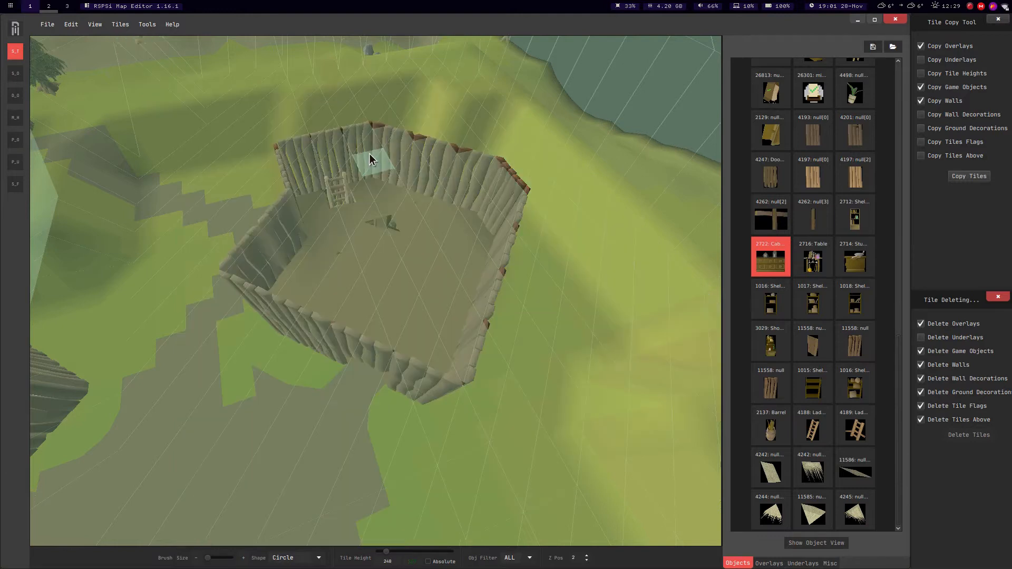
{"action": "left_click", "coordinate": [586, 560]}
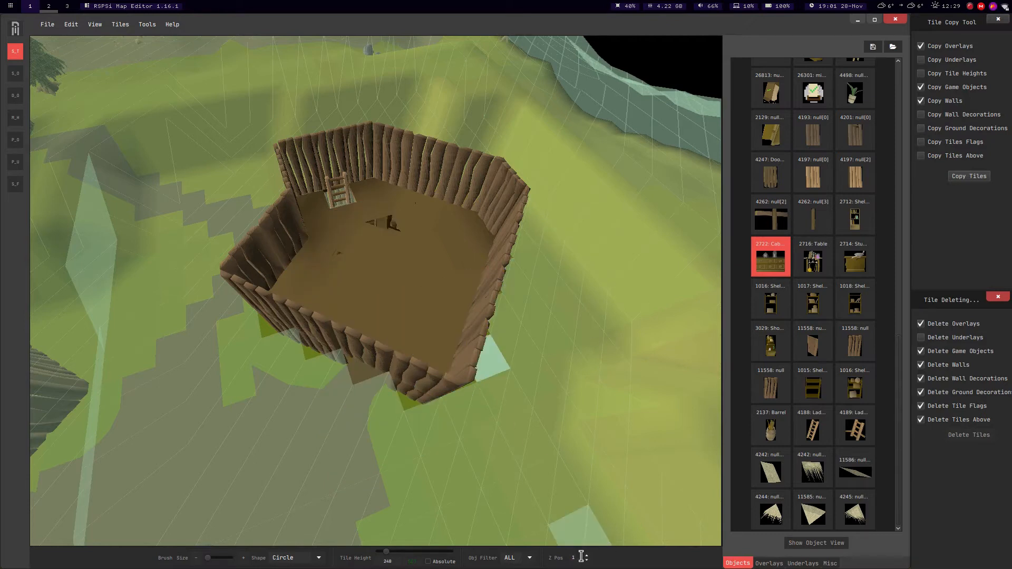
{"action": "middle_click_drag", "start_coordinate": [490, 237], "coordinate": [852, 441]}
{"action": "middle_click_drag", "start_coordinate": [537, 397], "coordinate": [814, 498]}
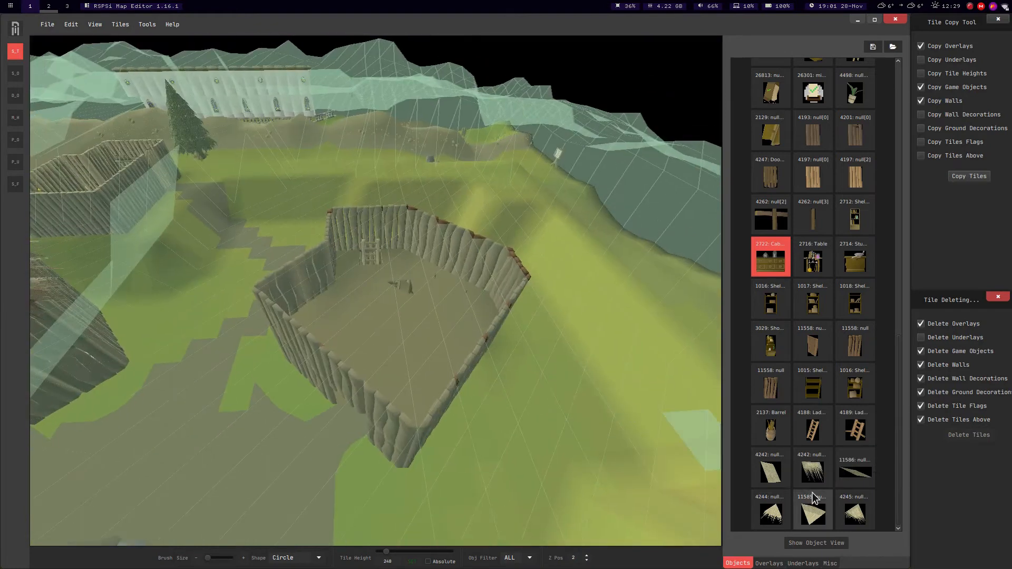
Choose thatch roof piece 4244, rotate it and place pieces along the first wall.
{"action": "left_click", "coordinate": [822, 504]}
{"action": "left_click", "coordinate": [849, 478]}
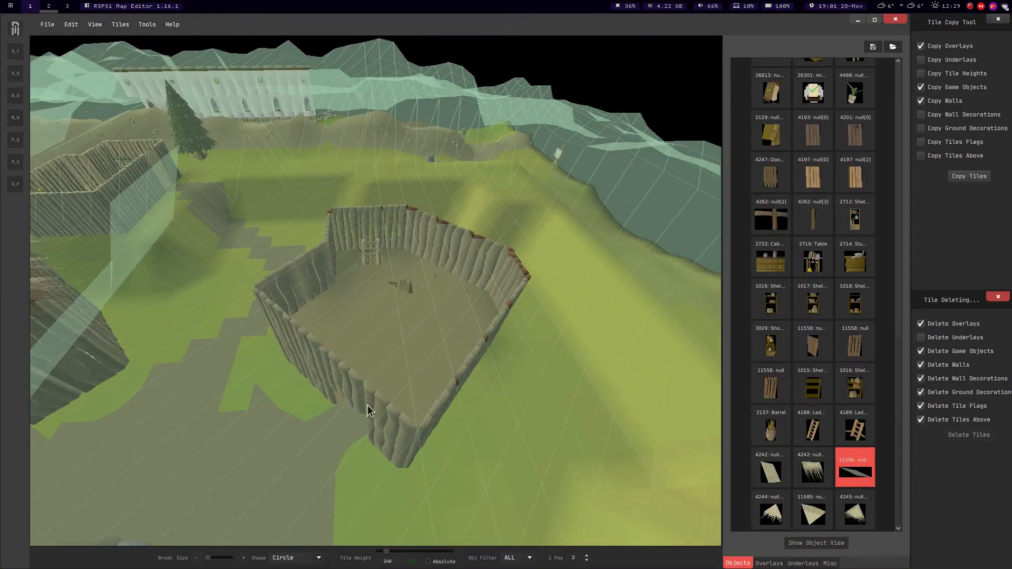
{"action": "middle_click_drag", "start_coordinate": [435, 356], "coordinate": [780, 507]}
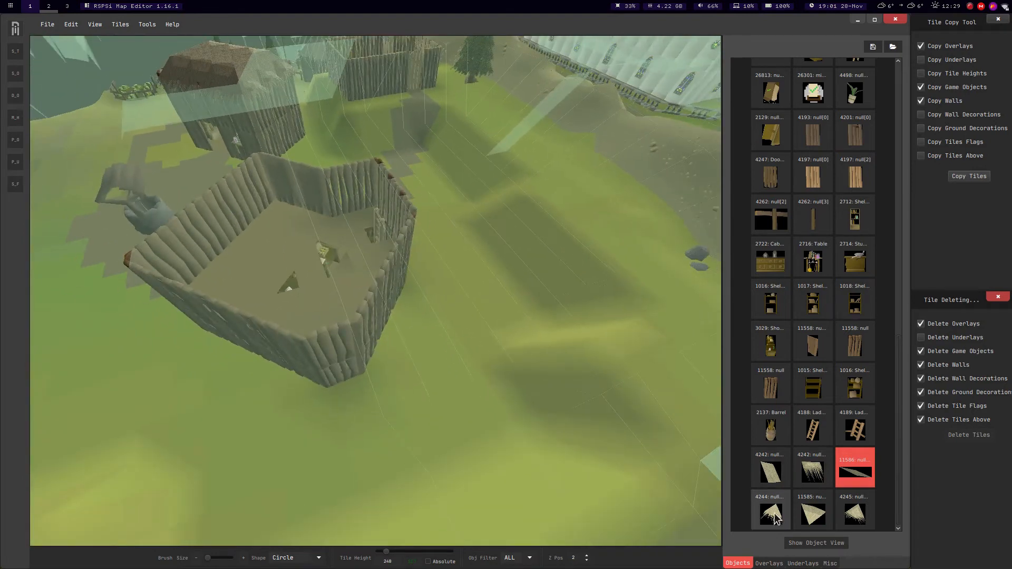
{"action": "left_click", "coordinate": [784, 510]}
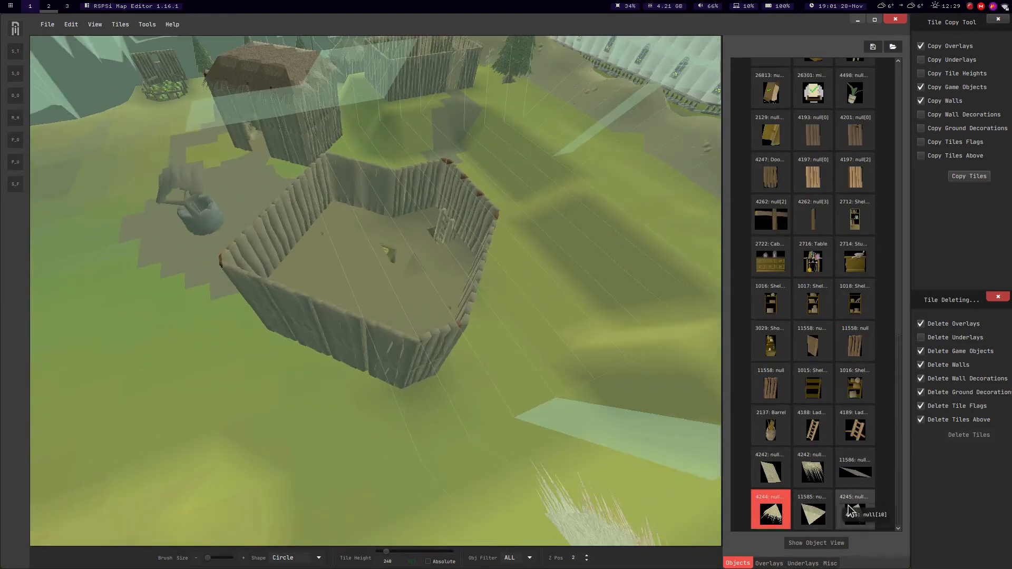
{"action": "scroll", "coordinate": [380, 360], "scroll_direction": "up", "scroll_amount": 3}
{"action": "key", "text": "r"}
{"action": "key", "text": "r"}
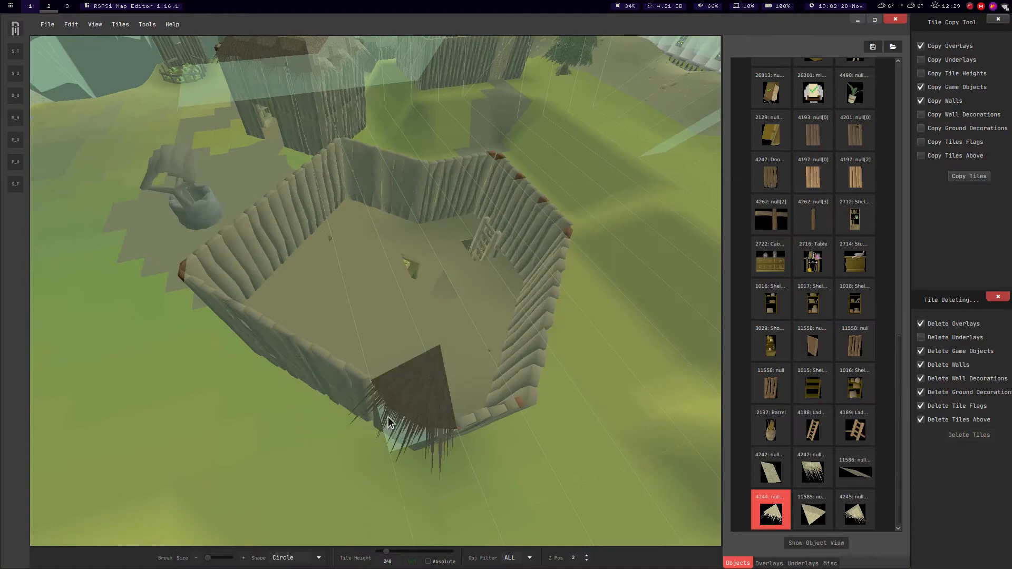
{"action": "left_click", "coordinate": [328, 377]}
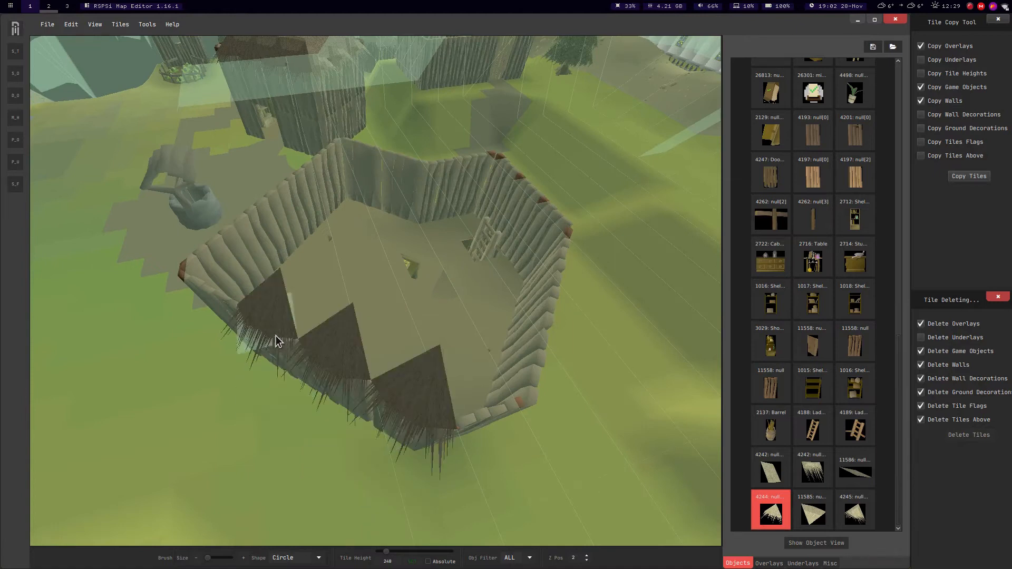
{"action": "left_click", "coordinate": [276, 339]}
{"action": "middle_click_drag", "start_coordinate": [276, 338], "coordinate": [303, 349]}
{"action": "left_click", "coordinate": [299, 350]}
Rotate the 4244 thatch piece and place two along the left wall.
{"action": "key", "text": "a"}
{"action": "key", "text": "r"}
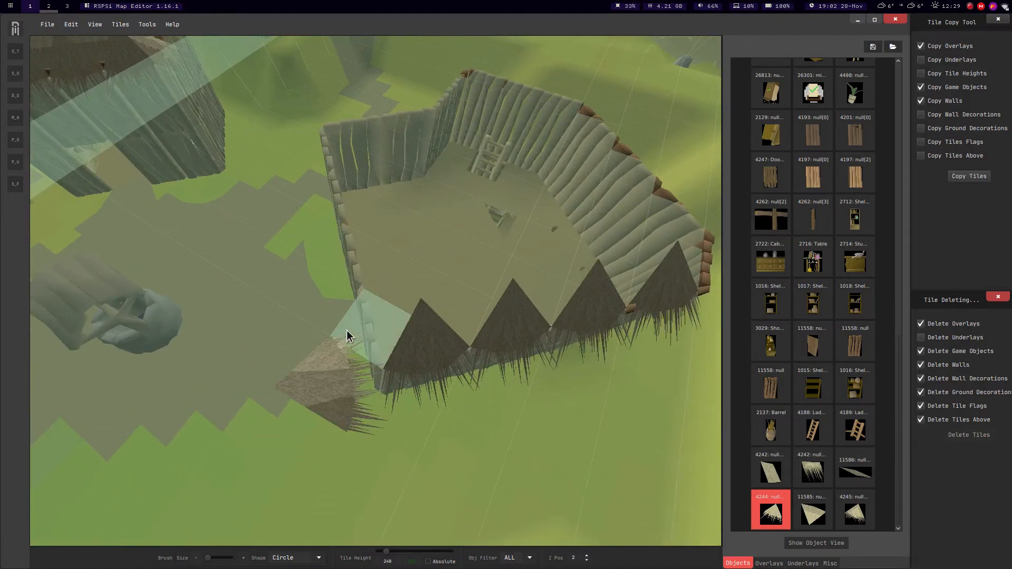
{"action": "key", "text": "r"}
{"action": "key", "text": "r"}
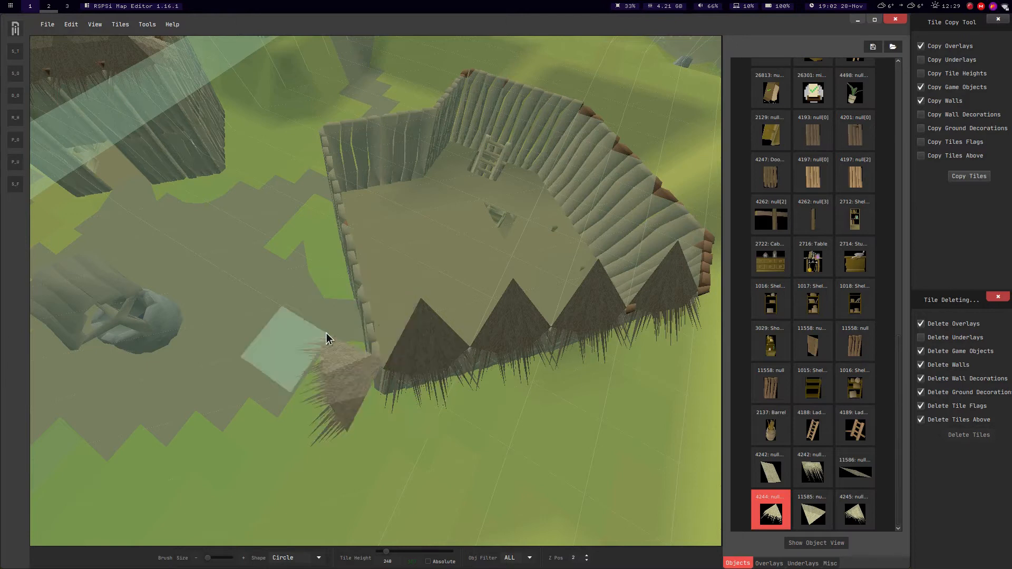
{"action": "left_click", "coordinate": [324, 264]}
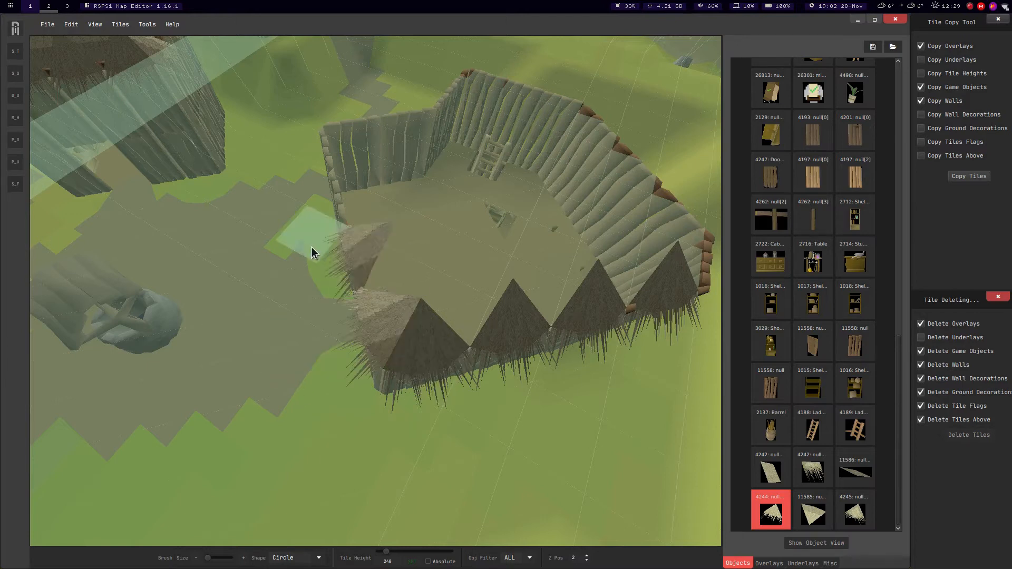
{"action": "left_click", "coordinate": [299, 187]}
{"action": "middle_click_drag", "start_coordinate": [229, 178], "coordinate": [412, 303]}
{"action": "key", "text": "s"}
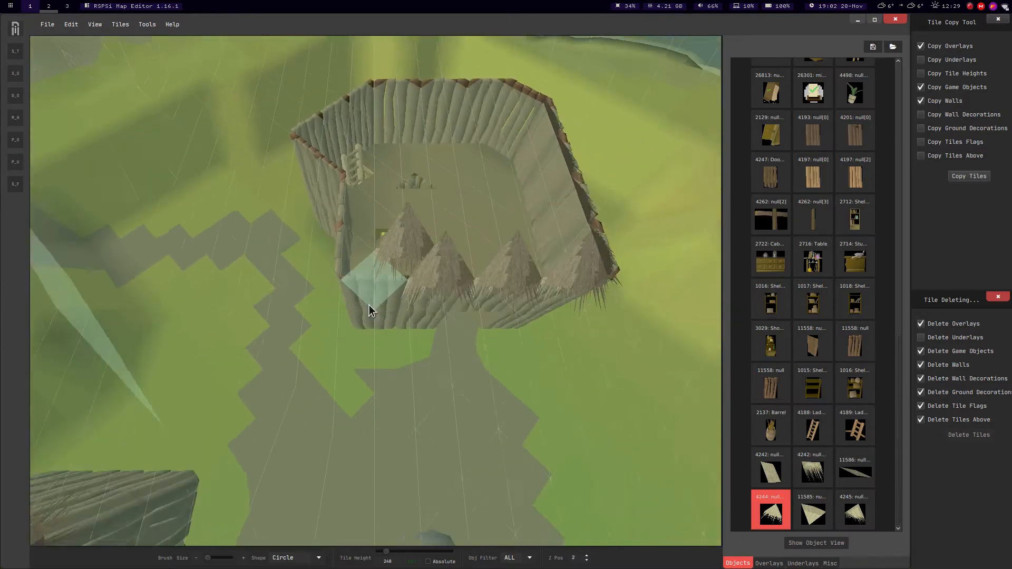
Place another 4244 thatch piece and turn the next one to face west.
{"action": "middle_click_drag", "start_coordinate": [445, 335], "coordinate": [334, 296]}
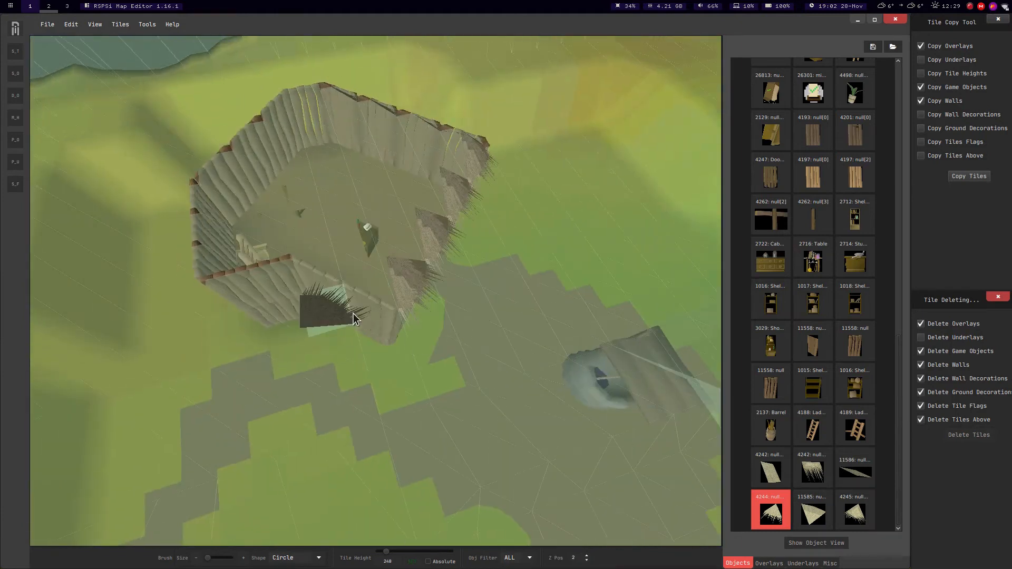
{"action": "scroll", "coordinate": [347, 311], "scroll_direction": "up", "scroll_amount": 3}
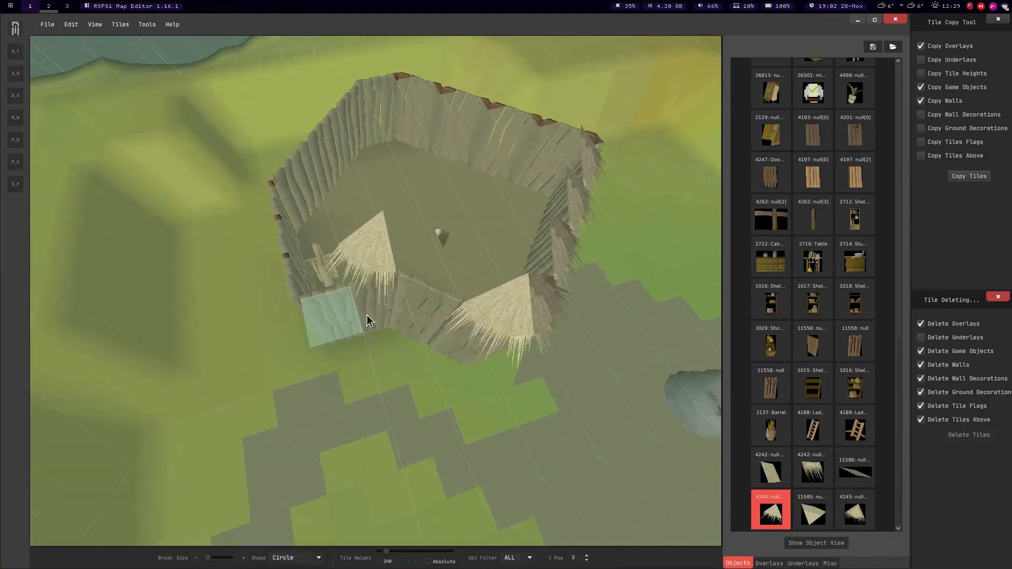
{"action": "left_click", "coordinate": [426, 377]}
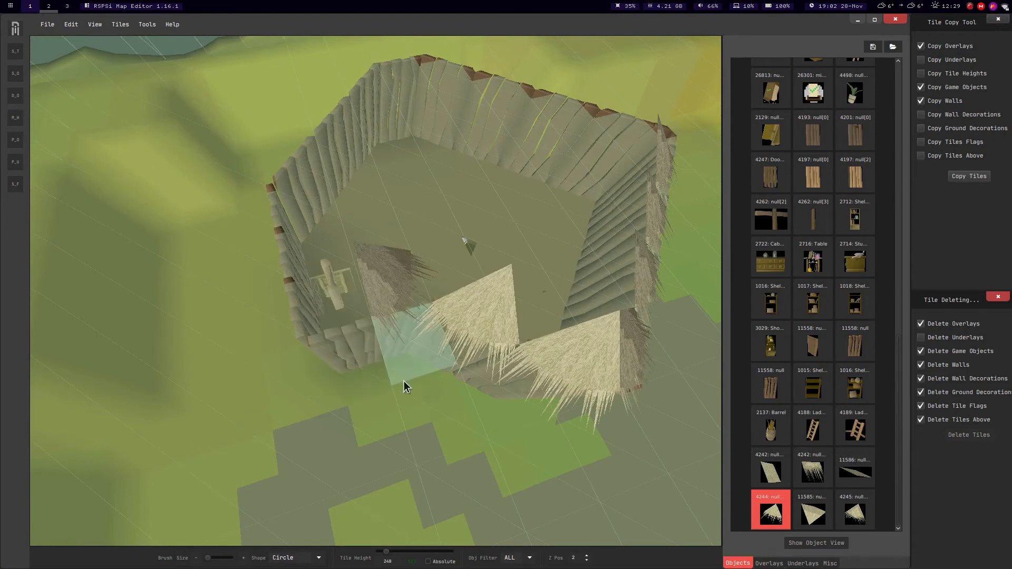
{"action": "key", "text": "r"}
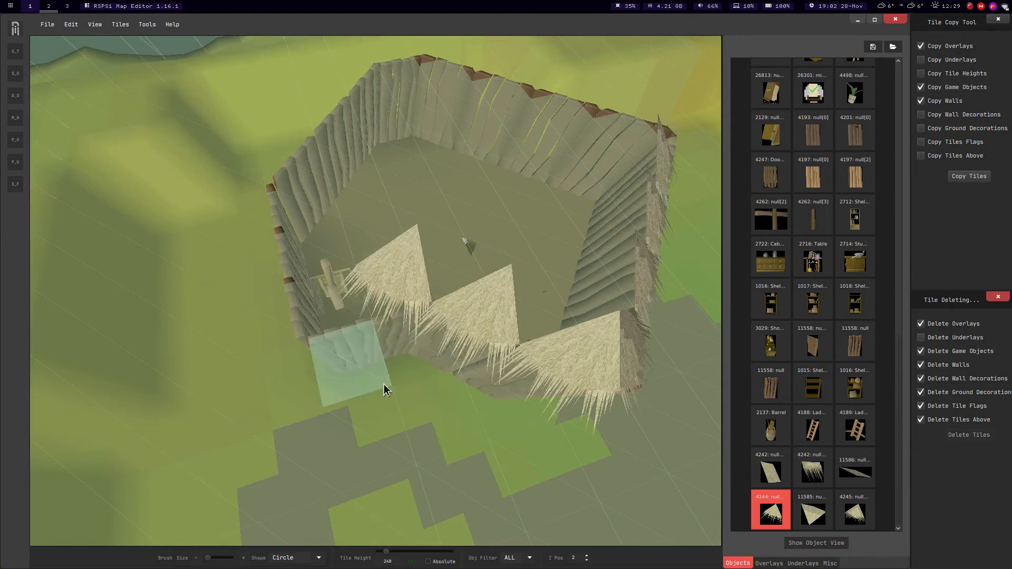
{"action": "key", "text": "a"}
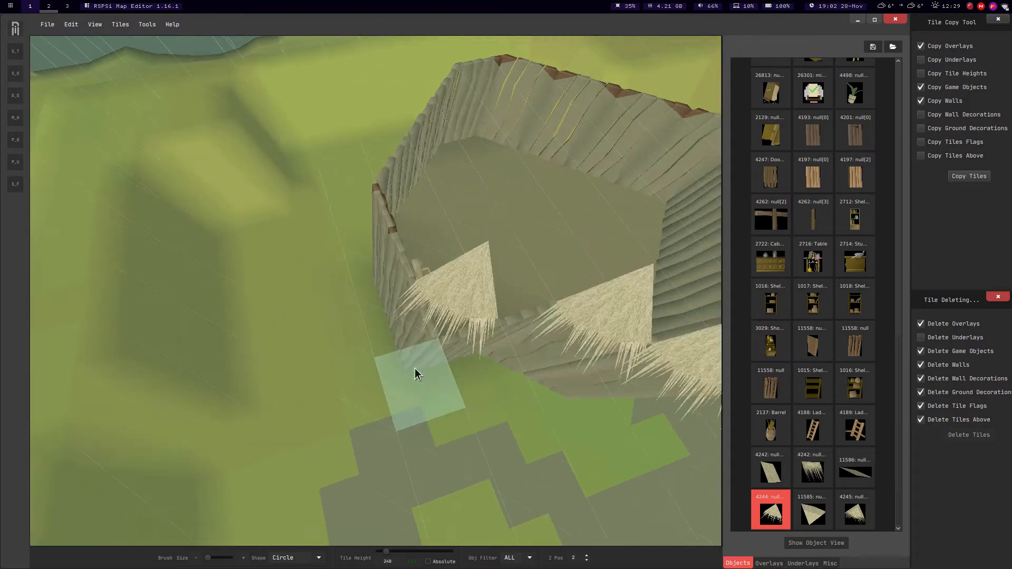
{"action": "key", "text": "r"}
Place 4244 thatch pieces at the hut's front-left corner.
{"action": "middle_click_drag", "start_coordinate": [381, 286], "coordinate": [356, 183]}
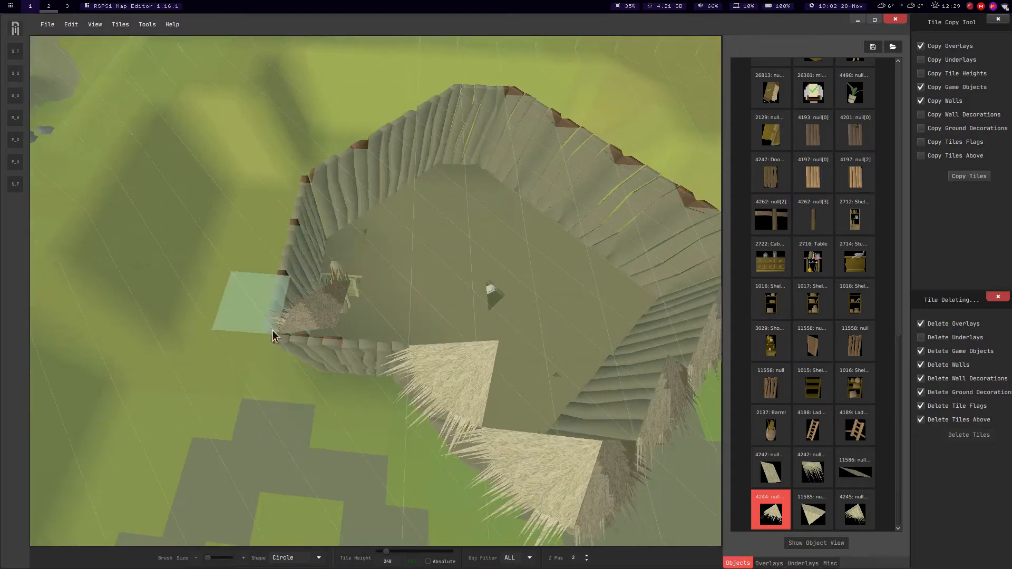
{"action": "middle_click_drag", "start_coordinate": [276, 334], "coordinate": [285, 296]}
{"action": "middle_click_drag", "start_coordinate": [369, 374], "coordinate": [343, 282]}
{"action": "left_click", "coordinate": [383, 286]}
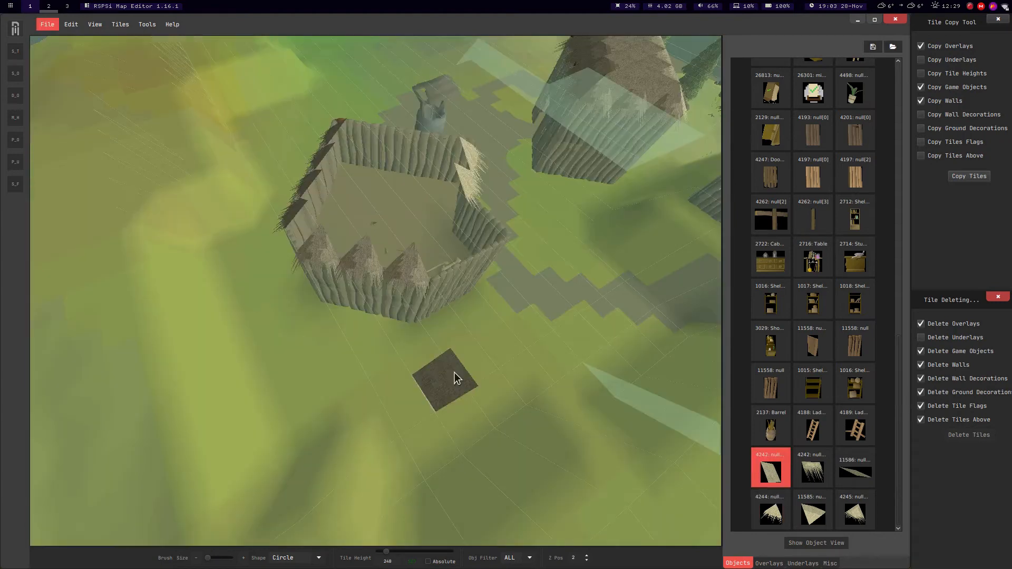
{"action": "middle_click_drag", "start_coordinate": [371, 336], "coordinate": [469, 277]}
{"action": "left_click", "coordinate": [409, 275]}
{"action": "middle_click_drag", "start_coordinate": [559, 253], "coordinate": [385, 267]}
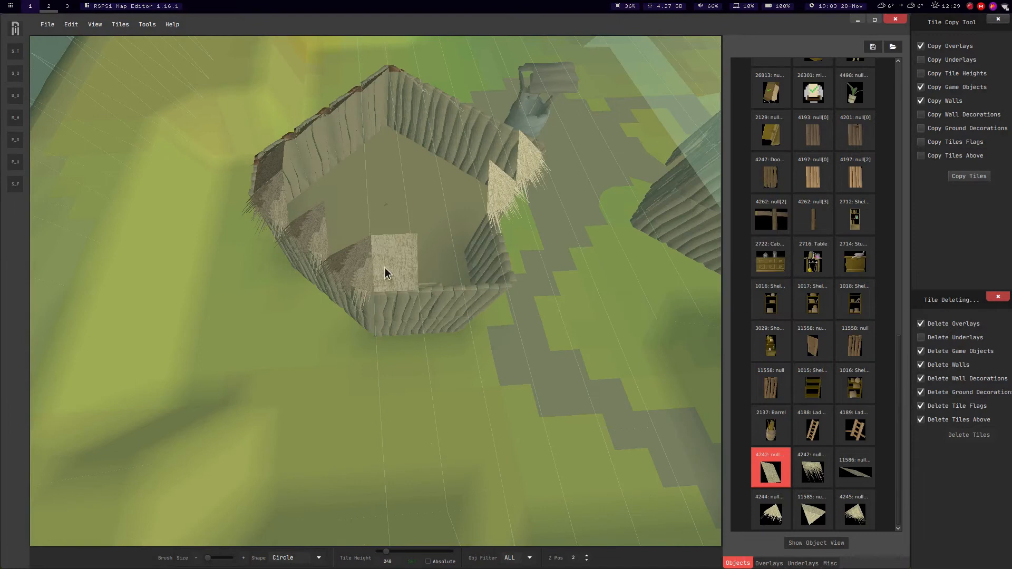
{"action": "middle_click_drag", "start_coordinate": [472, 261], "coordinate": [448, 274]}
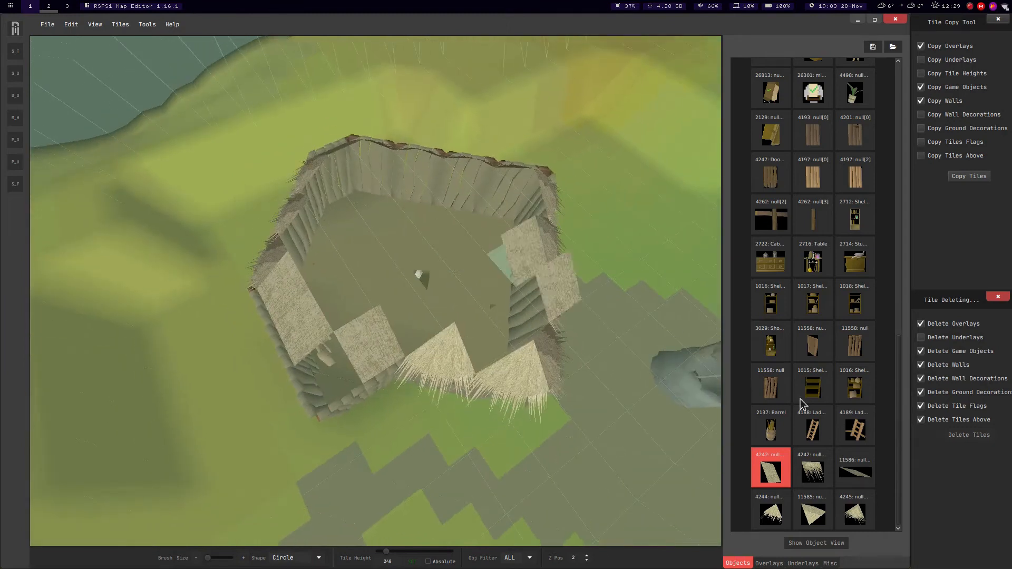
Rotate and place thatch roof corner piece 11585 on the hut.
{"action": "left_click", "coordinate": [813, 509]}
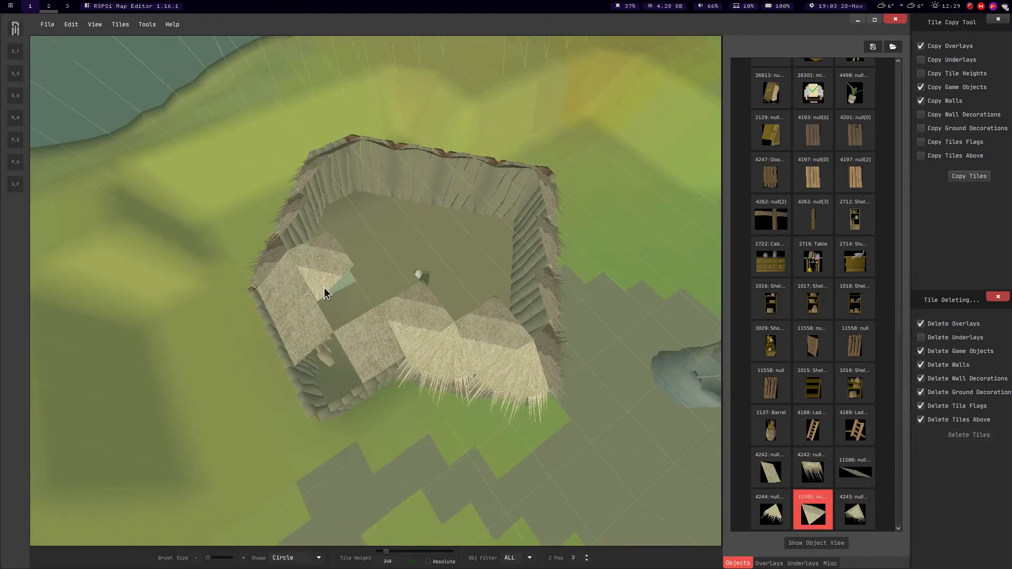
{"action": "middle_click_drag", "start_coordinate": [343, 311], "coordinate": [337, 346]}
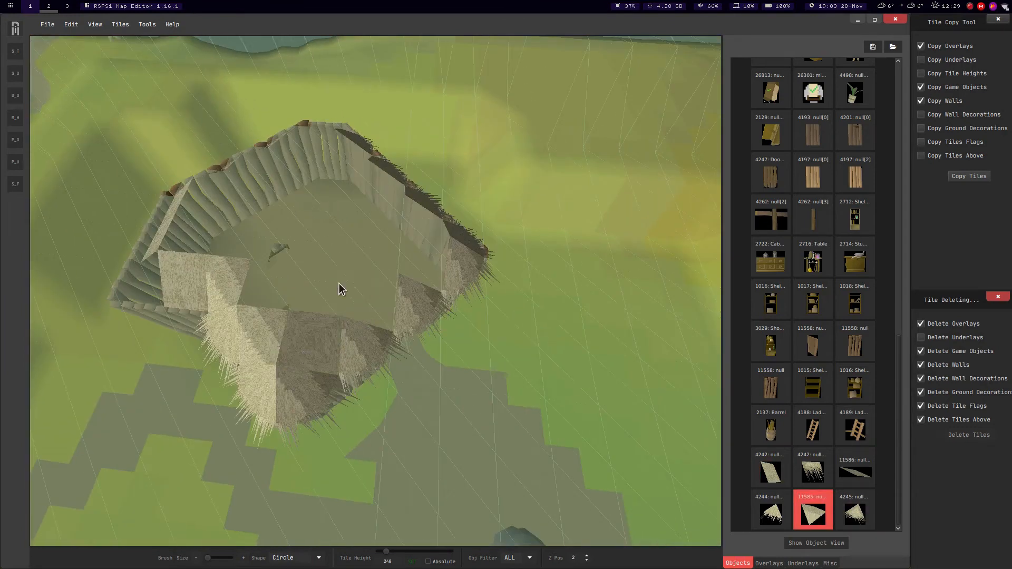
{"action": "middle_click_drag", "start_coordinate": [417, 264], "coordinate": [318, 317]}
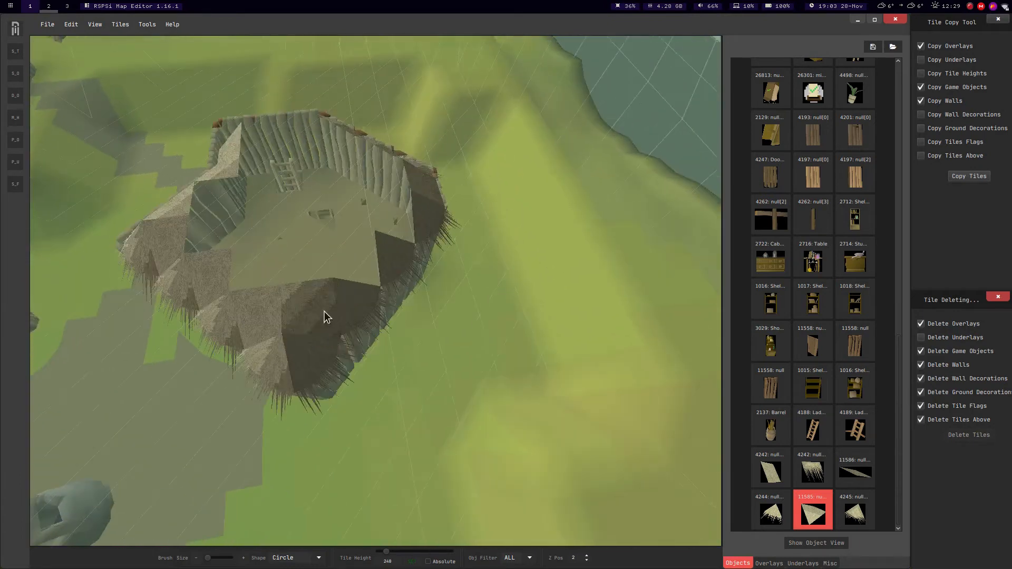
{"action": "key", "text": "r"}
{"action": "left_click", "coordinate": [318, 312]}
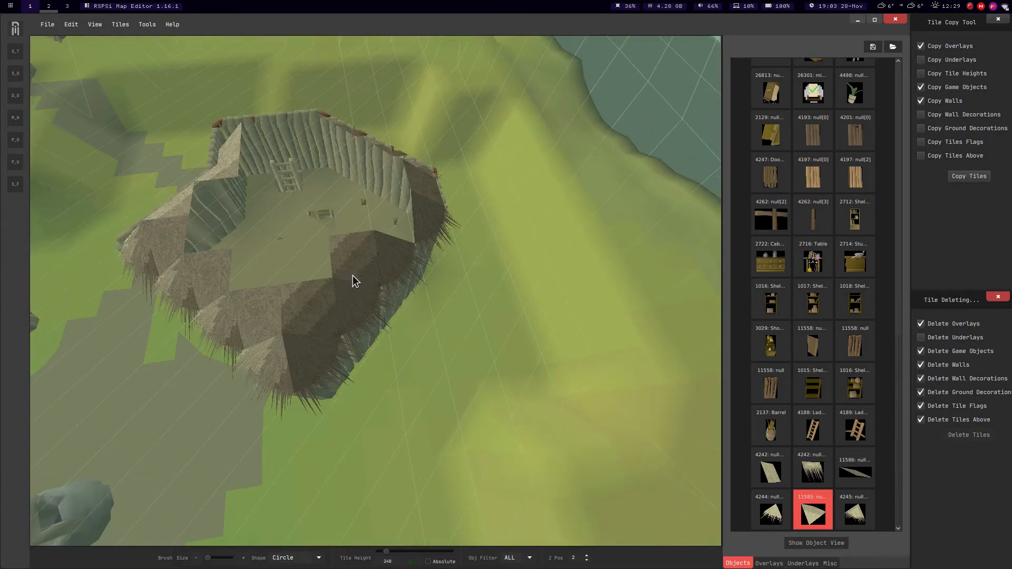
{"action": "middle_click_drag", "start_coordinate": [384, 230], "coordinate": [292, 264]}
{"action": "middle_click_drag", "start_coordinate": [561, 224], "coordinate": [401, 308]}
Switch to roof piece 4245, then 4242, viewing the hut from above.
{"action": "left_click", "coordinate": [854, 510]}
{"action": "middle_click_drag", "start_coordinate": [681, 450], "coordinate": [501, 200]}
{"action": "left_click", "coordinate": [812, 470]}
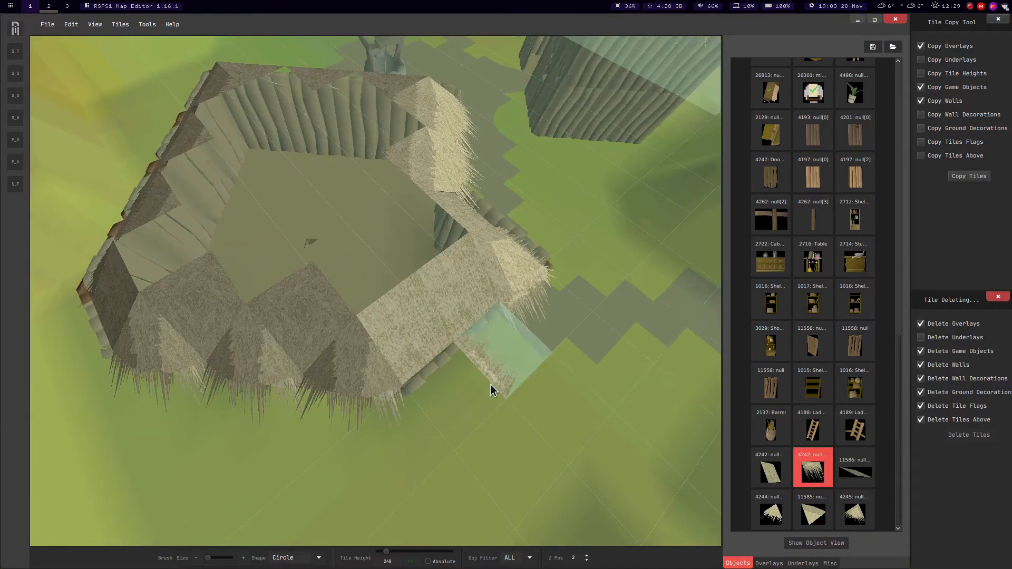
{"action": "middle_click_drag", "start_coordinate": [366, 343], "coordinate": [314, 342]}
{"action": "middle_click_drag", "start_coordinate": [221, 303], "coordinate": [255, 314]}
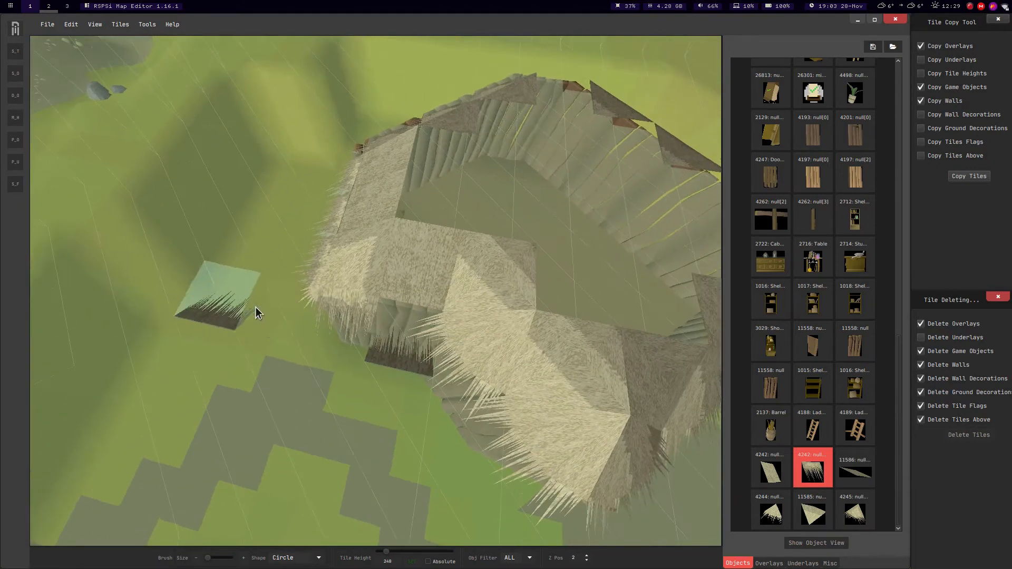
Fill the six open centre roof tiles with flat thatch piece 11586.
{"action": "key", "text": "d"}
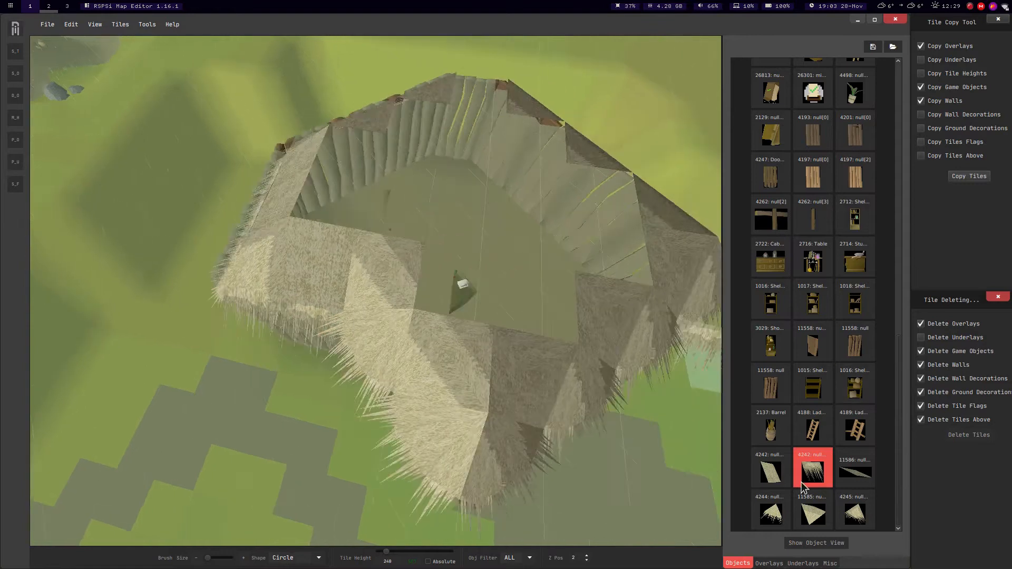
{"action": "left_click", "coordinate": [842, 464]}
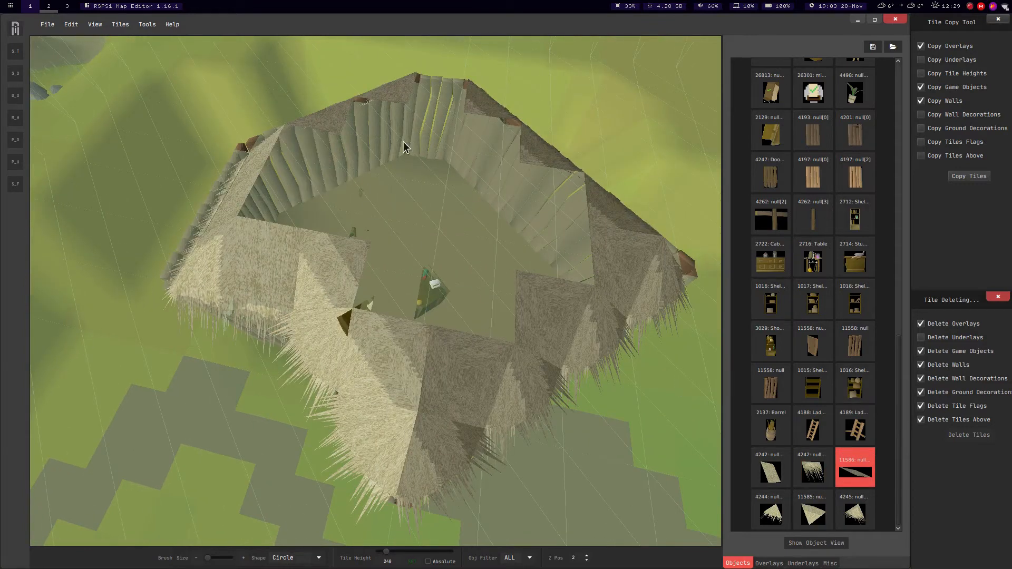
{"action": "left_click", "coordinate": [432, 131]}
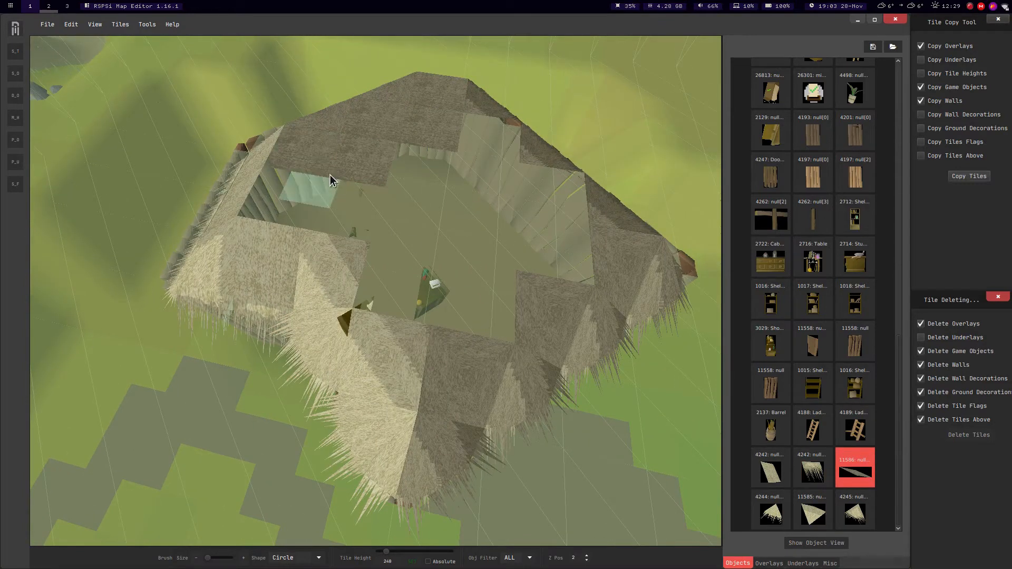
{"action": "left_click", "coordinate": [354, 219]}
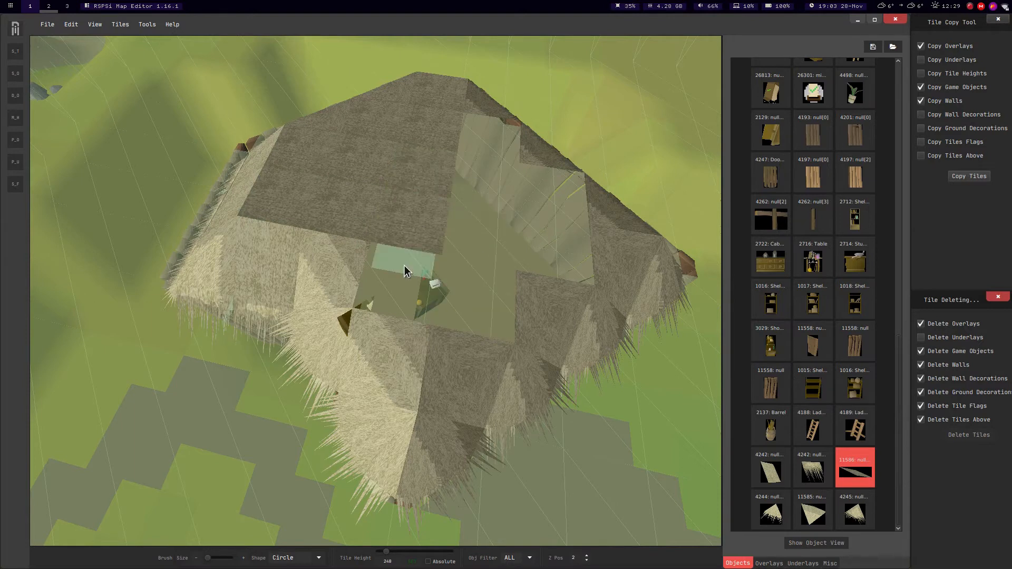
{"action": "left_click", "coordinate": [508, 246]}
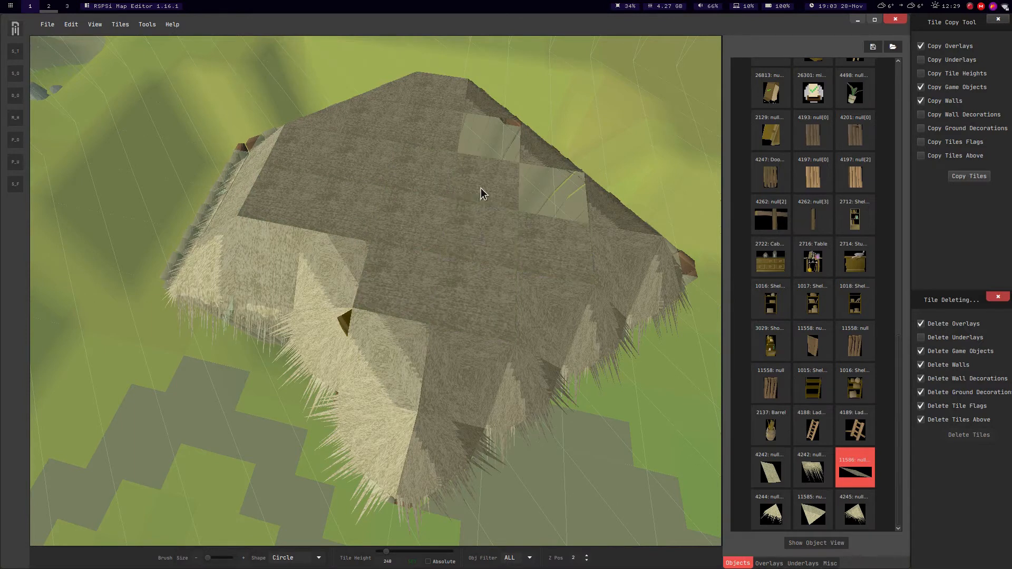
{"action": "left_click", "coordinate": [481, 186]}
{"action": "left_click", "coordinate": [492, 215]}
{"action": "left_click", "coordinate": [543, 228]}
Fly the camera around the village to inspect the fully roofed hut.
{"action": "middle_click_drag", "start_coordinate": [408, 260], "coordinate": [419, 295]}
{"action": "scroll", "coordinate": [484, 308], "scroll_direction": "down", "scroll_amount": 5}
{"action": "key", "text": "d"}
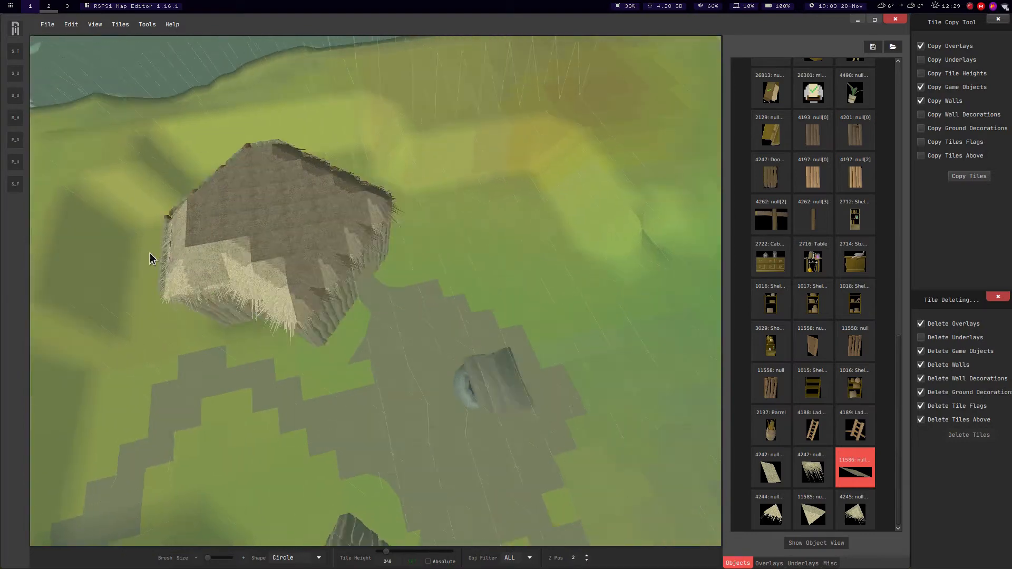
{"action": "middle_click_drag", "start_coordinate": [149, 253], "coordinate": [191, 262]}
{"action": "key", "text": "w"}
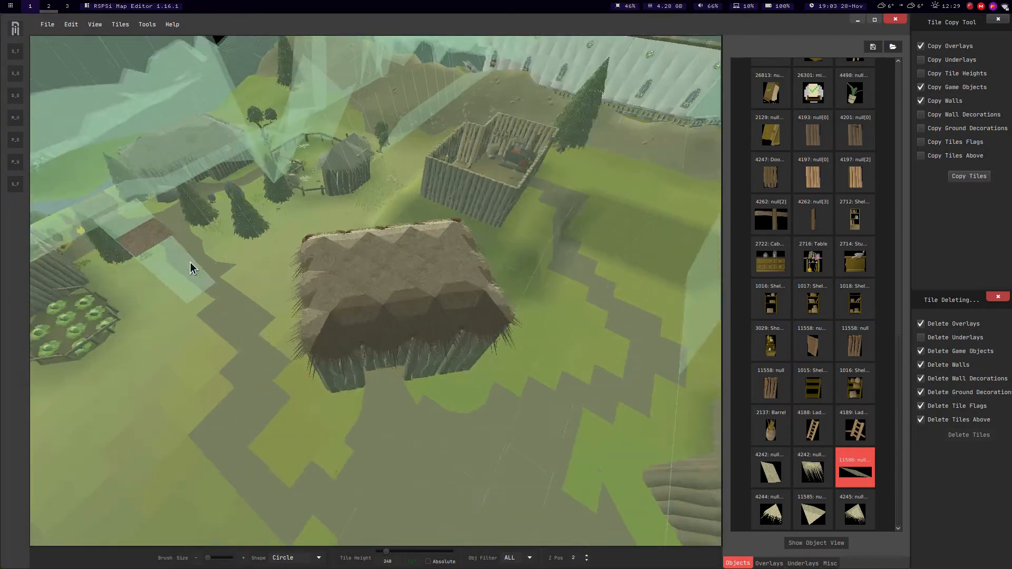
{"action": "key", "text": "a"}
{"action": "key", "text": "s"}
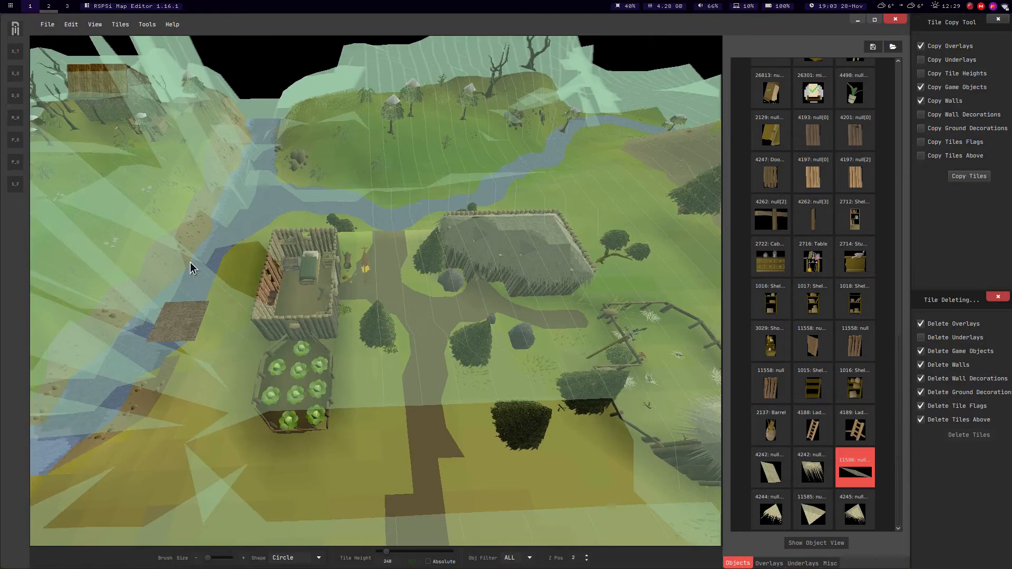
{"action": "key", "text": "d"}
{"action": "key", "text": "w"}
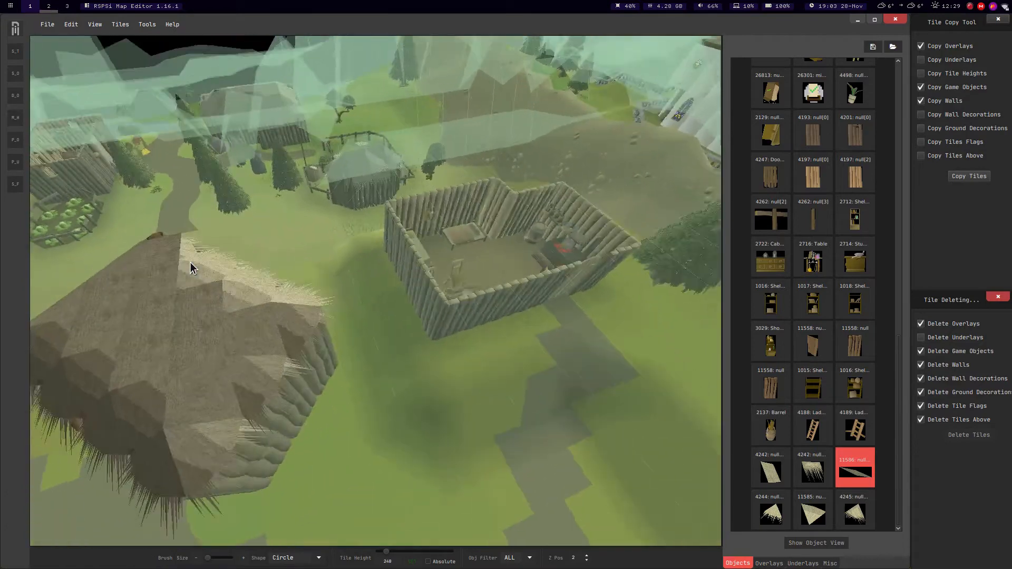
{"action": "key", "text": "a"}
{"action": "key", "text": "s"}
{"action": "key", "text": "a"}
{"action": "key", "text": "a"}
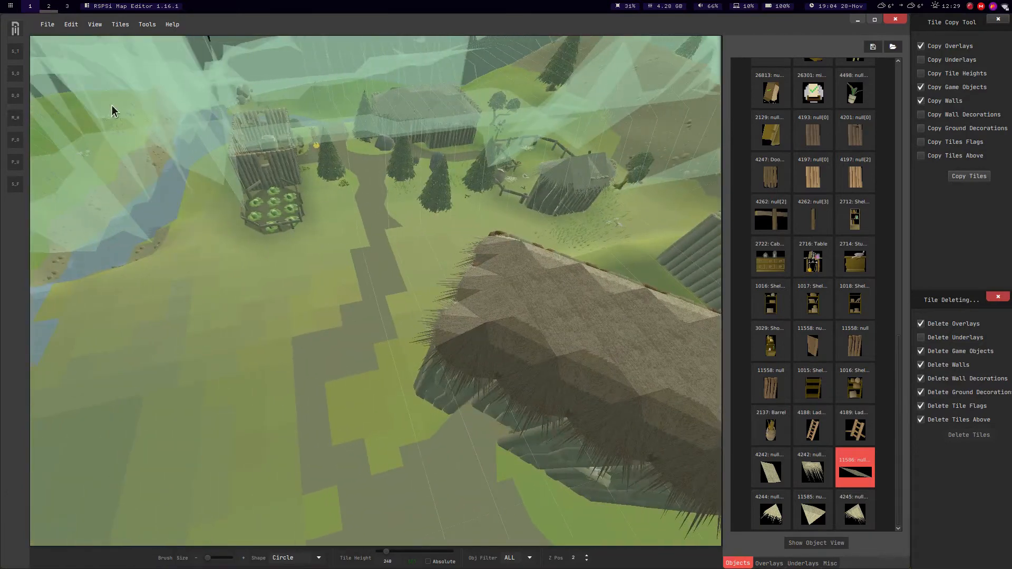
Lower the editing level to 0 and position the view over the lake shore.
{"action": "left_click", "coordinate": [586, 560]}
{"action": "left_click", "coordinate": [587, 560]}
{"action": "key", "text": "w"}
{"action": "middle_click_drag", "start_coordinate": [318, 293], "coordinate": [267, 266]}
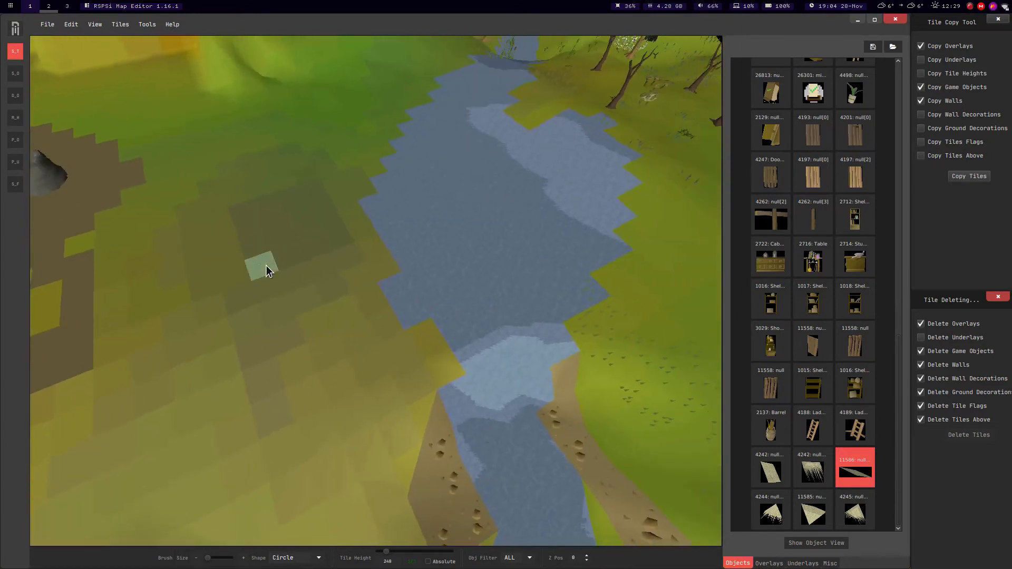
{"action": "key", "text": "d"}
{"action": "key", "text": "Left"}
{"action": "key", "text": "s"}
{"action": "key", "text": "d"}
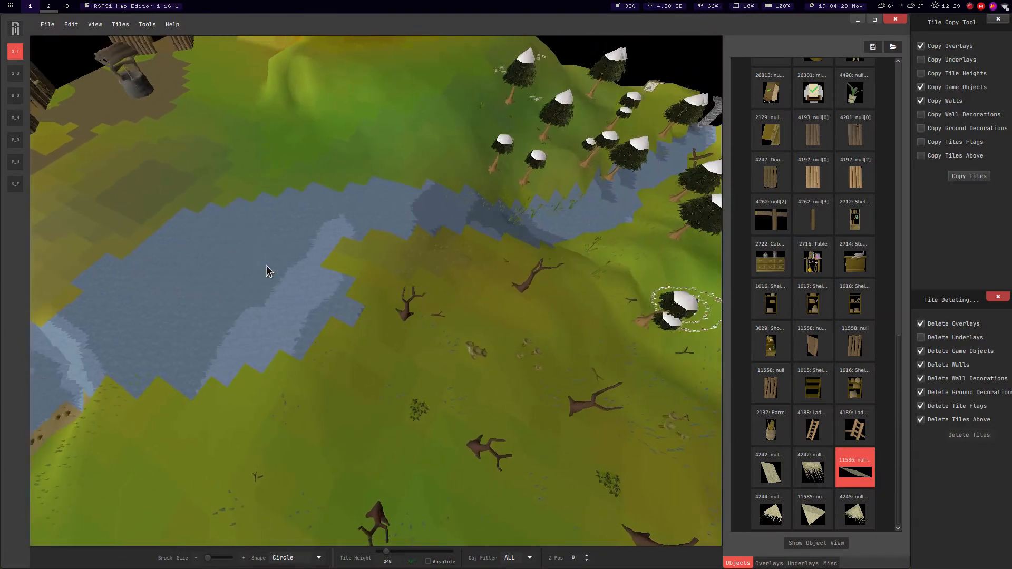
{"action": "key", "text": "s"}
{"action": "key", "text": "Left"}
{"action": "key", "text": "w"}
{"action": "key", "text": "Right"}
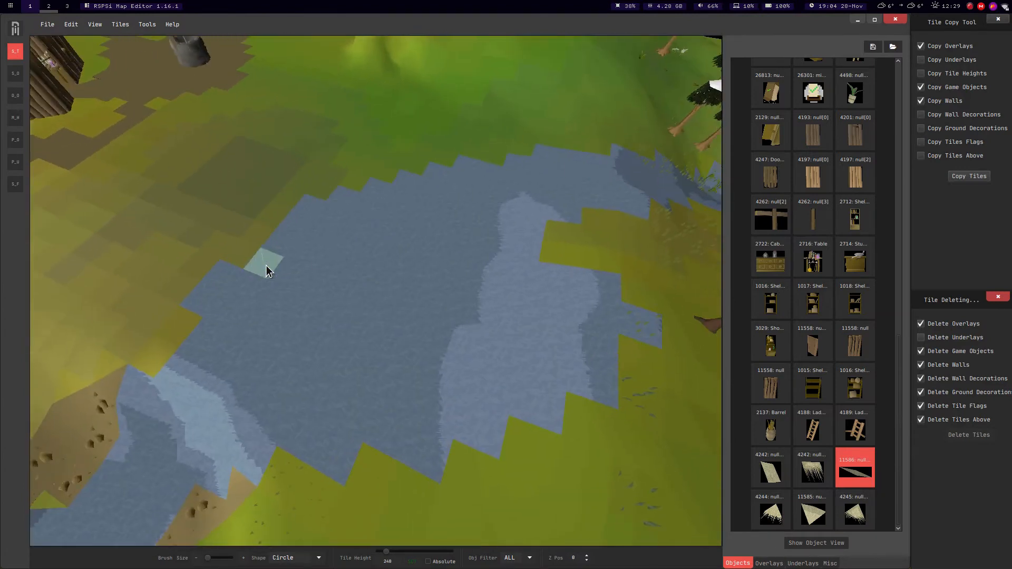
{"action": "key", "text": "s"}
{"action": "middle_click_drag", "start_coordinate": [544, 262], "coordinate": [472, 249]}
{"action": "middle_click_drag", "start_coordinate": [353, 284], "coordinate": [395, 263]}
{"action": "key", "text": "a"}
Select several blocks of bank tiles beside the grassy clearing by the lake.
{"action": "left_click_drag", "start_coordinate": [519, 152], "coordinate": [381, 316]}
{"action": "left_click_drag", "start_coordinate": [376, 192], "coordinate": [316, 372]}
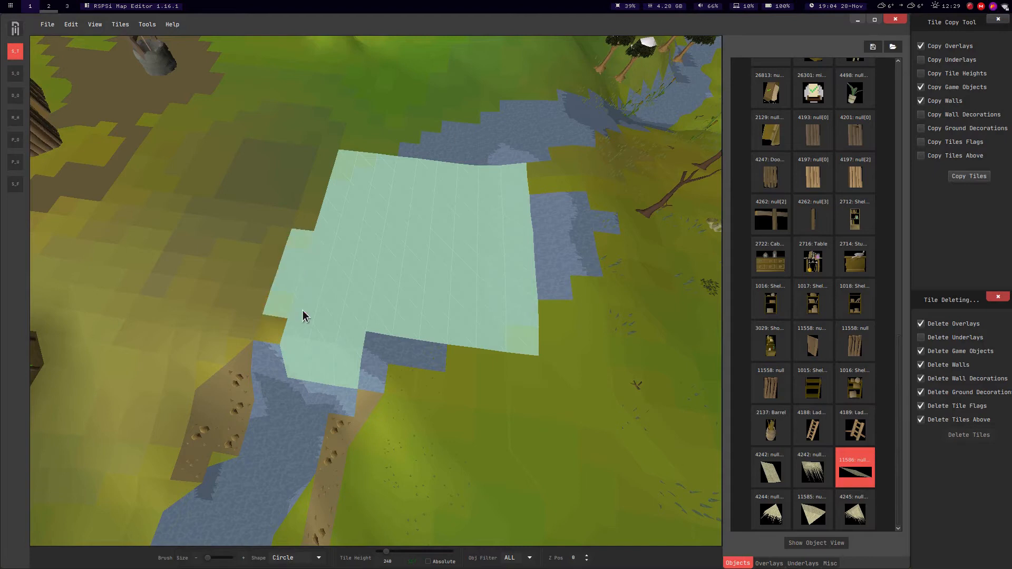
{"action": "left_click_drag", "start_coordinate": [445, 353], "coordinate": [343, 399]}
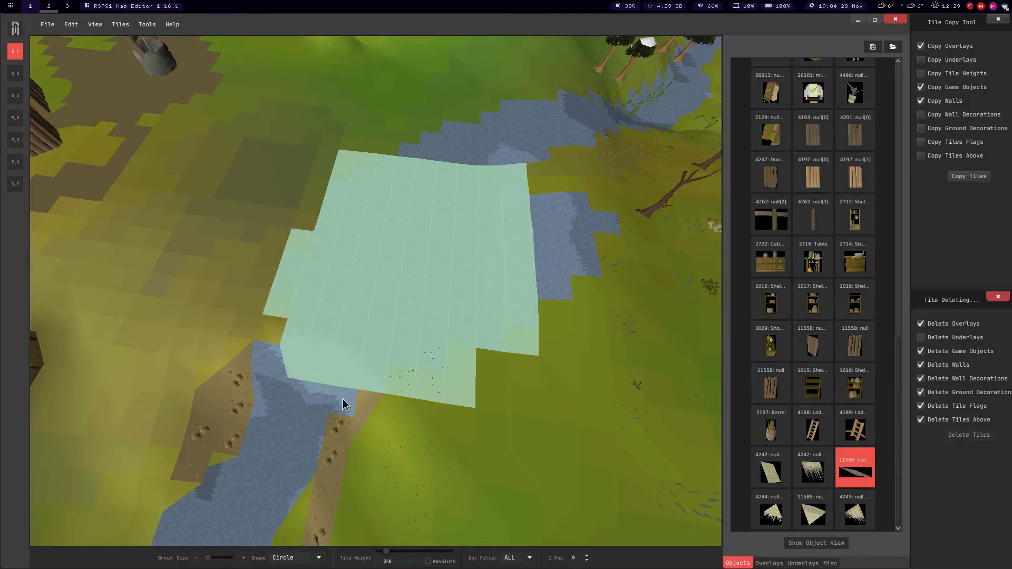
{"action": "left_click_drag", "start_coordinate": [281, 437], "coordinate": [272, 339]}
{"action": "left_click_drag", "start_coordinate": [323, 416], "coordinate": [259, 442]}
{"action": "middle_click_drag", "start_coordinate": [340, 357], "coordinate": [430, 248]}
{"action": "key", "text": "d"}
{"action": "key", "text": "d"}
{"action": "left_click_drag", "start_coordinate": [491, 289], "coordinate": [455, 279]}
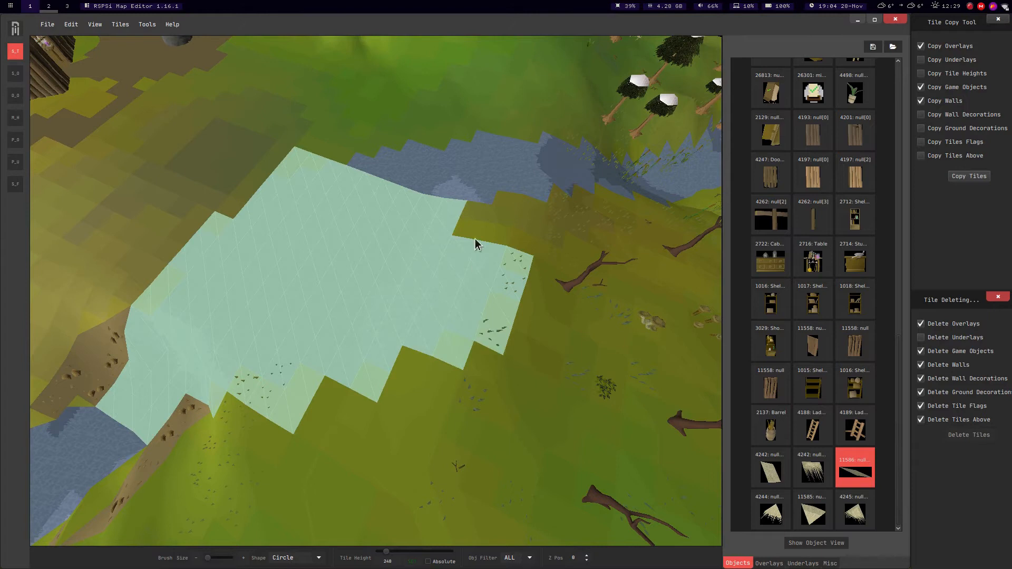
Extend the tile selection further along the riverbank, adding single tiles.
{"action": "middle_click_drag", "start_coordinate": [470, 221], "coordinate": [361, 170]}
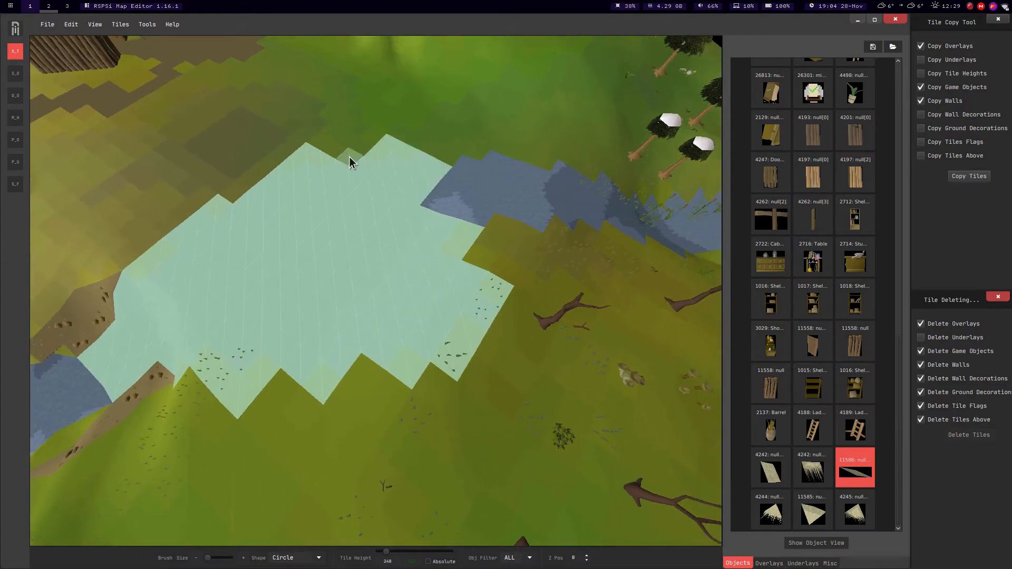
{"action": "left_click_drag", "start_coordinate": [505, 187], "coordinate": [527, 199]}
{"action": "middle_click_drag", "start_coordinate": [527, 199], "coordinate": [475, 193]}
{"action": "left_click_drag", "start_coordinate": [475, 193], "coordinate": [480, 168]}
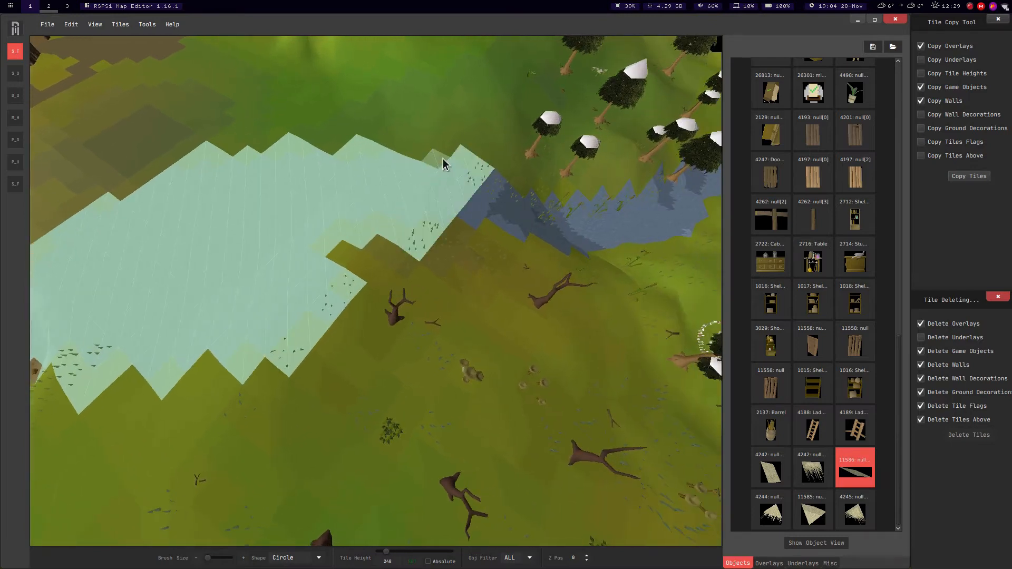
{"action": "middle_click_drag", "start_coordinate": [480, 183], "coordinate": [371, 220]}
{"action": "left_click_drag", "start_coordinate": [361, 222], "coordinate": [510, 215]}
{"action": "middle_click_drag", "start_coordinate": [511, 214], "coordinate": [373, 238]}
{"action": "left_click", "coordinate": [502, 250]}
{"action": "scroll", "coordinate": [403, 243], "scroll_direction": "up", "scroll_amount": 3}
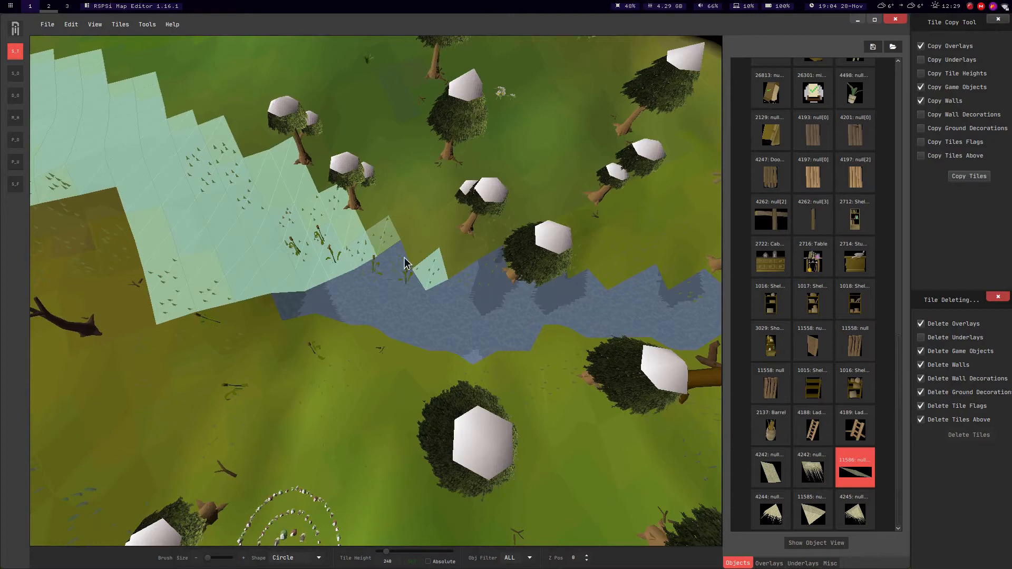
{"action": "left_click", "coordinate": [420, 286]}
Carry the selection up to the bridge and open the Tiles tools menu.
{"action": "middle_click_drag", "start_coordinate": [420, 286], "coordinate": [342, 257]}
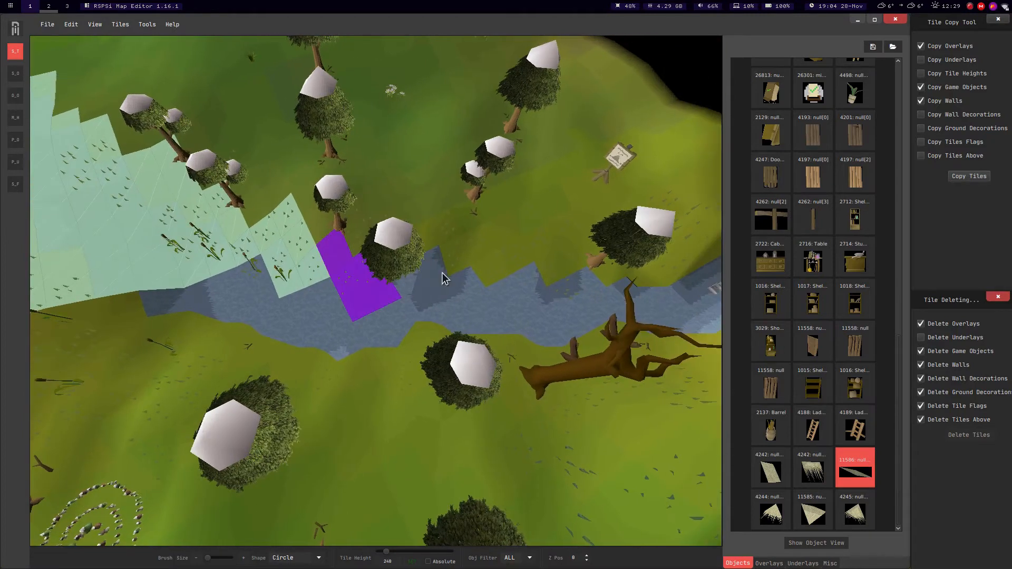
{"action": "middle_click_drag", "start_coordinate": [624, 383], "coordinate": [309, 264]}
{"action": "left_click", "coordinate": [385, 271]}
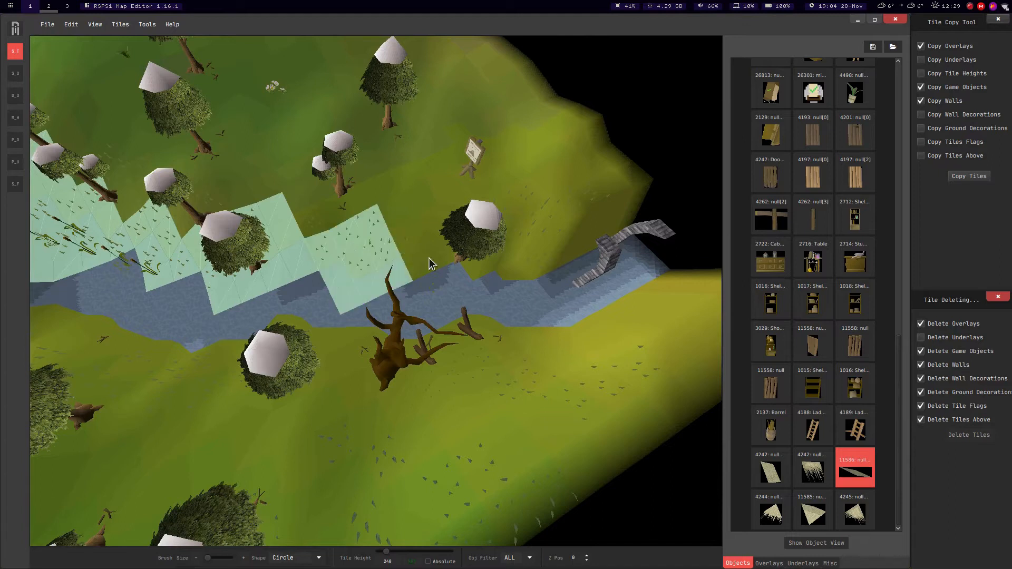
{"action": "middle_click_drag", "start_coordinate": [391, 232], "coordinate": [523, 262]}
{"action": "left_click_drag", "start_coordinate": [540, 257], "coordinate": [436, 239]}
{"action": "key", "text": "a"}
{"action": "middle_click_drag", "start_coordinate": [436, 239], "coordinate": [409, 236]}
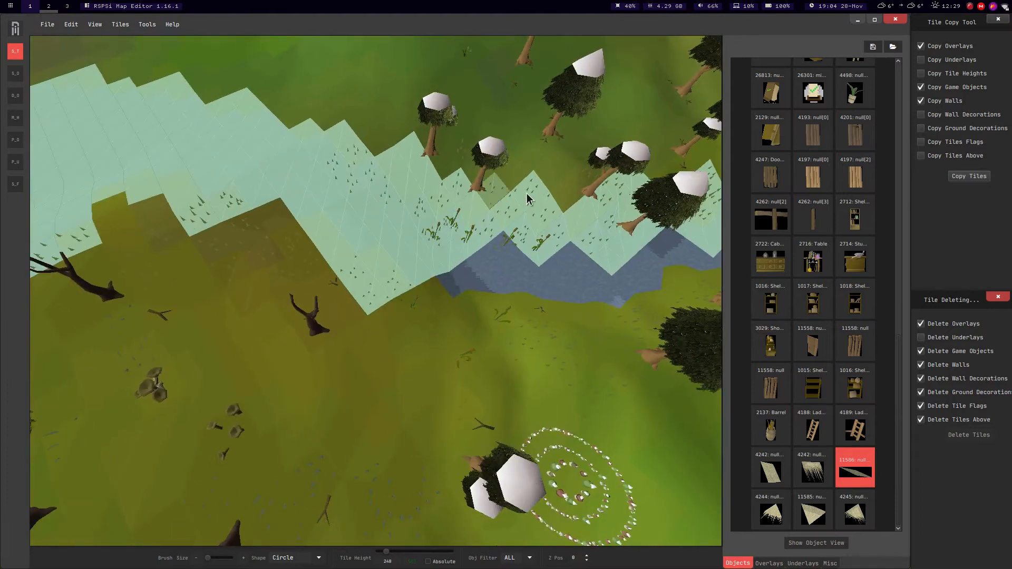
{"action": "key", "text": "a"}
{"action": "middle_click_drag", "start_coordinate": [346, 226], "coordinate": [369, 316]}
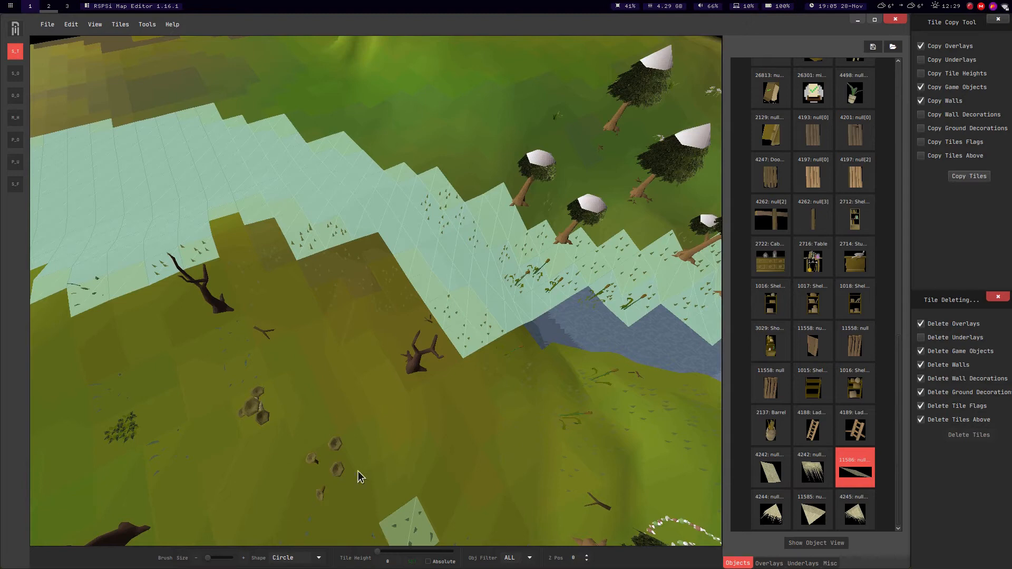
{"action": "left_click", "coordinate": [120, 24]}
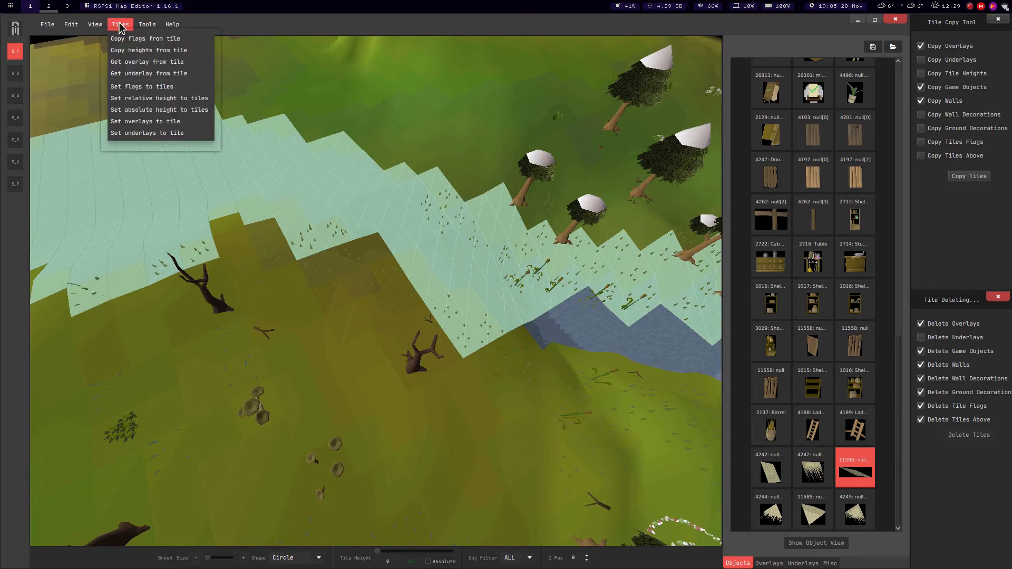
Level the selected bank tiles to one absolute height, then reduce the selection to a single tile.
{"action": "left_click", "coordinate": [135, 111]}
{"action": "left_click", "coordinate": [242, 178]}
{"action": "key", "text": "w"}
{"action": "key", "text": "a"}
{"action": "middle_click_drag", "start_coordinate": [196, 194], "coordinate": [211, 501]}
{"action": "key", "text": "s"}
{"action": "key", "text": "a"}
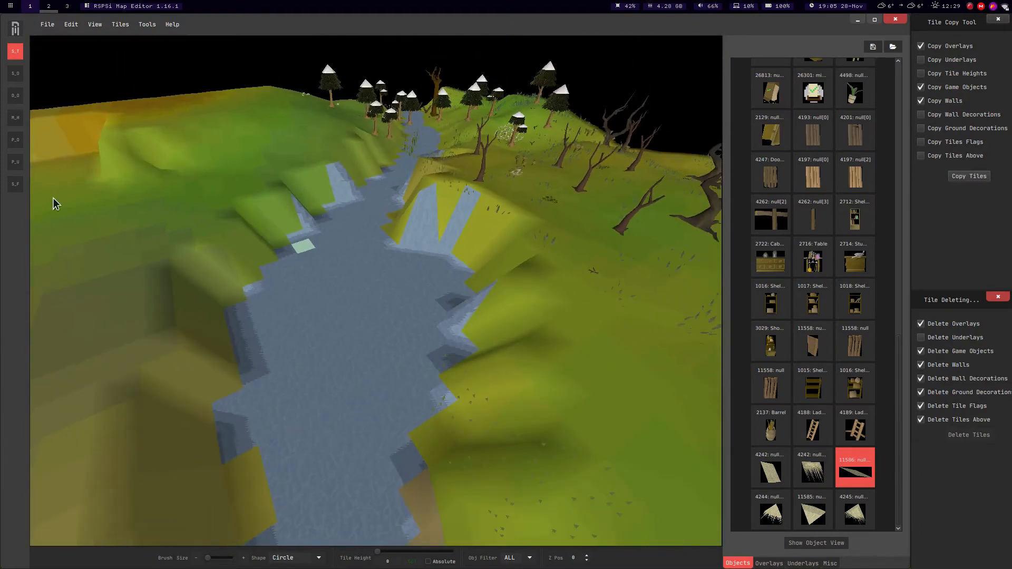
Switch to the raise/lower terrain height tool and orbit toward the river and hillside tents.
{"action": "left_click", "coordinate": [15, 118]}
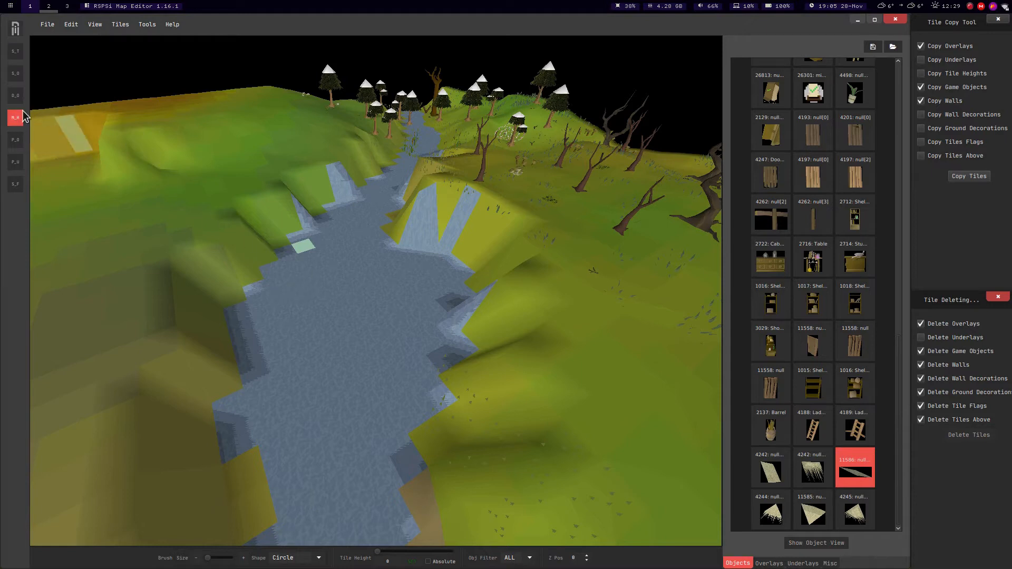
{"action": "middle_click_drag", "start_coordinate": [408, 352], "coordinate": [389, 270]}
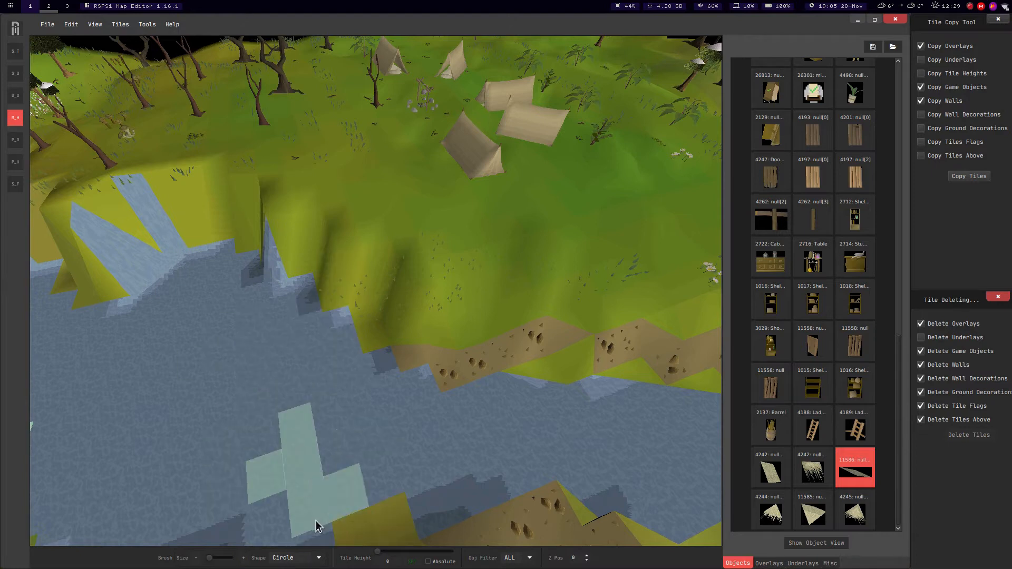
{"action": "mouse_move", "coordinate": [355, 260]}
{"action": "middle_mouse_down"}
{"action": "mouse_move", "coordinate": [309, 232]}
{"action": "mouse_move", "coordinate": [304, 184]}
{"action": "mouse_move", "coordinate": [372, 251]}
{"action": "mouse_move", "coordinate": [441, 286]}
{"action": "middle_mouse_up"}
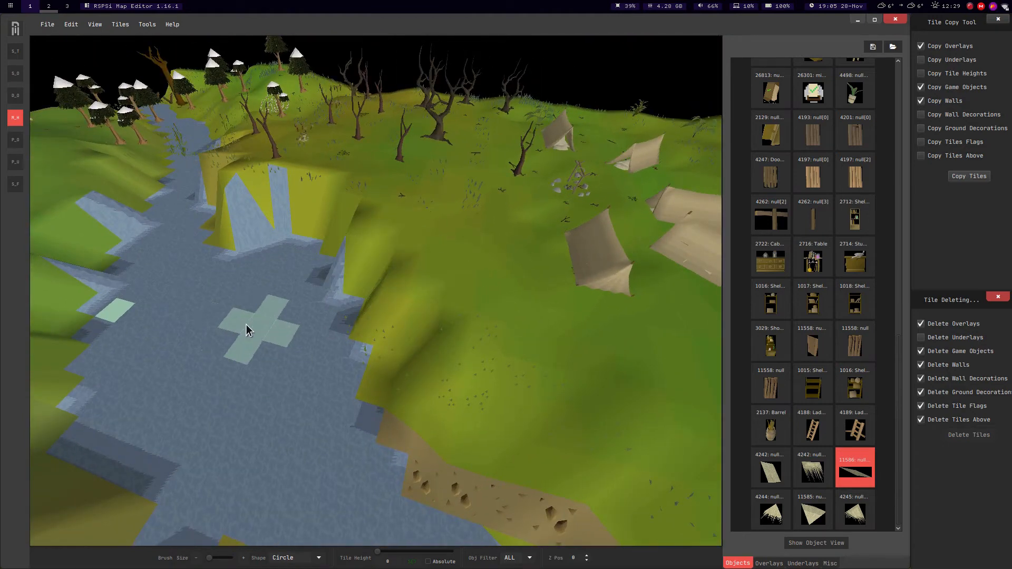
{"action": "mouse_move", "coordinate": [285, 278]}
{"action": "middle_mouse_down"}
{"action": "mouse_move", "coordinate": [165, 305]}
{"action": "mouse_move", "coordinate": [179, 311]}
{"action": "middle_mouse_up"}
{"action": "mouse_move", "coordinate": [411, 262]}
{"action": "middle_mouse_down"}
{"action": "mouse_move", "coordinate": [356, 257]}
{"action": "mouse_move", "coordinate": [311, 224]}
{"action": "middle_mouse_up"}
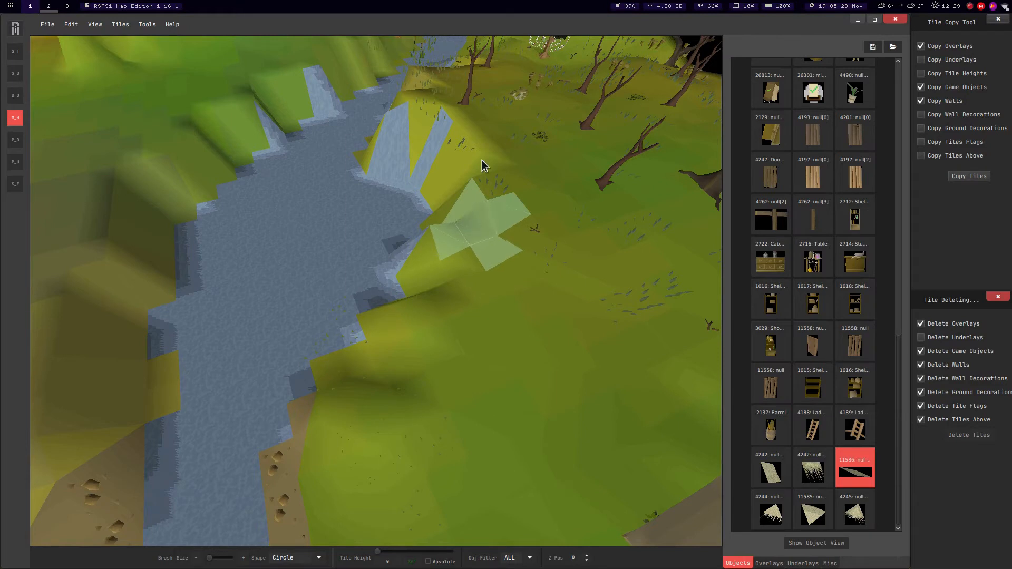
{"action": "middle_click_drag", "start_coordinate": [413, 219], "coordinate": [243, 195]}
{"action": "middle_click_drag", "start_coordinate": [413, 269], "coordinate": [532, 242]}
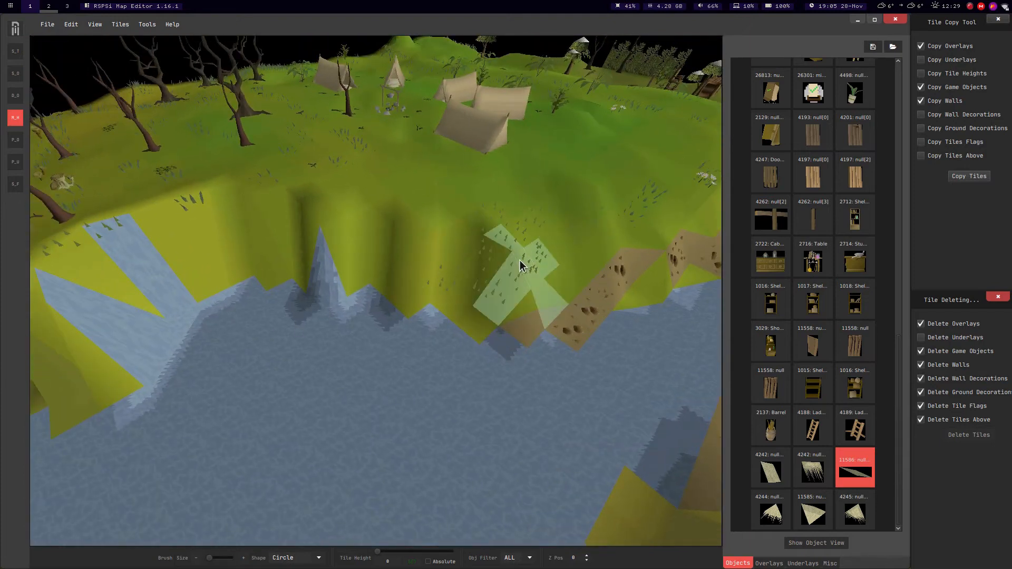
Reshape and lower the grooved left cliff by the shore into smooth, flat grass.
{"action": "mouse_move", "coordinate": [509, 262]}
{"action": "left_mouse_down"}
{"action": "mouse_move", "coordinate": [302, 247]}
{"action": "mouse_move", "coordinate": [464, 261]}
{"action": "left_mouse_up"}
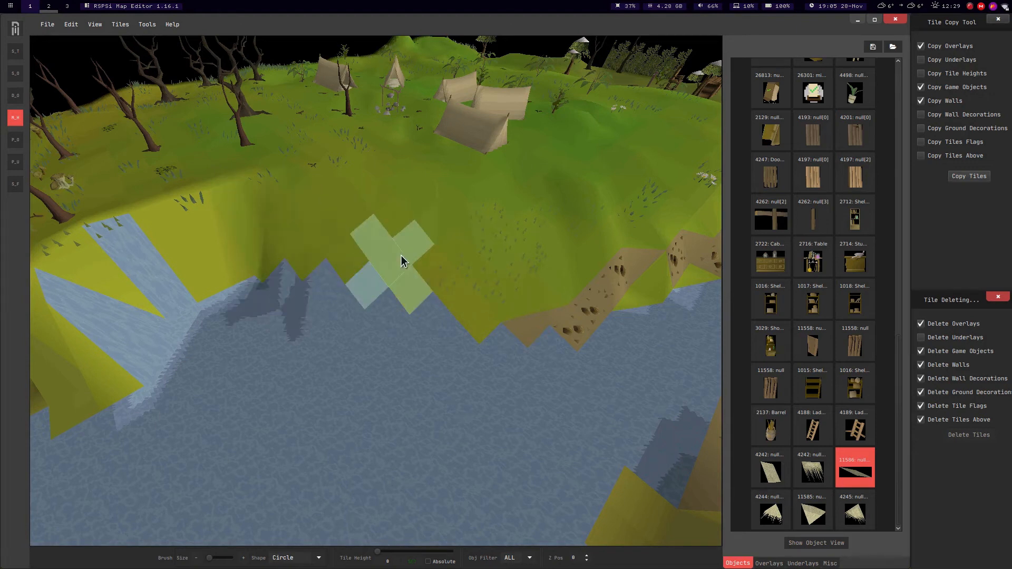
{"action": "middle_click_drag", "start_coordinate": [402, 257], "coordinate": [365, 260]}
{"action": "mouse_move", "coordinate": [390, 257]}
{"action": "left_mouse_down"}
{"action": "mouse_move", "coordinate": [498, 232]}
{"action": "mouse_move", "coordinate": [478, 219]}
{"action": "left_mouse_up"}
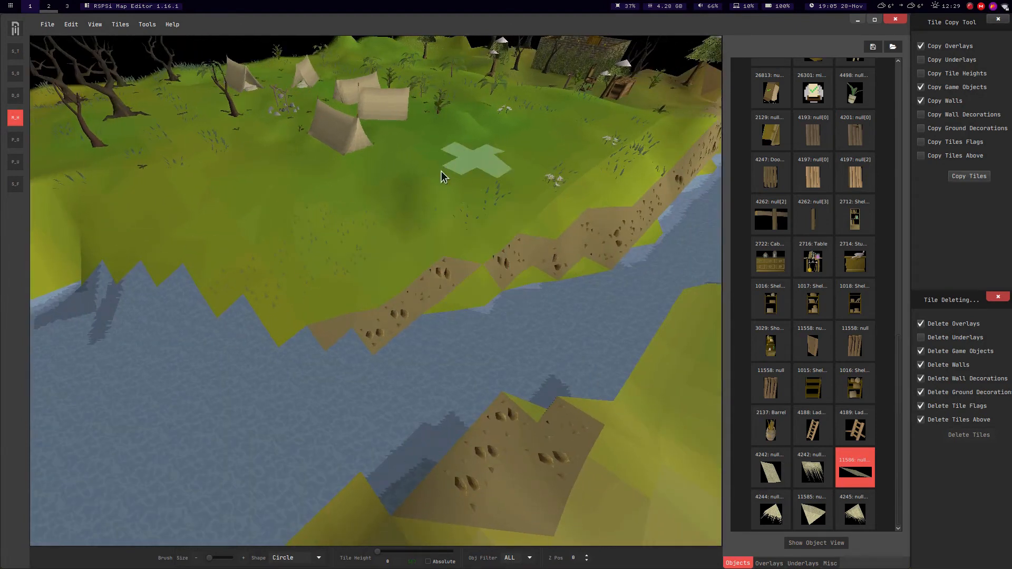
{"action": "key", "text": "a"}
{"action": "key", "text": "a"}
{"action": "mouse_move", "coordinate": [252, 305]}
{"action": "left_mouse_down"}
{"action": "mouse_move", "coordinate": [302, 245]}
{"action": "mouse_move", "coordinate": [191, 327]}
{"action": "mouse_move", "coordinate": [369, 287]}
{"action": "left_mouse_up"}
{"action": "middle_click_drag", "start_coordinate": [369, 287], "coordinate": [531, 190]}
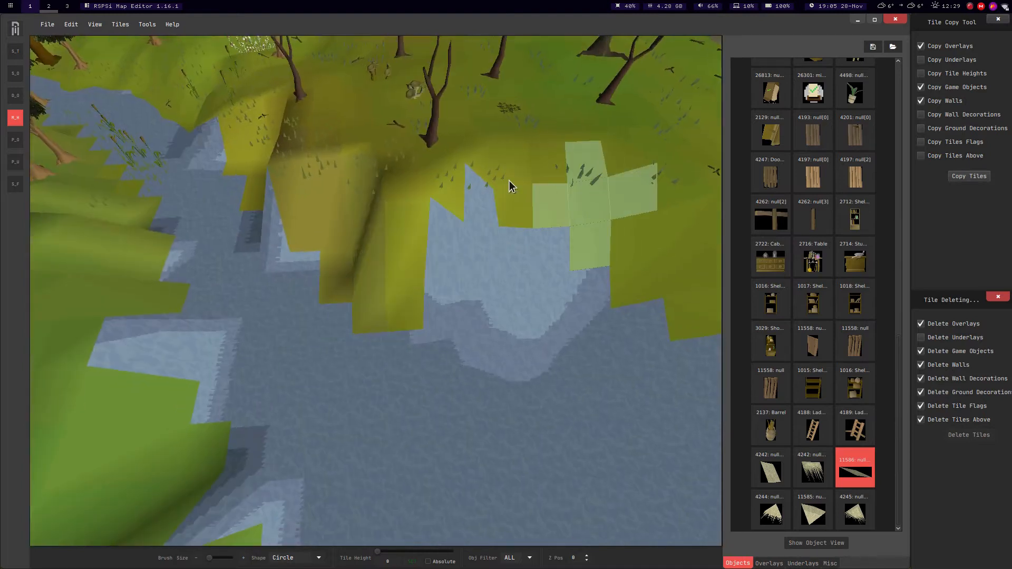
{"action": "left_click_drag", "start_coordinate": [509, 182], "coordinate": [346, 201]}
{"action": "mouse_move", "coordinate": [502, 158]}
{"action": "left_mouse_down"}
{"action": "mouse_move", "coordinate": [368, 175]}
{"action": "mouse_move", "coordinate": [483, 176]}
{"action": "left_mouse_up"}
{"action": "mouse_move", "coordinate": [483, 176]}
{"action": "middle_mouse_down"}
{"action": "mouse_move", "coordinate": [498, 188]}
{"action": "mouse_move", "coordinate": [471, 163]}
{"action": "middle_mouse_up"}
{"action": "key", "text": "a"}
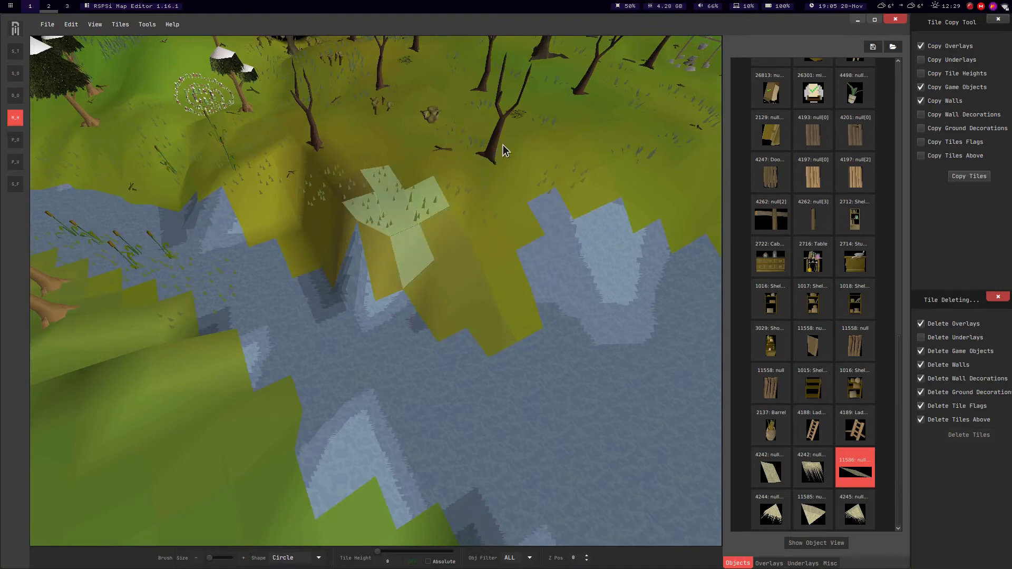
{"action": "mouse_move", "coordinate": [439, 240]}
{"action": "left_mouse_down"}
{"action": "mouse_move", "coordinate": [262, 207]}
{"action": "mouse_move", "coordinate": [356, 232]}
{"action": "mouse_move", "coordinate": [191, 210]}
{"action": "left_mouse_up"}
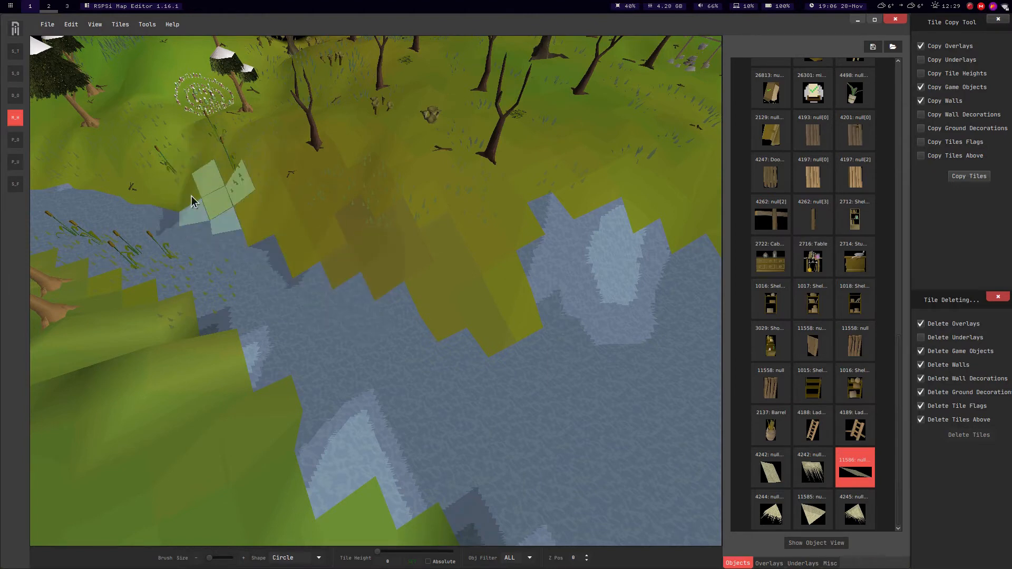
Lower the ground slightly along the water's edge.
{"action": "key", "text": "d"}
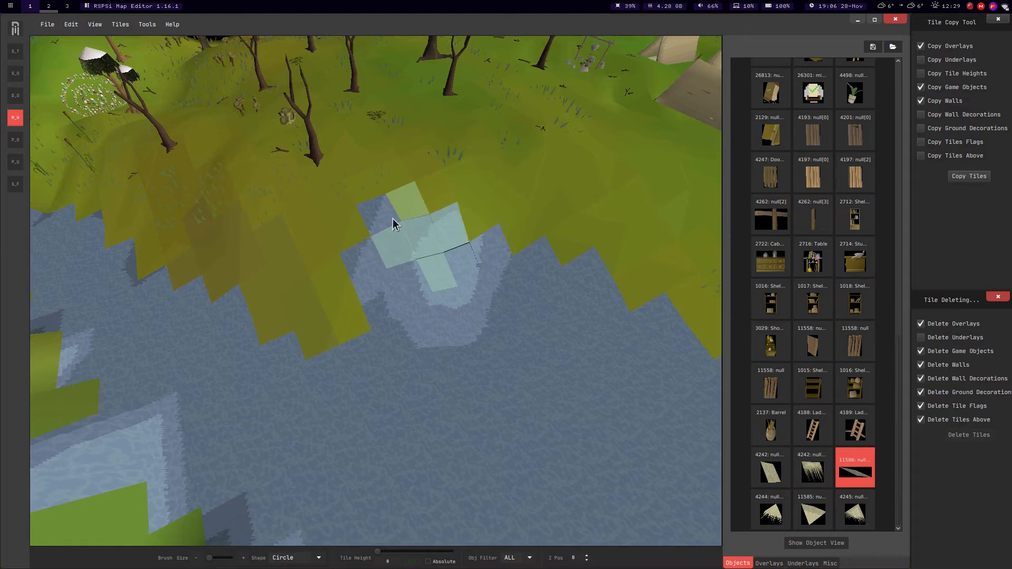
{"action": "left_click", "coordinate": [468, 234]}
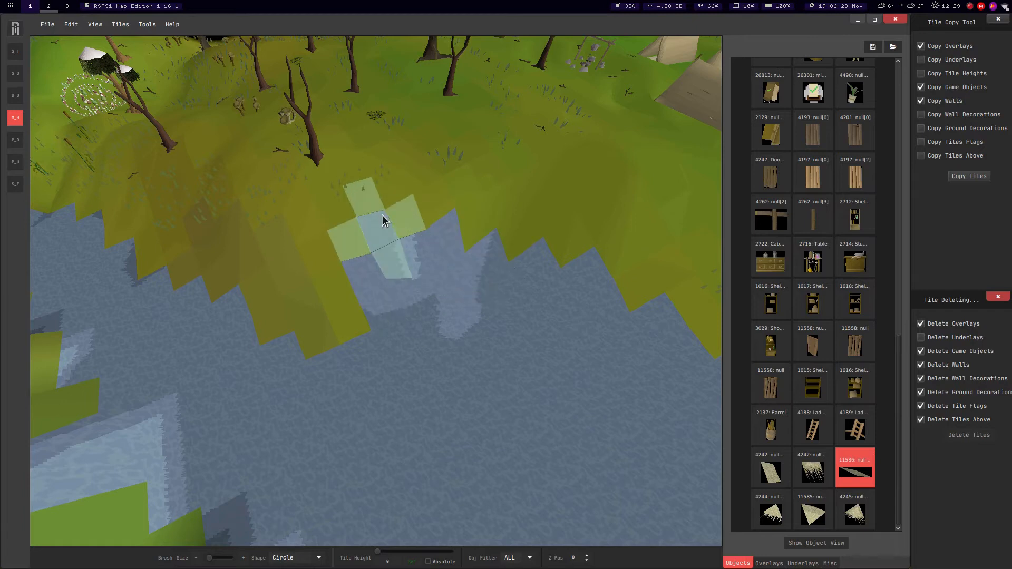
{"action": "left_click_drag", "start_coordinate": [381, 220], "coordinate": [477, 296]}
{"action": "middle_click_drag", "start_coordinate": [478, 296], "coordinate": [542, 297]}
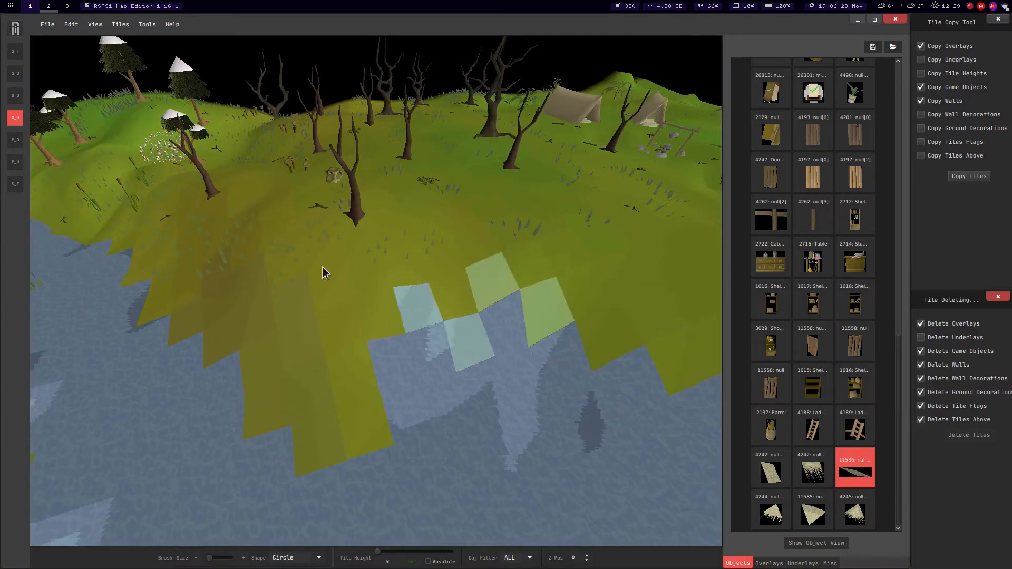
{"action": "middle_click_drag", "start_coordinate": [381, 283], "coordinate": [396, 545]}
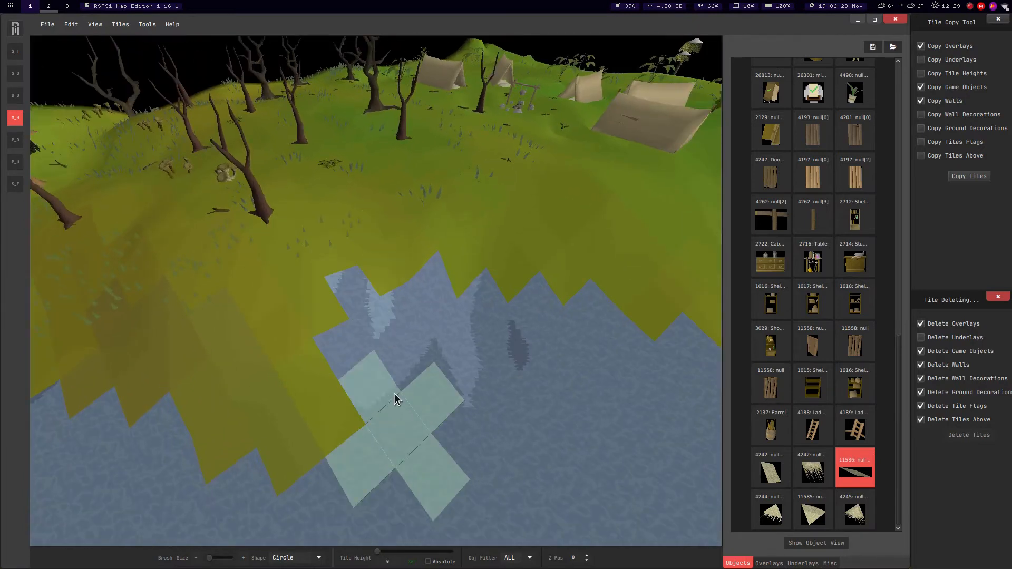
Reduce the terrain height setting from 27 to 8 and raise the shoreline to fill the water notch.
{"action": "mouse_move", "coordinate": [367, 374]}
{"action": "left_mouse_down"}
{"action": "mouse_move", "coordinate": [458, 343]}
{"action": "mouse_move", "coordinate": [425, 373]}
{"action": "mouse_move", "coordinate": [332, 294]}
{"action": "mouse_move", "coordinate": [406, 277]}
{"action": "mouse_move", "coordinate": [346, 352]}
{"action": "left_mouse_up"}
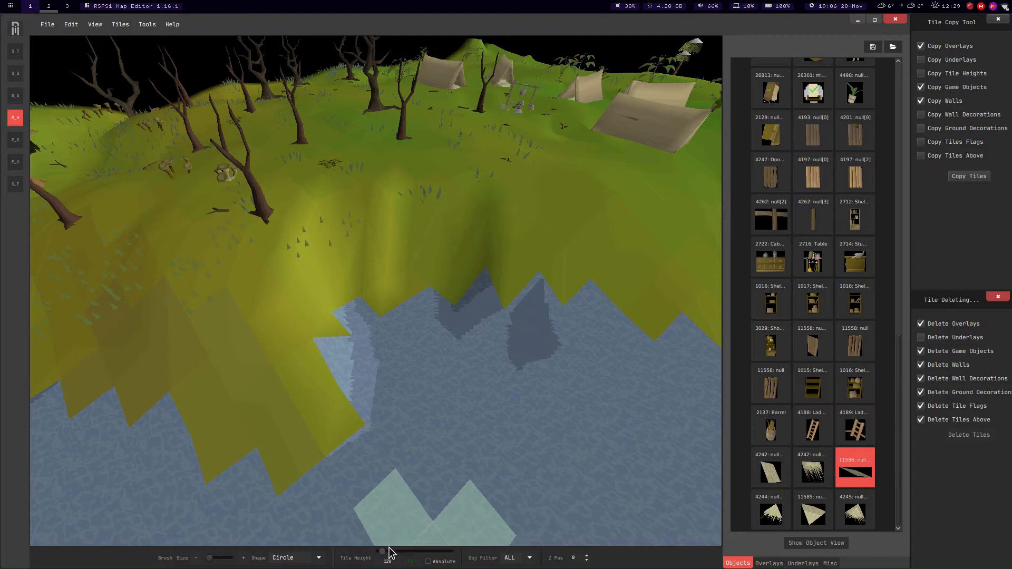
{"action": "left_click_drag", "start_coordinate": [364, 555], "coordinate": [362, 552]}
{"action": "middle_click_drag", "start_coordinate": [484, 334], "coordinate": [495, 321]}
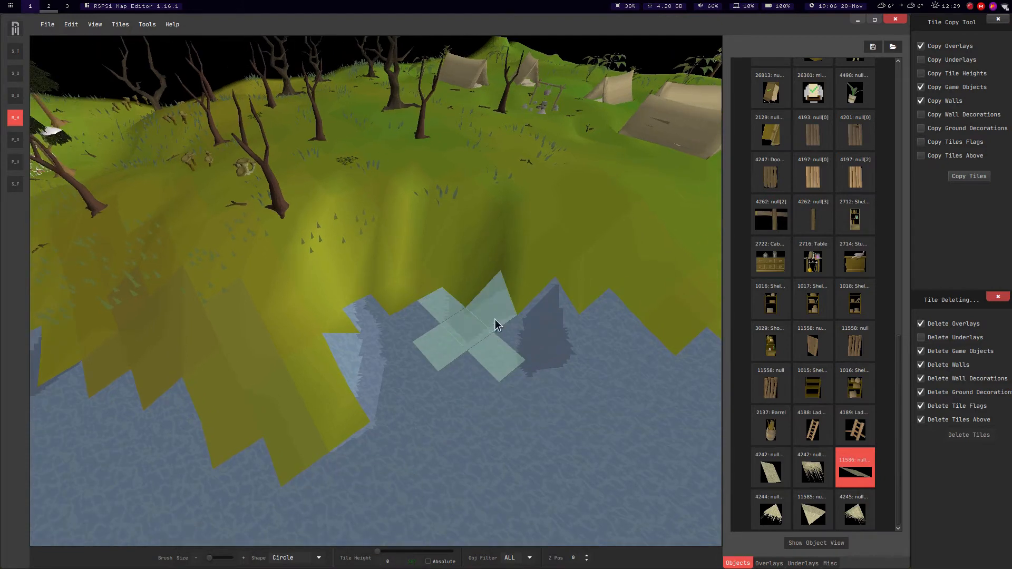
{"action": "key", "text": "alt"}
{"action": "mouse_move", "coordinate": [467, 296]}
{"action": "left_mouse_down"}
{"action": "mouse_move", "coordinate": [531, 230]}
{"action": "mouse_move", "coordinate": [641, 236]}
{"action": "mouse_move", "coordinate": [574, 220]}
{"action": "mouse_move", "coordinate": [416, 220]}
{"action": "mouse_move", "coordinate": [592, 226]}
{"action": "mouse_move", "coordinate": [407, 208]}
{"action": "mouse_move", "coordinate": [286, 308]}
{"action": "mouse_move", "coordinate": [345, 179]}
{"action": "left_mouse_up"}
{"action": "middle_click_drag", "start_coordinate": [424, 236], "coordinate": [316, 243]}
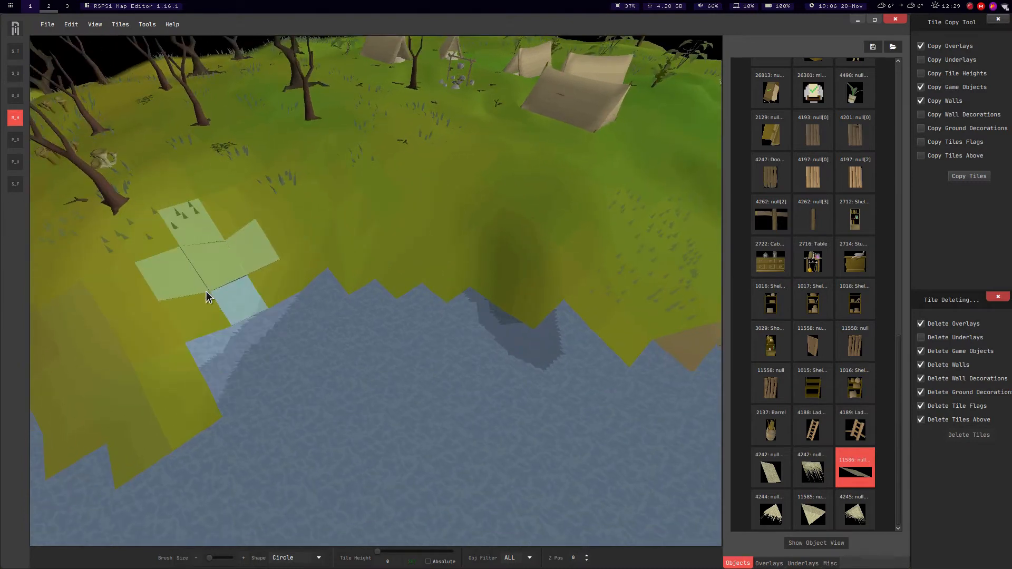
{"action": "scroll", "coordinate": [256, 279], "scroll_direction": "down", "scroll_amount": 4}
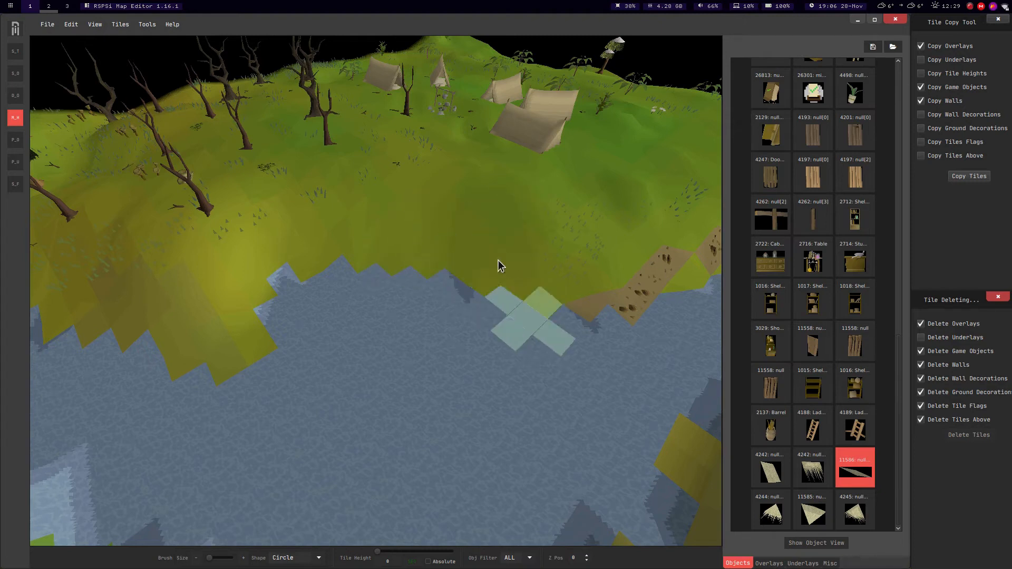
{"action": "mouse_move", "coordinate": [421, 211]}
{"action": "middle_mouse_down"}
{"action": "mouse_move", "coordinate": [340, 236]}
{"action": "mouse_move", "coordinate": [339, 225]}
{"action": "middle_mouse_up"}
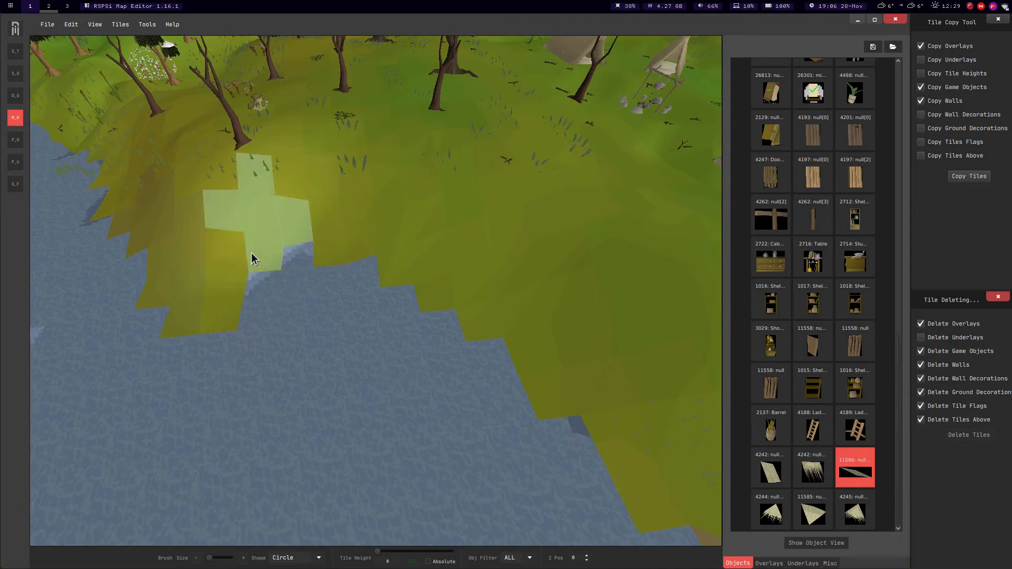
{"action": "middle_click_drag", "start_coordinate": [260, 164], "coordinate": [459, 181]}
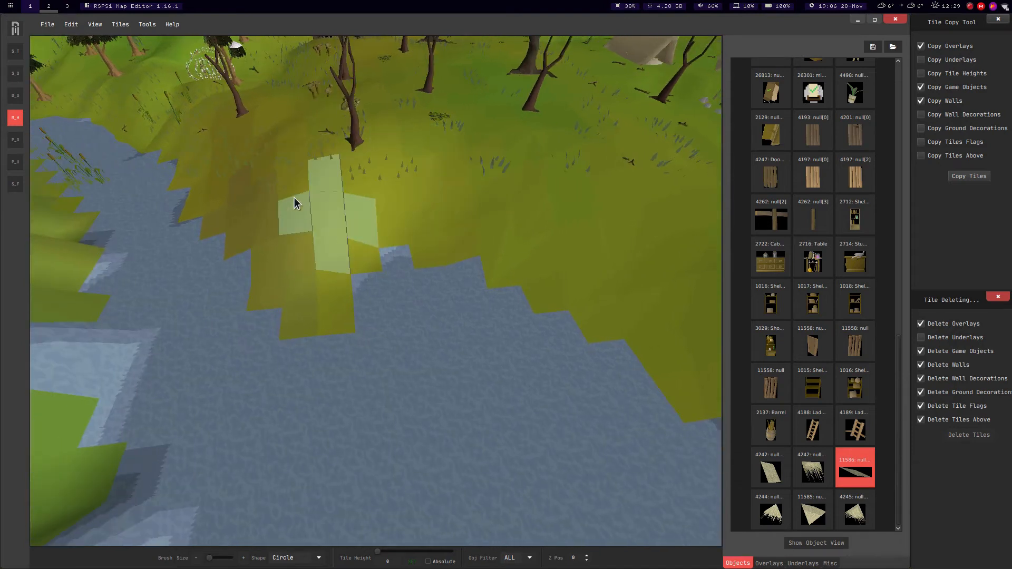
Choose a half-tile triangle shape with the blue-grey water overlay and bring the river into view.
{"action": "left_click", "coordinate": [773, 563]}
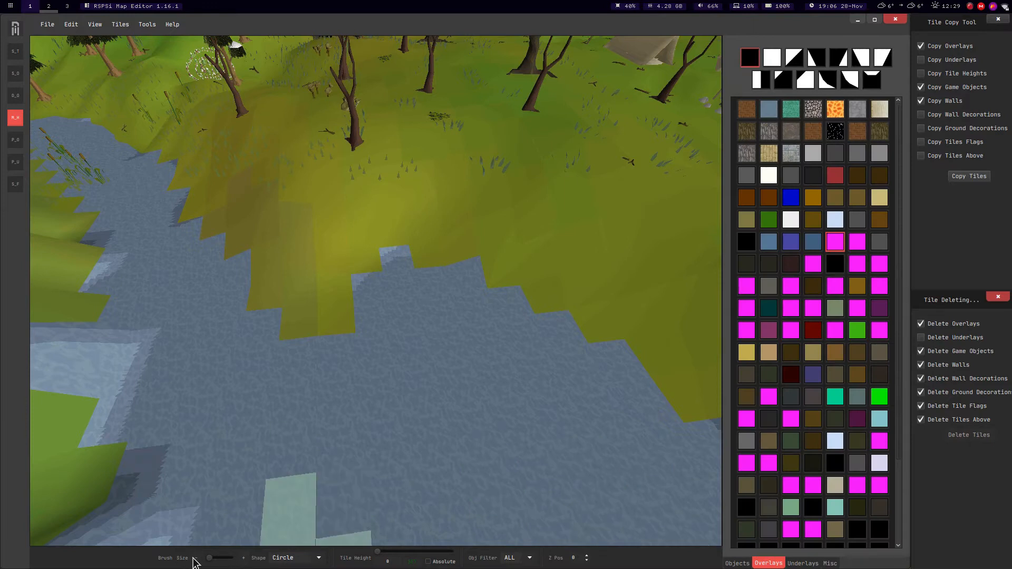
{"action": "left_click", "coordinate": [795, 58]}
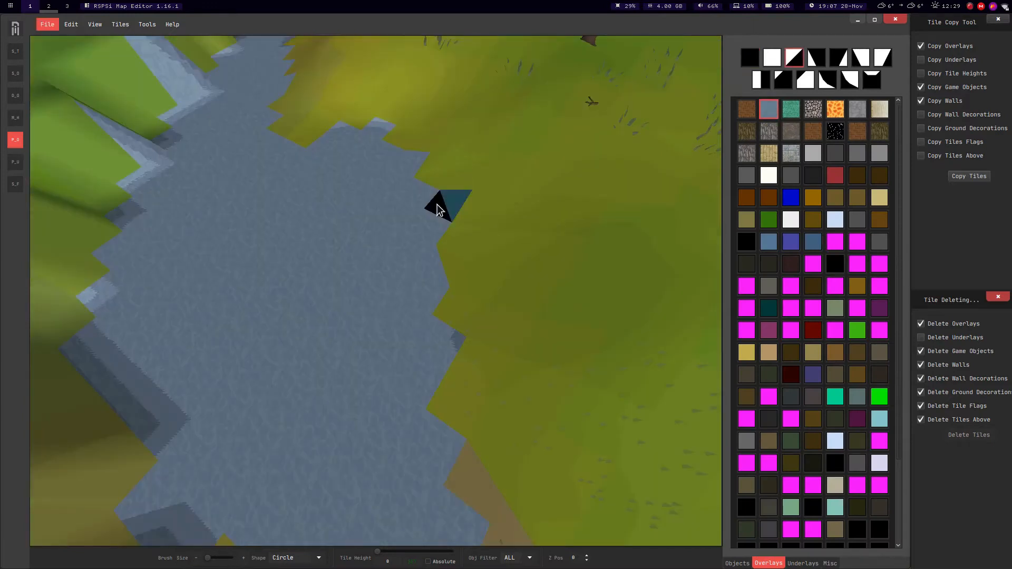
{"action": "middle_click_drag", "start_coordinate": [325, 184], "coordinate": [776, 222]}
{"action": "scroll", "coordinate": [404, 195], "scroll_direction": "up", "scroll_amount": 3}
{"action": "middle_click_drag", "start_coordinate": [353, 199], "coordinate": [857, 272]}
{"action": "scroll", "coordinate": [506, 232], "scroll_direction": "up", "scroll_amount": 2}
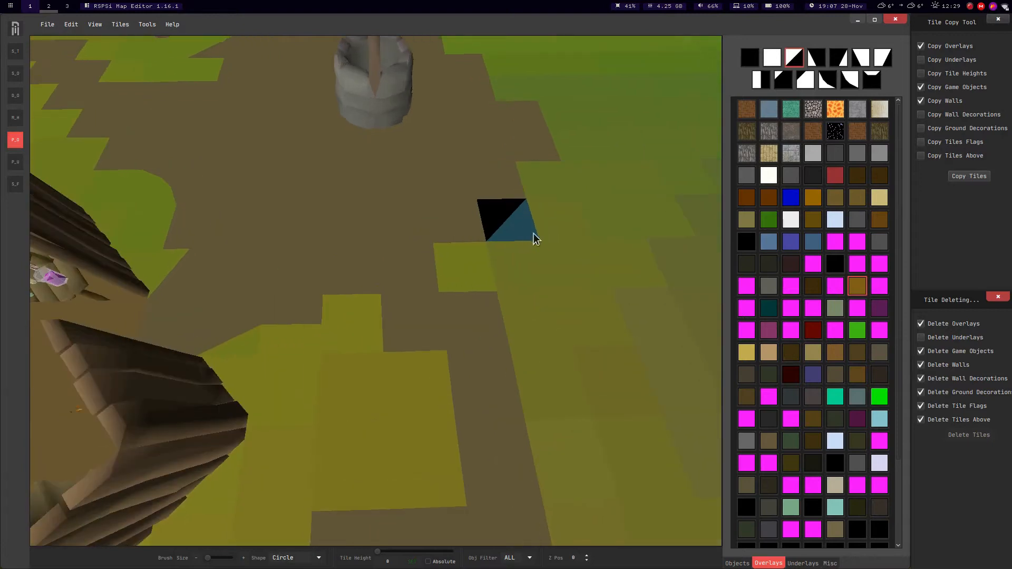
{"action": "key", "text": "d"}
{"action": "middle_click_drag", "start_coordinate": [426, 260], "coordinate": [527, 266]}
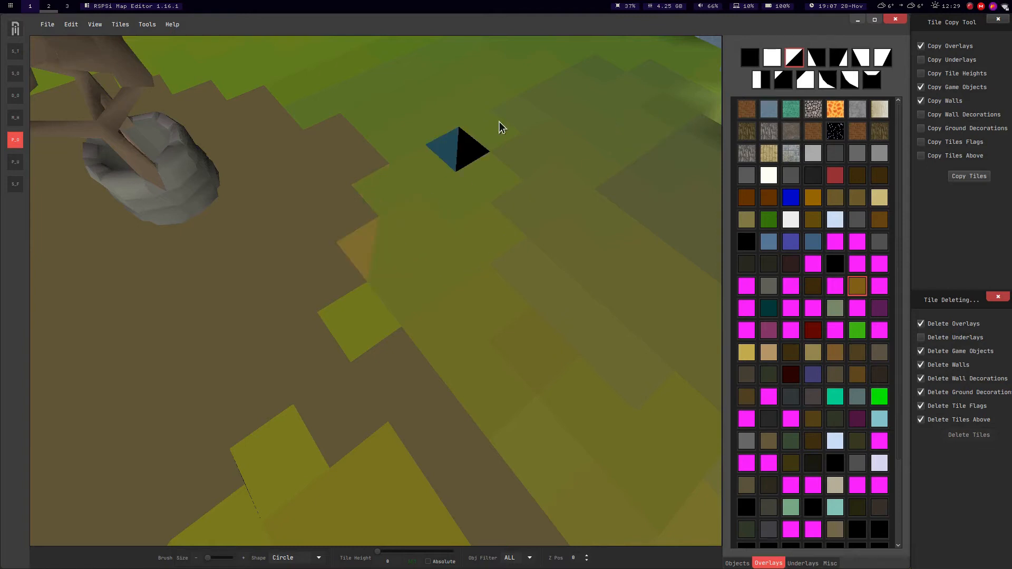
{"action": "middle_click_drag", "start_coordinate": [582, 155], "coordinate": [777, 122]}
{"action": "scroll", "coordinate": [529, 204], "scroll_direction": "up", "scroll_amount": 3}
{"action": "middle_click_drag", "start_coordinate": [478, 208], "coordinate": [512, 204]}
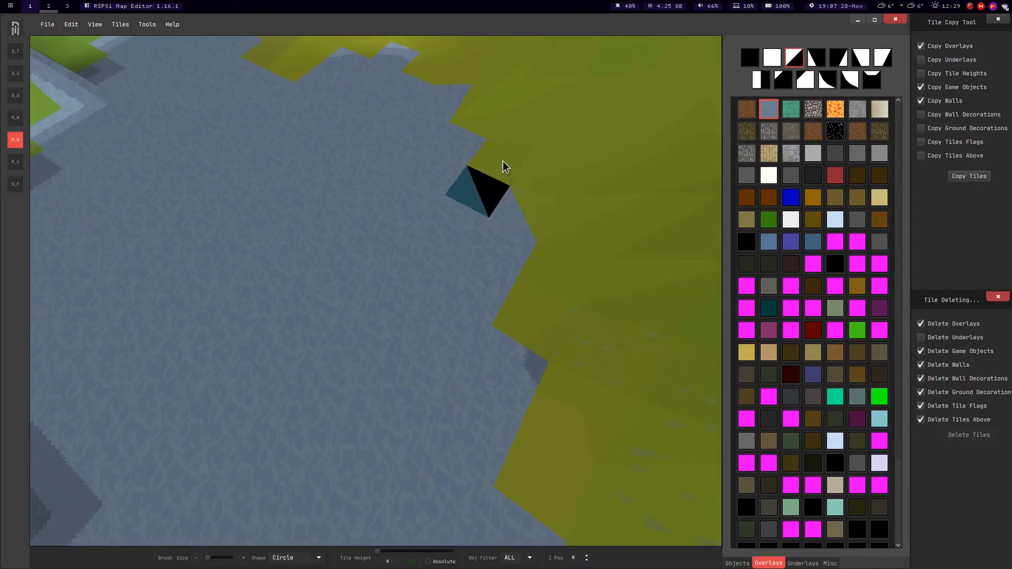
Paint a half-water tile on the shoreline and rotate the triangle to face the bank.
{"action": "left_click", "coordinate": [500, 216]}
{"action": "key", "text": "r"}
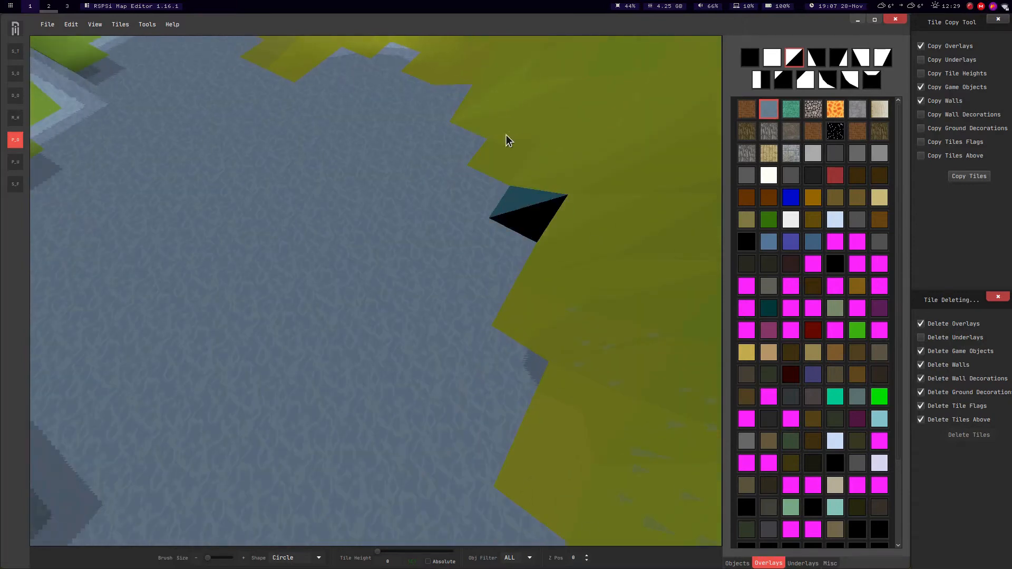
{"action": "key", "text": "r"}
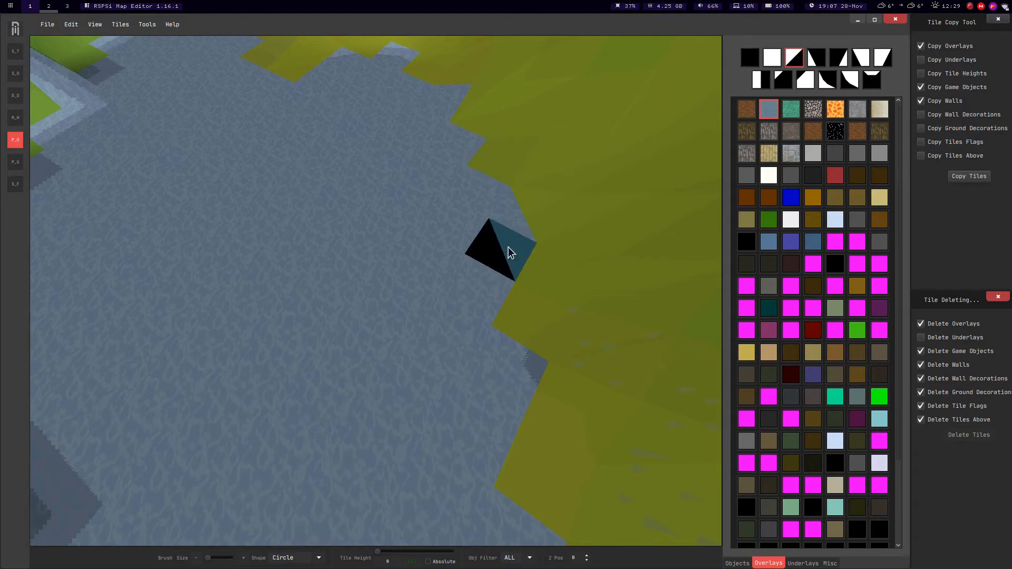
{"action": "scroll", "coordinate": [507, 251], "scroll_direction": "down", "scroll_amount": 3}
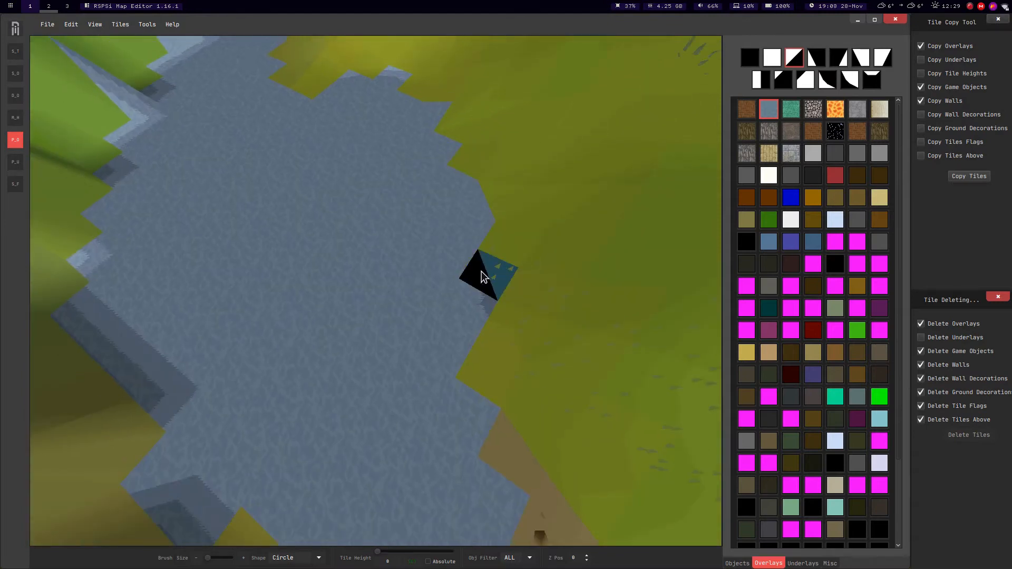
{"action": "key", "text": "r"}
{"action": "key", "text": "r"}
{"action": "scroll", "coordinate": [520, 239], "scroll_direction": "up", "scroll_amount": 3}
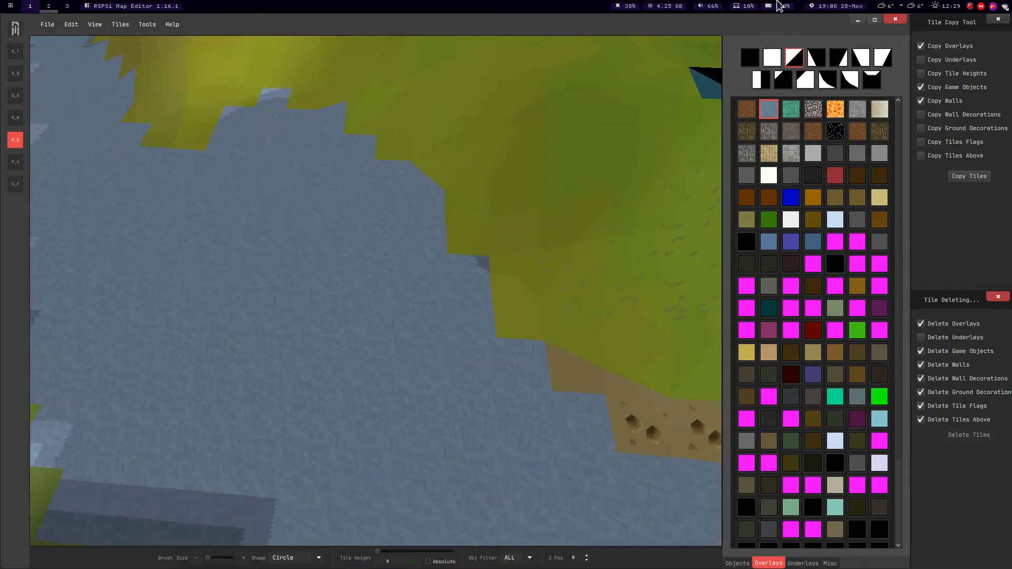
Switch to another triangle shape and paint water triangles onto three shoreline tiles.
{"action": "left_click", "coordinate": [839, 58]}
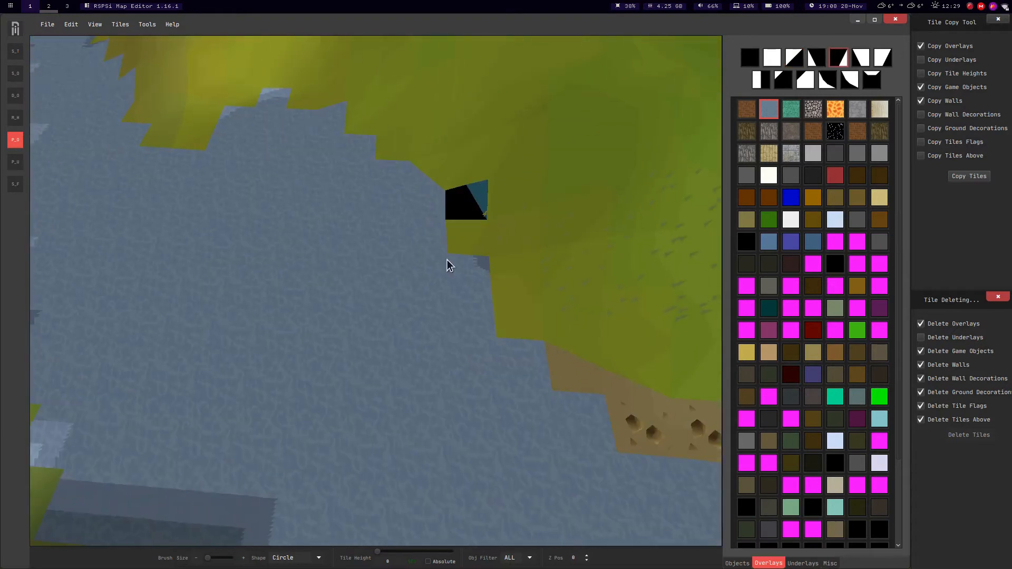
{"action": "key", "text": "r"}
{"action": "left_click", "coordinate": [509, 306]}
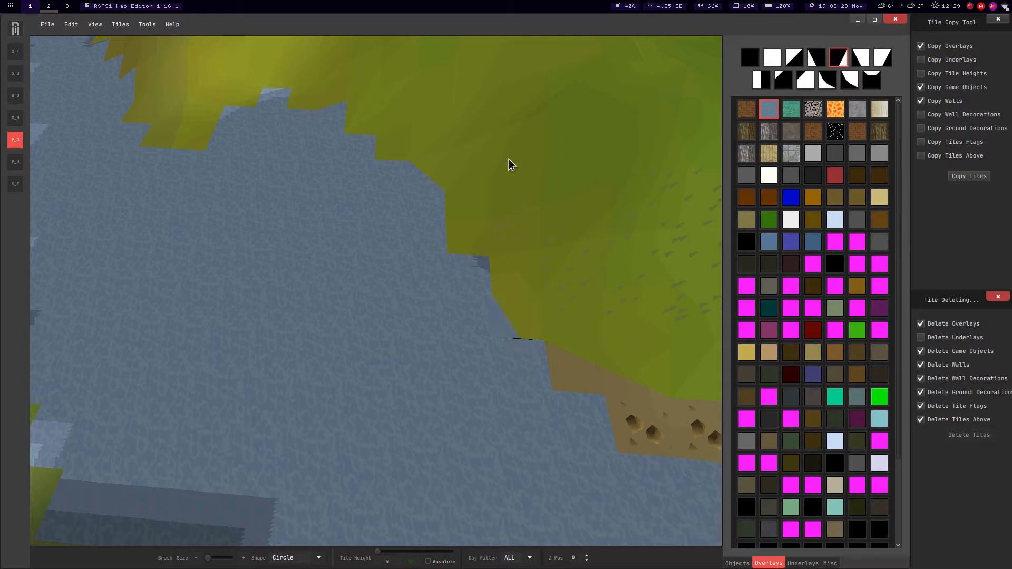
{"action": "left_click", "coordinate": [479, 267]}
{"action": "key", "text": "d"}
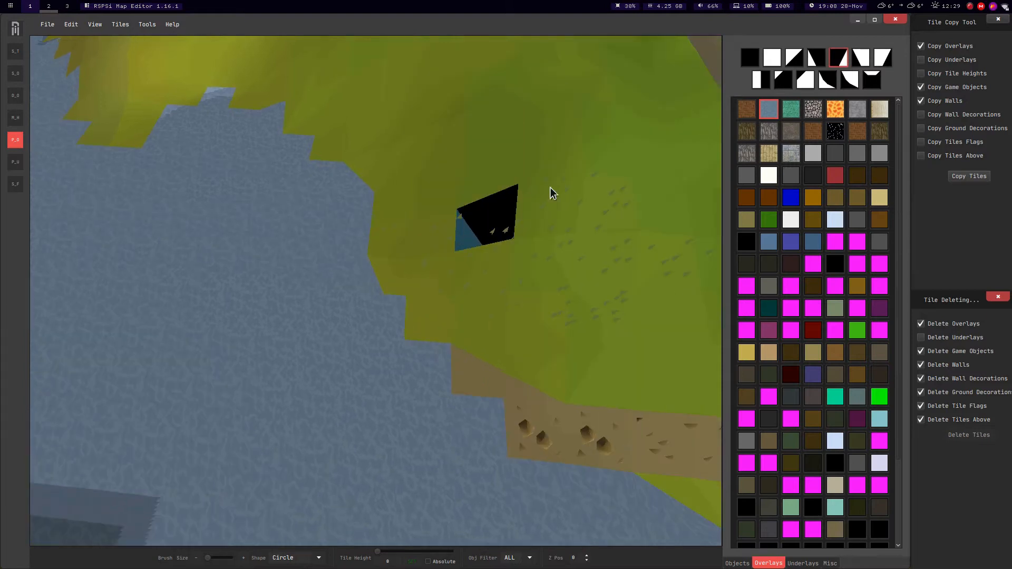
{"action": "key", "text": "a"}
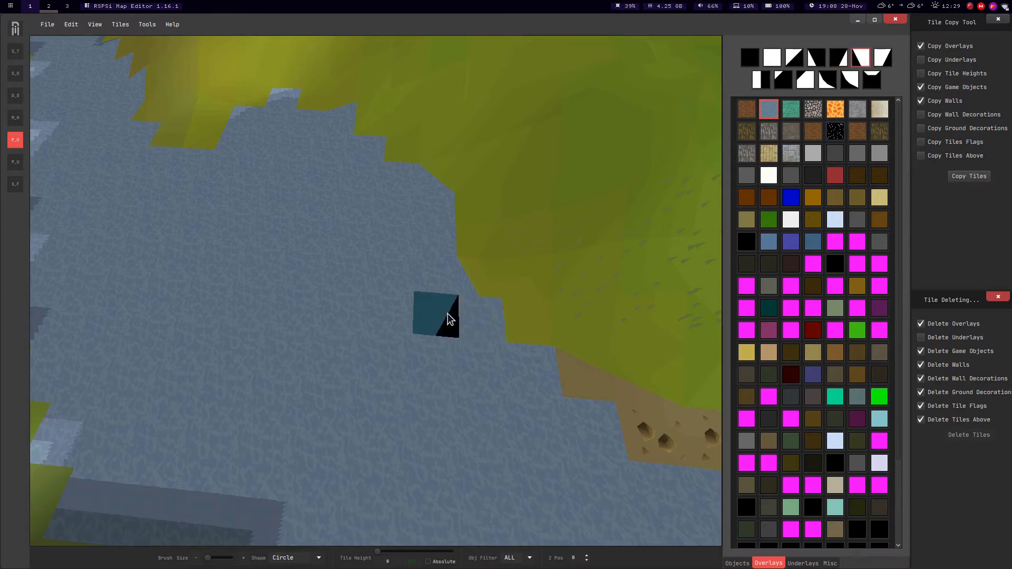
{"action": "left_click", "coordinate": [513, 310]}
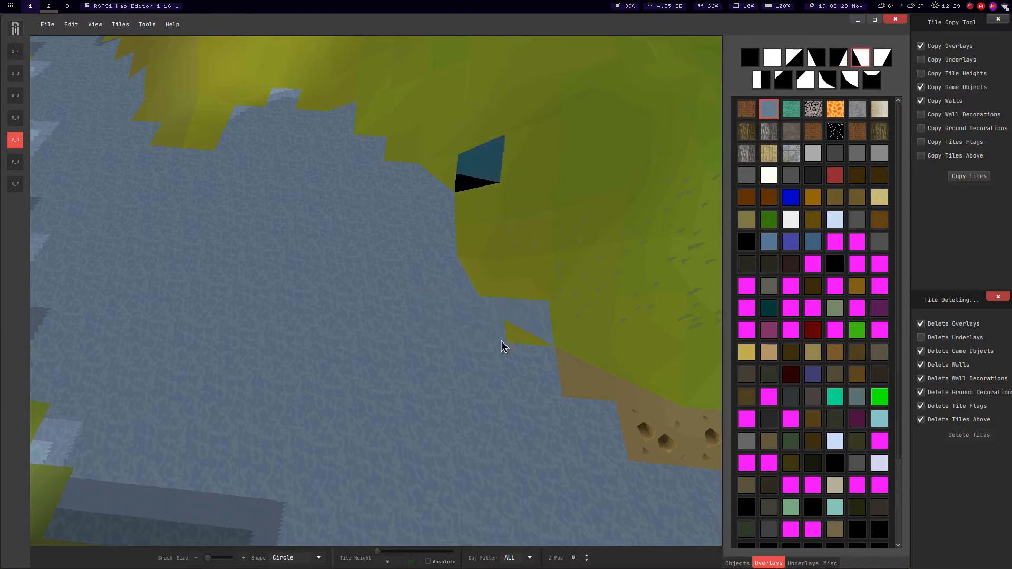
{"action": "key", "text": "r"}
{"action": "key", "text": "r"}
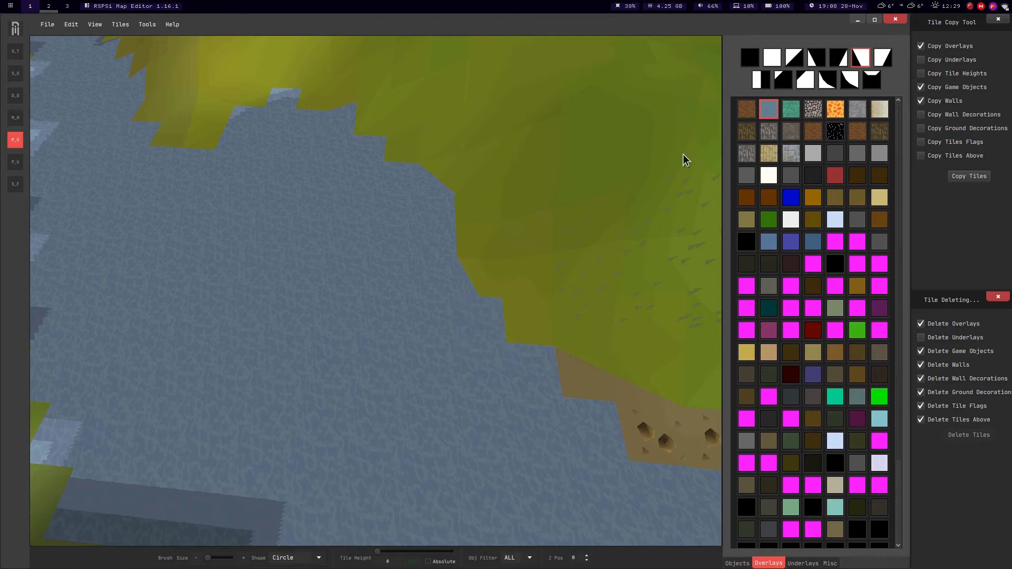
Paint cut-corner water tiles with clipped grass corners along the shoreline.
{"action": "left_click", "coordinate": [805, 82]}
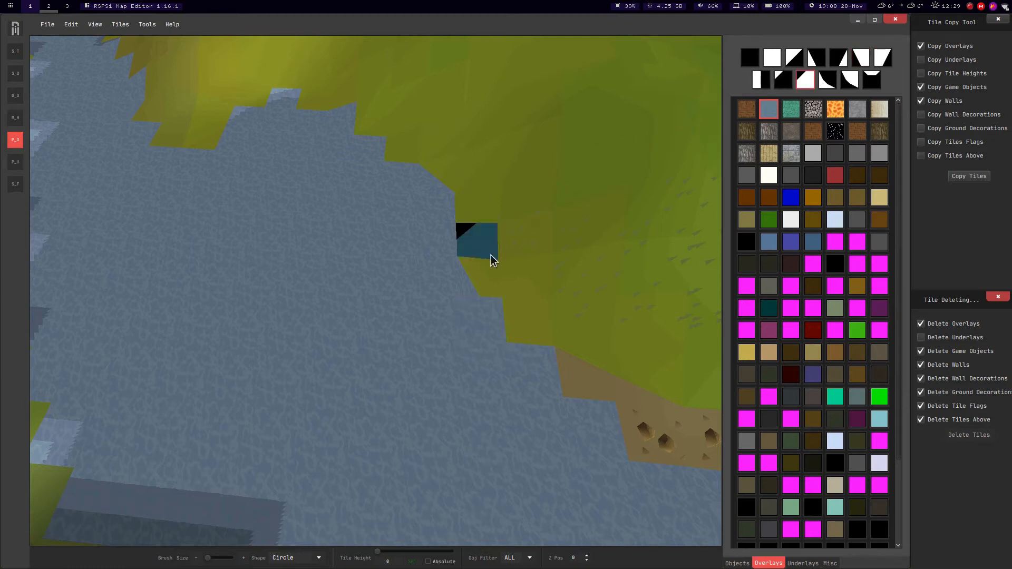
{"action": "left_click", "coordinate": [494, 314]}
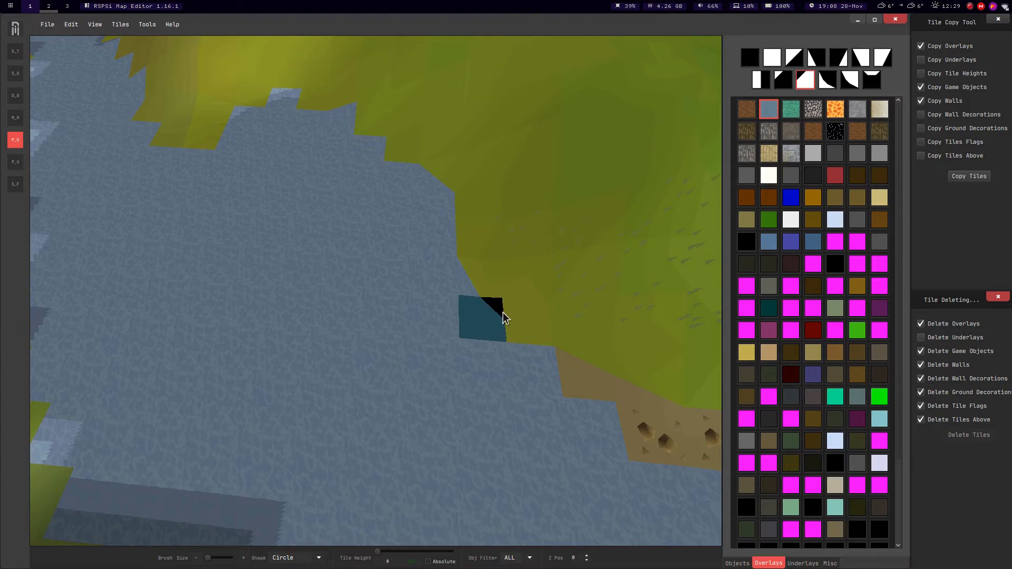
{"action": "left_click", "coordinate": [783, 80]}
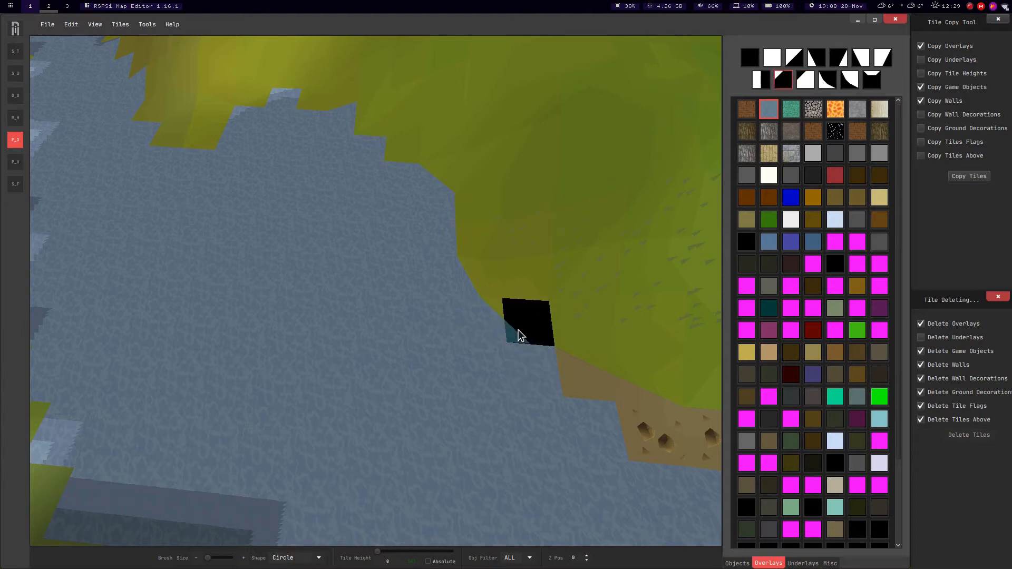
{"action": "left_click", "coordinate": [519, 330]}
{"action": "middle_click_drag", "start_coordinate": [402, 159], "coordinate": [429, 165]}
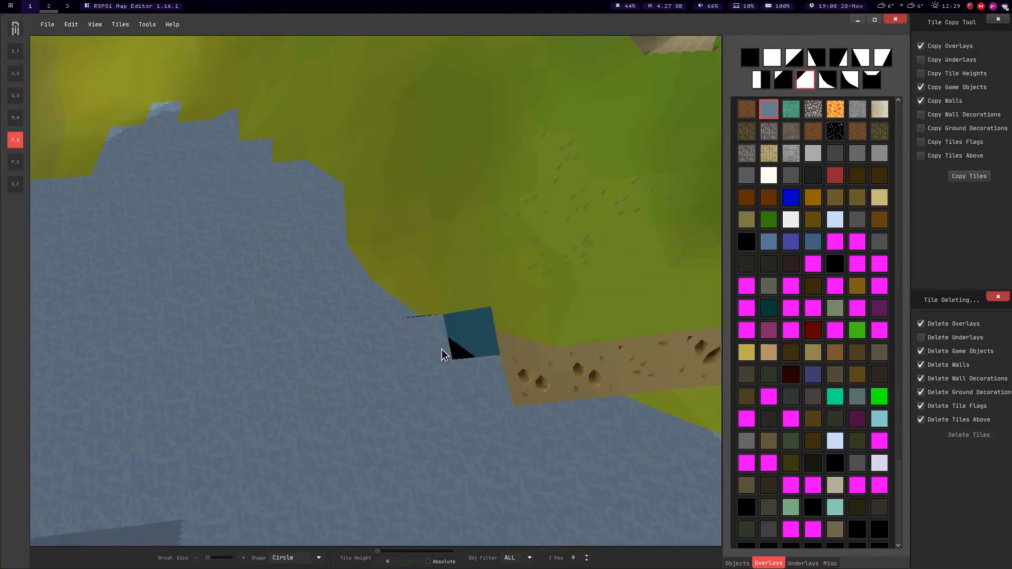
{"action": "middle_click_drag", "start_coordinate": [304, 59], "coordinate": [377, 102]}
{"action": "middle_click_drag", "start_coordinate": [365, 206], "coordinate": [400, 251]}
{"action": "key", "text": "w"}
{"action": "key", "text": "d"}
{"action": "left_click", "coordinate": [441, 250]}
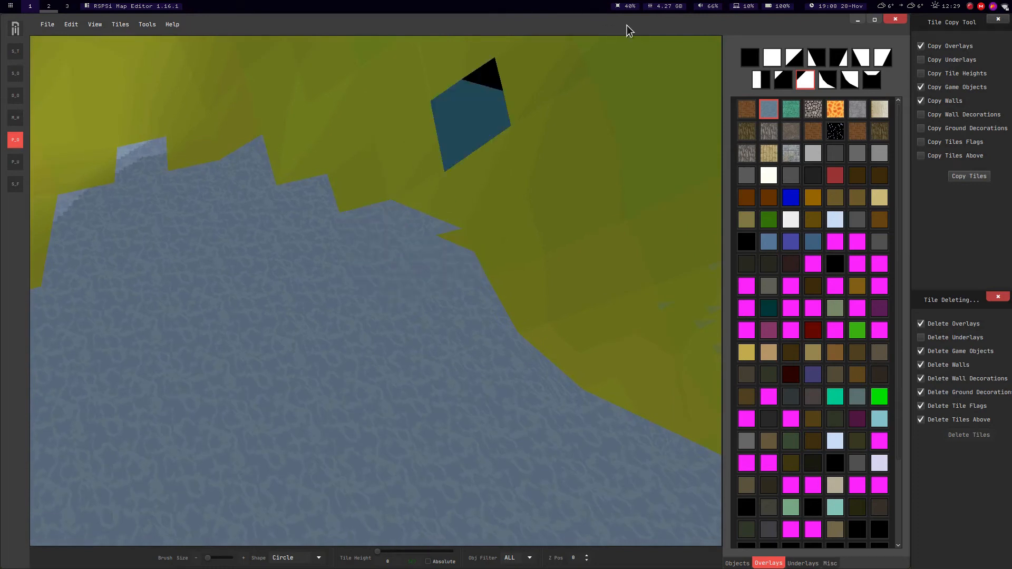
Use the neighbouring cut-corner shape to cover the water spike and cut shoreline corners diagonally.
{"action": "key", "text": "a"}
{"action": "key", "text": "d"}
{"action": "left_click", "coordinate": [791, 80]}
{"action": "left_click", "coordinate": [456, 216]}
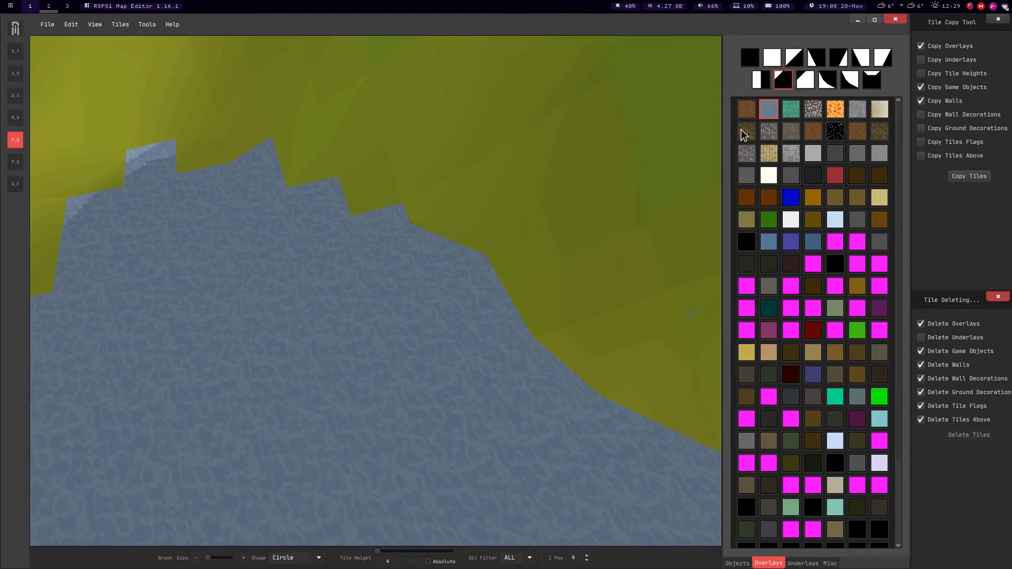
{"action": "key", "text": "a"}
{"action": "key", "text": "d"}
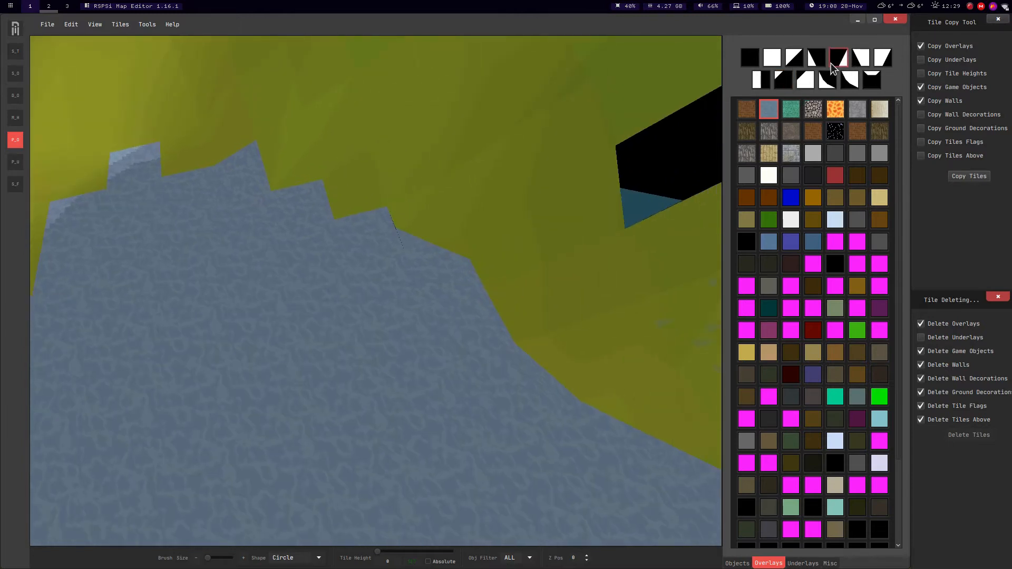
{"action": "left_click", "coordinate": [372, 239]}
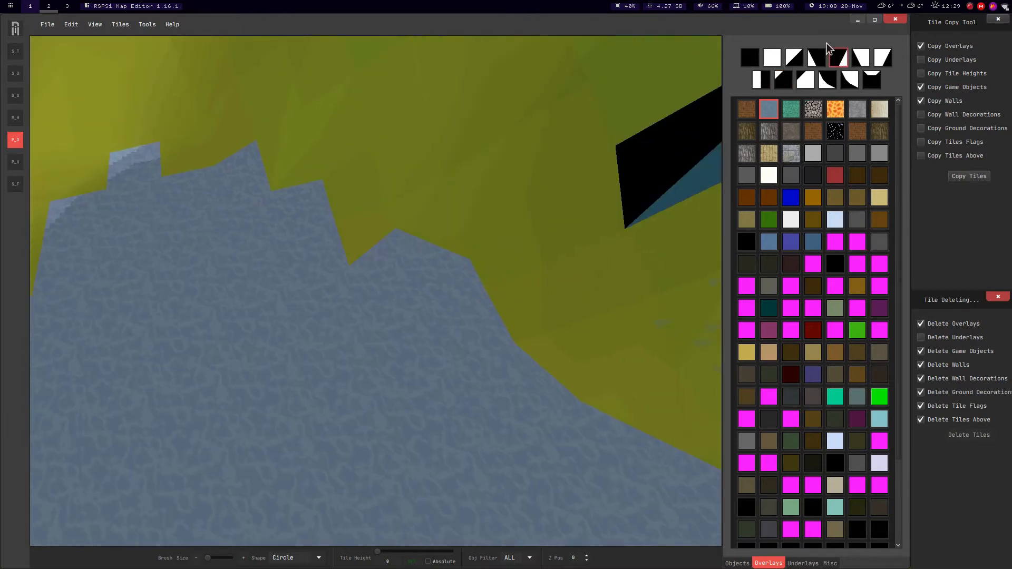
{"action": "left_click", "coordinate": [362, 219]}
Orbit and zoom out to review the smoothed shoreline across the river.
{"action": "middle_click_drag", "start_coordinate": [362, 82], "coordinate": [394, 140]}
{"action": "scroll", "coordinate": [454, 160], "scroll_direction": "down", "scroll_amount": 5}
{"action": "middle_click_drag", "start_coordinate": [454, 160], "coordinate": [284, 237]}
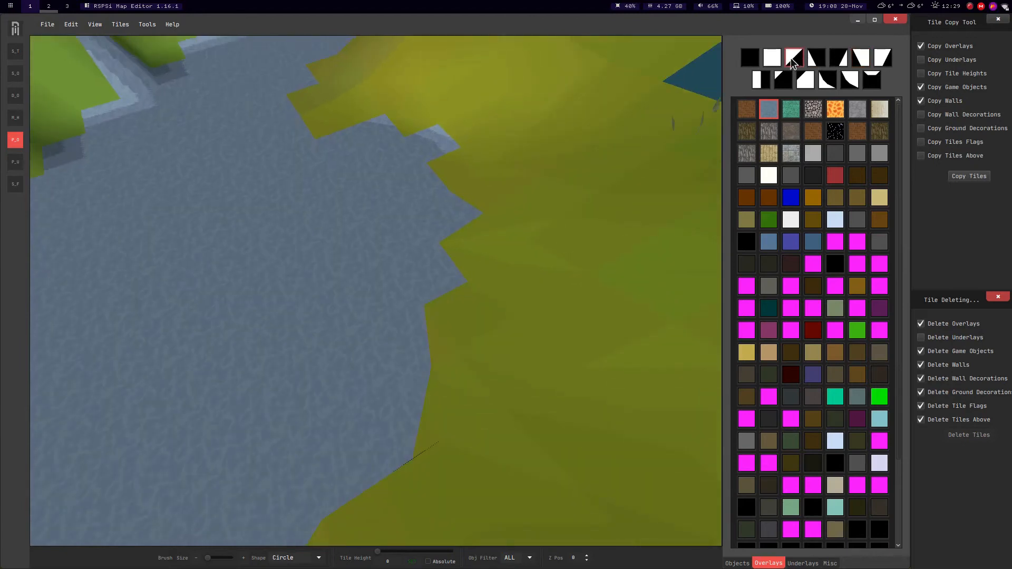
{"action": "scroll", "coordinate": [375, 119], "scroll_direction": "up", "scroll_amount": 3}
{"action": "middle_click_drag", "start_coordinate": [439, 124], "coordinate": [457, 162]}
{"action": "scroll", "coordinate": [370, 175], "scroll_direction": "down", "scroll_amount": 3}
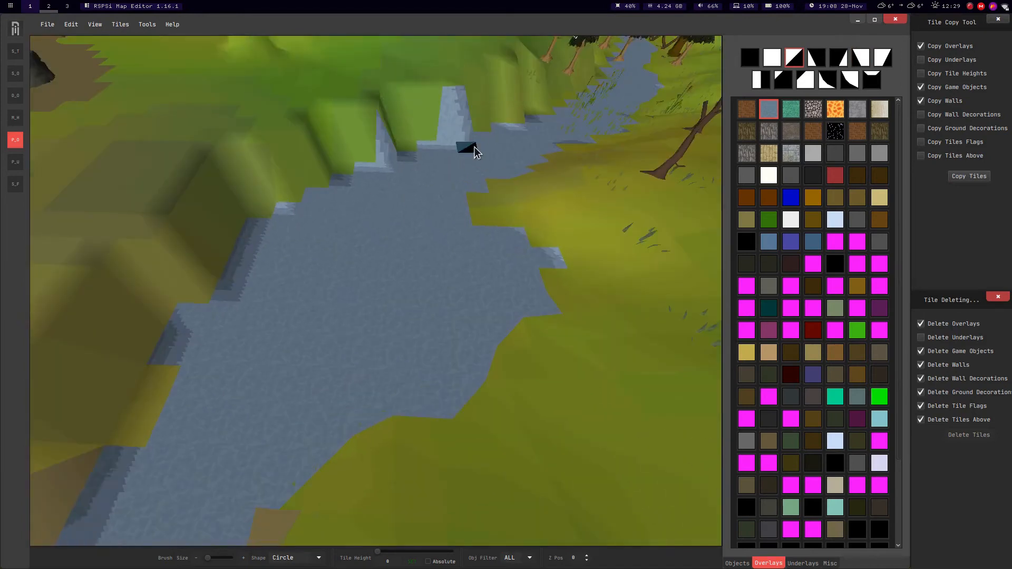
{"action": "middle_click_drag", "start_coordinate": [422, 103], "coordinate": [354, 251]}
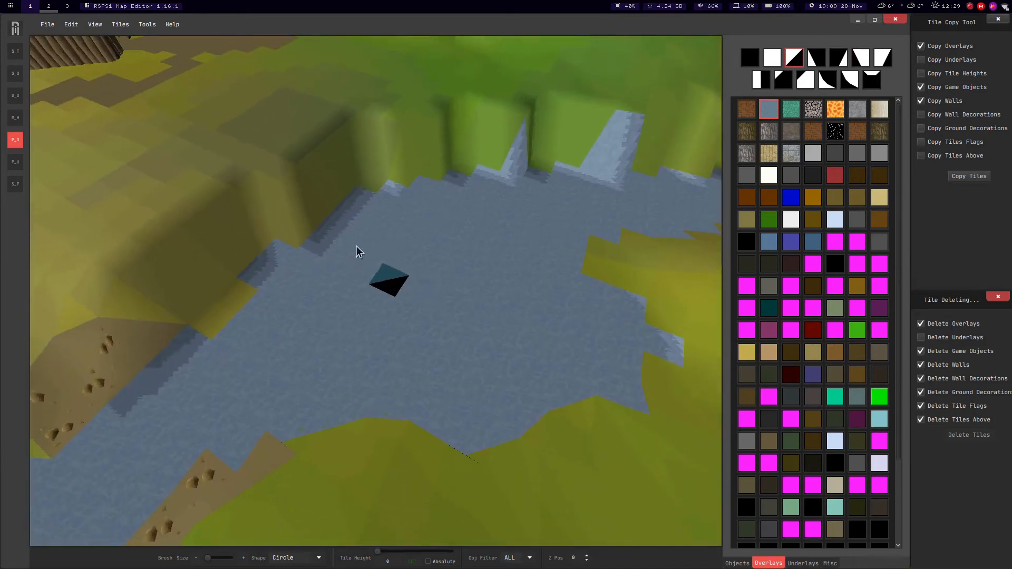
{"action": "middle_click_drag", "start_coordinate": [367, 213], "coordinate": [336, 202]}
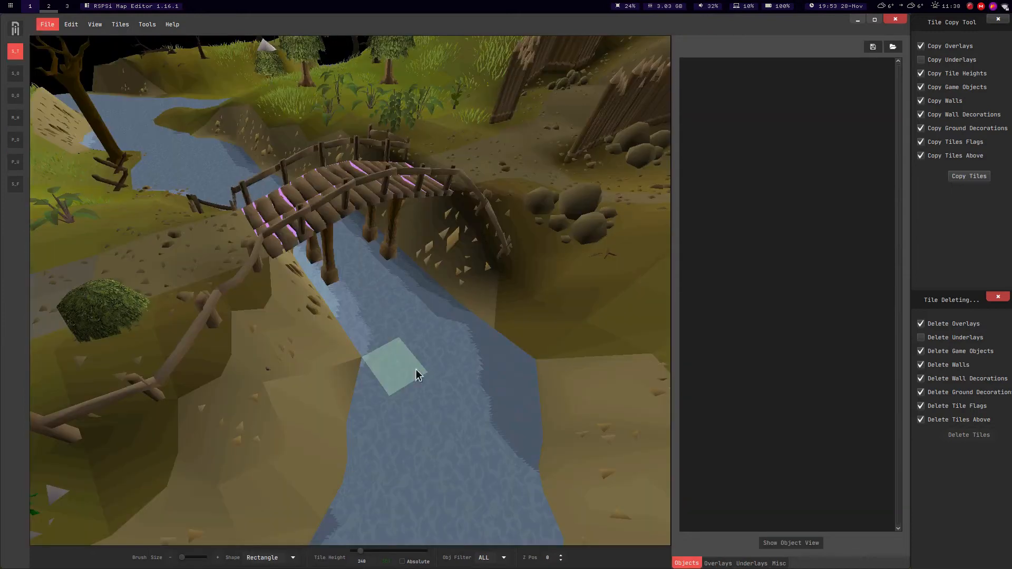
Fly the camera over the river and turn the view around the wooden bridge.
{"action": "middle_click_drag", "start_coordinate": [416, 326], "coordinate": [403, 346]}
{"action": "key", "text": "w"}
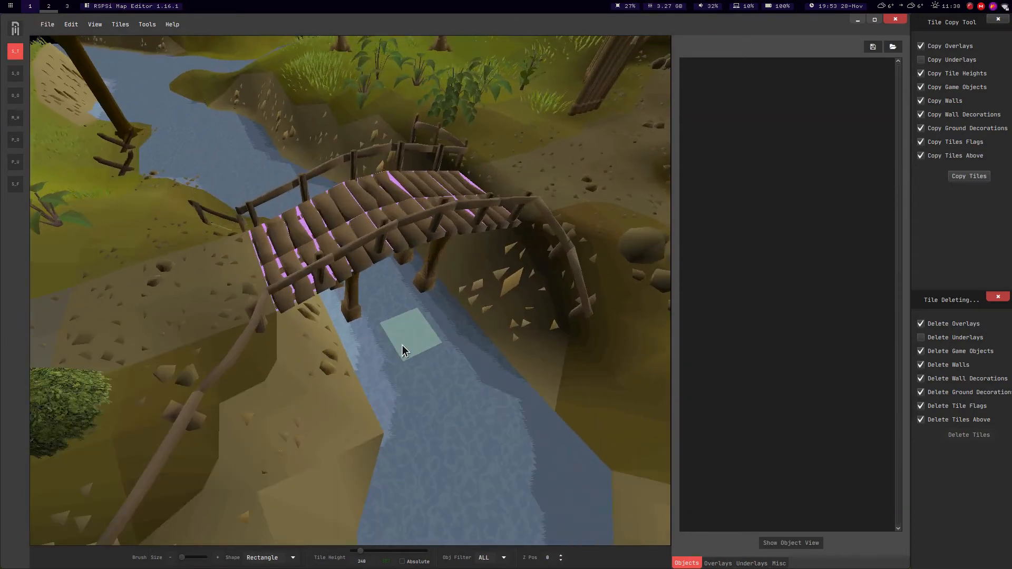
{"action": "key", "text": "d"}
{"action": "key", "text": "s"}
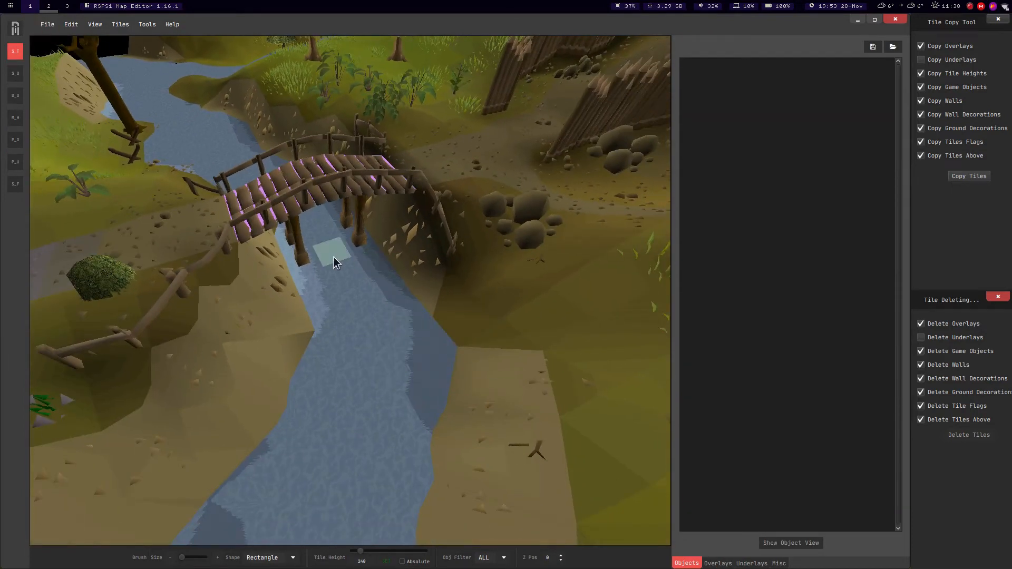
{"action": "middle_click_drag", "start_coordinate": [314, 282], "coordinate": [328, 286]}
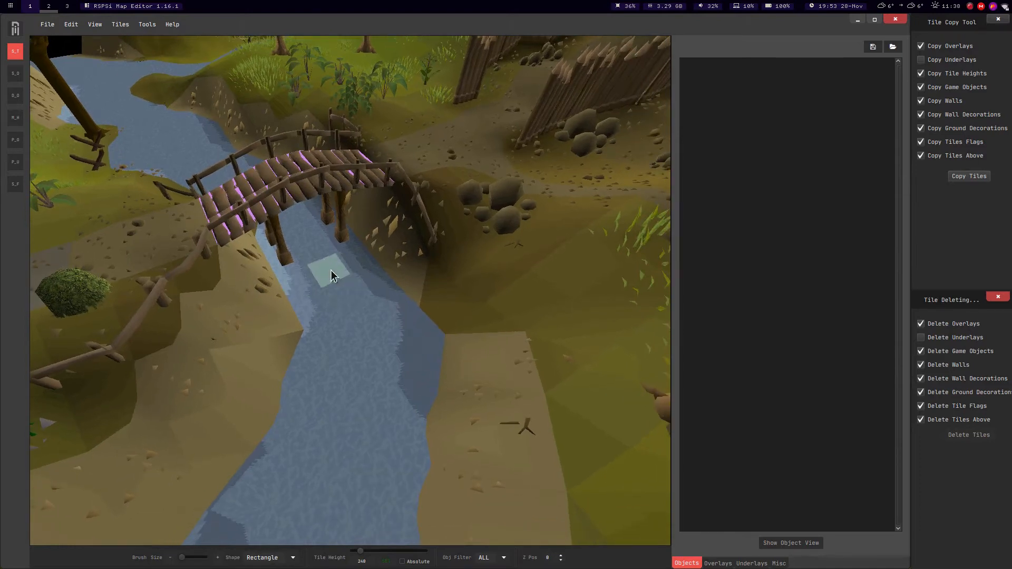
{"action": "key", "text": "a"}
{"action": "key", "text": "w"}
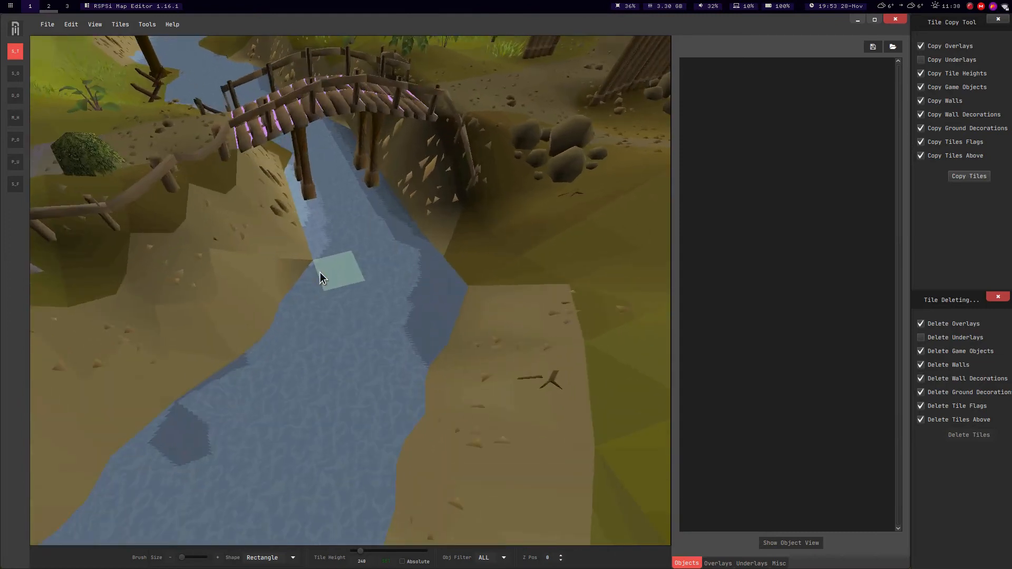
Look down on the bridge from above, then bring up the View display options.
{"action": "middle_click_drag", "start_coordinate": [320, 286], "coordinate": [333, 259]}
{"action": "key", "text": "w"}
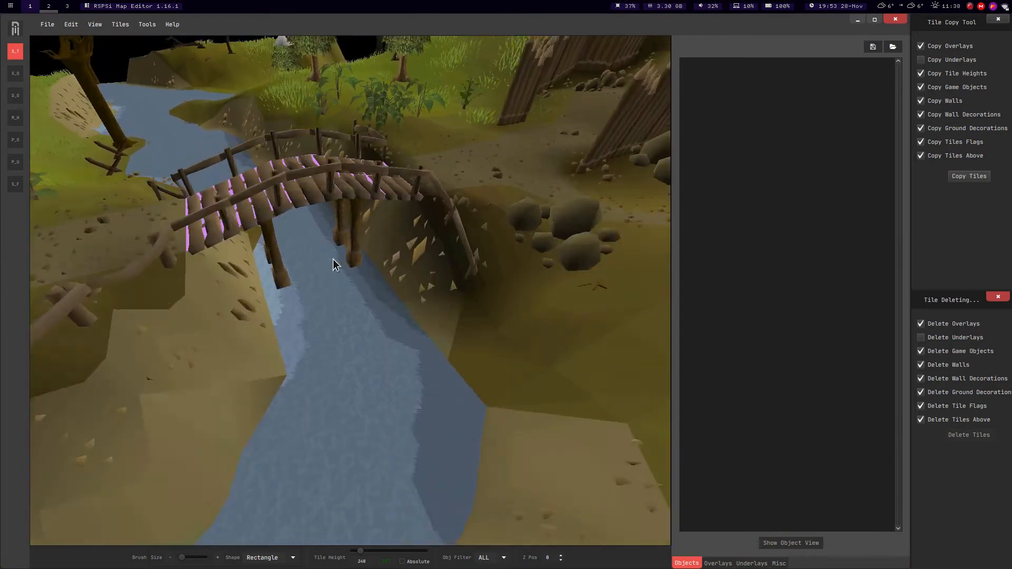
{"action": "key", "text": "a"}
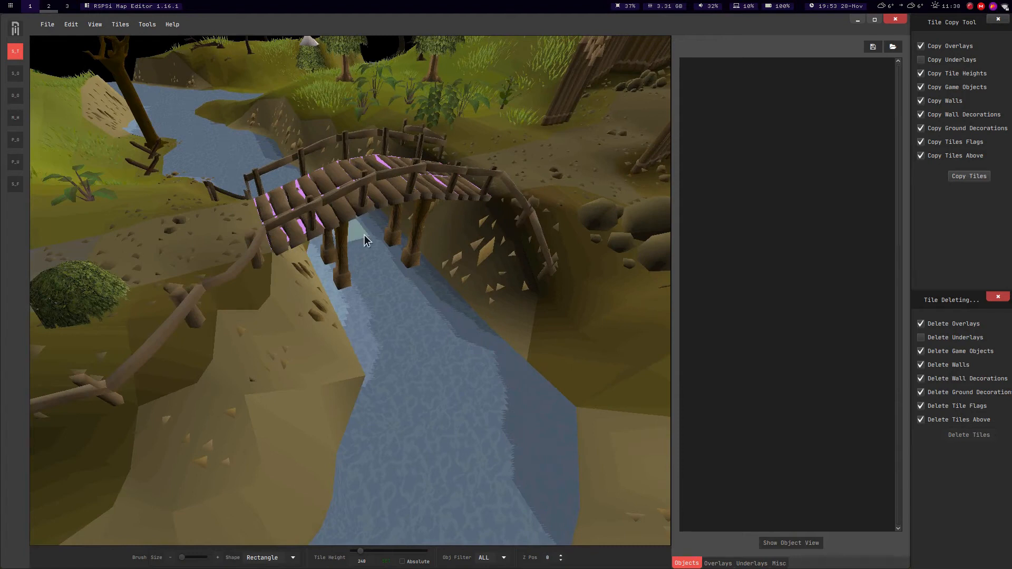
{"action": "middle_click_drag", "start_coordinate": [393, 256], "coordinate": [399, 264]}
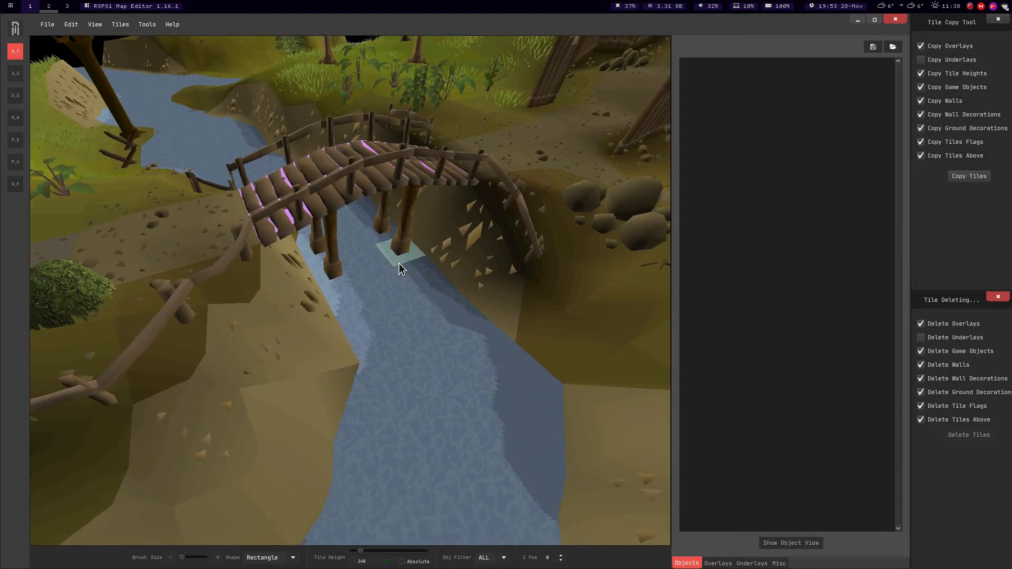
{"action": "key", "text": "e"}
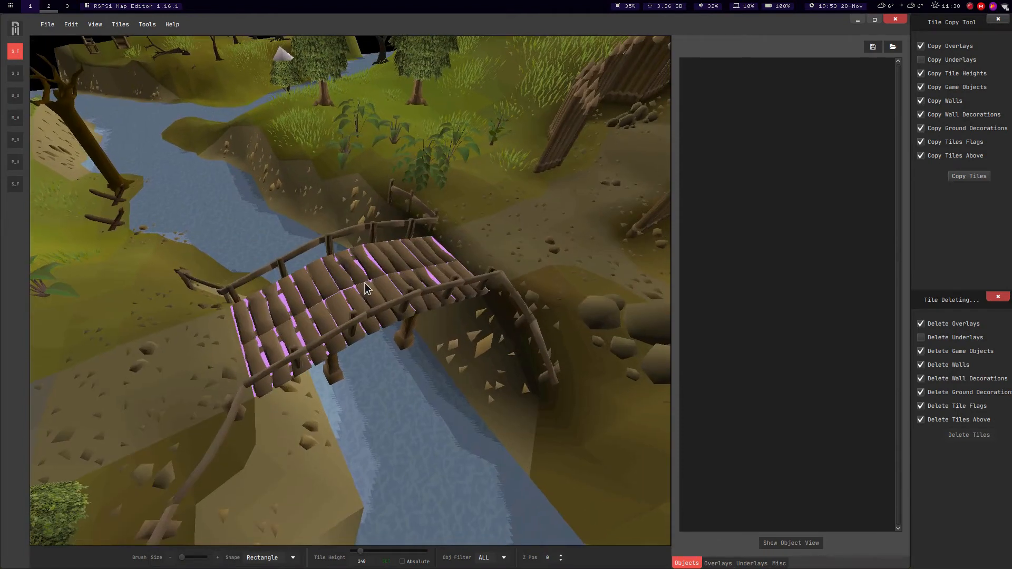
{"action": "key", "text": "s"}
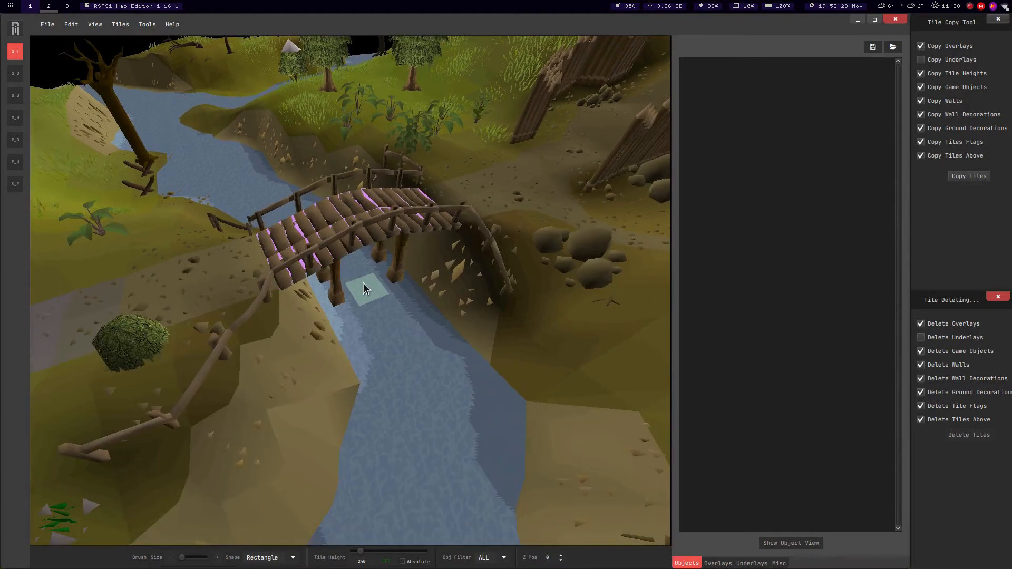
{"action": "left_click", "coordinate": [93, 26]}
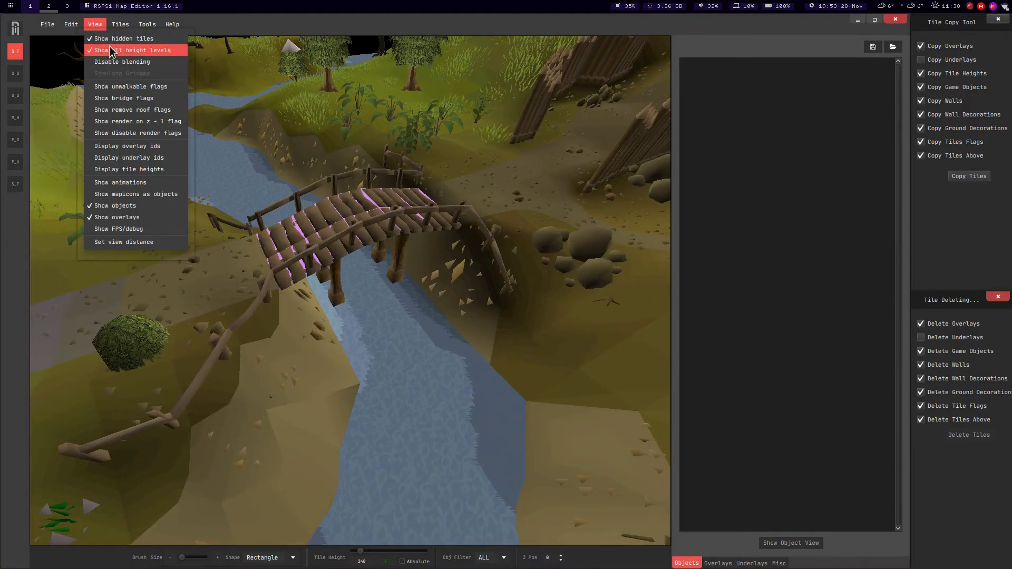
Turn off Show all height levels, set Z Pos to 1, and orbit around the bridge.
{"action": "left_click", "coordinate": [111, 51]}
{"action": "key", "text": "w"}
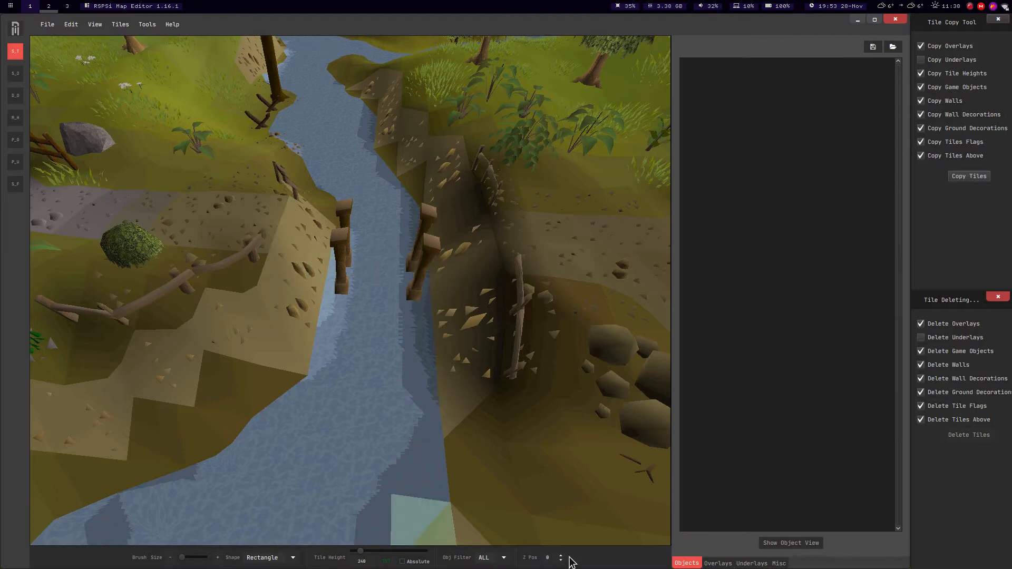
{"action": "left_click", "coordinate": [560, 555]}
{"action": "middle_click_drag", "start_coordinate": [385, 273], "coordinate": [527, 287]}
{"action": "middle_click_drag", "start_coordinate": [375, 216], "coordinate": [403, 251]}
{"action": "key", "text": "d"}
{"action": "key", "text": "w"}
{"action": "key", "text": "a"}
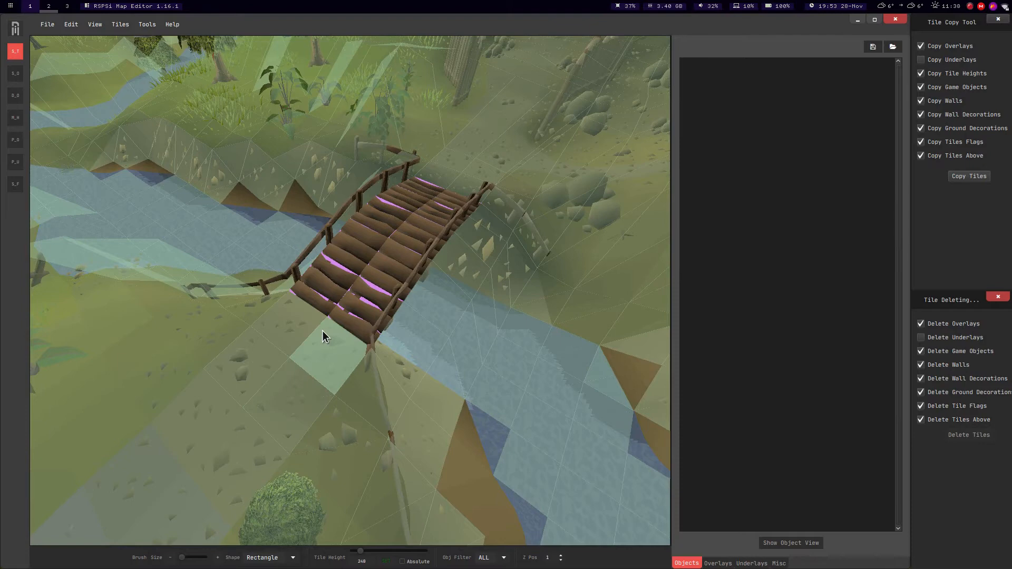
Inspect the walled village building beyond the bridge, return to the bridge, and reopen View.
{"action": "middle_click_drag", "start_coordinate": [323, 331], "coordinate": [425, 245]}
{"action": "key", "text": "d"}
{"action": "key", "text": "w"}
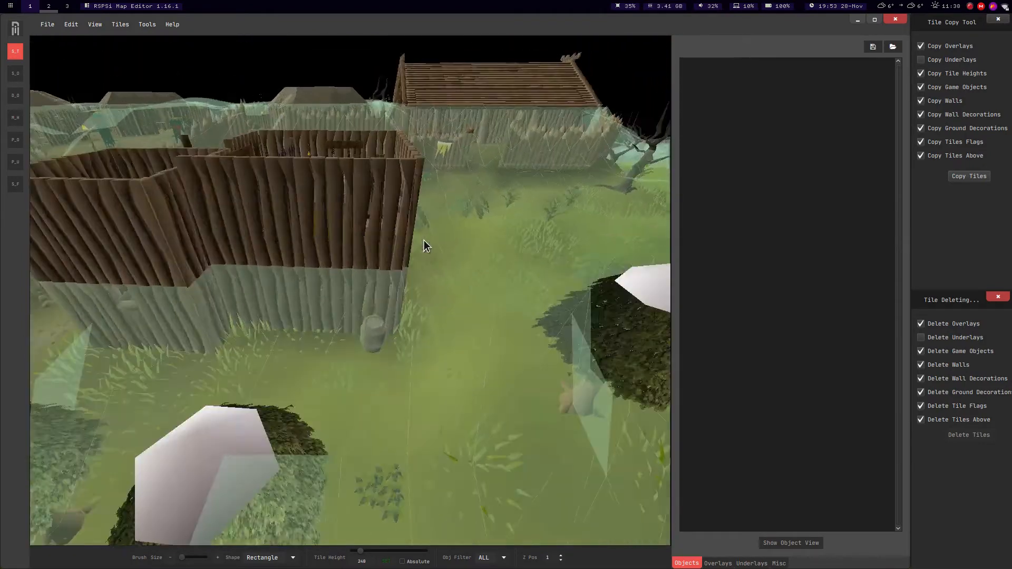
{"action": "middle_click_drag", "start_coordinate": [361, 336], "coordinate": [229, 382]}
{"action": "key", "text": "a"}
{"action": "key", "text": "s"}
{"action": "key", "text": "d"}
{"action": "key", "text": "w"}
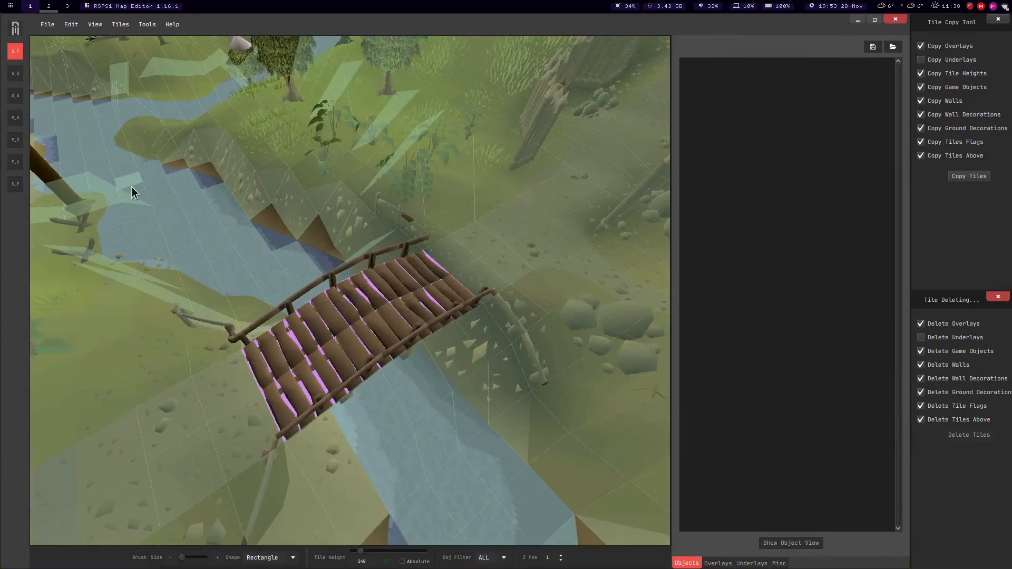
{"action": "key", "text": "s"}
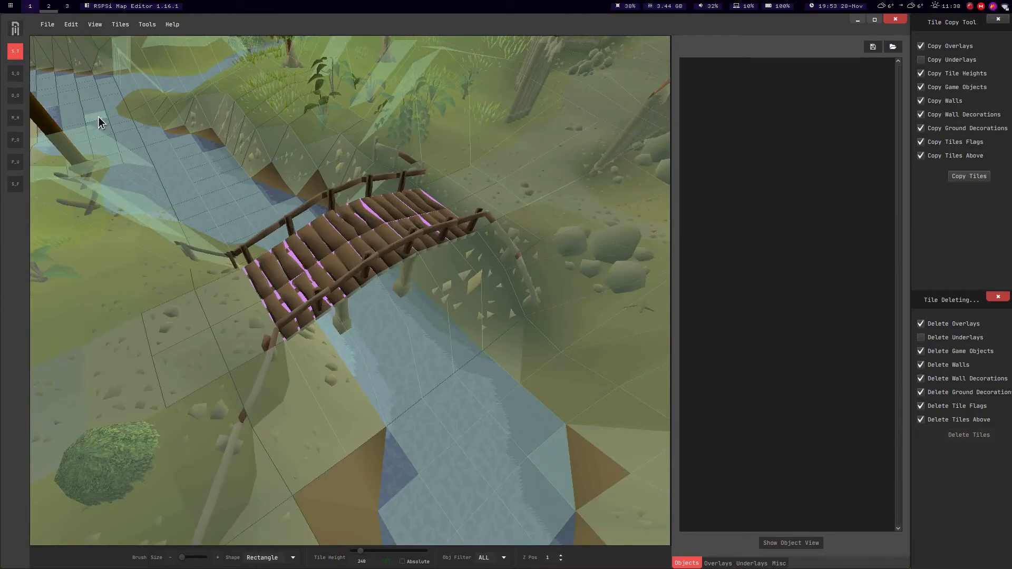
{"action": "left_click", "coordinate": [89, 23]}
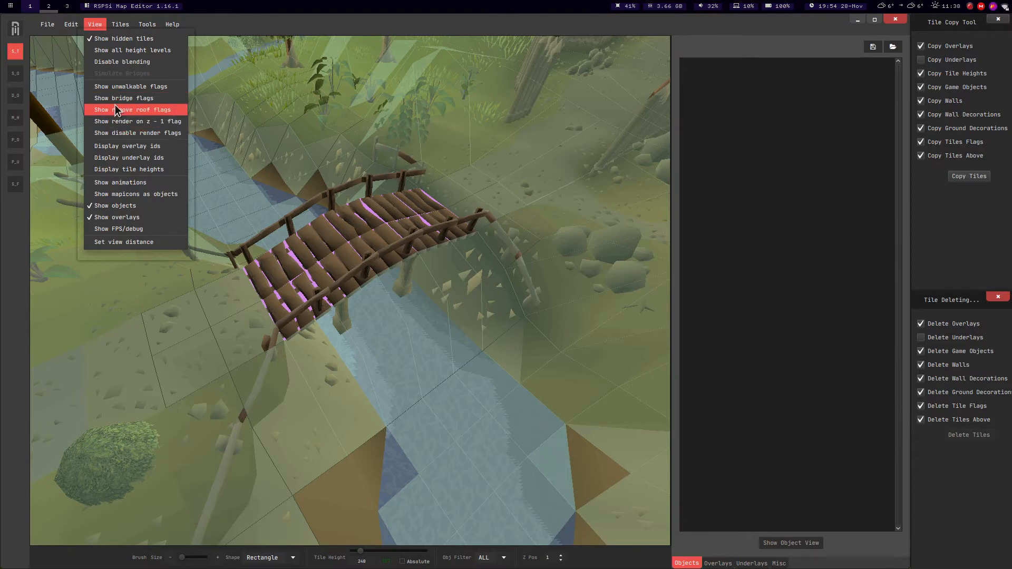
Turn on Show bridge flags to inspect the flagged bridge, then turn it off again.
{"action": "left_click", "coordinate": [117, 99]}
{"action": "middle_click_drag", "start_coordinate": [245, 241], "coordinate": [214, 267]}
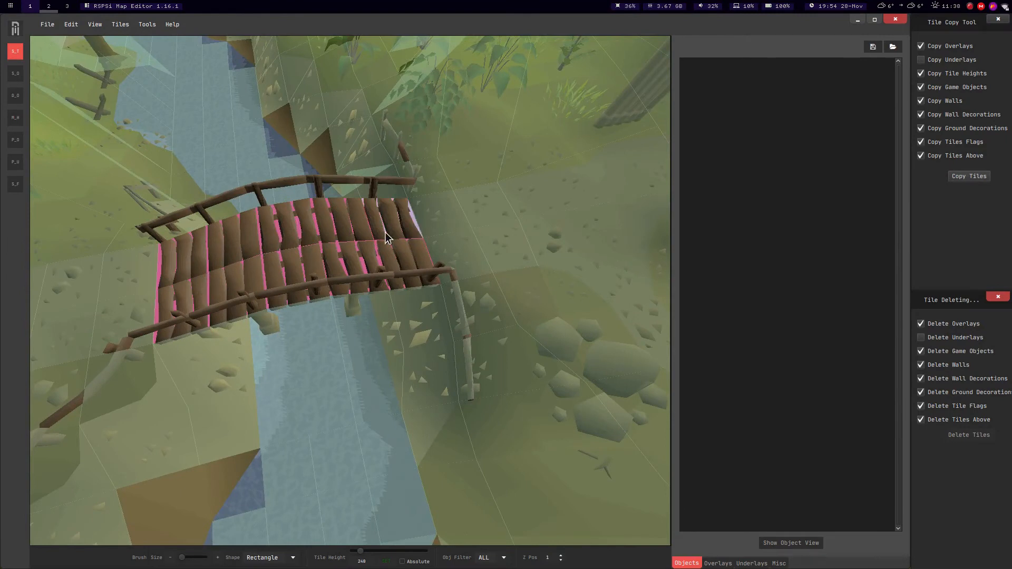
{"action": "scroll", "coordinate": [421, 214], "scroll_direction": "down", "scroll_amount": 3}
{"action": "middle_click_drag", "start_coordinate": [422, 214], "coordinate": [448, 211]}
{"action": "scroll", "coordinate": [77, 49], "scroll_direction": "up", "scroll_amount": 3}
{"action": "left_click", "coordinate": [95, 25]}
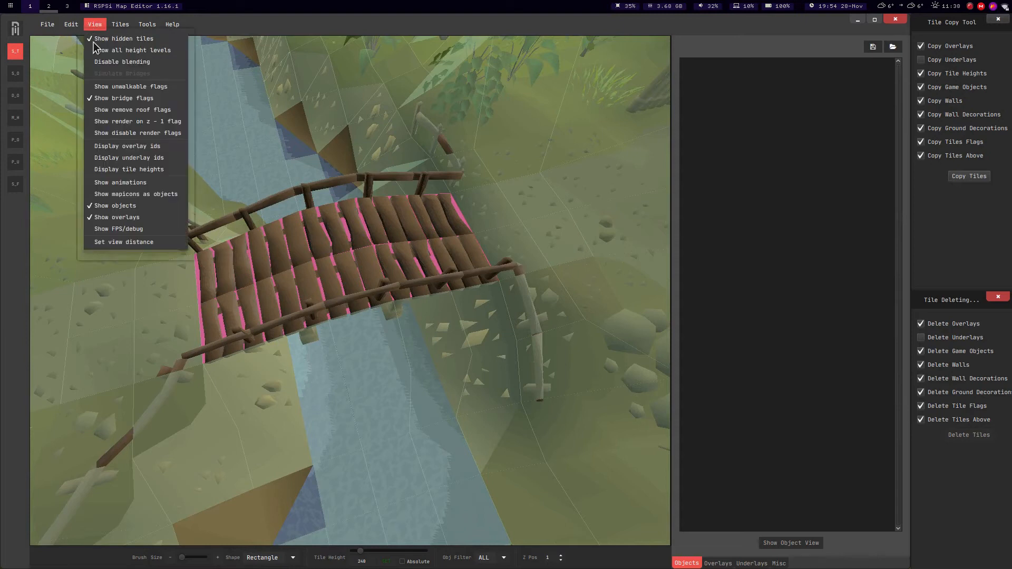
{"action": "left_click", "coordinate": [102, 98]}
{"action": "middle_click_drag", "start_coordinate": [381, 293], "coordinate": [355, 252]}
{"action": "key", "text": "Left"}
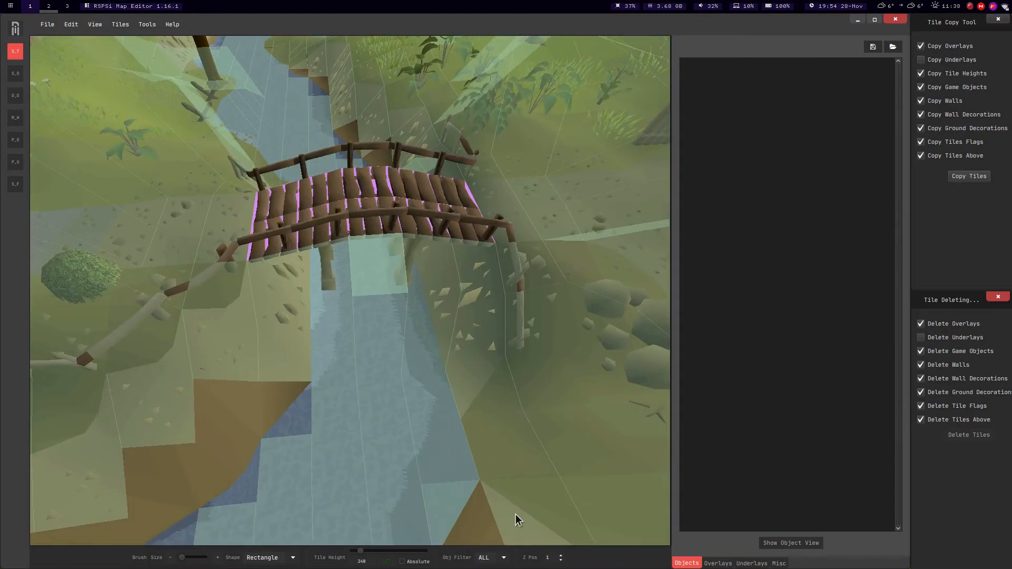
Set Z Pos back to 0 and re-enable Show all height levels.
{"action": "left_click", "coordinate": [561, 559]}
{"action": "middle_click_drag", "start_coordinate": [403, 365], "coordinate": [428, 366]}
{"action": "left_click", "coordinate": [90, 24]}
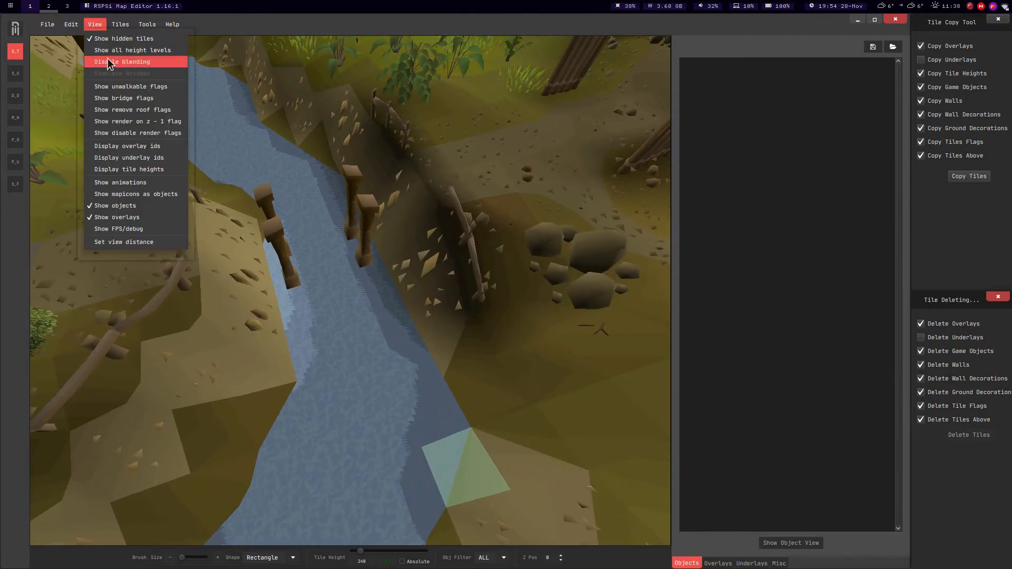
{"action": "left_click", "coordinate": [108, 52]}
{"action": "scroll", "coordinate": [304, 229], "scroll_direction": "down", "scroll_amount": 3}
{"action": "middle_click_drag", "start_coordinate": [302, 229], "coordinate": [308, 296]}
{"action": "scroll", "coordinate": [254, 236], "scroll_direction": "down", "scroll_amount": 2}
{"action": "scroll", "coordinate": [304, 298], "scroll_direction": "up", "scroll_amount": 2}
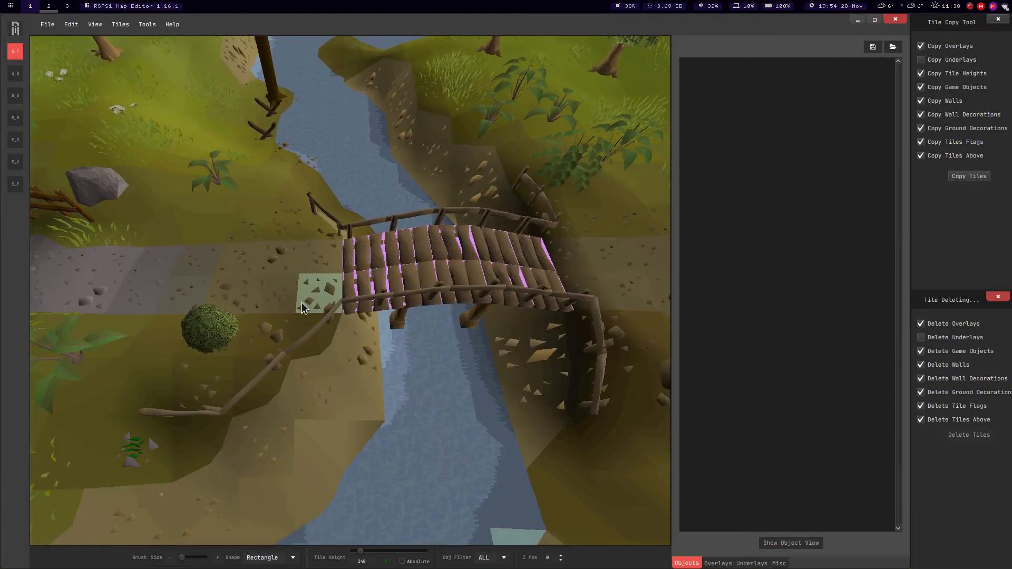
Drag-select the tiles covering the whole existing bridge.
{"action": "left_click_drag", "start_coordinate": [303, 203], "coordinate": [522, 448]}
{"action": "key", "text": "d"}
{"action": "scroll", "coordinate": [327, 217], "scroll_direction": "down", "scroll_amount": 2}
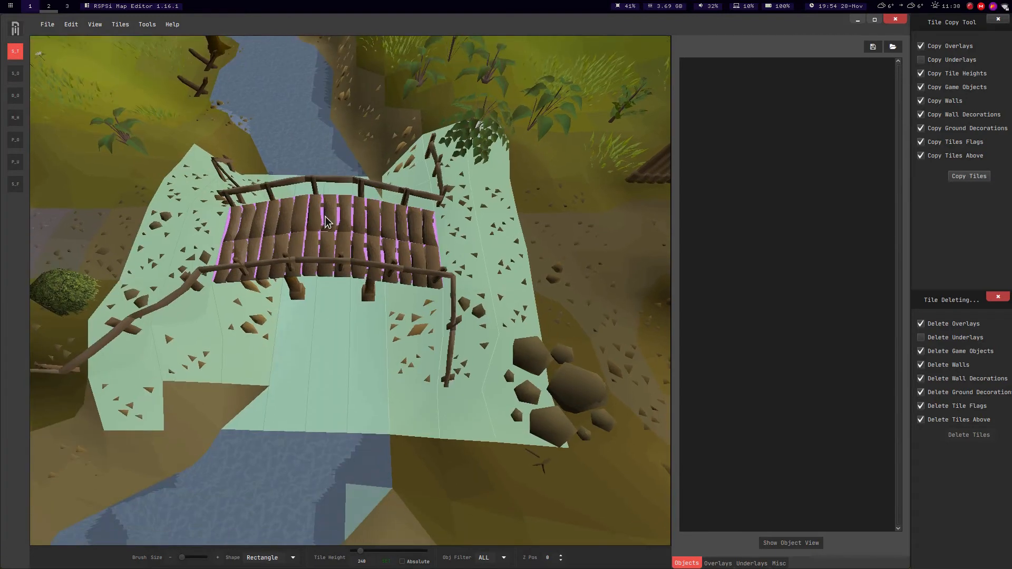
{"action": "mouse_move", "coordinate": [335, 220]}
{"action": "middle_mouse_down"}
{"action": "mouse_move", "coordinate": [330, 235]}
{"action": "mouse_move", "coordinate": [318, 225]}
{"action": "middle_mouse_up"}
{"action": "scroll", "coordinate": [311, 226], "scroll_direction": "down", "scroll_amount": 5}
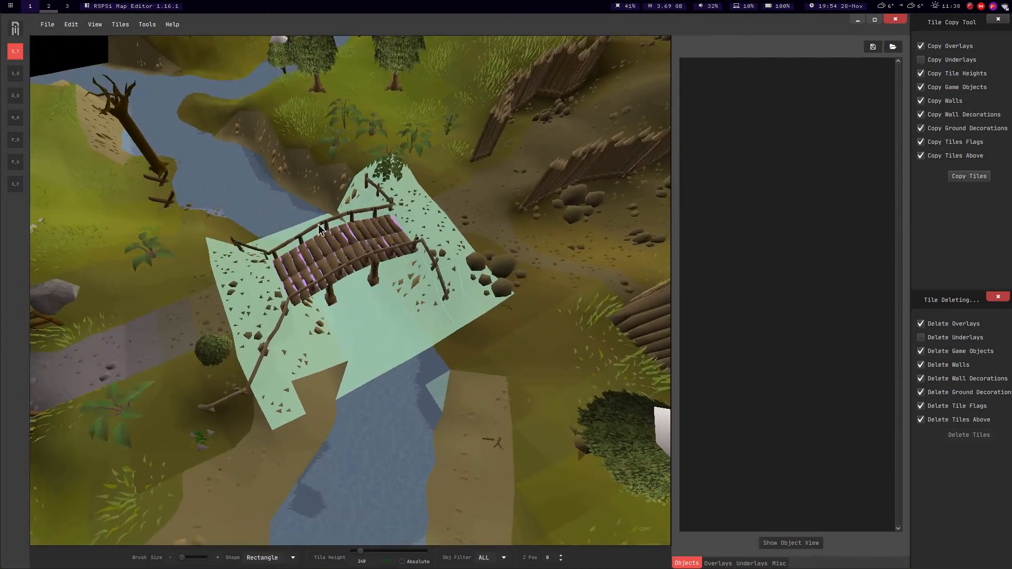
{"action": "scroll", "coordinate": [319, 225], "scroll_direction": "up", "scroll_amount": 4}
Move the camera along the river to the thatched huts.
{"action": "key", "text": "d"}
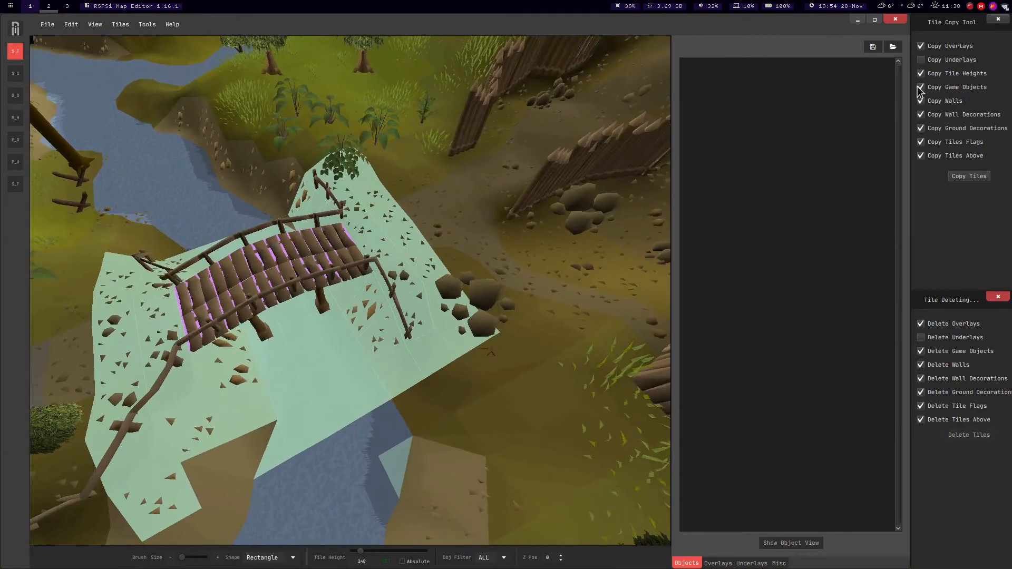
{"action": "key", "text": "a"}
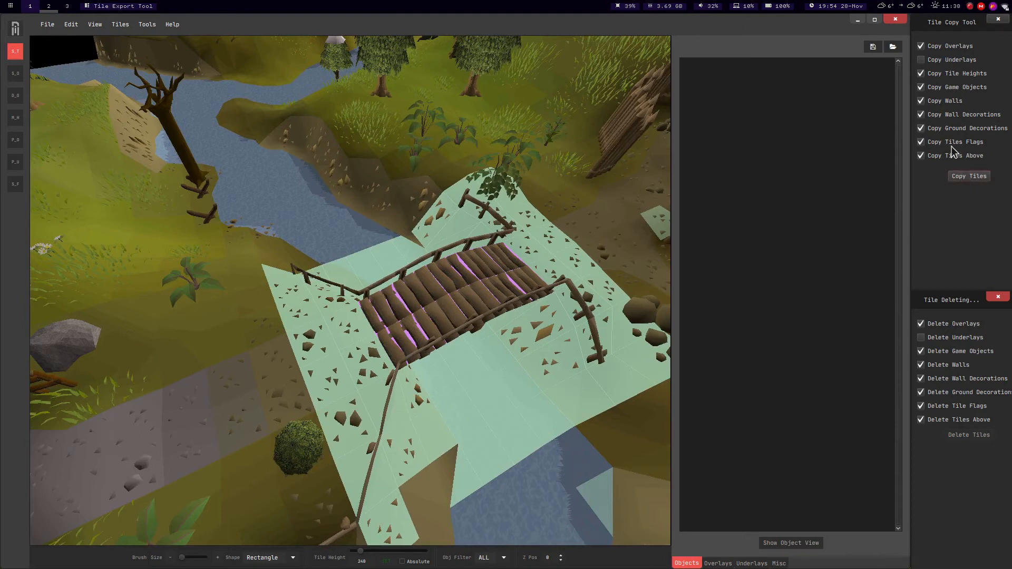
{"action": "key", "text": "d"}
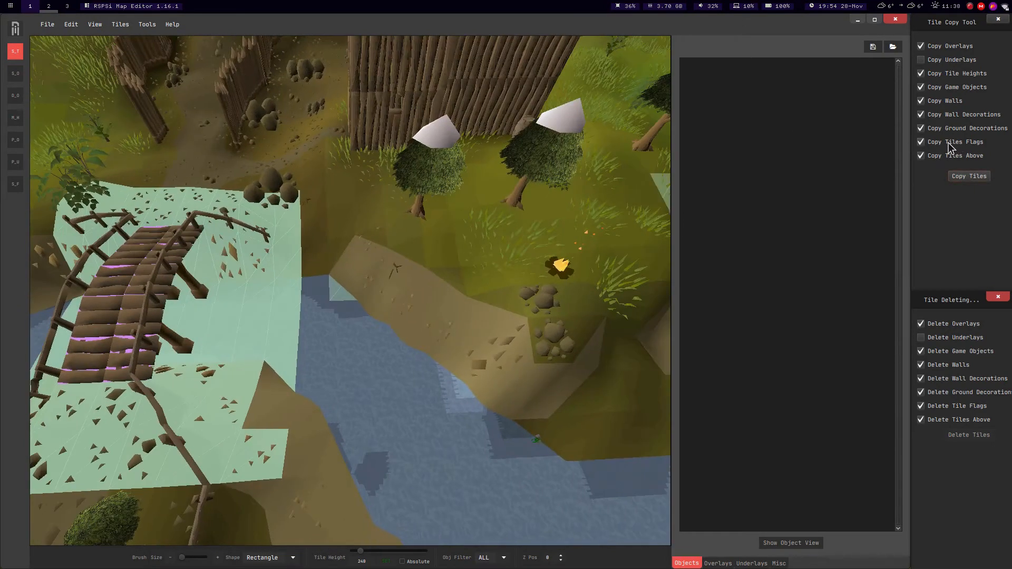
{"action": "key", "text": "d"}
{"action": "middle_click_drag", "start_coordinate": [515, 259], "coordinate": [537, 254]}
{"action": "key", "text": "d"}
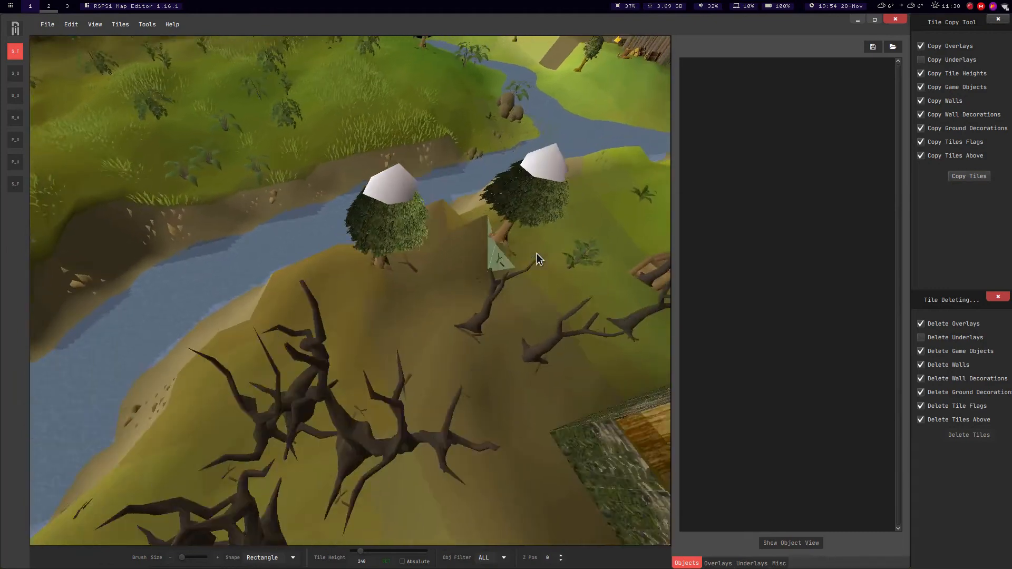
{"action": "key", "text": "w"}
{"action": "key", "text": "d"}
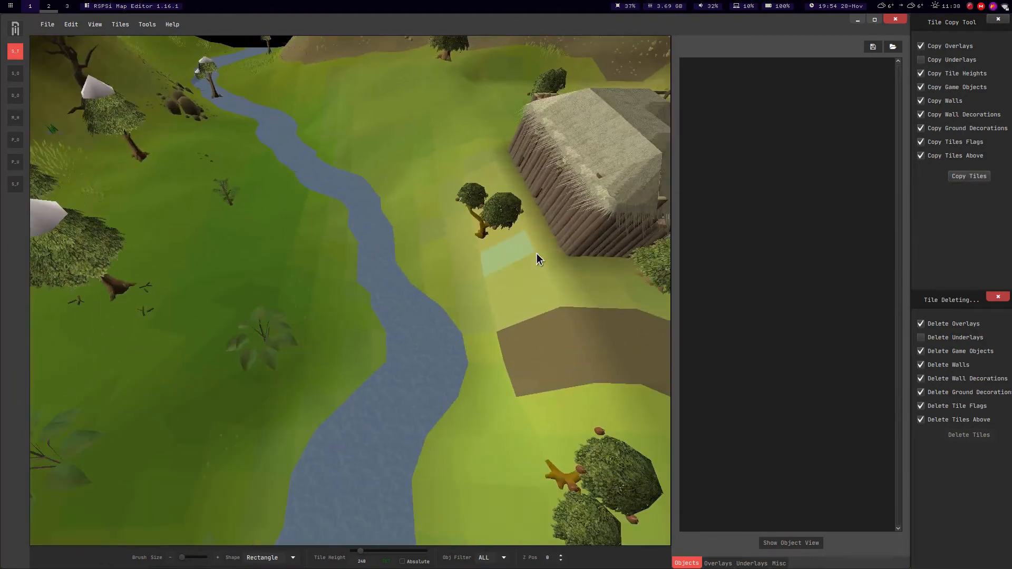
{"action": "key", "text": "s"}
Paste the copied bridge tiles and place them across the river beside the huts.
{"action": "key", "text": "ctrl+v"}
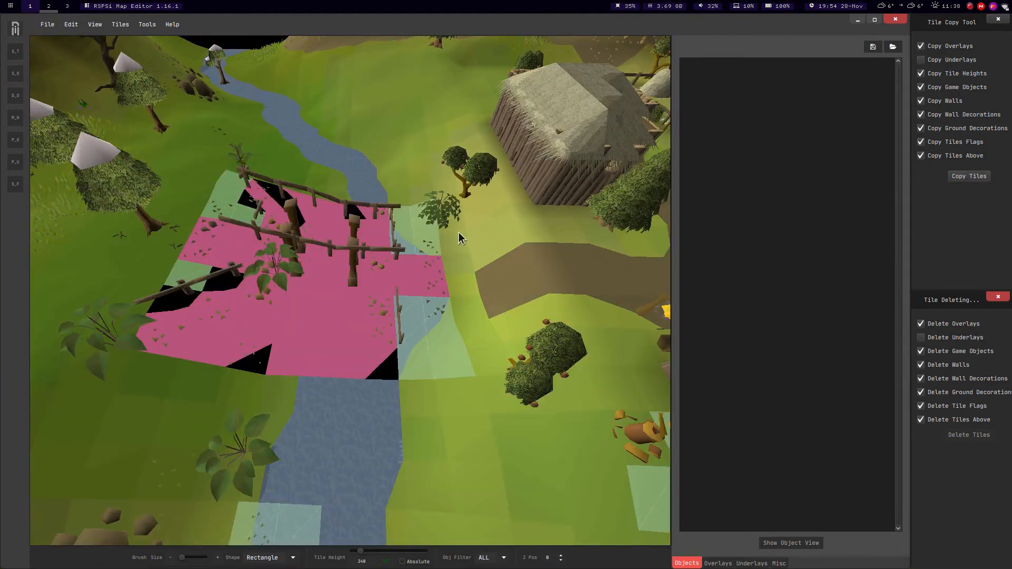
{"action": "middle_click_drag", "start_coordinate": [456, 235], "coordinate": [423, 227]}
{"action": "key", "text": "s"}
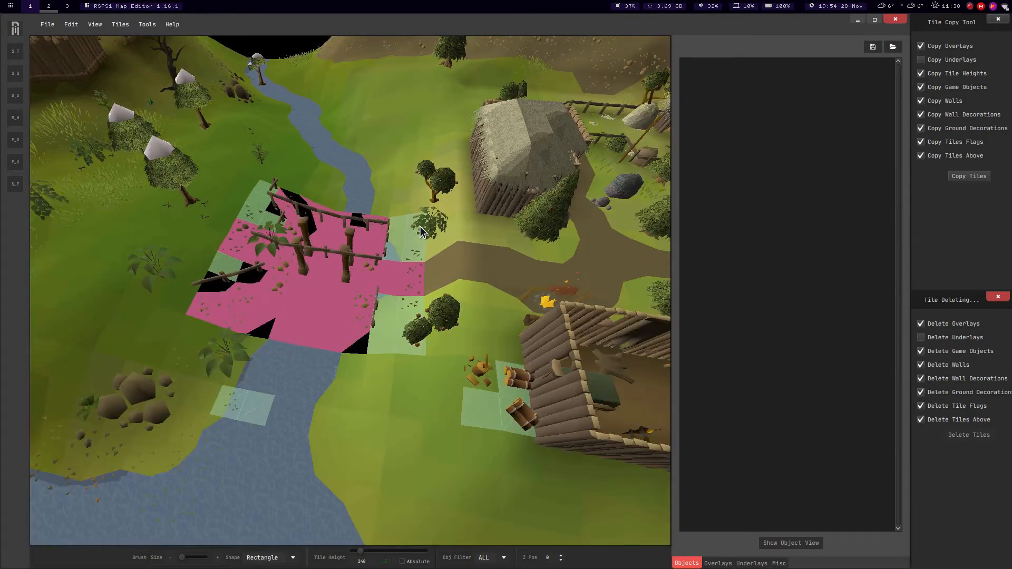
{"action": "key", "text": "w"}
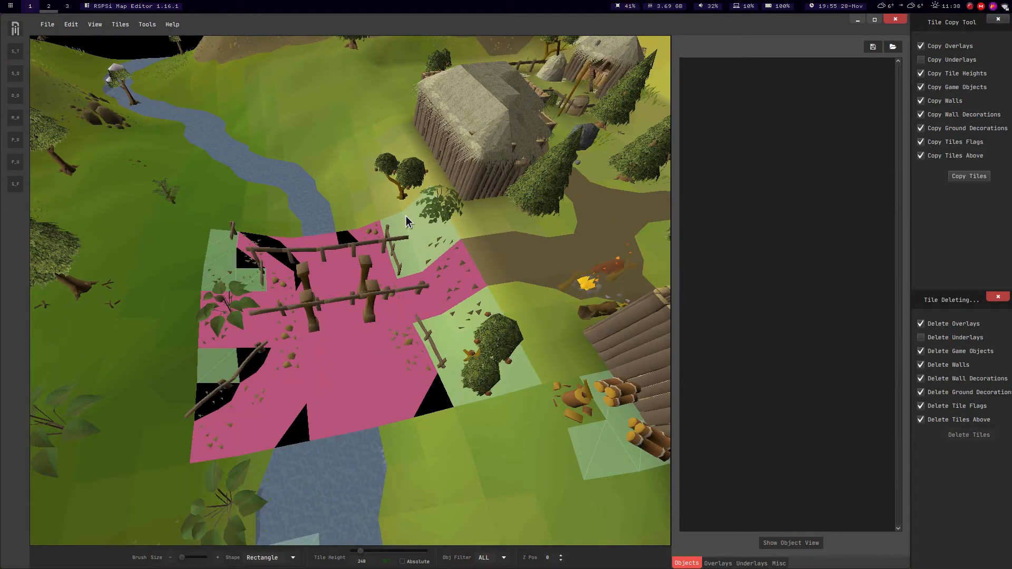
{"action": "left_click", "coordinate": [406, 216]}
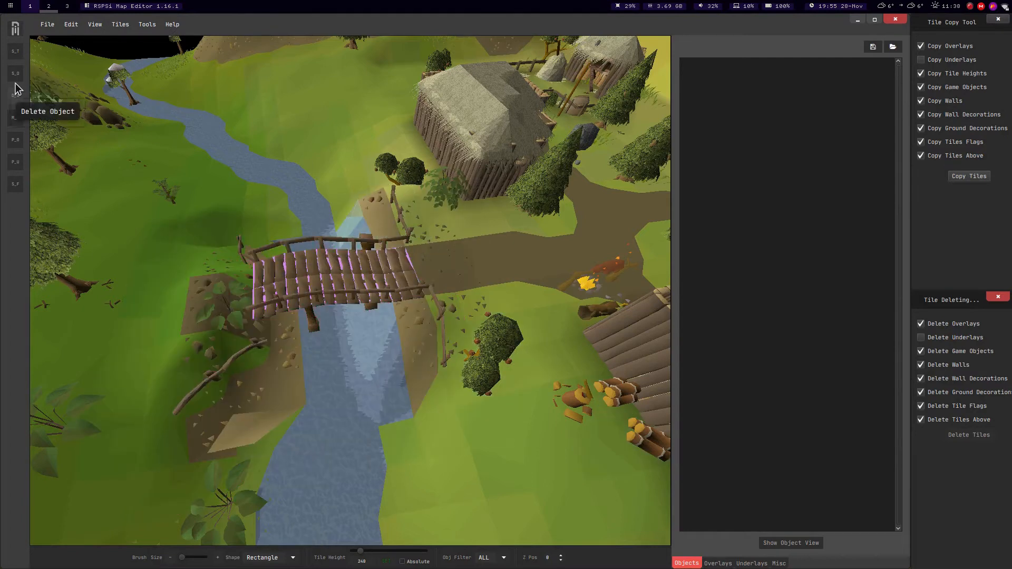
Activate the Modify Height tool and orbit the view around the pasted bridge.
{"action": "left_click", "coordinate": [15, 53]}
{"action": "key", "text": "w"}
{"action": "key", "text": "w"}
{"action": "key", "text": "s"}
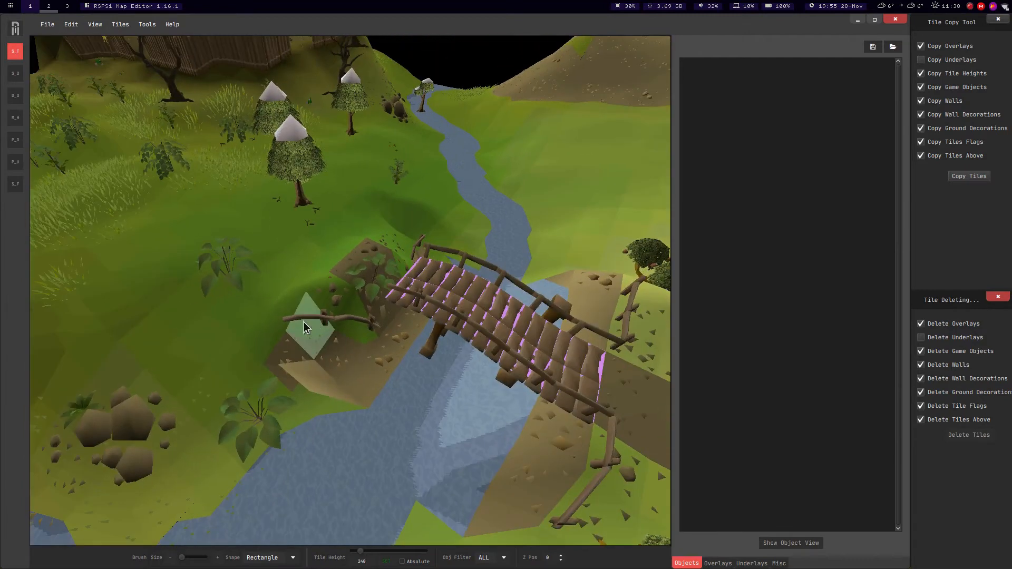
{"action": "key", "text": "a"}
{"action": "middle_click_drag", "start_coordinate": [50, 274], "coordinate": [328, 243]}
{"action": "key", "text": "s"}
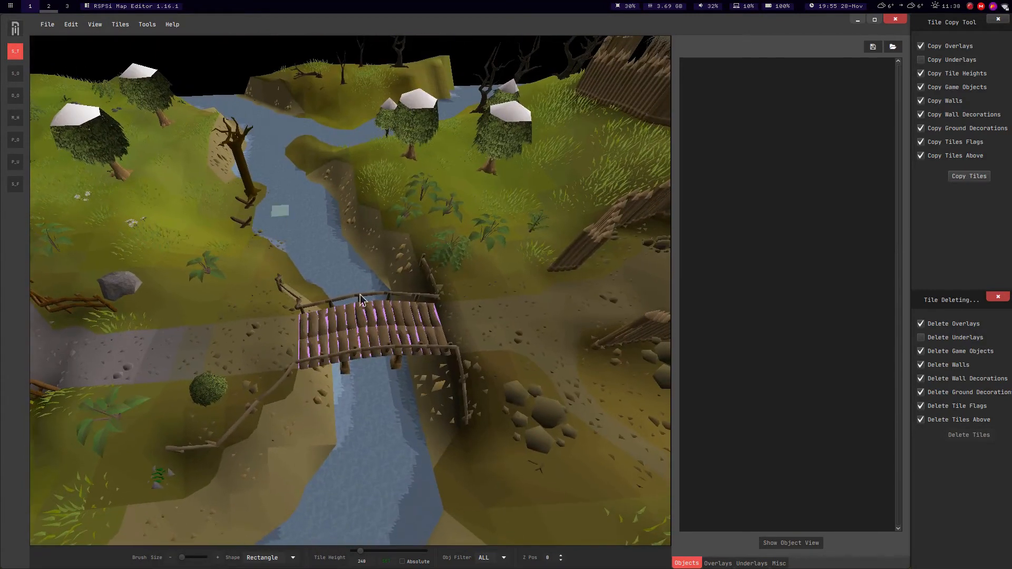
{"action": "middle_click_drag", "start_coordinate": [426, 367], "coordinate": [490, 380]}
{"action": "key", "text": "w"}
{"action": "key", "text": "d"}
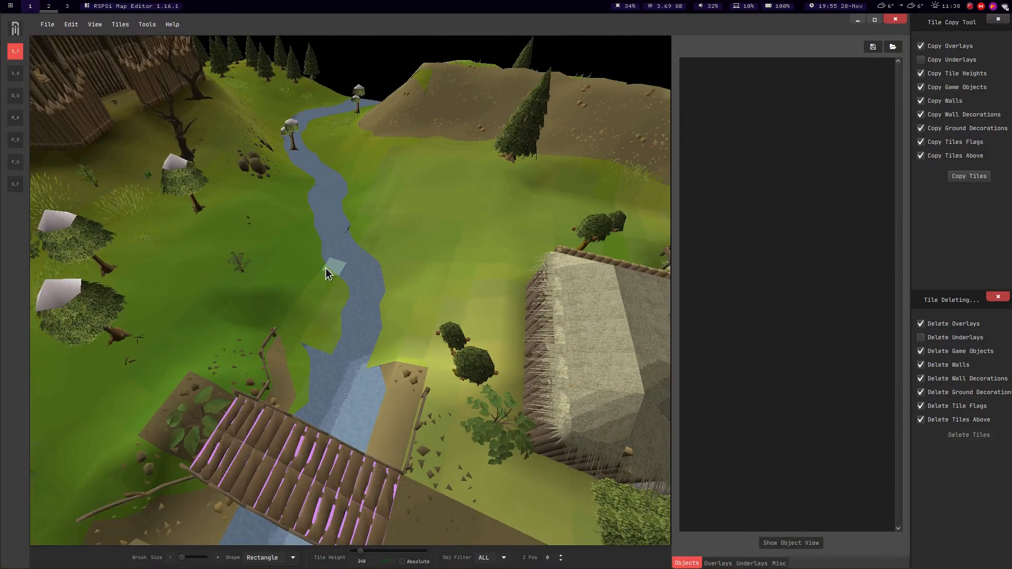
Bring the view in close over the grassy peninsula below the log pile.
{"action": "key", "text": "w"}
{"action": "key", "text": "s"}
{"action": "middle_click_drag", "start_coordinate": [325, 268], "coordinate": [347, 249]}
{"action": "key", "text": "w"}
{"action": "key", "text": "s"}
{"action": "key", "text": "s"}
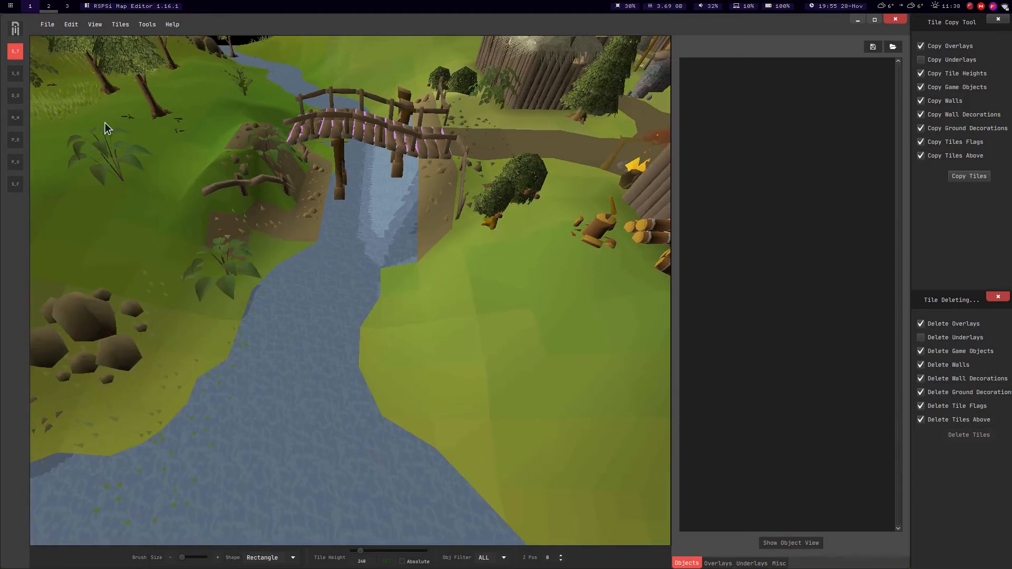
{"action": "mouse_move", "coordinate": [300, 216]}
{"action": "middle_mouse_down"}
{"action": "mouse_move", "coordinate": [374, 245]}
{"action": "mouse_move", "coordinate": [306, 221]}
{"action": "middle_mouse_up"}
{"action": "key", "text": "w"}
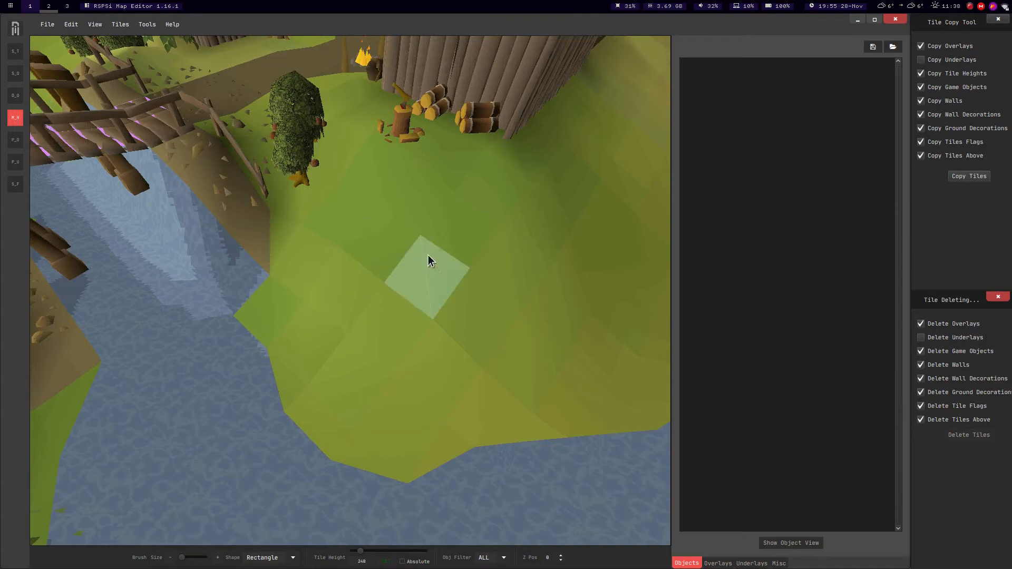
{"action": "key", "text": "d"}
Drag up a peninsula tile corner to raise the ground.
{"action": "left_click", "coordinate": [314, 267]}
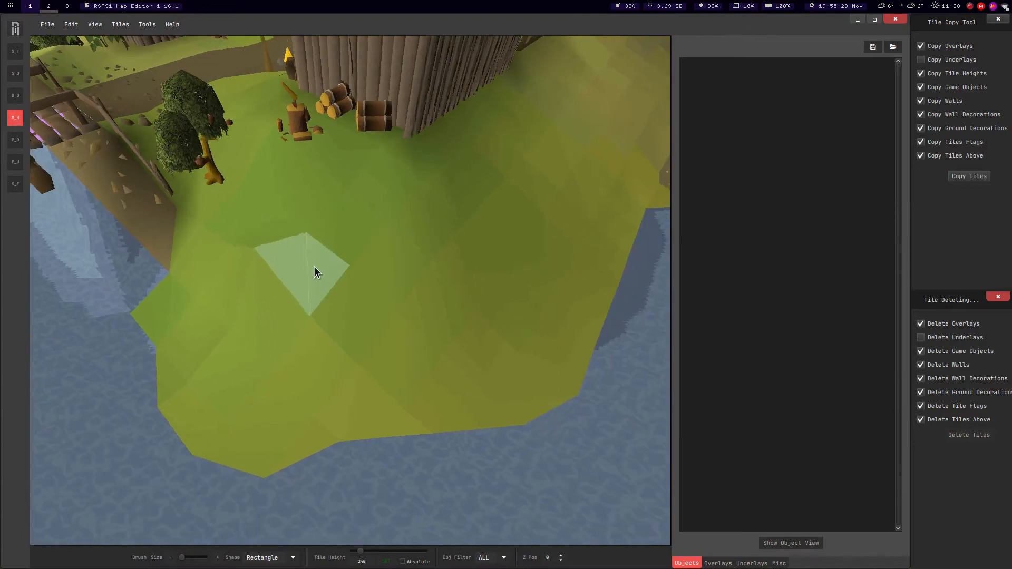
{"action": "middle_click_drag", "start_coordinate": [335, 292], "coordinate": [318, 251]}
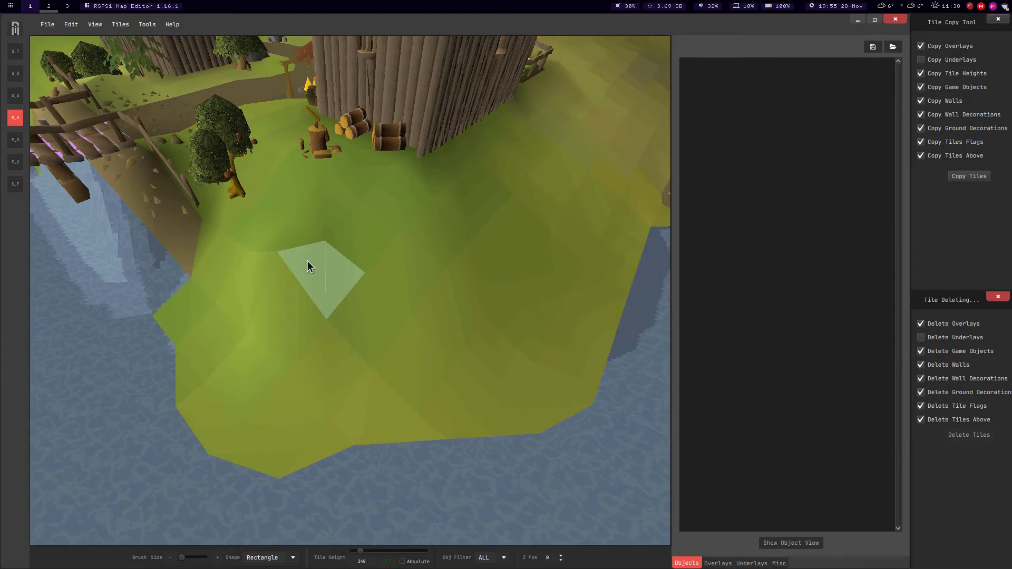
{"action": "middle_click_drag", "start_coordinate": [308, 268], "coordinate": [368, 185]}
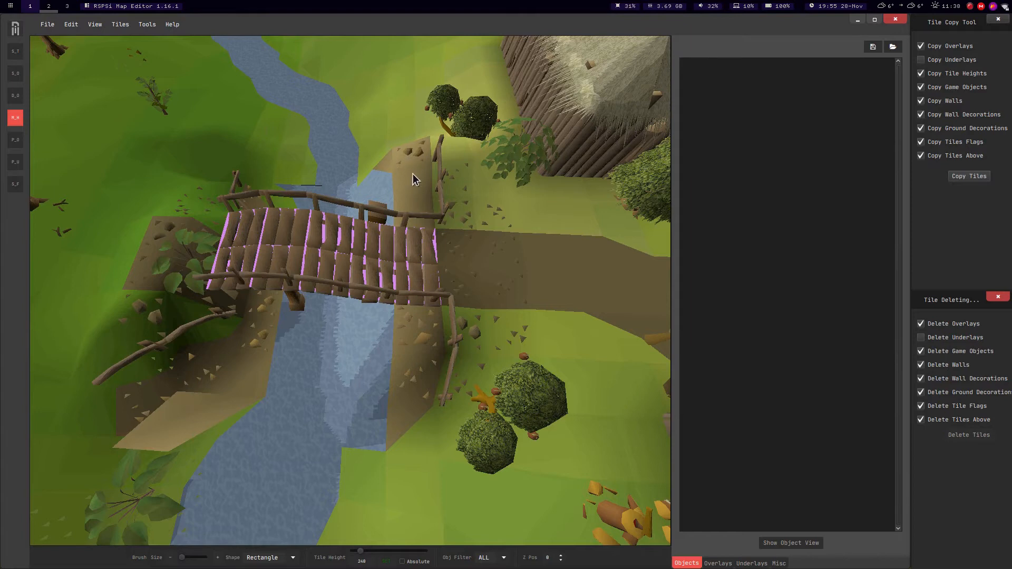
Select the bank tiles at one bridge end and set them to an absolute height.
{"action": "left_click", "coordinate": [15, 51]}
{"action": "left_click_drag", "start_coordinate": [411, 157], "coordinate": [376, 447]}
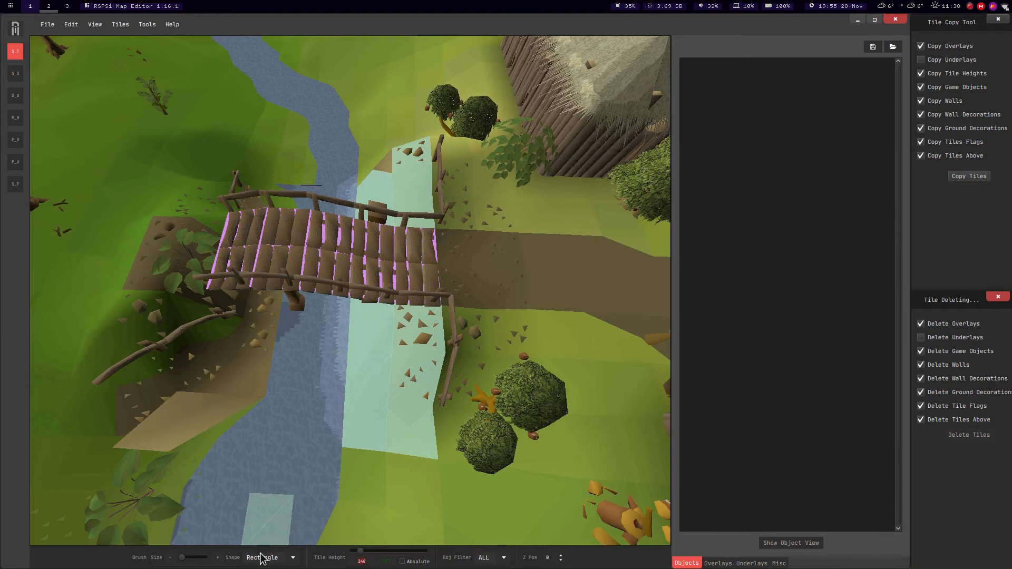
{"action": "left_click", "coordinate": [120, 24]}
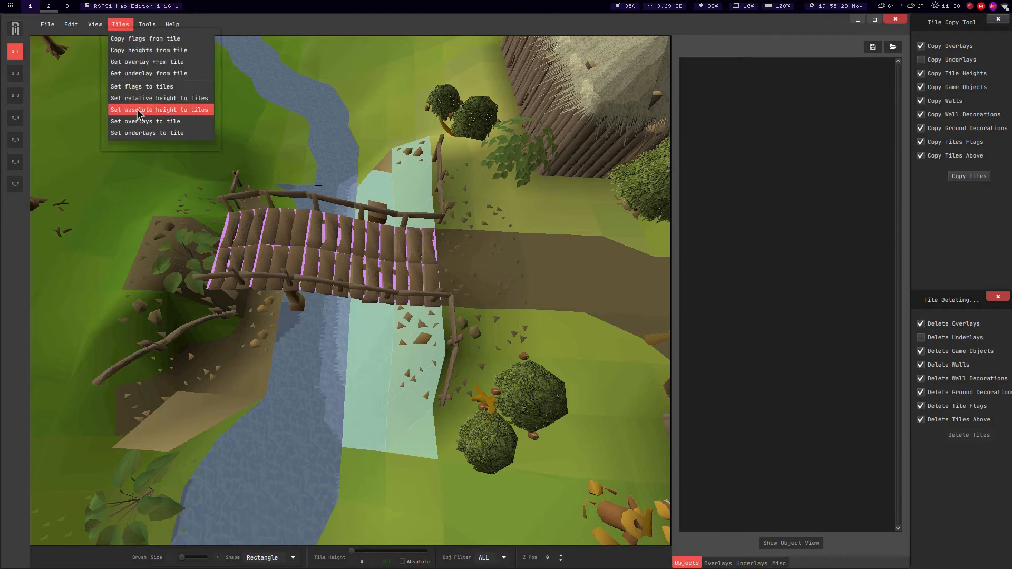
{"action": "left_click", "coordinate": [136, 111]}
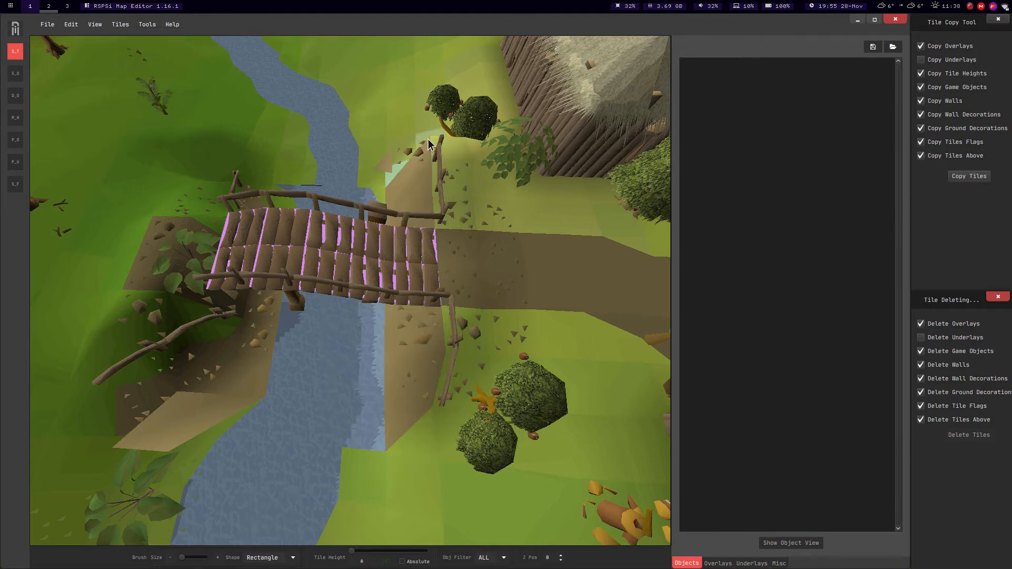
Select the bank tiles at the other bridge end and give them the same absolute height.
{"action": "key", "text": "a"}
{"action": "key", "text": "d"}
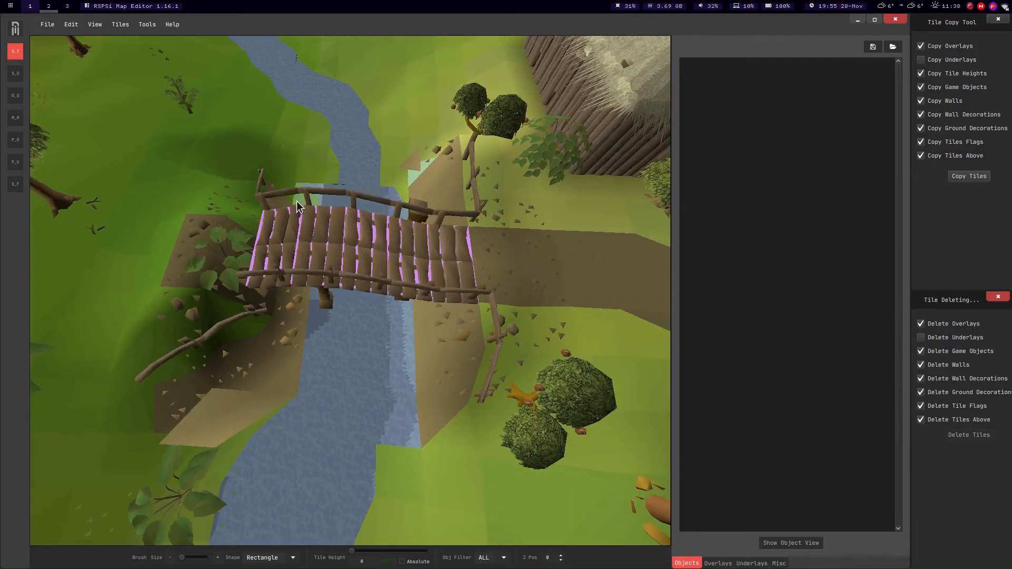
{"action": "left_click_drag", "start_coordinate": [295, 202], "coordinate": [235, 381]}
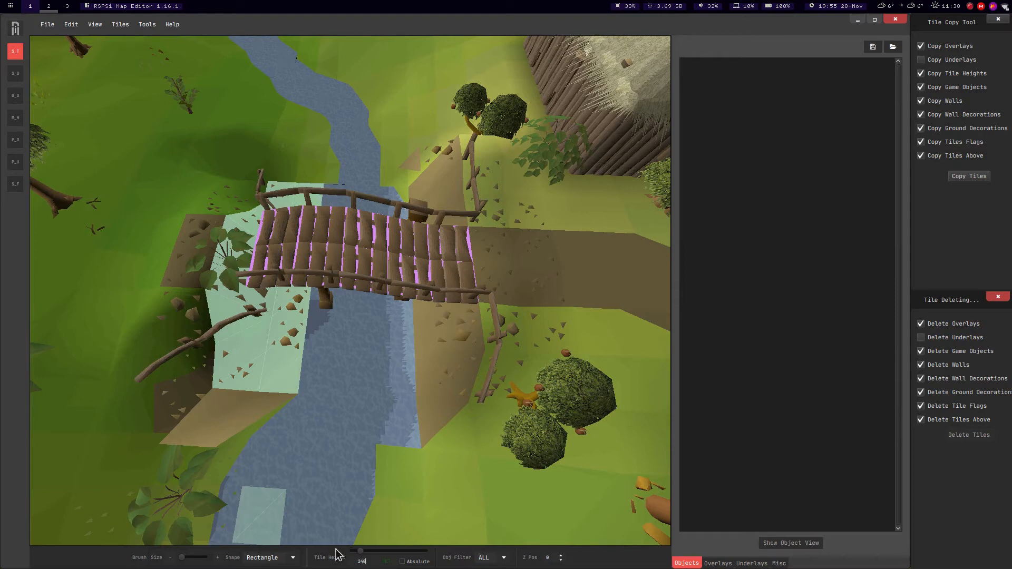
{"action": "left_click", "coordinate": [120, 24]}
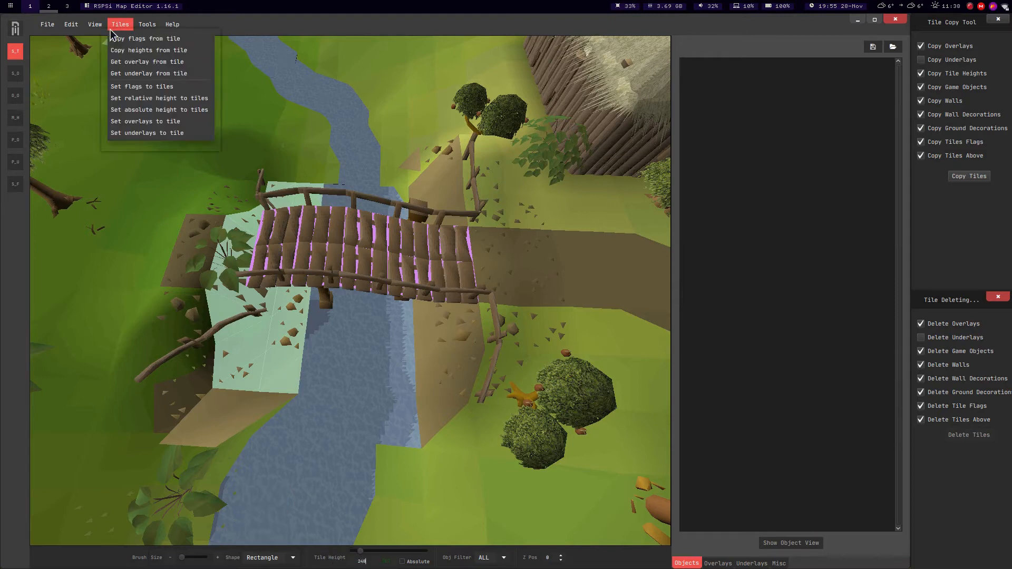
{"action": "left_click", "coordinate": [127, 110]}
{"action": "left_click", "coordinate": [153, 25]}
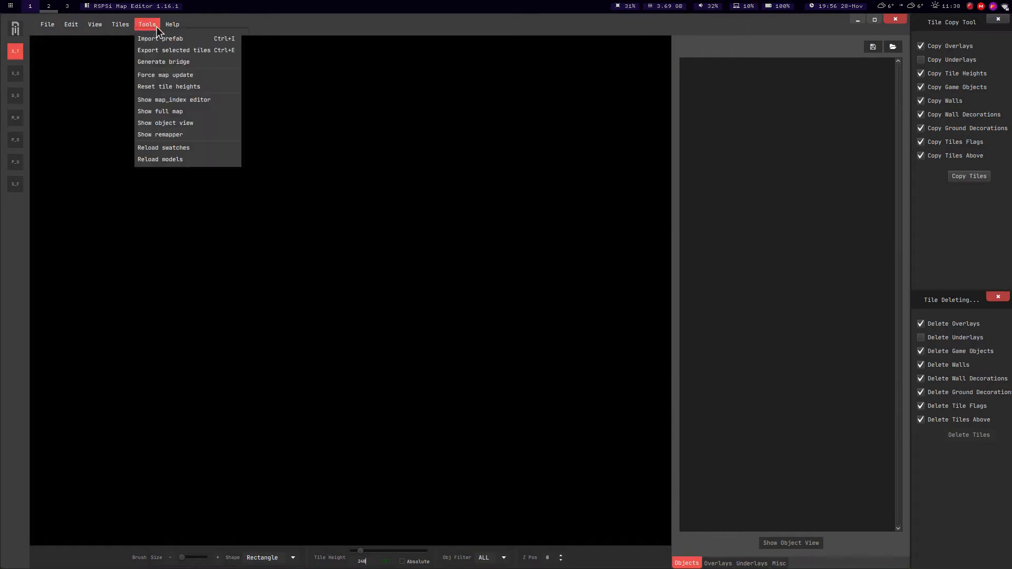
Force a map update so the levelled bridge banks render.
{"action": "left_click", "coordinate": [168, 74]}
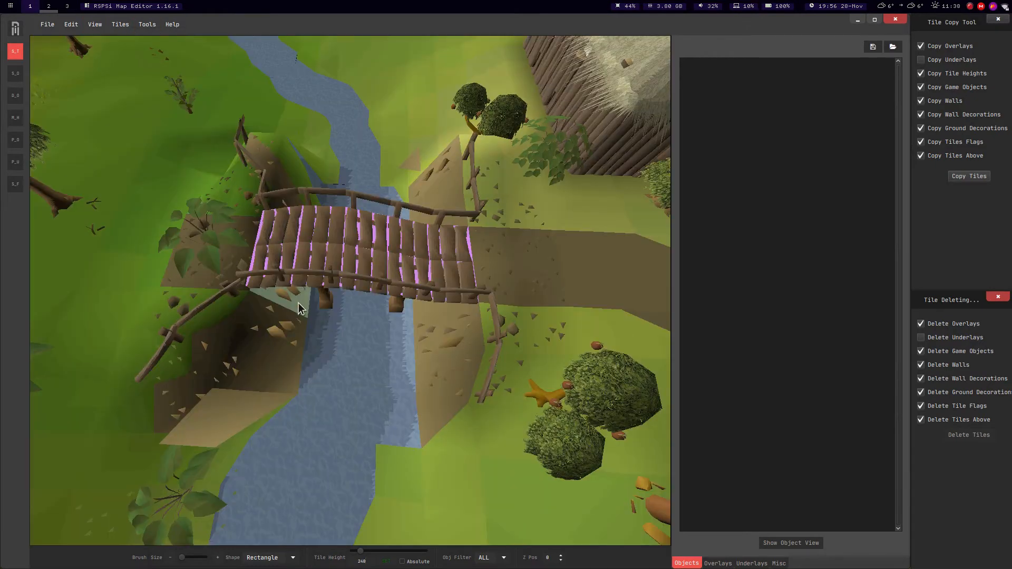
{"action": "middle_click_drag", "start_coordinate": [299, 303], "coordinate": [296, 280]}
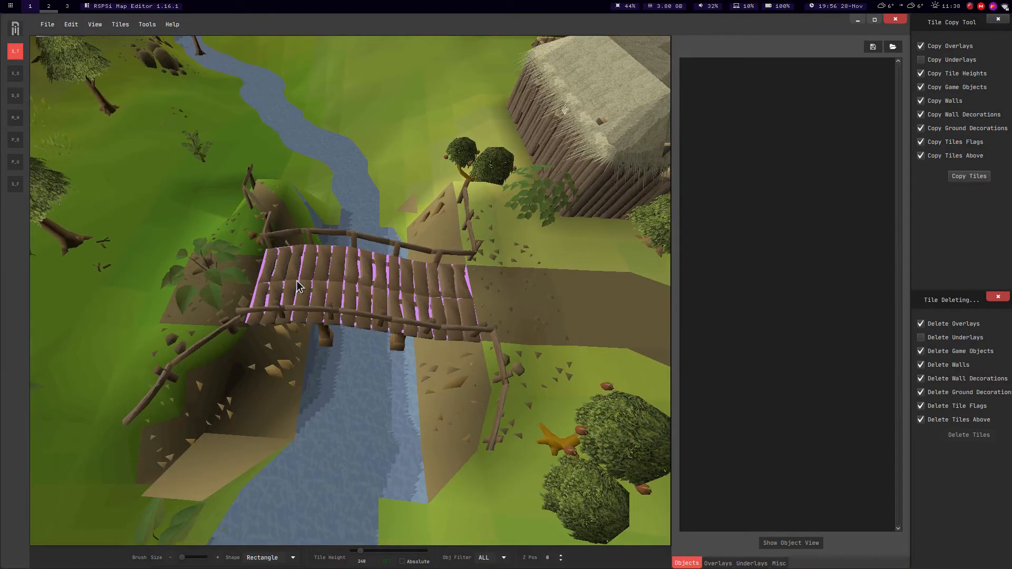
{"action": "scroll", "coordinate": [296, 281], "scroll_direction": "up", "scroll_amount": 3}
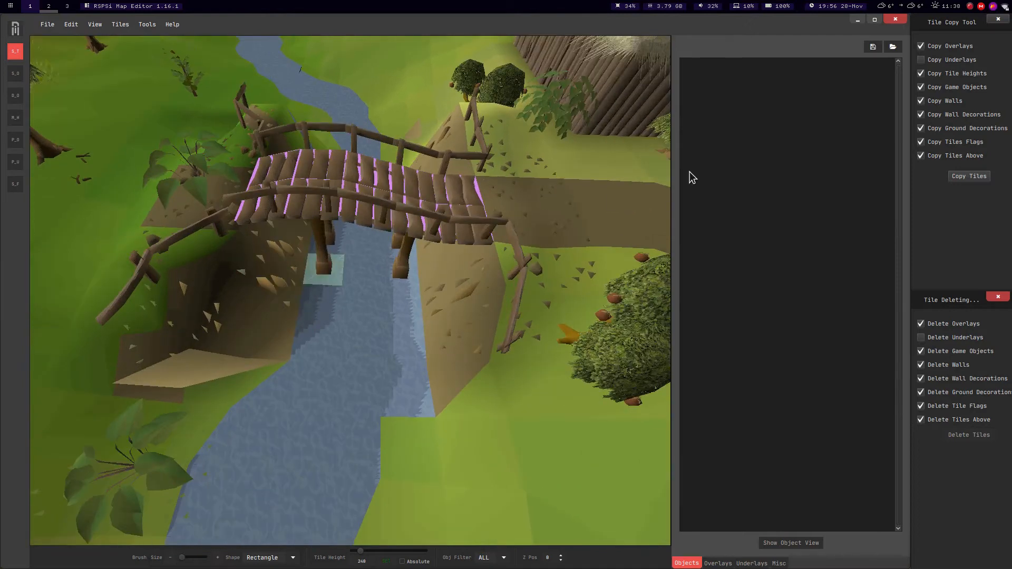
{"action": "middle_click_drag", "start_coordinate": [375, 372], "coordinate": [416, 387]}
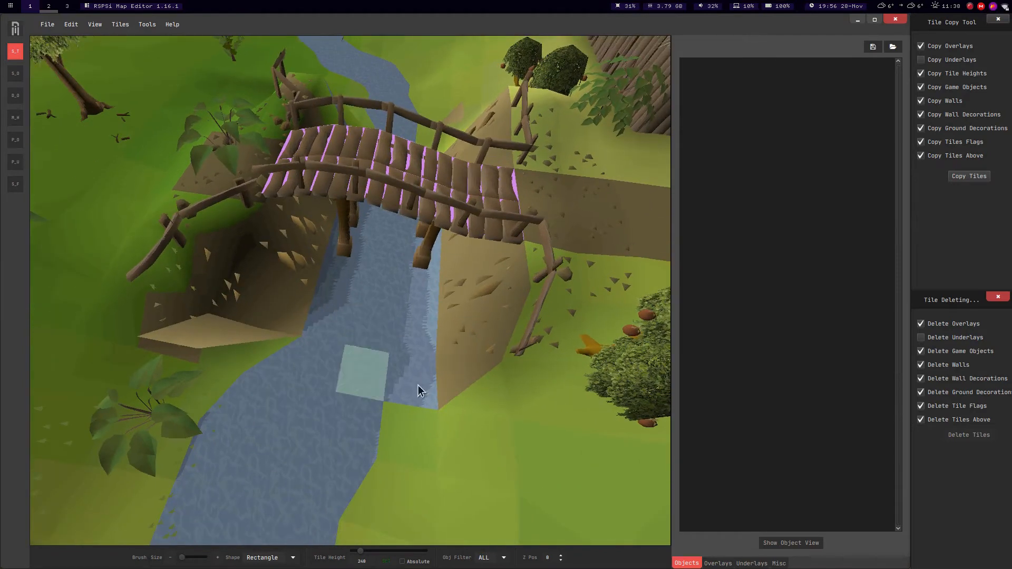
Raise Z Pos from 0 to 1 and view the bridge above the faded ground level.
{"action": "left_click", "coordinate": [561, 556]}
{"action": "middle_click_drag", "start_coordinate": [388, 250], "coordinate": [315, 247]}
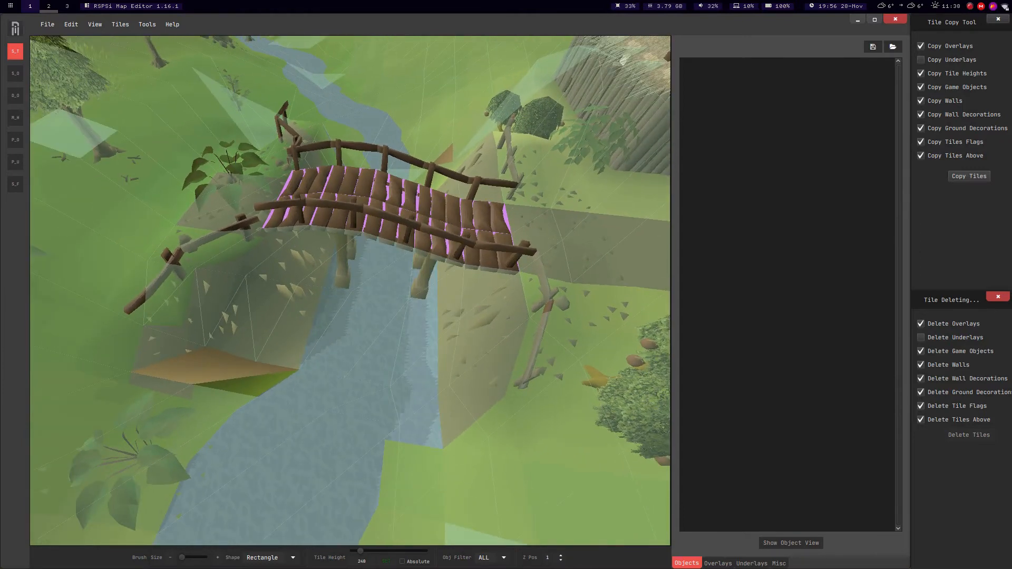
{"action": "scroll", "coordinate": [311, 249], "scroll_direction": "down", "scroll_amount": 5}
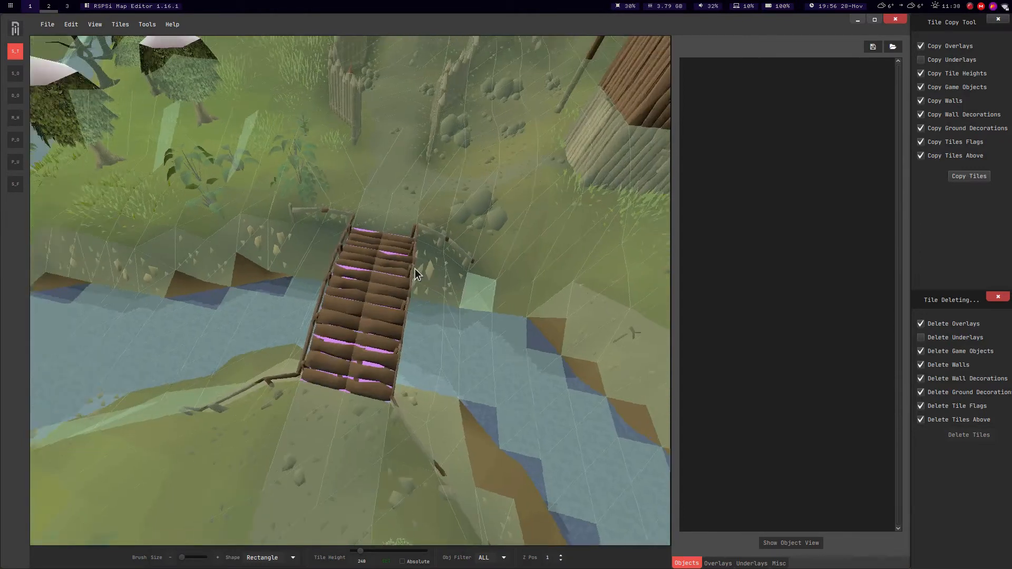
{"action": "middle_click_drag", "start_coordinate": [415, 273], "coordinate": [397, 278]}
{"action": "key", "text": "s"}
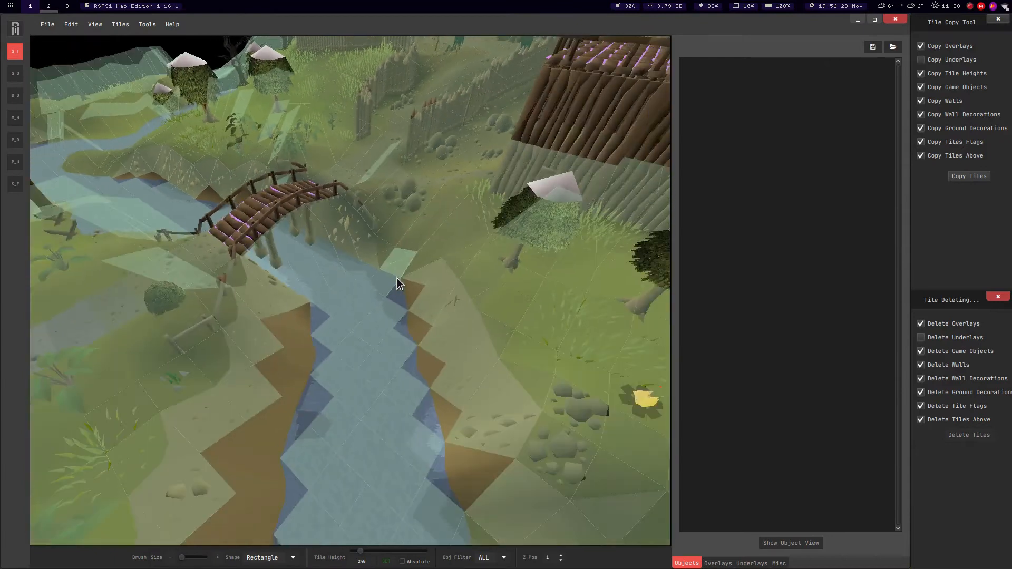
{"action": "key", "text": "Left"}
{"action": "key", "text": "w"}
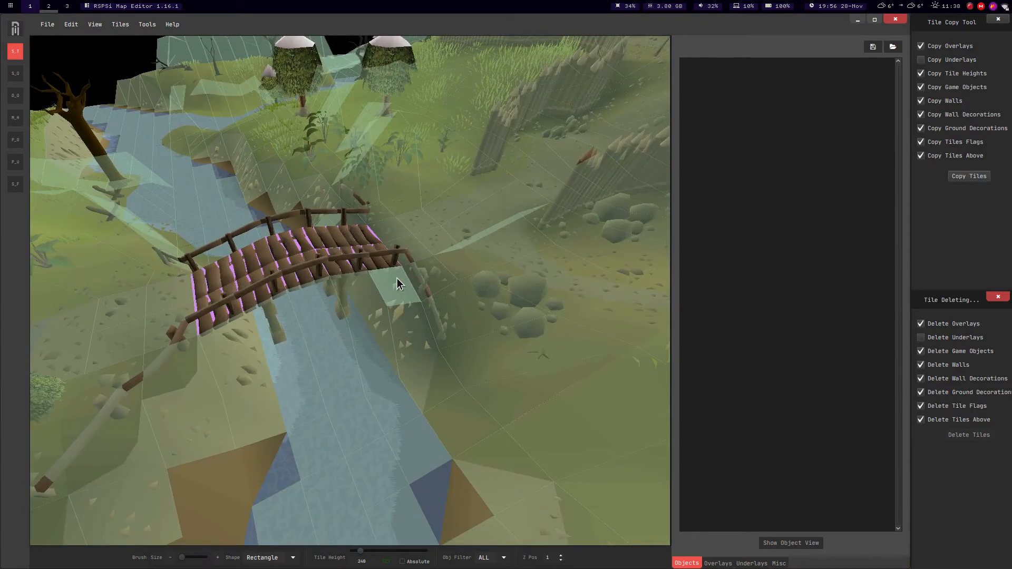
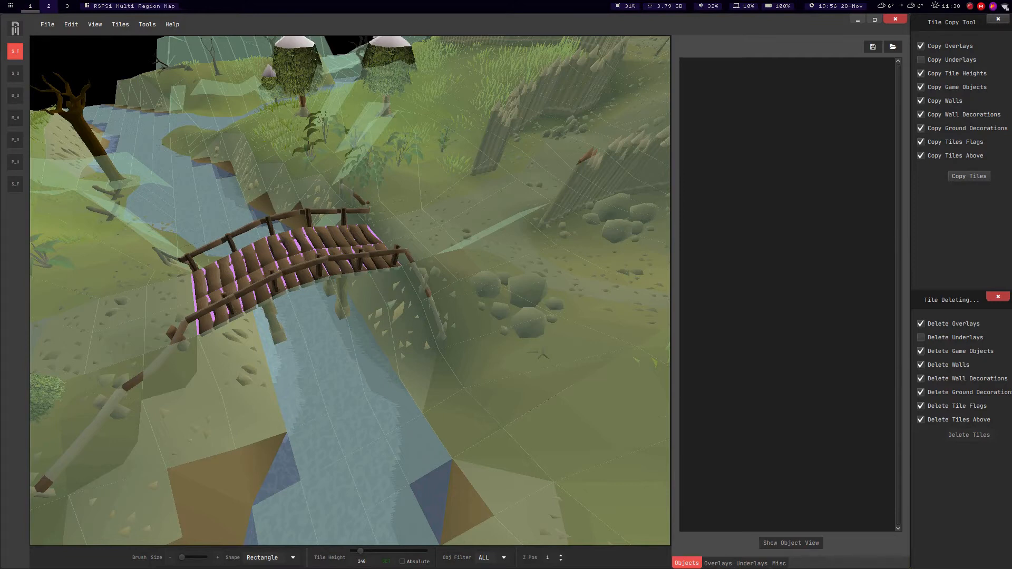
Turn on the display of tile heights from the View options.
{"action": "left_click", "coordinate": [146, 23]}
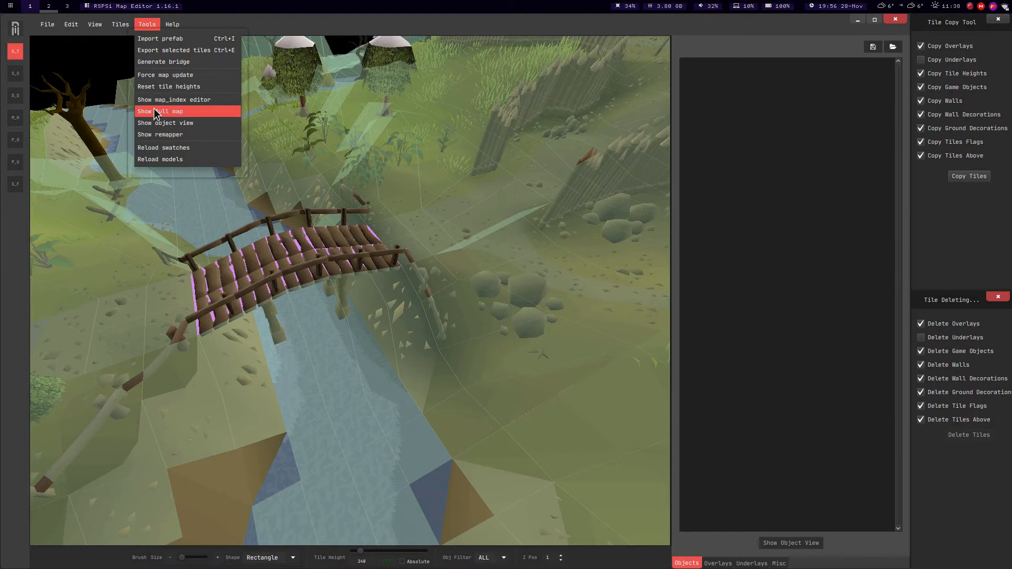
{"action": "left_click", "coordinate": [240, 28]}
{"action": "left_click", "coordinate": [95, 25]}
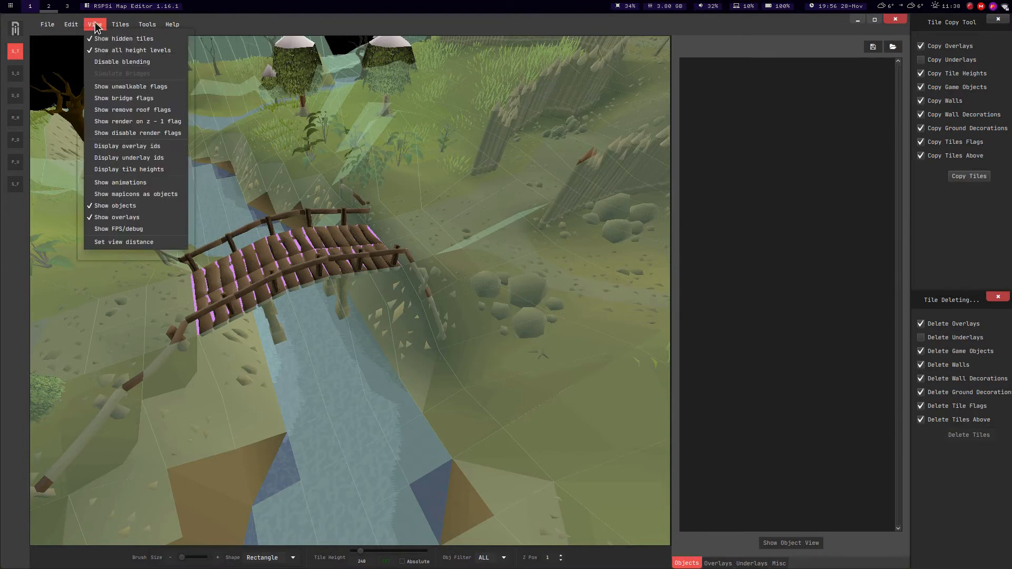
{"action": "left_click", "coordinate": [114, 173]}
Frame the whole bridge and select the ground tiles under its right and lower-left ends.
{"action": "middle_click_drag", "start_coordinate": [197, 197], "coordinate": [273, 287]}
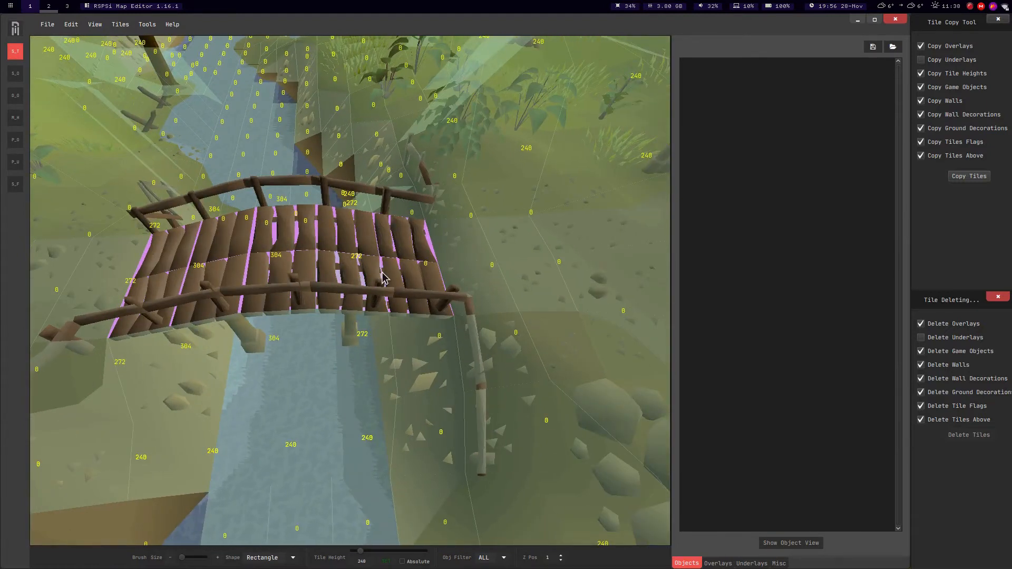
{"action": "scroll", "coordinate": [382, 274], "scroll_direction": "down", "scroll_amount": 5}
{"action": "middle_click_drag", "start_coordinate": [350, 257], "coordinate": [322, 243]}
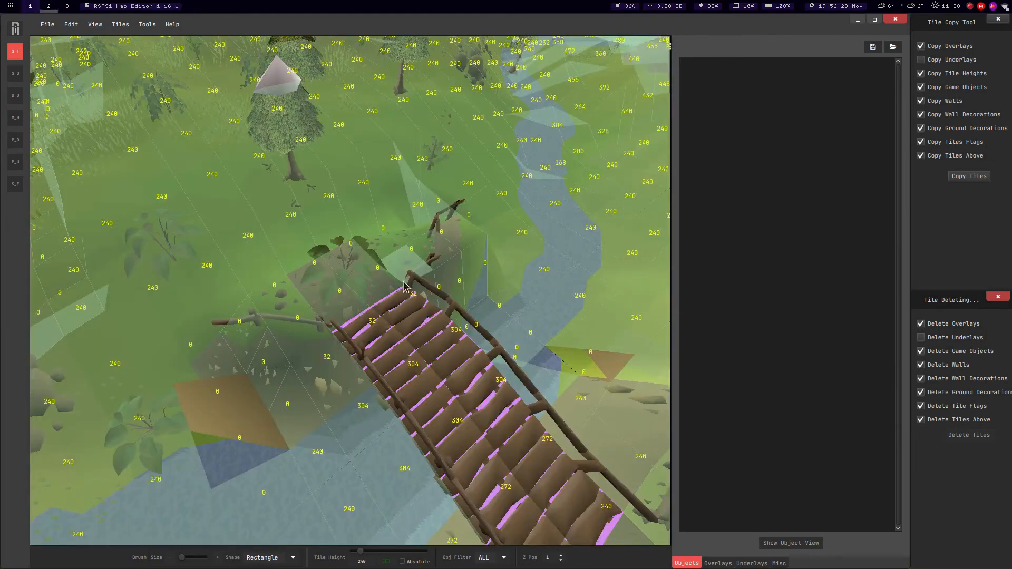
{"action": "middle_click_drag", "start_coordinate": [409, 280], "coordinate": [491, 249]}
{"action": "key", "text": "s"}
{"action": "key", "text": "d"}
{"action": "key", "text": "w"}
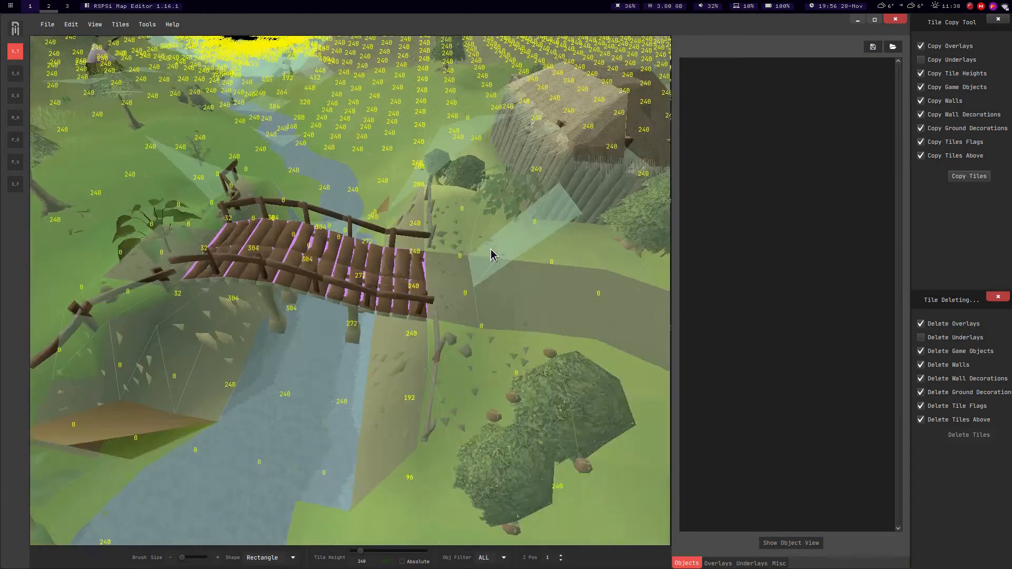
{"action": "key", "text": "w"}
{"action": "key", "text": "s"}
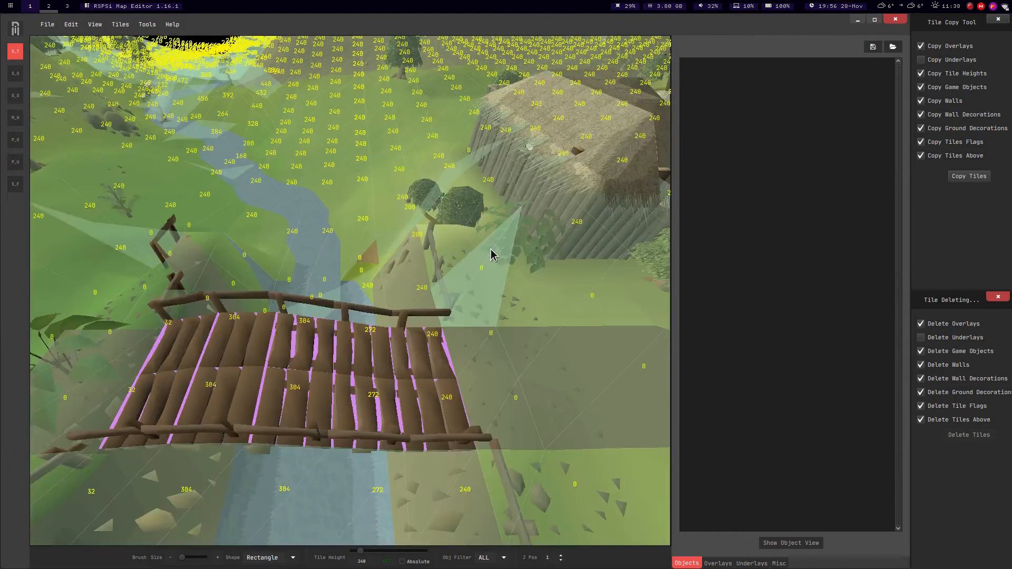
{"action": "middle_click_drag", "start_coordinate": [490, 254], "coordinate": [433, 272]}
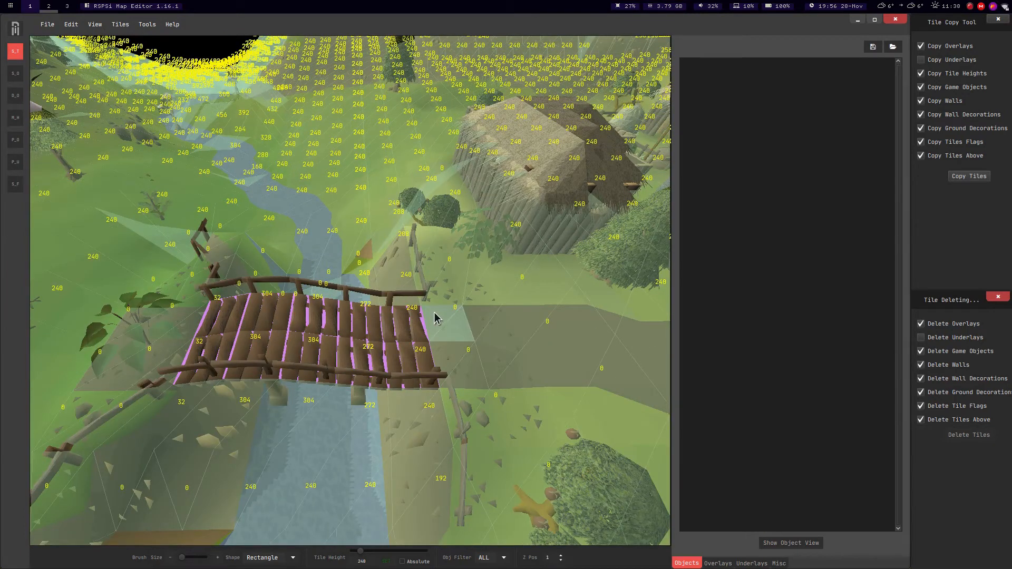
{"action": "left_click", "coordinate": [415, 420]}
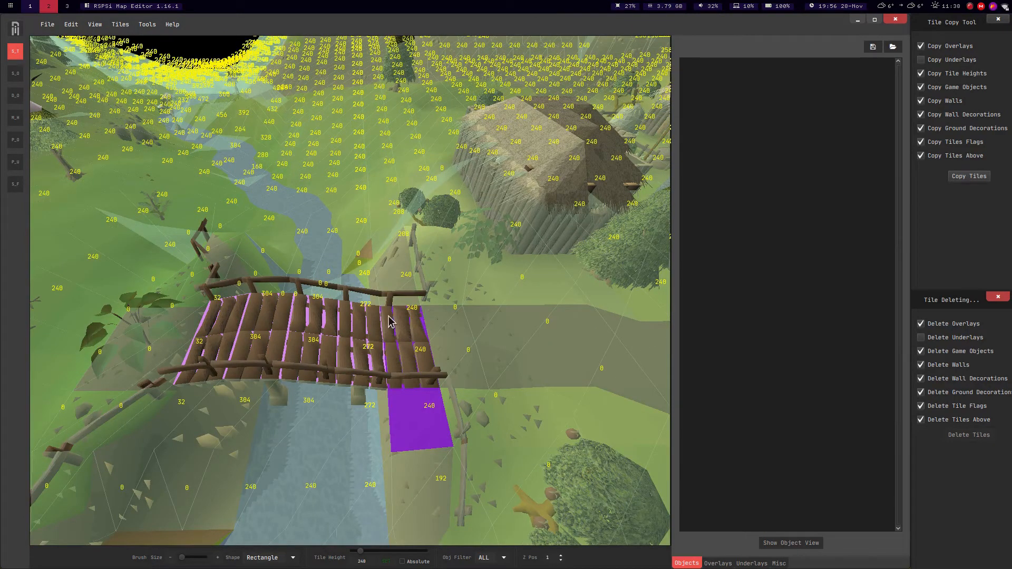
{"action": "left_click_drag", "start_coordinate": [388, 311], "coordinate": [378, 317]}
{"action": "left_click", "coordinate": [257, 419]}
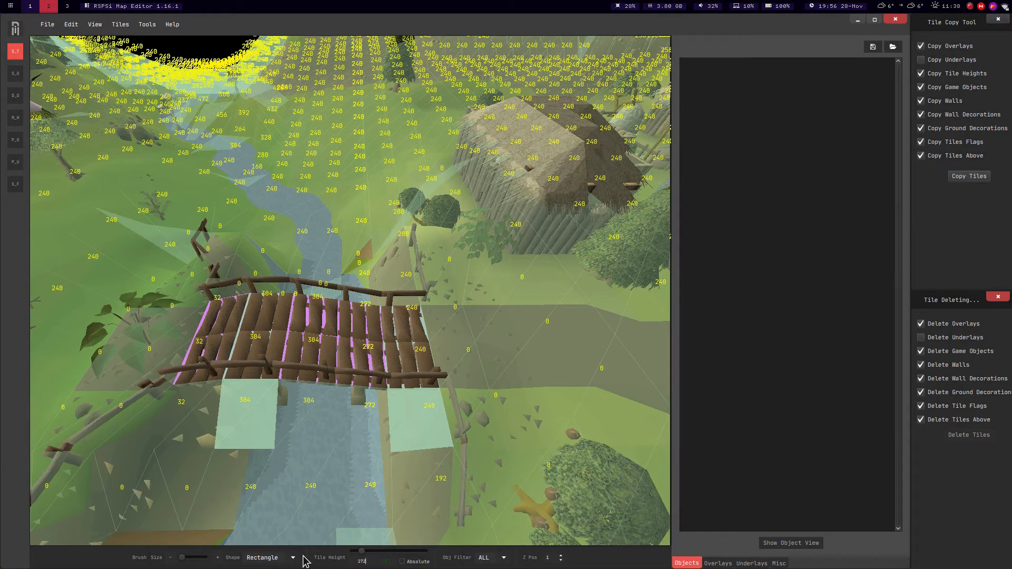
Set the bridge end tiles to absolute height 272 and the two middle columns to 304.
{"action": "left_click", "coordinate": [145, 26]}
{"action": "mouse_move", "coordinate": [120, 24]}
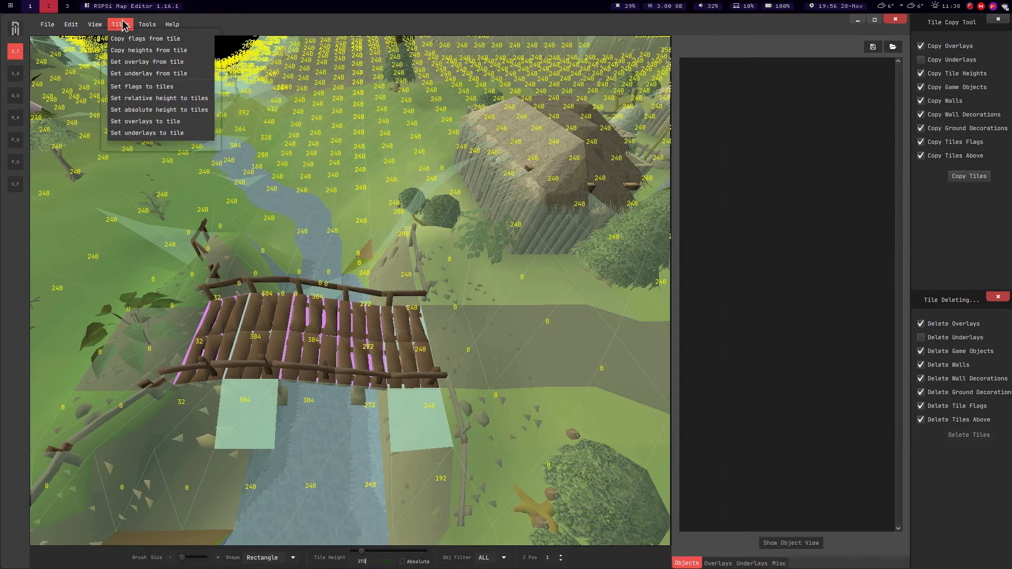
{"action": "left_click", "coordinate": [157, 110]}
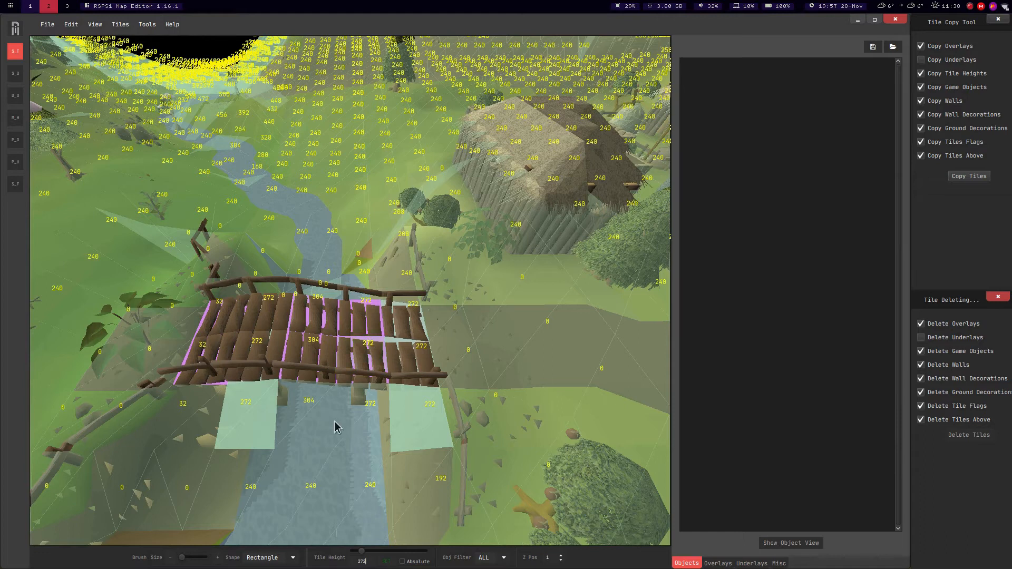
{"action": "left_click_drag", "start_coordinate": [353, 413], "coordinate": [315, 320]}
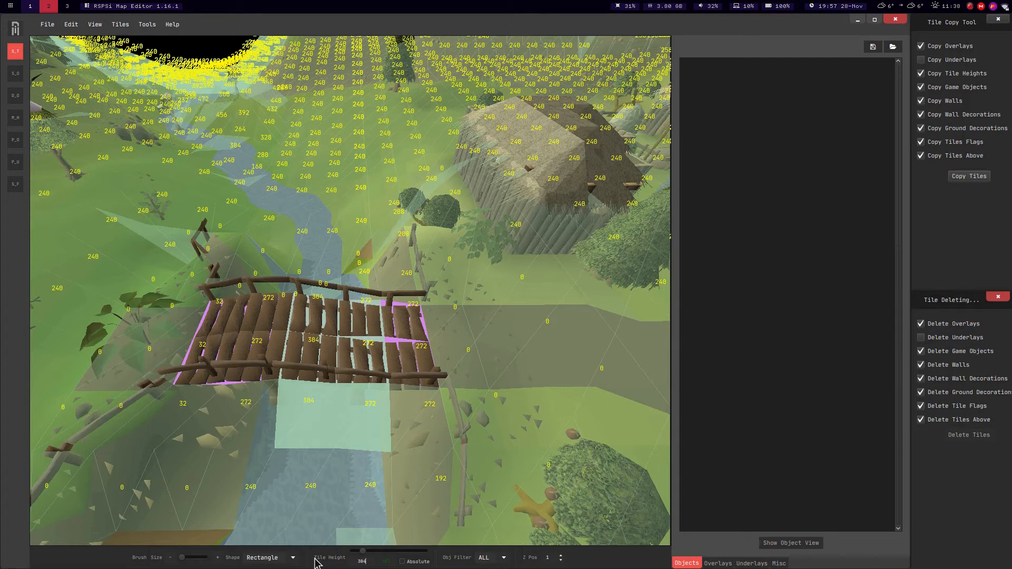
{"action": "left_click", "coordinate": [120, 24]}
{"action": "left_click", "coordinate": [158, 110]}
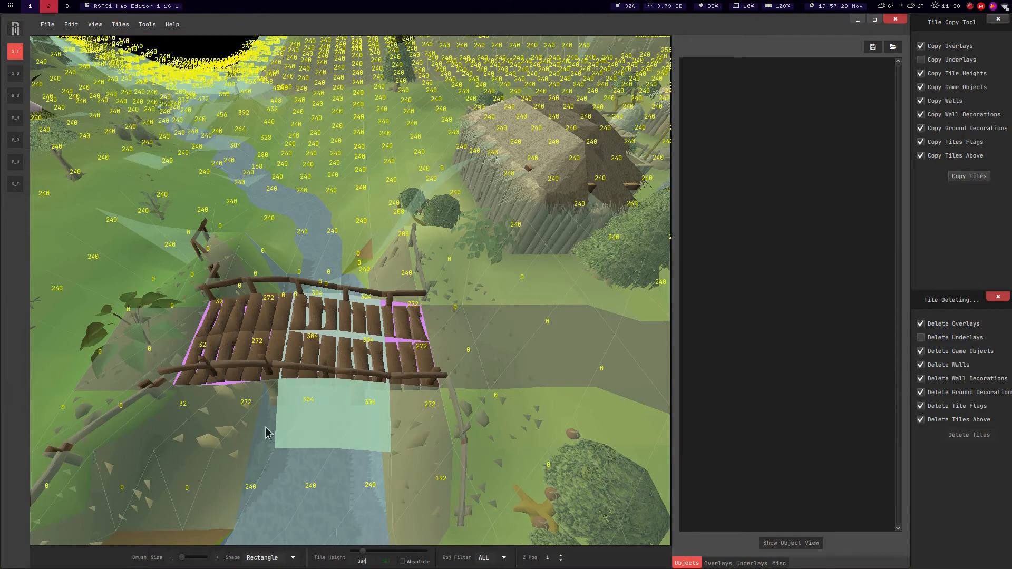
Select the left column of bridge tiles and set its absolute height to 0.
{"action": "left_click_drag", "start_coordinate": [201, 413], "coordinate": [212, 360]}
{"action": "left_click_drag", "start_coordinate": [223, 306], "coordinate": [223, 306]}
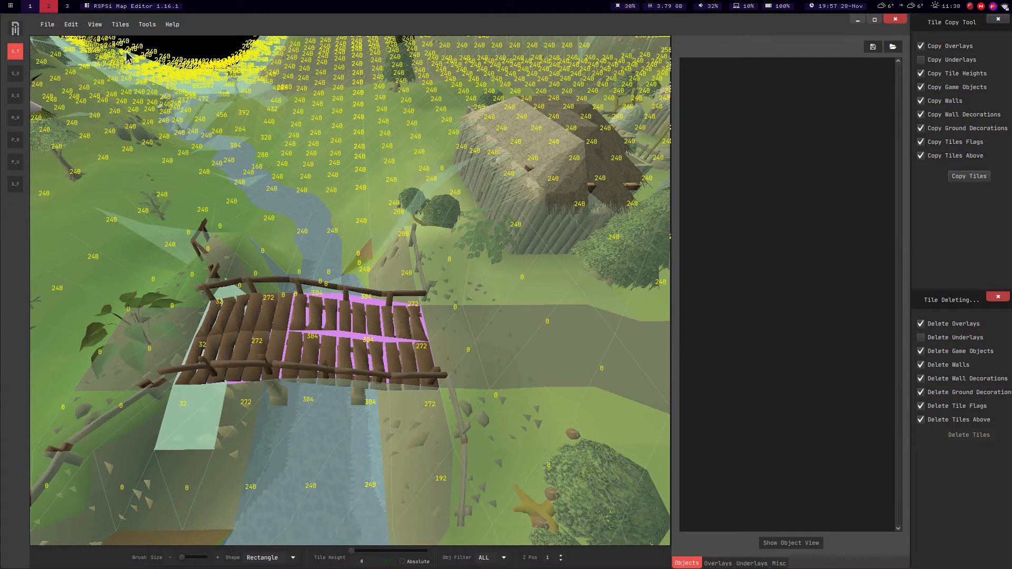
{"action": "left_click", "coordinate": [141, 25]}
{"action": "mouse_move", "coordinate": [126, 25]}
{"action": "left_click", "coordinate": [138, 111]}
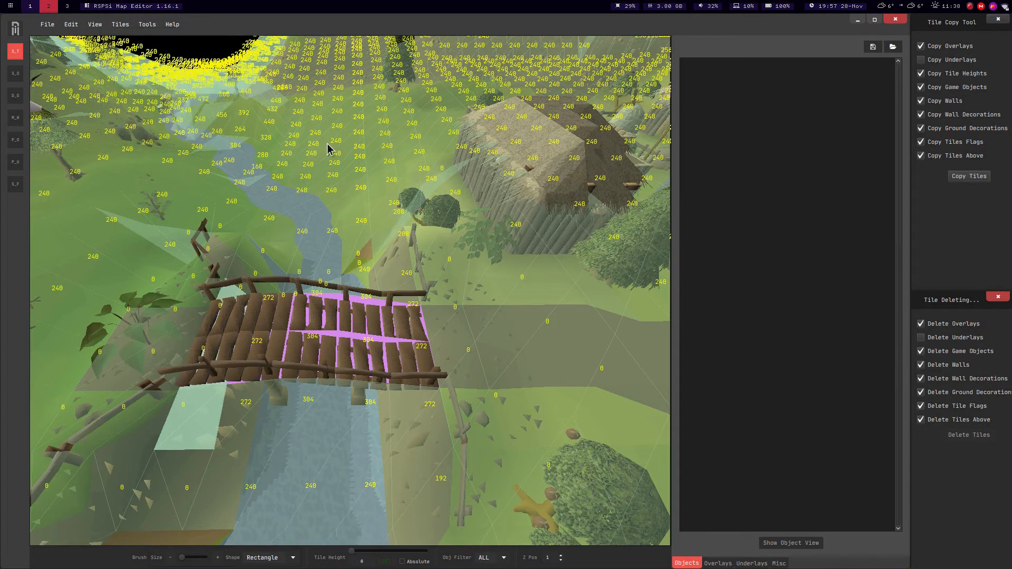
Force a map update so the new bridge heights render.
{"action": "left_click", "coordinate": [152, 27]}
{"action": "left_click", "coordinate": [164, 74]}
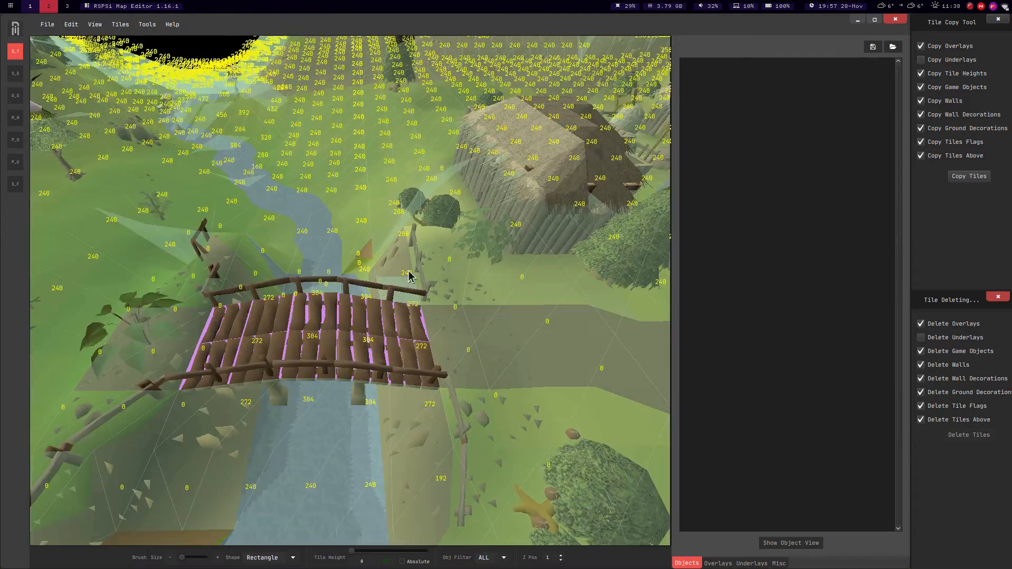
{"action": "middle_click_drag", "start_coordinate": [409, 271], "coordinate": [405, 272]}
{"action": "scroll", "coordinate": [406, 272], "scroll_direction": "up", "scroll_amount": 3}
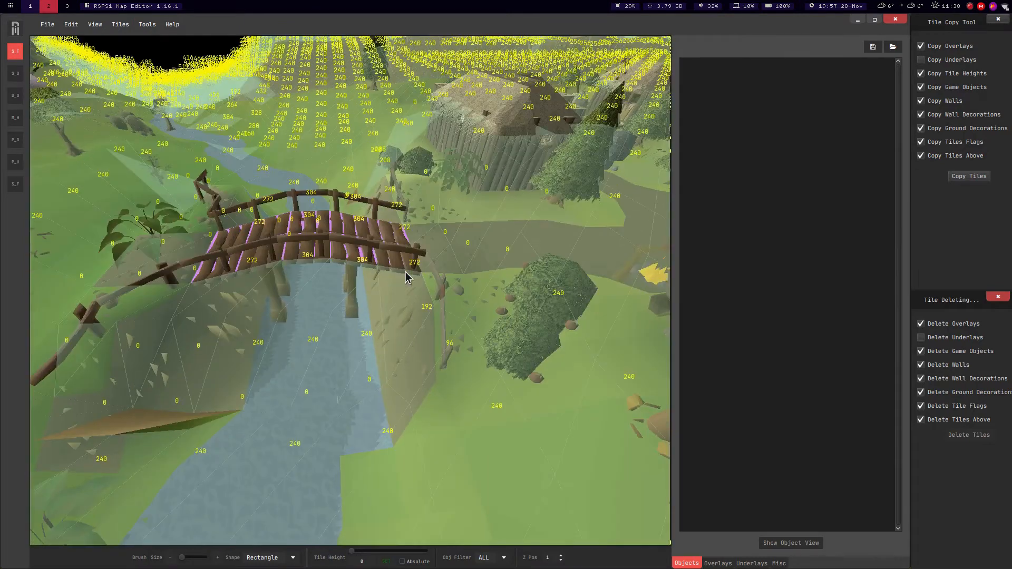
{"action": "scroll", "coordinate": [406, 272], "scroll_direction": "up", "scroll_amount": 2}
{"action": "scroll", "coordinate": [406, 272], "scroll_direction": "down", "scroll_amount": 3}
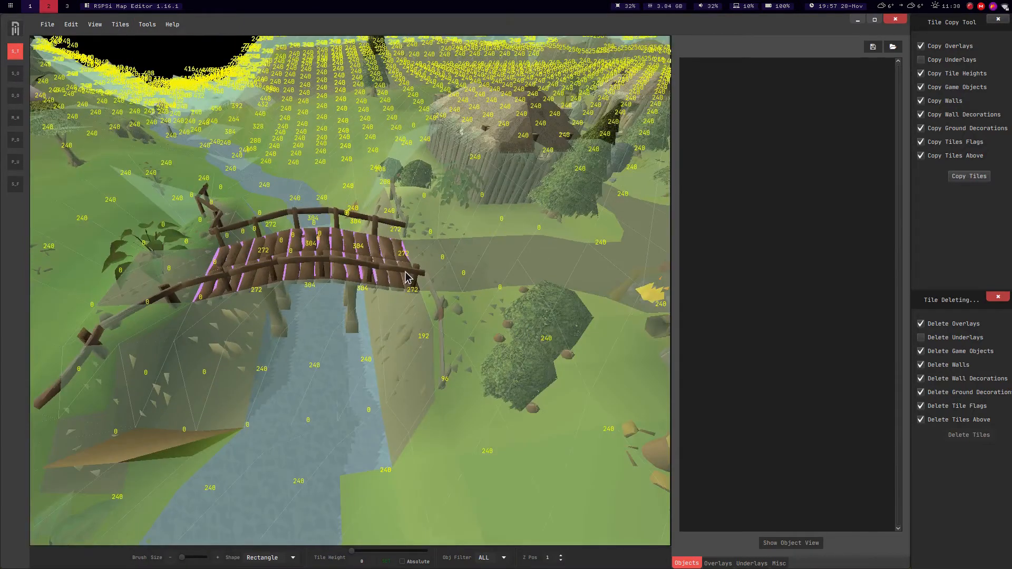
{"action": "key", "text": "w"}
Hide the remove-roof flag overlay and show the bridge flags on the map.
{"action": "left_click", "coordinate": [82, 26]}
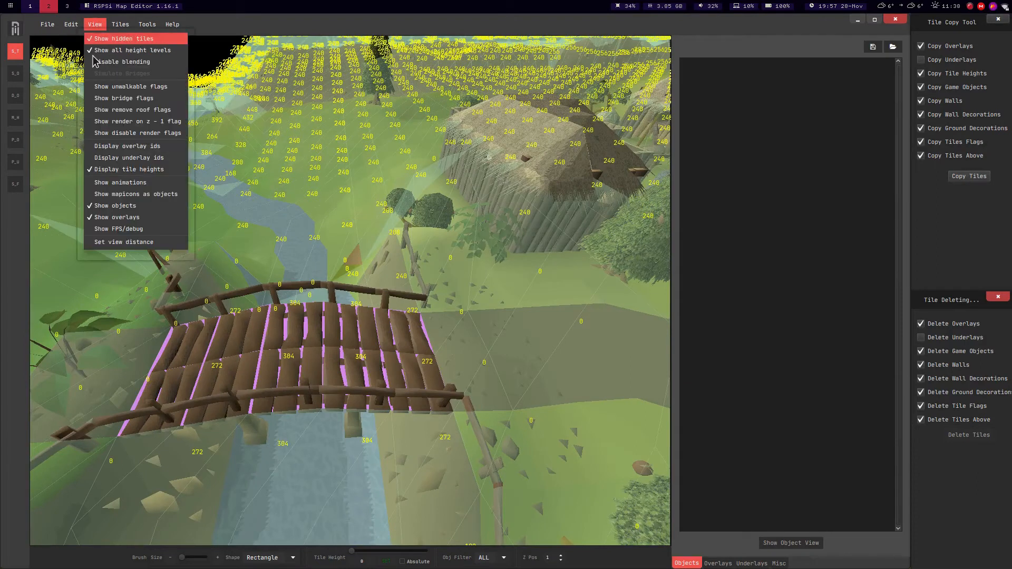
{"action": "left_click", "coordinate": [112, 111]}
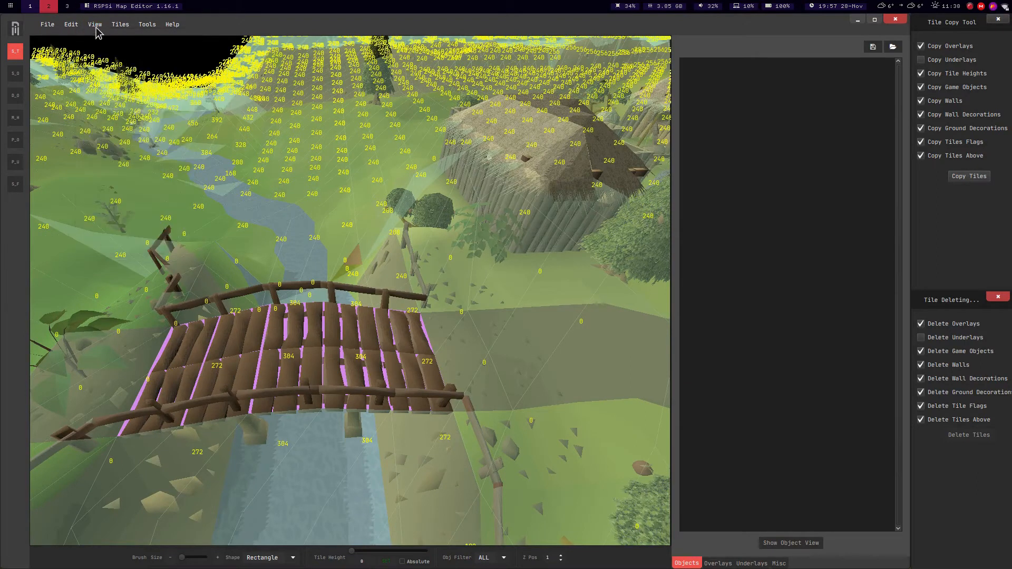
{"action": "left_click", "coordinate": [96, 28]}
{"action": "left_click", "coordinate": [112, 109]}
{"action": "left_click", "coordinate": [94, 27]}
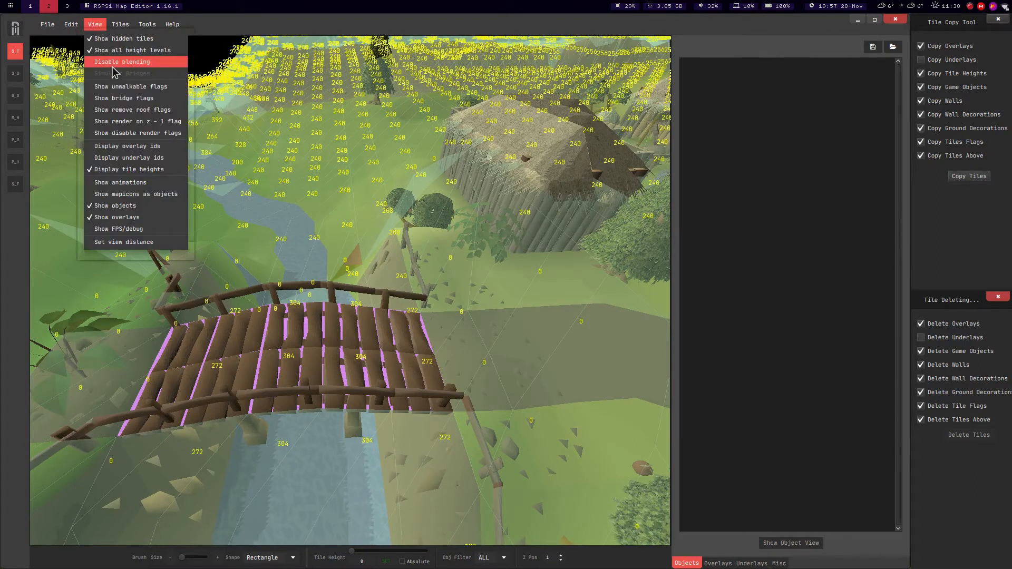
{"action": "left_click", "coordinate": [114, 98]}
{"action": "middle_click_drag", "start_coordinate": [385, 278], "coordinate": [385, 299]}
{"action": "scroll", "coordinate": [342, 243], "scroll_direction": "down", "scroll_amount": 5}
{"action": "left_click", "coordinate": [95, 26]}
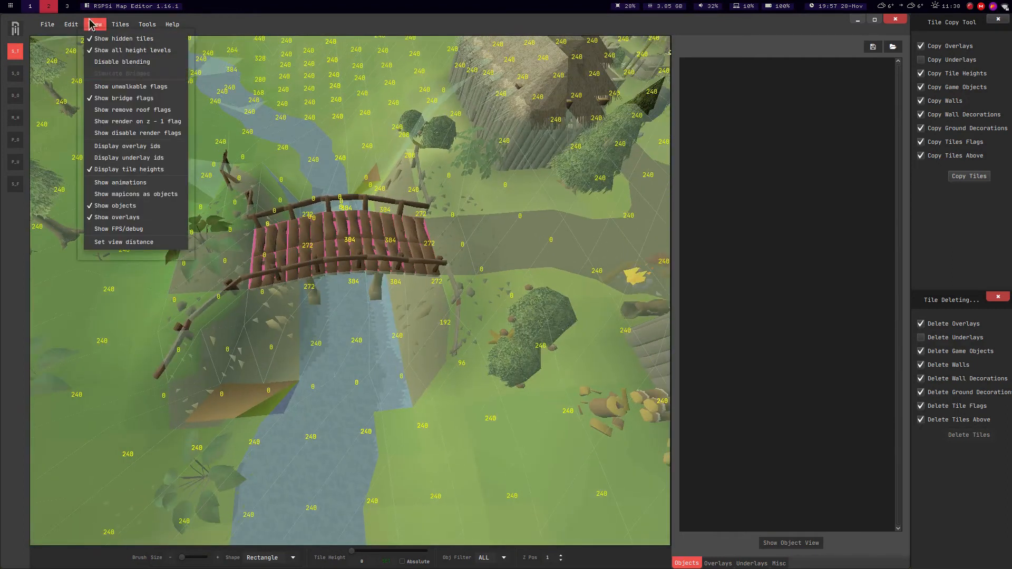
{"action": "left_click", "coordinate": [110, 99]}
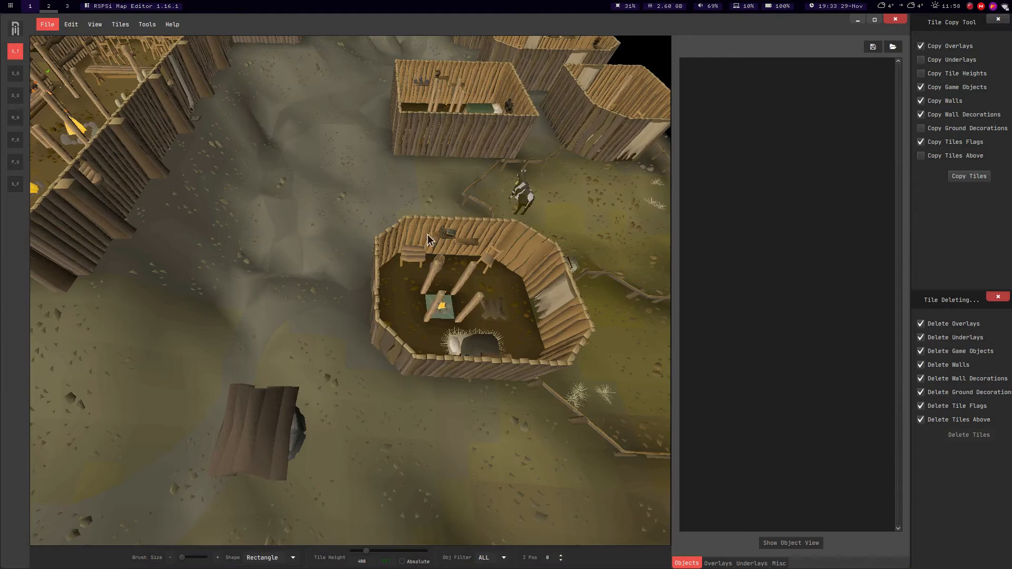
{"action": "middle_click_drag", "start_coordinate": [428, 235], "coordinate": [414, 285]}
Select a large rectangle of ground around the huts and delete everything on it.
{"action": "key", "text": "w"}
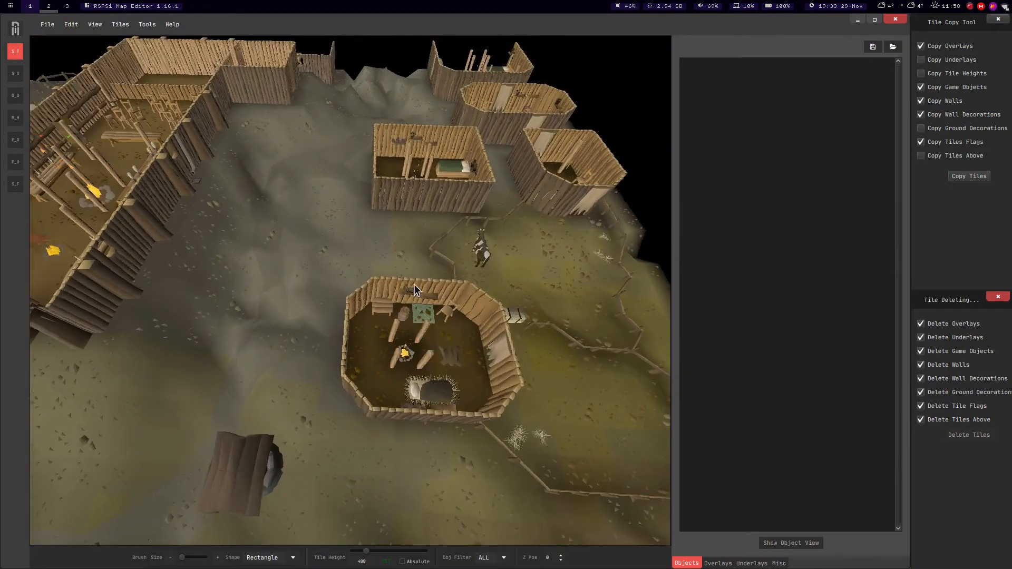
{"action": "key", "text": "a"}
{"action": "key", "text": "w"}
{"action": "left_click_drag", "start_coordinate": [351, 131], "coordinate": [594, 489]}
{"action": "key", "text": "s"}
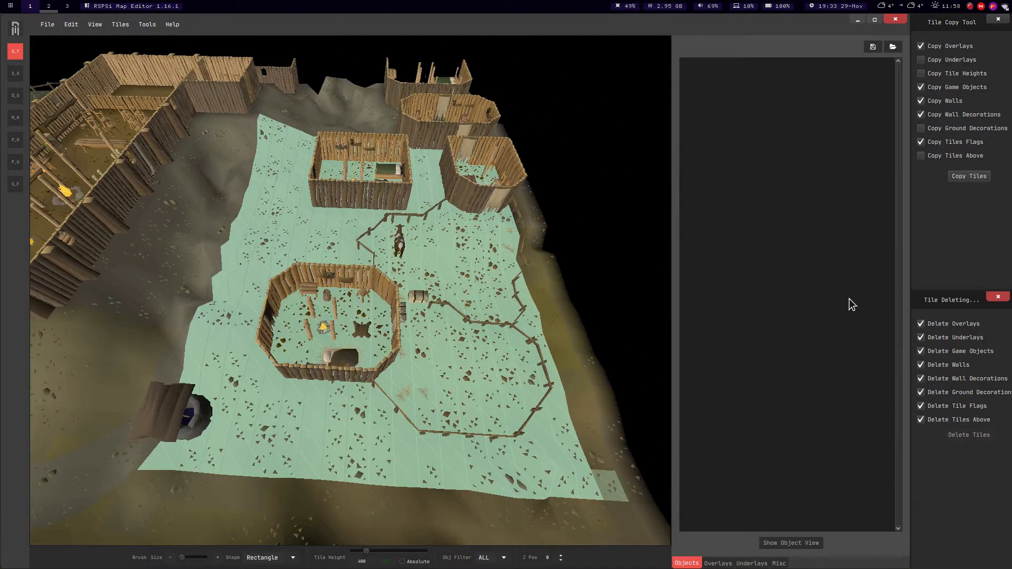
{"action": "left_click", "coordinate": [969, 435]}
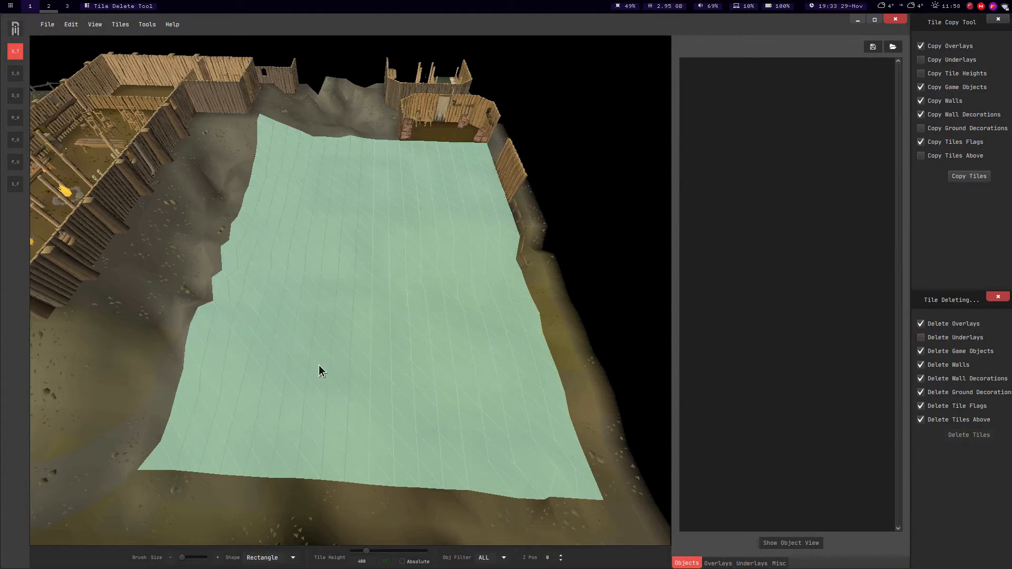
Select the cleared ground plus the right fence and delete the remaining fence.
{"action": "scroll", "coordinate": [350, 355], "scroll_direction": "up", "scroll_amount": 3}
{"action": "left_click_drag", "start_coordinate": [310, 123], "coordinate": [652, 489]}
{"action": "left_click", "coordinate": [976, 436]}
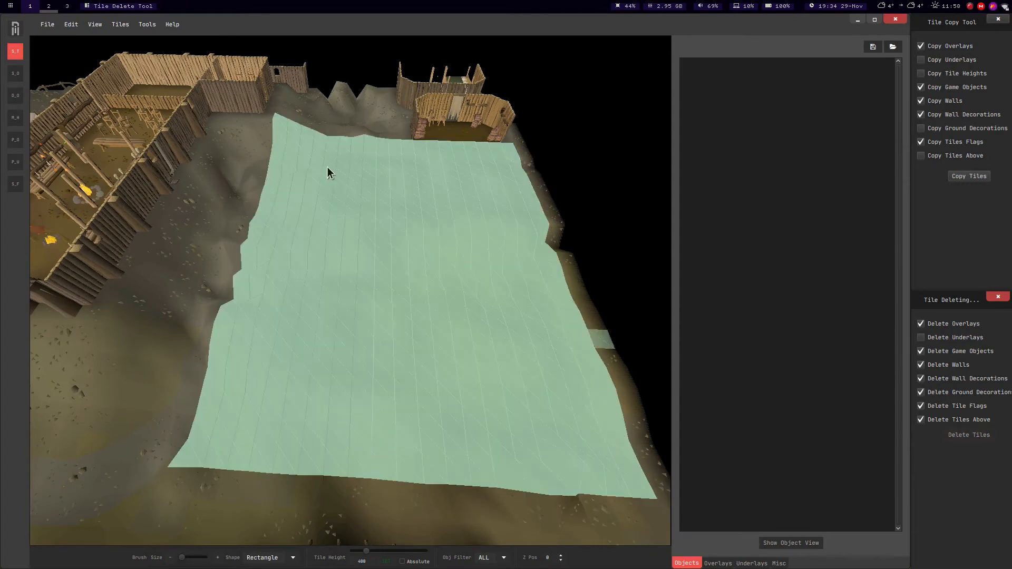
Give the cleared ground an absolute tile height of 240, then deselect it.
{"action": "left_click", "coordinate": [125, 24]}
{"action": "left_click", "coordinate": [125, 22]}
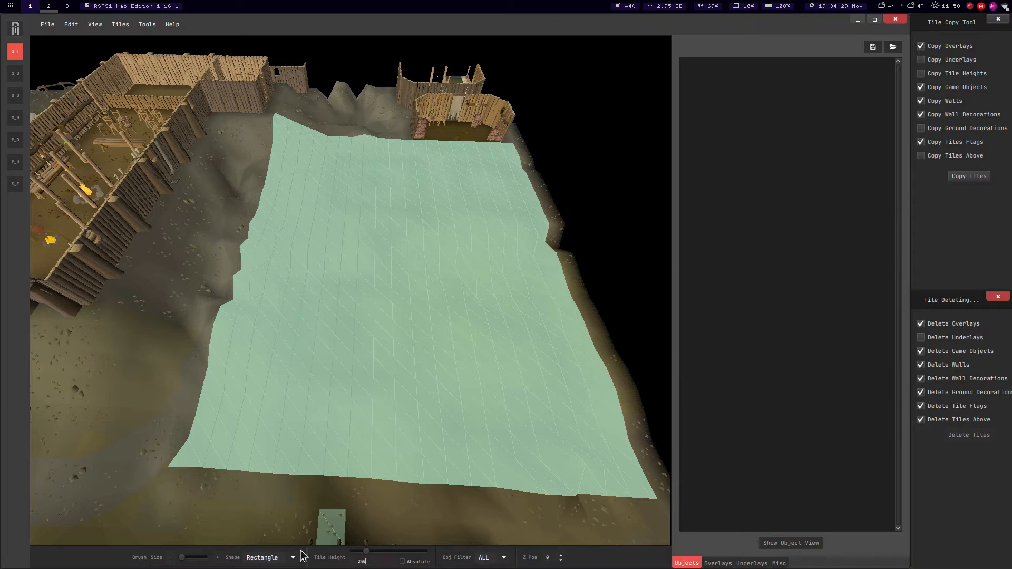
{"action": "left_click", "coordinate": [120, 25]}
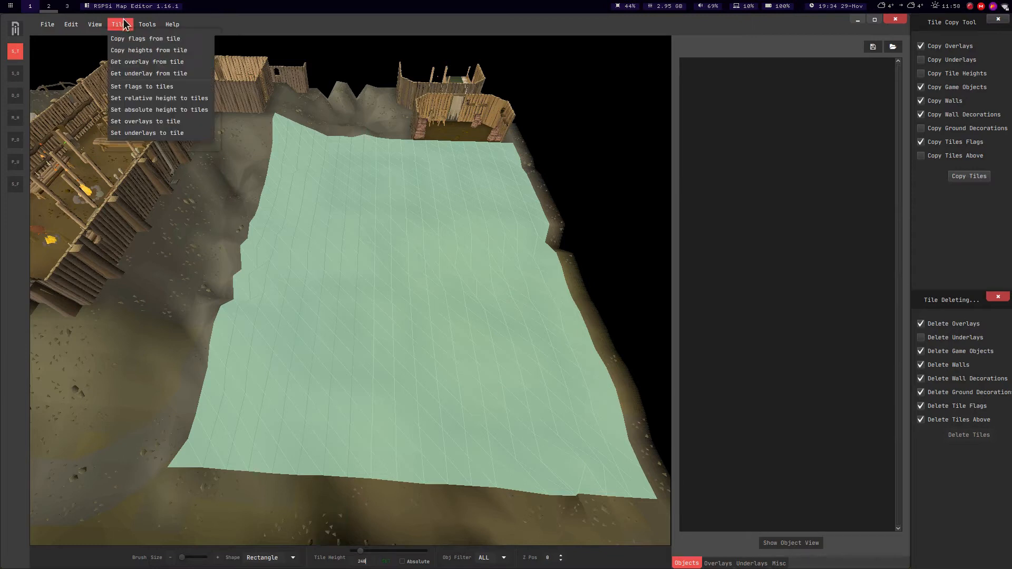
{"action": "left_click", "coordinate": [132, 112]}
{"action": "left_click", "coordinate": [348, 312]}
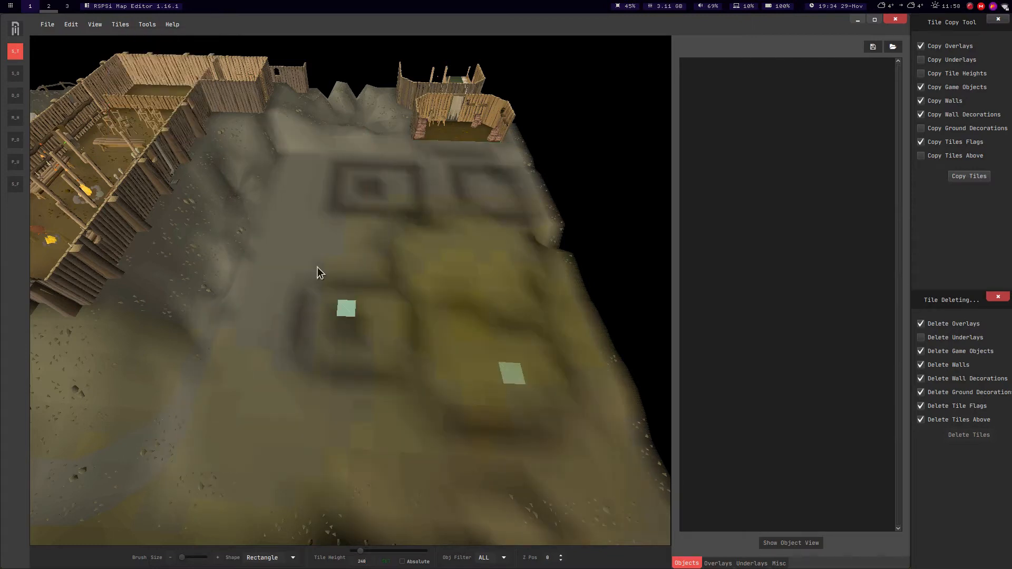
Show every height level, including upper floors.
{"action": "key", "text": "a"}
{"action": "middle_click_drag", "start_coordinate": [387, 345], "coordinate": [359, 332]}
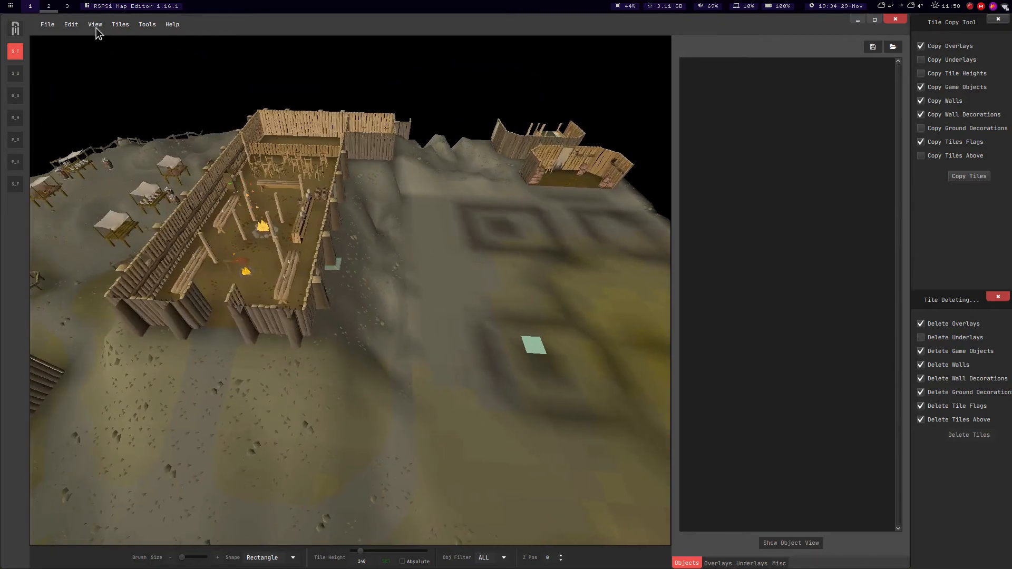
{"action": "left_click", "coordinate": [92, 25]}
{"action": "left_click", "coordinate": [110, 50]}
Frame the hall from above and toggle height levels so the roofs disappear.
{"action": "mouse_move", "coordinate": [375, 356]}
{"action": "middle_mouse_down"}
{"action": "mouse_move", "coordinate": [358, 340]}
{"action": "mouse_move", "coordinate": [360, 354]}
{"action": "middle_mouse_up"}
{"action": "scroll", "coordinate": [361, 354], "scroll_direction": "up", "scroll_amount": 5}
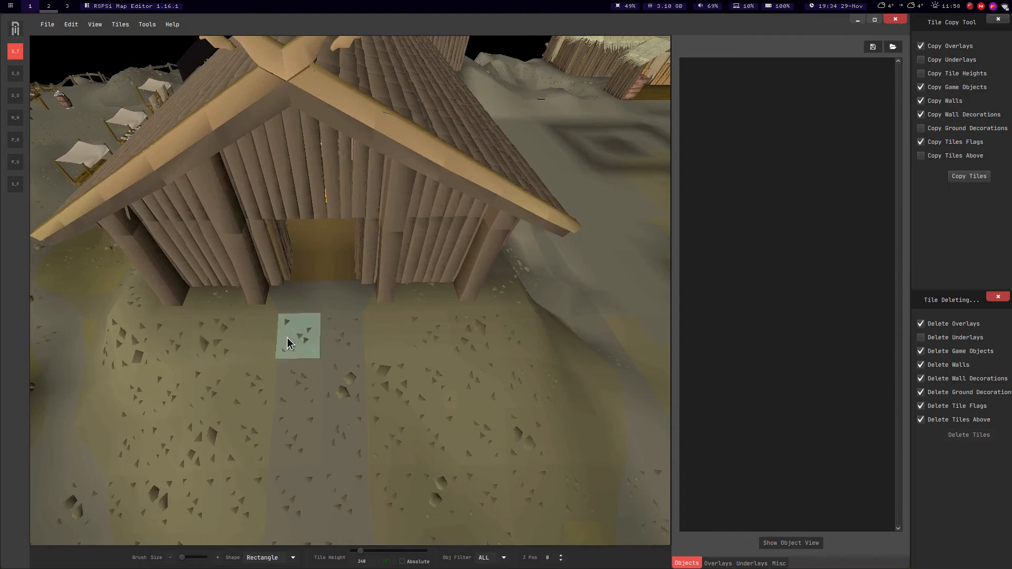
{"action": "scroll", "coordinate": [288, 329], "scroll_direction": "down", "scroll_amount": 3}
{"action": "scroll", "coordinate": [304, 243], "scroll_direction": "down", "scroll_amount": 3}
{"action": "middle_click_drag", "start_coordinate": [366, 212], "coordinate": [360, 191]}
{"action": "scroll", "coordinate": [360, 191], "scroll_direction": "up", "scroll_amount": 4}
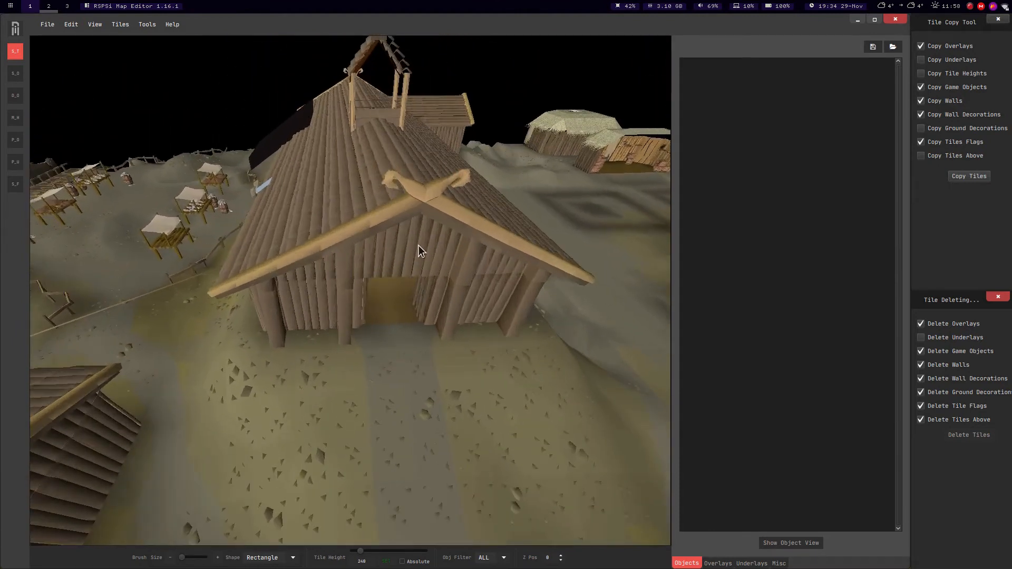
{"action": "middle_click_drag", "start_coordinate": [324, 245], "coordinate": [359, 247]}
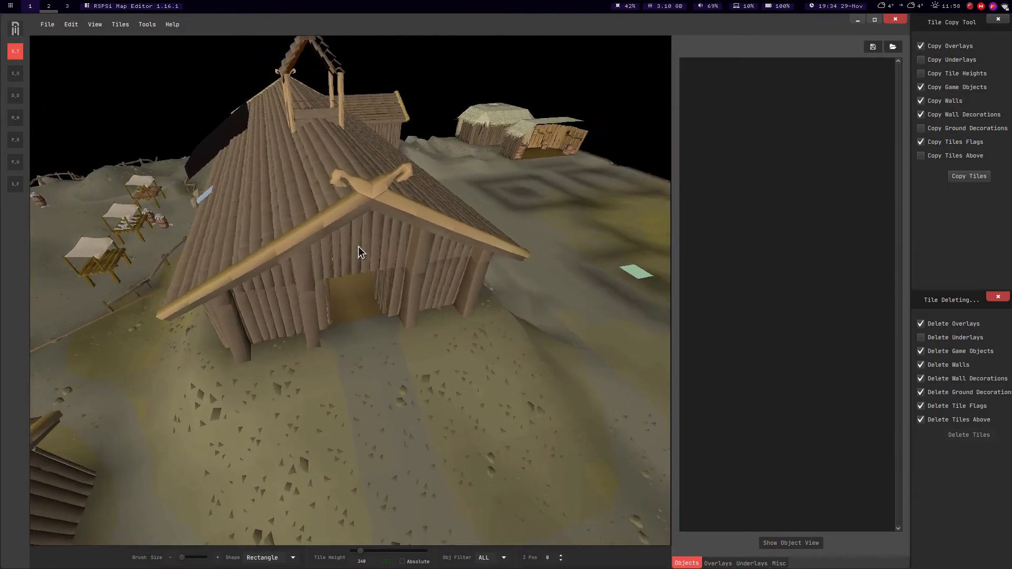
{"action": "key", "text": "w"}
{"action": "key", "text": "d"}
{"action": "middle_click_drag", "start_coordinate": [362, 247], "coordinate": [365, 312]}
{"action": "scroll", "coordinate": [369, 272], "scroll_direction": "down", "scroll_amount": 3}
{"action": "key", "text": "s"}
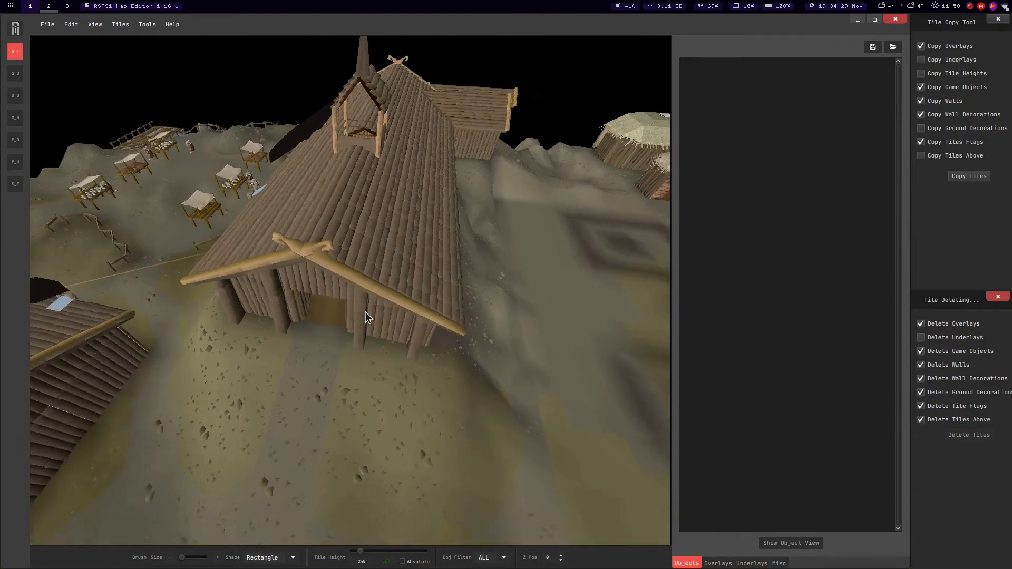
{"action": "key", "text": "d"}
{"action": "middle_click_drag", "start_coordinate": [366, 312], "coordinate": [432, 314]}
{"action": "key", "text": "w"}
{"action": "key", "text": "a"}
{"action": "left_click", "coordinate": [97, 25]}
{"action": "left_click", "coordinate": [116, 50]}
Box-select the tiles of the fort's walled front section for copying.
{"action": "key", "text": "a"}
{"action": "key", "text": "s"}
{"action": "key", "text": "Left"}
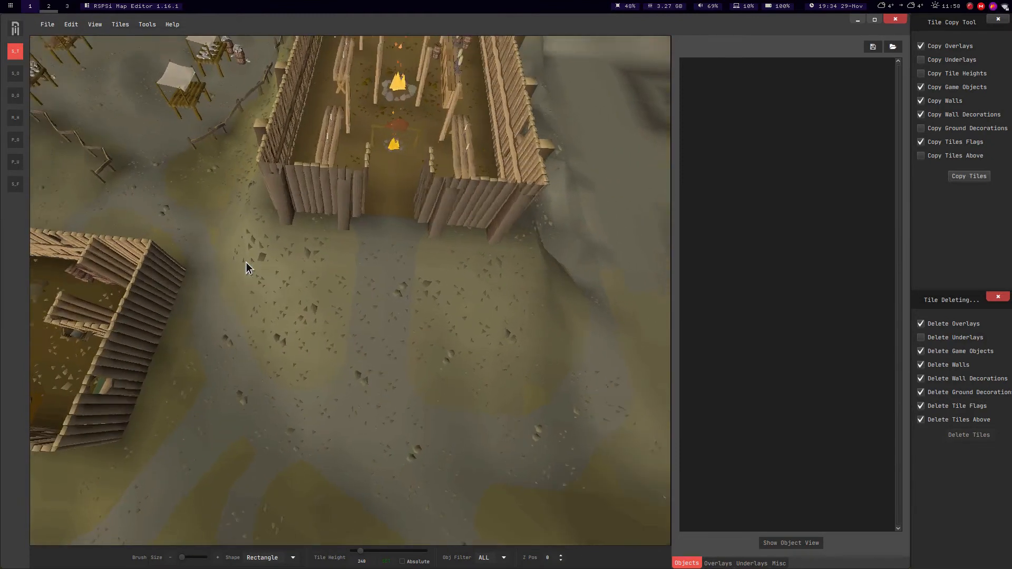
{"action": "key", "text": "Right"}
{"action": "key", "text": "s"}
{"action": "left_click_drag", "start_coordinate": [285, 275], "coordinate": [479, 262]}
Paste the fort section, rotate it a half turn, and place it on the open ground.
{"action": "key", "text": "w"}
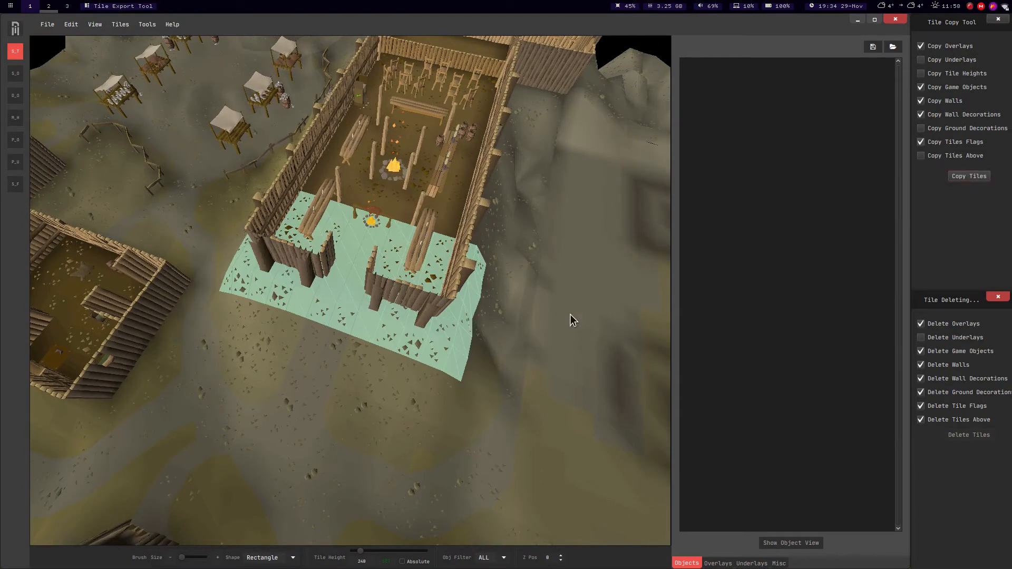
{"action": "left_click", "coordinate": [571, 316]}
{"action": "key", "text": "Right"}
{"action": "key", "text": "d"}
{"action": "key", "text": "Left"}
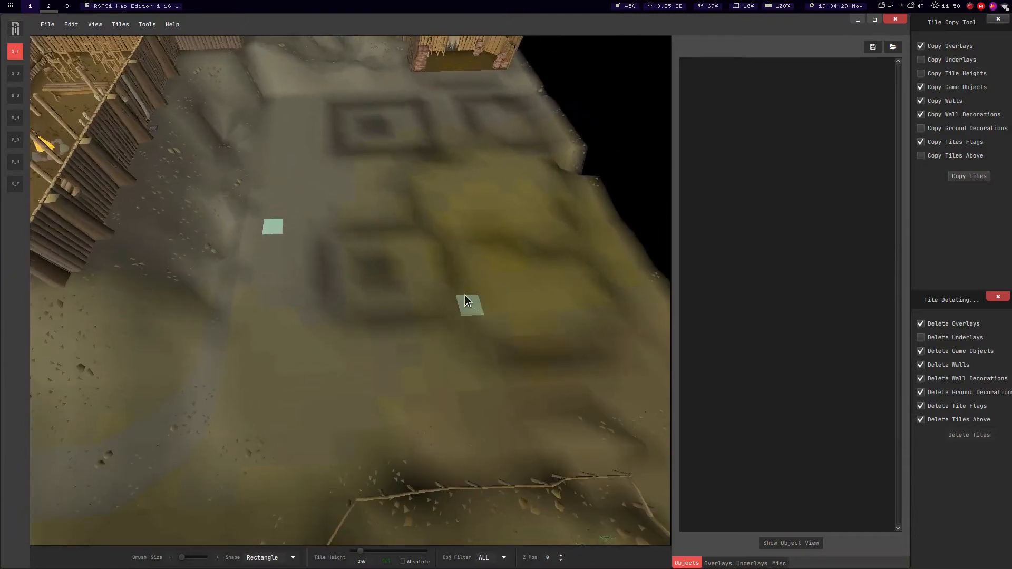
{"action": "middle_click_drag", "start_coordinate": [456, 297], "coordinate": [498, 287]}
{"action": "key", "text": "ctrl+v"}
{"action": "key", "text": "r"}
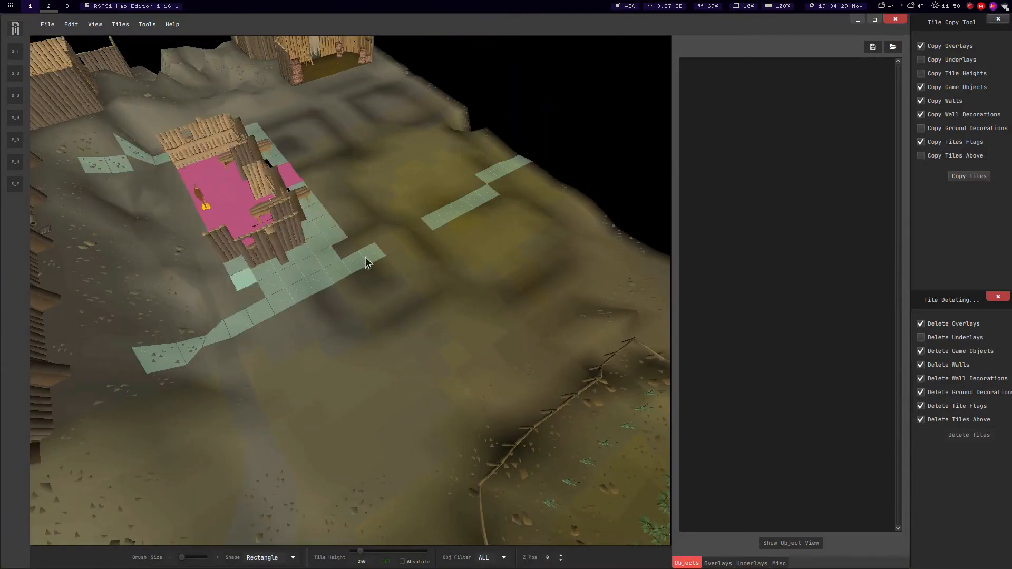
{"action": "key", "text": "r"}
{"action": "key", "text": "r"}
{"action": "key", "text": "a"}
{"action": "key", "text": "a"}
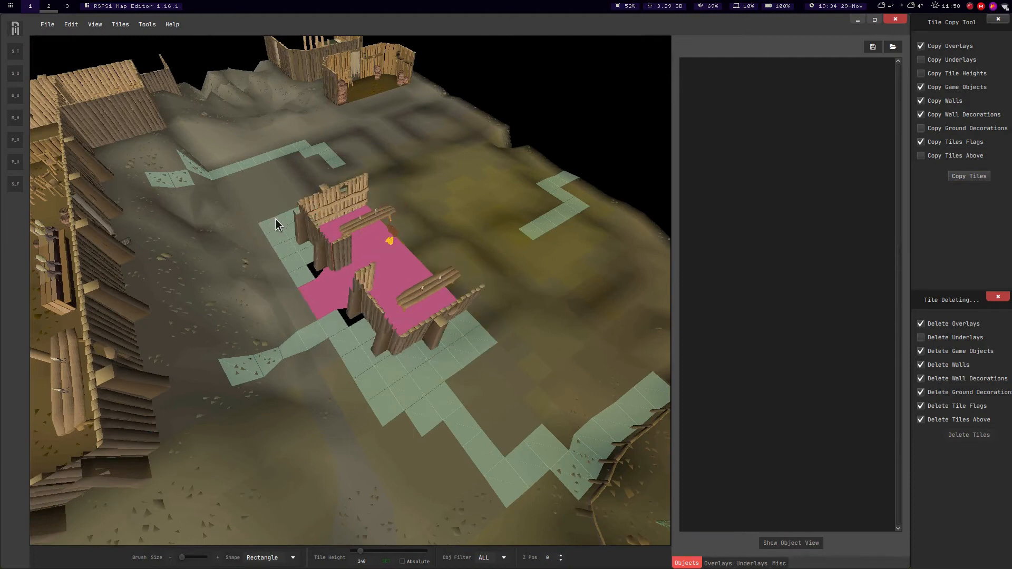
{"action": "left_click", "coordinate": [277, 219]}
{"action": "middle_click_drag", "start_coordinate": [337, 211], "coordinate": [83, 47]}
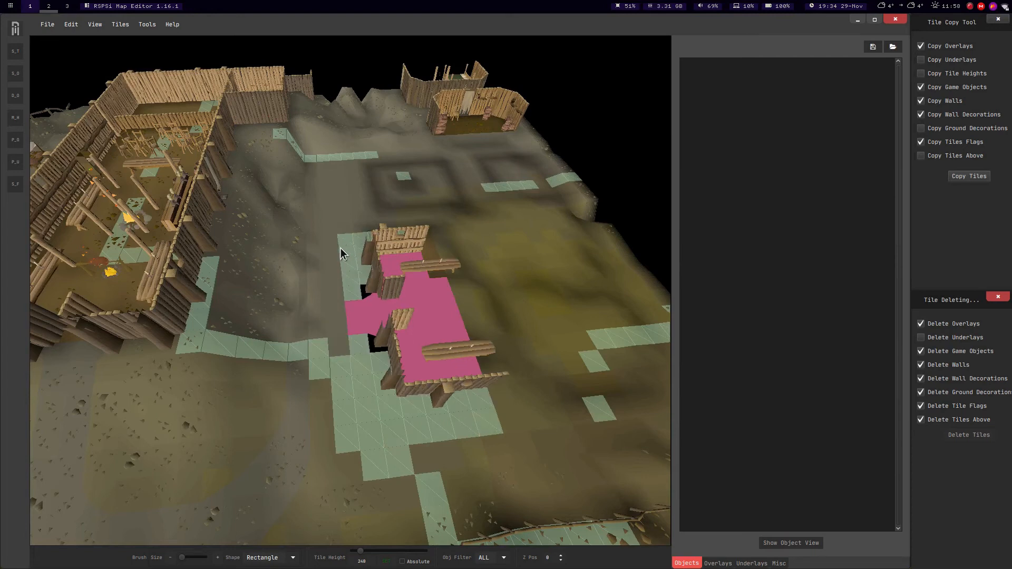
Switch to height level 2, show all height levels, and select the tiles around the hall roof.
{"action": "left_click", "coordinate": [16, 51]}
{"action": "middle_click_drag", "start_coordinate": [235, 214], "coordinate": [526, 567]}
{"action": "left_click", "coordinate": [561, 556]}
{"action": "left_click", "coordinate": [70, 24]}
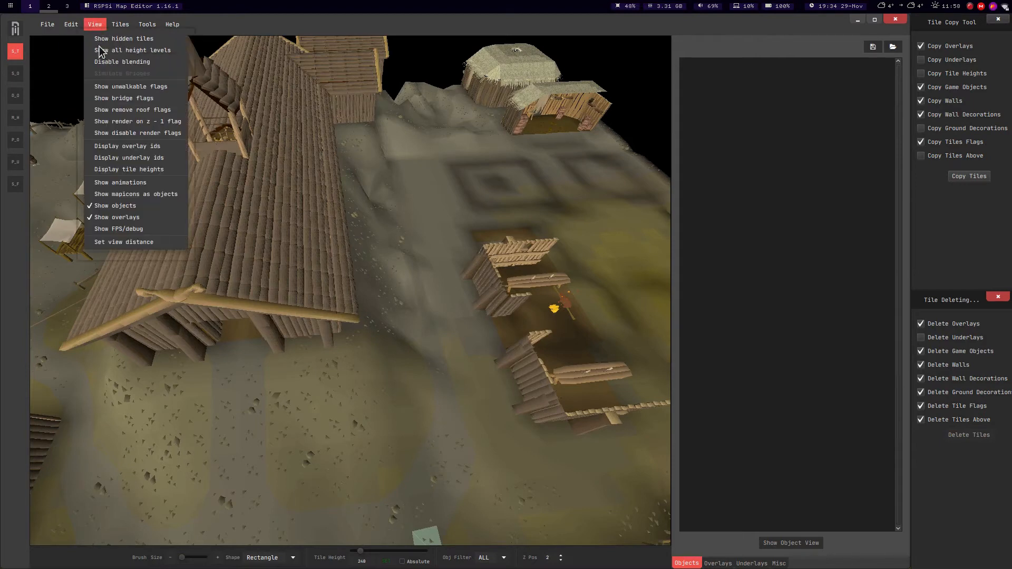
{"action": "left_click", "coordinate": [173, 250]}
{"action": "middle_click_drag", "start_coordinate": [173, 251], "coordinate": [248, 380]}
{"action": "left_click_drag", "start_coordinate": [248, 380], "coordinate": [487, 224]}
Paste the copied hall roof section onto height level 1.
{"action": "key", "text": "d"}
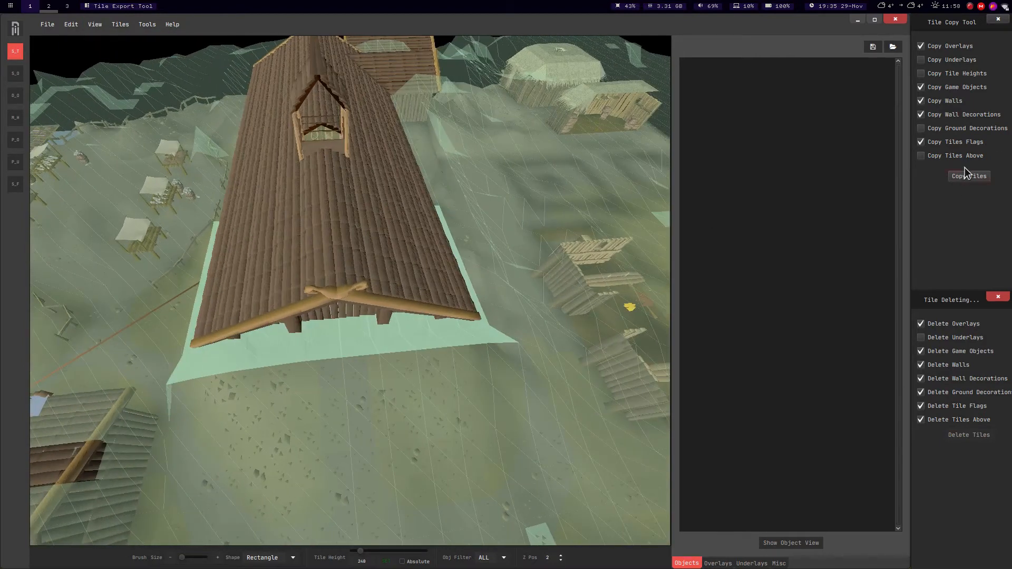
{"action": "key", "text": "d"}
{"action": "middle_click_drag", "start_coordinate": [524, 331], "coordinate": [419, 308]}
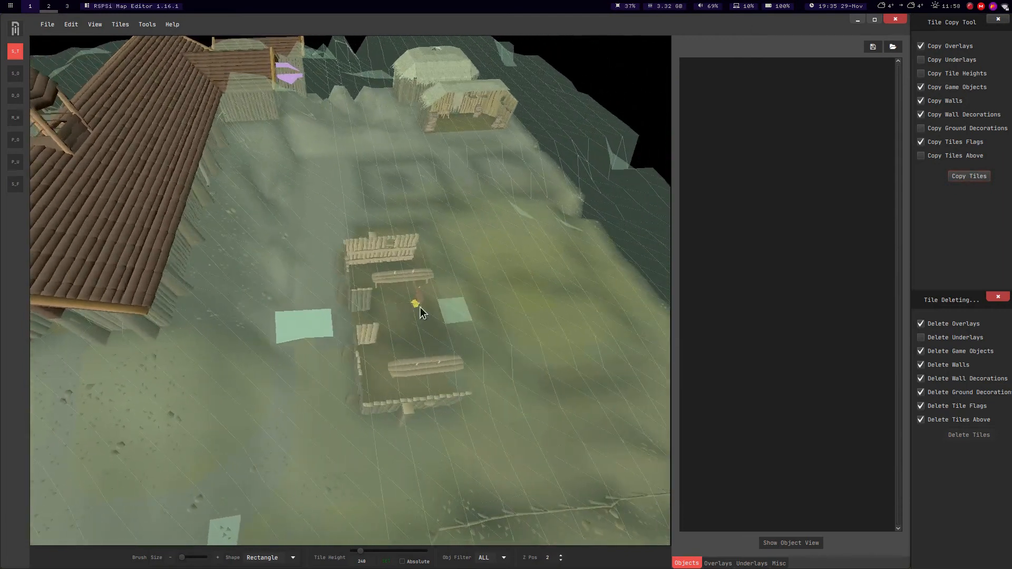
{"action": "key", "text": "ctrl+v"}
{"action": "middle_click_drag", "start_coordinate": [315, 230], "coordinate": [346, 218]}
{"action": "key", "text": "w"}
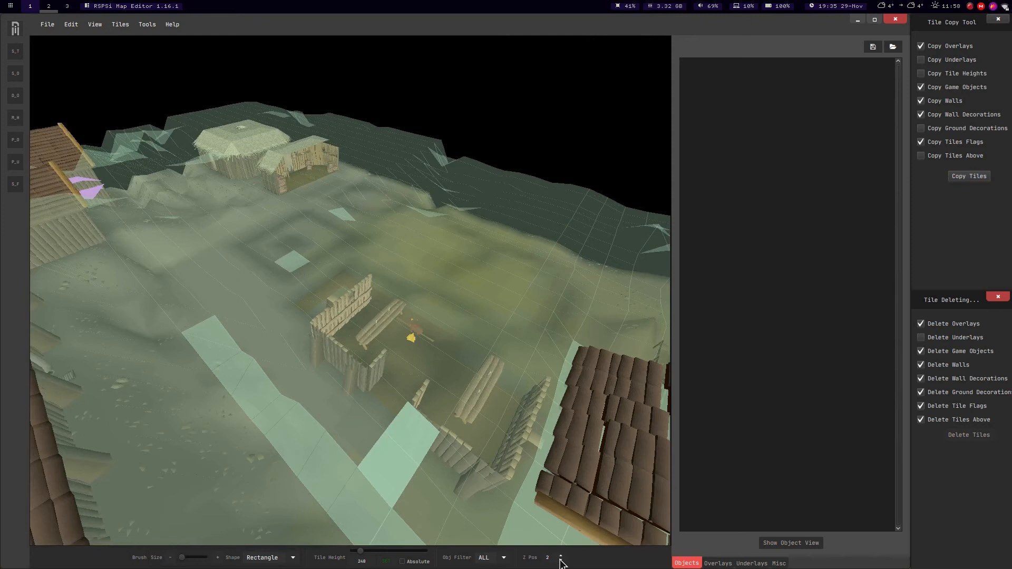
{"action": "left_click", "coordinate": [560, 561]}
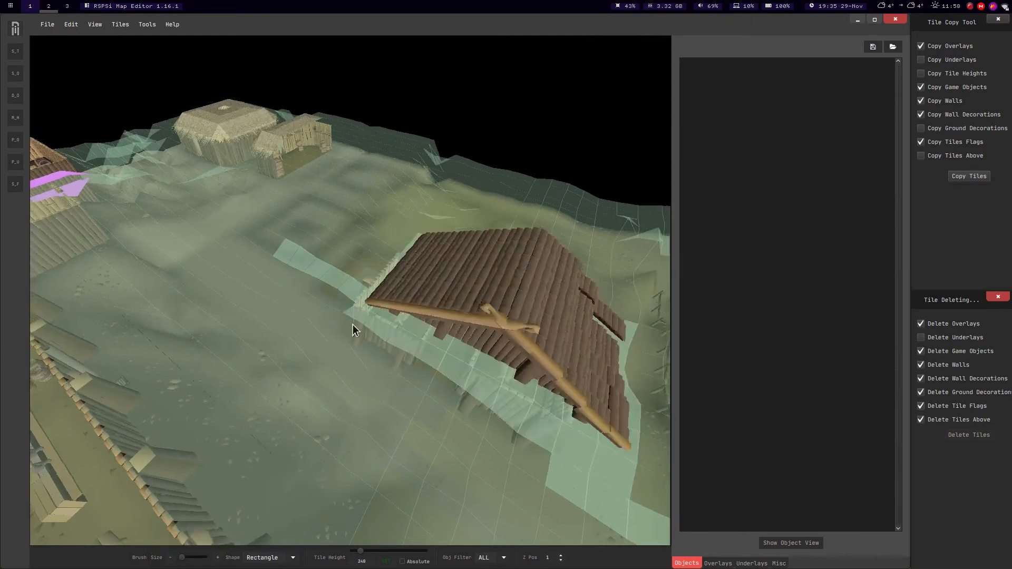
{"action": "key", "text": "w"}
{"action": "left_click", "coordinate": [324, 333]}
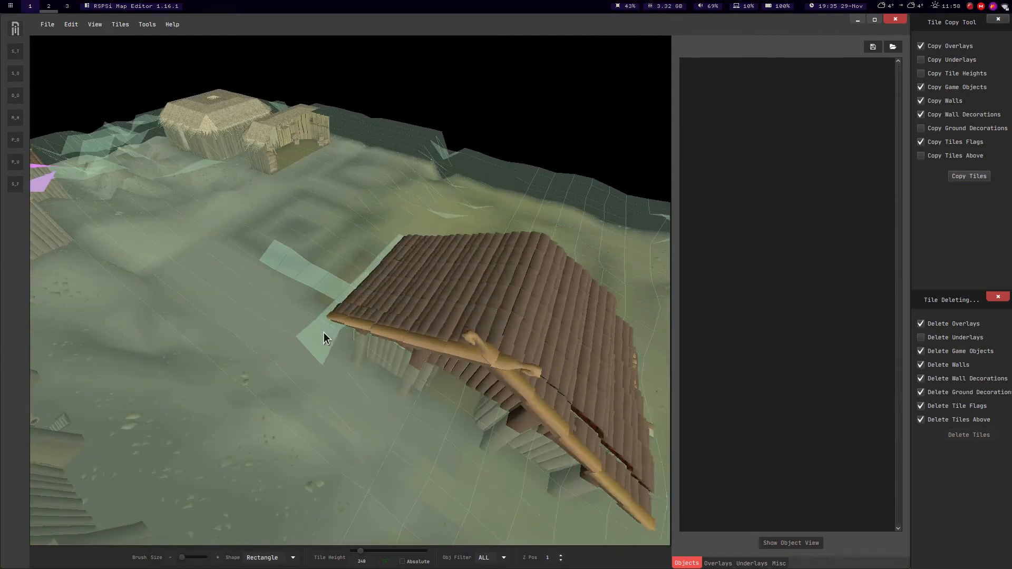
{"action": "key", "text": "d"}
{"action": "key", "text": "s"}
Select the tiles around the placed roof and set them to absolute height.
{"action": "left_click", "coordinate": [15, 51]}
{"action": "middle_click_drag", "start_coordinate": [295, 162], "coordinate": [289, 117]}
{"action": "left_click_drag", "start_coordinate": [279, 57], "coordinate": [644, 453]}
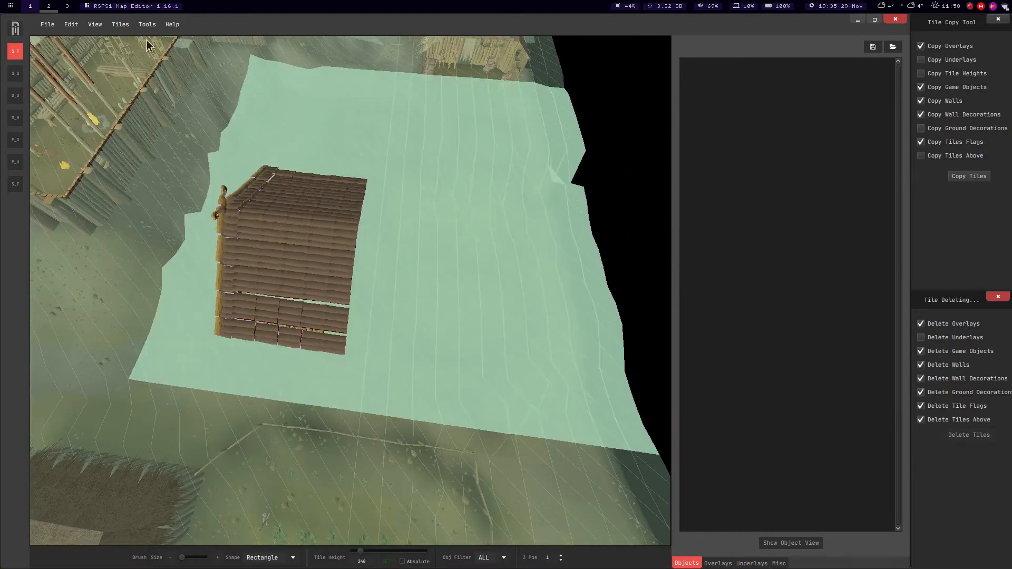
{"action": "left_click", "coordinate": [120, 25]}
{"action": "left_click", "coordinate": [122, 98]}
{"action": "middle_click_drag", "start_coordinate": [166, 175], "coordinate": [211, 230]}
{"action": "key", "text": "d"}
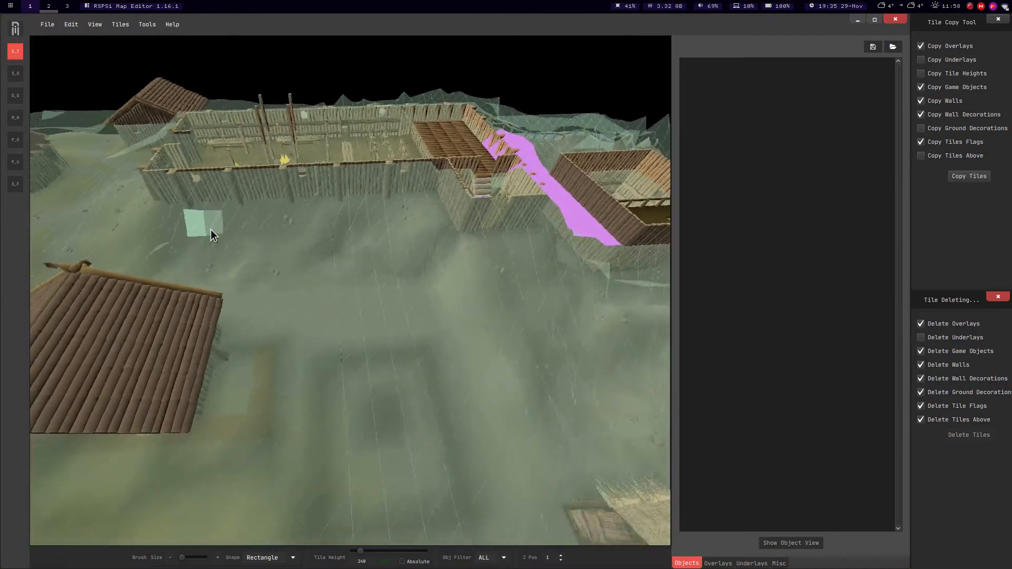
{"action": "key", "text": "d"}
{"action": "key", "text": "Left"}
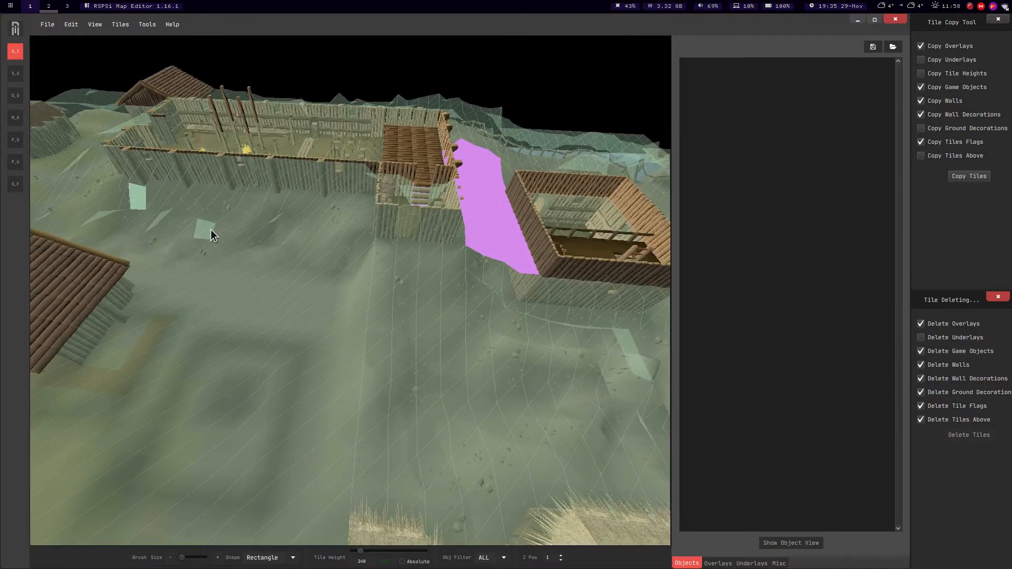
On height level 0, copy the fort's small room and place a rotated copy on open ground.
{"action": "left_click", "coordinate": [561, 560]}
{"action": "middle_click_drag", "start_coordinate": [495, 409], "coordinate": [327, 294]}
{"action": "key", "text": "d"}
{"action": "left_click_drag", "start_coordinate": [424, 287], "coordinate": [484, 250]}
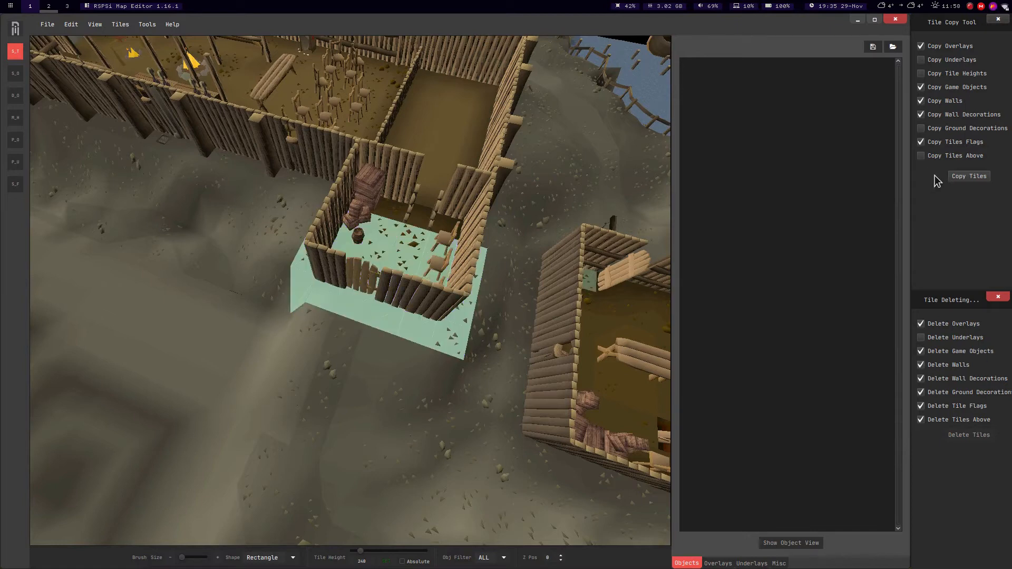
{"action": "left_click", "coordinate": [310, 183]}
{"action": "middle_click_drag", "start_coordinate": [398, 190], "coordinate": [315, 228]}
{"action": "key", "text": "ctrl+v"}
{"action": "key", "text": "r"}
{"action": "key", "text": "r"}
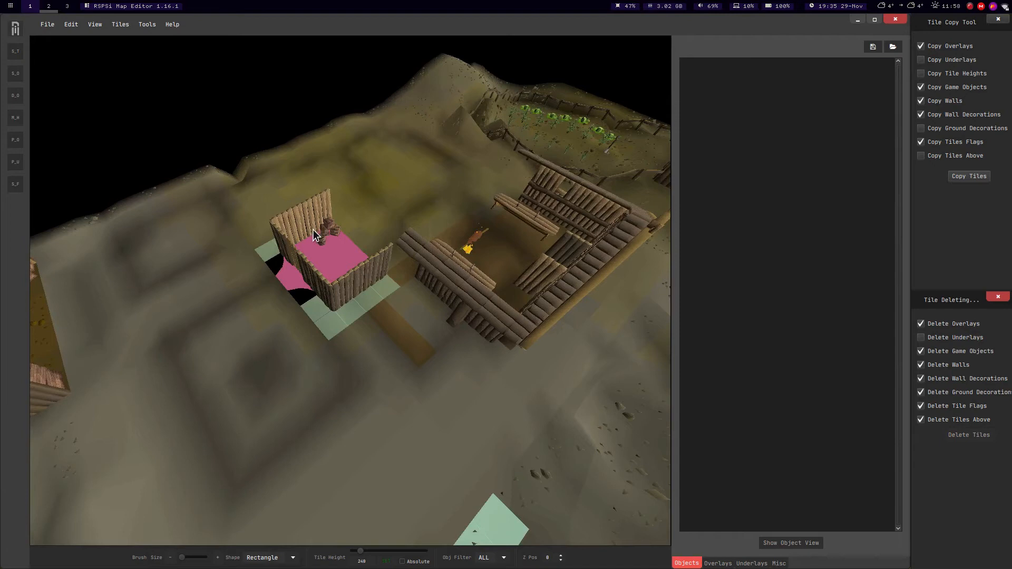
{"action": "left_click", "coordinate": [317, 229]}
{"action": "middle_click_drag", "start_coordinate": [274, 220], "coordinate": [73, 70]}
Return to tile selection and select the roof junction tiles on height level 2.
{"action": "left_click", "coordinate": [18, 52]}
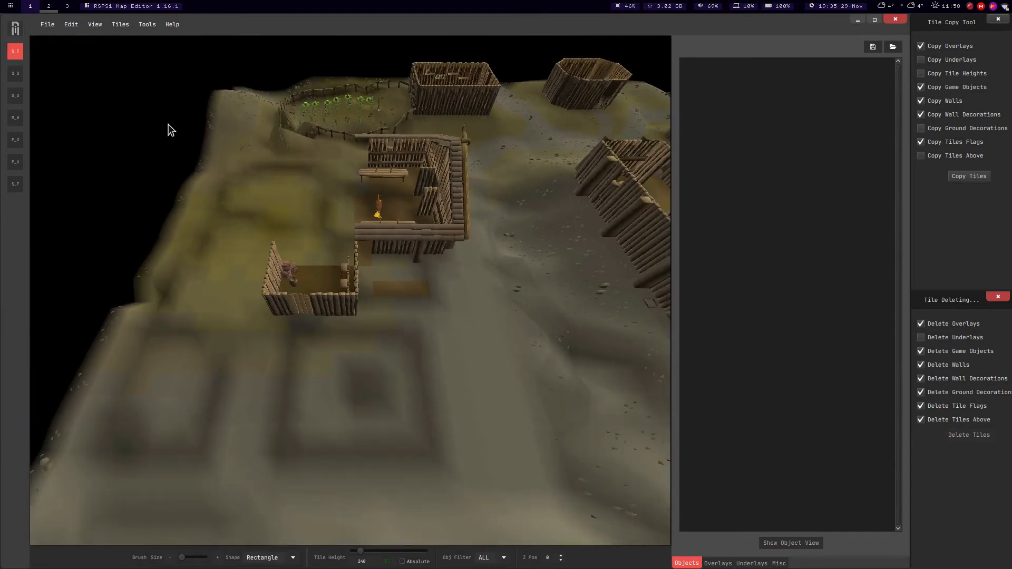
{"action": "middle_click_drag", "start_coordinate": [168, 127], "coordinate": [96, 84]}
{"action": "middle_click_drag", "start_coordinate": [433, 206], "coordinate": [594, 564]}
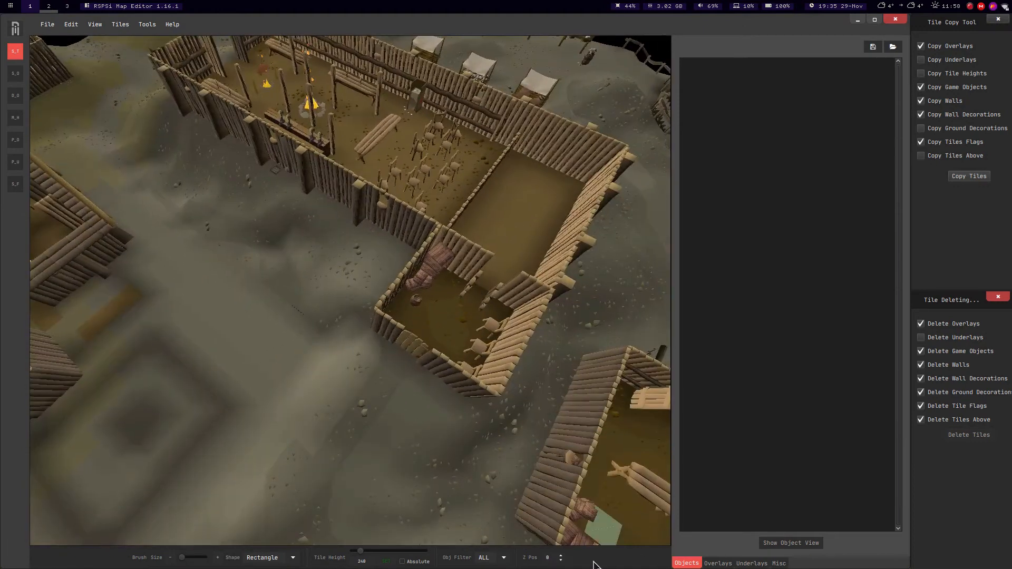
{"action": "left_click", "coordinate": [562, 555]}
{"action": "left_click", "coordinate": [562, 554]}
{"action": "left_click_drag", "start_coordinate": [340, 307], "coordinate": [460, 334]}
{"action": "key", "text": "d"}
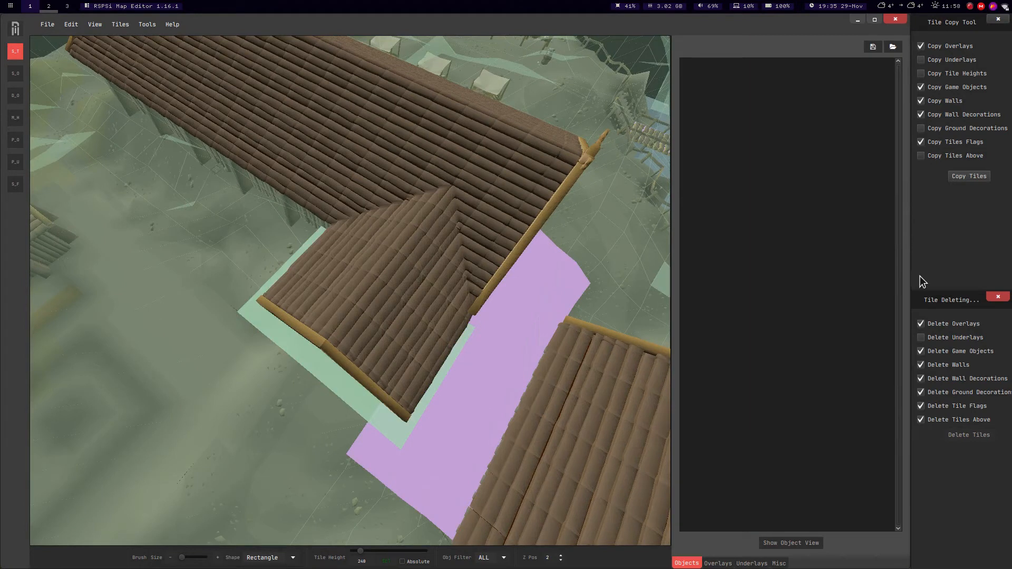
On height level 1, paste the copied roof section onto the hut.
{"action": "left_click", "coordinate": [247, 264]}
{"action": "key", "text": "a"}
{"action": "left_click", "coordinate": [561, 556]}
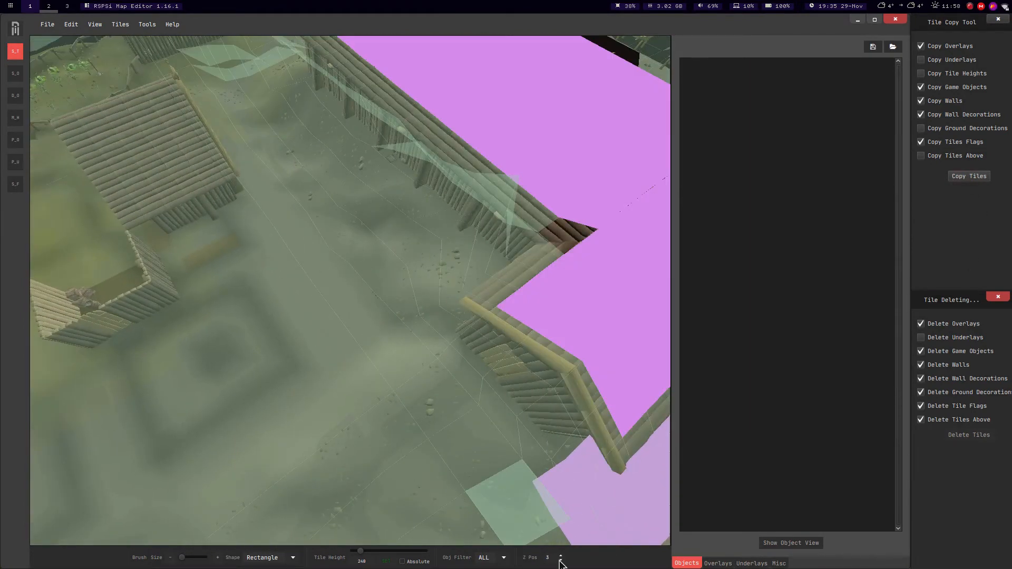
{"action": "left_click", "coordinate": [561, 561]}
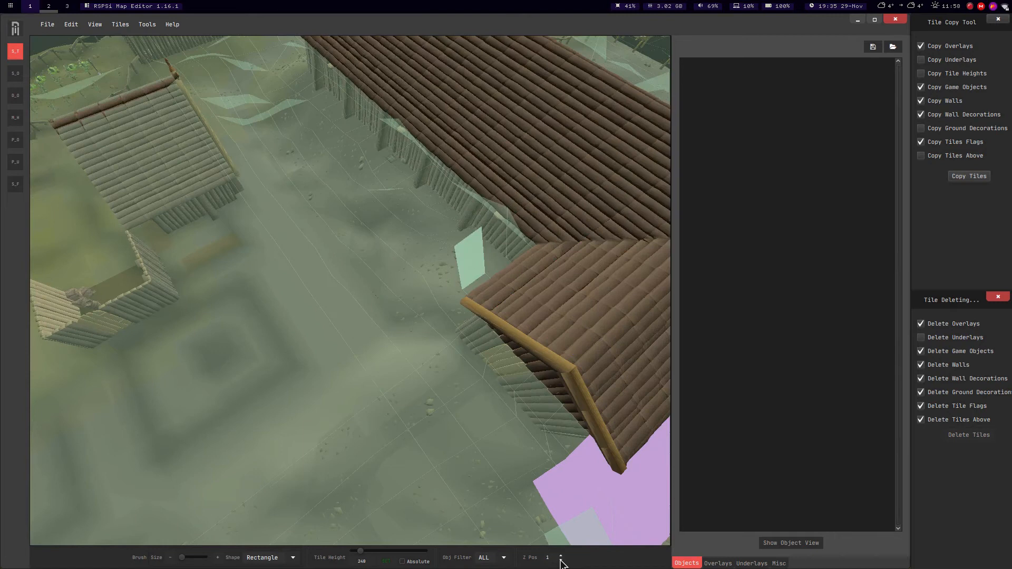
{"action": "left_click", "coordinate": [561, 560]}
{"action": "middle_click_drag", "start_coordinate": [273, 295], "coordinate": [262, 205]}
{"action": "key", "text": "w"}
{"action": "key", "text": "ctrl+v"}
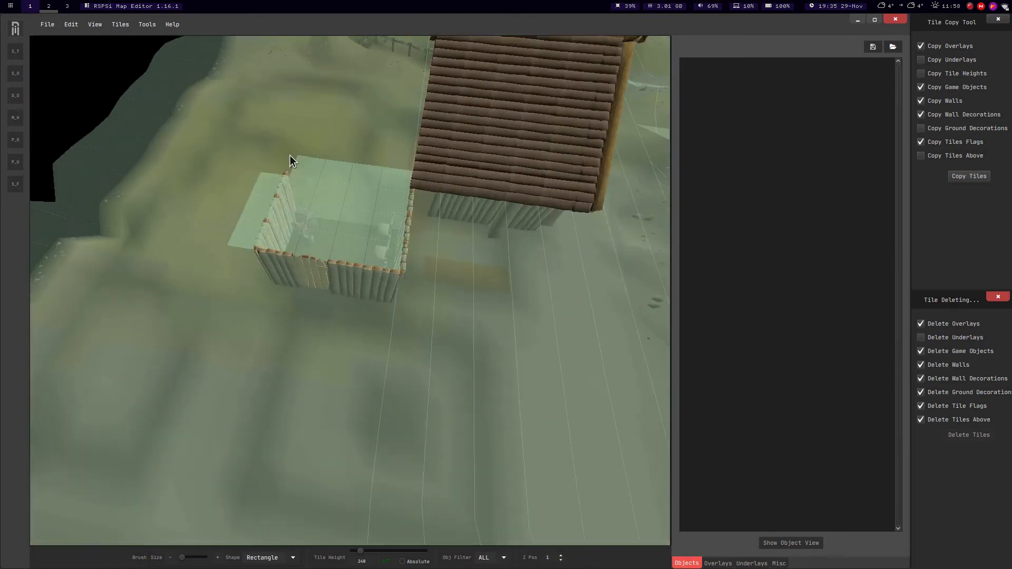
{"action": "left_click", "coordinate": [273, 188]}
{"action": "middle_click_drag", "start_coordinate": [226, 154], "coordinate": [156, 79]}
Drop the paste preview and move over to the walled building on height level 2.
{"action": "left_click", "coordinate": [14, 56]}
{"action": "middle_click_drag", "start_coordinate": [314, 269], "coordinate": [19, 118]}
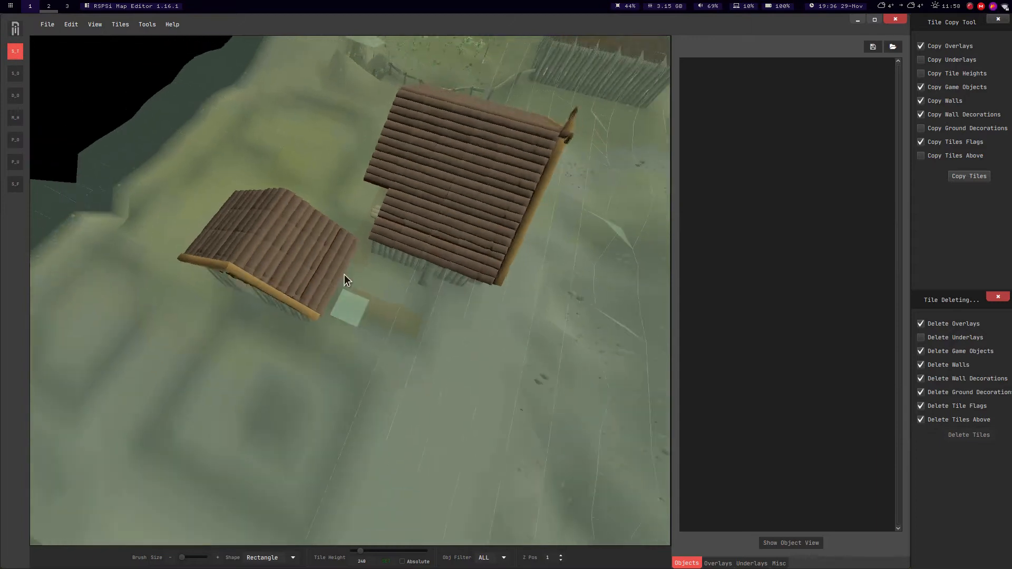
{"action": "middle_click_drag", "start_coordinate": [344, 274], "coordinate": [424, 250]}
{"action": "key", "text": "d"}
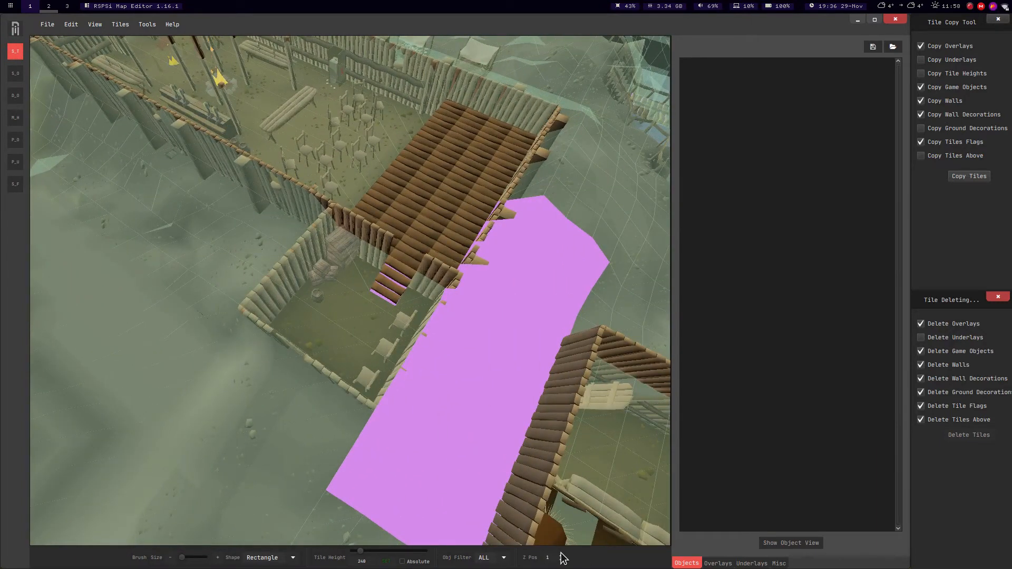
{"action": "left_click", "coordinate": [561, 555]}
Inspect the roof junction, then approach the two houses.
{"action": "middle_click_drag", "start_coordinate": [365, 285], "coordinate": [417, 300]}
{"action": "key", "text": "a"}
{"action": "middle_click_drag", "start_coordinate": [383, 264], "coordinate": [336, 294]}
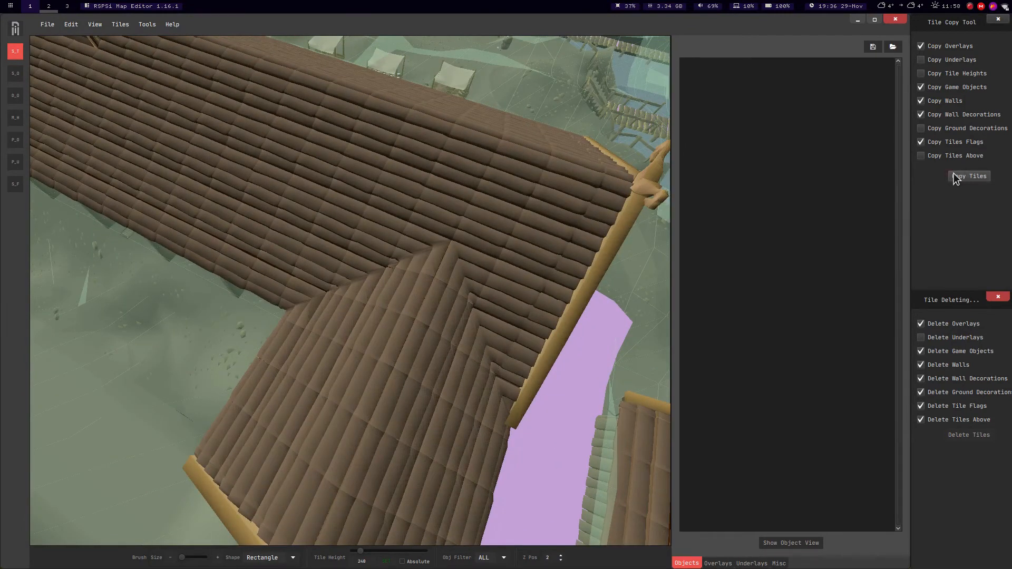
{"action": "key", "text": "a"}
{"action": "middle_click_drag", "start_coordinate": [268, 287], "coordinate": [185, 288]}
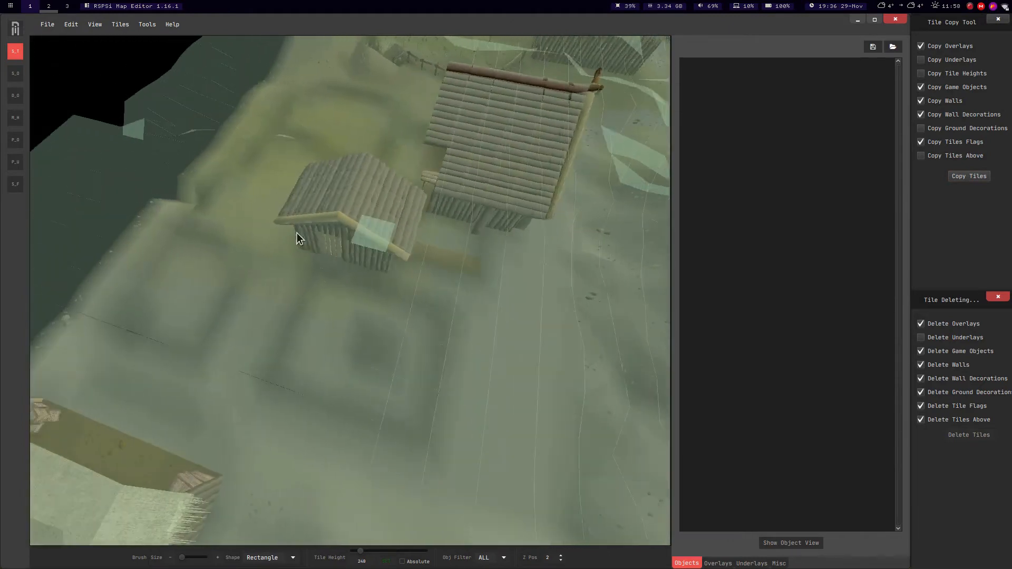
{"action": "middle_click_drag", "start_coordinate": [297, 232], "coordinate": [372, 256]}
{"action": "key", "text": "w"}
On height level 1, paste the roof between the houses and rotate it through three orientations.
{"action": "left_click", "coordinate": [560, 560]}
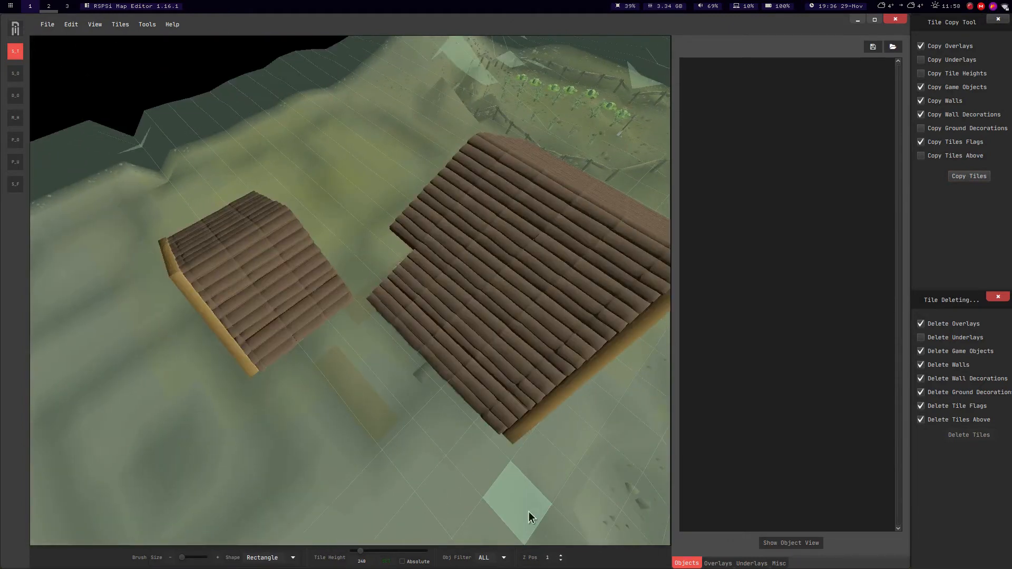
{"action": "key", "text": "ctrl+v"}
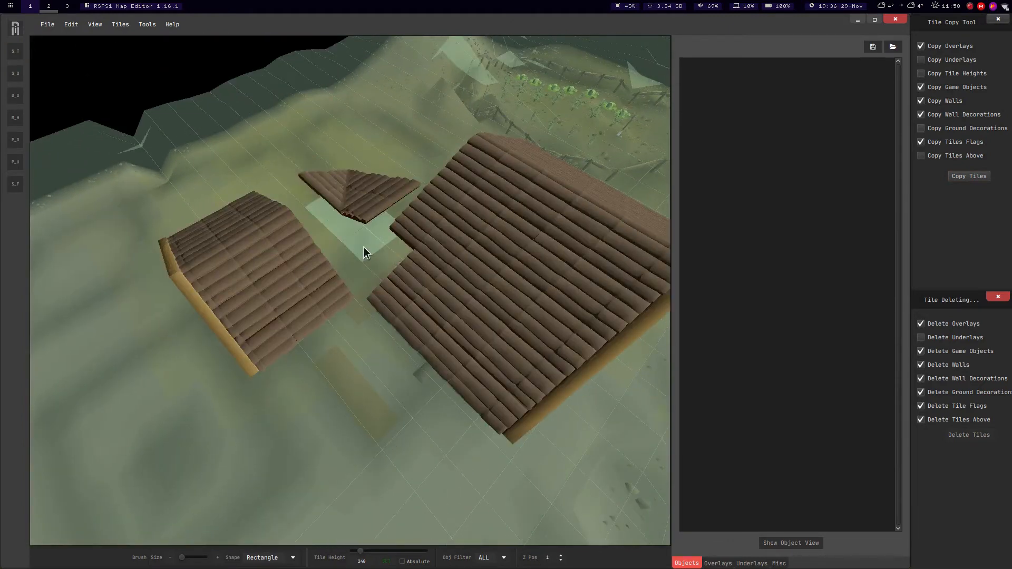
{"action": "key", "text": "r"}
{"action": "key", "text": "r"}
{"action": "key", "text": "r"}
{"action": "key", "text": "r"}
{"action": "key", "text": "r"}
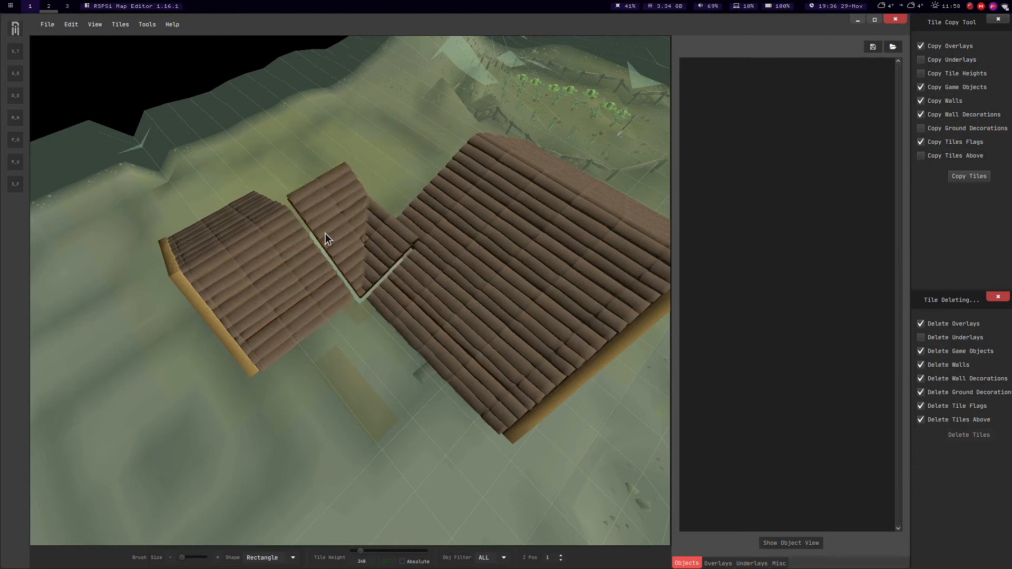
{"action": "key", "text": "r"}
{"action": "middle_click_drag", "start_coordinate": [325, 221], "coordinate": [409, 175]}
{"action": "key", "text": "r"}
{"action": "key", "text": "d"}
Switch back to the tile selection tool and head toward the palisade wall.
{"action": "left_click", "coordinate": [16, 55]}
{"action": "middle_click_drag", "start_coordinate": [318, 252], "coordinate": [417, 326]}
{"action": "key", "text": "s"}
{"action": "key", "text": "d"}
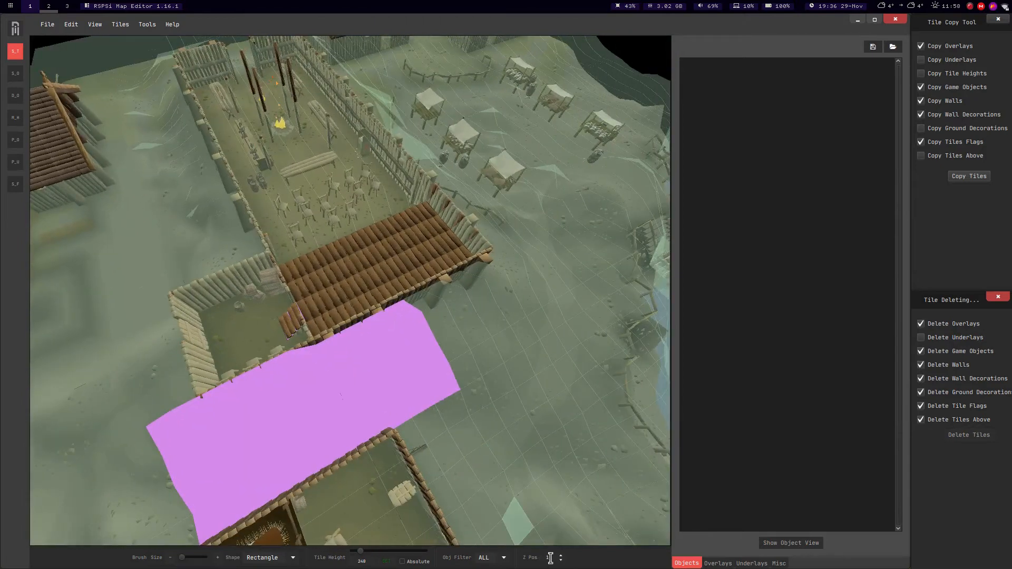
Show all height levels and fly over the hall's lower roof.
{"action": "left_click", "coordinate": [103, 24]}
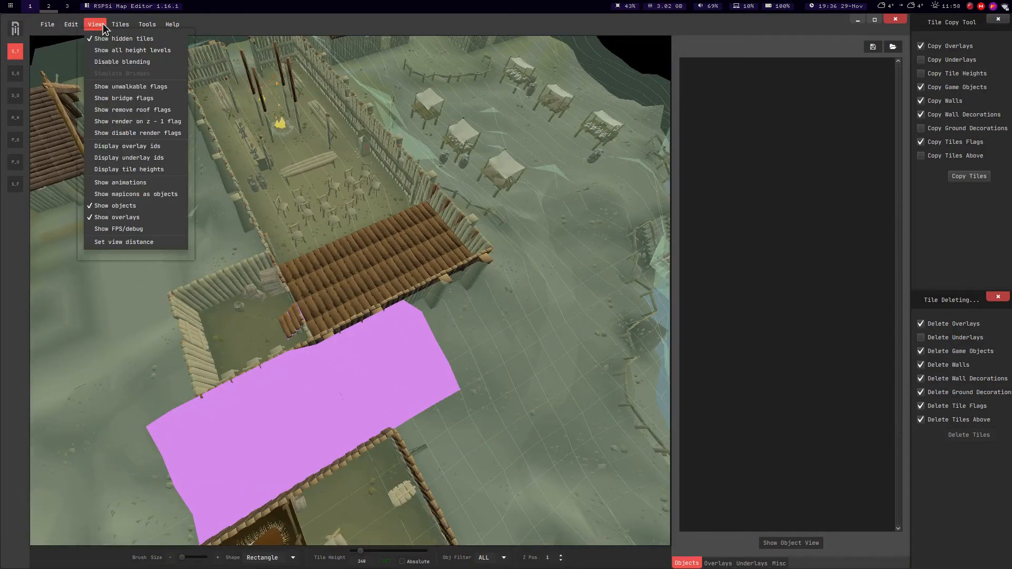
{"action": "left_click", "coordinate": [106, 51]}
{"action": "middle_click_drag", "start_coordinate": [381, 286], "coordinate": [306, 261]}
{"action": "key", "text": "a"}
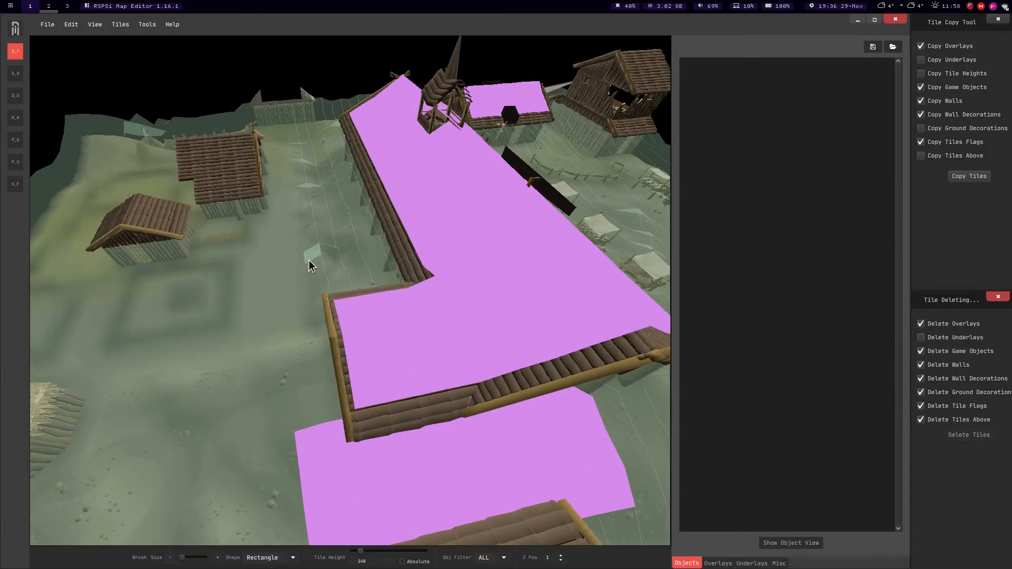
{"action": "key", "text": "s"}
{"action": "key", "text": "Right"}
{"action": "key", "text": "Left"}
{"action": "key", "text": "w"}
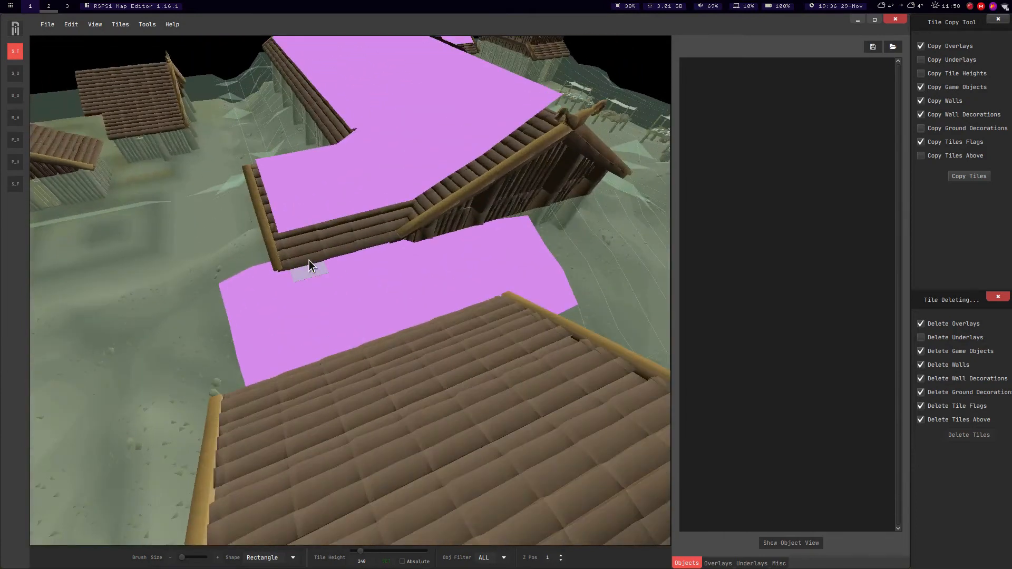
{"action": "middle_click_drag", "start_coordinate": [352, 261], "coordinate": [381, 325]}
{"action": "key", "text": "w"}
Hide the hidden-tile overlay to inspect the stairs, then show hidden tiles again.
{"action": "left_click", "coordinate": [98, 25]}
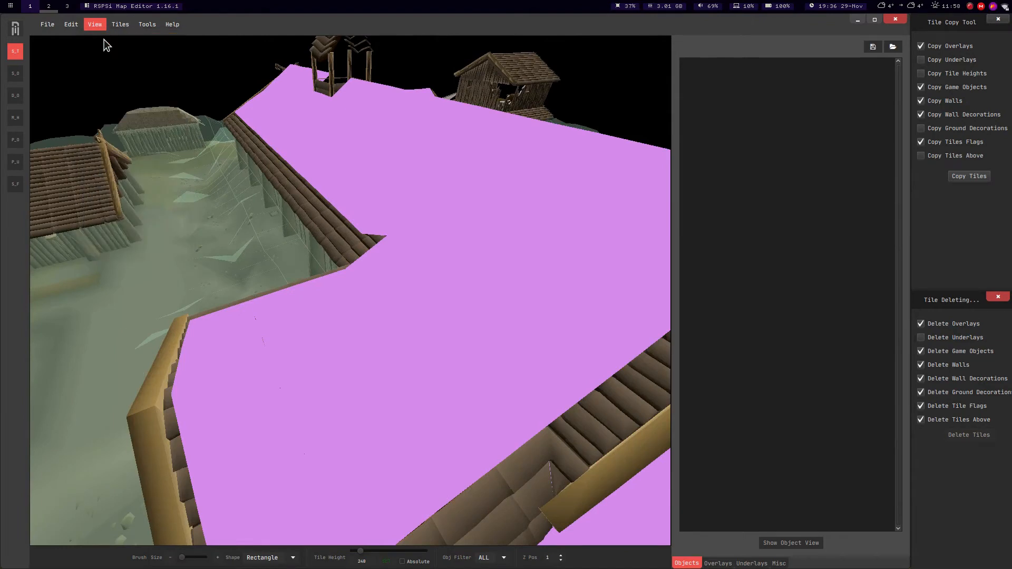
{"action": "left_click", "coordinate": [105, 39]}
{"action": "middle_click_drag", "start_coordinate": [342, 213], "coordinate": [387, 308]}
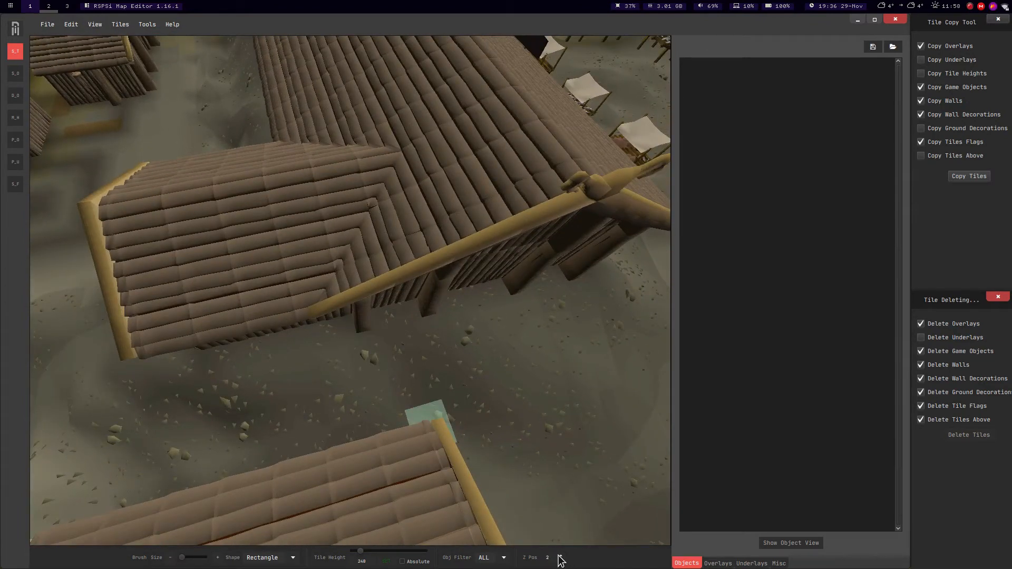
{"action": "left_click", "coordinate": [94, 25]}
{"action": "left_click", "coordinate": [105, 37]}
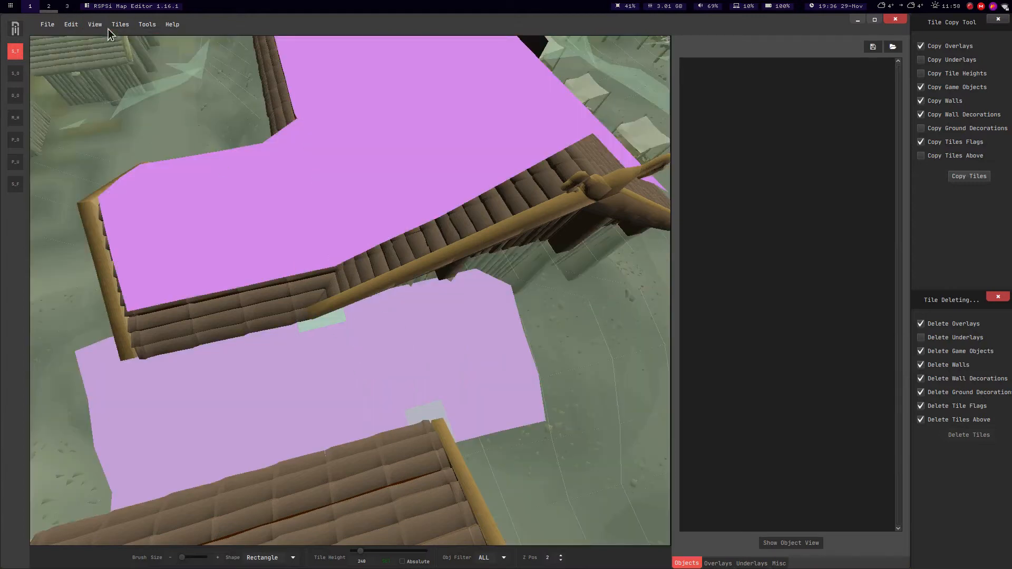
{"action": "middle_click_drag", "start_coordinate": [274, 221], "coordinate": [325, 315]}
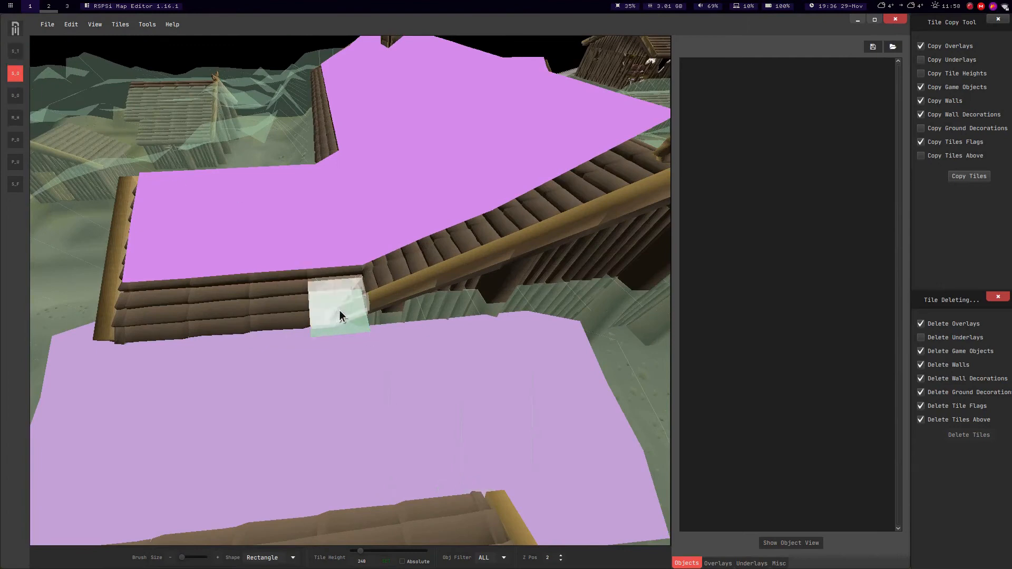
{"action": "middle_click_drag", "start_coordinate": [340, 315], "coordinate": [563, 565]}
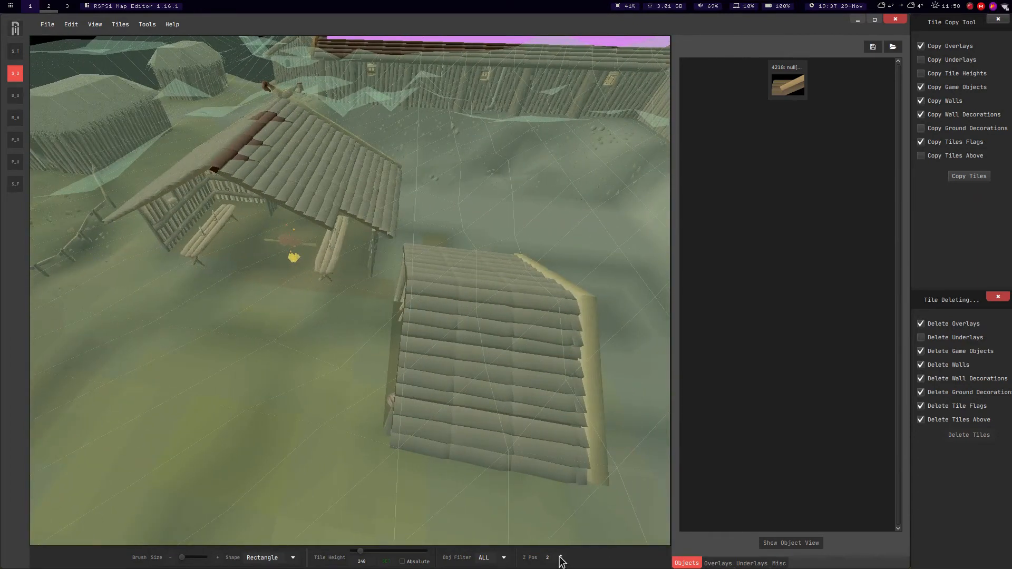
Step the working height level up to 3 and back to 2.
{"action": "left_click", "coordinate": [560, 556]}
{"action": "left_click", "coordinate": [561, 560]}
{"action": "middle_click_drag", "start_coordinate": [397, 294], "coordinate": [825, 550]}
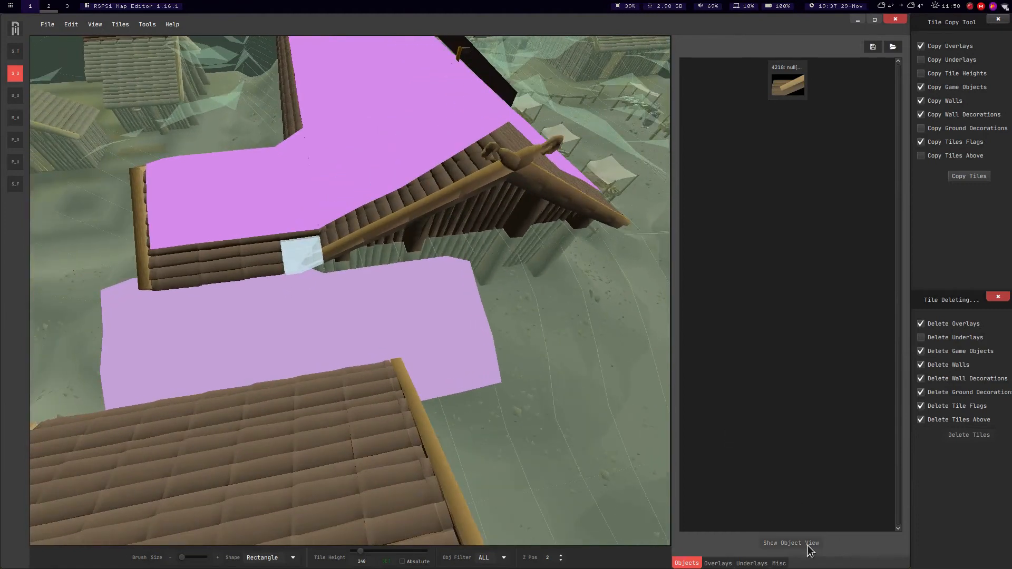
Add stair object 4219 from Type 13 to the swatches and close the swatch builder.
{"action": "left_click", "coordinate": [810, 551]}
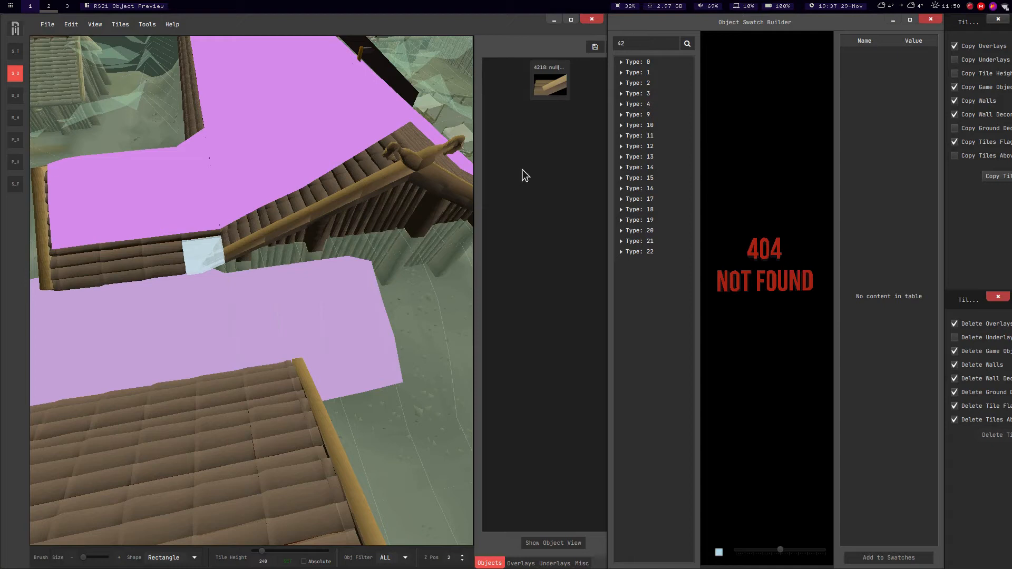
{"action": "left_click", "coordinate": [621, 158]}
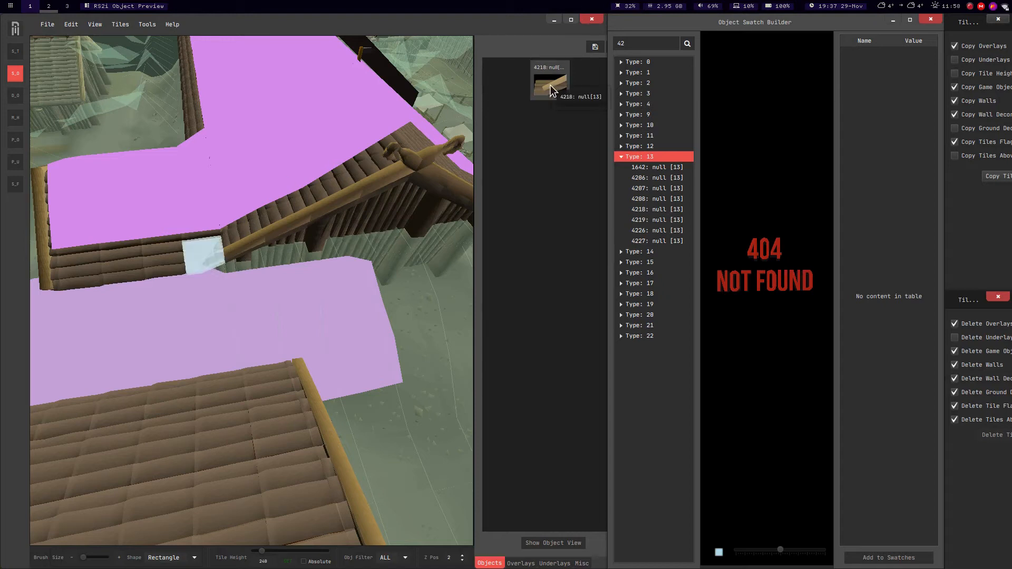
{"action": "left_click", "coordinate": [654, 220]}
{"action": "left_click", "coordinate": [899, 559]}
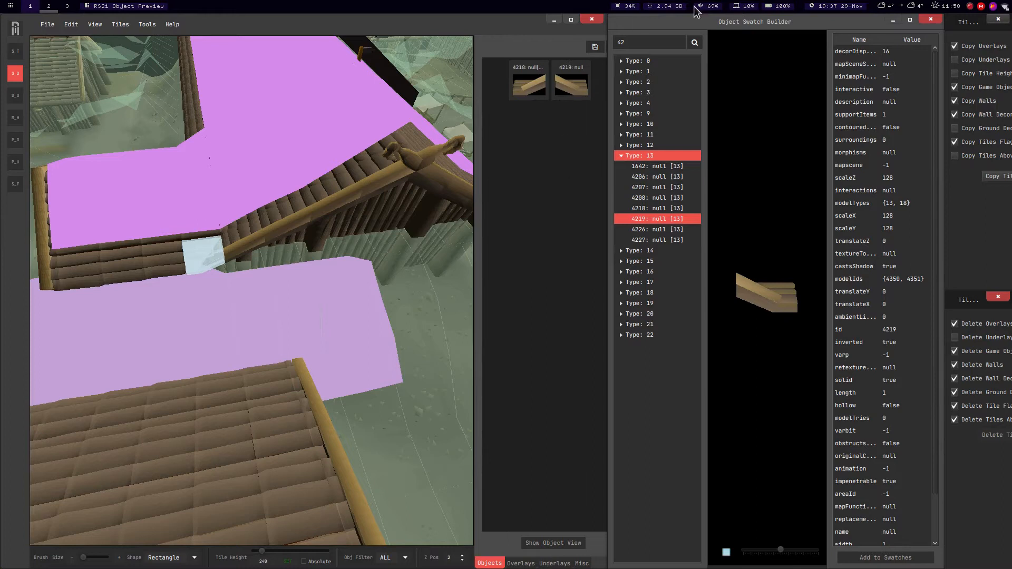
{"action": "left_click", "coordinate": [924, 20]}
{"action": "key", "text": "a"}
{"action": "middle_click_drag", "start_coordinate": [460, 194], "coordinate": [429, 195]}
Toggle the hidden-tile overlay off and back on while looking over the hall.
{"action": "key", "text": "a"}
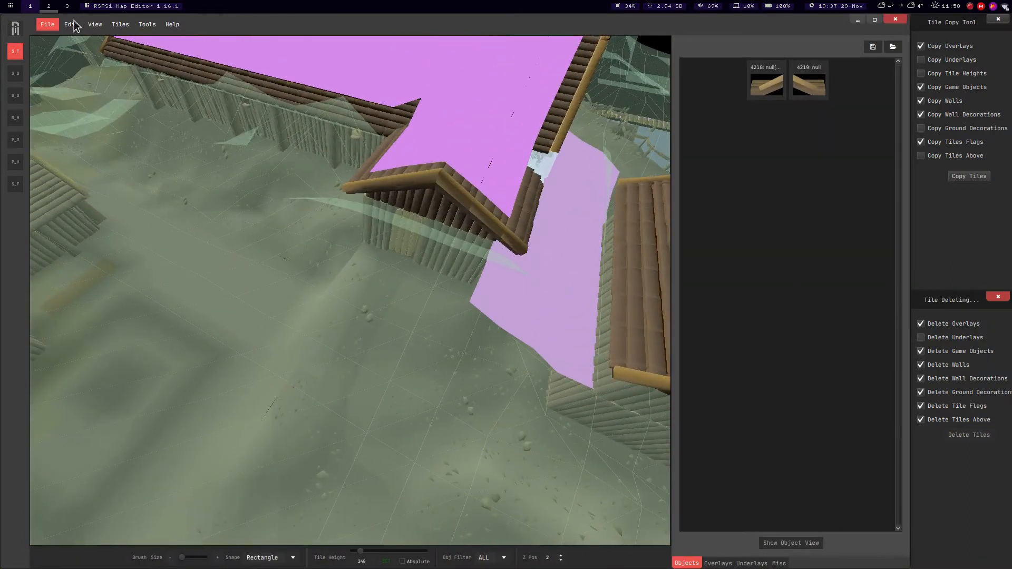
{"action": "left_click", "coordinate": [97, 25]}
{"action": "left_click", "coordinate": [110, 39]}
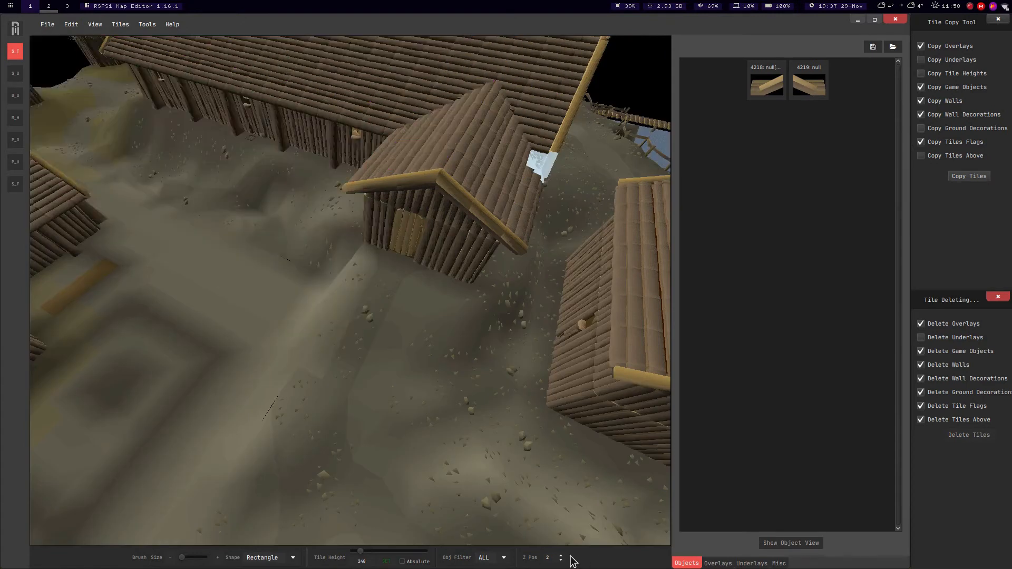
{"action": "middle_click_drag", "start_coordinate": [455, 431], "coordinate": [201, 41]}
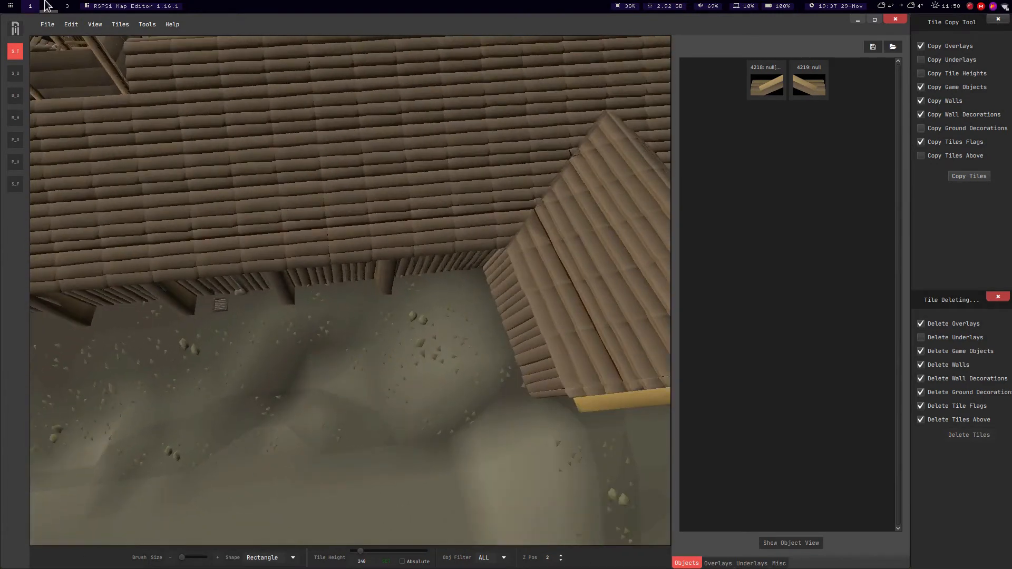
{"action": "left_click", "coordinate": [93, 25]}
{"action": "left_click", "coordinate": [94, 39]}
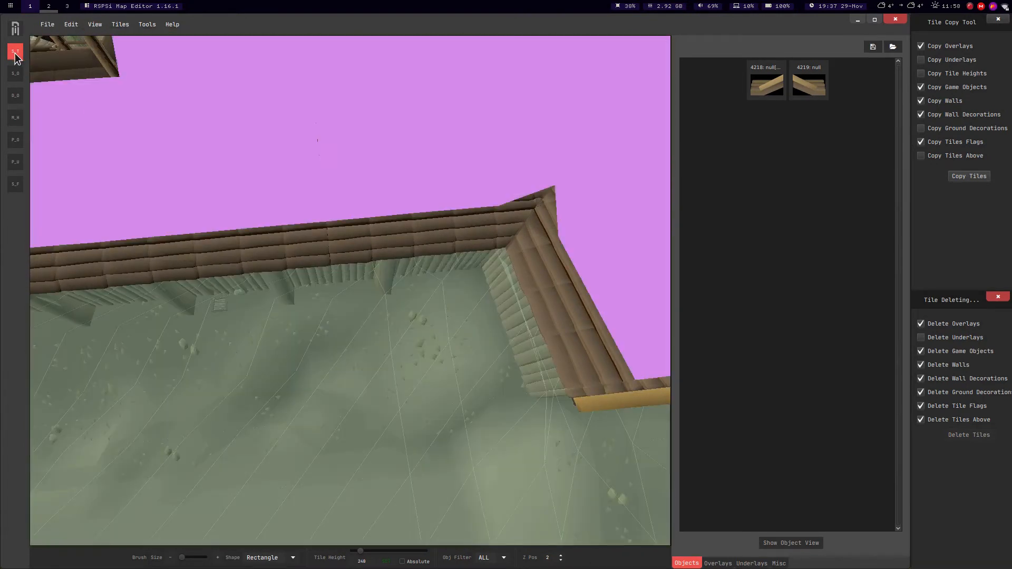
{"action": "middle_click_drag", "start_coordinate": [93, 40], "coordinate": [369, 248]}
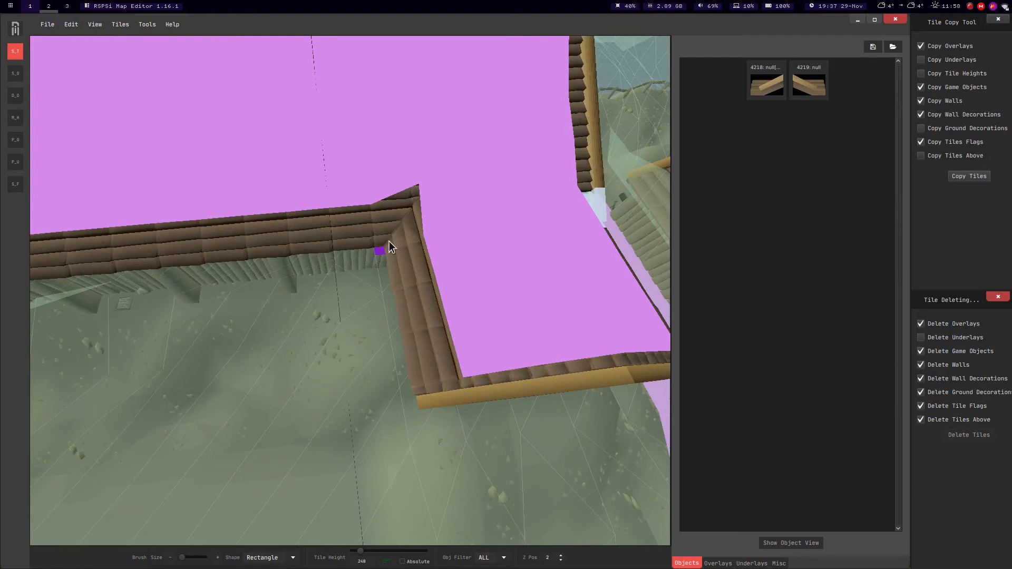
{"action": "middle_click_drag", "start_coordinate": [431, 162], "coordinate": [295, 311]}
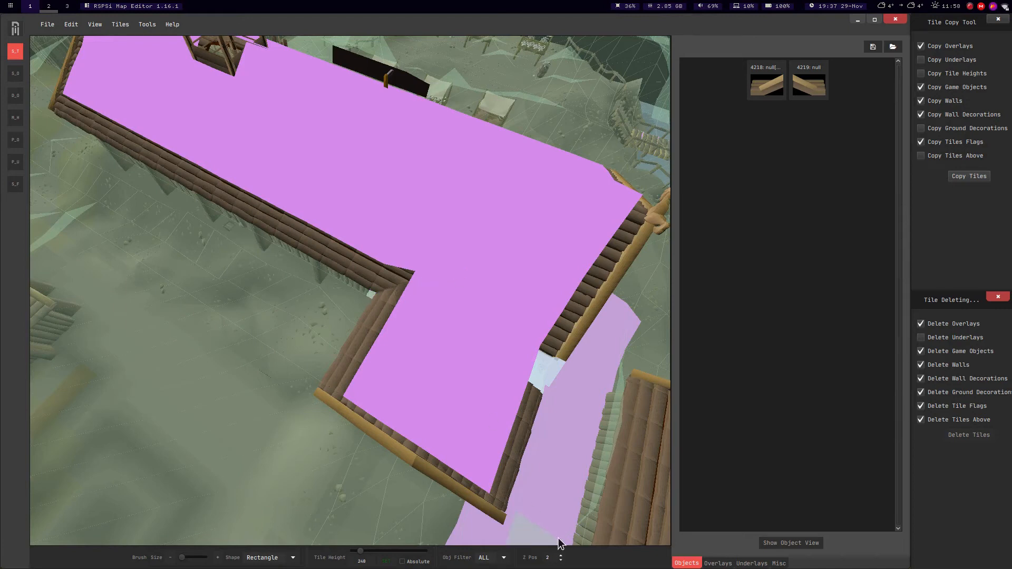
Delete the dark wall tiles on height level 3, then return to level 2.
{"action": "left_click", "coordinate": [561, 556]}
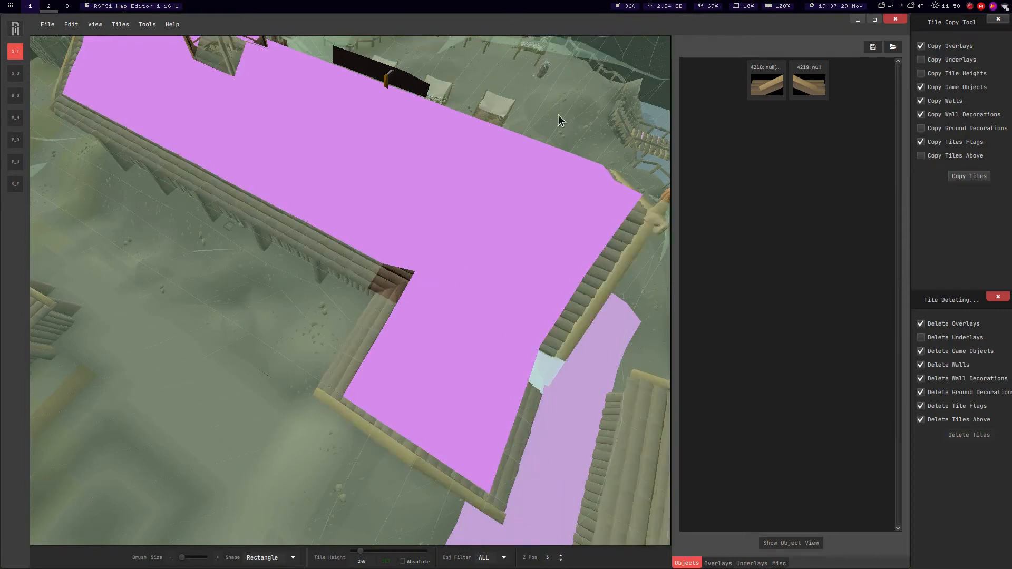
{"action": "left_click_drag", "start_coordinate": [637, 144], "coordinate": [32, 127]}
{"action": "left_click", "coordinate": [974, 435]}
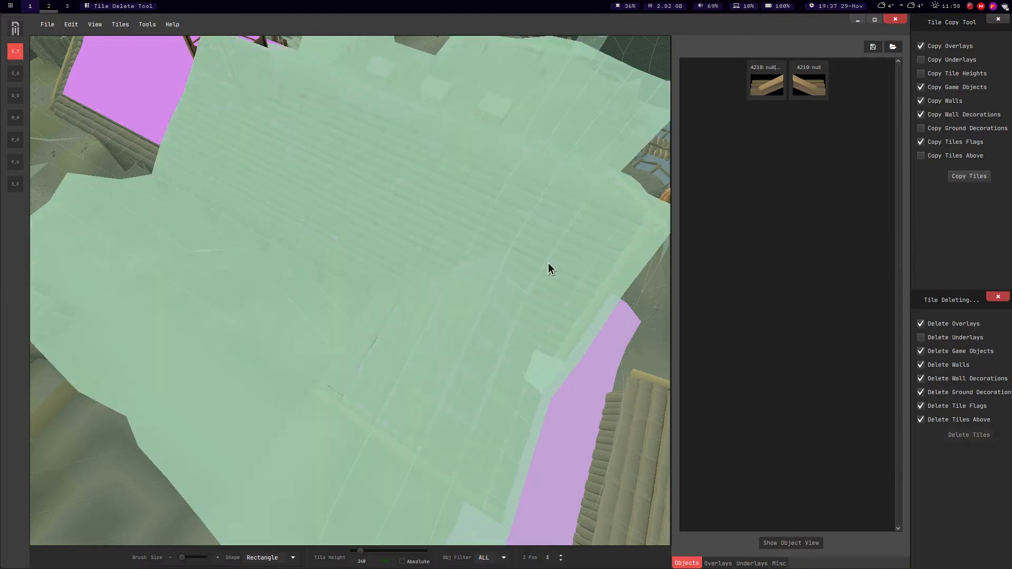
{"action": "left_click", "coordinate": [561, 560]}
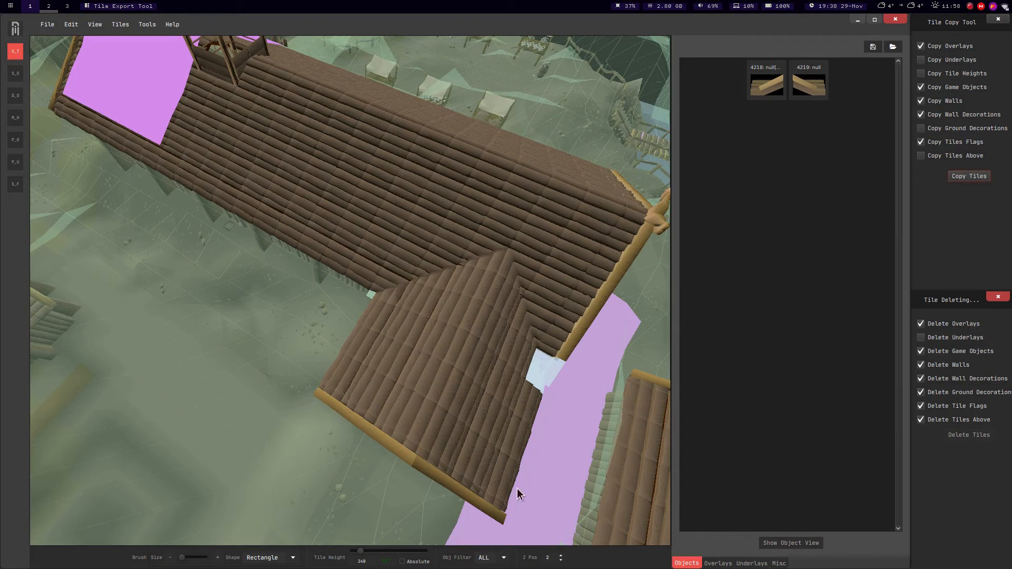
Drop to height level 1 and bring up the copied roof paste preview around the houses.
{"action": "left_click", "coordinate": [561, 560]}
{"action": "middle_click_drag", "start_coordinate": [257, 307], "coordinate": [271, 263]}
{"action": "key", "text": "s"}
{"action": "key", "text": "d"}
{"action": "key", "text": "ctrl+v"}
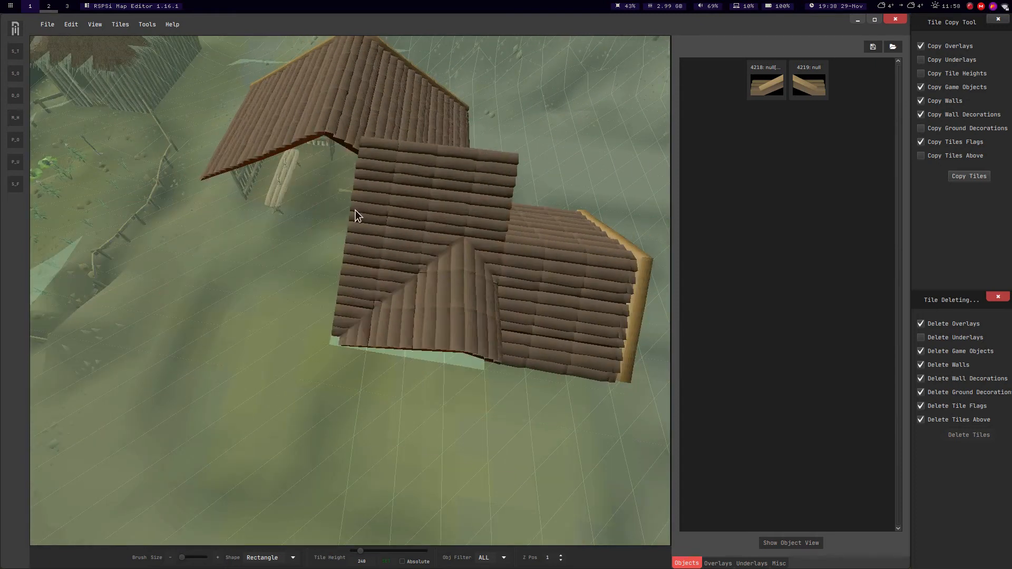
{"action": "key", "text": "d"}
{"action": "middle_click_drag", "start_coordinate": [362, 190], "coordinate": [168, 277]}
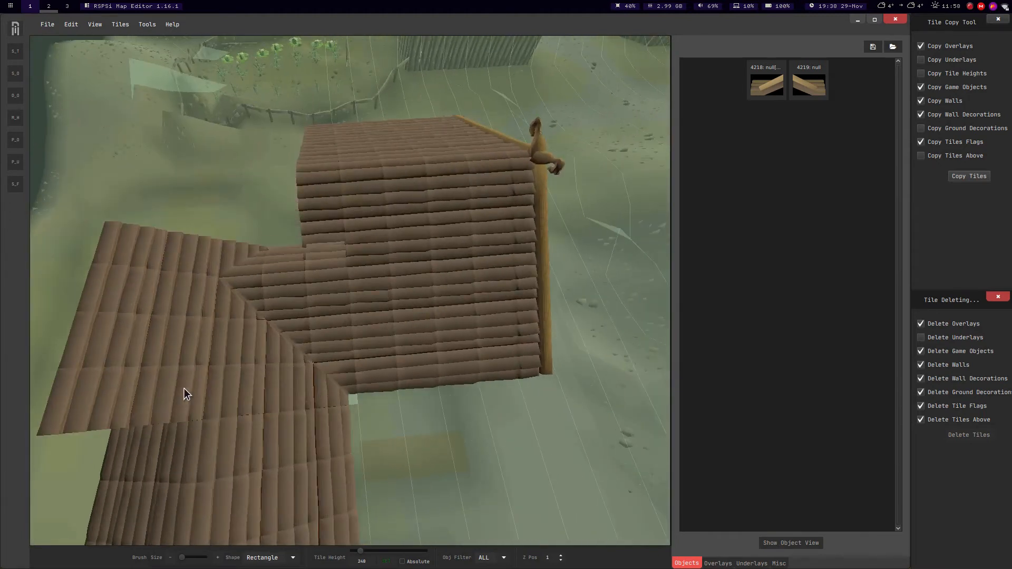
Delete every floating roof piece over the houses with the delete-object tool.
{"action": "middle_click_drag", "start_coordinate": [182, 383], "coordinate": [15, 93]}
{"action": "left_click", "coordinate": [15, 95]}
{"action": "middle_click_drag", "start_coordinate": [231, 261], "coordinate": [342, 306]}
{"action": "mouse_move", "coordinate": [409, 337]}
{"action": "left_mouse_down"}
{"action": "mouse_move", "coordinate": [400, 289]}
{"action": "mouse_move", "coordinate": [451, 299]}
{"action": "mouse_move", "coordinate": [481, 236]}
{"action": "mouse_move", "coordinate": [455, 232]}
{"action": "left_mouse_up"}
{"action": "left_click", "coordinate": [456, 232]}
{"action": "middle_click_drag", "start_coordinate": [391, 214], "coordinate": [4, 75]}
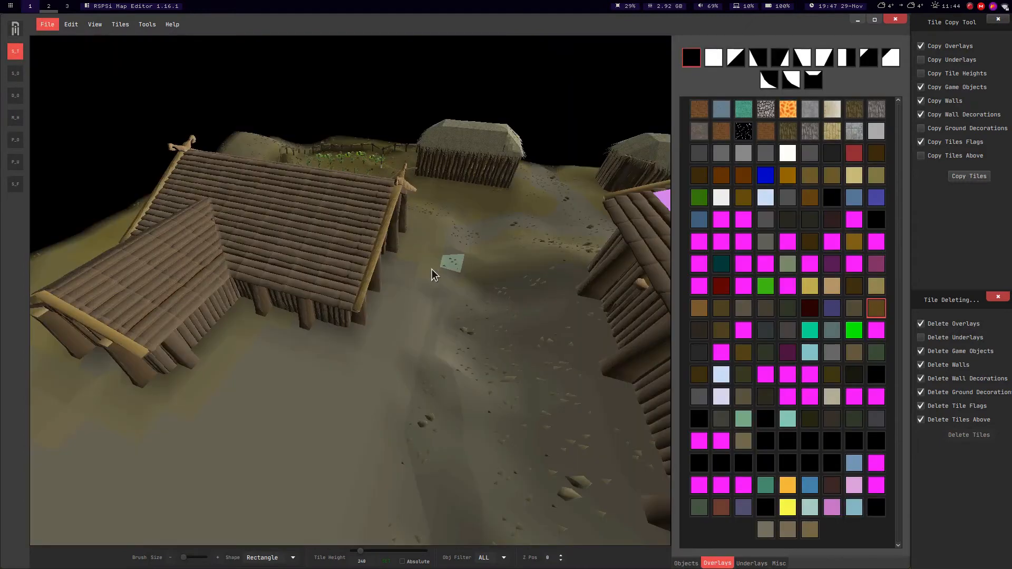
{"action": "middle_click_drag", "start_coordinate": [434, 271], "coordinate": [426, 331]}
Turn off Show all height levels, enter the enclosure, and copy one palisade wall piece.
{"action": "key", "text": "d"}
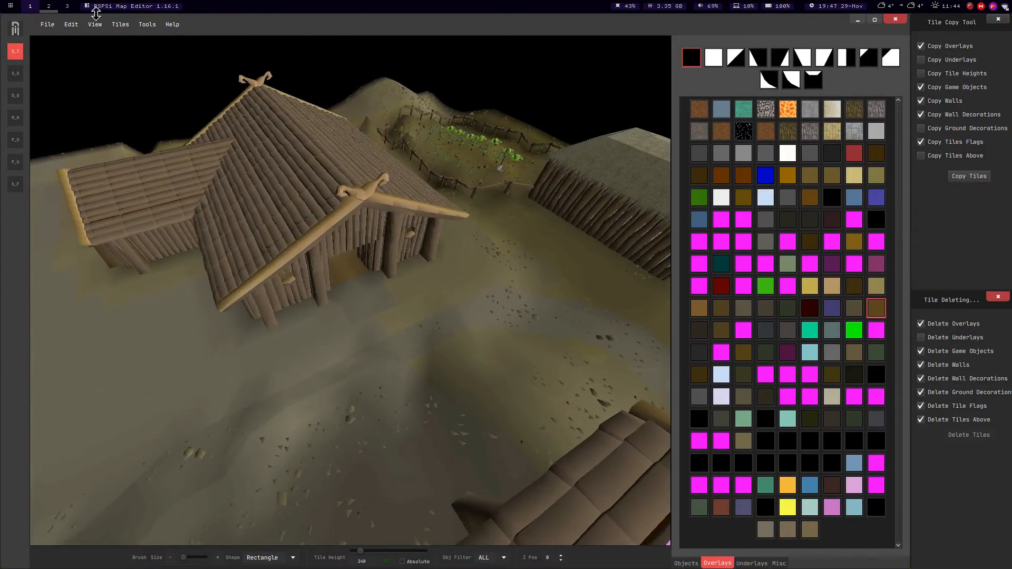
{"action": "left_click", "coordinate": [91, 26]}
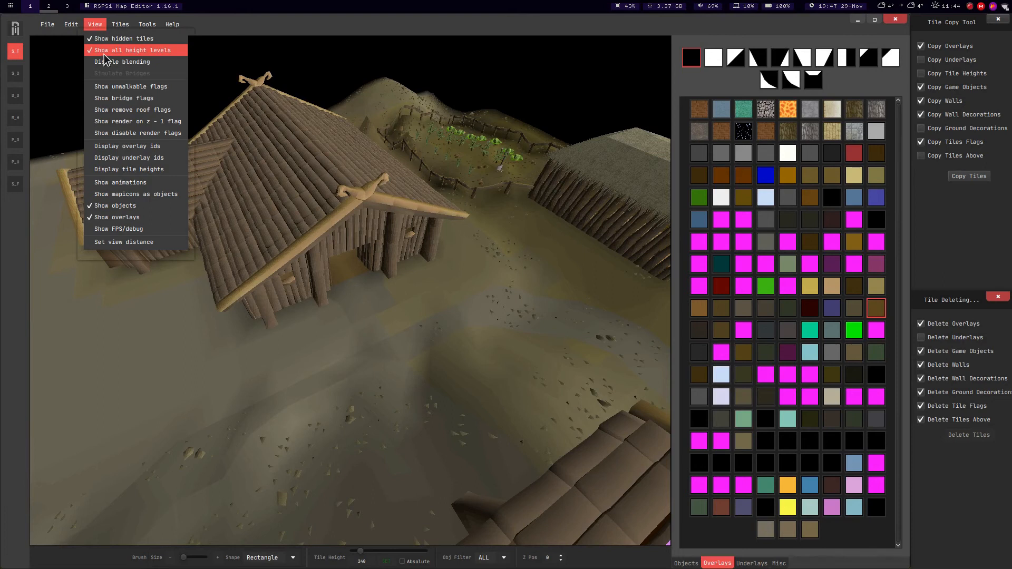
{"action": "left_click", "coordinate": [105, 51]}
{"action": "scroll", "coordinate": [362, 300], "scroll_direction": "up", "scroll_amount": 5}
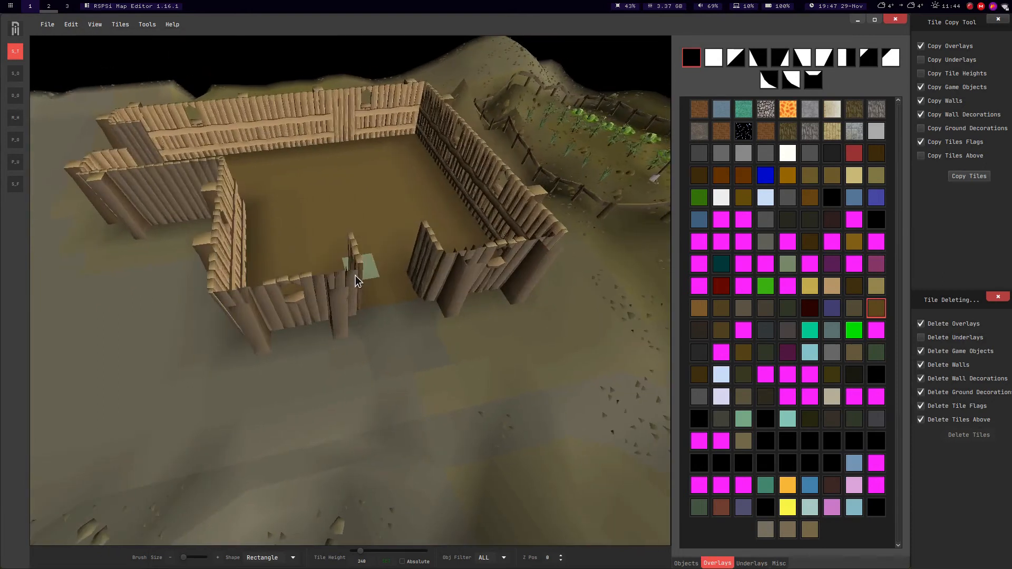
{"action": "key", "text": "w"}
{"action": "key", "text": "s"}
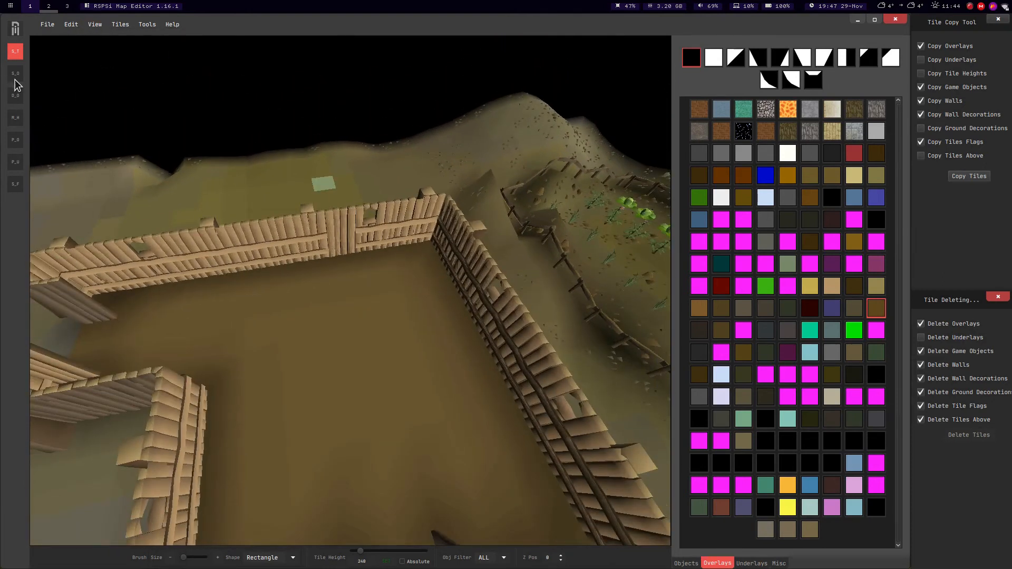
{"action": "left_click", "coordinate": [314, 250]}
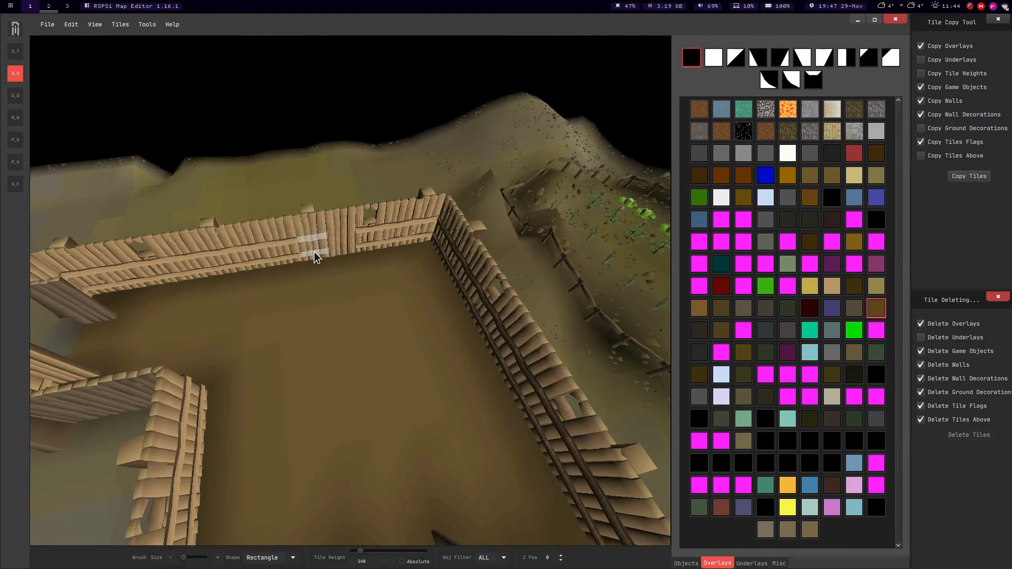
{"action": "key", "text": "ctrl+c"}
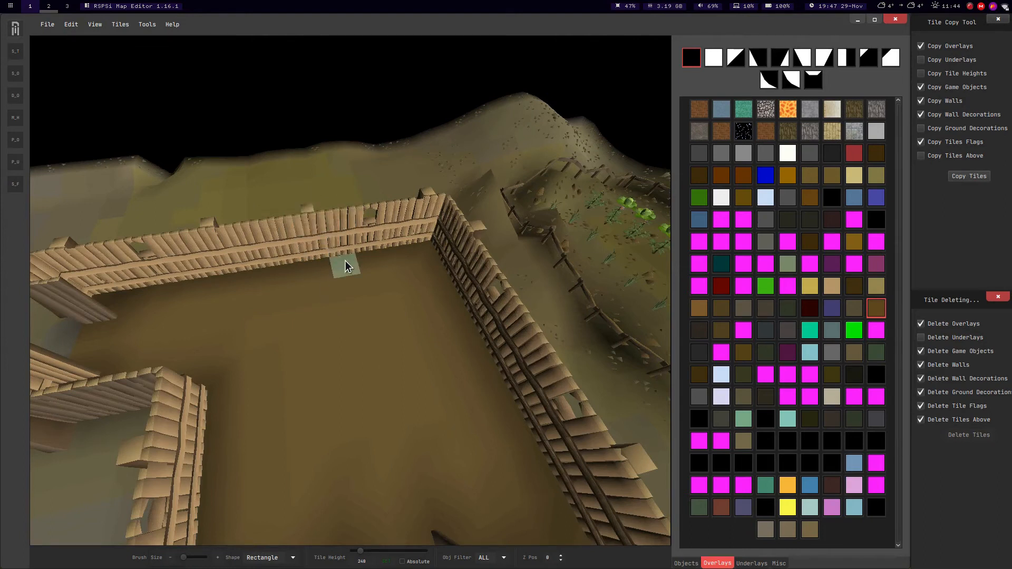
Activate the S_T tile-select tool and circle the camera around the fenced pen.
{"action": "left_click", "coordinate": [16, 52]}
{"action": "key", "text": "s"}
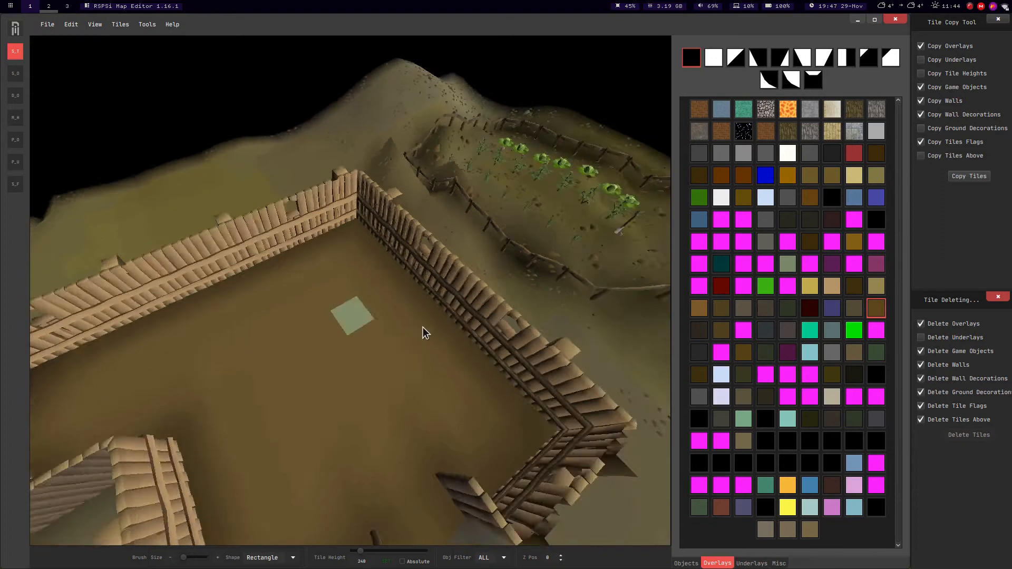
{"action": "key", "text": "d"}
{"action": "key", "text": "s"}
{"action": "key", "text": "s"}
{"action": "key", "text": "d"}
{"action": "key", "text": "Left"}
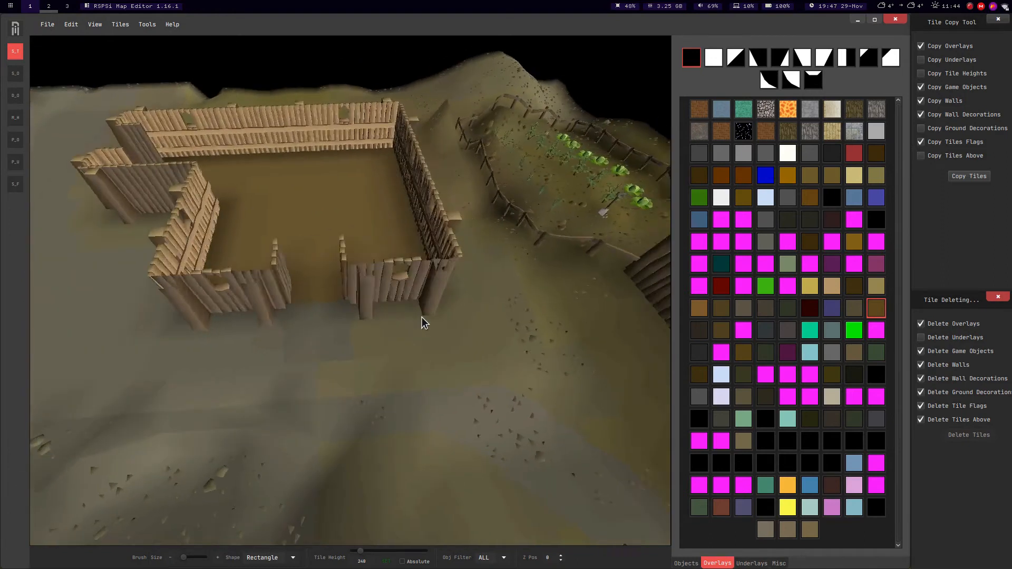
{"action": "key", "text": "w"}
{"action": "key", "text": "d"}
{"action": "key", "text": "Left"}
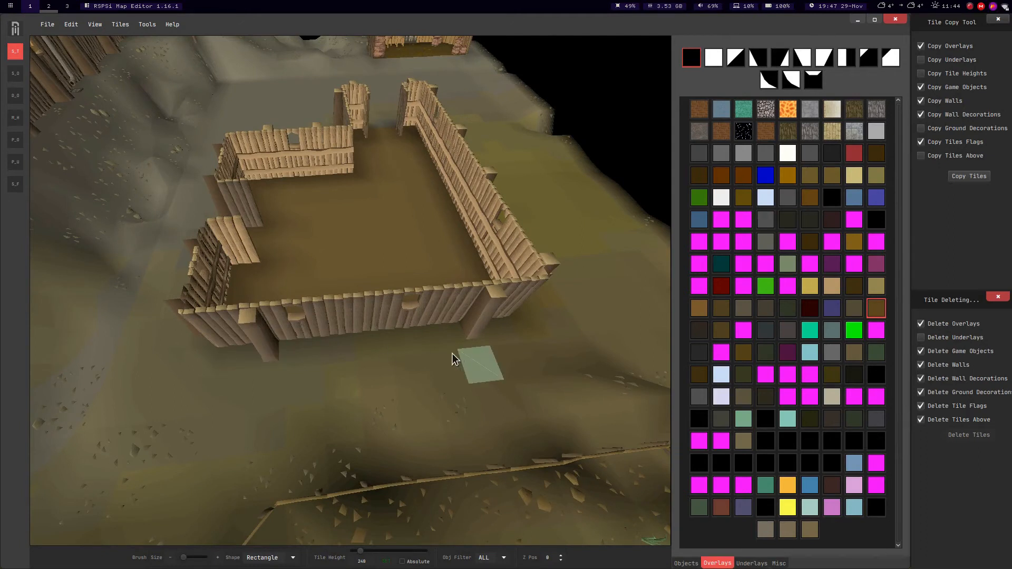
{"action": "key", "text": "d"}
{"action": "key", "text": "Left"}
{"action": "key", "text": "Left"}
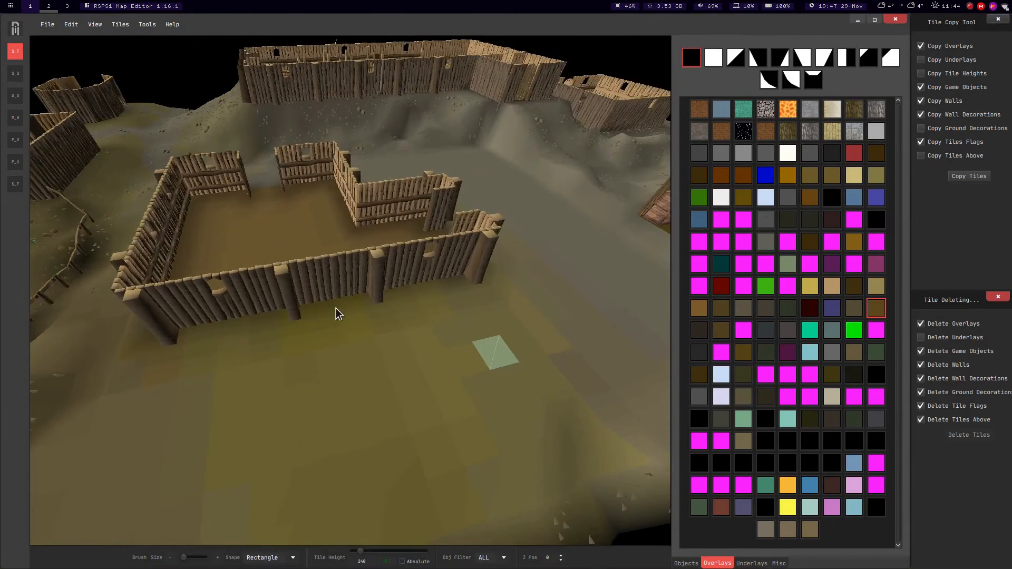
Keep orbiting the pen to view it from the far side and the farm patch.
{"action": "key", "text": "w"}
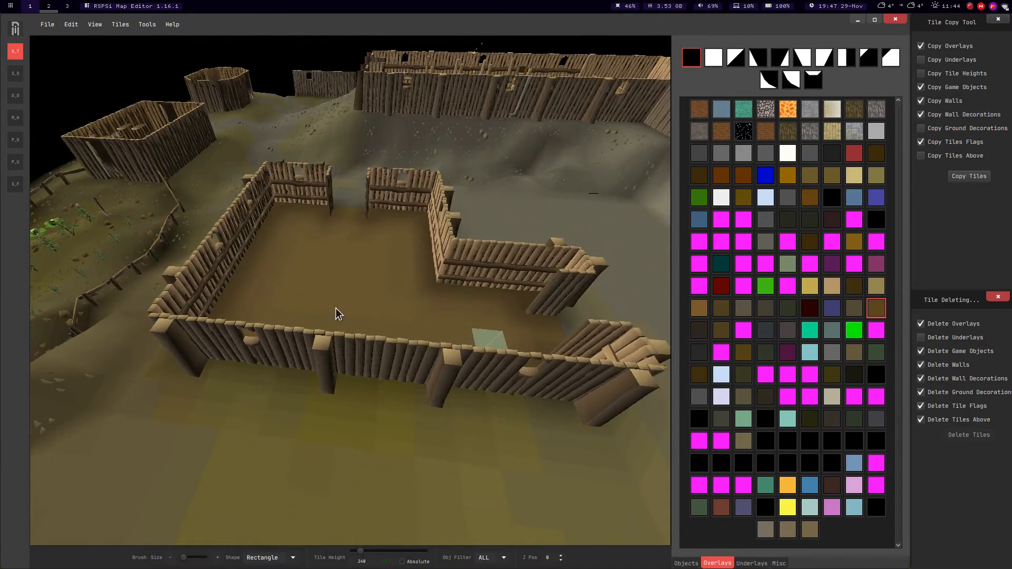
{"action": "key", "text": "Left"}
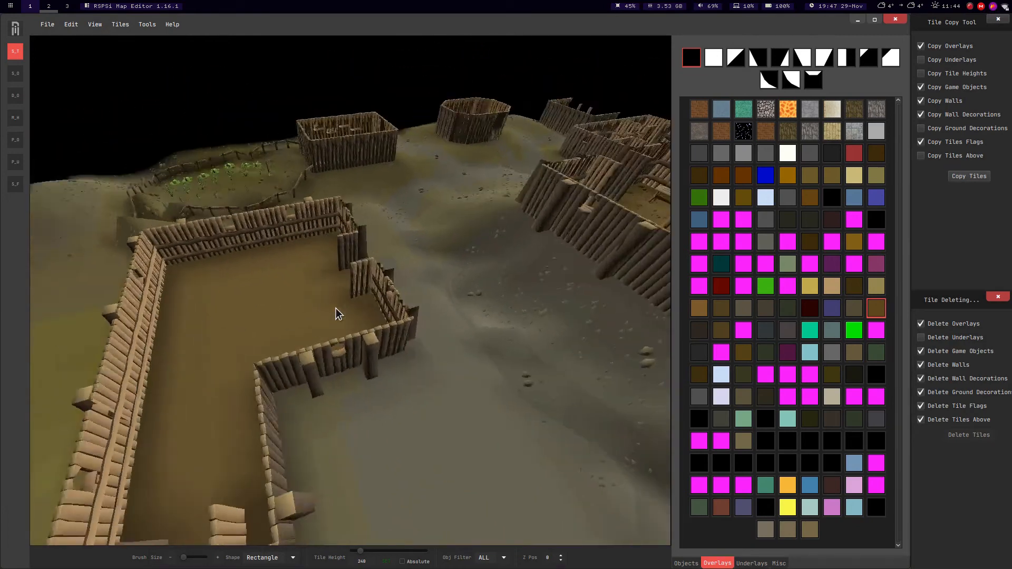
{"action": "key", "text": "Left"}
{"action": "key", "text": "s"}
{"action": "key", "text": "Left"}
{"action": "key", "text": "s"}
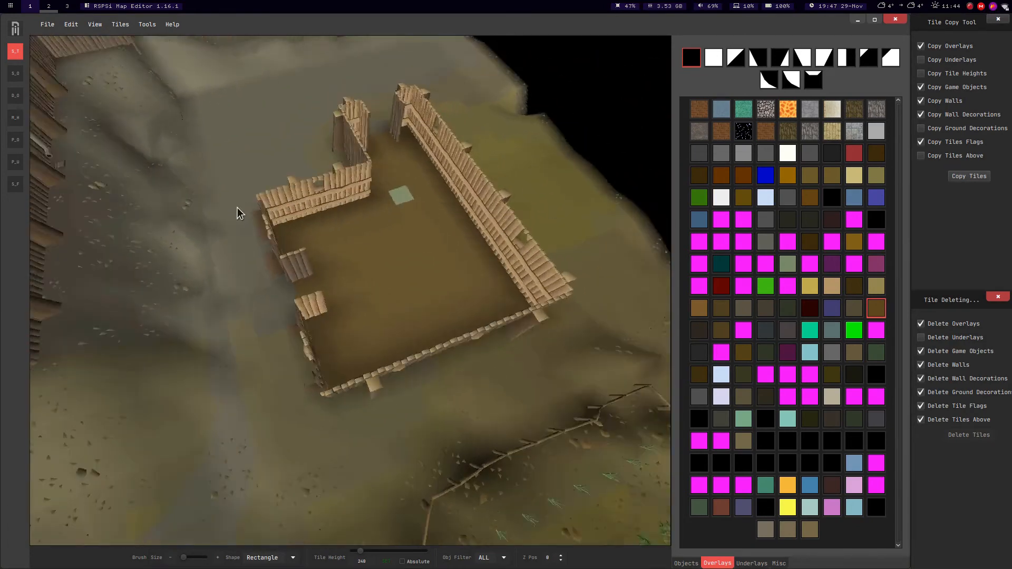
{"action": "middle_click_drag", "start_coordinate": [237, 208], "coordinate": [402, 147]}
{"action": "key", "text": "s"}
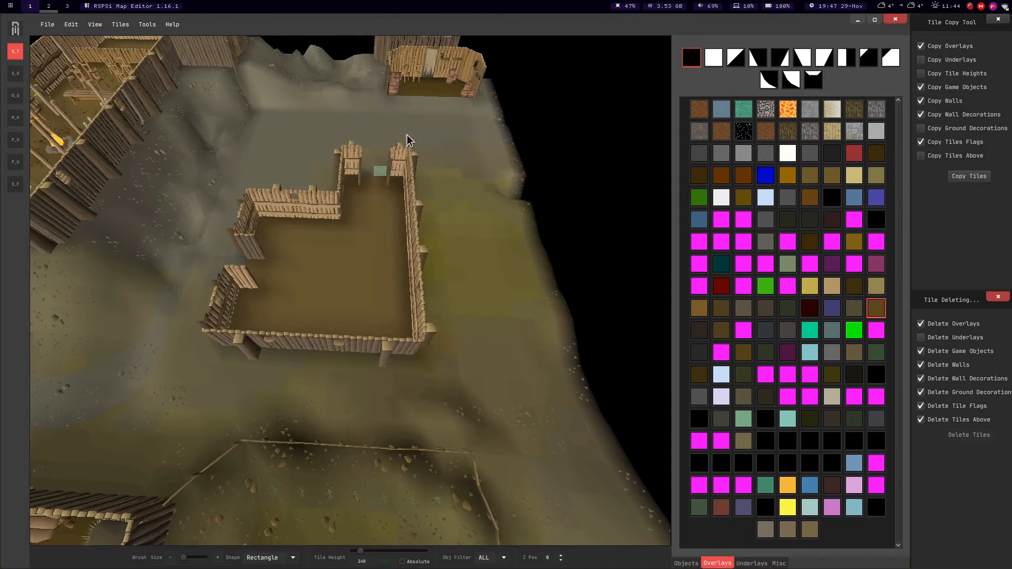
{"action": "key", "text": "w"}
{"action": "key", "text": "Left"}
Drag a selection rectangle over the tiles covering the whole pen.
{"action": "left_click_drag", "start_coordinate": [457, 165], "coordinate": [242, 342]}
{"action": "key", "text": "a"}
{"action": "middle_click_drag", "start_coordinate": [350, 131], "coordinate": [384, 110]}
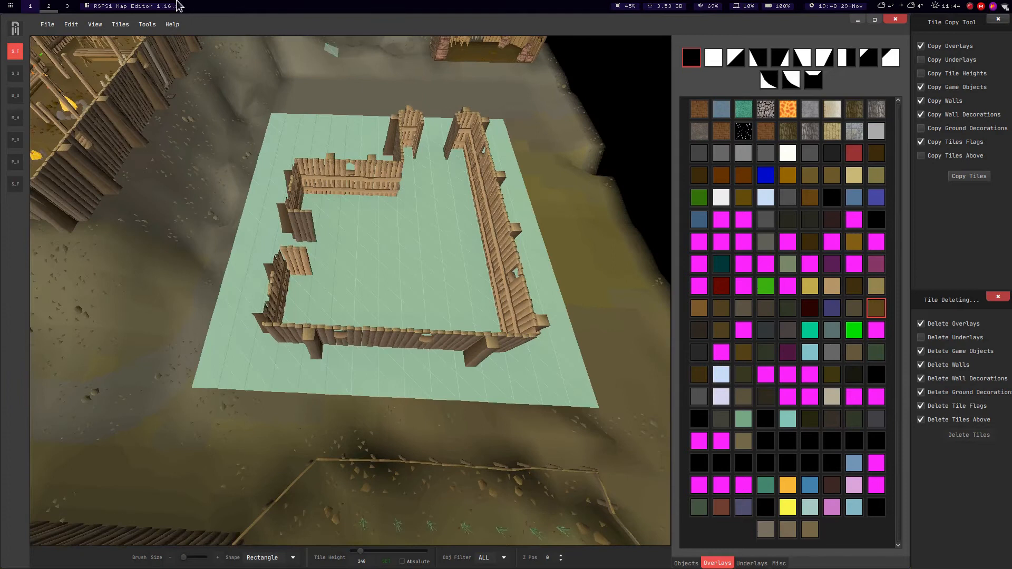
Choose Tools > Export selected tiles to show the Tile Exporting Tool for the pen.
{"action": "left_click", "coordinate": [146, 27]}
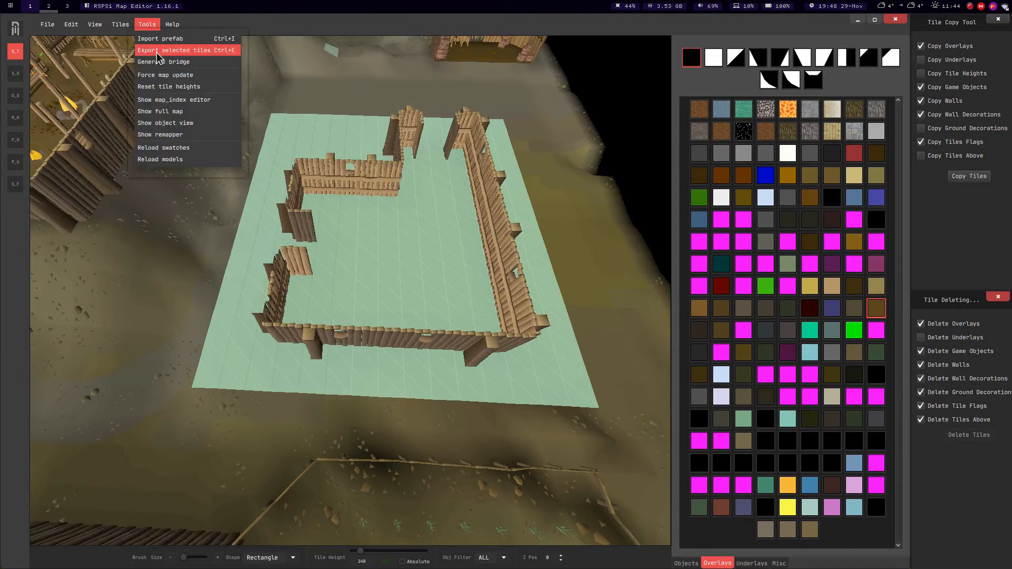
{"action": "left_click", "coordinate": [157, 53]}
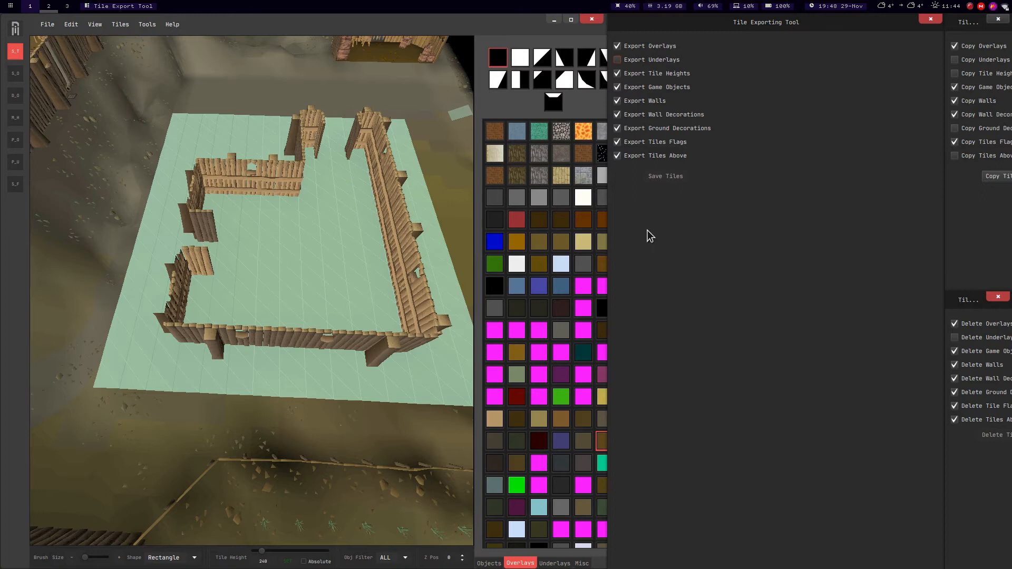
Save the selected pen tiles as bank.jmap in the RSPSi folder.
{"action": "left_click", "coordinate": [665, 177]}
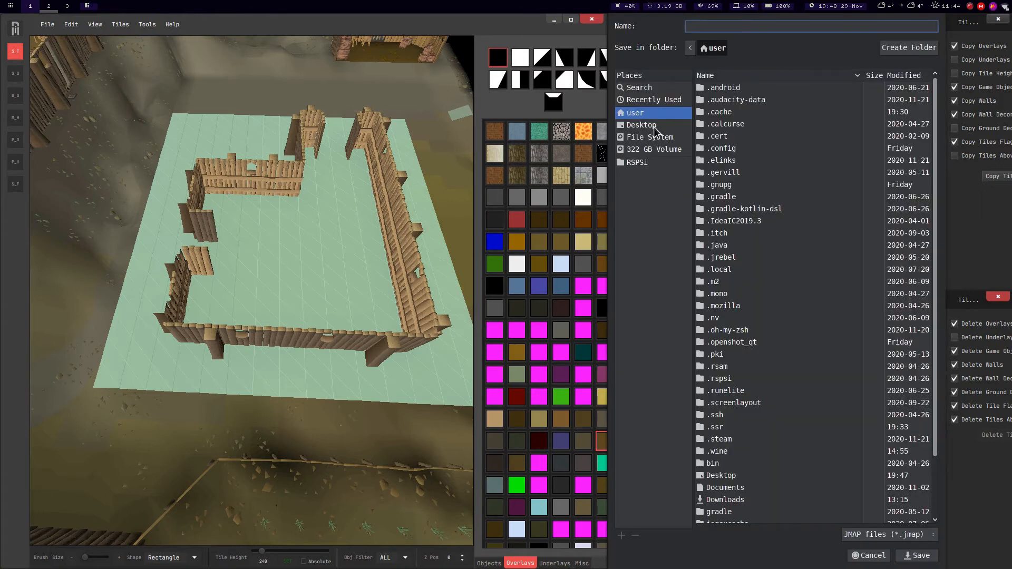
{"action": "left_click", "coordinate": [644, 163]}
{"action": "left_click", "coordinate": [744, 199]}
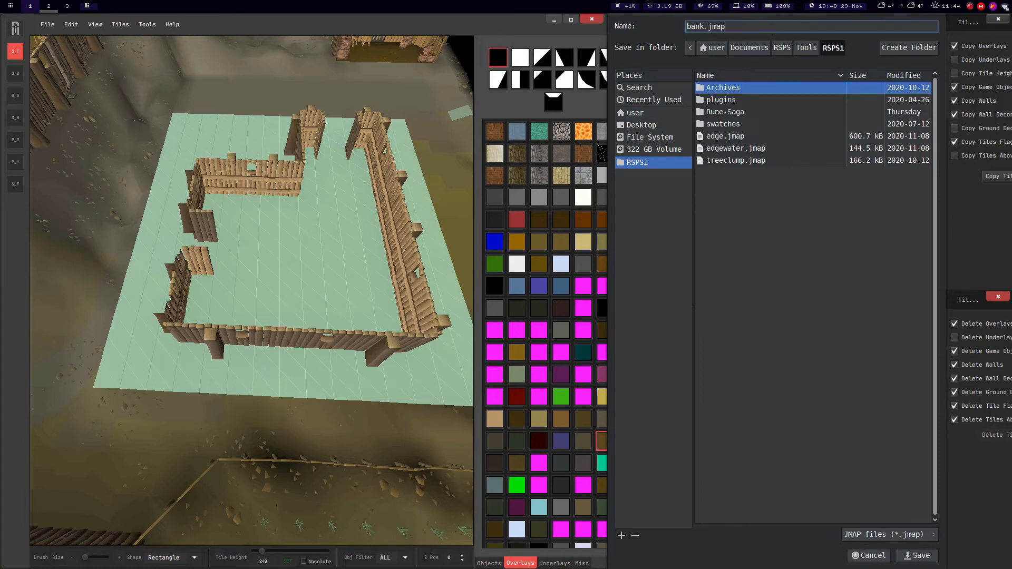
{"action": "left_click", "coordinate": [903, 557]}
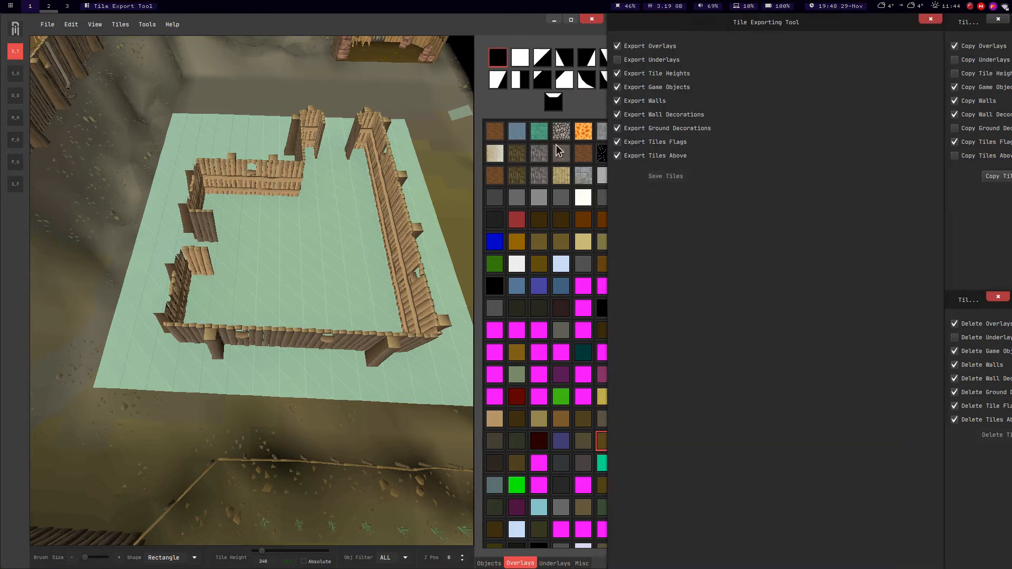
Close the export panel and choose File > Save to > .pack.
{"action": "left_click", "coordinate": [932, 20]}
{"action": "left_click", "coordinate": [48, 24]}
{"action": "mouse_move", "coordinate": [56, 66]}
{"action": "left_click", "coordinate": [153, 88]}
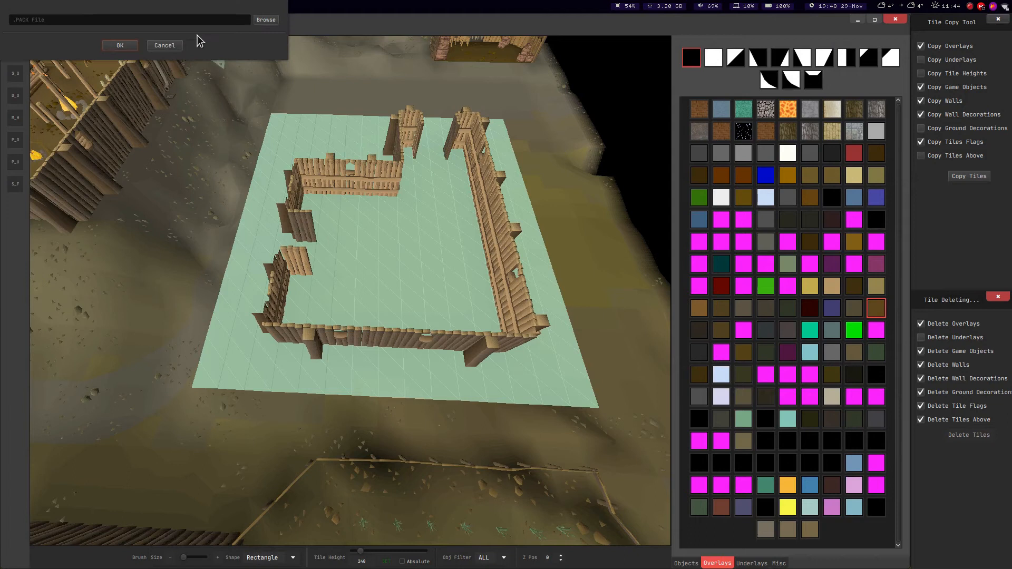
Load the Falador.pack map and look over the loaded village.
{"action": "left_click", "coordinate": [264, 20]}
{"action": "double_click", "coordinate": [128, 101]}
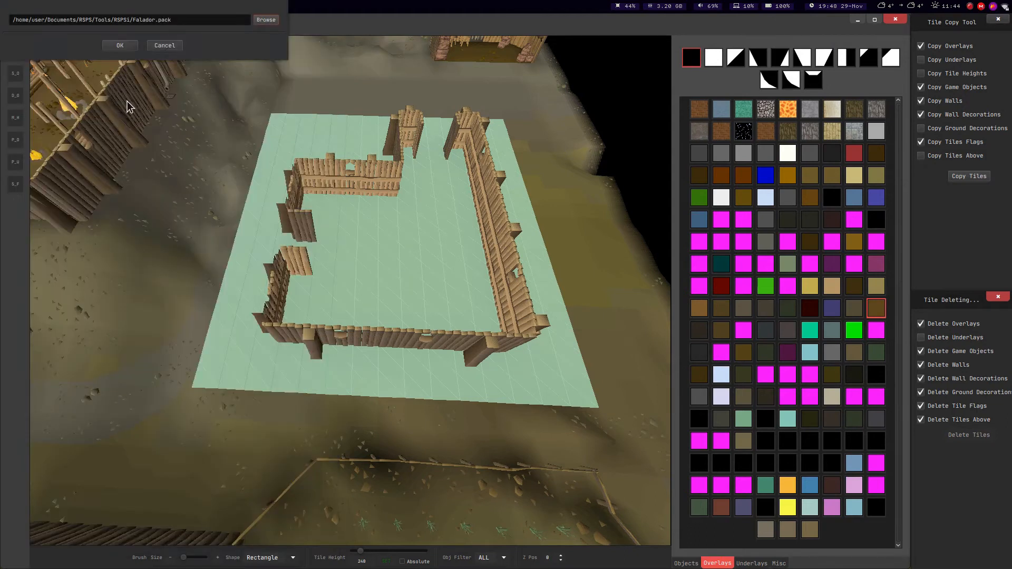
{"action": "left_click", "coordinate": [120, 45]}
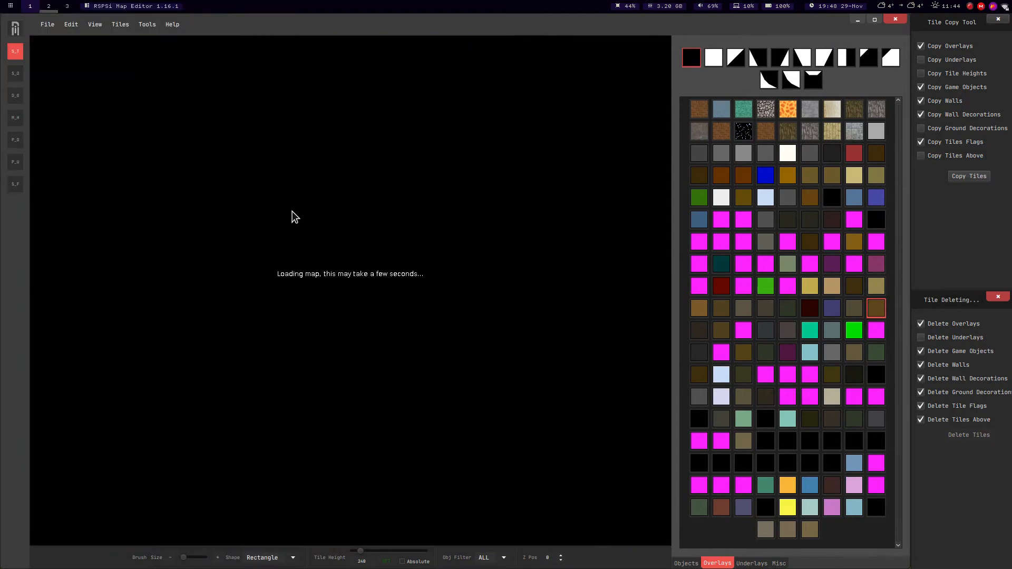
{"action": "key", "text": "super+1"}
{"action": "key", "text": "d"}
{"action": "middle_click_drag", "start_coordinate": [511, 290], "coordinate": [622, 287]}
{"action": "middle_click_drag", "start_coordinate": [501, 263], "coordinate": [438, 264]}
{"action": "key", "text": "d"}
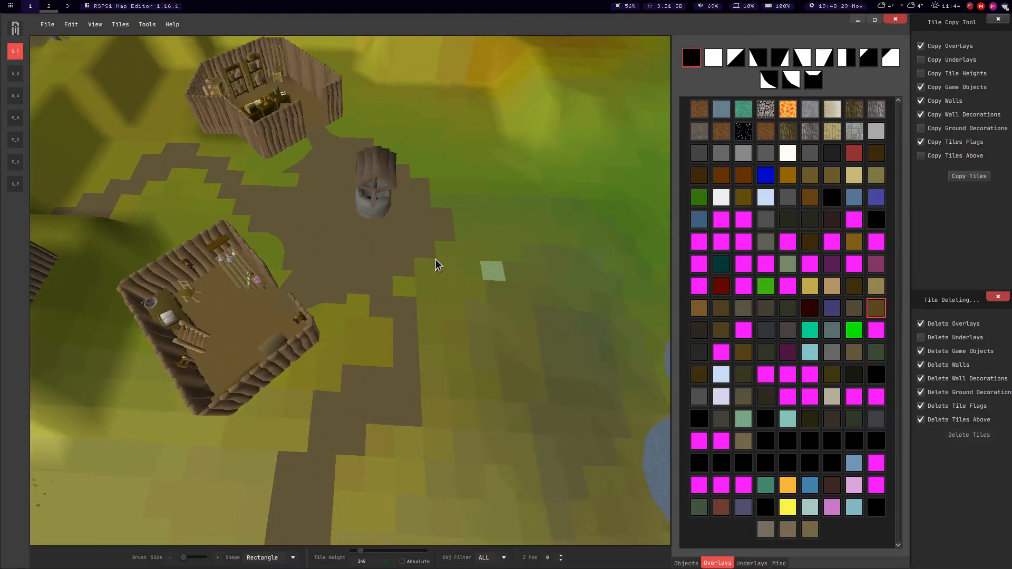
{"action": "middle_click_drag", "start_coordinate": [330, 219], "coordinate": [235, 167]}
{"action": "middle_click_drag", "start_coordinate": [350, 199], "coordinate": [195, 78]}
Import the saved bank.jmap as a prefab via Tools > Import prefab.
{"action": "left_click", "coordinate": [147, 25]}
{"action": "left_click", "coordinate": [152, 45]}
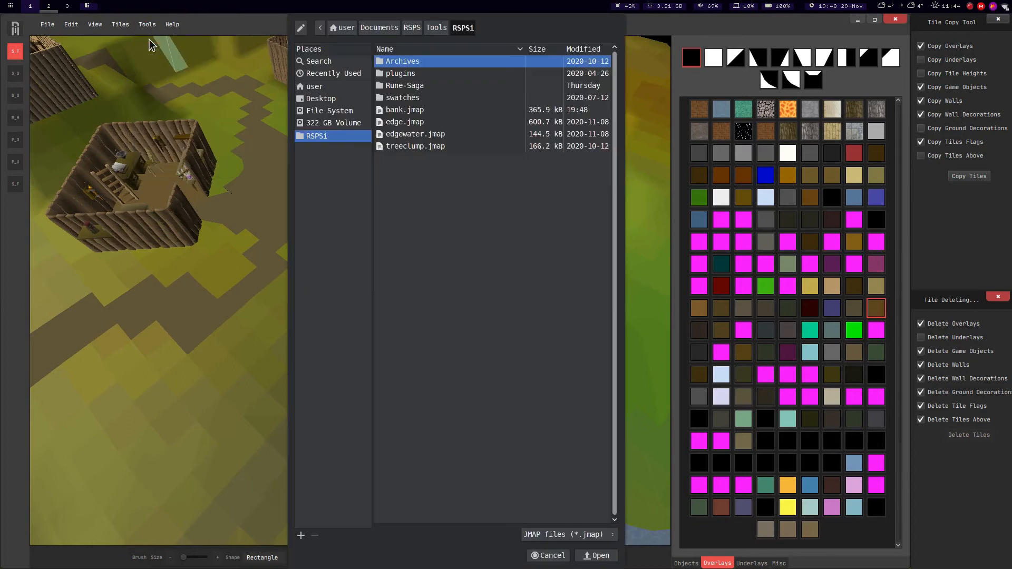
{"action": "double_click", "coordinate": [405, 110]}
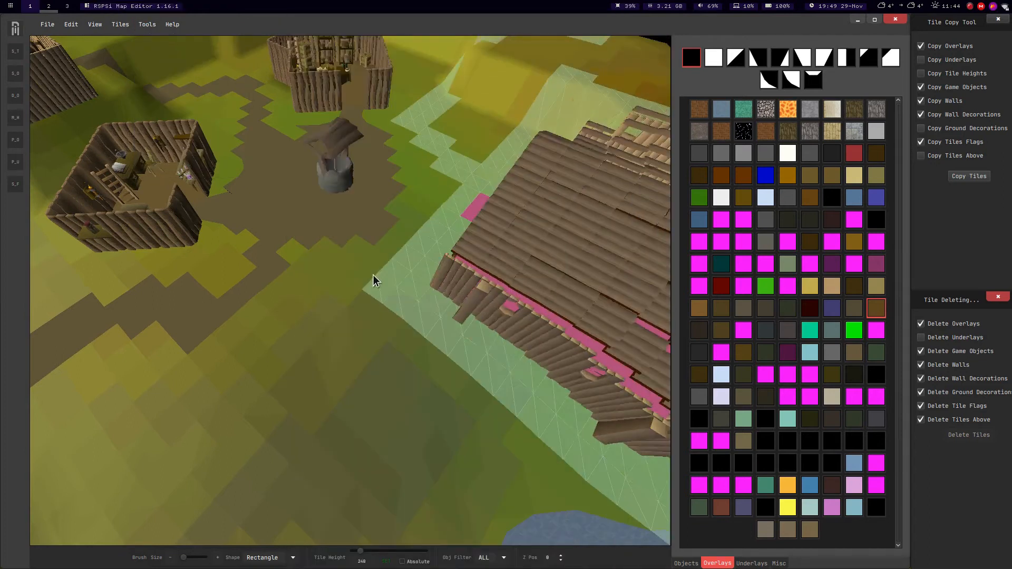
Rotate the bank.jmap prefab a few quarter turns and place it just north of the village well.
{"action": "key", "text": "r"}
{"action": "key", "text": "r"}
{"action": "scroll", "coordinate": [498, 211], "scroll_direction": "down", "scroll_amount": 3}
{"action": "key", "text": "r"}
{"action": "key", "text": "r"}
{"action": "key", "text": "r"}
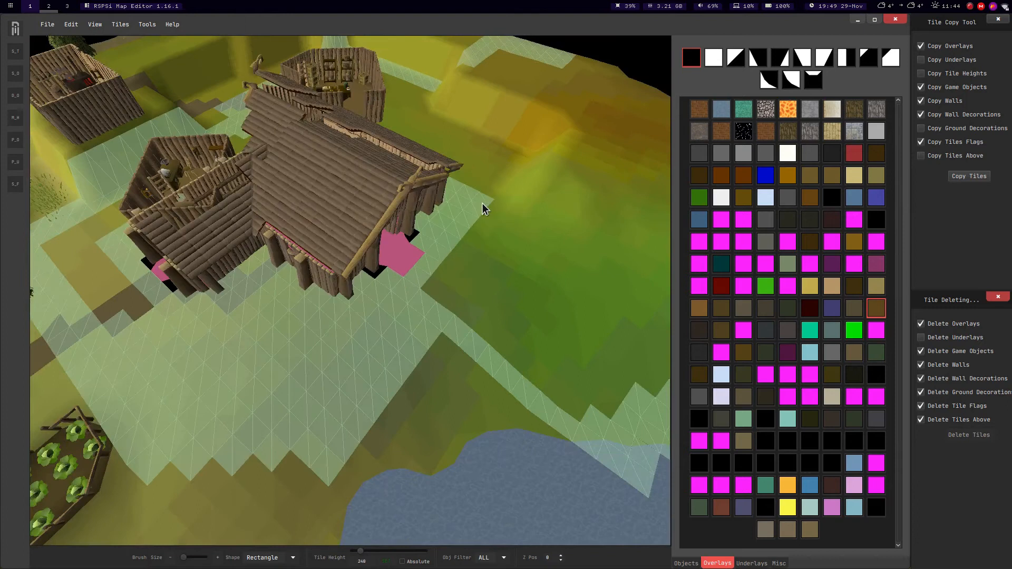
{"action": "key", "text": "r"}
{"action": "middle_click_drag", "start_coordinate": [415, 282], "coordinate": [429, 306]}
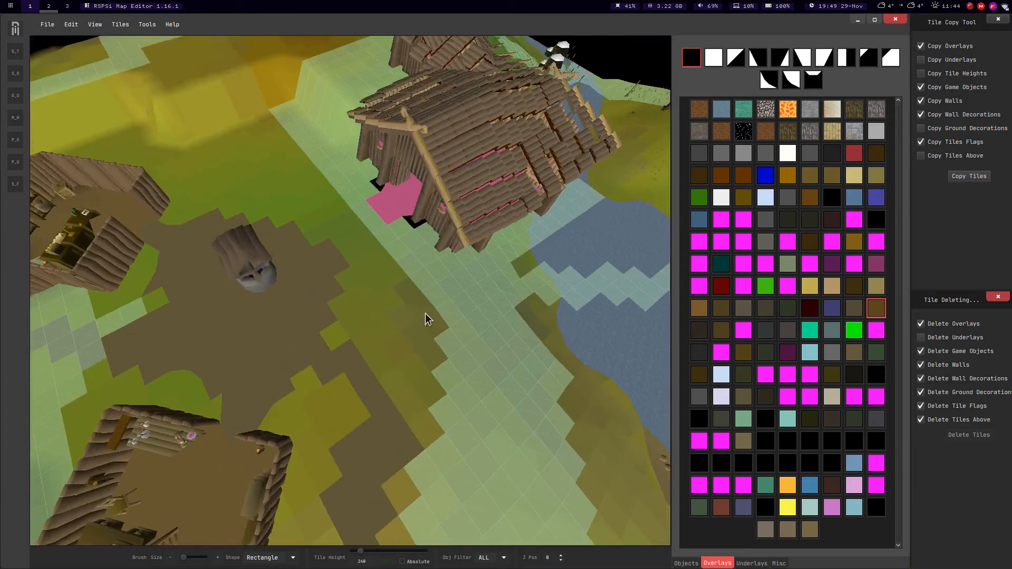
{"action": "middle_click_drag", "start_coordinate": [378, 338], "coordinate": [448, 350]}
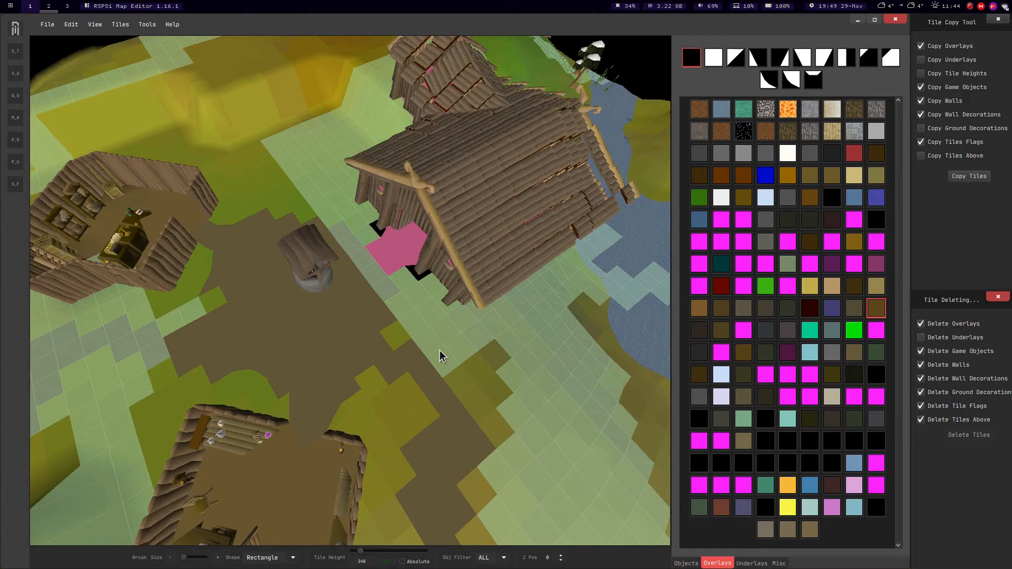
{"action": "middle_click_drag", "start_coordinate": [440, 350], "coordinate": [383, 272]}
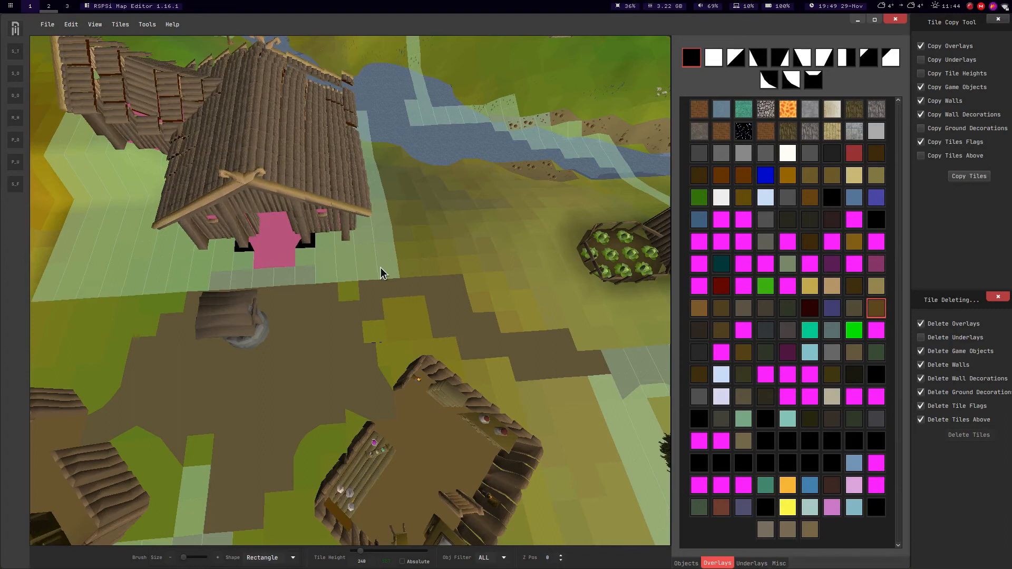
{"action": "key", "text": "Escape"}
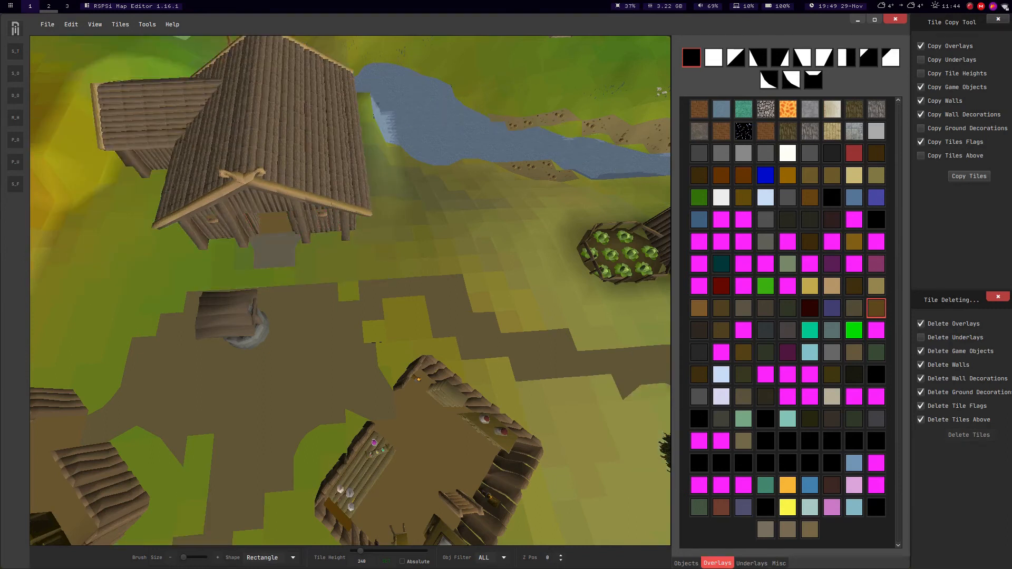
Switch to tile selection and slide the view along the river to the hall.
{"action": "key", "text": "d"}
{"action": "left_click", "coordinate": [17, 56]}
{"action": "middle_click_drag", "start_coordinate": [375, 198], "coordinate": [350, 195]}
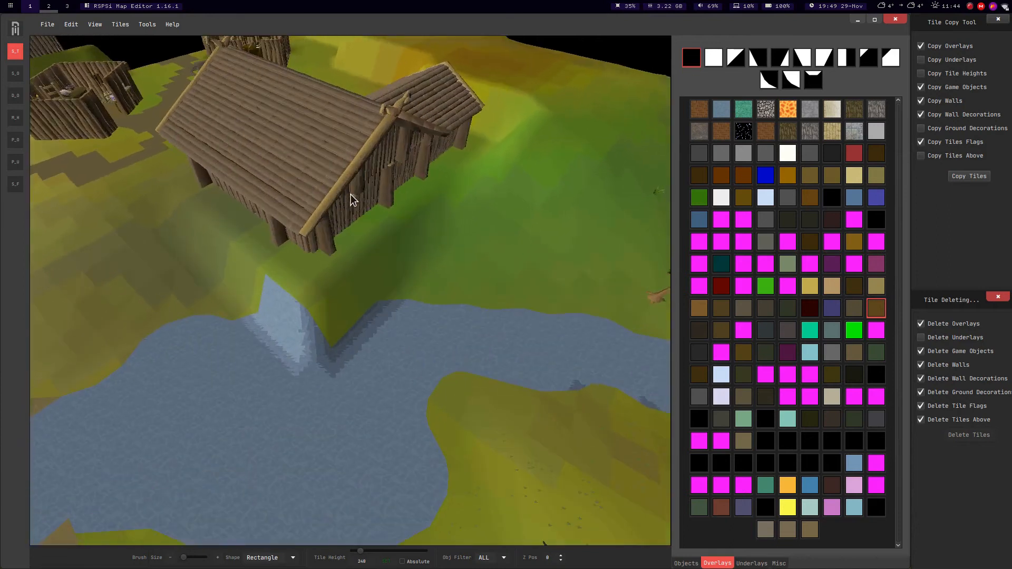
{"action": "key", "text": "d"}
{"action": "key", "text": "a"}
{"action": "key", "text": "d"}
{"action": "key", "text": "d"}
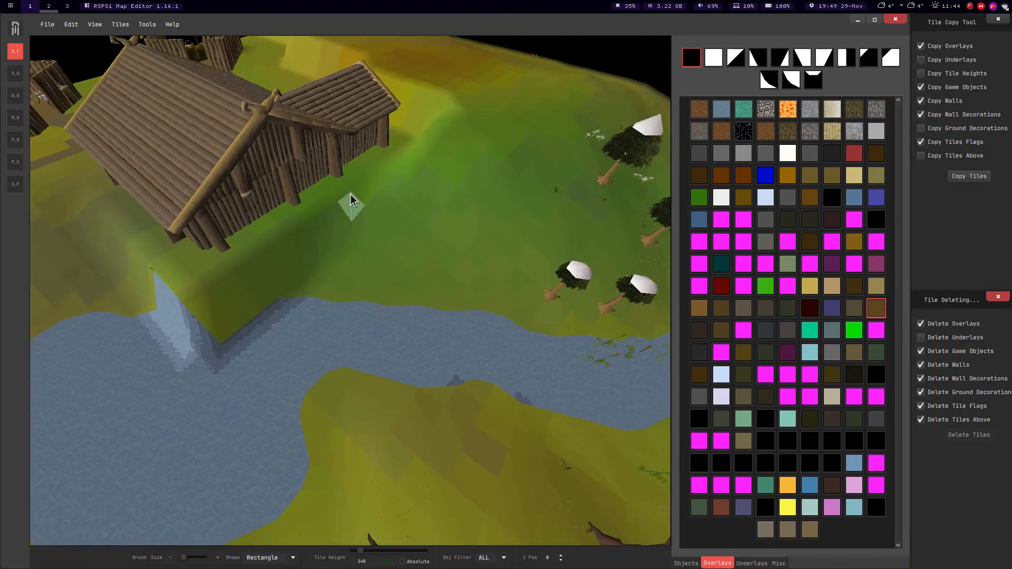
{"action": "key", "text": "Left"}
{"action": "key", "text": "d"}
Bring the view up and close to the hall's long wall.
{"action": "middle_click_drag", "start_coordinate": [447, 198], "coordinate": [412, 195]}
{"action": "middle_click_drag", "start_coordinate": [424, 245], "coordinate": [363, 230]}
{"action": "scroll", "coordinate": [390, 224], "scroll_direction": "up", "scroll_amount": 3}
{"action": "scroll", "coordinate": [363, 230], "scroll_direction": "down", "scroll_amount": 3}
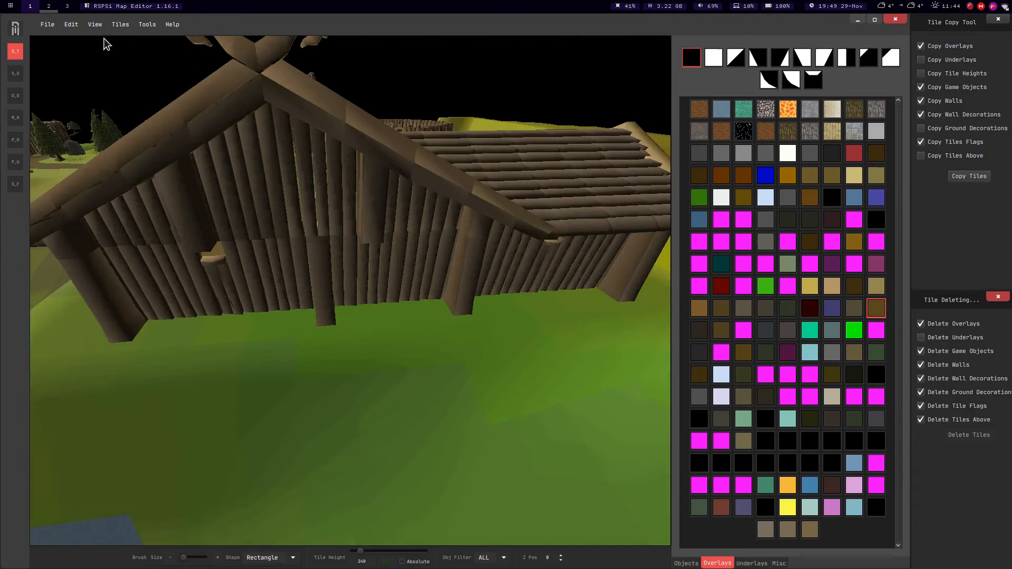
{"action": "left_click", "coordinate": [92, 26]}
{"action": "left_click", "coordinate": [94, 26]}
Select and copy the wall pillar with S_O, then delete the old wall segment.
{"action": "left_click", "coordinate": [15, 74]}
{"action": "left_click", "coordinate": [315, 310]}
{"action": "key", "text": "ctrl+c"}
{"action": "key", "text": "ctrl+v"}
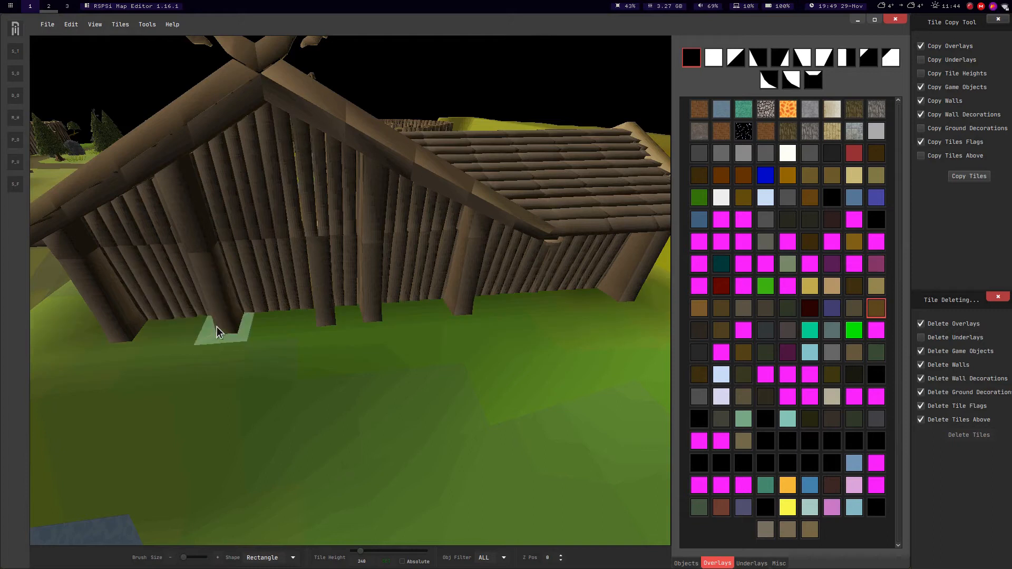
{"action": "left_click", "coordinate": [316, 306]}
Copy and paste a wall piece into the opening, then orbit around the hall's end.
{"action": "left_click", "coordinate": [20, 74]}
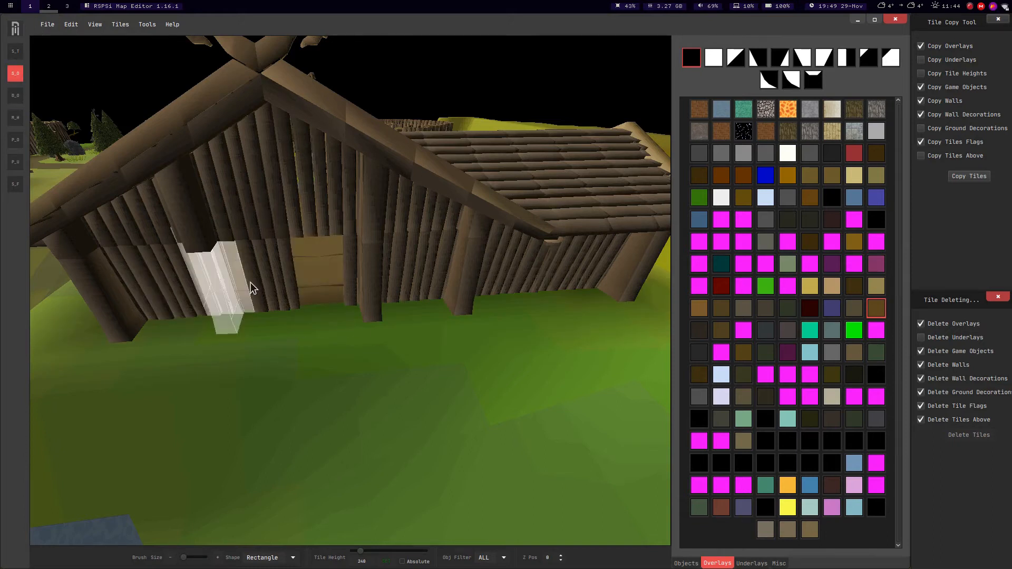
{"action": "left_click", "coordinate": [273, 287]}
{"action": "key", "text": "ctrl+c"}
{"action": "key", "text": "ctrl+v"}
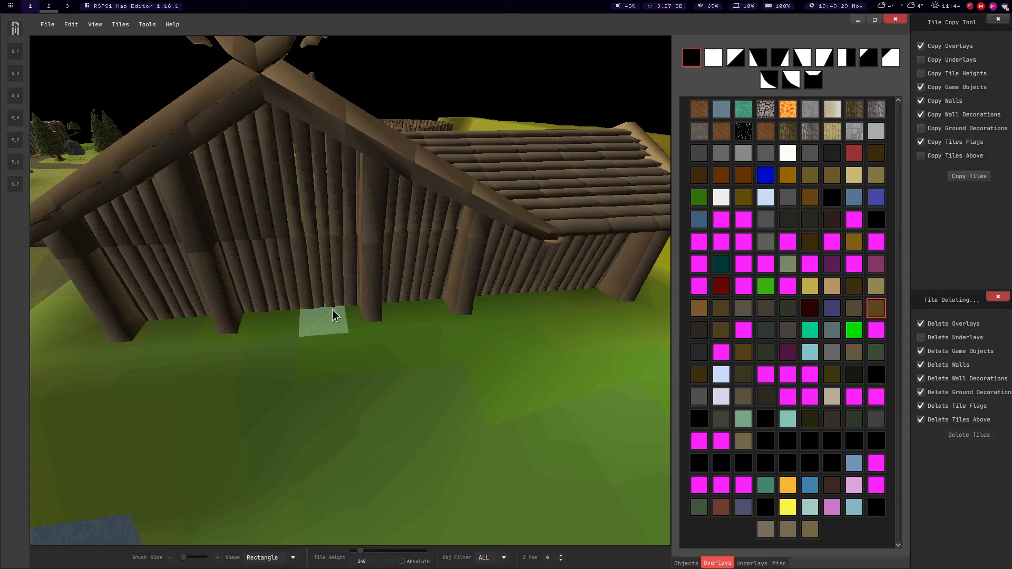
{"action": "middle_click_drag", "start_coordinate": [497, 323], "coordinate": [323, 270]}
{"action": "key", "text": "d"}
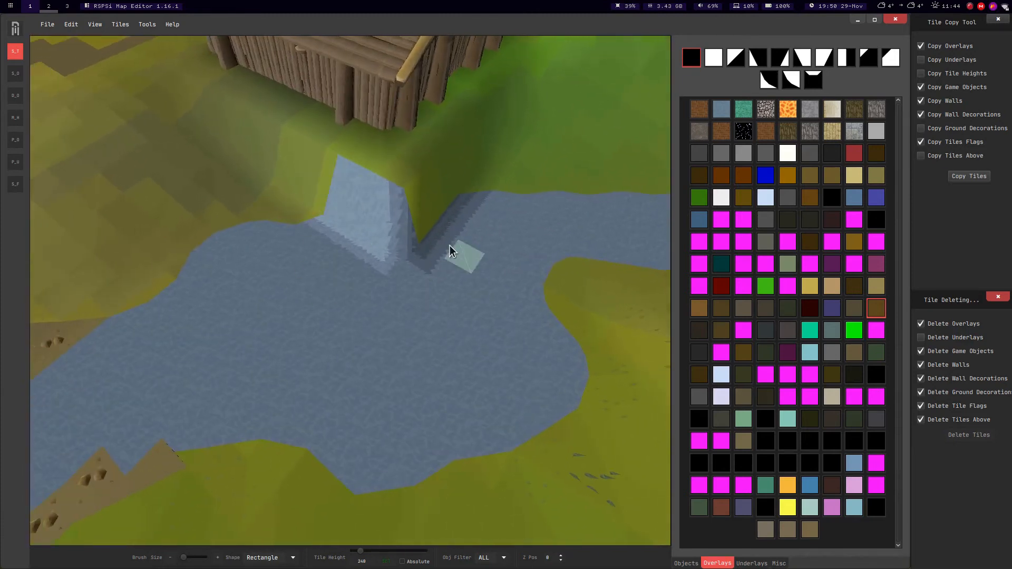
{"action": "middle_click_drag", "start_coordinate": [457, 250], "coordinate": [473, 250]}
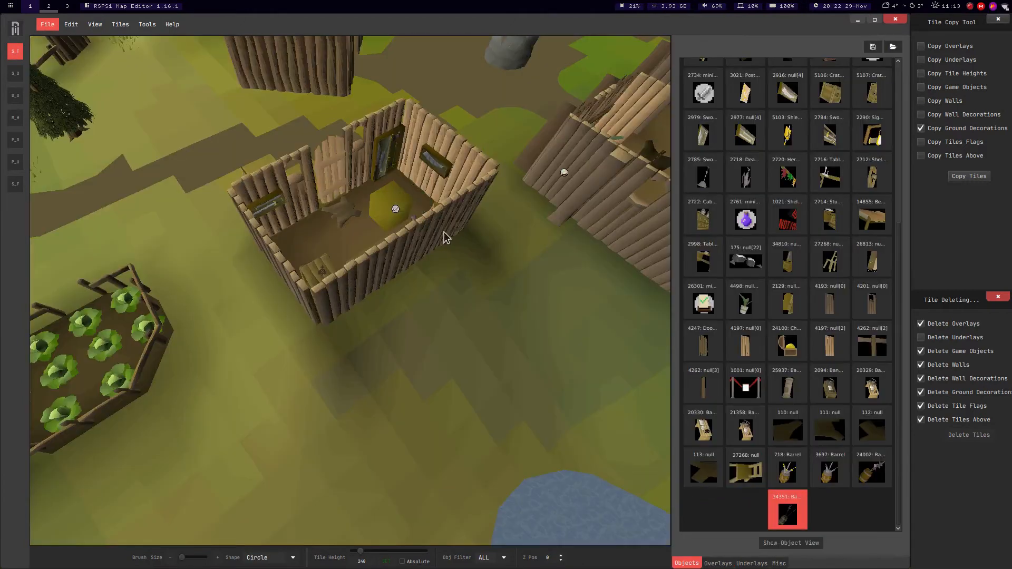
Fly and orbit the camera around the hut and the neighbouring building.
{"action": "middle_click_drag", "start_coordinate": [457, 290], "coordinate": [491, 235]}
{"action": "key", "text": "w"}
{"action": "key", "text": "a"}
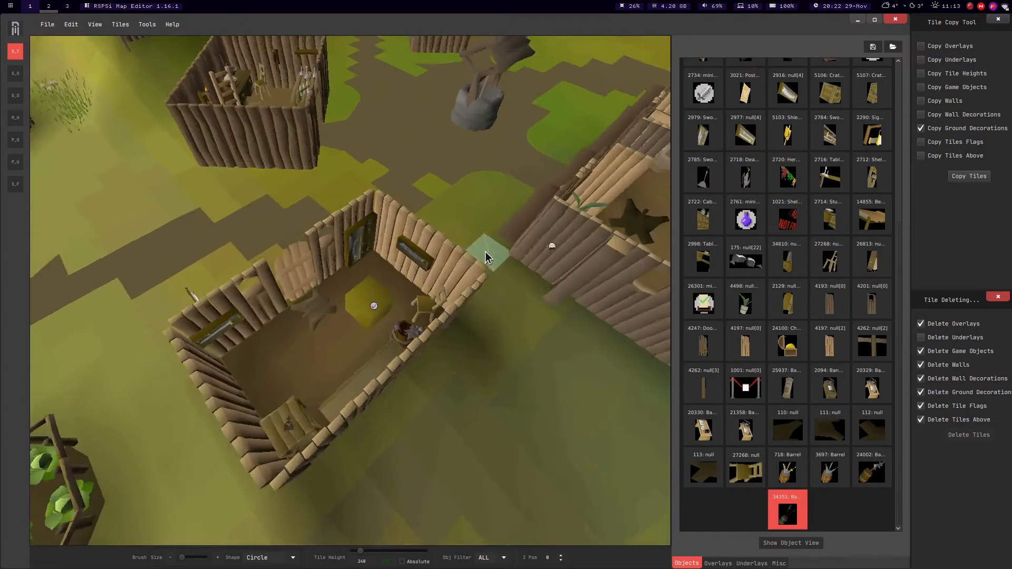
{"action": "key", "text": "s"}
{"action": "key", "text": "w"}
{"action": "key", "text": "a"}
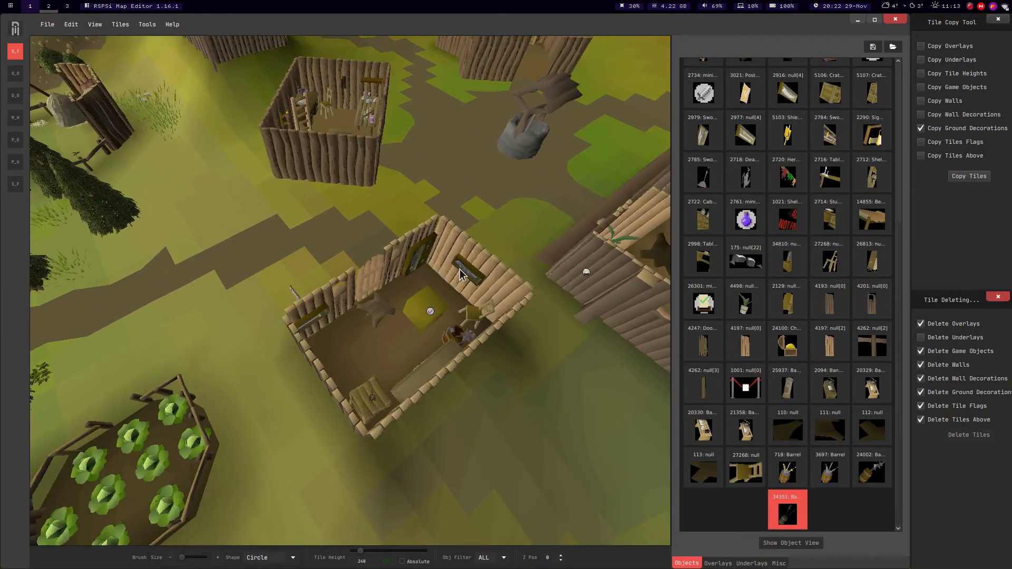
{"action": "middle_click_drag", "start_coordinate": [485, 258], "coordinate": [492, 293]}
{"action": "key", "text": "w"}
{"action": "key", "text": "d"}
{"action": "key", "text": "w"}
{"action": "middle_click_drag", "start_coordinate": [381, 310], "coordinate": [438, 324]}
{"action": "middle_click_drag", "start_coordinate": [373, 304], "coordinate": [428, 317]}
{"action": "key", "text": "d"}
{"action": "key", "text": "a"}
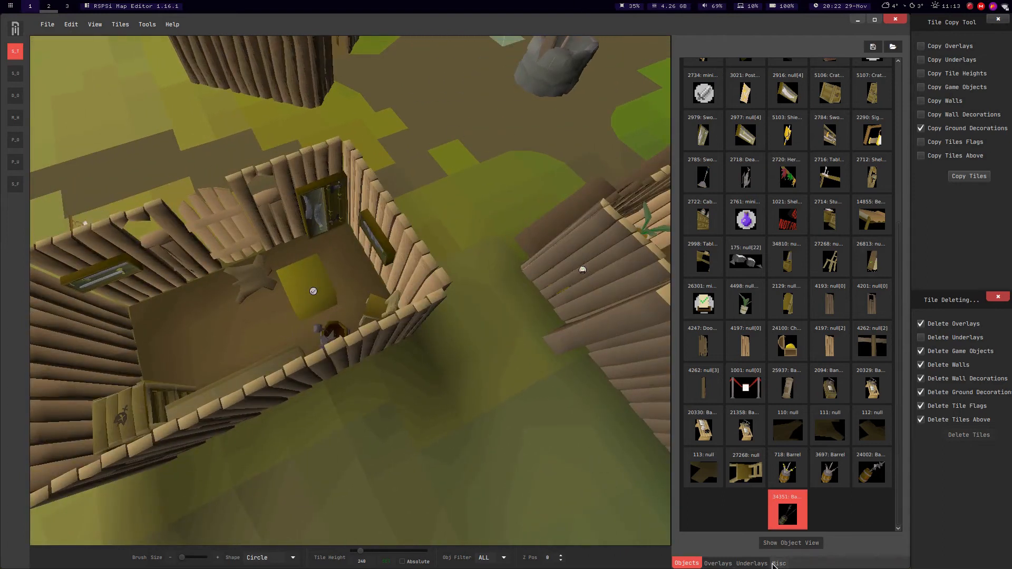
Check the minimap and tile flags, then fly to the river and delete the yellow icon marker.
{"action": "left_click", "coordinate": [775, 563]}
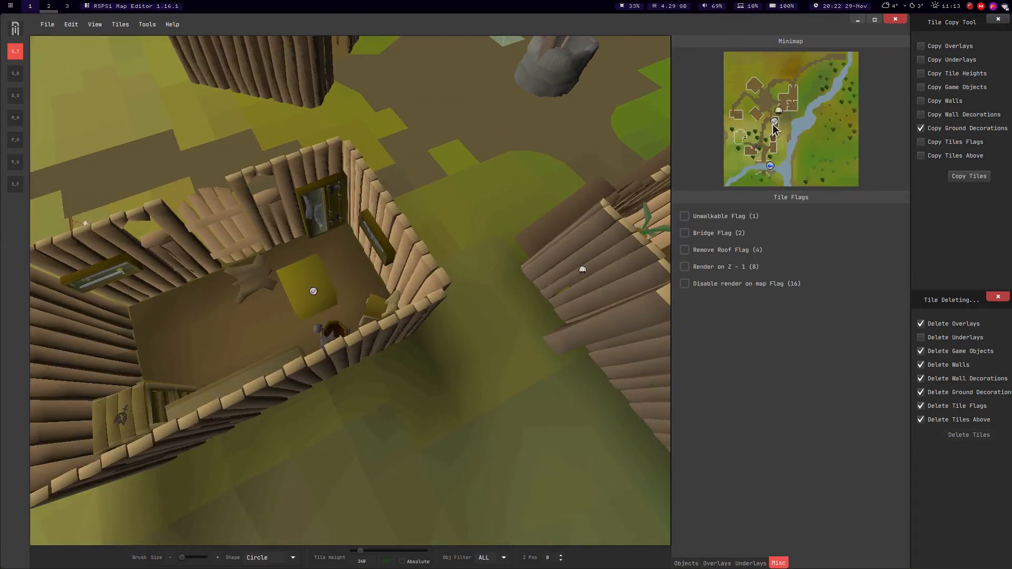
{"action": "left_click", "coordinate": [692, 563]}
{"action": "middle_click_drag", "start_coordinate": [316, 303], "coordinate": [417, 277]}
{"action": "key", "text": "a"}
{"action": "key", "text": "a"}
{"action": "key", "text": "w"}
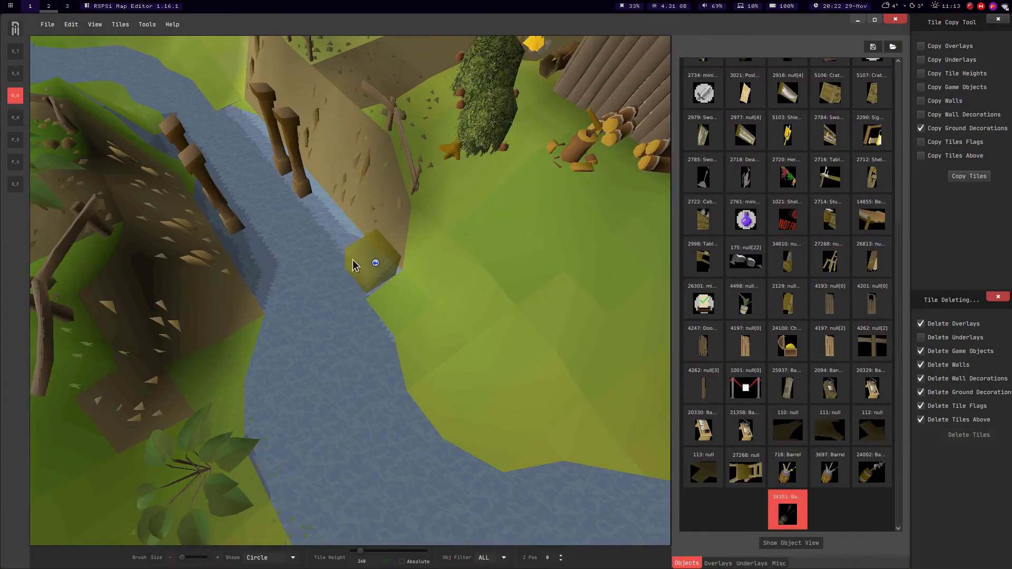
{"action": "left_click", "coordinate": [354, 265]}
Reselect the S_T tile tool and fly toward the wooden house.
{"action": "left_click", "coordinate": [16, 52]}
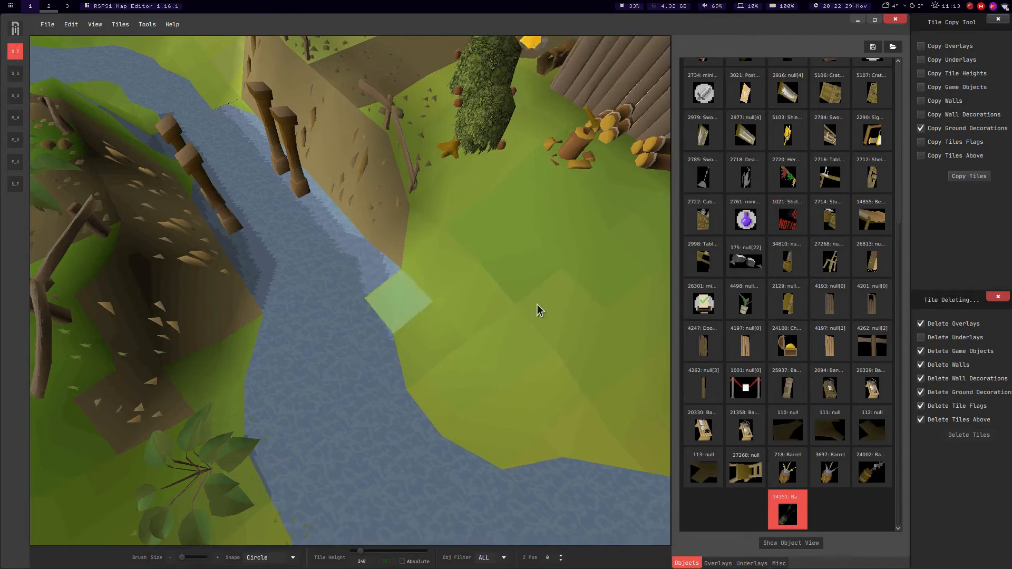
{"action": "key", "text": "a"}
{"action": "middle_click_drag", "start_coordinate": [538, 307], "coordinate": [364, 245]}
{"action": "key", "text": "d"}
{"action": "key", "text": "d"}
Search the object view for 'minimap' and expand the Type: 22 results.
{"action": "left_click", "coordinate": [783, 542]}
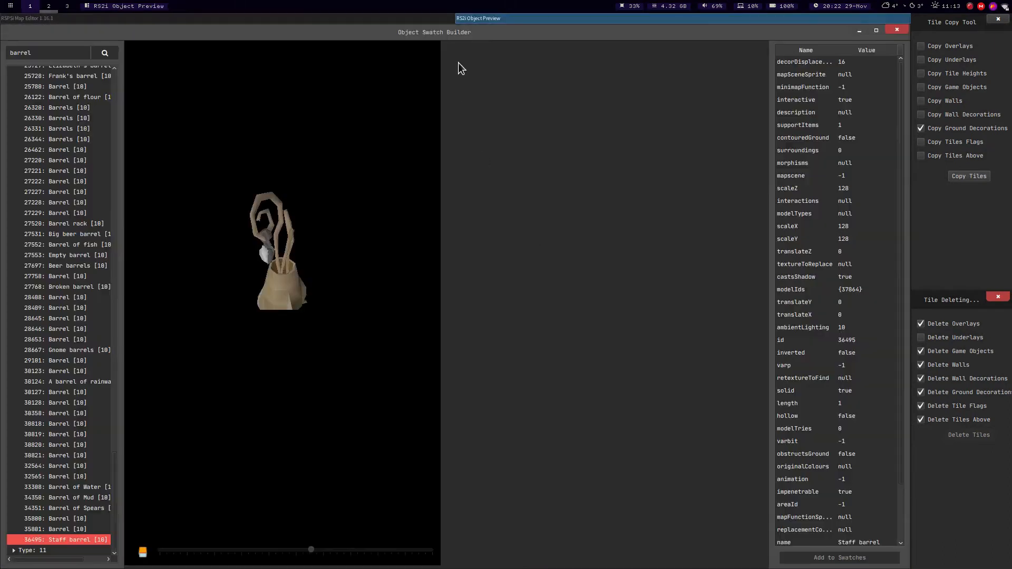
{"action": "left_click", "coordinate": [41, 56]}
{"action": "type", "text": "minimap"}
{"action": "key", "text": "Return"}
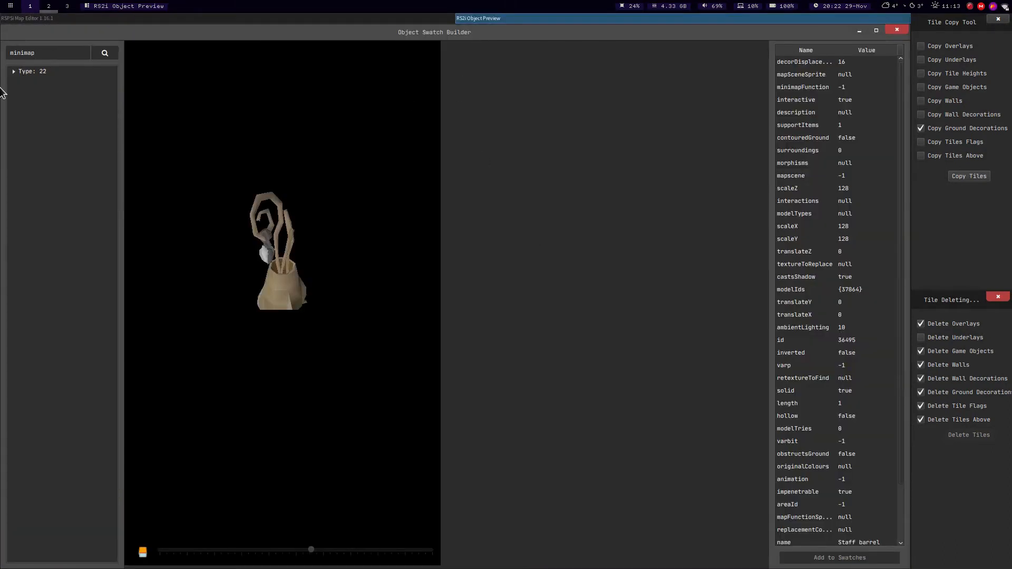
{"action": "left_click", "coordinate": [16, 73]}
Preview minimap-function entries including 26 and 34, then return to the Map Editor.
{"action": "left_click", "coordinate": [70, 221]}
{"action": "left_click", "coordinate": [79, 261]}
{"action": "left_click", "coordinate": [90, 324]}
{"action": "left_click", "coordinate": [98, 376]}
{"action": "left_click", "coordinate": [99, 460]}
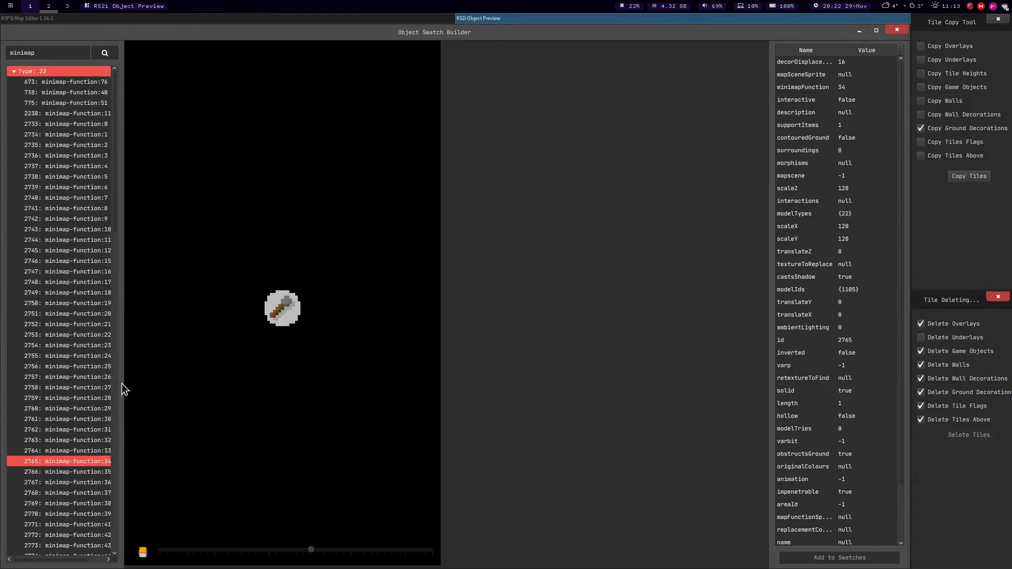
{"action": "left_click", "coordinate": [114, 305]}
{"action": "left_click", "coordinate": [435, 20]}
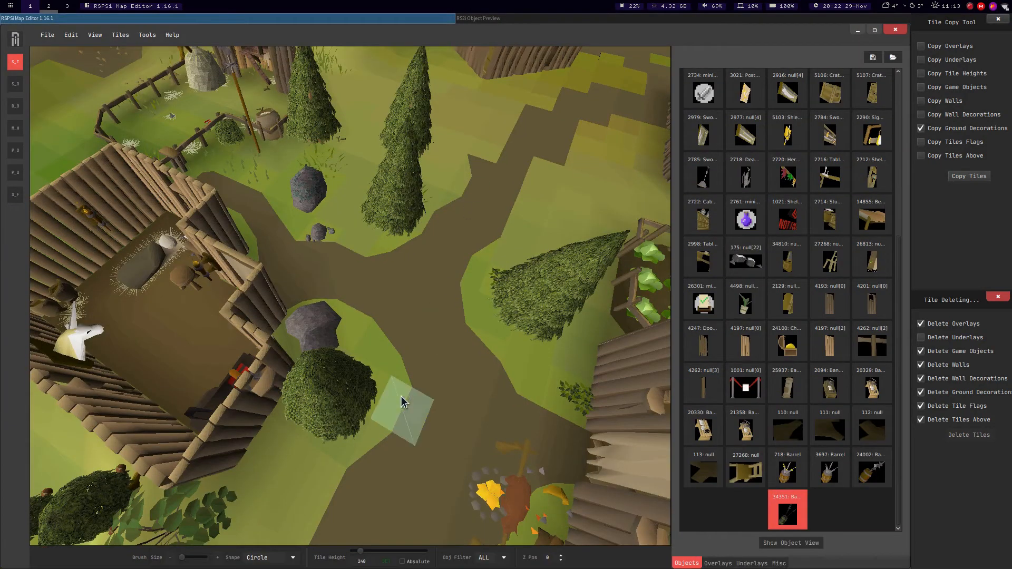
{"action": "scroll", "coordinate": [412, 396], "scroll_direction": "down", "scroll_amount": 5}
{"action": "middle_click_drag", "start_coordinate": [412, 397], "coordinate": [327, 381]}
{"action": "key", "text": "d"}
{"action": "key", "text": "d"}
{"action": "key", "text": "w"}
{"action": "middle_click_drag", "start_coordinate": [330, 380], "coordinate": [51, 85]}
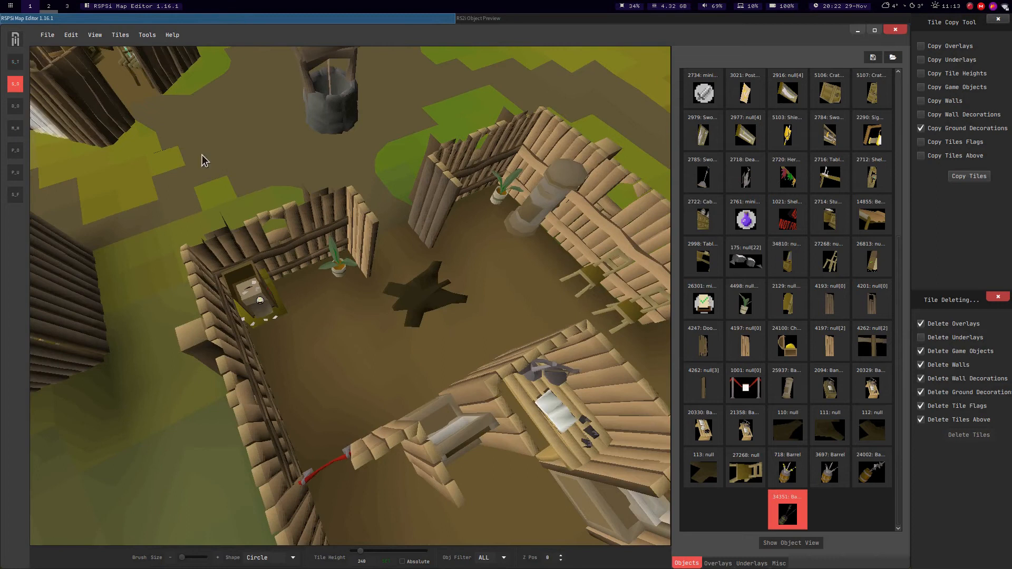
{"action": "key", "text": "s"}
{"action": "middle_click_drag", "start_coordinate": [446, 301], "coordinate": [271, 243]}
{"action": "key", "text": "a"}
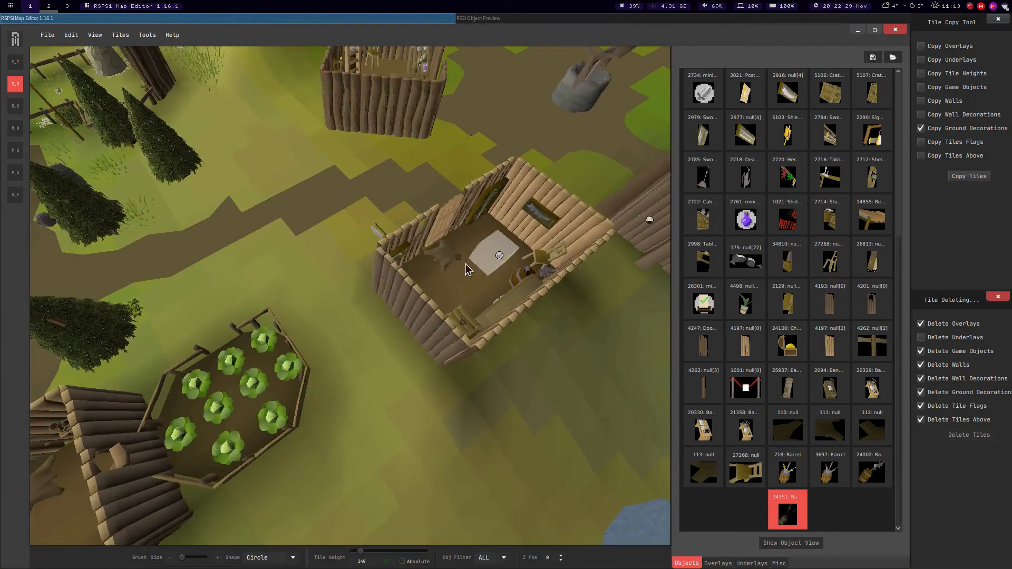
{"action": "middle_click_drag", "start_coordinate": [497, 256], "coordinate": [477, 274]}
{"action": "key", "text": "w"}
{"action": "middle_click_drag", "start_coordinate": [441, 362], "coordinate": [466, 312]}
{"action": "key", "text": "d"}
{"action": "key", "text": "w"}
{"action": "middle_click_drag", "start_coordinate": [356, 299], "coordinate": [429, 331]}
{"action": "key", "text": "s"}
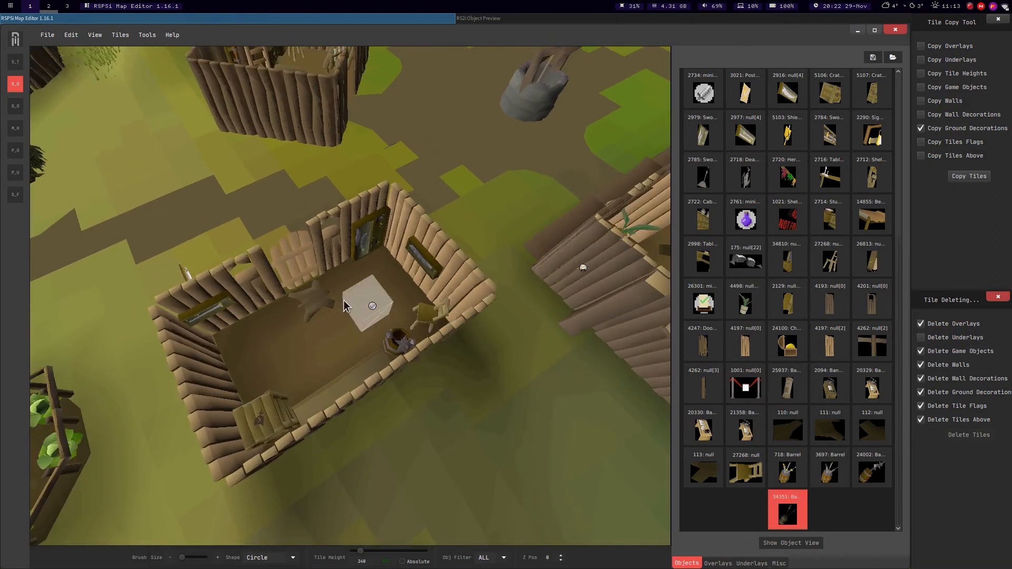
{"action": "middle_click_drag", "start_coordinate": [350, 311], "coordinate": [459, 319]}
{"action": "key", "text": "w"}
{"action": "key", "text": "d"}
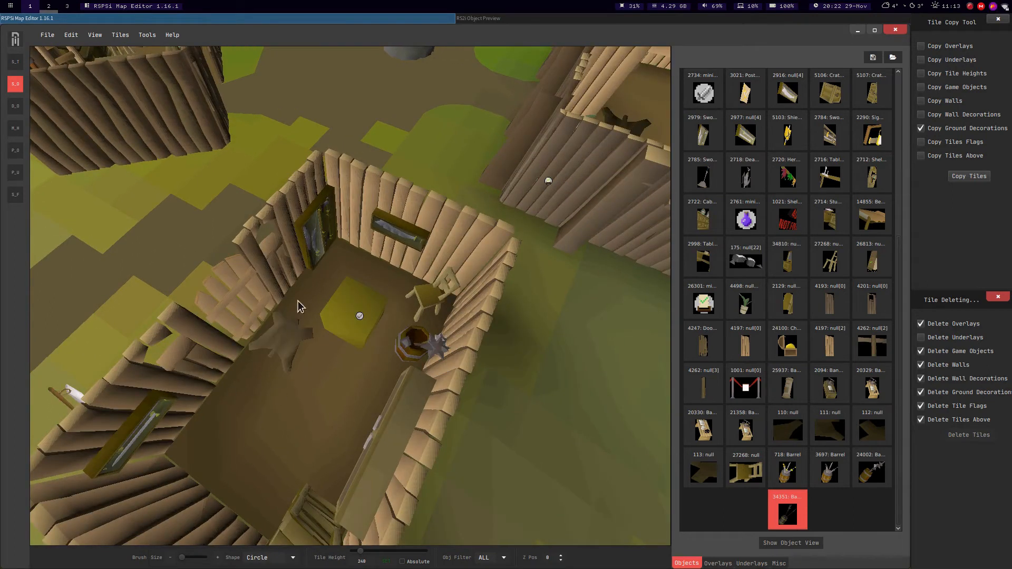
{"action": "scroll", "coordinate": [322, 312], "scroll_direction": "down", "scroll_amount": 3}
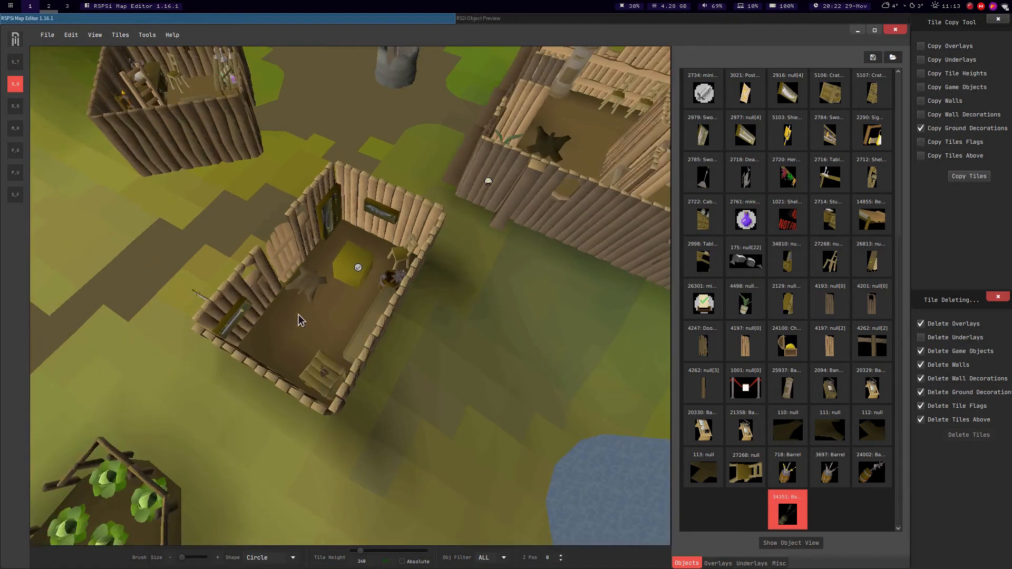
{"action": "scroll", "coordinate": [299, 315], "scroll_direction": "up", "scroll_amount": 2}
{"action": "middle_click_drag", "start_coordinate": [299, 315], "coordinate": [335, 304]}
{"action": "key", "text": "a"}
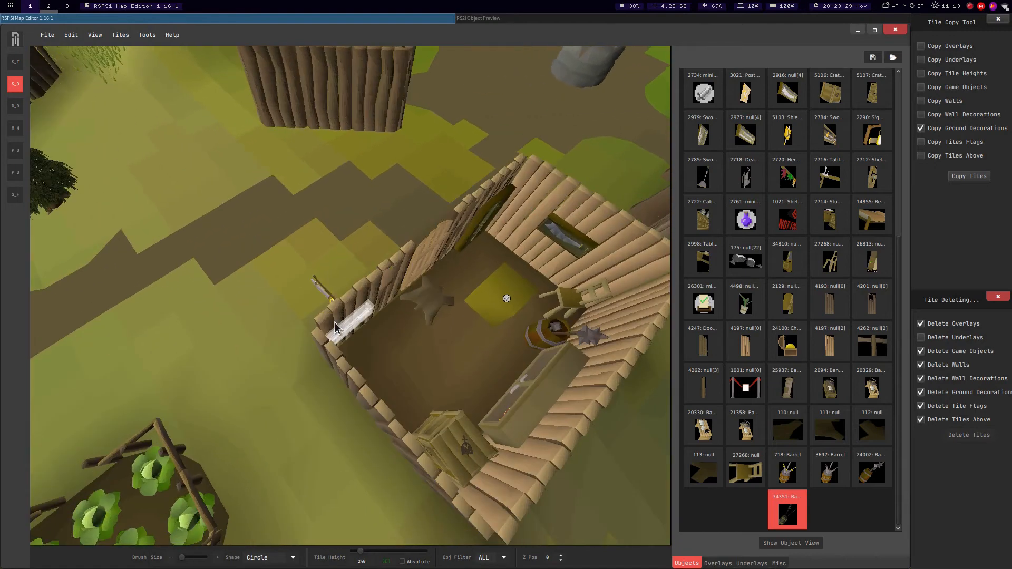
{"action": "scroll", "coordinate": [338, 328], "scroll_direction": "down", "scroll_amount": 2}
{"action": "key", "text": "a"}
{"action": "key", "text": "a"}
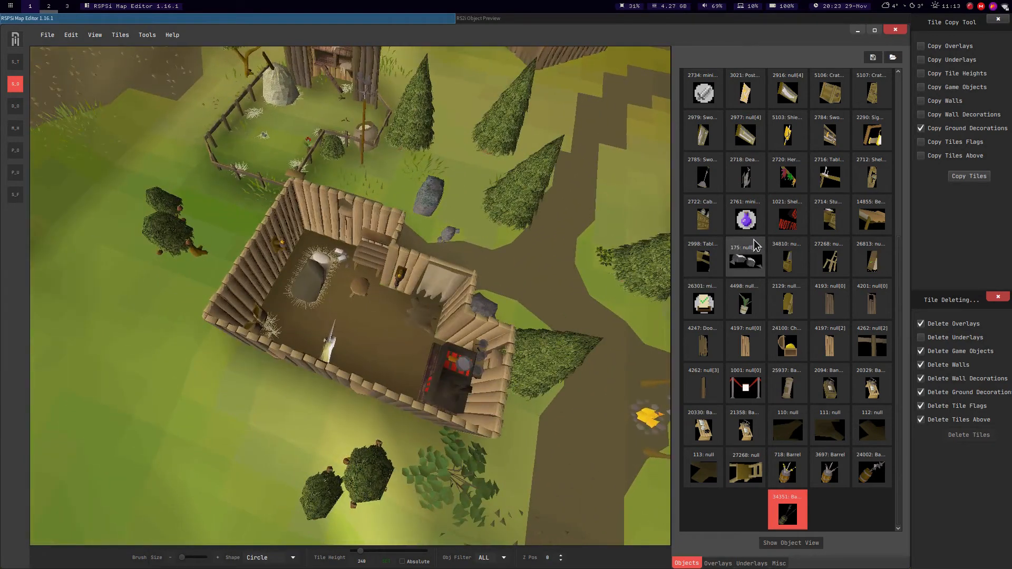
Pick the minimap-function:42 icon object 2772 from the Objects grid.
{"action": "scroll", "coordinate": [754, 234], "scroll_direction": "up", "scroll_amount": 2}
{"action": "scroll", "coordinate": [754, 234], "scroll_direction": "up", "scroll_amount": 1}
{"action": "left_click", "coordinate": [872, 174]}
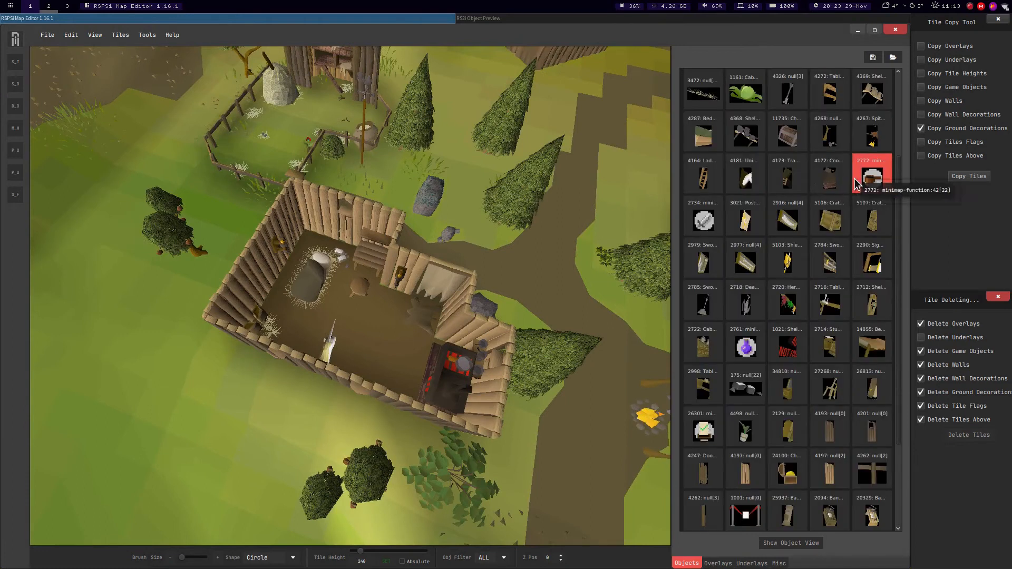
{"action": "middle_click_drag", "start_coordinate": [381, 343], "coordinate": [413, 354]}
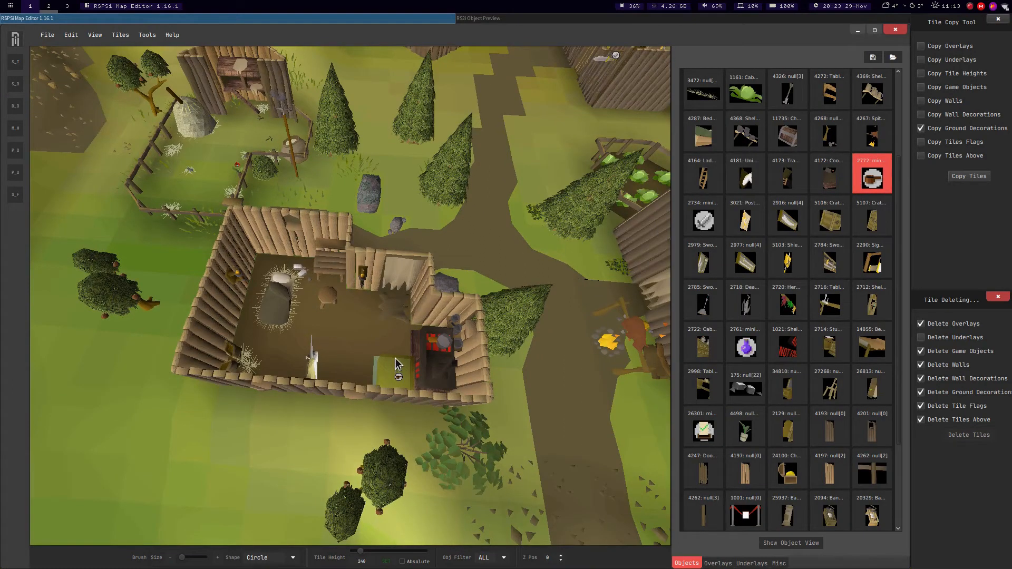
Show the Minimap on the Misc tab and fly over the fenced shed and house.
{"action": "left_click", "coordinate": [777, 563]}
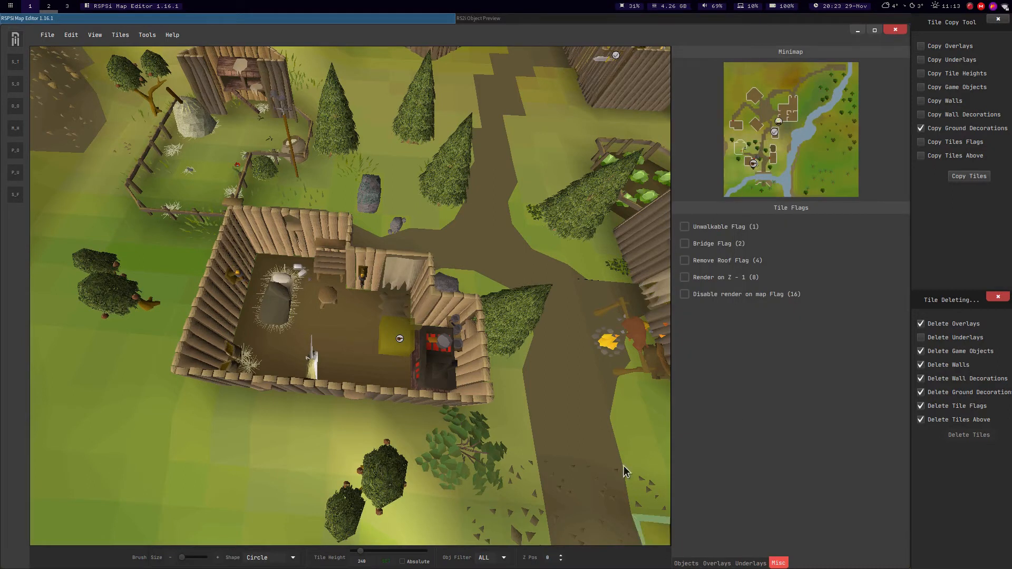
{"action": "middle_click_drag", "start_coordinate": [500, 313], "coordinate": [495, 318]}
{"action": "key", "text": "d"}
{"action": "key", "text": "w"}
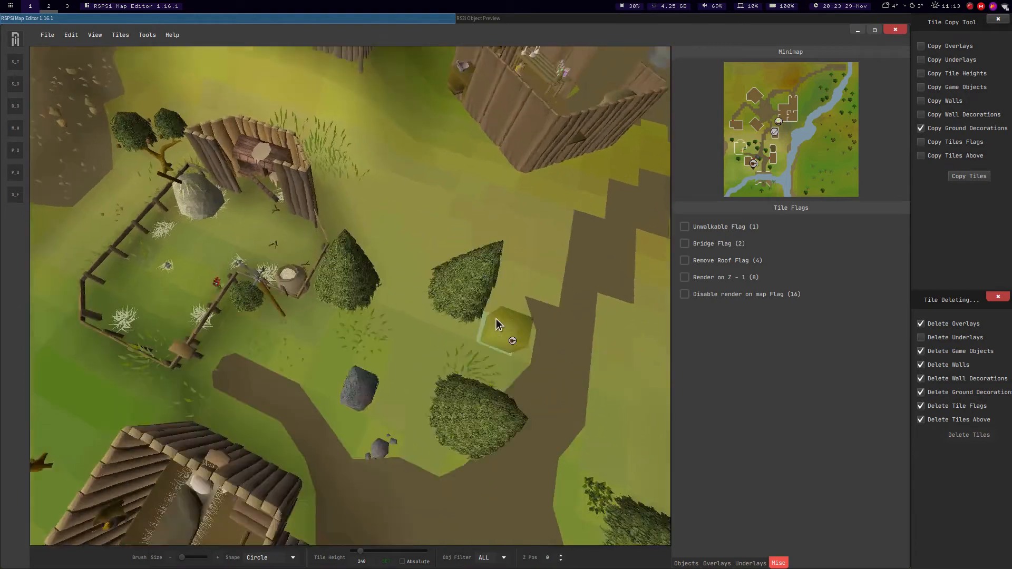
{"action": "key", "text": "w"}
{"action": "key", "text": "d"}
{"action": "scroll", "coordinate": [496, 318], "scroll_direction": "up", "scroll_amount": 4}
{"action": "key", "text": "a"}
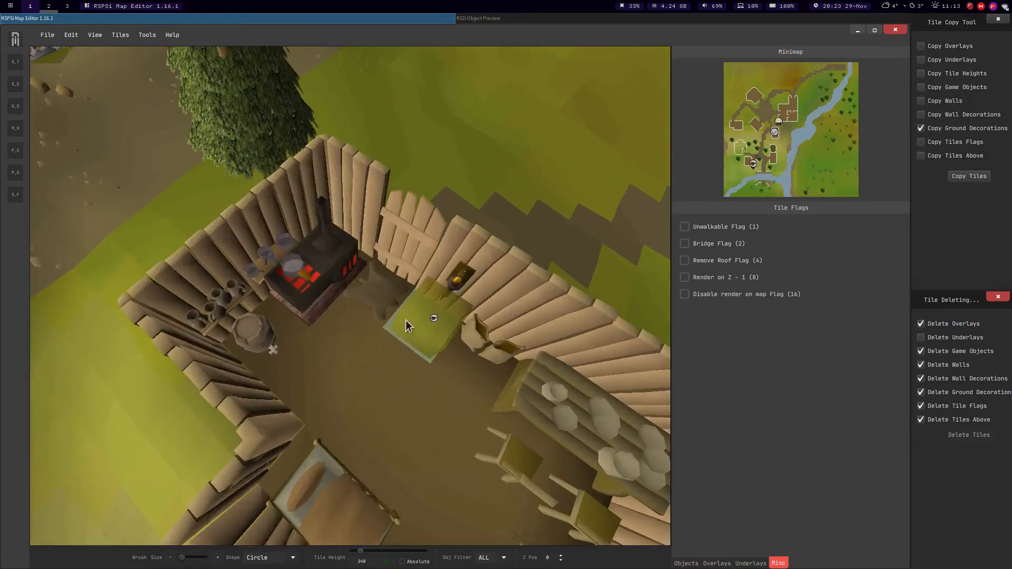
{"action": "scroll", "coordinate": [340, 278], "scroll_direction": "down", "scroll_amount": 3}
Pan on to the neighbouring buildings and return to the Objects palette.
{"action": "middle_click_drag", "start_coordinate": [422, 330], "coordinate": [365, 299]}
{"action": "key", "text": "d"}
{"action": "key", "text": "Left"}
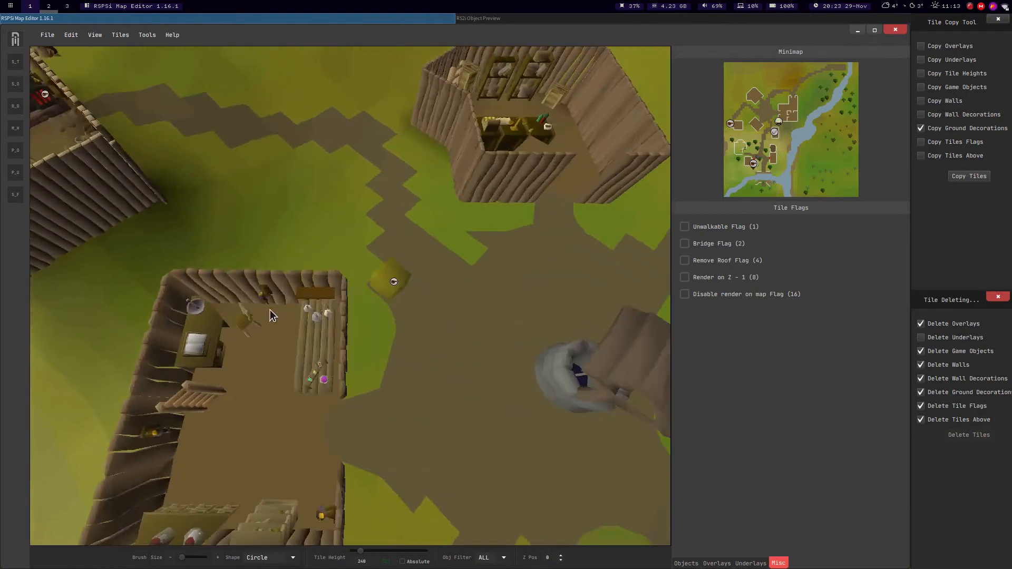
{"action": "key", "text": "d"}
{"action": "left_click", "coordinate": [687, 564]}
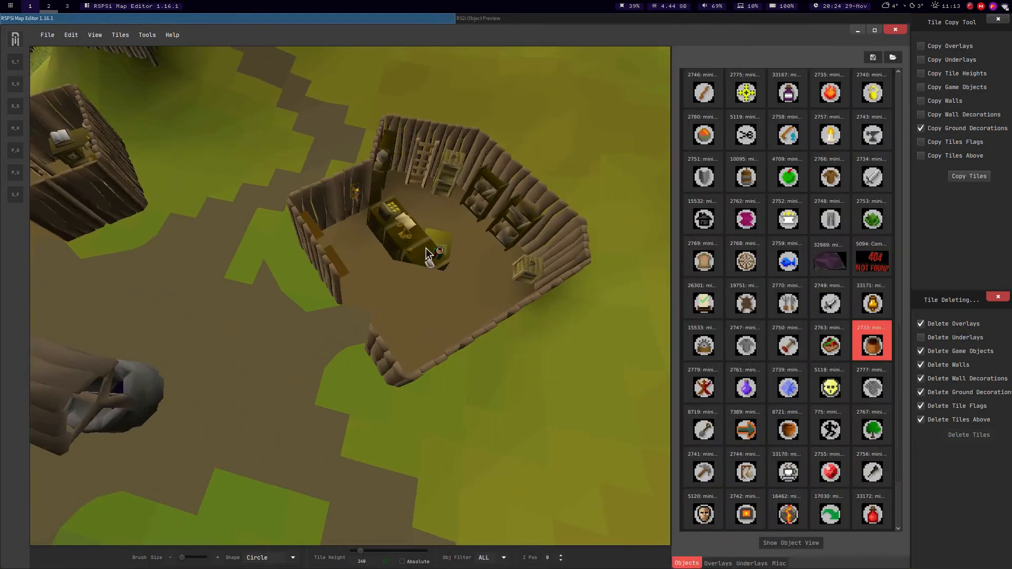
{"action": "middle_click_drag", "start_coordinate": [461, 208], "coordinate": [425, 225]}
{"action": "key", "text": "d"}
{"action": "key", "text": "w"}
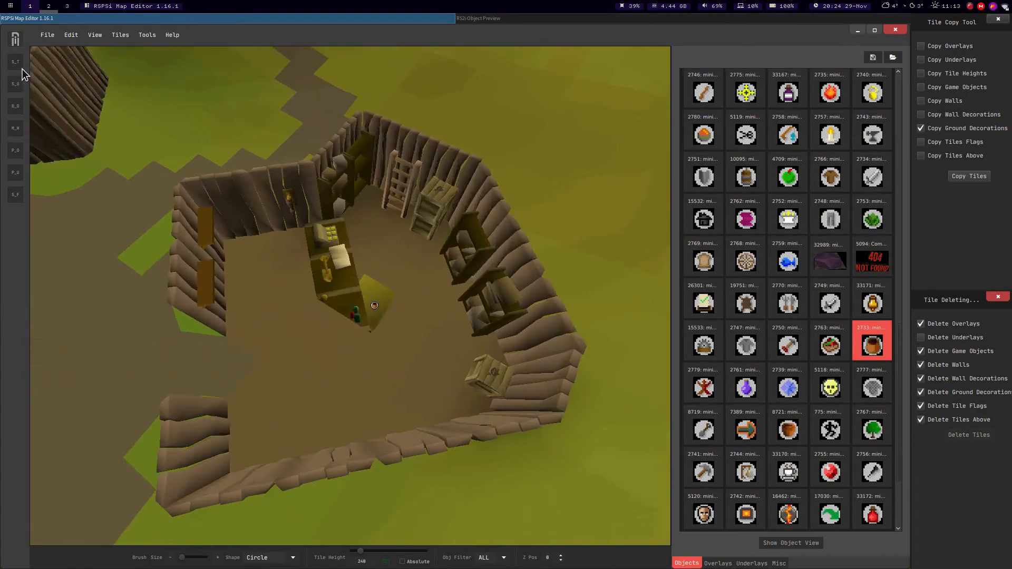
{"action": "middle_click_drag", "start_coordinate": [364, 285], "coordinate": [362, 306]}
{"action": "scroll", "coordinate": [403, 319], "scroll_direction": "down", "scroll_amount": 5}
{"action": "scroll", "coordinate": [371, 298], "scroll_direction": "up", "scroll_amount": 3}
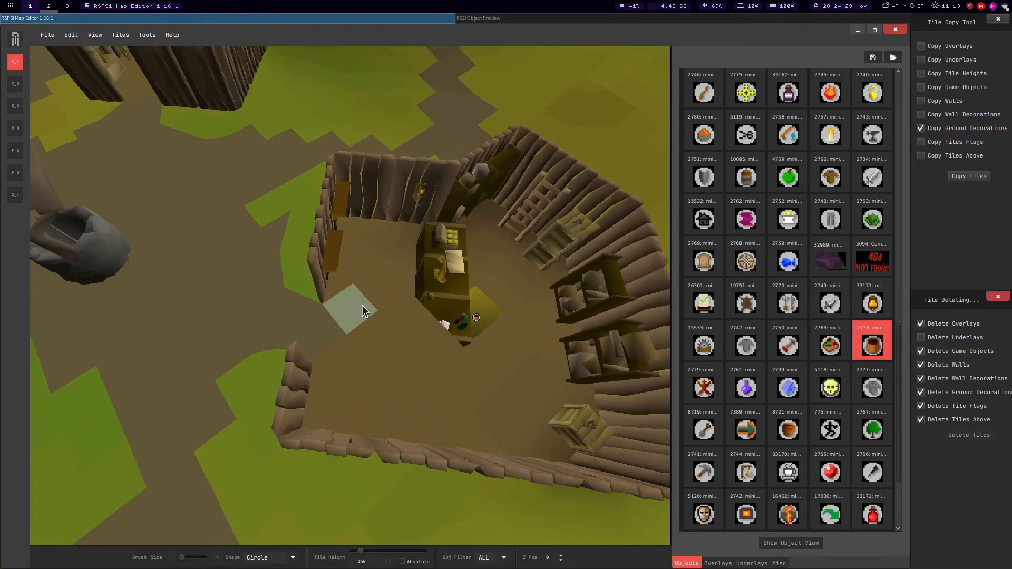
{"action": "key", "text": "d"}
{"action": "key", "text": "a"}
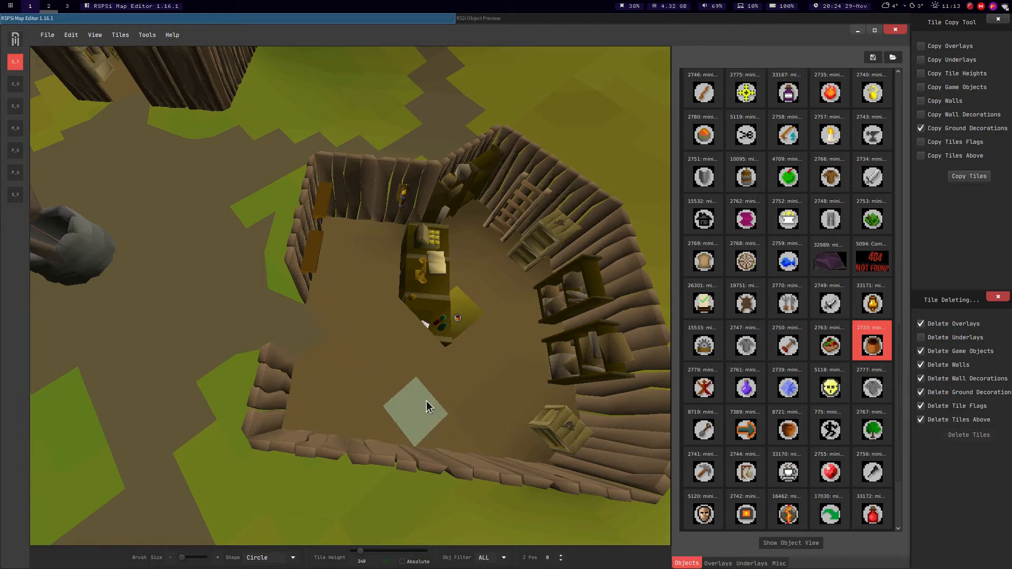
{"action": "middle_click_drag", "start_coordinate": [437, 390], "coordinate": [321, 395]}
{"action": "middle_click_drag", "start_coordinate": [362, 285], "coordinate": [285, 227]}
{"action": "middle_click_drag", "start_coordinate": [264, 294], "coordinate": [371, 286]}
{"action": "key", "text": "a"}
{"action": "key", "text": "d"}
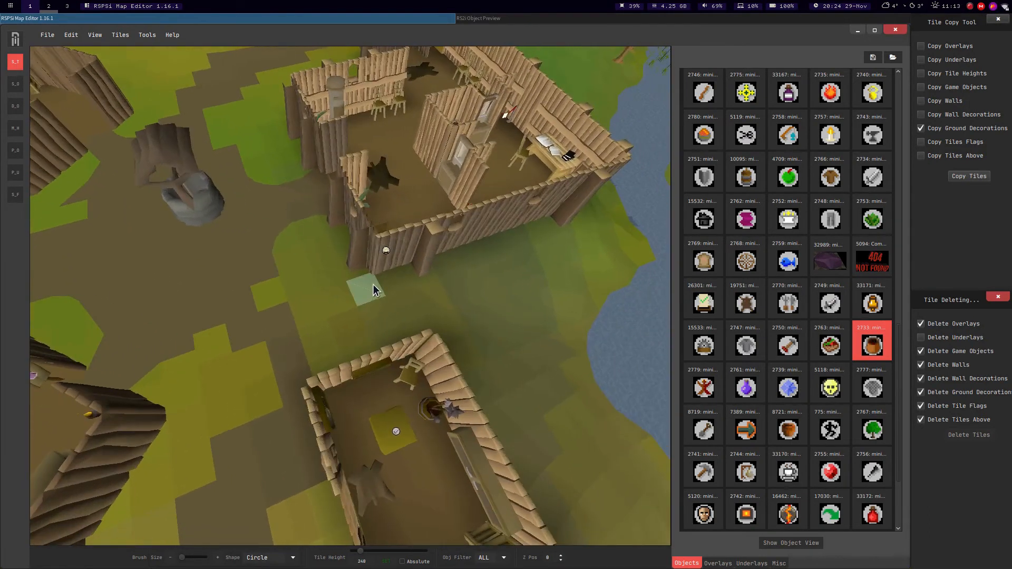
{"action": "scroll", "coordinate": [732, 350], "scroll_direction": "down", "scroll_amount": 1}
{"action": "key", "text": "a"}
{"action": "middle_click_drag", "start_coordinate": [594, 321], "coordinate": [390, 340]}
{"action": "scroll", "coordinate": [796, 326], "scroll_direction": "down", "scroll_amount": 1}
{"action": "scroll", "coordinate": [793, 332], "scroll_direction": "down", "scroll_amount": 1}
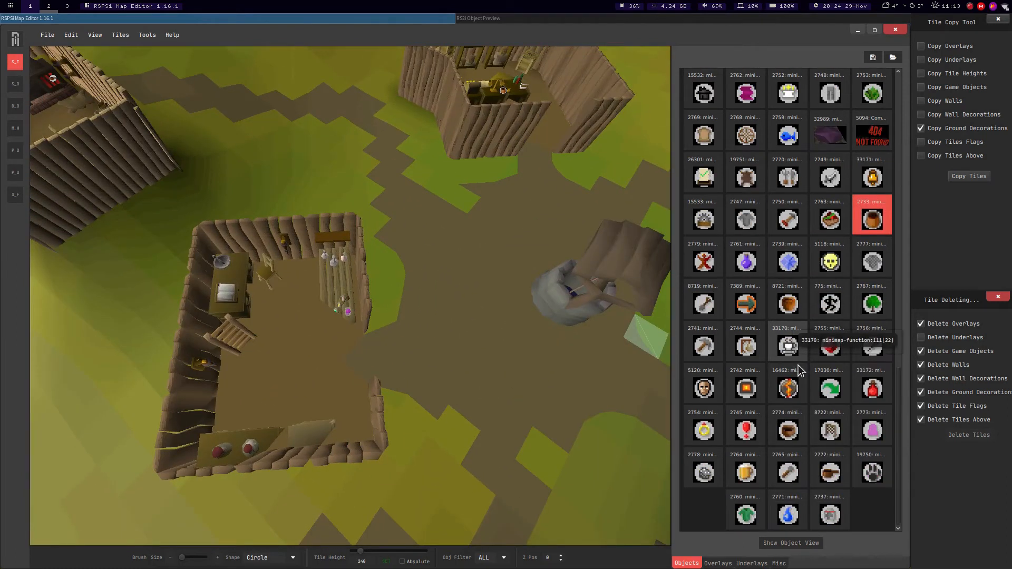
{"action": "scroll", "coordinate": [783, 380], "scroll_direction": "up", "scroll_amount": 3}
{"action": "scroll", "coordinate": [781, 393], "scroll_direction": "up", "scroll_amount": 3}
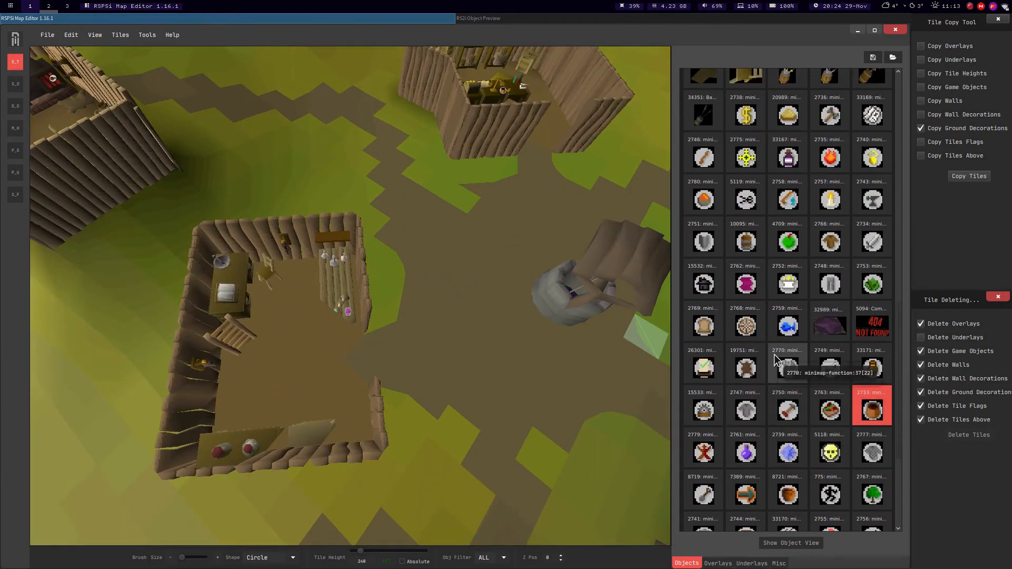
{"action": "scroll", "coordinate": [775, 348], "scroll_direction": "down", "scroll_amount": 1}
{"action": "scroll", "coordinate": [778, 349], "scroll_direction": "down", "scroll_amount": 4}
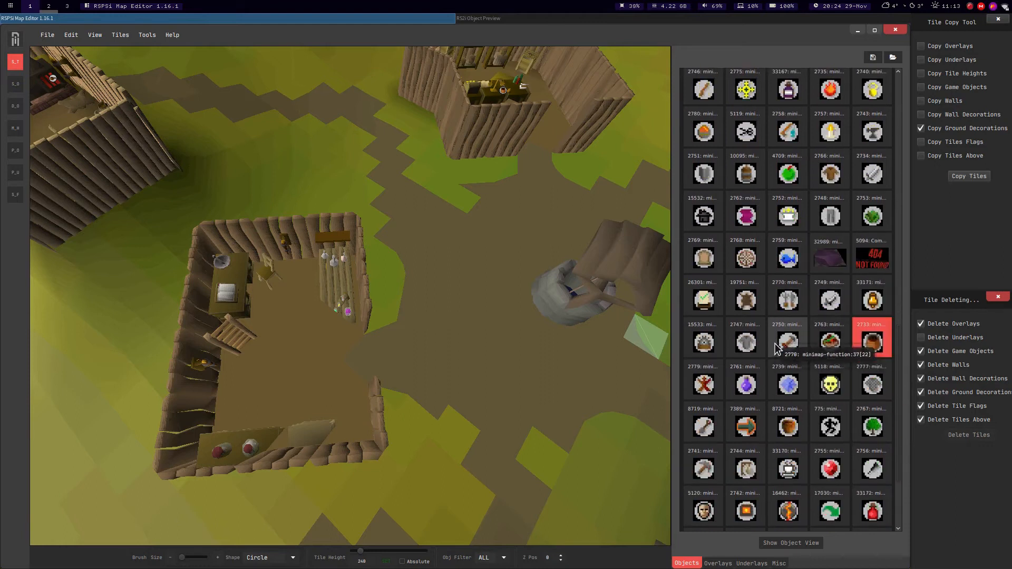
{"action": "scroll", "coordinate": [782, 356], "scroll_direction": "down", "scroll_amount": 1}
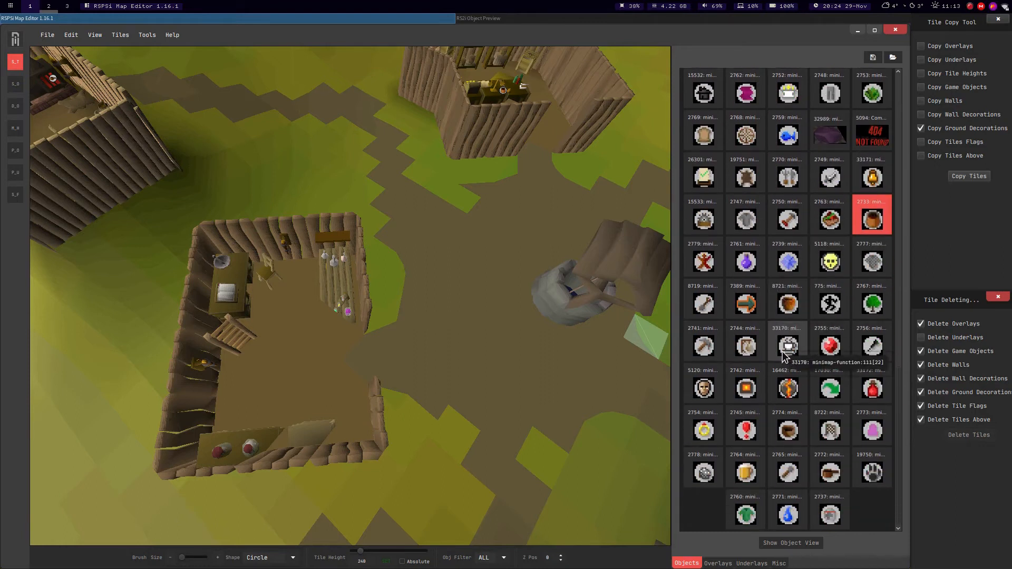
{"action": "scroll", "coordinate": [783, 356], "scroll_direction": "up", "scroll_amount": 6}
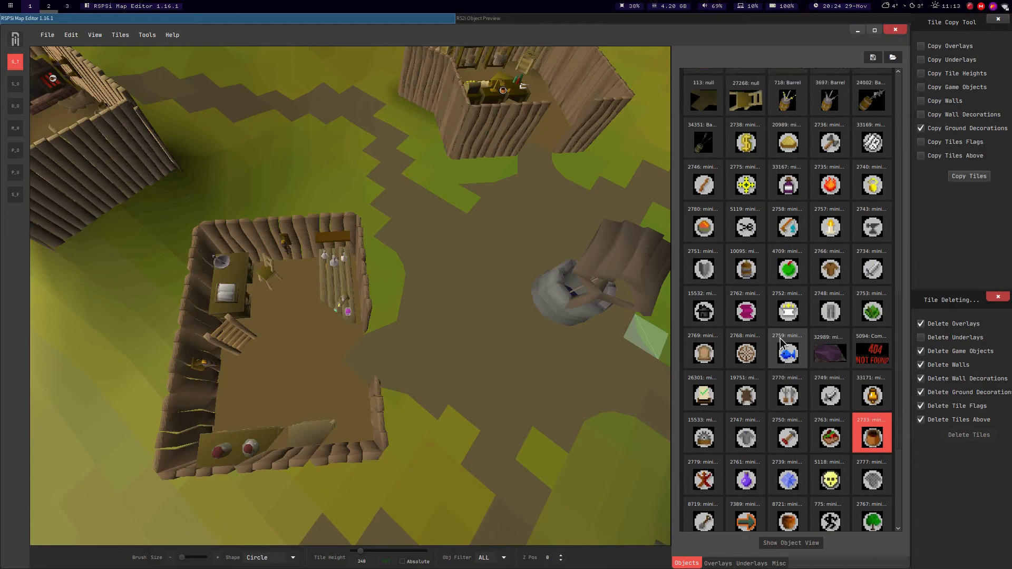
{"action": "scroll", "coordinate": [784, 301], "scroll_direction": "up", "scroll_amount": 1}
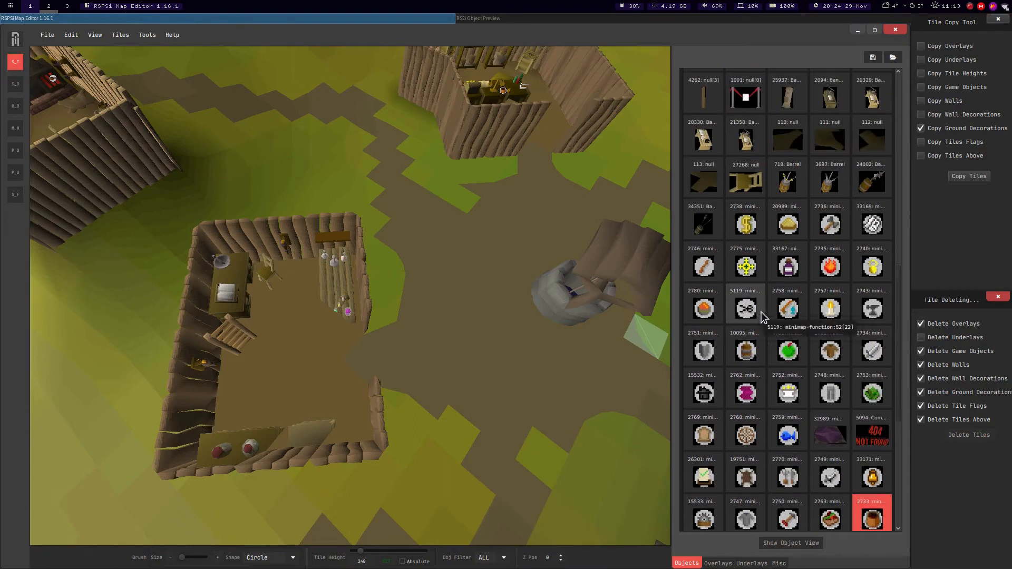
{"action": "scroll", "coordinate": [799, 296], "scroll_direction": "down", "scroll_amount": 2}
{"action": "scroll", "coordinate": [800, 307], "scroll_direction": "down", "scroll_amount": 5}
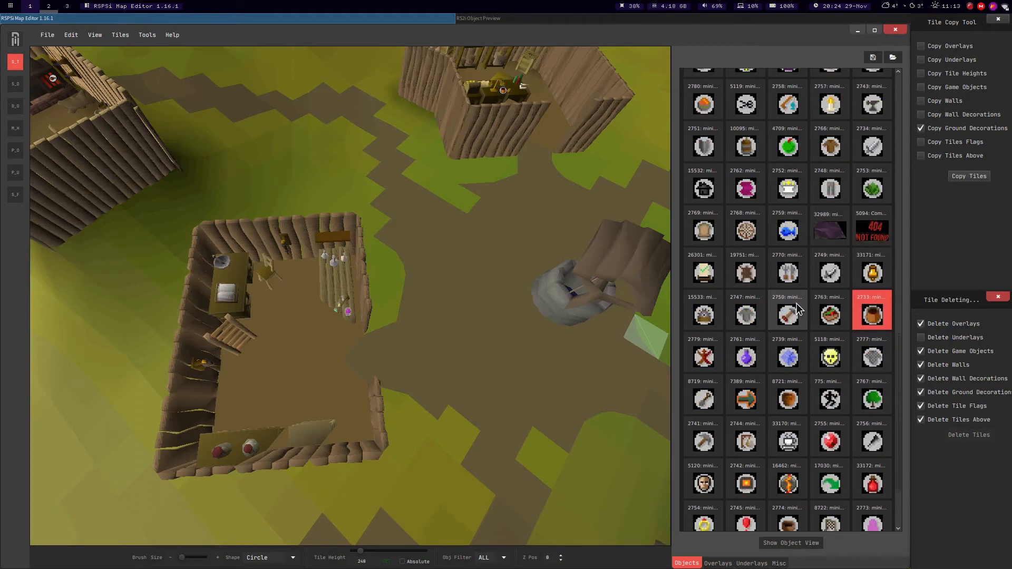
{"action": "middle_click_drag", "start_coordinate": [468, 280], "coordinate": [568, 546]}
{"action": "left_click", "coordinate": [559, 554]}
{"action": "middle_click_drag", "start_coordinate": [355, 304], "coordinate": [217, 204]}
{"action": "middle_click_drag", "start_coordinate": [334, 259], "coordinate": [554, 557]}
{"action": "left_click", "coordinate": [561, 562]}
{"action": "middle_click_drag", "start_coordinate": [365, 335], "coordinate": [340, 253]}
{"action": "middle_click_drag", "start_coordinate": [447, 264], "coordinate": [354, 271]}
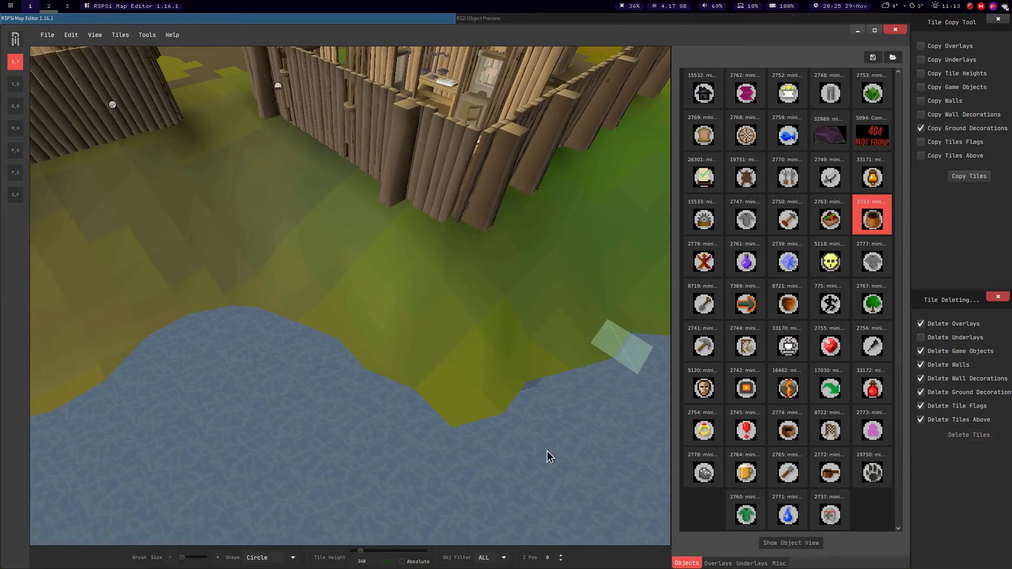
Turn on the tile height numbers across the map.
{"action": "middle_click_drag", "start_coordinate": [448, 459], "coordinate": [359, 151]}
{"action": "left_click", "coordinate": [98, 35]}
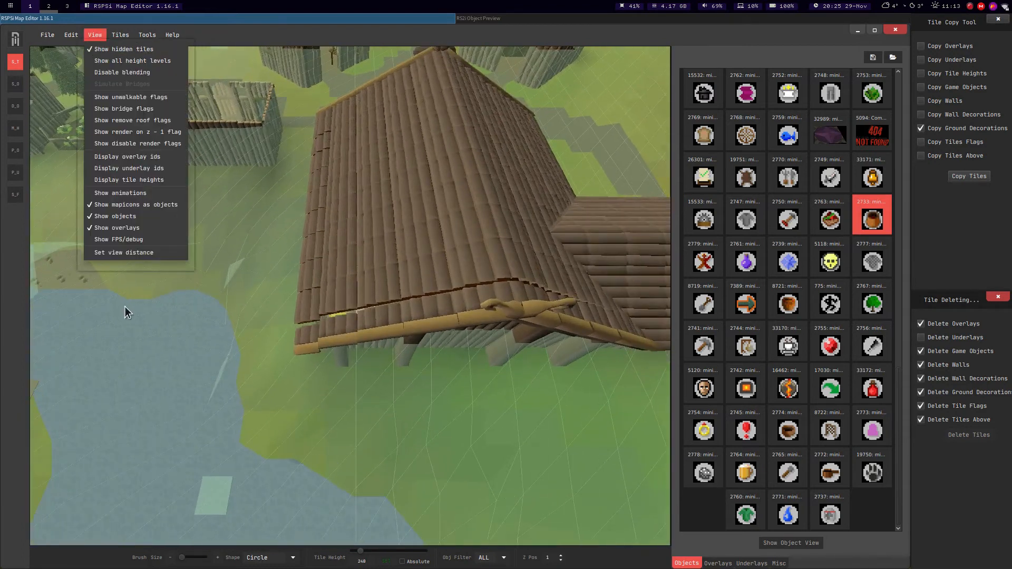
{"action": "left_click", "coordinate": [115, 180]}
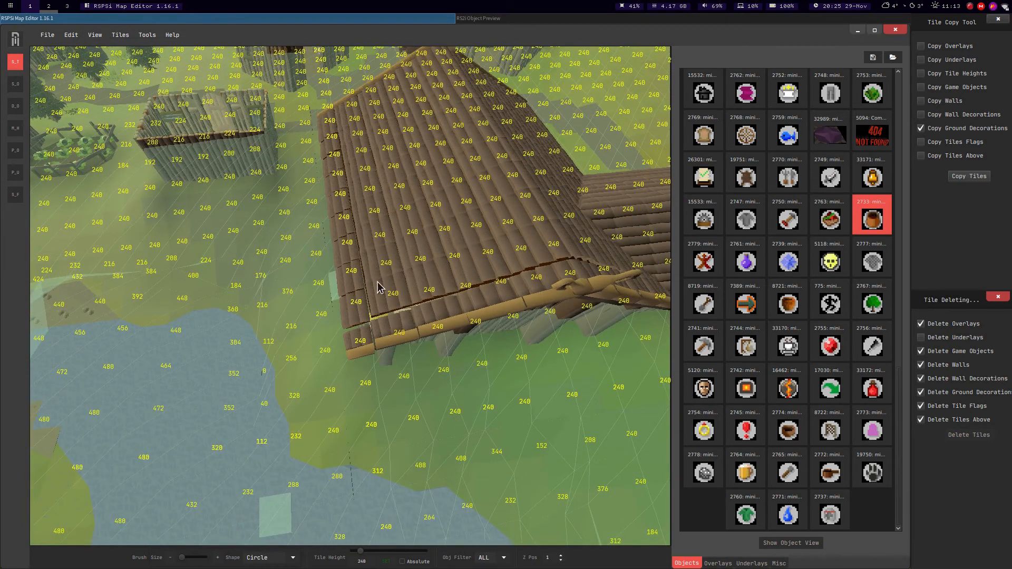
Switch the tile height display to absolute values around the wooden fort.
{"action": "middle_click_drag", "start_coordinate": [370, 283], "coordinate": [412, 279]}
{"action": "key", "text": "a"}
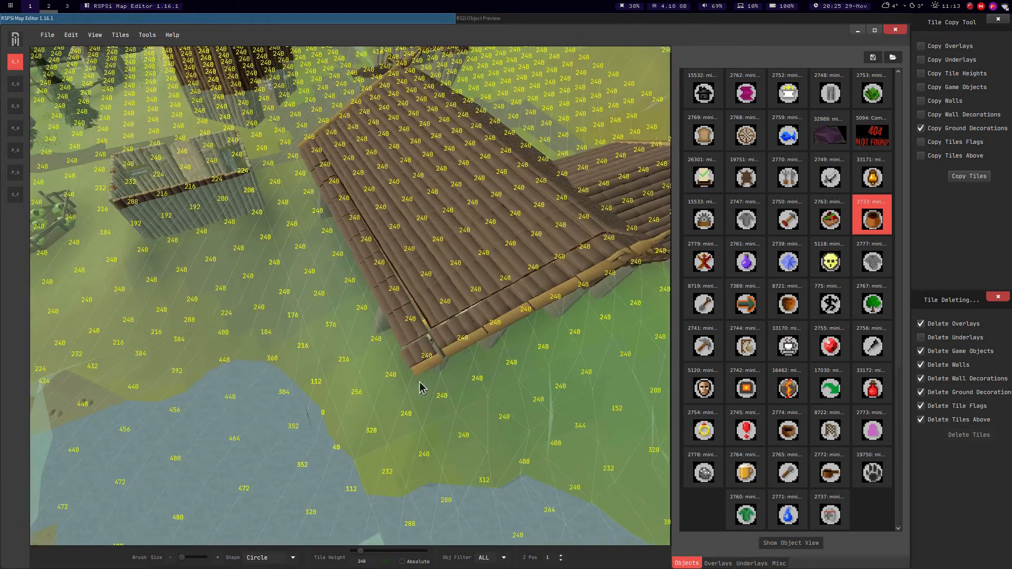
{"action": "middle_click_drag", "start_coordinate": [419, 388], "coordinate": [404, 404]}
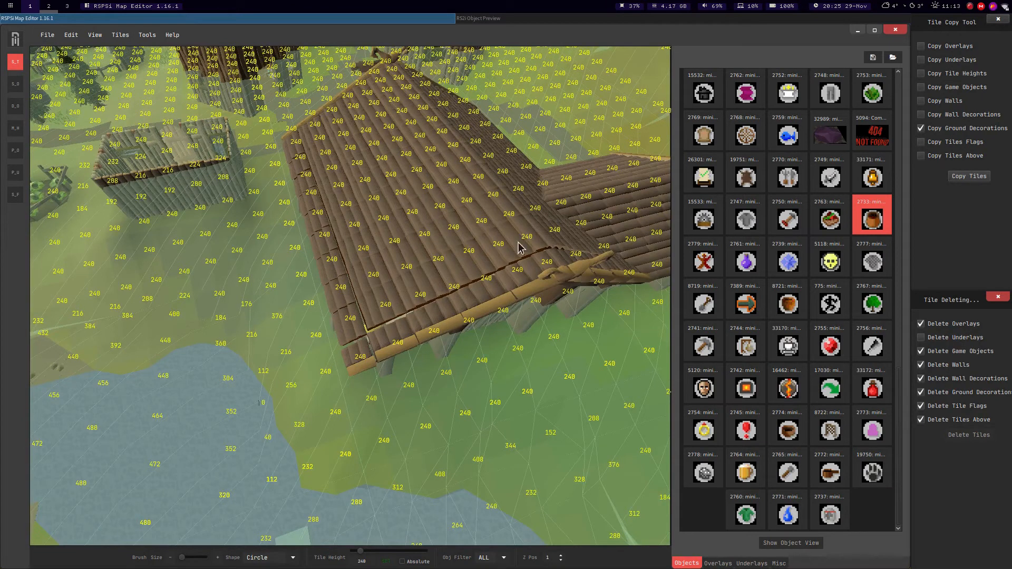
{"action": "middle_click_drag", "start_coordinate": [442, 402], "coordinate": [502, 382]}
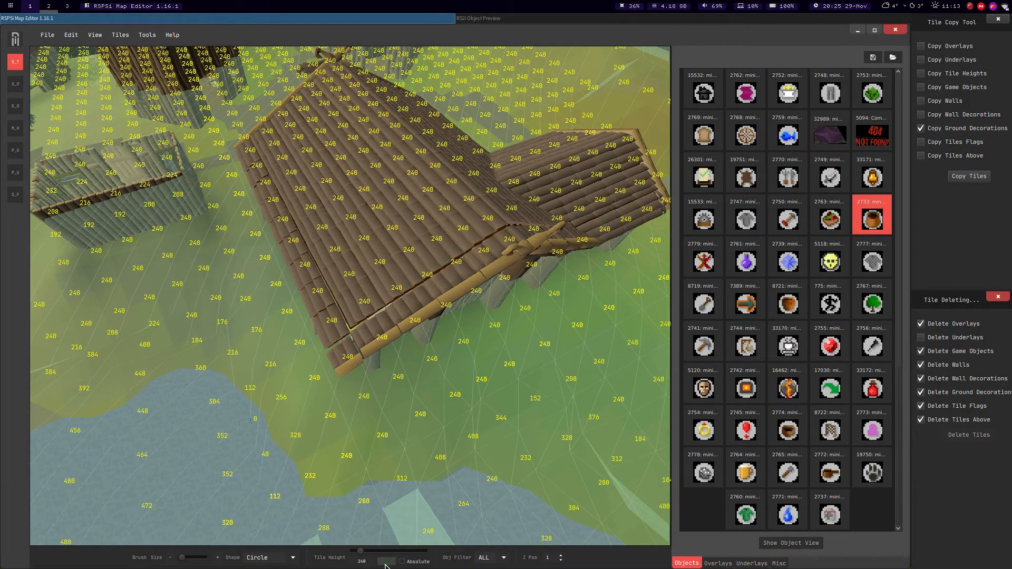
{"action": "left_click", "coordinate": [402, 561]}
{"action": "middle_click_drag", "start_coordinate": [330, 276], "coordinate": [361, 228]}
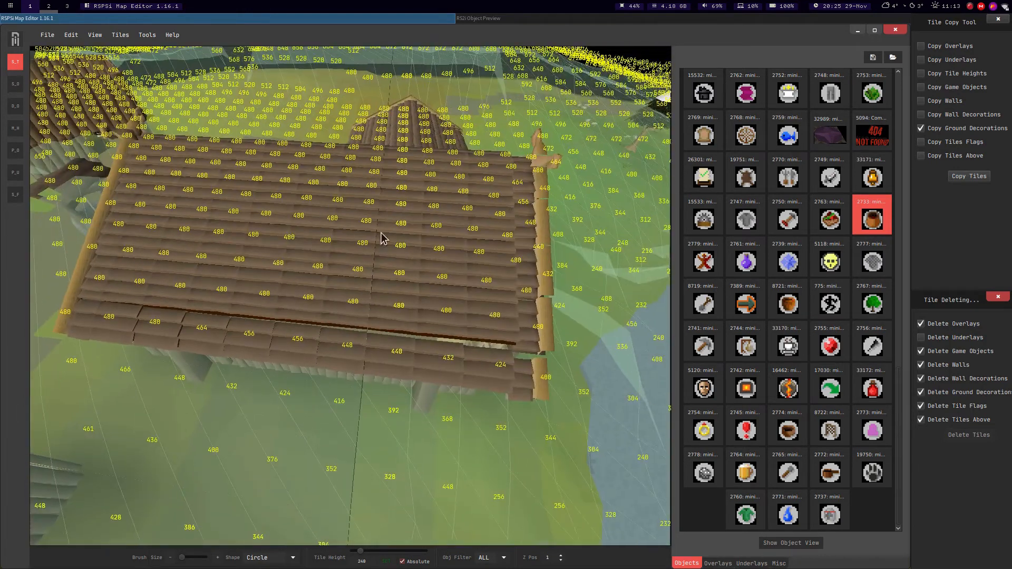
{"action": "left_click", "coordinate": [402, 561]}
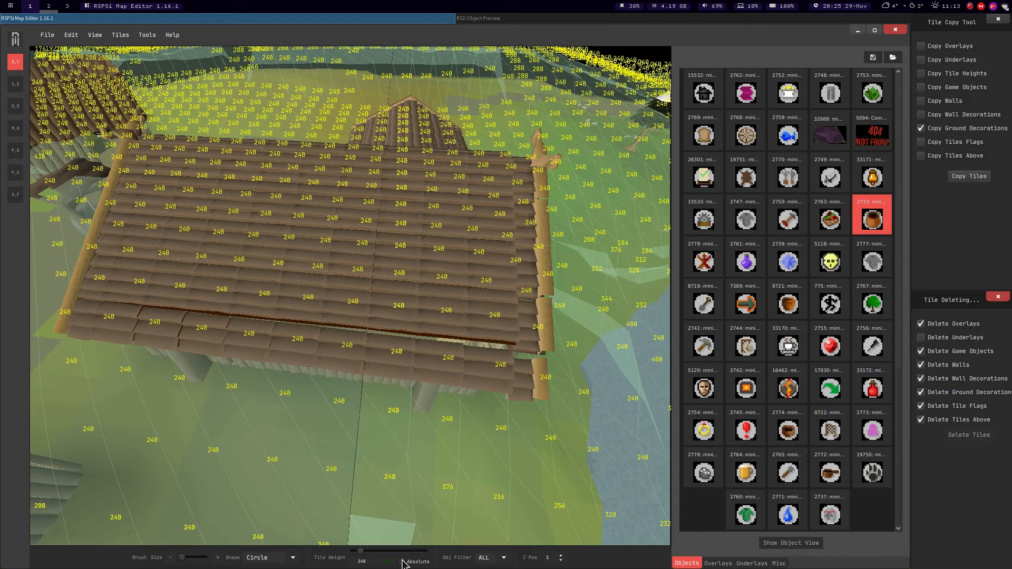
{"action": "left_click", "coordinate": [402, 561]}
Select a large rectangle of ground tiles beneath the wooden hall.
{"action": "middle_click_drag", "start_coordinate": [422, 499], "coordinate": [316, 158]}
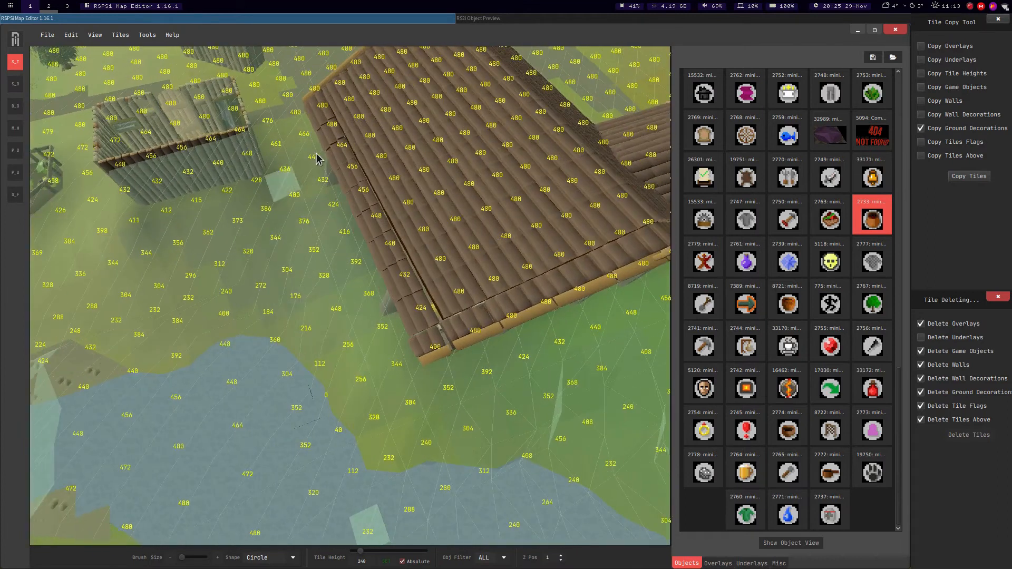
{"action": "key", "text": "d"}
{"action": "left_click_drag", "start_coordinate": [323, 178], "coordinate": [624, 253]}
{"action": "key", "text": "d"}
{"action": "key", "text": "a"}
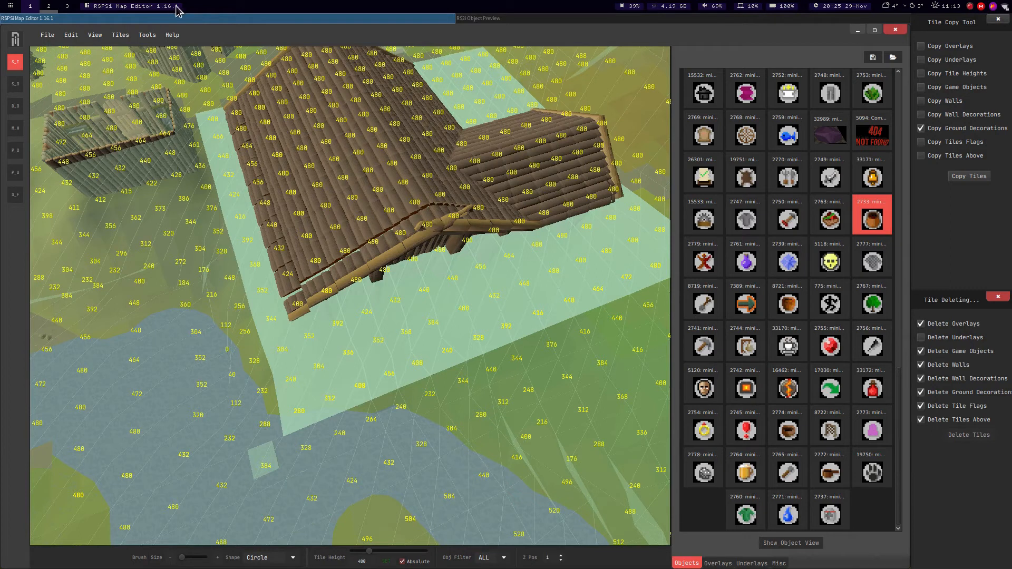
Set the selected tiles to absolute height 480, then reset tile heights and reload the map.
{"action": "left_click", "coordinate": [121, 35]}
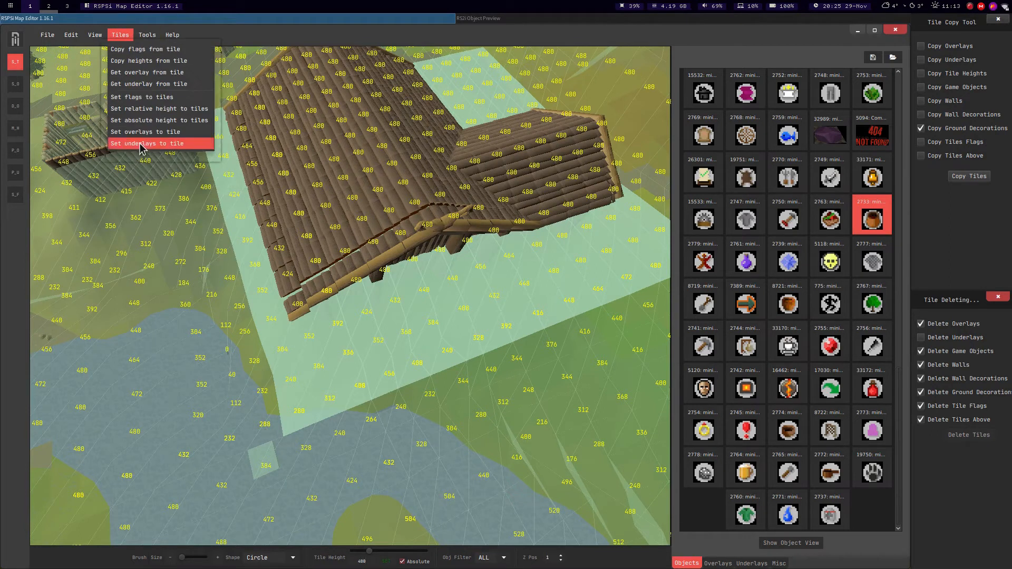
{"action": "left_click", "coordinate": [136, 121]}
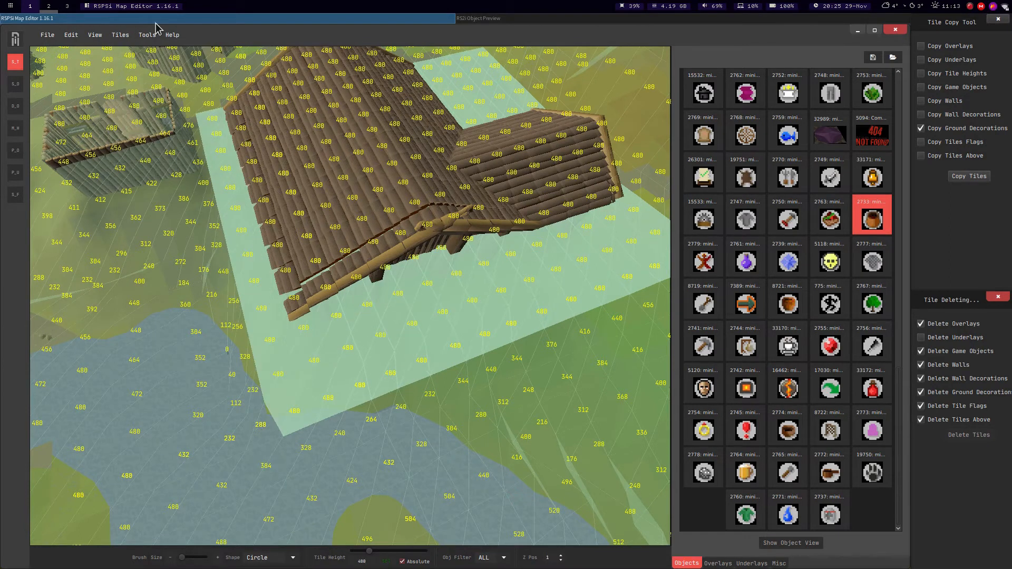
{"action": "left_click", "coordinate": [147, 35]}
{"action": "left_click", "coordinate": [163, 117]}
{"action": "left_click", "coordinate": [140, 35]}
{"action": "left_click", "coordinate": [155, 98]}
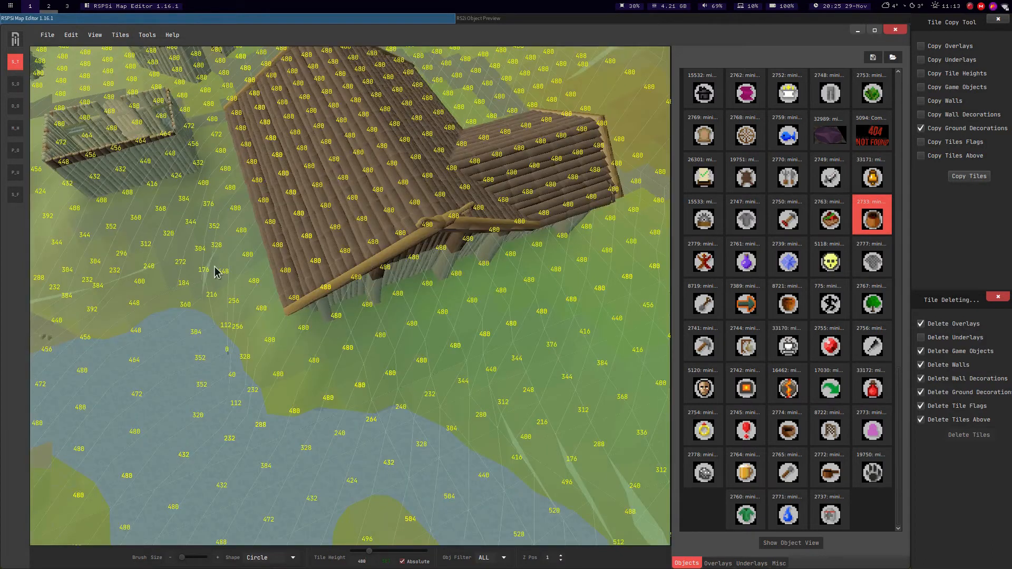
Switch heights back to relative and select a patch of tiles around the thatched hut.
{"action": "middle_click_drag", "start_coordinate": [250, 235], "coordinate": [403, 409]}
{"action": "key", "text": "a"}
{"action": "key", "text": "d"}
{"action": "key", "text": "d"}
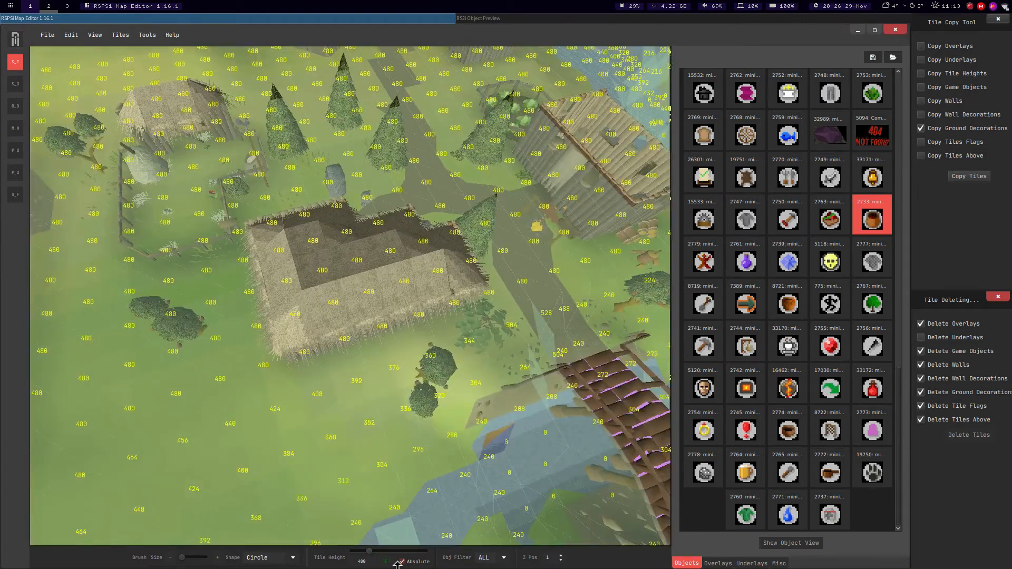
{"action": "left_click", "coordinate": [404, 560]}
{"action": "middle_click_drag", "start_coordinate": [450, 352], "coordinate": [406, 304]}
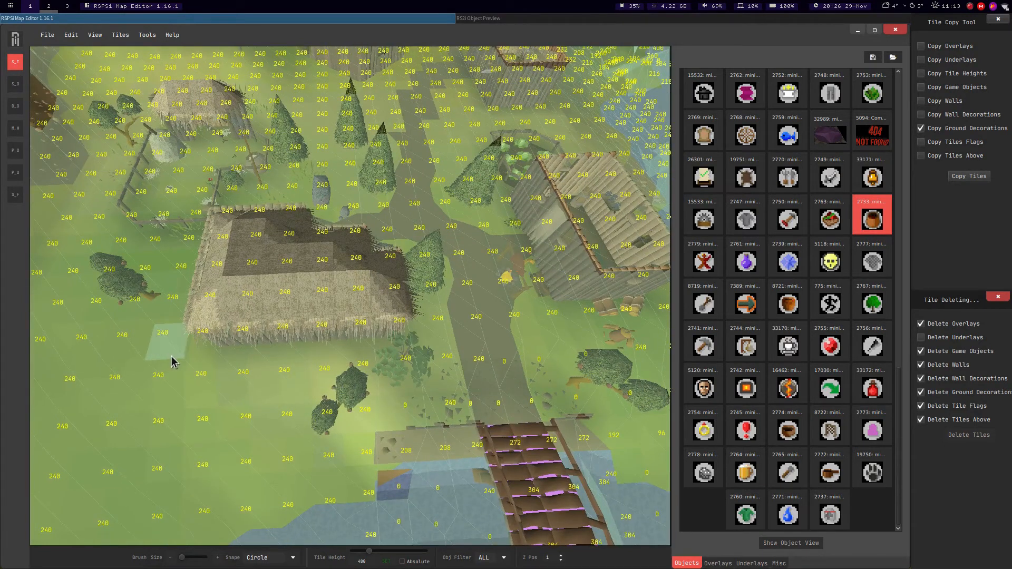
{"action": "left_click_drag", "start_coordinate": [438, 184], "coordinate": [502, 152]}
{"action": "key", "text": "d"}
{"action": "middle_click_drag", "start_coordinate": [295, 198], "coordinate": [519, 304]}
{"action": "left_click_drag", "start_coordinate": [519, 309], "coordinate": [295, 293]}
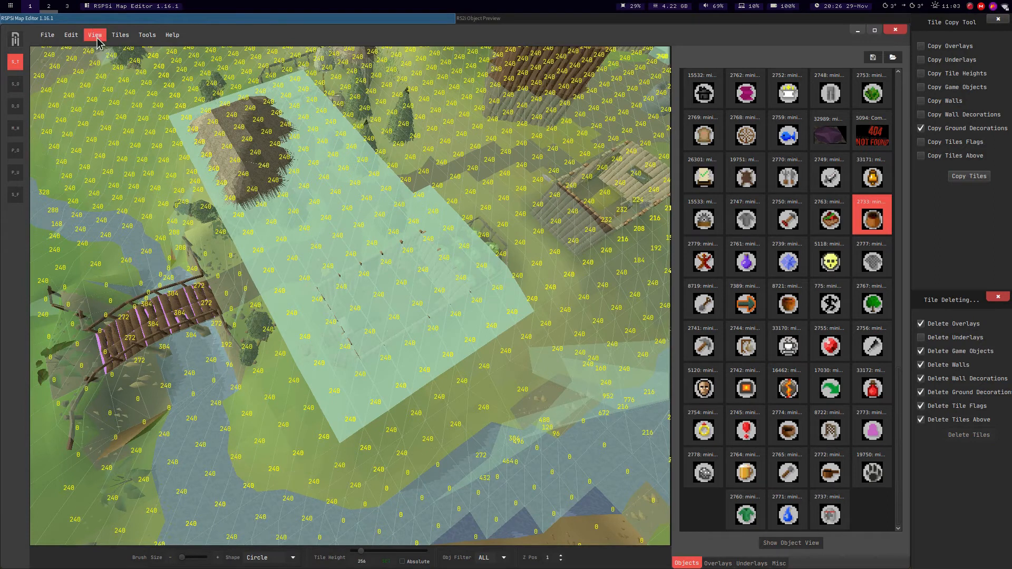
Raise the selected tiles to a relative height of 256.
{"action": "left_click", "coordinate": [113, 37]}
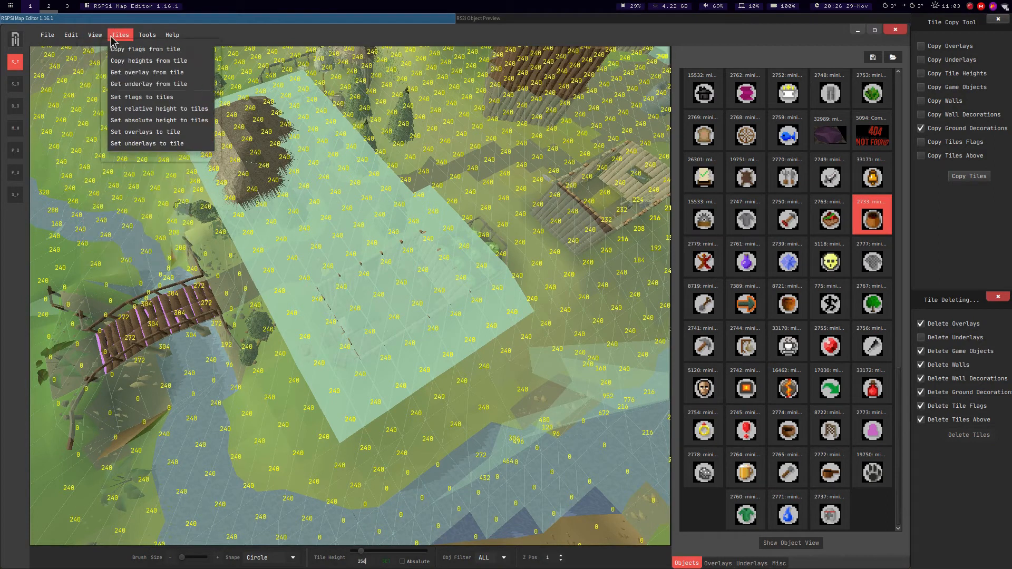
{"action": "left_click", "coordinate": [130, 109]}
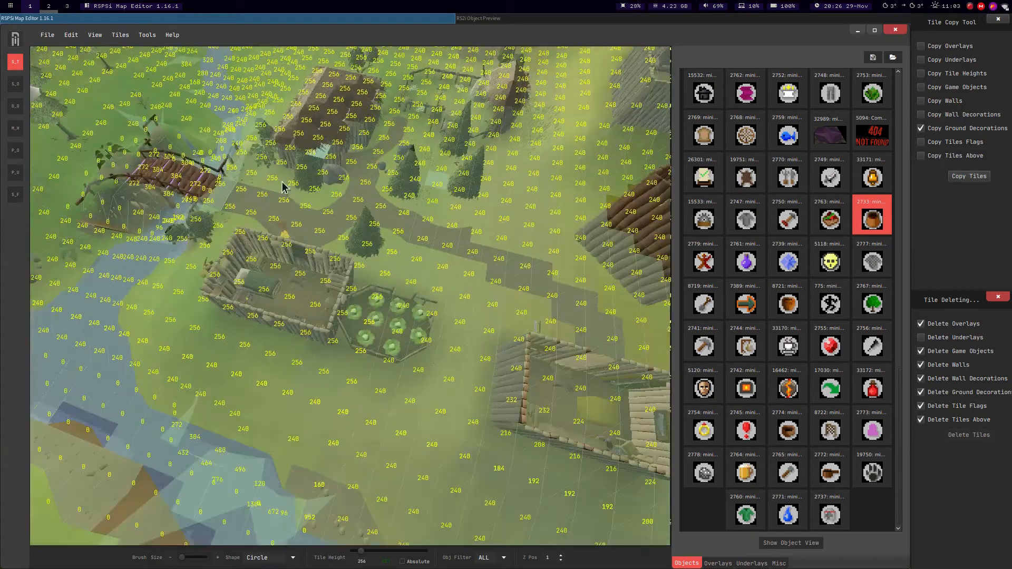
{"action": "left_click", "coordinate": [95, 35]}
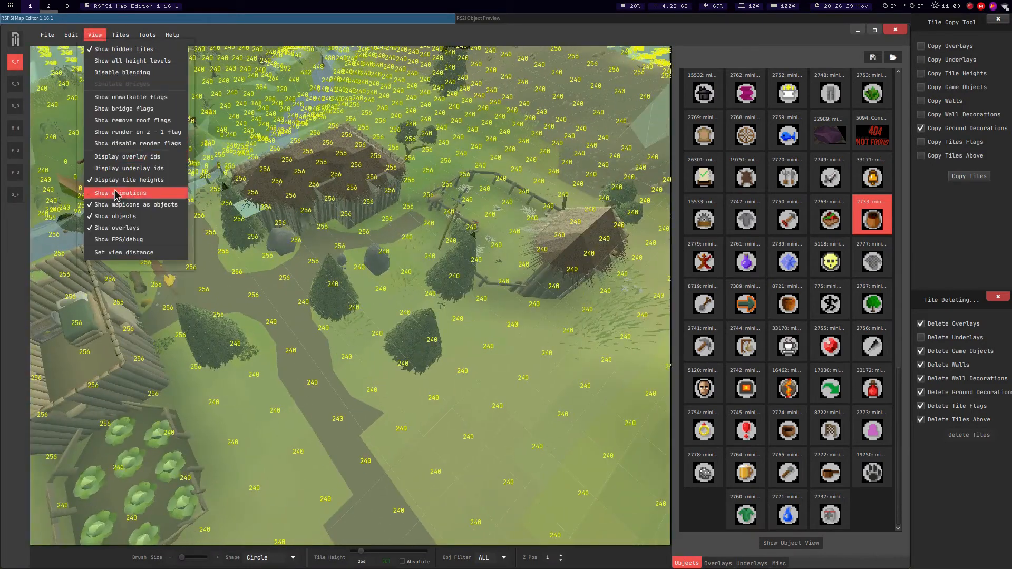
Hide tile height numbers, set Z Pos to 0, and force a map update.
{"action": "left_click", "coordinate": [126, 180]}
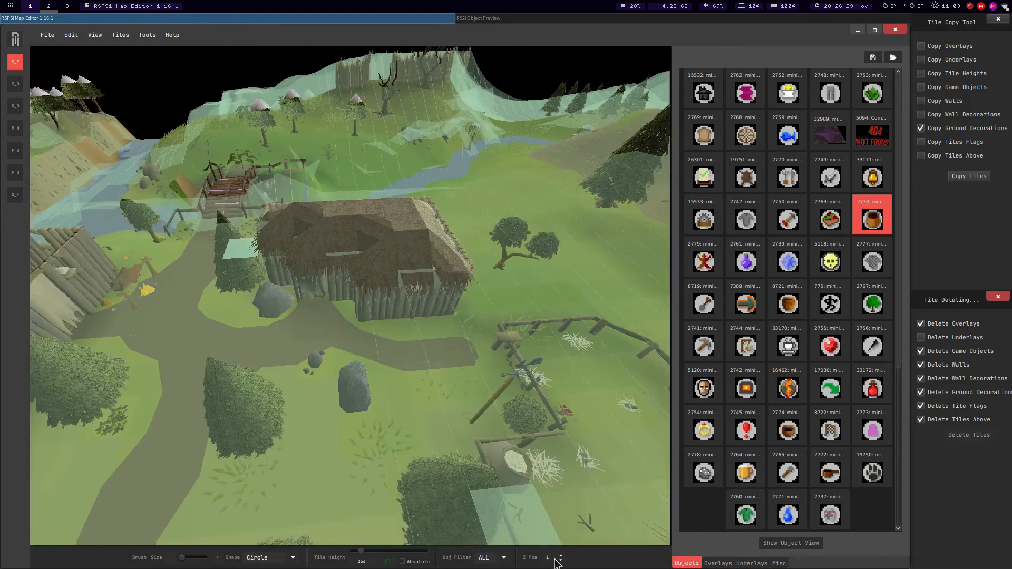
{"action": "left_click", "coordinate": [561, 560]}
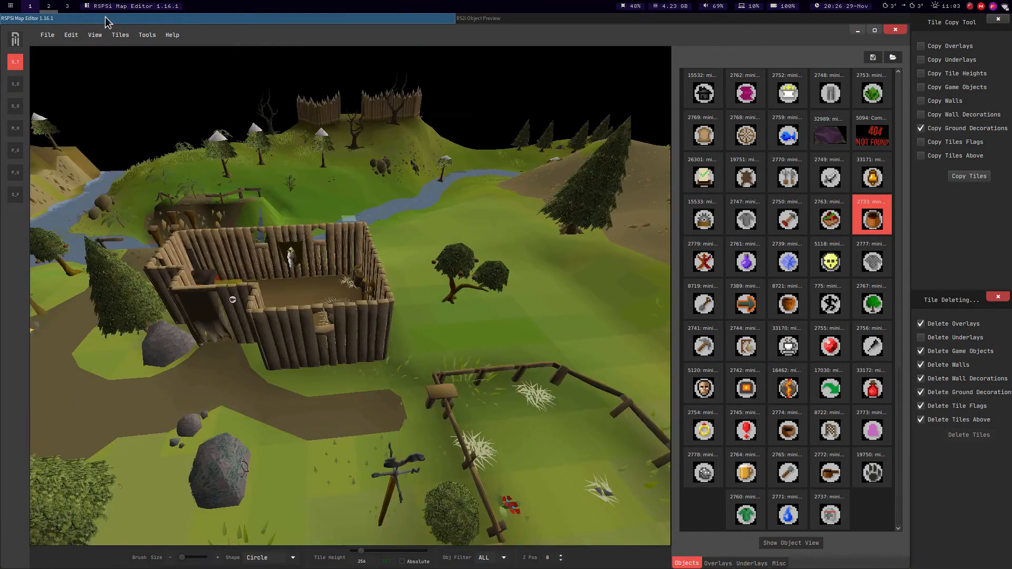
{"action": "left_click", "coordinate": [147, 35]}
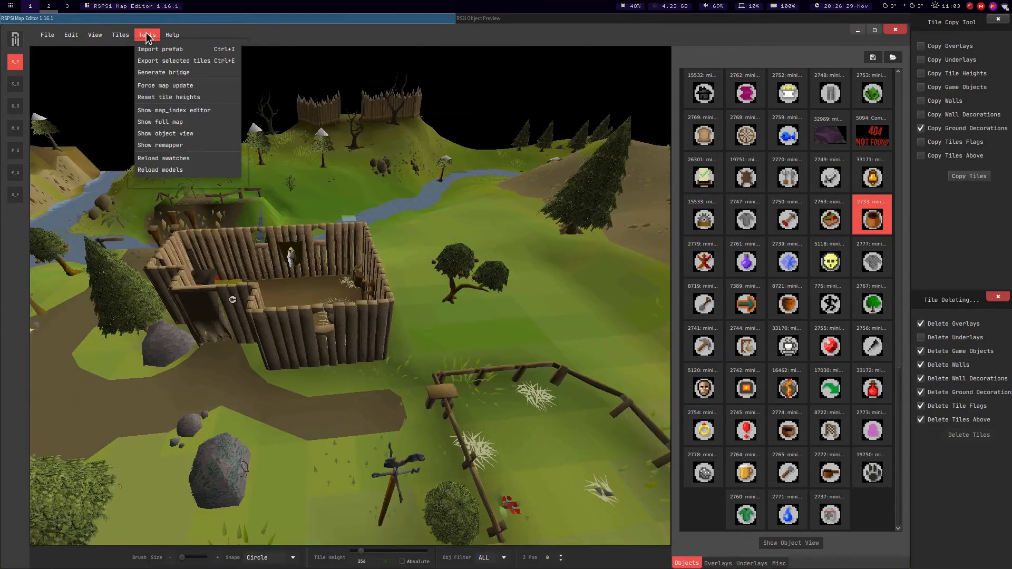
{"action": "left_click", "coordinate": [153, 85]}
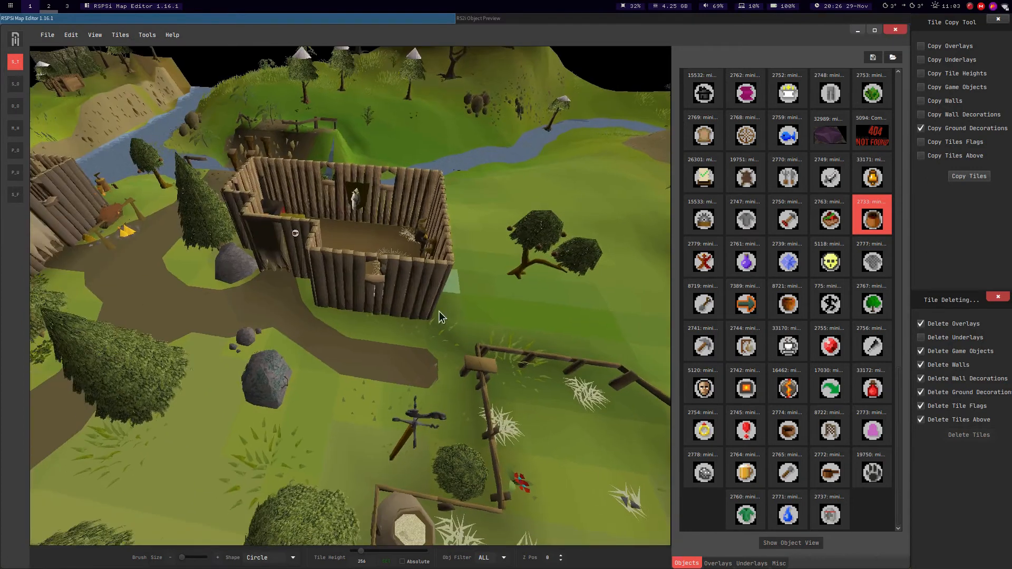
Show all height levels so the thatched roofs reappear, viewing the house from several angles.
{"action": "middle_click_drag", "start_coordinate": [439, 311], "coordinate": [390, 200]}
{"action": "key", "text": "w"}
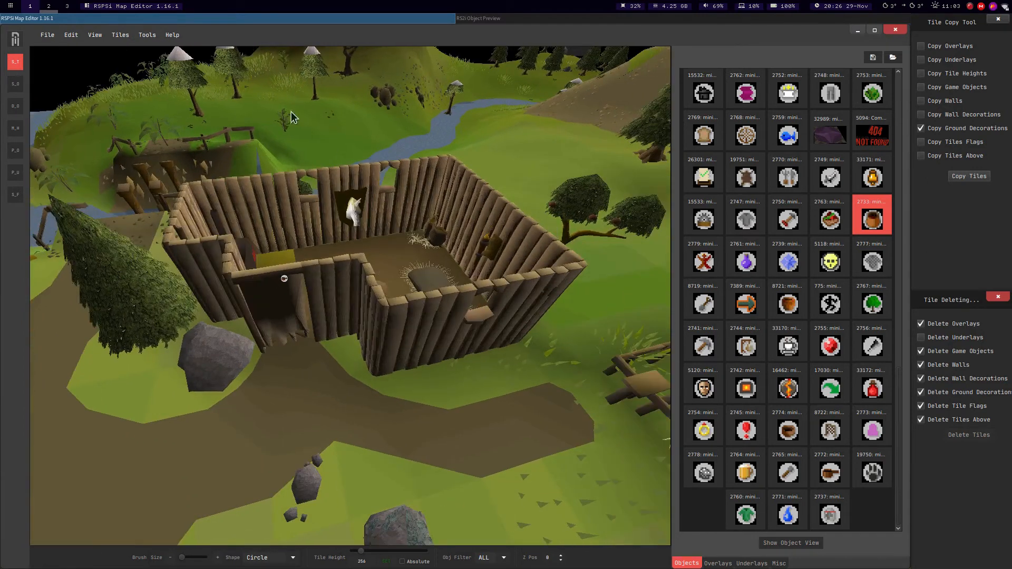
{"action": "left_click", "coordinate": [119, 35]}
{"action": "mouse_move", "coordinate": [97, 38]}
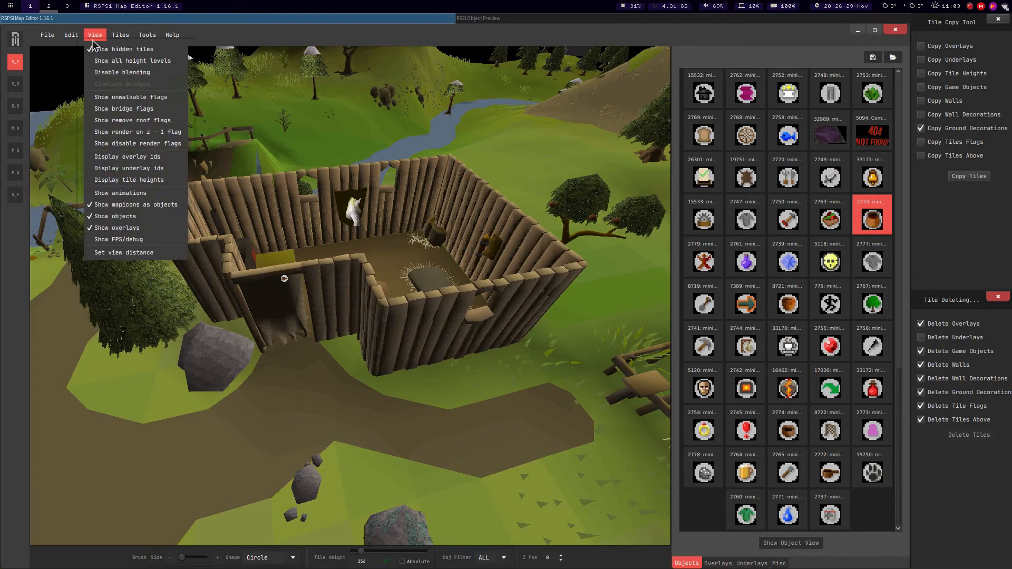
{"action": "left_click", "coordinate": [108, 61]}
{"action": "middle_click_drag", "start_coordinate": [344, 222], "coordinate": [502, 202]}
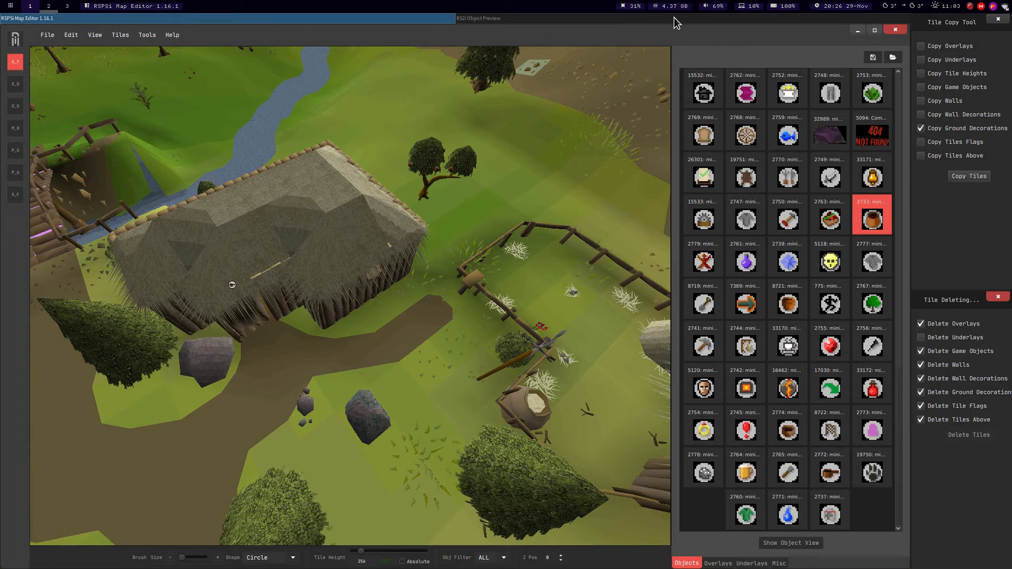
{"action": "middle_click_drag", "start_coordinate": [655, 61], "coordinate": [510, 259]}
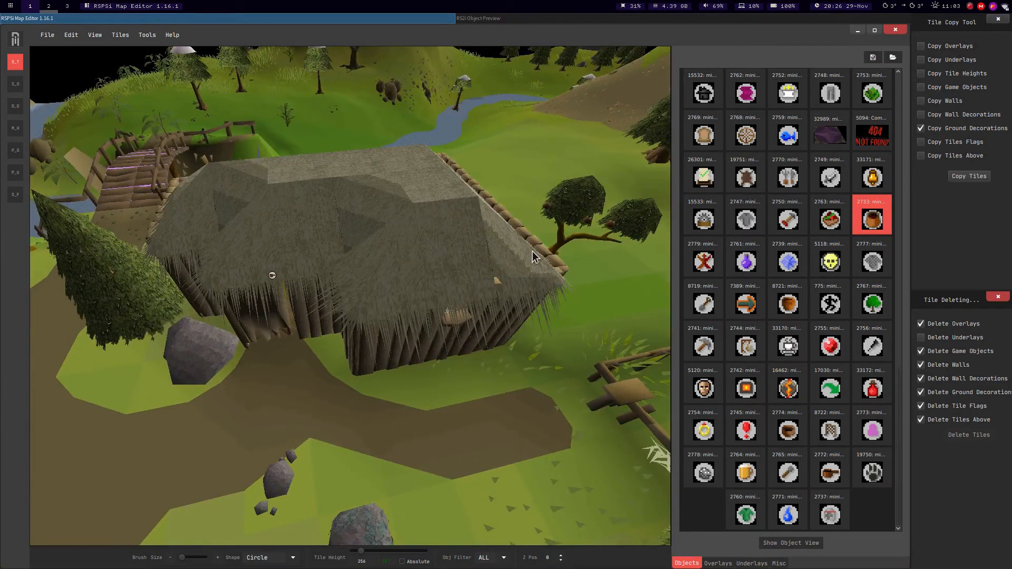
{"action": "middle_click_drag", "start_coordinate": [454, 270], "coordinate": [421, 138]}
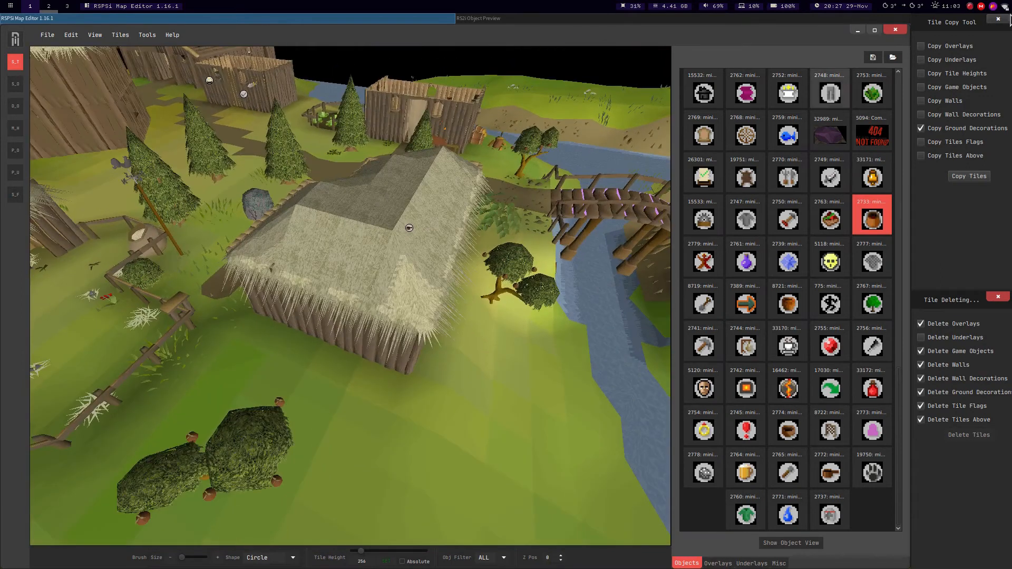
Glance at the MEGAsync transfer list, then return focus to the map editor.
{"action": "left_click", "coordinate": [982, 7]}
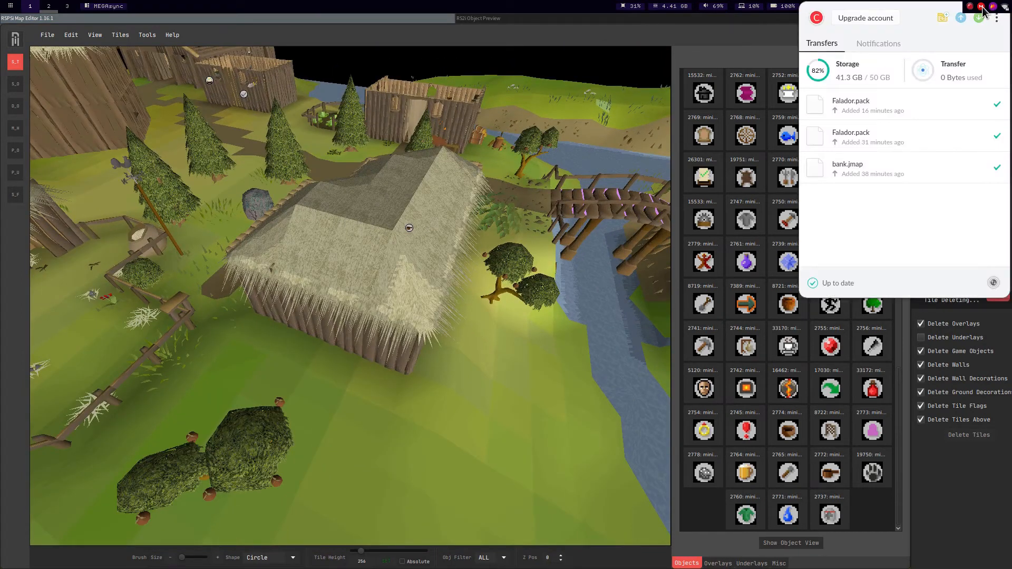
{"action": "mouse_move", "coordinate": [890, 113]}
{"action": "left_click", "coordinate": [707, 35]}
{"action": "middle_click_drag", "start_coordinate": [428, 289], "coordinate": [483, 316]}
{"action": "scroll", "coordinate": [433, 328], "scroll_direction": "down", "scroll_amount": 3}
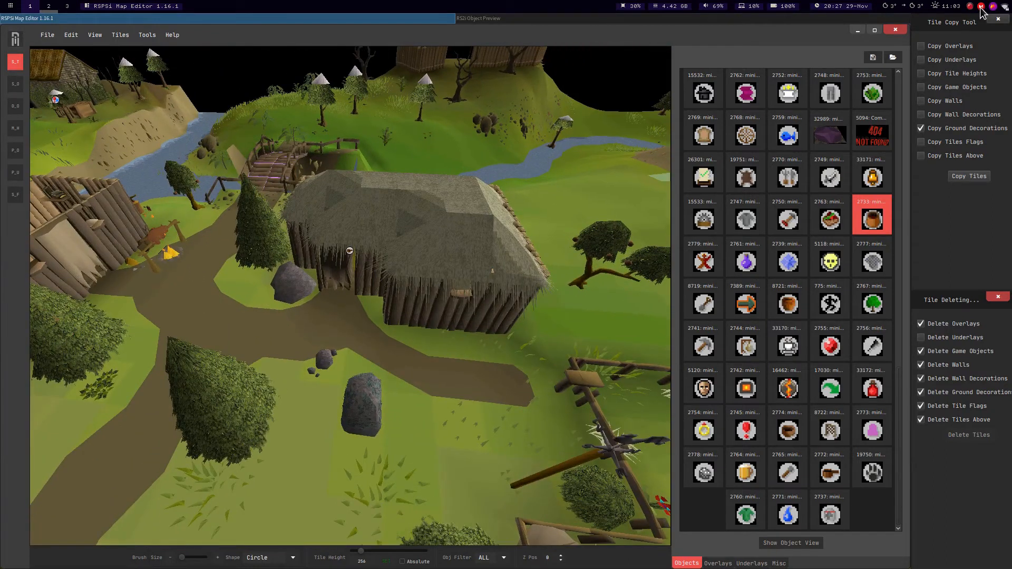
Close the MEGAsync panel and orbit the map toward the cabbage garden and hills.
{"action": "left_click", "coordinate": [982, 7]}
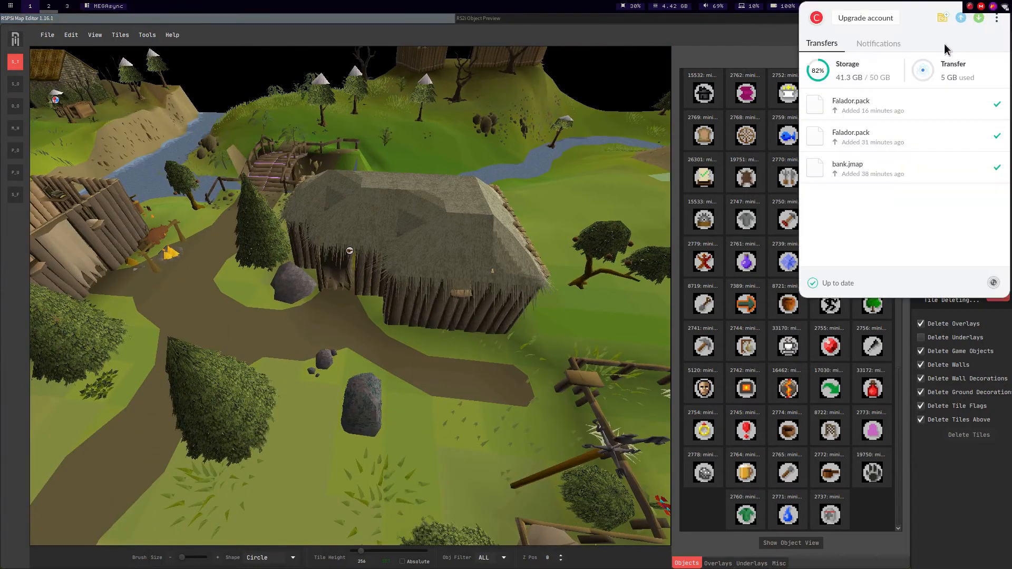
{"action": "left_click", "coordinate": [695, 21]}
{"action": "left_click", "coordinate": [110, 17]}
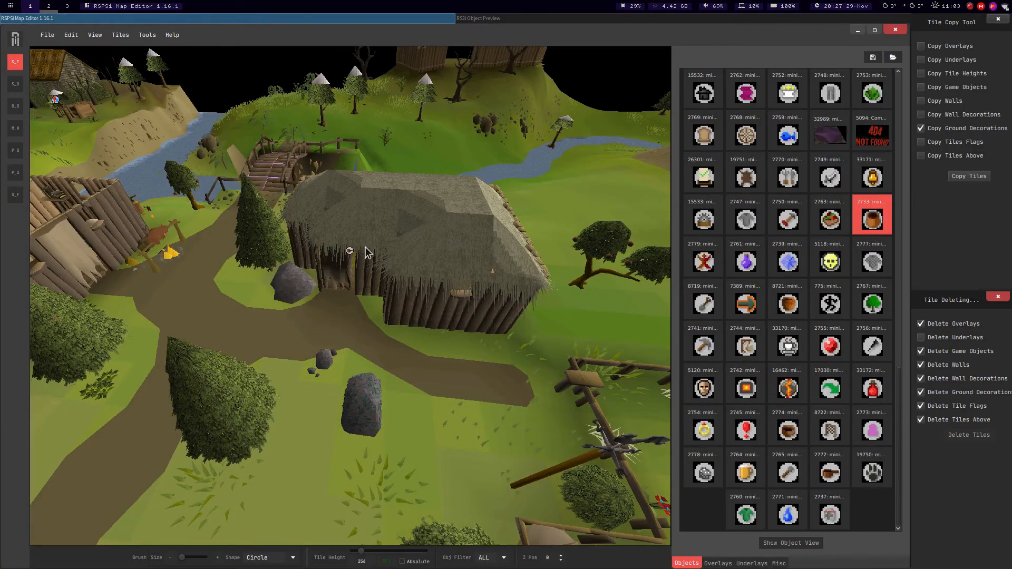
{"action": "middle_click_drag", "start_coordinate": [368, 250], "coordinate": [343, 279]}
{"action": "scroll", "coordinate": [344, 279], "scroll_direction": "down", "scroll_amount": 3}
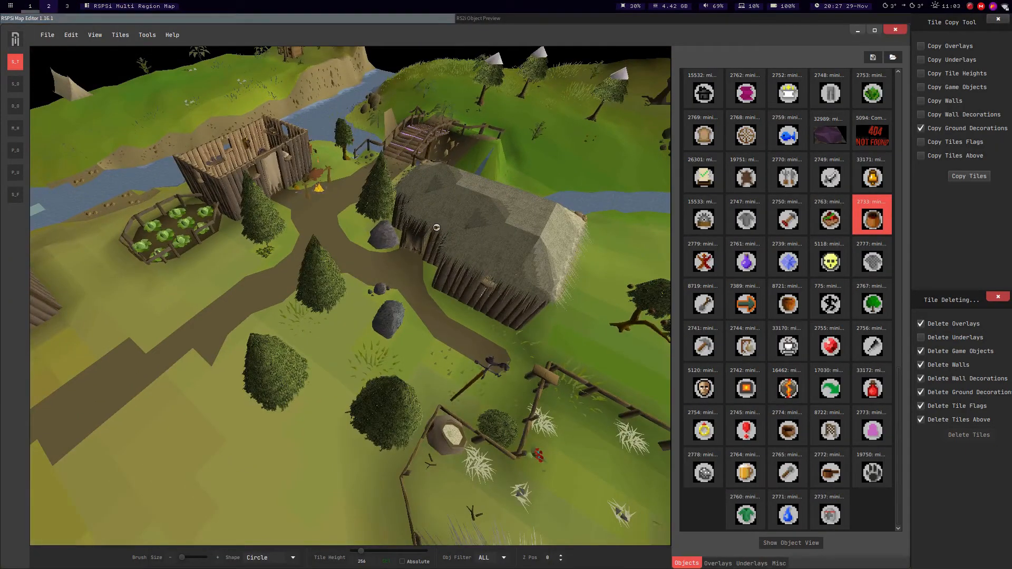
{"action": "middle_click_drag", "start_coordinate": [263, 222], "coordinate": [485, 319]}
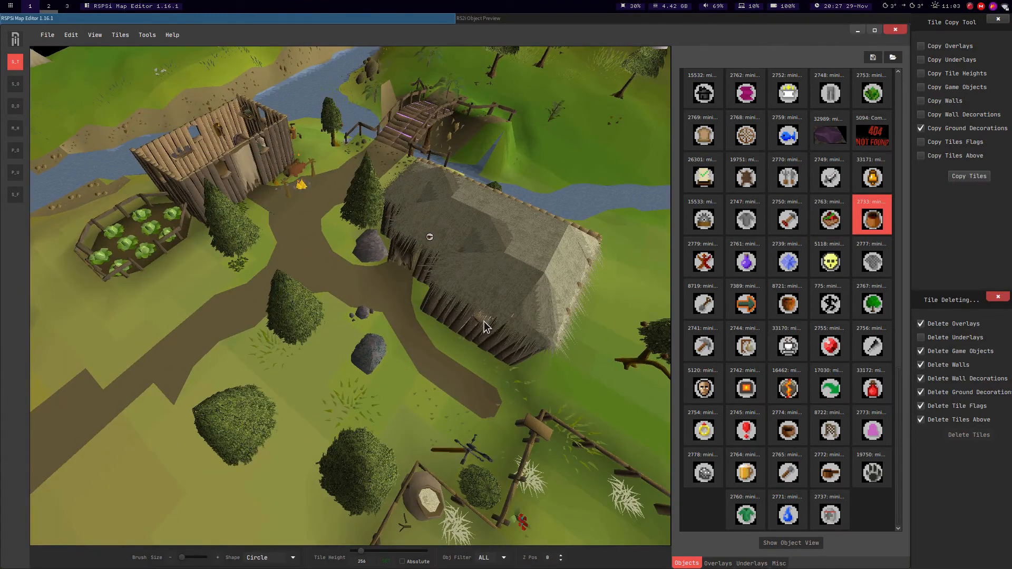
{"action": "middle_click_drag", "start_coordinate": [409, 344], "coordinate": [463, 369]}
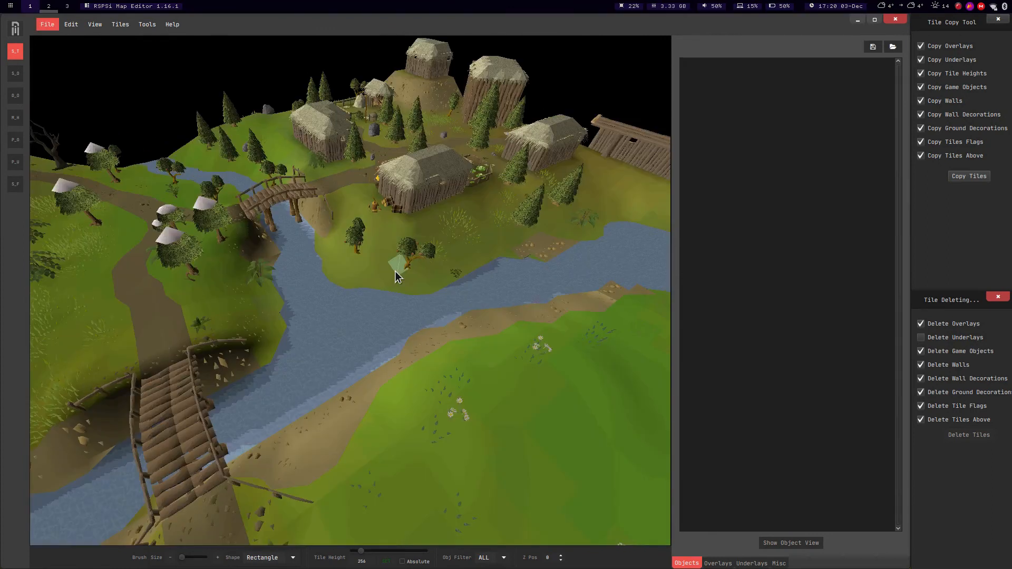
Turn off Show all height levels so the roofless hut interiors show.
{"action": "middle_click_drag", "start_coordinate": [407, 282], "coordinate": [429, 283]}
{"action": "scroll", "coordinate": [429, 283], "scroll_direction": "up", "scroll_amount": 10}
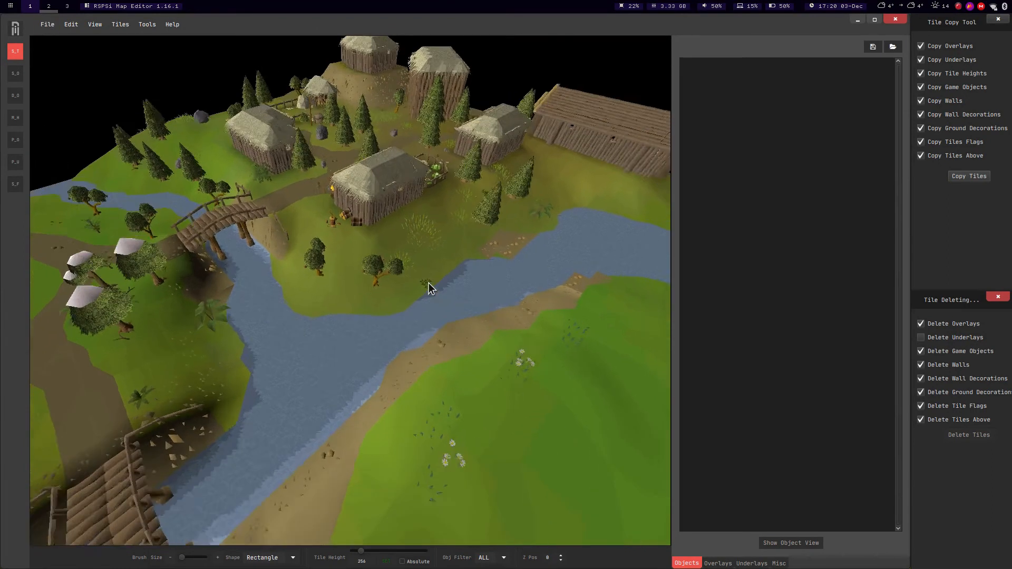
{"action": "key", "text": "w"}
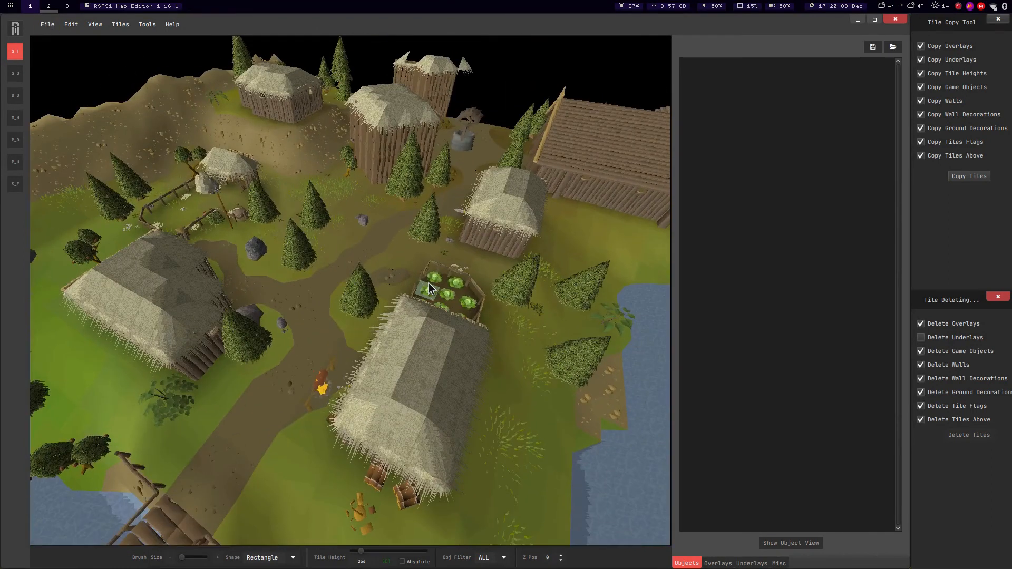
{"action": "key", "text": "d"}
{"action": "middle_click_drag", "start_coordinate": [429, 283], "coordinate": [399, 211]}
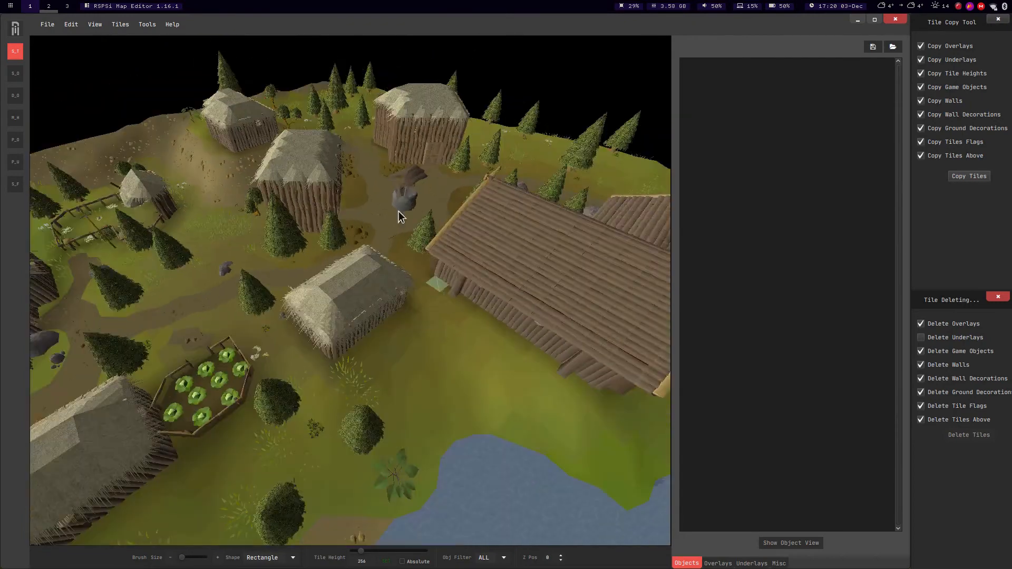
{"action": "key", "text": "d"}
{"action": "middle_click_drag", "start_coordinate": [438, 238], "coordinate": [285, 132]}
{"action": "left_click", "coordinate": [91, 30]}
{"action": "left_click", "coordinate": [98, 54]}
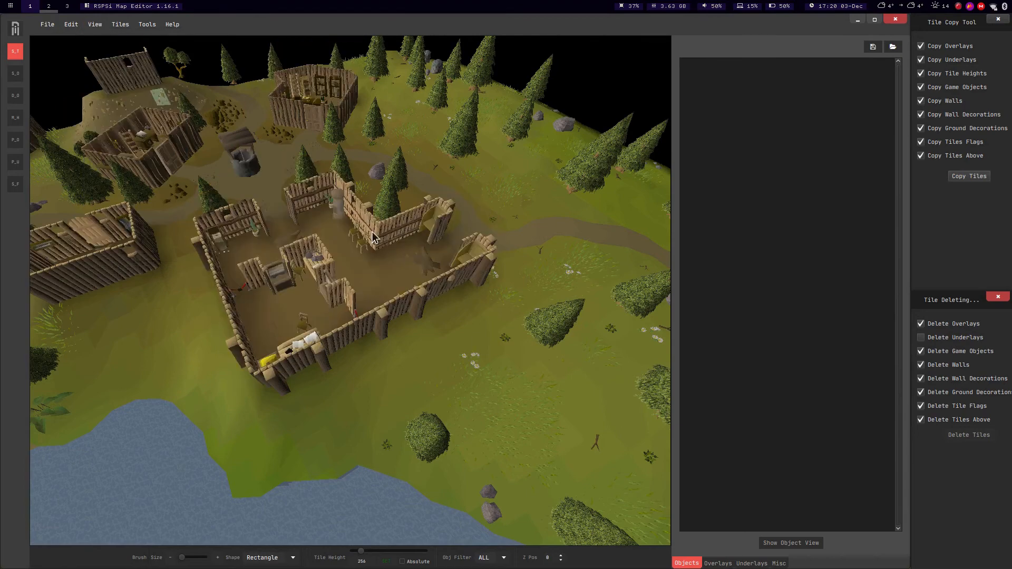
Display the minimap icons as objects across the village.
{"action": "key", "text": "w"}
{"action": "key", "text": "a"}
{"action": "key", "text": "s"}
{"action": "key", "text": "Right"}
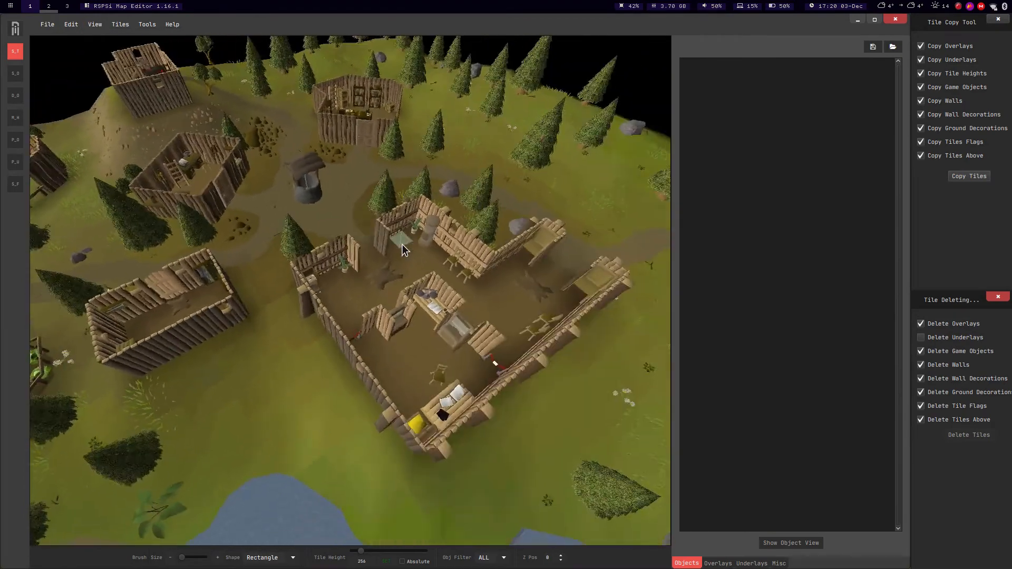
{"action": "key", "text": "a"}
{"action": "left_click", "coordinate": [101, 26]}
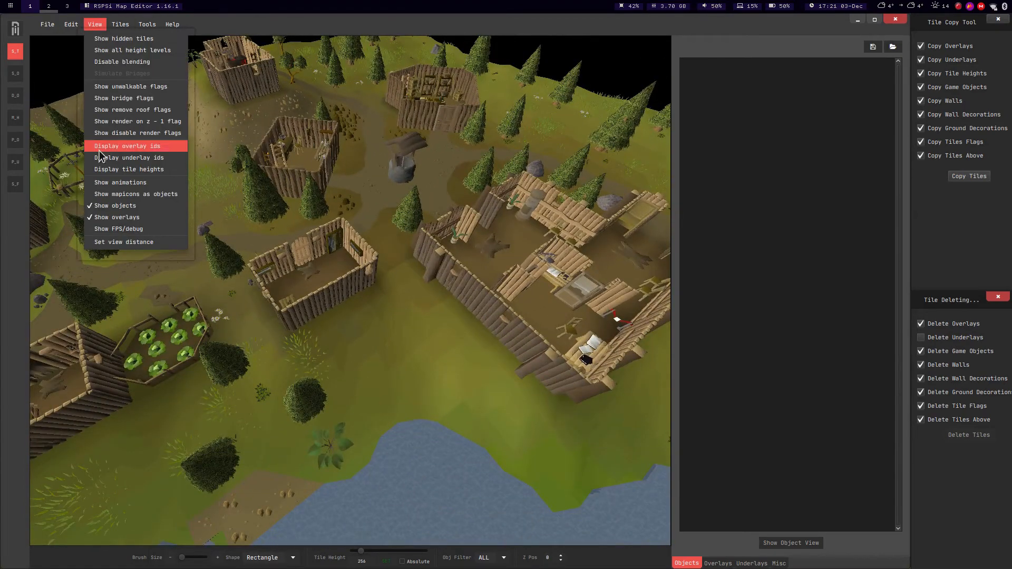
{"action": "left_click", "coordinate": [113, 194]}
Fly the camera back and forth along the village path.
{"action": "middle_click_drag", "start_coordinate": [443, 305], "coordinate": [419, 302]}
{"action": "key", "text": "a"}
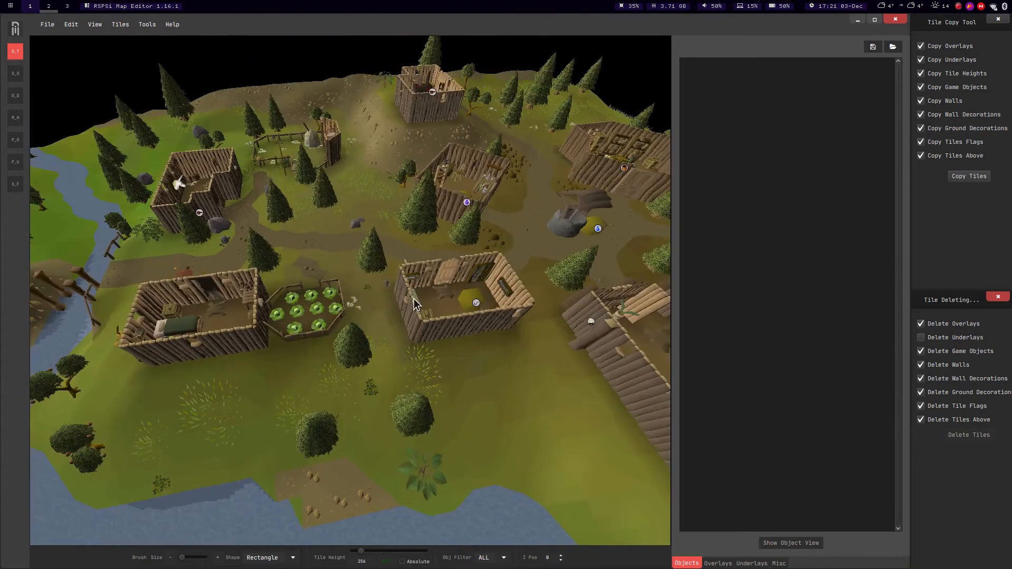
{"action": "key", "text": "Right"}
{"action": "key", "text": "w"}
{"action": "key", "text": "d"}
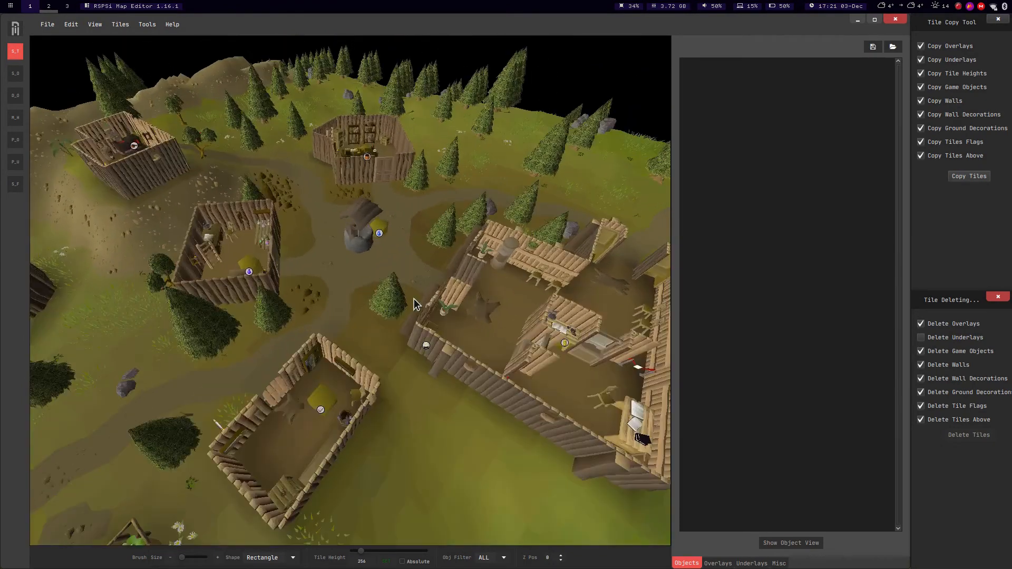
{"action": "key", "text": "w"}
{"action": "key", "text": "d"}
{"action": "key", "text": "Left"}
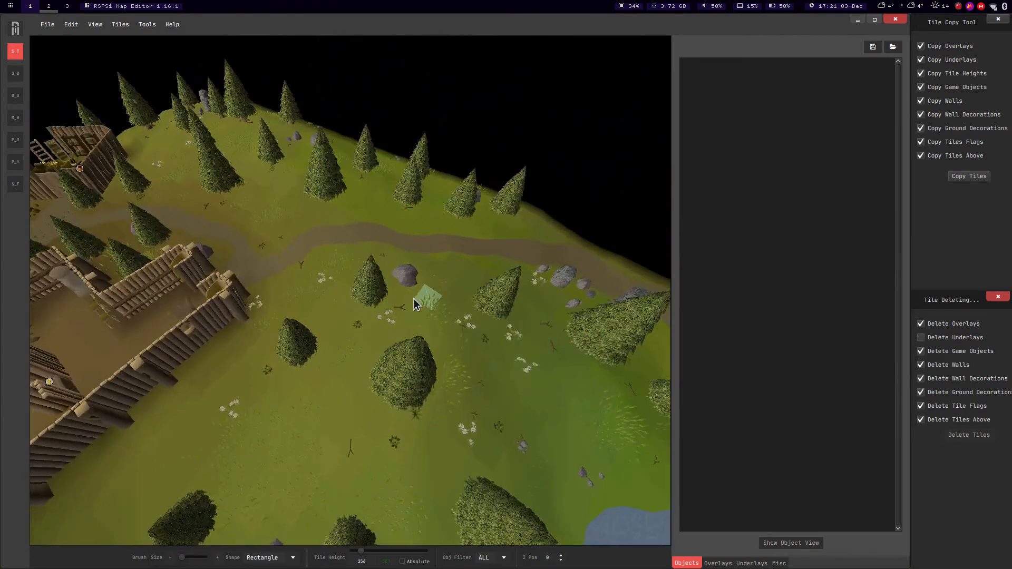
{"action": "key", "text": "Right"}
{"action": "key", "text": "a"}
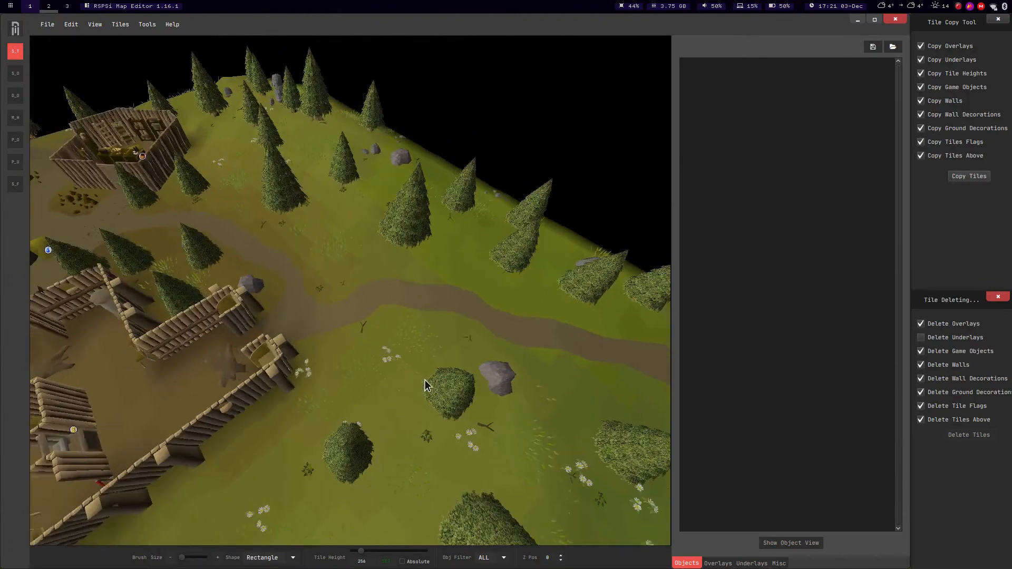
{"action": "key", "text": "Left"}
{"action": "key", "text": "d"}
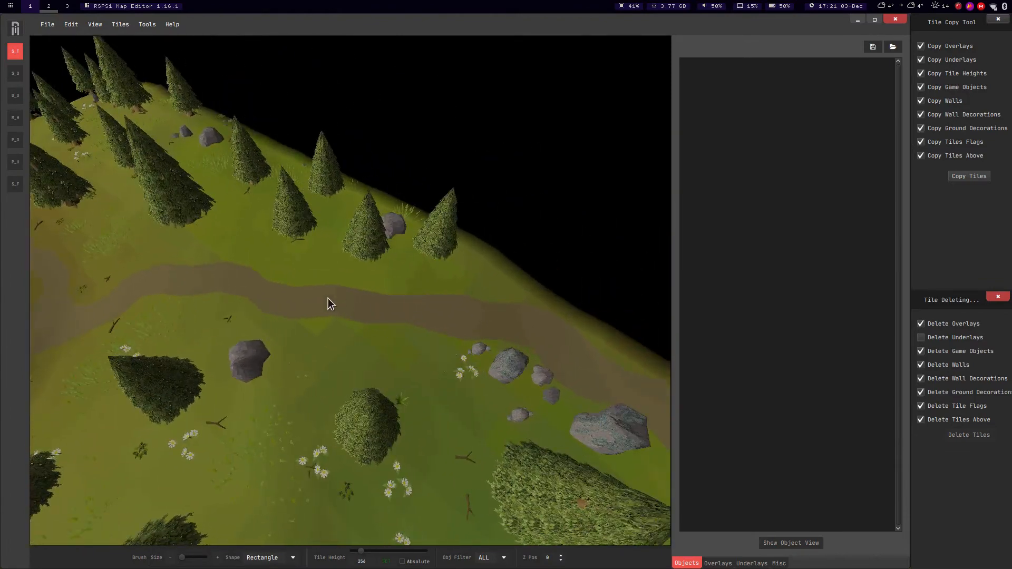
{"action": "key", "text": "Right"}
{"action": "key", "text": "a"}
{"action": "key", "text": "w"}
{"action": "key", "text": "a"}
{"action": "key", "text": "Right"}
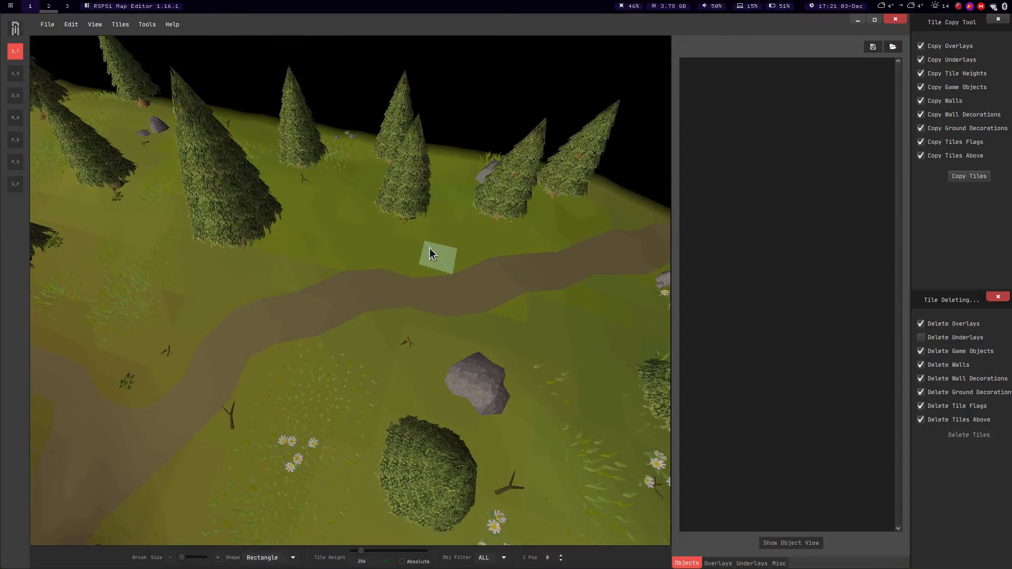
{"action": "key", "text": "s"}
{"action": "key", "text": "Left"}
{"action": "key", "text": "d"}
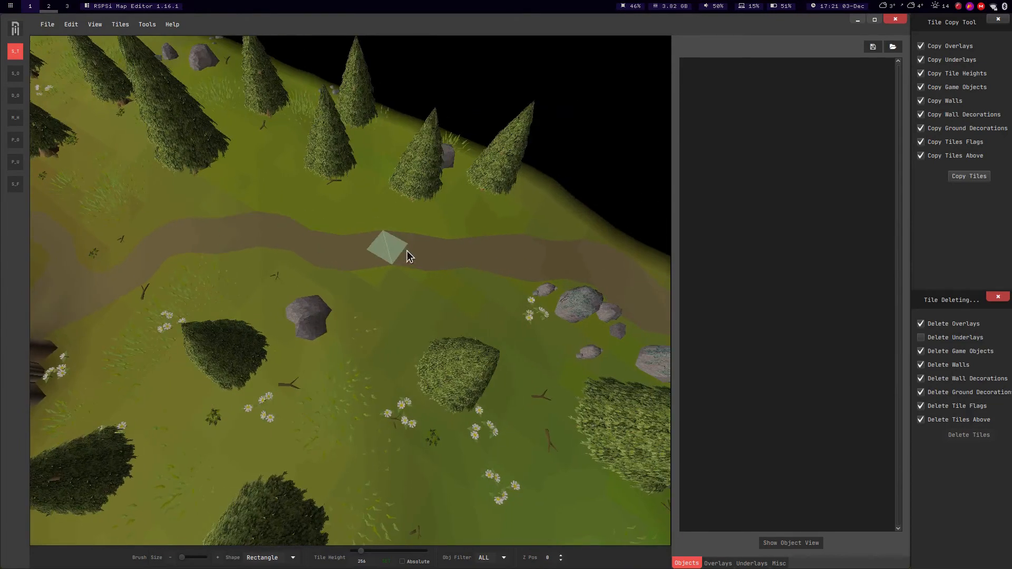
{"action": "key", "text": "d"}
{"action": "key", "text": "Right"}
Fly toward the stone well and wooden fort, then pull back over the houses.
{"action": "middle_click_drag", "start_coordinate": [445, 258], "coordinate": [355, 223]}
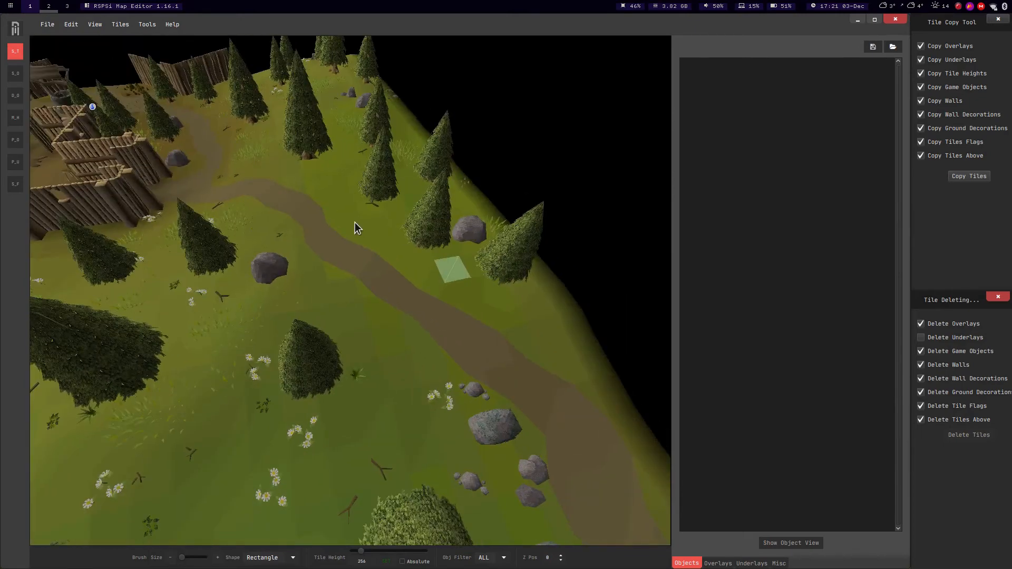
{"action": "key", "text": "Left"}
{"action": "key", "text": "d"}
{"action": "key", "text": "w"}
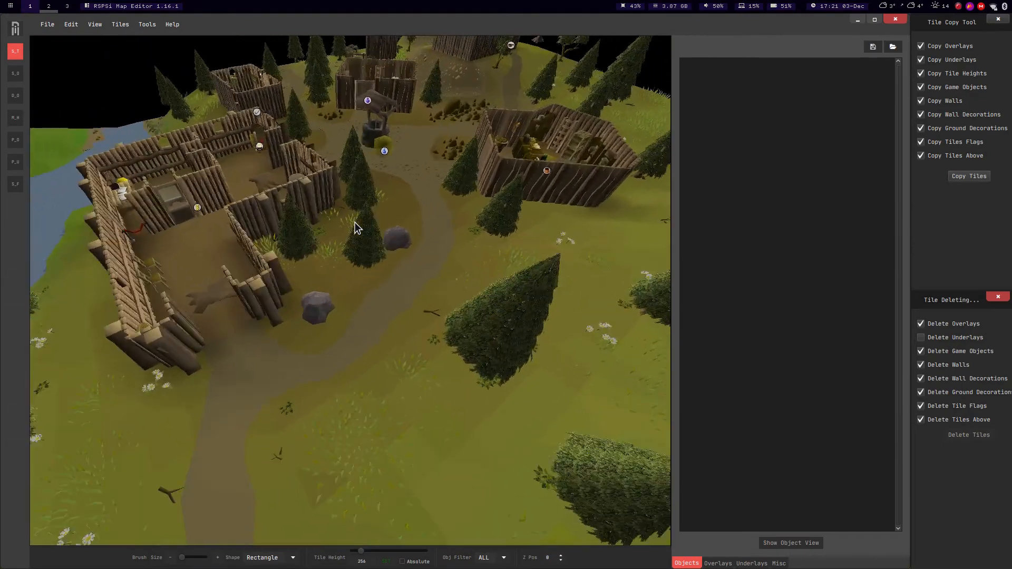
{"action": "key", "text": "w"}
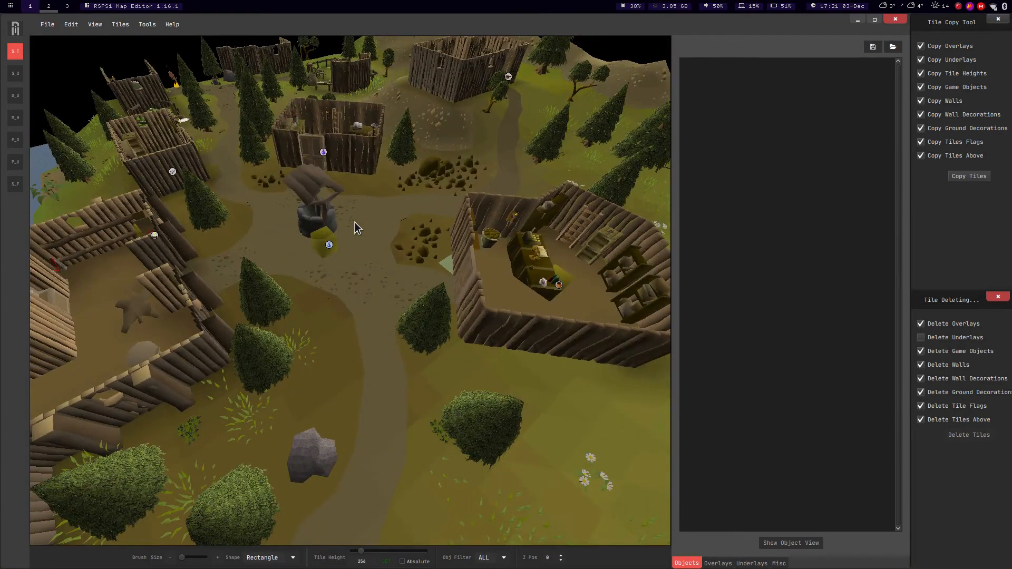
{"action": "key", "text": "w"}
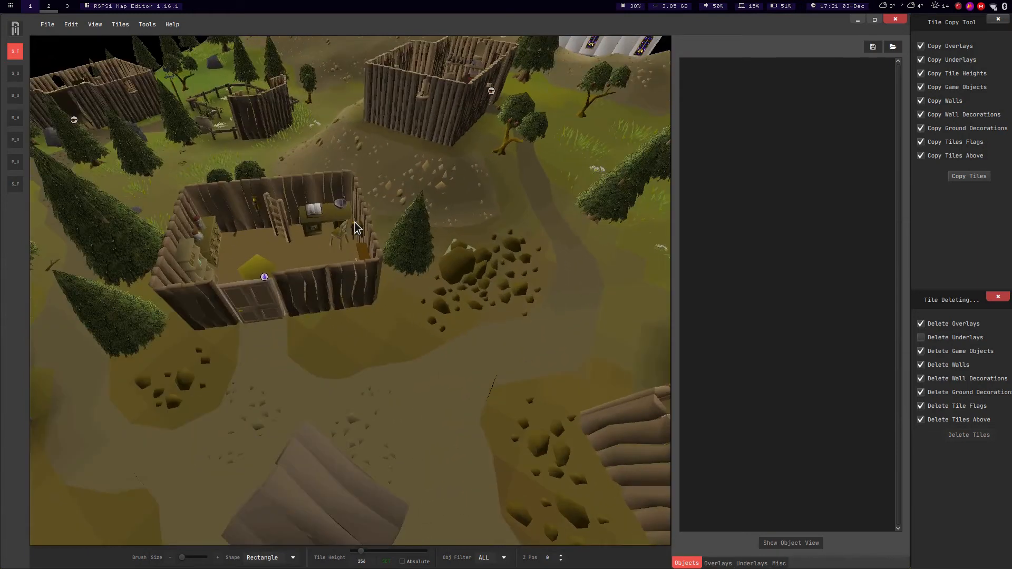
{"action": "key", "text": "s"}
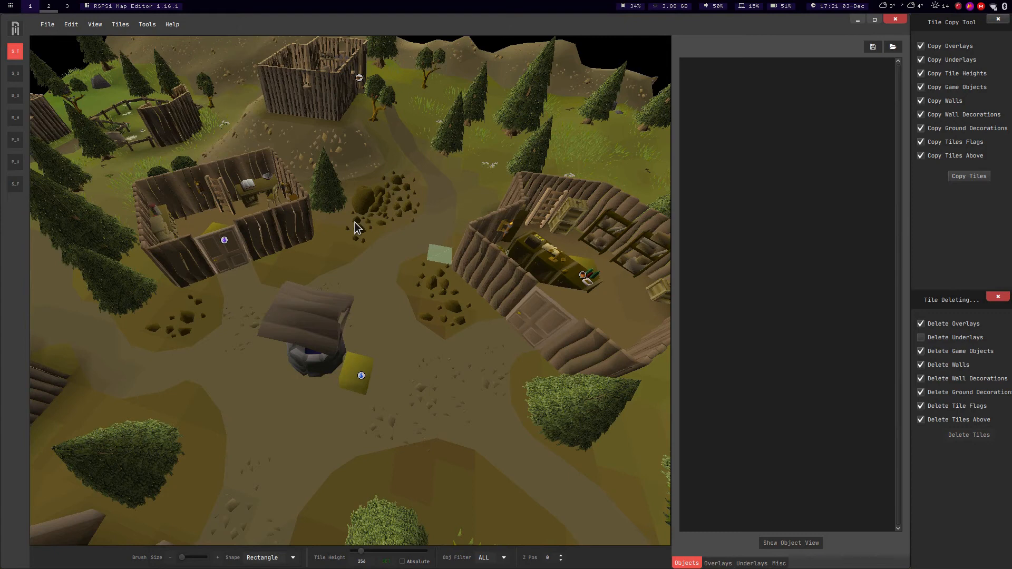
{"action": "key", "text": "w"}
{"action": "middle_click_drag", "start_coordinate": [156, 157], "coordinate": [200, 195]}
{"action": "key", "text": "s"}
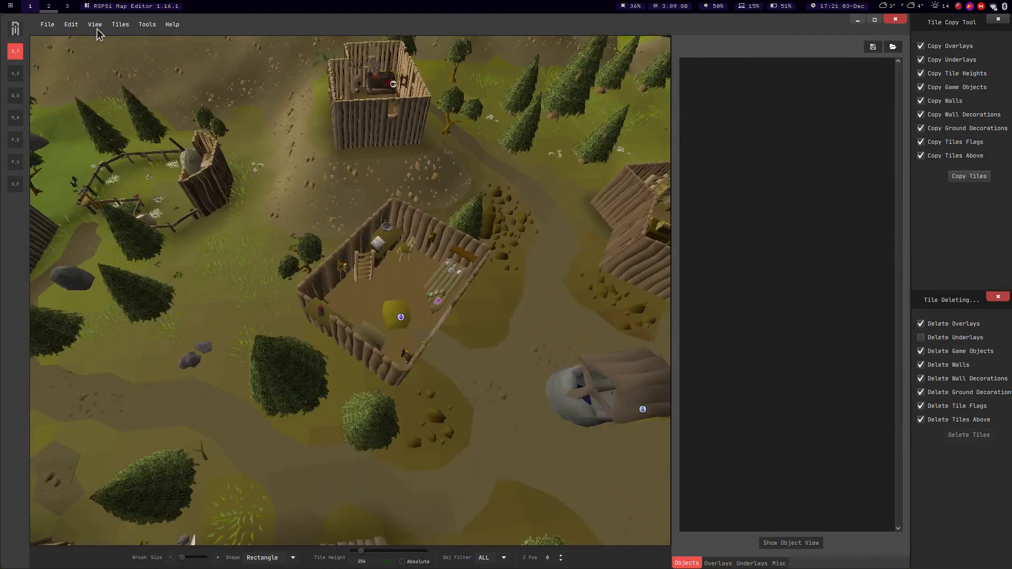
Toggle a tile flag display and orbit around the fenced houses.
{"action": "left_click", "coordinate": [96, 27]}
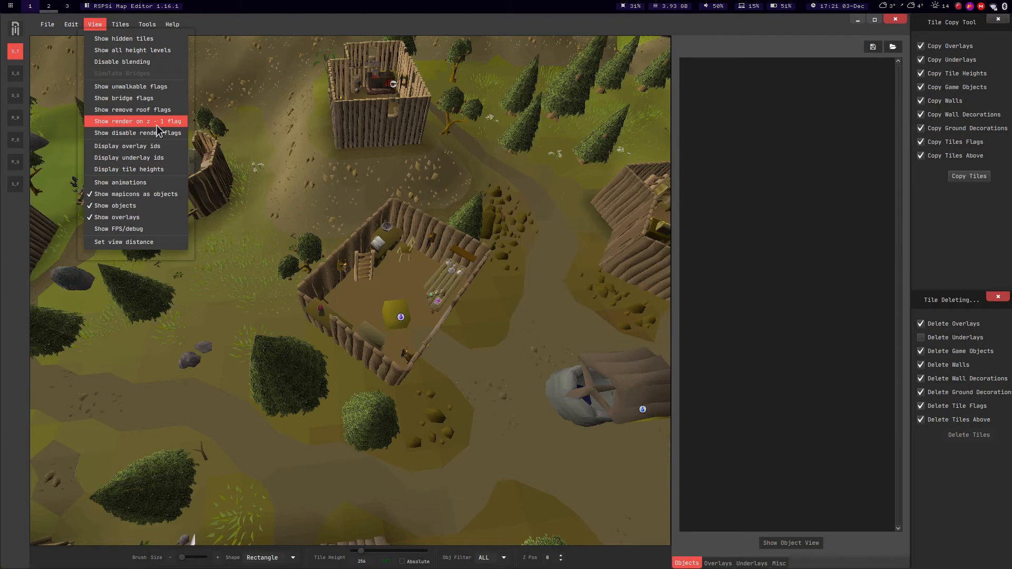
{"action": "left_click", "coordinate": [126, 89]}
{"action": "middle_click_drag", "start_coordinate": [302, 181], "coordinate": [409, 207]}
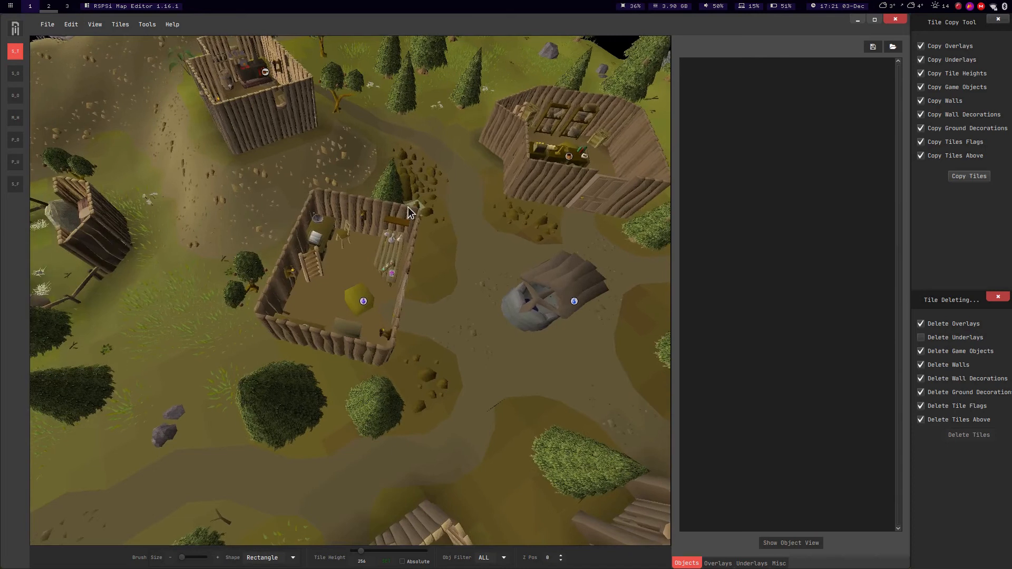
{"action": "middle_click_drag", "start_coordinate": [408, 207], "coordinate": [219, 175]}
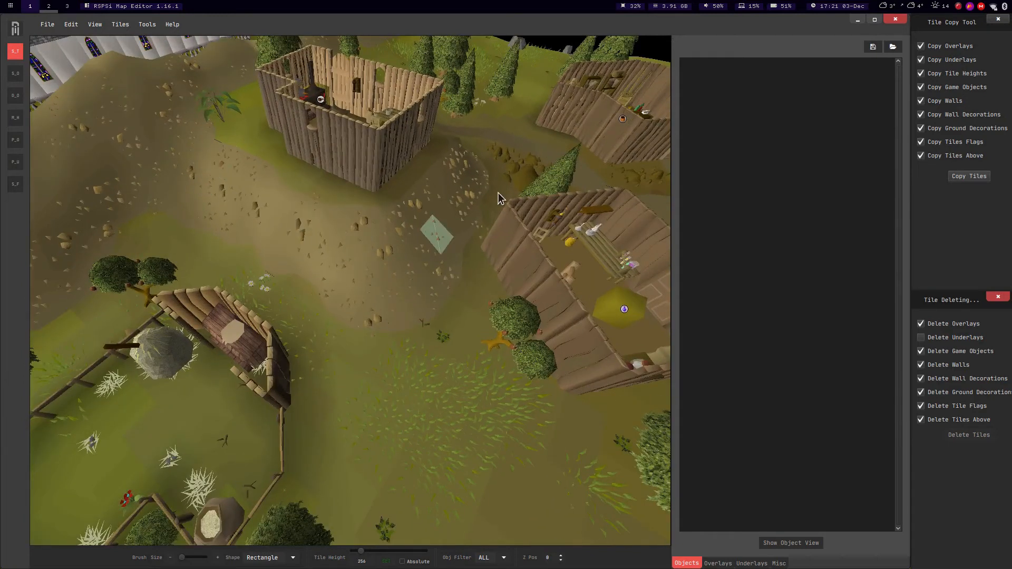
{"action": "middle_click_drag", "start_coordinate": [447, 198], "coordinate": [211, 102]}
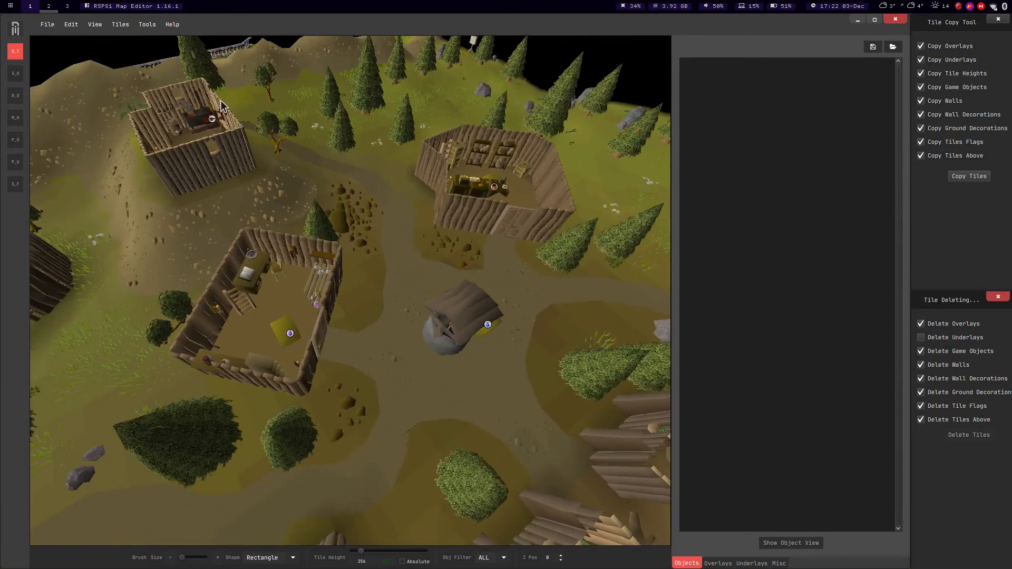
Show bridge flags on the map and swing the view toward the river.
{"action": "left_click", "coordinate": [93, 25]}
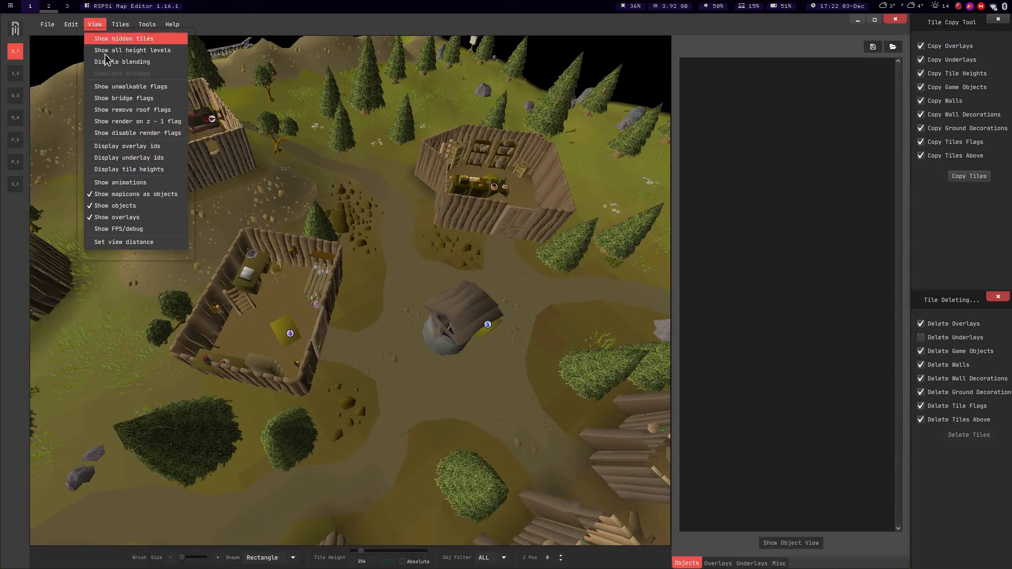
{"action": "left_click", "coordinate": [153, 98]}
{"action": "middle_click_drag", "start_coordinate": [331, 210], "coordinate": [383, 209]}
Raise the working height level to 1 and orbit around the river bridge.
{"action": "key", "text": "w"}
{"action": "key", "text": "w"}
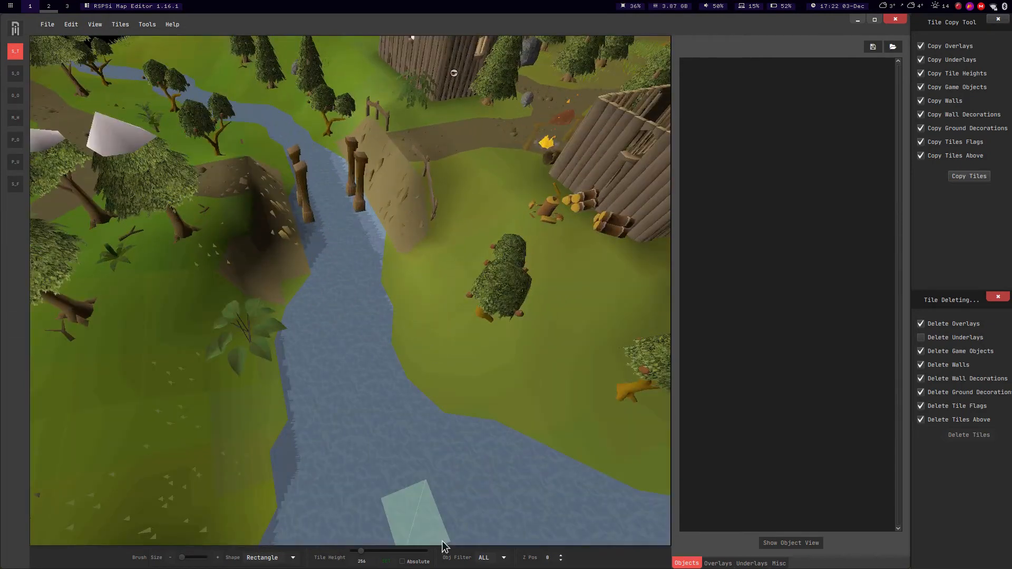
{"action": "left_click", "coordinate": [560, 556]}
{"action": "middle_click_drag", "start_coordinate": [354, 233], "coordinate": [413, 214]}
{"action": "key", "text": "d"}
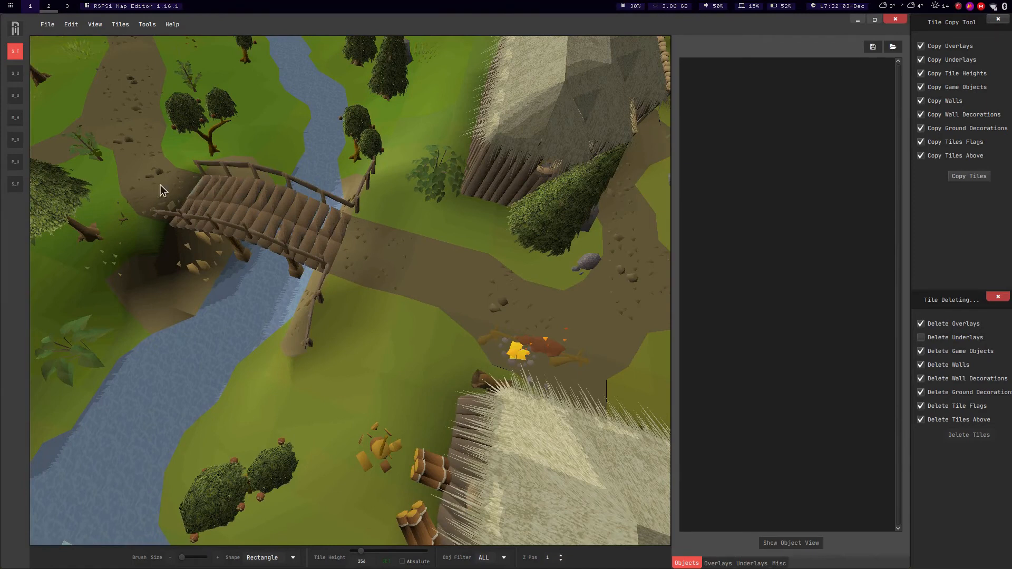
{"action": "middle_click_drag", "start_coordinate": [190, 190], "coordinate": [244, 201]}
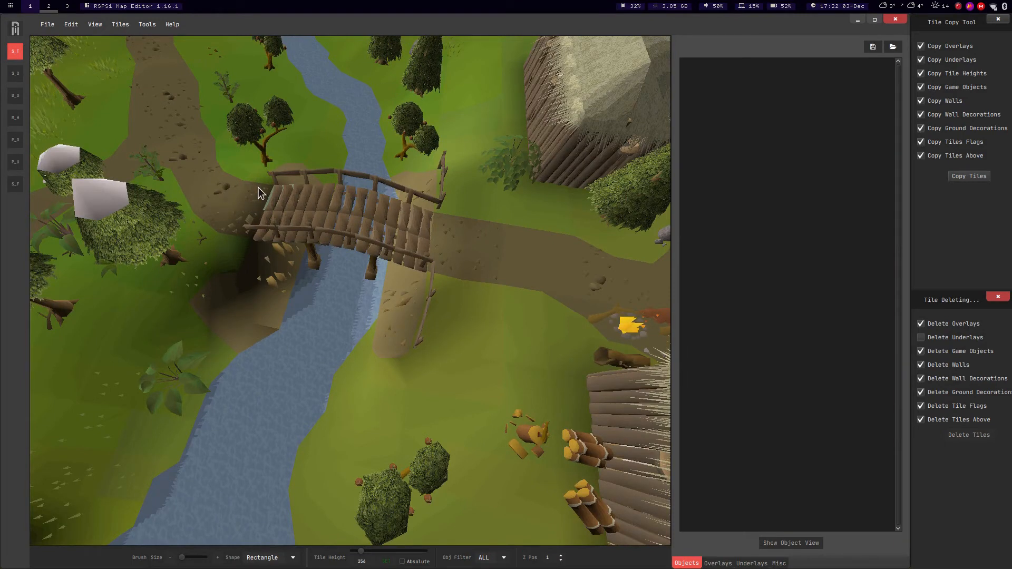
{"action": "middle_click_drag", "start_coordinate": [364, 191], "coordinate": [379, 203]}
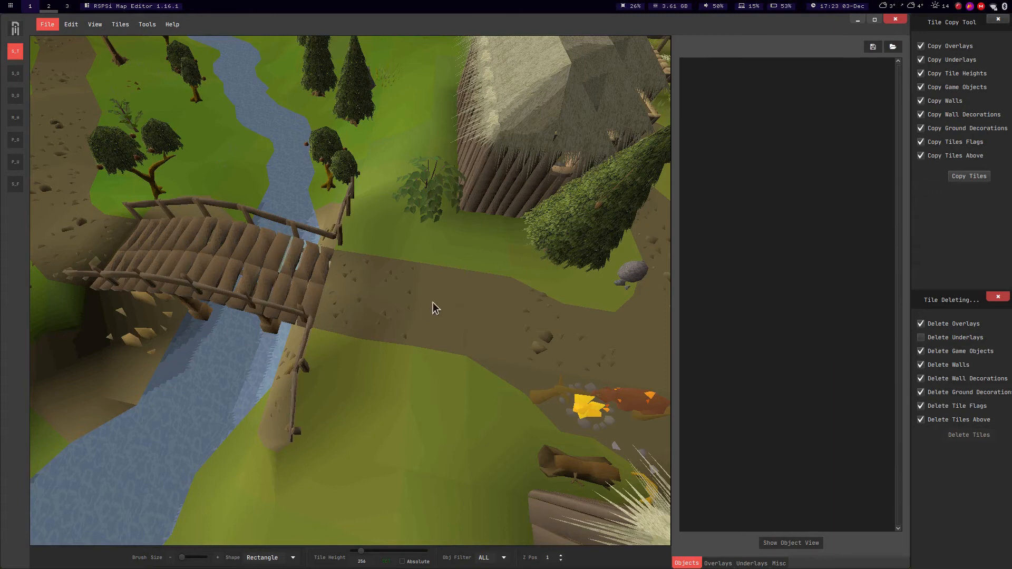
{"action": "middle_click_drag", "start_coordinate": [432, 304], "coordinate": [449, 254]}
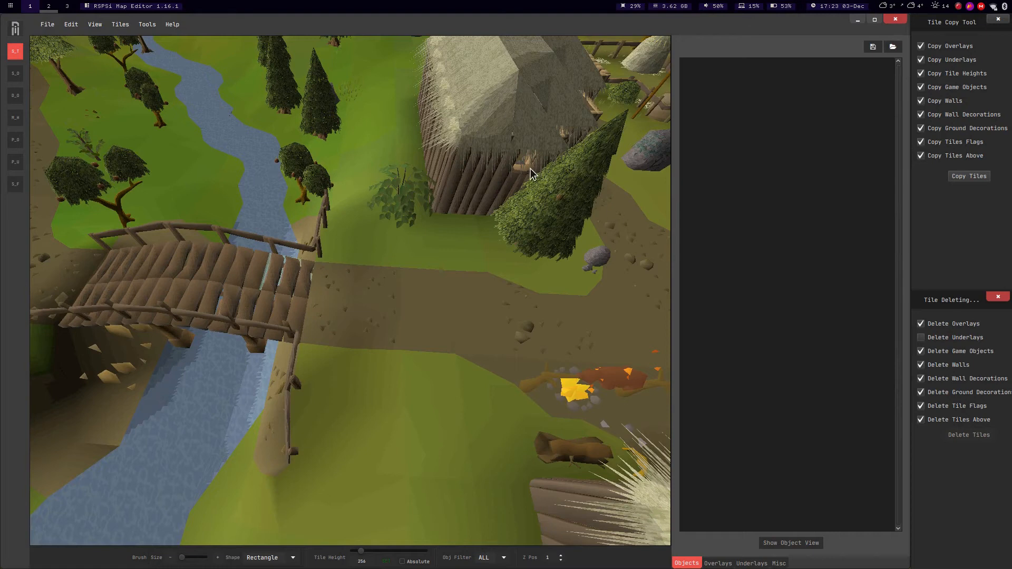
{"action": "middle_click_drag", "start_coordinate": [503, 177], "coordinate": [521, 179]}
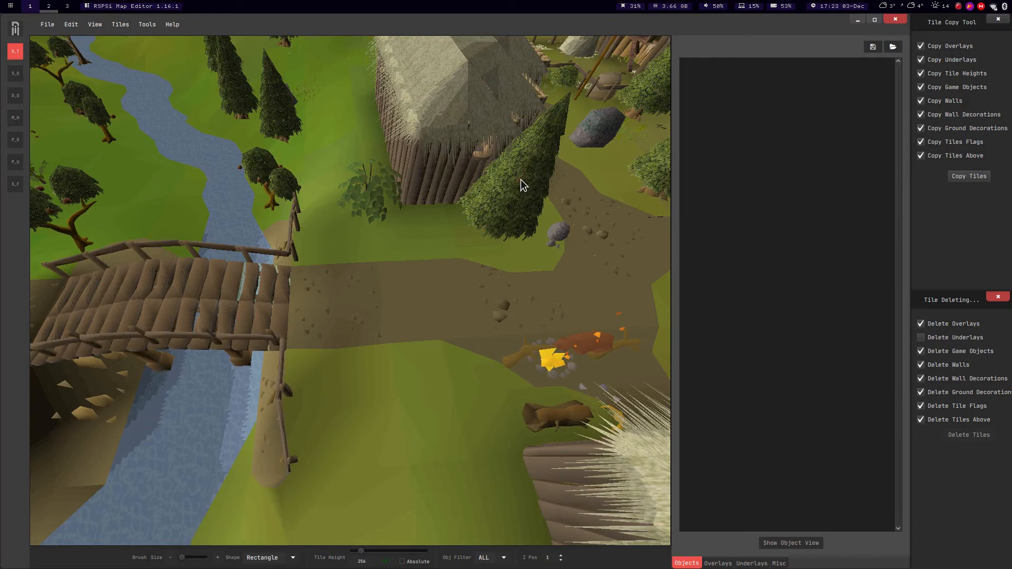
Swing the view to the thatched hall by the cabbage patch and reopen the display options.
{"action": "left_click", "coordinate": [95, 24]}
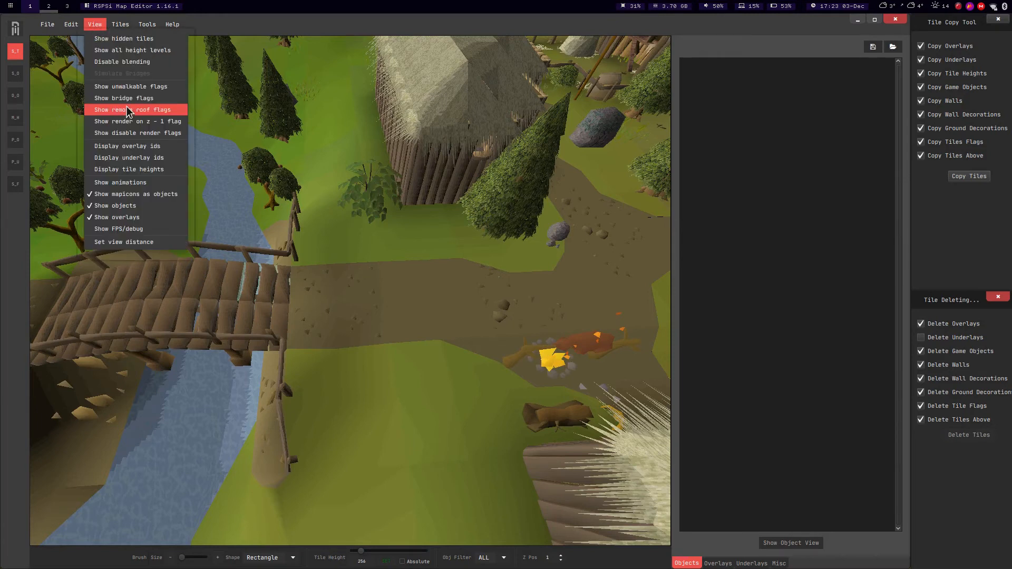
{"action": "left_click", "coordinate": [441, 251]}
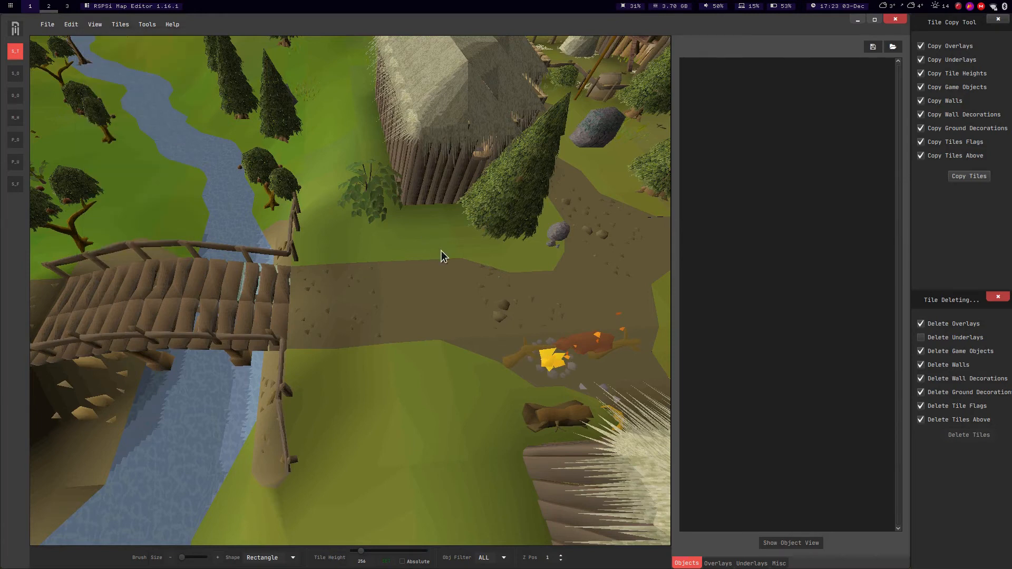
{"action": "key", "text": "s"}
{"action": "key", "text": "d"}
{"action": "scroll", "coordinate": [445, 259], "scroll_direction": "down", "scroll_amount": 4}
{"action": "middle_click_drag", "start_coordinate": [418, 246], "coordinate": [357, 246]}
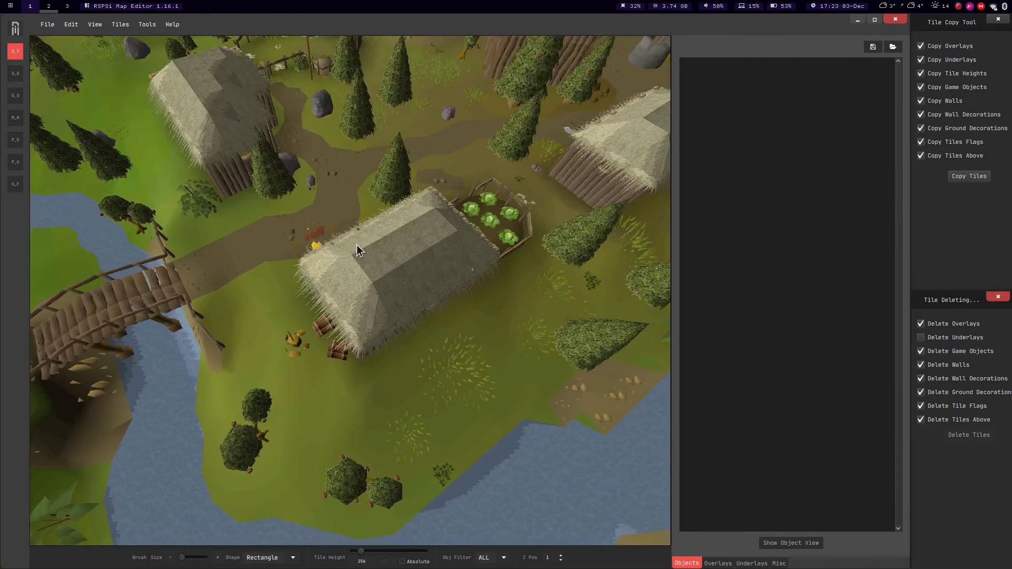
{"action": "scroll", "coordinate": [378, 245], "scroll_direction": "up", "scroll_amount": 4}
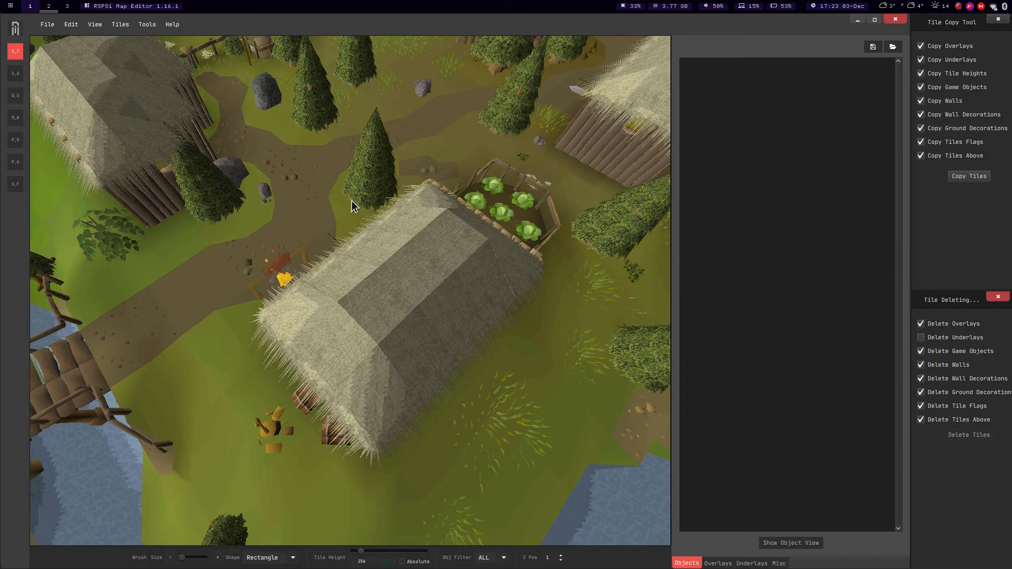
{"action": "left_click", "coordinate": [96, 25]}
{"action": "left_click", "coordinate": [96, 25]}
{"action": "left_click", "coordinate": [95, 26]}
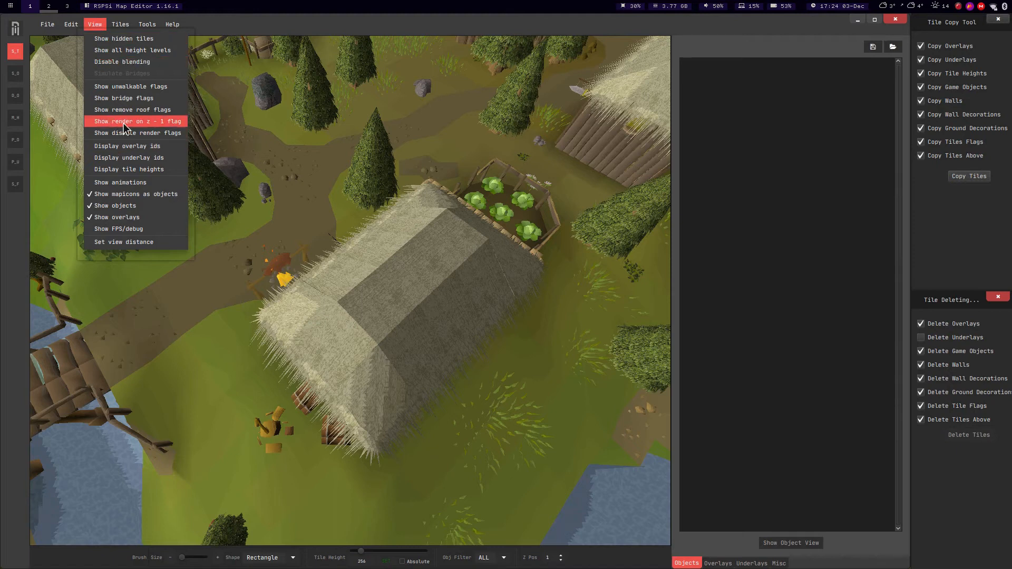
Fly the camera over to the river junction near the bridge.
{"action": "left_click", "coordinate": [441, 293]}
{"action": "key", "text": "d"}
{"action": "middle_click_drag", "start_coordinate": [444, 293], "coordinate": [421, 232]}
{"action": "key", "text": "a"}
{"action": "key", "text": "w"}
{"action": "key", "text": "d"}
{"action": "key", "text": "w"}
{"action": "key", "text": "a"}
{"action": "key", "text": "d"}
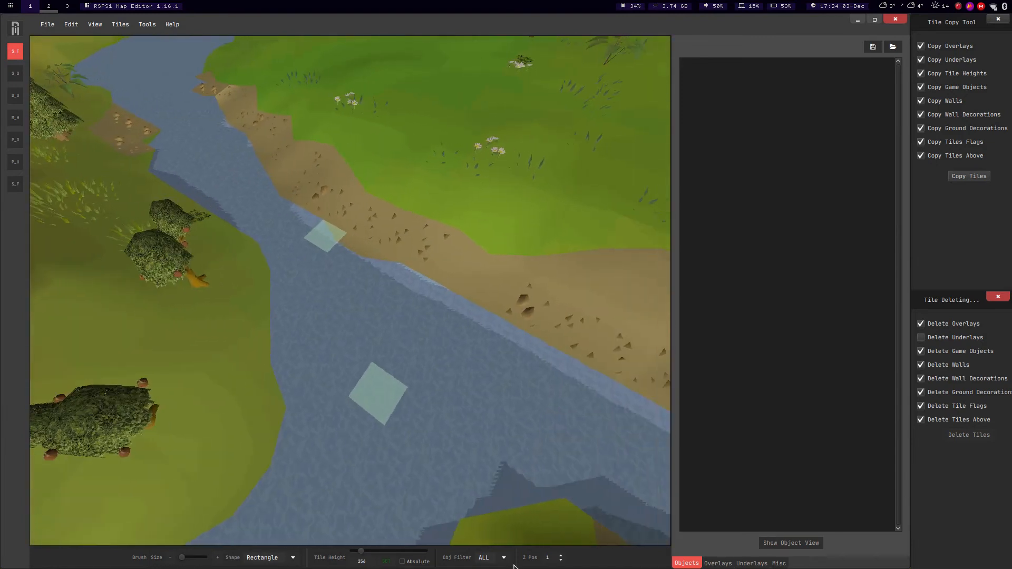
Turn on Show hidden tiles and pan along the river to the bridge.
{"action": "left_click", "coordinate": [95, 25]}
{"action": "left_click", "coordinate": [103, 46]}
{"action": "middle_click_drag", "start_coordinate": [380, 248], "coordinate": [402, 232]}
{"action": "key", "text": "d"}
{"action": "middle_click_drag", "start_coordinate": [461, 256], "coordinate": [444, 270]}
{"action": "key", "text": "d"}
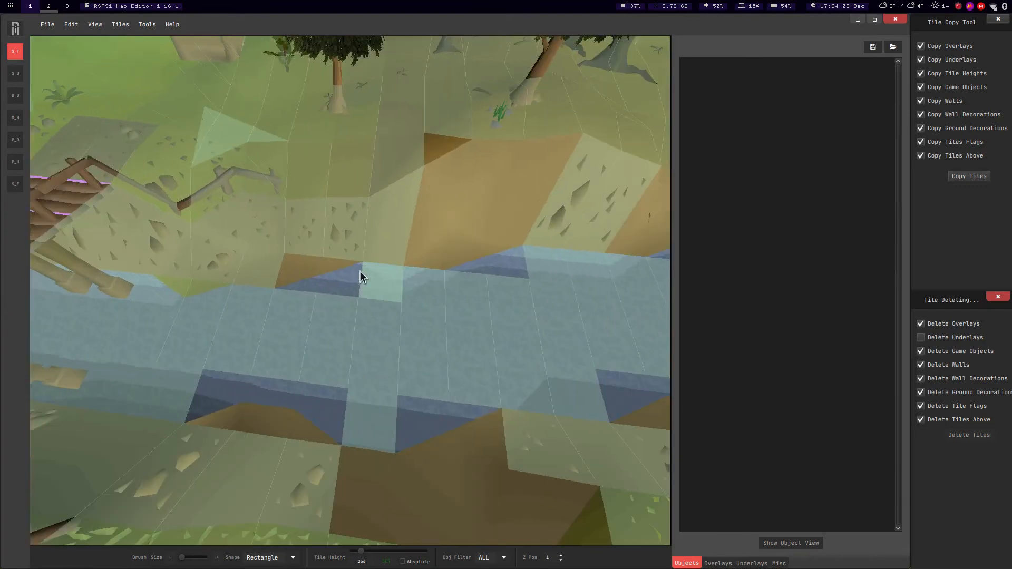
{"action": "key", "text": "a"}
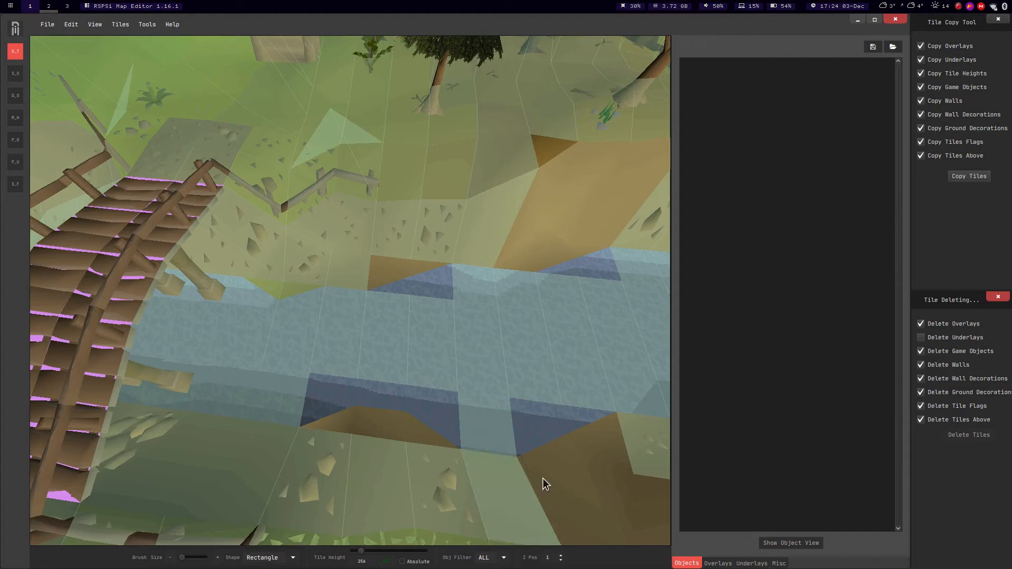
Drop the view to height level 0 and tilt over the lower river.
{"action": "left_click", "coordinate": [96, 24]}
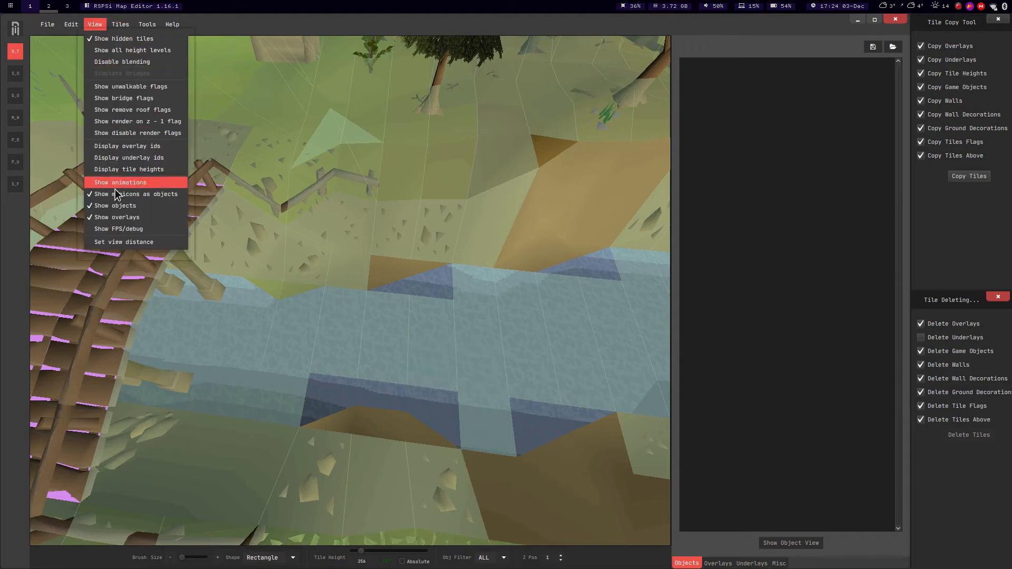
{"action": "left_click", "coordinate": [338, 226]}
{"action": "left_click", "coordinate": [561, 560]}
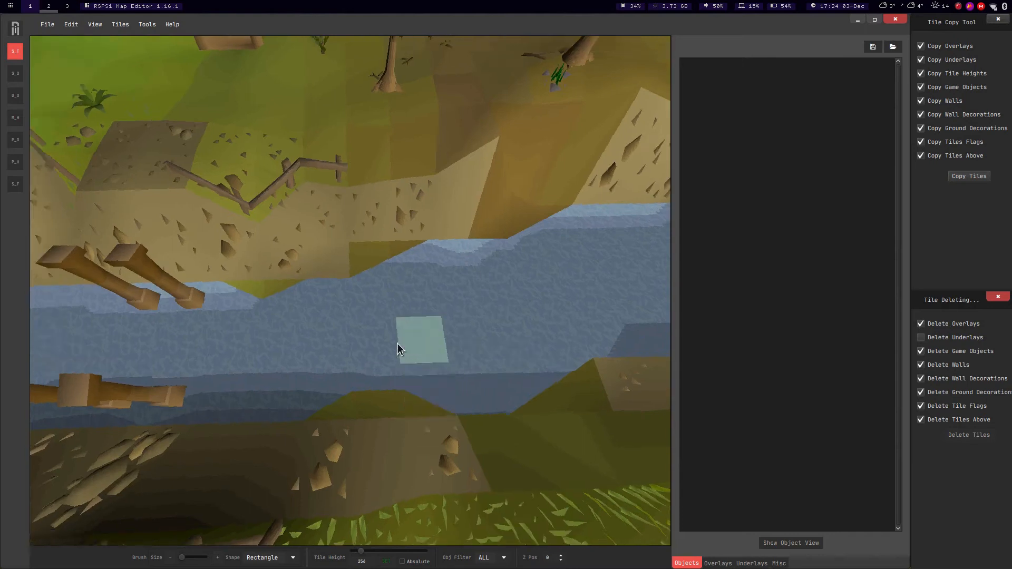
{"action": "middle_click_drag", "start_coordinate": [397, 344], "coordinate": [343, 273]}
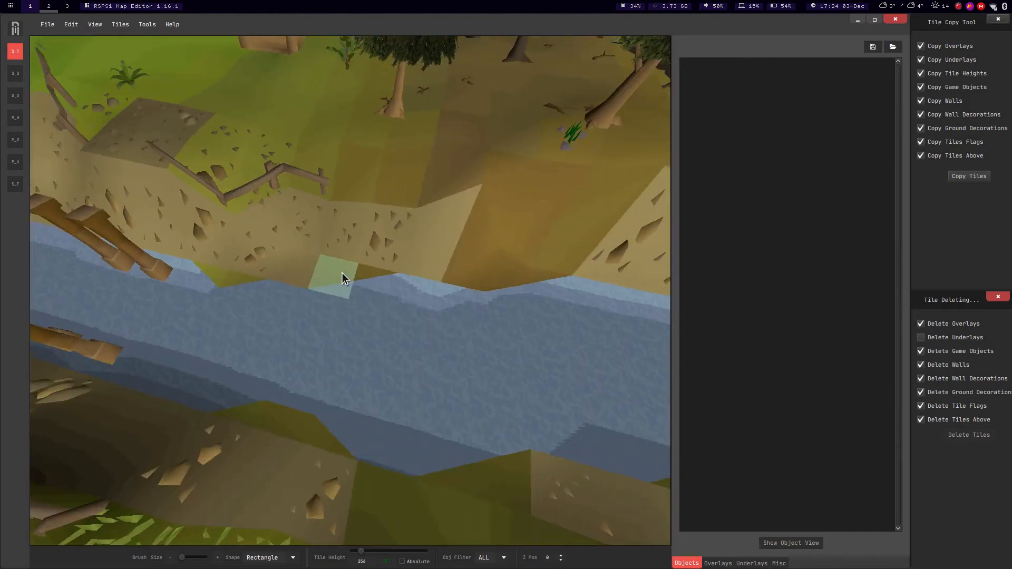
Enable Show all height levels and rotate around the whole bridge.
{"action": "left_click", "coordinate": [85, 23]}
{"action": "left_click", "coordinate": [109, 50]}
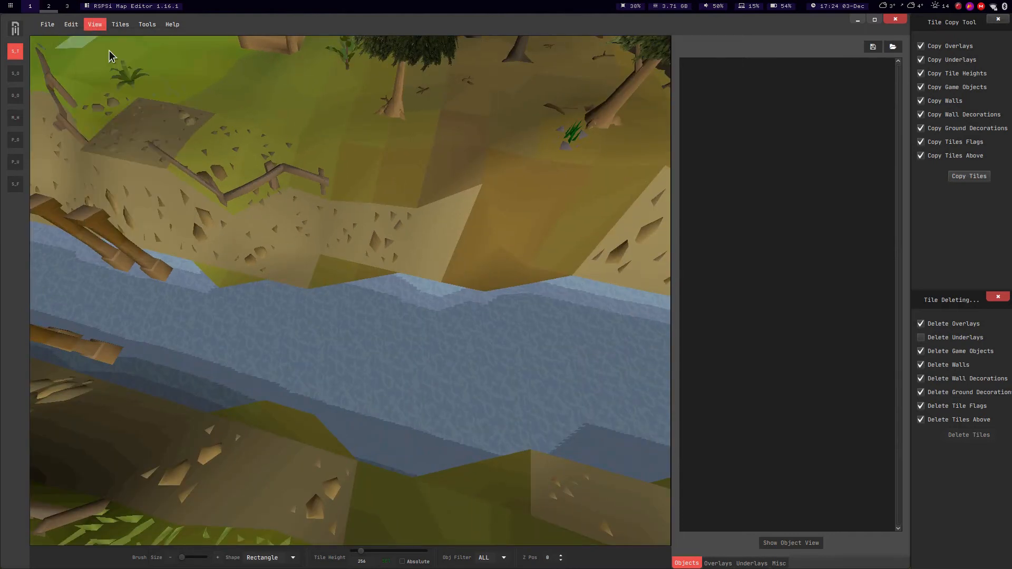
{"action": "scroll", "coordinate": [346, 282], "scroll_direction": "down", "scroll_amount": 5}
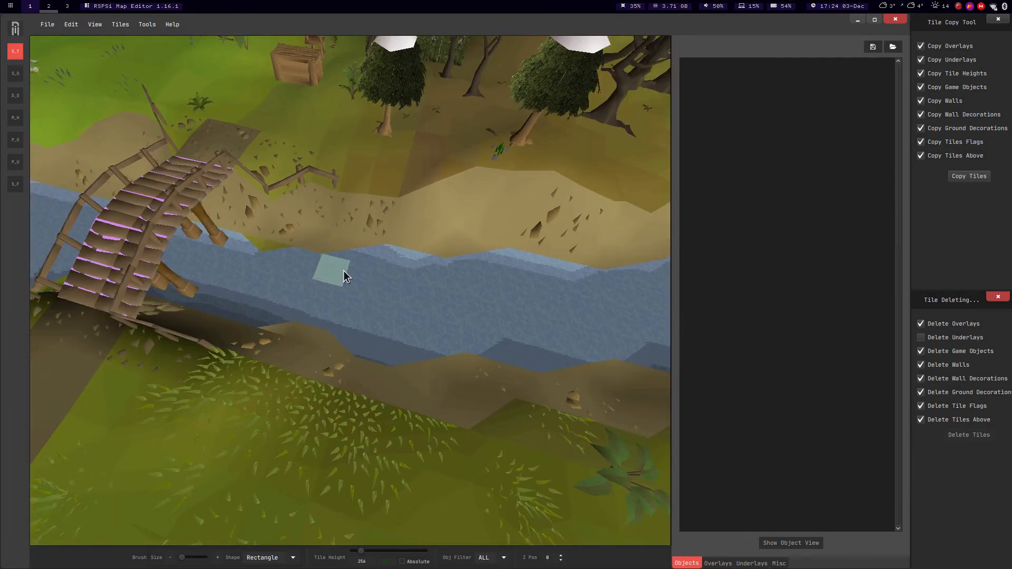
{"action": "middle_click_drag", "start_coordinate": [388, 315], "coordinate": [445, 275]}
{"action": "scroll", "coordinate": [441, 269], "scroll_direction": "up", "scroll_amount": 2}
{"action": "middle_click_drag", "start_coordinate": [358, 323], "coordinate": [420, 304]}
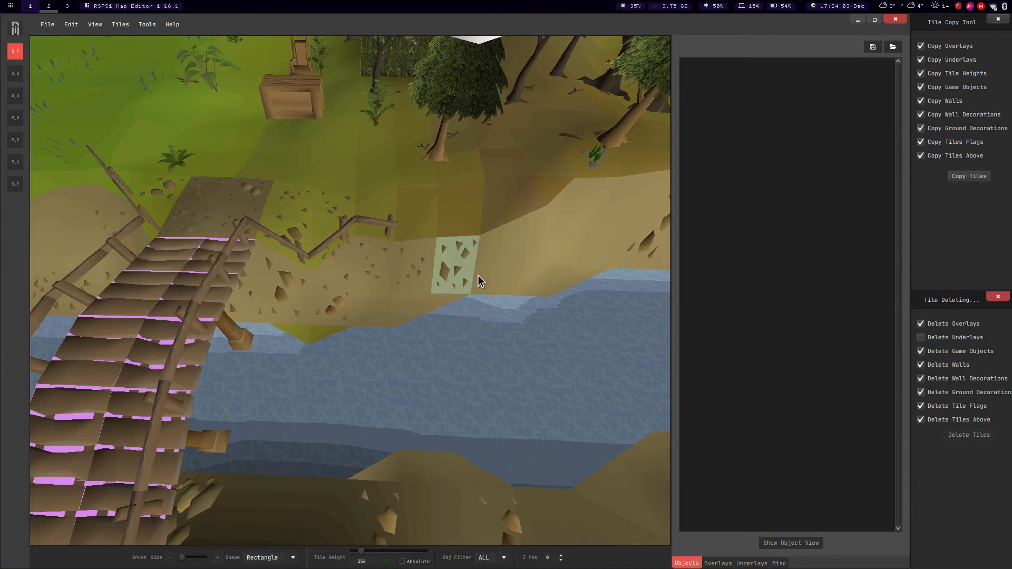
Move along the riverbank, swinging past the bridge to the opposite bank.
{"action": "key", "text": "d"}
{"action": "key", "text": "d"}
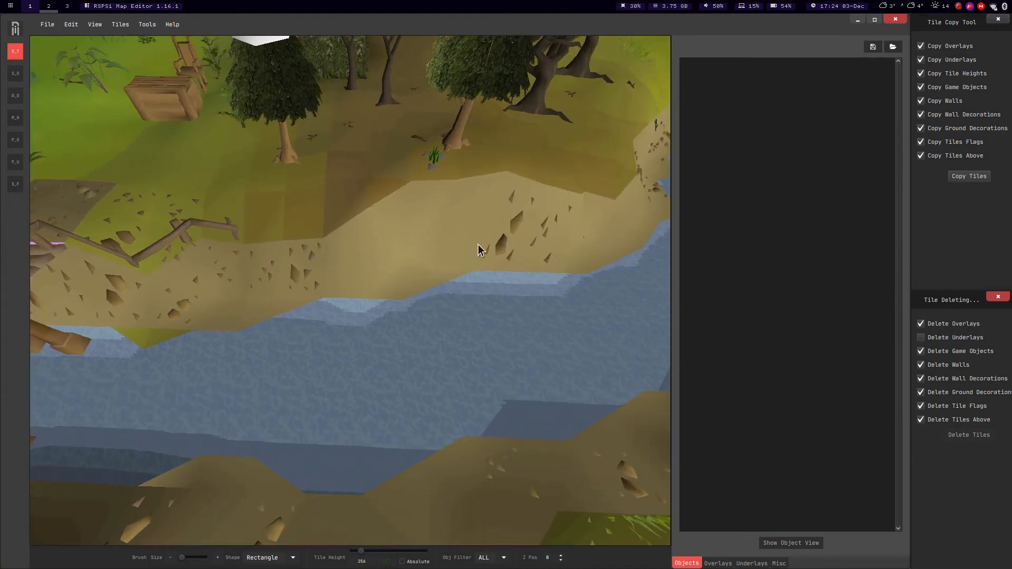
{"action": "middle_click_drag", "start_coordinate": [480, 285], "coordinate": [471, 242]}
{"action": "key", "text": "w"}
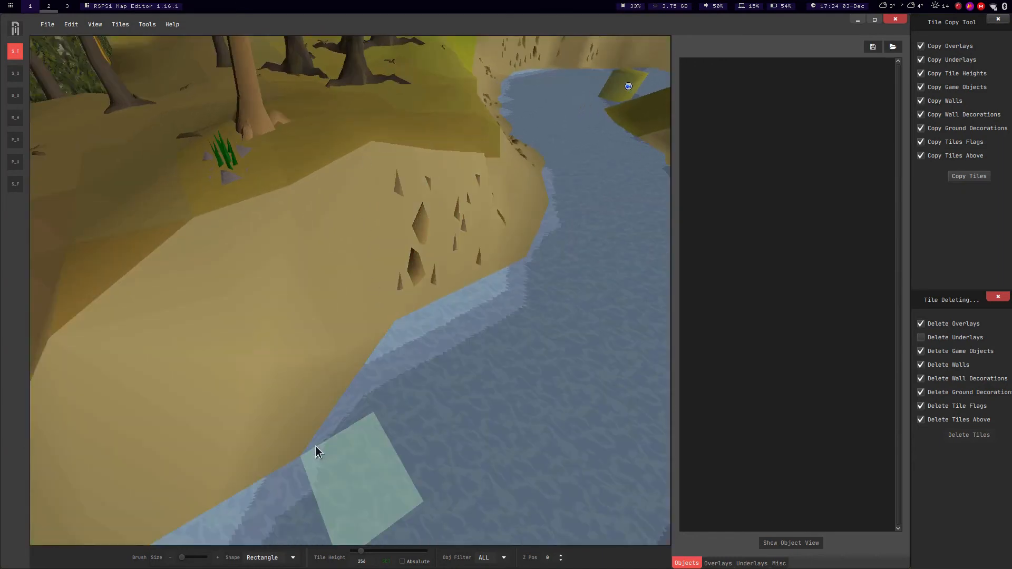
{"action": "key", "text": "s"}
{"action": "middle_click_drag", "start_coordinate": [422, 336], "coordinate": [311, 381]}
{"action": "key", "text": "a"}
{"action": "key", "text": "w"}
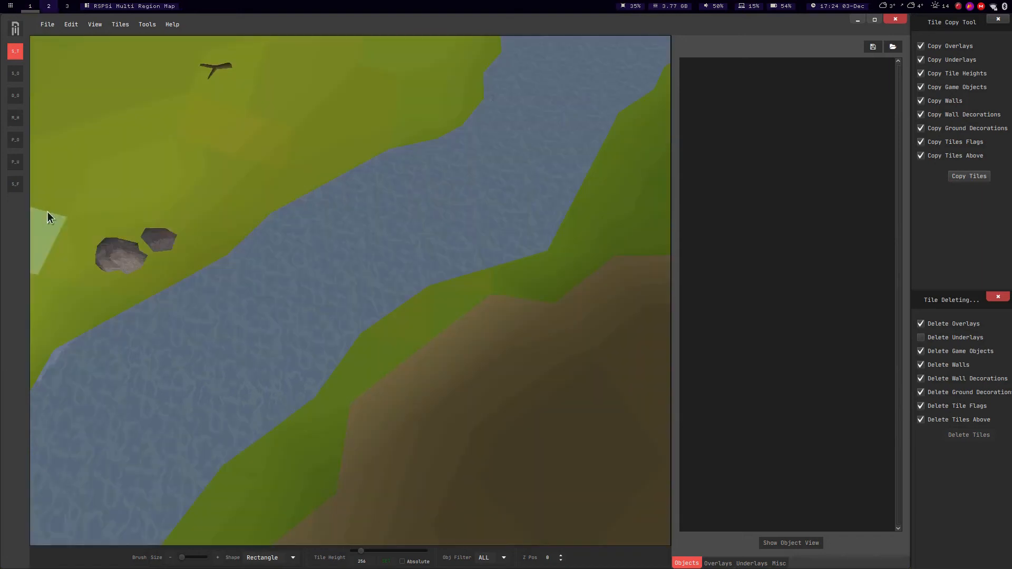
{"action": "scroll", "coordinate": [499, 165], "scroll_direction": "down", "scroll_amount": 4}
{"action": "middle_click_drag", "start_coordinate": [390, 247], "coordinate": [457, 348]}
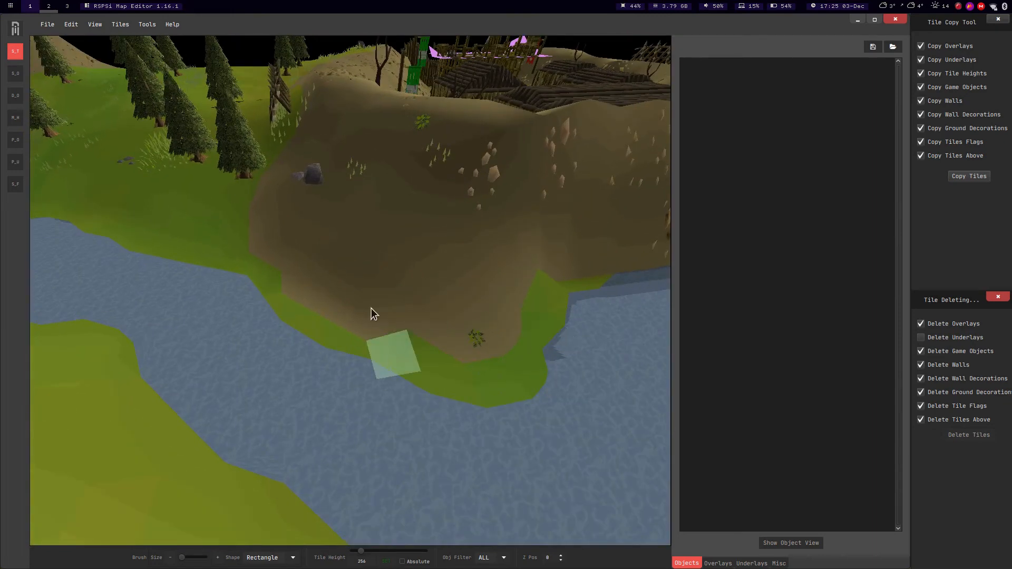
Follow the dirt bank to the water's edge, then frame the bridge and houses.
{"action": "key", "text": "d"}
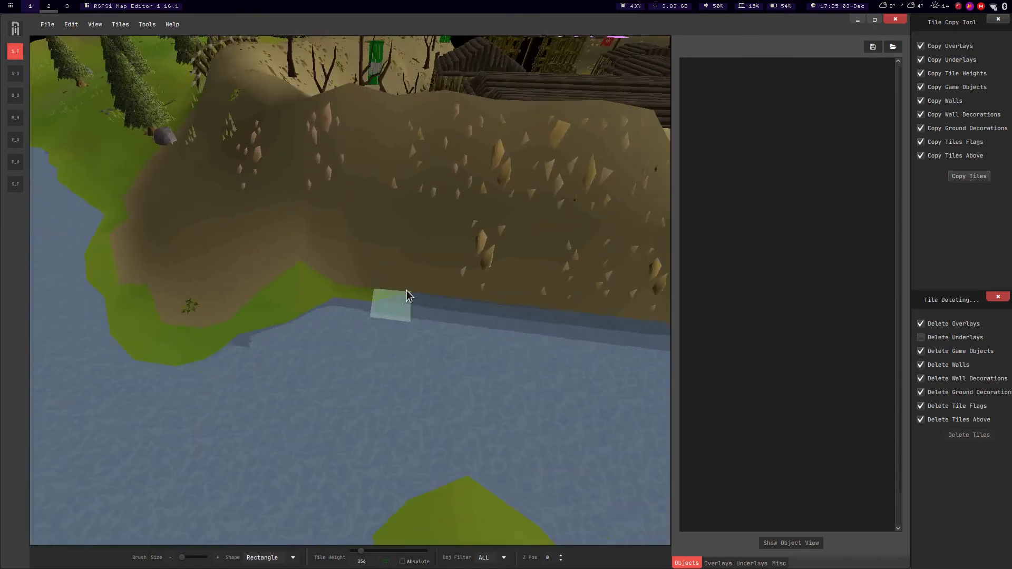
{"action": "key", "text": "d"}
{"action": "middle_click_drag", "start_coordinate": [439, 288], "coordinate": [362, 252]}
{"action": "key", "text": "d"}
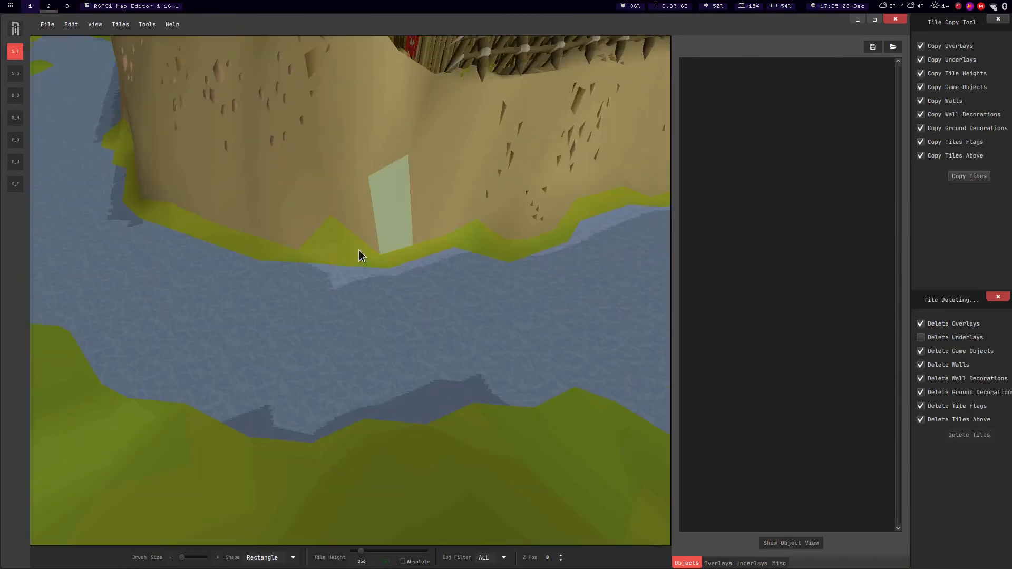
{"action": "key", "text": "w"}
{"action": "key", "text": "s"}
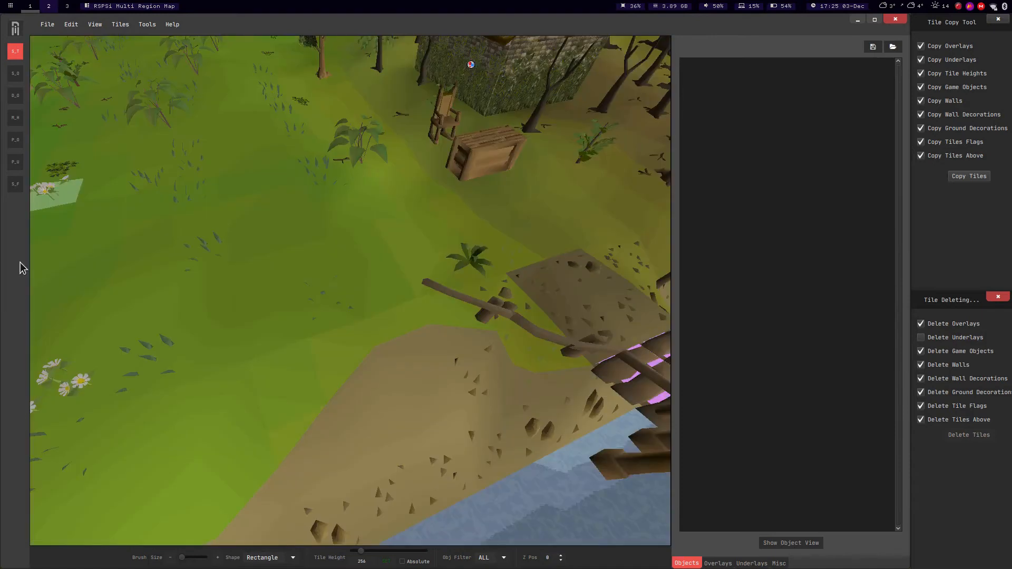
{"action": "middle_click_drag", "start_coordinate": [23, 268], "coordinate": [510, 318]}
{"action": "key", "text": "w"}
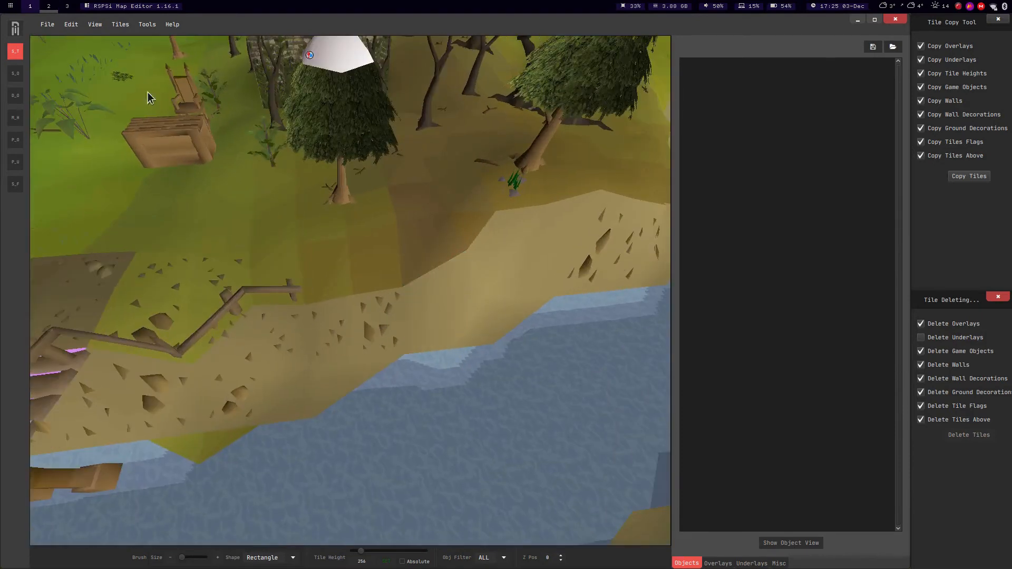
{"action": "key", "text": "a"}
{"action": "middle_click_drag", "start_coordinate": [330, 301], "coordinate": [95, 274]}
{"action": "key", "text": "s"}
{"action": "left_click", "coordinate": [95, 24]}
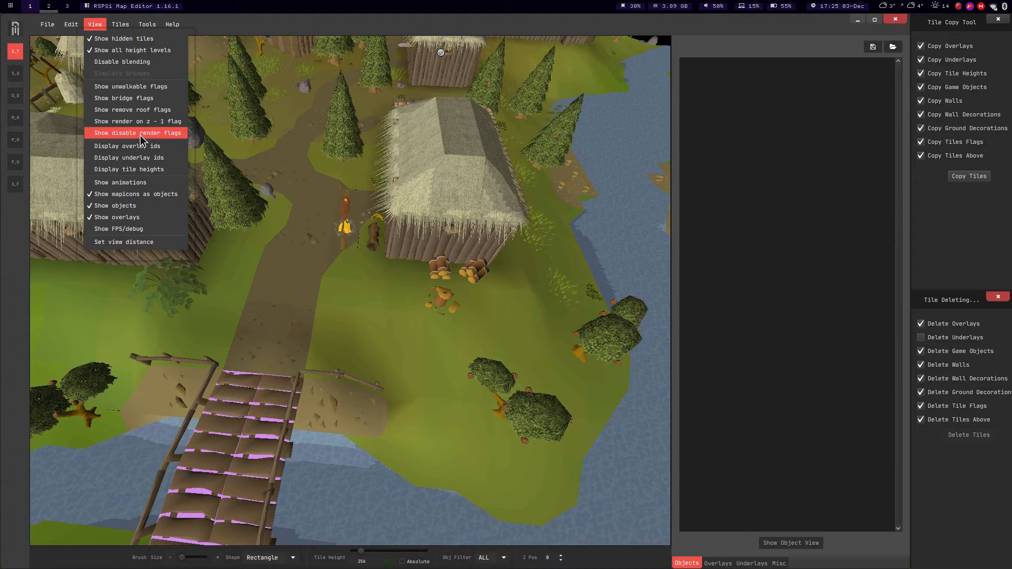
Fly past the bridge and thatched hall to hover over the cabbage patch.
{"action": "left_click", "coordinate": [302, 176]}
{"action": "middle_click_drag", "start_coordinate": [302, 176], "coordinate": [173, 197]}
{"action": "key", "text": "d"}
{"action": "key", "text": "s"}
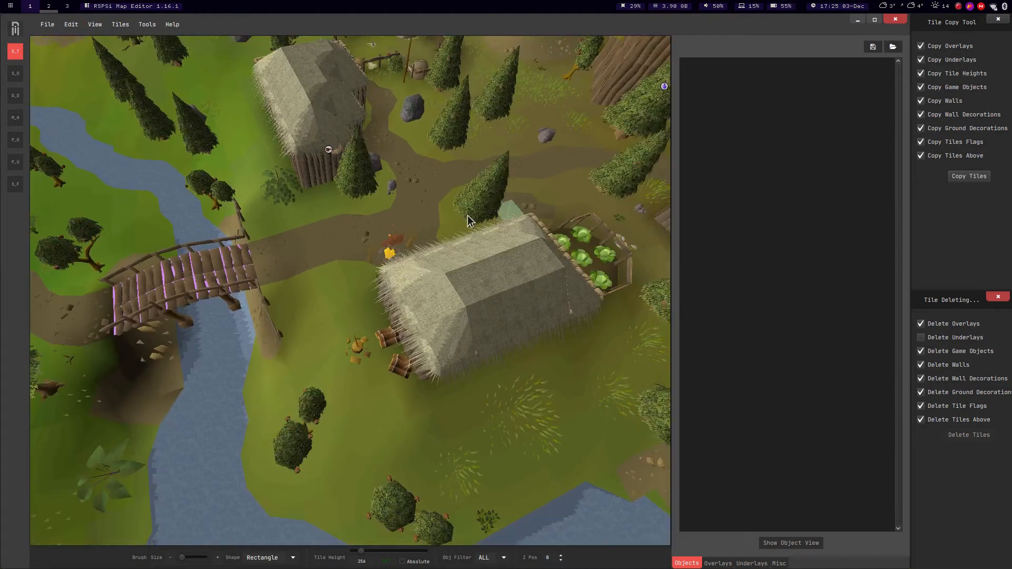
{"action": "middle_click_drag", "start_coordinate": [467, 216], "coordinate": [447, 220]}
{"action": "key", "text": "d"}
{"action": "key", "text": "w"}
{"action": "key", "text": "d"}
{"action": "key", "text": "s"}
{"action": "middle_click_drag", "start_coordinate": [349, 210], "coordinate": [463, 274]}
{"action": "key", "text": "w"}
{"action": "middle_click_drag", "start_coordinate": [313, 312], "coordinate": [411, 302]}
Bring up the Minimap and Tile Flags panels from the Misc tab.
{"action": "left_click", "coordinate": [777, 563]}
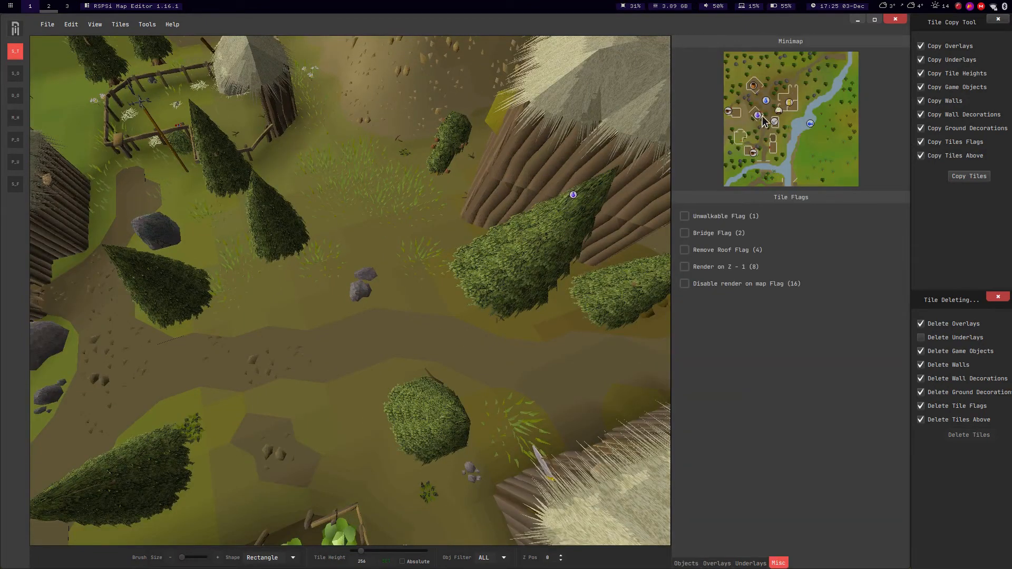
{"action": "scroll", "coordinate": [337, 225], "scroll_direction": "down", "scroll_amount": 5}
{"action": "scroll", "coordinate": [341, 237], "scroll_direction": "up", "scroll_amount": 4}
{"action": "middle_click_drag", "start_coordinate": [342, 239], "coordinate": [403, 226]}
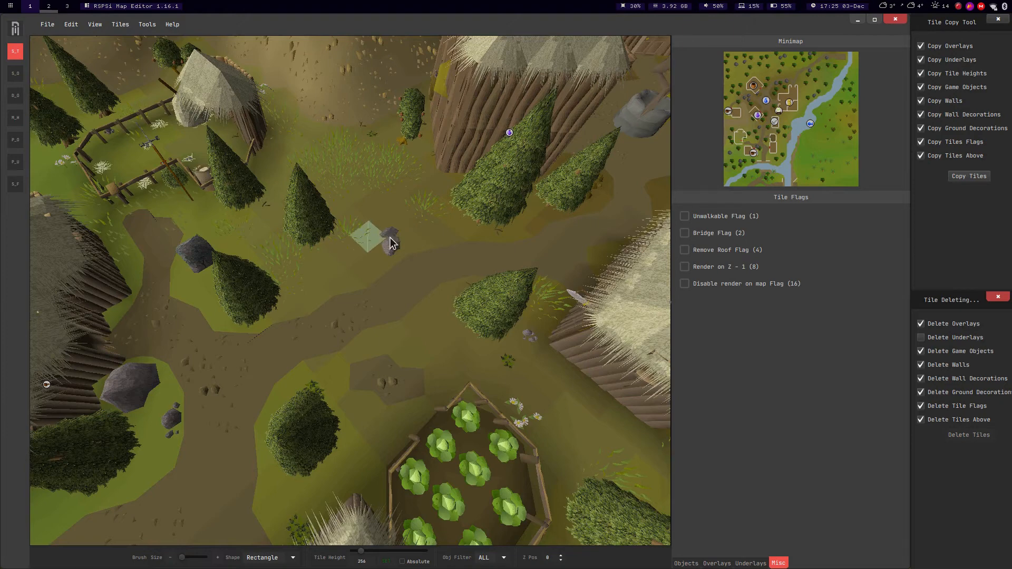
{"action": "scroll", "coordinate": [371, 234], "scroll_direction": "up", "scroll_amount": 3}
Travel along the village path and orbit around the well and huts.
{"action": "key", "text": "d"}
{"action": "middle_click_drag", "start_coordinate": [370, 231], "coordinate": [409, 206]}
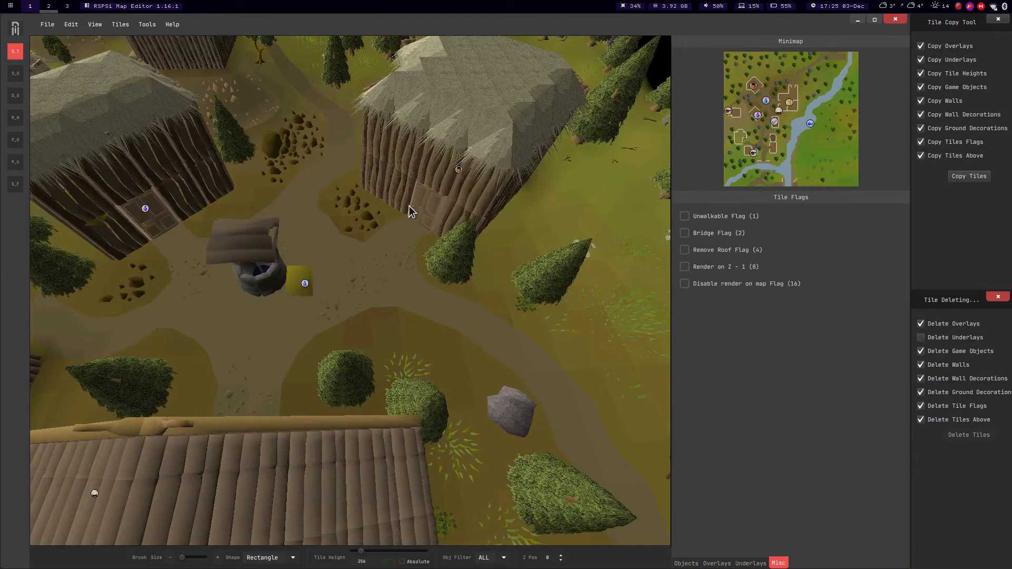
{"action": "middle_click_drag", "start_coordinate": [375, 247], "coordinate": [411, 226]}
{"action": "middle_click_drag", "start_coordinate": [345, 261], "coordinate": [477, 248]}
{"action": "key", "text": "a"}
{"action": "key", "text": "s"}
{"action": "key", "text": "w"}
Reframe the village around the well and tilt to a top-down view.
{"action": "key", "text": "d"}
{"action": "key", "text": "d"}
{"action": "key", "text": "d"}
{"action": "key", "text": "w"}
{"action": "key", "text": "s"}
{"action": "key", "text": "a"}
{"action": "key", "text": "a"}
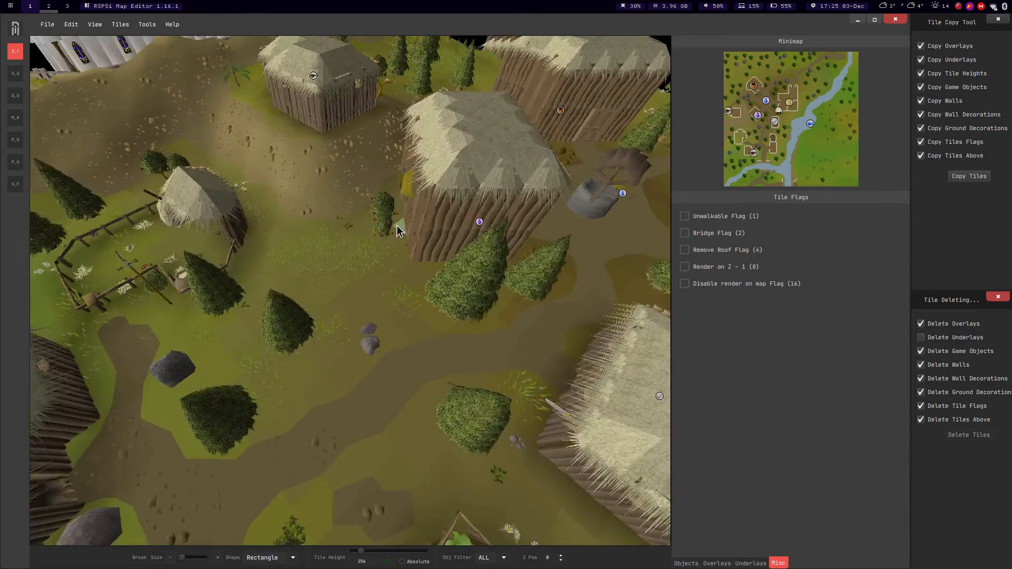
{"action": "middle_click_drag", "start_coordinate": [397, 226], "coordinate": [308, 235]}
{"action": "key", "text": "a"}
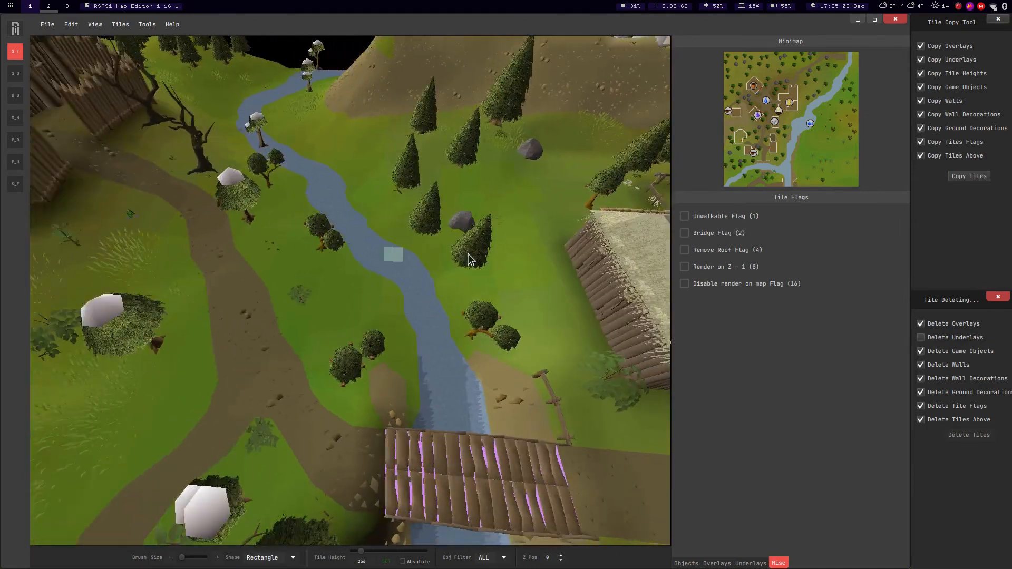
{"action": "key", "text": "d"}
{"action": "middle_click_drag", "start_coordinate": [471, 260], "coordinate": [177, 78]}
{"action": "key", "text": "d"}
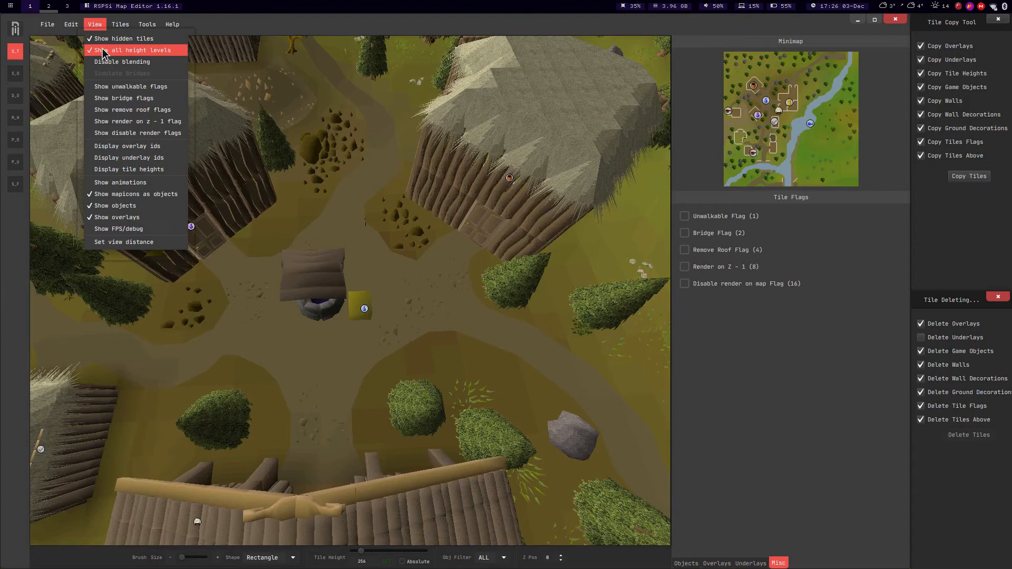
Hide the other height levels and move the camera over to the camp.
{"action": "left_click", "coordinate": [103, 50]}
{"action": "scroll", "coordinate": [412, 247], "scroll_direction": "down", "scroll_amount": 5}
{"action": "middle_click_drag", "start_coordinate": [375, 250], "coordinate": [449, 250]}
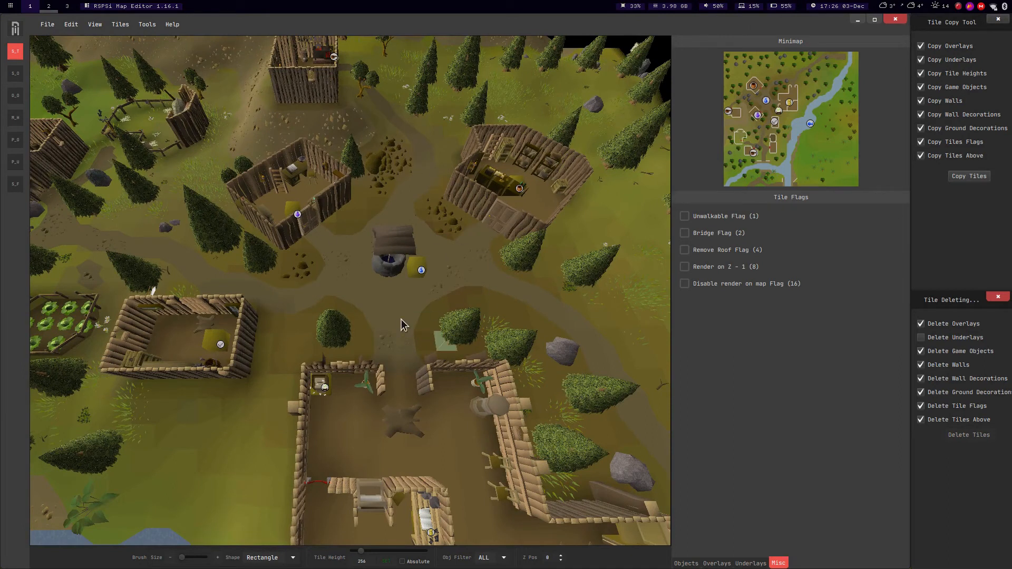
{"action": "key", "text": "a"}
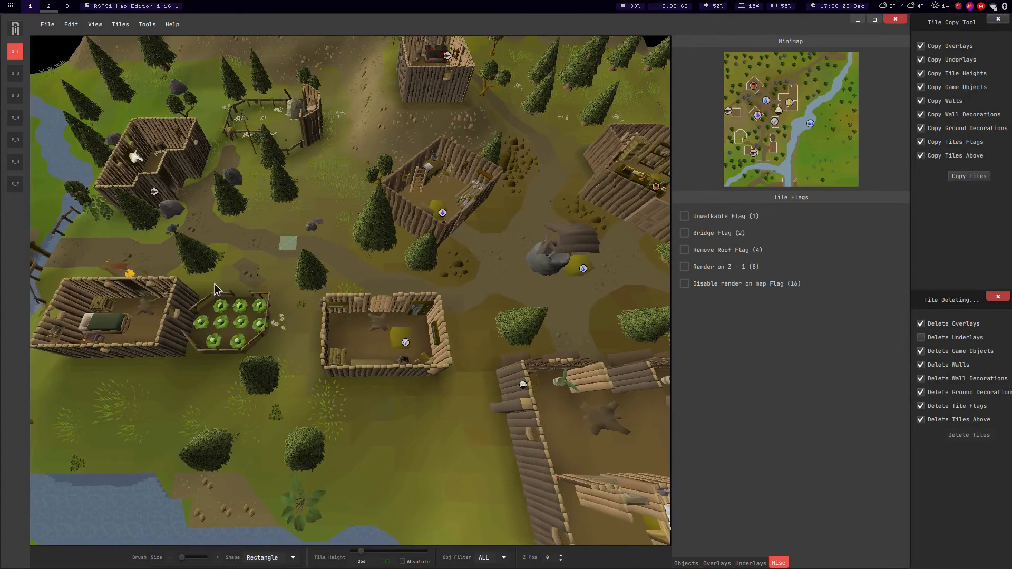
{"action": "middle_click_drag", "start_coordinate": [380, 270], "coordinate": [344, 222]}
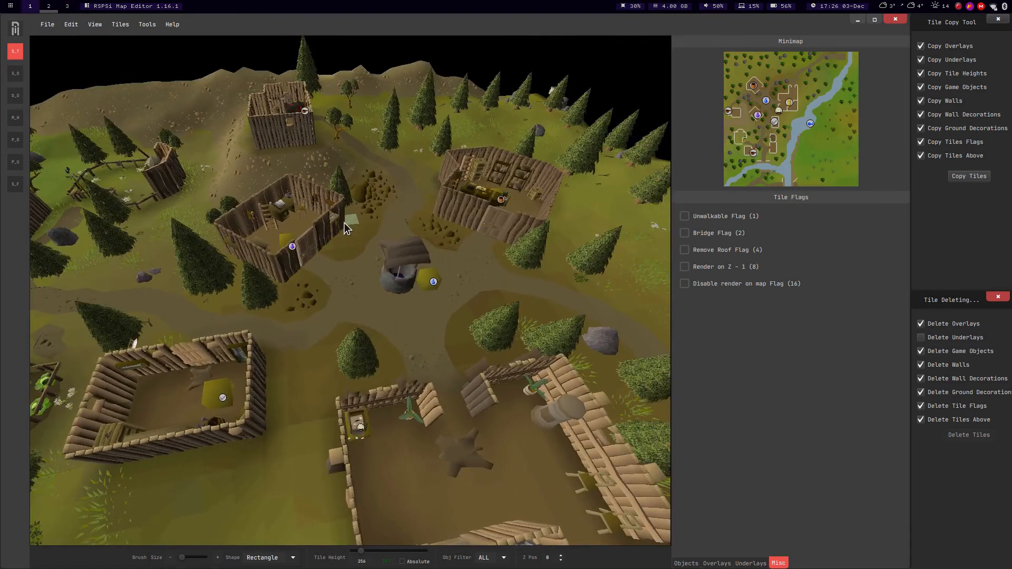
{"action": "key", "text": "a"}
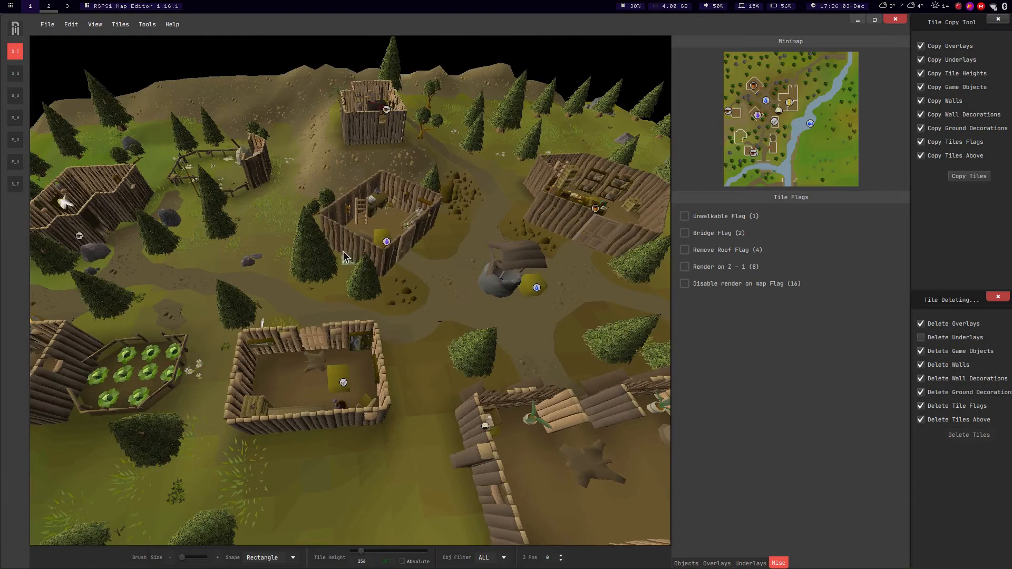
{"action": "key", "text": "a"}
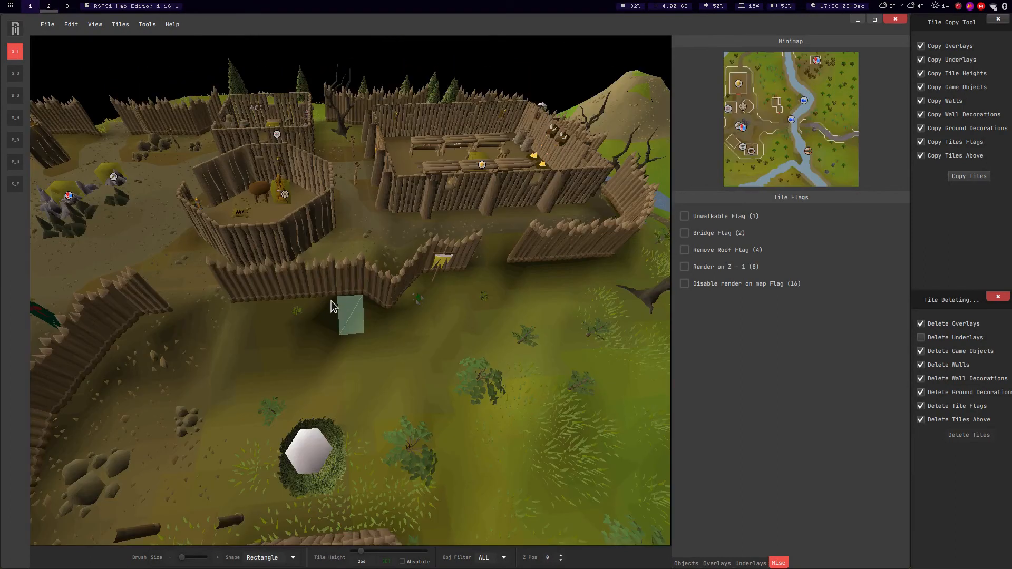
{"action": "middle_click_drag", "start_coordinate": [293, 311], "coordinate": [409, 304]}
{"action": "key", "text": "a"}
{"action": "middle_click_drag", "start_coordinate": [314, 204], "coordinate": [347, 245]}
{"action": "scroll", "coordinate": [345, 250], "scroll_direction": "down", "scroll_amount": 3}
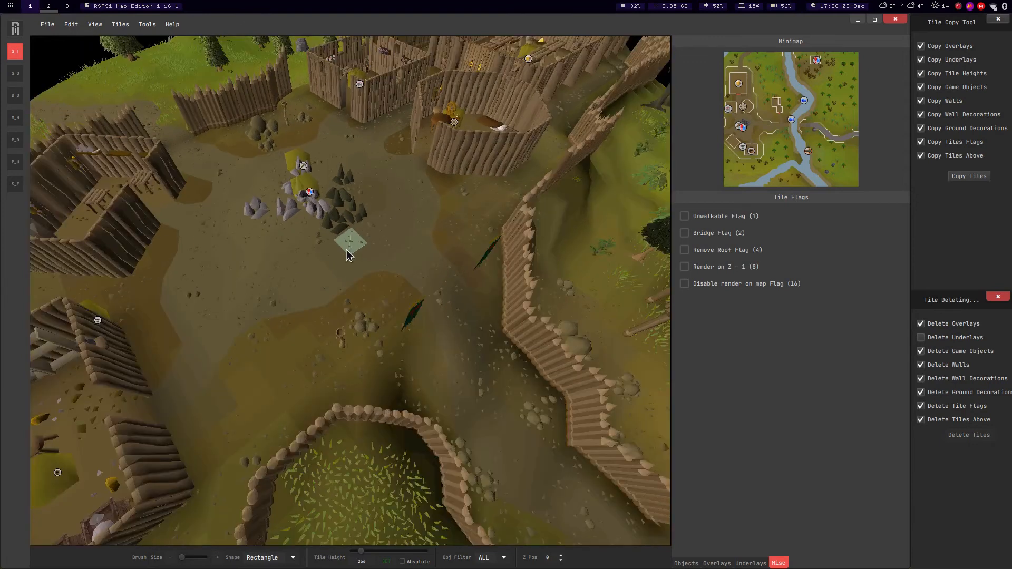
Tick View > Disable blending and orbit close over the camp ground.
{"action": "left_click", "coordinate": [93, 26]}
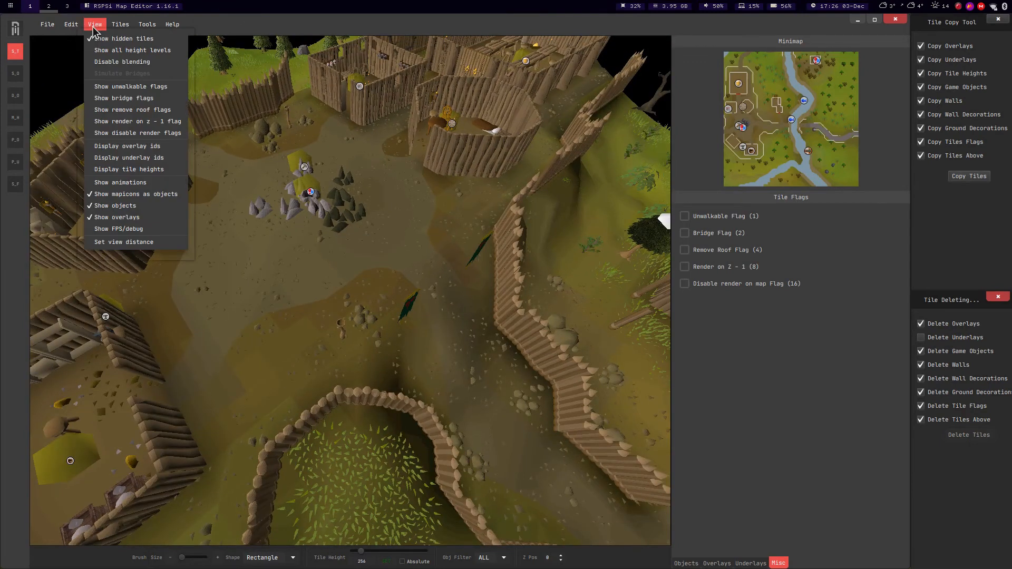
{"action": "left_click", "coordinate": [116, 62]}
{"action": "middle_click_drag", "start_coordinate": [426, 210], "coordinate": [372, 333]}
{"action": "scroll", "coordinate": [368, 248], "scroll_direction": "up", "scroll_amount": 3}
{"action": "middle_click_drag", "start_coordinate": [372, 252], "coordinate": [335, 240]}
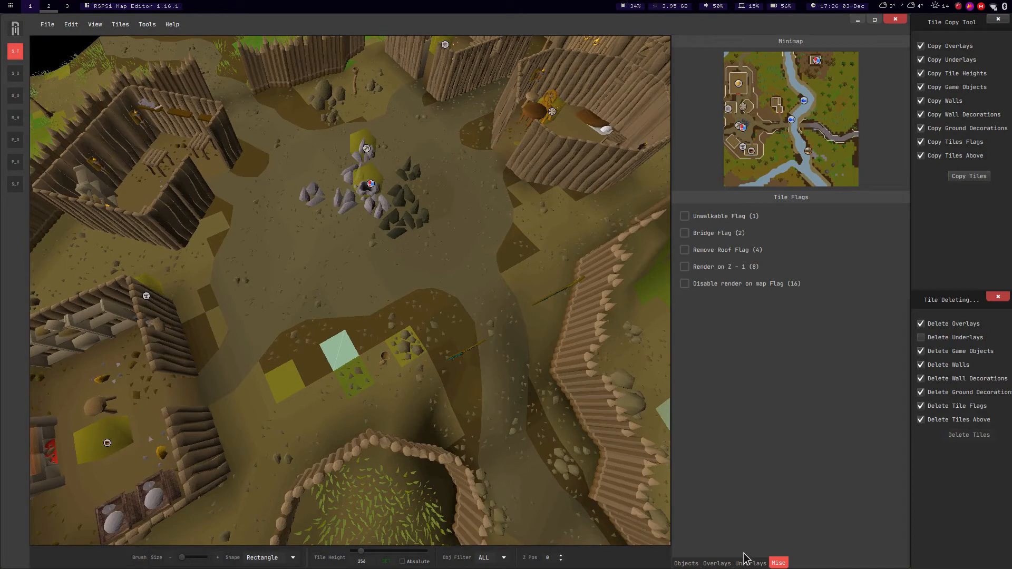
Sample the dark-brown underlay from a camp tile via Get underlay from tile, then return to Misc.
{"action": "left_click", "coordinate": [749, 563]}
{"action": "left_click", "coordinate": [120, 24]}
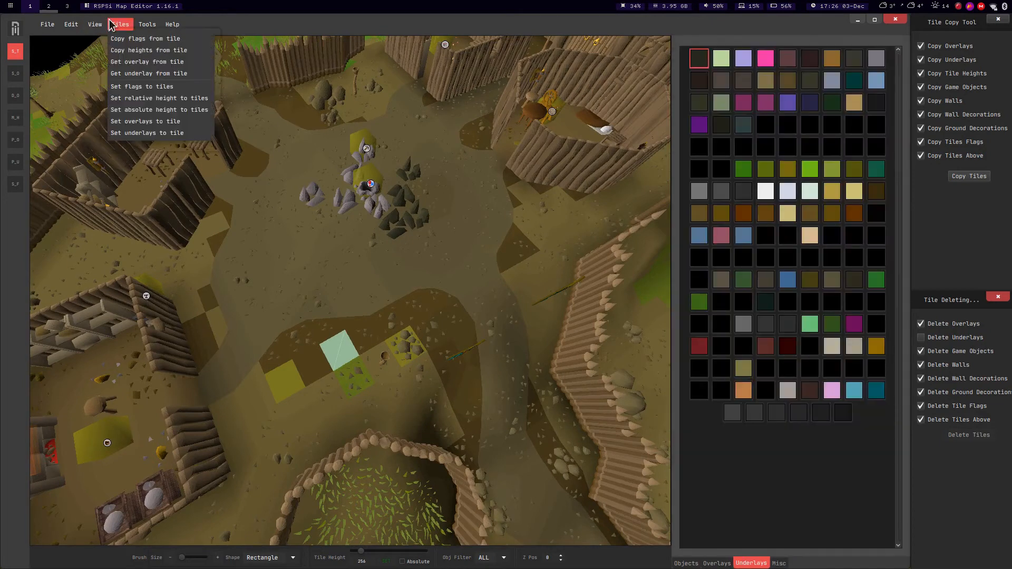
{"action": "left_click", "coordinate": [145, 73]}
{"action": "mouse_move", "coordinate": [423, 224]}
{"action": "middle_mouse_down"}
{"action": "mouse_move", "coordinate": [395, 216]}
{"action": "mouse_move", "coordinate": [423, 223]}
{"action": "middle_mouse_up"}
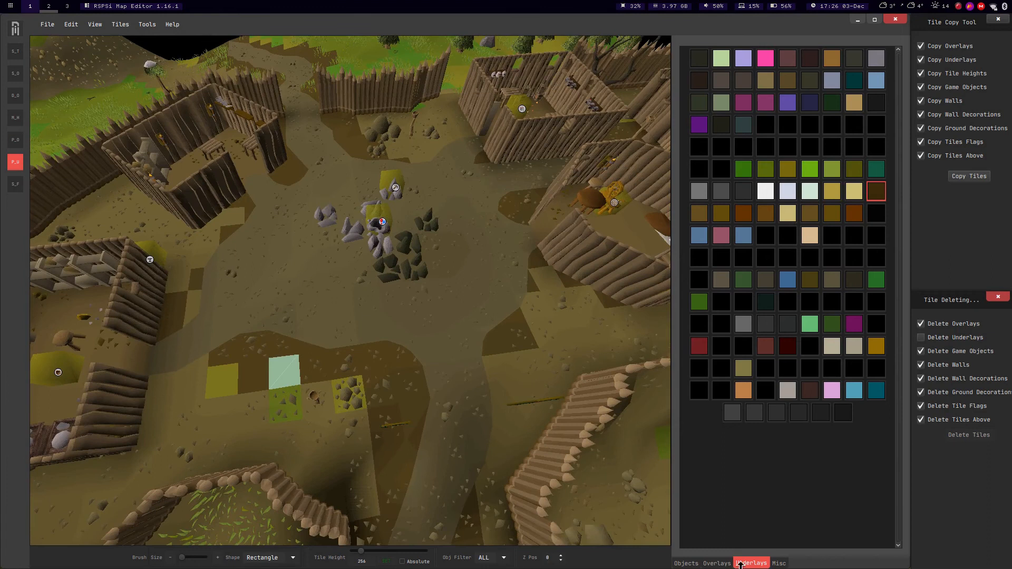
{"action": "left_click", "coordinate": [776, 563]}
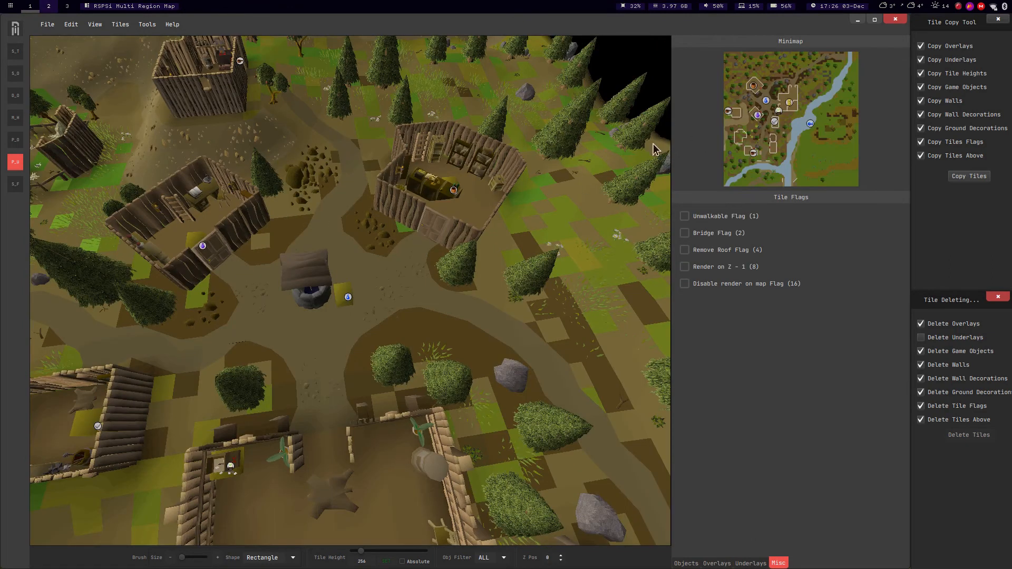
Move across the camp and switch ground blending back on.
{"action": "middle_click_drag", "start_coordinate": [382, 317], "coordinate": [345, 243]}
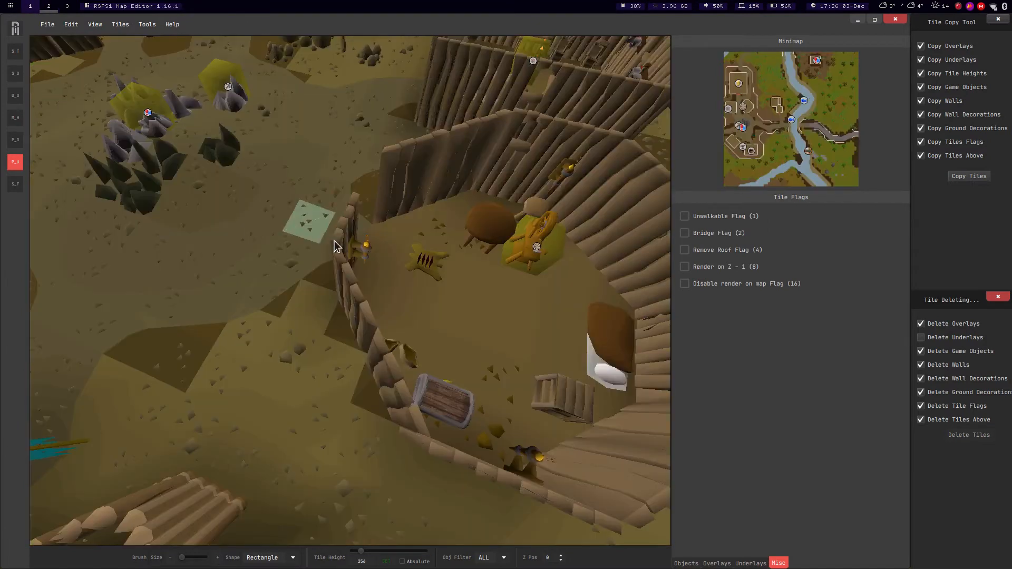
{"action": "middle_click_drag", "start_coordinate": [312, 228], "coordinate": [267, 114]}
{"action": "middle_click_drag", "start_coordinate": [372, 220], "coordinate": [167, 25]}
{"action": "left_click", "coordinate": [121, 25]}
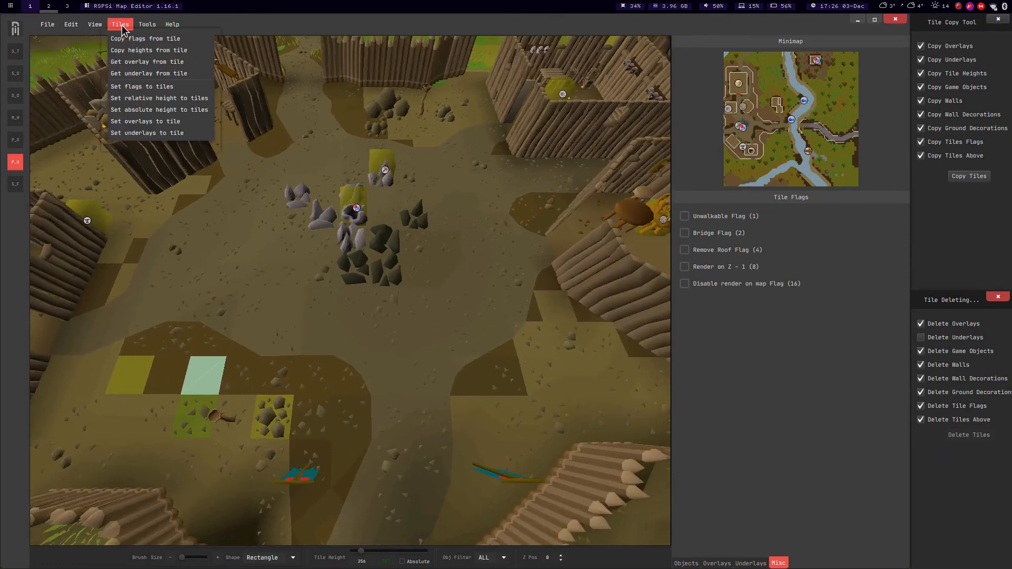
{"action": "mouse_move", "coordinate": [102, 26]}
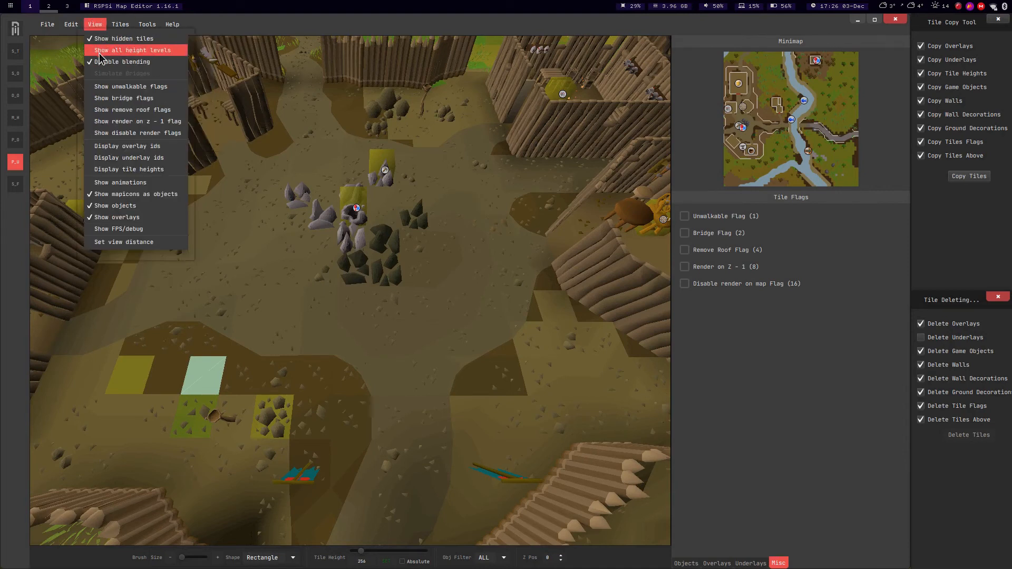
{"action": "left_click", "coordinate": [103, 62]}
{"action": "middle_click_drag", "start_coordinate": [462, 239], "coordinate": [477, 208]}
{"action": "middle_click_drag", "start_coordinate": [188, 327], "coordinate": [217, 378]}
Disable ground blending again and pan low over the camp.
{"action": "left_click", "coordinate": [95, 25]}
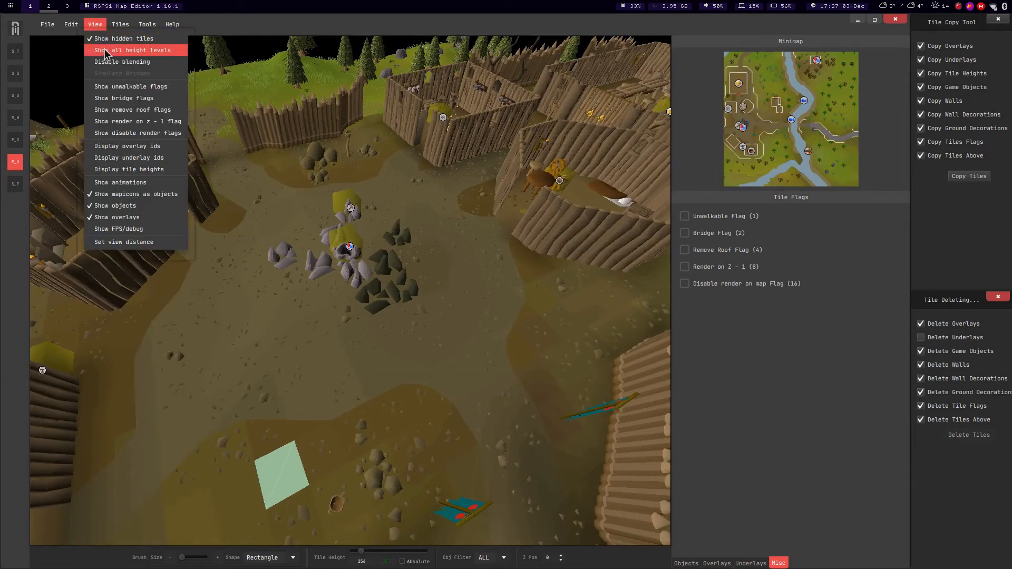
{"action": "left_click", "coordinate": [122, 61]}
{"action": "middle_click_drag", "start_coordinate": [401, 287], "coordinate": [427, 255]}
{"action": "middle_click_drag", "start_coordinate": [354, 309], "coordinate": [426, 352]}
{"action": "key", "text": "d"}
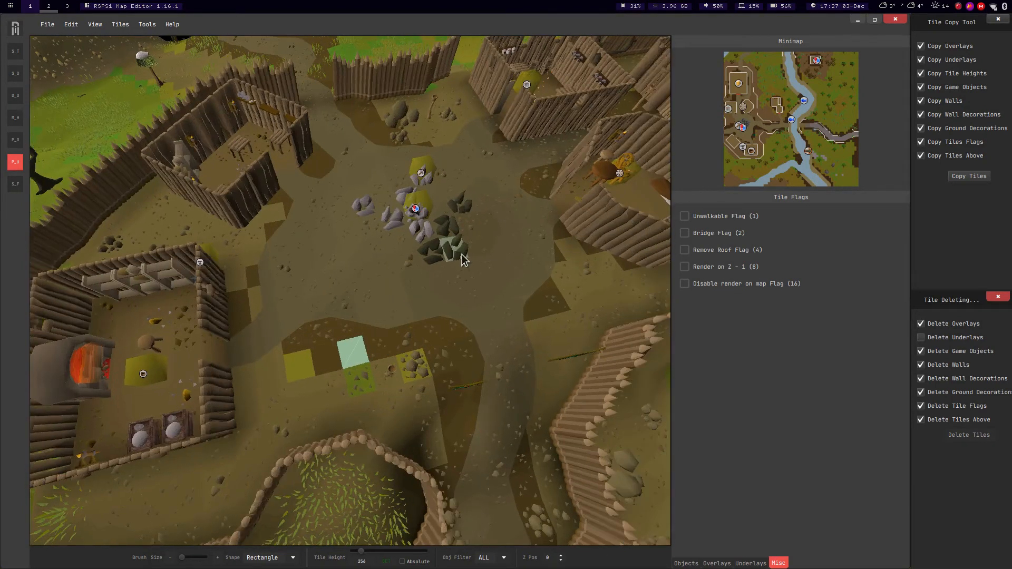
{"action": "key", "text": "w"}
{"action": "key", "text": "d"}
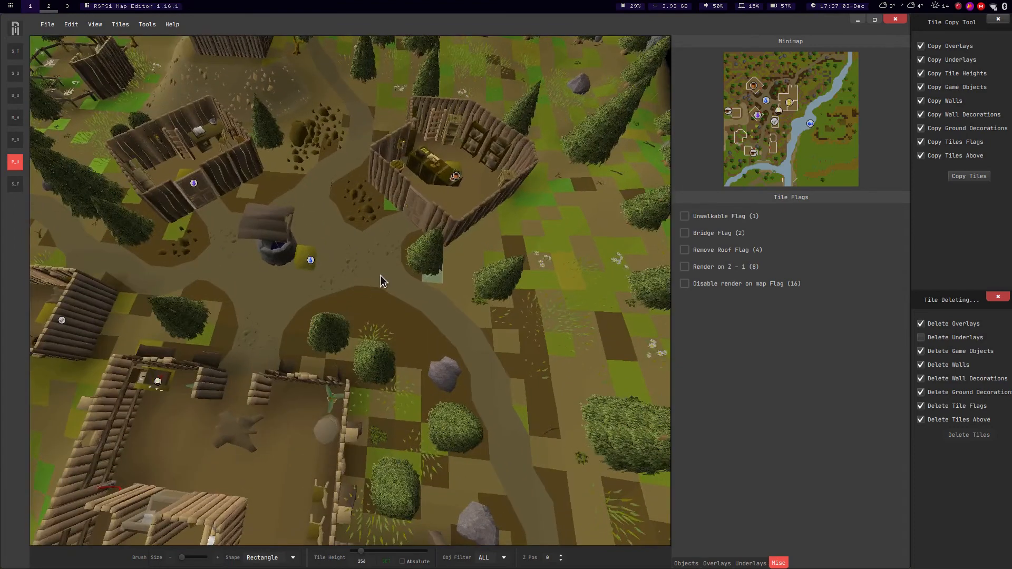
Untick View > Disable blending and orbit around the well.
{"action": "scroll", "coordinate": [345, 174], "scroll_direction": "up", "scroll_amount": 2}
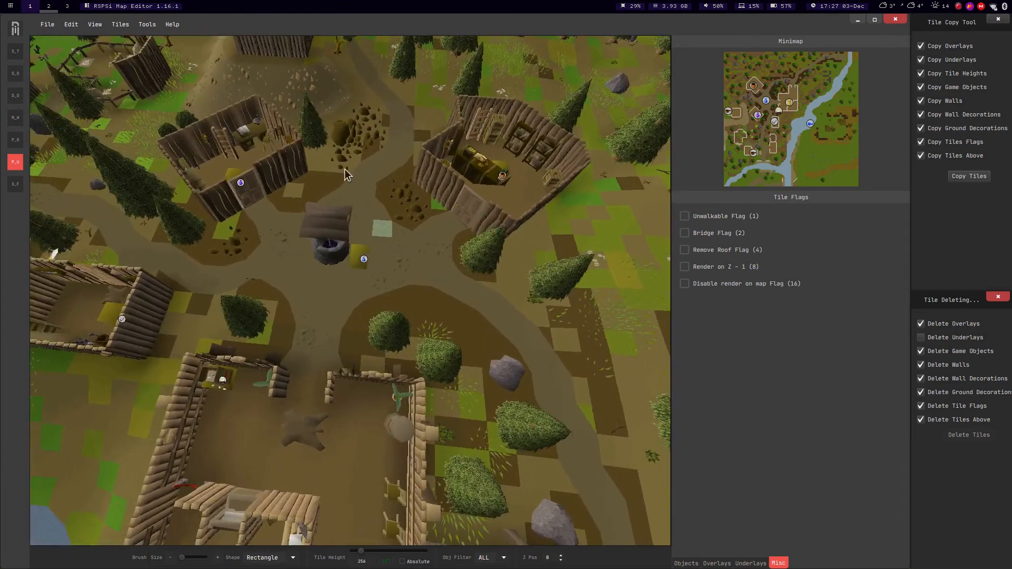
{"action": "scroll", "coordinate": [345, 175], "scroll_direction": "up", "scroll_amount": 2}
{"action": "left_click", "coordinate": [95, 24]}
{"action": "left_click", "coordinate": [114, 62]}
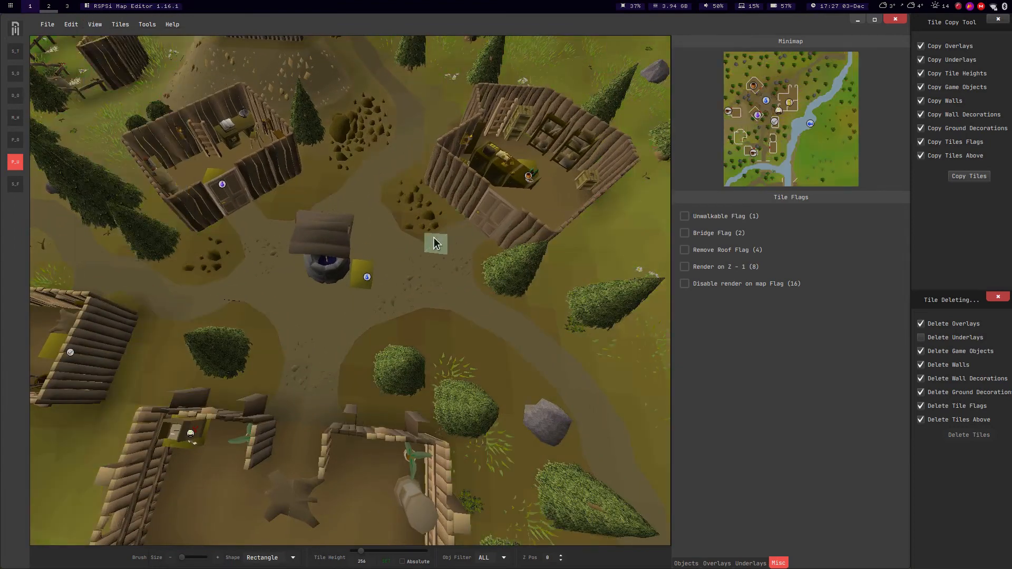
{"action": "middle_click_drag", "start_coordinate": [434, 238], "coordinate": [391, 252]}
{"action": "middle_click_drag", "start_coordinate": [375, 215], "coordinate": [322, 211]}
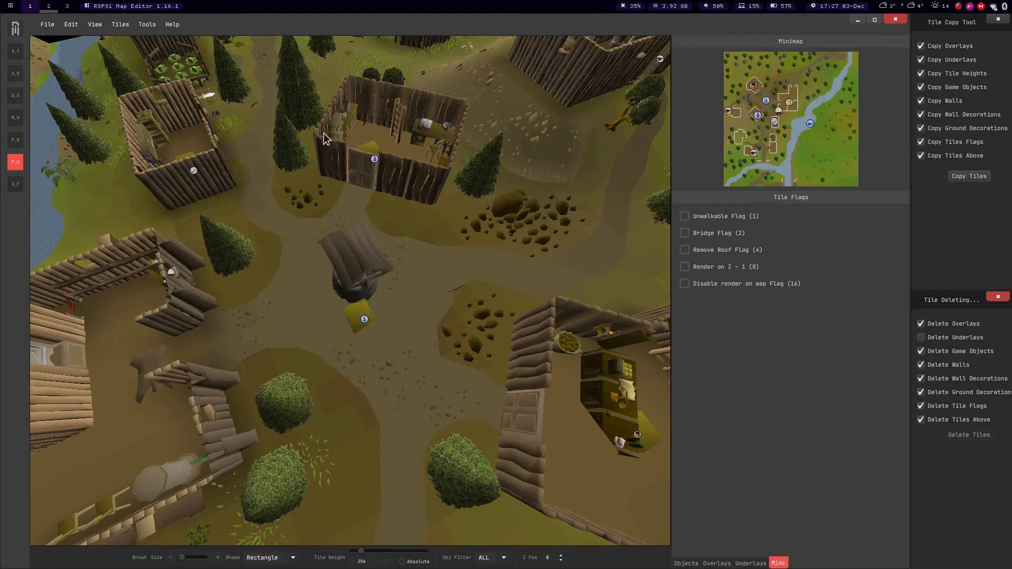
Orbit the village toward the open grassland, ending in a near top-down view.
{"action": "left_click", "coordinate": [95, 23]}
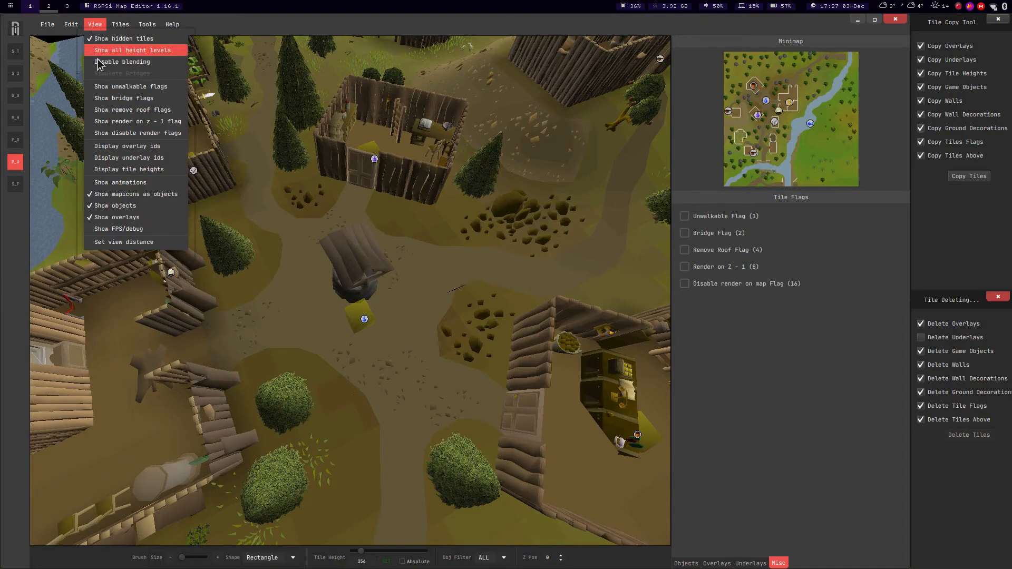
{"action": "left_click", "coordinate": [97, 25]}
{"action": "middle_click_drag", "start_coordinate": [369, 228], "coordinate": [381, 231]}
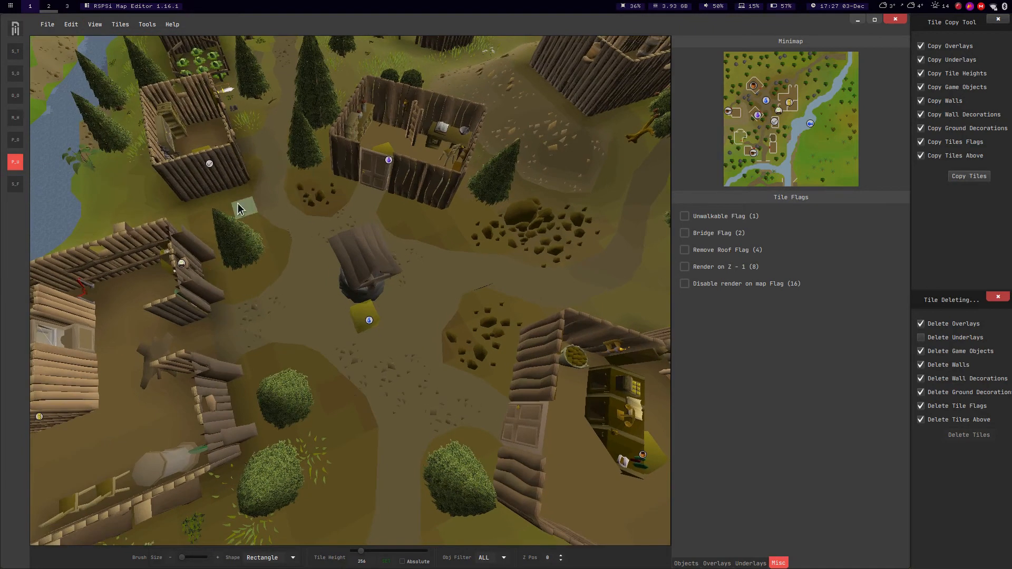
{"action": "middle_click_drag", "start_coordinate": [219, 305], "coordinate": [298, 130]}
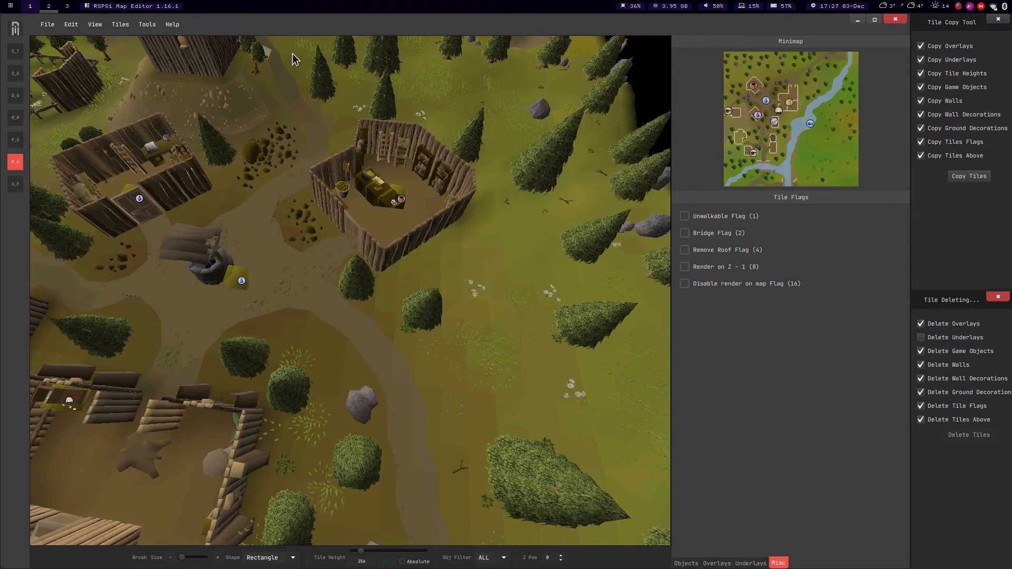
{"action": "middle_click_drag", "start_coordinate": [345, 120], "coordinate": [427, 119]}
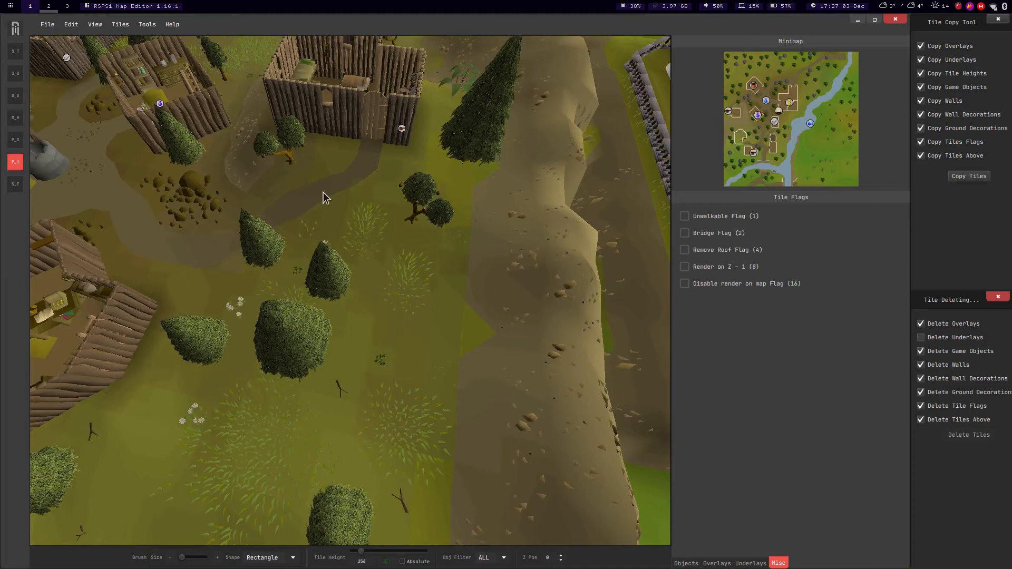
{"action": "middle_click_drag", "start_coordinate": [188, 322], "coordinate": [398, 227]}
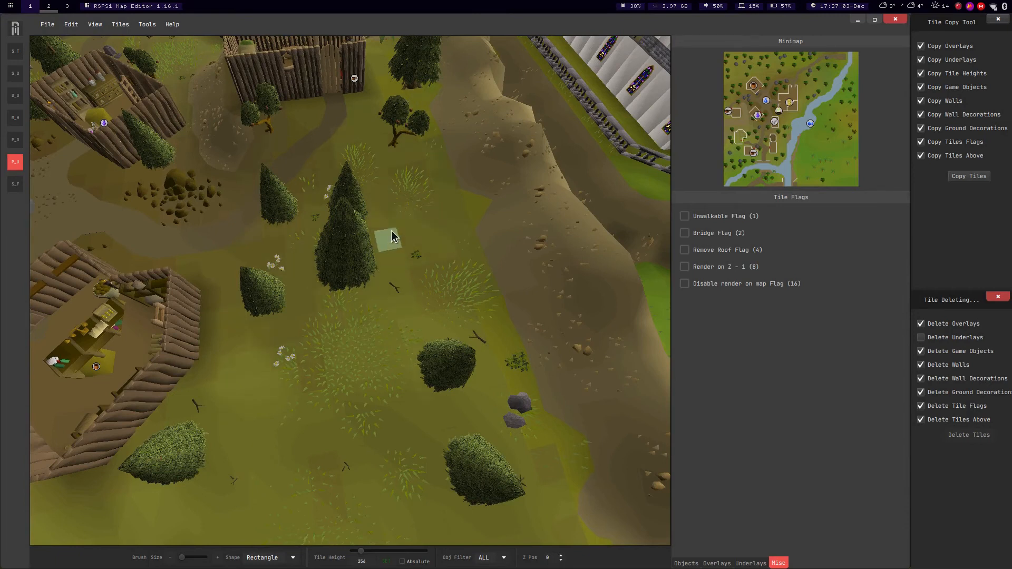
{"action": "key", "text": "a"}
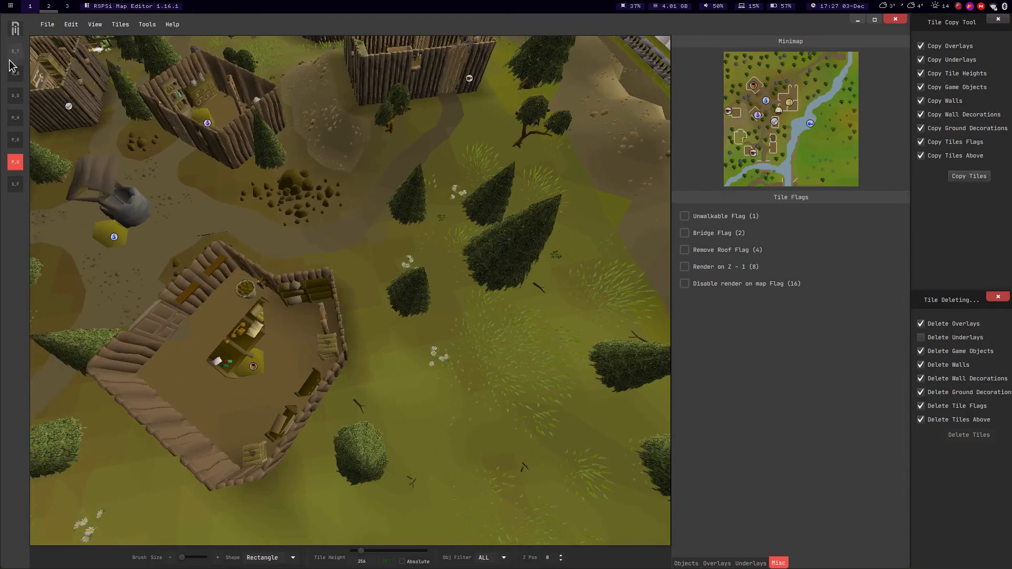
Toggle all height levels on, then hide upper levels to see inside the hut, and disable ground blending.
{"action": "left_click", "coordinate": [95, 25]}
{"action": "left_click", "coordinate": [119, 48]}
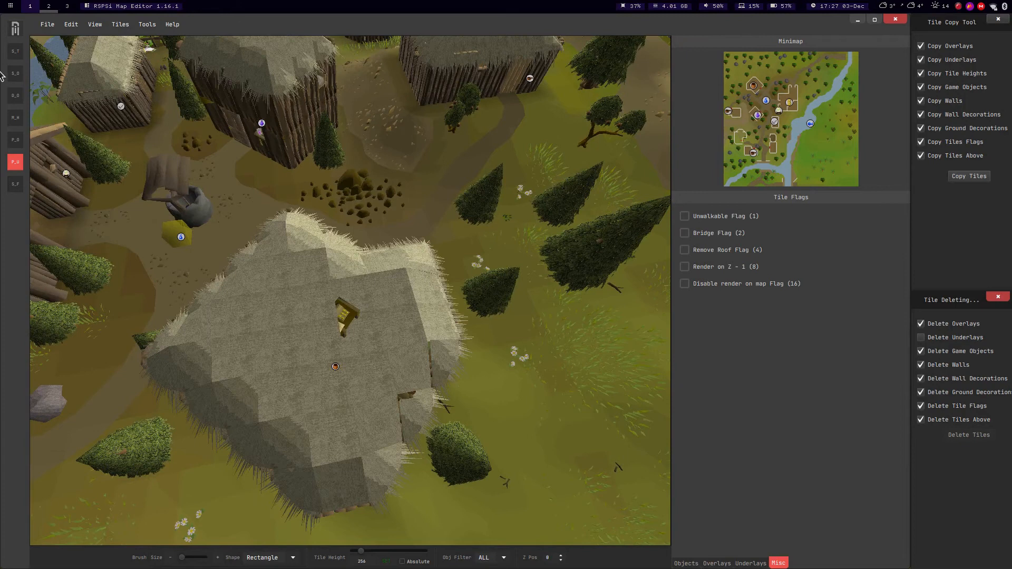
{"action": "left_click", "coordinate": [95, 24]}
{"action": "left_click", "coordinate": [122, 50]}
{"action": "left_click", "coordinate": [95, 24]}
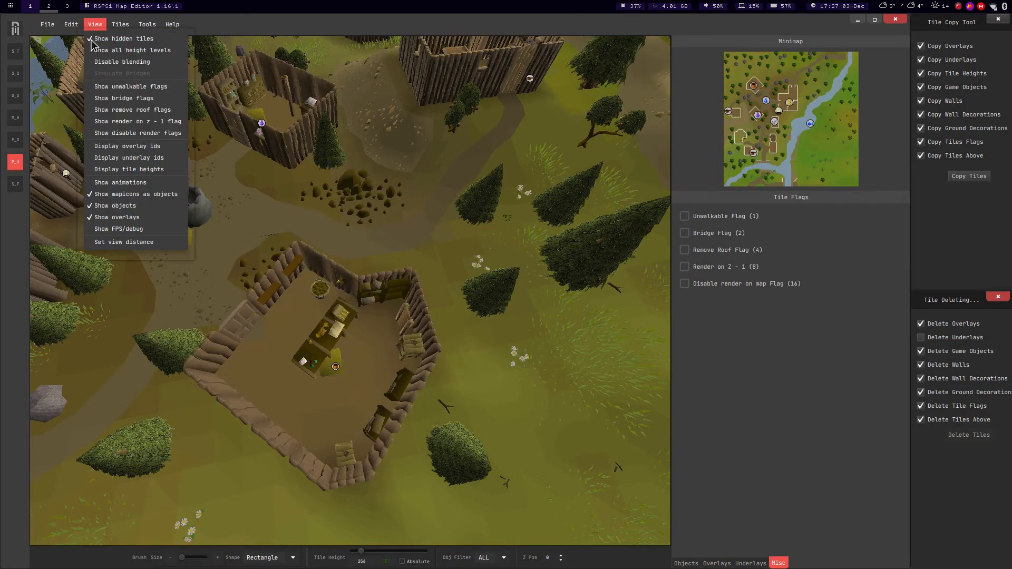
{"action": "left_click", "coordinate": [98, 62]}
Sample the brown underlay from a ground tile and paint the pale tile by the hut with it.
{"action": "key", "text": "a"}
{"action": "left_click", "coordinate": [16, 51]}
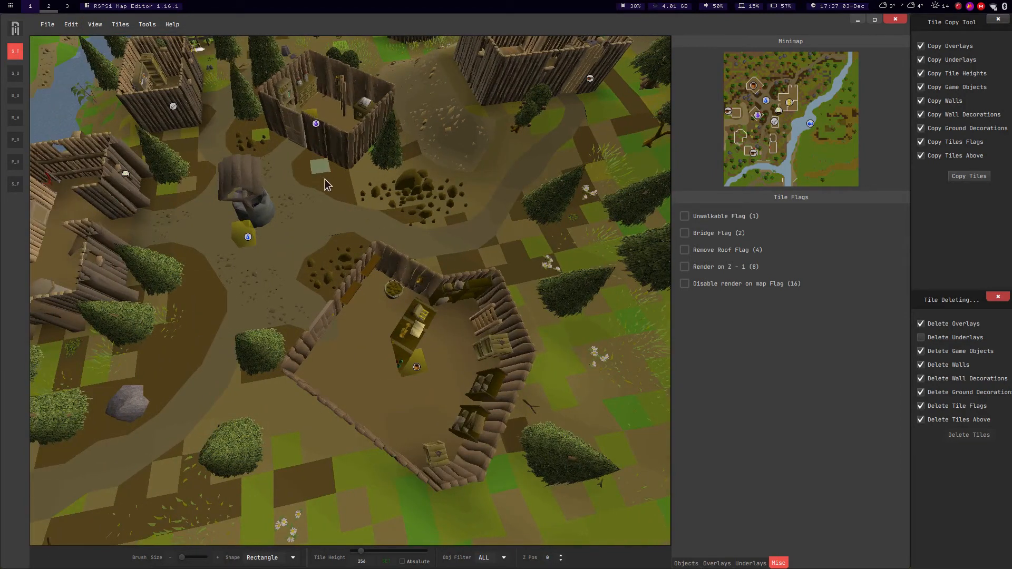
{"action": "left_click", "coordinate": [120, 24]}
{"action": "left_click", "coordinate": [138, 74]}
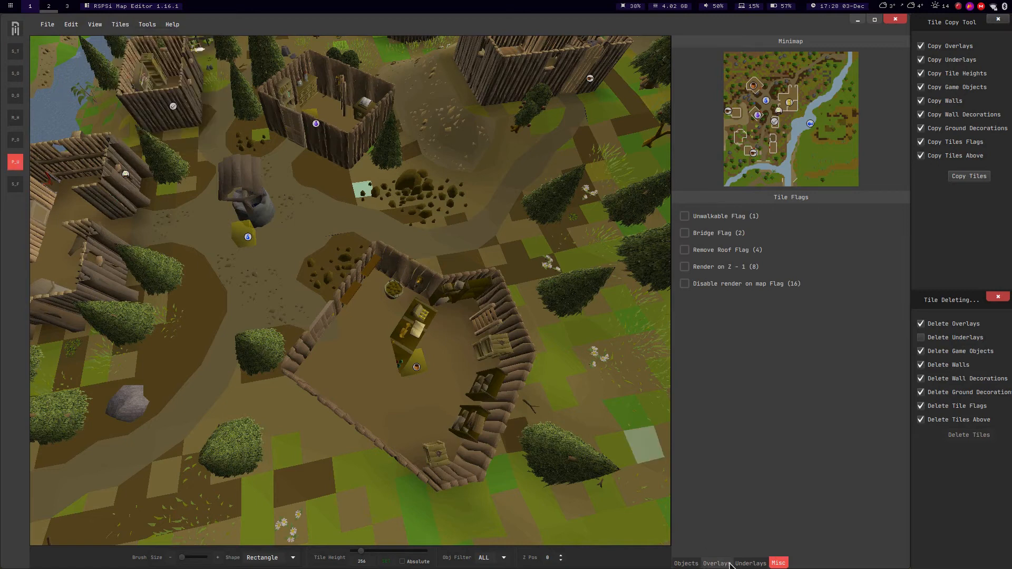
{"action": "left_click", "coordinate": [746, 563]}
{"action": "left_click", "coordinate": [342, 281]}
{"action": "key", "text": "Right"}
Re-enable ground blending and orbit around the hut toward the open grass to check the terrain.
{"action": "left_click", "coordinate": [95, 27]}
{"action": "left_click", "coordinate": [96, 62]}
{"action": "middle_click_drag", "start_coordinate": [295, 201], "coordinate": [409, 238]}
{"action": "scroll", "coordinate": [409, 238], "scroll_direction": "down", "scroll_amount": 2}
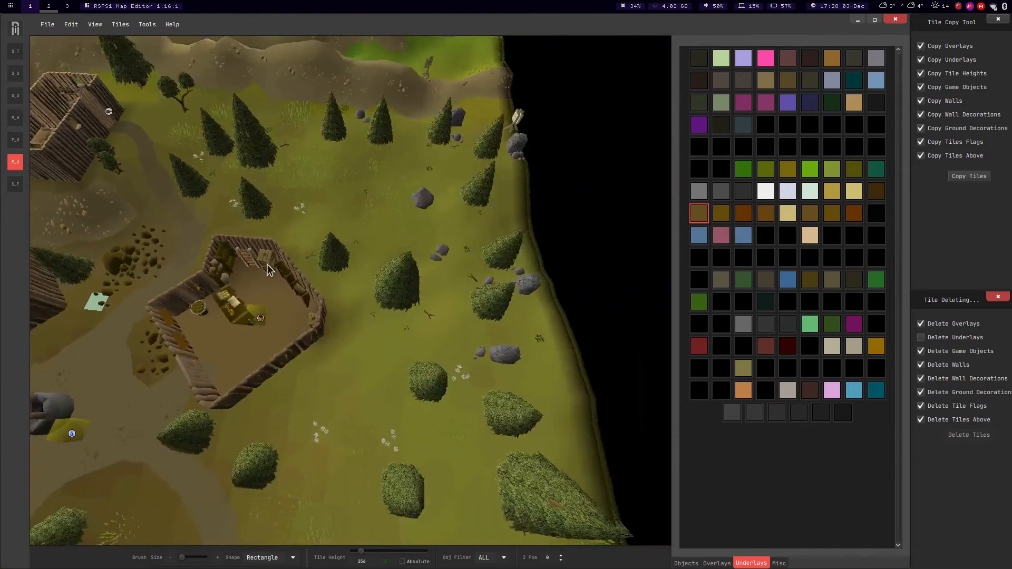
{"action": "middle_click_drag", "start_coordinate": [517, 115], "coordinate": [490, 145]}
{"action": "scroll", "coordinate": [470, 232], "scroll_direction": "down", "scroll_amount": 1}
{"action": "scroll", "coordinate": [470, 233], "scroll_direction": "down", "scroll_amount": 2}
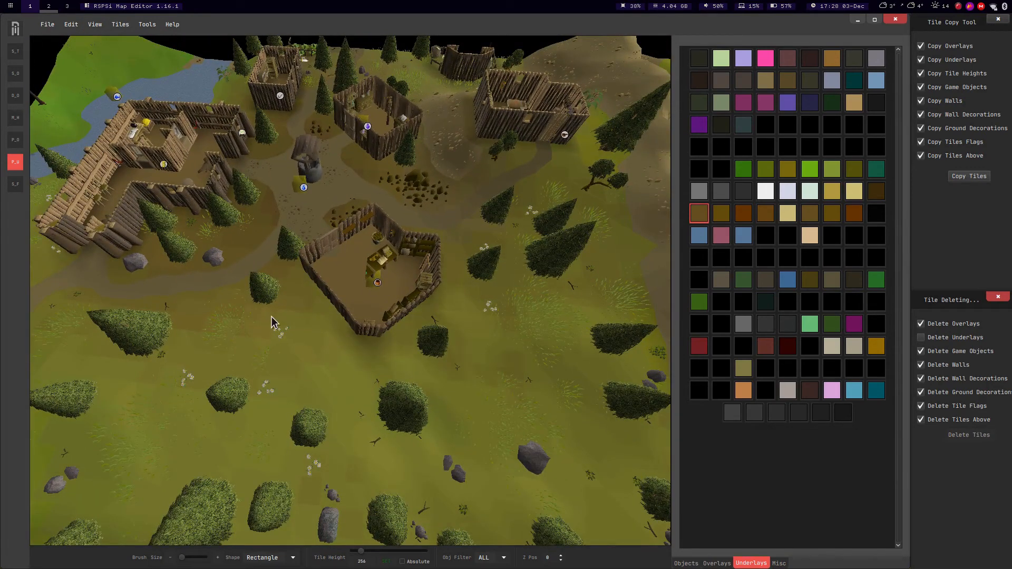
{"action": "middle_click_drag", "start_coordinate": [92, 285], "coordinate": [401, 277]}
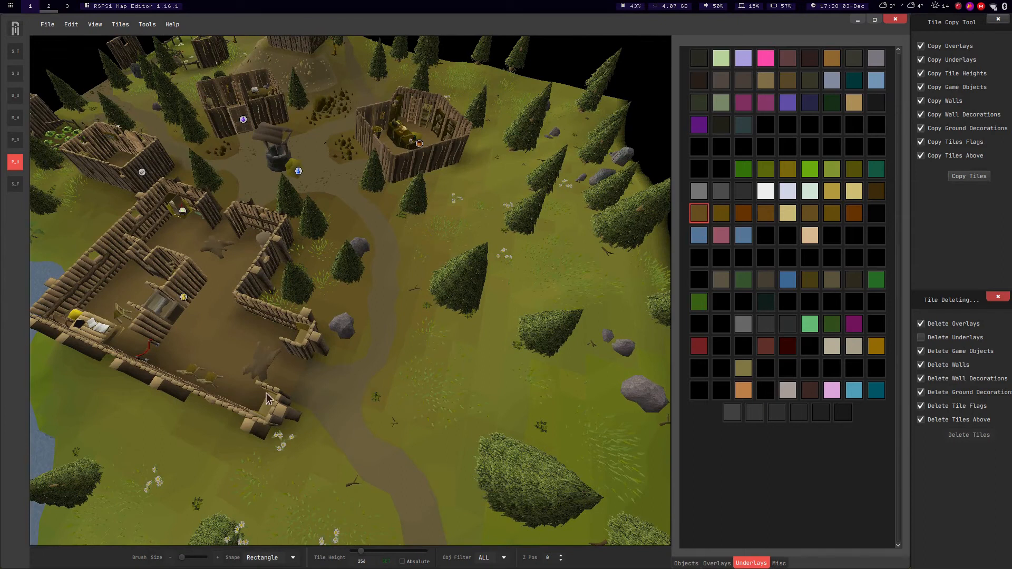
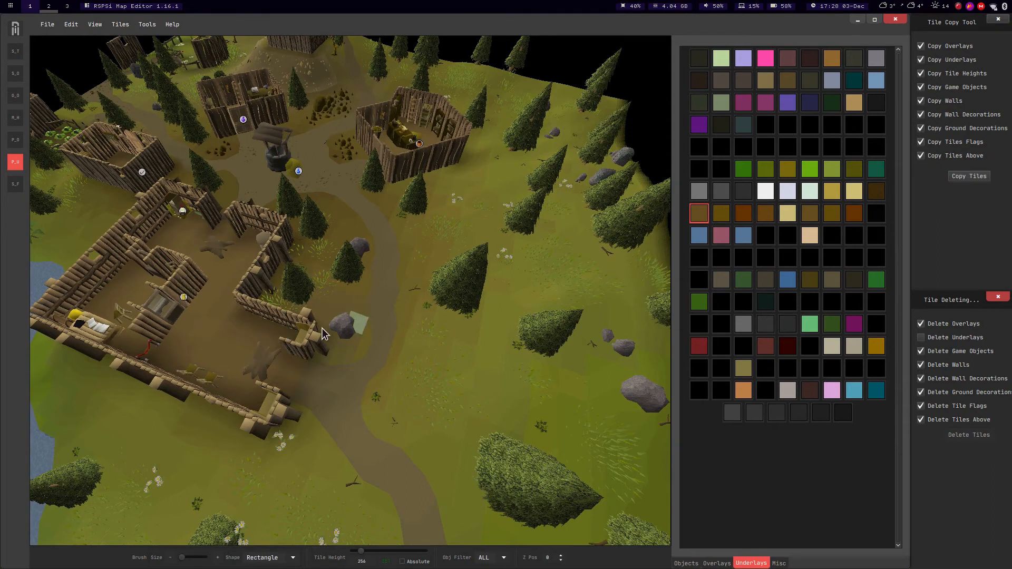
Orbit, zoom and move the 3D camera to centre the village's central well and surrounding houses.
{"action": "middle_click_drag", "start_coordinate": [393, 243], "coordinate": [317, 296]}
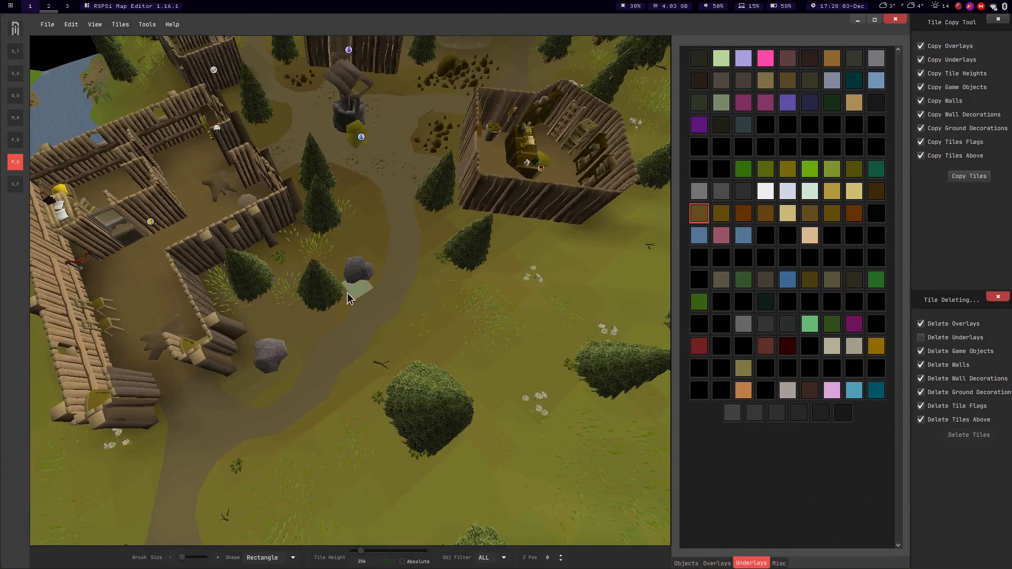
{"action": "scroll", "coordinate": [320, 286], "scroll_direction": "down", "scroll_amount": 3}
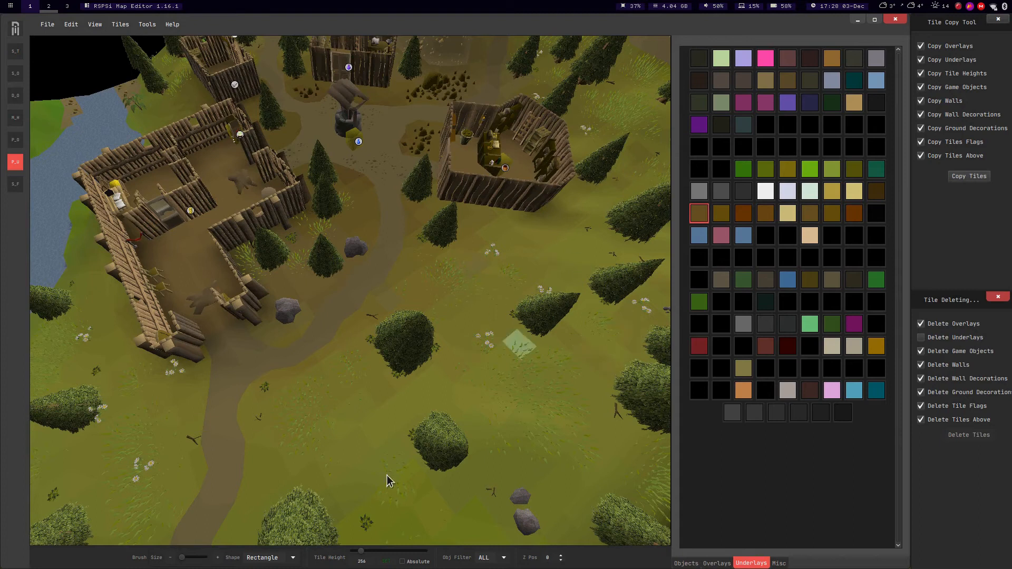
{"action": "scroll", "coordinate": [563, 352], "scroll_direction": "down", "scroll_amount": 2}
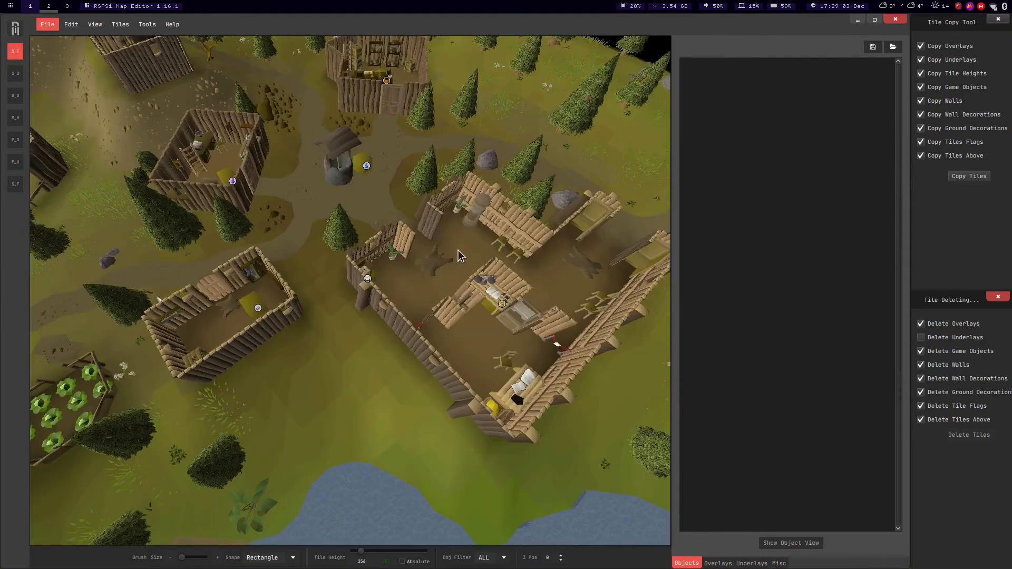
{"action": "middle_click_drag", "start_coordinate": [396, 257], "coordinate": [416, 241]}
{"action": "key", "text": "w"}
{"action": "key", "text": "Left"}
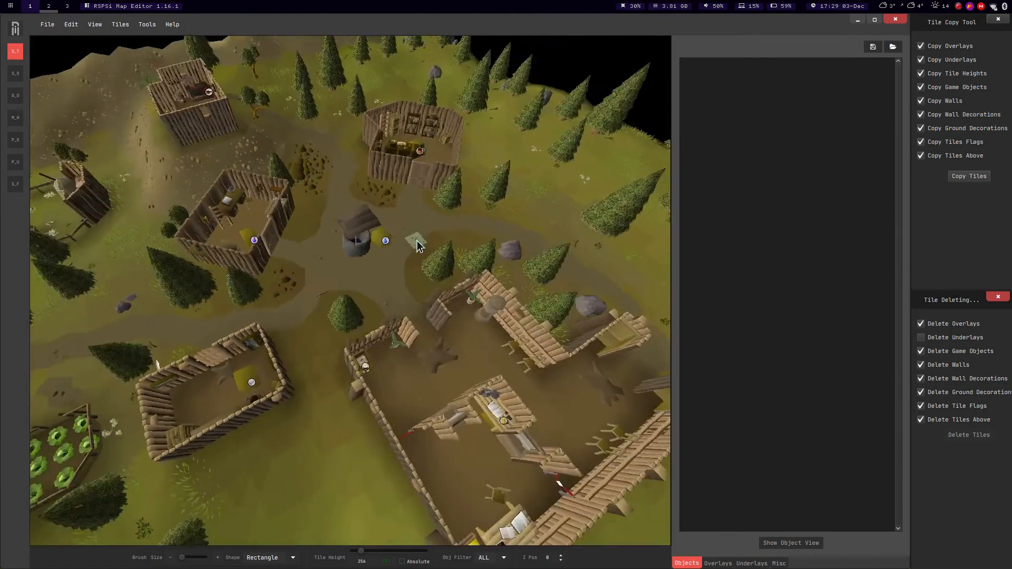
Show the Misc tile-flag options and turn on Show remove roof flags to reveal pink tiles.
{"action": "left_click", "coordinate": [779, 563]}
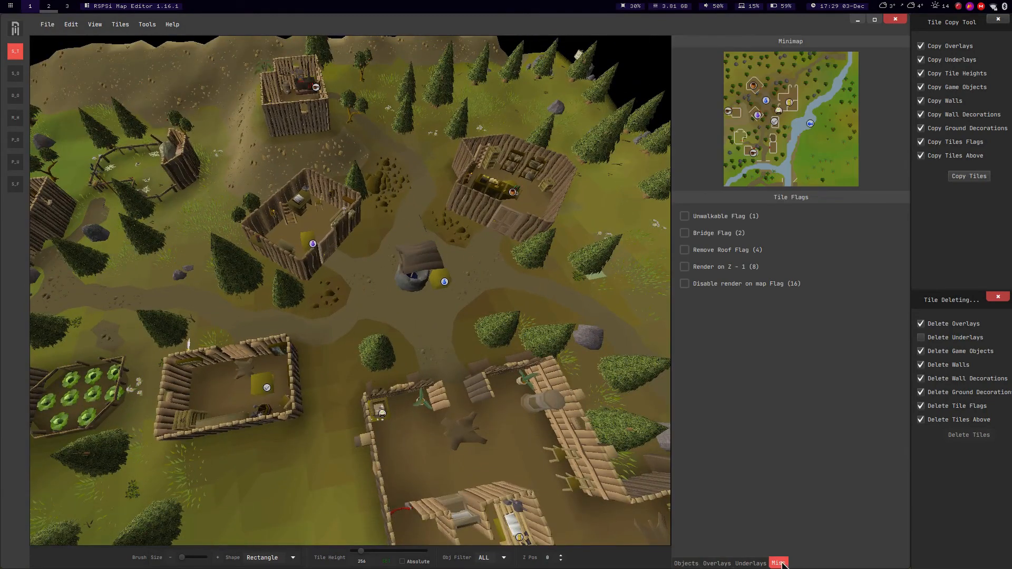
{"action": "middle_click_drag", "start_coordinate": [199, 107], "coordinate": [70, 17]}
{"action": "left_click", "coordinate": [92, 25]}
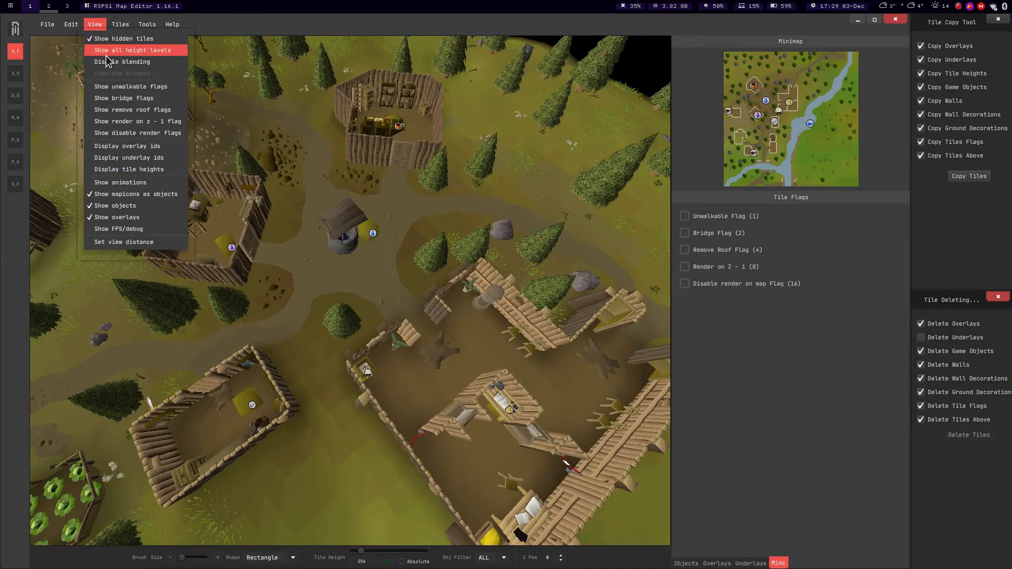
{"action": "left_click", "coordinate": [116, 110]}
{"action": "middle_click_drag", "start_coordinate": [418, 293], "coordinate": [328, 244]}
{"action": "scroll", "coordinate": [298, 240], "scroll_direction": "up", "scroll_amount": 3}
{"action": "scroll", "coordinate": [303, 249], "scroll_direction": "down", "scroll_amount": 3}
{"action": "scroll", "coordinate": [328, 244], "scroll_direction": "up", "scroll_amount": 4}
{"action": "key", "text": "d"}
{"action": "key", "text": "d"}
{"action": "key", "text": "d"}
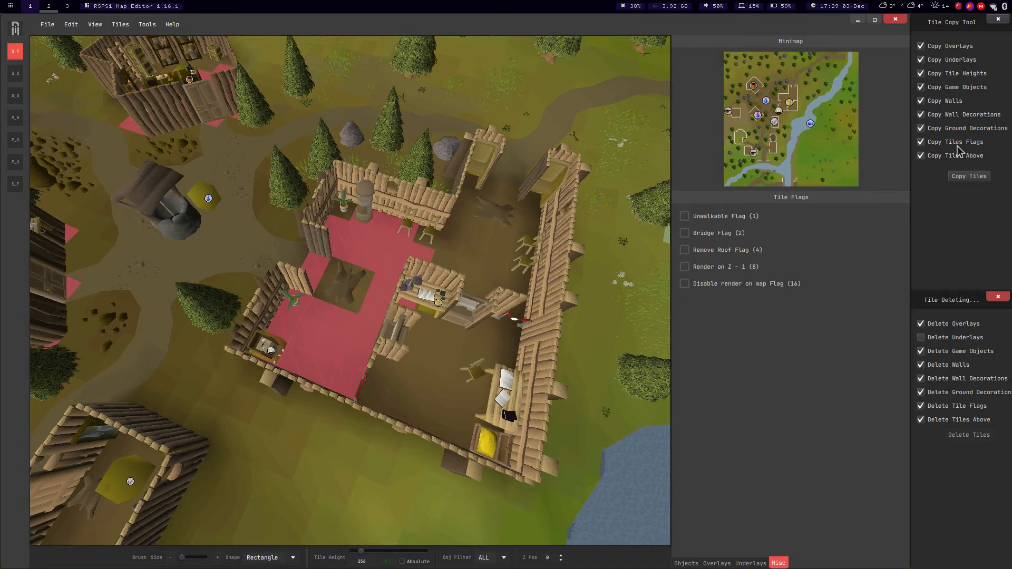
{"action": "middle_click_drag", "start_coordinate": [353, 197], "coordinate": [359, 208]}
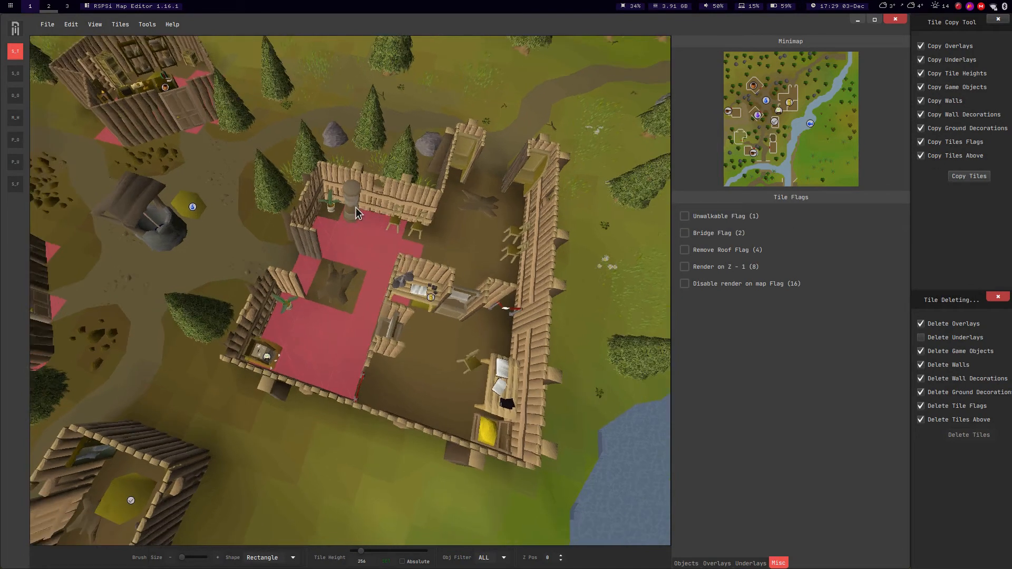
{"action": "key", "text": "a"}
Toggle the remove-roof flag overlay off and back on to compare the buildings.
{"action": "left_click", "coordinate": [95, 26]}
{"action": "left_click", "coordinate": [95, 26]}
{"action": "left_click", "coordinate": [95, 26]}
{"action": "left_click", "coordinate": [108, 110]}
{"action": "left_click", "coordinate": [95, 24]}
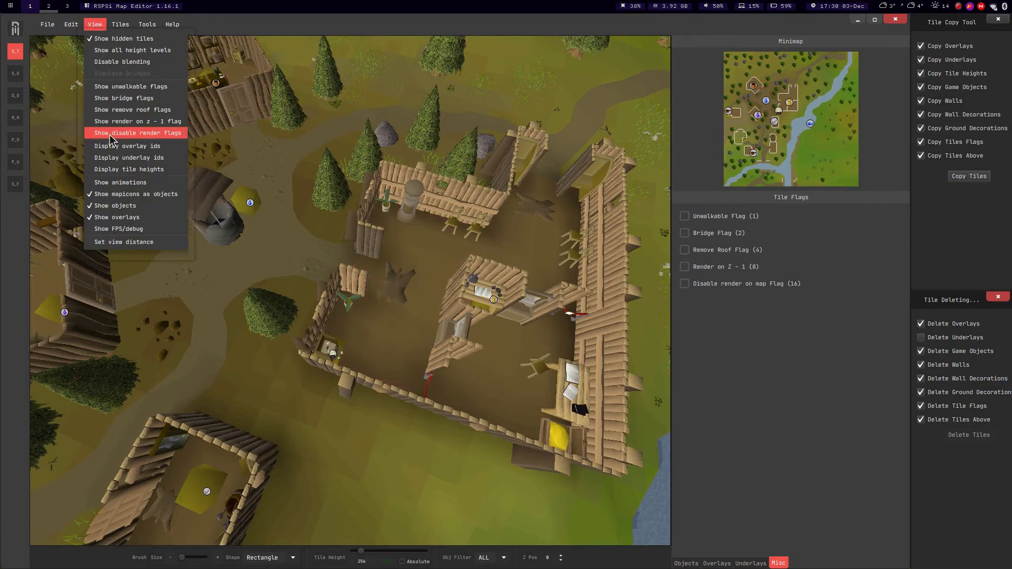
{"action": "left_click", "coordinate": [118, 110]}
{"action": "key", "text": "d"}
{"action": "middle_click_drag", "start_coordinate": [455, 265], "coordinate": [27, 127]}
Select the Set Tile Flags tool with Remove Roof Flag ticked and a larger brush size.
{"action": "key", "text": "a"}
{"action": "key", "text": "s"}
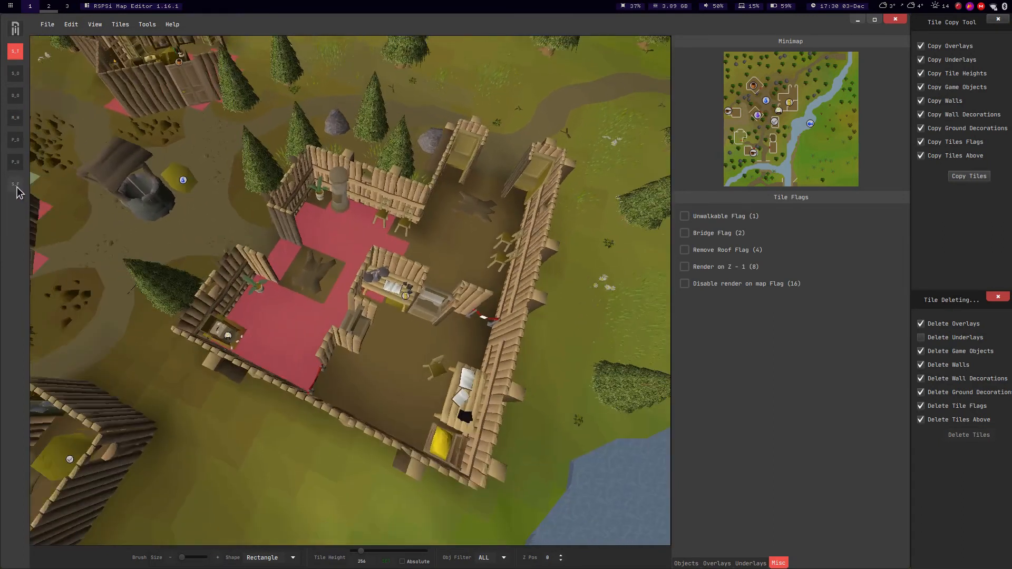
{"action": "left_click", "coordinate": [17, 188]}
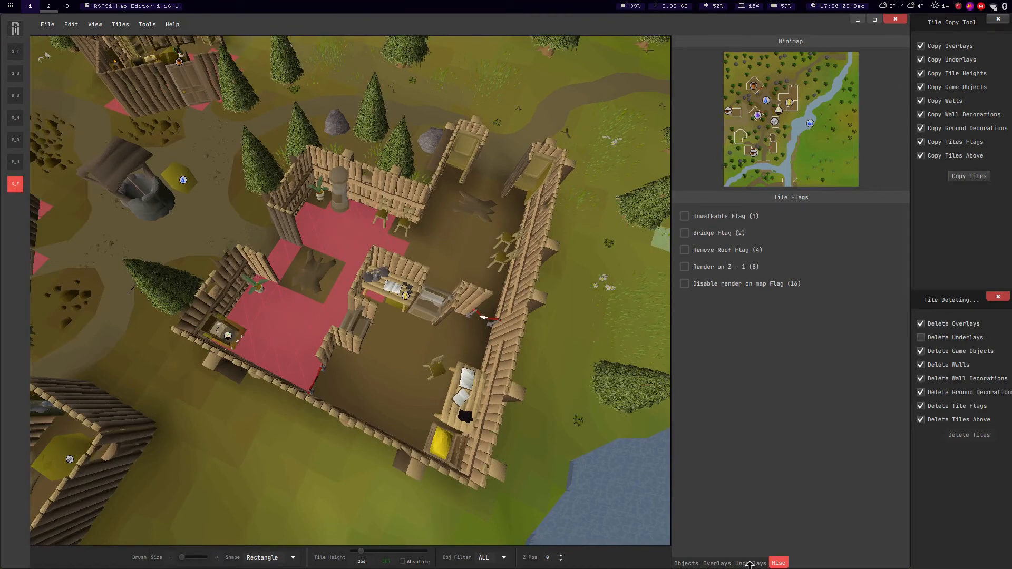
{"action": "left_click", "coordinate": [689, 250]}
{"action": "middle_click_drag", "start_coordinate": [369, 200], "coordinate": [289, 266]}
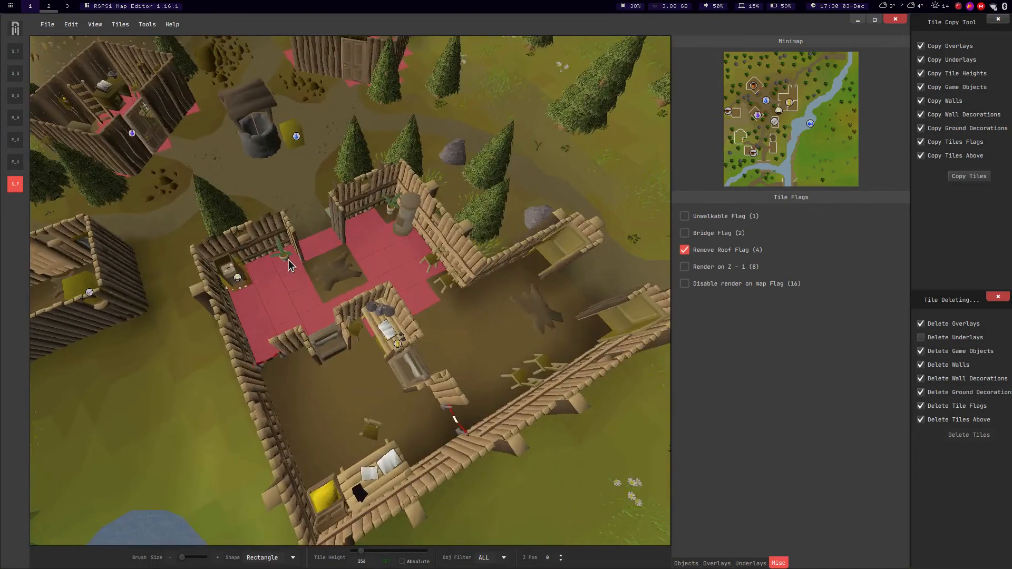
{"action": "scroll", "coordinate": [287, 263], "scroll_direction": "up", "scroll_amount": 2}
{"action": "left_click", "coordinate": [218, 558]}
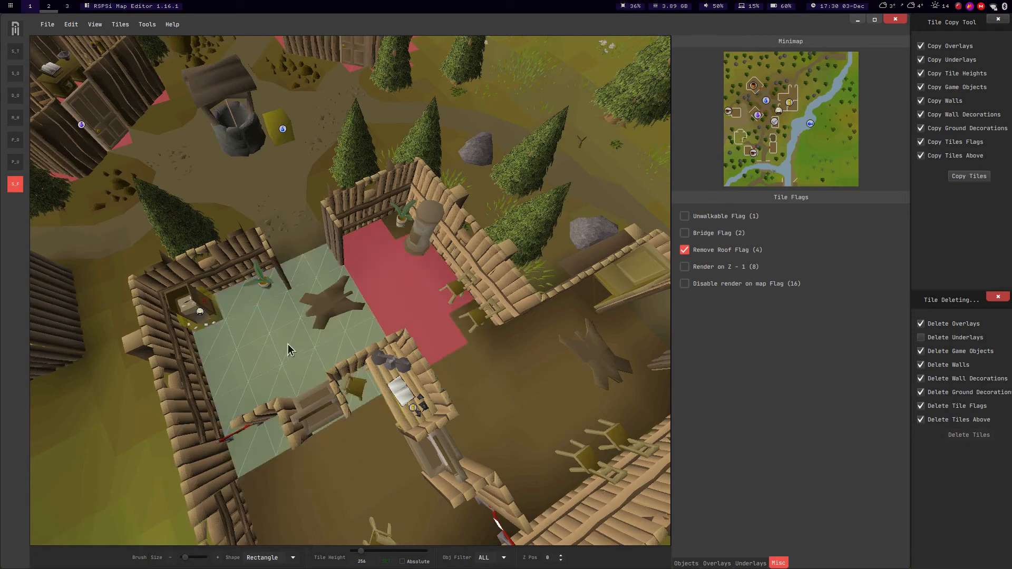
{"action": "scroll", "coordinate": [367, 418], "scroll_direction": "down", "scroll_amount": 3}
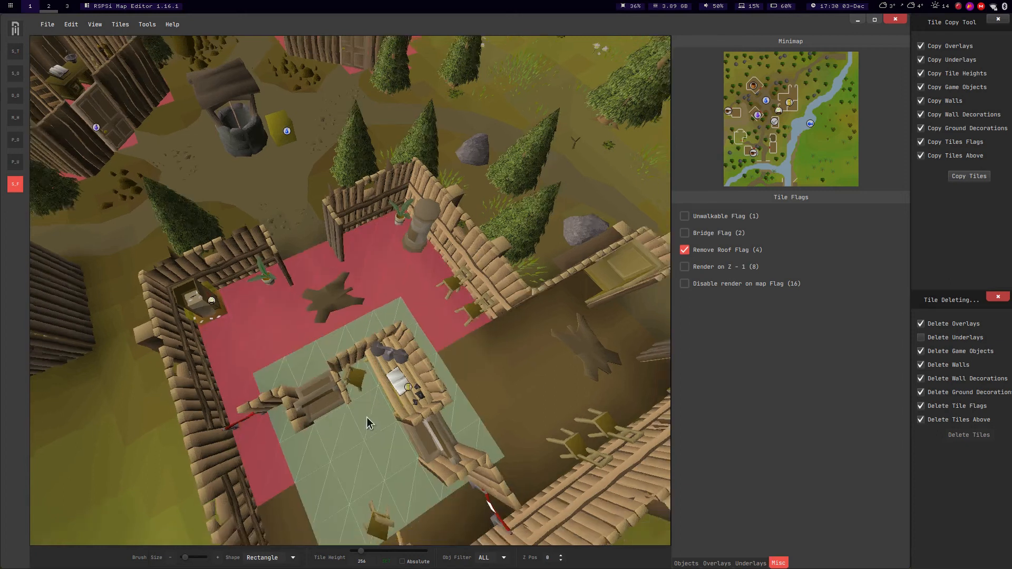
Flag the fenced building's lower room, right-hand room, booth area and rug tiles as roofless.
{"action": "left_click", "coordinate": [353, 366]}
{"action": "scroll", "coordinate": [422, 337], "scroll_direction": "down", "scroll_amount": 1}
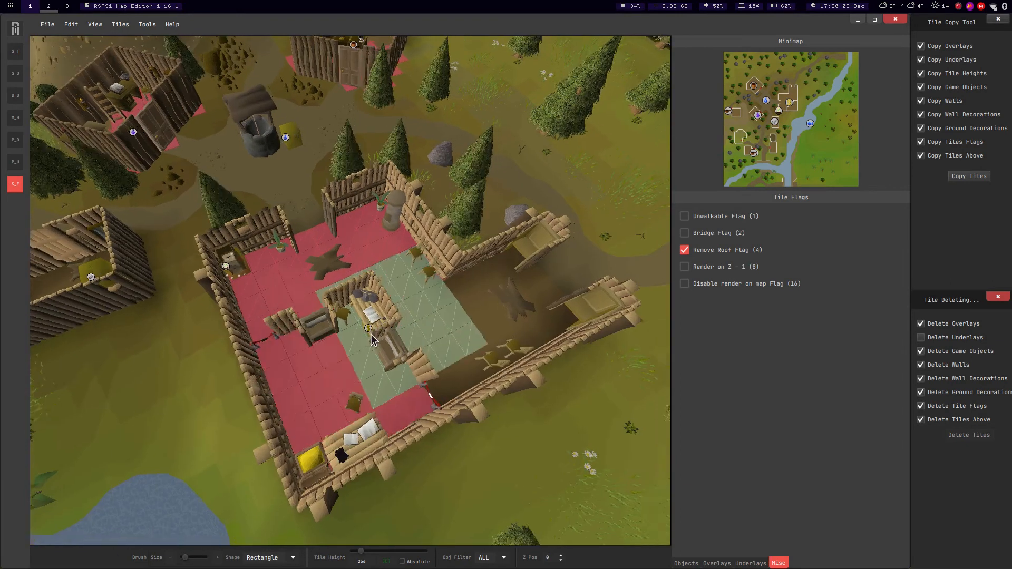
{"action": "middle_click_drag", "start_coordinate": [430, 337], "coordinate": [362, 354]}
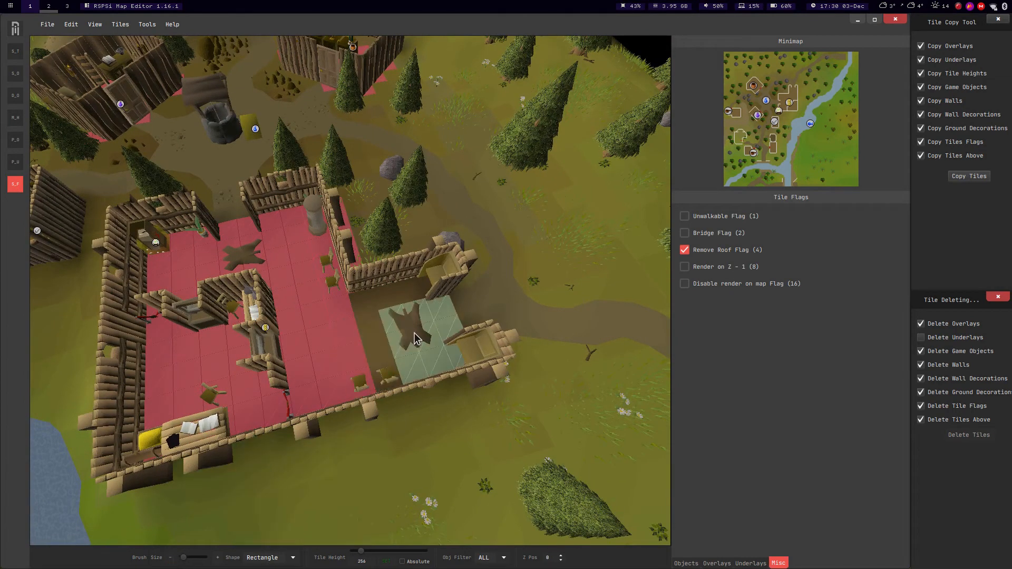
{"action": "left_click", "coordinate": [394, 318]}
{"action": "left_click", "coordinate": [416, 313]}
{"action": "middle_click_drag", "start_coordinate": [307, 273], "coordinate": [84, 334]}
{"action": "middle_click_drag", "start_coordinate": [203, 422], "coordinate": [283, 415]}
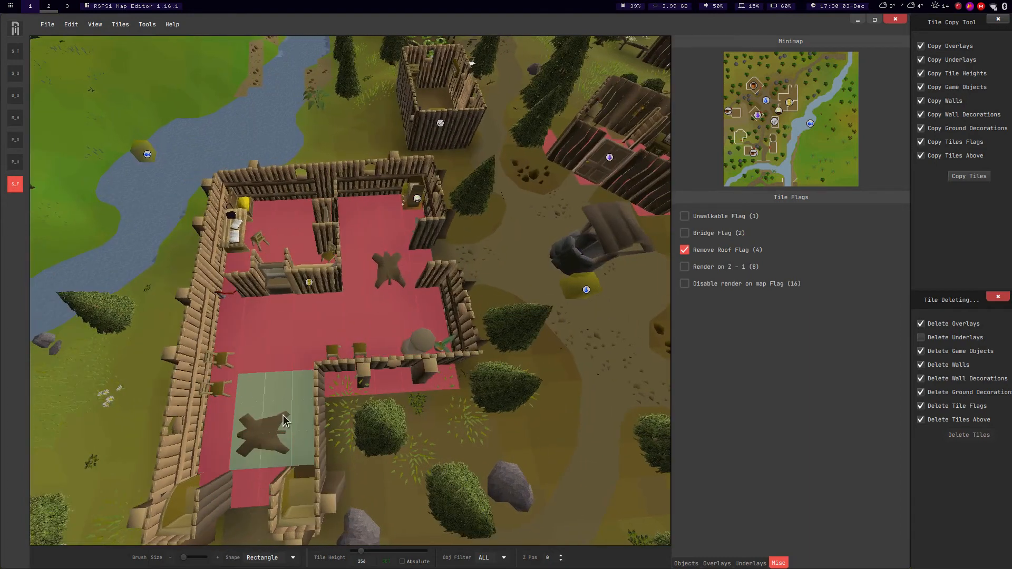
{"action": "left_click_drag", "start_coordinate": [276, 452], "coordinate": [303, 253]}
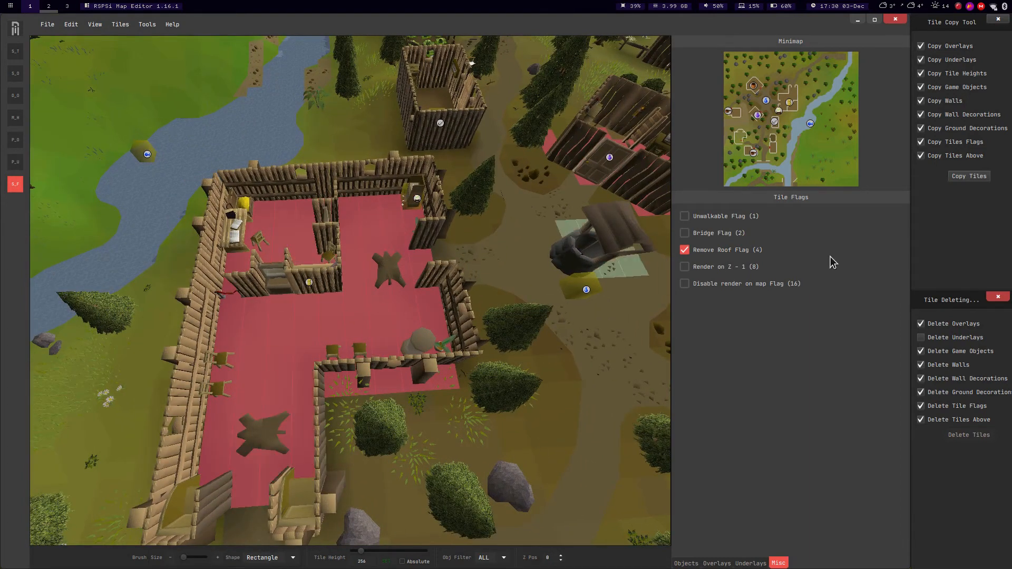
Pan and rotate the camera over to face the next house.
{"action": "scroll", "coordinate": [468, 384], "scroll_direction": "down", "scroll_amount": 2}
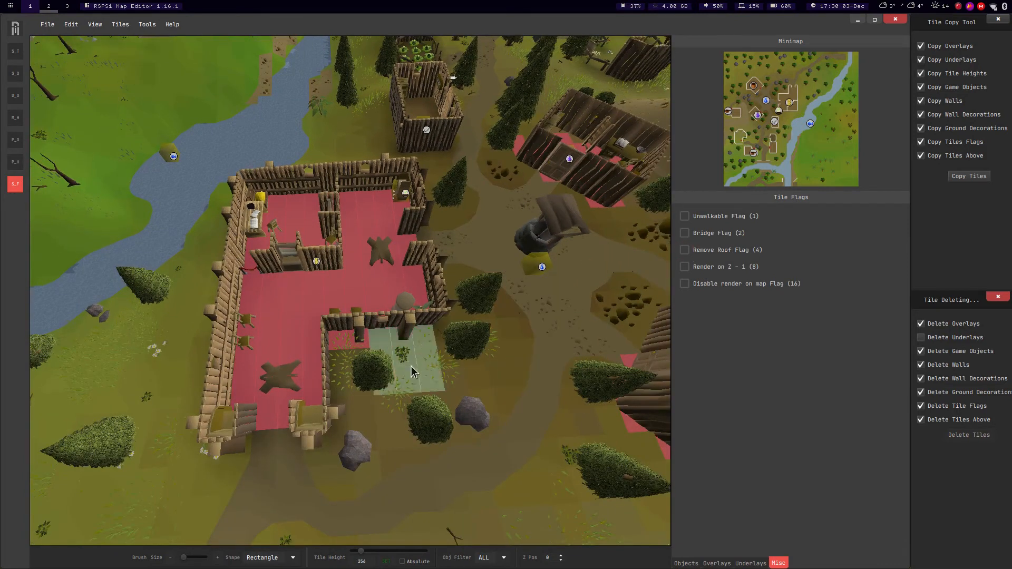
{"action": "key", "text": "d"}
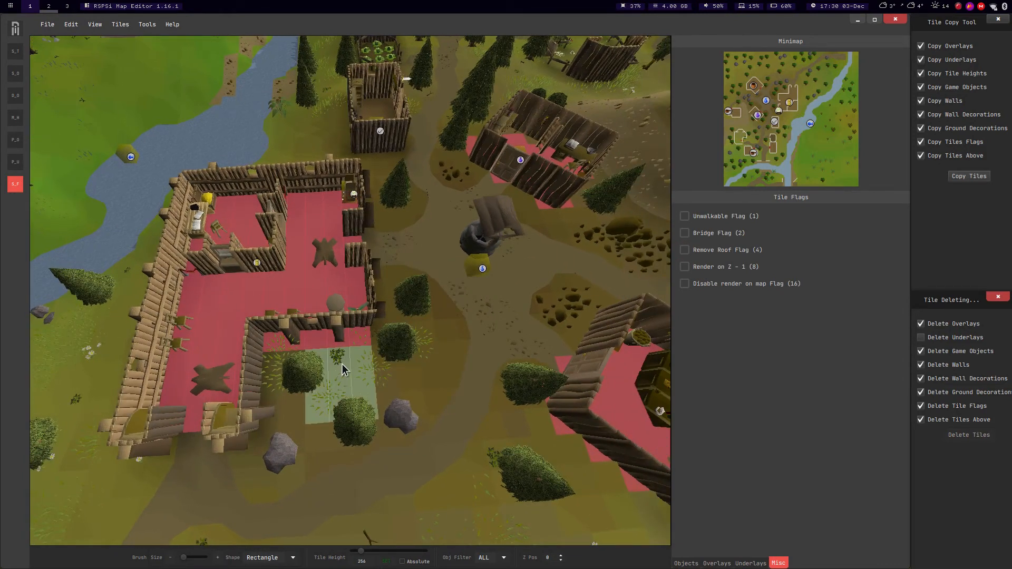
{"action": "key", "text": "a"}
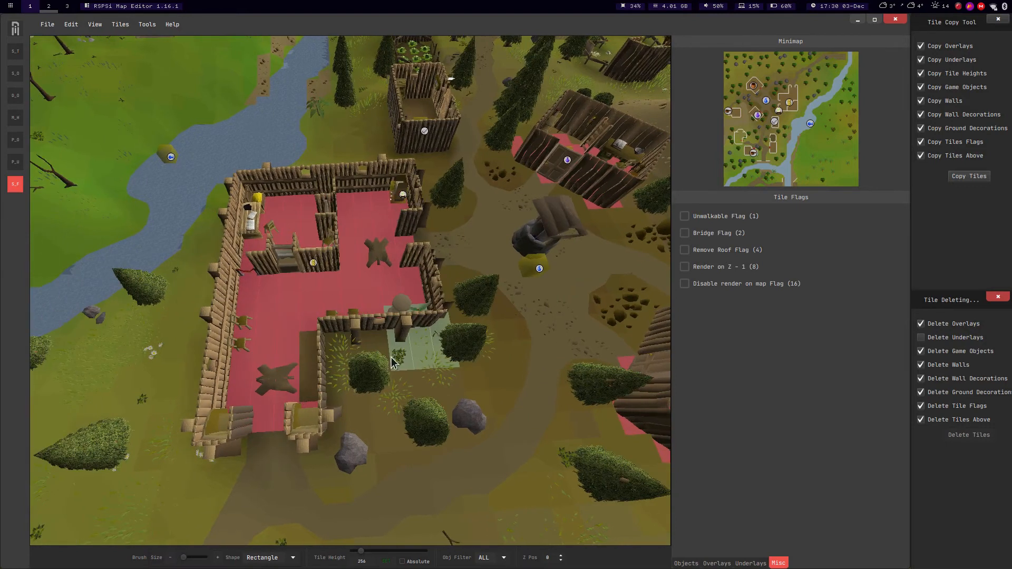
{"action": "key", "text": "d"}
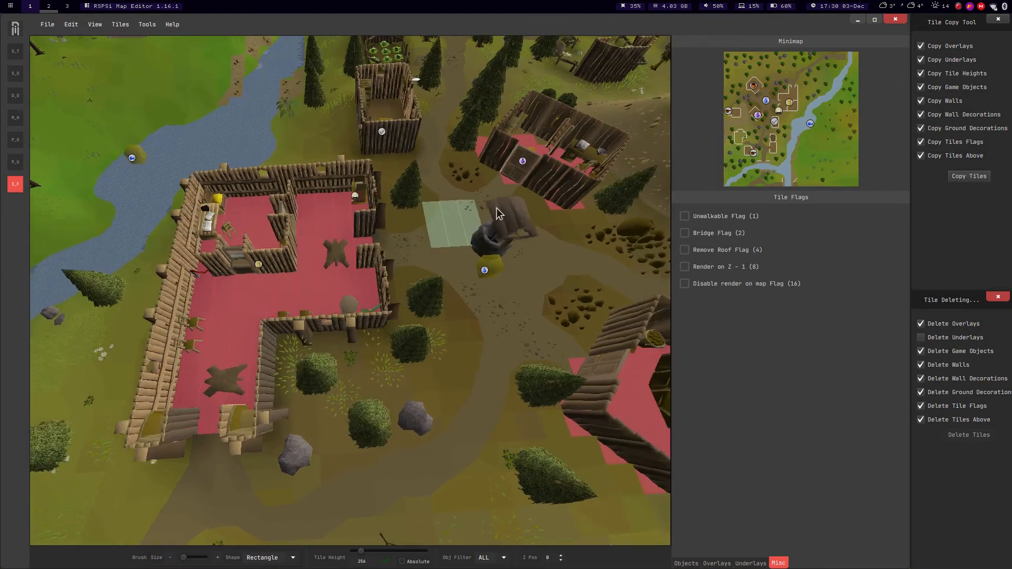
{"action": "key", "text": "w"}
{"action": "middle_click_drag", "start_coordinate": [322, 293], "coordinate": [250, 327]}
{"action": "middle_click_drag", "start_coordinate": [403, 200], "coordinate": [255, 295]}
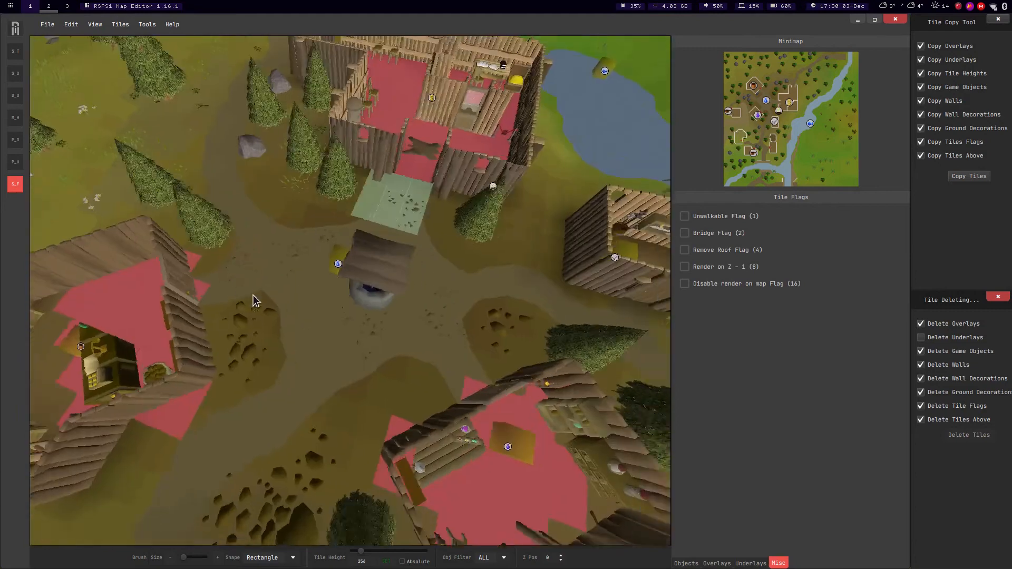
{"action": "key", "text": "d"}
{"action": "mouse_move", "coordinate": [449, 306]}
{"action": "middle_mouse_down"}
{"action": "mouse_move", "coordinate": [355, 331]}
{"action": "mouse_move", "coordinate": [274, 247]}
{"action": "mouse_move", "coordinate": [235, 289]}
{"action": "middle_mouse_up"}
{"action": "mouse_move", "coordinate": [184, 314]}
{"action": "middle_mouse_down"}
{"action": "mouse_move", "coordinate": [216, 312]}
{"action": "mouse_move", "coordinate": [411, 168]}
{"action": "middle_mouse_up"}
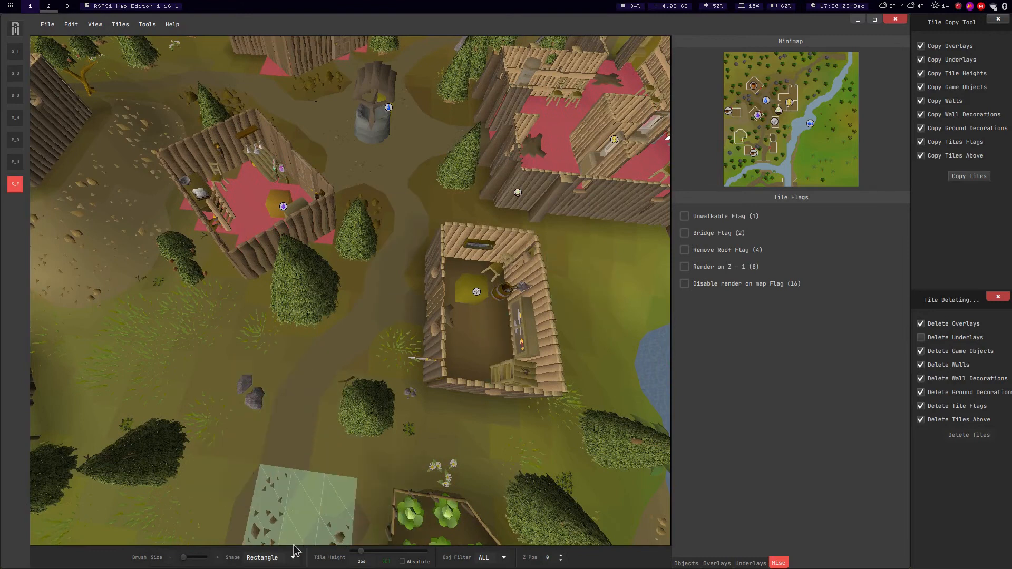
Shrink the brush, reselect Remove Roof, and flag the small house's whole interior.
{"action": "left_click", "coordinate": [169, 559]}
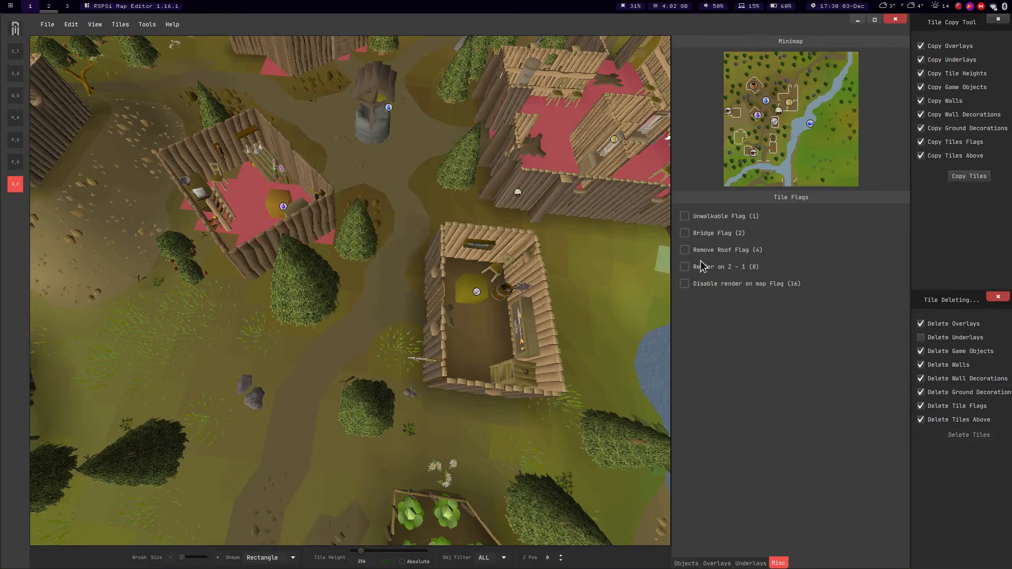
{"action": "left_click", "coordinate": [701, 250]}
{"action": "key", "text": "d"}
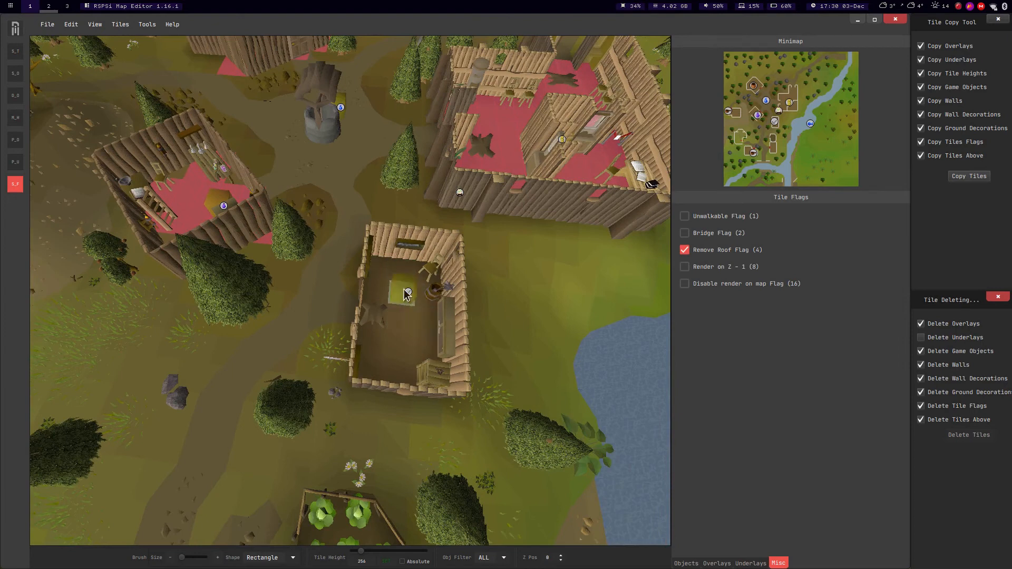
{"action": "left_click", "coordinate": [383, 357], "text": "ctrl"}
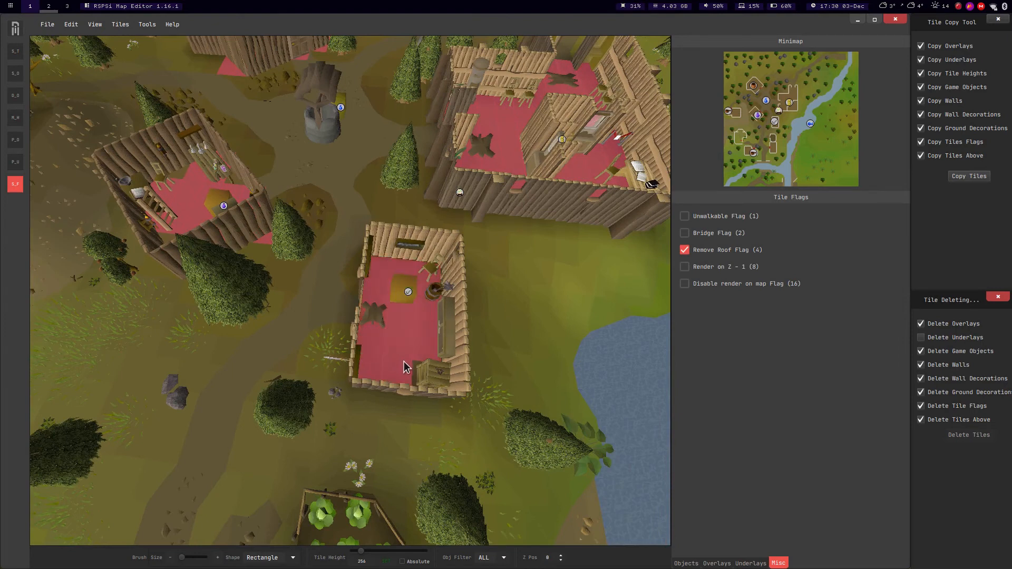
Flag the potion house's south and east edge tiles and the western house's remaining floor.
{"action": "middle_click_drag", "start_coordinate": [324, 160], "coordinate": [356, 229]}
{"action": "key", "text": "w"}
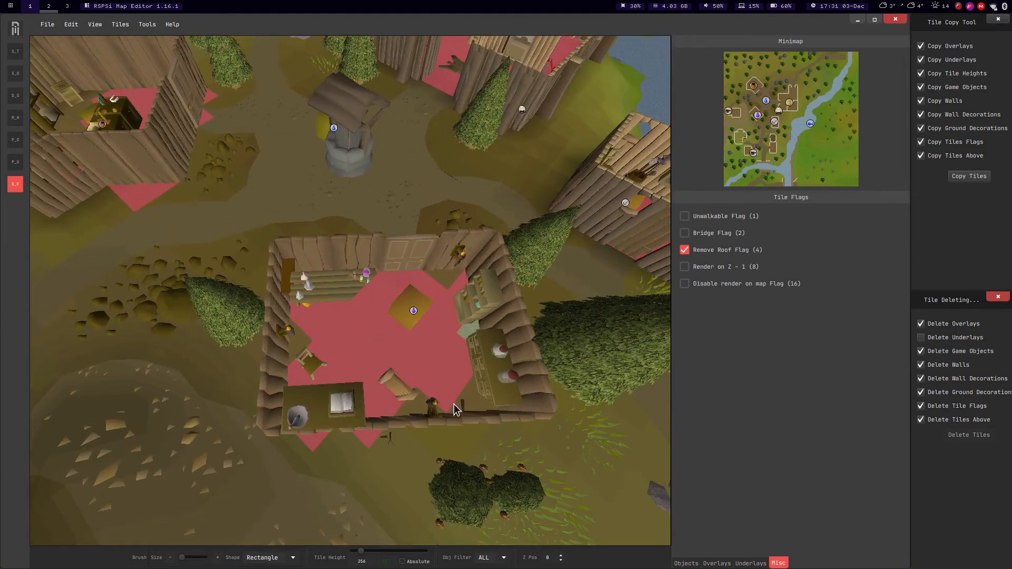
{"action": "mouse_move", "coordinate": [484, 388]}
{"action": "left_mouse_down"}
{"action": "mouse_move", "coordinate": [415, 405]}
{"action": "mouse_move", "coordinate": [377, 394]}
{"action": "left_mouse_up"}
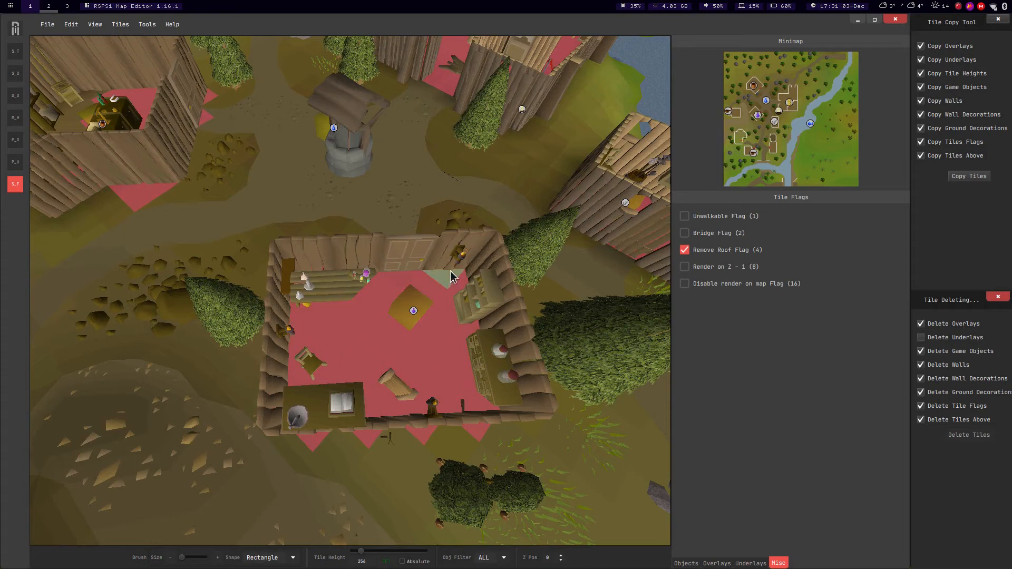
{"action": "key", "text": "a"}
{"action": "middle_click_drag", "start_coordinate": [290, 174], "coordinate": [326, 241]}
{"action": "key", "text": "a"}
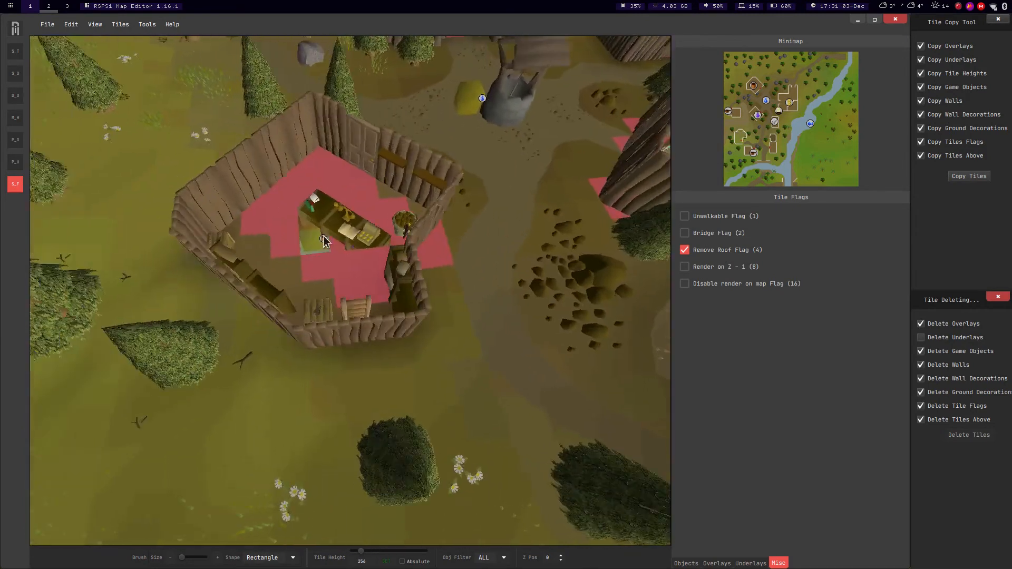
{"action": "scroll", "coordinate": [327, 242], "scroll_direction": "up", "scroll_amount": 5}
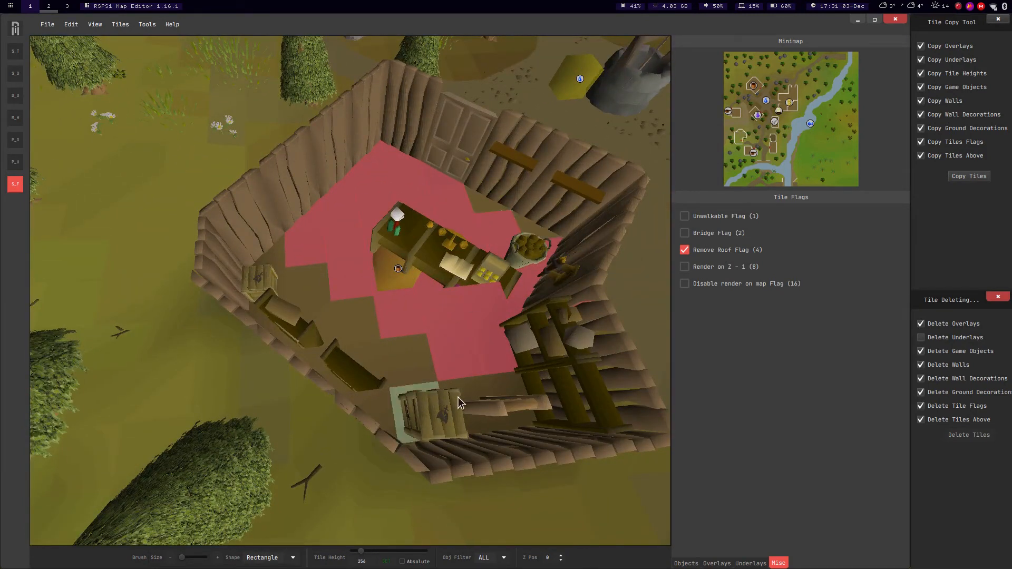
{"action": "mouse_move", "coordinate": [409, 368]}
{"action": "left_mouse_down"}
{"action": "mouse_move", "coordinate": [366, 404]}
{"action": "mouse_move", "coordinate": [362, 343]}
{"action": "mouse_move", "coordinate": [316, 330]}
{"action": "mouse_move", "coordinate": [305, 314]}
{"action": "mouse_move", "coordinate": [327, 316]}
{"action": "left_mouse_up"}
{"action": "scroll", "coordinate": [383, 285], "scroll_direction": "down", "scroll_amount": 5}
{"action": "mouse_move", "coordinate": [307, 336]}
{"action": "middle_mouse_down"}
{"action": "mouse_move", "coordinate": [442, 562]}
{"action": "mouse_move", "coordinate": [501, 562]}
{"action": "middle_mouse_up"}
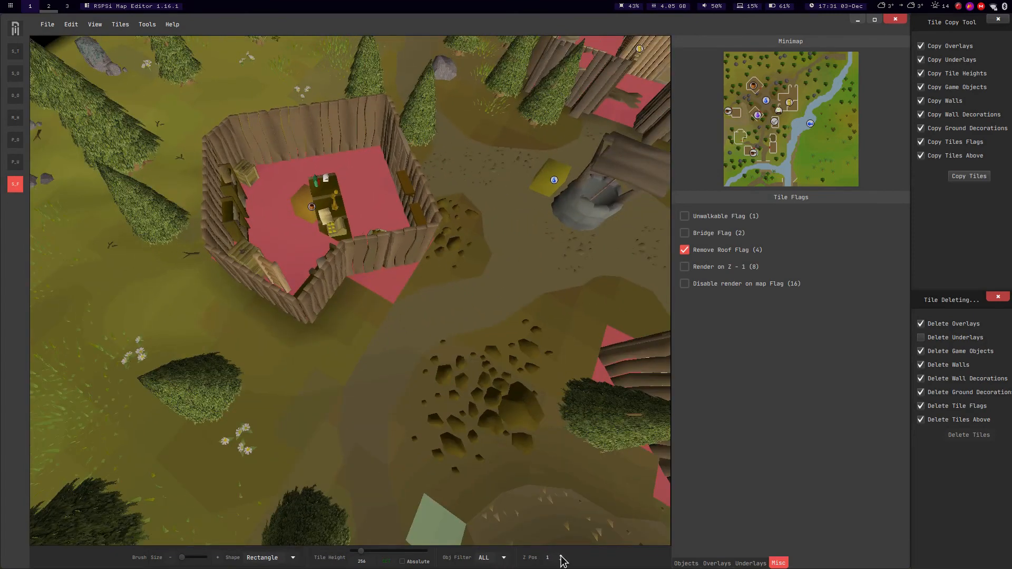
At Z Pos 1, flag the first house's upper floor around the bed, chair and bookshelf.
{"action": "left_click", "coordinate": [561, 556]}
{"action": "middle_click_drag", "start_coordinate": [320, 154], "coordinate": [363, 230]}
{"action": "left_click_drag", "start_coordinate": [311, 273], "coordinate": [405, 217]}
{"action": "left_click_drag", "start_coordinate": [323, 297], "coordinate": [420, 221]}
{"action": "left_click_drag", "start_coordinate": [352, 349], "coordinate": [454, 231]}
{"action": "left_click_drag", "start_coordinate": [380, 342], "coordinate": [384, 277]}
{"action": "mouse_move", "coordinate": [441, 255]}
{"action": "left_mouse_down"}
{"action": "mouse_move", "coordinate": [432, 315]}
{"action": "mouse_move", "coordinate": [470, 279]}
{"action": "left_mouse_up"}
{"action": "mouse_move", "coordinate": [501, 332]}
{"action": "left_mouse_down"}
{"action": "mouse_move", "coordinate": [479, 371]}
{"action": "mouse_move", "coordinate": [432, 386]}
{"action": "left_mouse_up"}
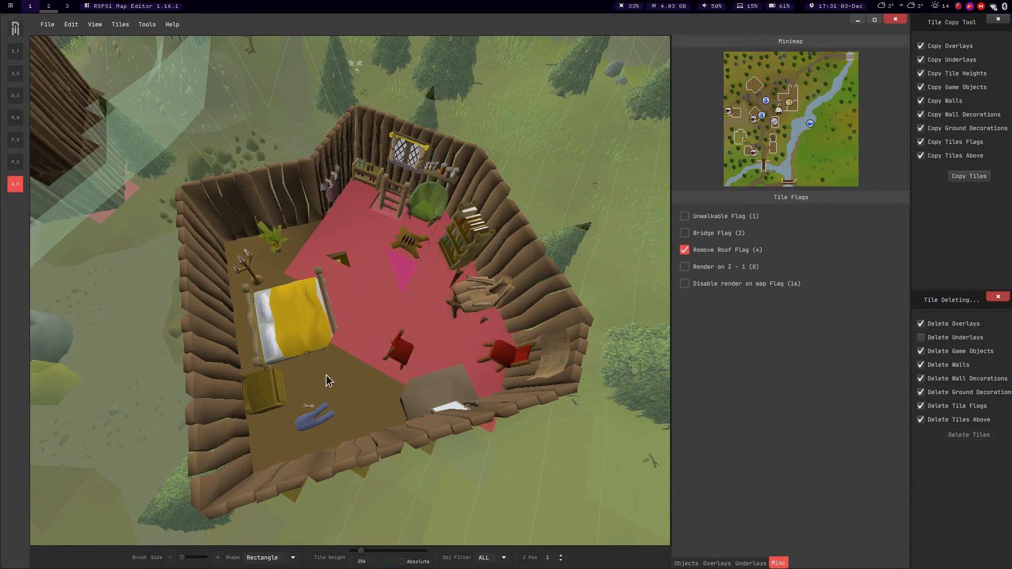
{"action": "mouse_move", "coordinate": [298, 372]}
{"action": "left_mouse_down"}
{"action": "mouse_move", "coordinate": [332, 429]}
{"action": "mouse_move", "coordinate": [259, 392]}
{"action": "mouse_move", "coordinate": [286, 453]}
{"action": "left_mouse_up"}
{"action": "middle_click_drag", "start_coordinate": [263, 418], "coordinate": [309, 272]}
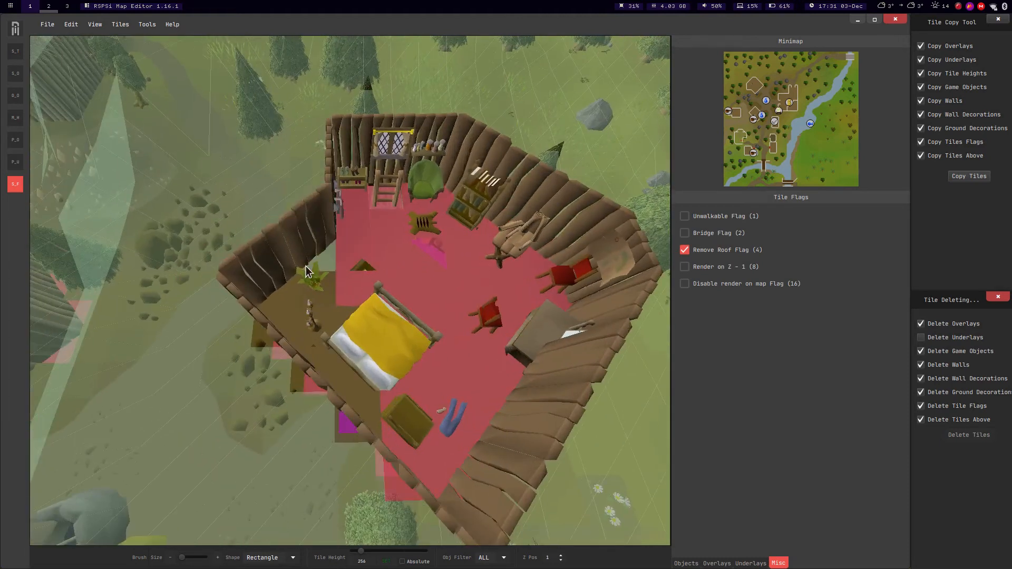
{"action": "left_click_drag", "start_coordinate": [298, 350], "coordinate": [281, 293]}
{"action": "mouse_move", "coordinate": [260, 331]}
{"action": "left_mouse_down"}
{"action": "mouse_move", "coordinate": [368, 326]}
{"action": "mouse_move", "coordinate": [344, 304]}
{"action": "mouse_move", "coordinate": [279, 295]}
{"action": "left_mouse_up"}
{"action": "scroll", "coordinate": [207, 168], "scroll_direction": "down", "scroll_amount": 3}
Flag the second house's upper floor, left block and right half, with Remove Roof.
{"action": "key", "text": "a"}
{"action": "middle_click_drag", "start_coordinate": [207, 167], "coordinate": [422, 237]}
{"action": "scroll", "coordinate": [422, 238], "scroll_direction": "up", "scroll_amount": 3}
{"action": "scroll", "coordinate": [384, 305], "scroll_direction": "up", "scroll_amount": 3}
{"action": "key", "text": "d"}
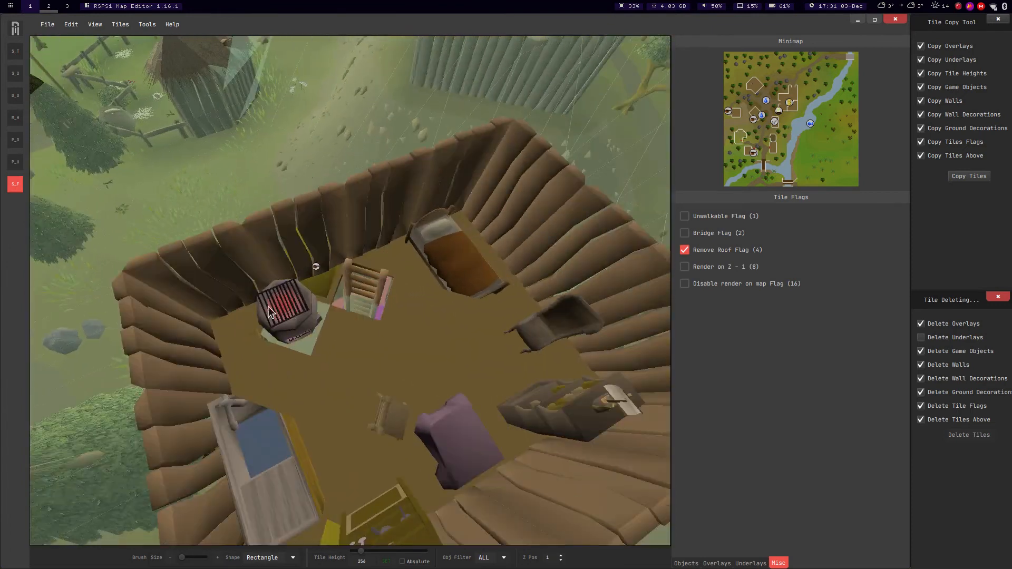
{"action": "mouse_move", "coordinate": [252, 406]}
{"action": "left_mouse_down"}
{"action": "mouse_move", "coordinate": [374, 265]}
{"action": "mouse_move", "coordinate": [377, 283]}
{"action": "left_mouse_up"}
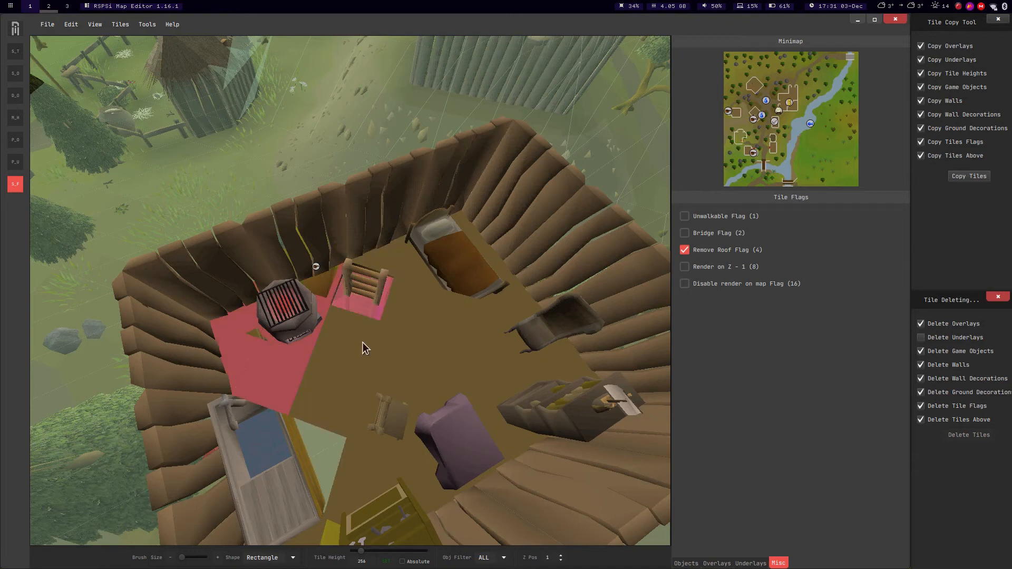
{"action": "scroll", "coordinate": [417, 237], "scroll_direction": "down", "scroll_amount": 3}
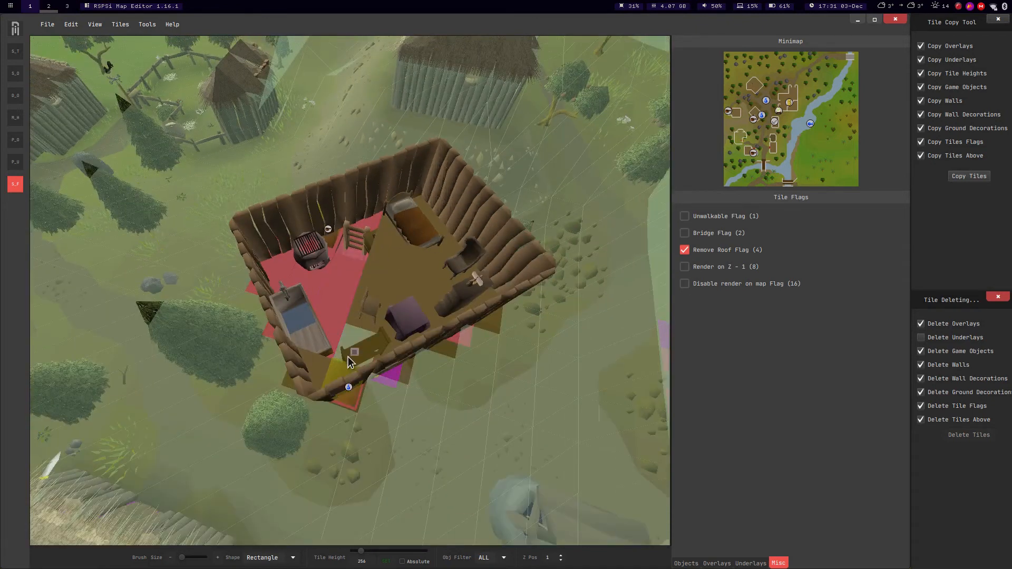
{"action": "left_click_drag", "start_coordinate": [348, 356], "coordinate": [318, 372]}
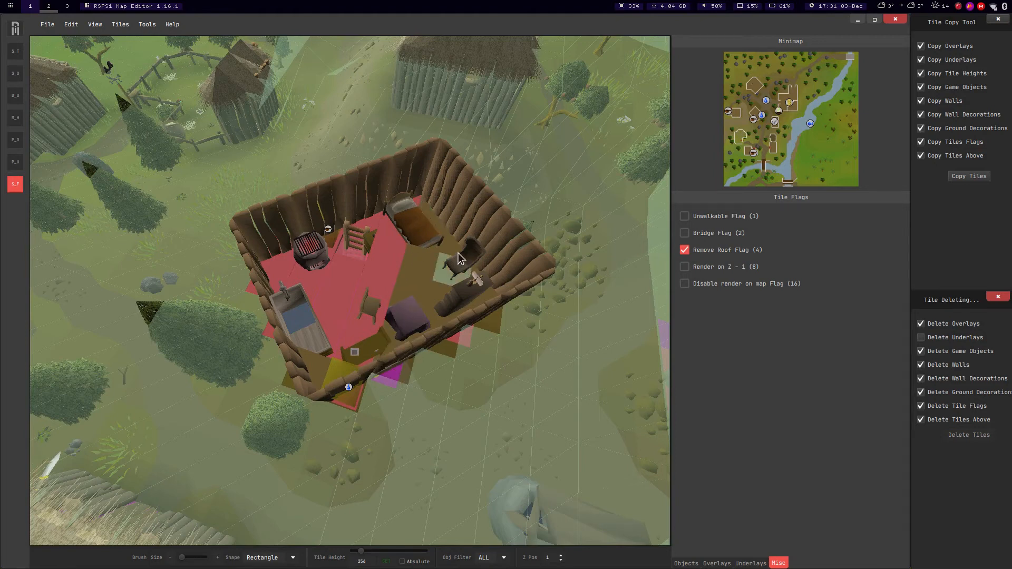
{"action": "left_click_drag", "start_coordinate": [442, 332], "coordinate": [496, 293]}
{"action": "middle_click_drag", "start_coordinate": [425, 121], "coordinate": [490, 448]}
Back at Z Pos 0, enlarge the brush and flag the cabbage-patch house's floor.
{"action": "left_click", "coordinate": [561, 560]}
{"action": "middle_click_drag", "start_coordinate": [403, 318], "coordinate": [356, 304]}
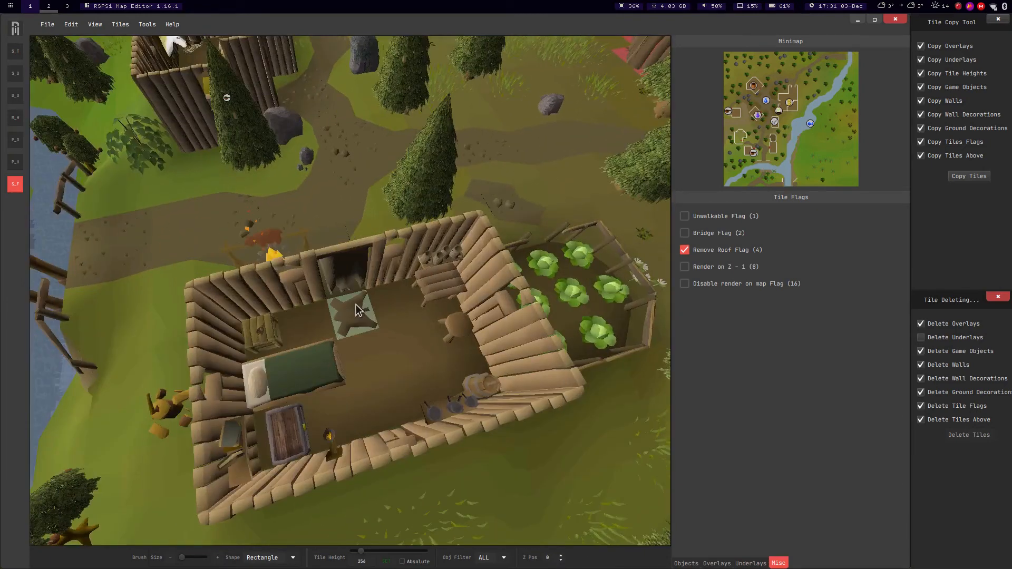
{"action": "left_click", "coordinate": [218, 560]}
{"action": "left_click_drag", "start_coordinate": [396, 343], "coordinate": [287, 370]}
{"action": "mouse_move", "coordinate": [168, 152]}
{"action": "middle_mouse_down"}
{"action": "mouse_move", "coordinate": [199, 144]}
{"action": "mouse_move", "coordinate": [197, 208]}
{"action": "mouse_move", "coordinate": [315, 207]}
{"action": "mouse_move", "coordinate": [348, 226]}
{"action": "middle_mouse_up"}
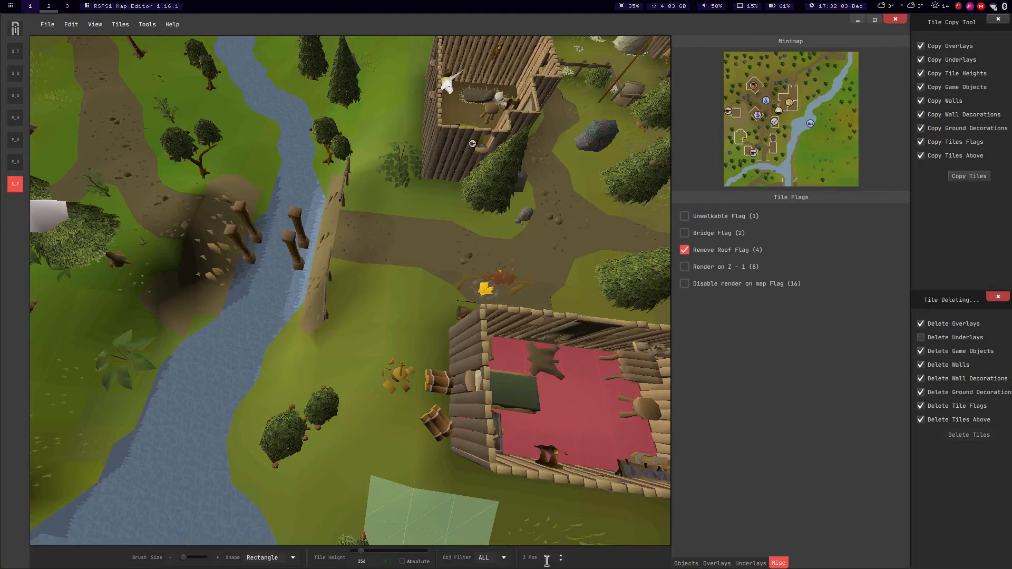
Turn on Show bridge flags to inspect the river bridges, then turn it off.
{"action": "scroll", "coordinate": [561, 559], "scroll_direction": "up", "scroll_amount": 1}
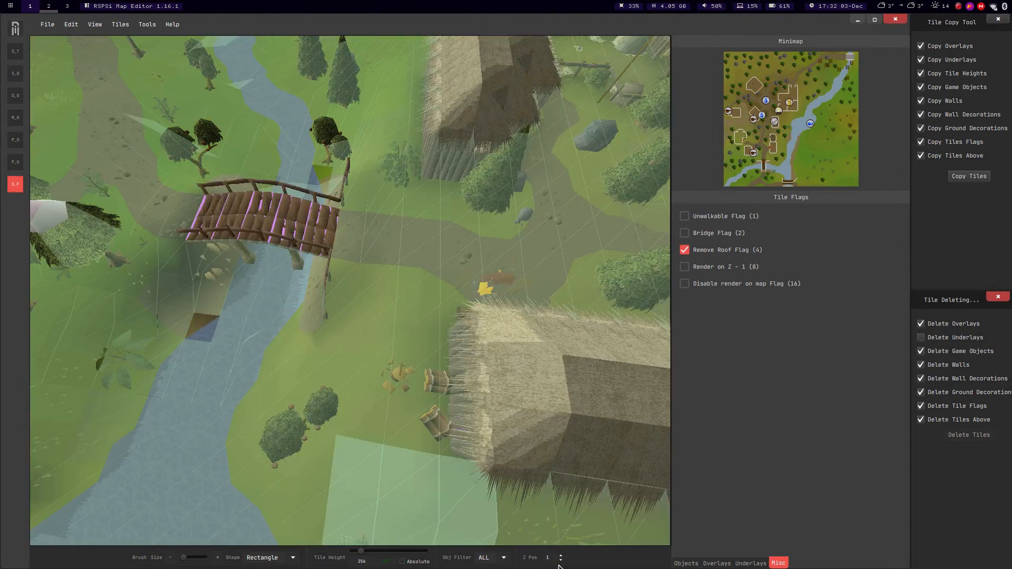
{"action": "left_click", "coordinate": [91, 25]}
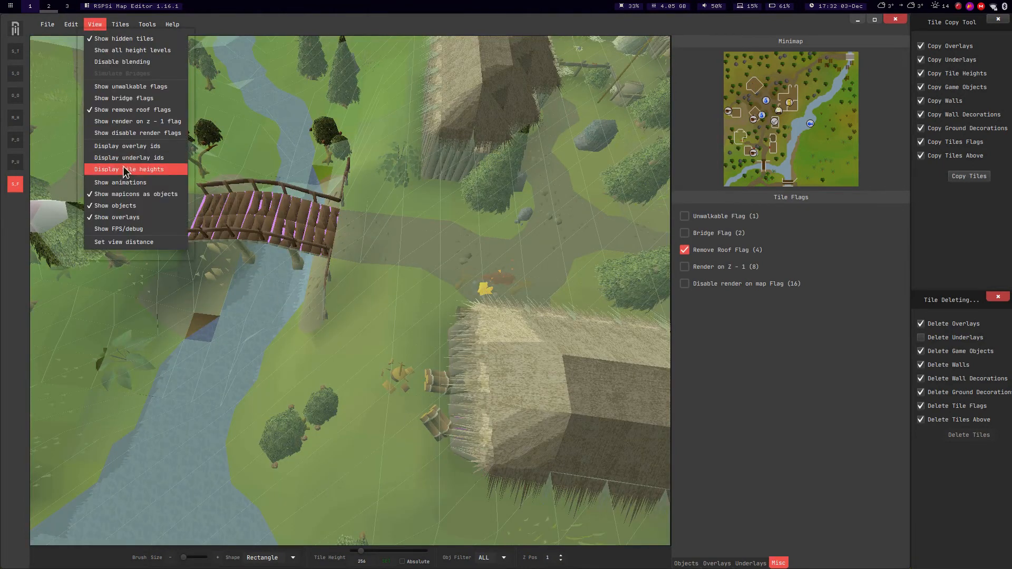
{"action": "left_click", "coordinate": [125, 99]}
{"action": "middle_click_drag", "start_coordinate": [240, 133], "coordinate": [268, 295]}
{"action": "middle_click_drag", "start_coordinate": [311, 268], "coordinate": [120, 7]}
{"action": "key", "text": "d"}
{"action": "left_click", "coordinate": [96, 25]}
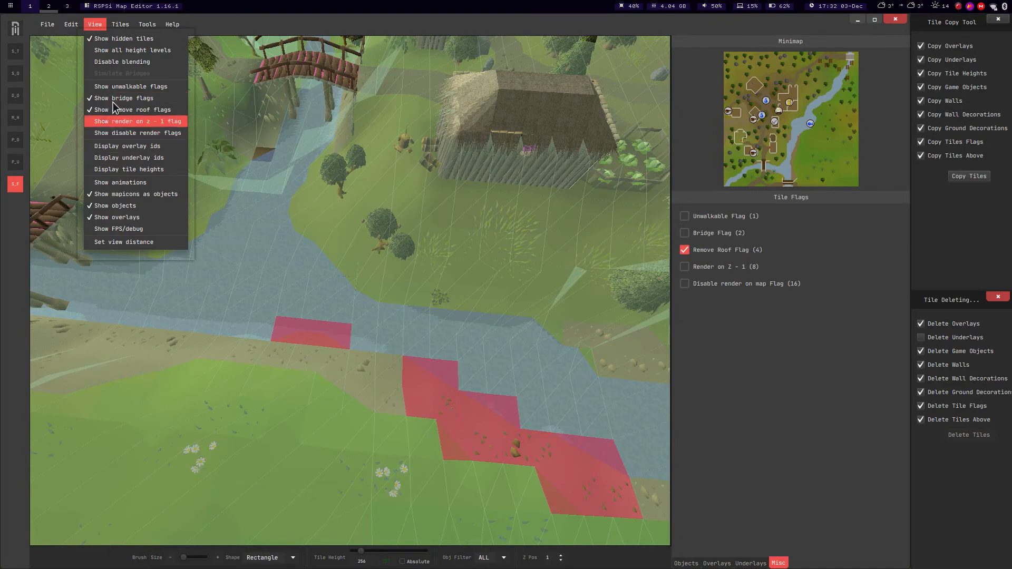
{"action": "left_click", "coordinate": [117, 99]}
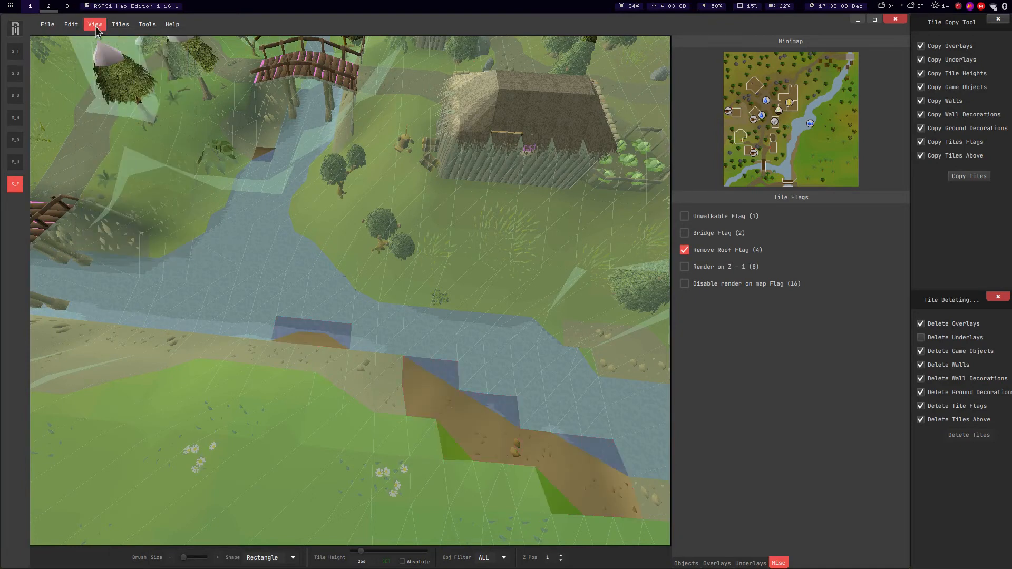
Hide remove-roof flags, check the unwalkable flag overlay, then show only remove-roof flags again.
{"action": "left_click", "coordinate": [95, 25]}
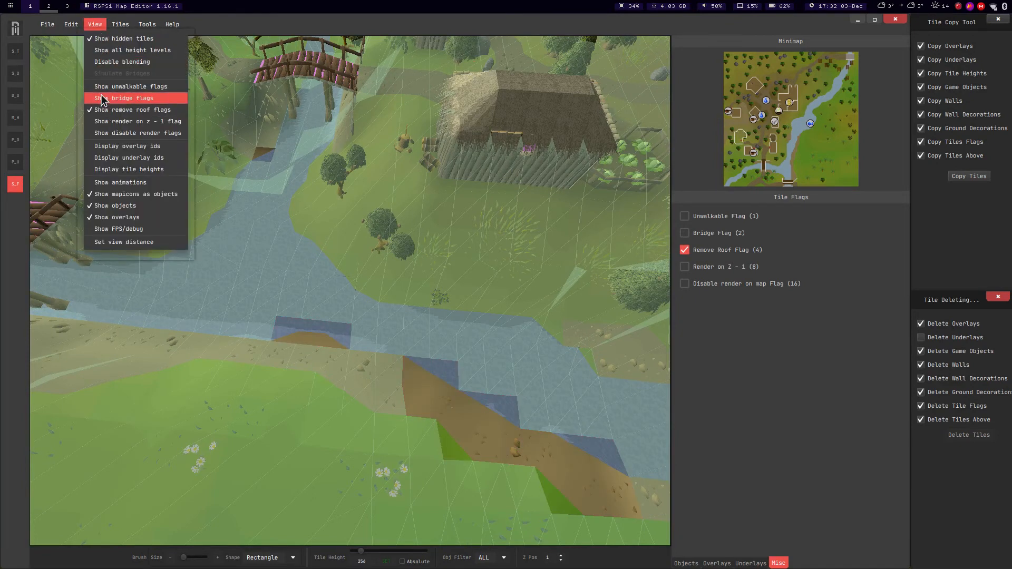
{"action": "left_click", "coordinate": [107, 107]}
{"action": "left_click", "coordinate": [95, 24]}
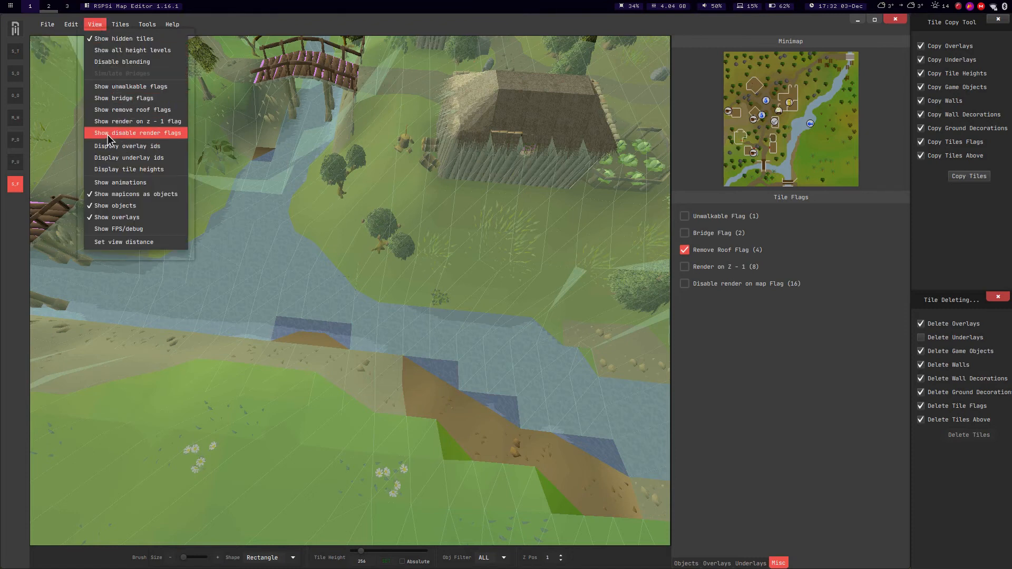
{"action": "left_click", "coordinate": [111, 86]}
{"action": "middle_click_drag", "start_coordinate": [259, 205], "coordinate": [242, 195]}
{"action": "key", "text": "d"}
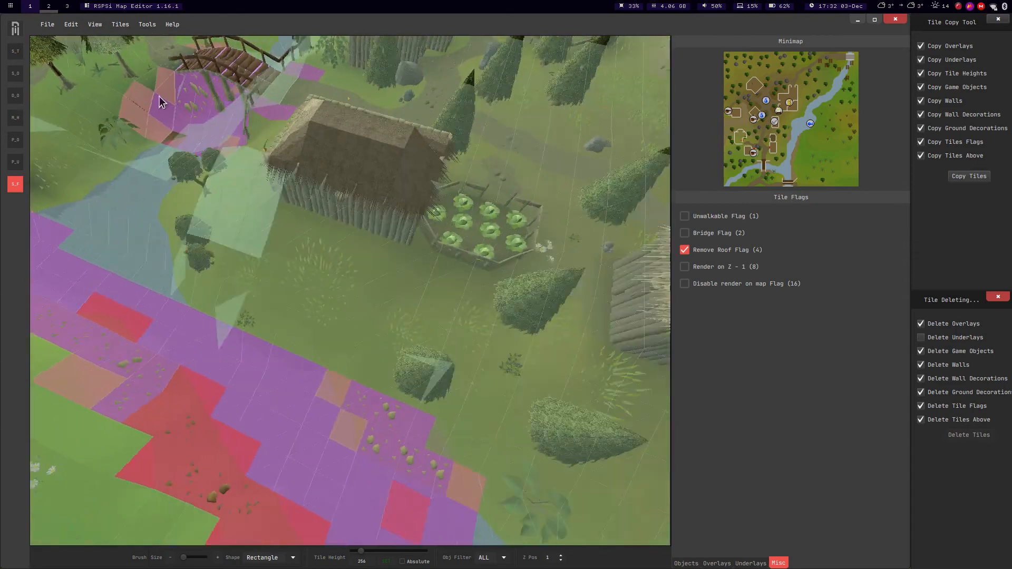
{"action": "left_click", "coordinate": [91, 28]}
{"action": "left_click", "coordinate": [105, 87]}
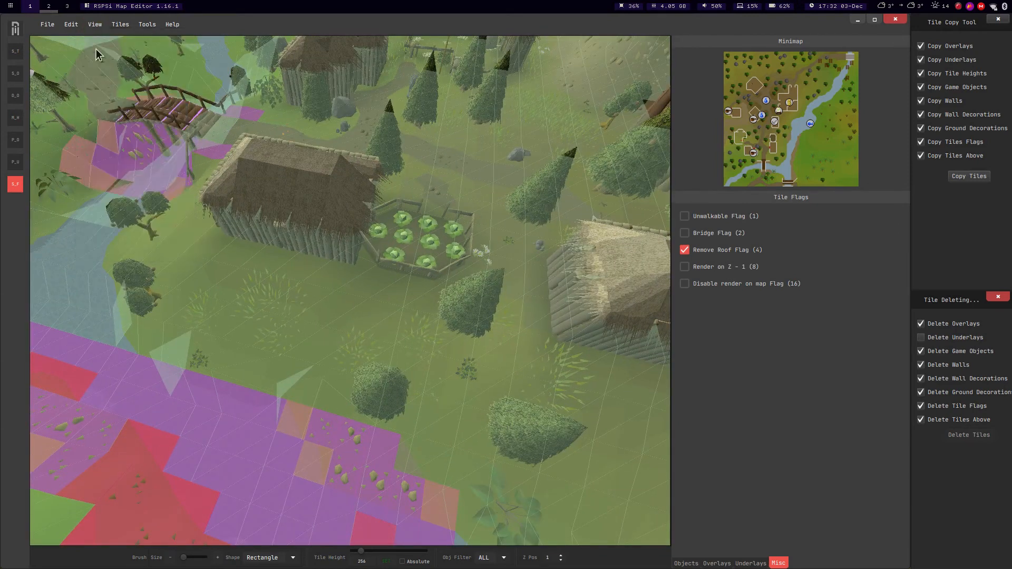
{"action": "left_click", "coordinate": [90, 27]}
{"action": "left_click", "coordinate": [115, 112]}
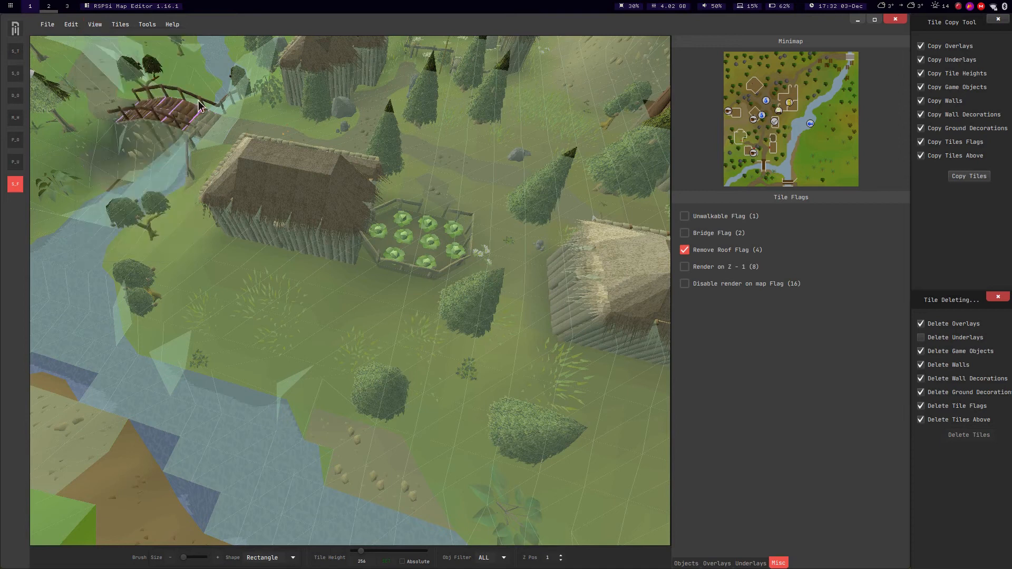
{"action": "middle_click_drag", "start_coordinate": [235, 204], "coordinate": [348, 264]}
At Z Pos 0, flag a nearby building's floor with Remove Roof.
{"action": "key", "text": "d"}
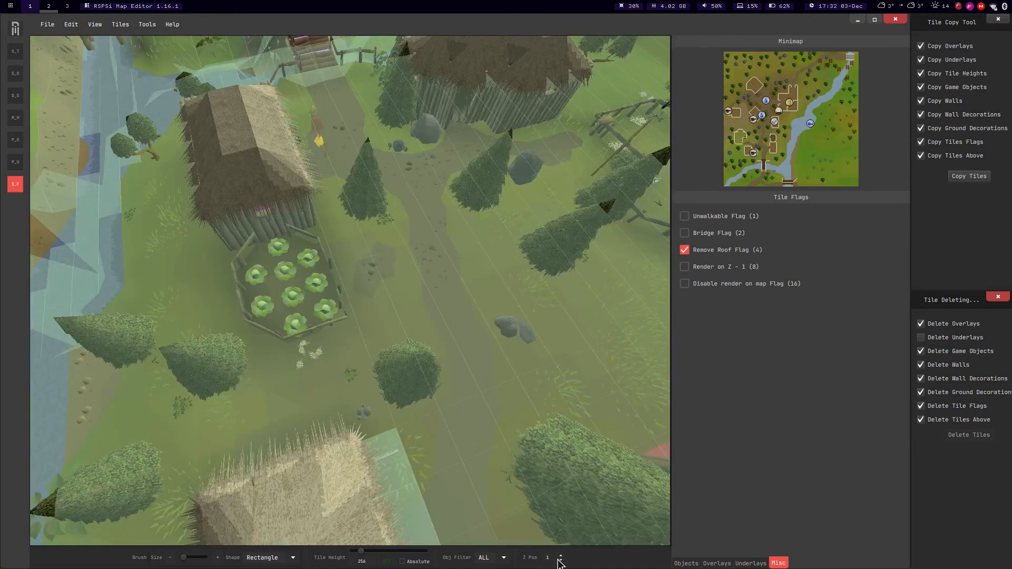
{"action": "left_click", "coordinate": [560, 561]}
{"action": "key", "text": "d"}
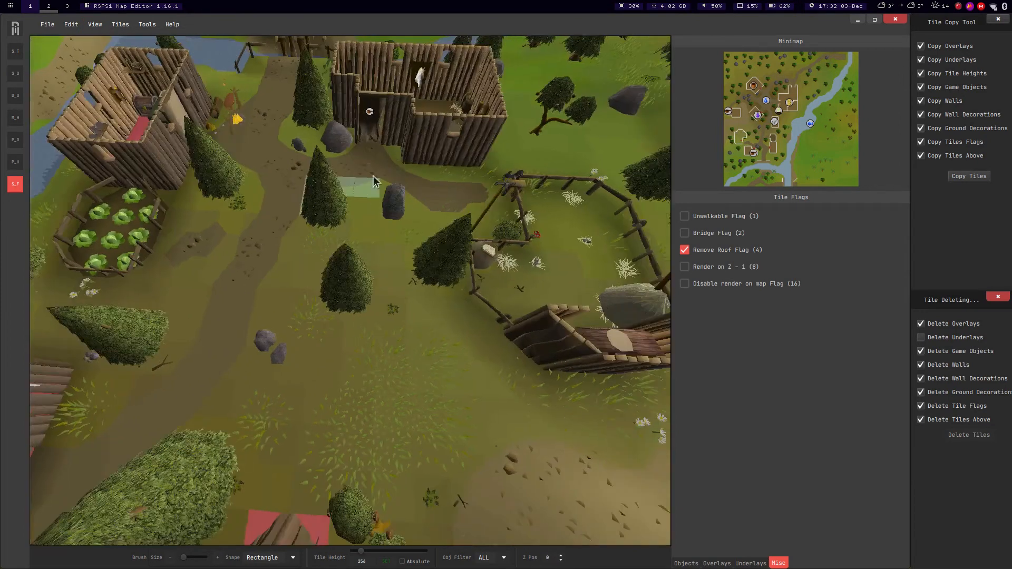
{"action": "middle_click_drag", "start_coordinate": [392, 156], "coordinate": [348, 367]}
{"action": "mouse_move", "coordinate": [348, 366]}
{"action": "left_mouse_down"}
{"action": "mouse_move", "coordinate": [290, 393]}
{"action": "mouse_move", "coordinate": [299, 380]}
{"action": "mouse_move", "coordinate": [285, 370]}
{"action": "left_mouse_up"}
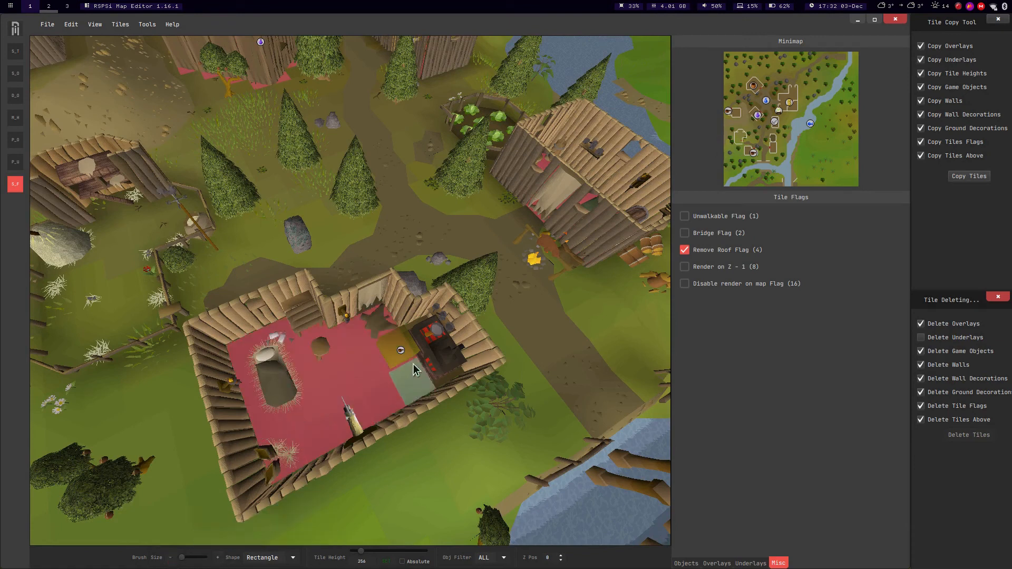
Move east past the potion house and flag the range house's floor column by column.
{"action": "middle_click_drag", "start_coordinate": [320, 238], "coordinate": [177, 314]}
{"action": "key", "text": "d"}
{"action": "scroll", "coordinate": [297, 288], "scroll_direction": "down", "scroll_amount": 5}
{"action": "key", "text": "d"}
{"action": "middle_click_drag", "start_coordinate": [350, 229], "coordinate": [64, 384]}
{"action": "key", "text": "d"}
{"action": "key", "text": "d"}
{"action": "middle_click_drag", "start_coordinate": [457, 241], "coordinate": [489, 331]}
{"action": "key", "text": "d"}
{"action": "key", "text": "d"}
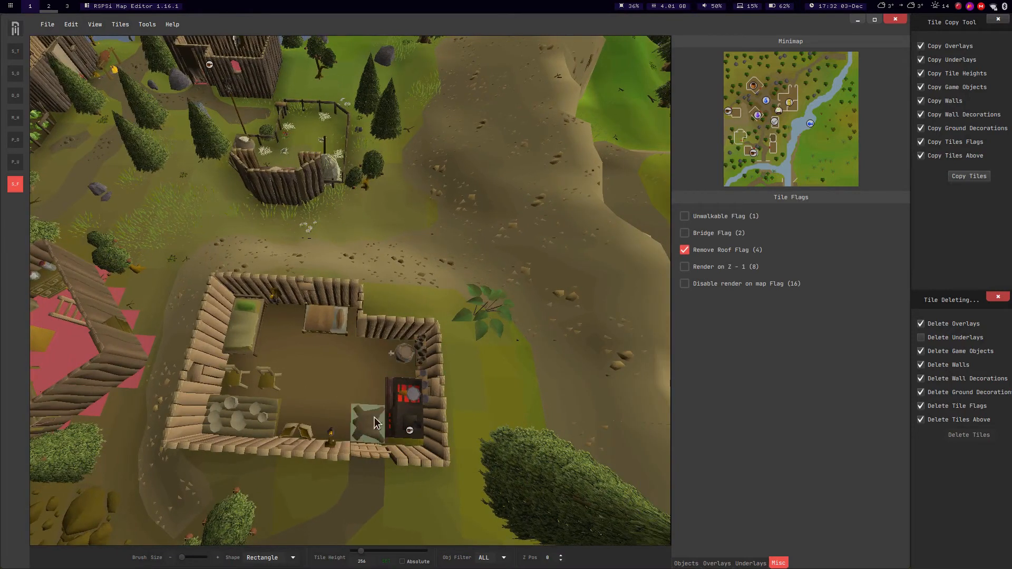
{"action": "left_click_drag", "start_coordinate": [369, 369], "coordinate": [336, 336]}
{"action": "left_click_drag", "start_coordinate": [327, 371], "coordinate": [318, 412]}
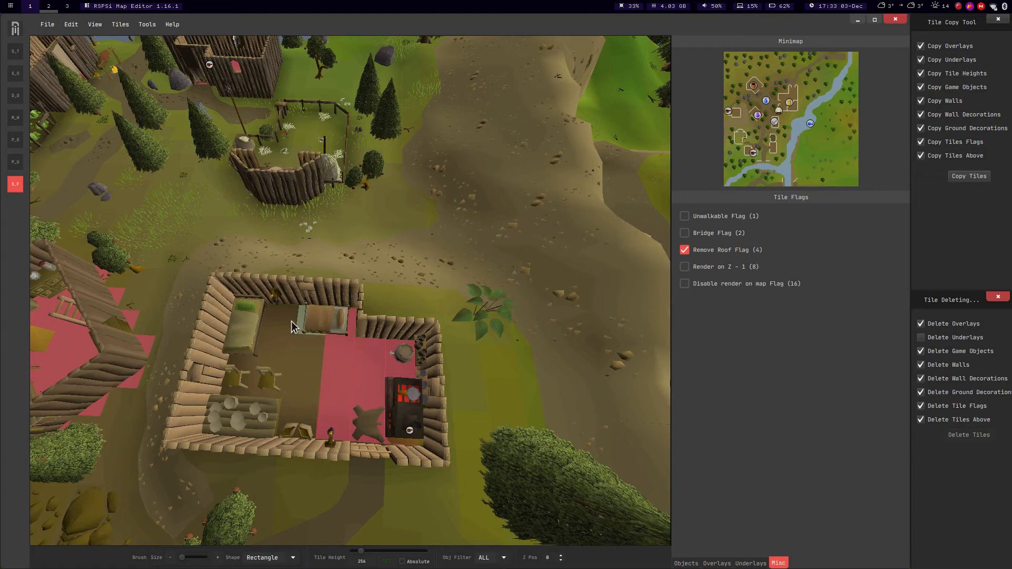
{"action": "left_click_drag", "start_coordinate": [292, 321], "coordinate": [265, 318]}
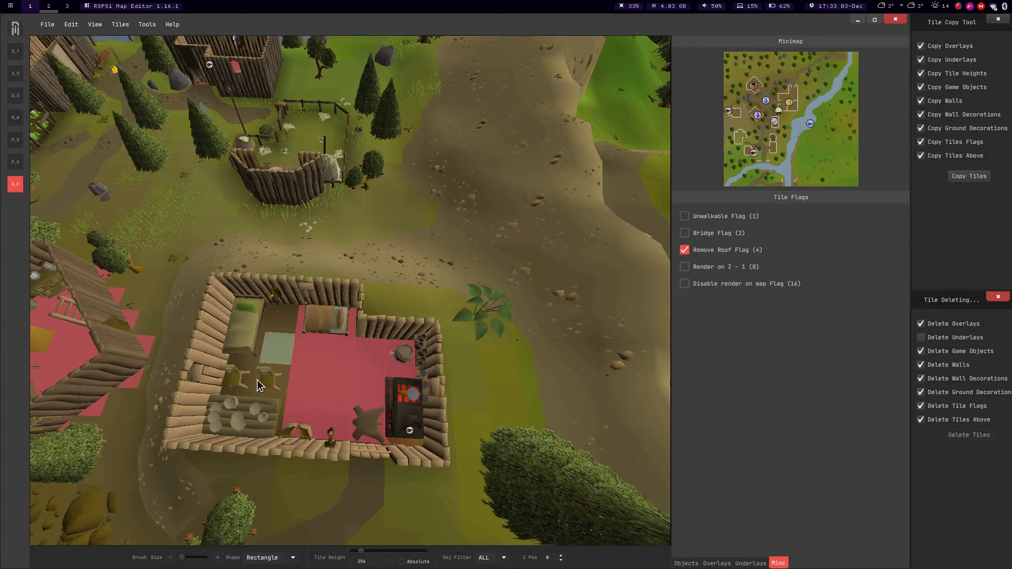
{"action": "left_click_drag", "start_coordinate": [265, 416], "coordinate": [236, 295]}
Pan toward the river and switch to the S_T tool.
{"action": "key", "text": "a"}
{"action": "mouse_move", "coordinate": [113, 77]}
{"action": "middle_mouse_down"}
{"action": "mouse_move", "coordinate": [185, 160]}
{"action": "mouse_move", "coordinate": [296, 185]}
{"action": "middle_mouse_up"}
{"action": "key", "text": "a"}
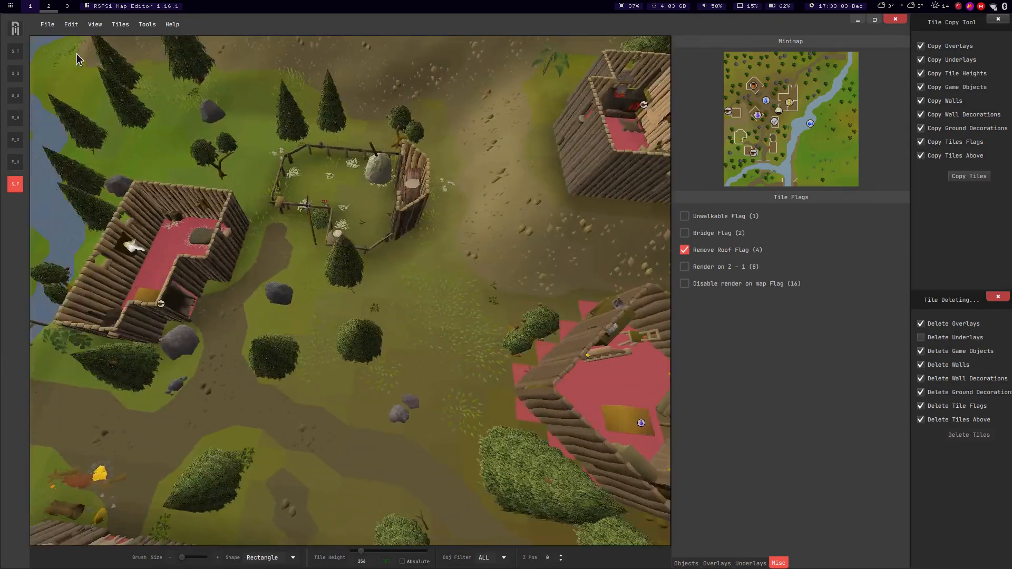
{"action": "left_click", "coordinate": [18, 52]}
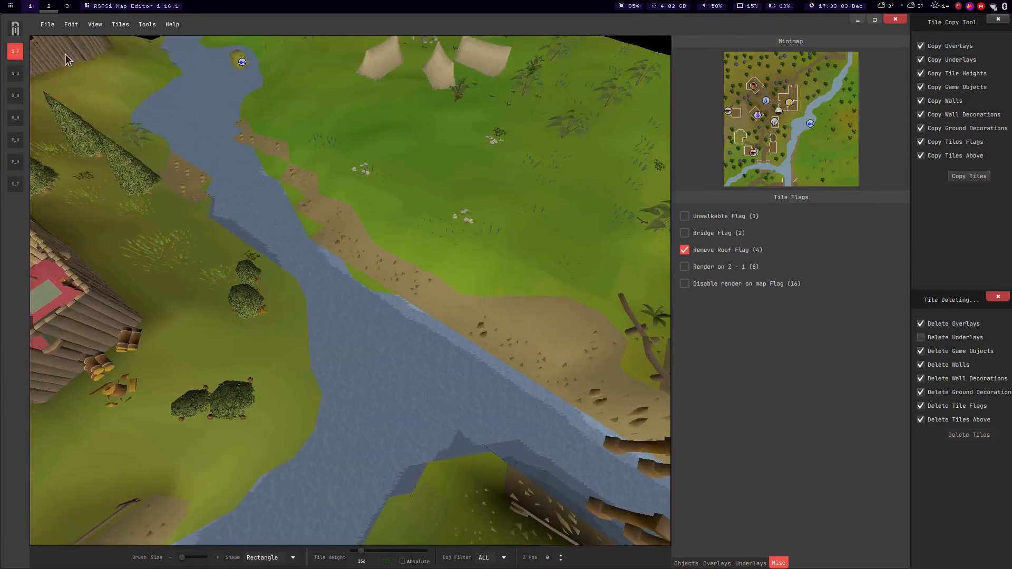
Turn on the unwalkable flag overlay and rotate the view toward the river.
{"action": "left_click", "coordinate": [72, 29]}
{"action": "mouse_move", "coordinate": [95, 29]}
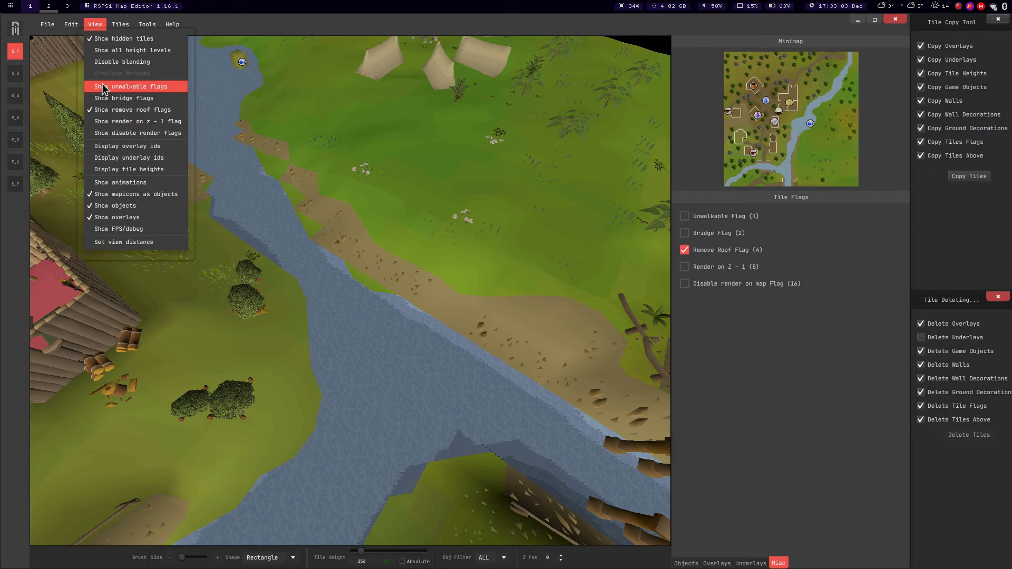
{"action": "left_click", "coordinate": [102, 87]}
{"action": "middle_click_drag", "start_coordinate": [93, 96], "coordinate": [231, 188]}
{"action": "middle_click_drag", "start_coordinate": [198, 250], "coordinate": [464, 252]}
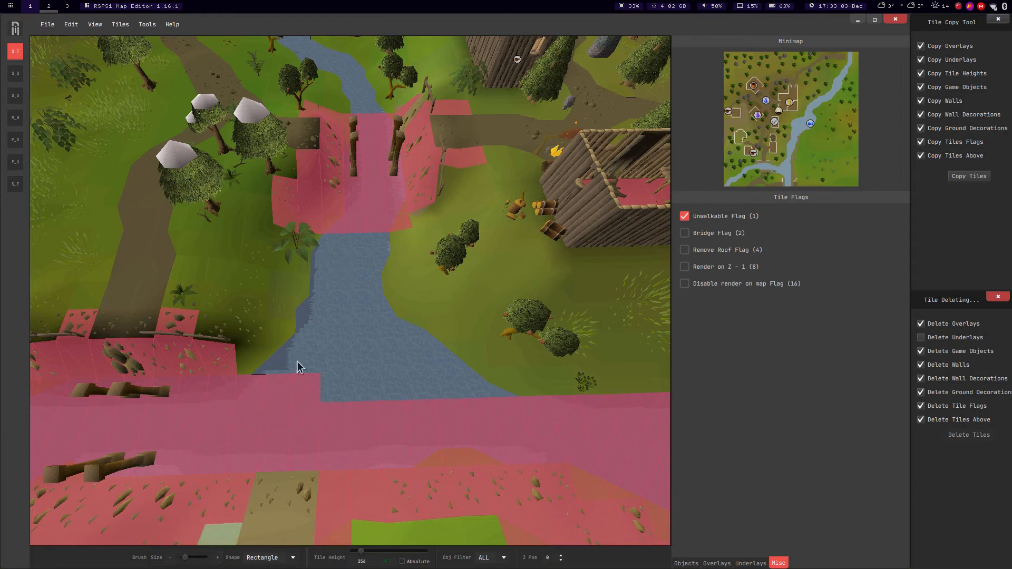
{"action": "middle_click_drag", "start_coordinate": [331, 244], "coordinate": [45, 199]}
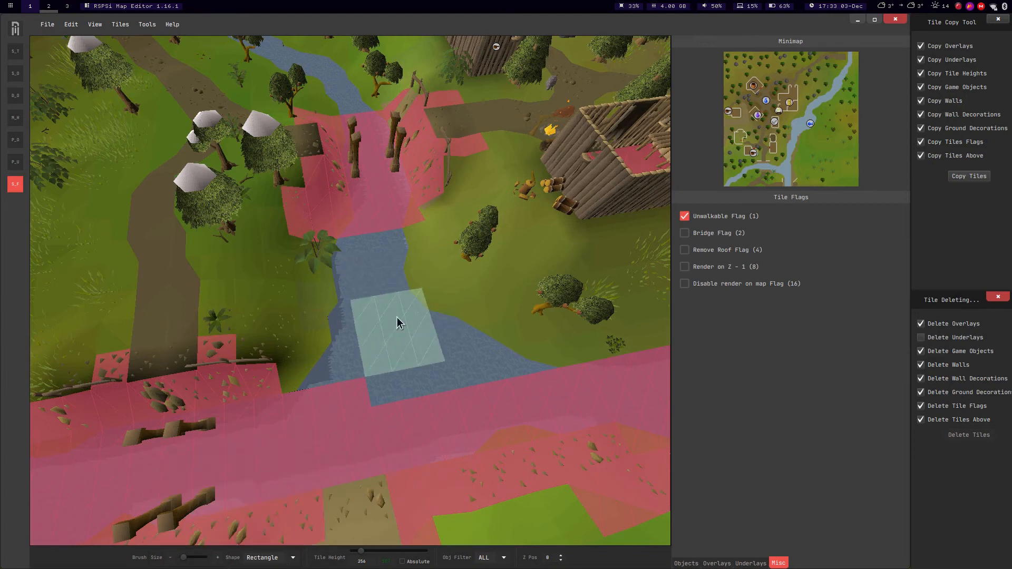
Paint unwalkable flags over river tiles, including a 3x3 river patch.
{"action": "mouse_move", "coordinate": [392, 300]}
{"action": "left_mouse_down"}
{"action": "mouse_move", "coordinate": [381, 244]}
{"action": "mouse_move", "coordinate": [357, 253]}
{"action": "mouse_move", "coordinate": [366, 310]}
{"action": "mouse_move", "coordinate": [350, 390]}
{"action": "mouse_move", "coordinate": [361, 372]}
{"action": "mouse_move", "coordinate": [348, 407]}
{"action": "mouse_move", "coordinate": [311, 442]}
{"action": "left_mouse_up"}
{"action": "mouse_move", "coordinate": [416, 372]}
{"action": "middle_mouse_down"}
{"action": "mouse_move", "coordinate": [286, 397]}
{"action": "mouse_move", "coordinate": [266, 381]}
{"action": "mouse_move", "coordinate": [304, 358]}
{"action": "mouse_move", "coordinate": [307, 378]}
{"action": "mouse_move", "coordinate": [479, 382]}
{"action": "mouse_move", "coordinate": [447, 318]}
{"action": "mouse_move", "coordinate": [350, 342]}
{"action": "middle_mouse_up"}
{"action": "left_click", "coordinate": [451, 194]}
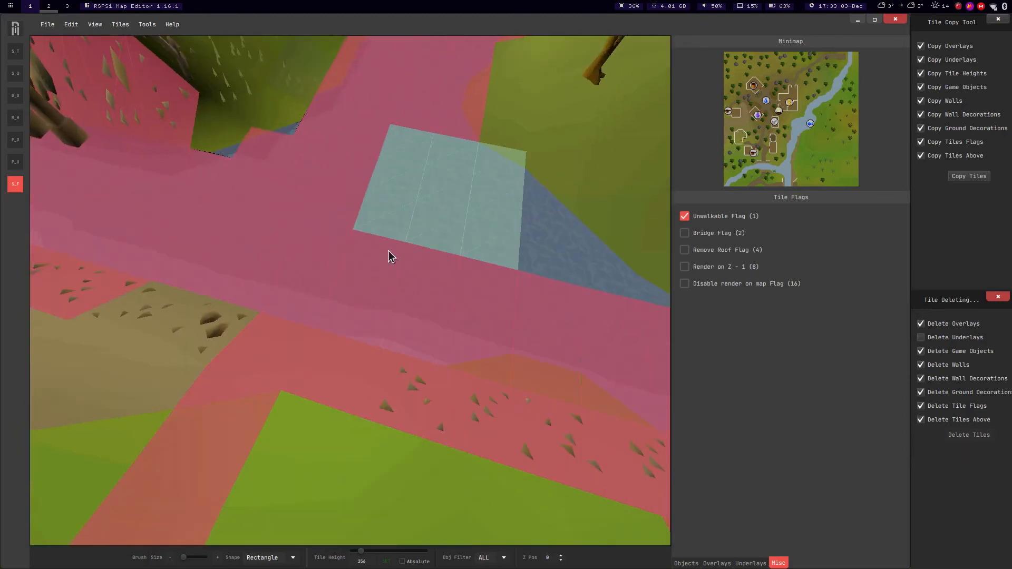
Tilt and zoom the camera low over the river to inspect the pink flagged banks.
{"action": "scroll", "coordinate": [377, 232], "scroll_direction": "down", "scroll_amount": 4}
{"action": "middle_click_drag", "start_coordinate": [302, 191], "coordinate": [337, 182]}
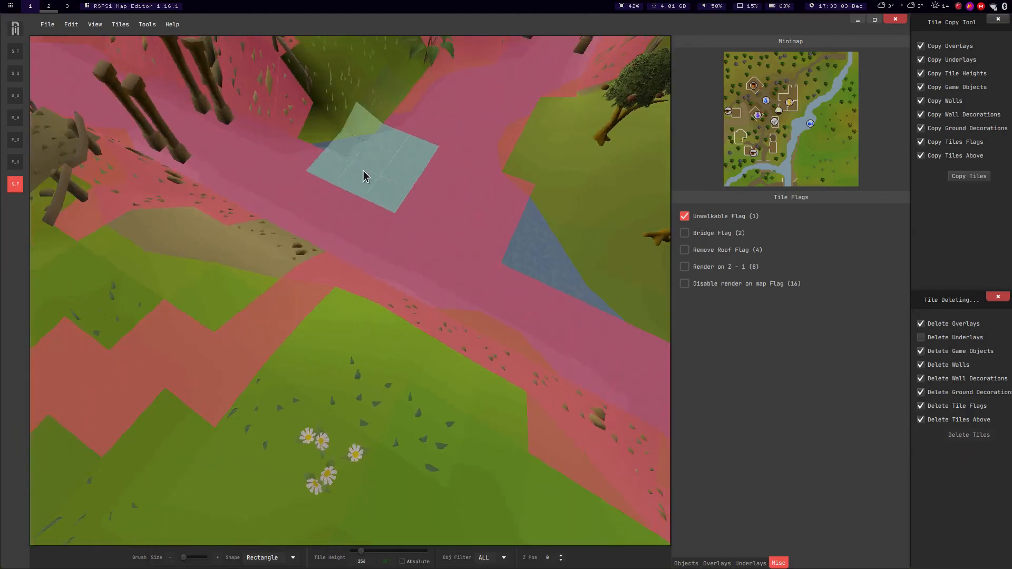
{"action": "middle_click_drag", "start_coordinate": [268, 279], "coordinate": [545, 102]}
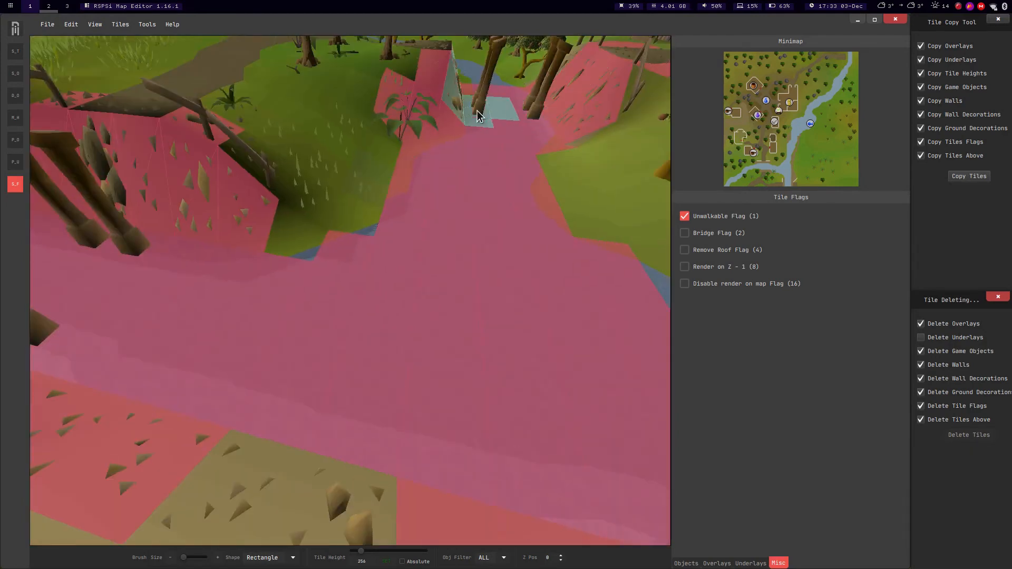
{"action": "scroll", "coordinate": [481, 108], "scroll_direction": "up", "scroll_amount": 5}
{"action": "scroll", "coordinate": [513, 53], "scroll_direction": "down", "scroll_amount": 2}
{"action": "mouse_move", "coordinate": [513, 90]}
{"action": "middle_mouse_down"}
{"action": "mouse_move", "coordinate": [496, 209]}
{"action": "mouse_move", "coordinate": [393, 252]}
{"action": "middle_mouse_up"}
{"action": "scroll", "coordinate": [471, 224], "scroll_direction": "down", "scroll_amount": 5}
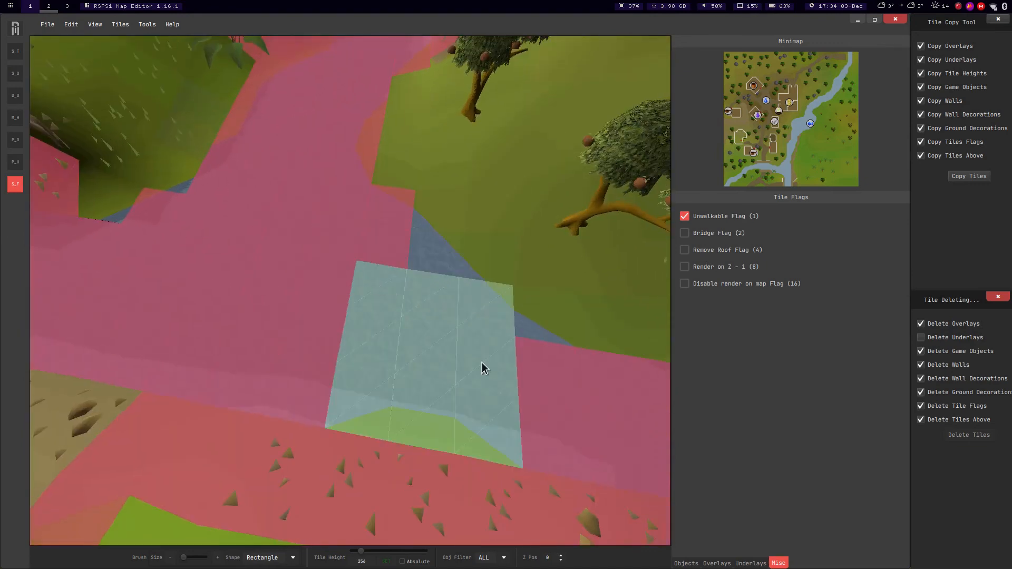
{"action": "scroll", "coordinate": [346, 238], "scroll_direction": "down", "scroll_amount": 3}
Follow the river and paint the first river tiles as unwalkable.
{"action": "mouse_move", "coordinate": [347, 236]}
{"action": "middle_mouse_down"}
{"action": "mouse_move", "coordinate": [365, 178]}
{"action": "mouse_move", "coordinate": [332, 207]}
{"action": "middle_mouse_up"}
{"action": "key", "text": "d"}
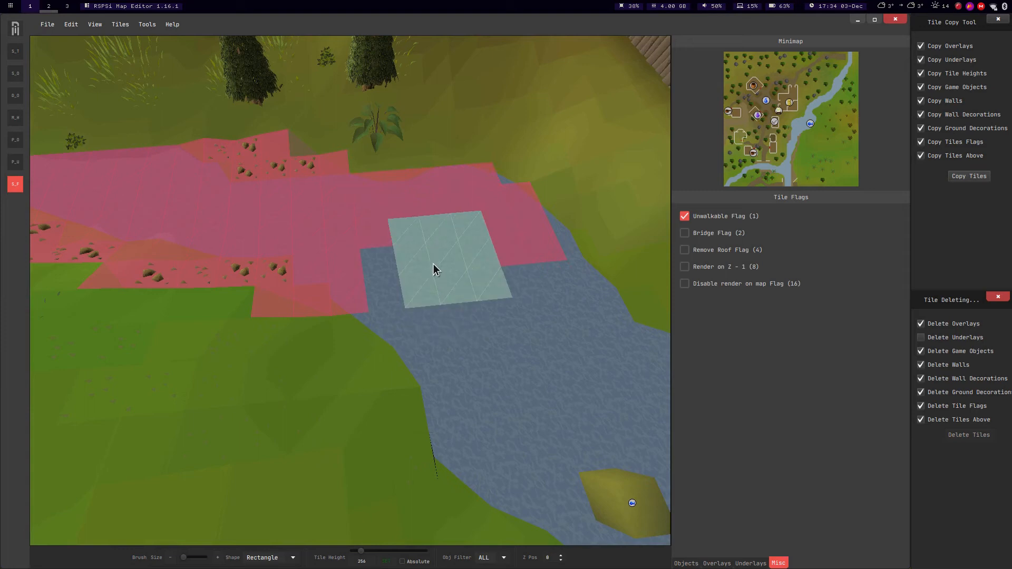
{"action": "left_click", "coordinate": [426, 261]}
{"action": "middle_click_drag", "start_coordinate": [425, 261], "coordinate": [417, 333]}
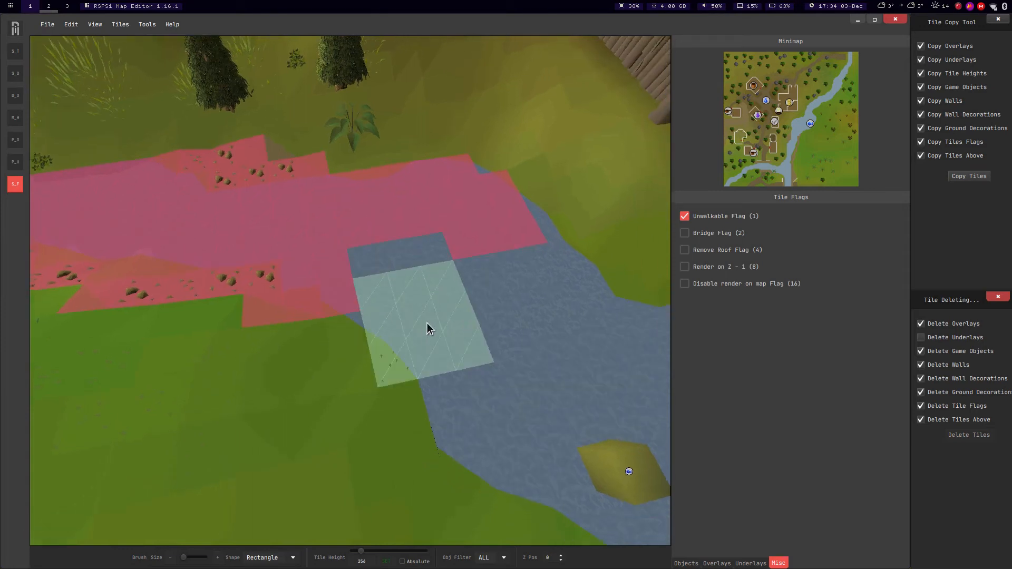
{"action": "left_click", "coordinate": [427, 324]}
{"action": "left_click", "coordinate": [395, 255]}
Move further along the river and flag the upper riverbank tiles unwalkable.
{"action": "key", "text": "d"}
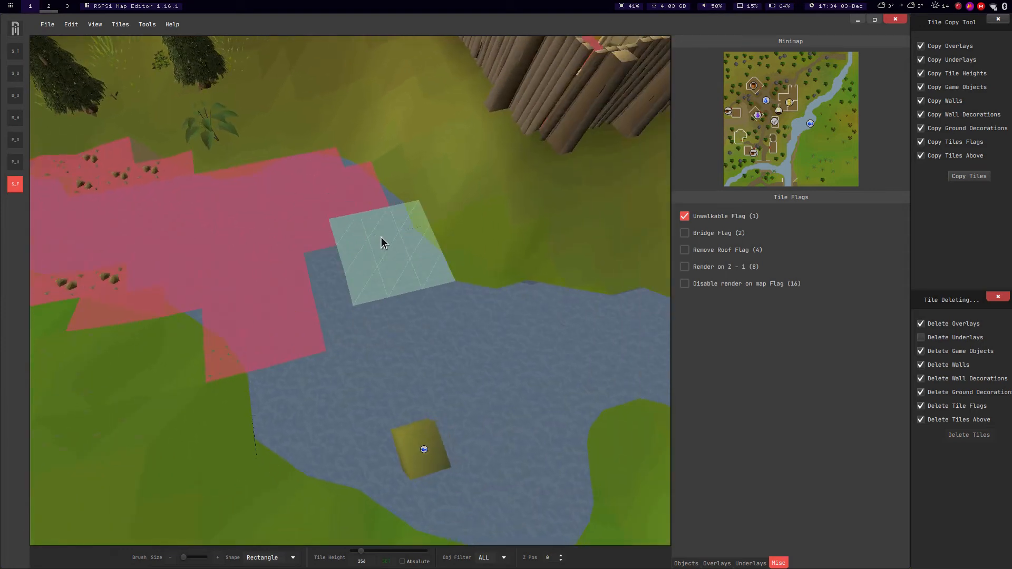
{"action": "left_click", "coordinate": [368, 226]}
{"action": "left_click", "coordinate": [389, 242]}
{"action": "key", "text": "a"}
{"action": "middle_click_drag", "start_coordinate": [370, 243], "coordinate": [468, 247]}
{"action": "key", "text": "d"}
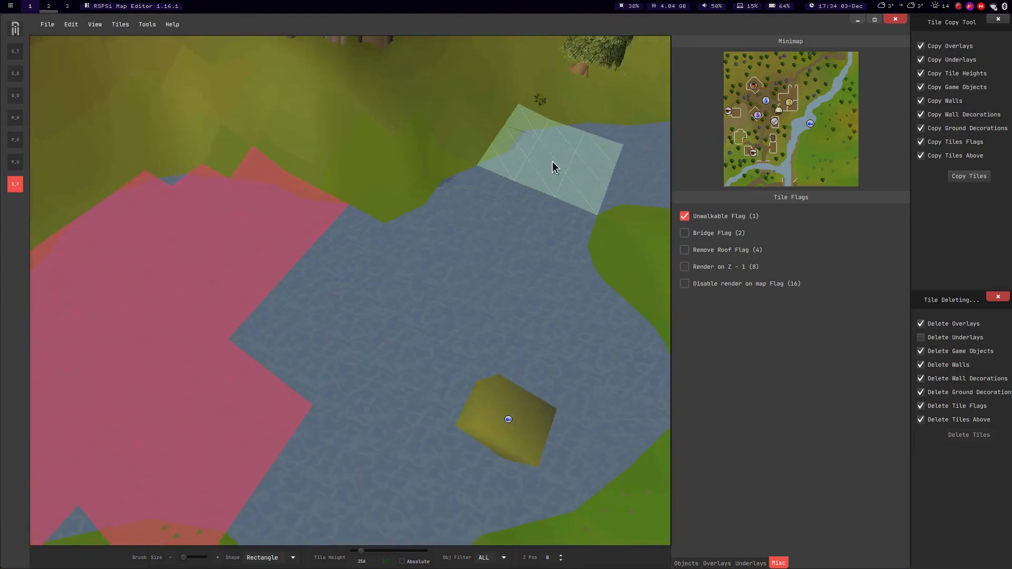
{"action": "left_click", "coordinate": [539, 180]}
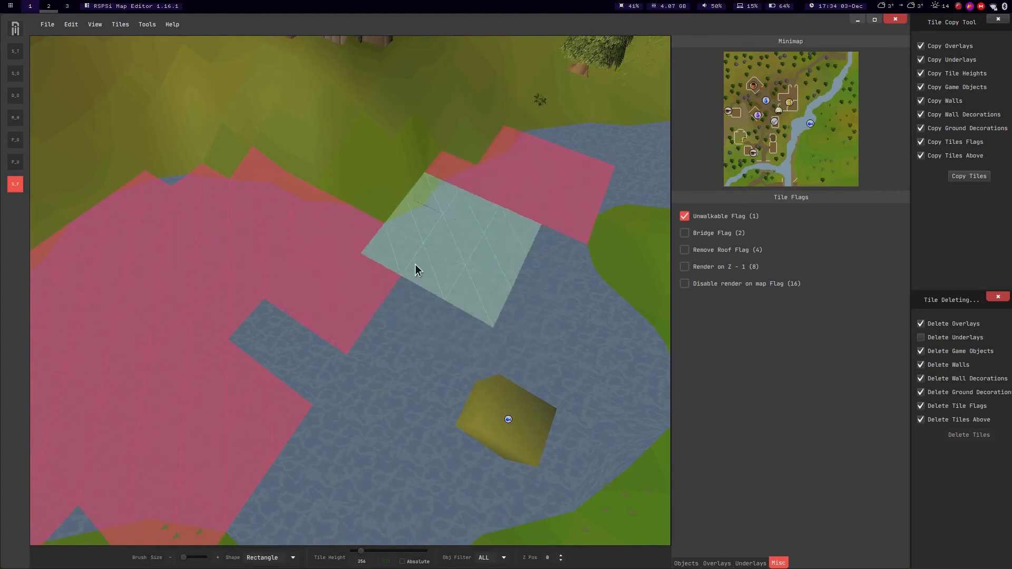
Paint unwalkable flags along the bank and fill the adjacent water channel block.
{"action": "scroll", "coordinate": [428, 245], "scroll_direction": "down", "scroll_amount": 5}
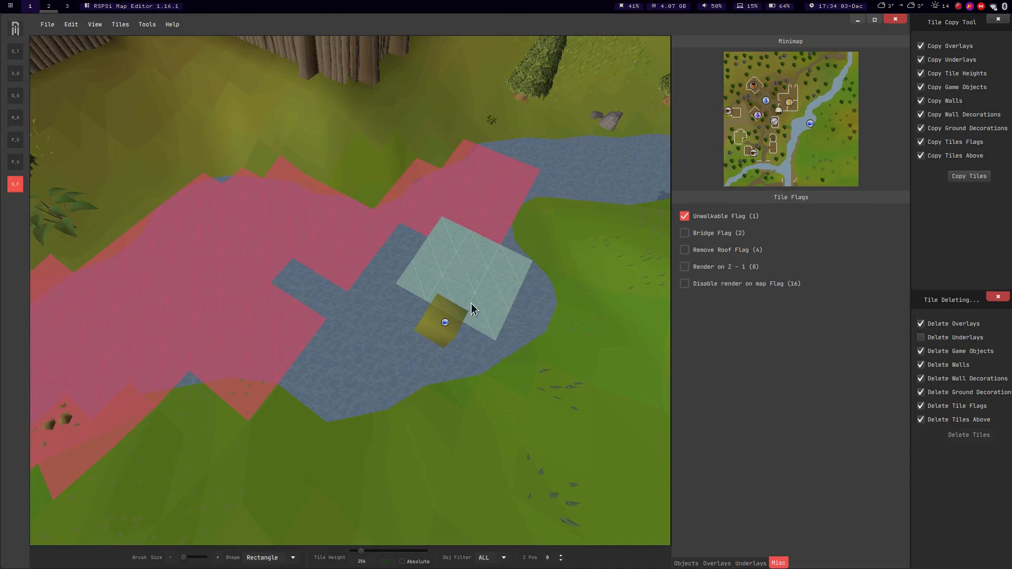
{"action": "left_click", "coordinate": [478, 256]}
{"action": "left_click", "coordinate": [496, 289]}
{"action": "left_click", "coordinate": [442, 322]}
{"action": "left_click", "coordinate": [479, 295]}
{"action": "left_click", "coordinate": [391, 329]}
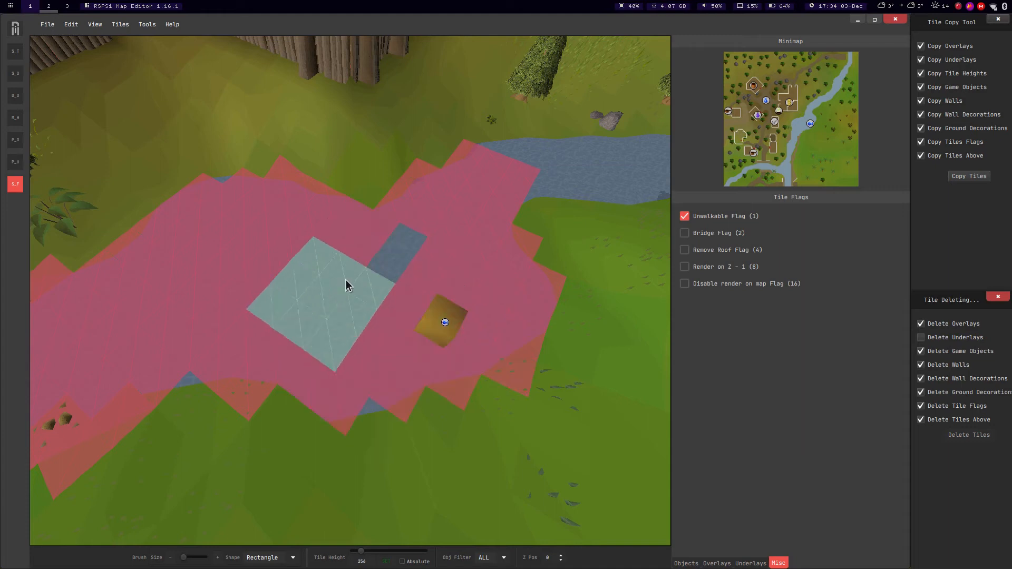
Move the camera closer and flag more riverbank tile blocks as unwalkable.
{"action": "key", "text": "w"}
{"action": "middle_click_drag", "start_coordinate": [314, 258], "coordinate": [340, 285]}
{"action": "key", "text": "s"}
{"action": "key", "text": "w"}
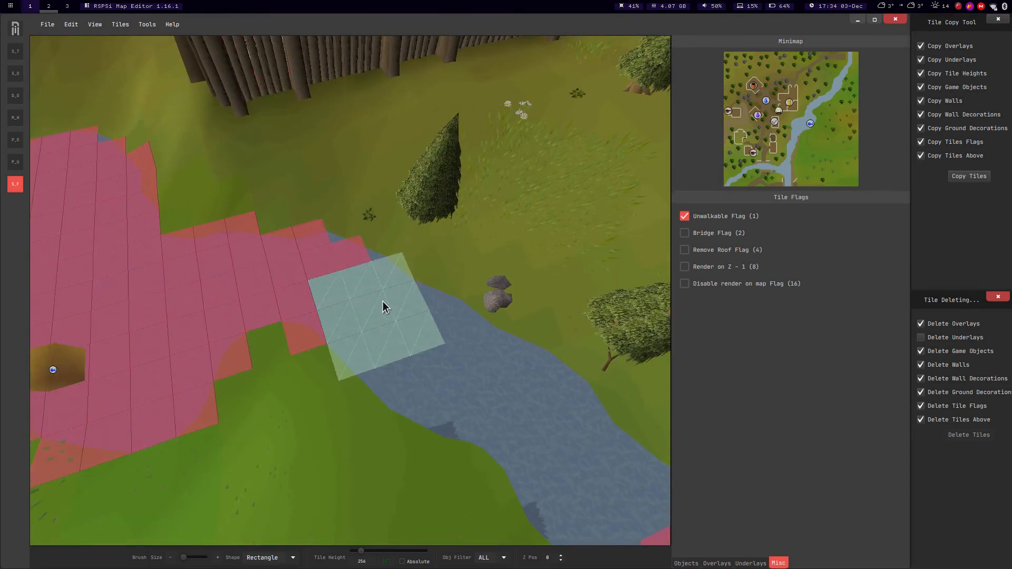
{"action": "left_click_drag", "start_coordinate": [339, 295], "coordinate": [373, 314]}
{"action": "left_click", "coordinate": [398, 335]}
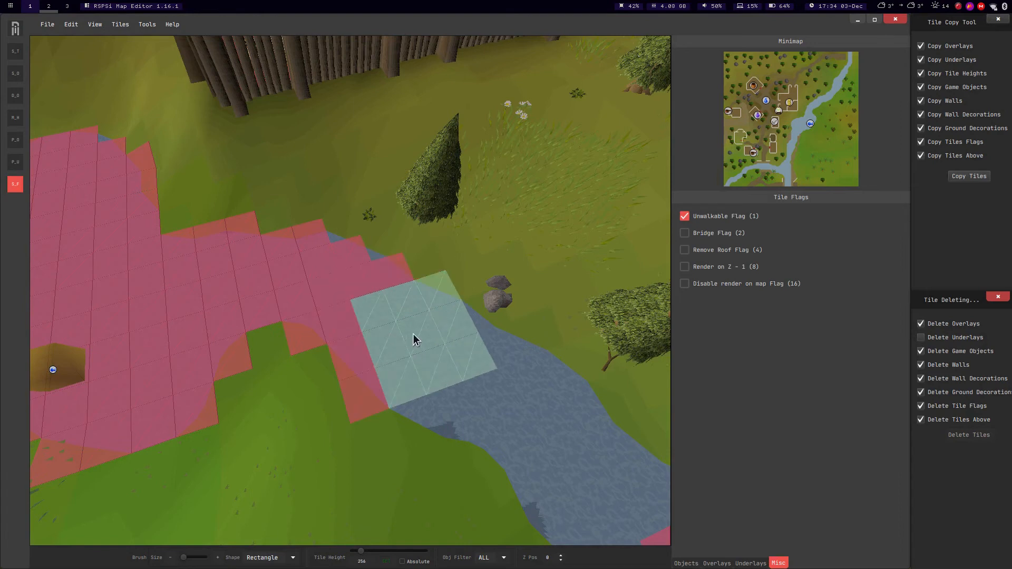
{"action": "left_click_drag", "start_coordinate": [441, 352], "coordinate": [449, 352]}
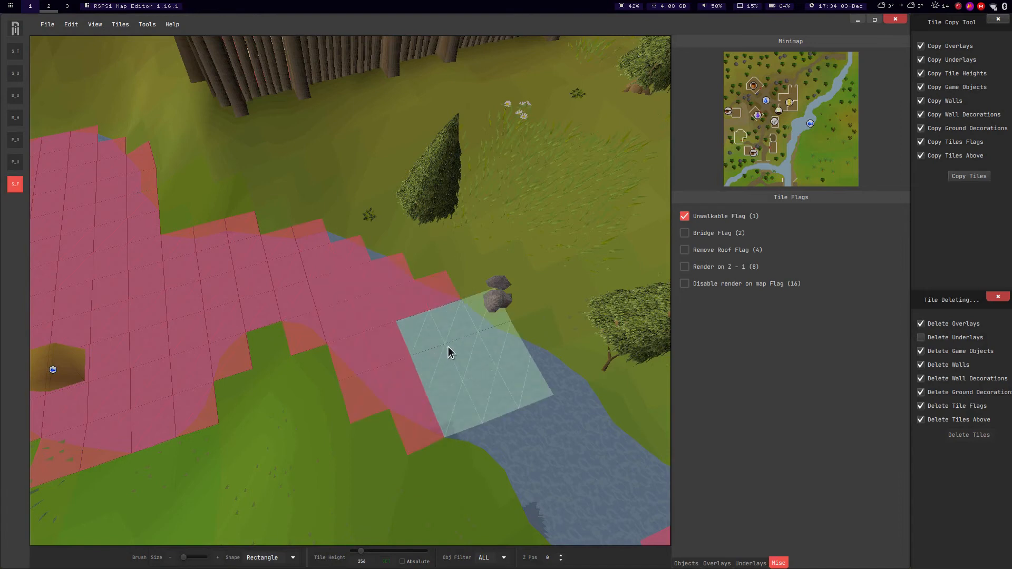
{"action": "left_click", "coordinate": [461, 384]}
Flag the remaining river tiles unwalkable and reduce the brush size by one step.
{"action": "middle_click_drag", "start_coordinate": [388, 343], "coordinate": [436, 303]}
{"action": "scroll", "coordinate": [459, 317], "scroll_direction": "up", "scroll_amount": 3}
{"action": "scroll", "coordinate": [458, 332], "scroll_direction": "down", "scroll_amount": 3}
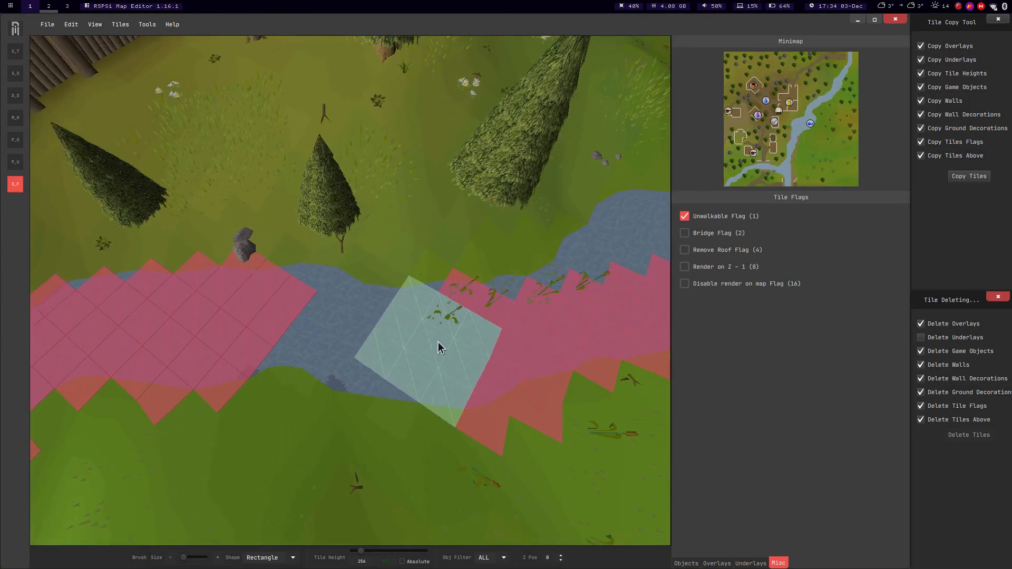
{"action": "left_click", "coordinate": [384, 330]}
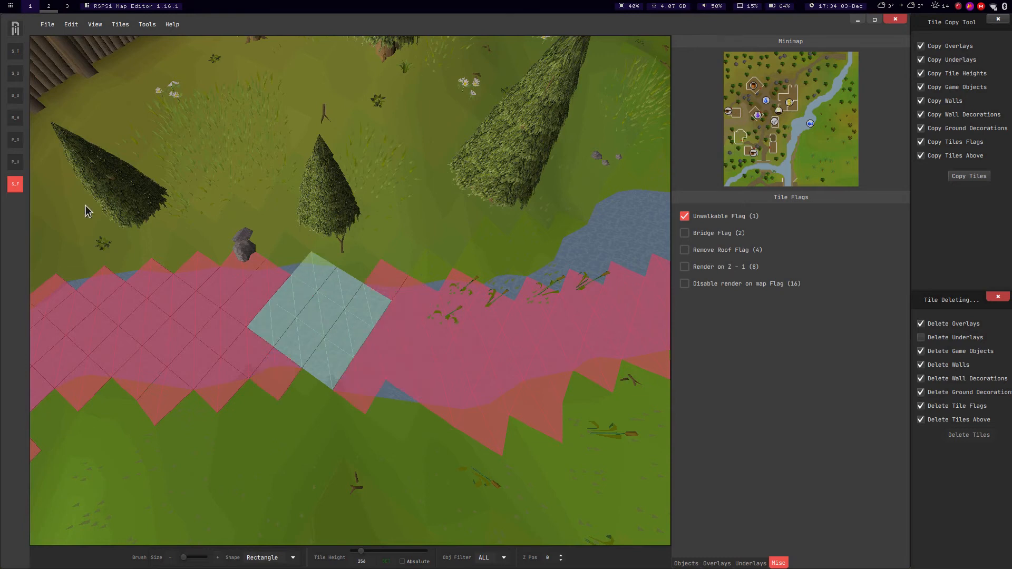
{"action": "left_click", "coordinate": [168, 559]}
{"action": "key", "text": "d"}
{"action": "middle_click_drag", "start_coordinate": [425, 242], "coordinate": [321, 185]}
Switch to tile selection, show render on z - 1 flags and hide unwalkable flags.
{"action": "key", "text": "s"}
{"action": "key", "text": "a"}
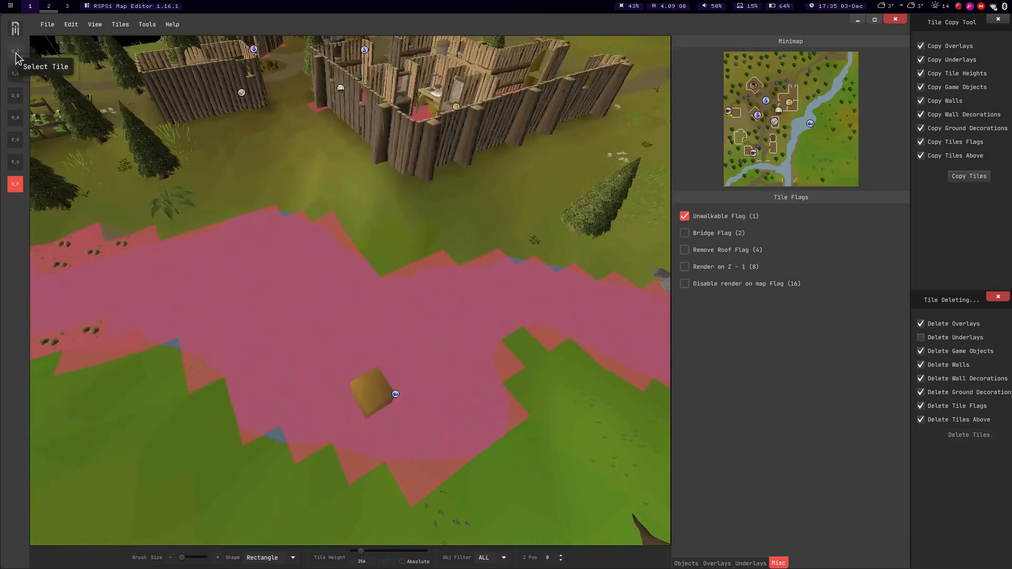
{"action": "left_click", "coordinate": [15, 52]}
{"action": "left_click", "coordinate": [95, 24]}
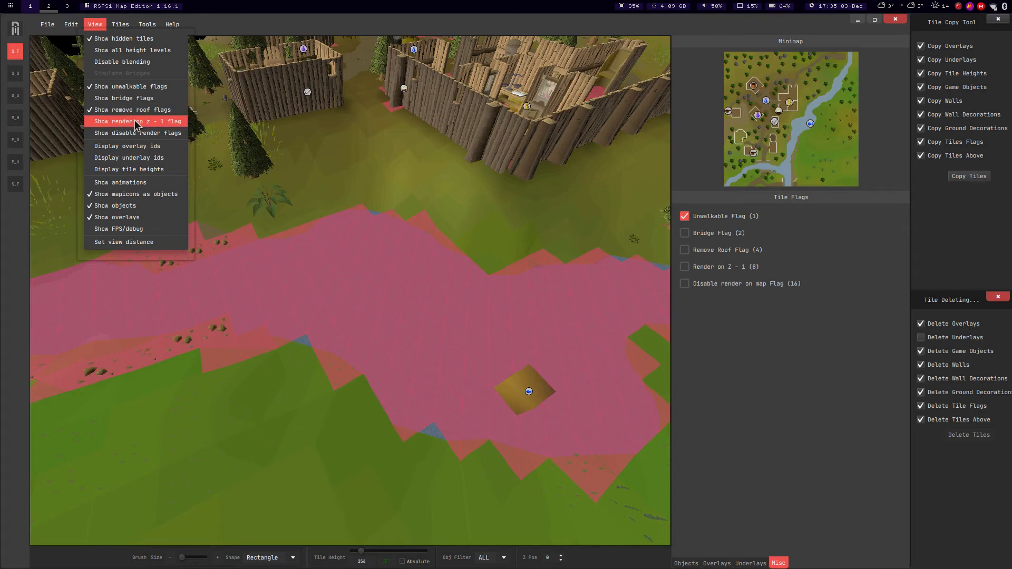
{"action": "left_click", "coordinate": [132, 120]}
{"action": "left_click", "coordinate": [94, 24]}
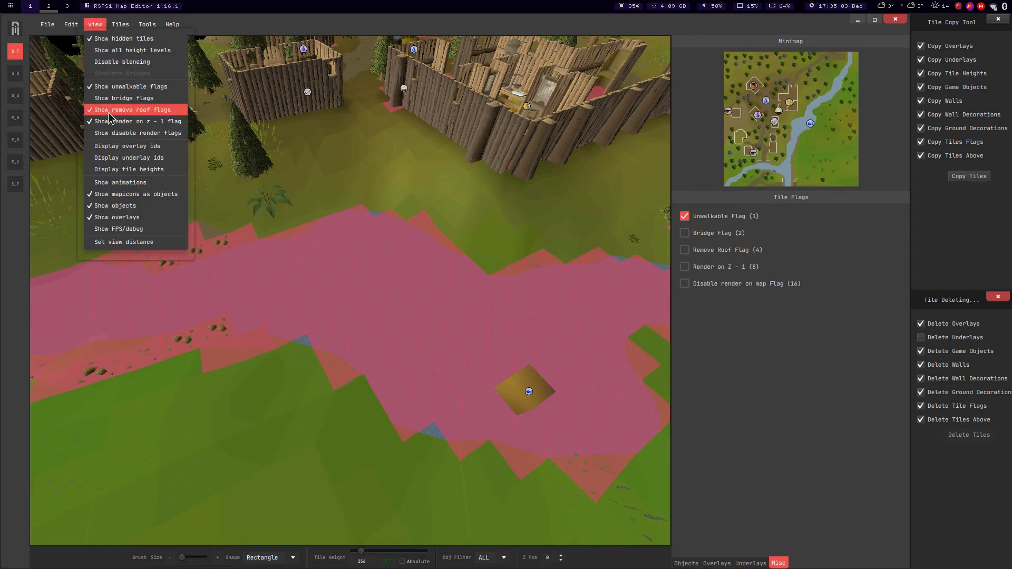
{"action": "left_click", "coordinate": [110, 111]}
{"action": "left_click", "coordinate": [95, 26]}
{"action": "left_click", "coordinate": [99, 86]}
Set Z Pos to 1, select the middle riverbank tile, and return to flag painting.
{"action": "middle_click_drag", "start_coordinate": [169, 215], "coordinate": [459, 346]}
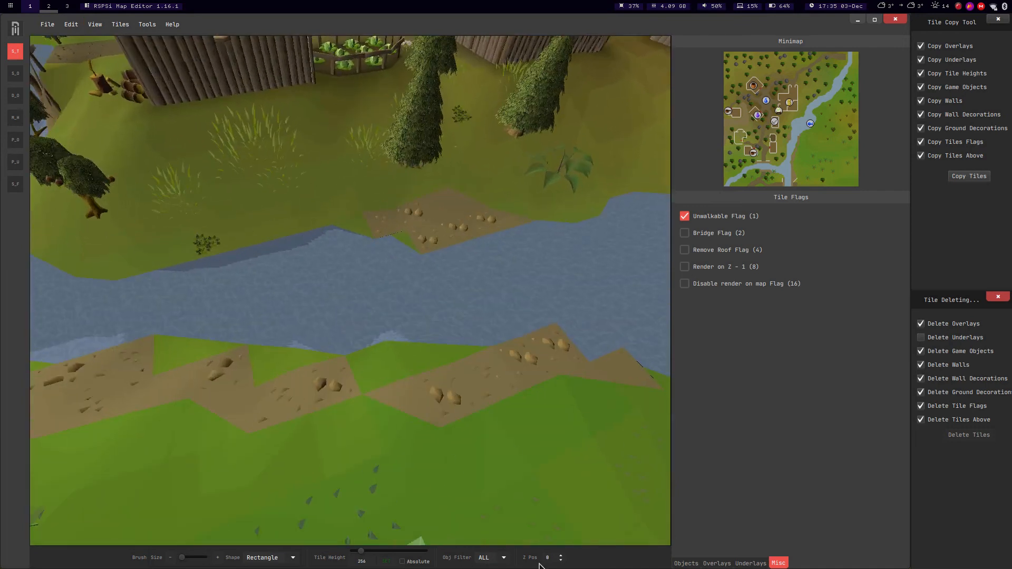
{"action": "left_click", "coordinate": [561, 555]}
{"action": "middle_click_drag", "start_coordinate": [481, 310], "coordinate": [186, 116]}
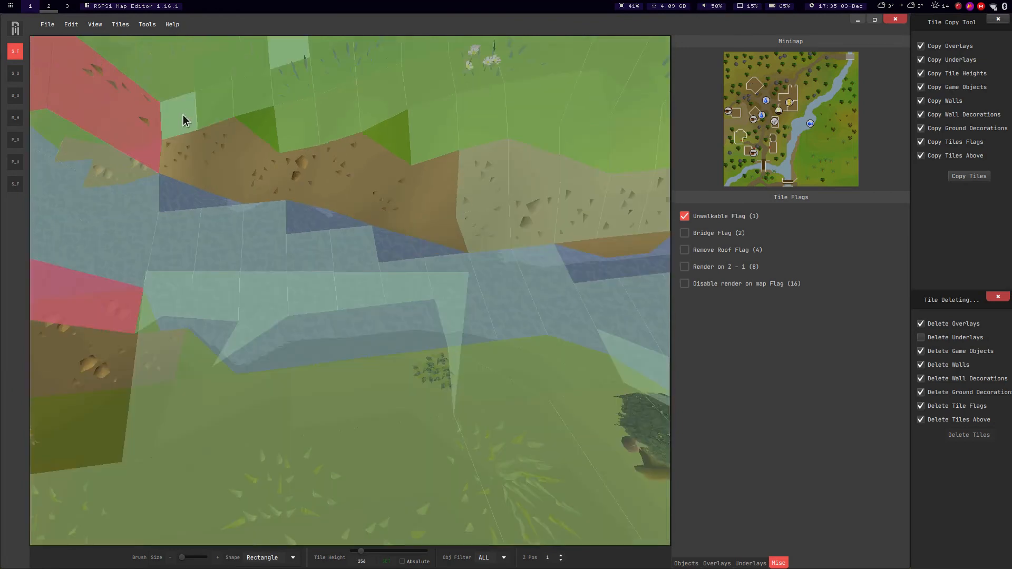
{"action": "left_click_drag", "start_coordinate": [190, 143], "coordinate": [253, 129]}
{"action": "left_click", "coordinate": [209, 164]}
{"action": "left_click", "coordinate": [14, 185]}
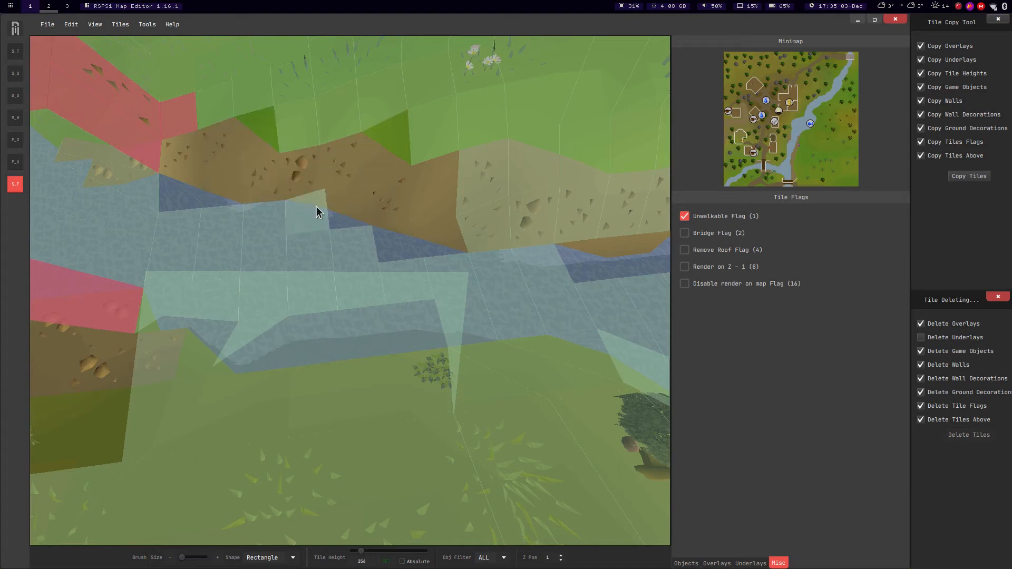
Paint Render on Z - 1 (8) flags down the brown riverbank strip, undoing one stray tile.
{"action": "middle_click_drag", "start_coordinate": [382, 209], "coordinate": [427, 316]}
{"action": "middle_click_drag", "start_coordinate": [311, 157], "coordinate": [165, 119]}
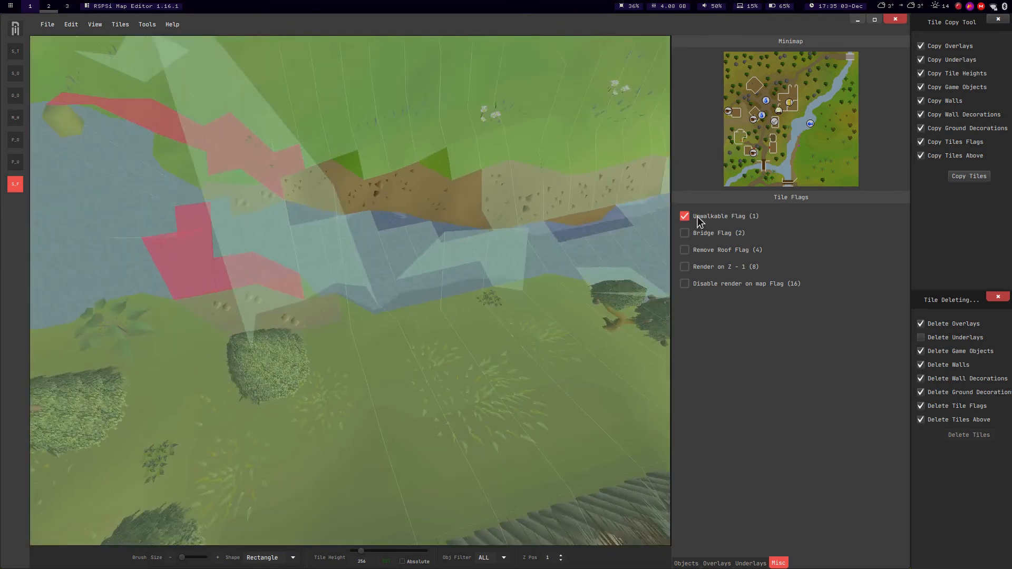
{"action": "left_click", "coordinate": [691, 267]}
{"action": "middle_click_drag", "start_coordinate": [321, 178], "coordinate": [366, 252]}
{"action": "mouse_move", "coordinate": [366, 252]}
{"action": "left_mouse_down"}
{"action": "mouse_move", "coordinate": [379, 241]}
{"action": "mouse_move", "coordinate": [354, 274]}
{"action": "mouse_move", "coordinate": [387, 348]}
{"action": "left_mouse_up"}
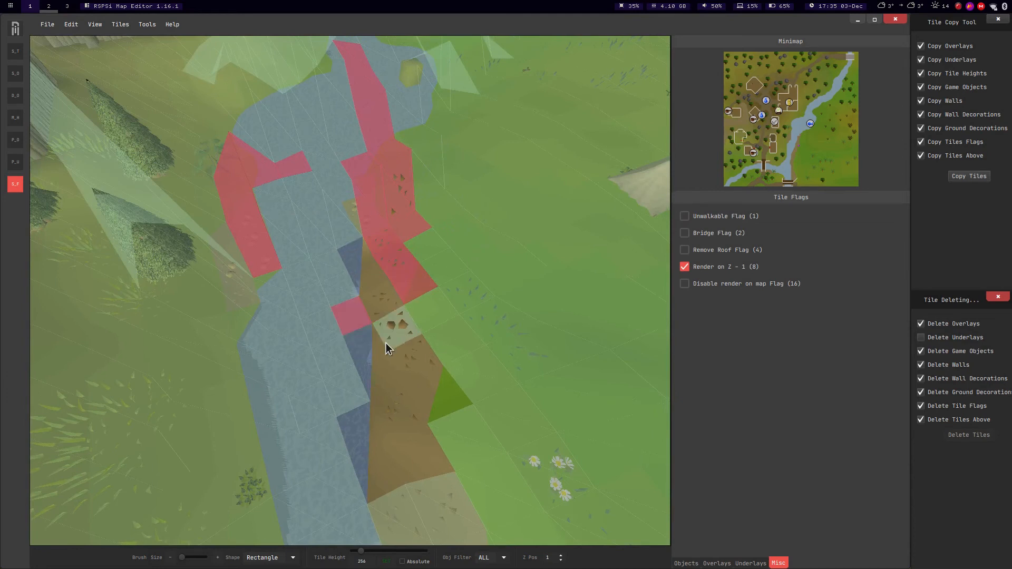
{"action": "key", "text": "ctrl+z"}
{"action": "mouse_move", "coordinate": [387, 323]}
{"action": "left_mouse_down"}
{"action": "mouse_move", "coordinate": [410, 385]}
{"action": "mouse_move", "coordinate": [434, 405]}
{"action": "left_mouse_up"}
{"action": "middle_click_drag", "start_coordinate": [378, 420], "coordinate": [383, 433]}
{"action": "mouse_move", "coordinate": [384, 433]}
{"action": "left_mouse_down"}
{"action": "mouse_move", "coordinate": [389, 420]}
{"action": "mouse_move", "coordinate": [383, 432]}
{"action": "left_mouse_up"}
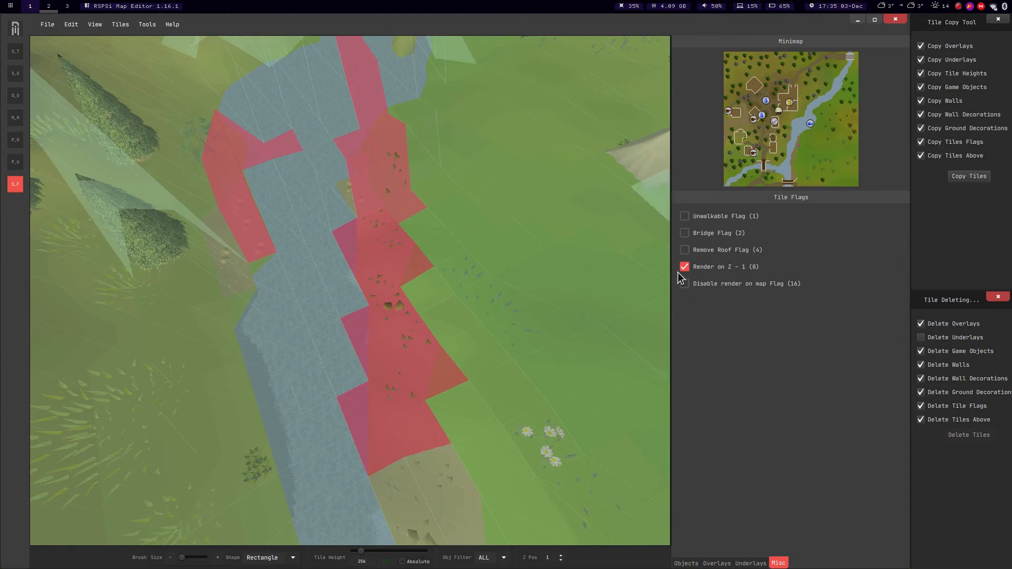
Rotate the view to show the tents, more river and the wooden bridge.
{"action": "middle_click_drag", "start_coordinate": [446, 204], "coordinate": [431, 170]}
{"action": "middle_click_drag", "start_coordinate": [568, 208], "coordinate": [400, 337]}
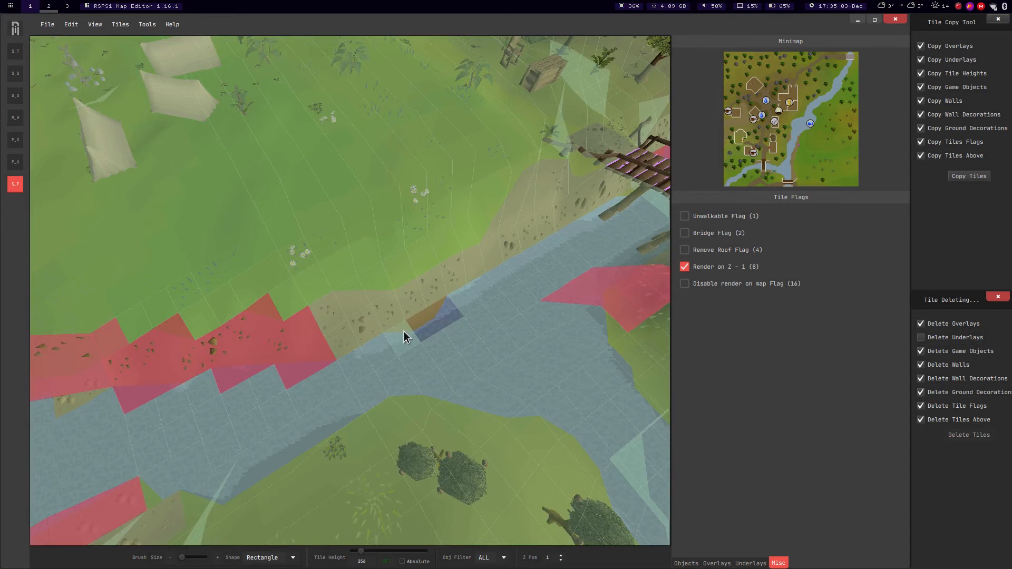
{"action": "middle_click_drag", "start_coordinate": [471, 226], "coordinate": [711, 275]}
Stop painting Render on Z - 1 and fly over the village roofs toward the statue and rocks.
{"action": "left_click", "coordinate": [685, 266]}
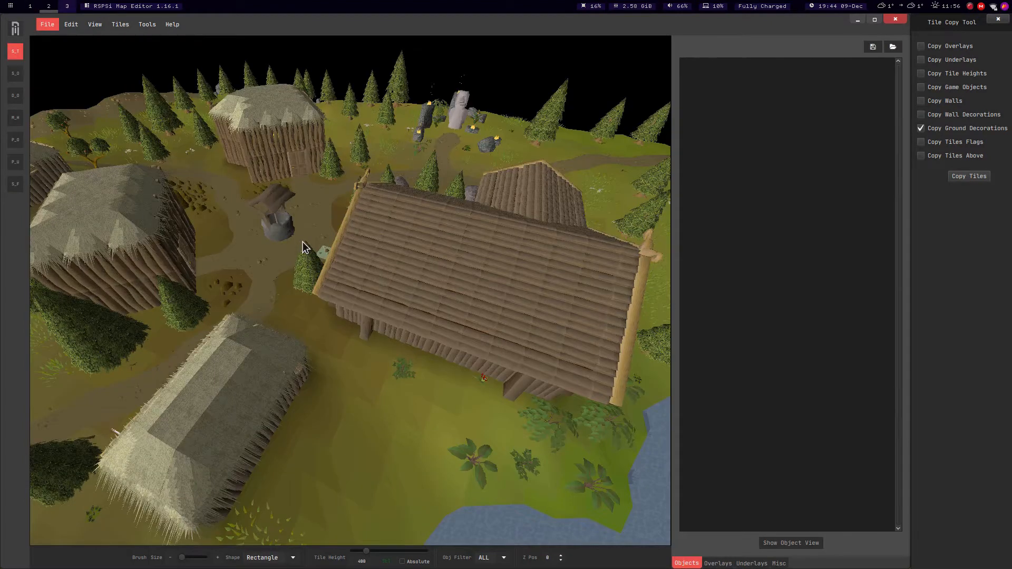
{"action": "scroll", "coordinate": [372, 257], "scroll_direction": "up", "scroll_amount": 3}
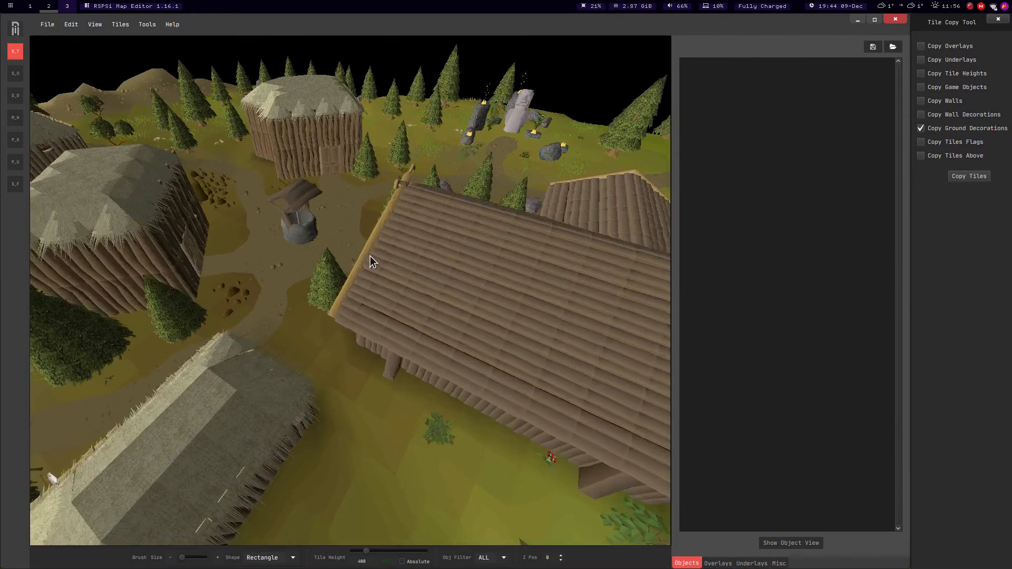
{"action": "key", "text": "s"}
{"action": "key", "text": "a"}
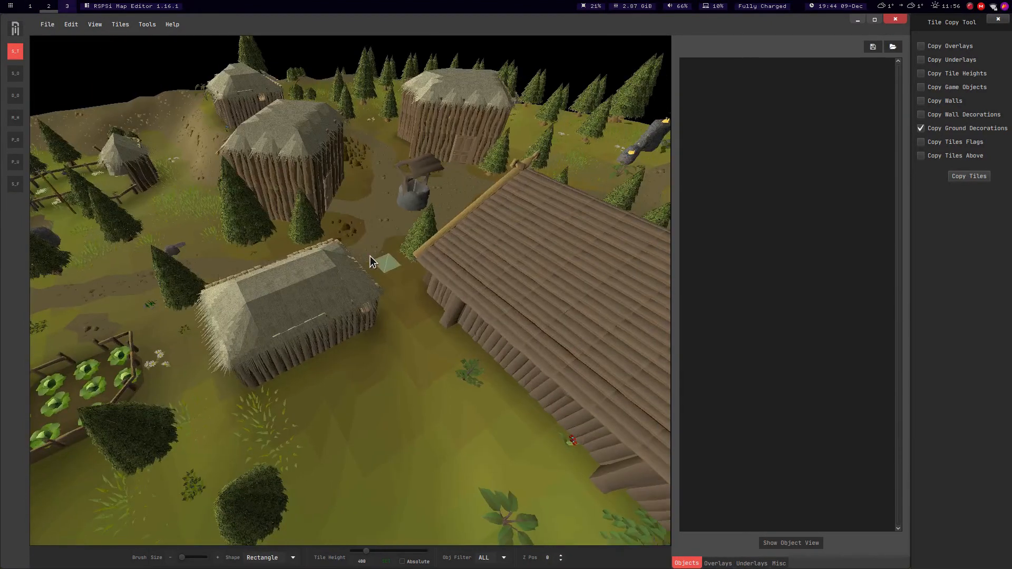
{"action": "key", "text": "d"}
{"action": "key", "text": "w"}
{"action": "key", "text": "w"}
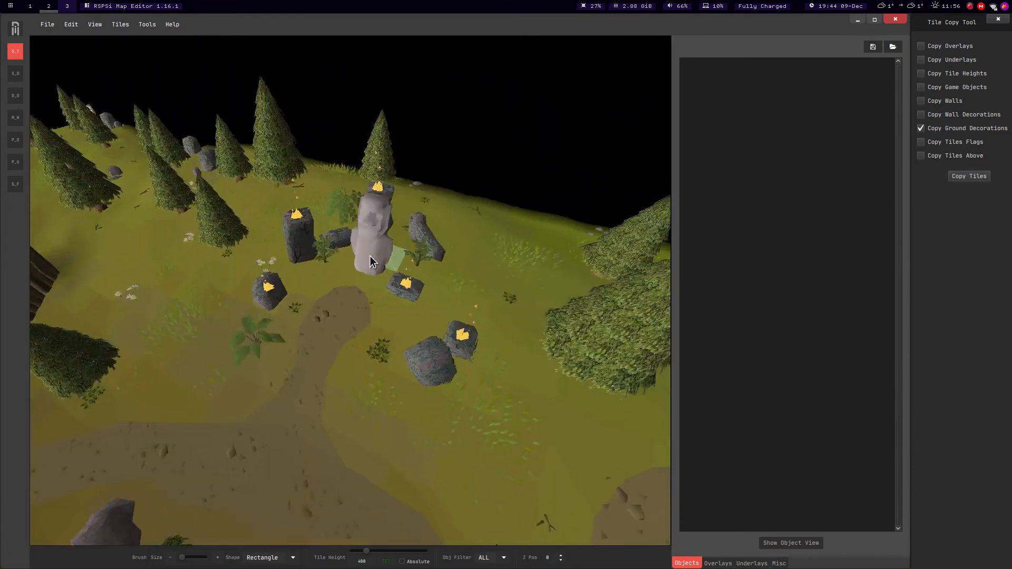
{"action": "key", "text": "w"}
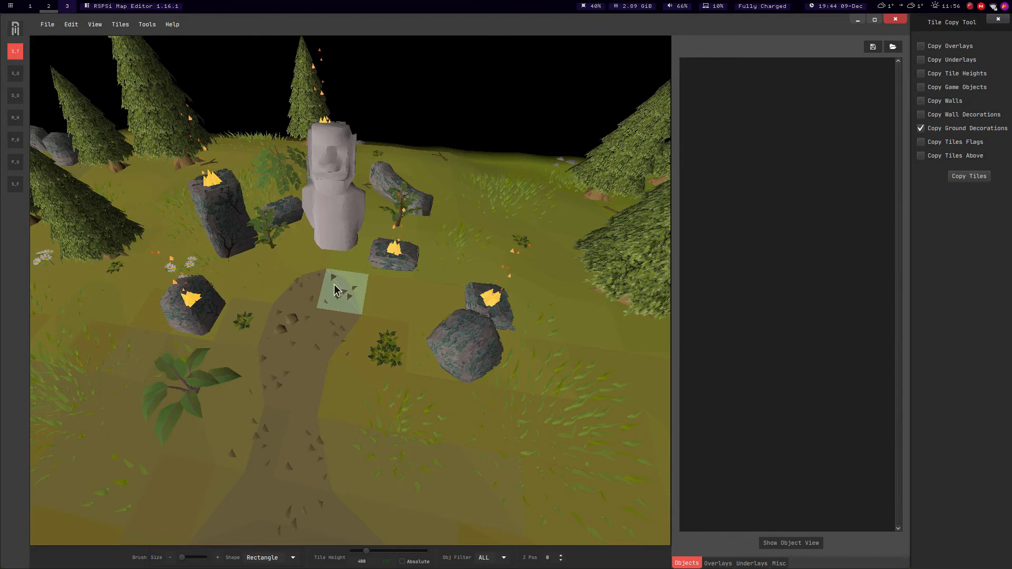
{"action": "middle_click_drag", "start_coordinate": [340, 288], "coordinate": [319, 279]}
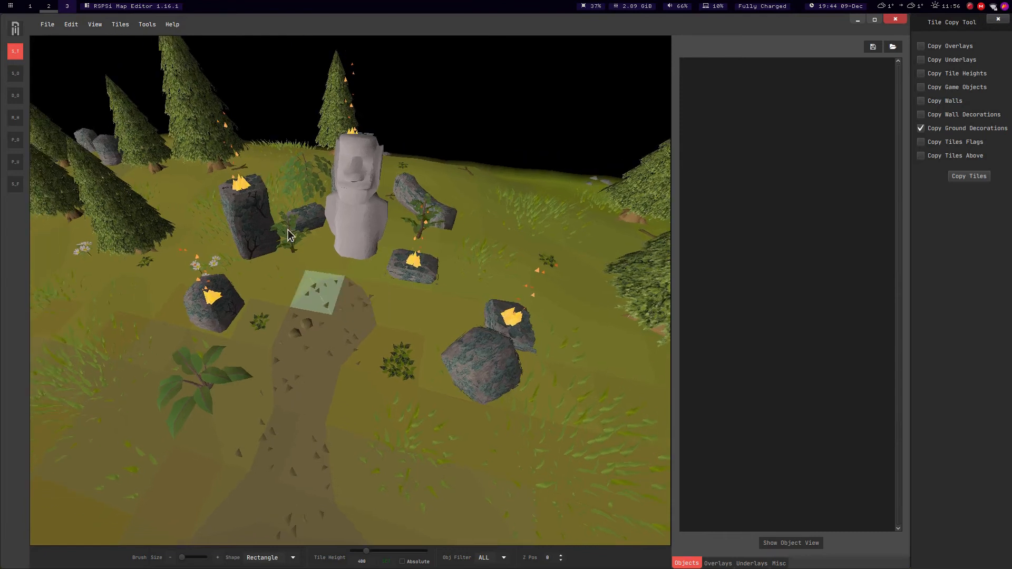
Raise working height to Z Pos 1 with the level above shown, then return to Z Pos 0.
{"action": "left_click", "coordinate": [561, 555]}
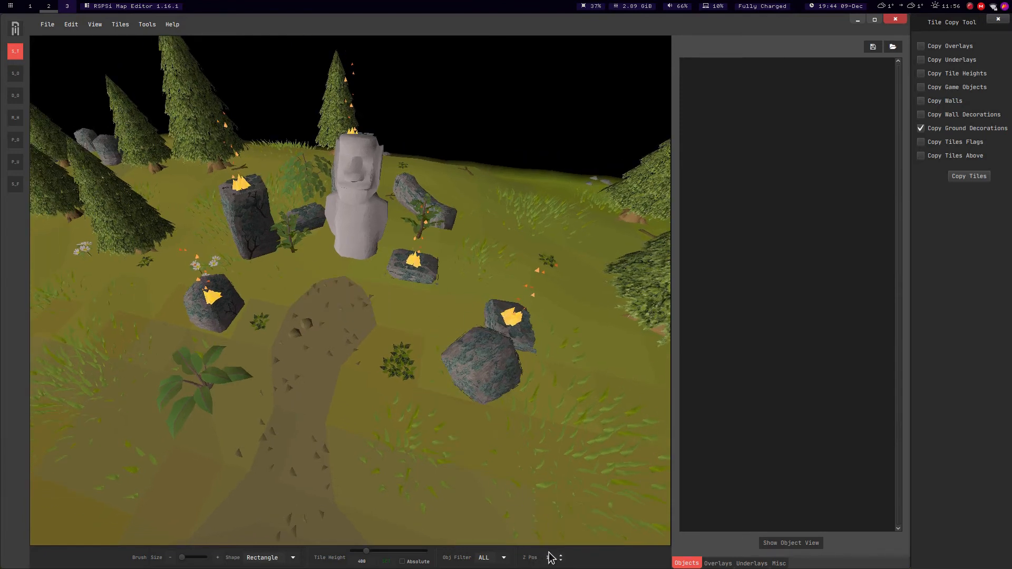
{"action": "left_click", "coordinate": [95, 25]}
{"action": "left_click", "coordinate": [118, 37]}
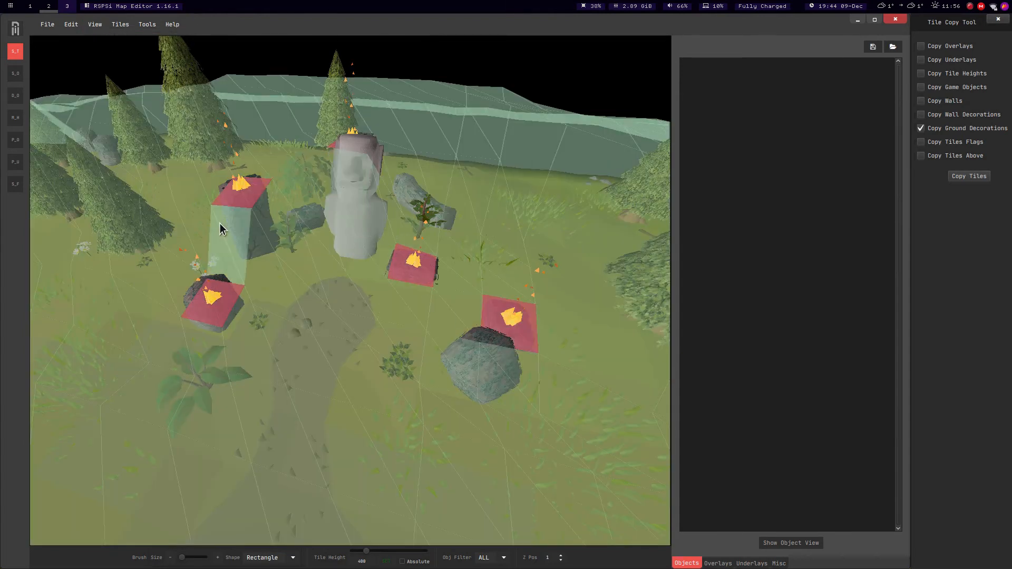
{"action": "left_click", "coordinate": [561, 560]}
Fly across the river and bridge past the wooden-roofed house to the fenced pen.
{"action": "scroll", "coordinate": [373, 308], "scroll_direction": "up", "scroll_amount": 8}
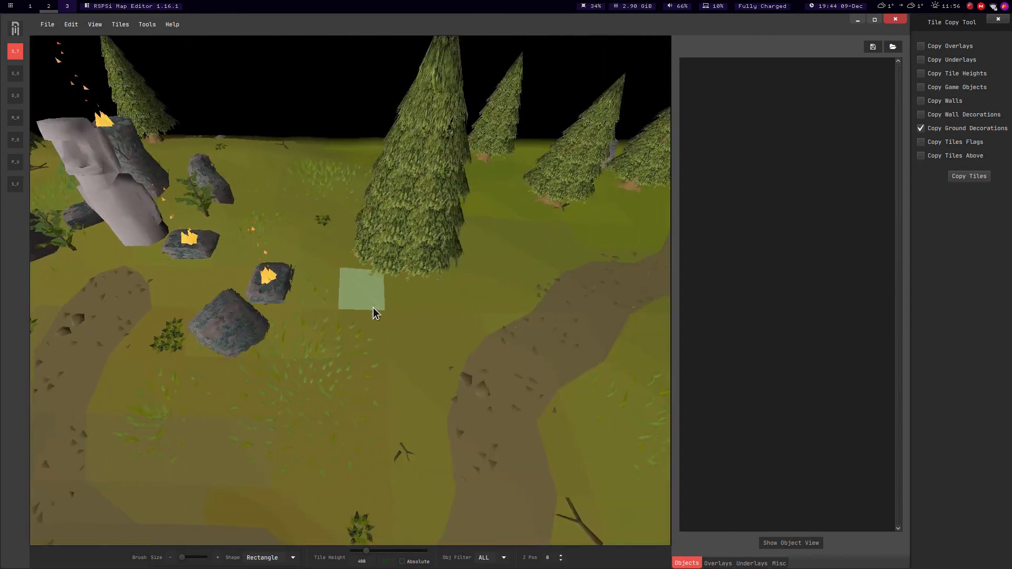
{"action": "key", "text": "d"}
{"action": "key", "text": "w"}
{"action": "key", "text": "Left"}
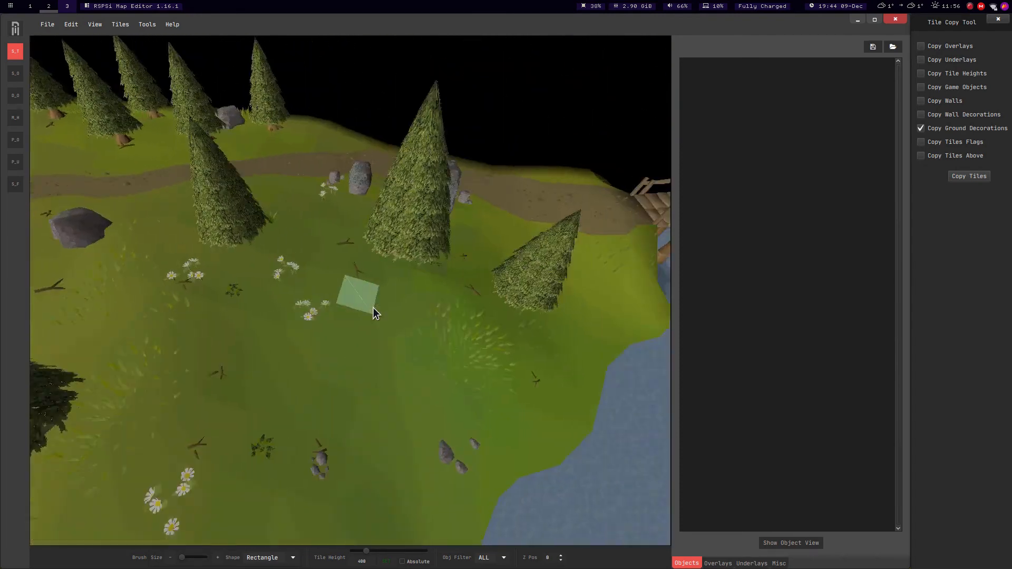
{"action": "key", "text": "d"}
{"action": "key", "text": "s"}
{"action": "key", "text": "Right"}
{"action": "key", "text": "d"}
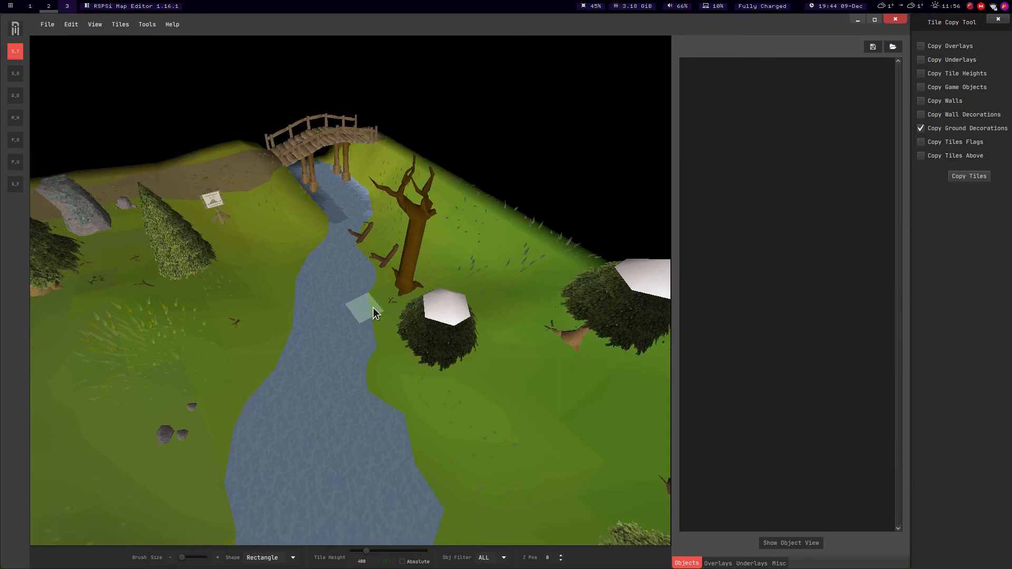
{"action": "key", "text": "d"}
{"action": "middle_click_drag", "start_coordinate": [180, 193], "coordinate": [352, 283]}
{"action": "key", "text": "a"}
{"action": "key", "text": "a"}
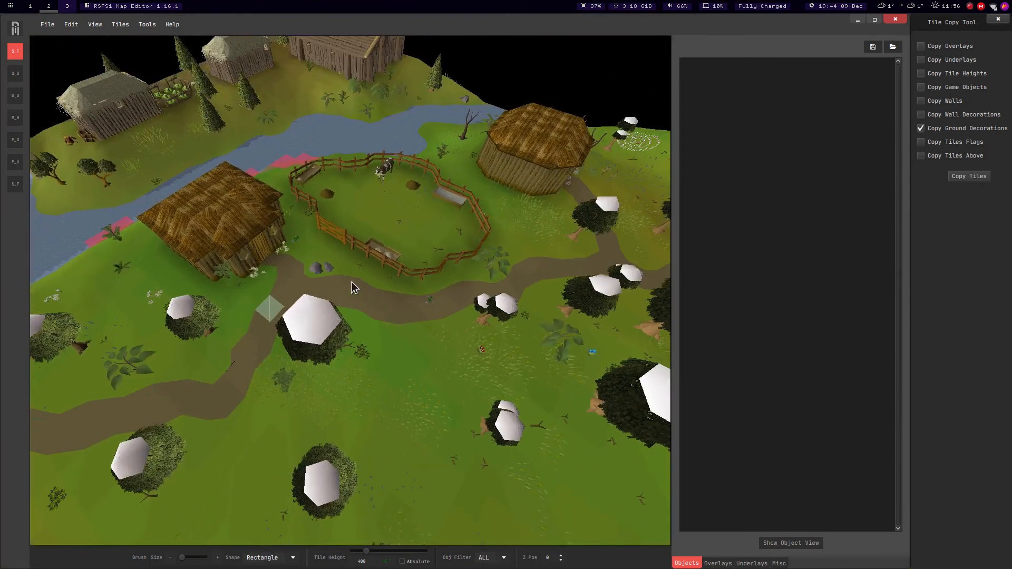
Slide and rotate the view over the village and the cow pen.
{"action": "key", "text": "d"}
{"action": "middle_click_drag", "start_coordinate": [208, 247], "coordinate": [185, 234]}
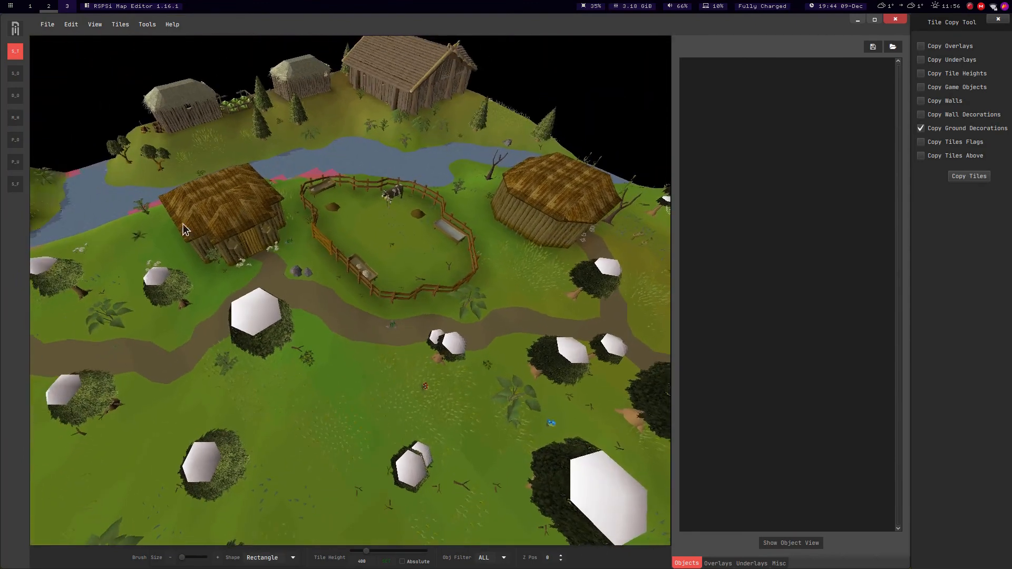
{"action": "middle_click_drag", "start_coordinate": [401, 273], "coordinate": [272, 125]}
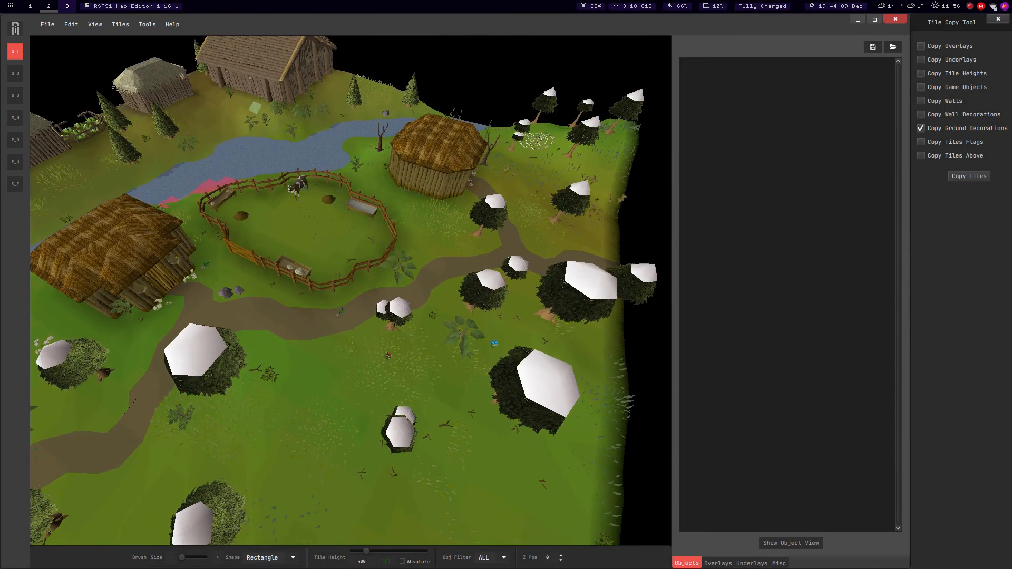
{"action": "key", "text": "d"}
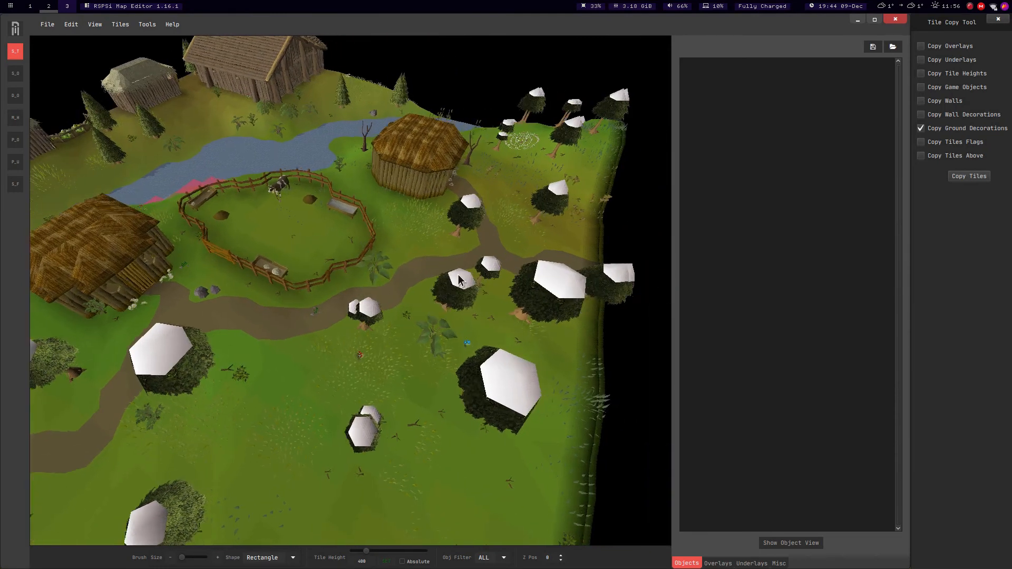
{"action": "middle_click_drag", "start_coordinate": [460, 224], "coordinate": [451, 226]}
Move in close and circle around the hut, bringing the pen and barn into view.
{"action": "key", "text": "w"}
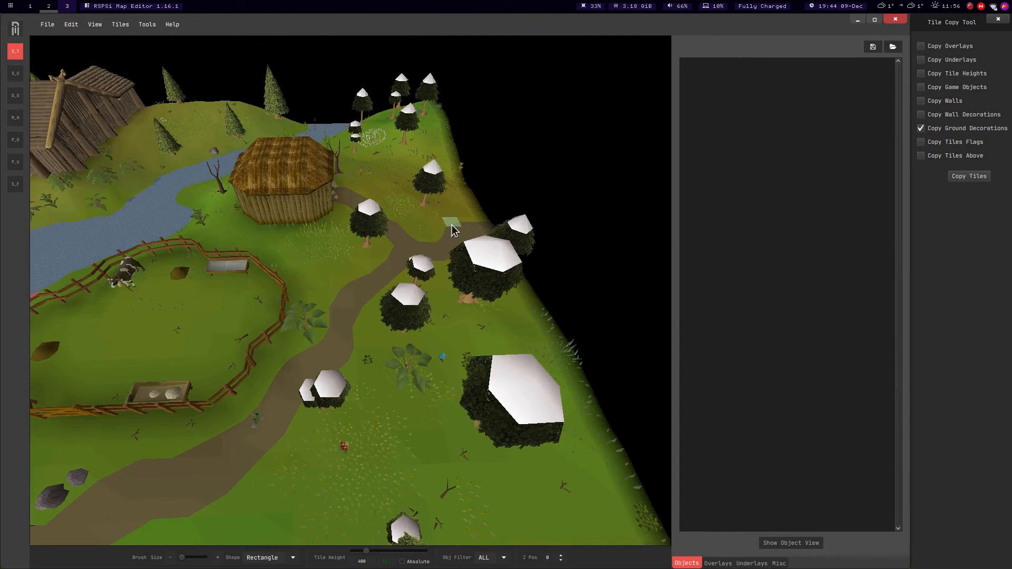
{"action": "key", "text": "w"}
{"action": "key", "text": "Left"}
{"action": "key", "text": "d"}
{"action": "key", "text": "w"}
{"action": "middle_click_drag", "start_coordinate": [421, 221], "coordinate": [461, 227]}
Approach the thatched hut, then pull back to centre the fenced cow pen.
{"action": "key", "text": "a"}
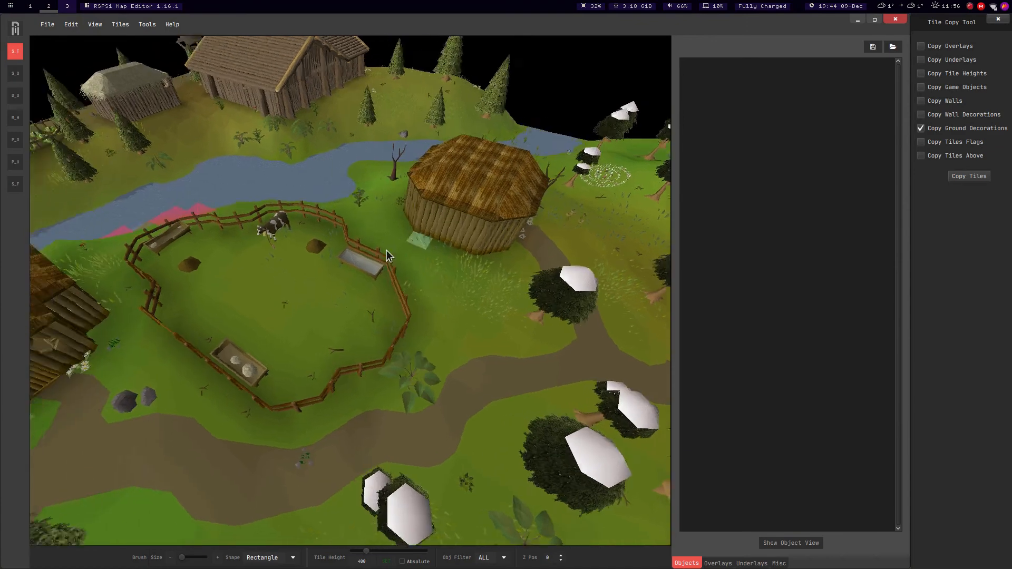
{"action": "key", "text": "Left"}
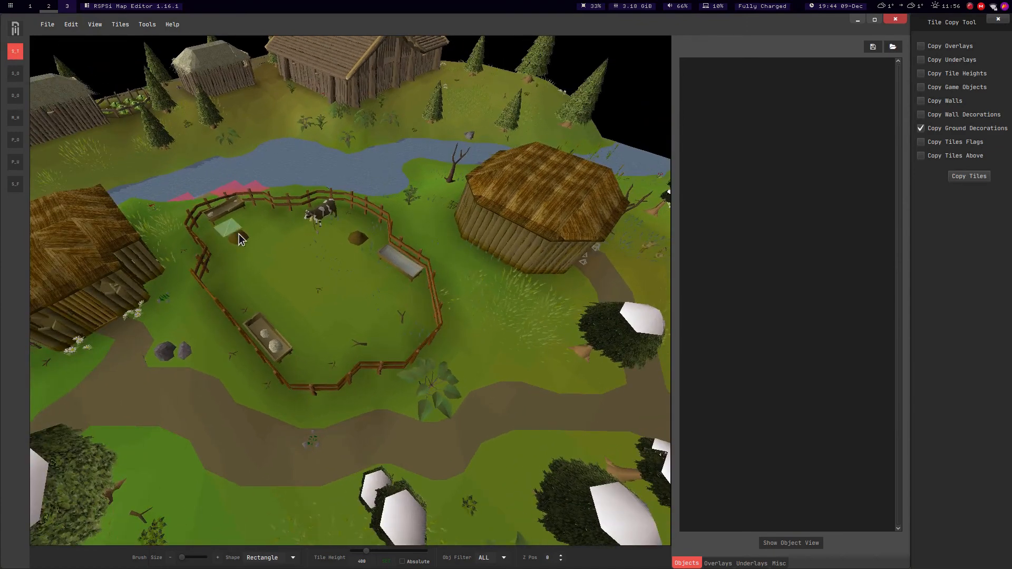
{"action": "key", "text": "d"}
{"action": "key", "text": "Left"}
{"action": "key", "text": "w"}
{"action": "key", "text": "s"}
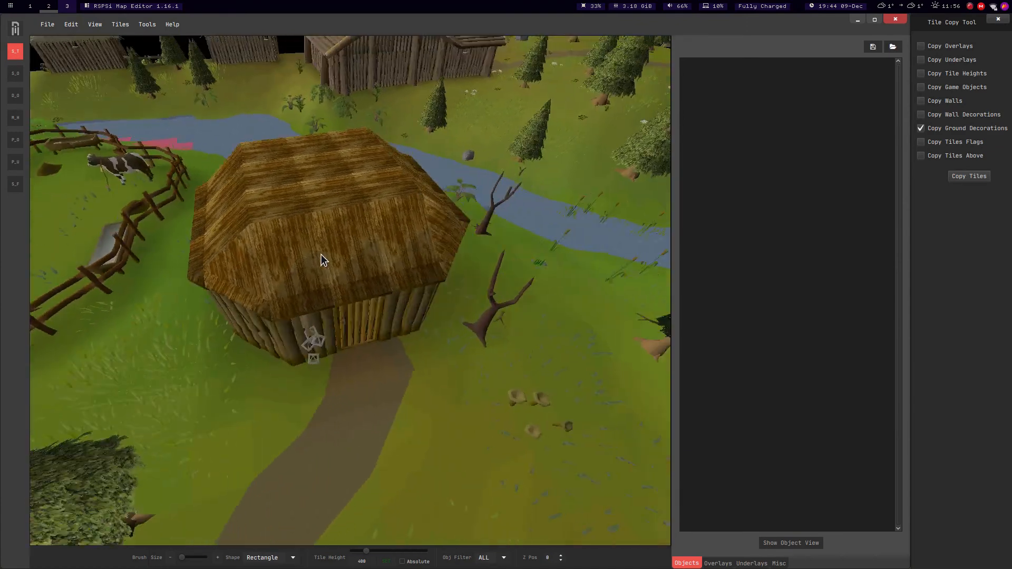
{"action": "key", "text": "a"}
{"action": "key", "text": "w"}
Fly over the bridge and swing the view past the bridges.
{"action": "key", "text": "a"}
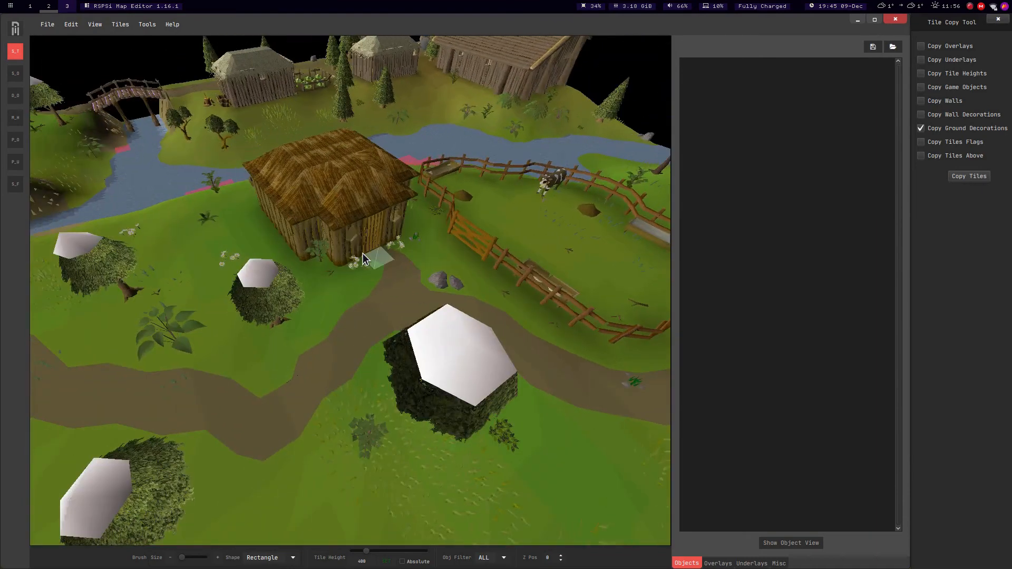
{"action": "key", "text": "w"}
{"action": "key", "text": "a"}
{"action": "key", "text": "w"}
{"action": "key", "text": "Right"}
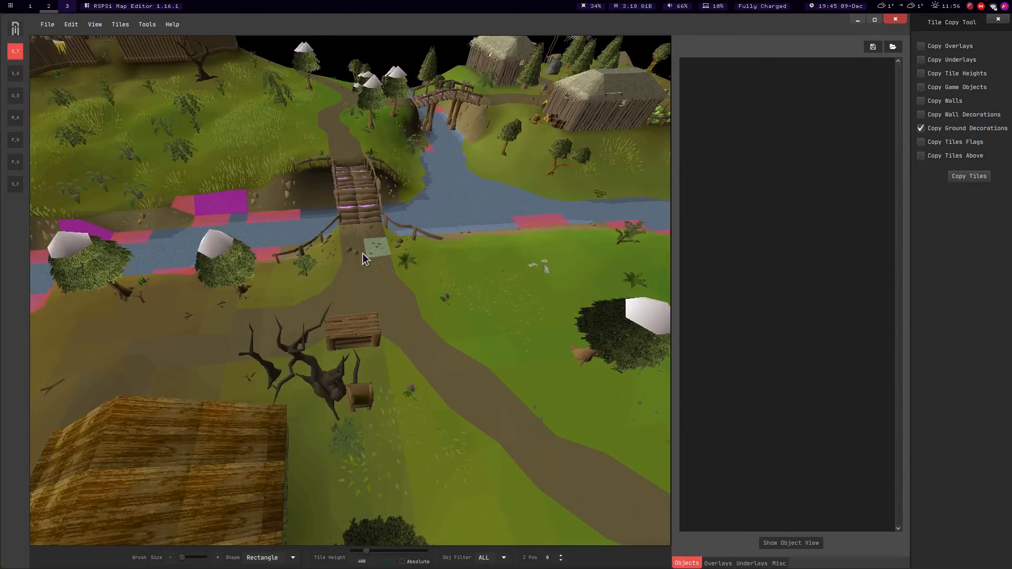
{"action": "key", "text": "Right"}
{"action": "key", "text": "w"}
{"action": "key", "text": "a"}
{"action": "key", "text": "a"}
{"action": "key", "text": "Right"}
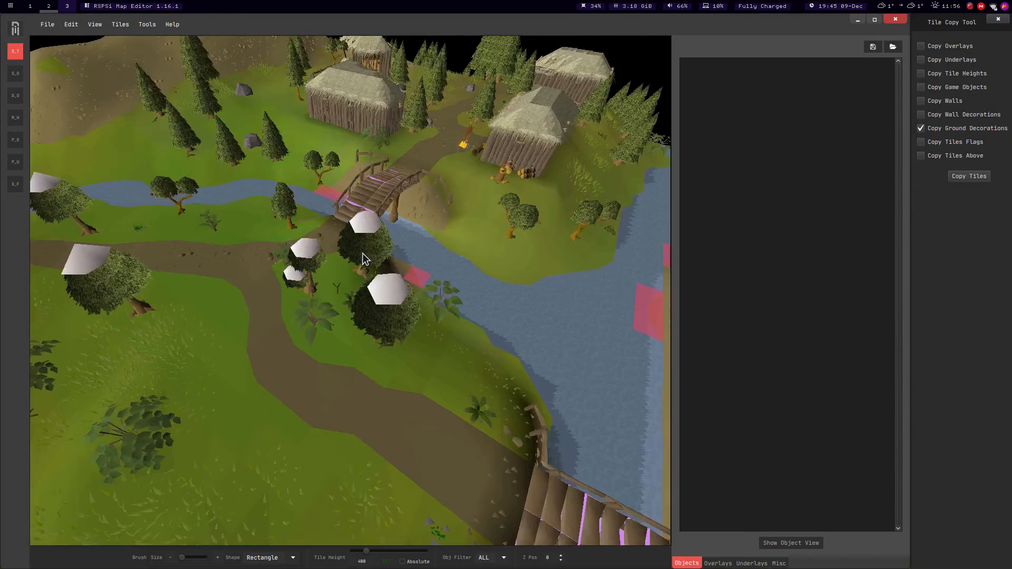
{"action": "key", "text": "w"}
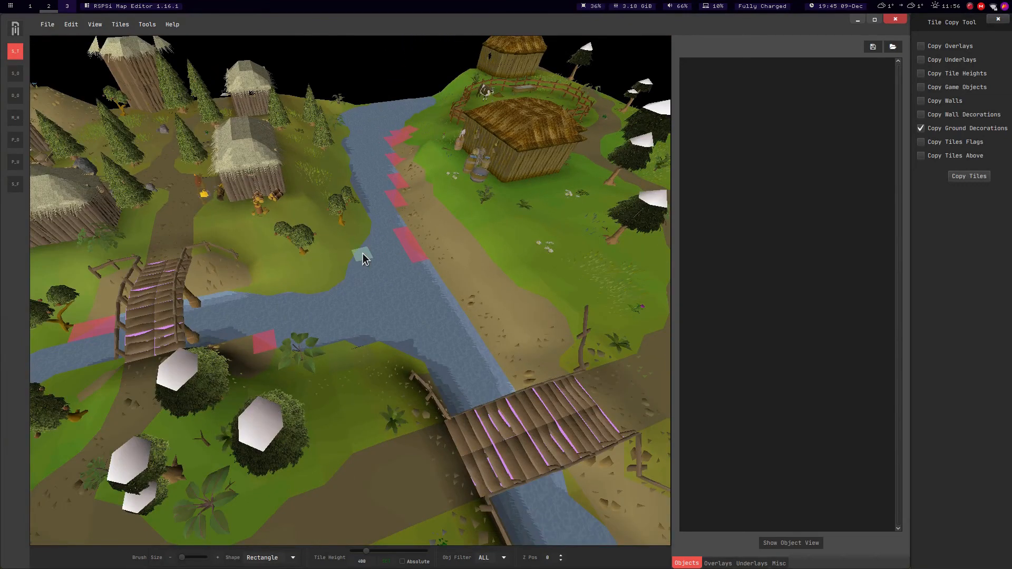
Fly on to the huts around the cabbage patch and tilt up to show the horizon.
{"action": "key", "text": "w"}
{"action": "key", "text": "Left"}
{"action": "key", "text": "w"}
{"action": "key", "text": "Left"}
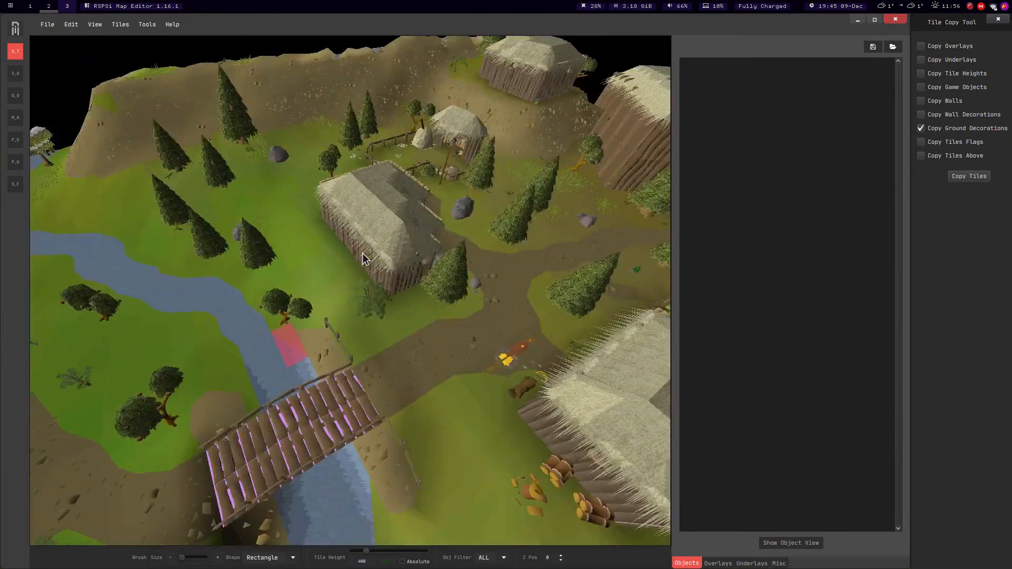
{"action": "key", "text": "w"}
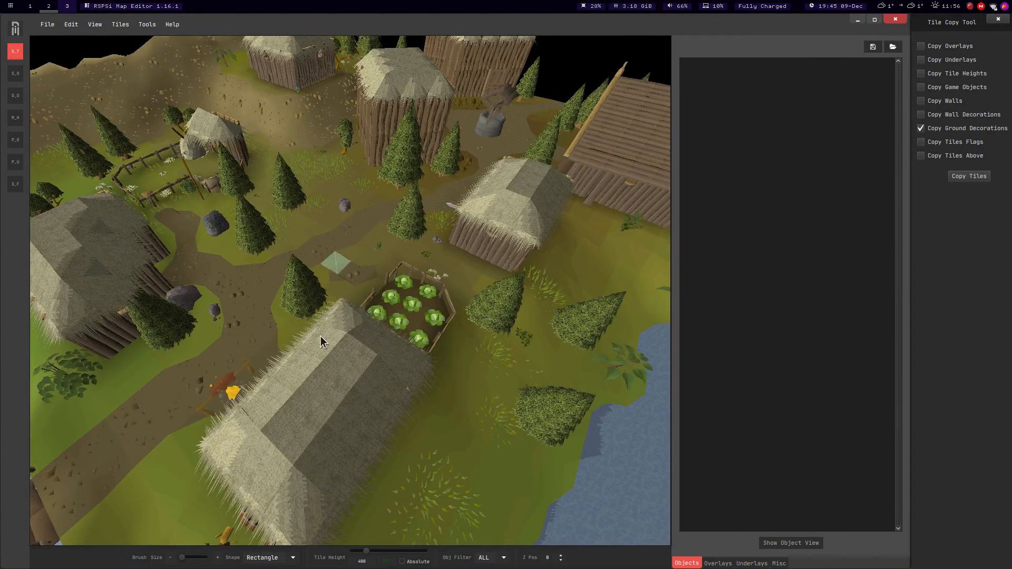
{"action": "key", "text": "Up"}
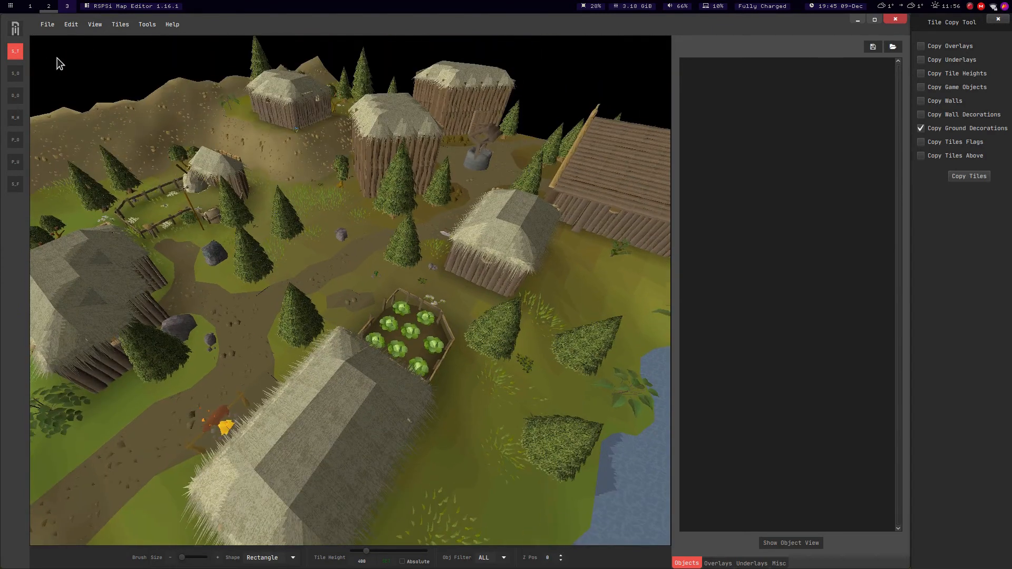
Close the RSPSi Map Editor window and switch to the empty RS2 Asset Manager (build 1.0.7).
{"action": "left_click", "coordinate": [47, 24]}
{"action": "left_click", "coordinate": [46, 23]}
{"action": "left_click", "coordinate": [891, 20]}
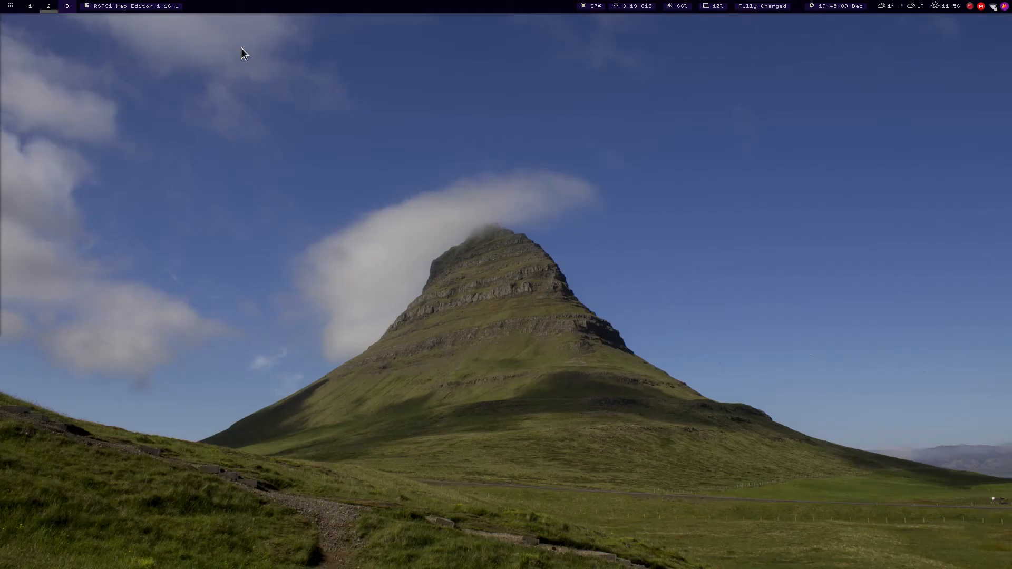
{"action": "left_click", "coordinate": [49, 6]}
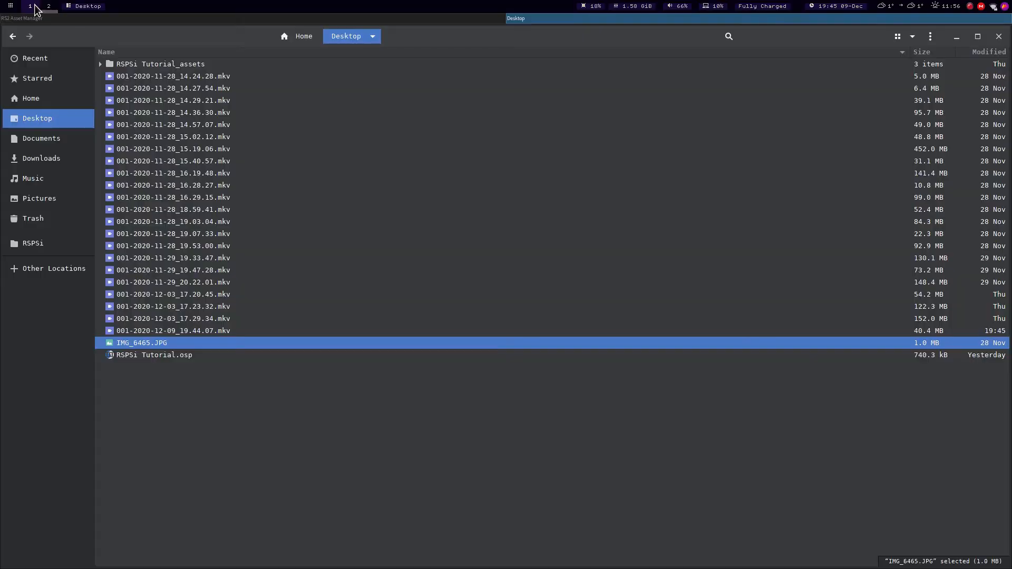
{"action": "left_click", "coordinate": [311, 18]}
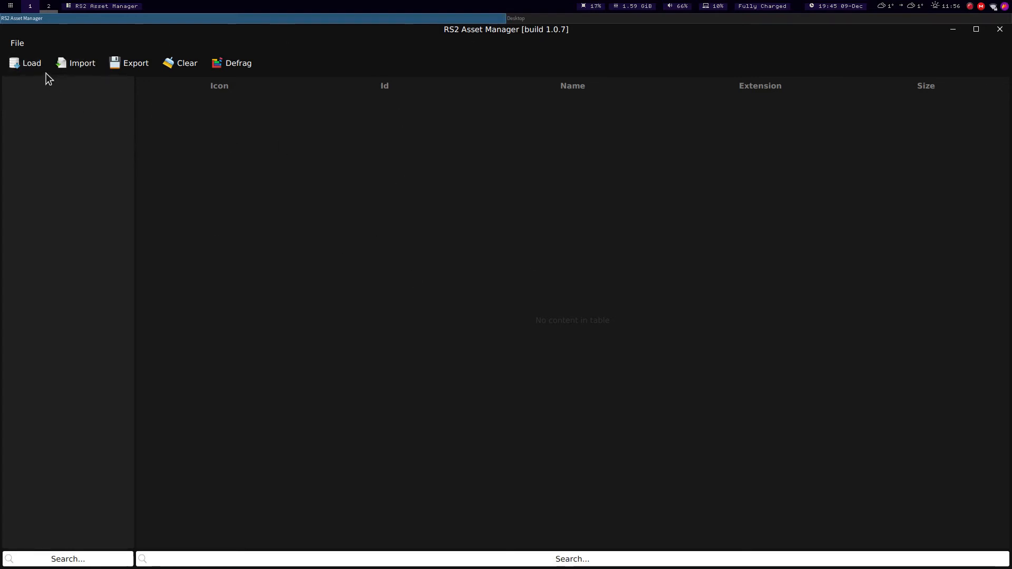
Load the game cache from Documents/RSPS/Sources/RuneSaga/ElvargClient/cache.
{"action": "left_click", "coordinate": [29, 66]}
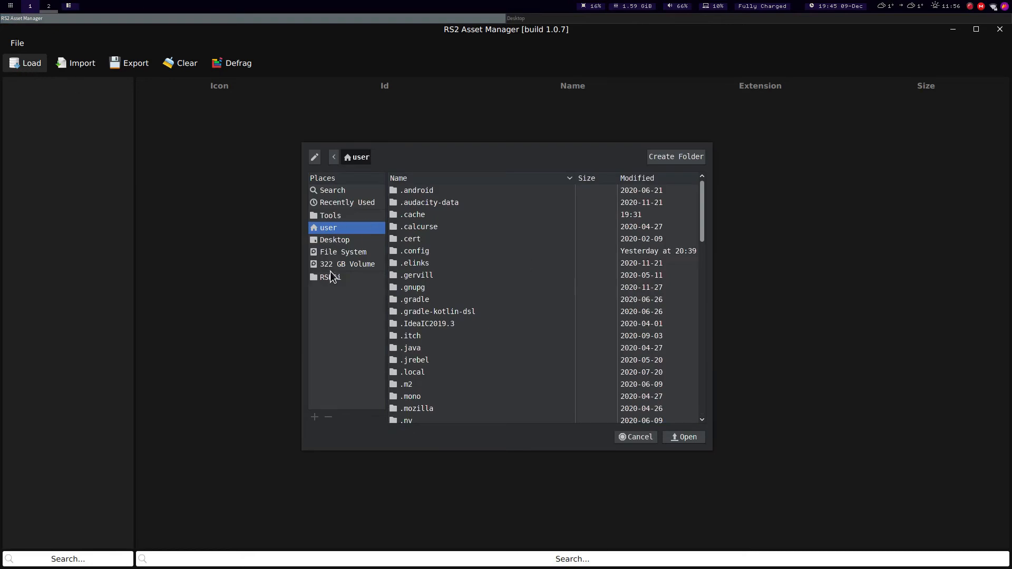
{"action": "left_click", "coordinate": [332, 277]}
{"action": "left_click", "coordinate": [393, 156]}
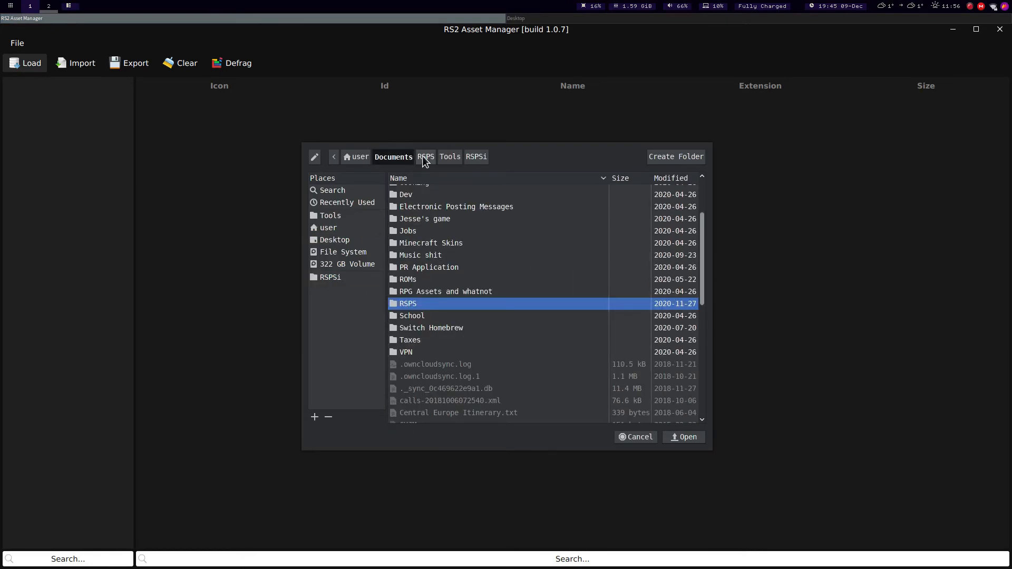
{"action": "left_click", "coordinate": [426, 157]}
{"action": "double_click", "coordinate": [413, 227]}
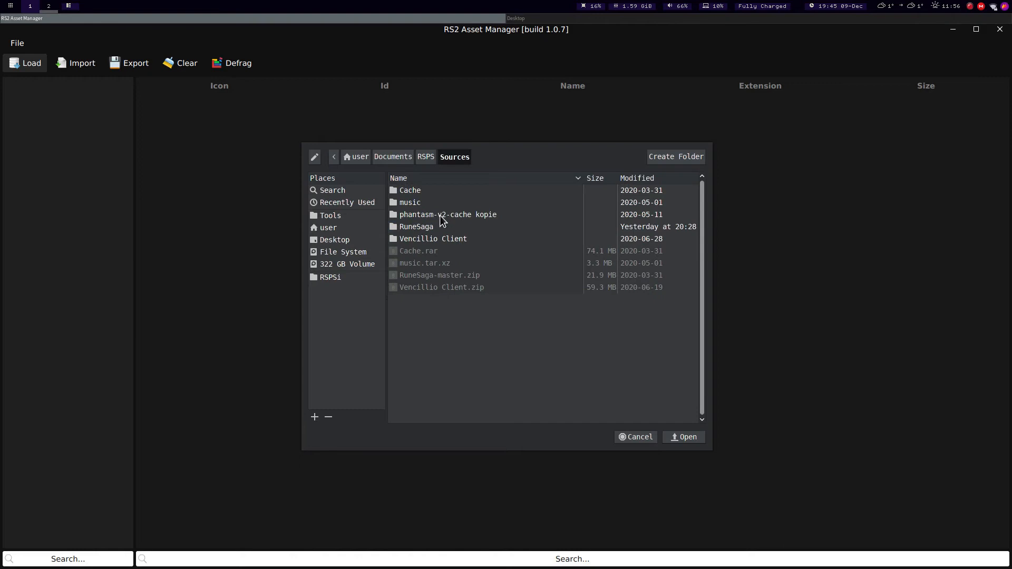
{"action": "double_click", "coordinate": [414, 226]}
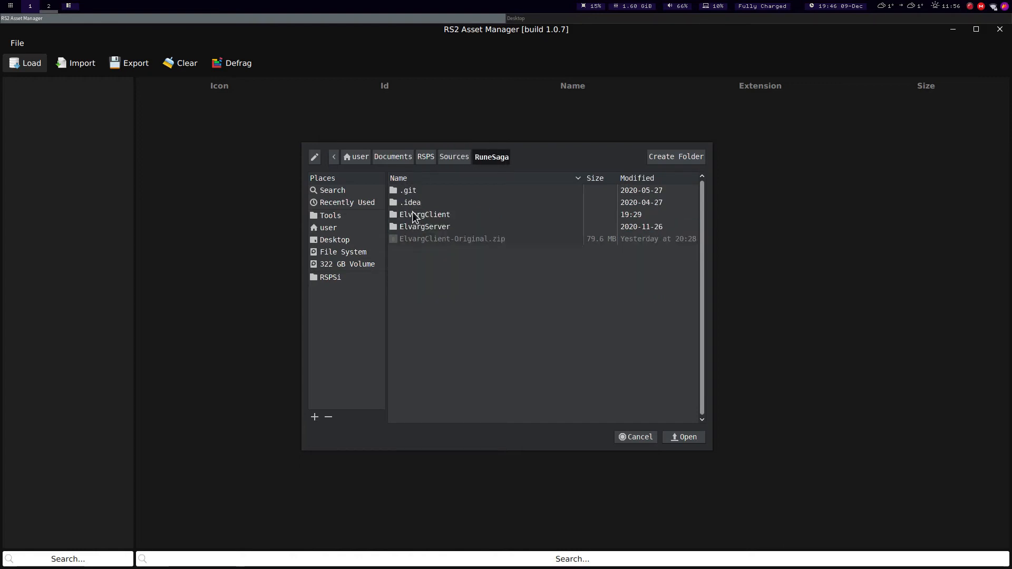
{"action": "double_click", "coordinate": [412, 213]}
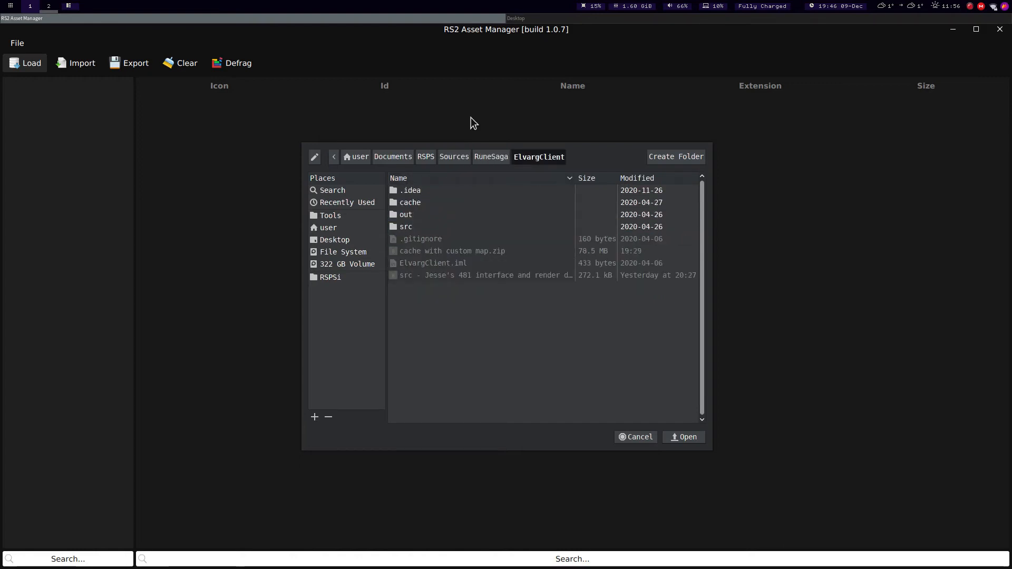
{"action": "double_click", "coordinate": [404, 202]}
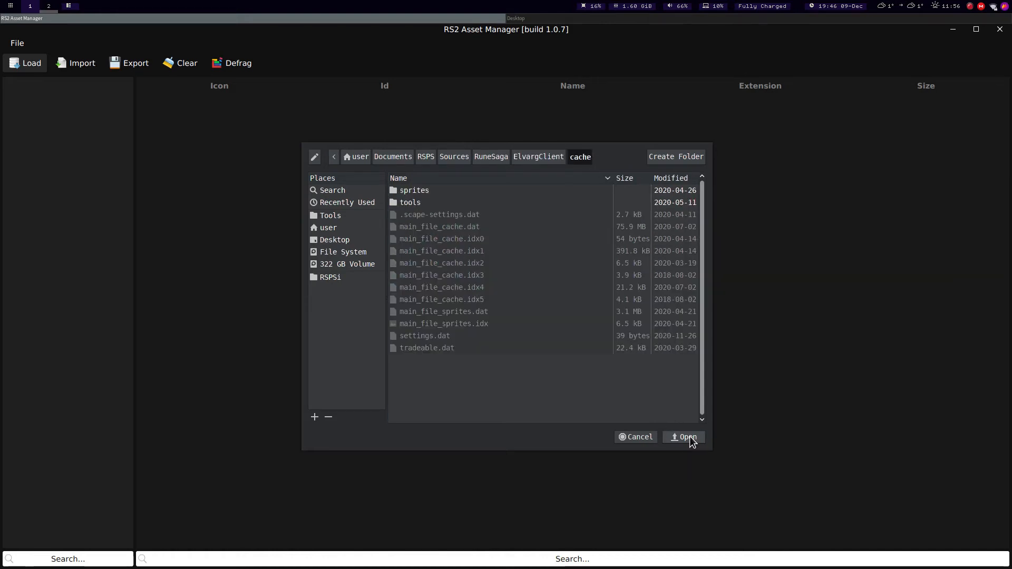
{"action": "left_click", "coordinate": [687, 437]}
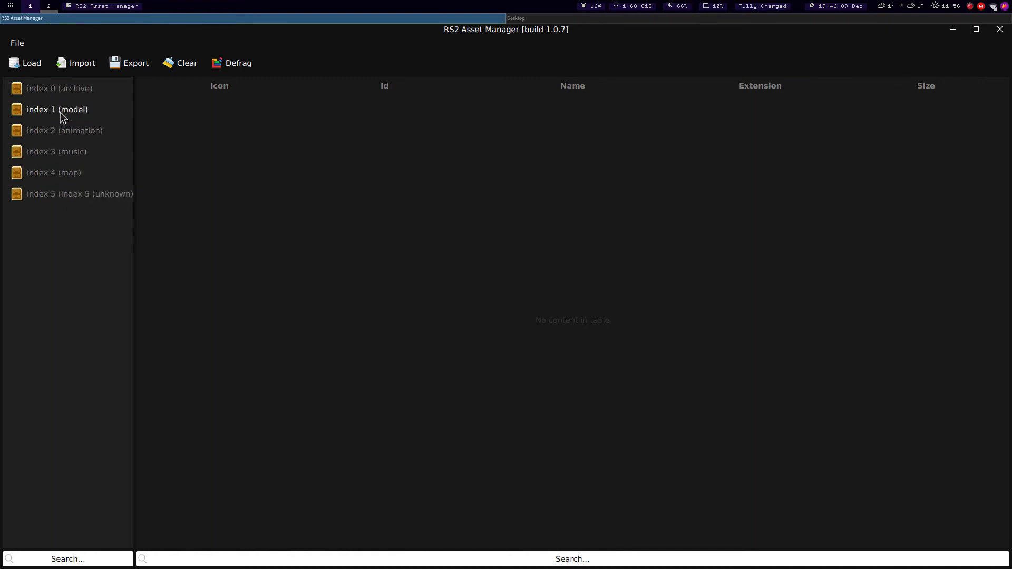
List the map index entries and inspect entries 0, 7, then 0 again.
{"action": "left_click", "coordinate": [61, 177]}
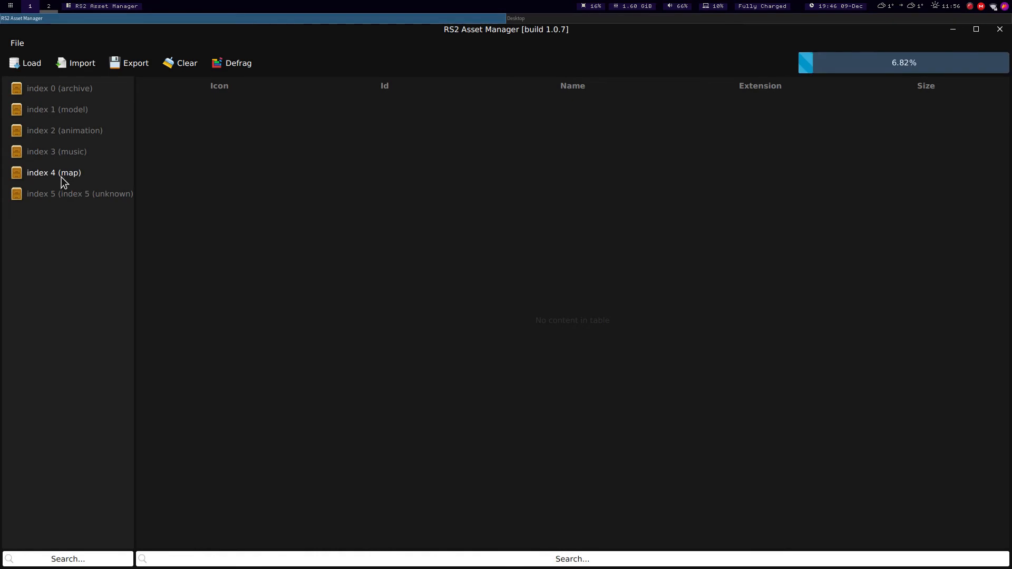
{"action": "left_click", "coordinate": [675, 110]}
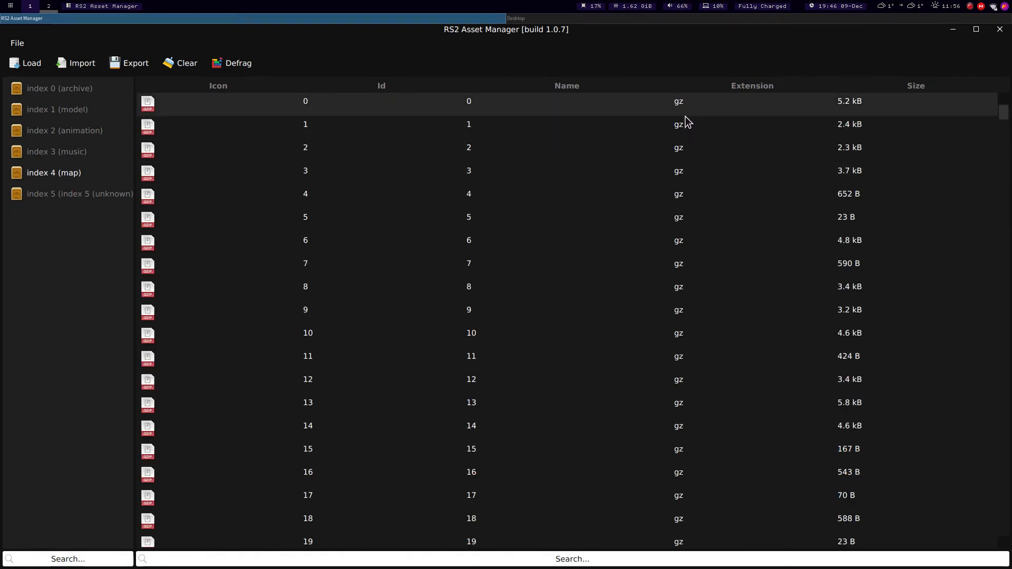
{"action": "left_click", "coordinate": [689, 269]}
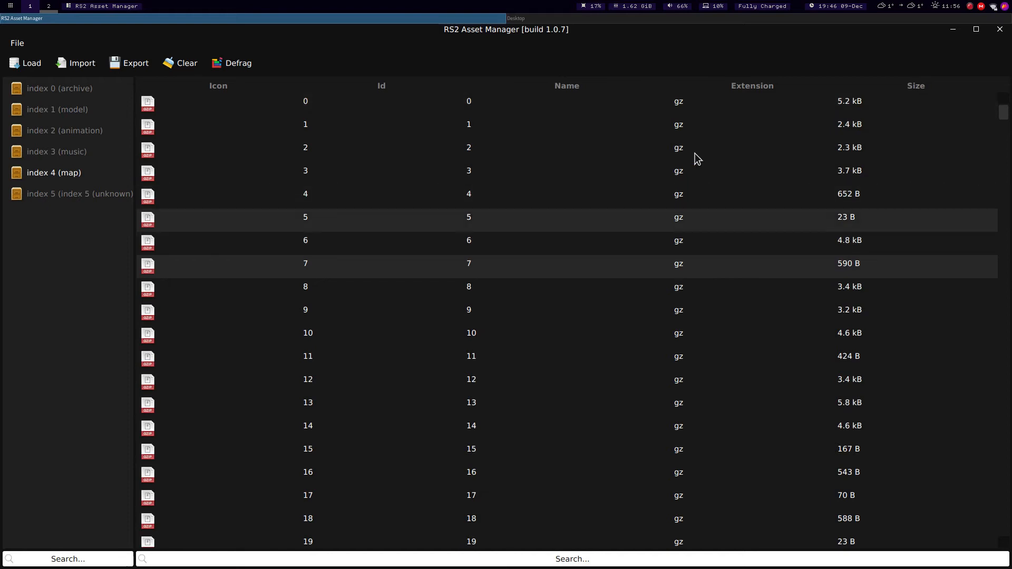
{"action": "left_click", "coordinate": [688, 106]}
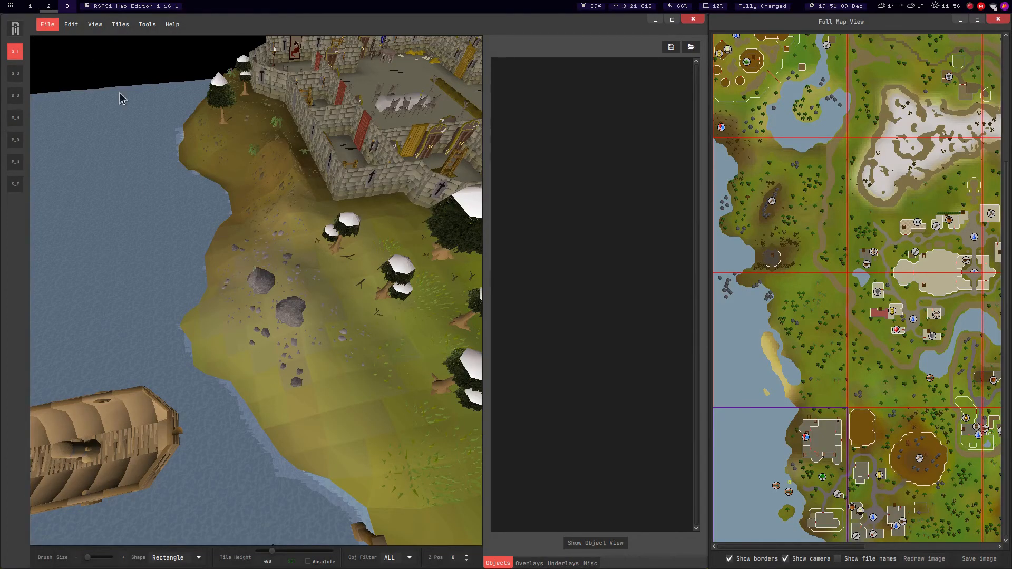
Start a .dat/.gz map export and set the file type to gzip files (*.gz).
{"action": "left_click", "coordinate": [39, 28]}
{"action": "mouse_move", "coordinate": [56, 50]}
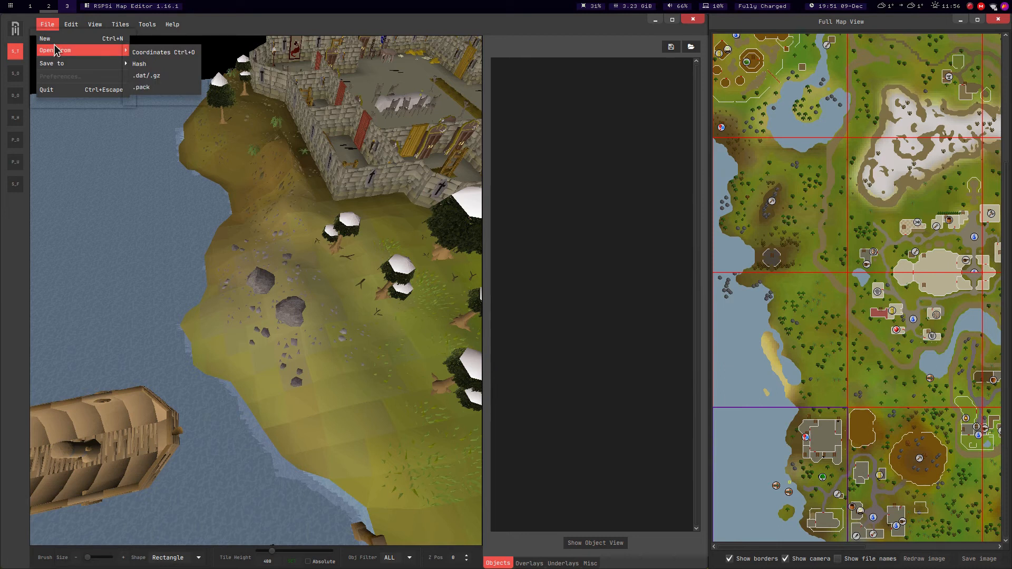
{"action": "mouse_move", "coordinate": [78, 64]}
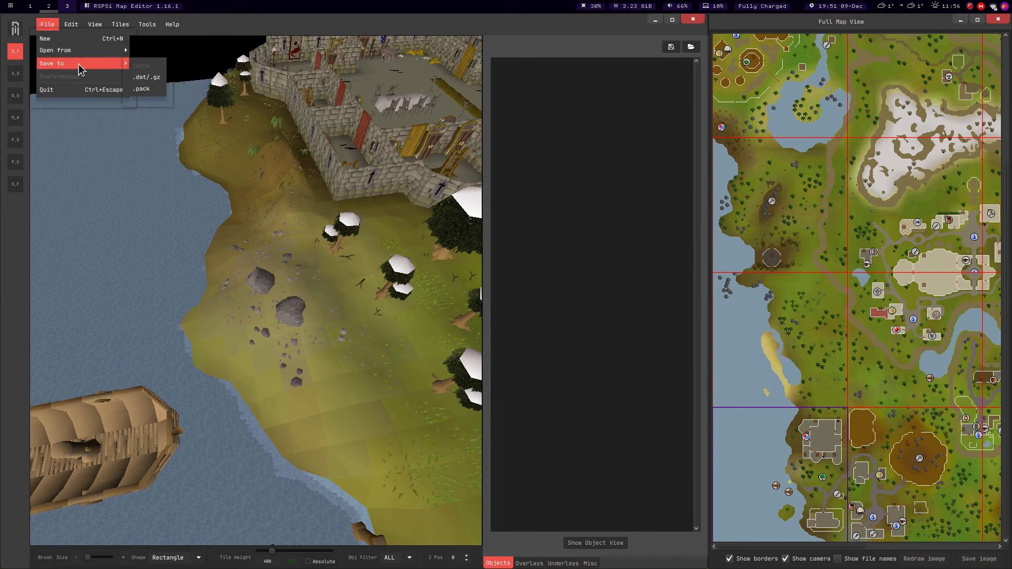
{"action": "left_click", "coordinate": [154, 80]}
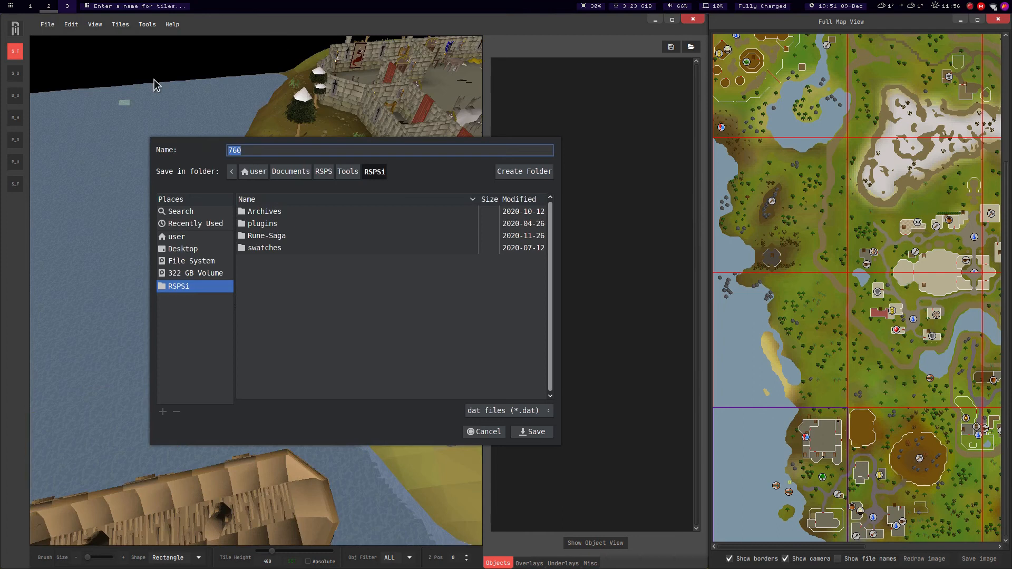
{"action": "left_click", "coordinate": [479, 414]}
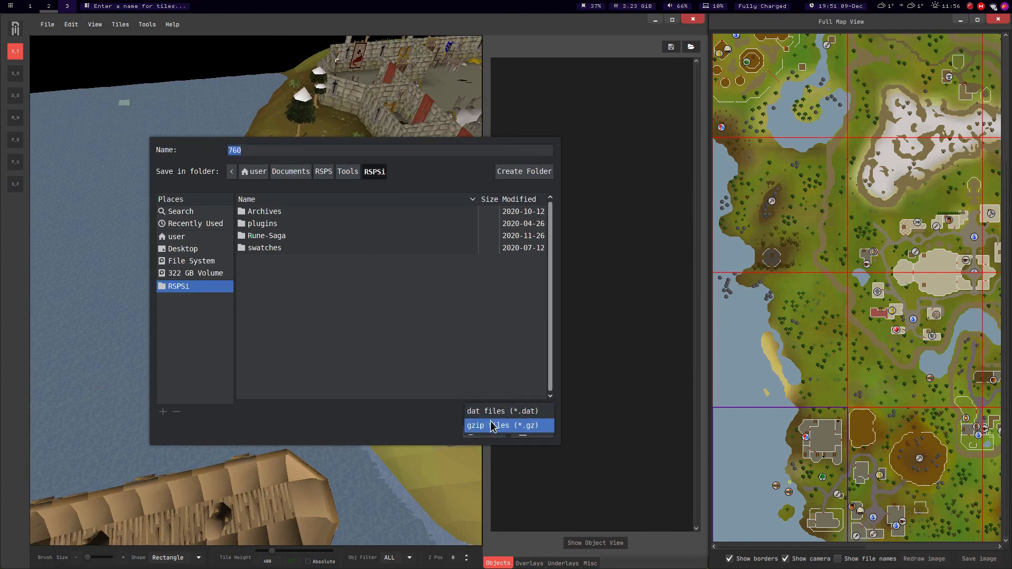
{"action": "left_click", "coordinate": [491, 426]}
Save the regions as 760.gz and 761.gz in the RSPSi folder.
{"action": "left_click", "coordinate": [389, 305]}
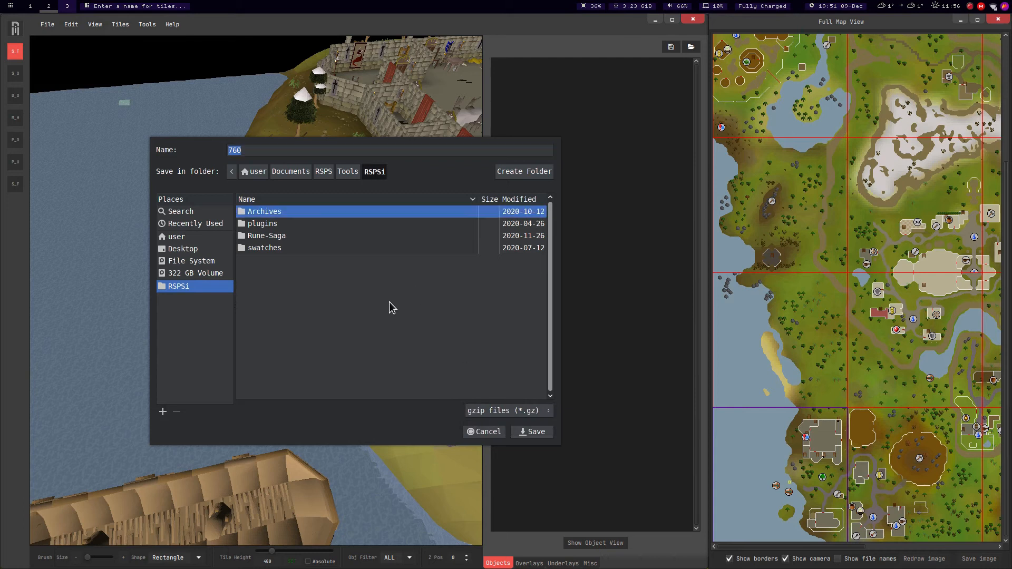
{"action": "left_click", "coordinate": [271, 153]}
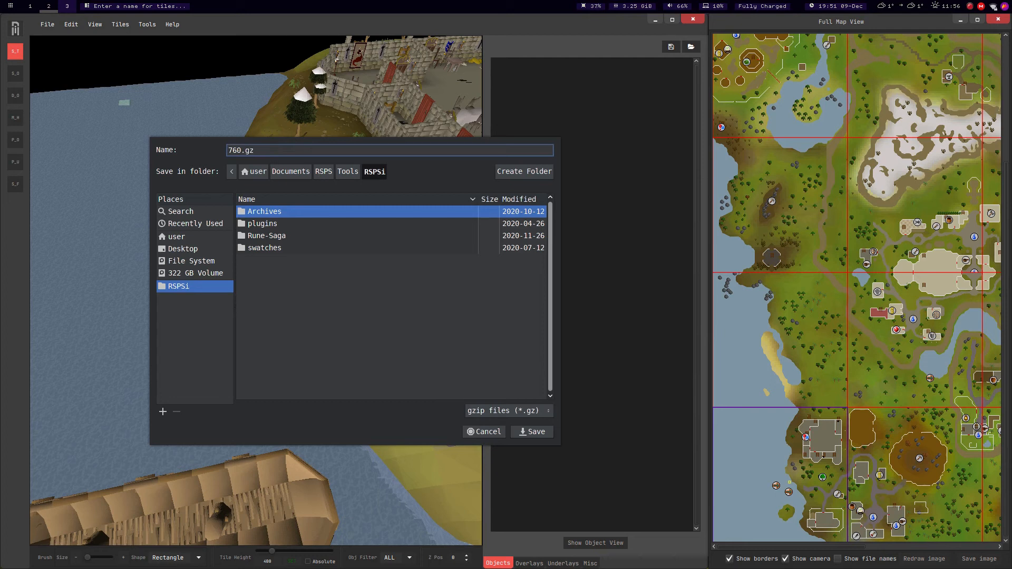
{"action": "left_click_drag", "start_coordinate": [267, 148], "coordinate": [214, 149]}
{"action": "left_click", "coordinate": [287, 154]}
{"action": "left_click", "coordinate": [524, 432]}
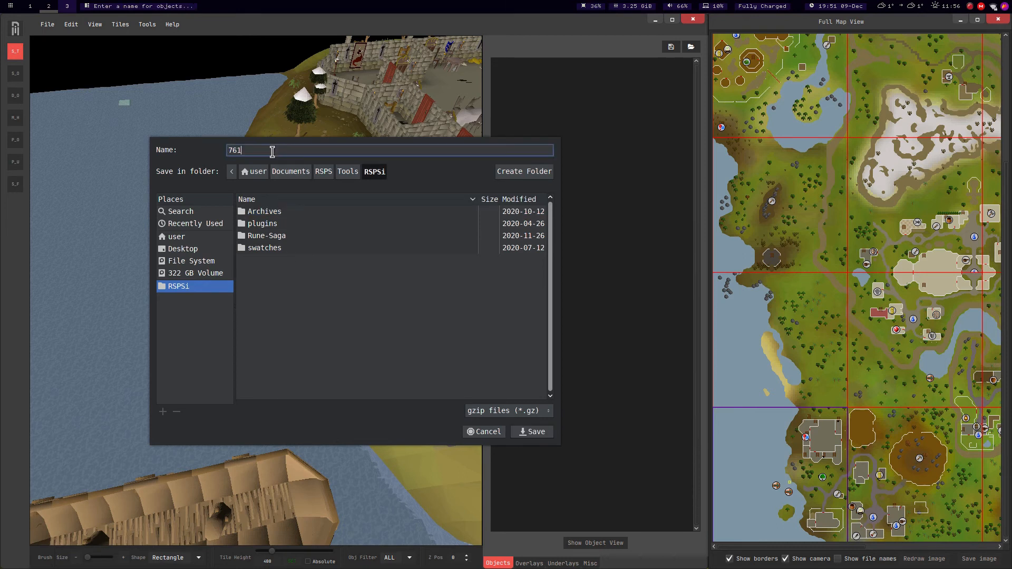
{"action": "key", "text": "Return"}
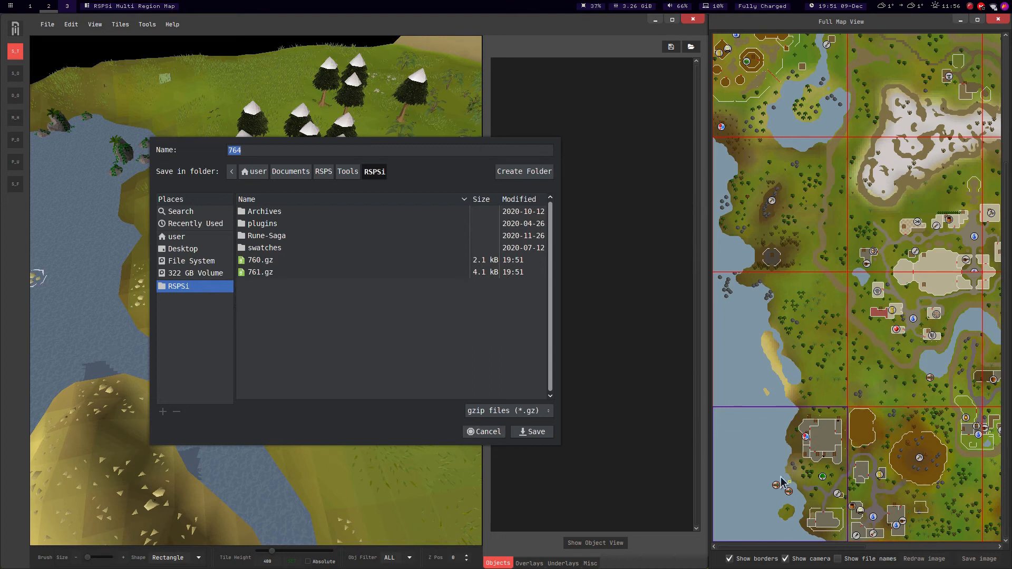
Pan the Full Map View around nearby regions, then cancel saving 764 and close the editor.
{"action": "scroll", "coordinate": [793, 262], "scroll_direction": "up", "scroll_amount": 8}
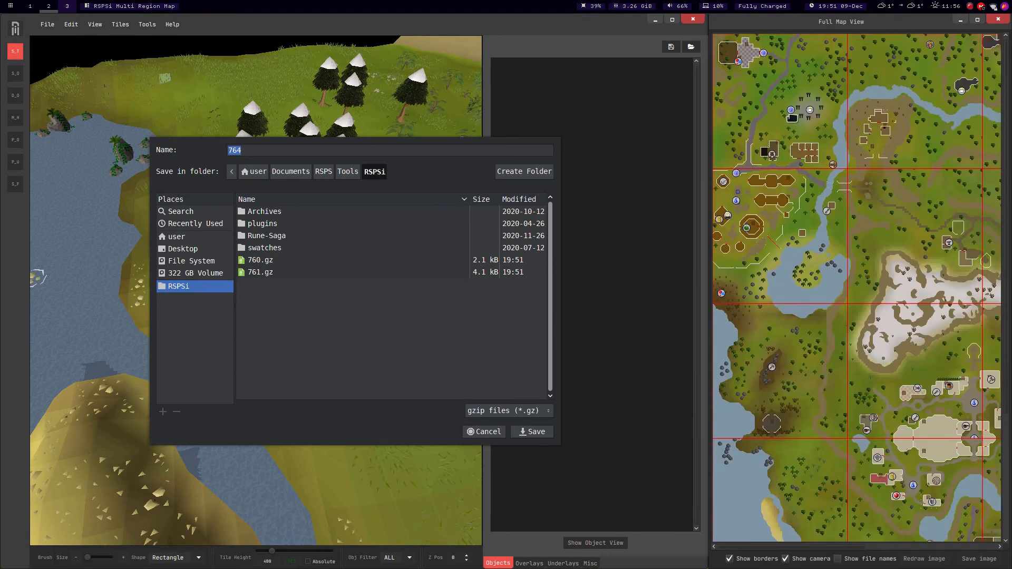
{"action": "left_click_drag", "start_coordinate": [906, 482], "coordinate": [780, 97]}
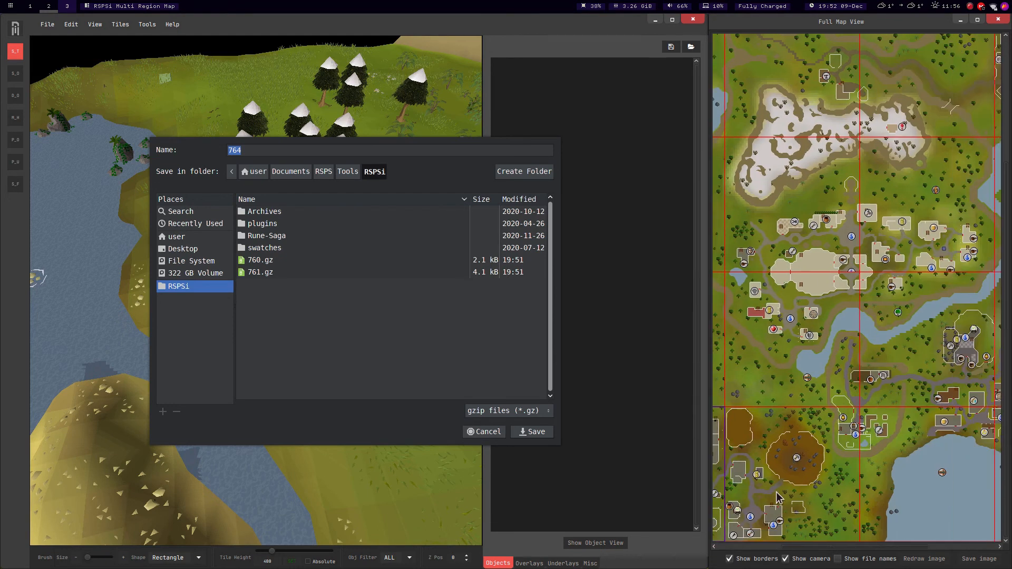
{"action": "left_click_drag", "start_coordinate": [899, 127], "coordinate": [789, 243]}
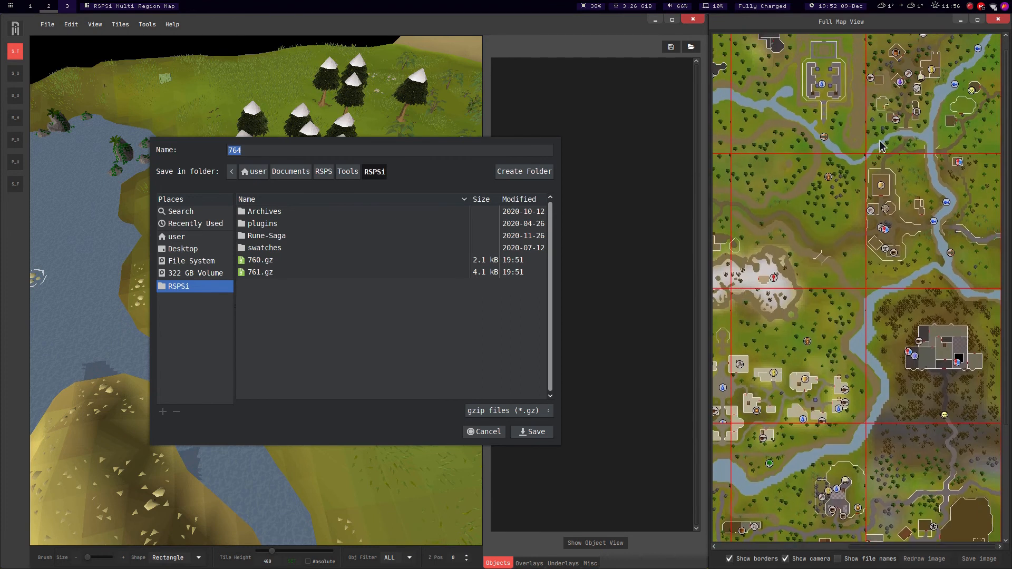
{"action": "left_click_drag", "start_coordinate": [880, 142], "coordinate": [801, 265]}
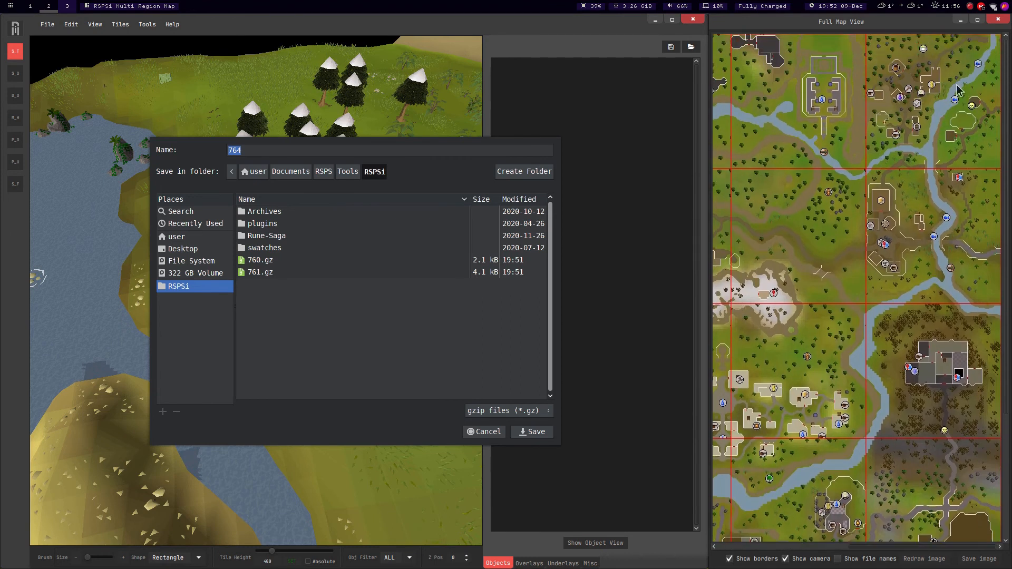
{"action": "left_click_drag", "start_coordinate": [789, 319], "coordinate": [915, 203]}
{"action": "left_click_drag", "start_coordinate": [840, 375], "coordinate": [966, 277]}
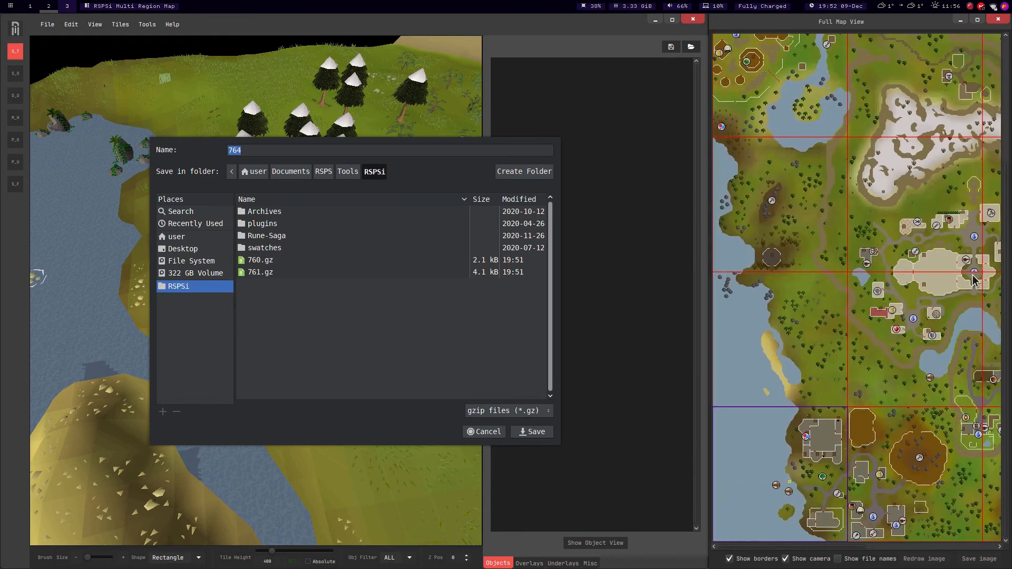
{"action": "left_click", "coordinate": [477, 432]}
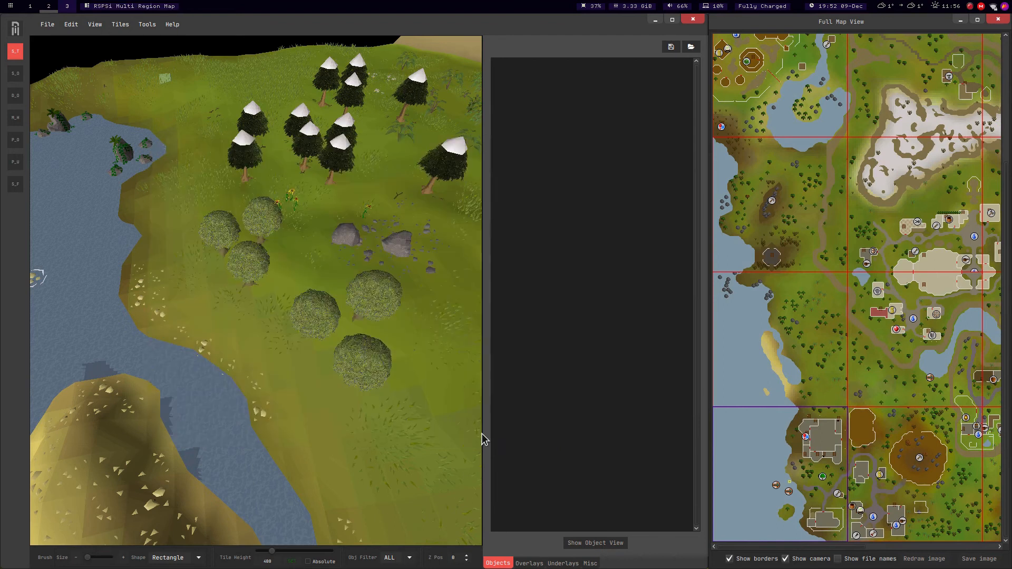
{"action": "left_click", "coordinate": [694, 20]}
Import 760.gz and 761.gz from the RSPSi folder into map index 4.
{"action": "key", "text": "super+1"}
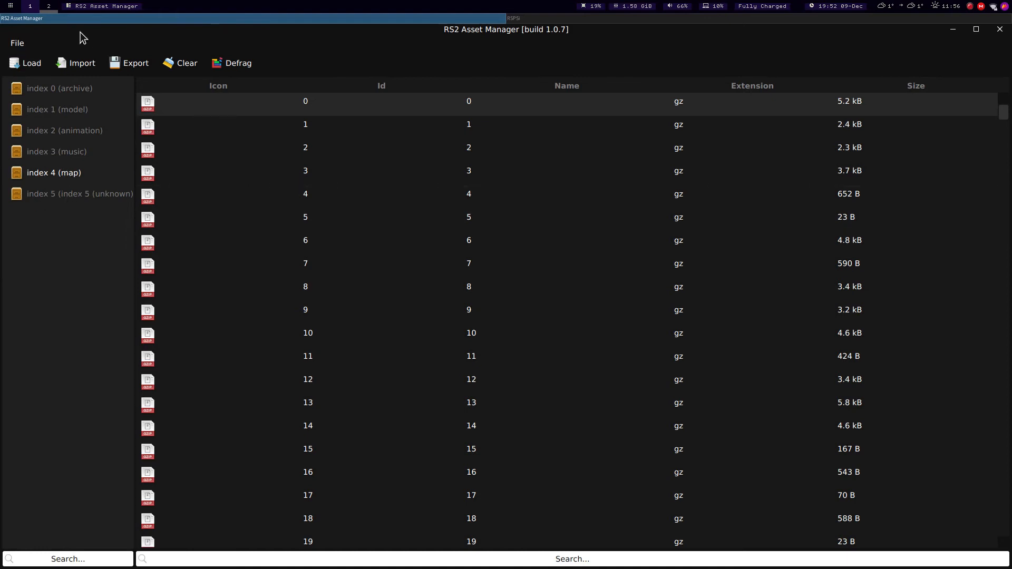
{"action": "left_click", "coordinate": [80, 64]}
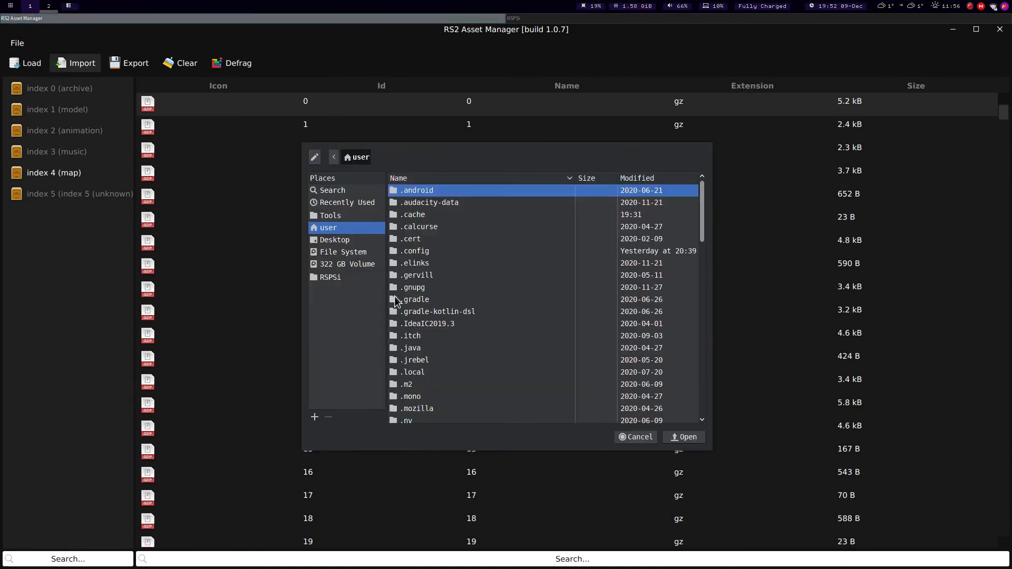
{"action": "left_click", "coordinate": [327, 277]}
{"action": "left_click", "coordinate": [412, 240]}
{"action": "left_click", "coordinate": [411, 251], "text": "shift"}
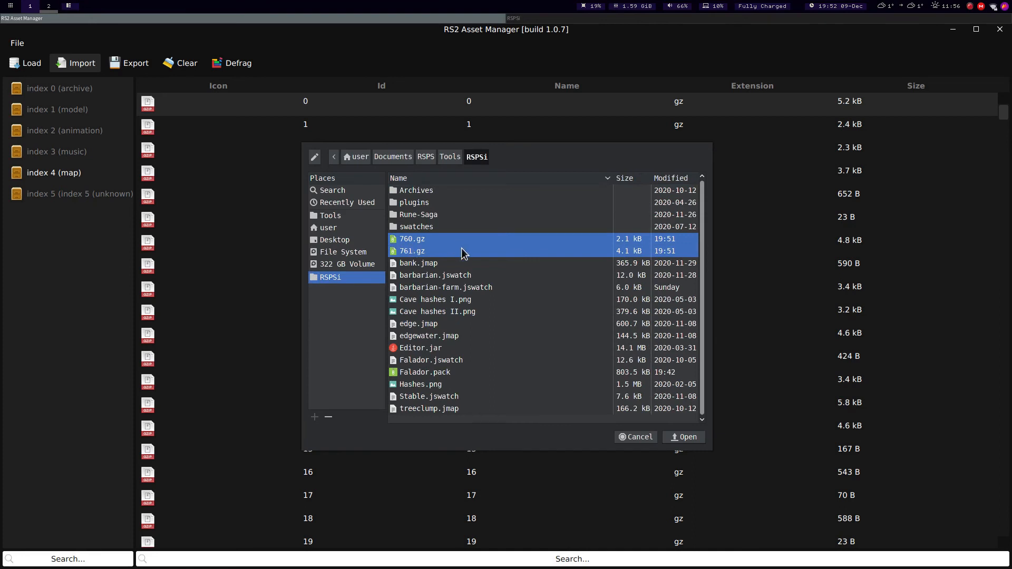
{"action": "left_click", "coordinate": [681, 437]}
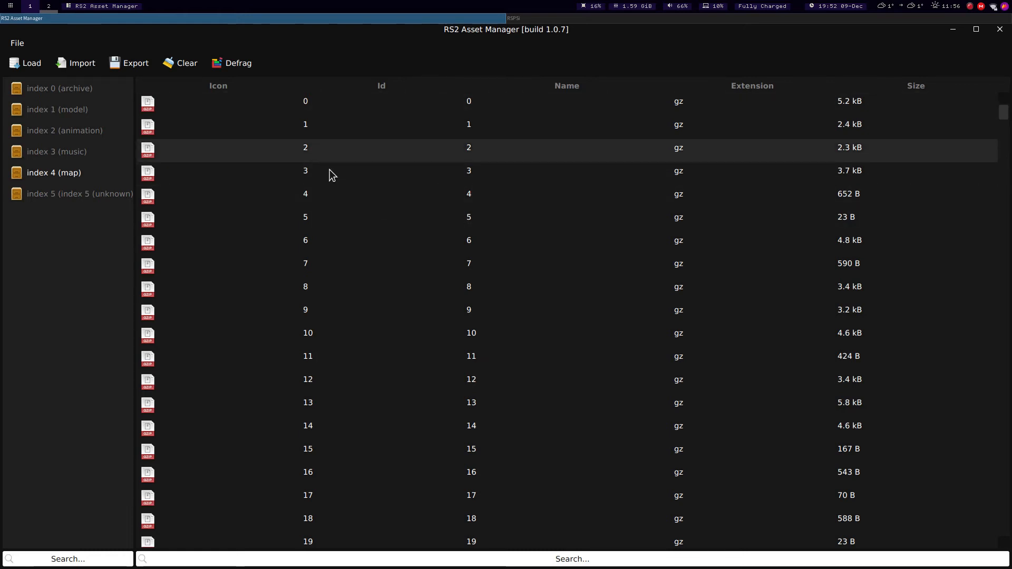
{"action": "left_click_drag", "start_coordinate": [1003, 112], "coordinate": [1003, 200]}
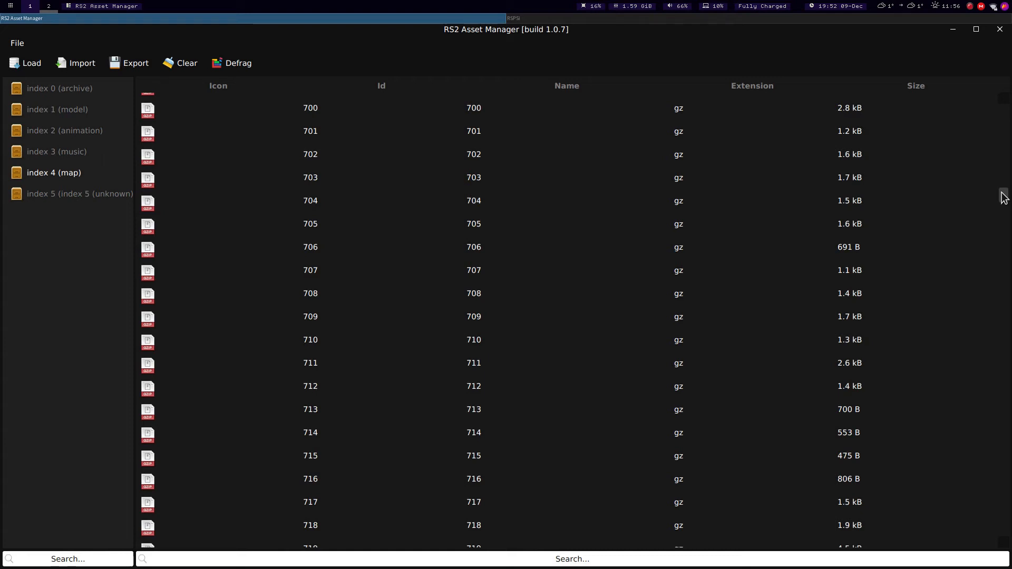
Scroll further down the map entries, then launch 'kitty' from the launcher on workspace 3.
{"action": "left_click_drag", "start_coordinate": [1005, 200], "coordinate": [1006, 248]}
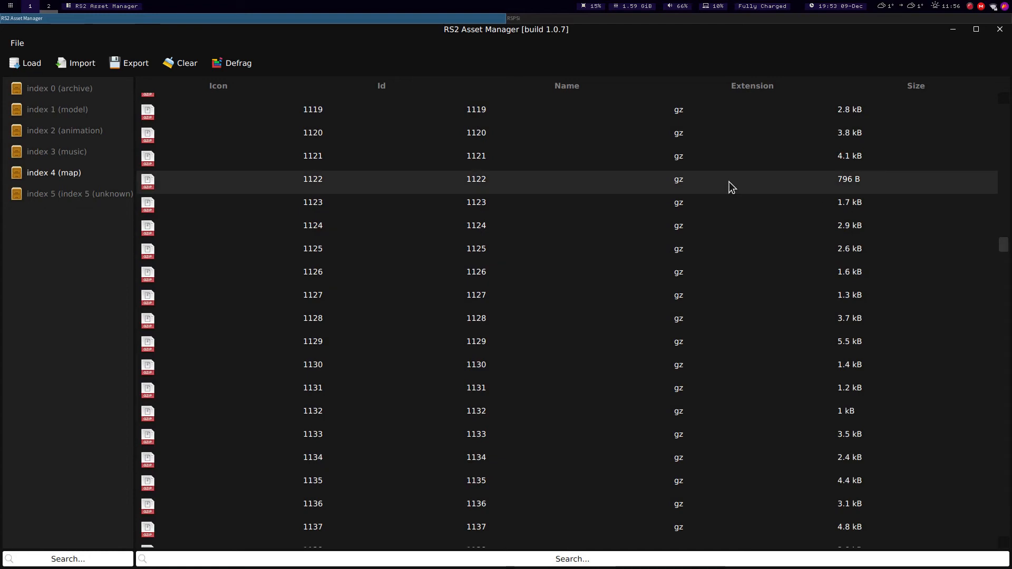
{"action": "key", "text": "super+3"}
{"action": "key", "text": "super+d"}
{"action": "type", "text": "kitty"}
{"action": "key", "text": "Return"}
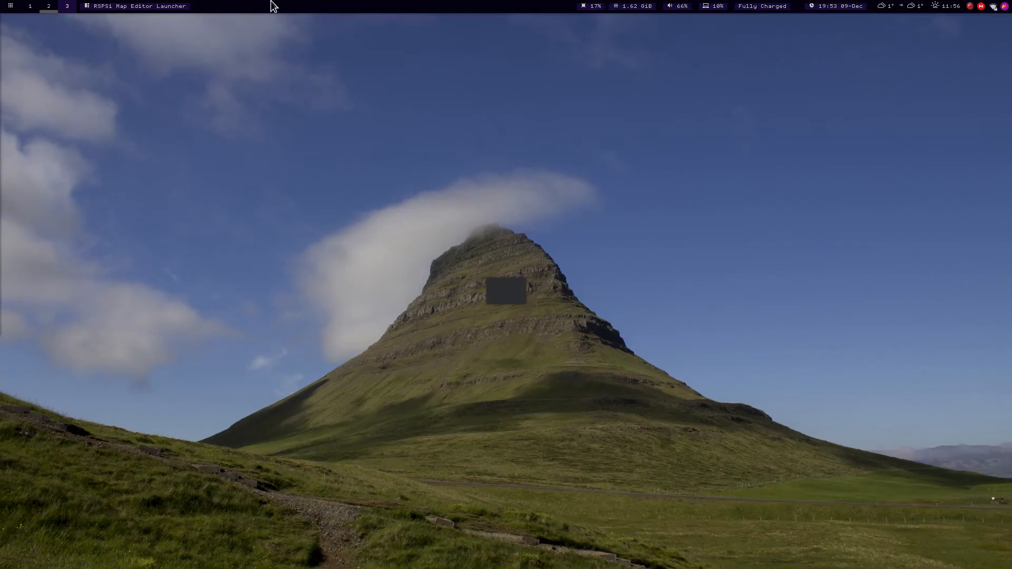
Launch the RSPSi Map Editor with no map loaded and look through the File menu.
{"action": "left_click", "coordinate": [654, 229]}
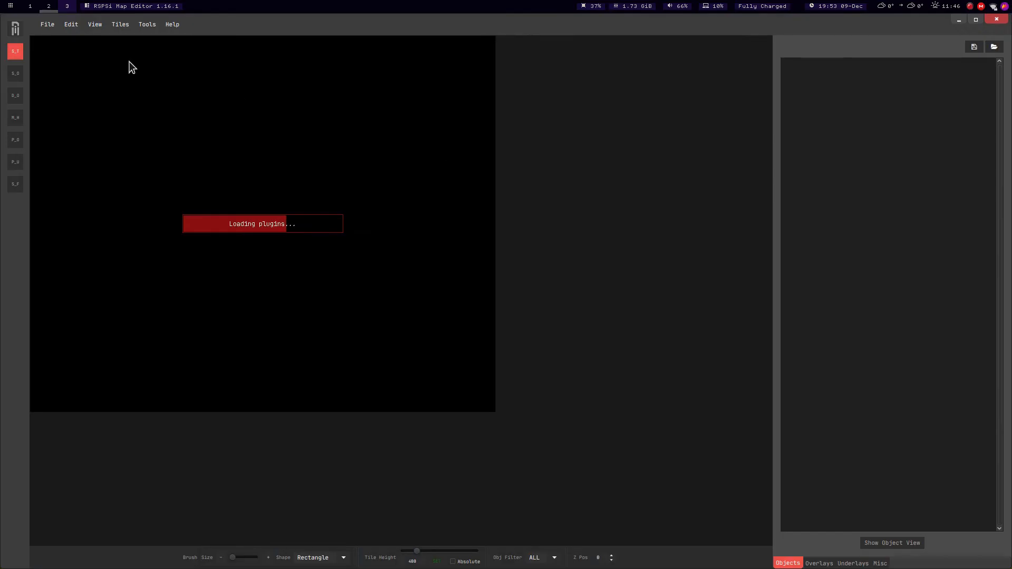
{"action": "left_click", "coordinate": [45, 24]}
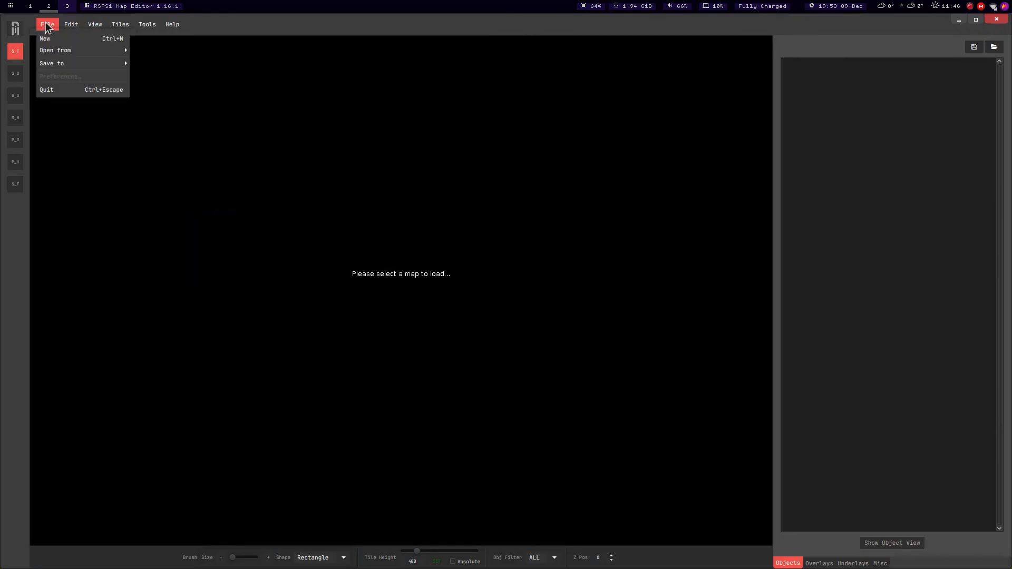
{"action": "mouse_move", "coordinate": [68, 50]}
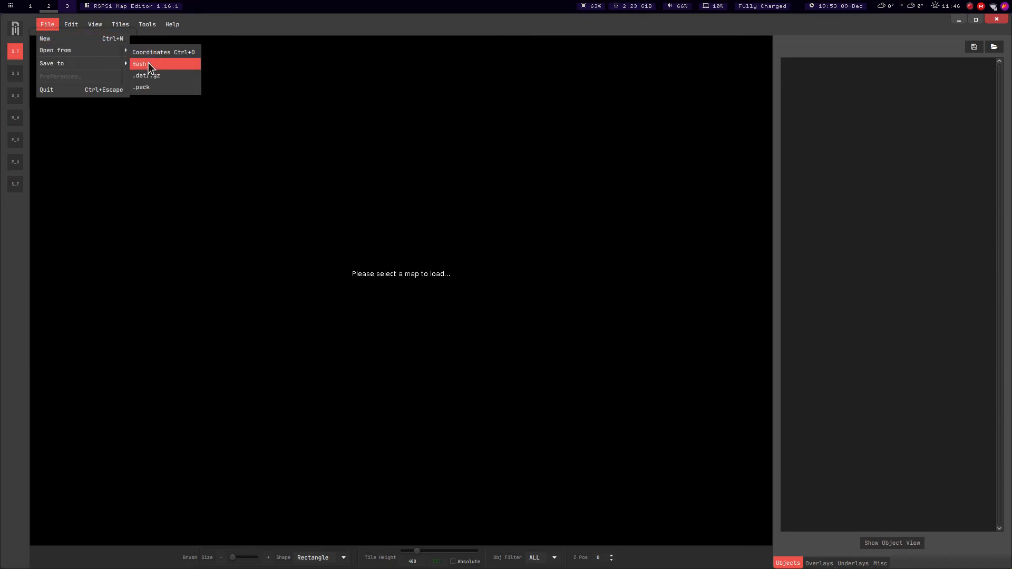
{"action": "mouse_move", "coordinate": [147, 25]}
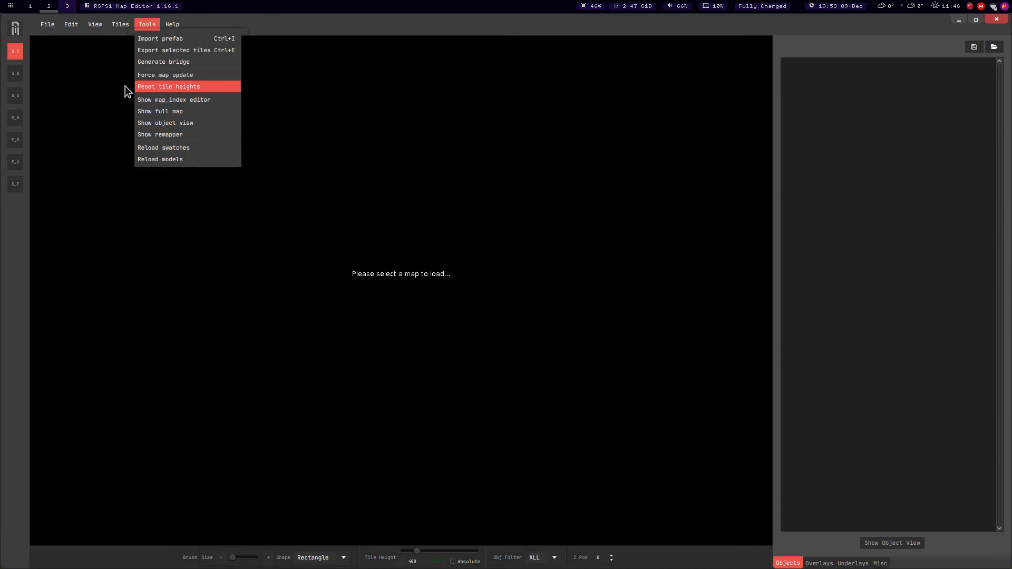
Open the map_index editor from the Tools menu.
{"action": "left_click", "coordinate": [49, 24]}
{"action": "mouse_move", "coordinate": [109, 61]}
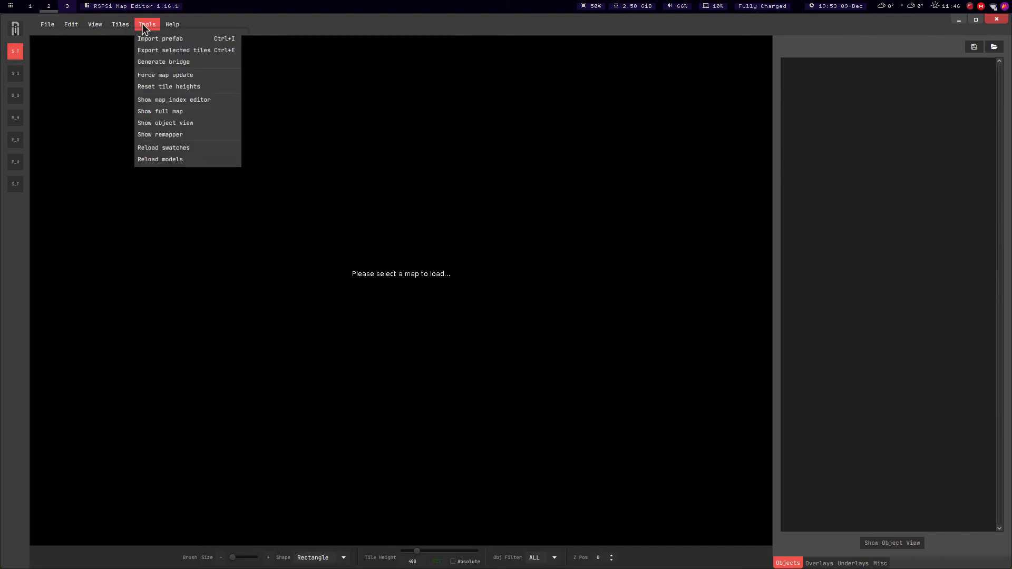
{"action": "left_click", "coordinate": [172, 100]}
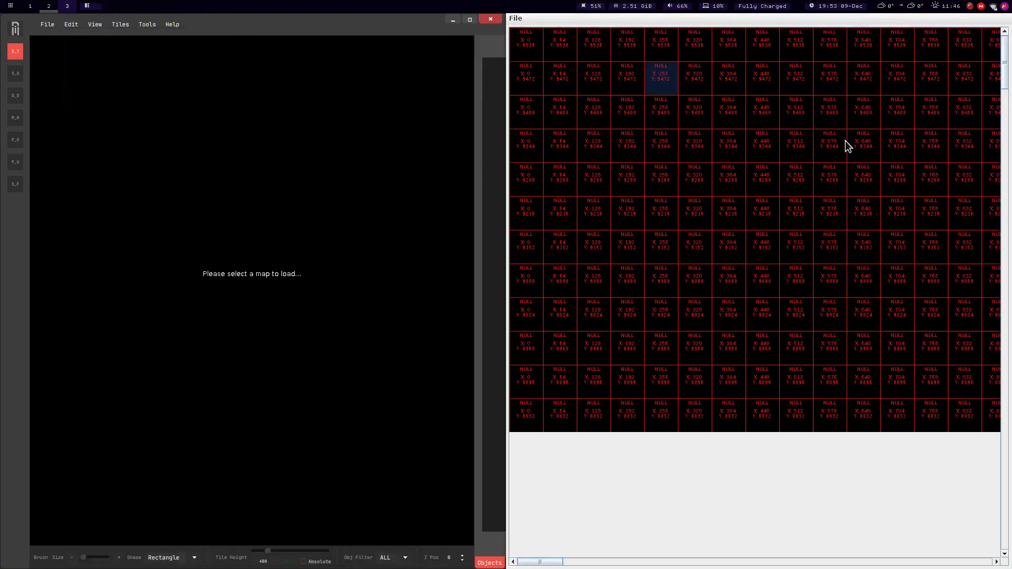
Scroll the map_index grid to the coloured regions and choose Edit region for [50, 95].
{"action": "left_click_drag", "start_coordinate": [1007, 87], "coordinate": [1007, 211]}
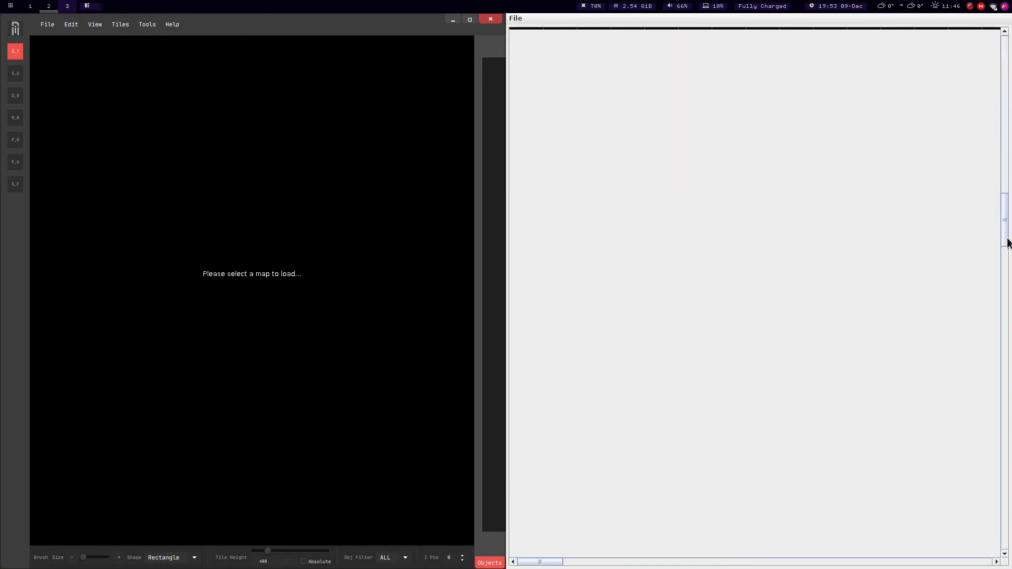
{"action": "left_click_drag", "start_coordinate": [557, 562], "coordinate": [665, 568]}
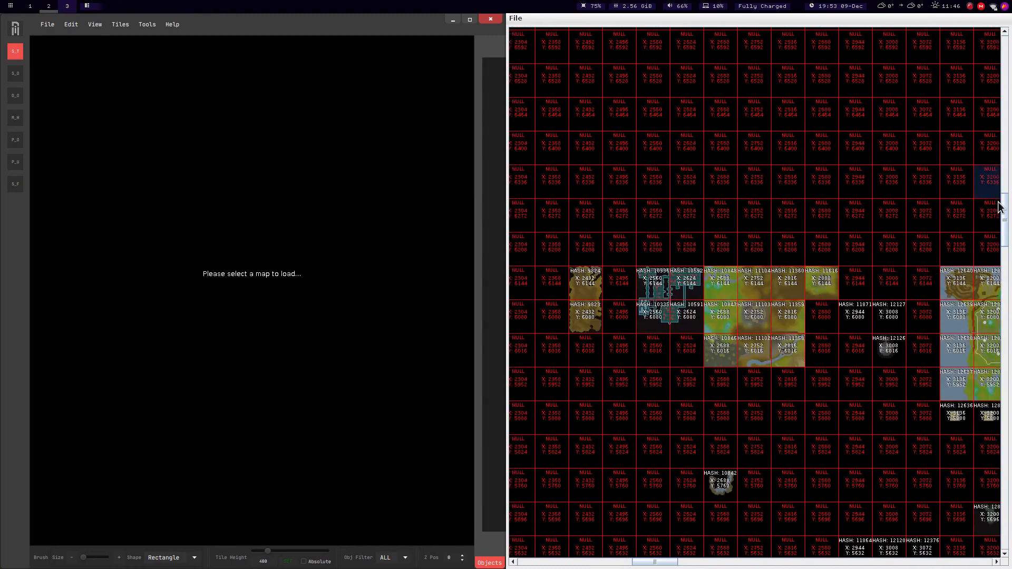
{"action": "left_click_drag", "start_coordinate": [1007, 216], "coordinate": [1005, 234]}
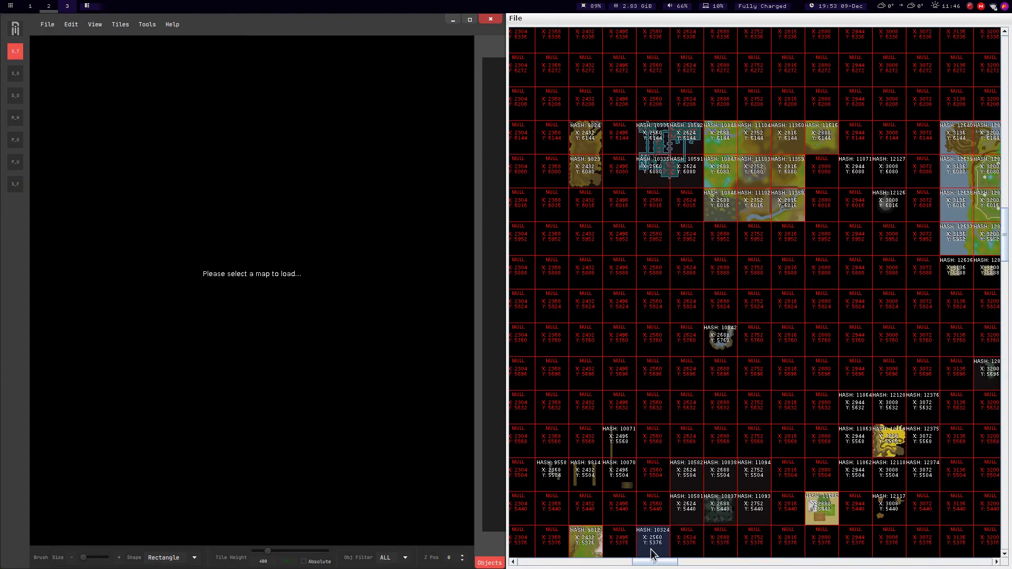
{"action": "left_click_drag", "start_coordinate": [672, 565], "coordinate": [685, 563]}
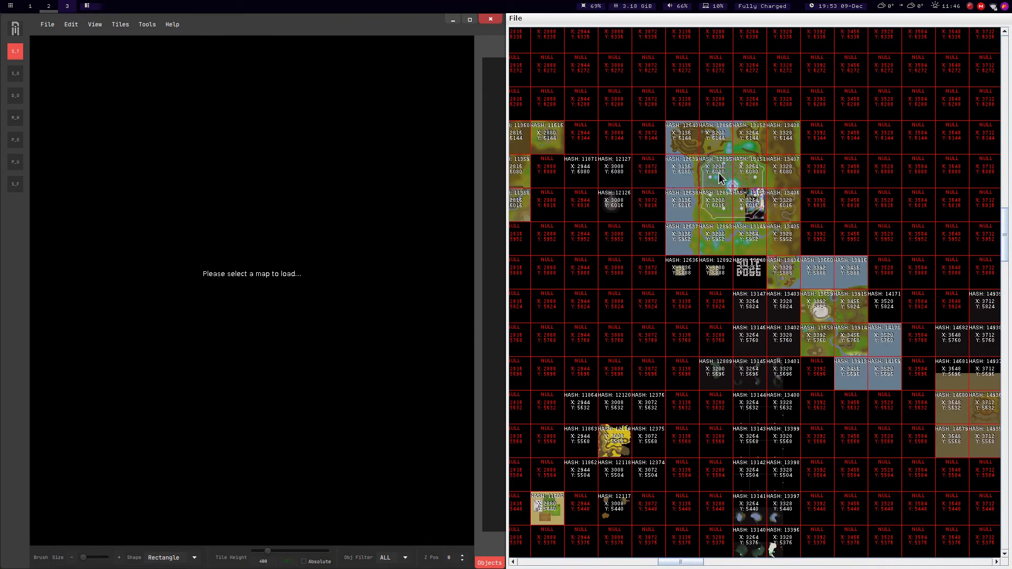
{"action": "right_click", "coordinate": [719, 177]}
{"action": "left_click", "coordinate": [738, 181]}
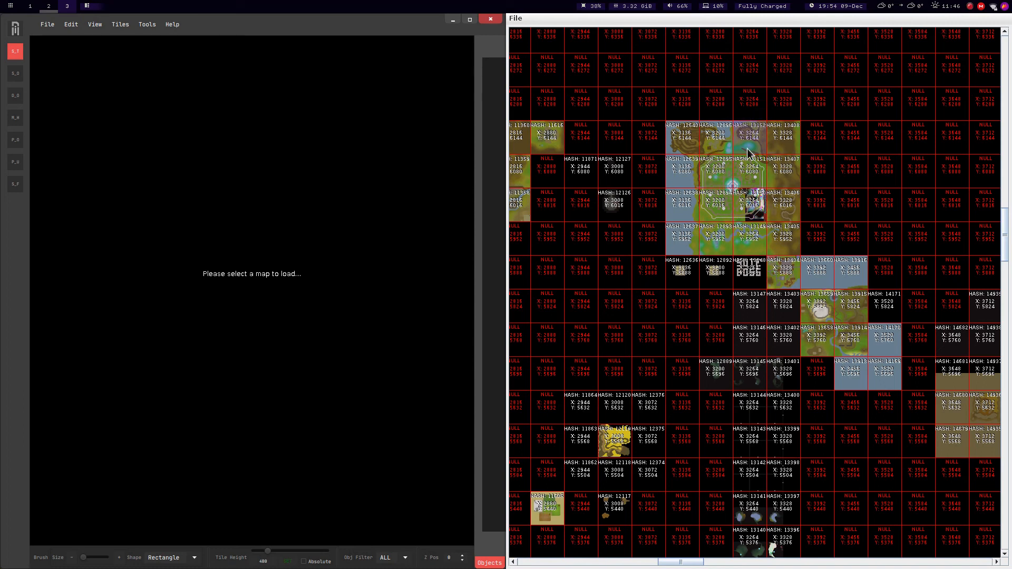
Close the map index grid window and start loading a map from .dat/.gz files.
{"action": "key", "text": "super+shift+q"}
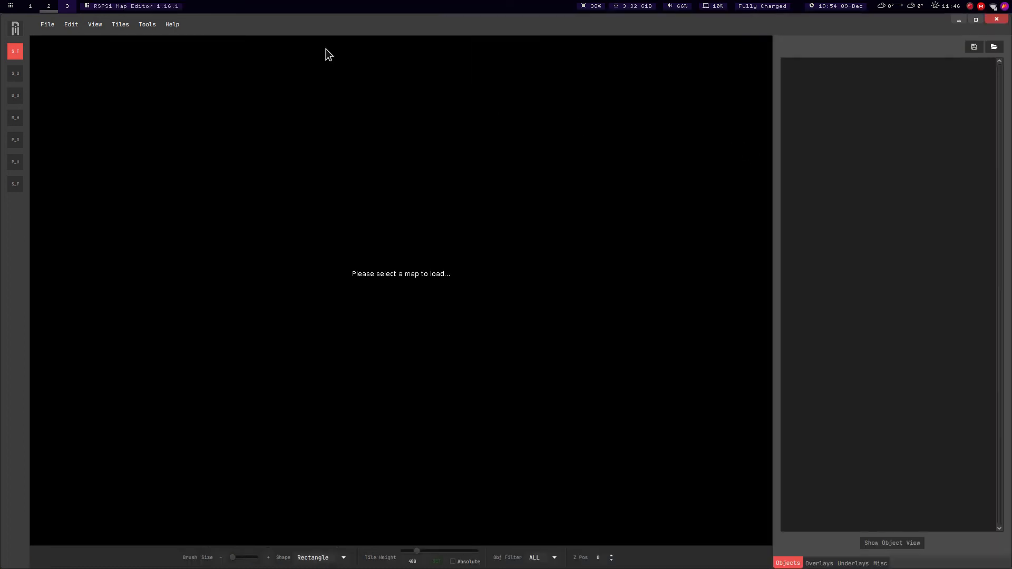
{"action": "left_click", "coordinate": [49, 24]}
{"action": "mouse_move", "coordinate": [89, 51]}
{"action": "left_click", "coordinate": [168, 75]}
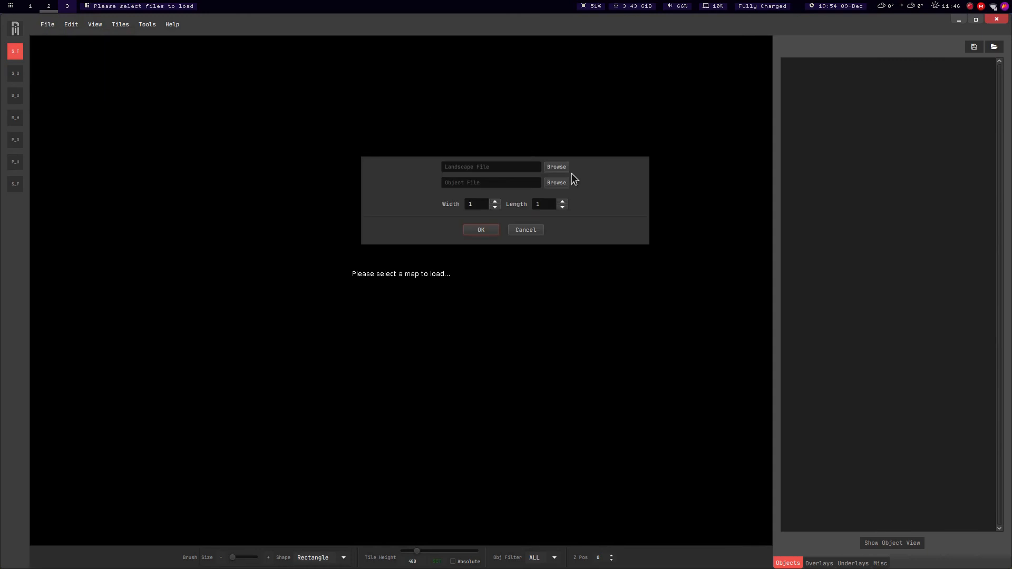
Browse the RSPSi folder, comparing 760.gz and 761.gz, then dismiss the chooser without picking.
{"action": "left_click", "coordinate": [562, 166]}
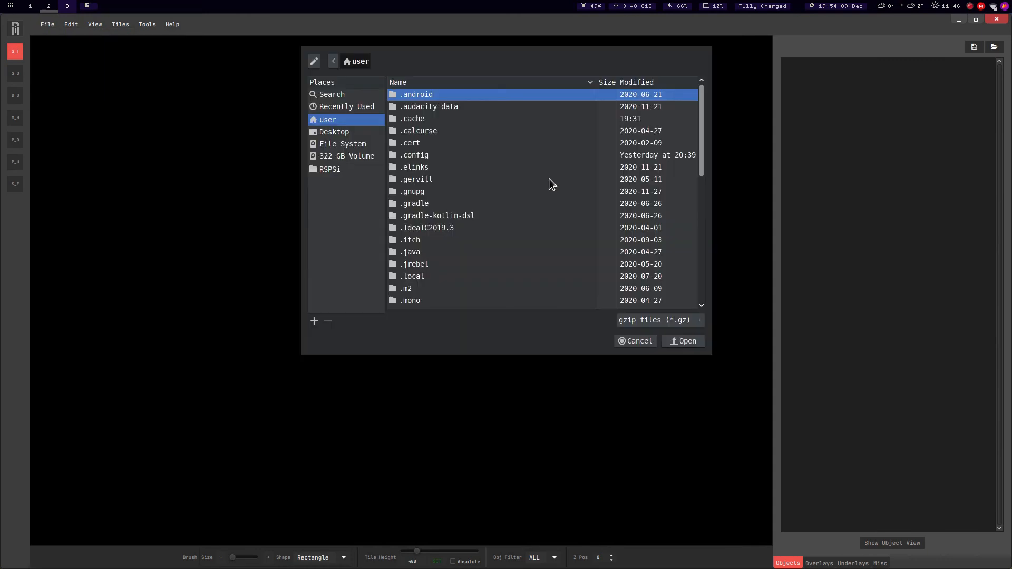
{"action": "left_click", "coordinate": [332, 168]}
{"action": "left_click", "coordinate": [425, 147]}
{"action": "left_click", "coordinate": [411, 153]}
{"action": "left_click", "coordinate": [413, 144]}
{"action": "left_click", "coordinate": [415, 156]}
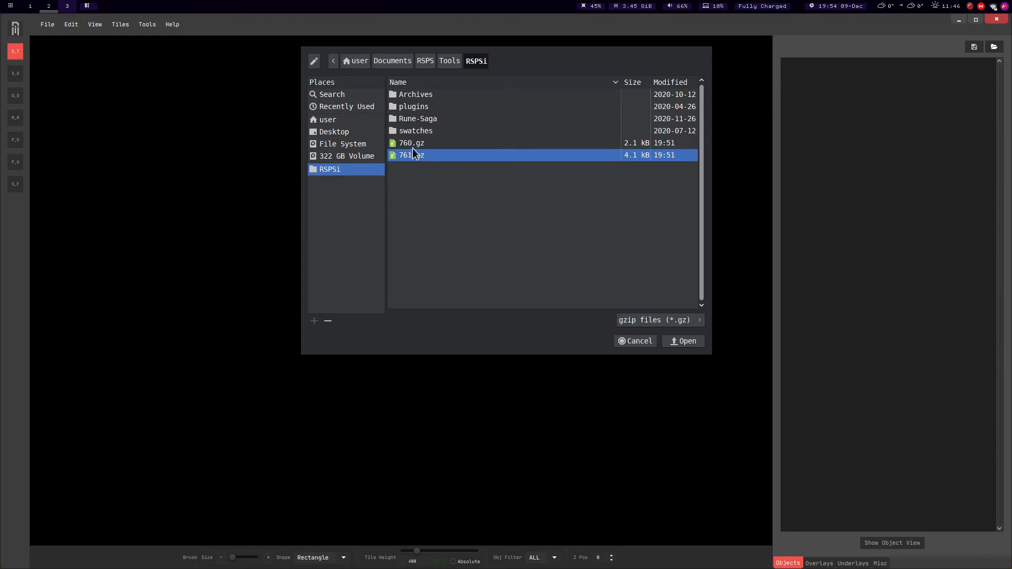
{"action": "left_click", "coordinate": [417, 146]}
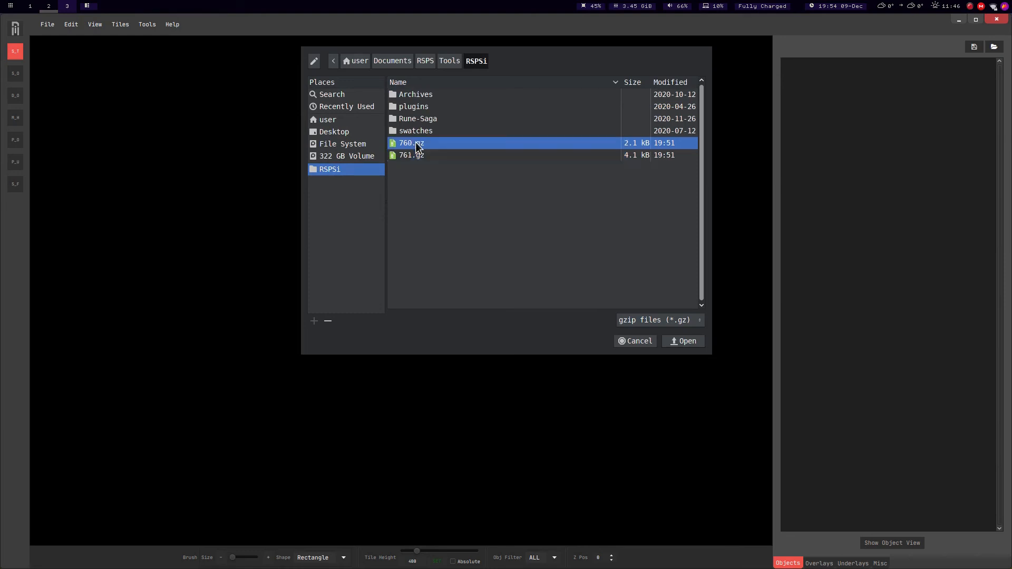
{"action": "left_click", "coordinate": [416, 156]}
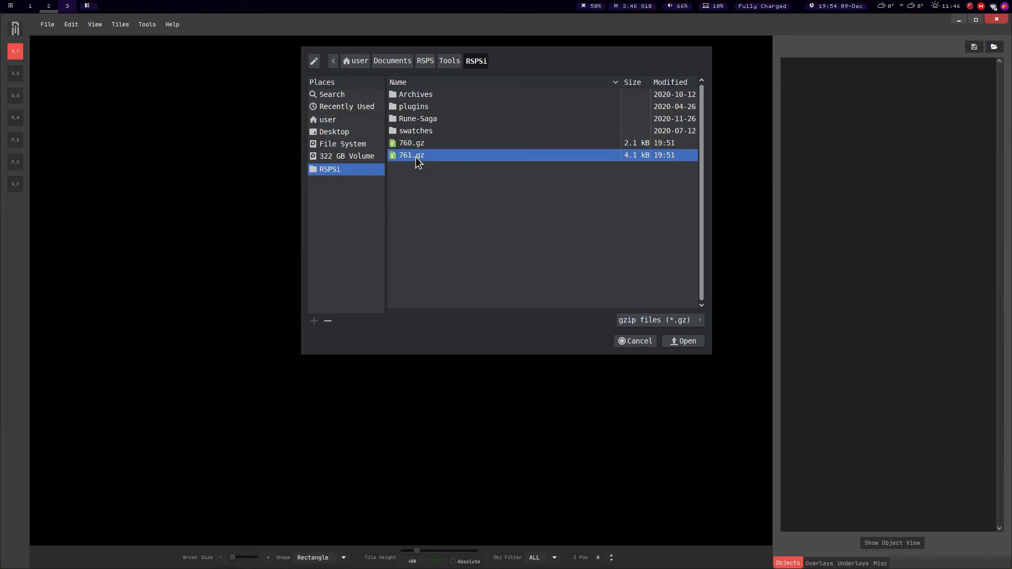
{"action": "left_click", "coordinate": [607, 147]}
{"action": "left_click", "coordinate": [632, 155]}
{"action": "left_click", "coordinate": [626, 341]}
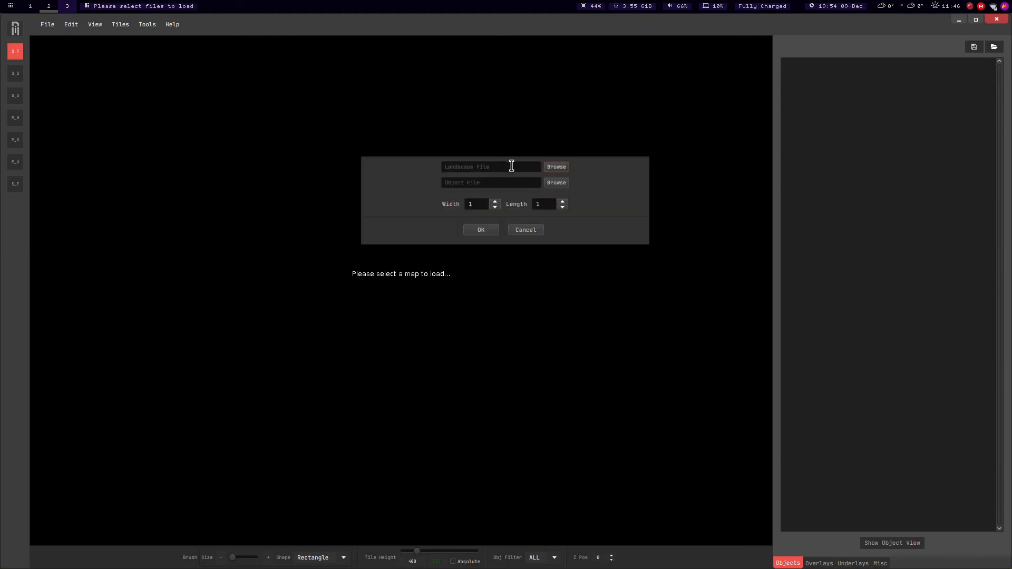
Set 760.gz as the landscape file and 761.gz as the object file, and load the map.
{"action": "left_click", "coordinate": [555, 166]}
{"action": "left_click", "coordinate": [334, 169]}
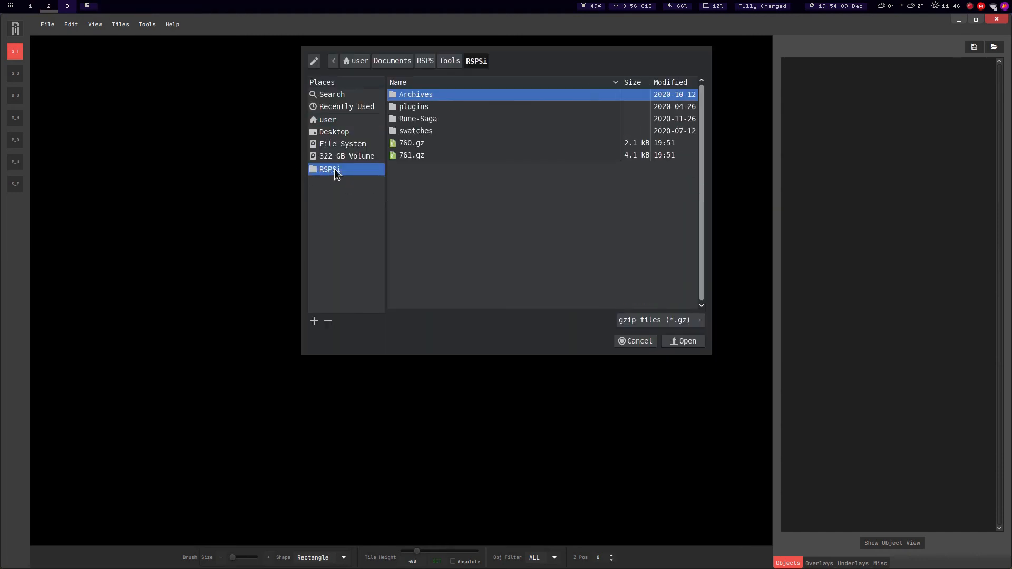
{"action": "double_click", "coordinate": [411, 143]}
{"action": "left_click", "coordinate": [548, 182]}
{"action": "double_click", "coordinate": [411, 156]}
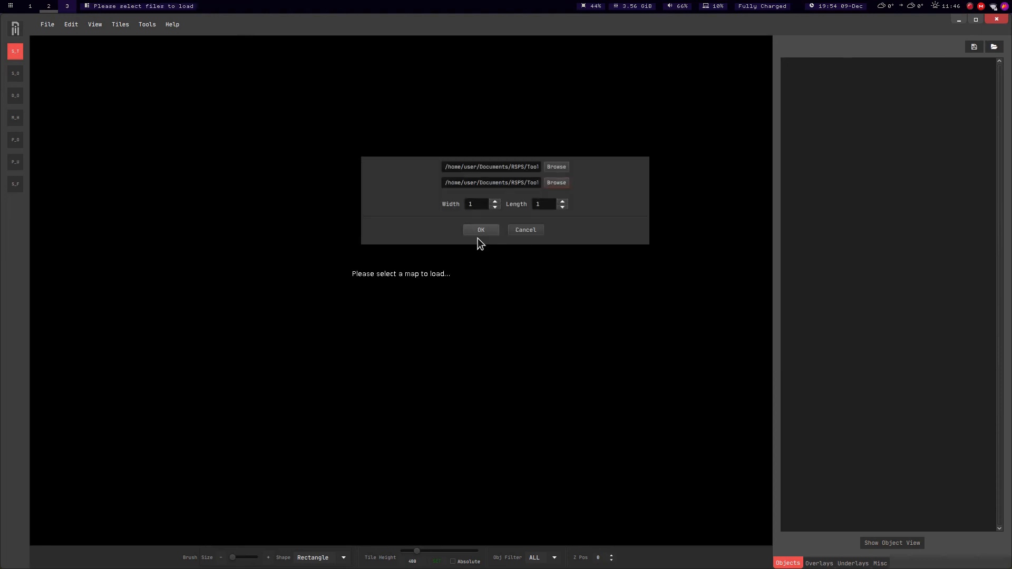
{"action": "left_click", "coordinate": [477, 232]}
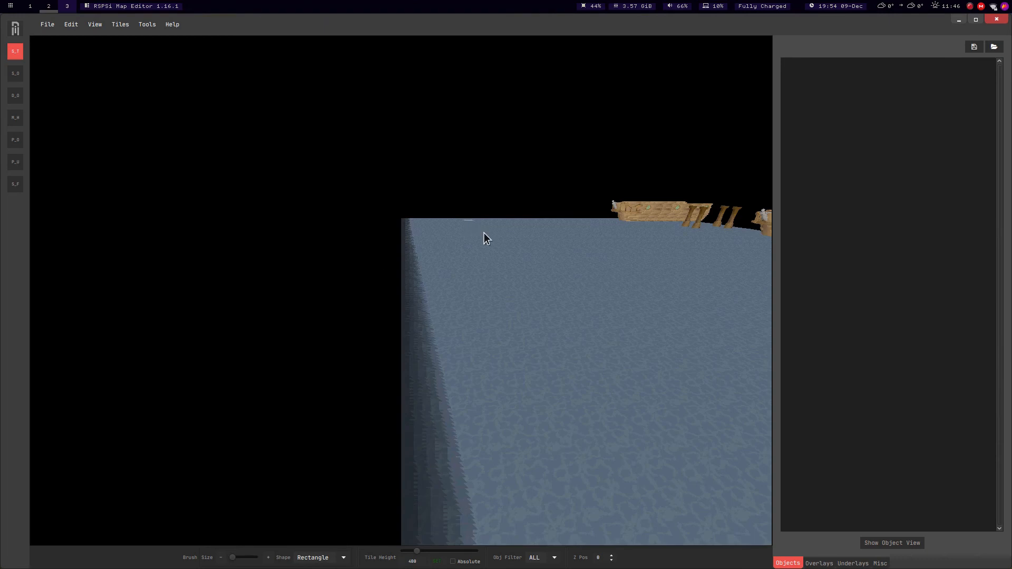
Fly the camera forward over the water and turn toward the ships and island.
{"action": "key", "text": "w"}
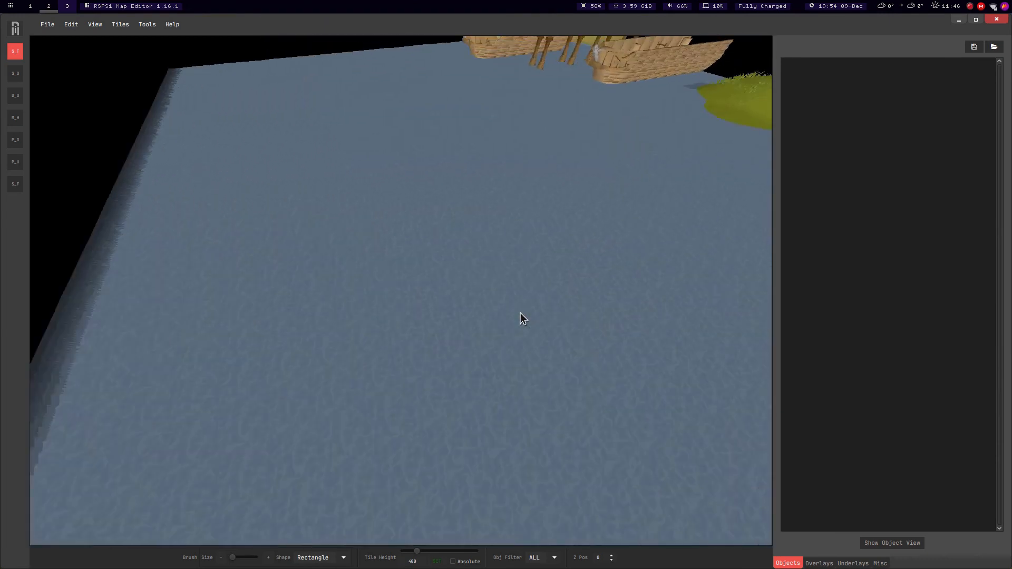
{"action": "key", "text": "Right"}
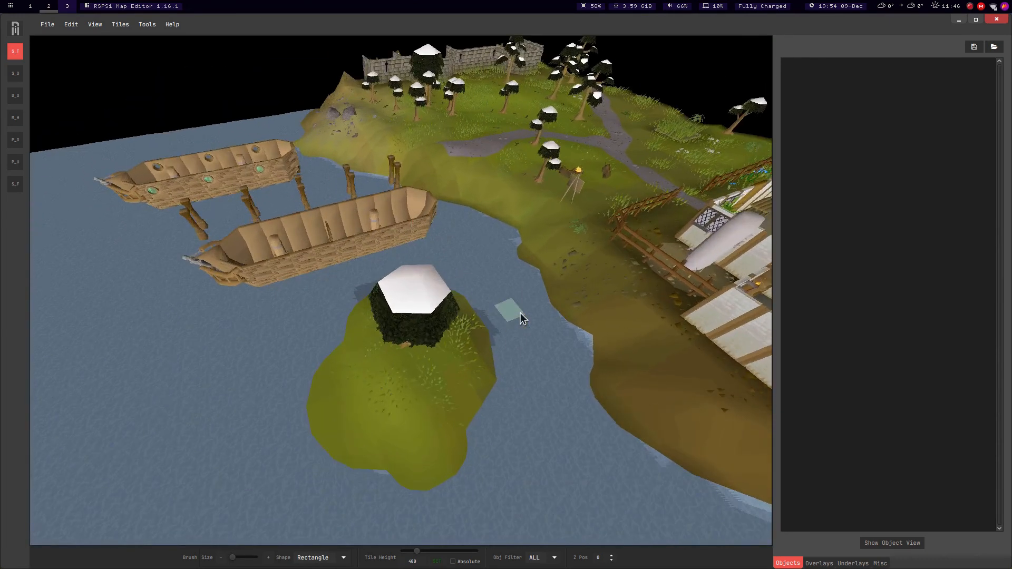
{"action": "left_click", "coordinate": [51, 24]}
{"action": "mouse_move", "coordinate": [63, 51]}
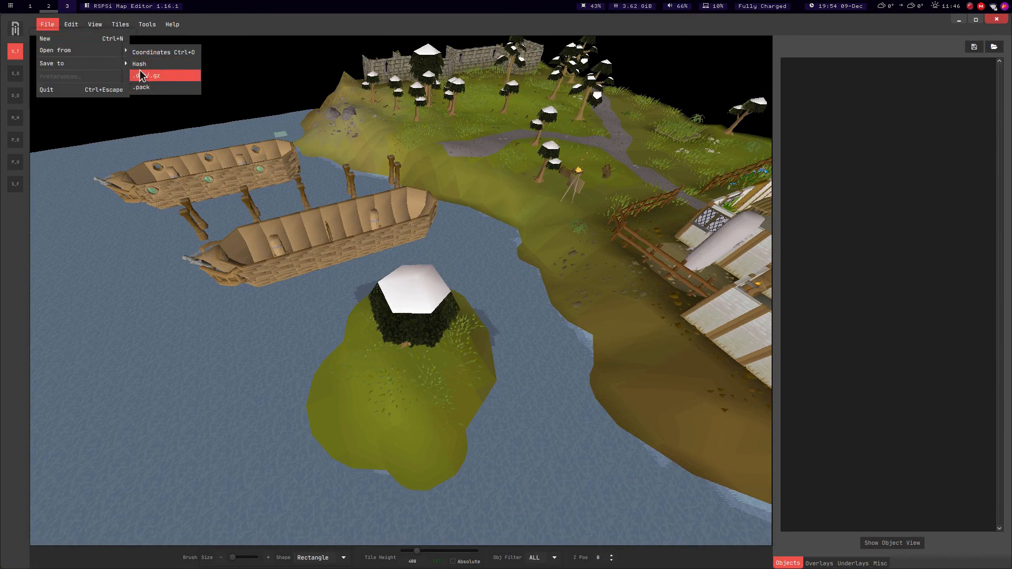
Open the Cave - Badlands - Goron City.pack map from the Rune-Saga/Maps folder.
{"action": "left_click", "coordinate": [148, 89]}
{"action": "left_click", "coordinate": [267, 20]}
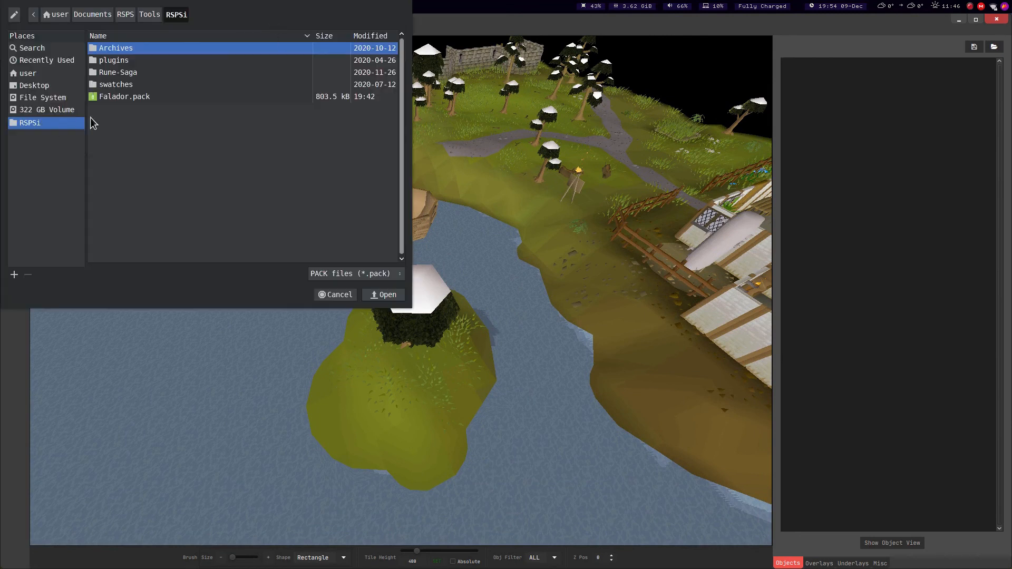
{"action": "double_click", "coordinate": [121, 74]}
{"action": "double_click", "coordinate": [114, 61]}
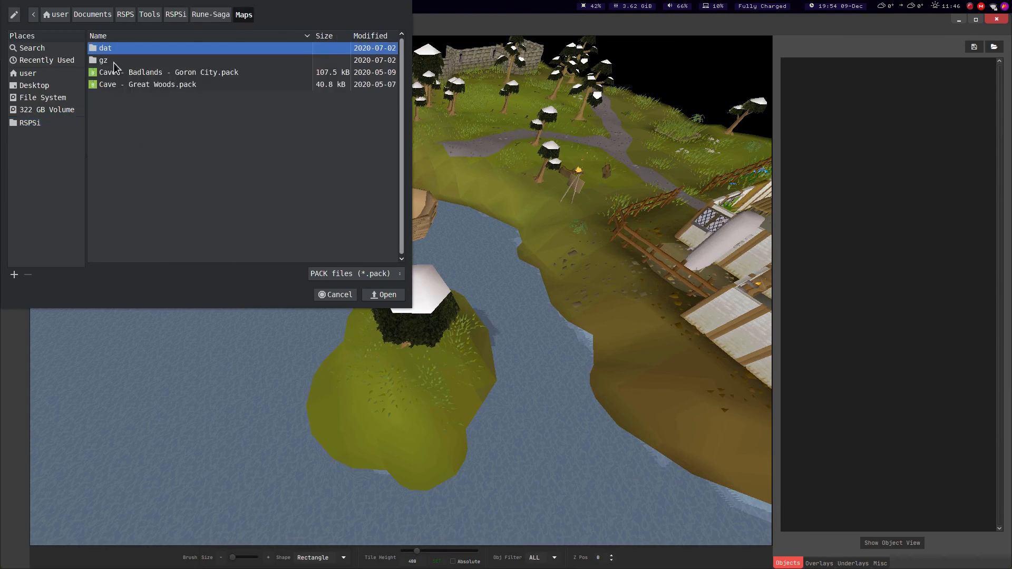
{"action": "left_click", "coordinate": [210, 19]}
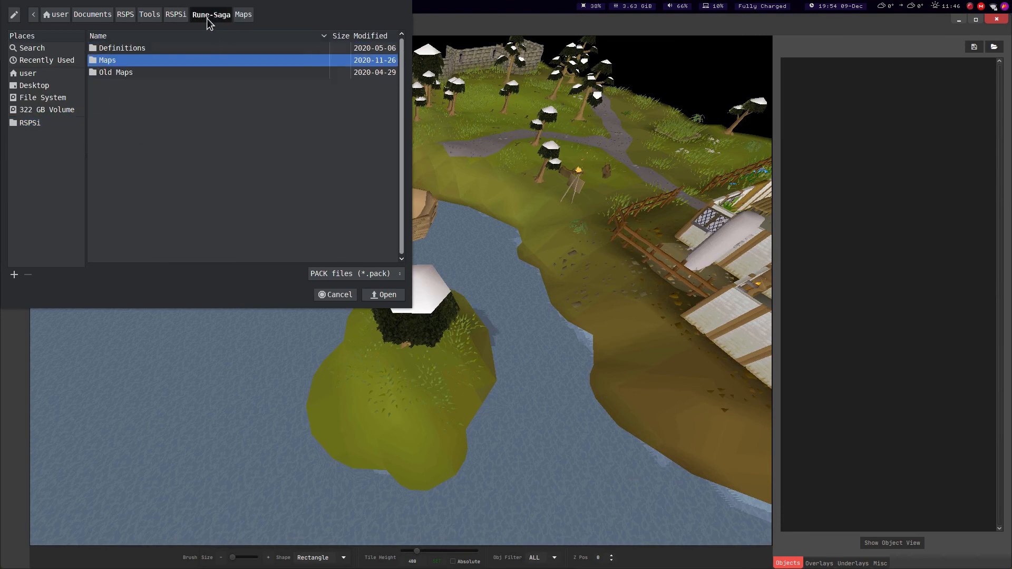
{"action": "double_click", "coordinate": [113, 62]}
{"action": "double_click", "coordinate": [120, 69]}
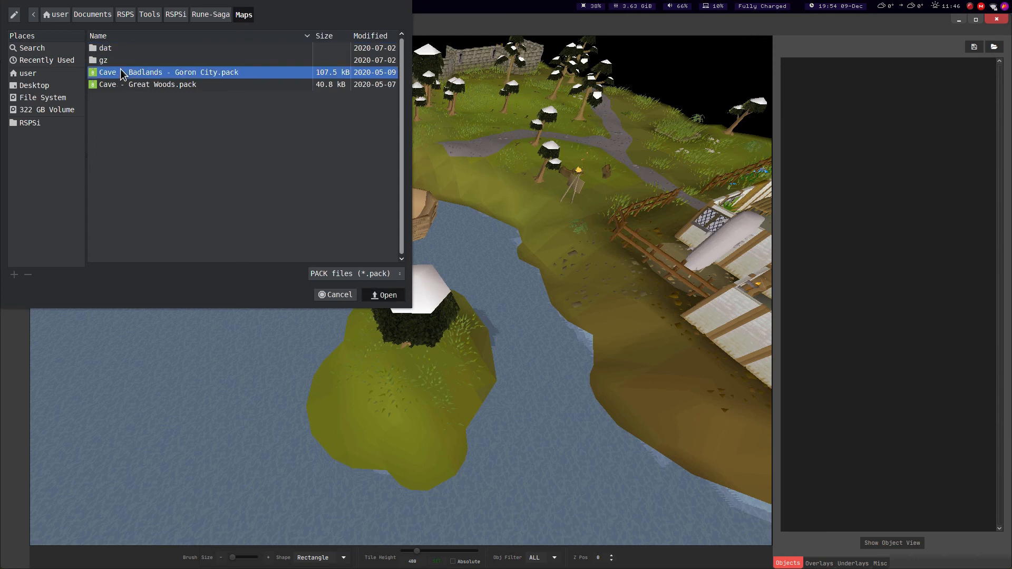
{"action": "left_click", "coordinate": [122, 46]}
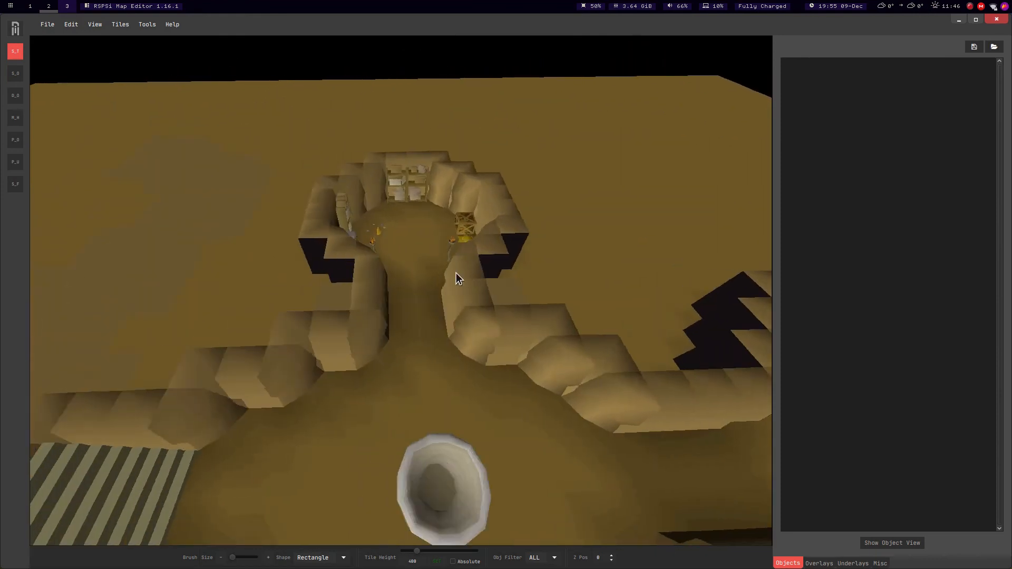
Show all height levels and rotate the cave to a flatter viewing angle.
{"action": "left_click", "coordinate": [95, 24]}
{"action": "left_click", "coordinate": [102, 50]}
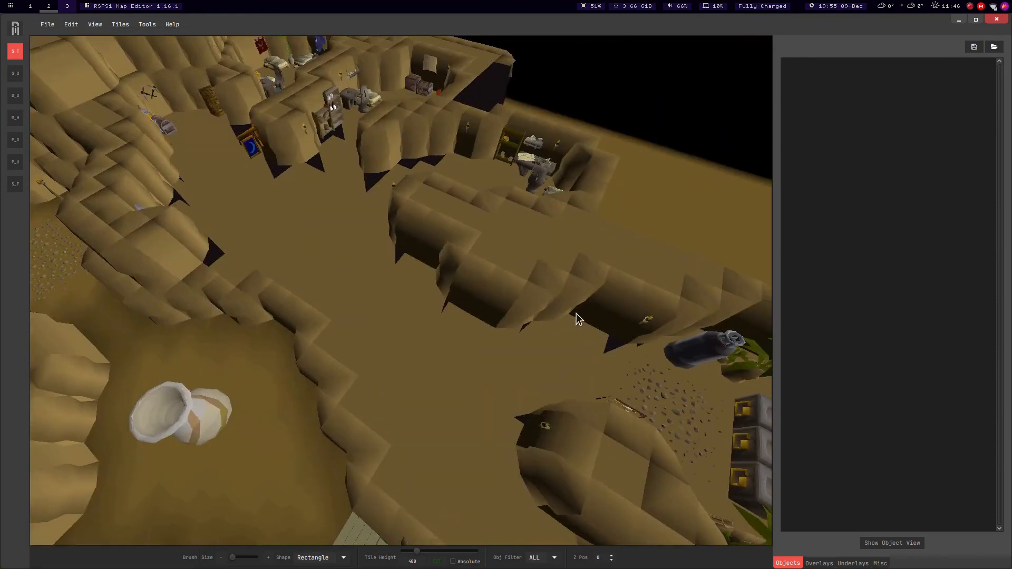
{"action": "middle_click_drag", "start_coordinate": [577, 313], "coordinate": [99, 62]}
{"action": "left_click", "coordinate": [47, 25]}
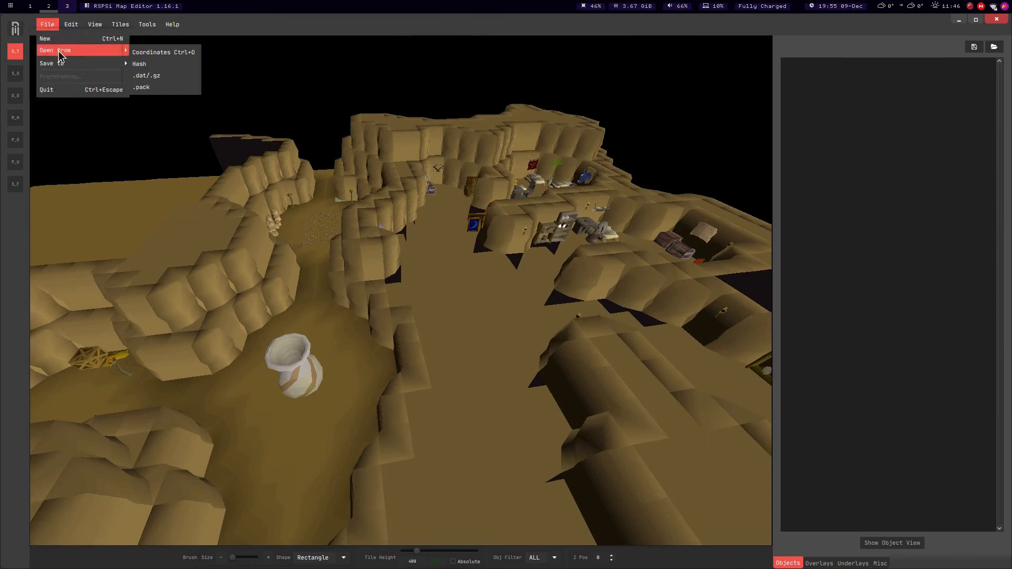
{"action": "mouse_move", "coordinate": [119, 63]}
{"action": "left_click", "coordinate": [148, 79]}
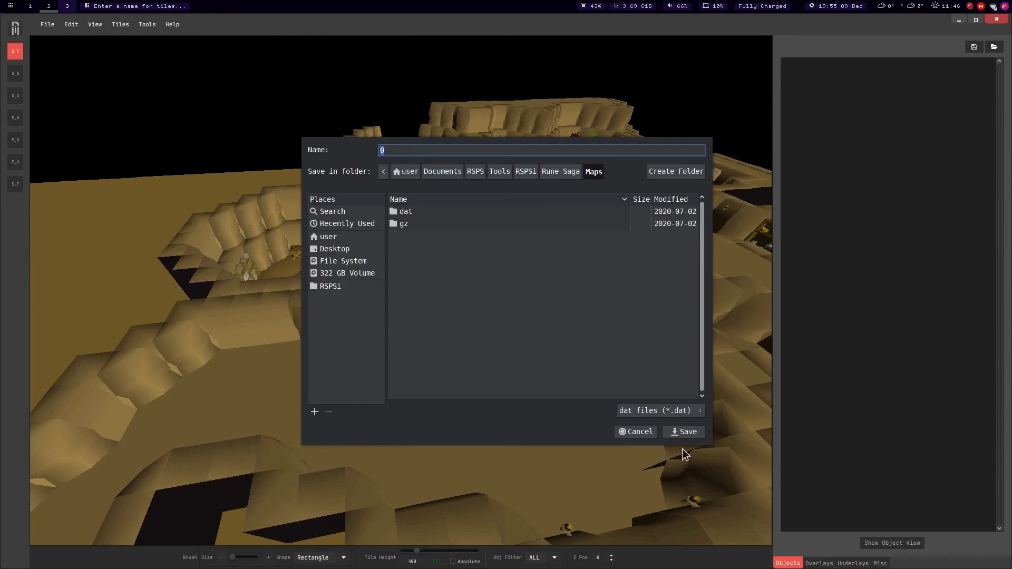
{"action": "left_click", "coordinate": [638, 432]}
{"action": "mouse_move", "coordinate": [520, 346]}
{"action": "middle_mouse_down"}
{"action": "mouse_move", "coordinate": [457, 379]}
{"action": "mouse_move", "coordinate": [551, 363]}
{"action": "mouse_move", "coordinate": [498, 352]}
{"action": "mouse_move", "coordinate": [516, 341]}
{"action": "mouse_move", "coordinate": [524, 350]}
{"action": "middle_mouse_up"}
{"action": "left_click", "coordinate": [140, 26]}
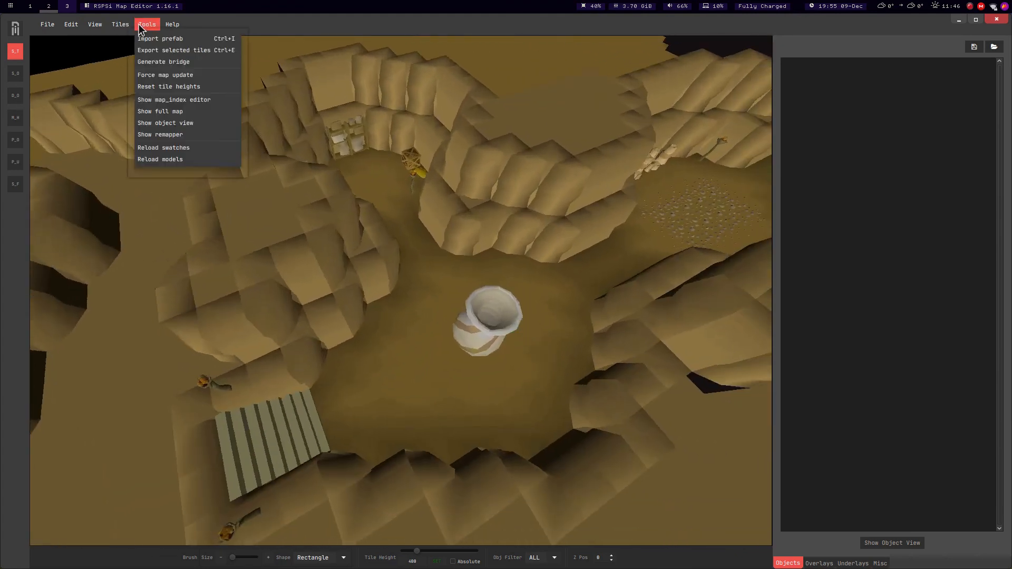
Show the map_index grid beside the cave view and scroll it down and left to the lower-Y regions.
{"action": "left_click", "coordinate": [182, 100]}
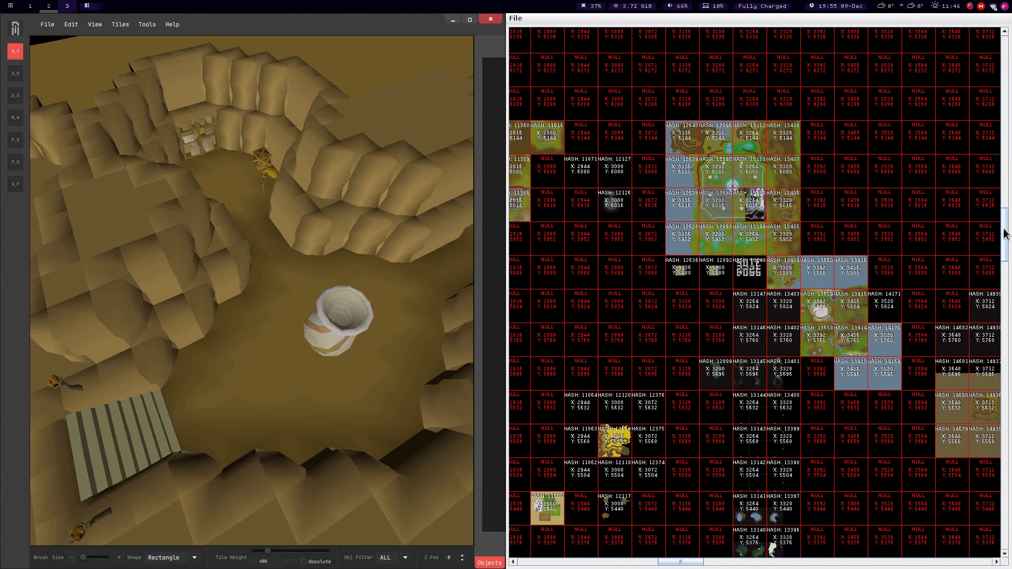
{"action": "scroll", "coordinate": [1005, 233], "scroll_direction": "up", "scroll_amount": 4}
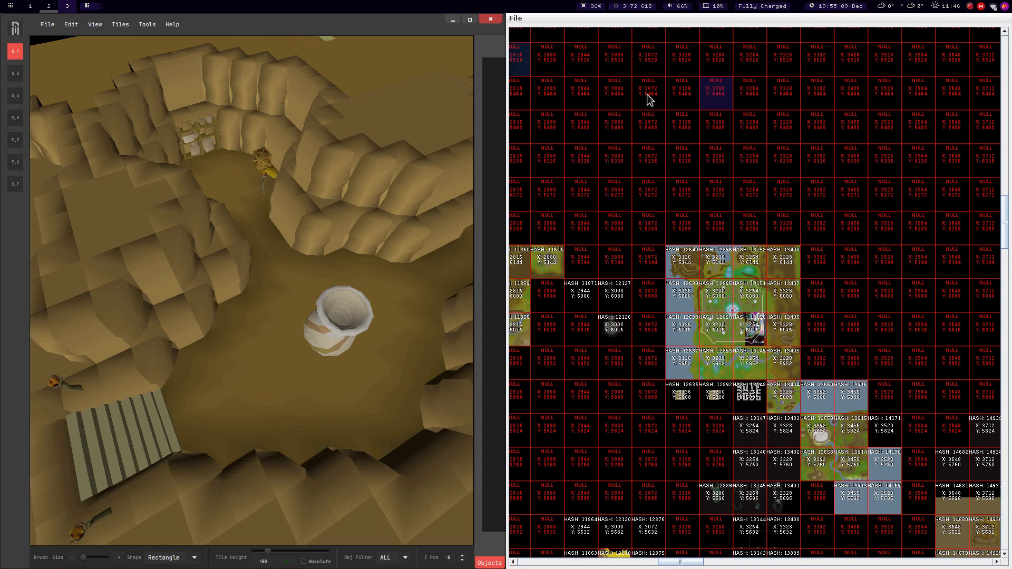
{"action": "scroll", "coordinate": [1005, 227], "scroll_direction": "down", "scroll_amount": 4}
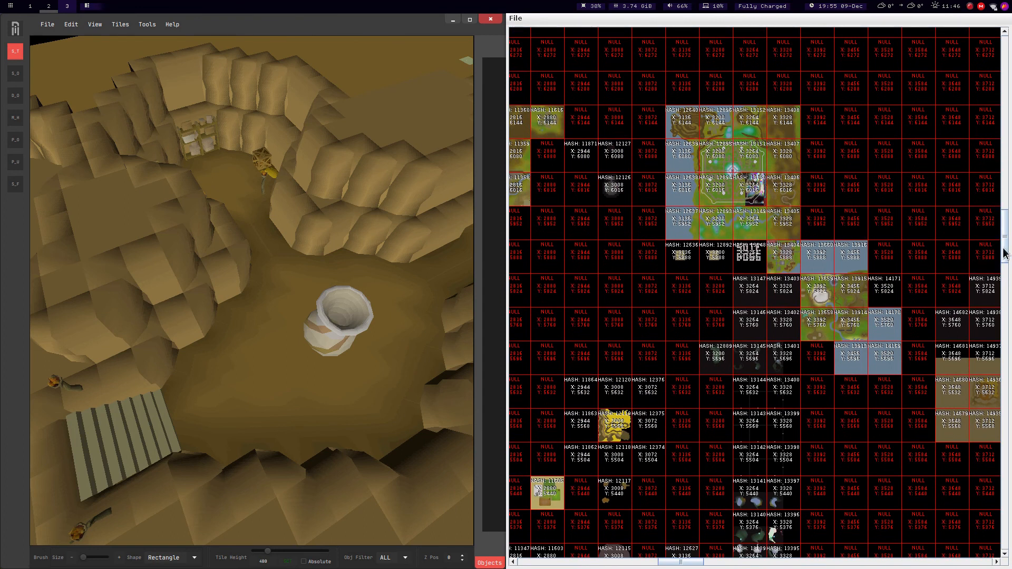
{"action": "scroll", "coordinate": [1001, 287], "scroll_direction": "down", "scroll_amount": 2}
{"action": "scroll", "coordinate": [1007, 320], "scroll_direction": "down", "scroll_amount": 4}
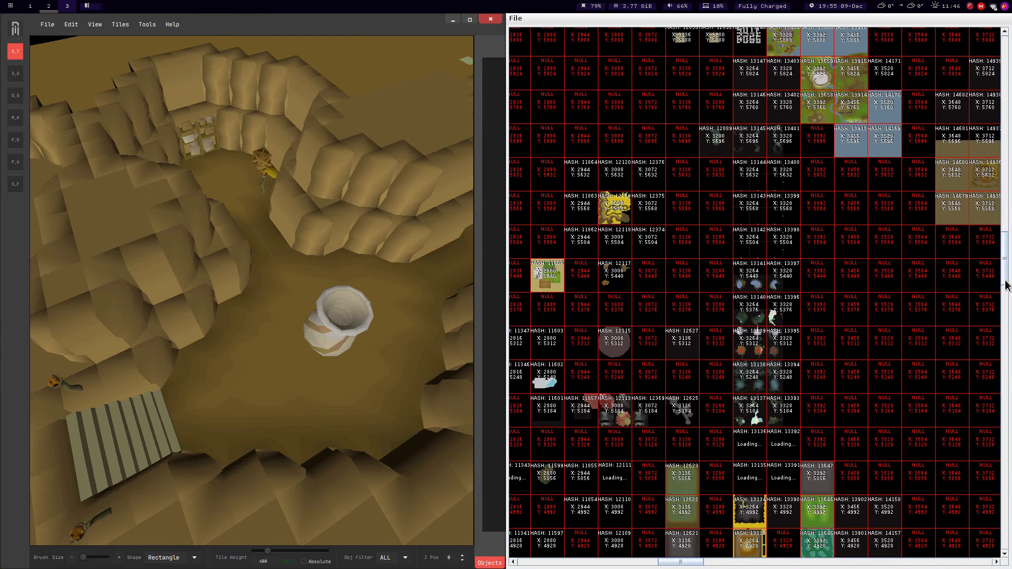
{"action": "scroll", "coordinate": [1006, 286], "scroll_direction": "up", "scroll_amount": 3}
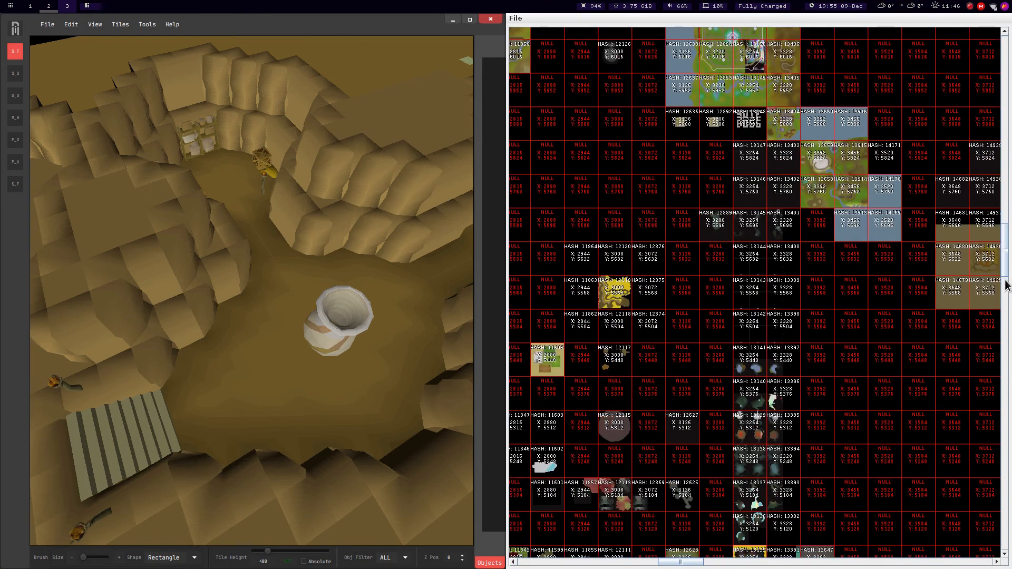
{"action": "scroll", "coordinate": [1004, 288], "scroll_direction": "down", "scroll_amount": 14}
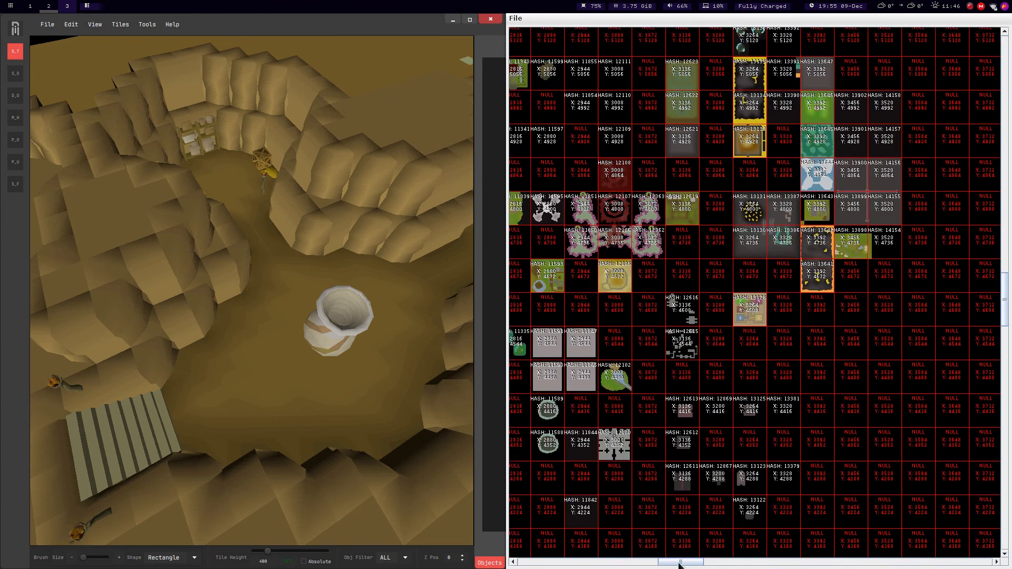
{"action": "scroll", "coordinate": [661, 564], "scroll_direction": "left", "scroll_amount": 1}
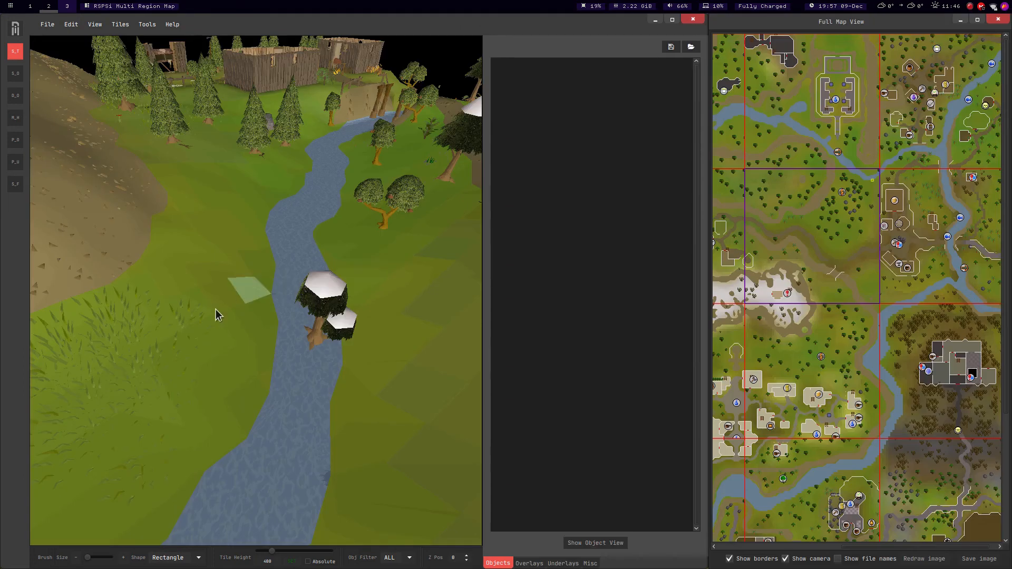
Turn along the river, pull back with a downward tilt, and fly east across the river.
{"action": "key", "text": "Left"}
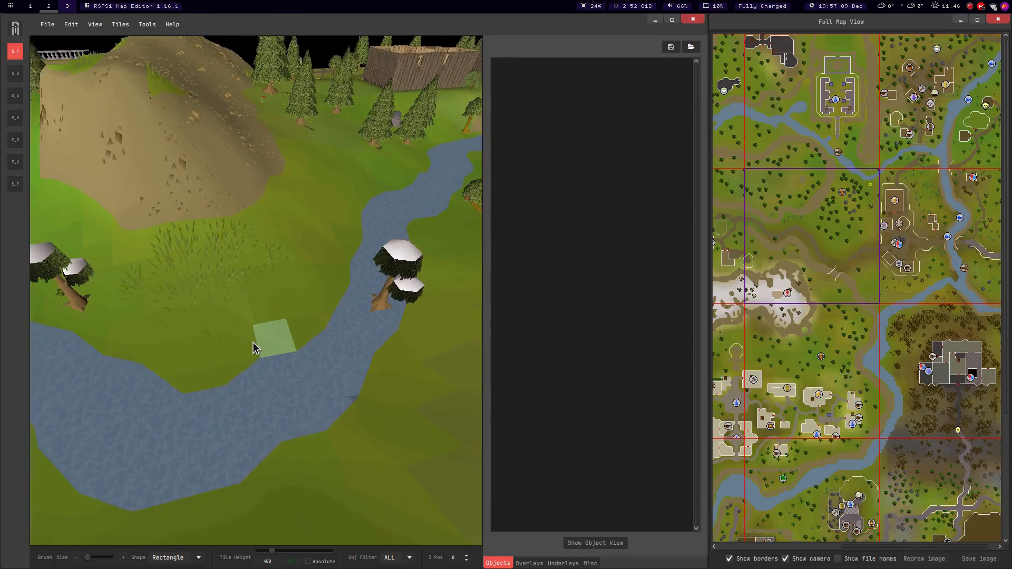
{"action": "key", "text": "d"}
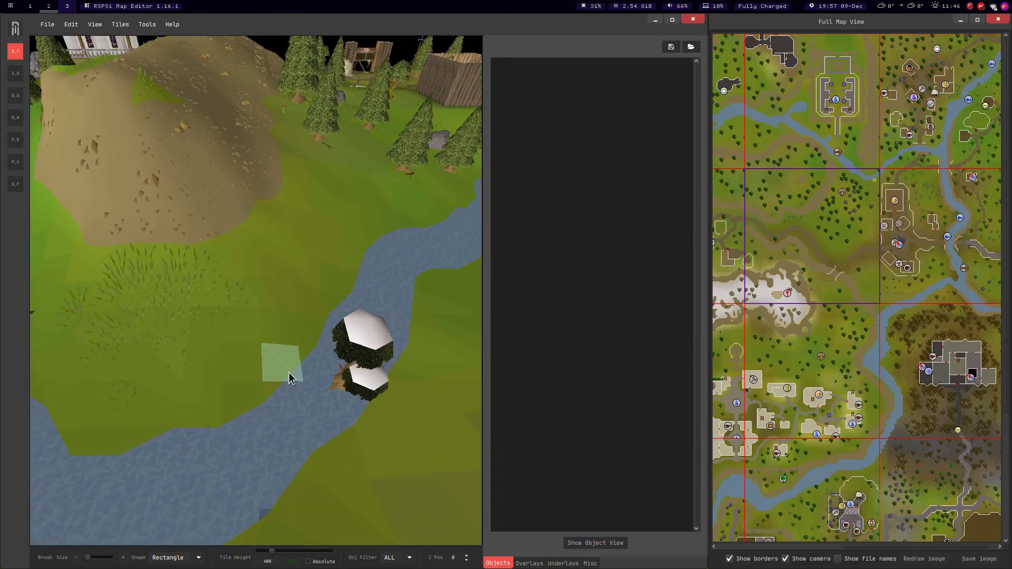
{"action": "middle_click_drag", "start_coordinate": [290, 375], "coordinate": [315, 381]}
{"action": "key", "text": "s"}
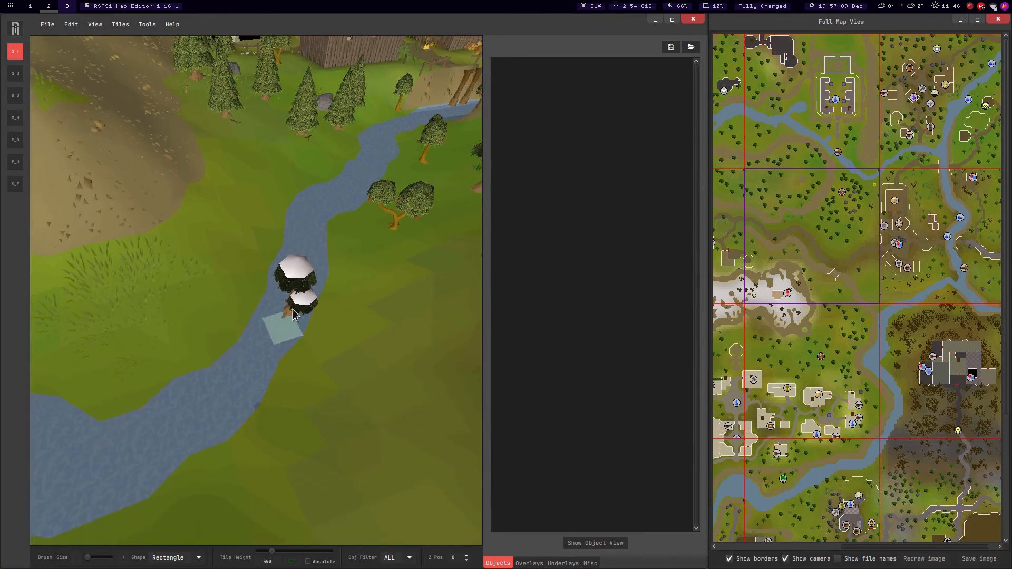
{"action": "middle_click_drag", "start_coordinate": [302, 313], "coordinate": [299, 316]}
{"action": "mouse_move", "coordinate": [345, 283]}
{"action": "middle_mouse_down"}
{"action": "mouse_move", "coordinate": [284, 257]}
{"action": "mouse_move", "coordinate": [384, 246]}
{"action": "mouse_move", "coordinate": [375, 267]}
{"action": "middle_mouse_up"}
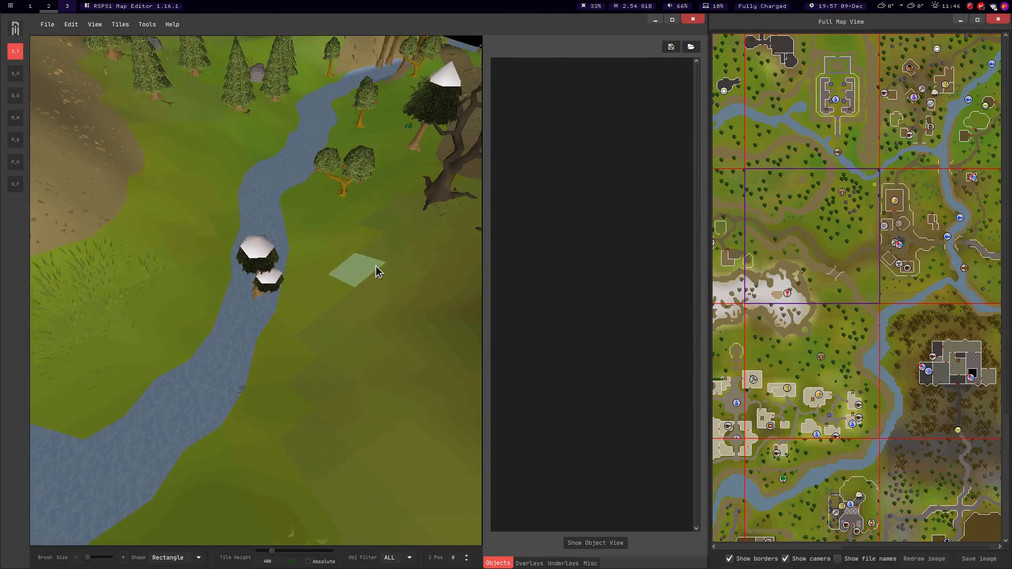
{"action": "key", "text": "w"}
{"action": "key", "text": "d"}
Close in on the wooden crate, then back off to see the nearby building and path.
{"action": "key", "text": "w"}
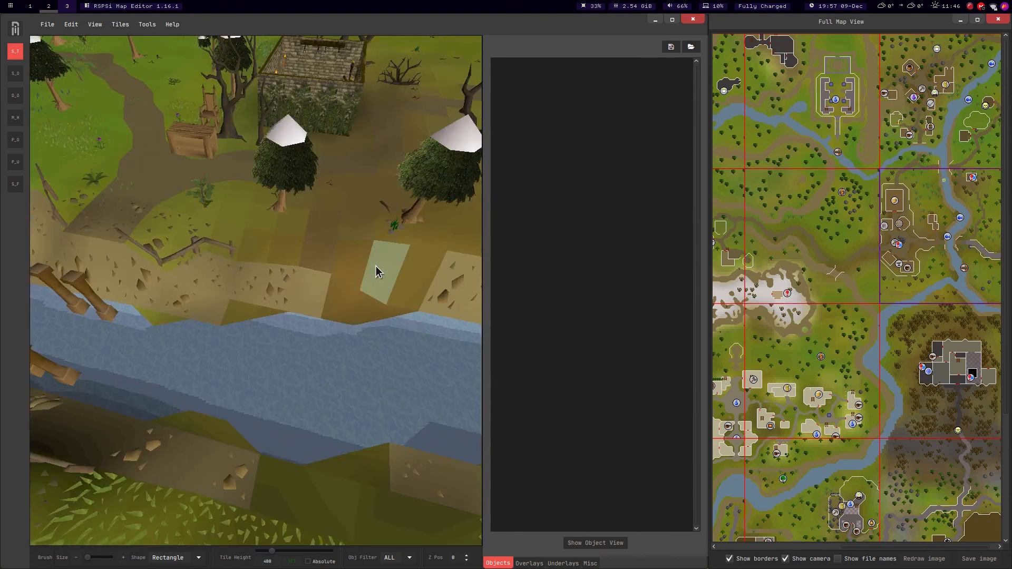
{"action": "key", "text": "Left"}
{"action": "key", "text": "w"}
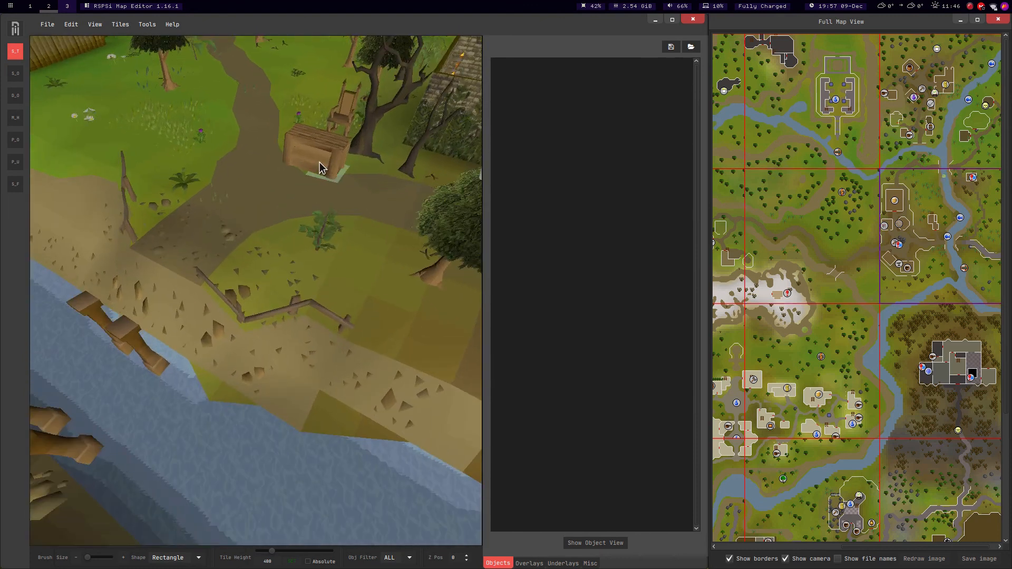
{"action": "key", "text": "s"}
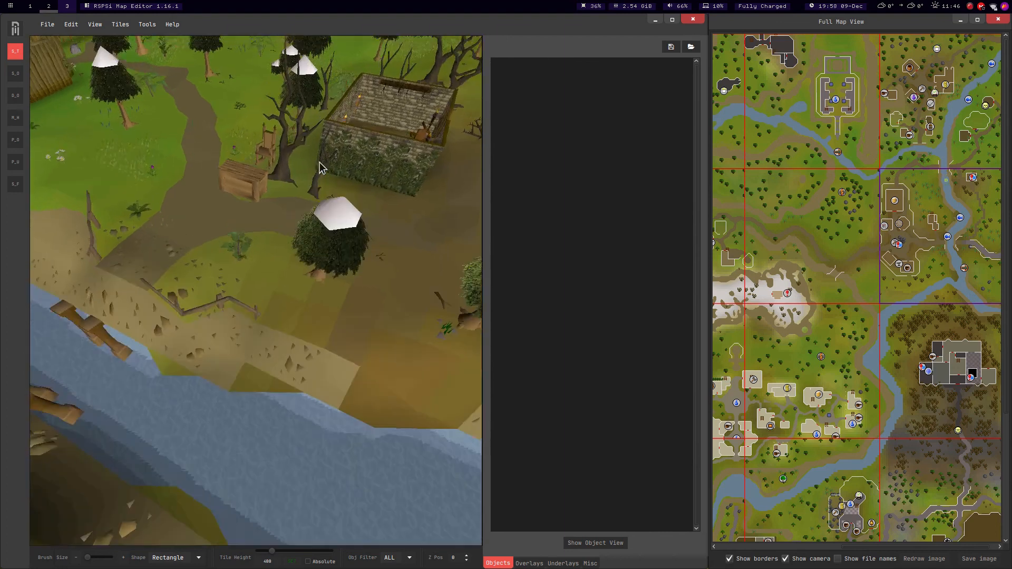
{"action": "key", "text": "d"}
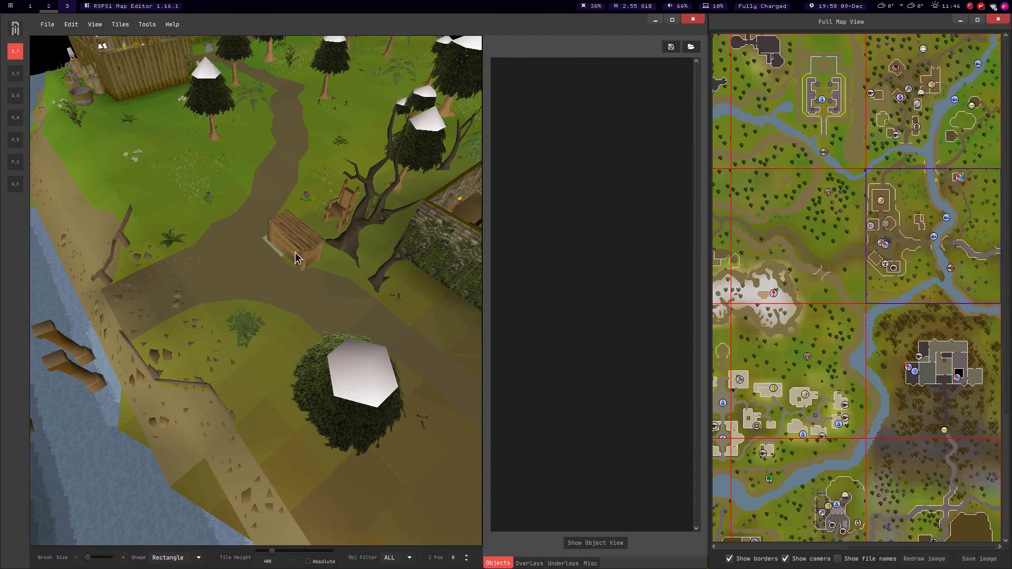
{"action": "middle_click_drag", "start_coordinate": [277, 246], "coordinate": [298, 251]}
{"action": "key", "text": "a"}
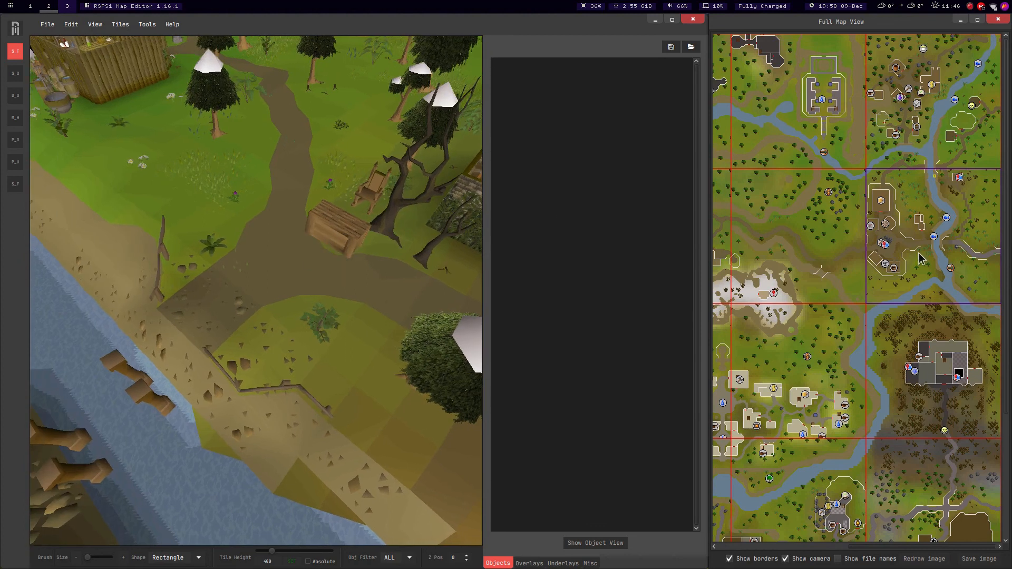
Orbit and steepen the 3D view around the crate so the river sits on the left.
{"action": "left_click", "coordinate": [830, 244]}
{"action": "left_click", "coordinate": [21, 45]}
{"action": "middle_click_drag", "start_coordinate": [386, 281], "coordinate": [355, 291]}
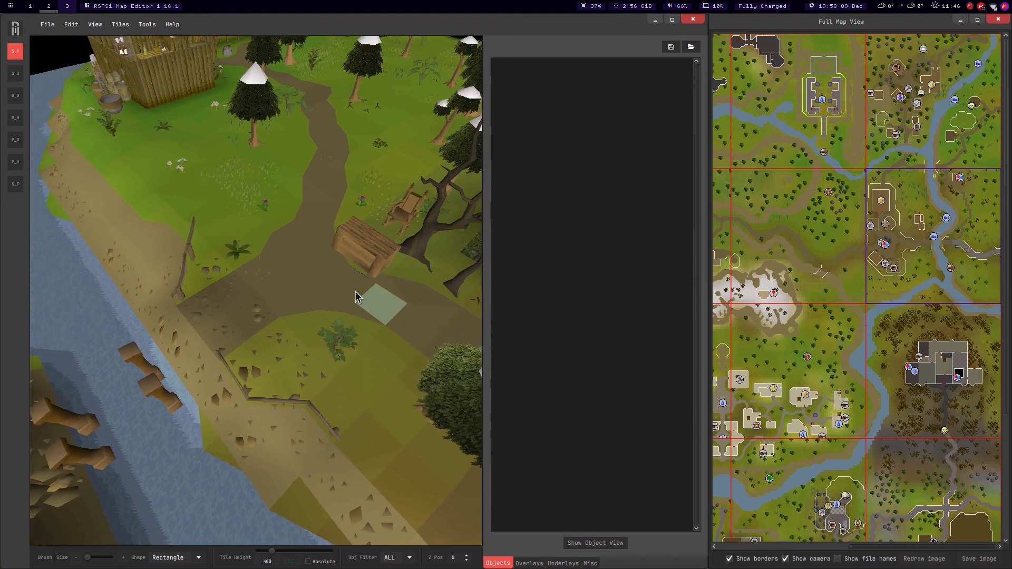
{"action": "middle_click_drag", "start_coordinate": [355, 292], "coordinate": [331, 305]}
{"action": "key", "text": "d"}
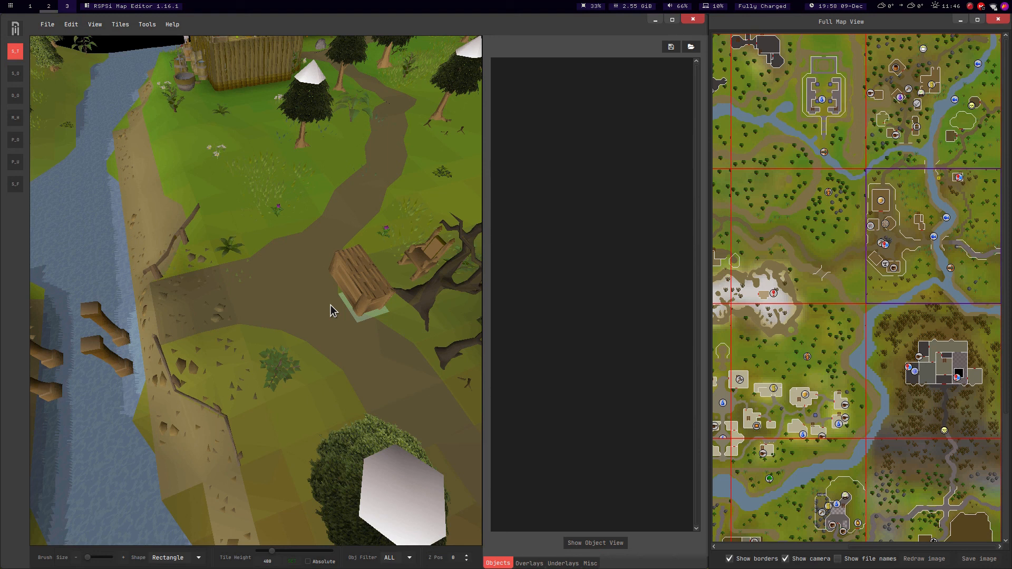
{"action": "middle_click_drag", "start_coordinate": [291, 314], "coordinate": [841, 244]}
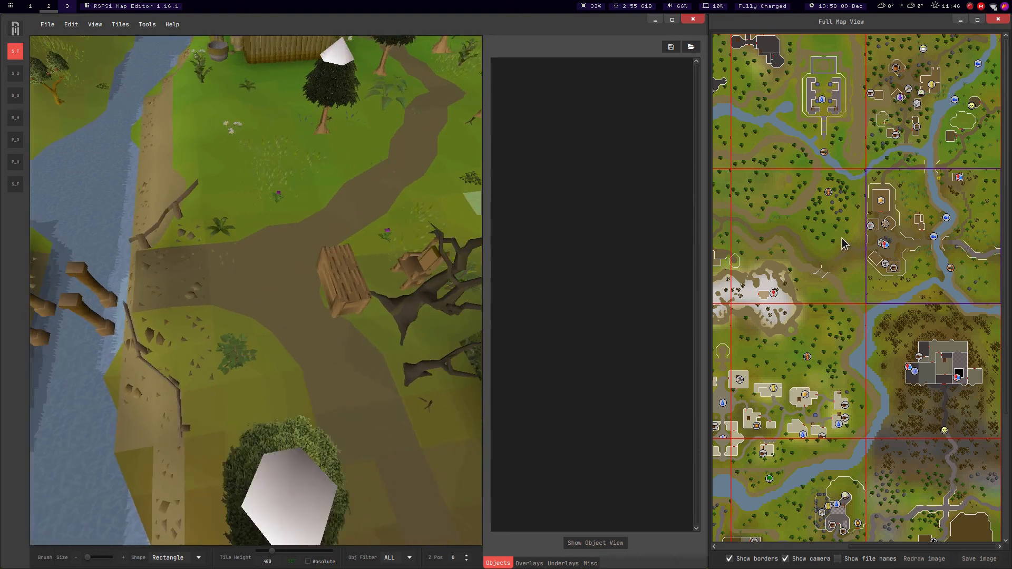
{"action": "key", "text": "a"}
{"action": "key", "text": "d"}
{"action": "middle_click_drag", "start_coordinate": [168, 223], "coordinate": [158, 271]}
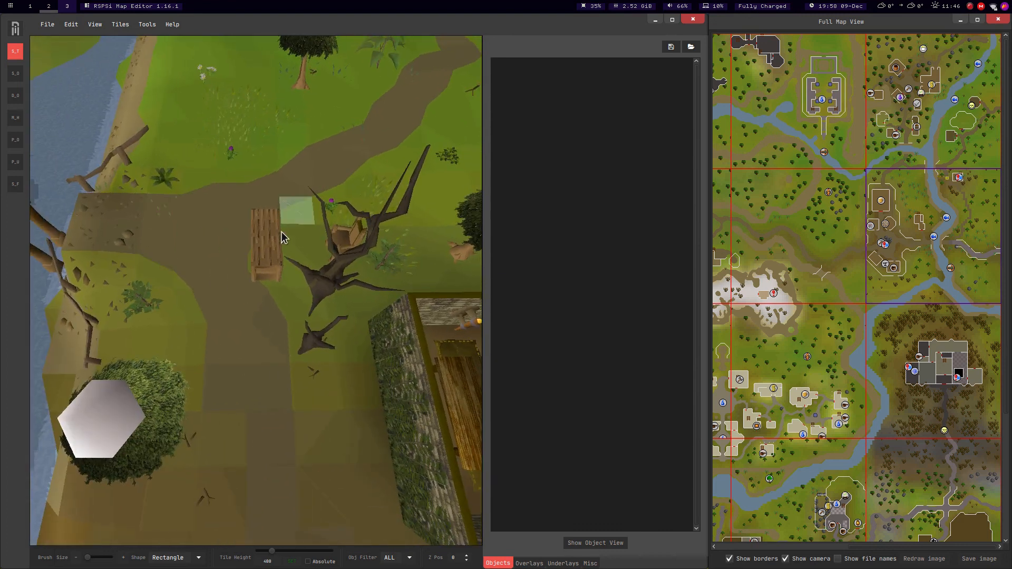
{"action": "key", "text": "a"}
Jump via Full Map View to the western river region and fly southeast along the river.
{"action": "left_click", "coordinate": [953, 171]}
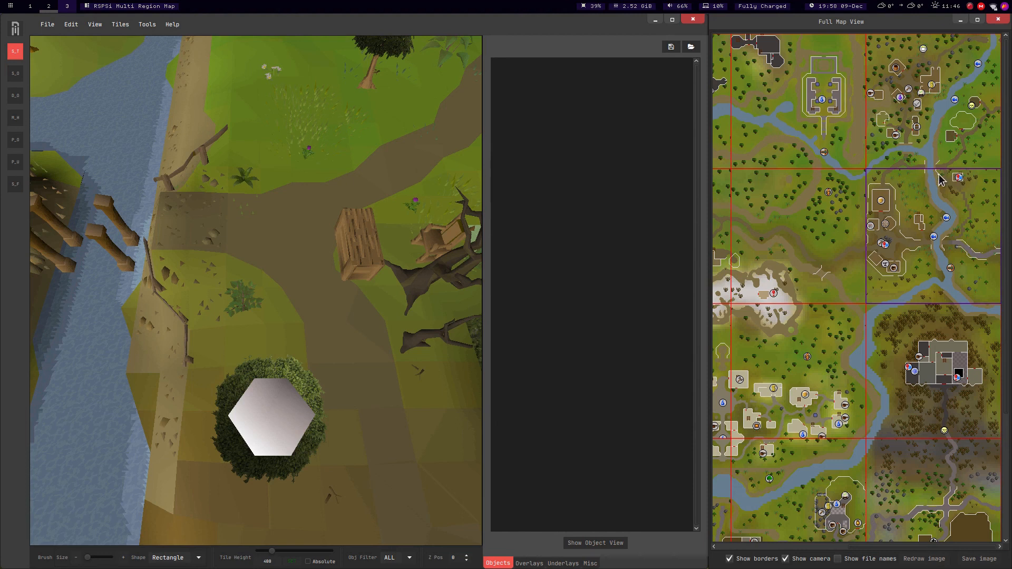
{"action": "left_click", "coordinate": [870, 176]}
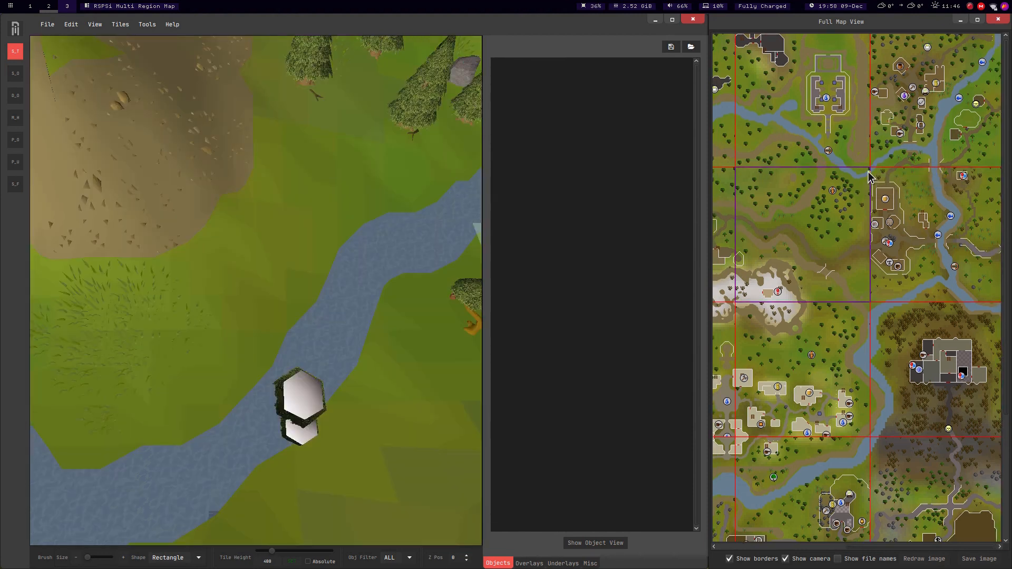
{"action": "scroll", "coordinate": [300, 358], "scroll_direction": "down", "scroll_amount": 4}
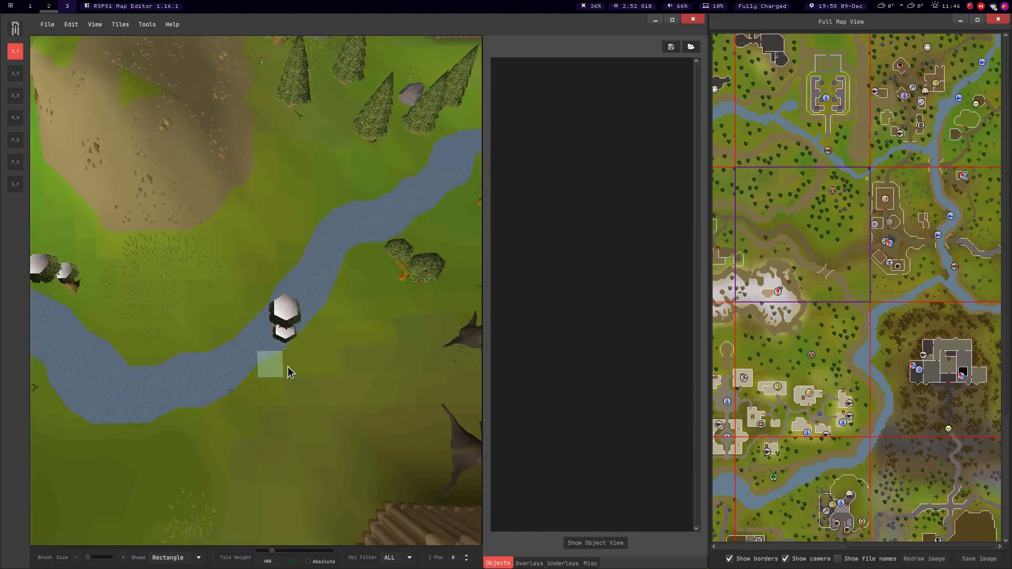
{"action": "left_click", "coordinate": [827, 329]}
{"action": "key", "text": "Right"}
{"action": "key", "text": "w"}
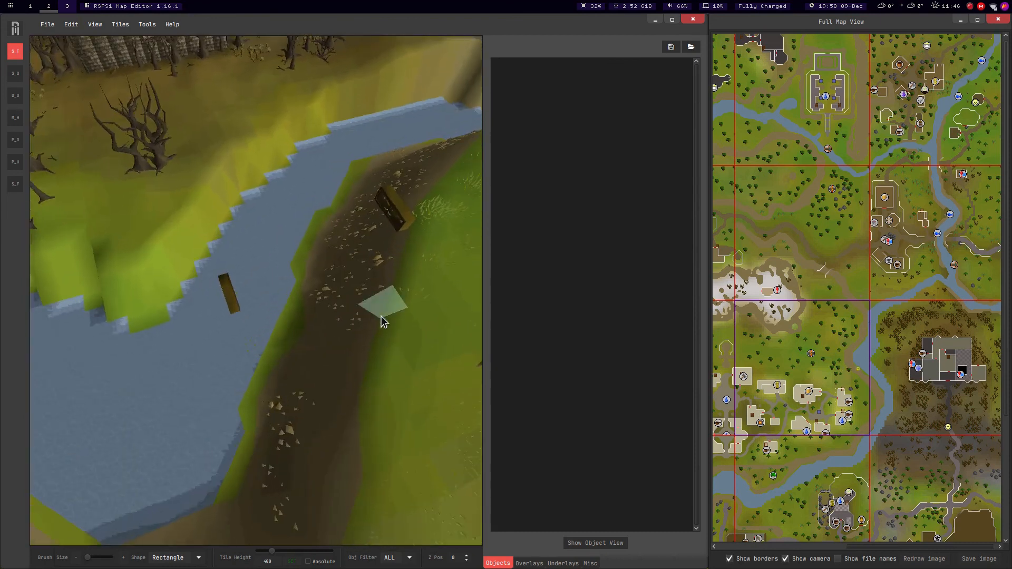
{"action": "key", "text": "a"}
{"action": "key", "text": "Right"}
{"action": "key", "text": "w"}
{"action": "key", "text": "Left"}
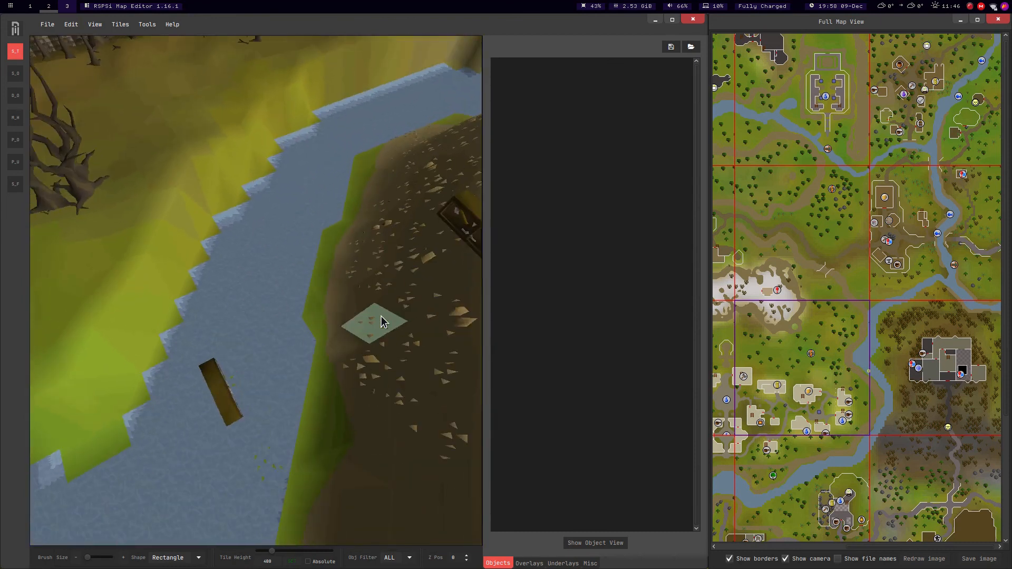
{"action": "key", "text": "Left"}
{"action": "key", "text": "s"}
{"action": "key", "text": "Right"}
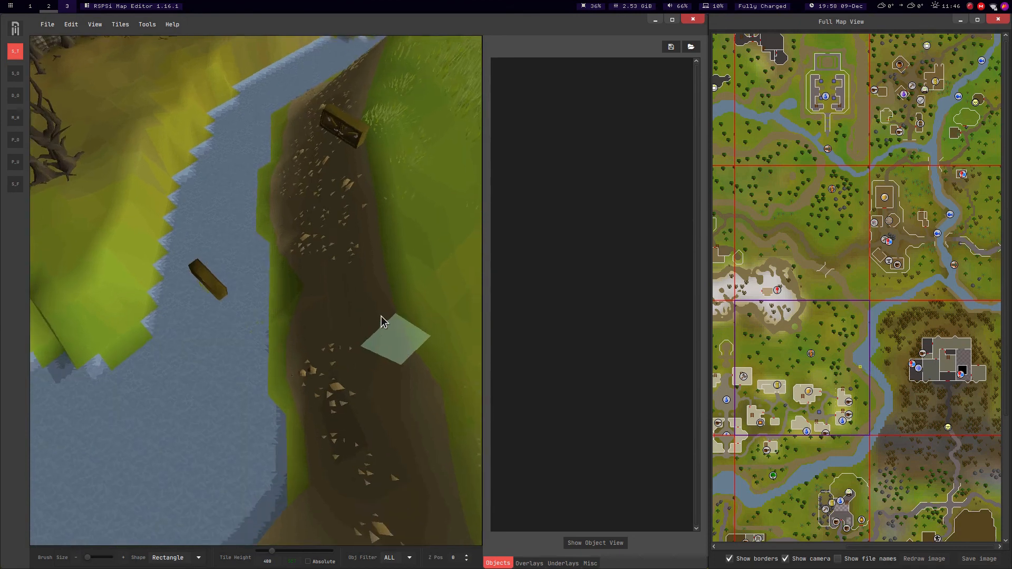
Circle the camera around the small boat on the river.
{"action": "key", "text": "Left"}
{"action": "key", "text": "d"}
{"action": "key", "text": "w"}
{"action": "key", "text": "s"}
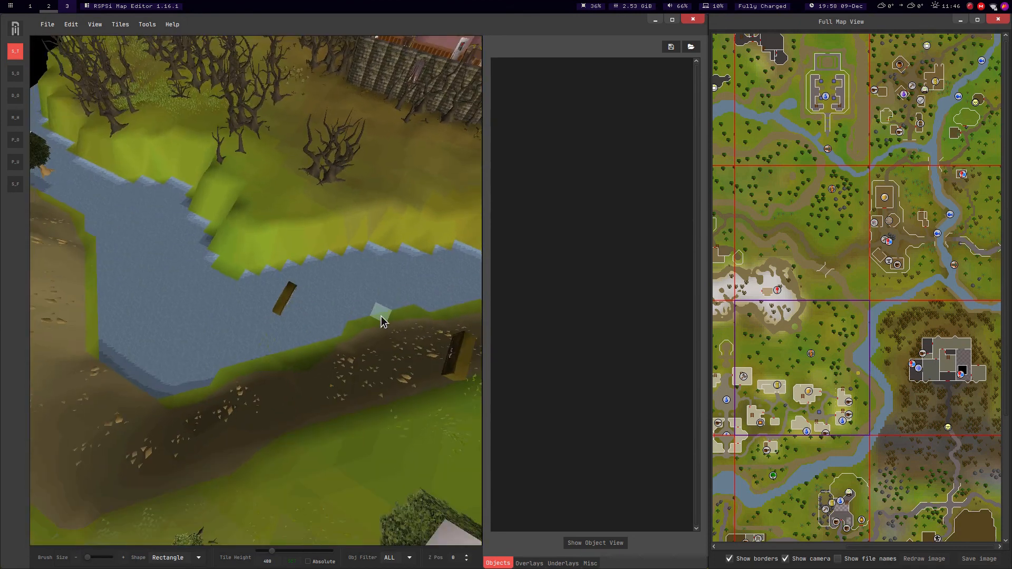
{"action": "key", "text": "a"}
{"action": "key", "text": "Left"}
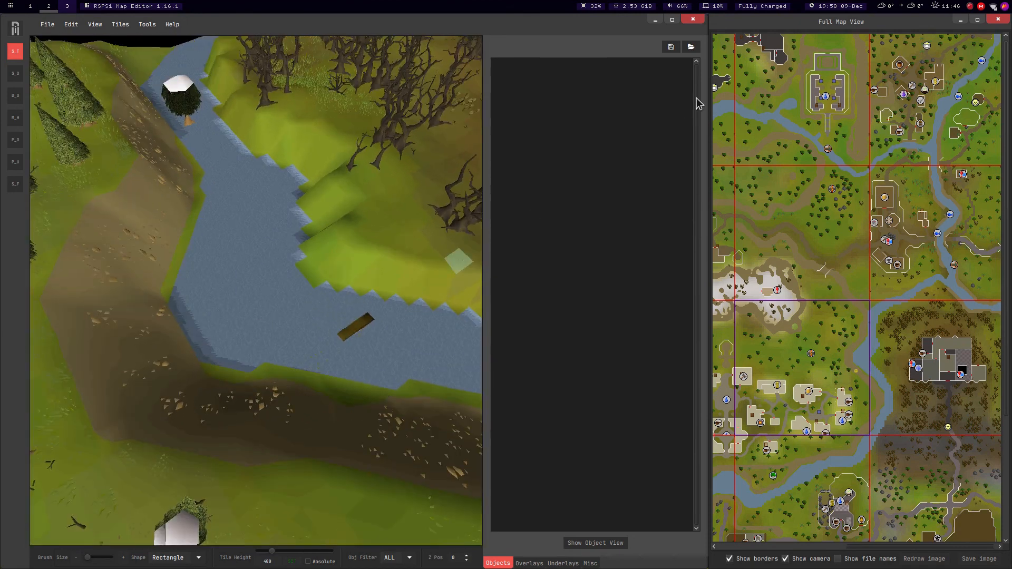
Use 'Move camera to' and map clicks to reach the grassy clearing with the fountain and statue.
{"action": "right_click", "coordinate": [863, 184]}
{"action": "left_click", "coordinate": [878, 192]}
{"action": "middle_click_drag", "start_coordinate": [306, 314], "coordinate": [226, 325]}
{"action": "key", "text": "w"}
{"action": "key", "text": "d"}
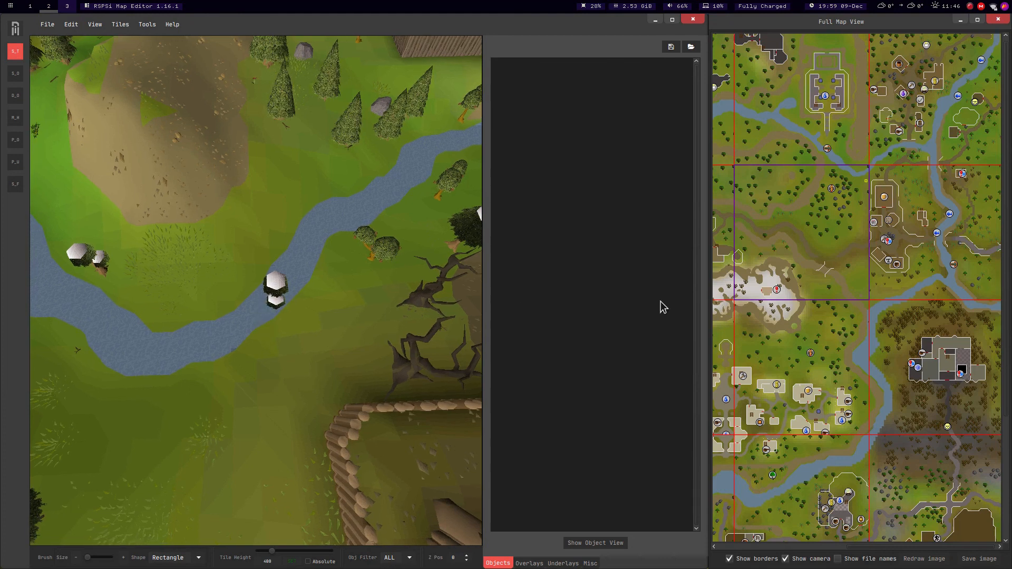
{"action": "key", "text": "a"}
{"action": "left_click", "coordinate": [738, 174]}
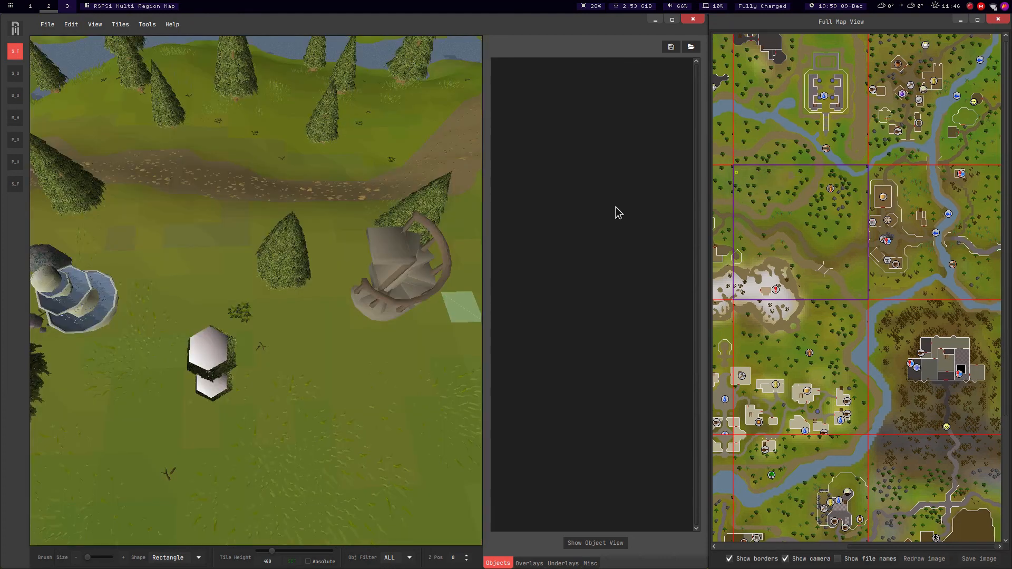
{"action": "scroll", "coordinate": [216, 294], "scroll_direction": "down", "scroll_amount": 3}
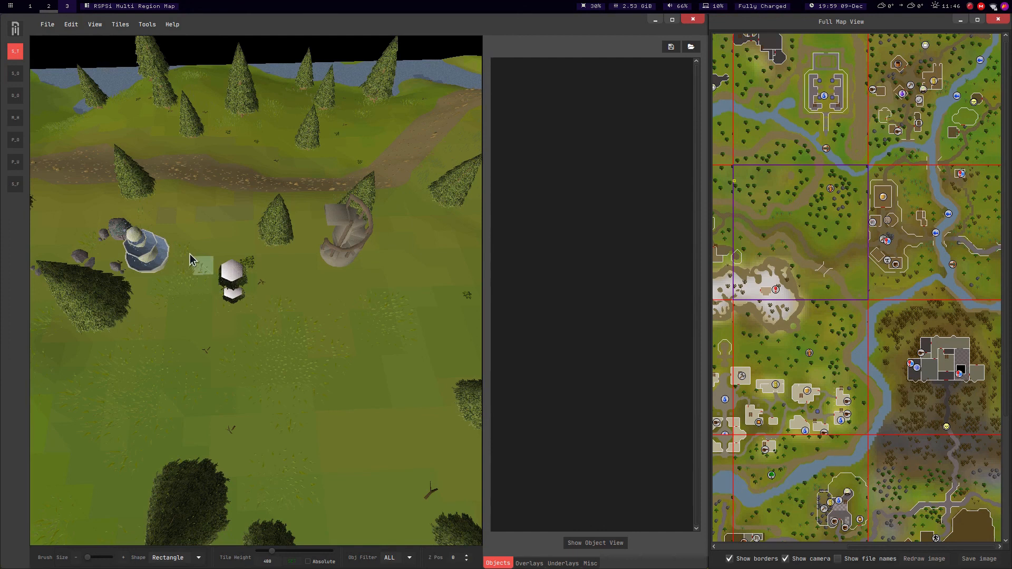
{"action": "scroll", "coordinate": [200, 280], "scroll_direction": "up", "scroll_amount": 1}
{"action": "key", "text": "a"}
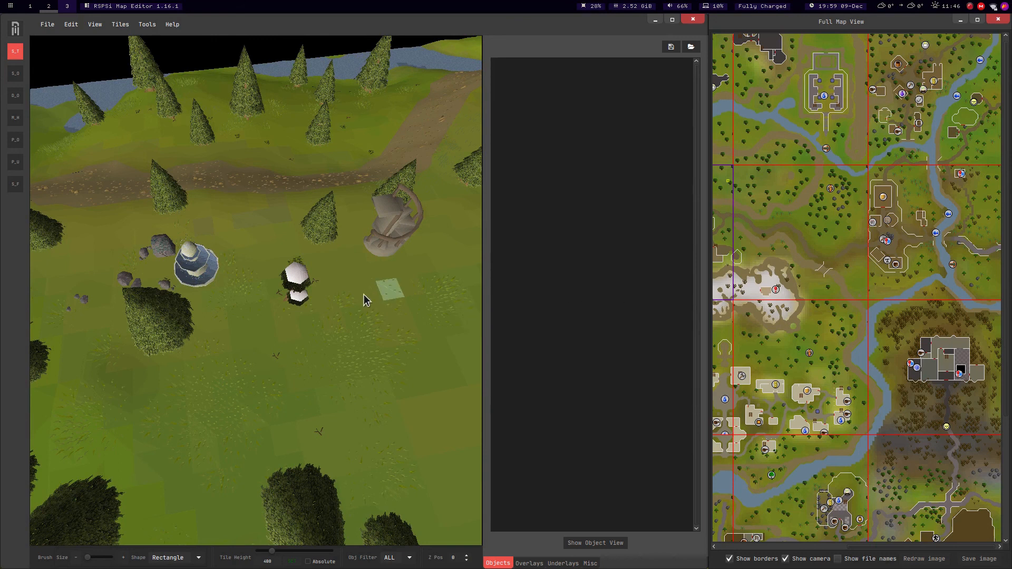
{"action": "key", "text": "d"}
{"action": "key", "text": "Up"}
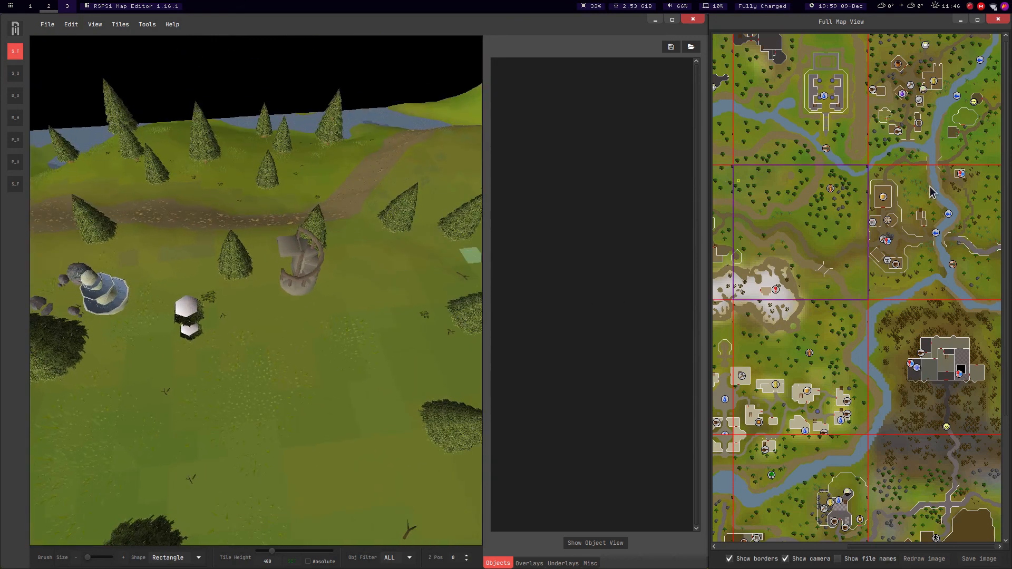
Jump the camera to the river area on the Full Map View and pitch toward the river.
{"action": "right_click_drag", "start_coordinate": [850, 174], "coordinate": [854, 175]}
{"action": "left_click", "coordinate": [855, 180]}
{"action": "key", "text": "Right"}
{"action": "key", "text": "Down"}
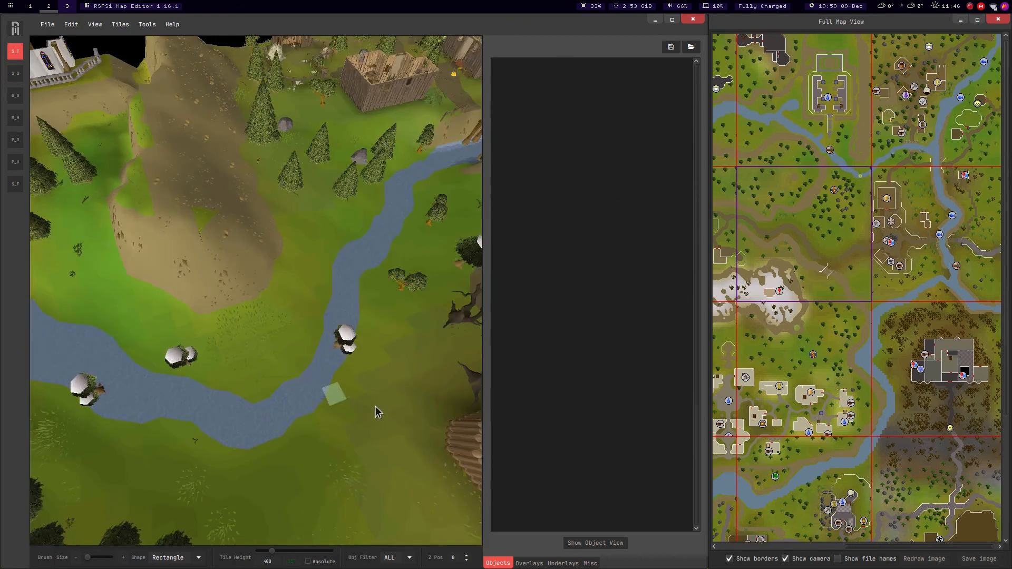
{"action": "key", "text": "Left"}
{"action": "key", "text": "Down"}
{"action": "key", "text": "w"}
{"action": "key", "text": "s"}
{"action": "key", "text": "Left"}
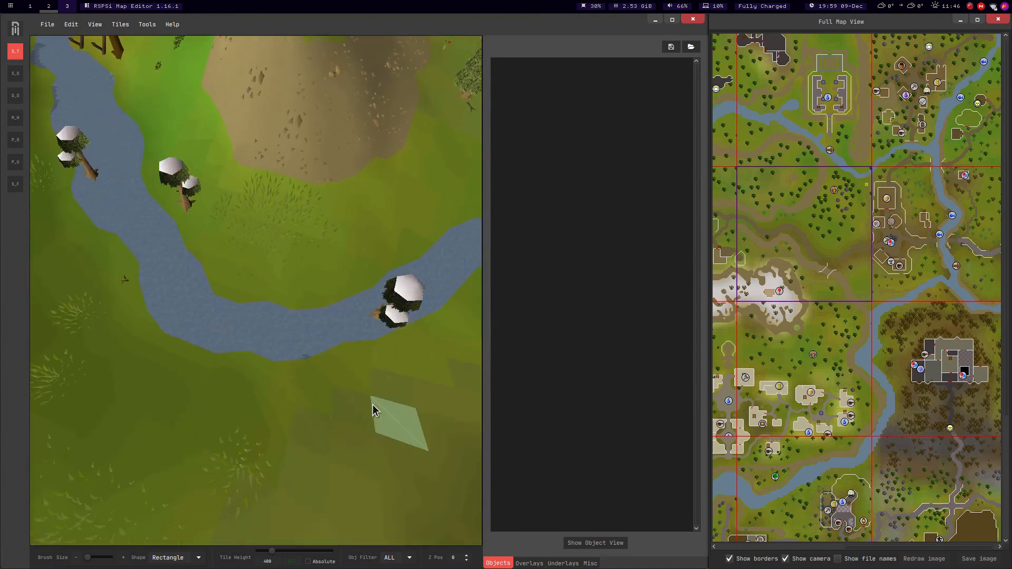
Jump east to the walled enclosure and fly over the river and snowy trees.
{"action": "left_click_drag", "start_coordinate": [868, 186], "coordinate": [847, 192]}
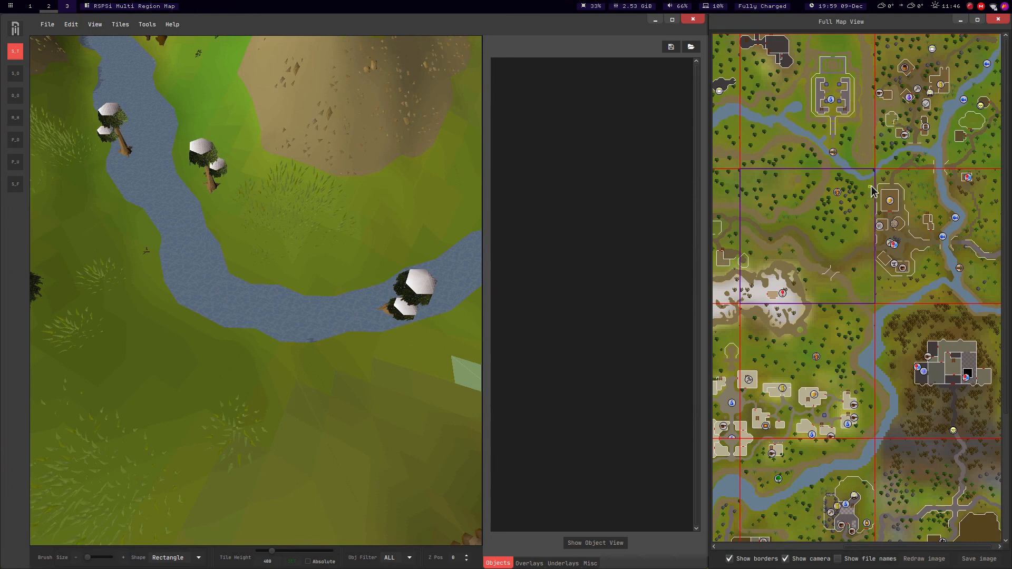
{"action": "left_click", "coordinate": [854, 194]}
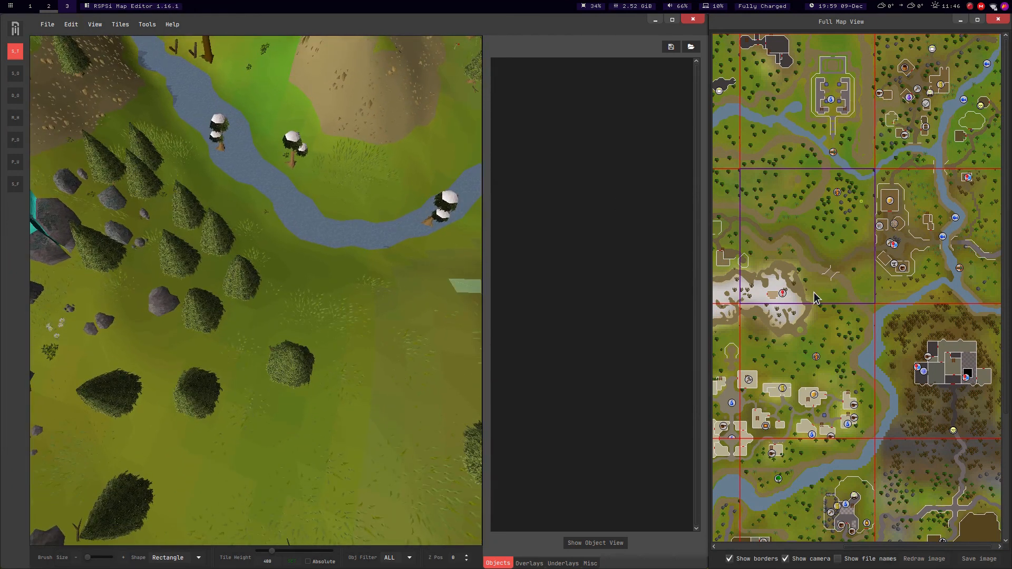
{"action": "left_click", "coordinate": [881, 217]}
{"action": "left_click_drag", "start_coordinate": [919, 245], "coordinate": [888, 252]}
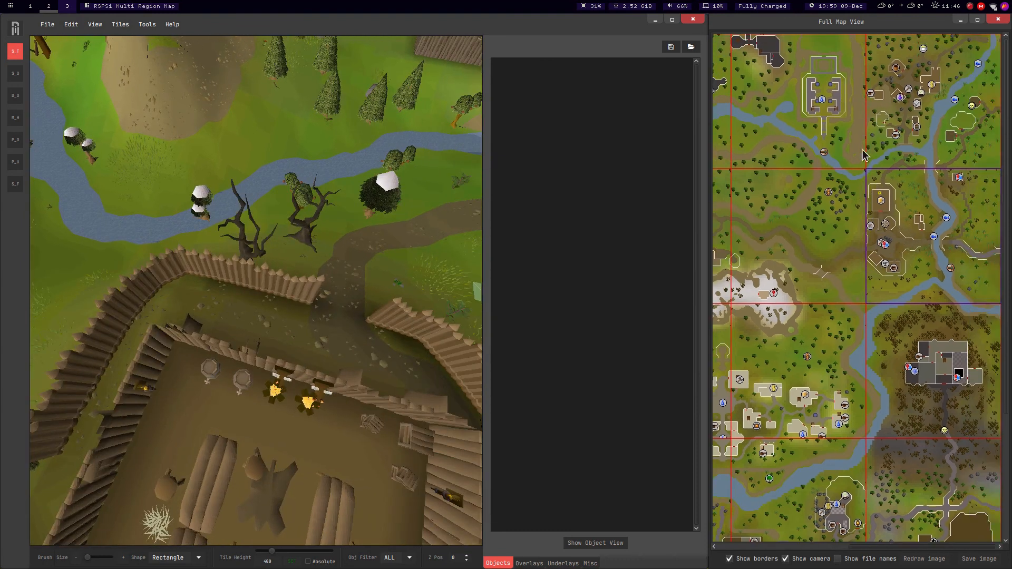
{"action": "middle_click_drag", "start_coordinate": [224, 202], "coordinate": [254, 231]}
{"action": "key", "text": "w"}
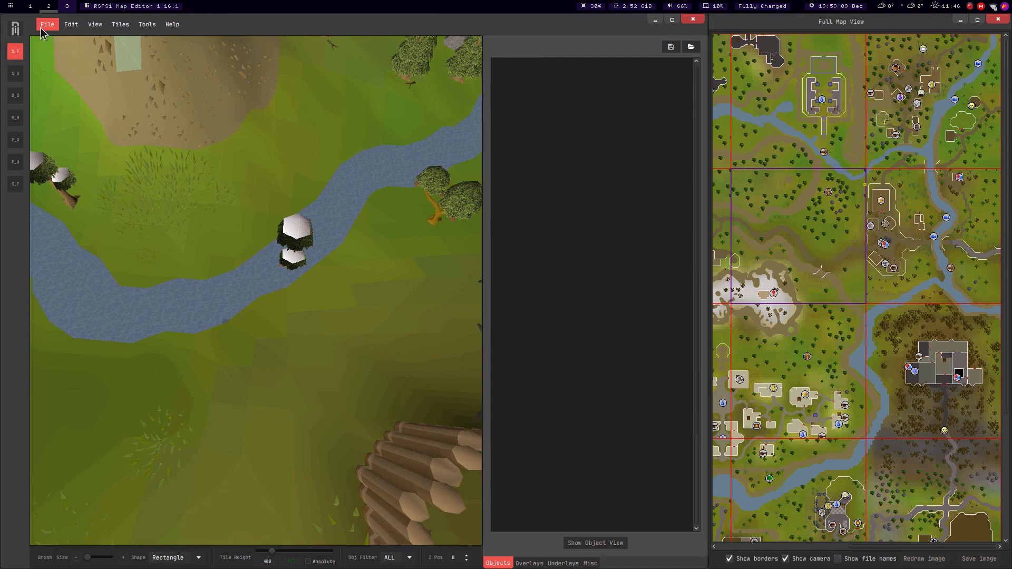
Orbit around the river bend near the stockade, ending tilted toward the hill and stairs.
{"action": "scroll", "coordinate": [180, 189], "scroll_direction": "down", "scroll_amount": 3}
{"action": "mouse_move", "coordinate": [204, 228]}
{"action": "middle_mouse_down"}
{"action": "mouse_move", "coordinate": [223, 291]}
{"action": "mouse_move", "coordinate": [201, 287]}
{"action": "middle_mouse_up"}
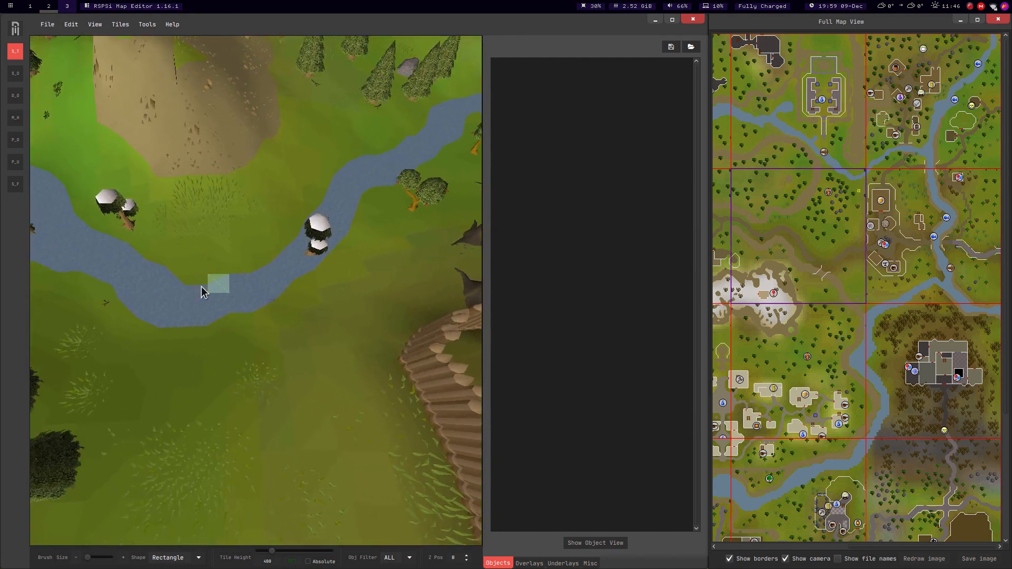
{"action": "scroll", "coordinate": [202, 287], "scroll_direction": "up", "scroll_amount": 3}
{"action": "scroll", "coordinate": [202, 287], "scroll_direction": "down", "scroll_amount": 1}
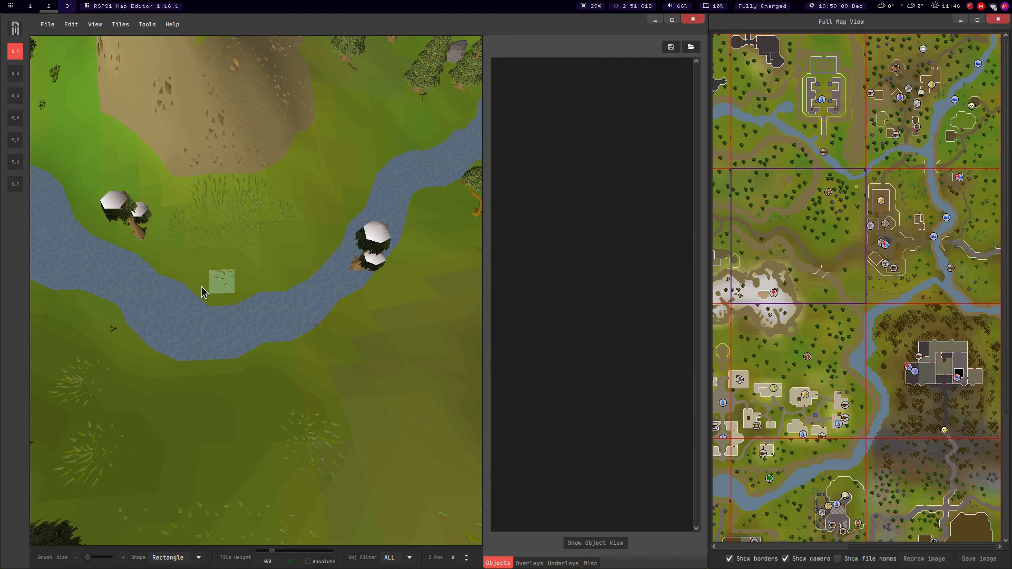
{"action": "middle_click_drag", "start_coordinate": [204, 288], "coordinate": [374, 248]}
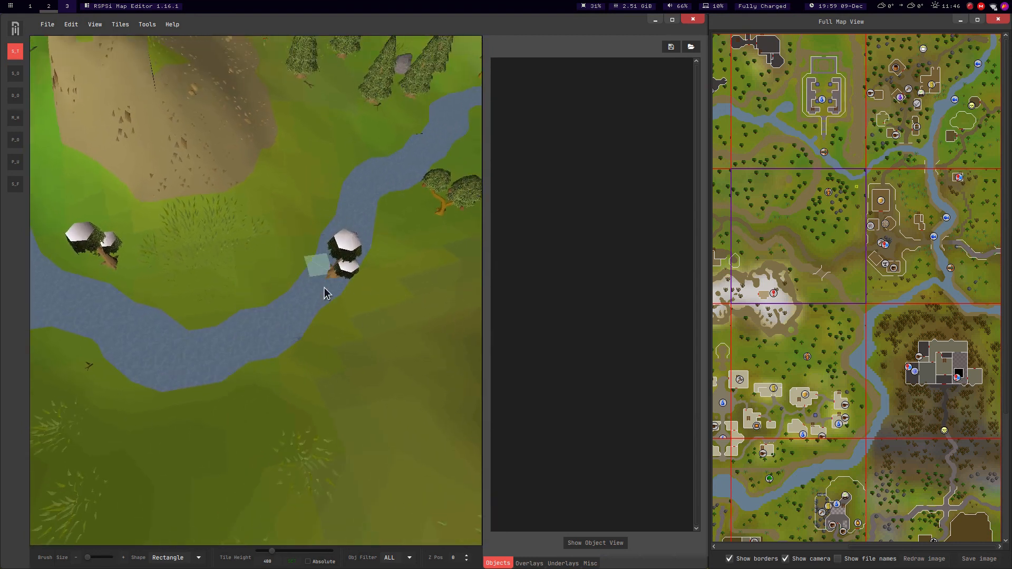
{"action": "scroll", "coordinate": [285, 271], "scroll_direction": "down", "scroll_amount": 3}
{"action": "middle_click_drag", "start_coordinate": [268, 267], "coordinate": [273, 267]}
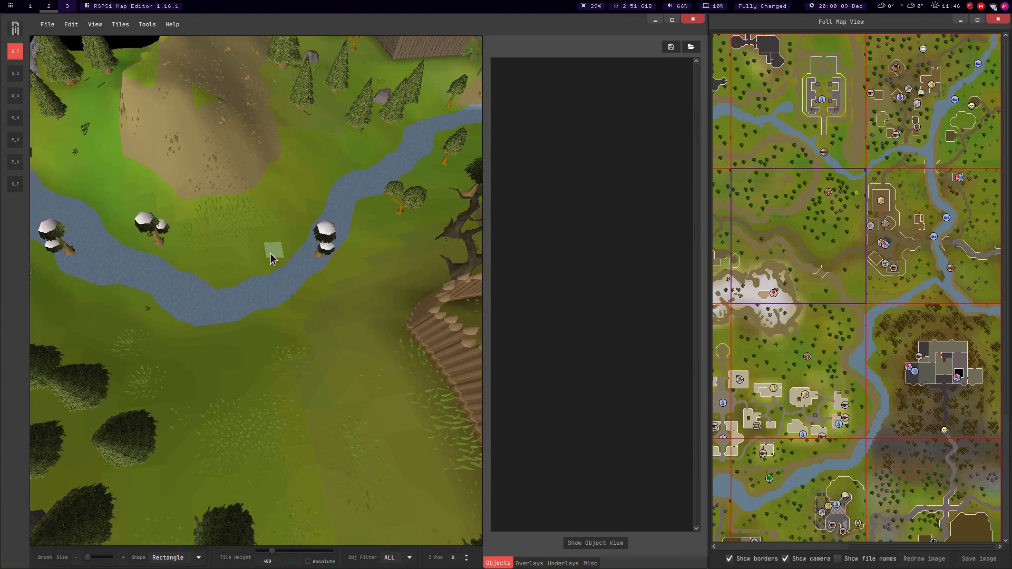
{"action": "middle_click_drag", "start_coordinate": [277, 276], "coordinate": [275, 265]}
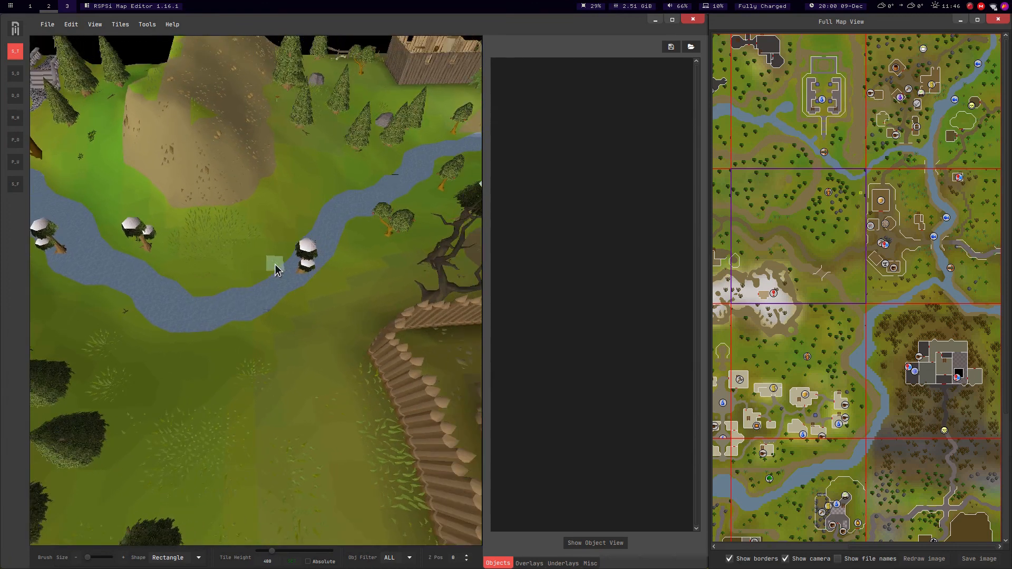
{"action": "key", "text": "a"}
{"action": "scroll", "coordinate": [279, 267], "scroll_direction": "up", "scroll_amount": 2}
{"action": "key", "text": "a"}
{"action": "key", "text": "a"}
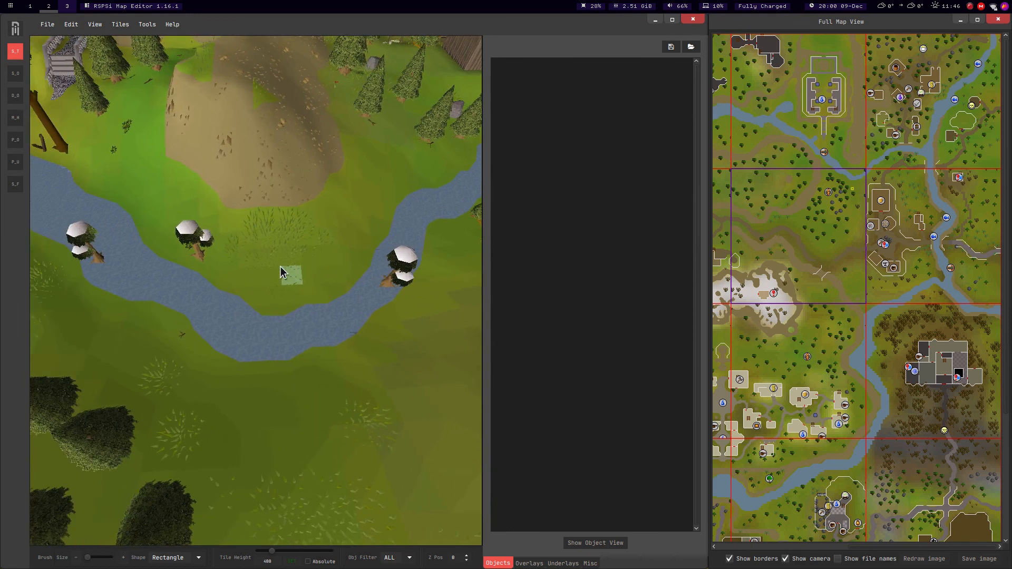
{"action": "key", "text": "a"}
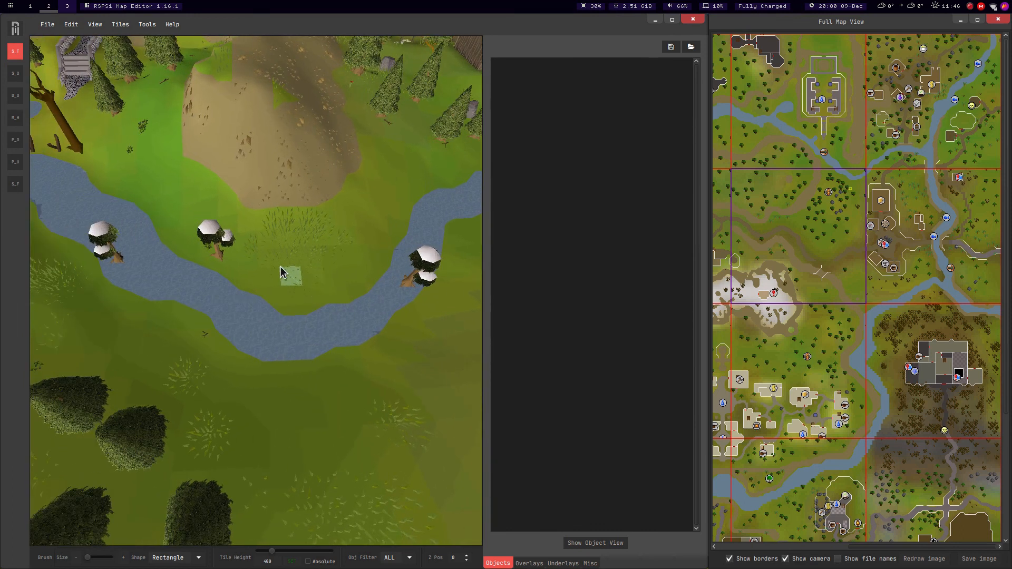
{"action": "scroll", "coordinate": [280, 266], "scroll_direction": "up", "scroll_amount": 3}
{"action": "scroll", "coordinate": [281, 267], "scroll_direction": "down", "scroll_amount": 2}
{"action": "middle_click_drag", "start_coordinate": [278, 267], "coordinate": [276, 258]}
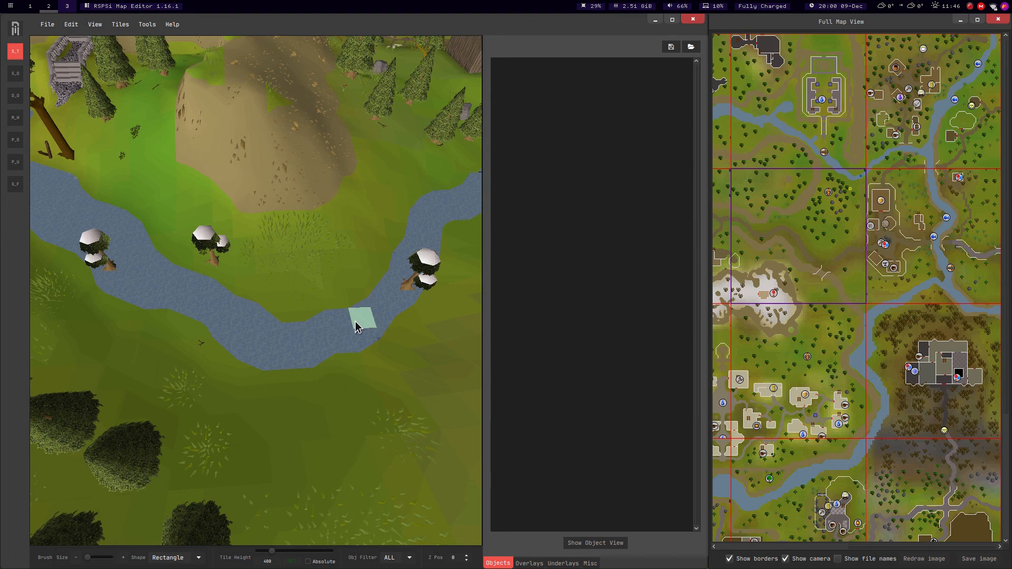
Fly east over the bridge and turn the camera to face the village huts.
{"action": "left_click", "coordinate": [94, 29]}
{"action": "left_click", "coordinate": [95, 33]}
{"action": "middle_click_drag", "start_coordinate": [214, 208], "coordinate": [267, 212]}
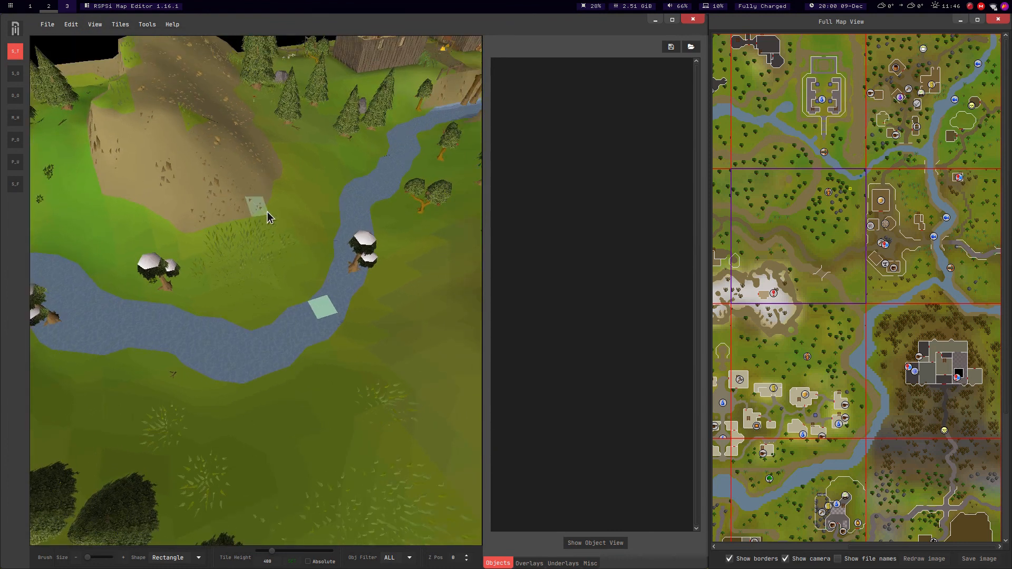
{"action": "key", "text": "w"}
{"action": "key", "text": "d"}
{"action": "key", "text": "w"}
{"action": "key", "text": "d"}
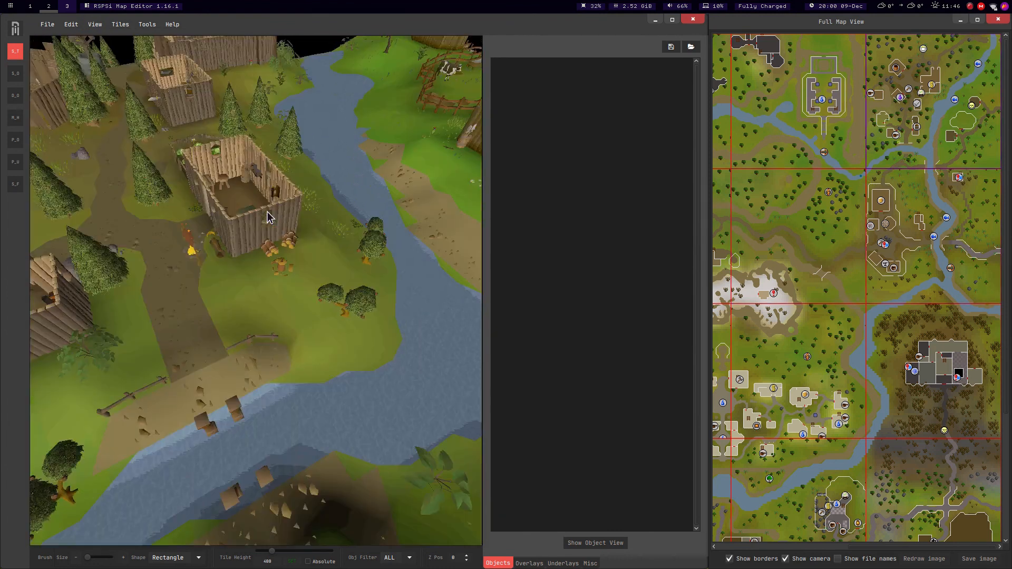
{"action": "middle_click_drag", "start_coordinate": [267, 212], "coordinate": [340, 80]}
{"action": "left_click", "coordinate": [95, 25]}
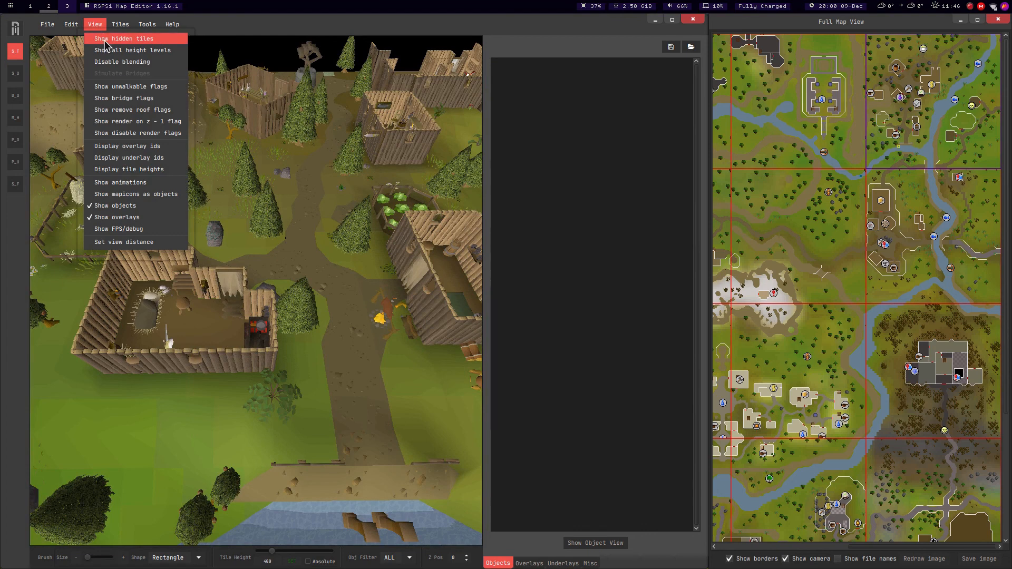
Show hidden tiles so the village roofs appear, then fly the camera toward the huts.
{"action": "left_click", "coordinate": [124, 51]}
{"action": "middle_click_drag", "start_coordinate": [259, 200], "coordinate": [270, 202]}
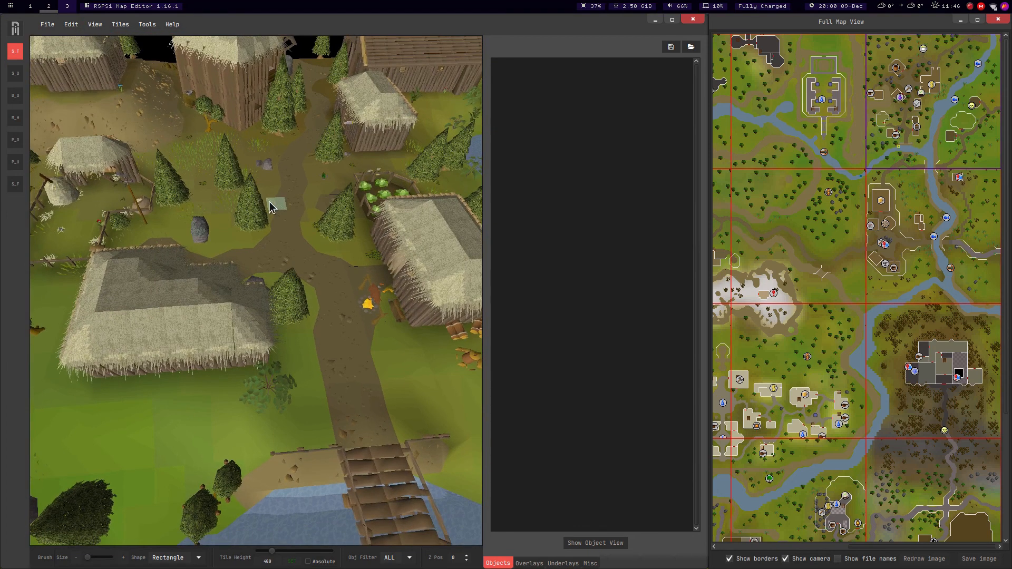
{"action": "key", "text": "w"}
{"action": "key", "text": "s"}
{"action": "key", "text": "w"}
{"action": "key", "text": "Left"}
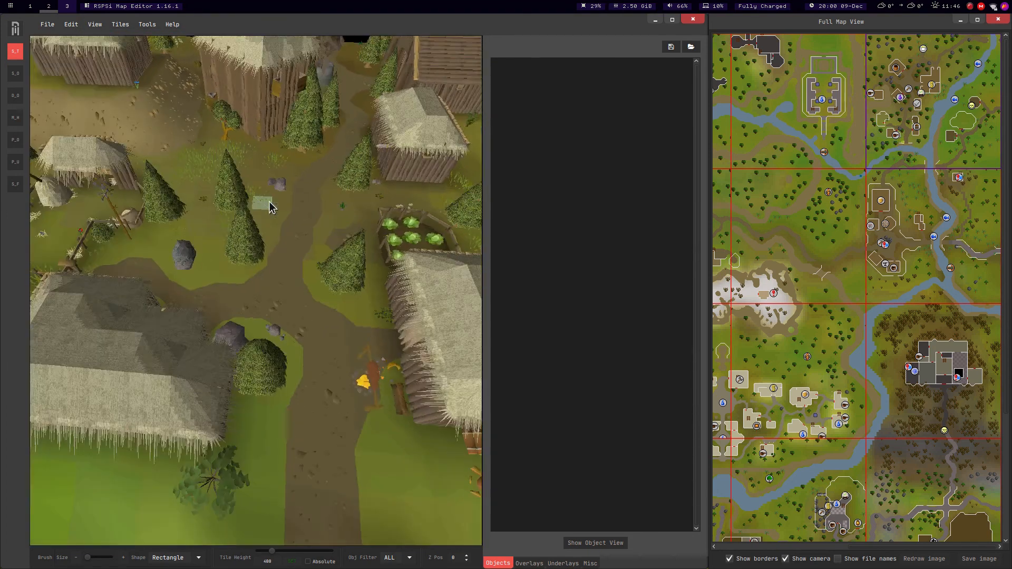
{"action": "key", "text": "d"}
{"action": "key", "text": "w"}
{"action": "key", "text": "s"}
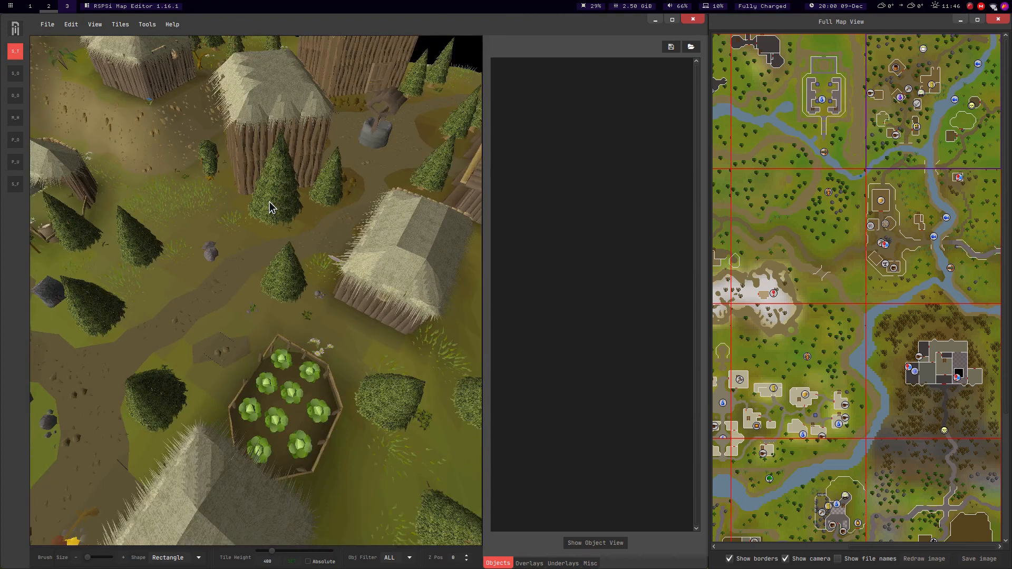
Fly the camera through the village past the huts up to the well.
{"action": "key", "text": "Right"}
{"action": "key", "text": "w"}
{"action": "key", "text": "s"}
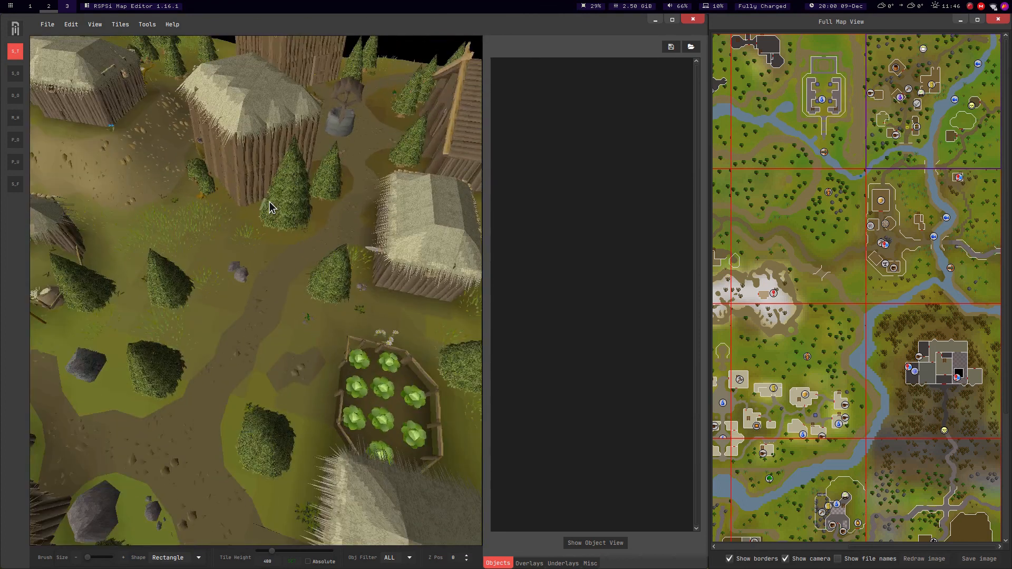
{"action": "key", "text": "w"}
{"action": "key", "text": "Right"}
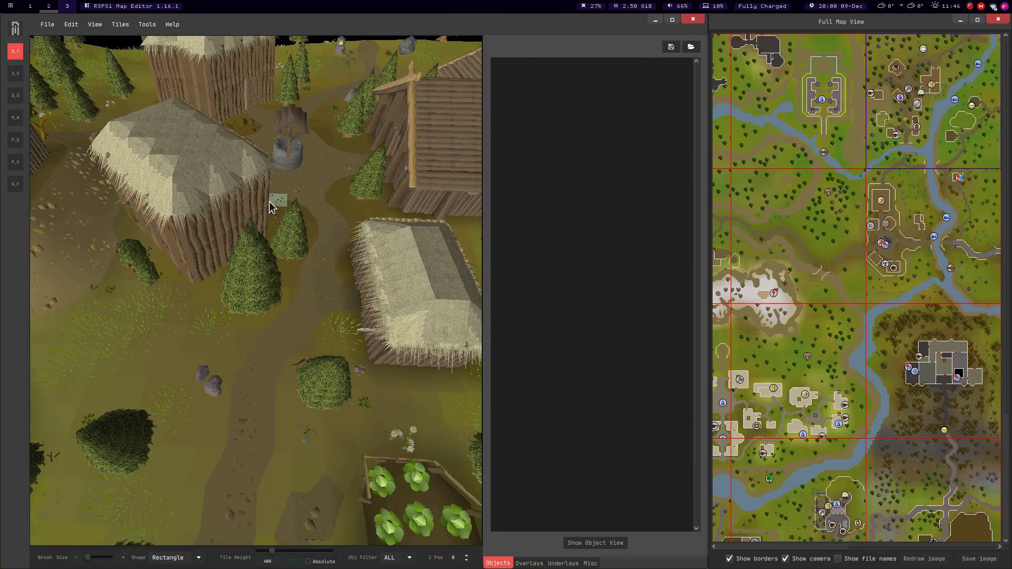
{"action": "key", "text": "d"}
{"action": "key", "text": "w"}
{"action": "key", "text": "s"}
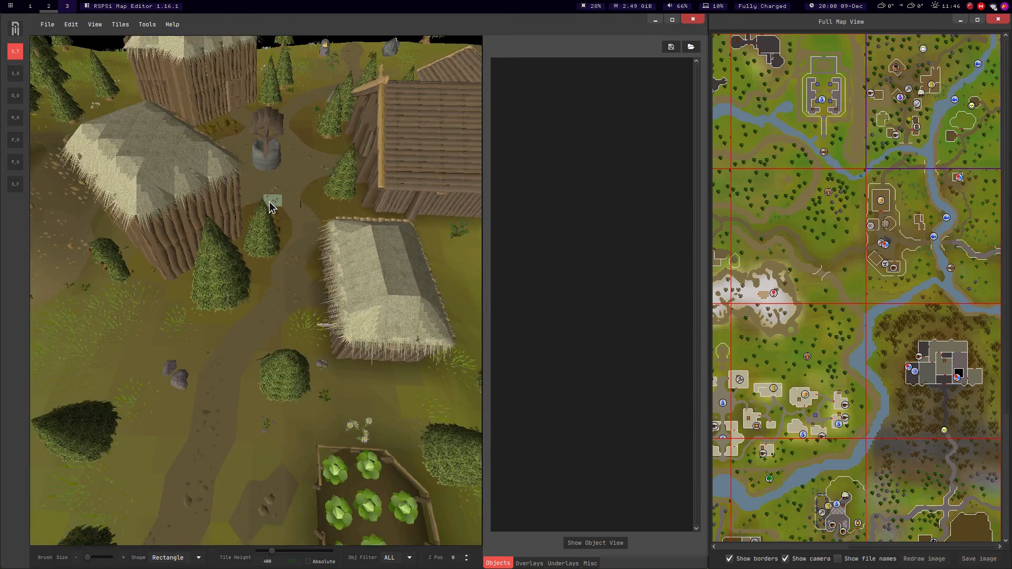
{"action": "key", "text": "w"}
{"action": "key", "text": "w"}
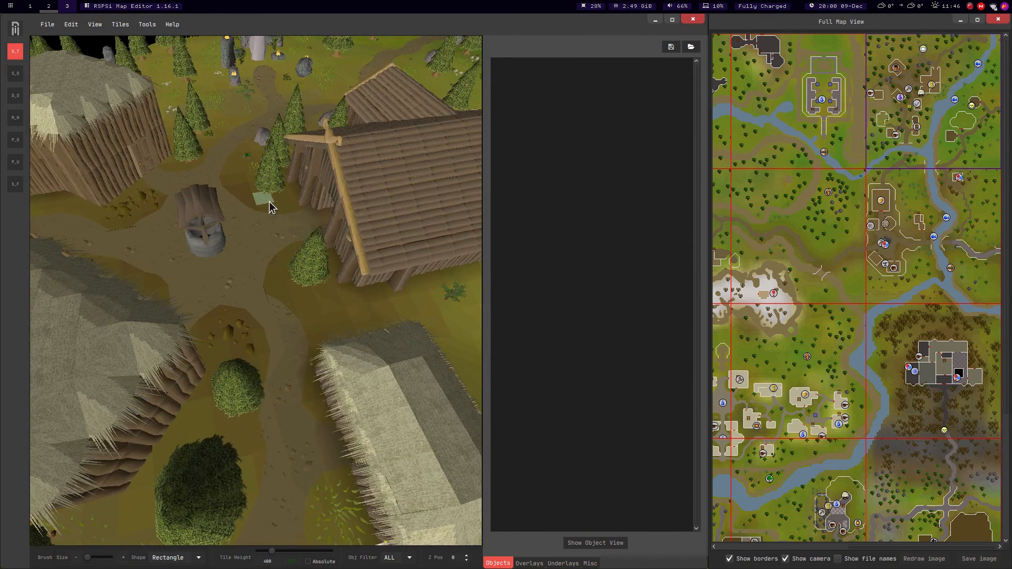
{"action": "key", "text": "w"}
Fly past the well and alongside the longhouse, heading toward the stone circle.
{"action": "key", "text": "Left"}
{"action": "key", "text": "d"}
{"action": "key", "text": "Left"}
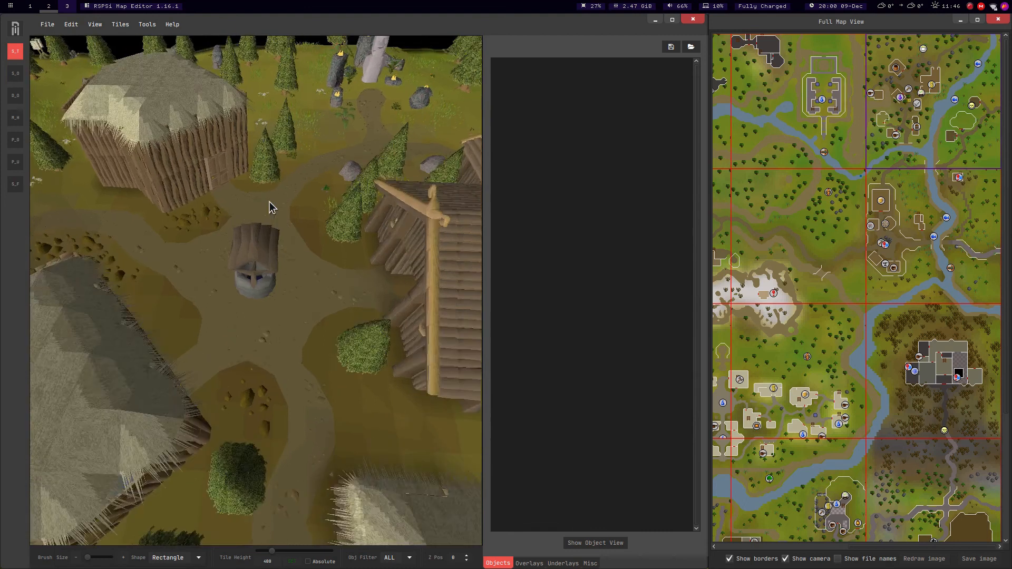
{"action": "key", "text": "d"}
{"action": "key", "text": "d"}
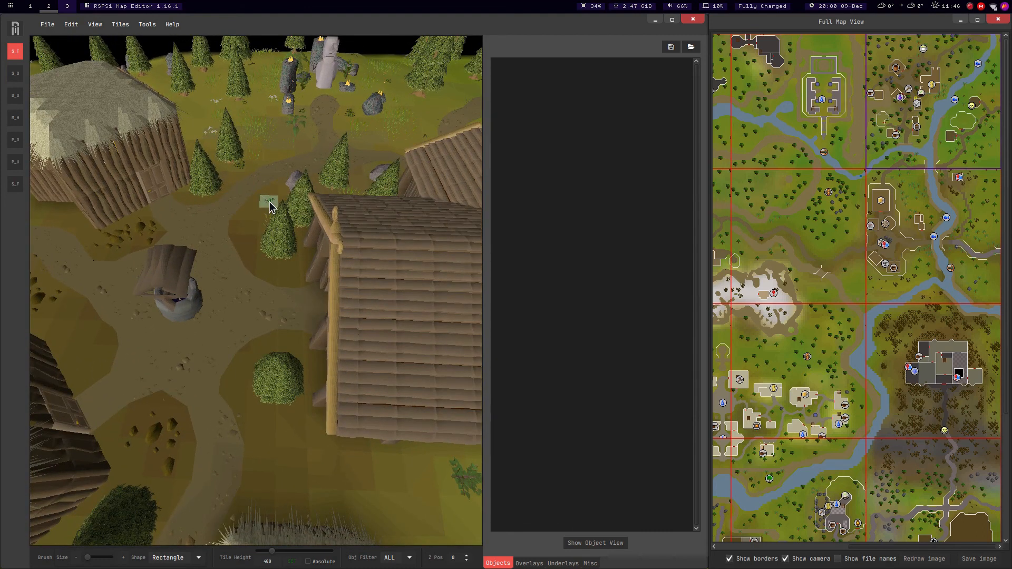
{"action": "key", "text": "w"}
{"action": "key", "text": "Right"}
{"action": "key", "text": "s"}
{"action": "key", "text": "Left"}
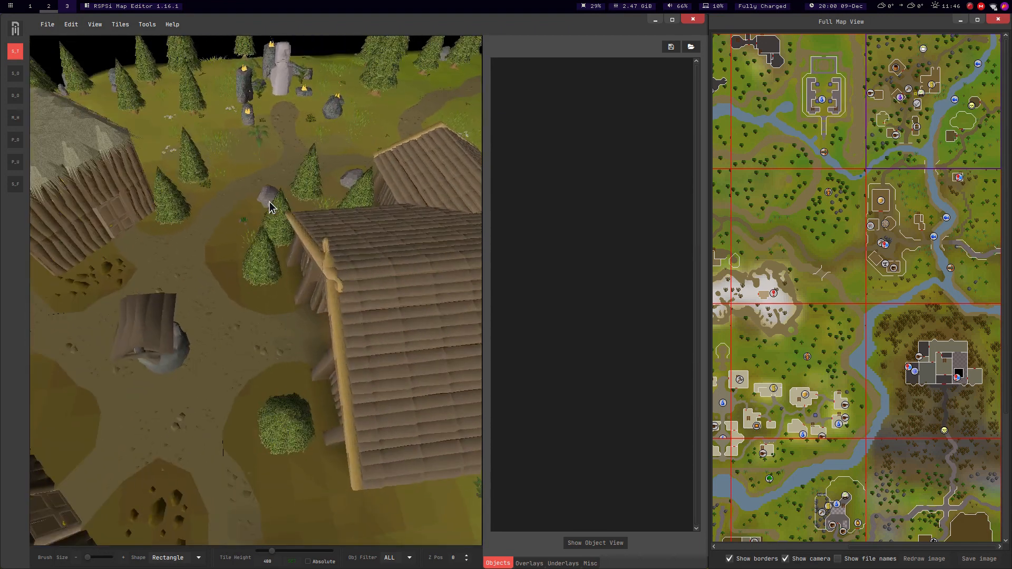
Steer the camera toward the stone circle, adjusting its heading on approach.
{"action": "key", "text": "w"}
{"action": "key", "text": "Right"}
{"action": "key", "text": "Left"}
{"action": "key", "text": "s"}
{"action": "key", "text": "Right"}
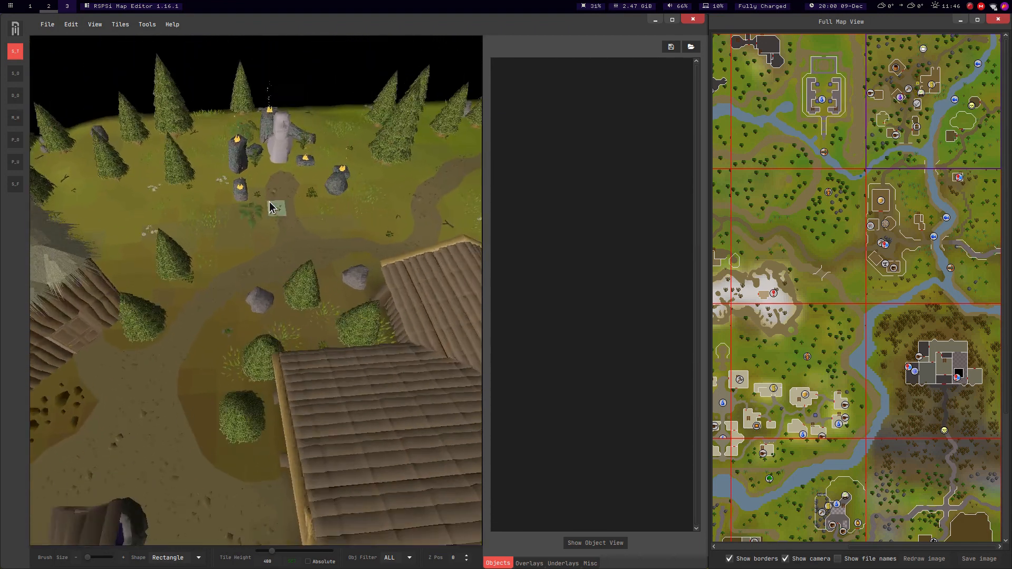
{"action": "key", "text": "w"}
{"action": "key", "text": "s"}
{"action": "key", "text": "w"}
{"action": "key", "text": "Left"}
{"action": "key", "text": "Right"}
{"action": "key", "text": "Left"}
Close in on the flaming standing stones and statue, tilting the view up at them.
{"action": "key", "text": "w"}
{"action": "key", "text": "Right"}
{"action": "key", "text": "w"}
{"action": "key", "text": "Left"}
{"action": "key", "text": "s"}
{"action": "key", "text": "Right"}
{"action": "middle_click_drag", "start_coordinate": [319, 348], "coordinate": [291, 328]}
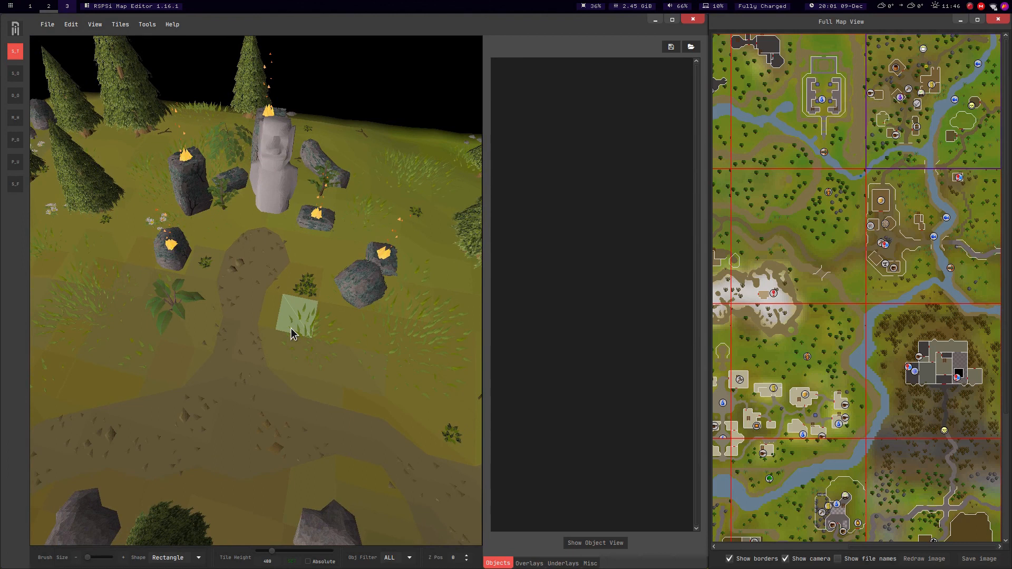
{"action": "key", "text": "s"}
{"action": "key", "text": "Right"}
{"action": "key", "text": "Left"}
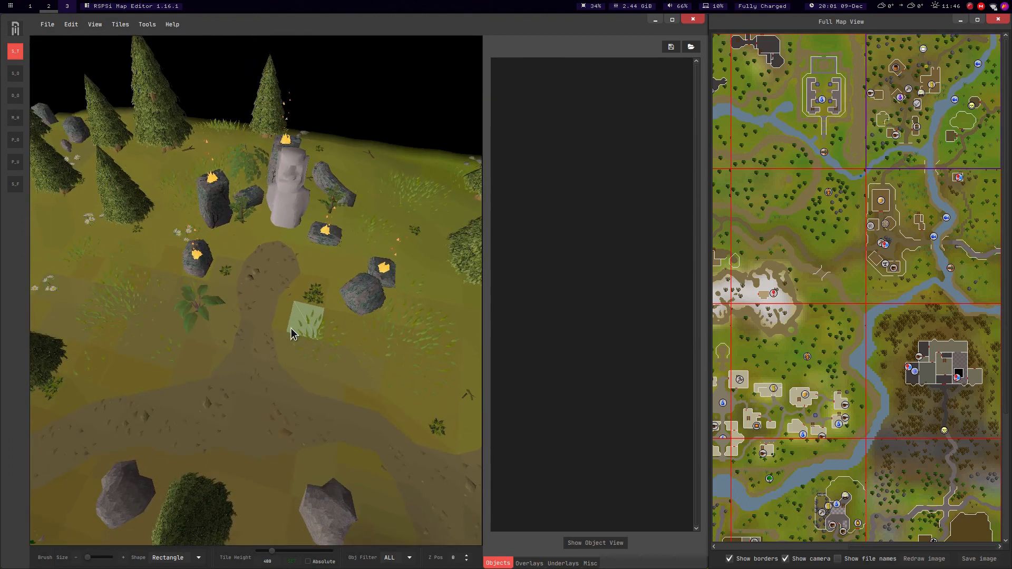